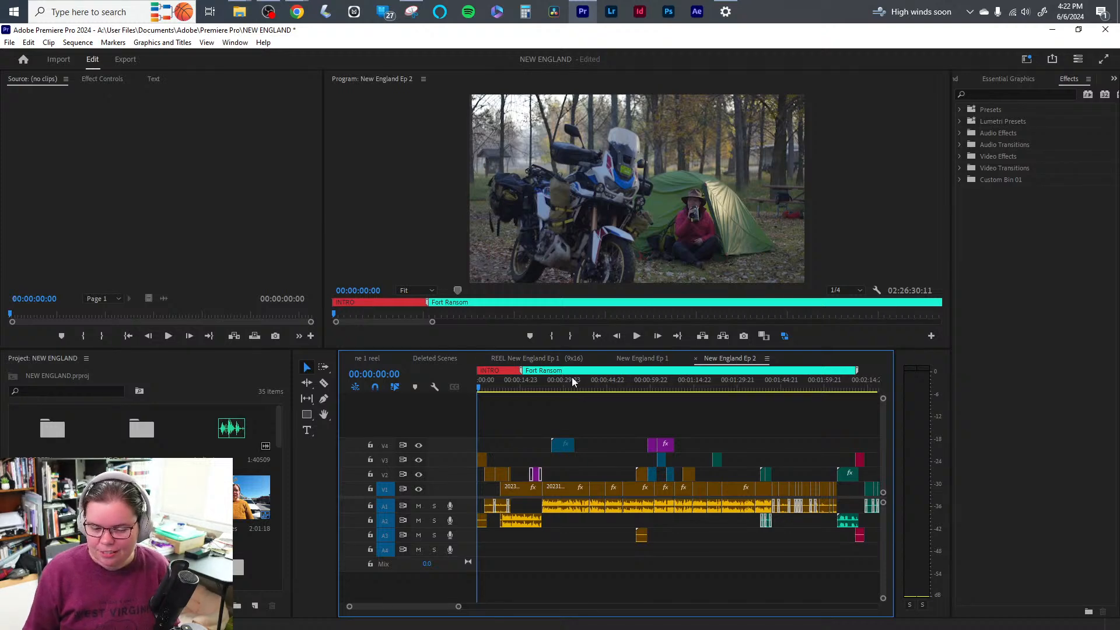
# - Review the New England Ep 2 sequence from the Fort Ransom section to near its end, with the whole timeline in view
pyautogui.click(632, 384)
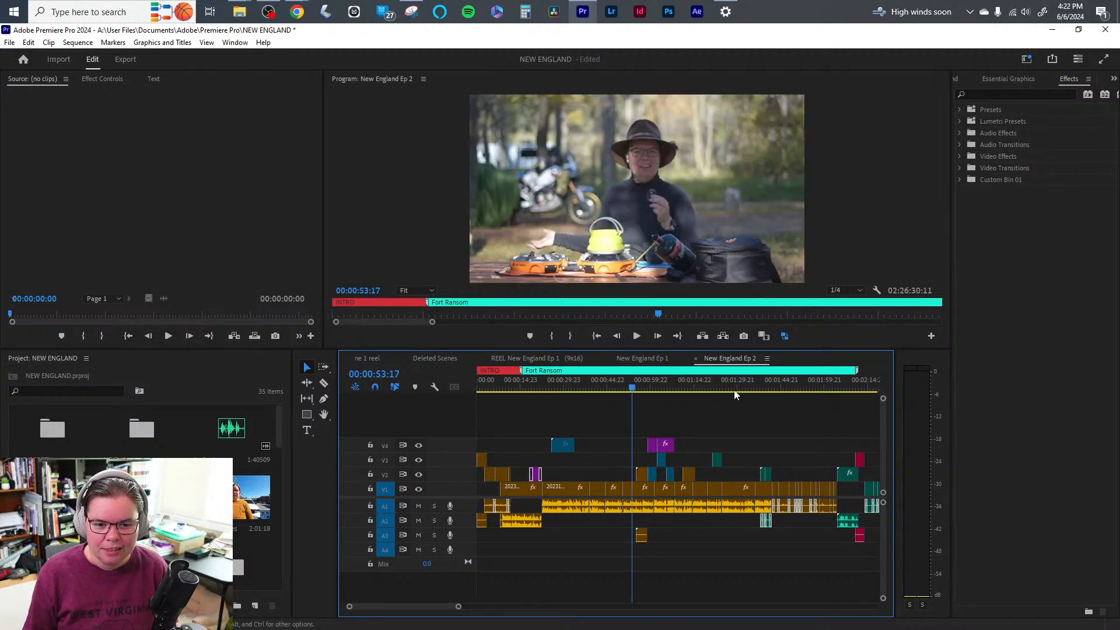
pyautogui.click(751, 386)
pyautogui.click(831, 386)
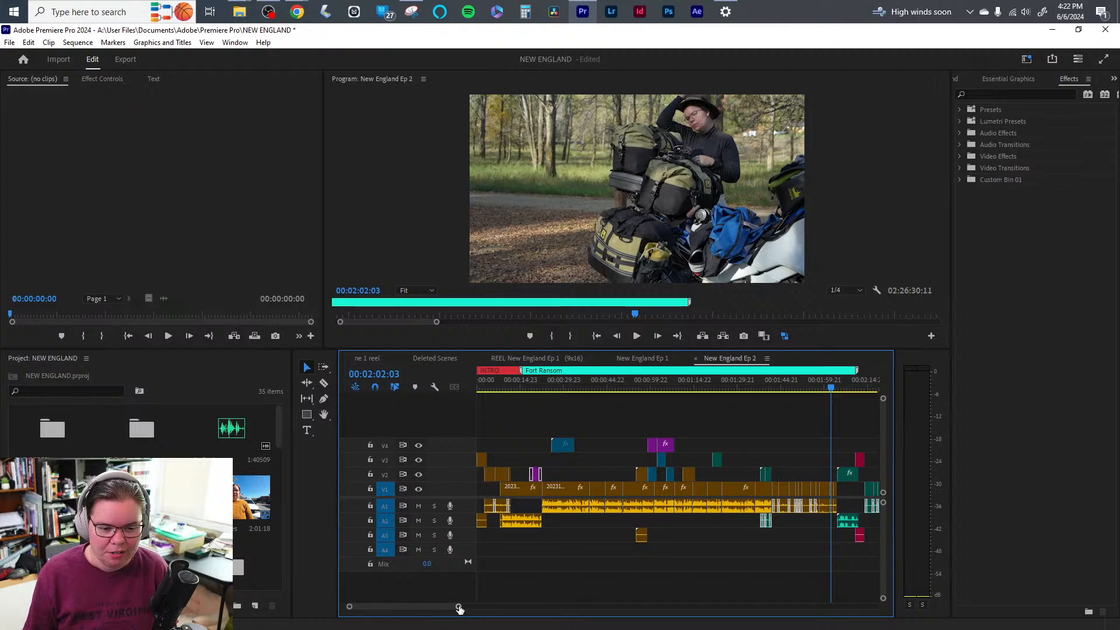
pyautogui.moveTo(460, 609); pyautogui.dragTo(898, 606)
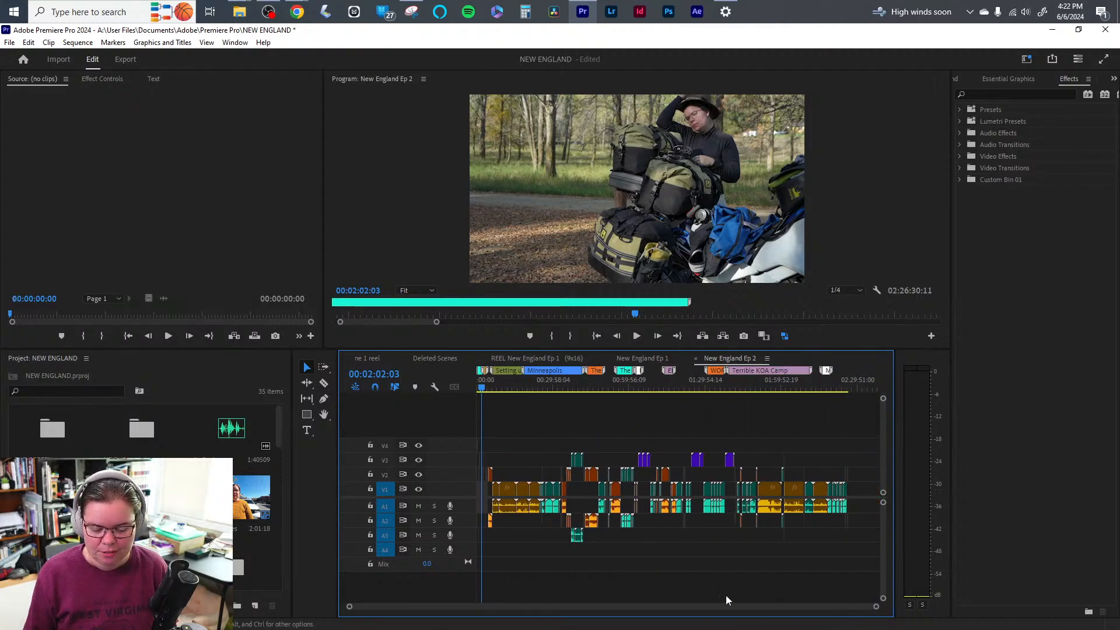
pyautogui.click(830, 386)
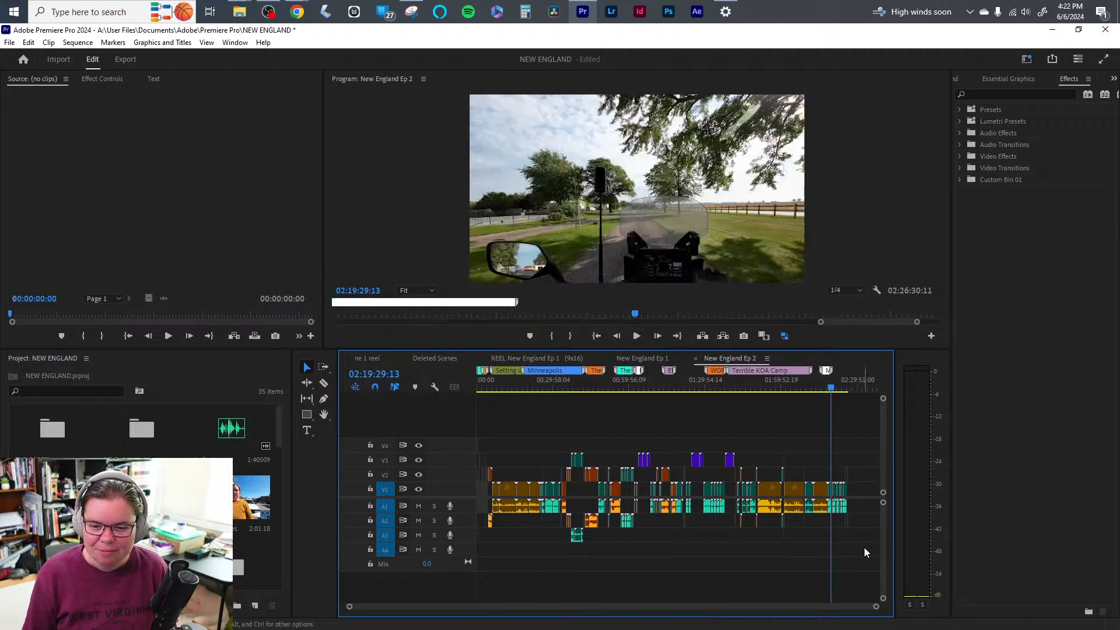
# - Preview frames from the Terrible KOA Camp section back through the truck stop and Effigy sections to the clip before the Minneapolis camp setup
pyautogui.moveTo(875, 607); pyautogui.dragTo(695, 607)
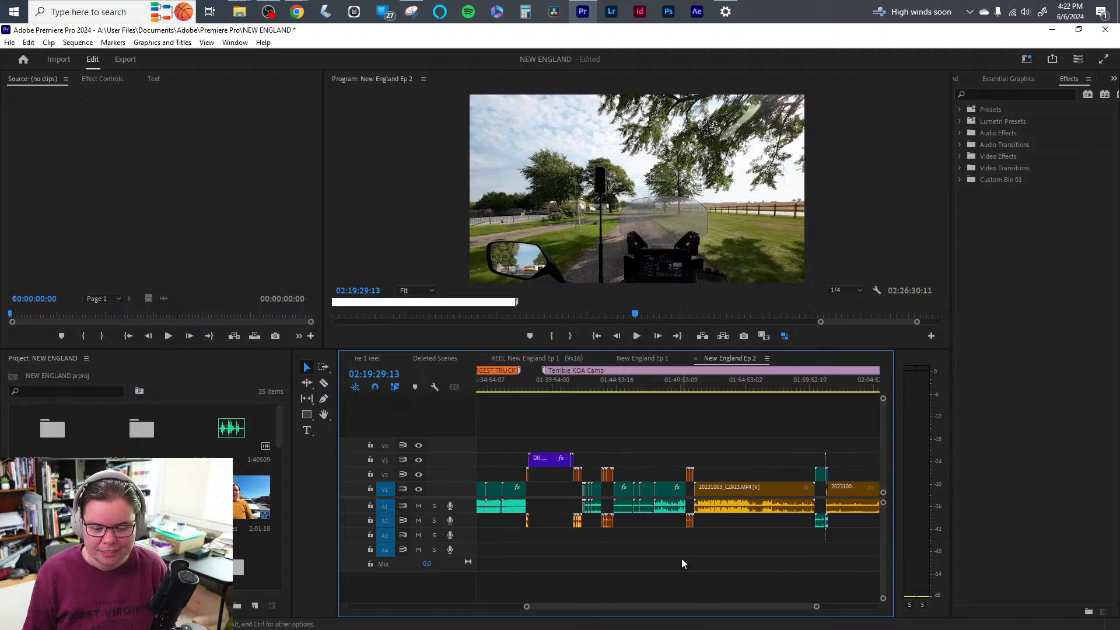
pyautogui.click(537, 388)
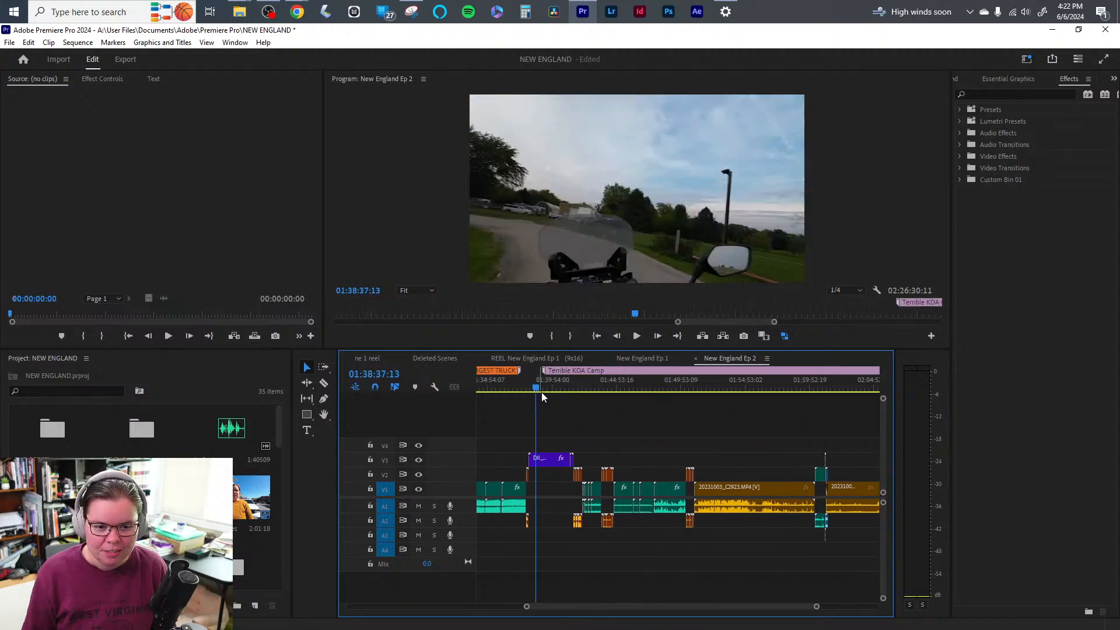
pyautogui.moveTo(617, 607); pyautogui.dragTo(579, 607)
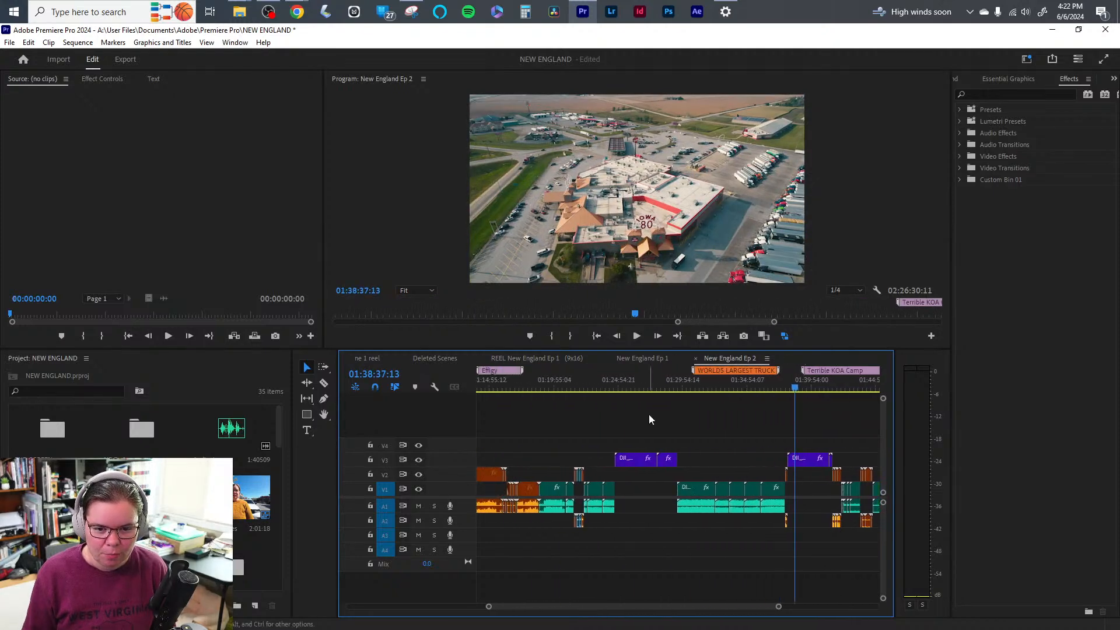
pyautogui.click(643, 388)
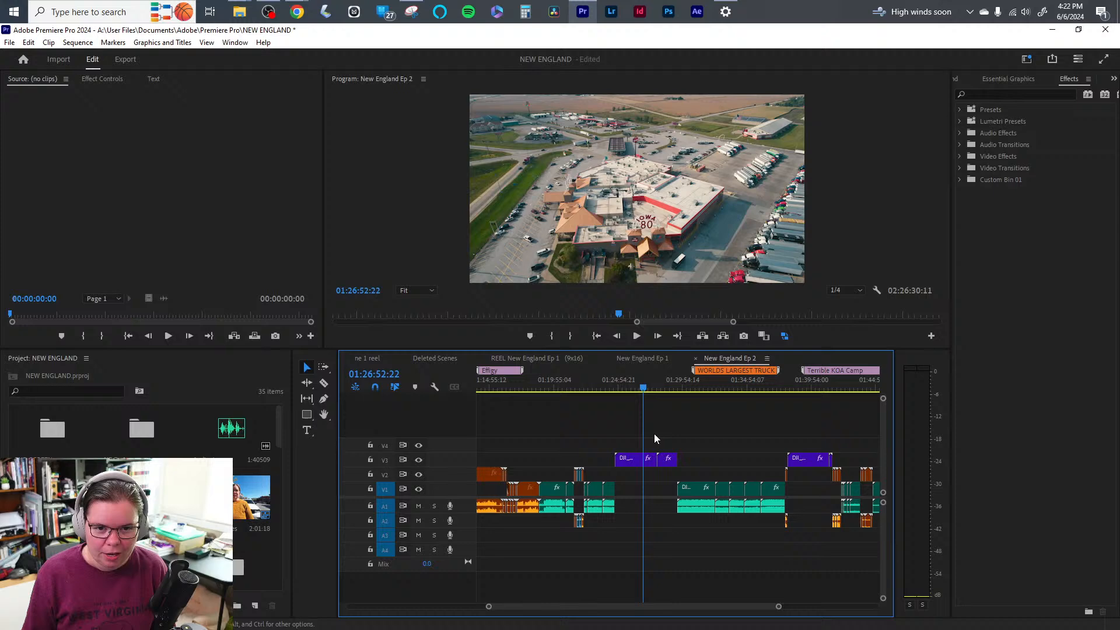
pyautogui.click(558, 391)
pyautogui.moveTo(628, 607); pyautogui.dragTo(592, 606)
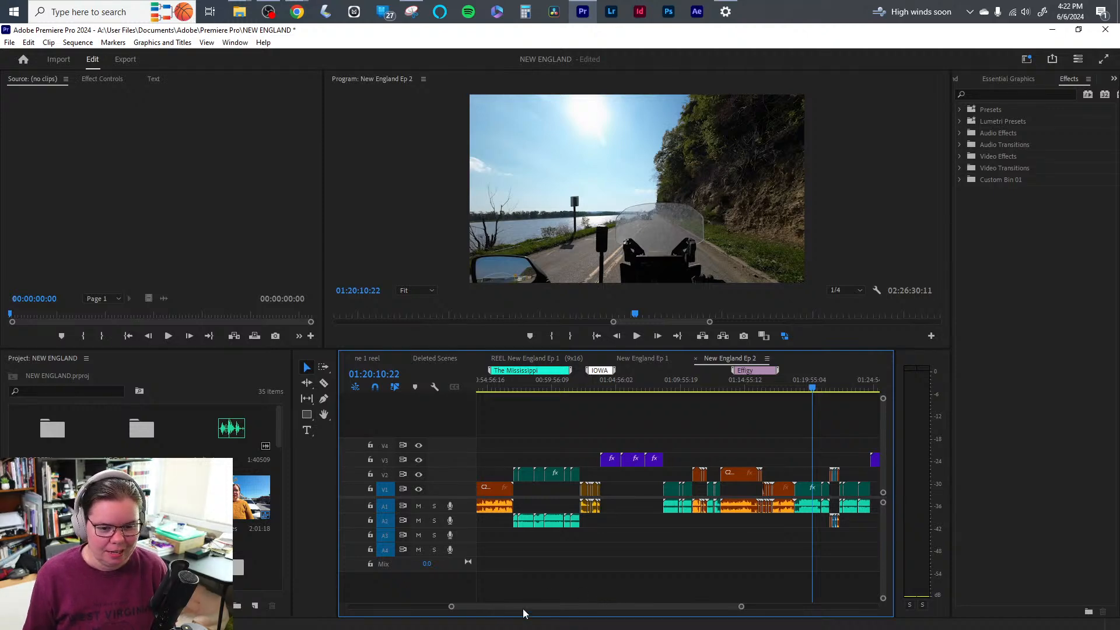
pyautogui.moveTo(565, 607); pyautogui.dragTo(449, 615)
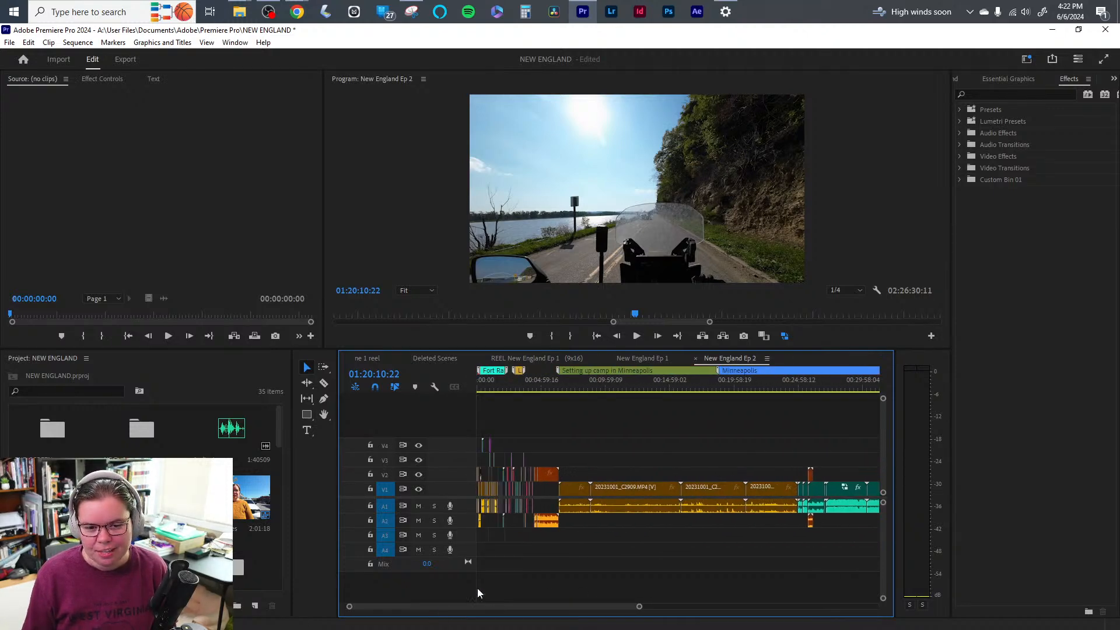
pyautogui.click(545, 385)
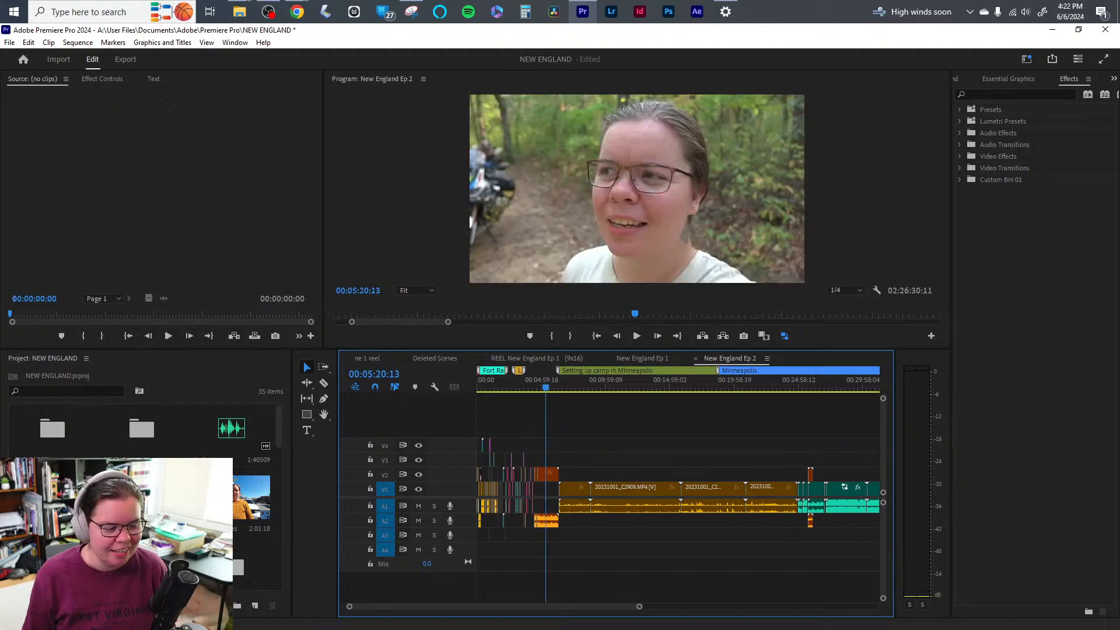
# - Preview the Lunch Break section, and examine the early timeline up close around the map graphic in the Fort Ransom section
pyautogui.hotkey('alt', 'Tab')
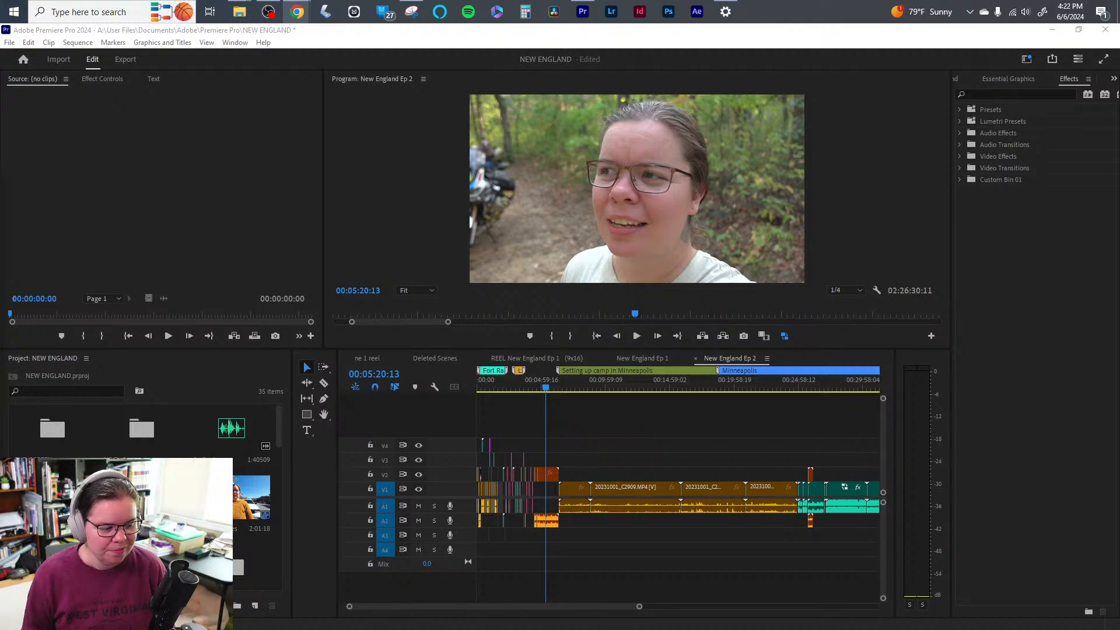
pyautogui.hotkey('alt', 'Tab')
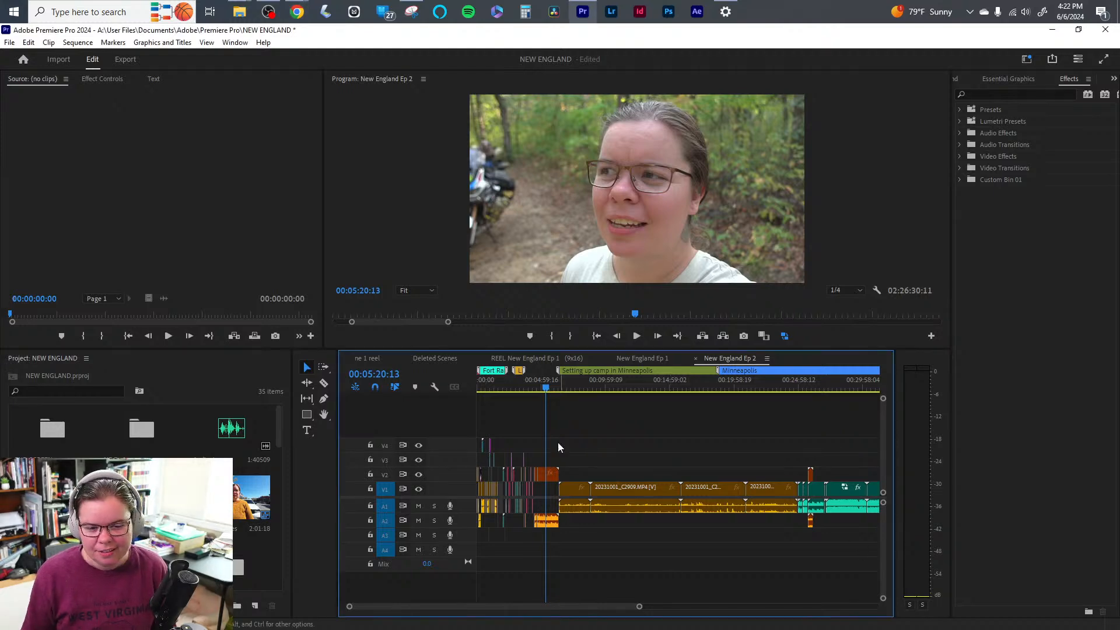
pyautogui.click(538, 388)
pyautogui.click(522, 388)
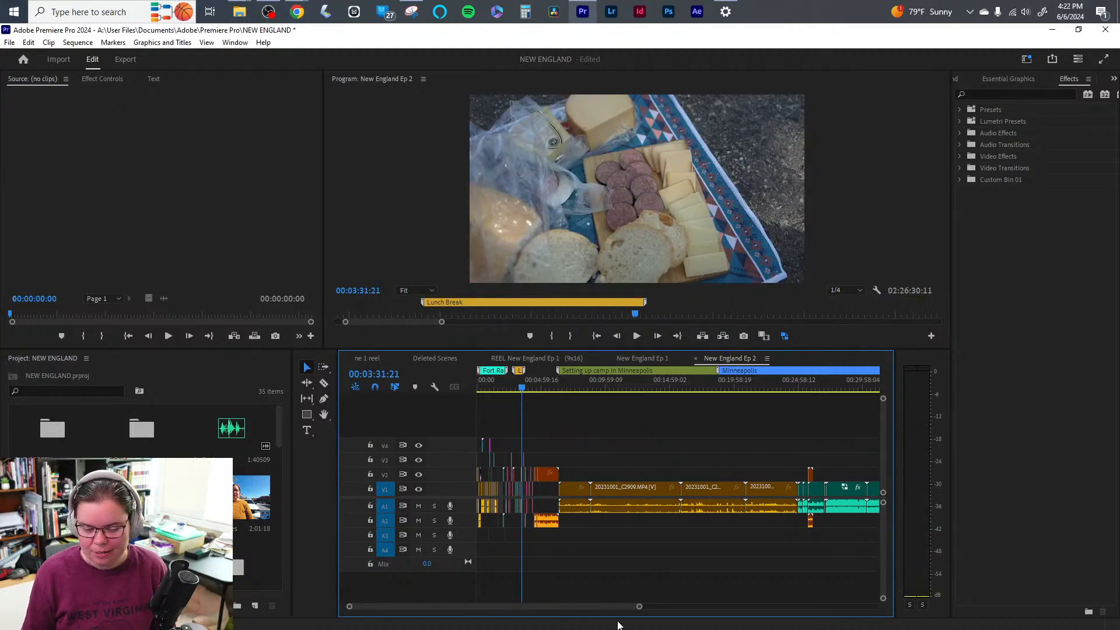
pyautogui.moveTo(639, 608); pyautogui.dragTo(497, 611)
pyautogui.click(624, 384)
pyautogui.click(511, 476)
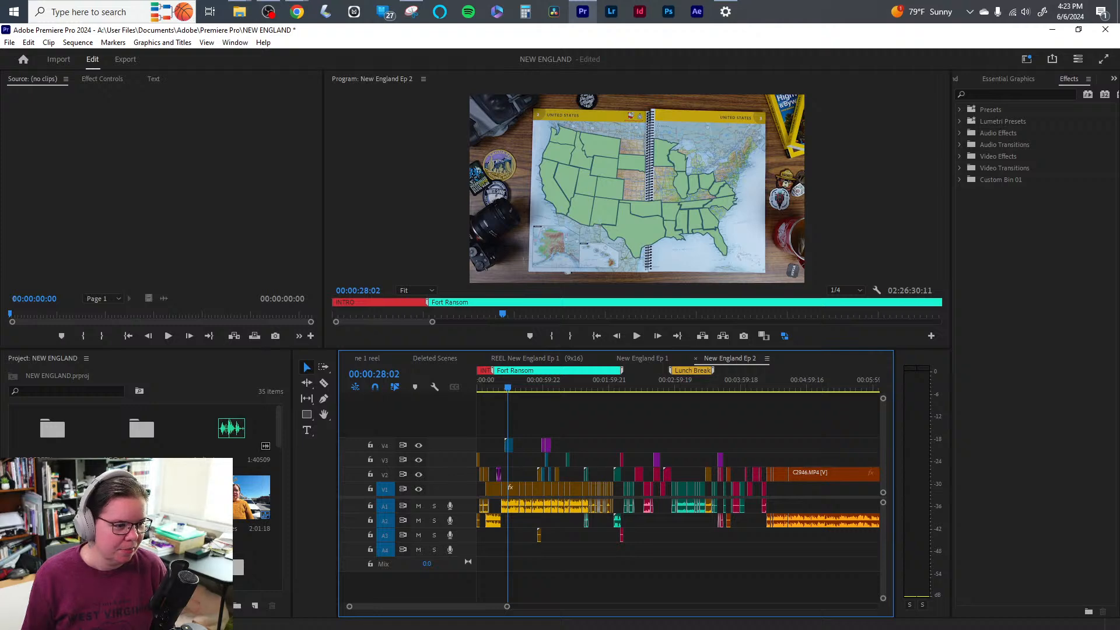
# - Switch to the New England Cross Country Trip board in Trello, maximize the browser, and bring the Episode 1 list into view
pyautogui.hotkey('alt', 'Tab')
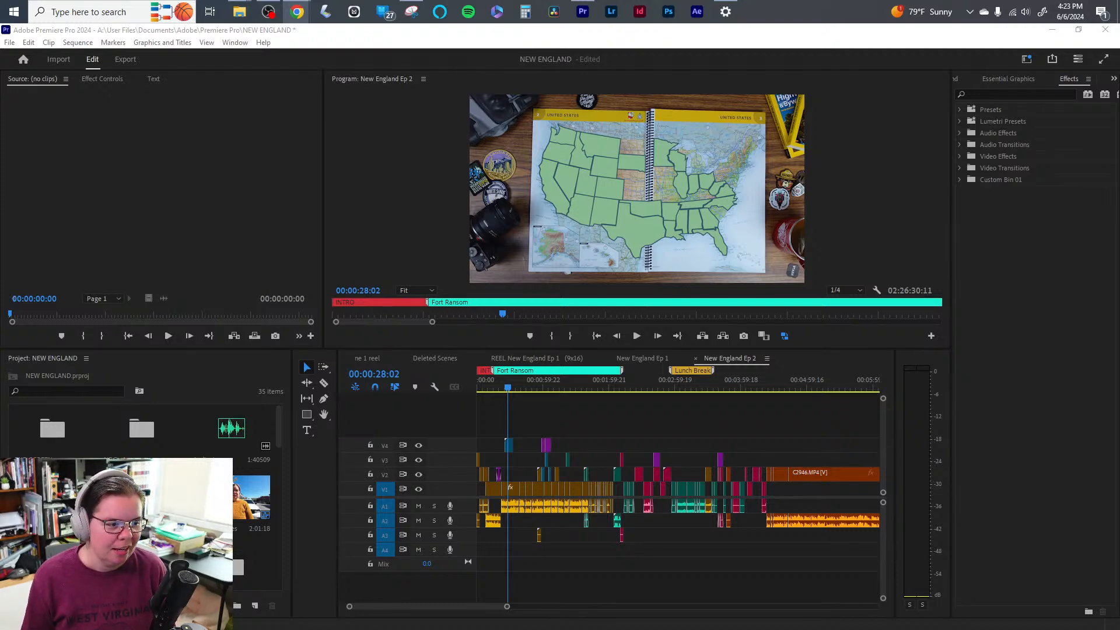
pyautogui.moveTo(0, 326); pyautogui.dragTo(750, 52)
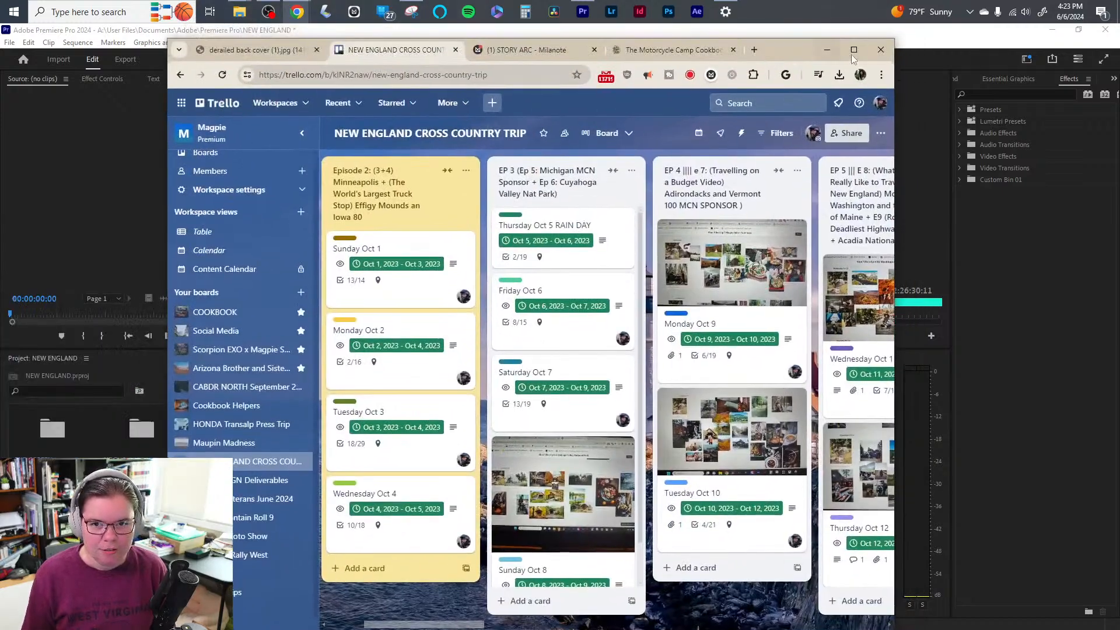
pyautogui.click(854, 51)
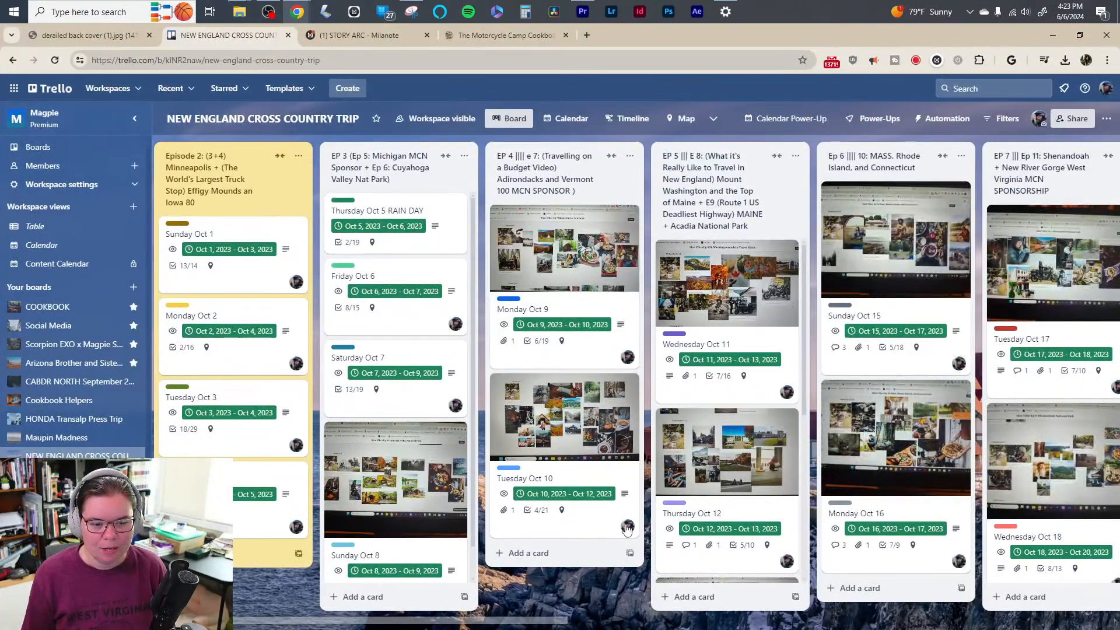
pyautogui.moveTo(502, 623); pyautogui.dragTo(334, 604)
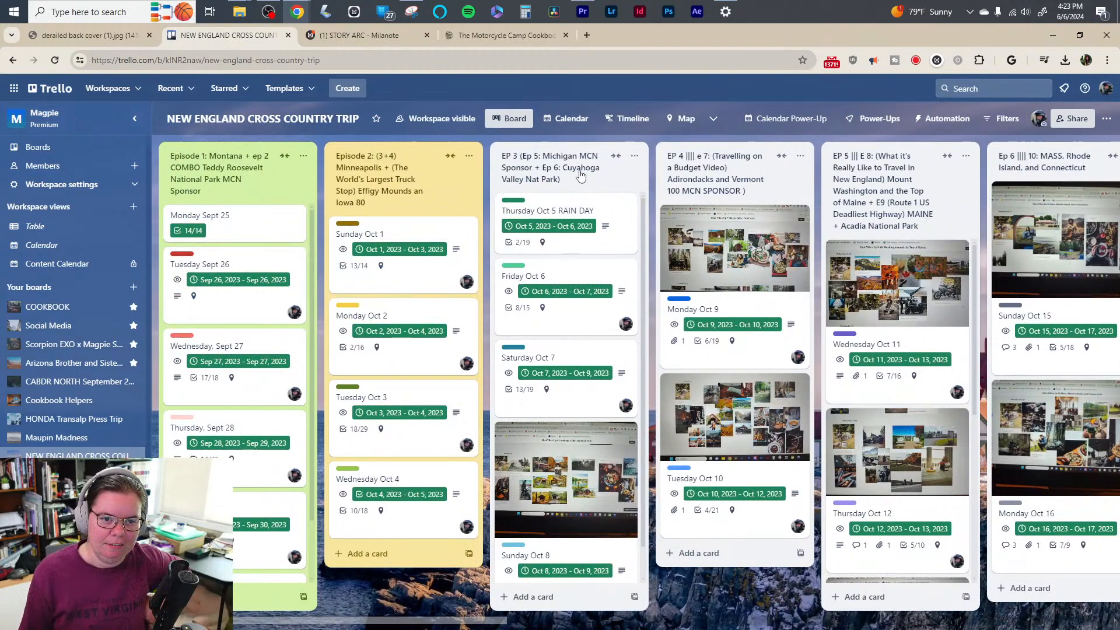
# - Review the shot list on the Tuesday Oct 3 card in the Episode 2 list, and close the card
pyautogui.click(422, 158)
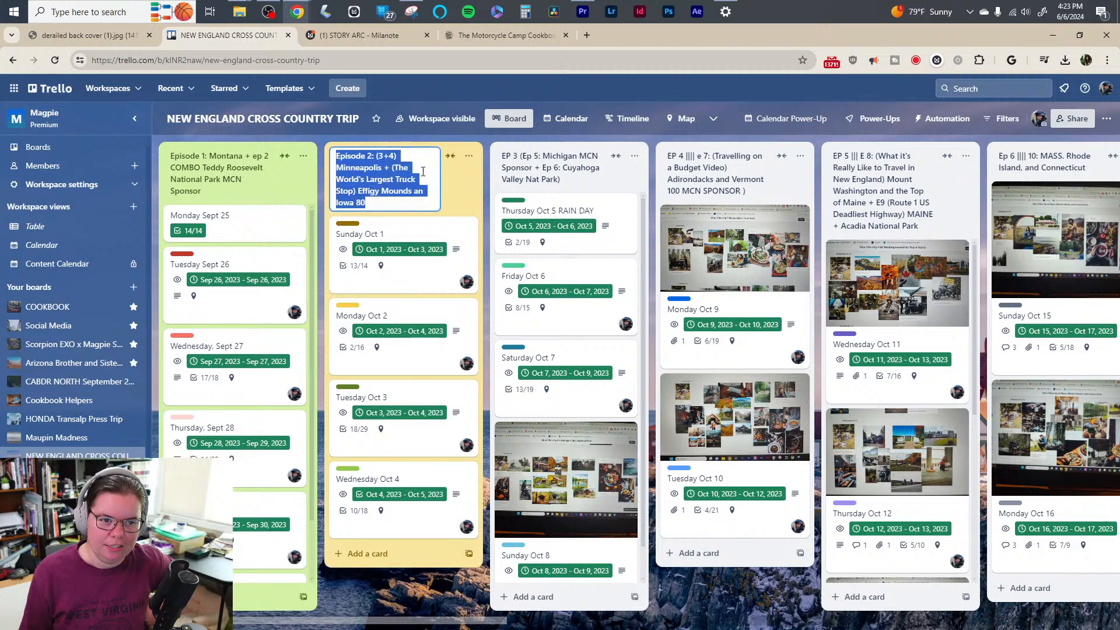
pyautogui.click(453, 191)
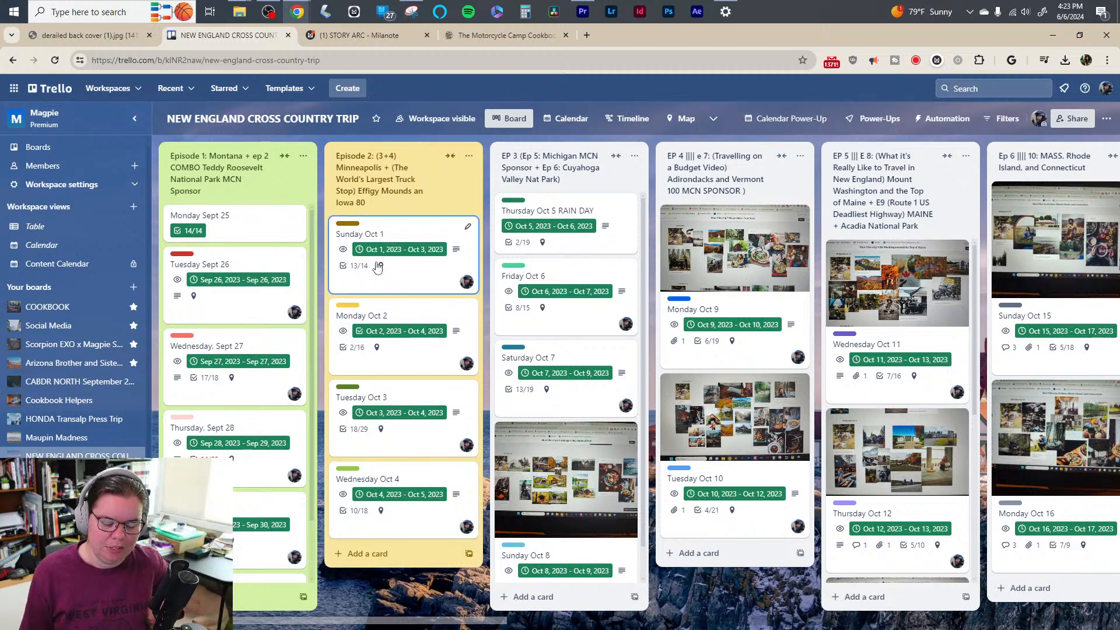
pyautogui.click(407, 440)
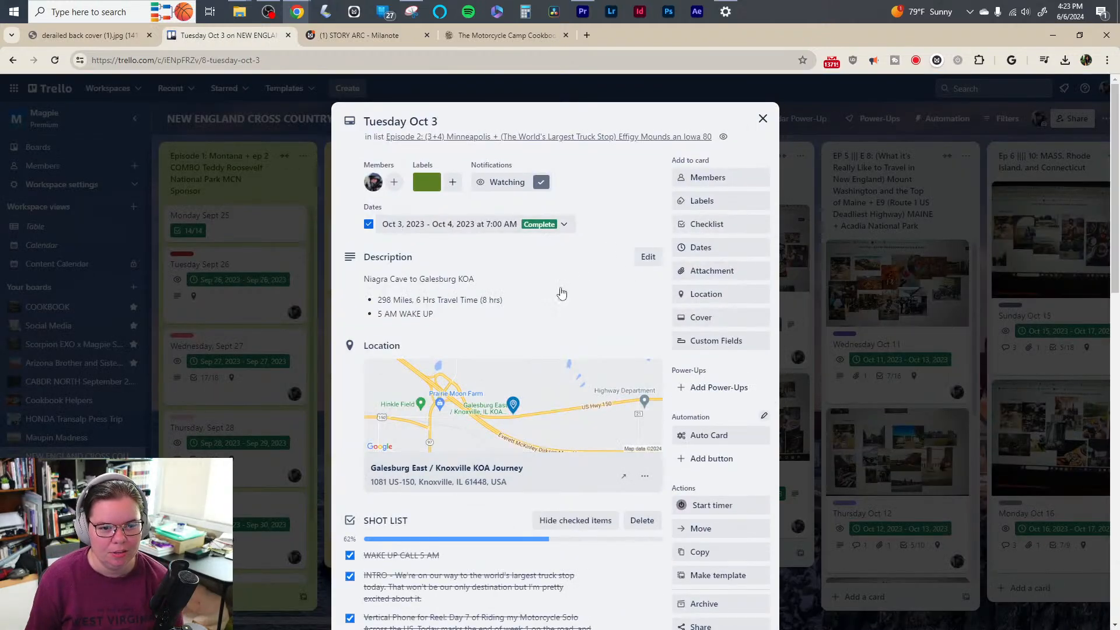
pyautogui.scroll(-1, 515, 282)
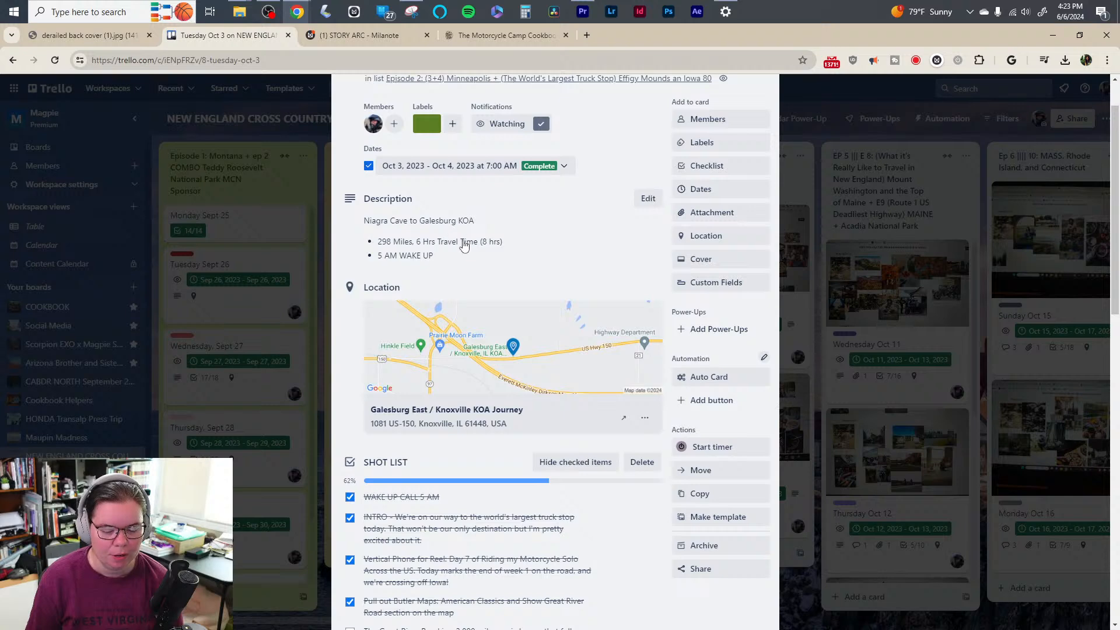
pyautogui.scroll(-5, 445, 260)
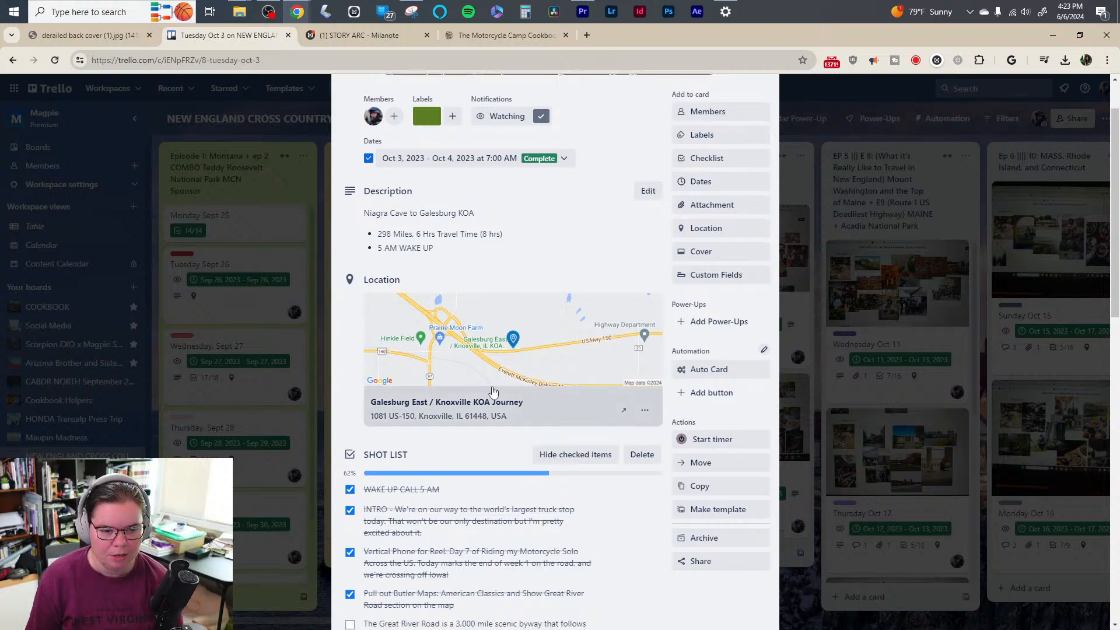
pyautogui.scroll(-9, 502, 380)
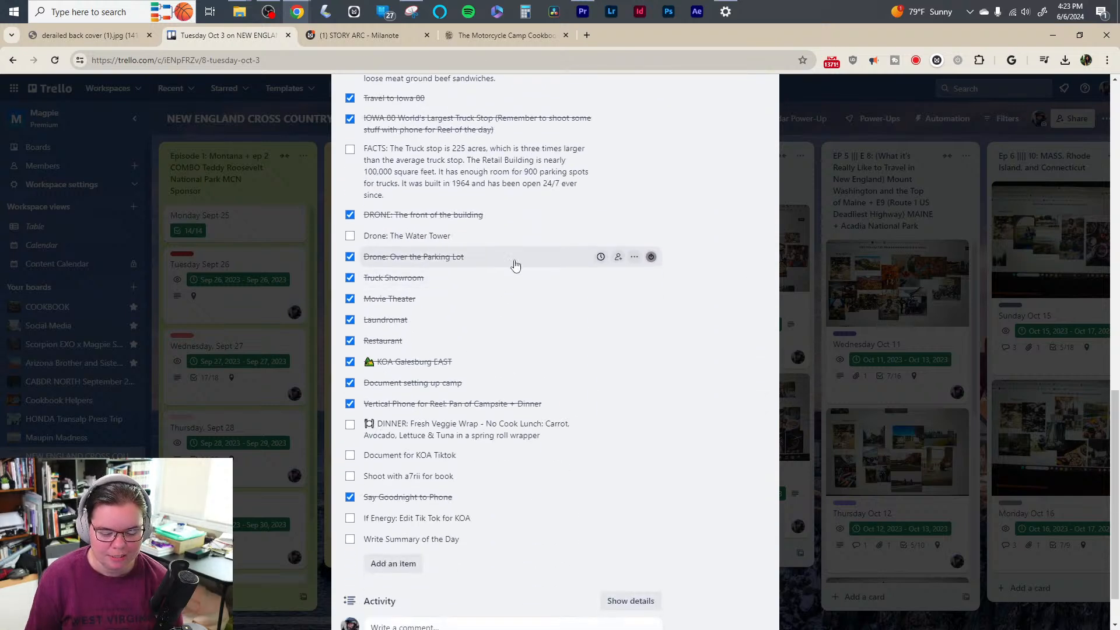
pyautogui.scroll(6, 501, 309)
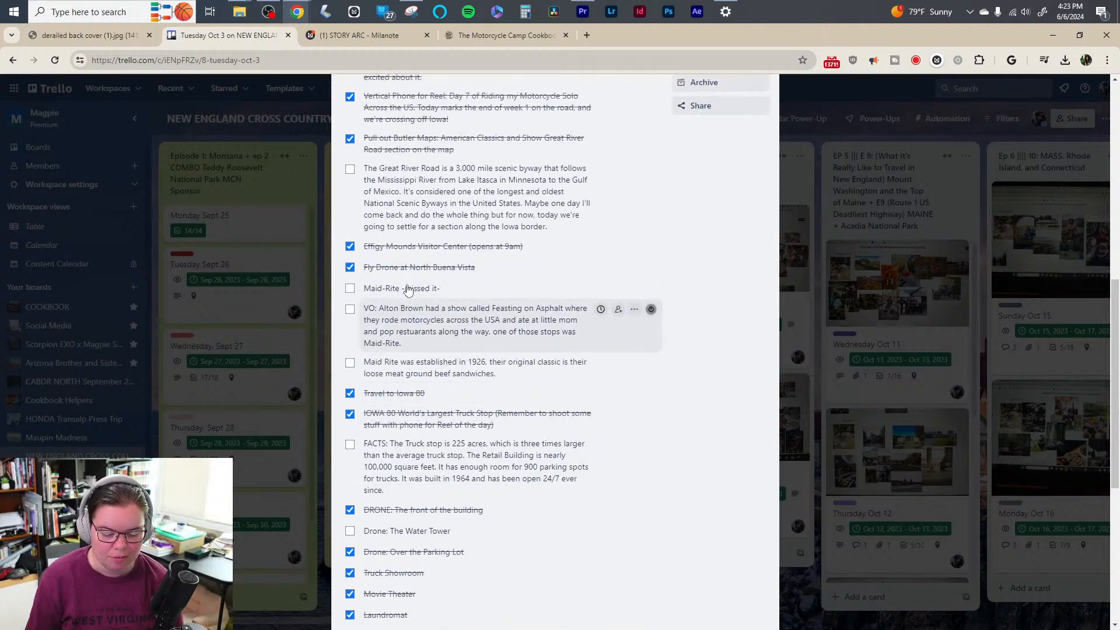
pyautogui.scroll(-1, 424, 348)
pyautogui.scroll(-6, 423, 348)
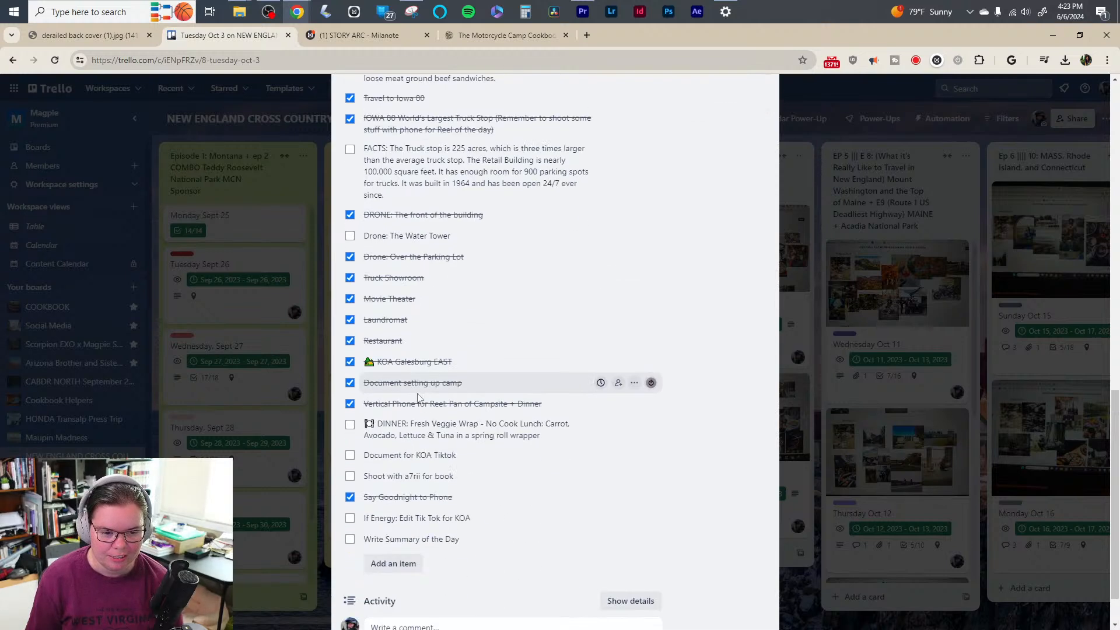
pyautogui.click(781, 618)
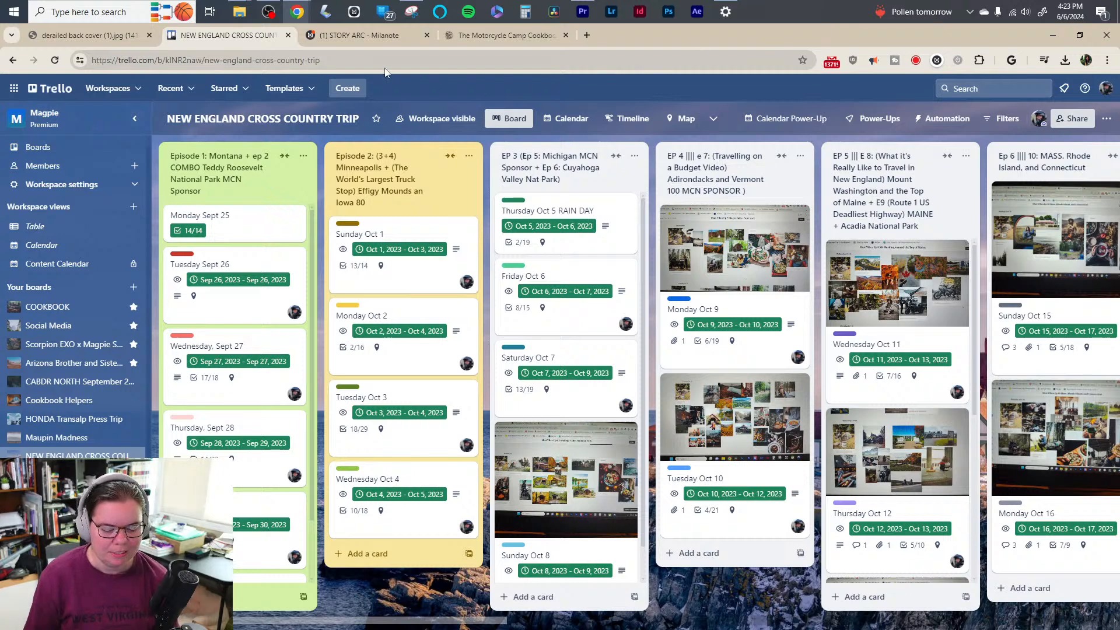
# - Switch to Milanote and look through the episode boards on the Cross Country Trip 3: New England board
pyautogui.click(350, 35)
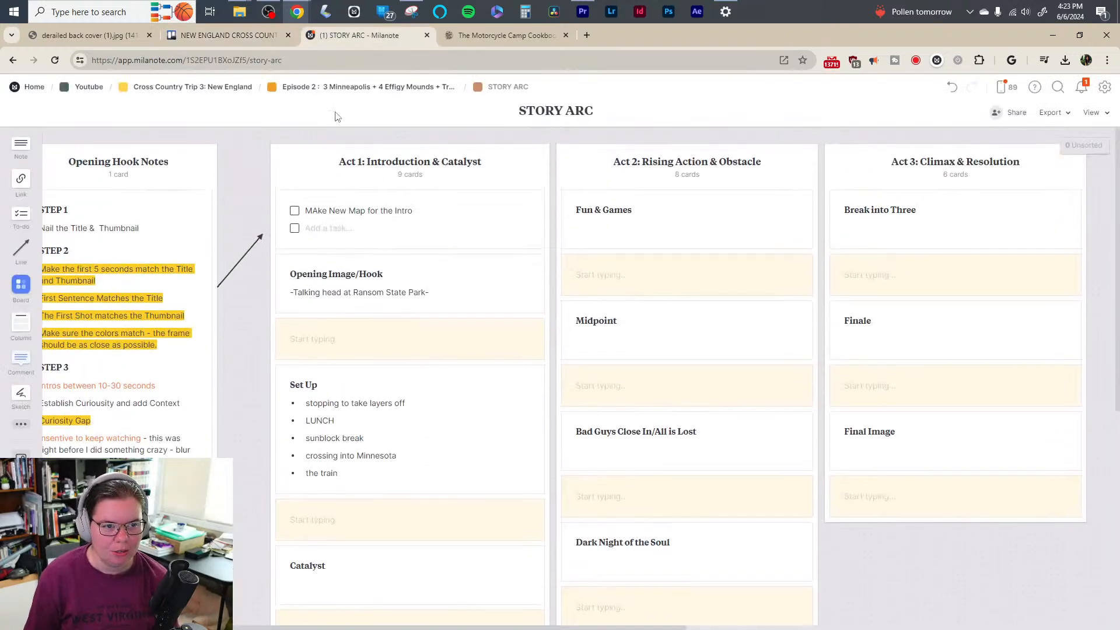
pyautogui.click(340, 88)
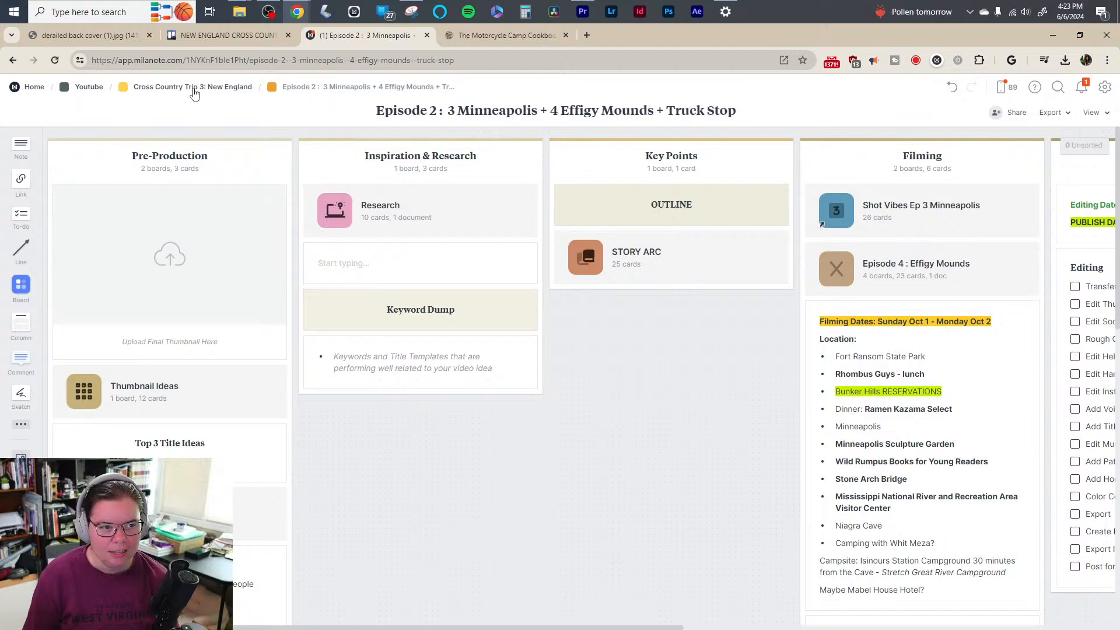
pyautogui.click(194, 89)
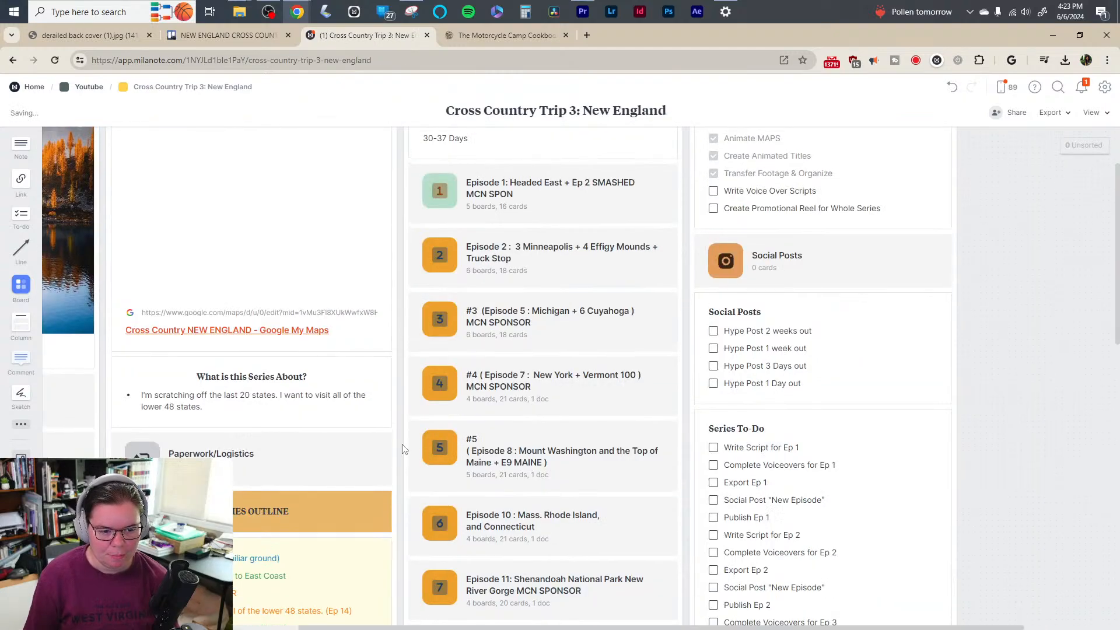
pyautogui.scroll(-5, 511, 514)
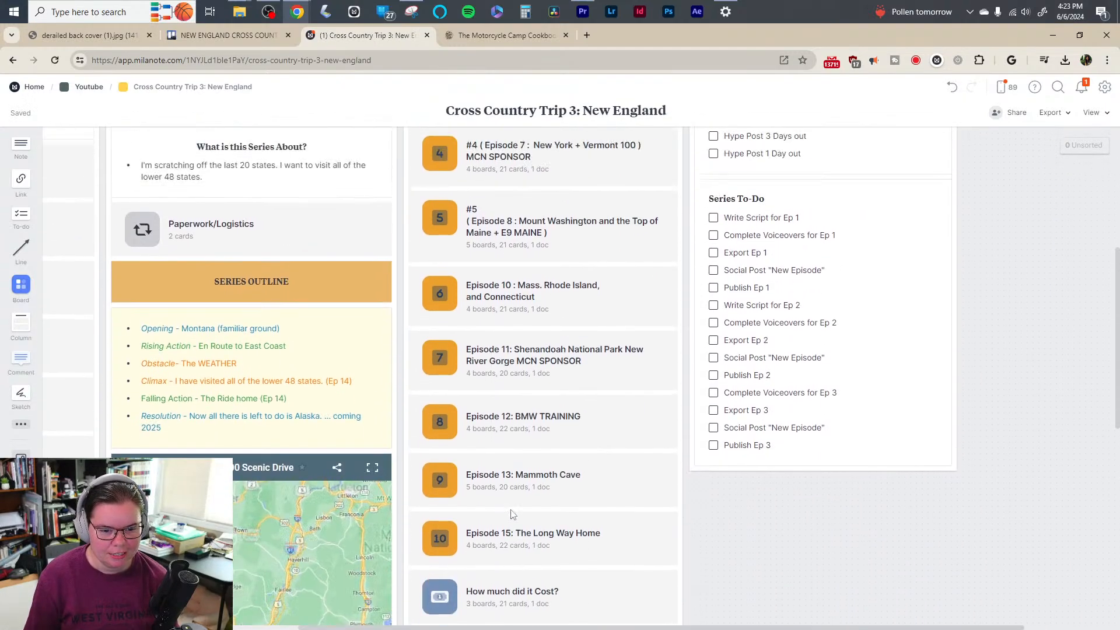
pyautogui.scroll(5, 513, 513)
# - Open the Episode 2 board, look over its Filming and Post Production columns, and open its STORY ARC board
pyautogui.click(575, 294)
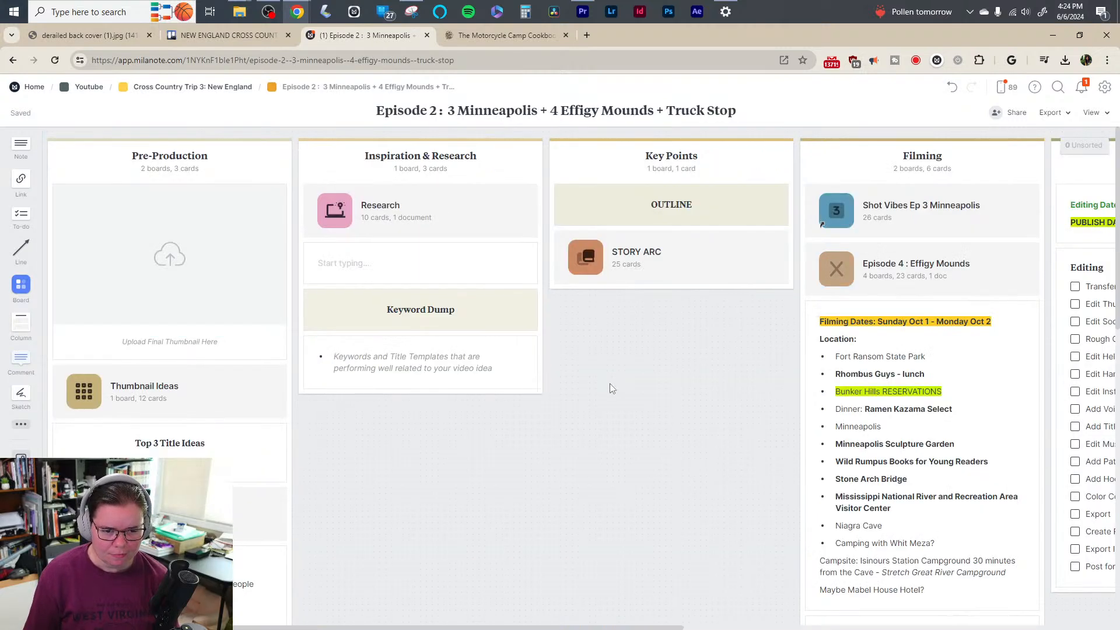
pyautogui.hscroll(5, 666, 387)
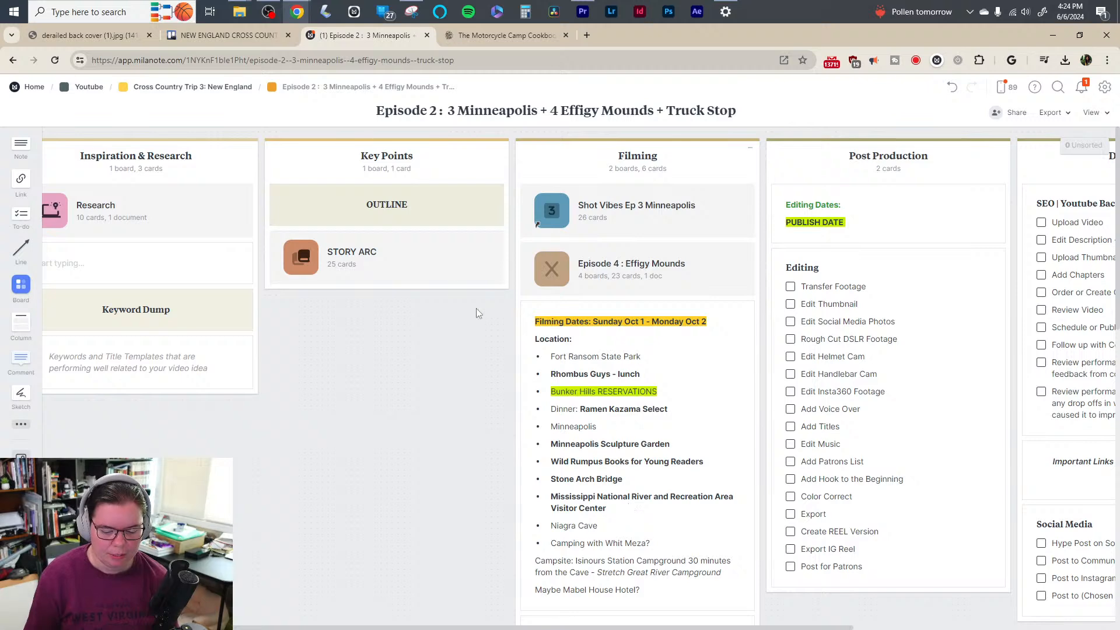
pyautogui.click(390, 258)
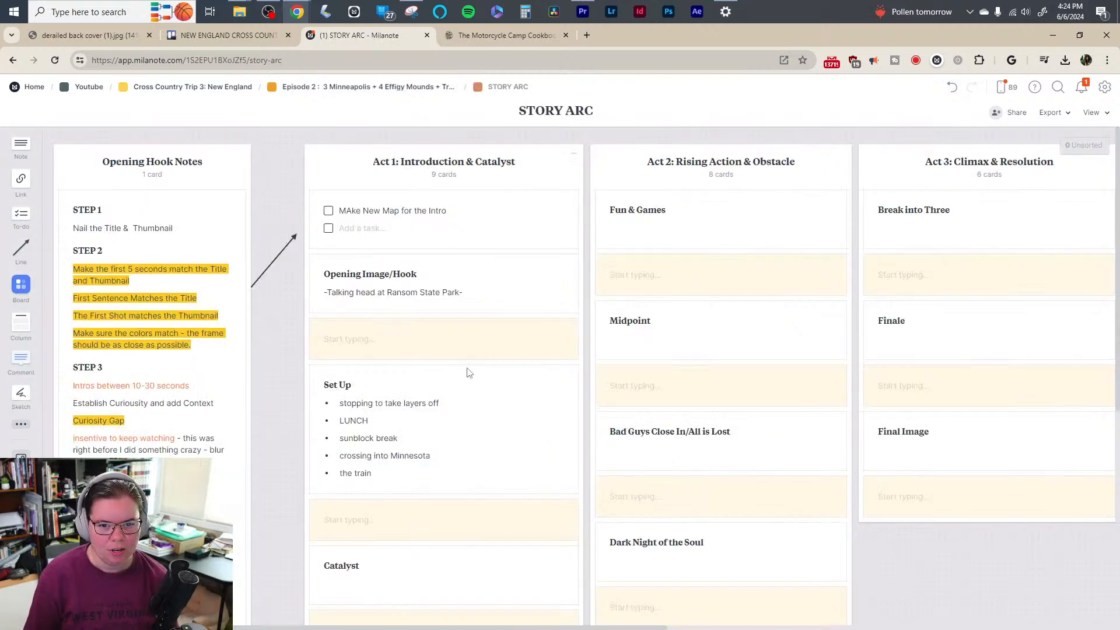
# - Review the Act 1 column of the STORY ARC board, including its Opening Image/Hook and Set Up cards
pyautogui.scroll(-3, 465, 373)
pyautogui.scroll(2, 466, 390)
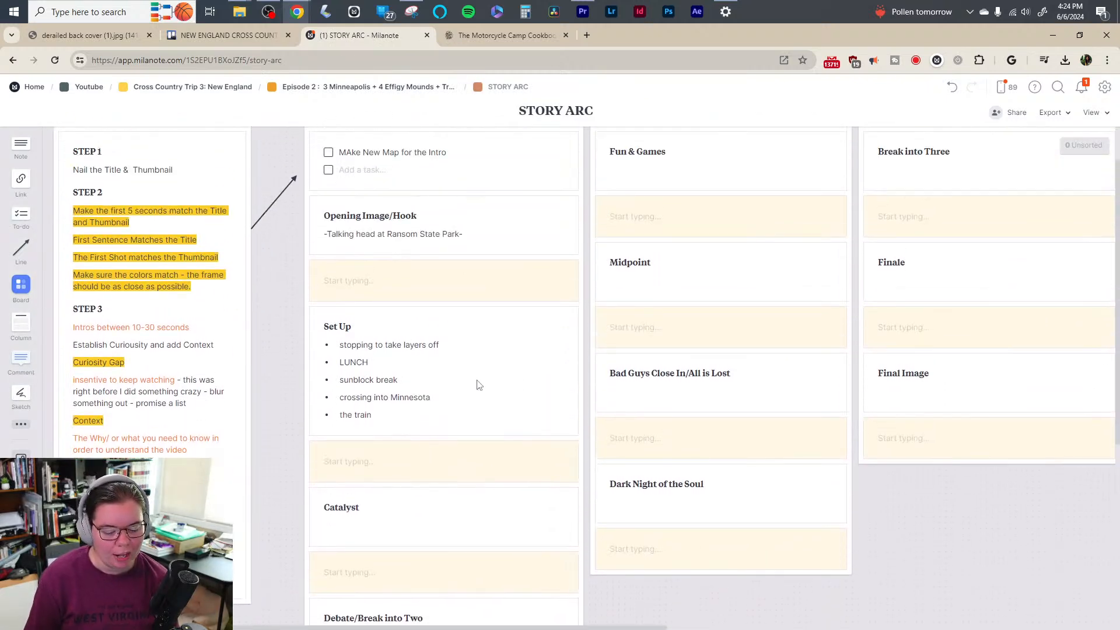
pyautogui.click(408, 465)
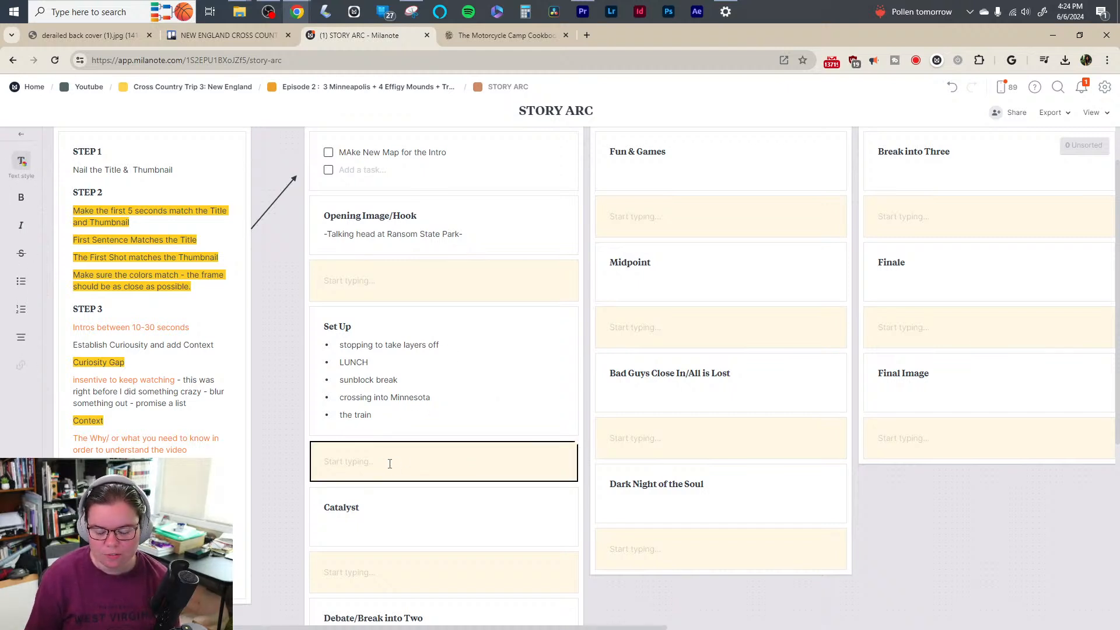
pyautogui.click(726, 585)
pyautogui.click(347, 469)
pyautogui.click(277, 470)
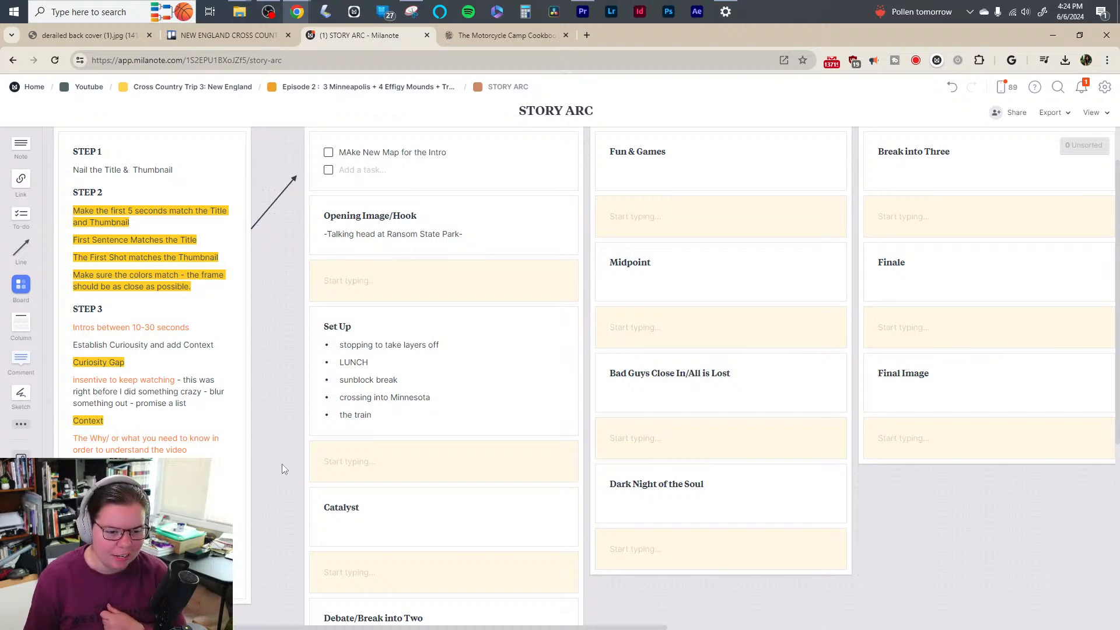
pyautogui.click(368, 462)
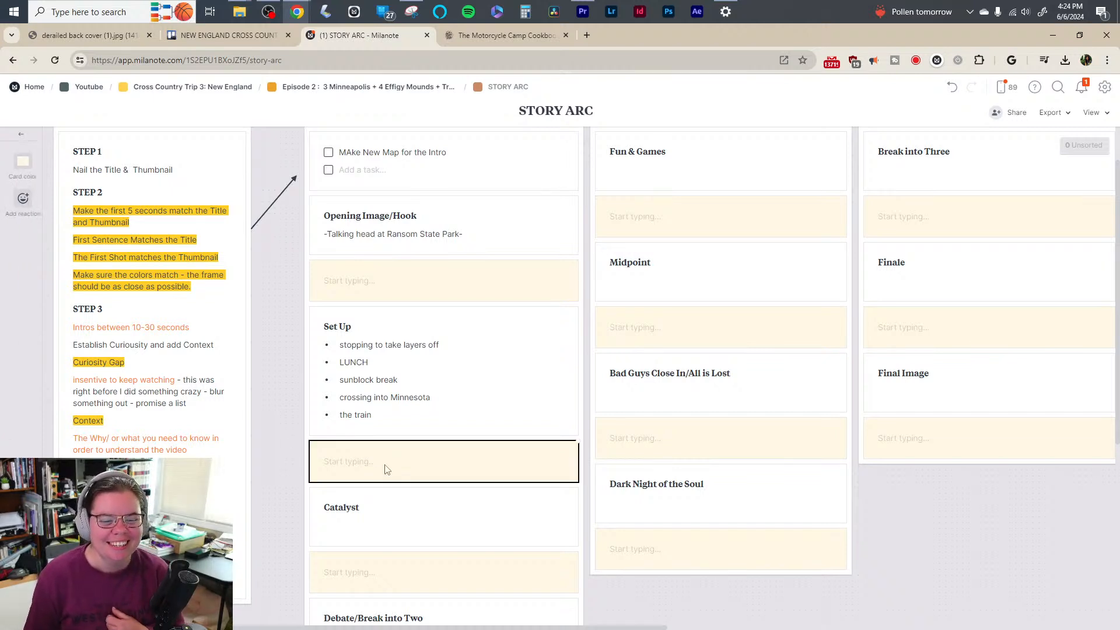
pyautogui.click(274, 449)
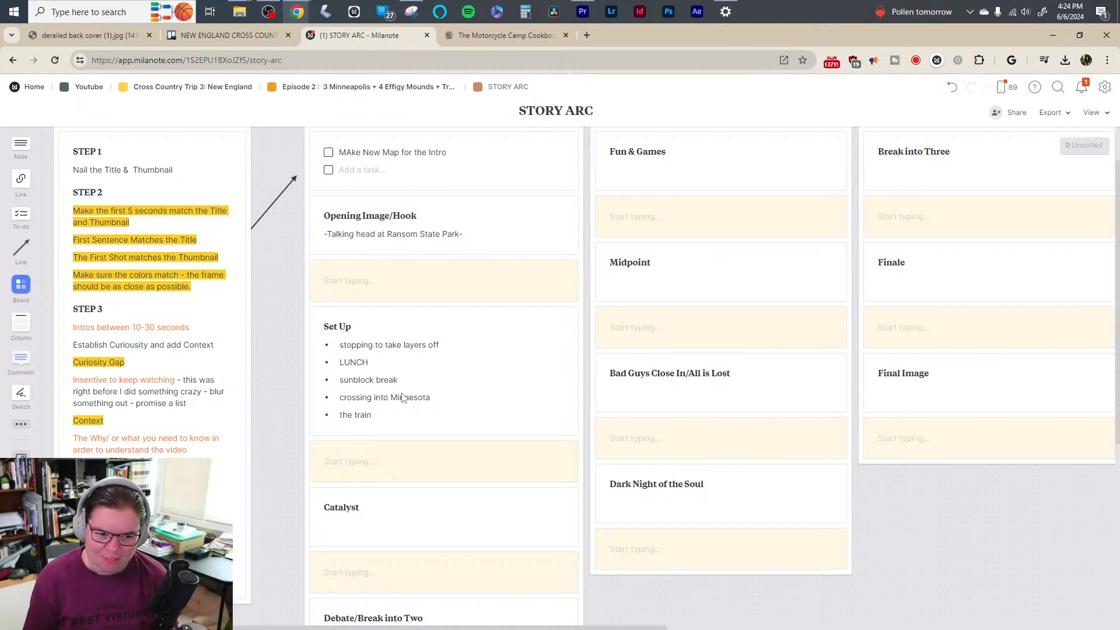
# - Look over the Catalyst and Debate/Break into Two cards in Act 1 and the Fun & Games and Midpoint cards in Act 2
pyautogui.click(409, 525)
pyautogui.scroll(-3, 513, 525)
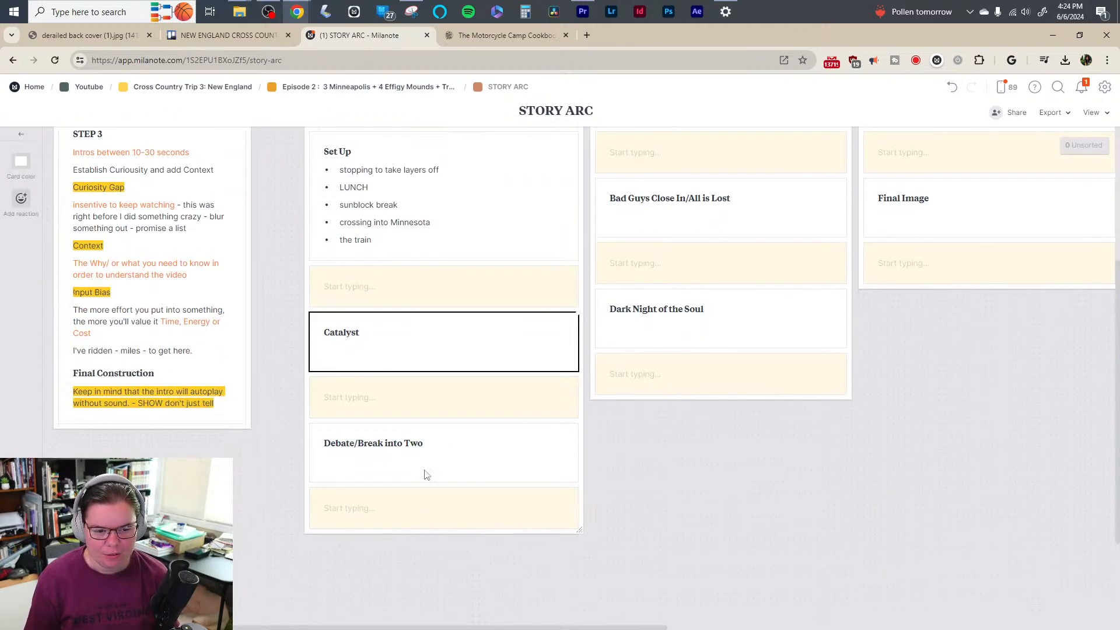
pyautogui.click(434, 475)
pyautogui.scroll(4, 621, 537)
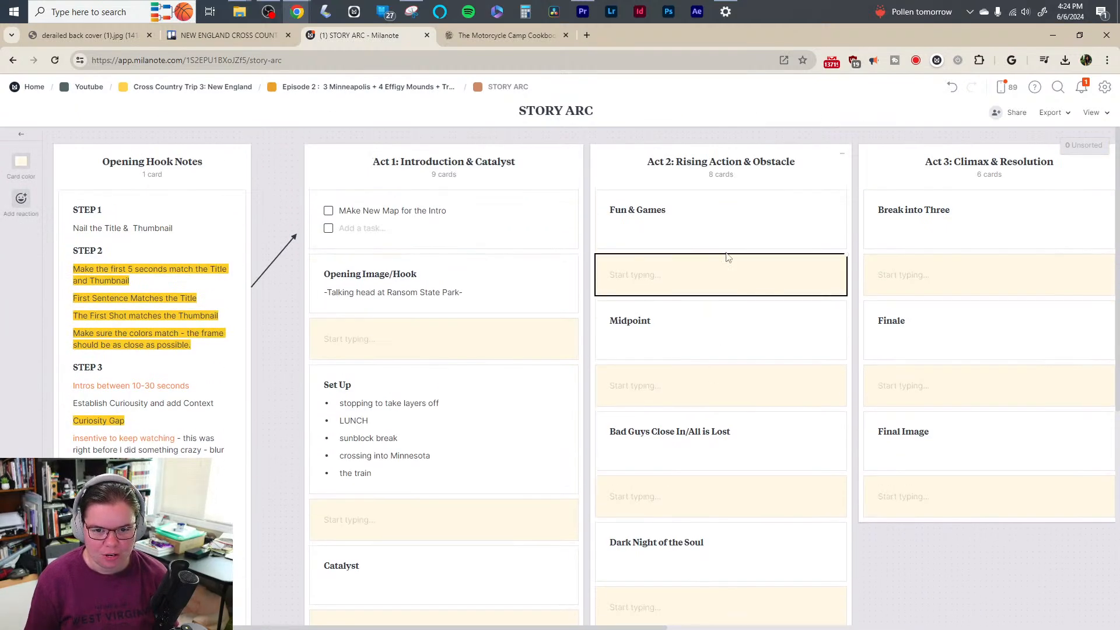
pyautogui.click(716, 226)
pyautogui.click(702, 353)
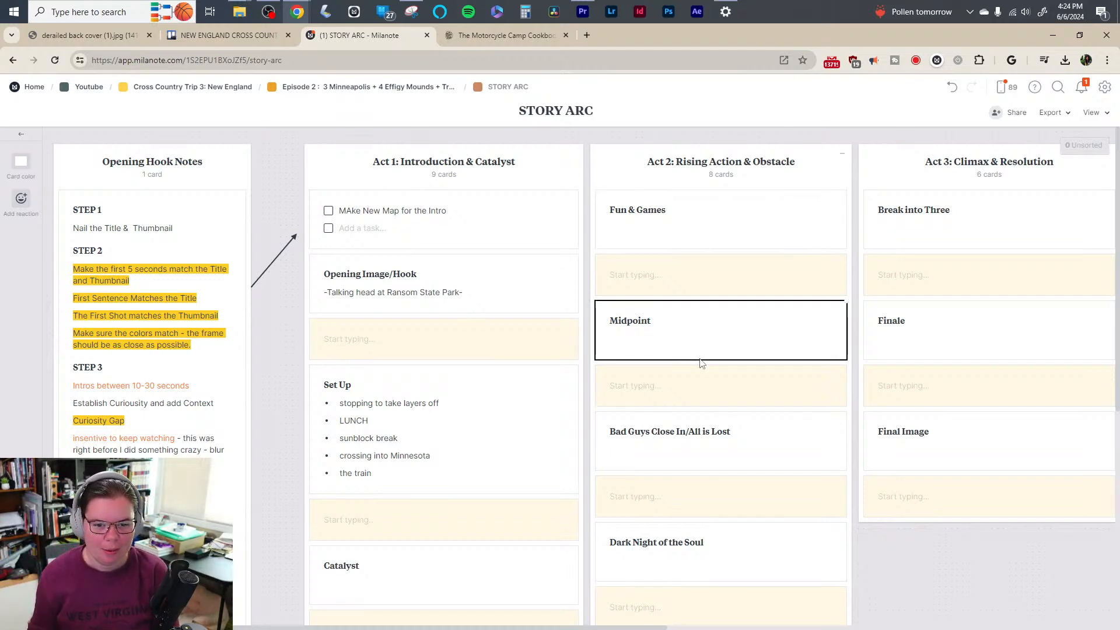
# - Switch to Premiere Pro and play the New England Ep 2 sequence from its start through the intro into the Fort Ransom section
pyautogui.moveTo(671, 34); pyautogui.dragTo(1, 331)
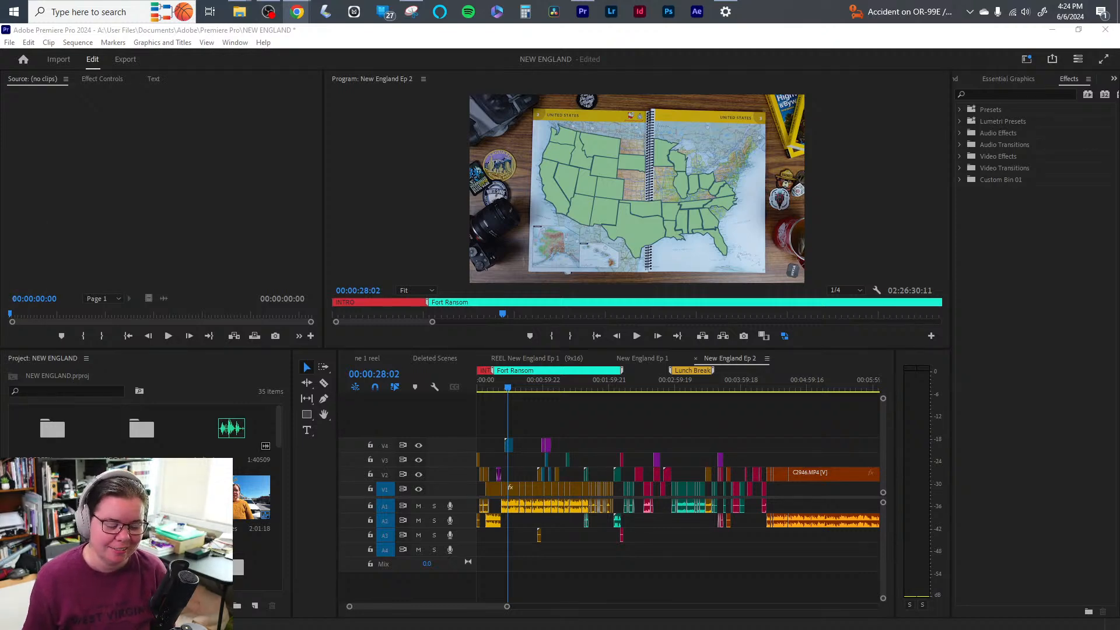
pyautogui.click(549, 382)
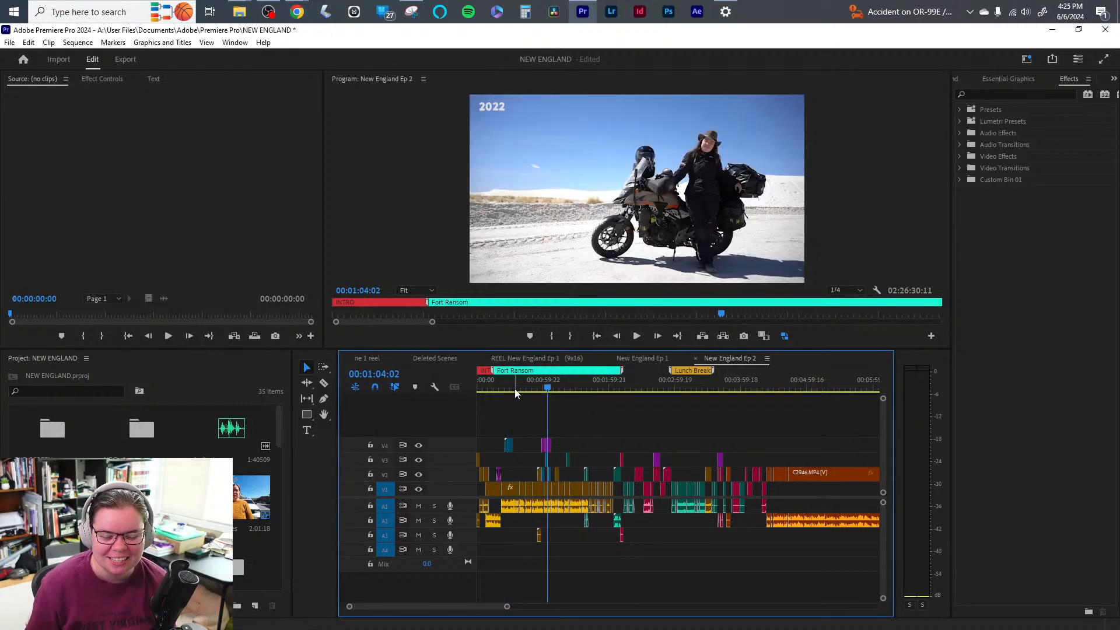
pyautogui.moveTo(506, 391); pyautogui.dragTo(475, 384)
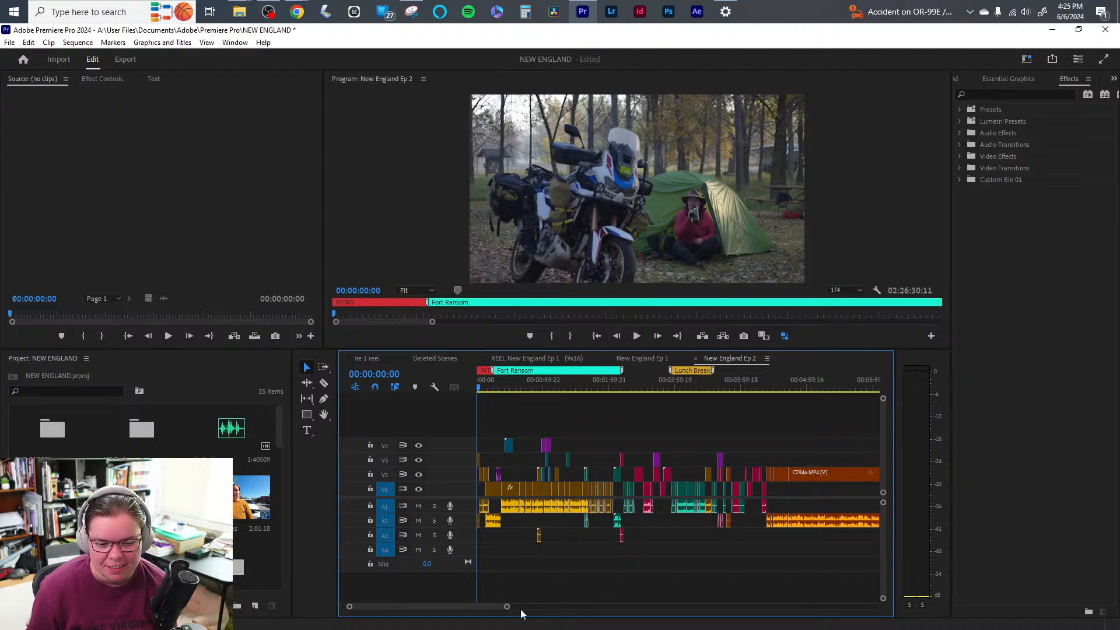
pyautogui.moveTo(508, 607); pyautogui.dragTo(565, 593)
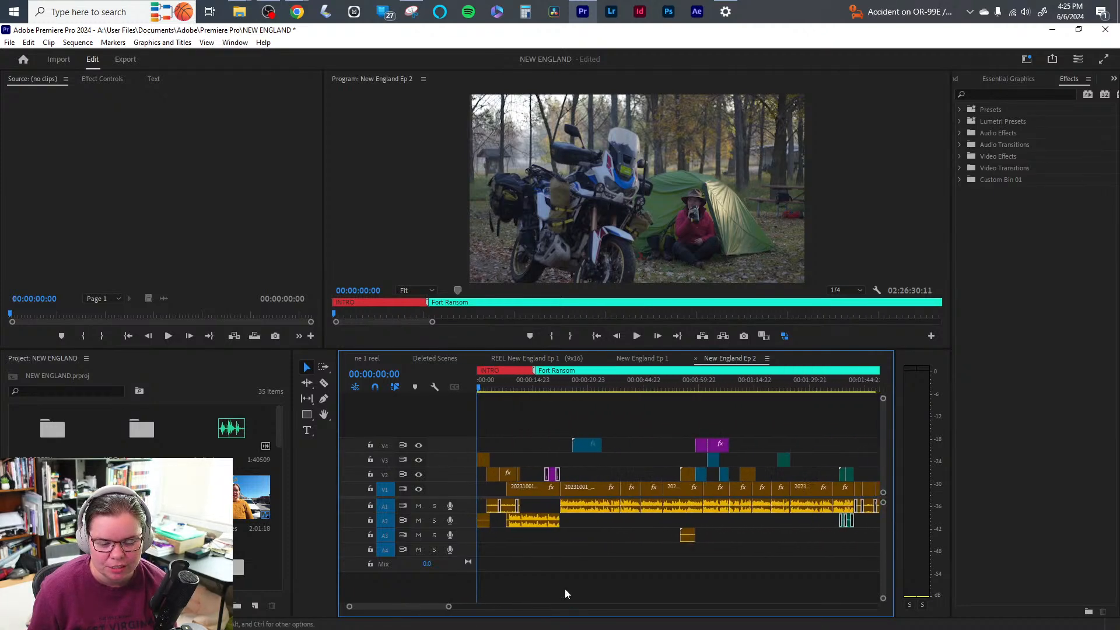
pyautogui.press('space')
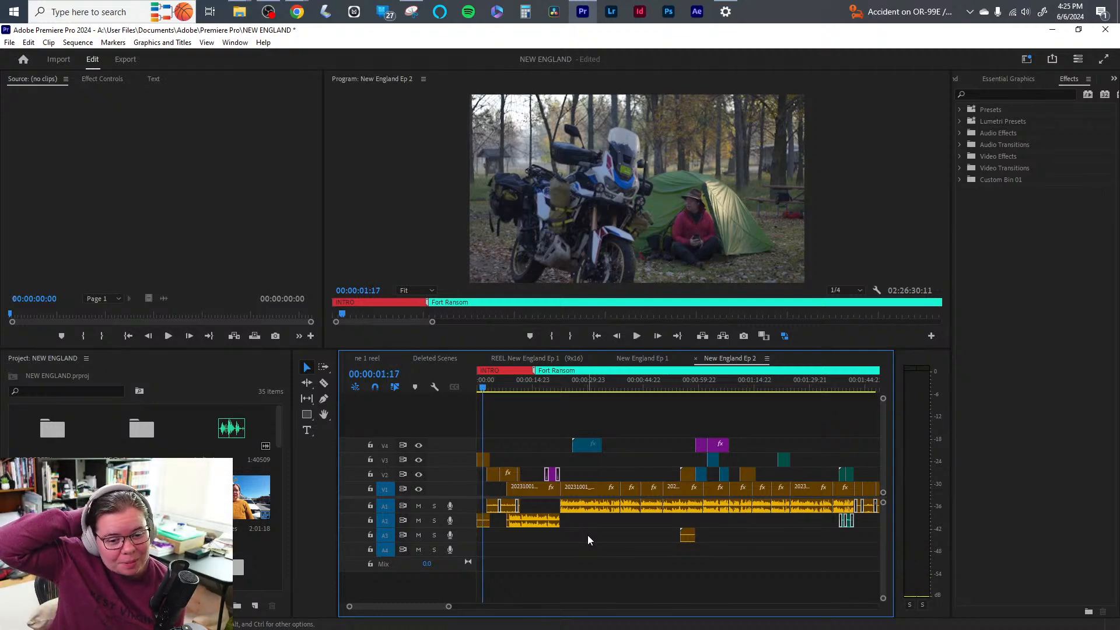
pyautogui.press('space')
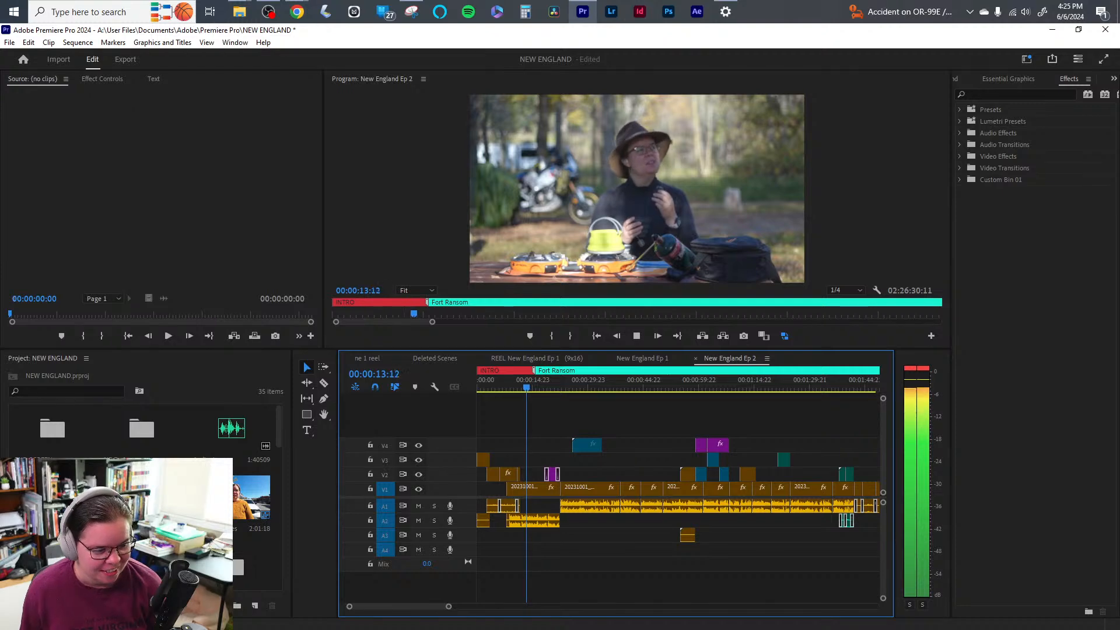
pyautogui.hotkey('alt', 'Tab')
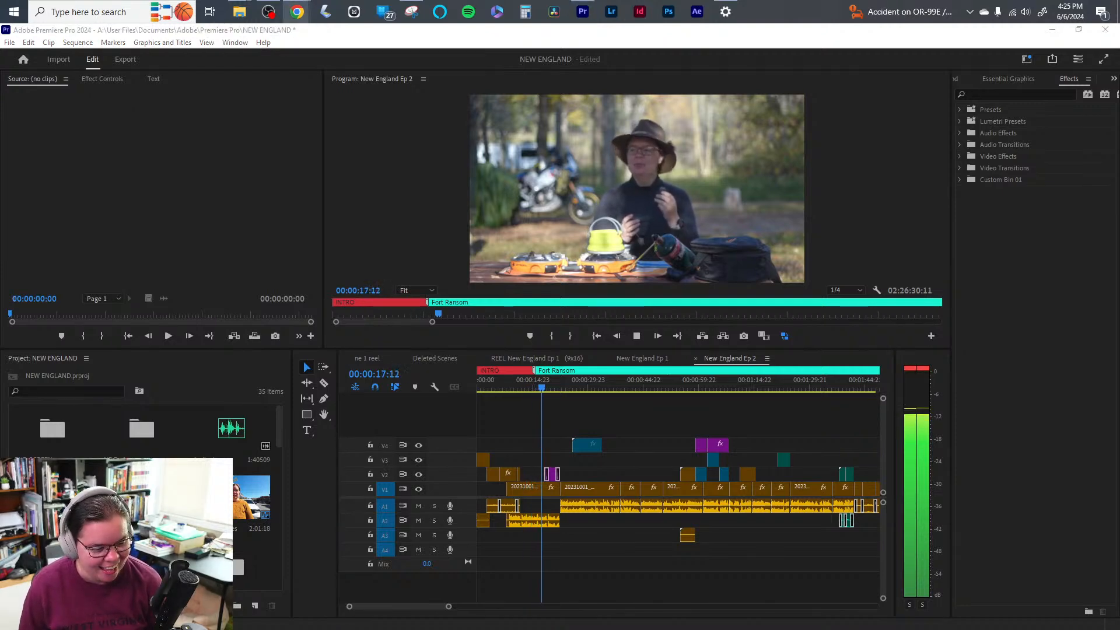
pyautogui.click(554, 583)
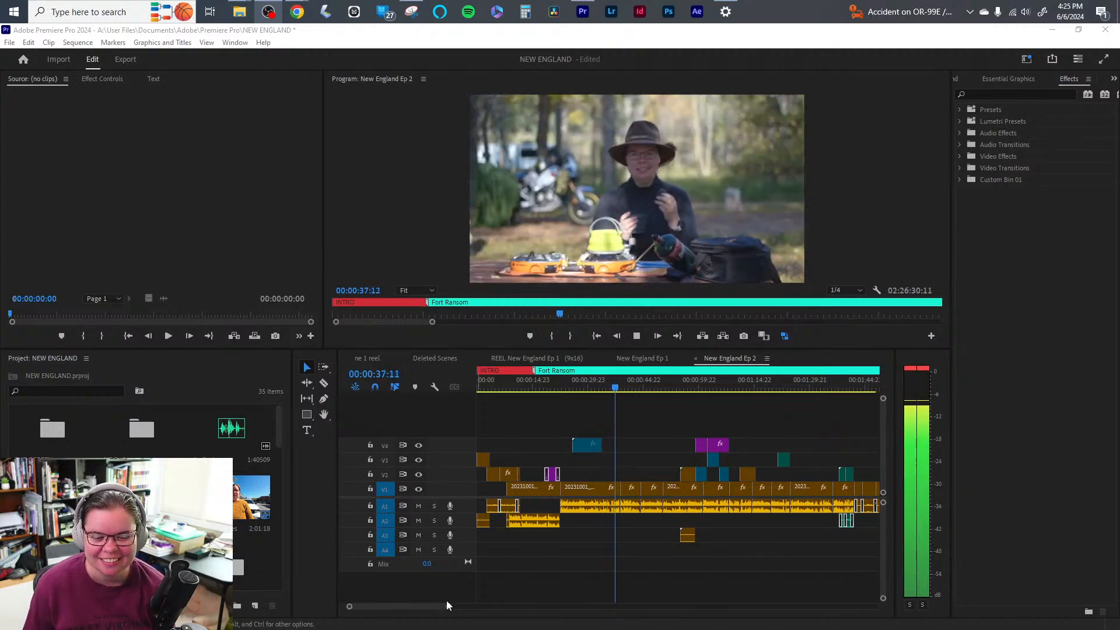
# - Show more of the sequence in the timeline and replay the United States map animation in the Fort Ransom section
pyautogui.moveTo(449, 606); pyautogui.dragTo(468, 608)
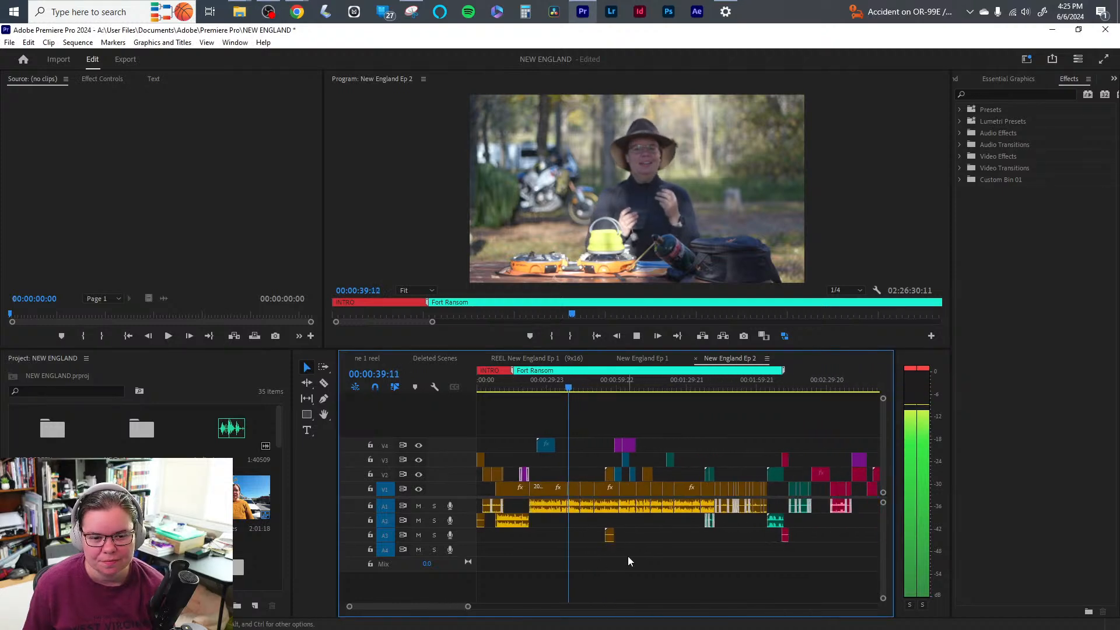
pyautogui.click(536, 389)
pyautogui.press('space')
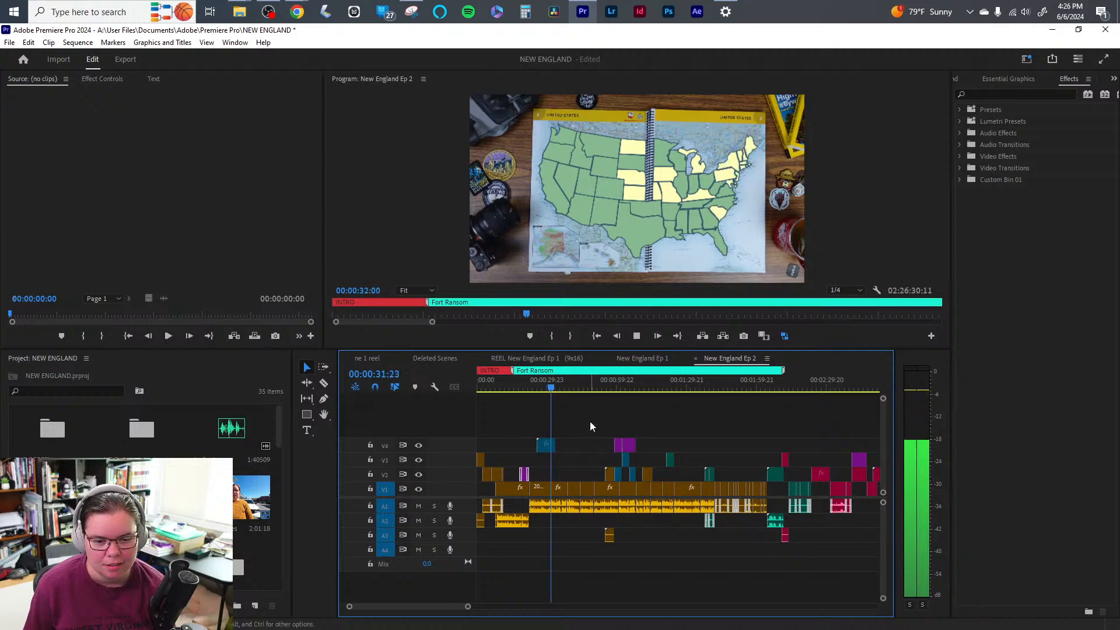
# - Place the playhead at 00:00:28:00 and change the label colour of the United States map clip on V4 to Rose
pyautogui.click(542, 383)
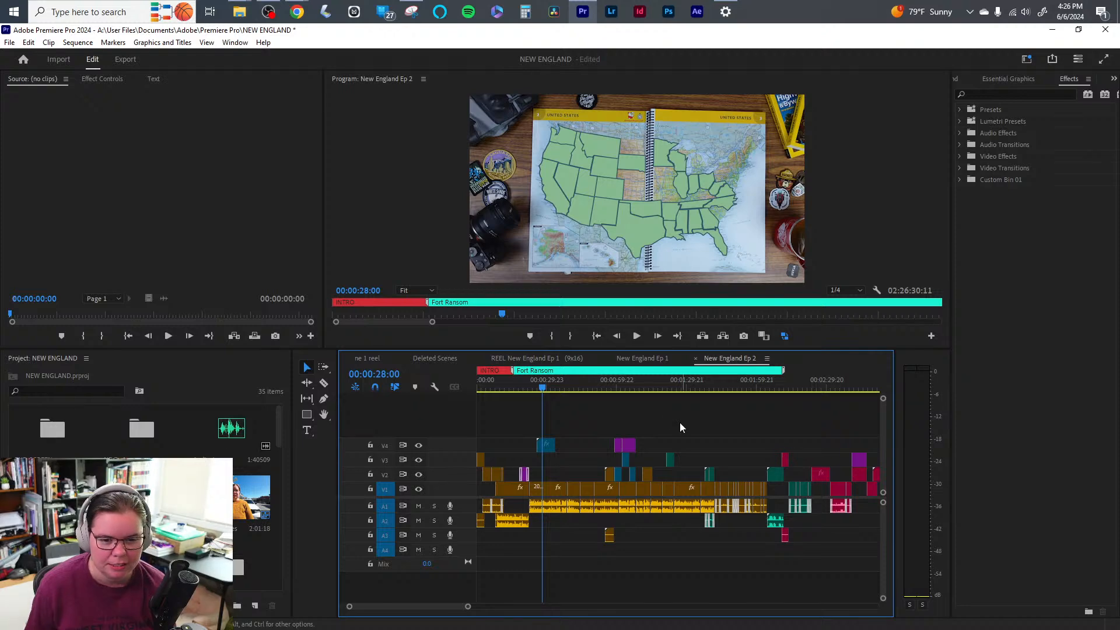
pyautogui.rightClick(540, 446)
pyautogui.moveTo(629, 390)
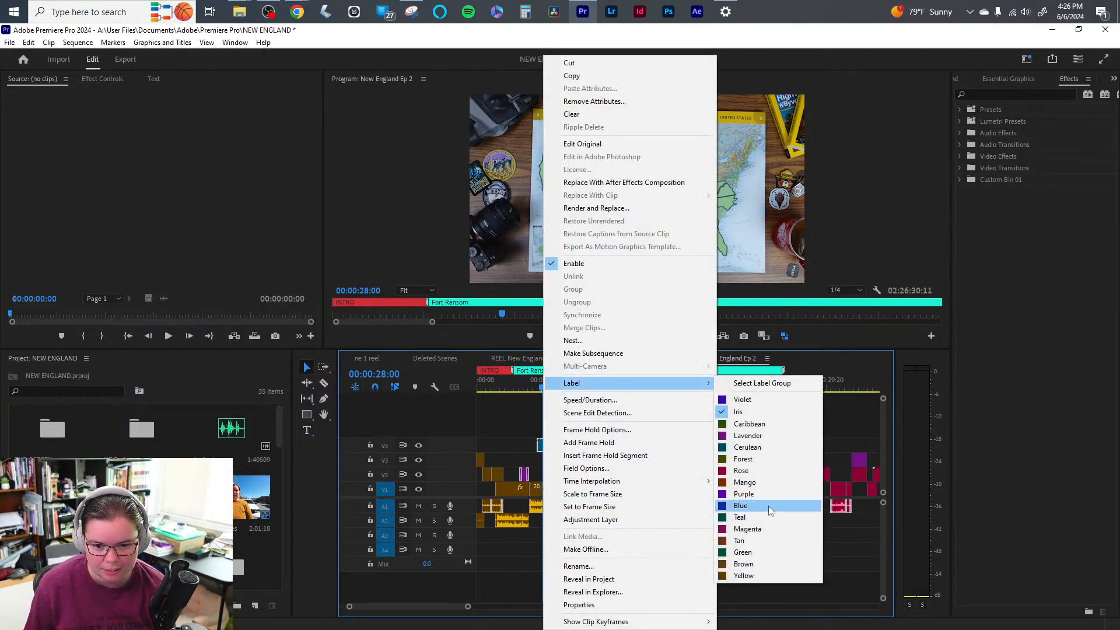
pyautogui.click(758, 471)
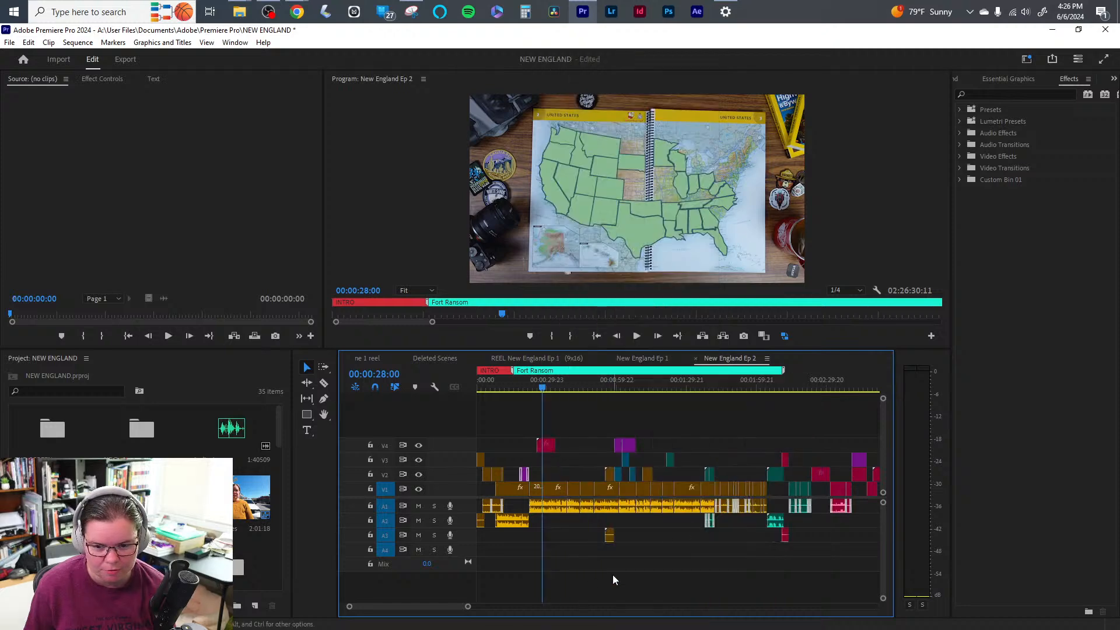
pyautogui.moveTo(0, 326); pyautogui.dragTo(443, 629)
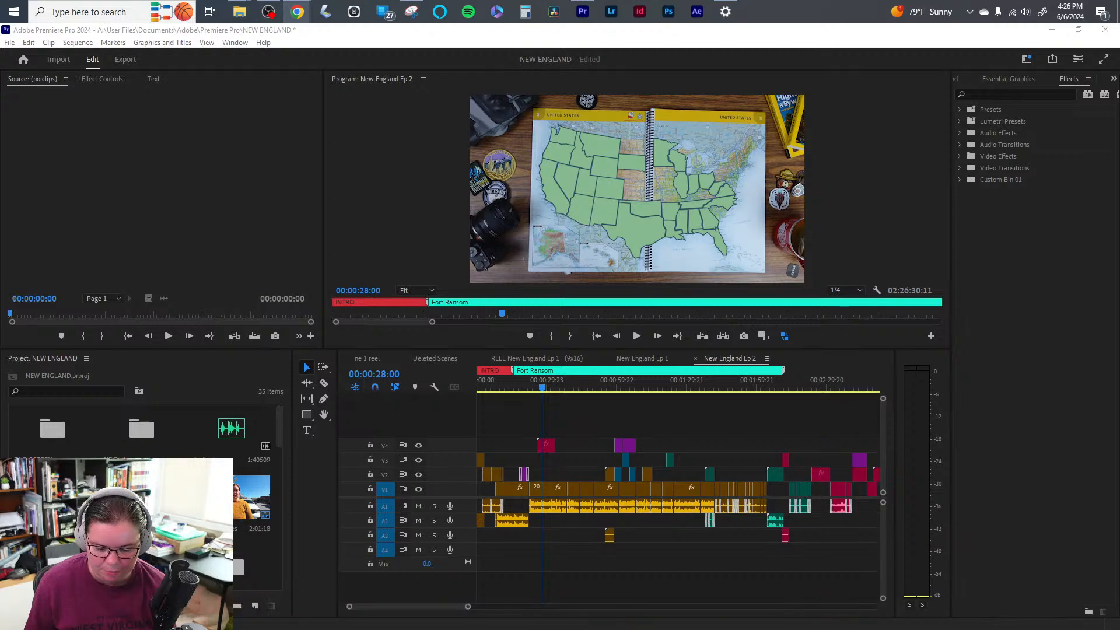
pyautogui.moveTo(267, 11)
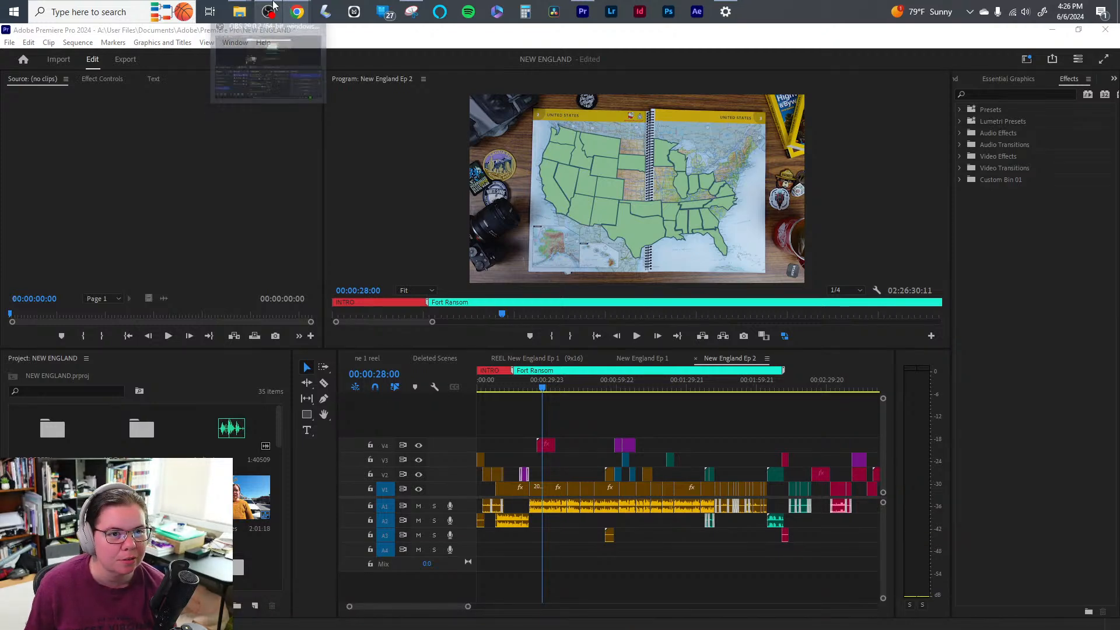
pyautogui.click(240, 79)
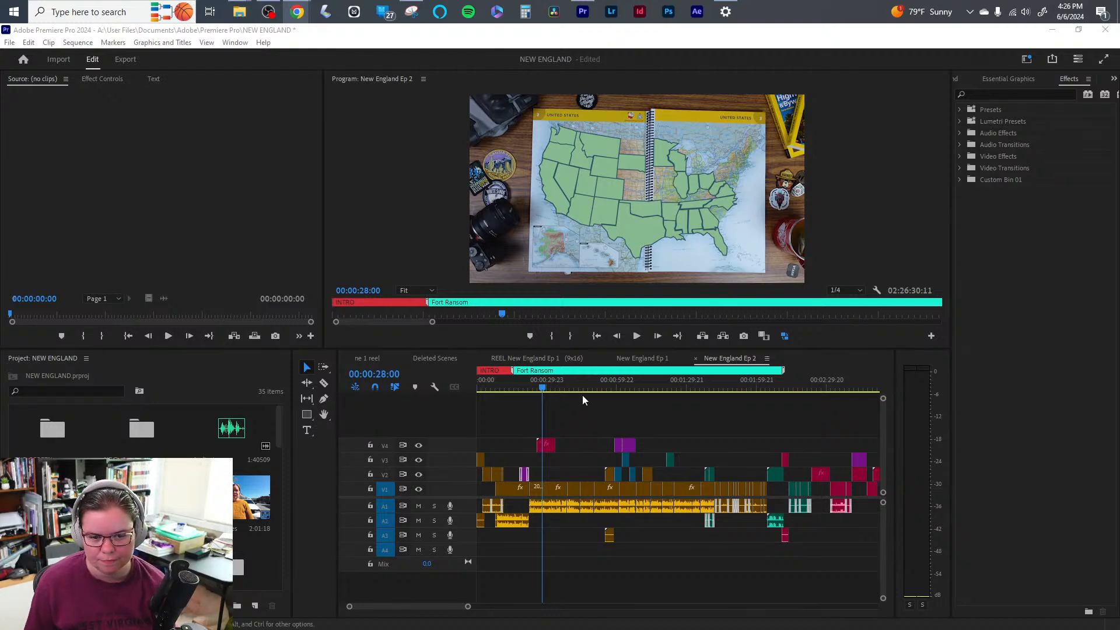
pyautogui.moveTo(561, 386); pyautogui.dragTo(570, 385)
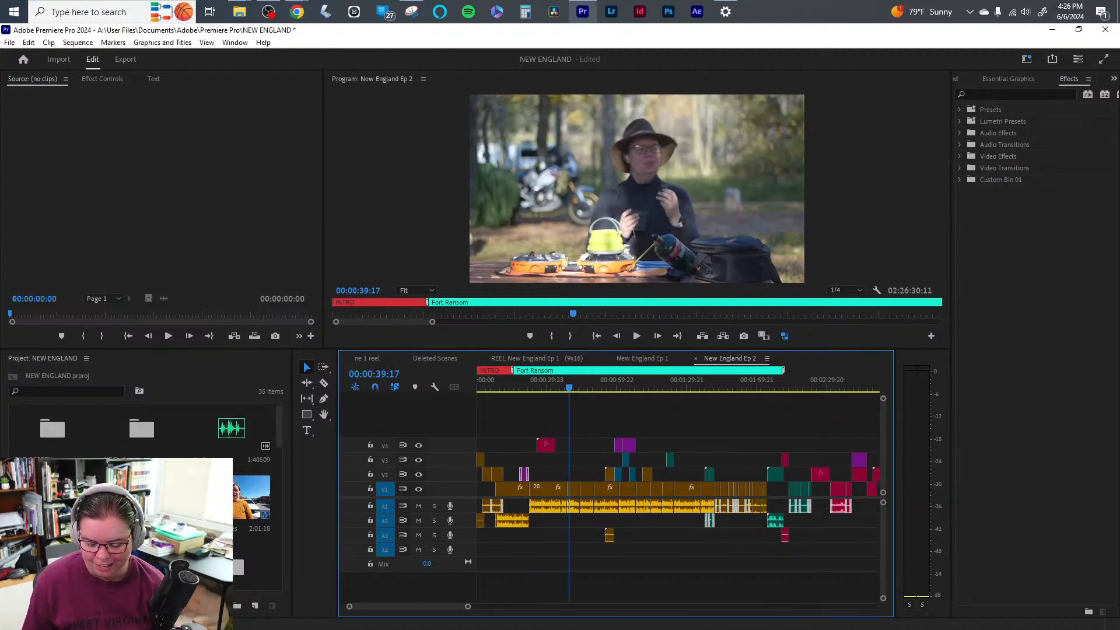
pyautogui.hotkey('alt', 'Tab')
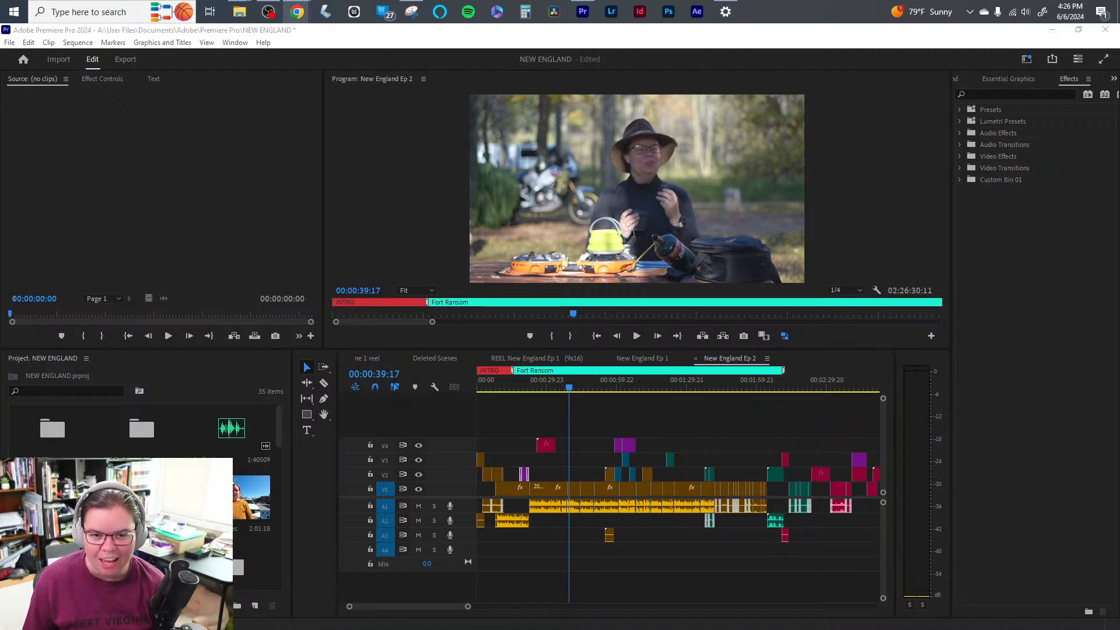
pyautogui.click(572, 385)
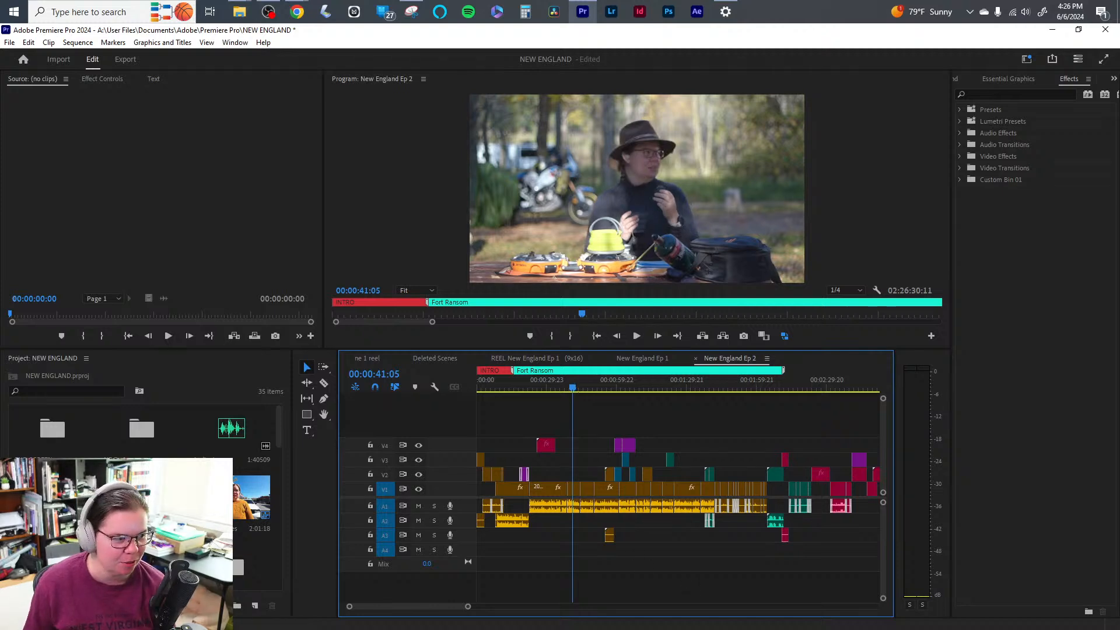
pyautogui.hotkey('alt', 'Tab')
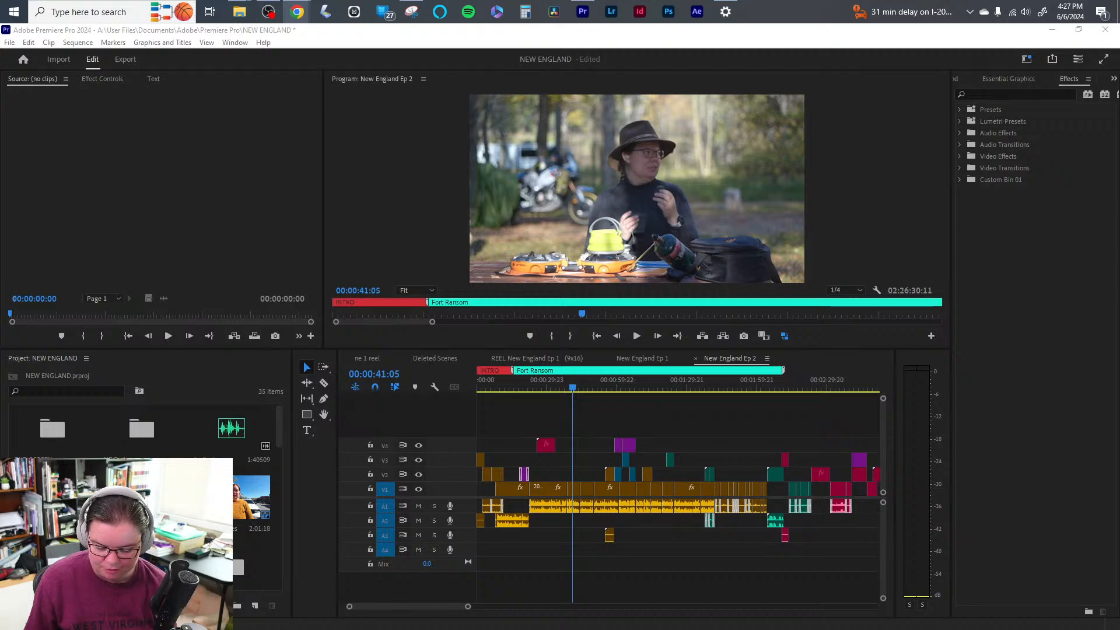
pyautogui.click(698, 418)
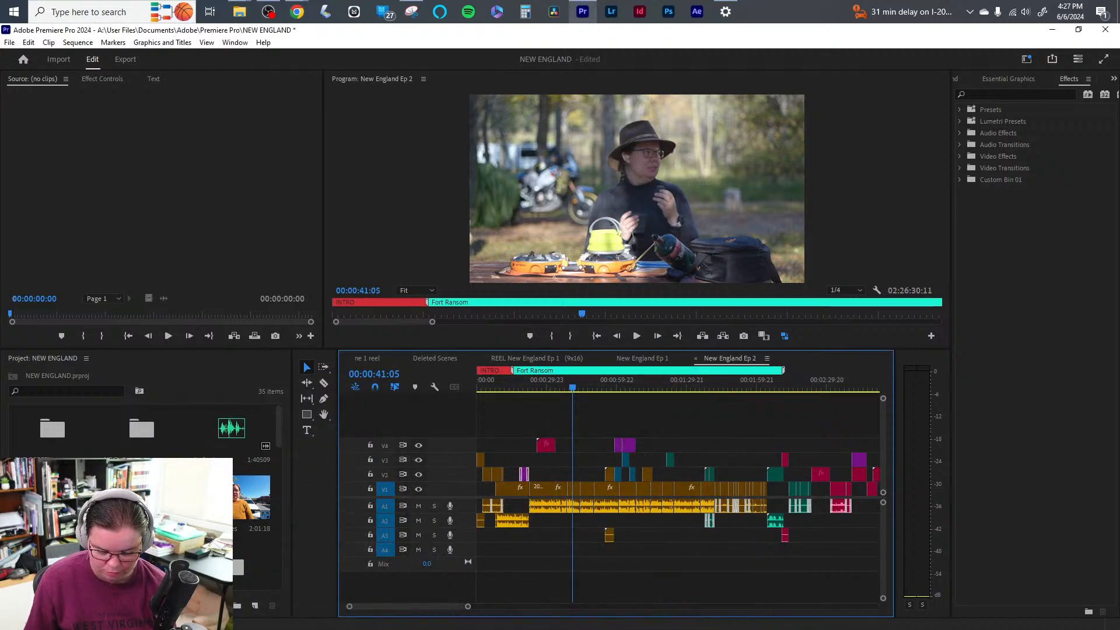
pyautogui.hotkey('alt', 'Tab')
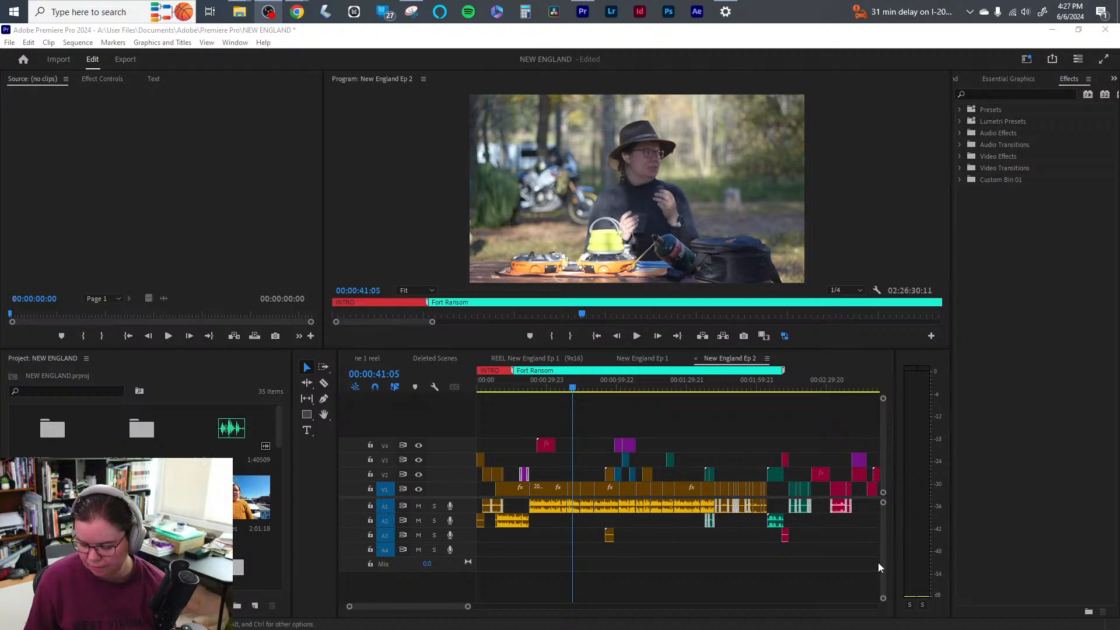
# - Skim and play through the rest of the Fort Ransom section, from the picnic table talk to the loaded motorcycle near 00:02:03:16
pyautogui.click(589, 408)
pyautogui.click(578, 388)
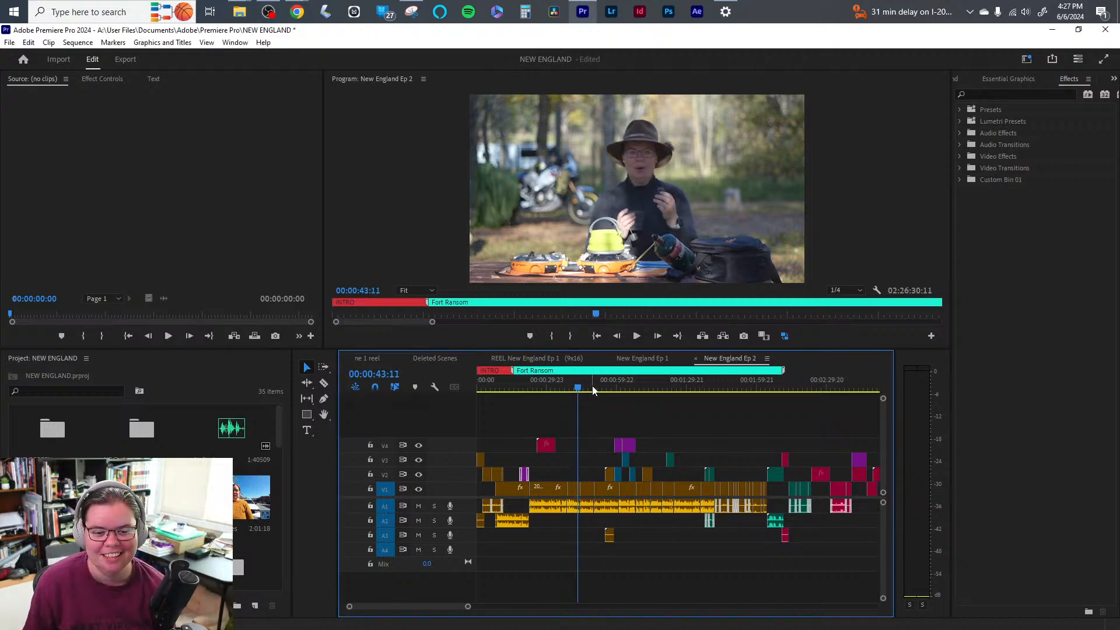
pyautogui.click(590, 388)
pyautogui.click(599, 387)
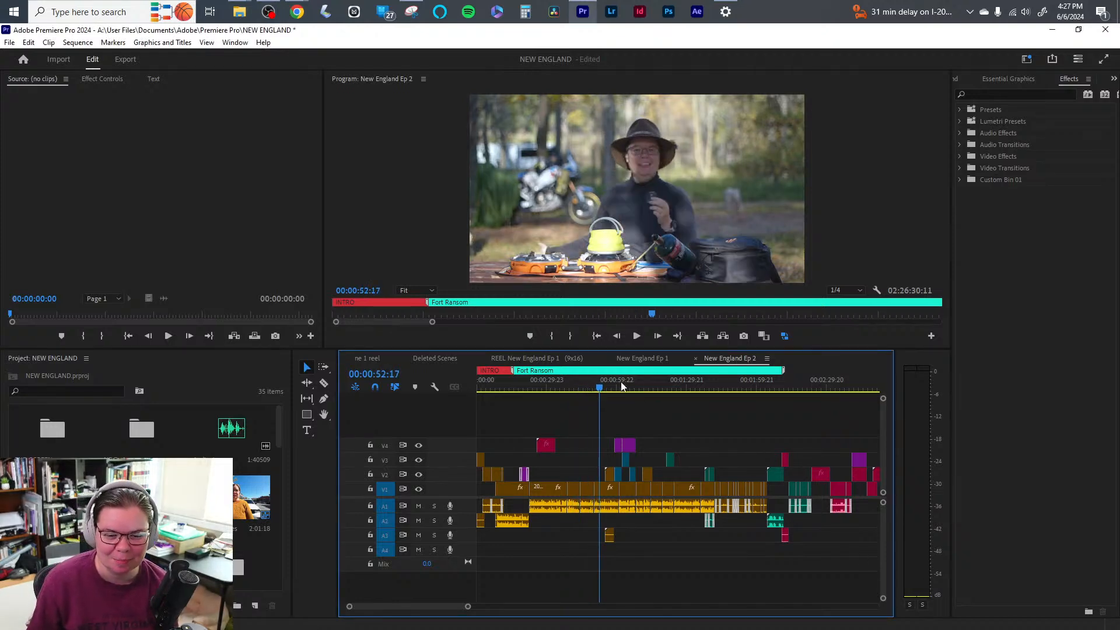
pyautogui.press('space')
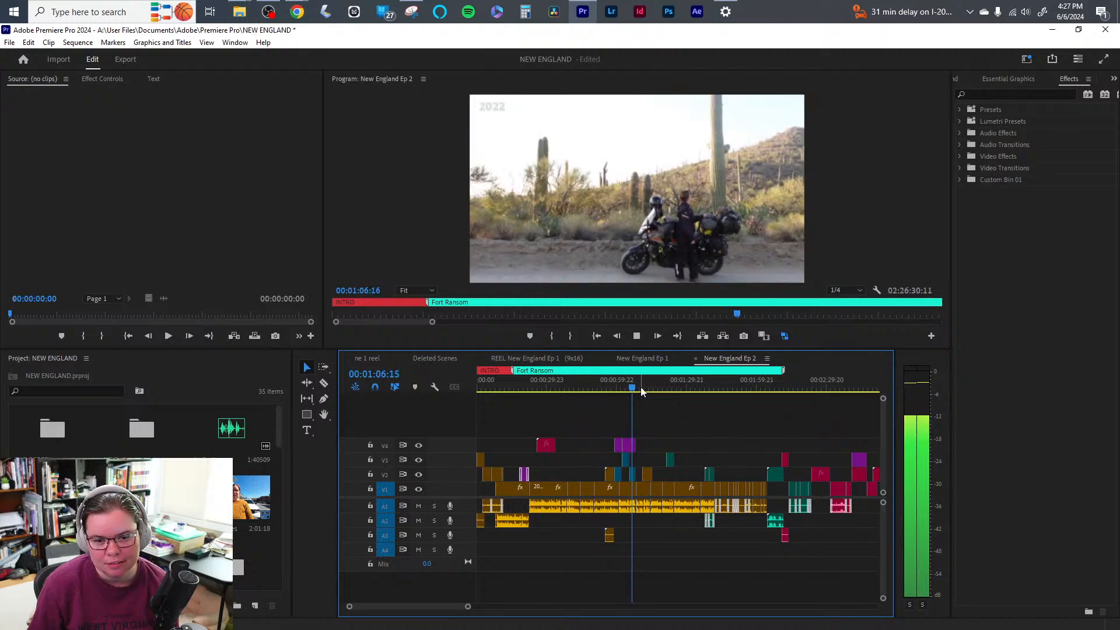
pyautogui.click(644, 388)
pyautogui.press('space')
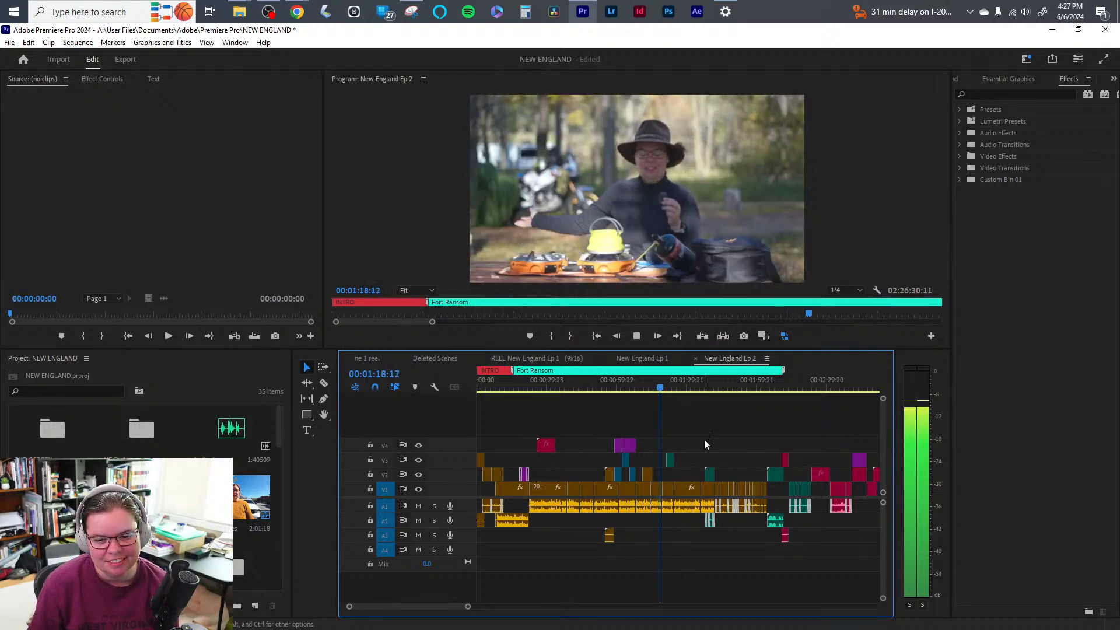
pyautogui.click(764, 388)
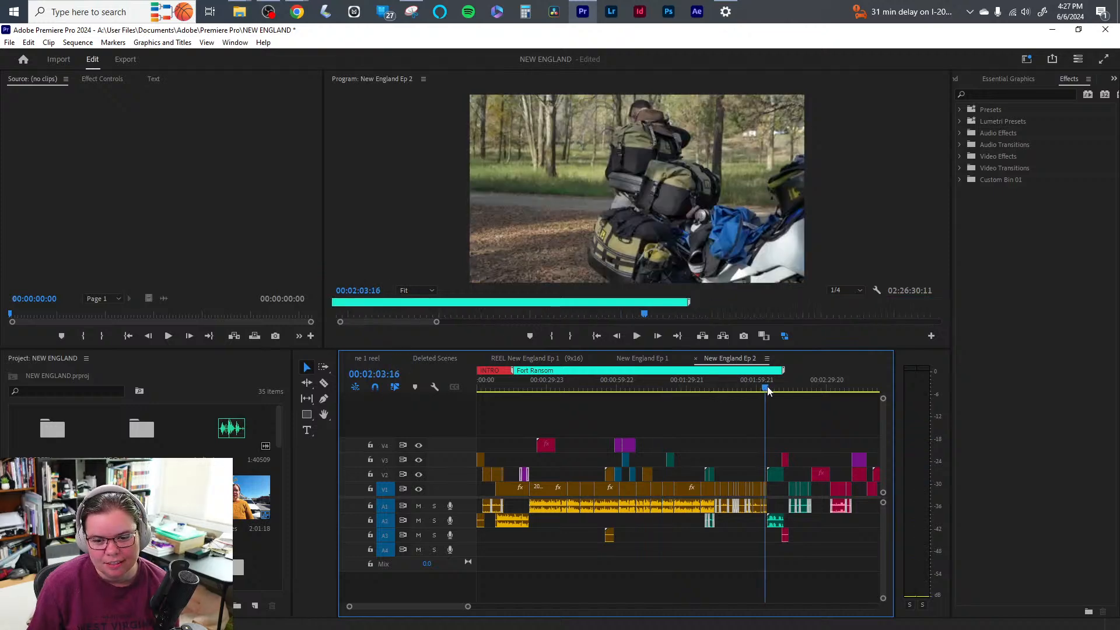
# - Return to the Fort Ransom picnic table talk and play the section through to the open road footage near 00:02:14
pyautogui.moveTo(713, 390); pyautogui.dragTo(670, 390)
pyautogui.click(656, 389)
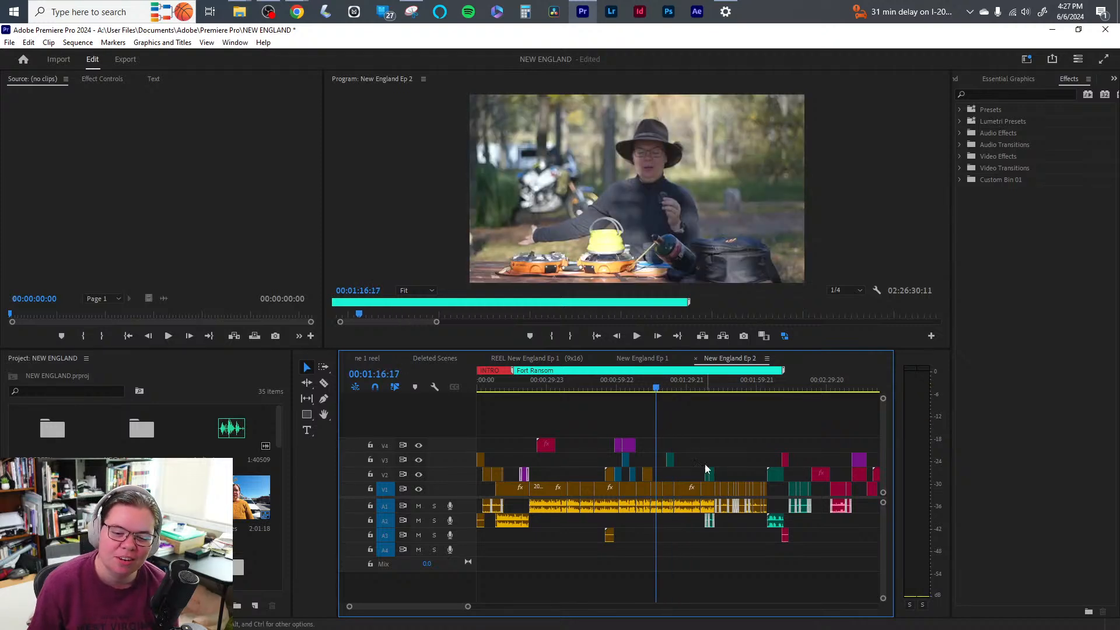
pyautogui.click(681, 391)
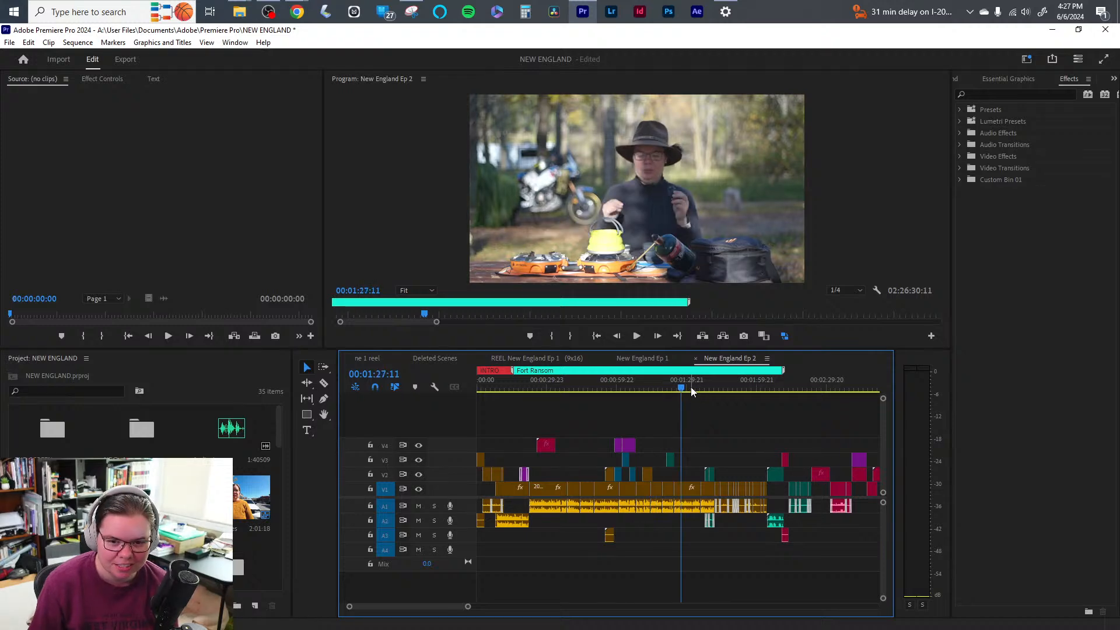
pyautogui.click(694, 390)
pyautogui.press('space')
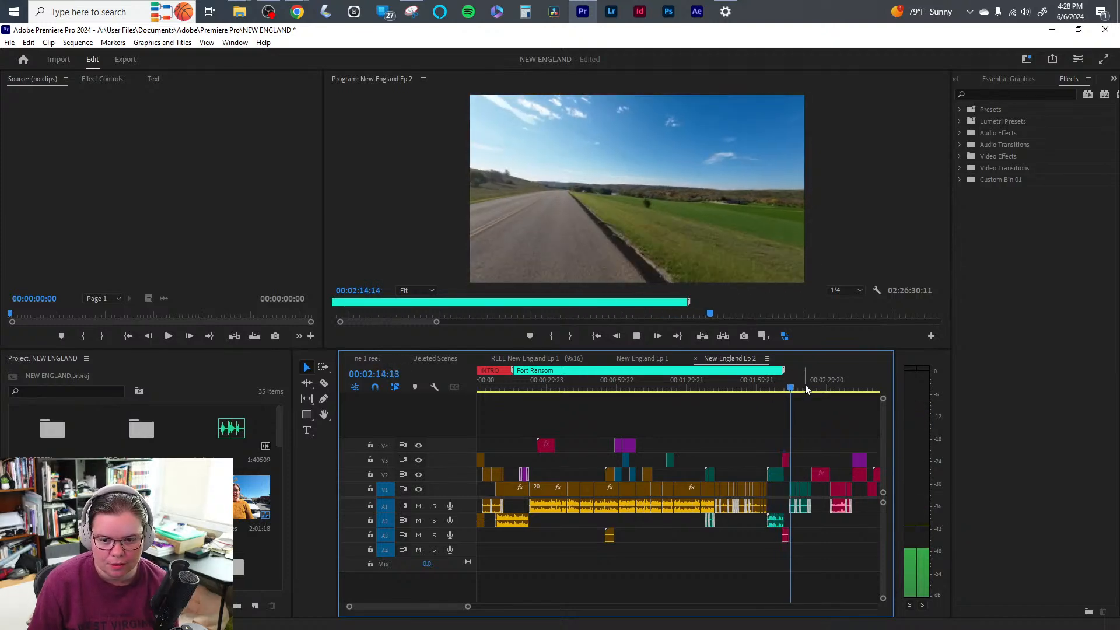
# - Skim ahead to 00:02:57:15 and play the opening of the Lunch Break section
pyautogui.moveTo(809, 392); pyautogui.dragTo(756, 406)
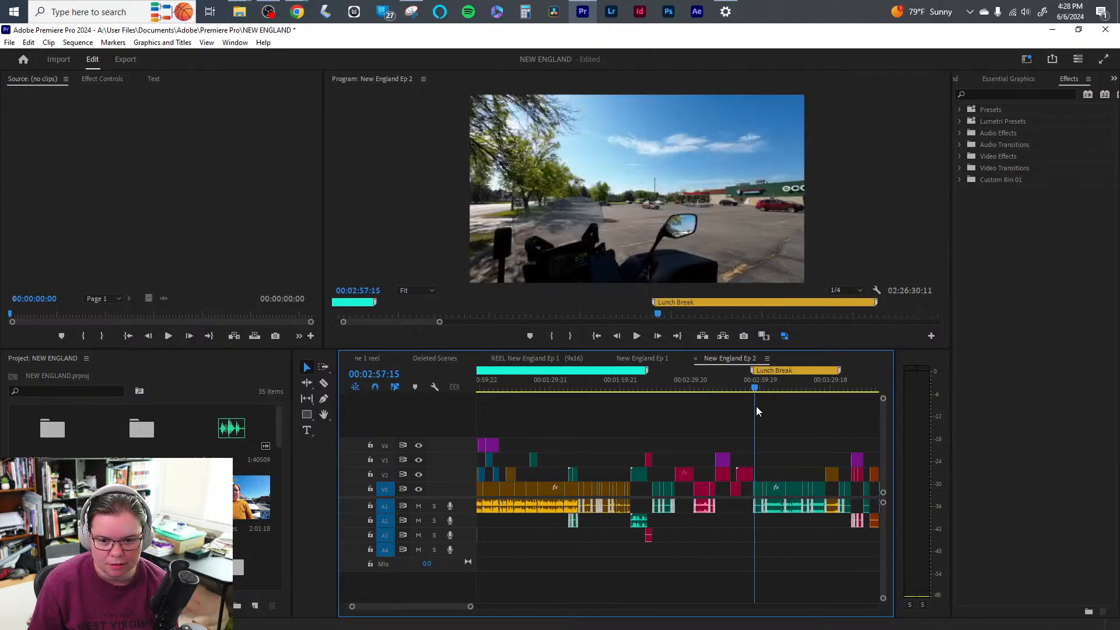
pyautogui.press('space')
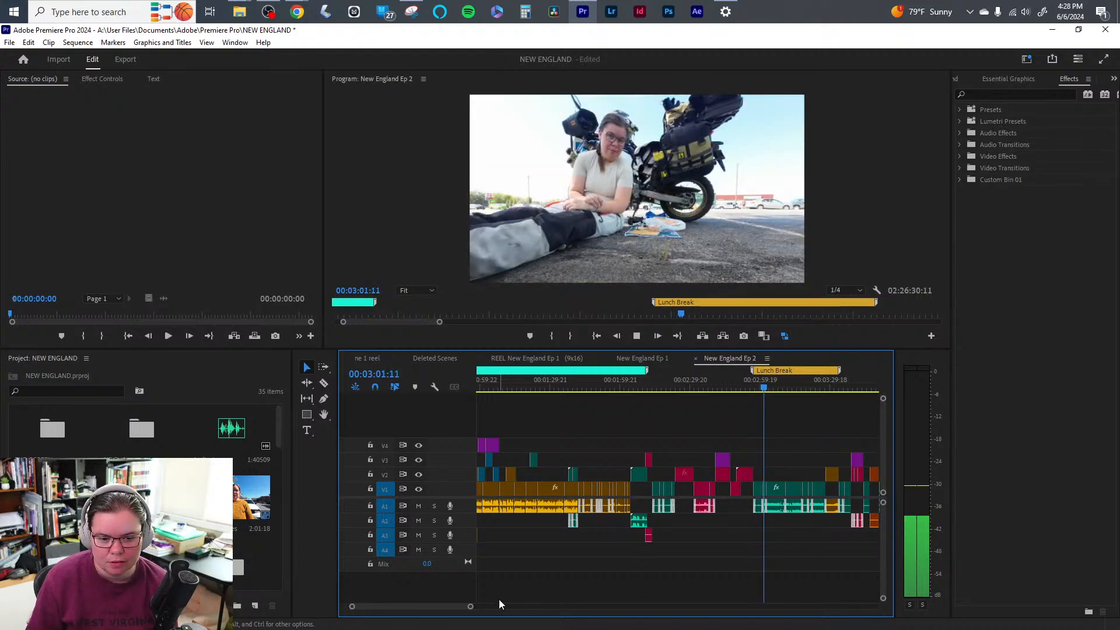
pyautogui.moveTo(471, 608); pyautogui.dragTo(440, 606)
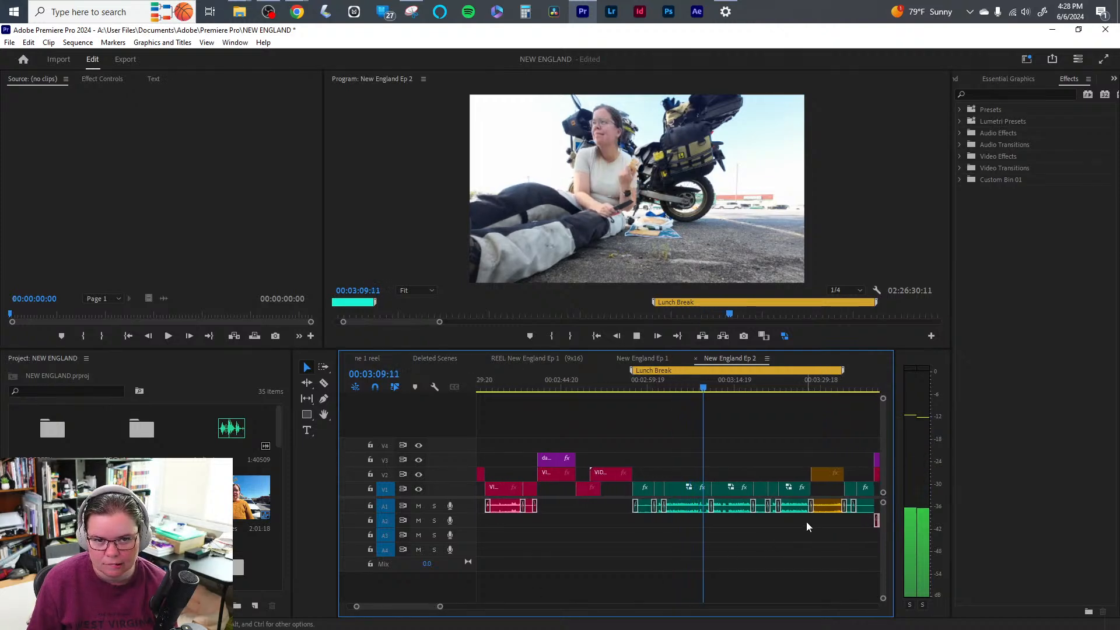
pyautogui.press('space')
# - Select the Lunch Break talking clips on V1 and A1 and check their Dialogue tagging in Essential Sound
pyautogui.moveTo(799, 523); pyautogui.dragTo(656, 509)
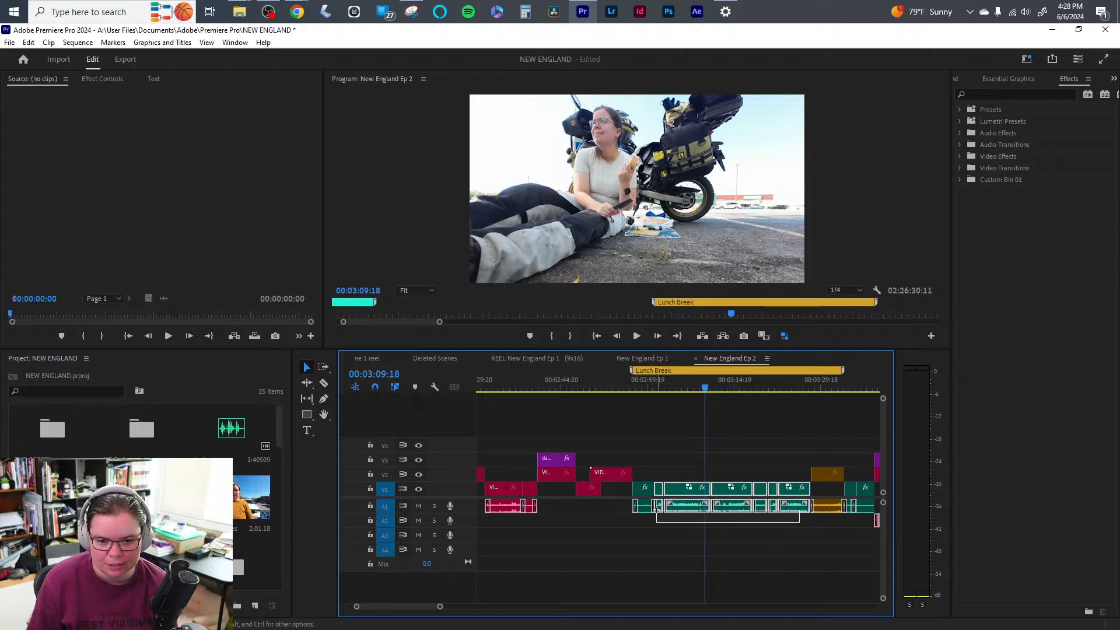
pyautogui.rightClick(685, 509)
pyautogui.click(622, 552)
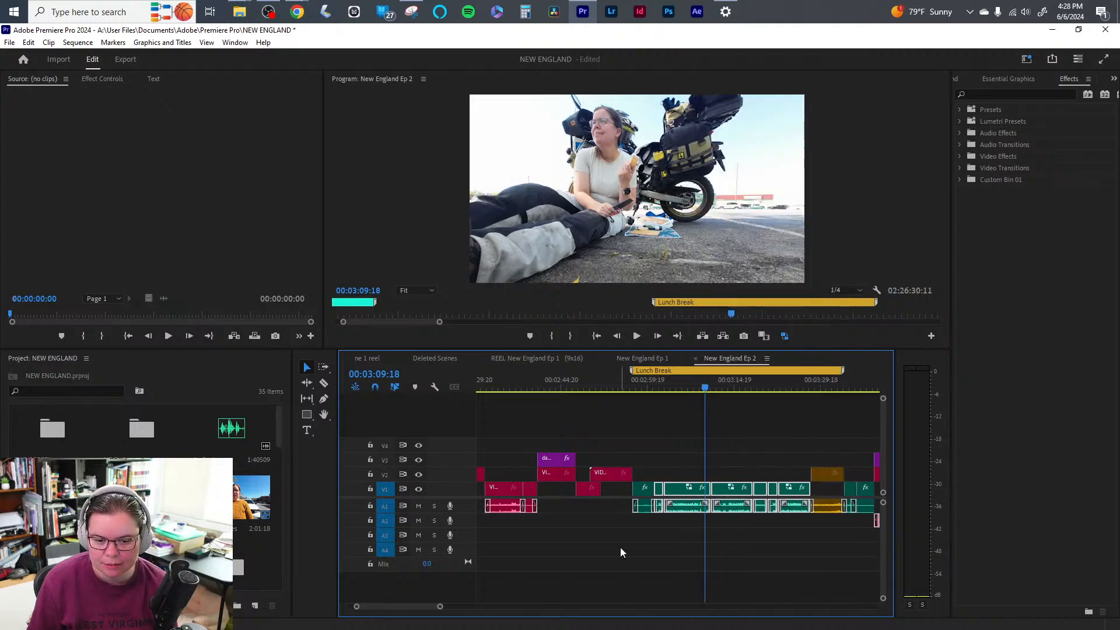
pyautogui.click(621, 548)
pyautogui.moveTo(802, 530); pyautogui.dragTo(652, 503)
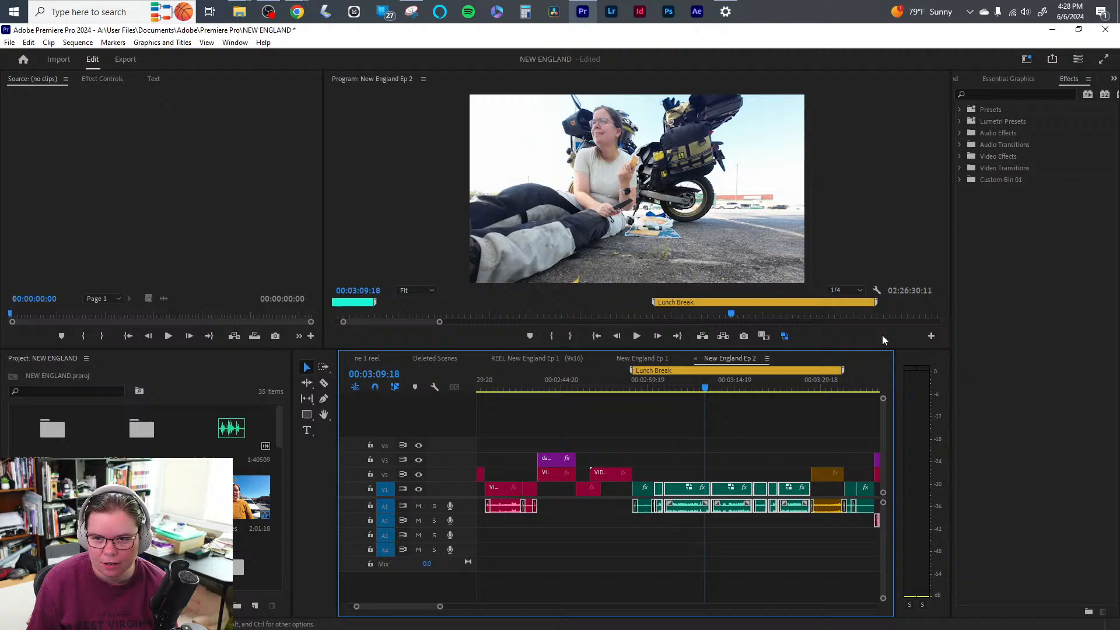
pyautogui.click(1002, 83)
pyautogui.click(966, 78)
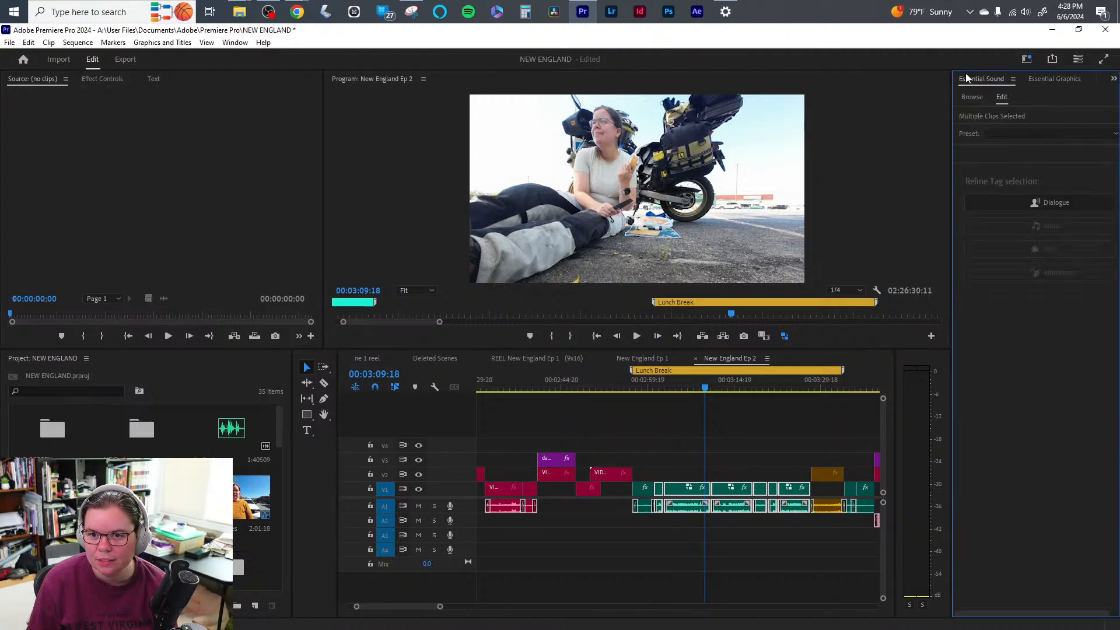
pyautogui.click(1041, 201)
pyautogui.click(790, 567)
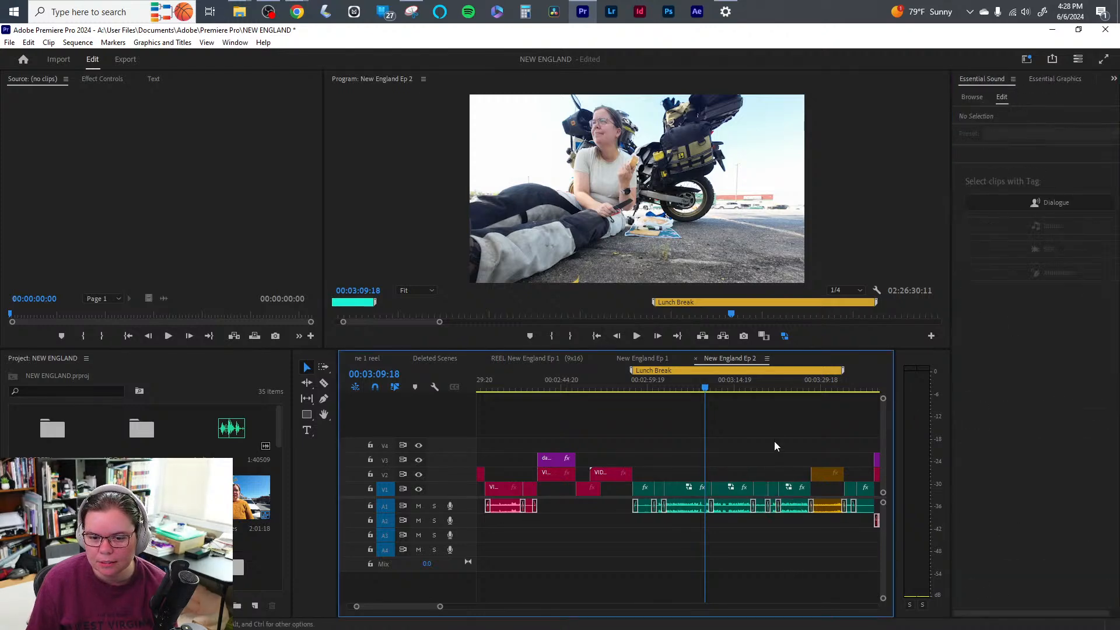
# - Play the second half of Lunch Break and inspect the Essential Sound dialogue settings of its individual DJI_0096.MP4 clips
pyautogui.click(760, 387)
pyautogui.press('space')
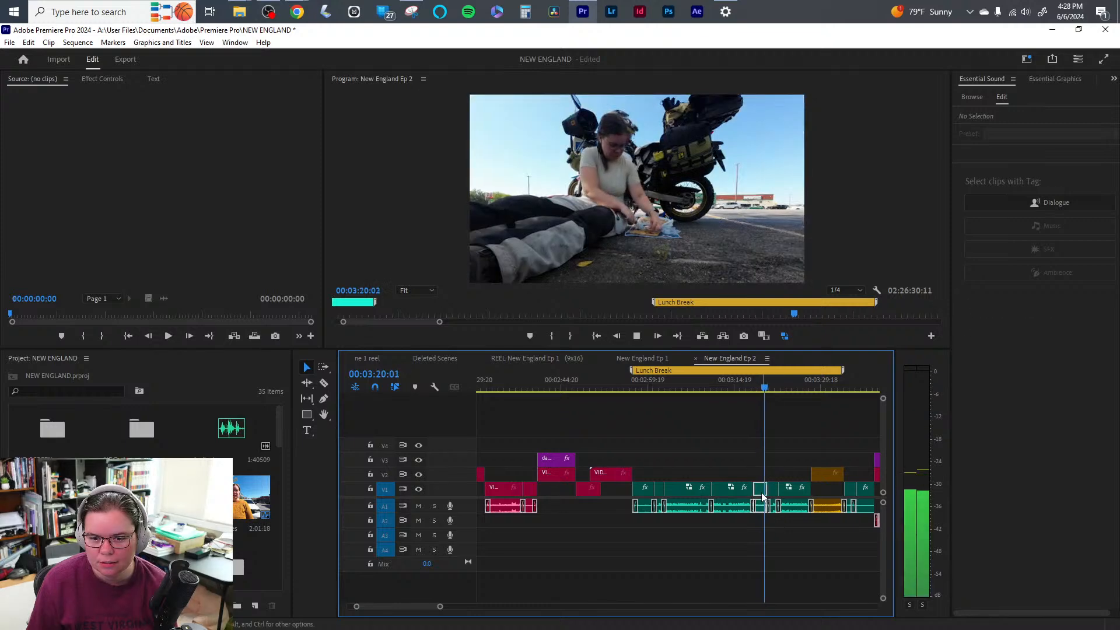
pyautogui.click(734, 488)
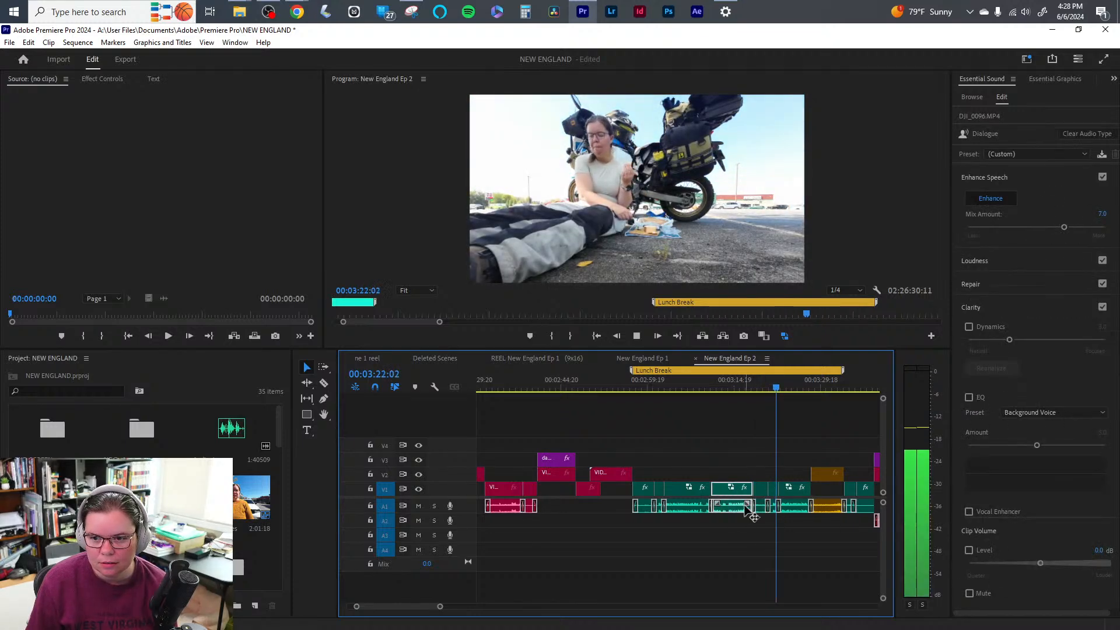
pyautogui.click(793, 488)
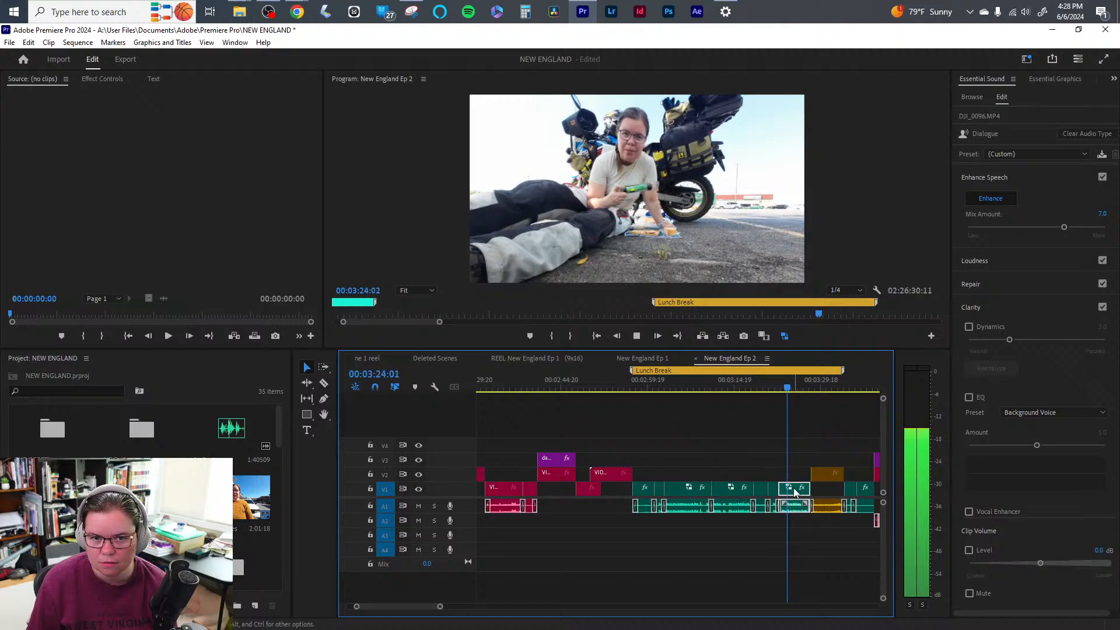
pyautogui.click(708, 561)
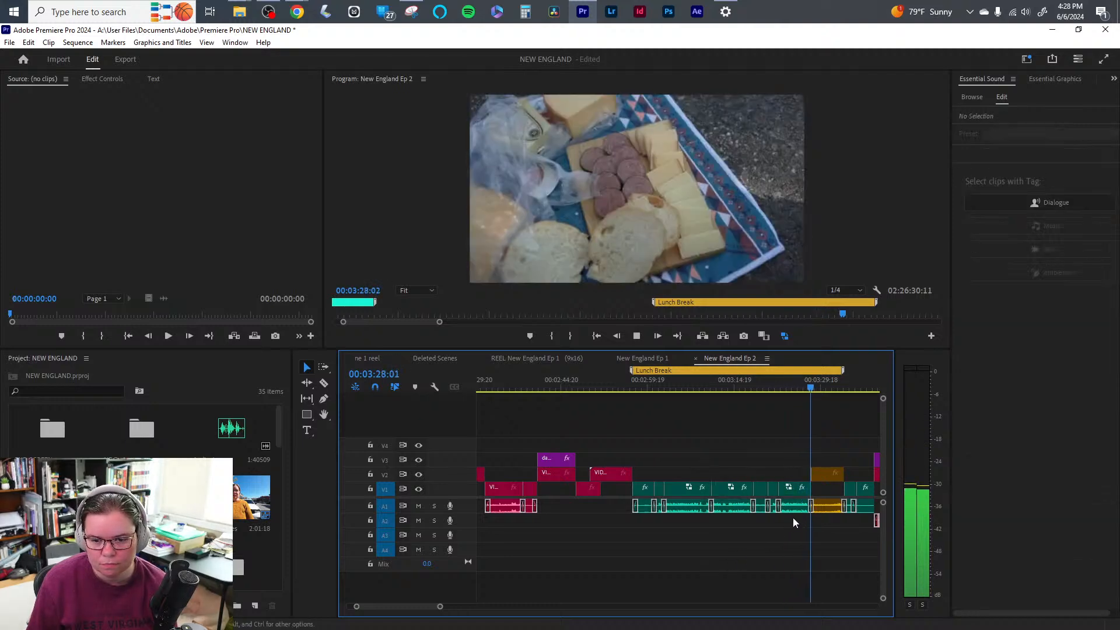
pyautogui.moveTo(794, 534); pyautogui.dragTo(672, 523)
pyautogui.click(793, 527)
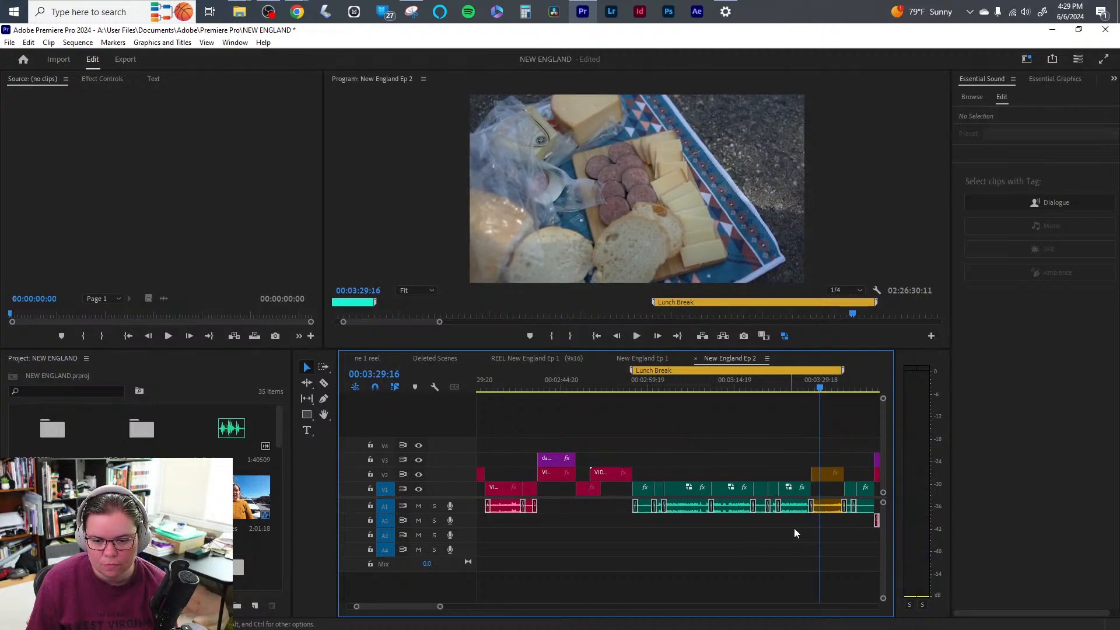
# - Play past the food board shot, skim to the train footage and play the riding clips from 00:03:55:16
pyautogui.press('space')
pyautogui.moveTo(440, 607); pyautogui.dragTo(446, 606)
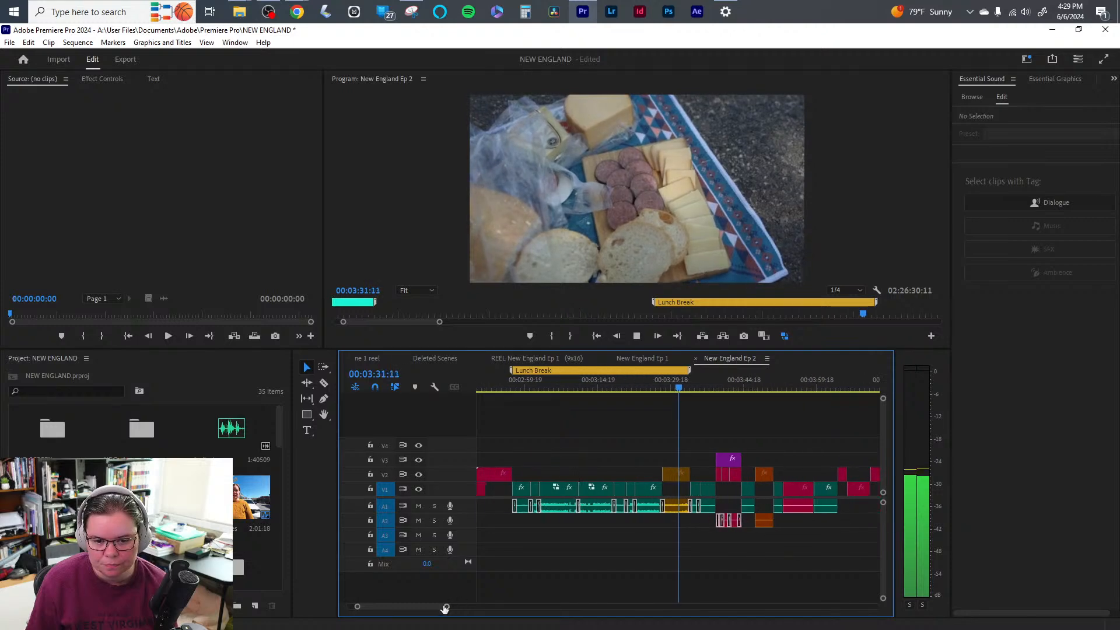
pyautogui.moveTo(688, 387); pyautogui.dragTo(800, 391)
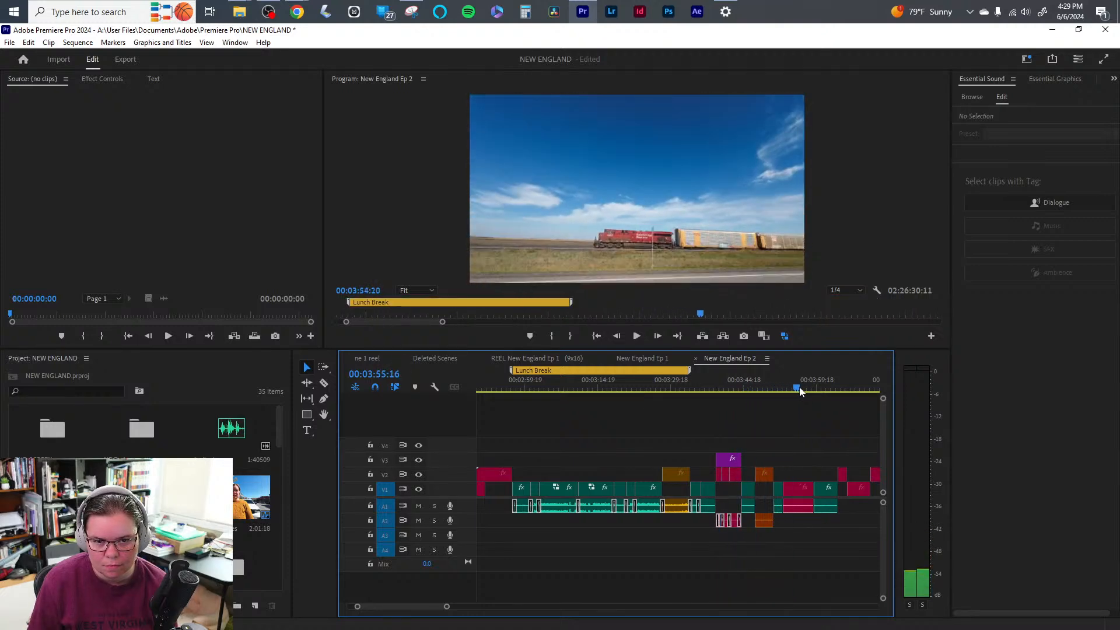
pyautogui.press('space')
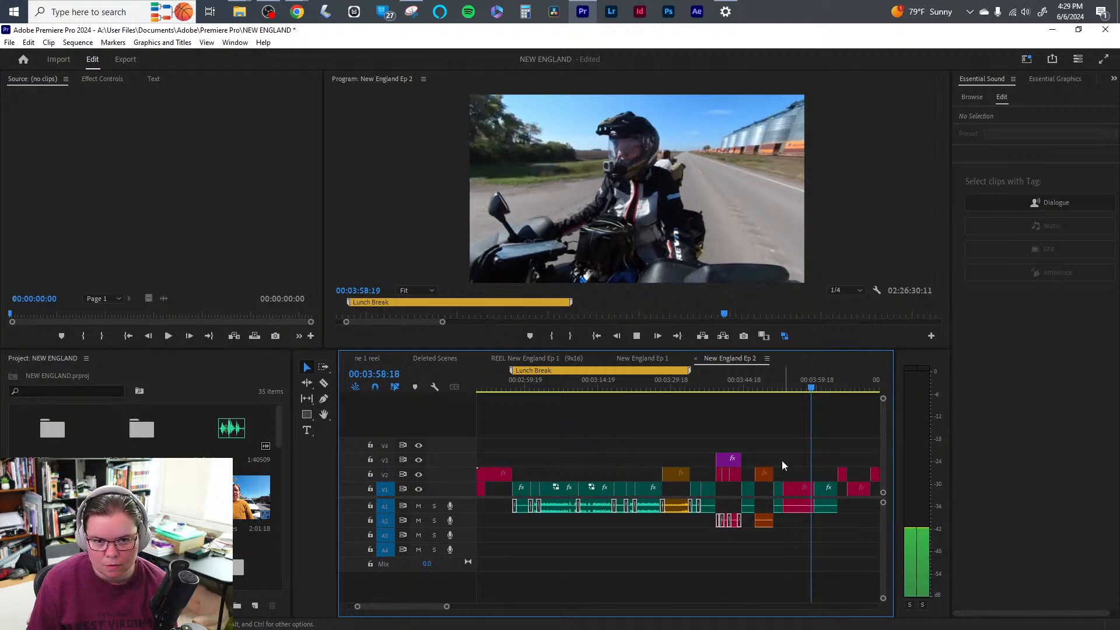
# - Review the highway and forest road footage through to the talk beside the motorcycle near 00:04:23
pyautogui.click(853, 389)
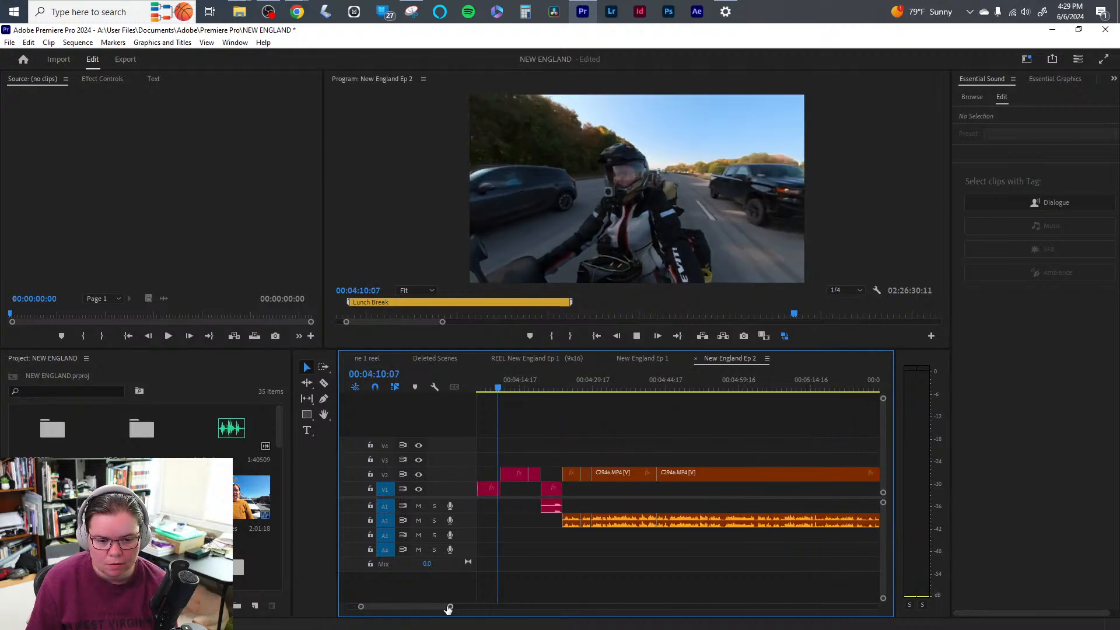
pyautogui.moveTo(447, 606)
pyautogui.mouseDown()
pyautogui.moveTo(482, 606)
pyautogui.moveTo(447, 609)
pyautogui.mouseUp()
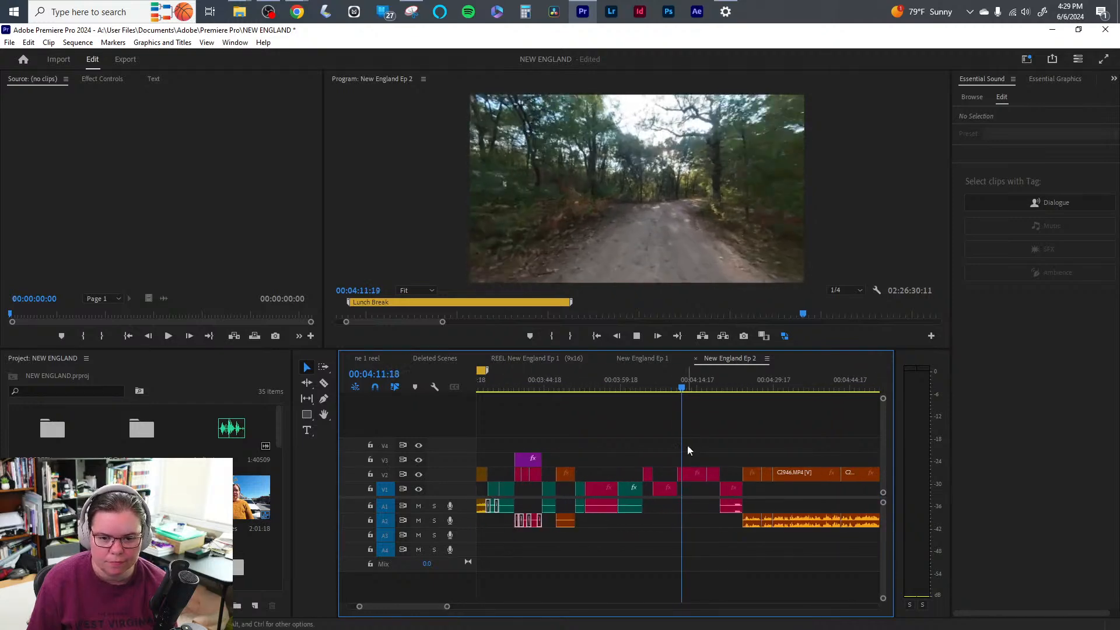
pyautogui.click(697, 388)
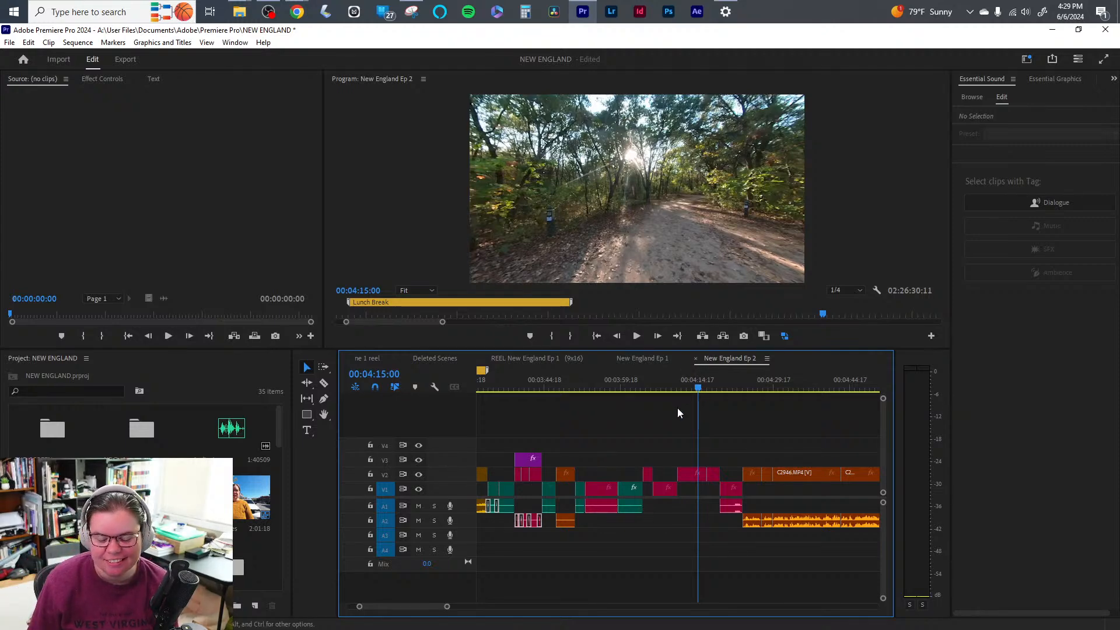
pyautogui.press('space')
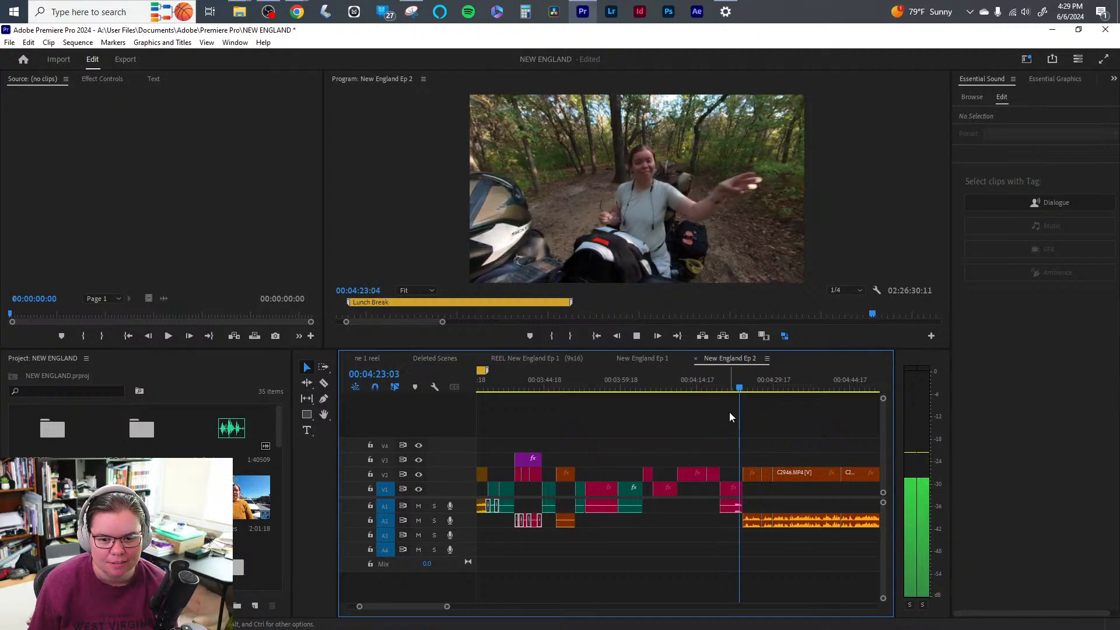
pyautogui.press('space')
# - Enable EQ on the motorcycle talk clip ending near 00:04:23, using the Background Voice preset at amount 5.4
pyautogui.click(729, 506)
pyautogui.click(1029, 355)
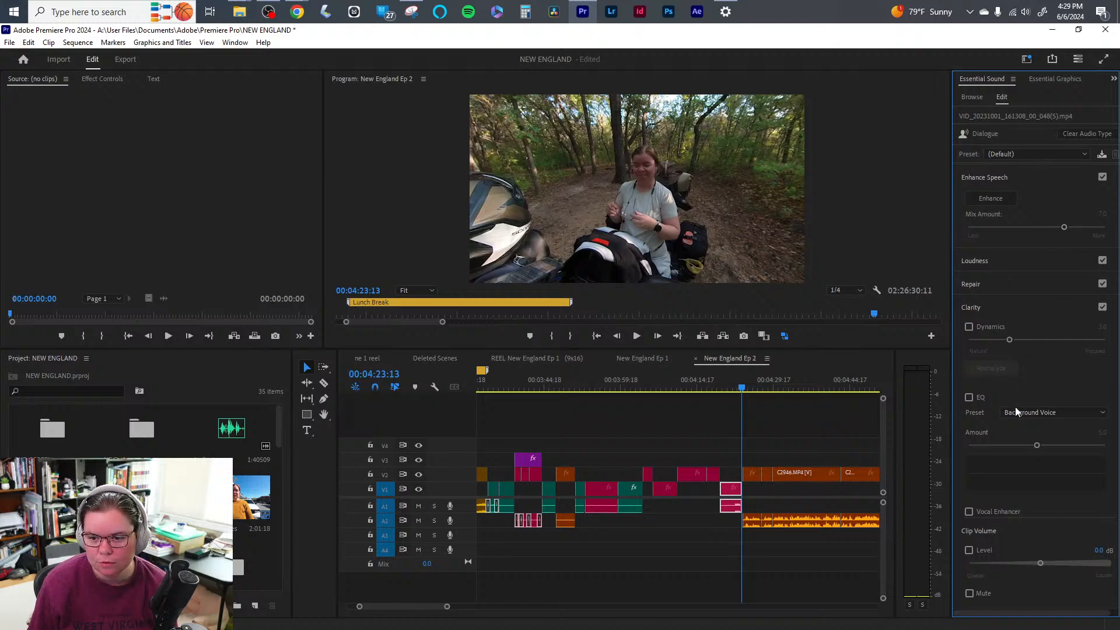
pyautogui.click(1036, 446)
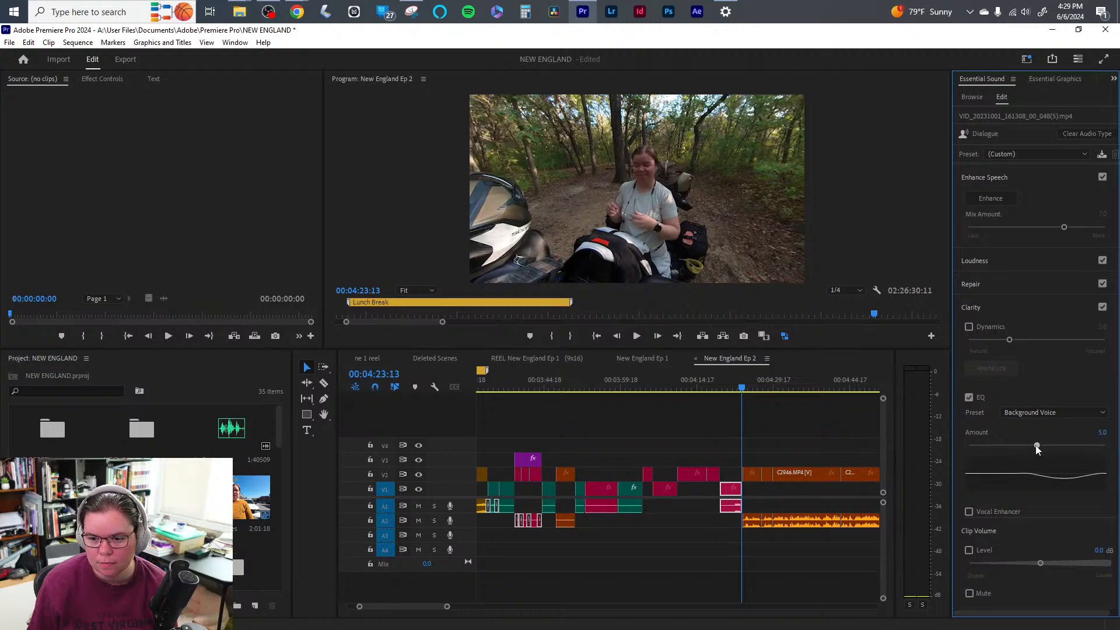
pyautogui.click(781, 552)
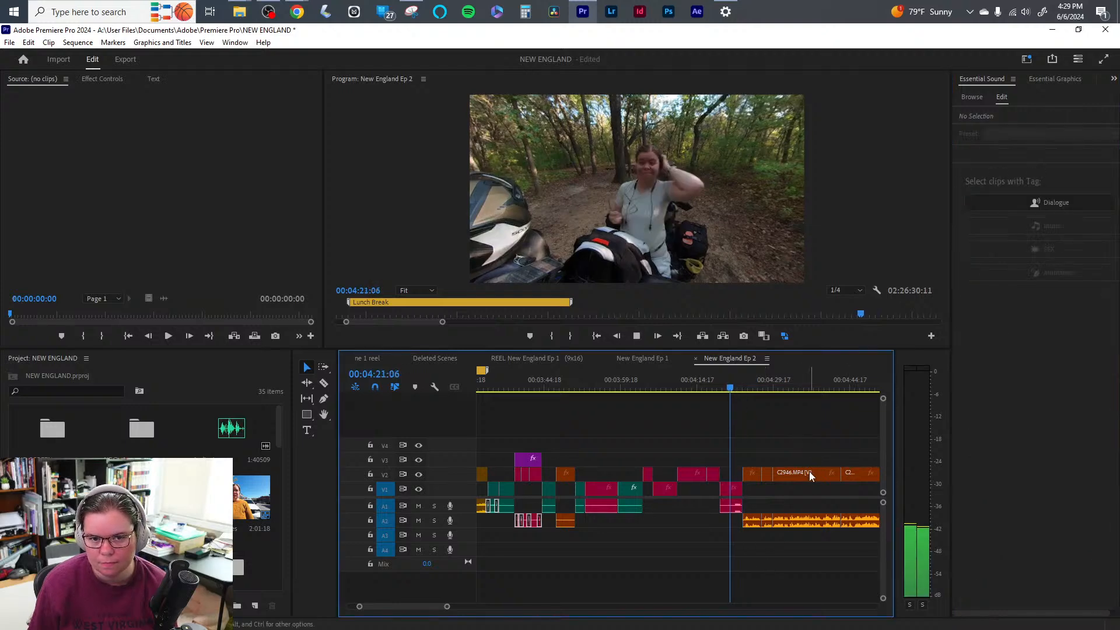
# - Enlarge audio track A1 and raise the motorcycle talk clip's volume to 15.0 dB
pyautogui.rightClick(733, 512)
pyautogui.click(701, 526)
pyautogui.click(702, 526)
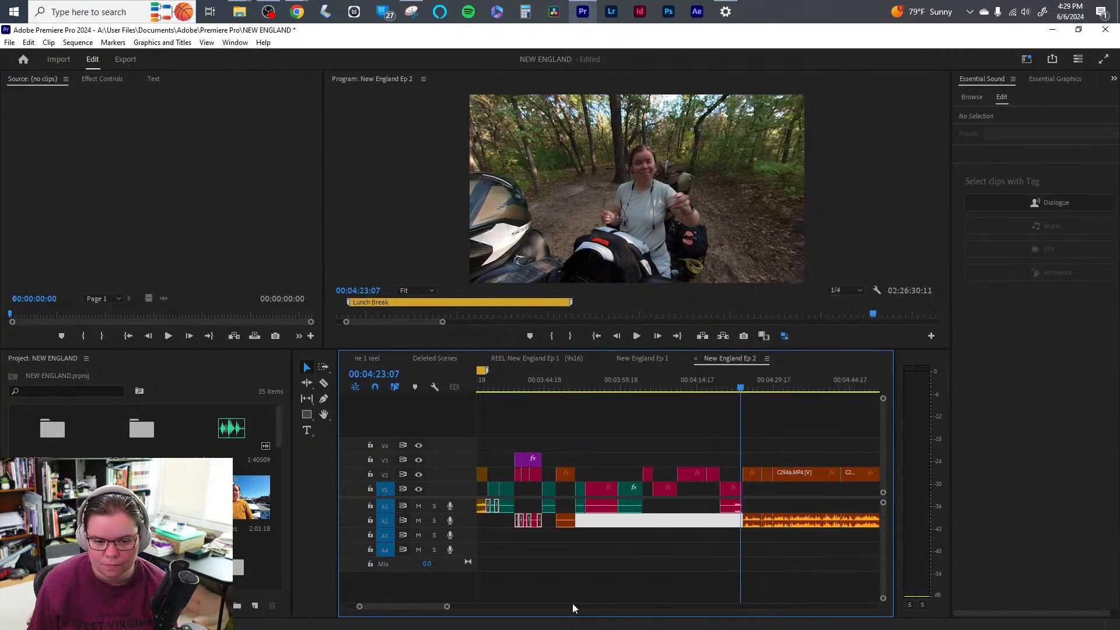
pyautogui.moveTo(446, 608); pyautogui.dragTo(412, 607)
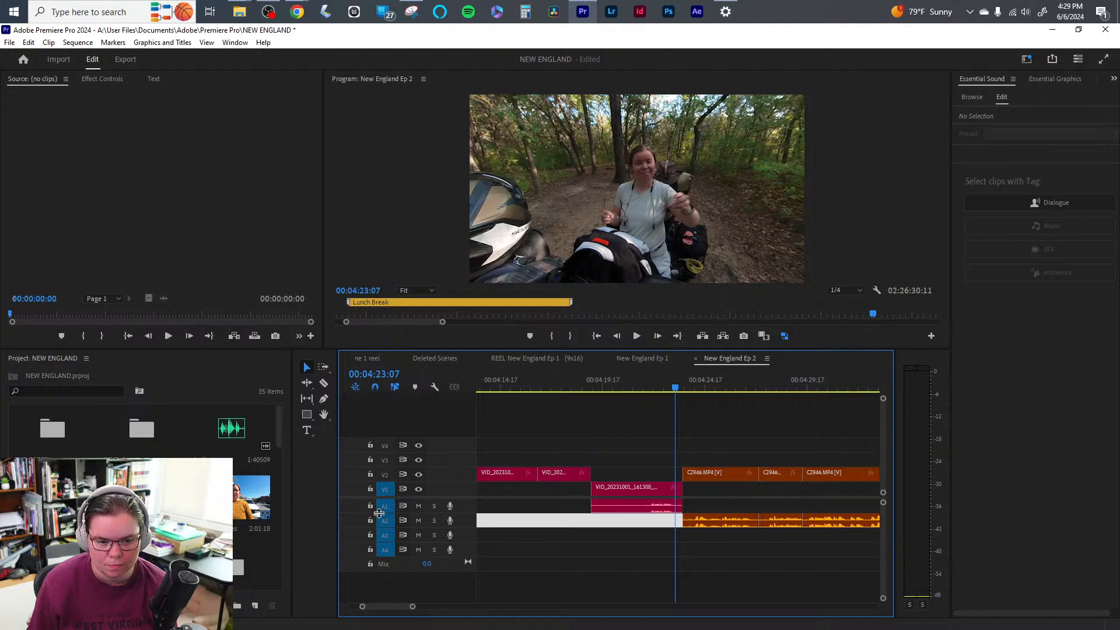
pyautogui.moveTo(378, 512); pyautogui.dragTo(374, 535)
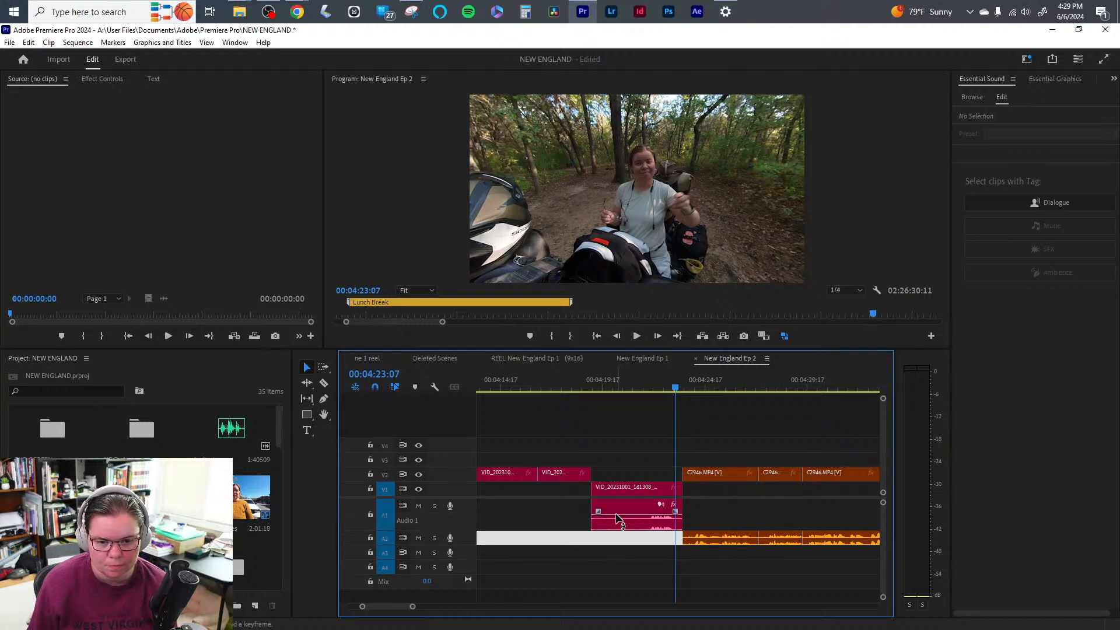
pyautogui.moveTo(658, 514); pyautogui.dragTo(657, 511)
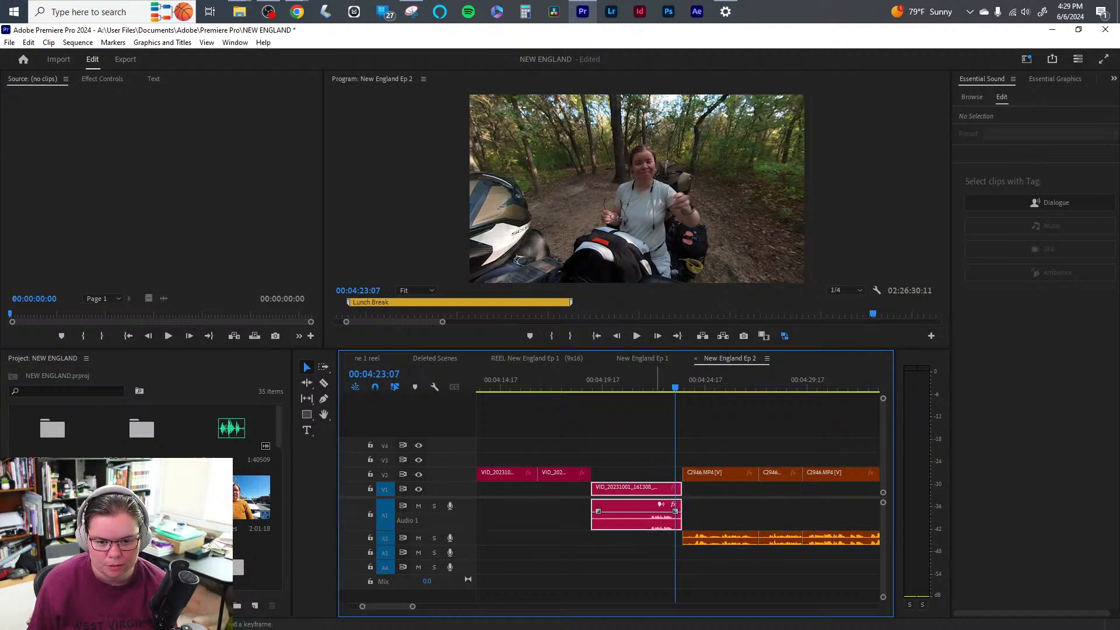
pyautogui.press('space')
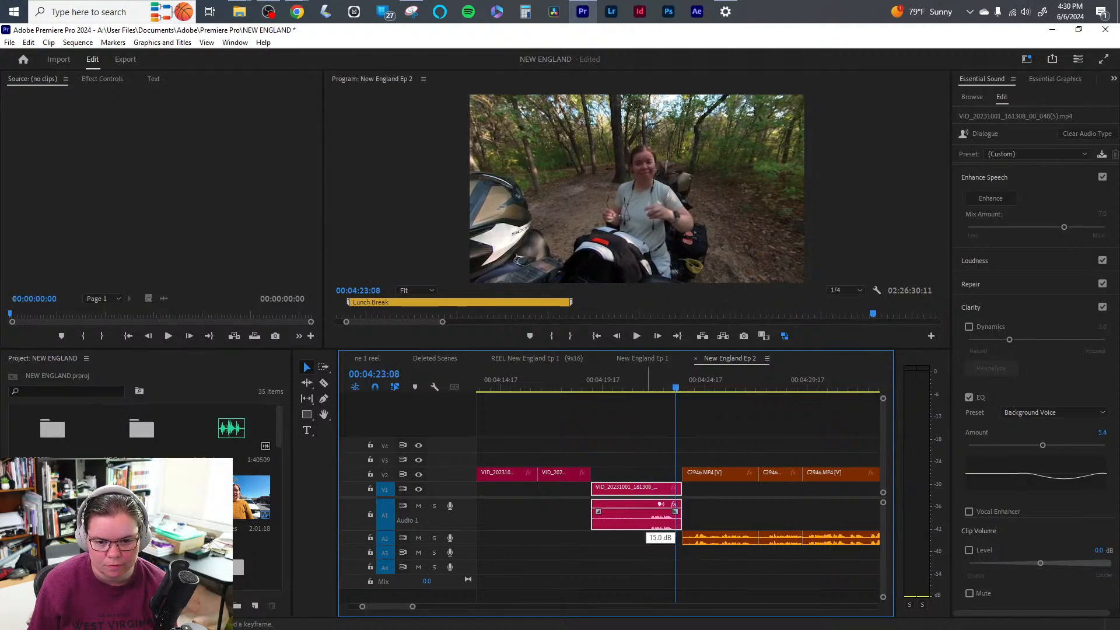
# - Replay the motorcycle talk clip, set its volume to about 7.8 dB, and play on into the C2946.MP4 talk
pyautogui.click(643, 389)
pyautogui.press('space')
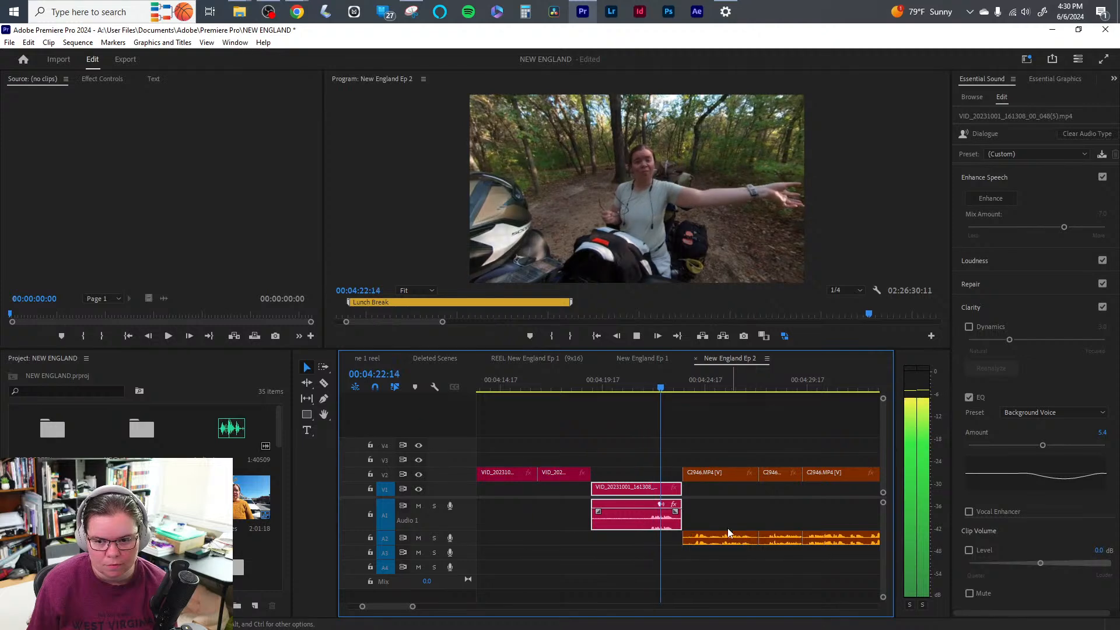
pyautogui.press('space')
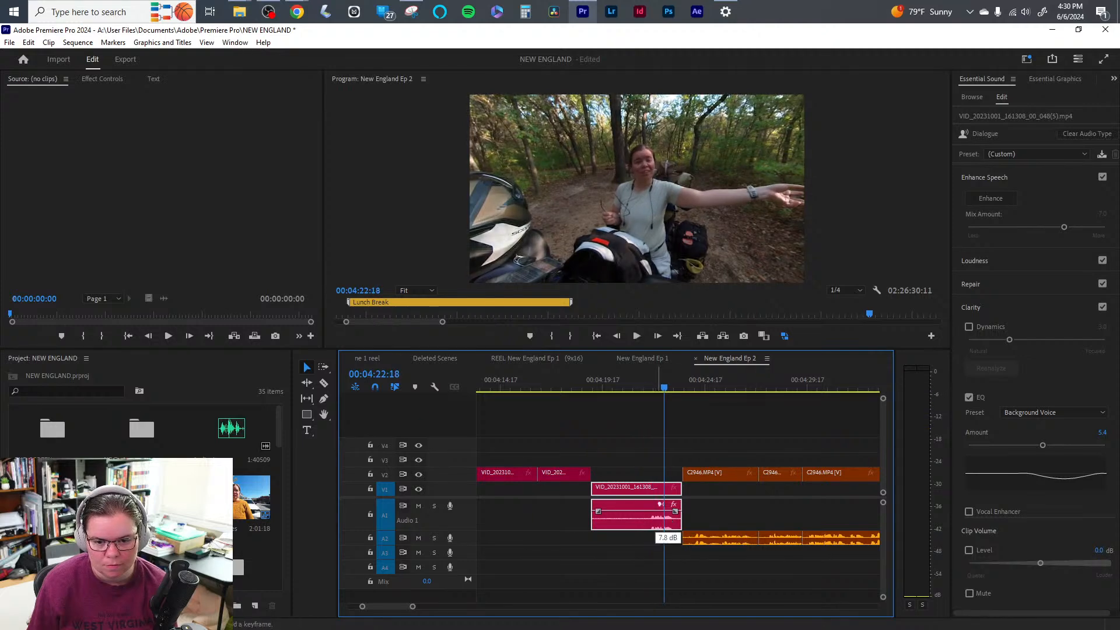
pyautogui.press('space')
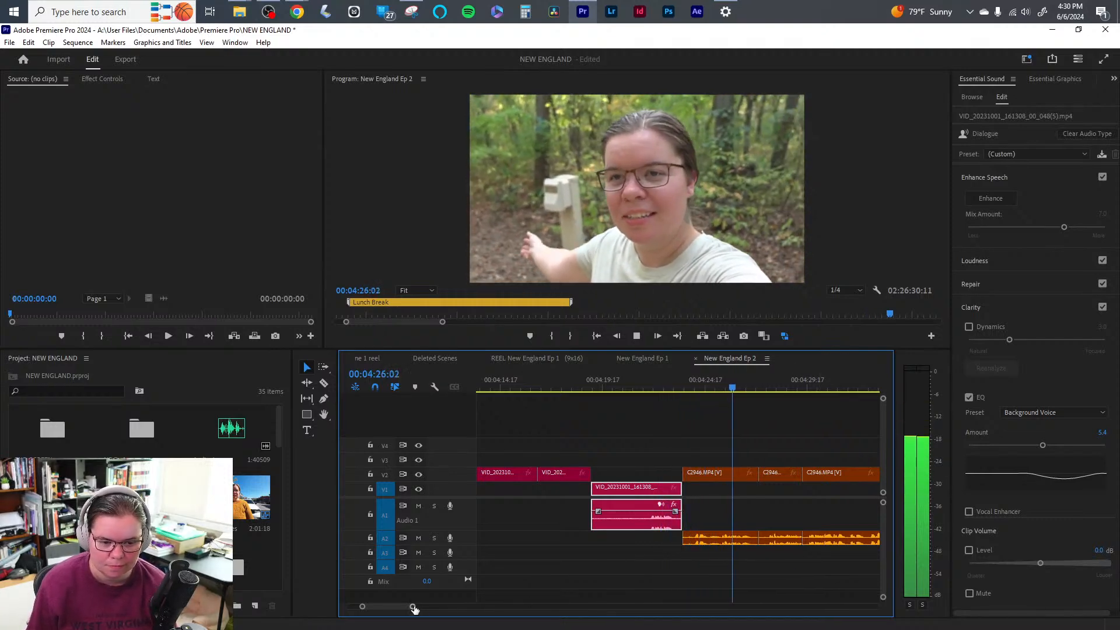
pyautogui.moveTo(413, 607); pyautogui.dragTo(455, 612)
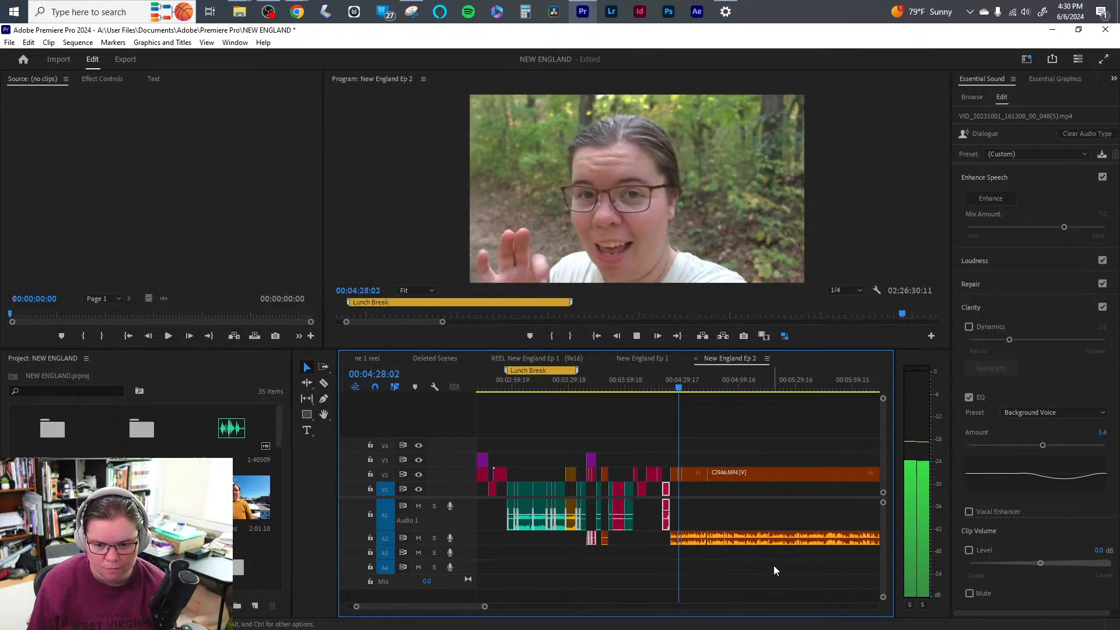
# - Play the C2946.MP4 talk from about 00:04:28 through to about 00:04:54, checking its dialogue audio
pyautogui.moveTo(792, 558); pyautogui.dragTo(655, 536)
pyautogui.click(1026, 339)
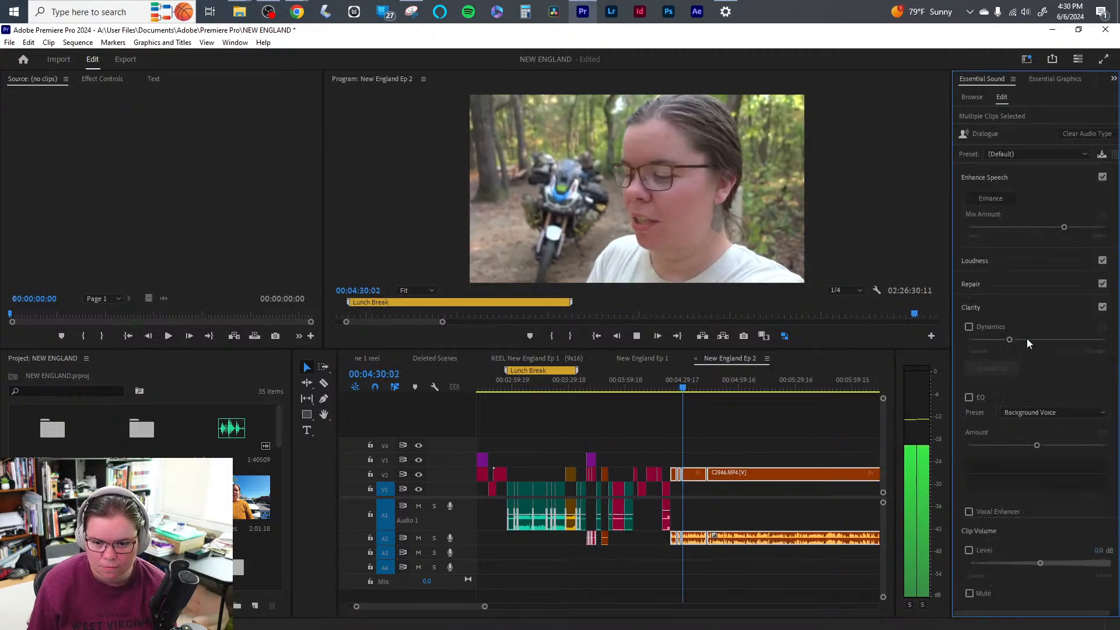
pyautogui.moveTo(487, 608); pyautogui.dragTo(415, 607)
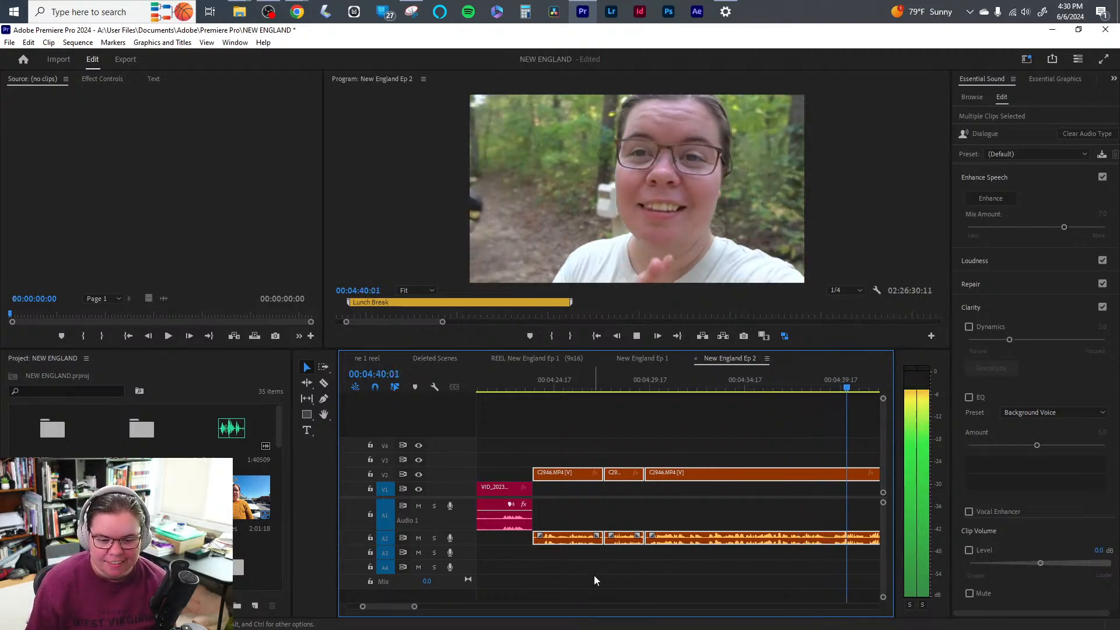
pyautogui.moveTo(416, 607); pyautogui.dragTo(429, 607)
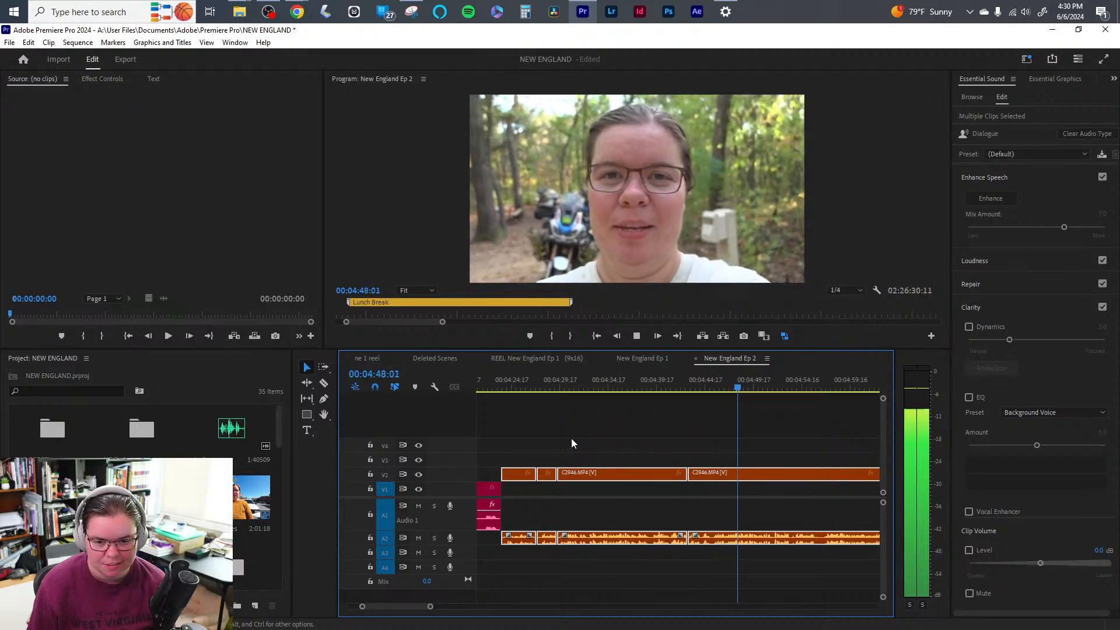
pyautogui.click(734, 583)
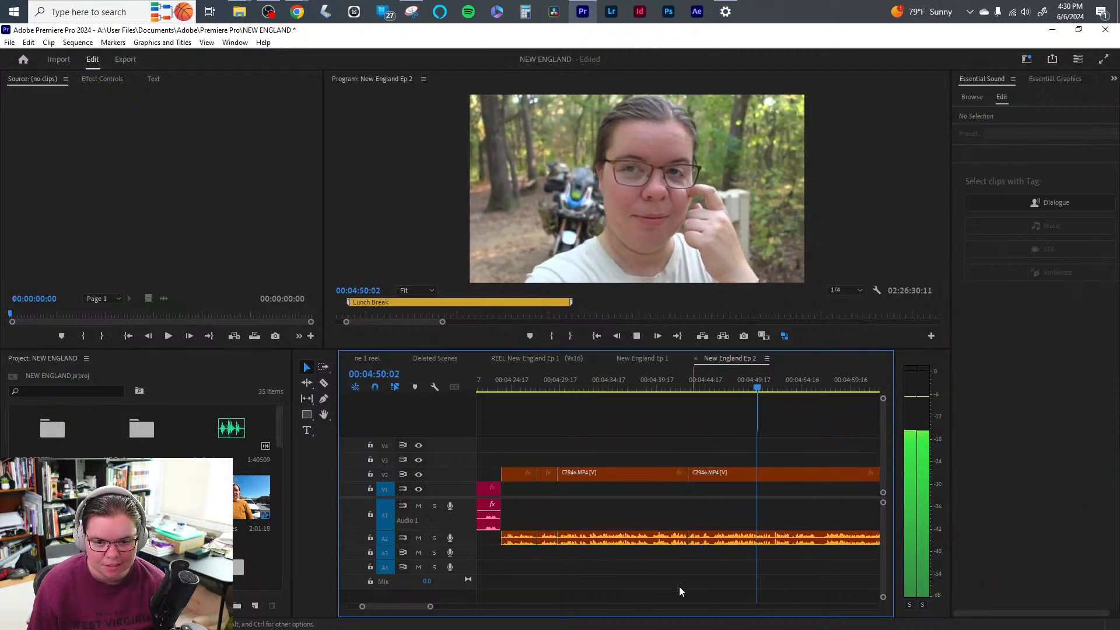
pyautogui.moveTo(431, 606); pyautogui.dragTo(441, 607)
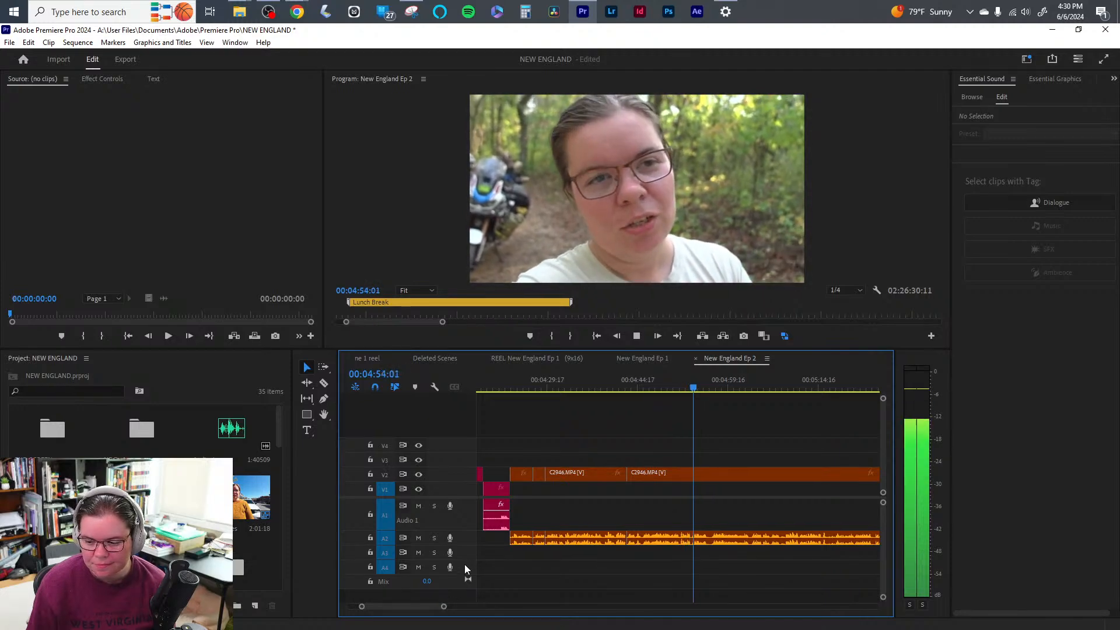
pyautogui.moveTo(444, 606)
pyautogui.mouseDown()
pyautogui.moveTo(482, 605)
pyautogui.moveTo(457, 609)
pyautogui.mouseUp()
pyautogui.press('space')
# - Replay the C2946.MP4 talk near 00:04:38 and compare it with the motorcycle talk and cut around 00:04:19 to 00:04:24
pyautogui.click(546, 385)
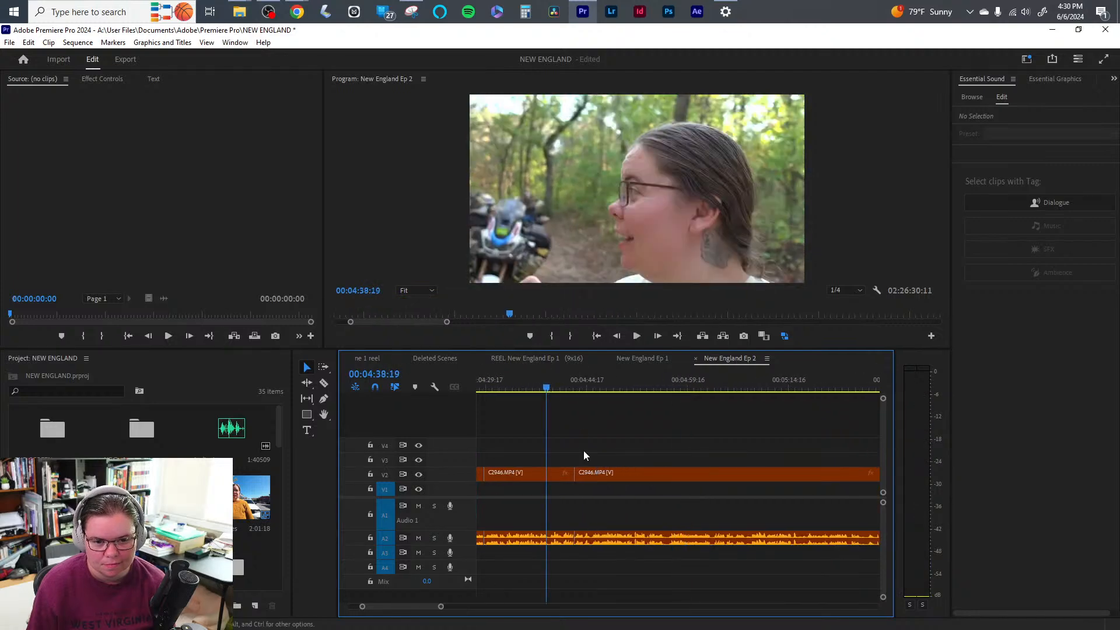
pyautogui.press('space')
pyautogui.moveTo(444, 606)
pyautogui.mouseDown()
pyautogui.moveTo(619, 607)
pyautogui.moveTo(433, 607)
pyautogui.mouseUp()
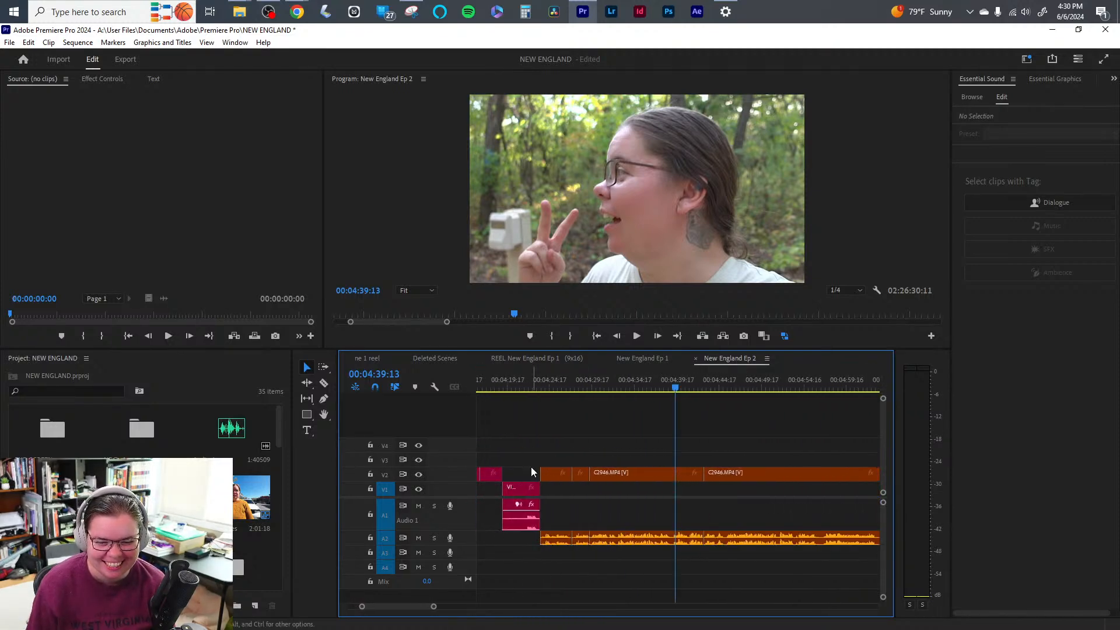
pyautogui.click(534, 389)
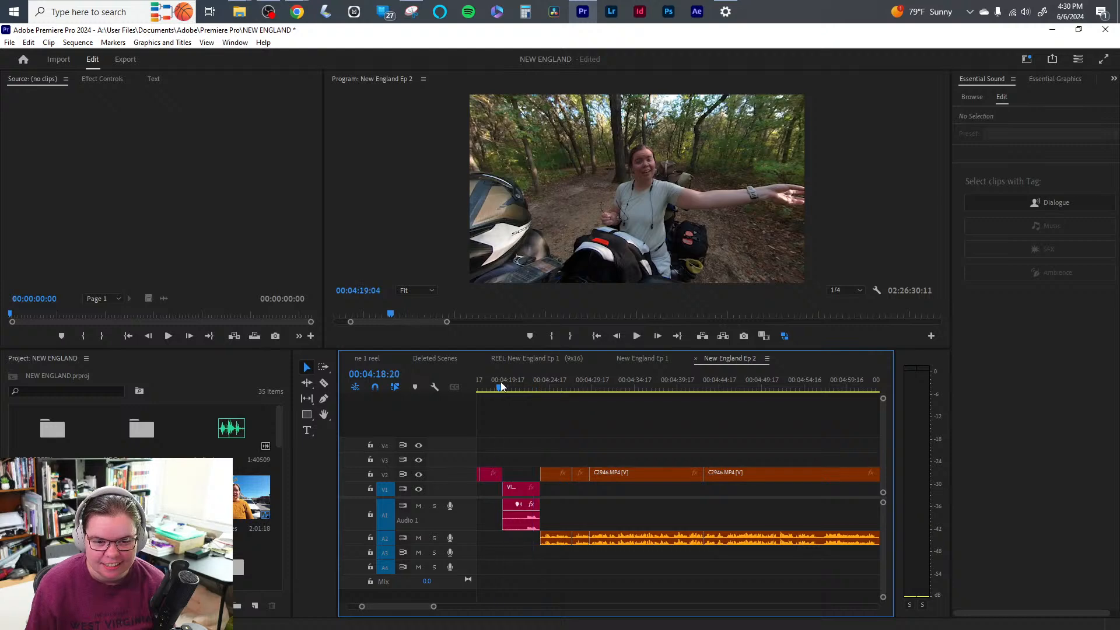
pyautogui.moveTo(502, 386); pyautogui.dragTo(550, 396)
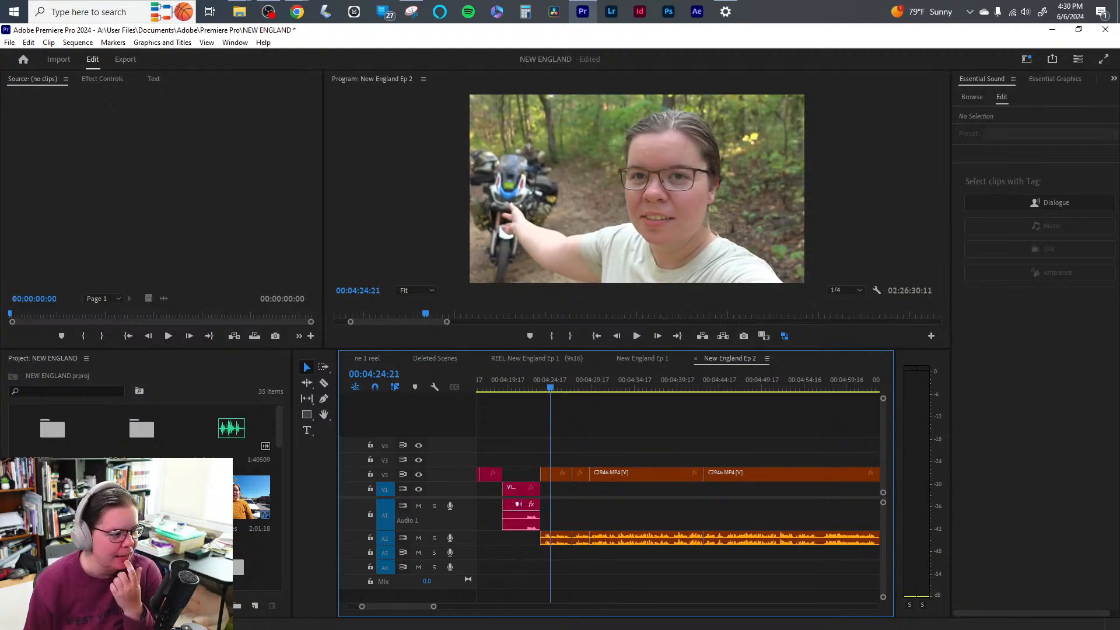
# - Replay the transition from the motorcycle talk into the C2946.MP4 talk, stopping near 00:04:27
pyautogui.click(297, 12)
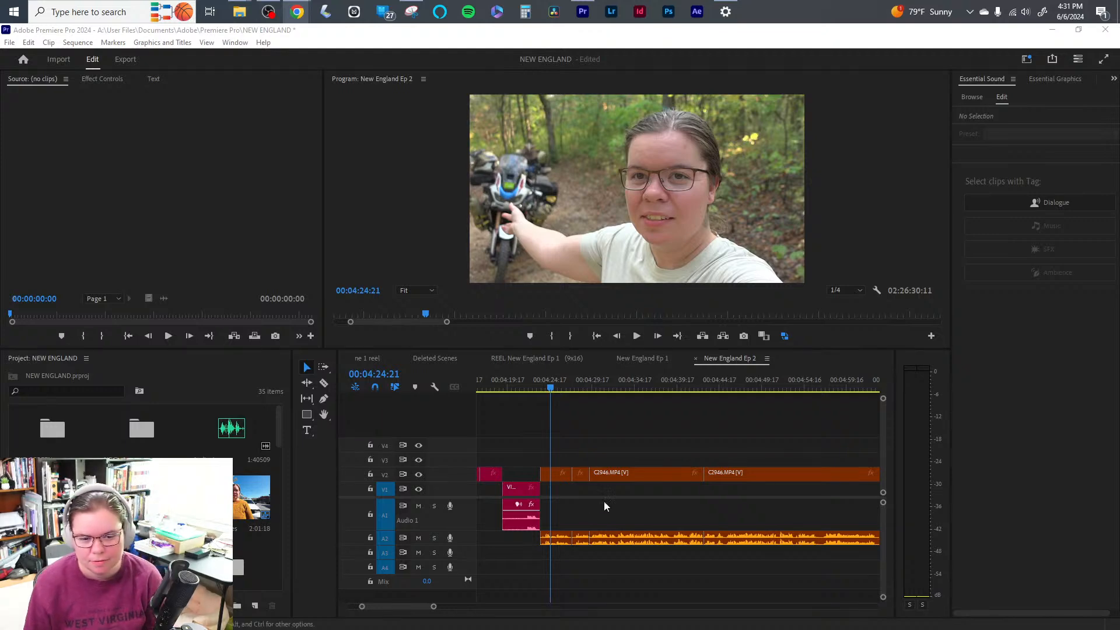
pyautogui.moveTo(557, 383); pyautogui.dragTo(537, 380)
pyautogui.press('space')
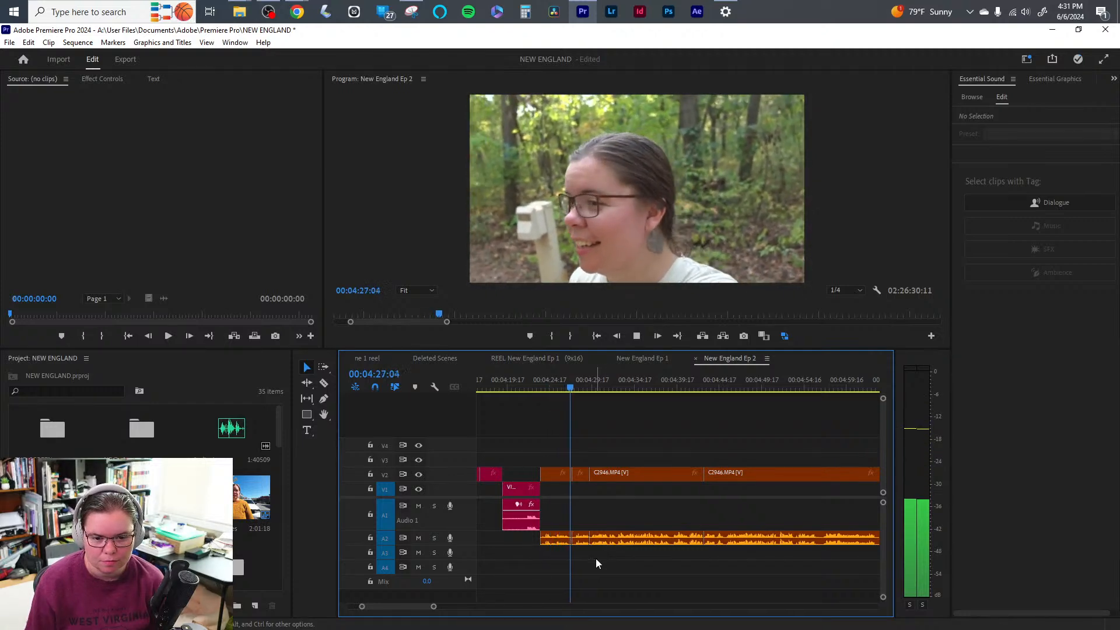
pyautogui.press('space')
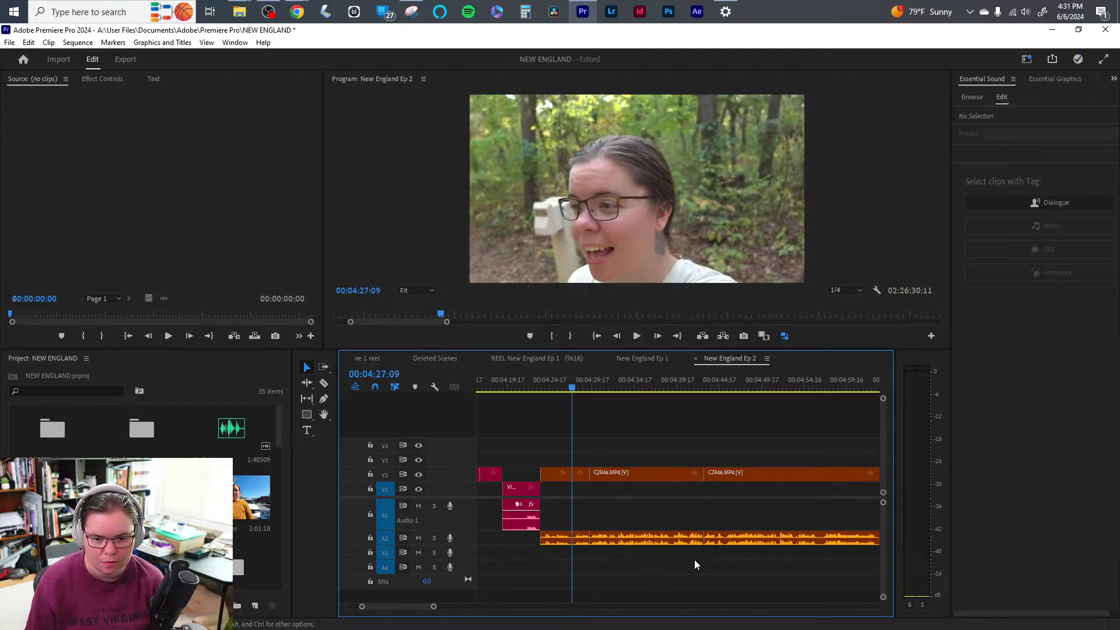
# - Enlarge audio track A2 and replay the first C2946.MP4 clip from about 00:04:24
pyautogui.click(581, 542)
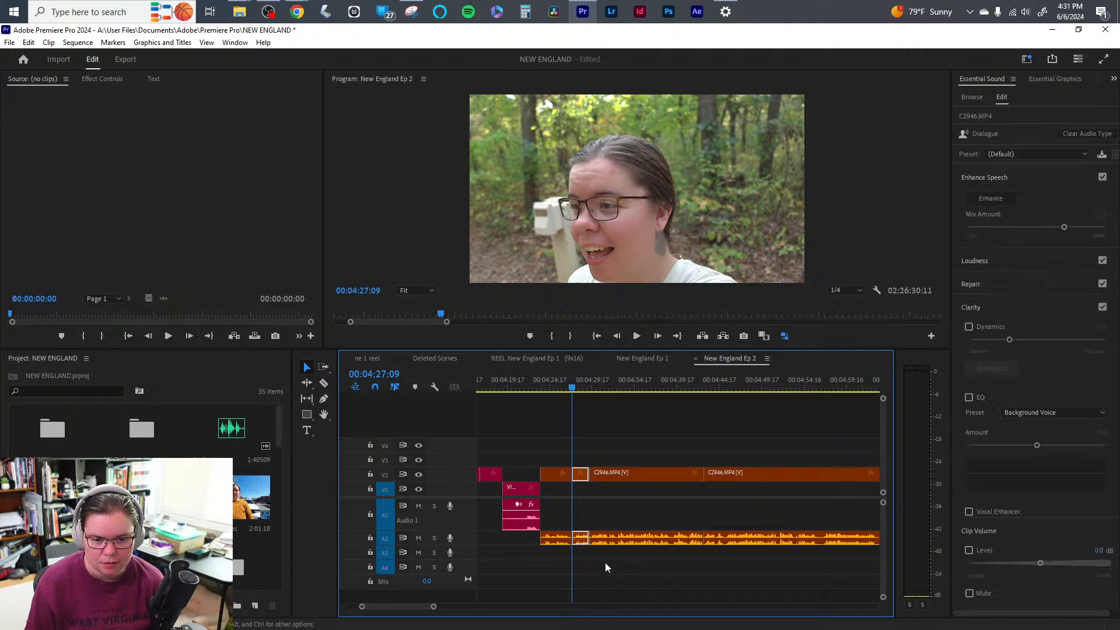
pyautogui.moveTo(556, 551)
pyautogui.mouseDown()
pyautogui.moveTo(606, 565)
pyautogui.moveTo(565, 540)
pyautogui.mouseUp()
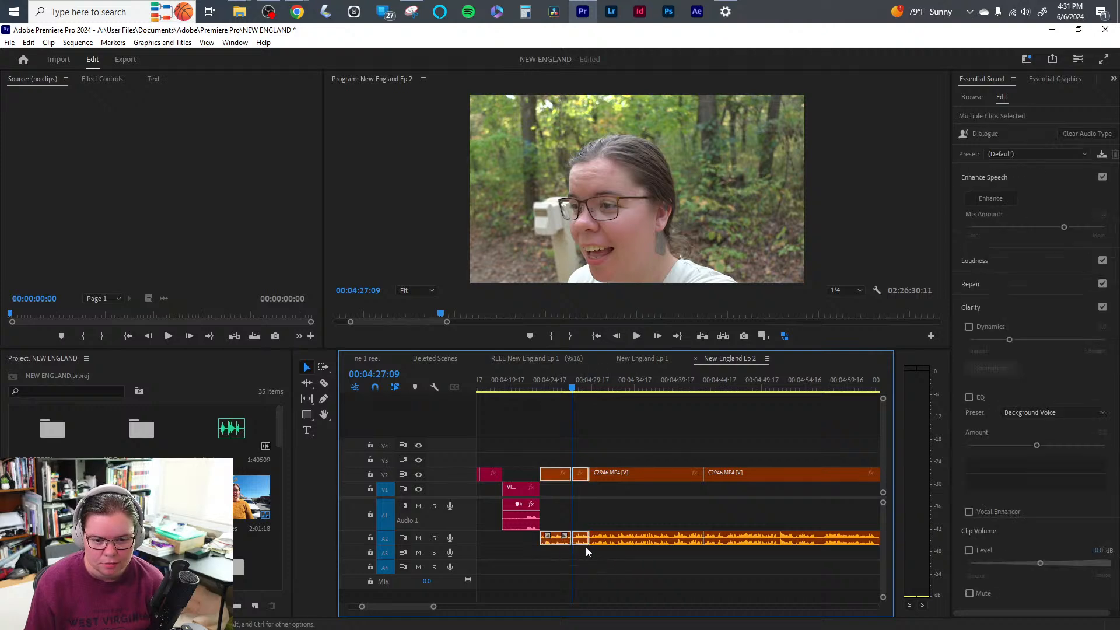
pyautogui.moveTo(380, 546); pyautogui.dragTo(382, 553)
pyautogui.moveTo(434, 608); pyautogui.dragTo(404, 607)
pyautogui.moveTo(624, 546); pyautogui.dragTo(624, 535)
pyautogui.click(712, 568)
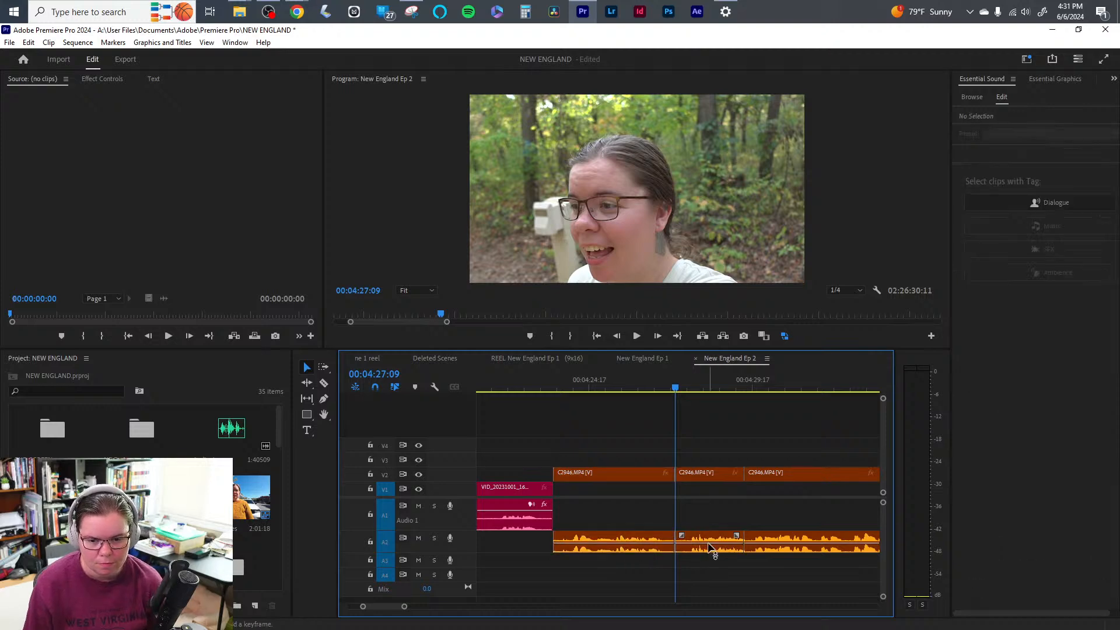
pyautogui.click(584, 386)
pyautogui.press('space')
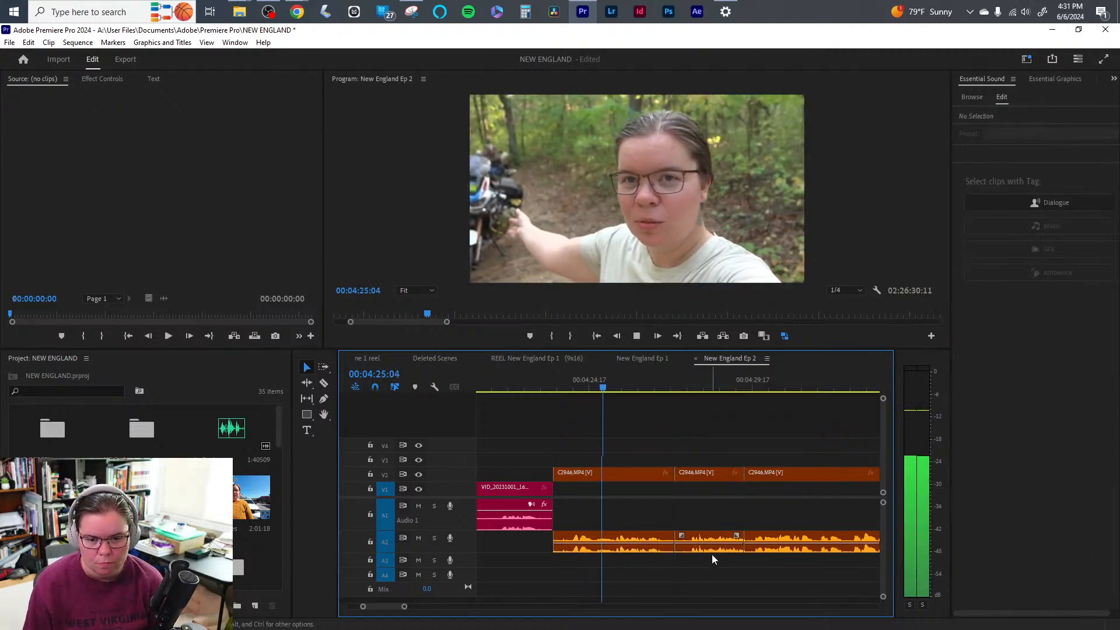
pyautogui.moveTo(730, 574); pyautogui.dragTo(590, 537)
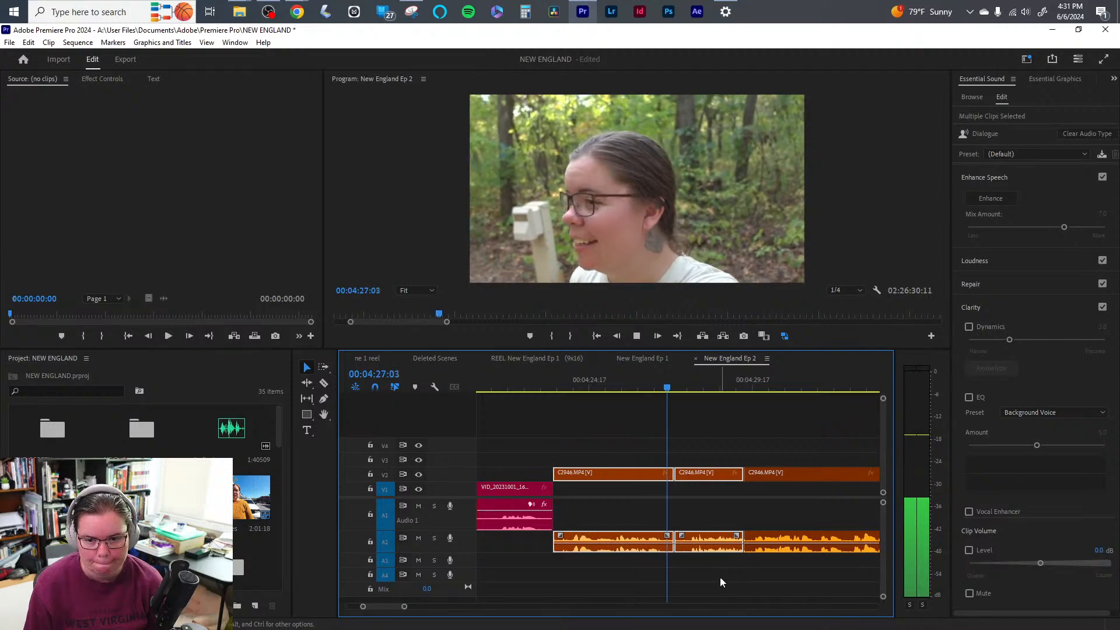
pyautogui.rightClick(708, 551)
pyautogui.click(765, 413)
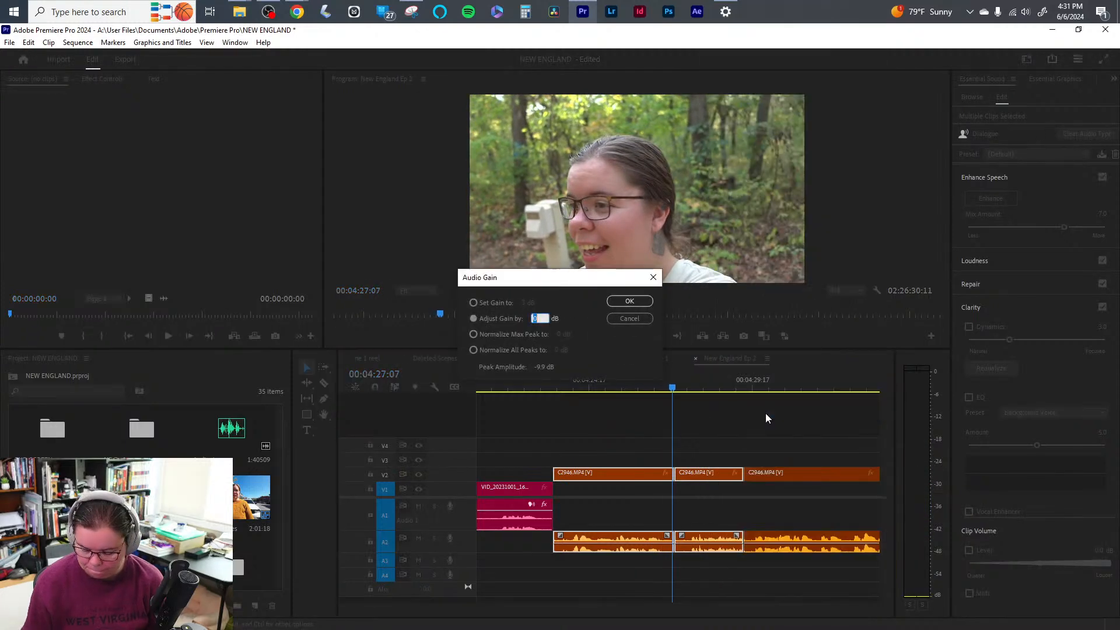
pyautogui.press('Escape')
# - Continue reviewing the C2946.MP4 talk from 00:04:27 to about 00:04:46, listening to the dialogue level
pyautogui.press('space')
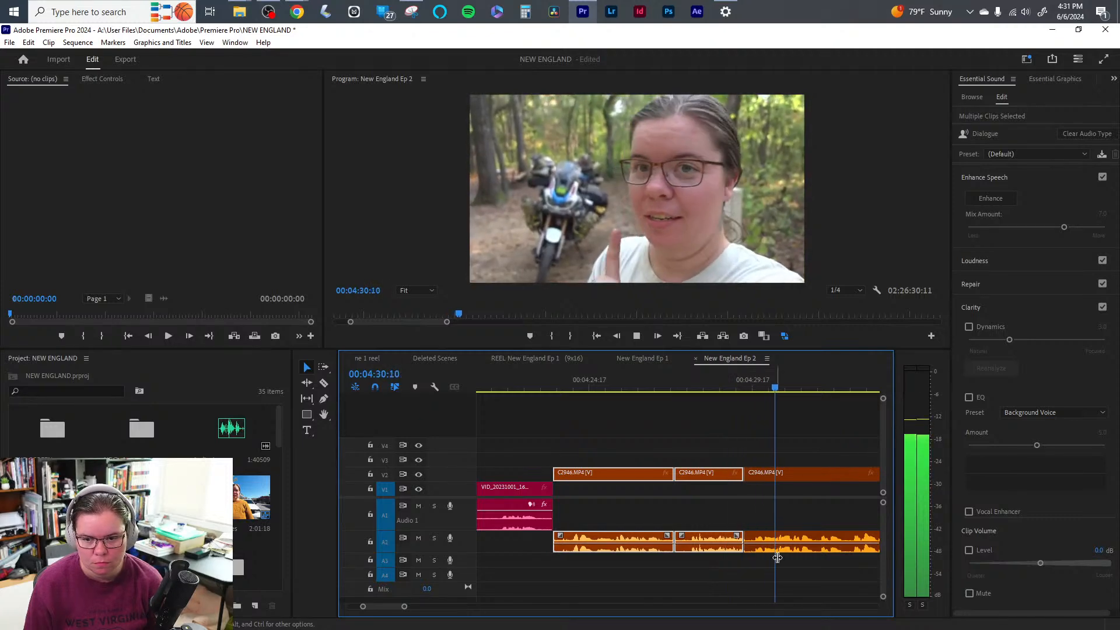
pyautogui.press('space')
pyautogui.press('space')
pyautogui.scroll(-3, 428, 606)
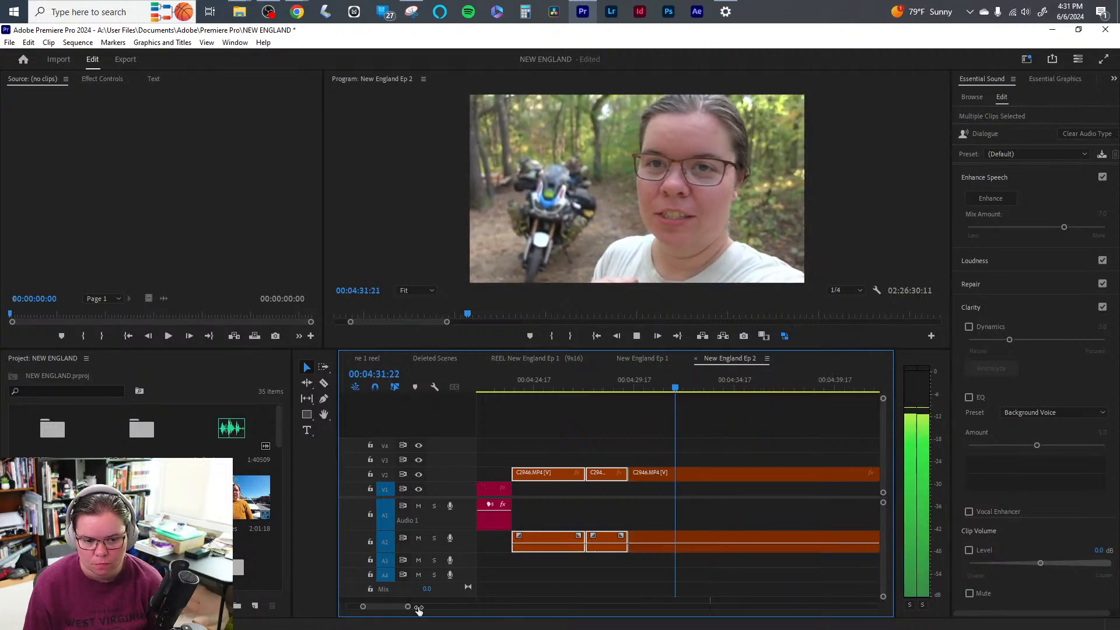
pyautogui.scroll(3, 437, 610)
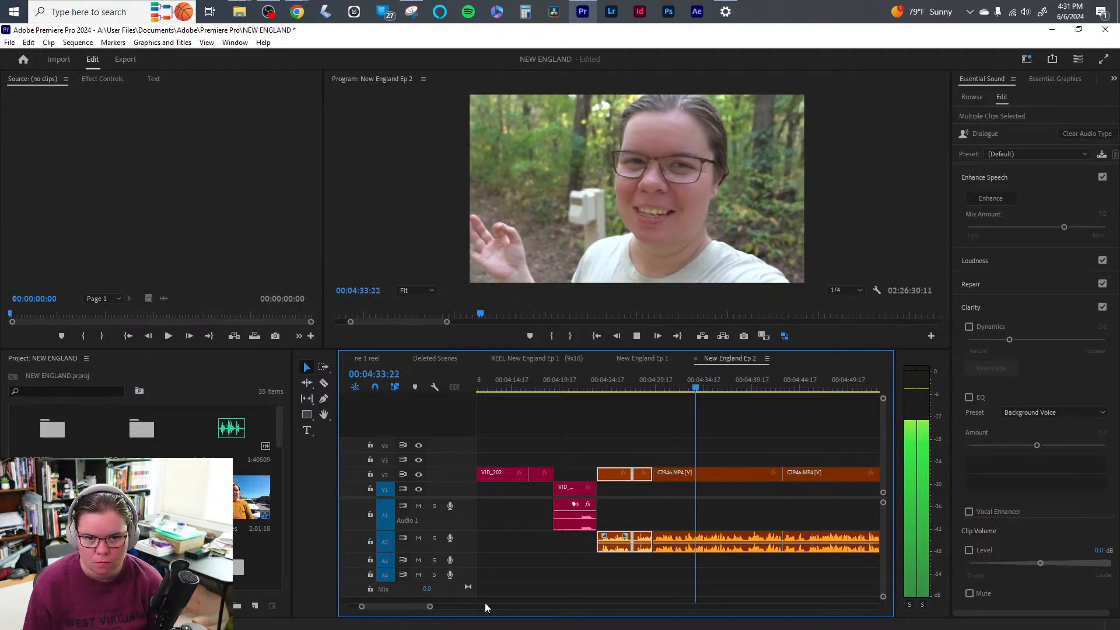
pyautogui.scroll(-2, 146, 513)
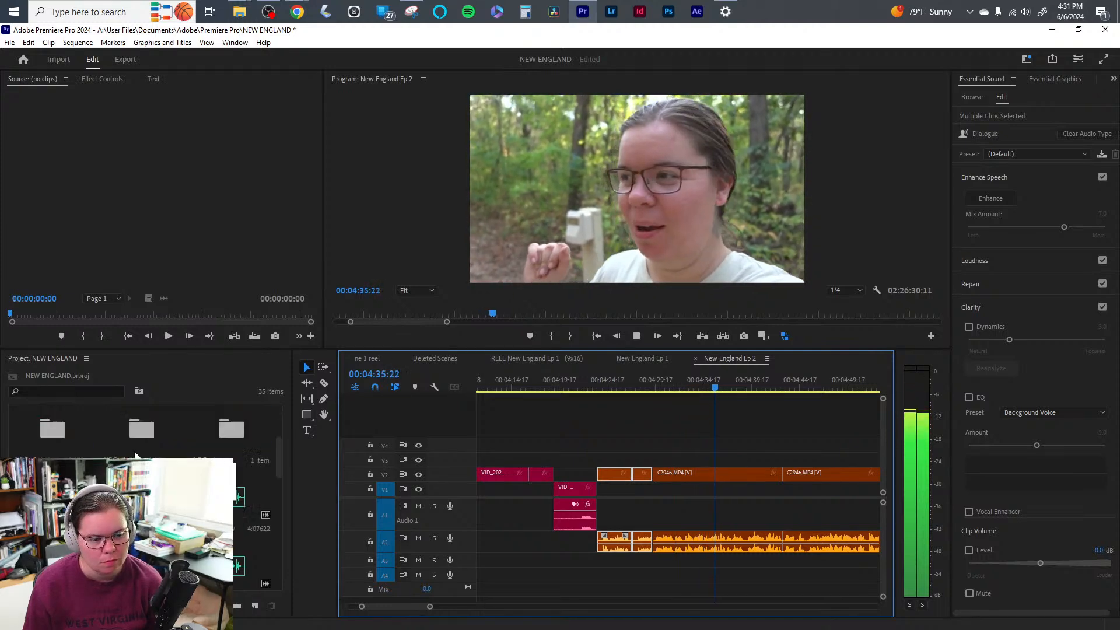
pyautogui.scroll(1, 146, 513)
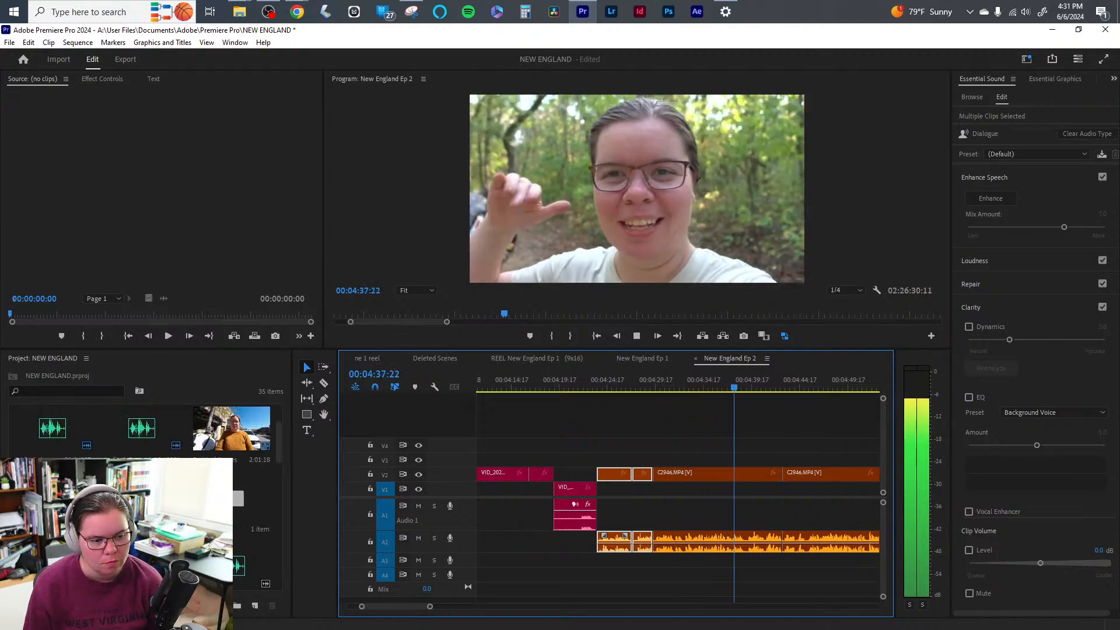
pyautogui.click(807, 579)
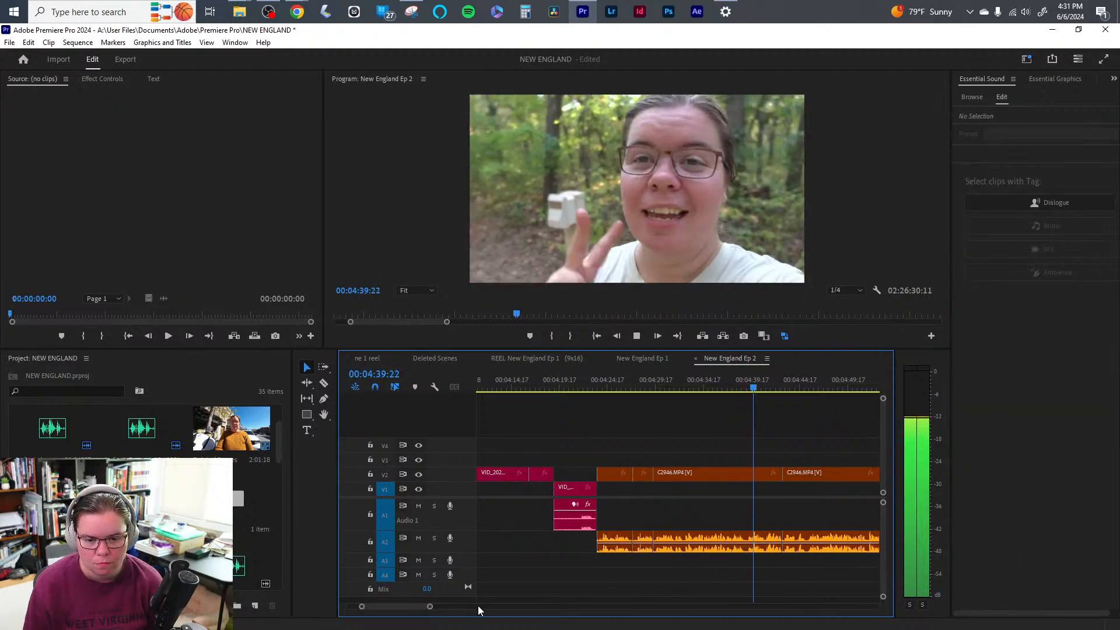
pyautogui.moveTo(432, 609); pyautogui.dragTo(432, 607)
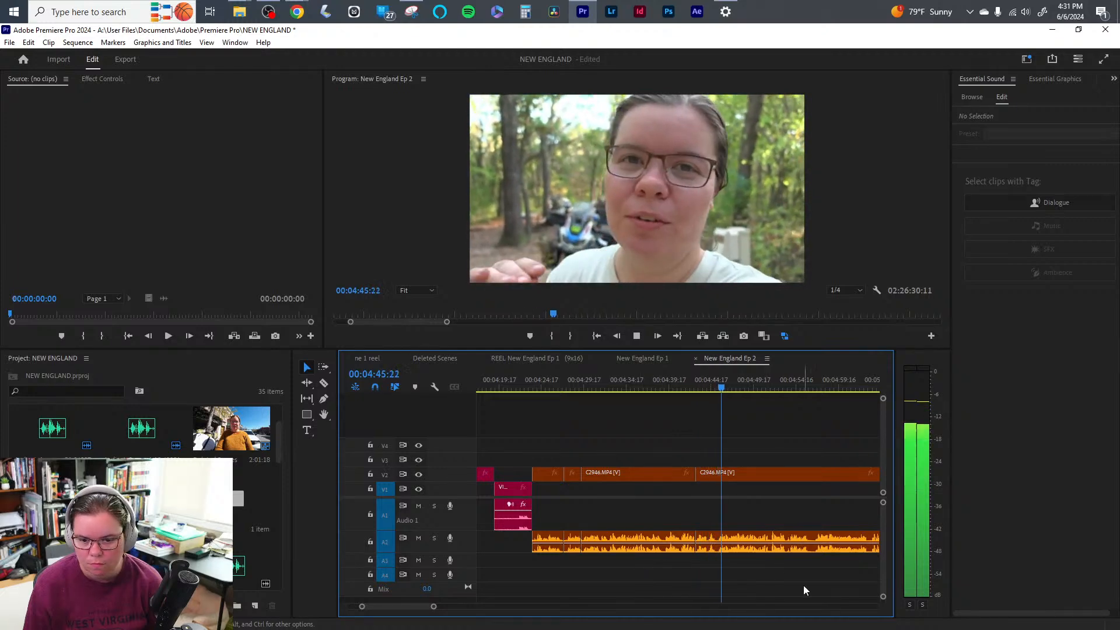
pyautogui.press('space')
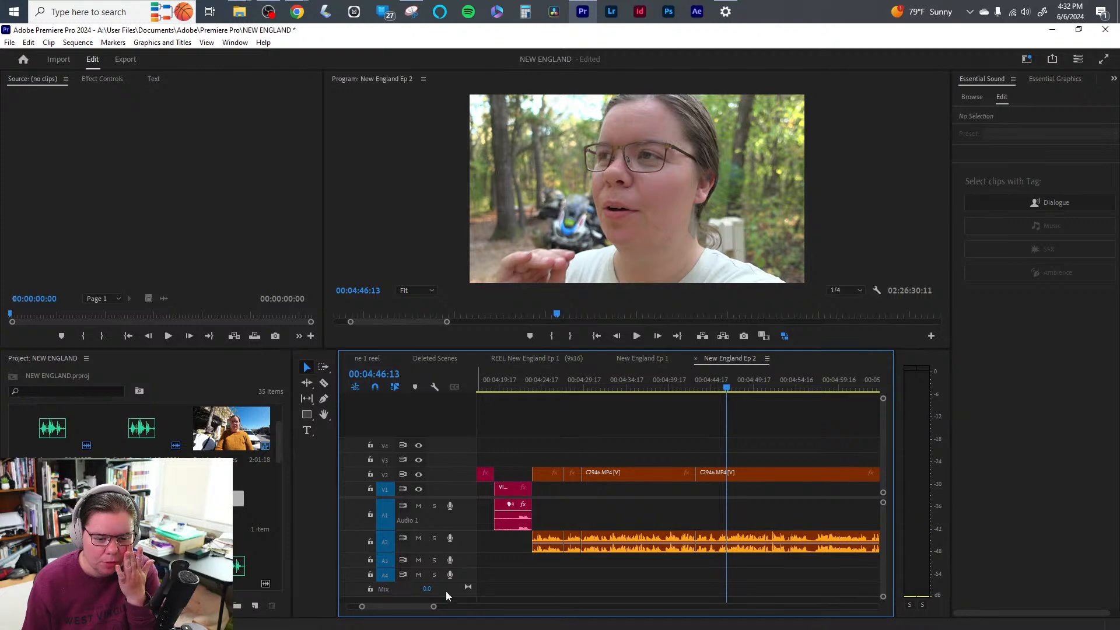
# - Return to the roadside helmet clip near 00:02:34 and inspect the neighbouring clips before the Lunch Break marker
pyautogui.moveTo(435, 607); pyautogui.dragTo(525, 606)
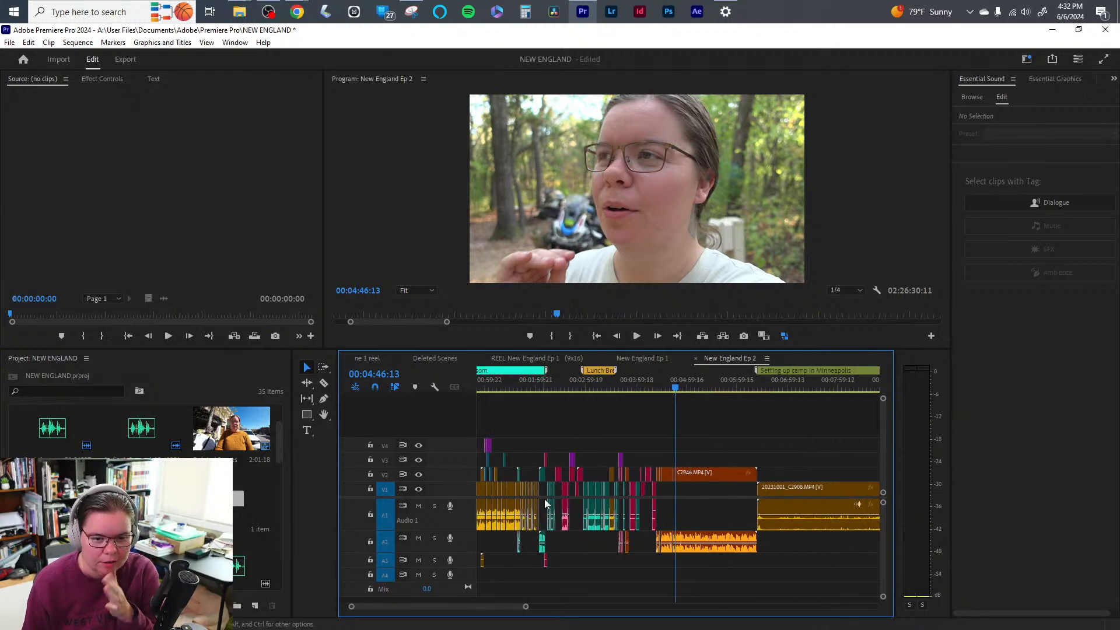
pyautogui.click(564, 389)
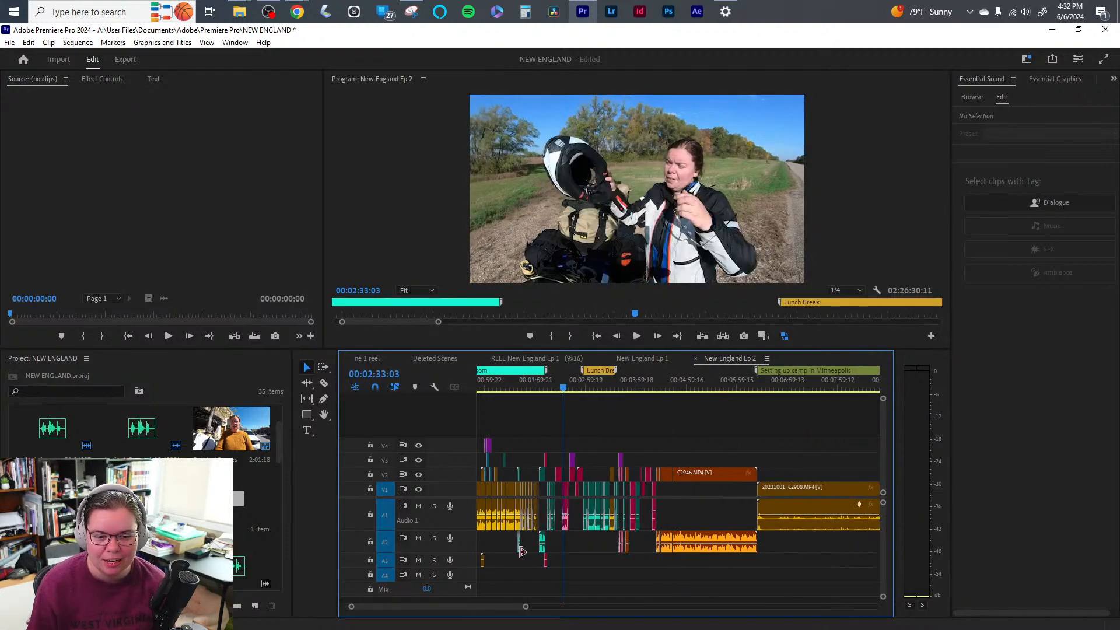
pyautogui.moveTo(527, 607); pyautogui.dragTo(482, 607)
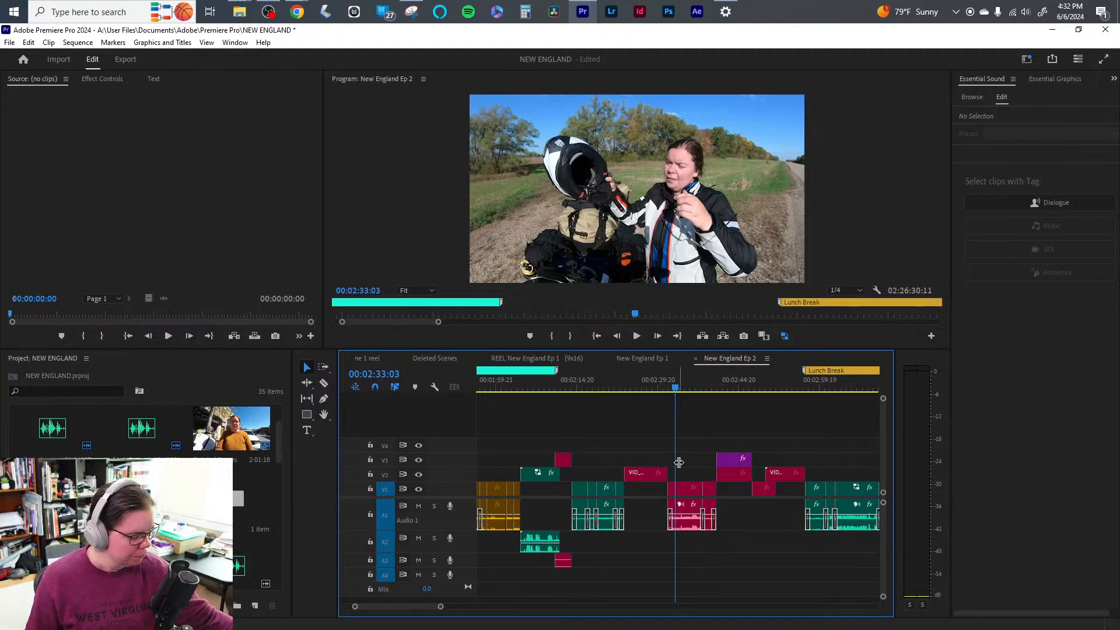
pyautogui.click(682, 386)
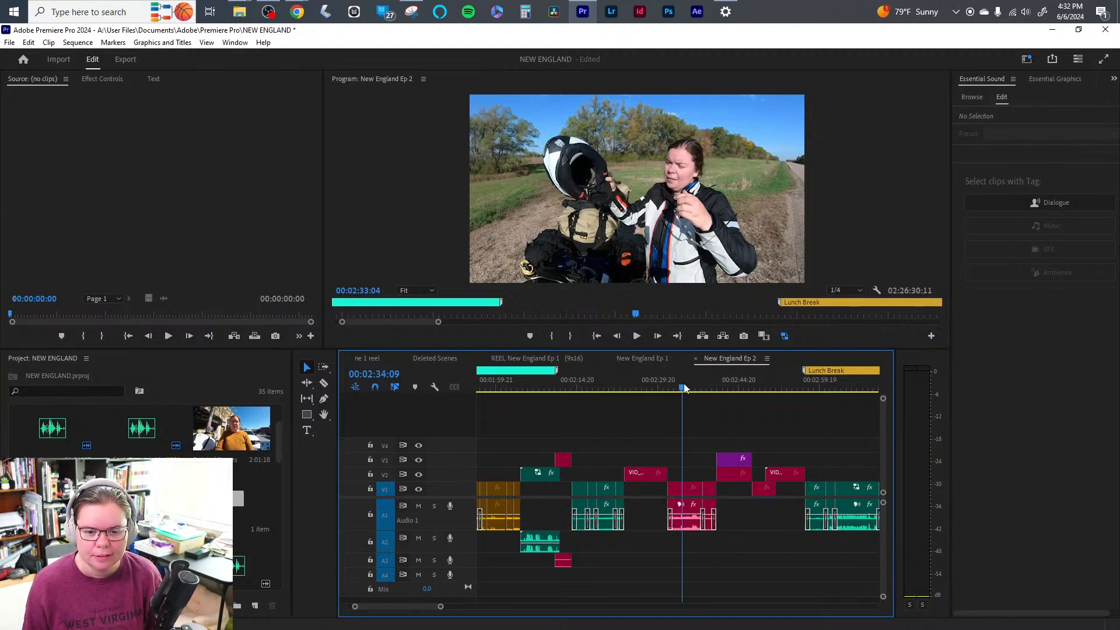
pyautogui.click(648, 474)
pyautogui.click(676, 488)
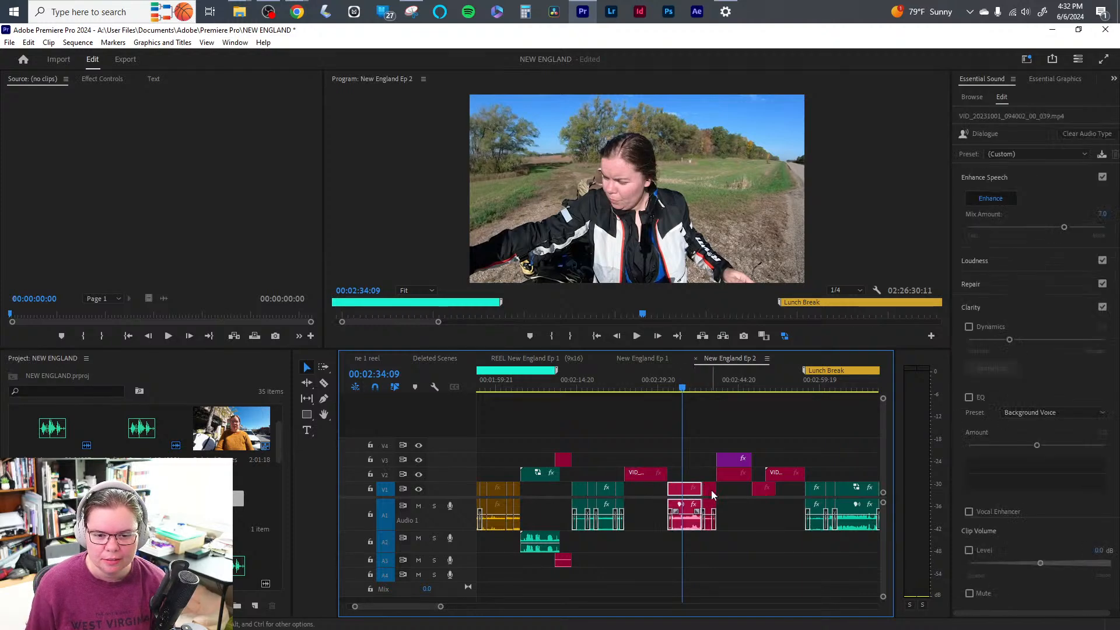
pyautogui.click(734, 474)
pyautogui.click(760, 487)
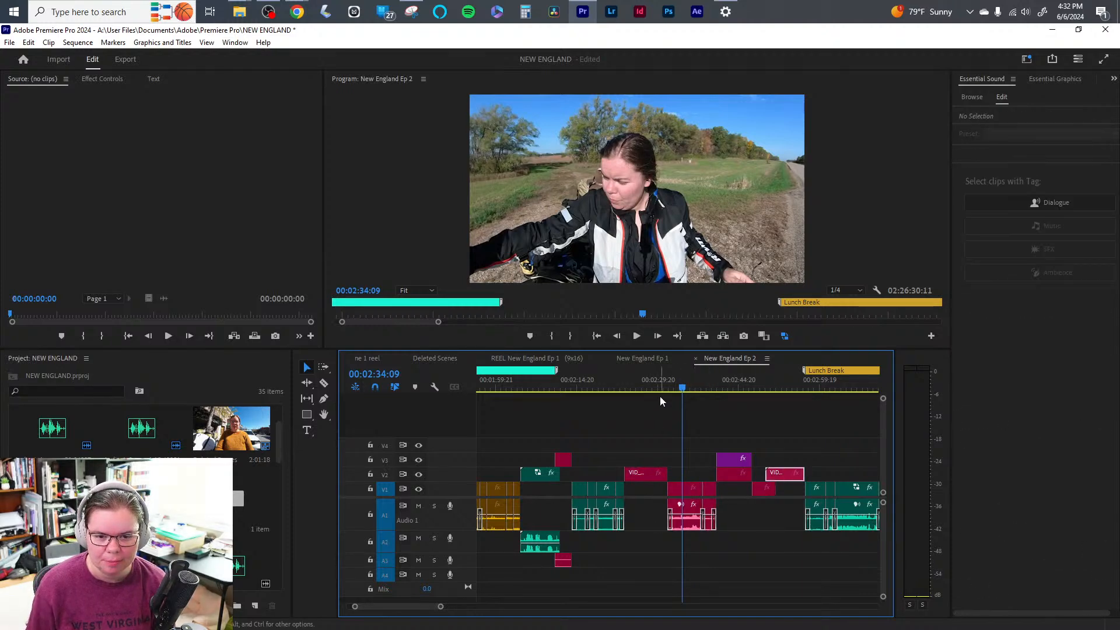
# - Review the helmet riding clip near 00:02:26 and compare it with the roadside clip at about 00:02:33
pyautogui.click(637, 385)
pyautogui.press('space')
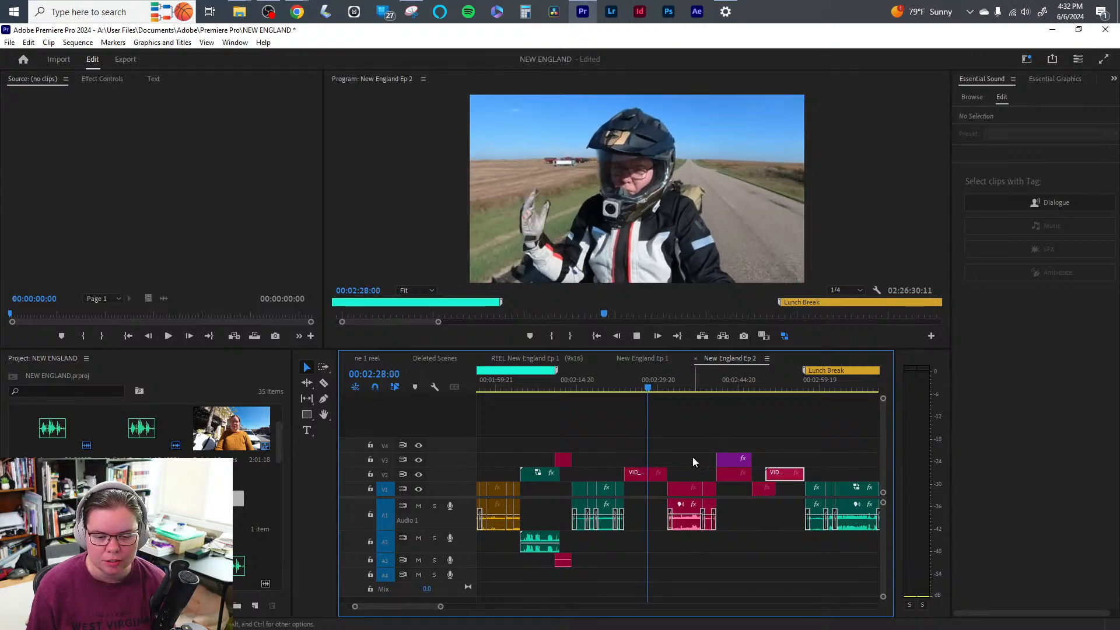
pyautogui.click(677, 386)
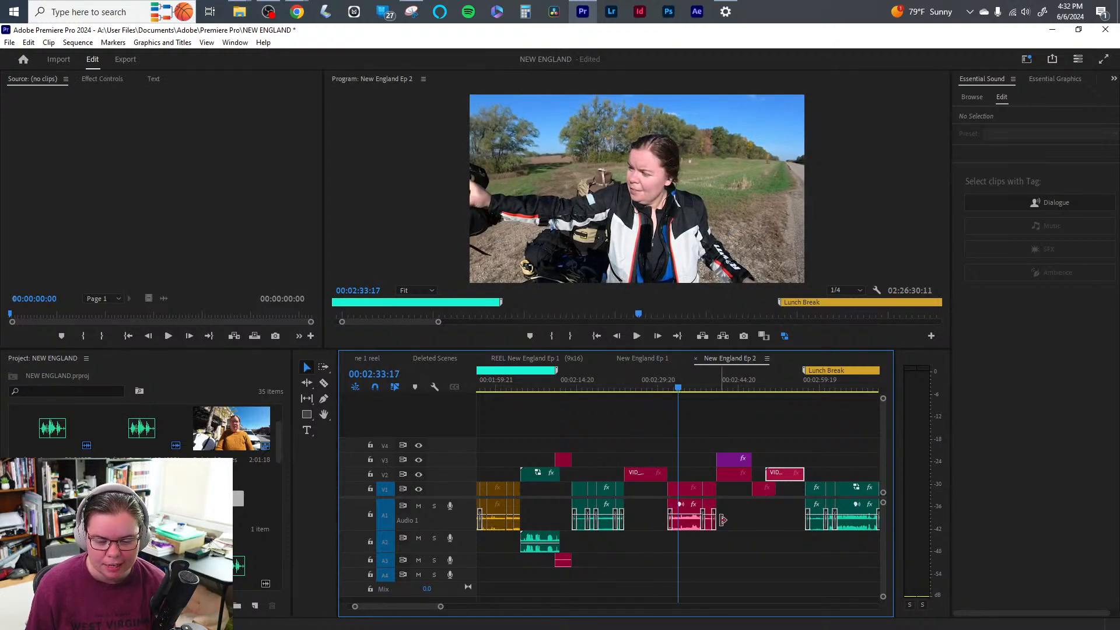
pyautogui.click(723, 586)
pyautogui.click(640, 386)
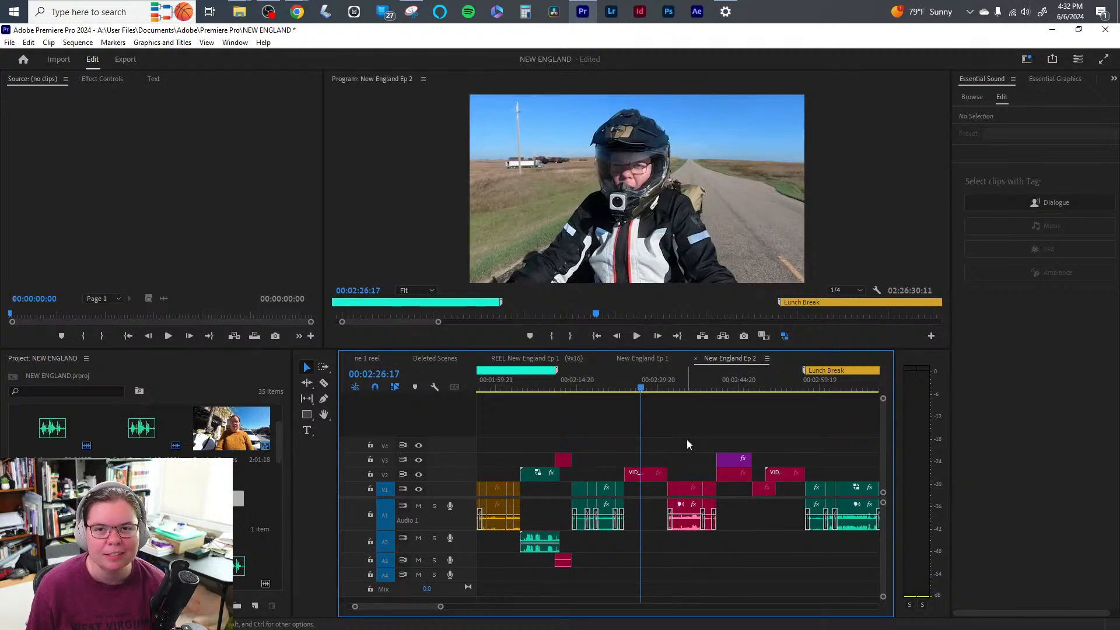
# - Compare the helmet riding clips between about 00:02:11 and 00:02:38, checking the neighbouring shots before the Lunch Break marker
pyautogui.click(564, 395)
pyautogui.click(659, 389)
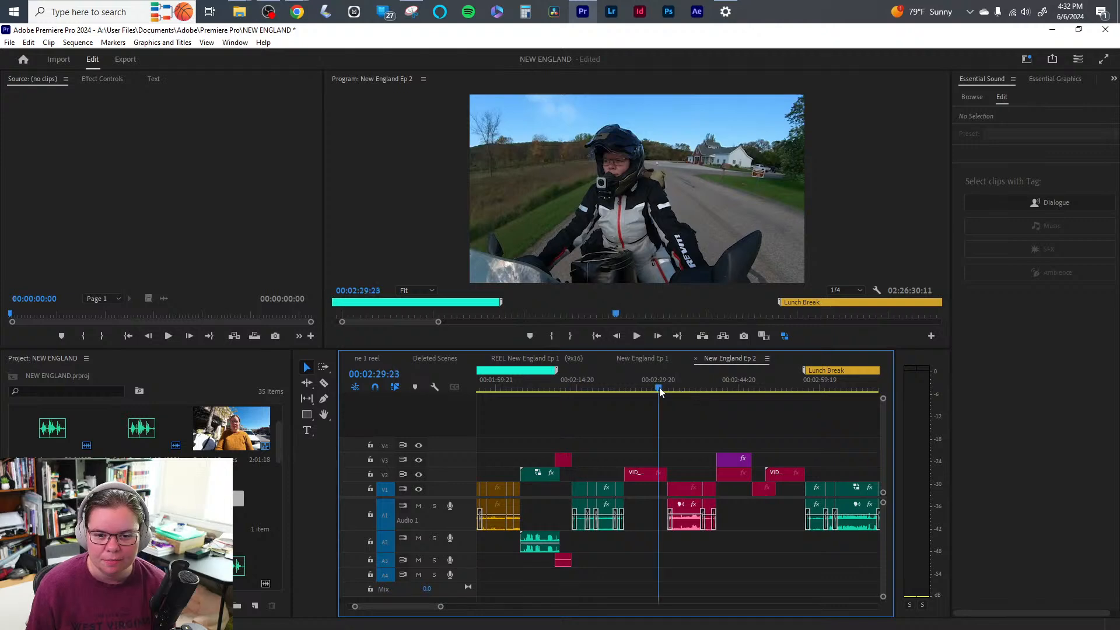
pyautogui.moveTo(691, 388); pyautogui.dragTo(705, 390)
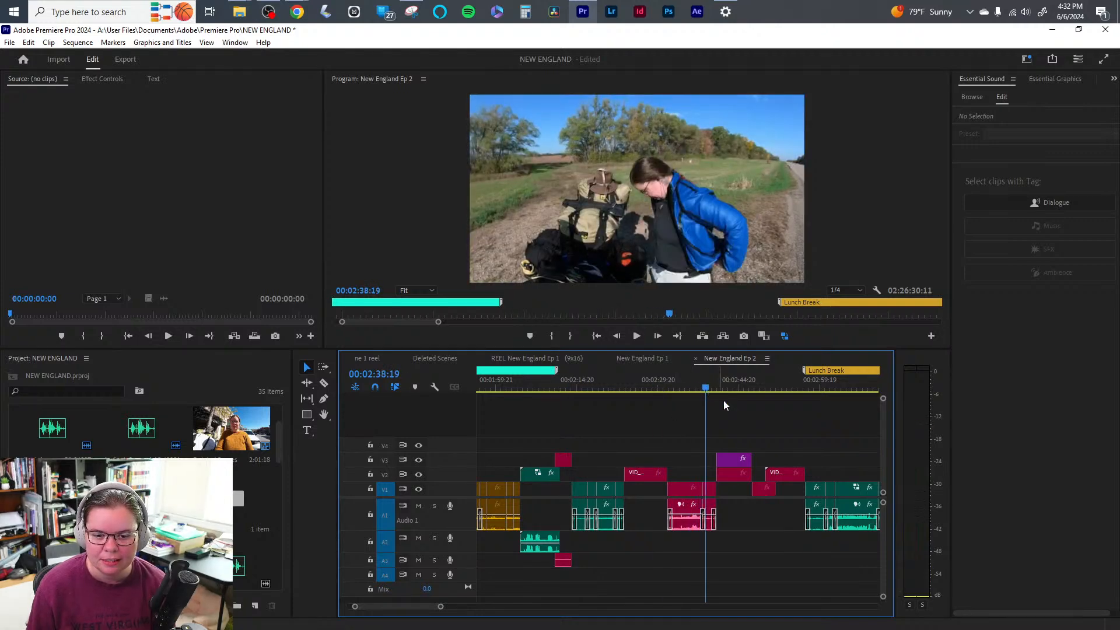
pyautogui.click(647, 389)
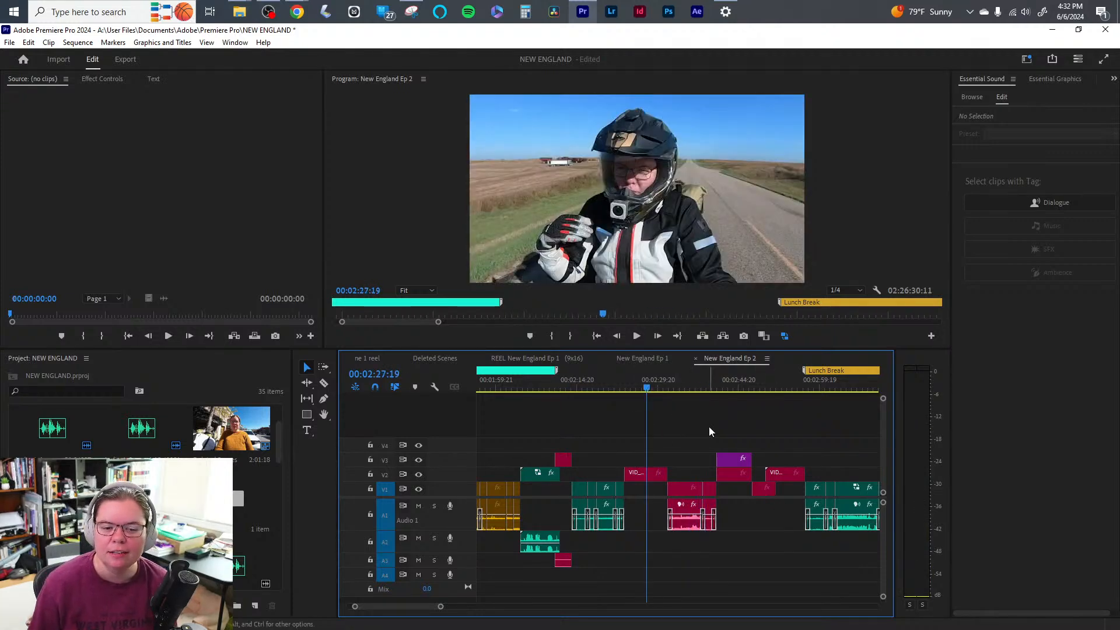
pyautogui.click(558, 395)
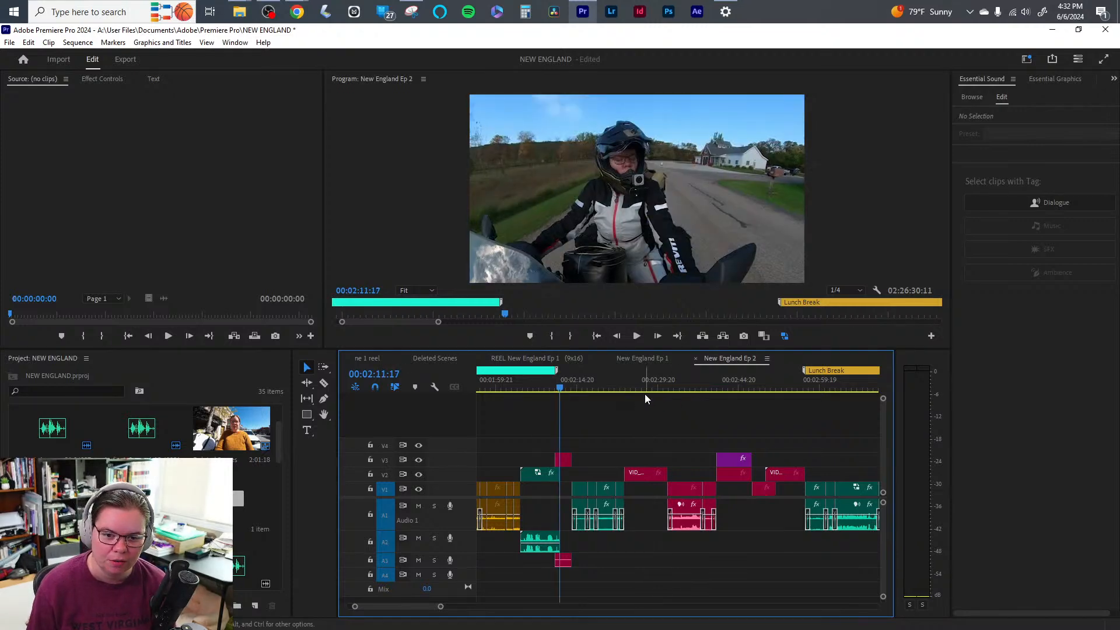
pyautogui.click(642, 392)
pyautogui.click(686, 390)
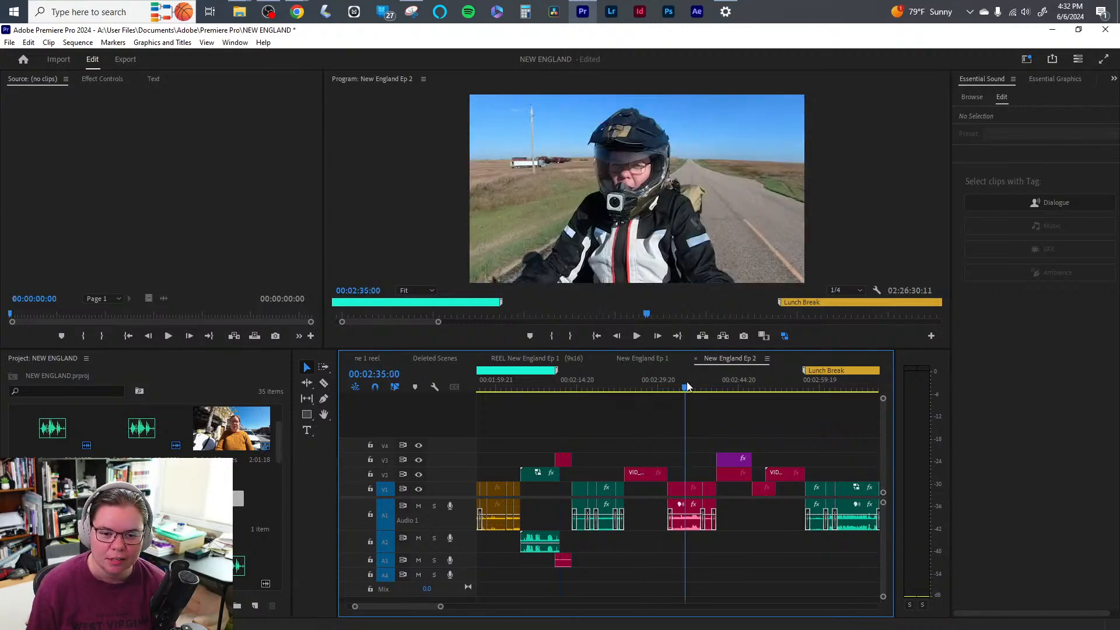
pyautogui.click(768, 389)
pyautogui.click(638, 390)
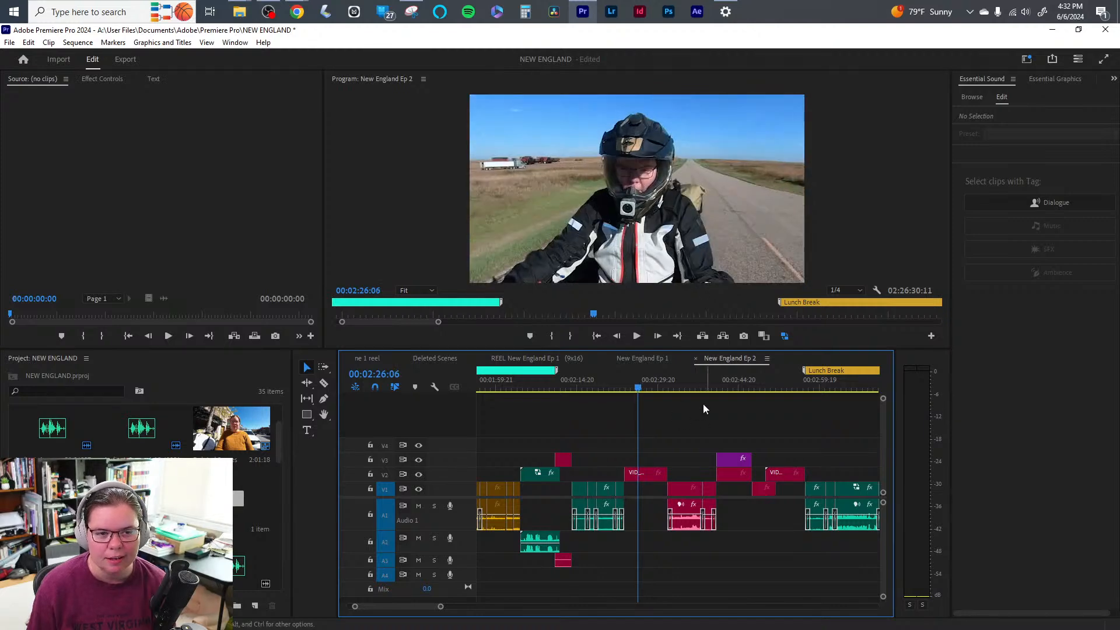
pyautogui.click(5, 8)
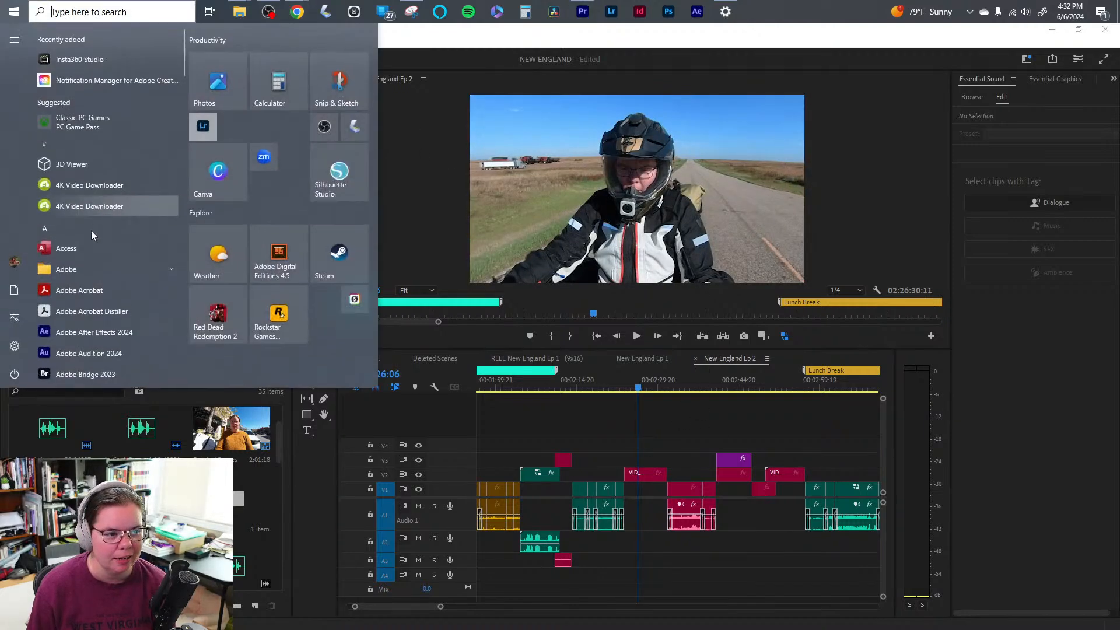
pyautogui.scroll(-10, 112, 281)
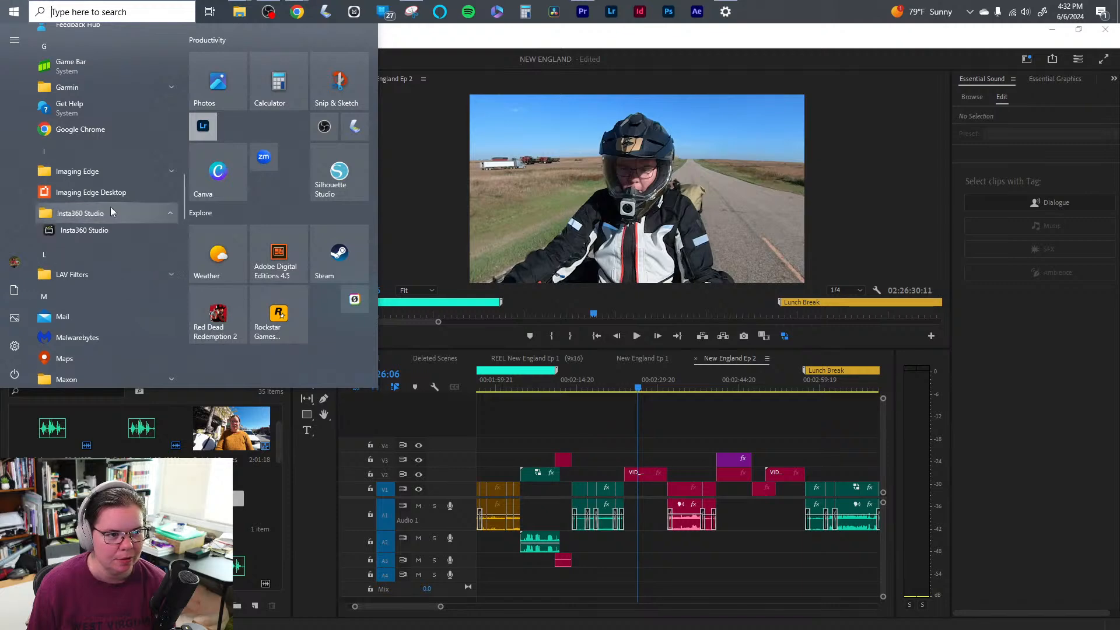
pyautogui.click(110, 211)
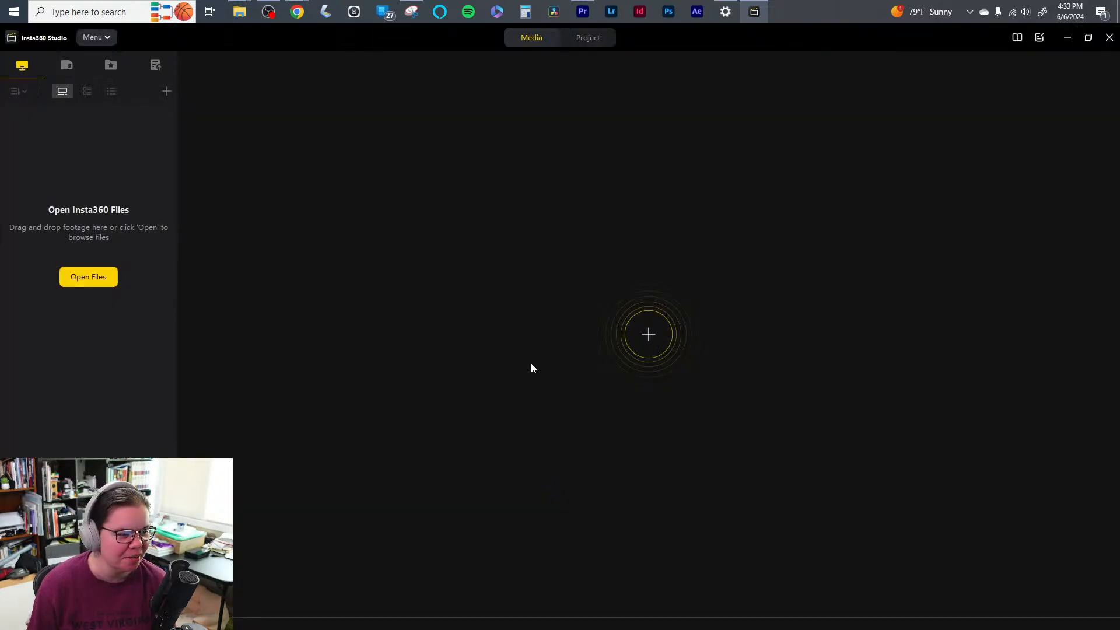
pyautogui.click(642, 338)
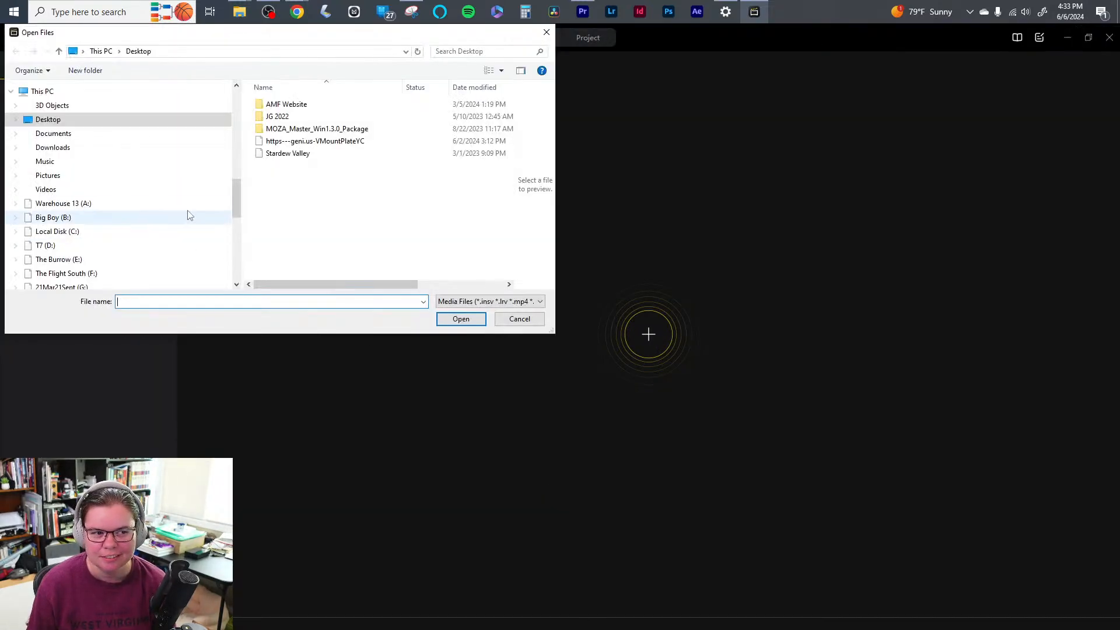
pyautogui.scroll(-2, 169, 225)
pyautogui.click(15, 256)
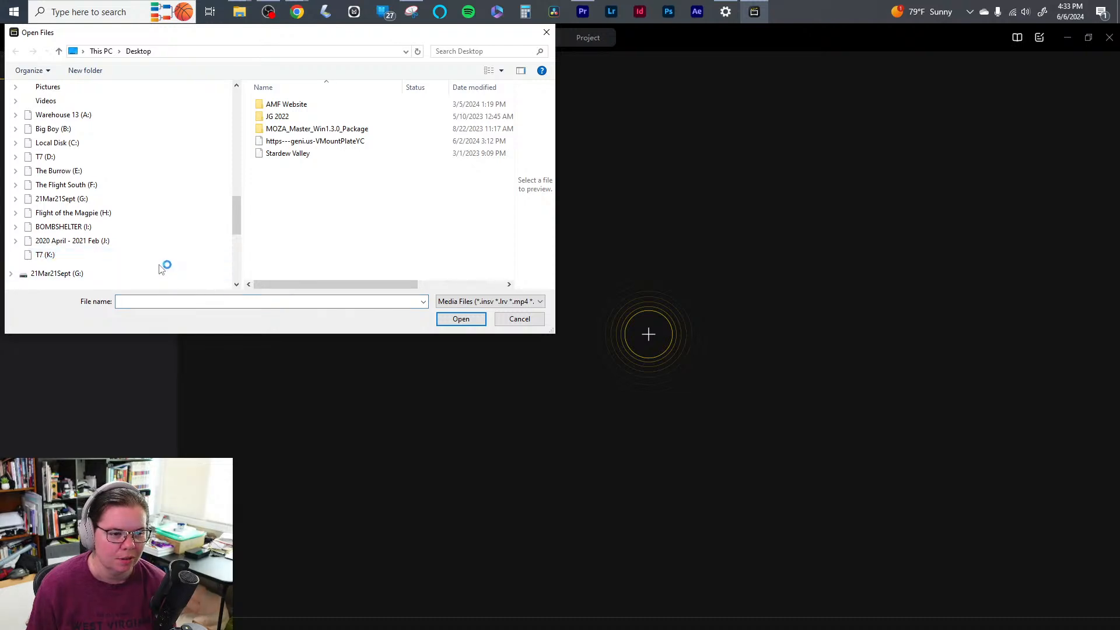
pyautogui.moveTo(178, 40); pyautogui.dragTo(219, 130)
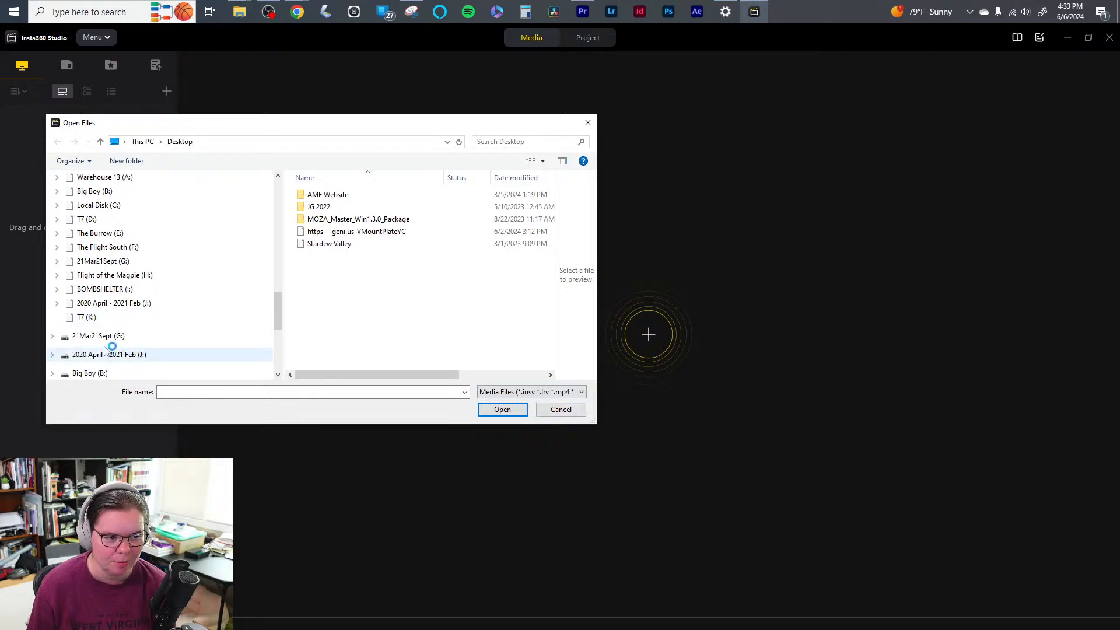
pyautogui.click(561, 411)
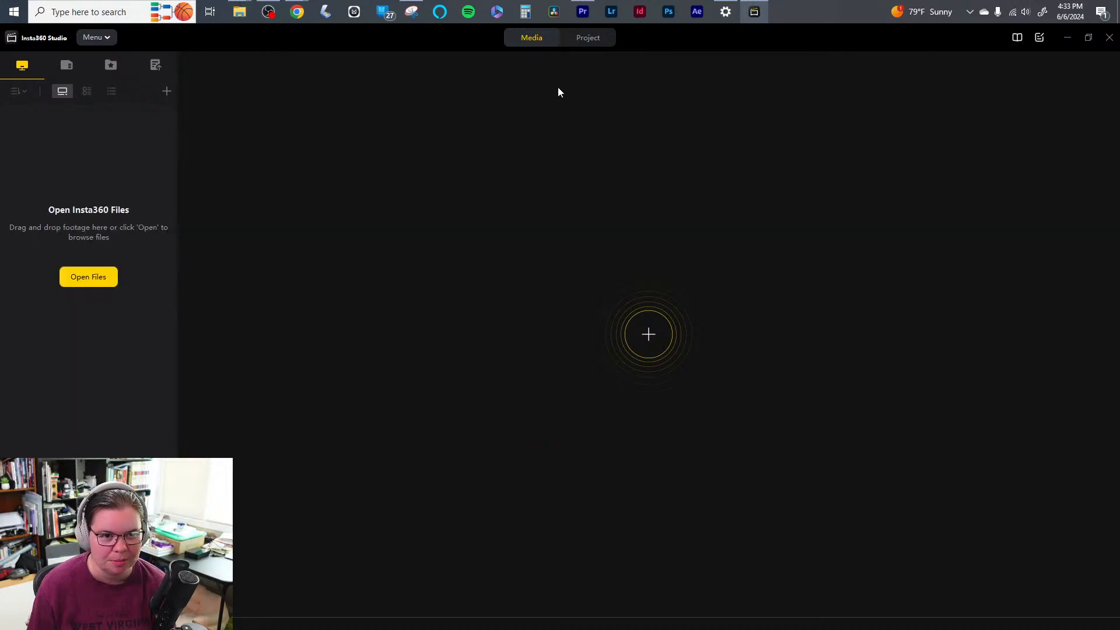
pyautogui.doubleClick(383, 38)
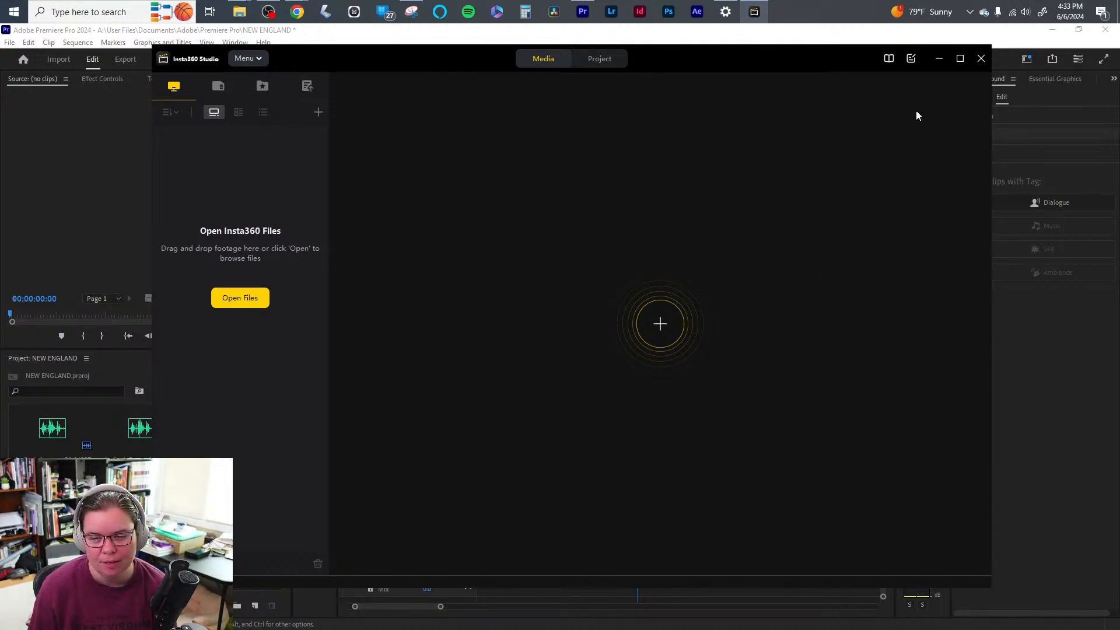
pyautogui.click(981, 59)
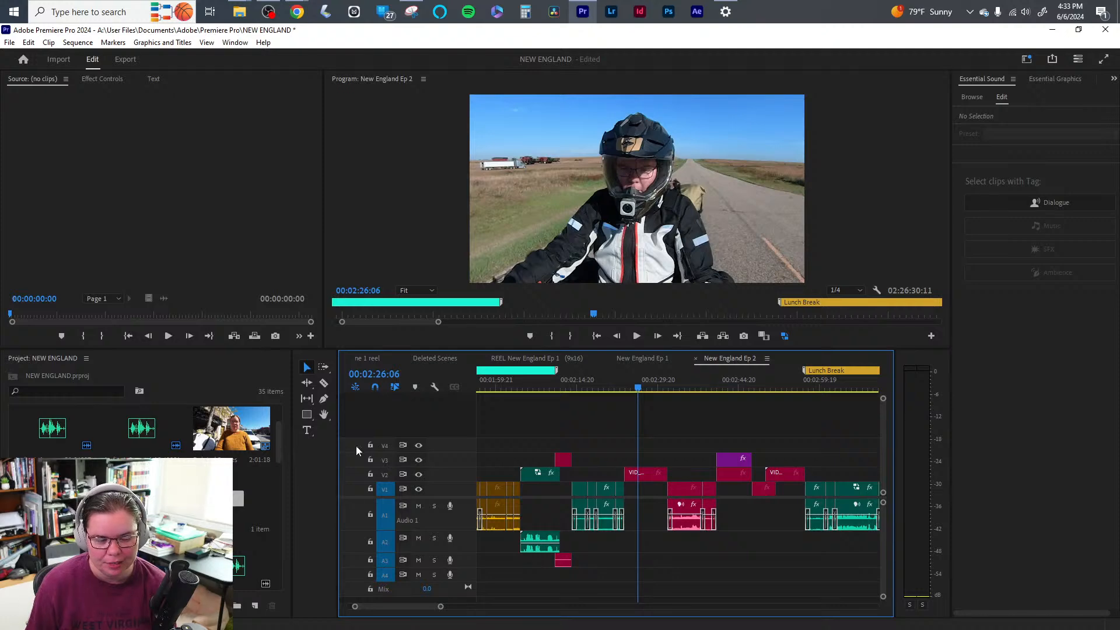
# - Open the insta360 bin inside the NE Ep 2 bin and look through its first clip thumbnails
pyautogui.scroll(-3, 243, 481)
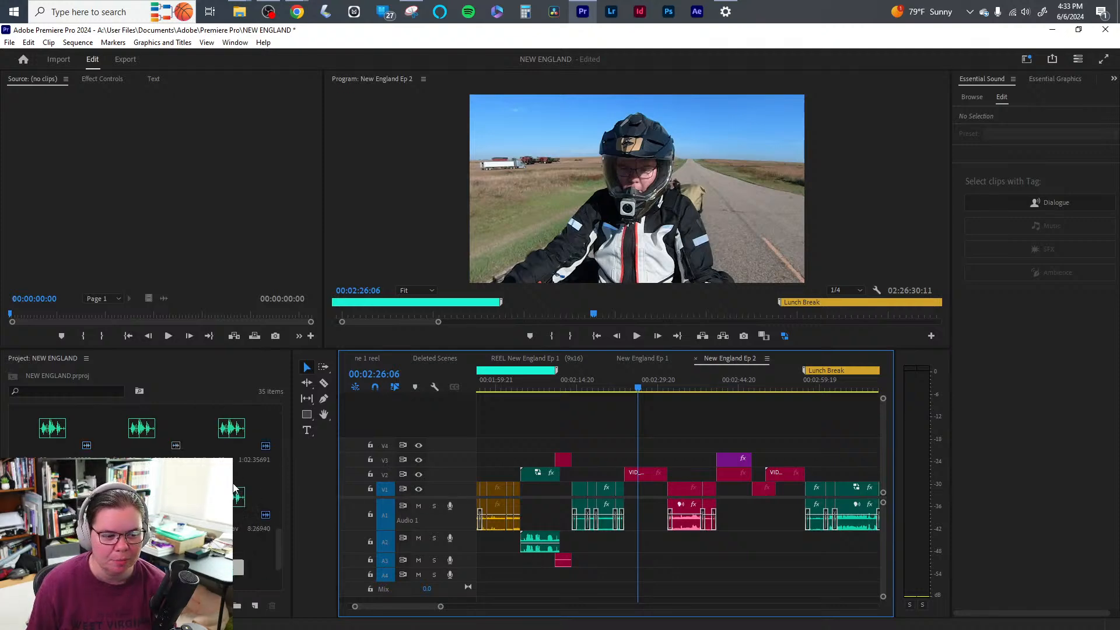
pyautogui.scroll(-2, 175, 513)
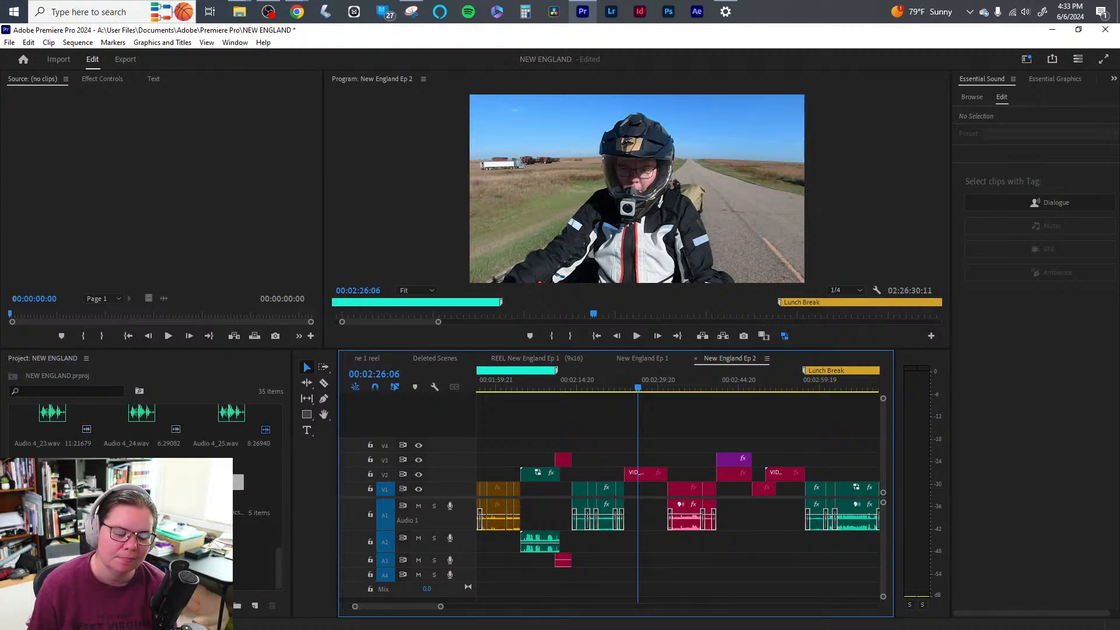
pyautogui.click(175, 513)
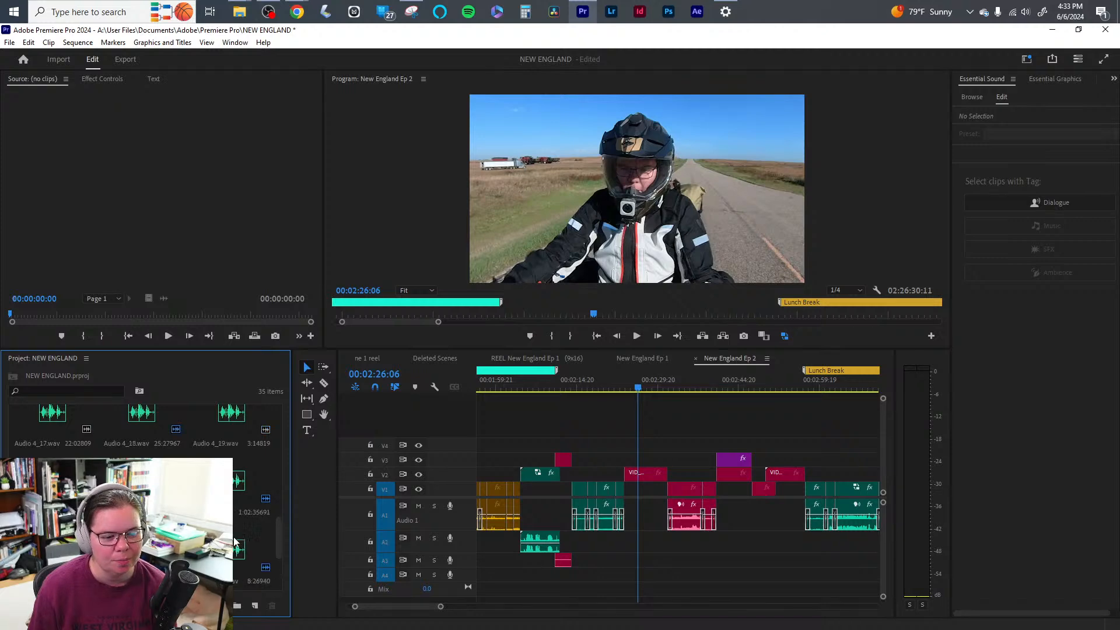
pyautogui.scroll(3, 235, 542)
pyautogui.scroll(1, 235, 539)
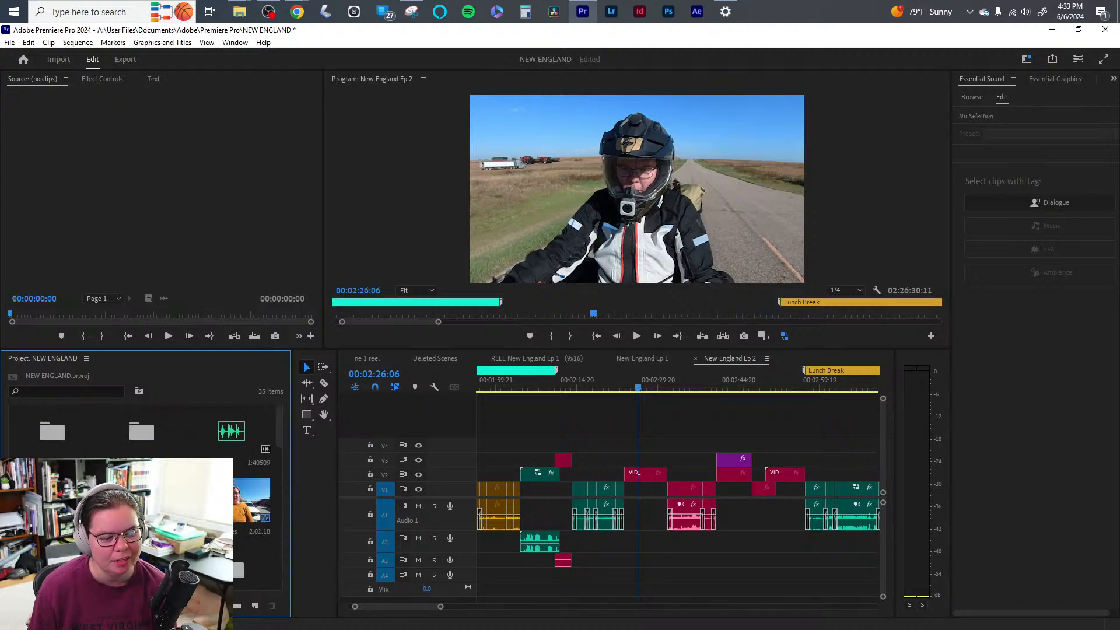
pyautogui.scroll(-3, 233, 537)
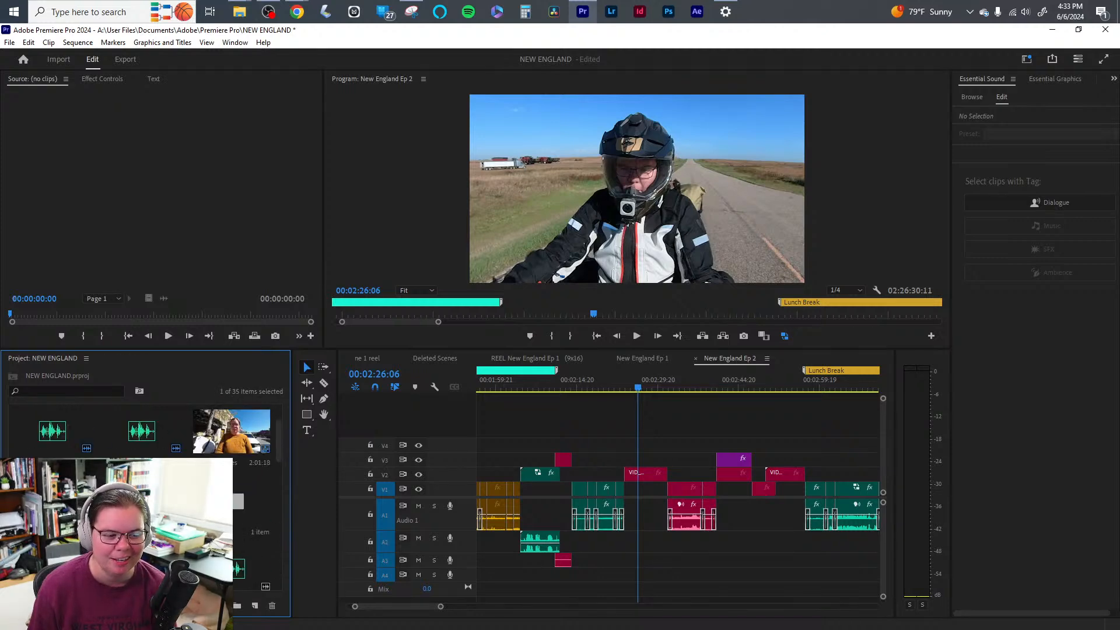
pyautogui.doubleClick(53, 500)
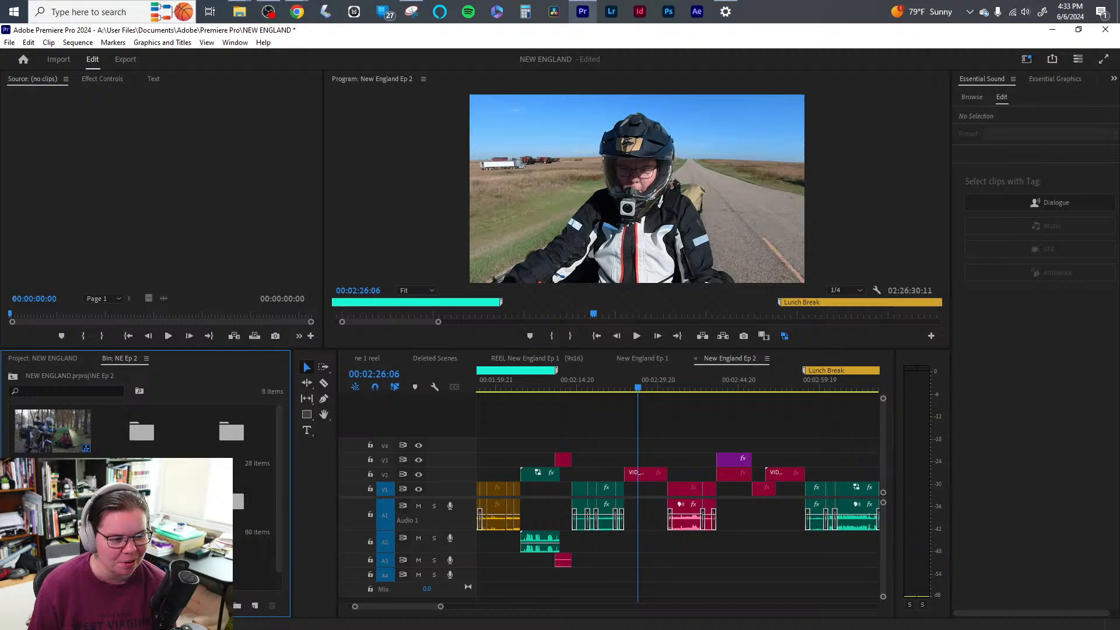
pyautogui.doubleClick(236, 500)
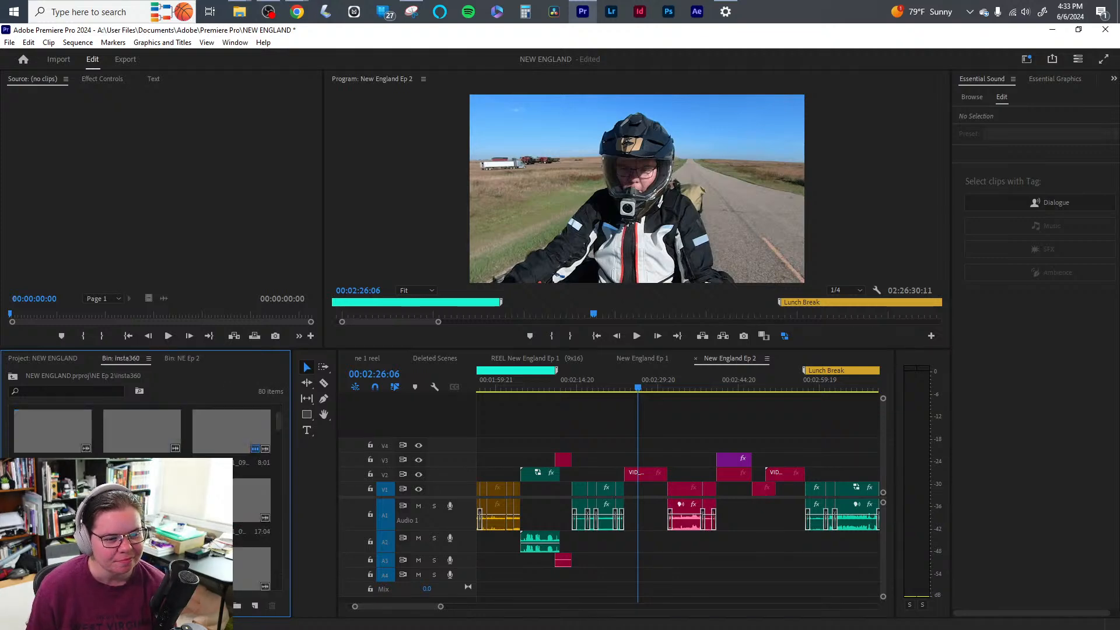
pyautogui.scroll(-2, 143, 432)
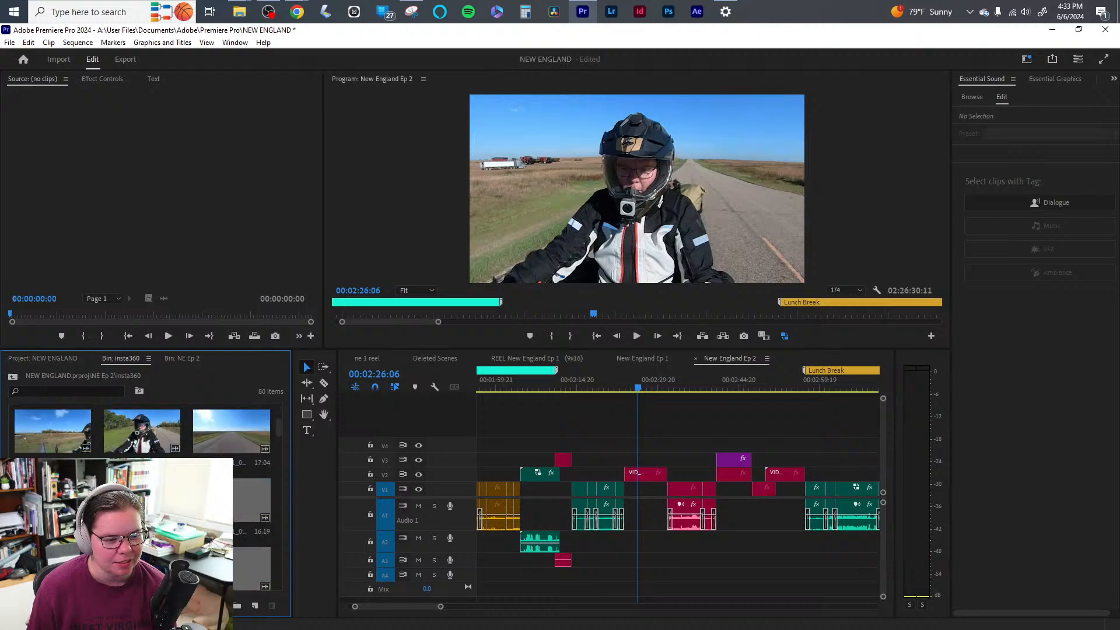
pyautogui.scroll(1, 48, 423)
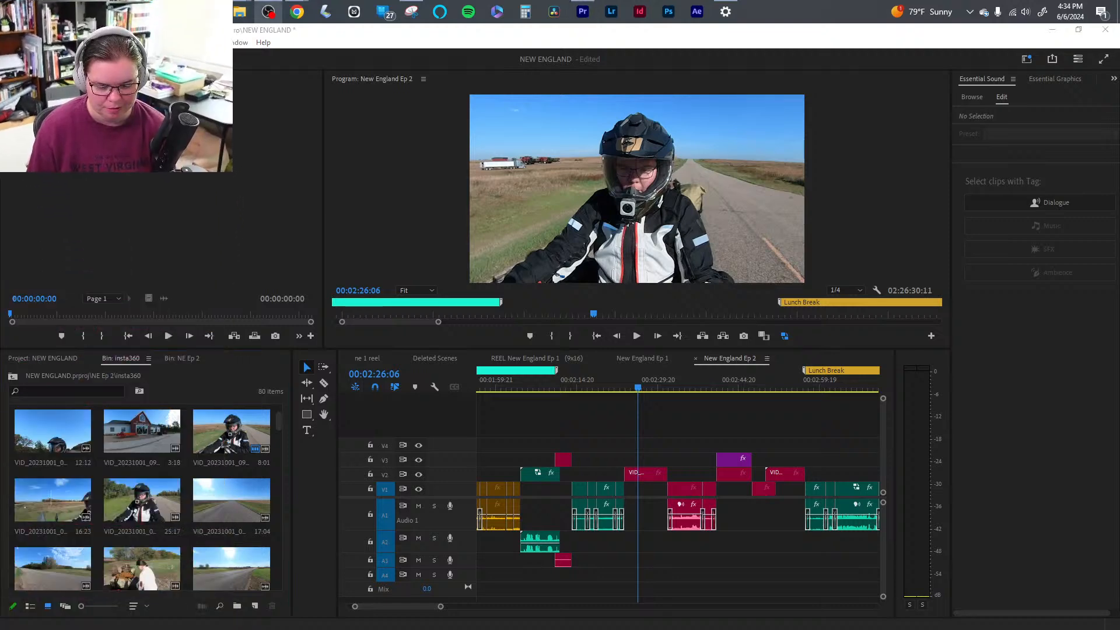
# - Widen the project bin area so the insta360 clip thumbnails are larger
pyautogui.click(286, 542)
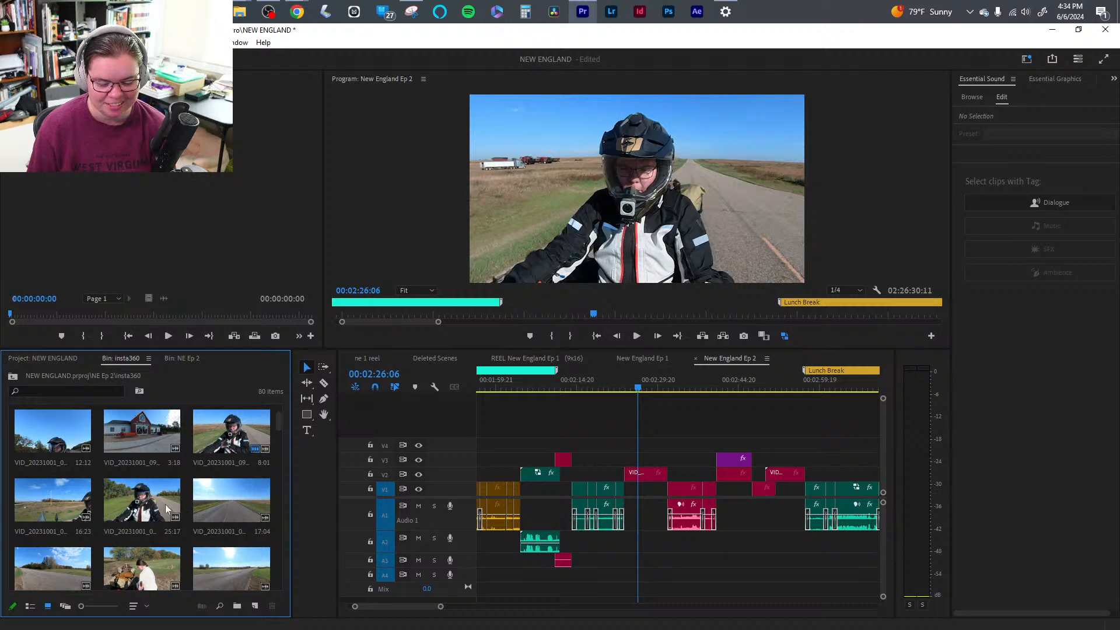
pyautogui.click(296, 492)
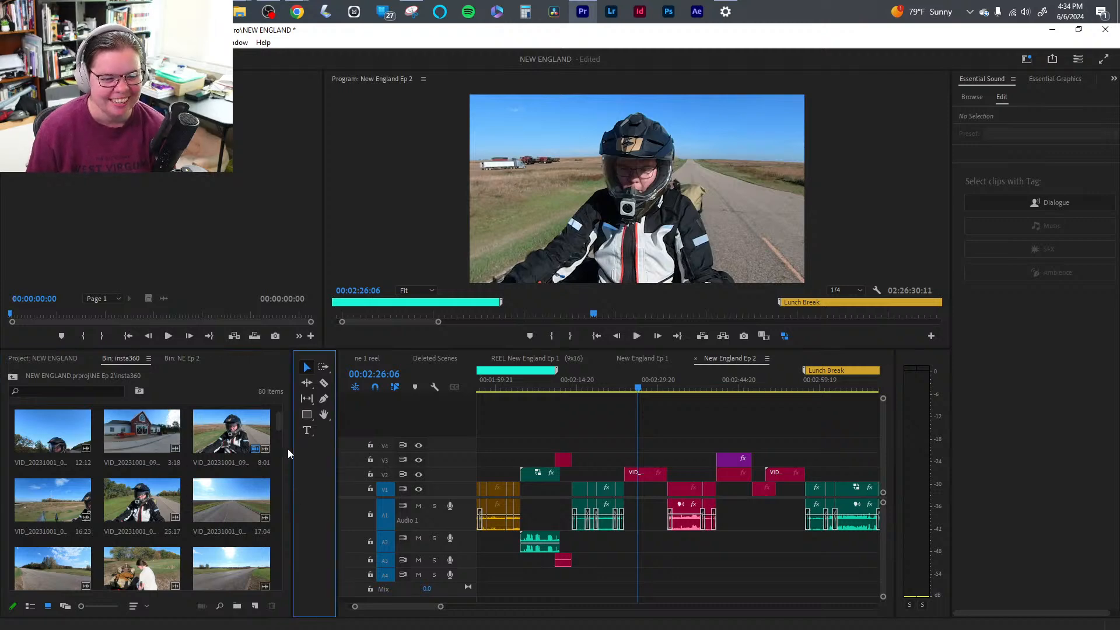
pyautogui.moveTo(290, 447); pyautogui.dragTo(364, 444)
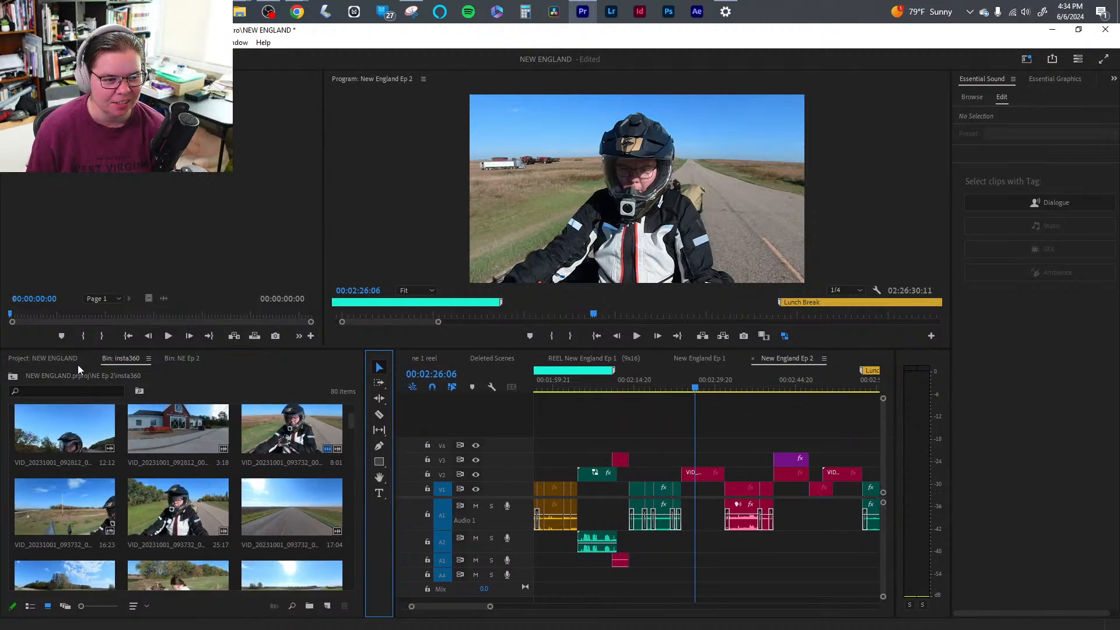
# - Return to the NE Ep 2 bin, look over its footage folders and clear the selection
pyautogui.click(182, 358)
pyautogui.scroll(-1, 243, 519)
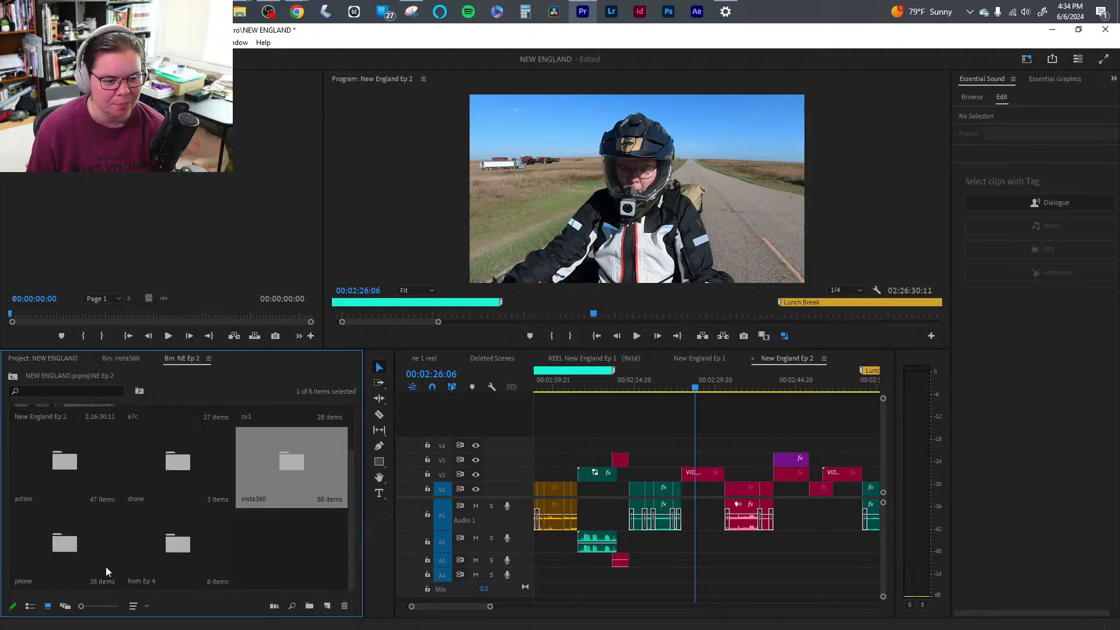
pyautogui.scroll(1, 175, 482)
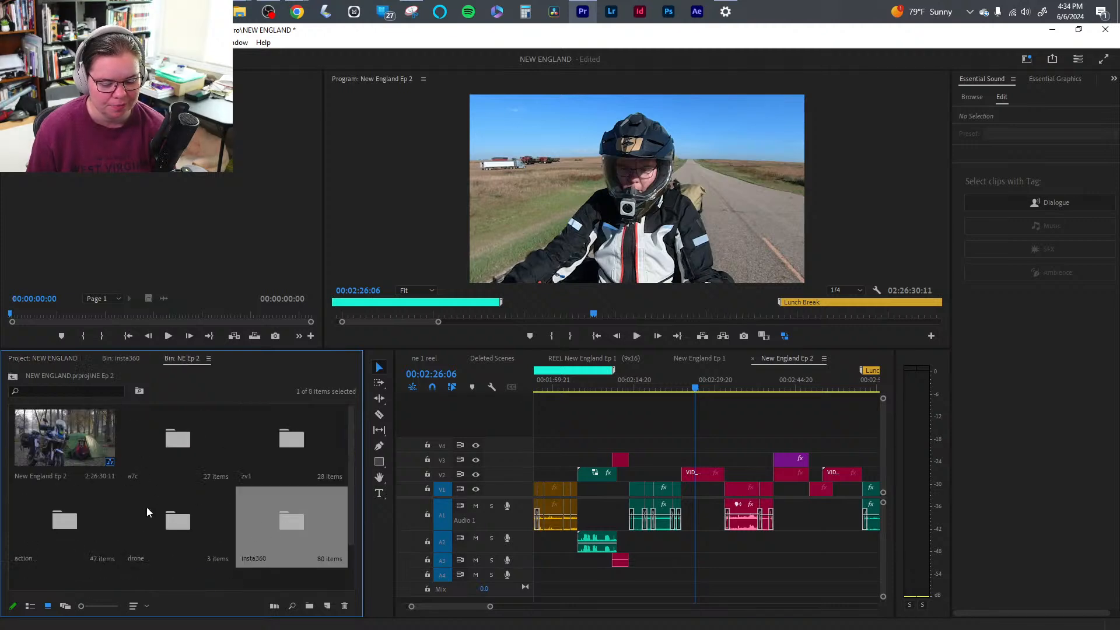
pyautogui.scroll(-1, 280, 518)
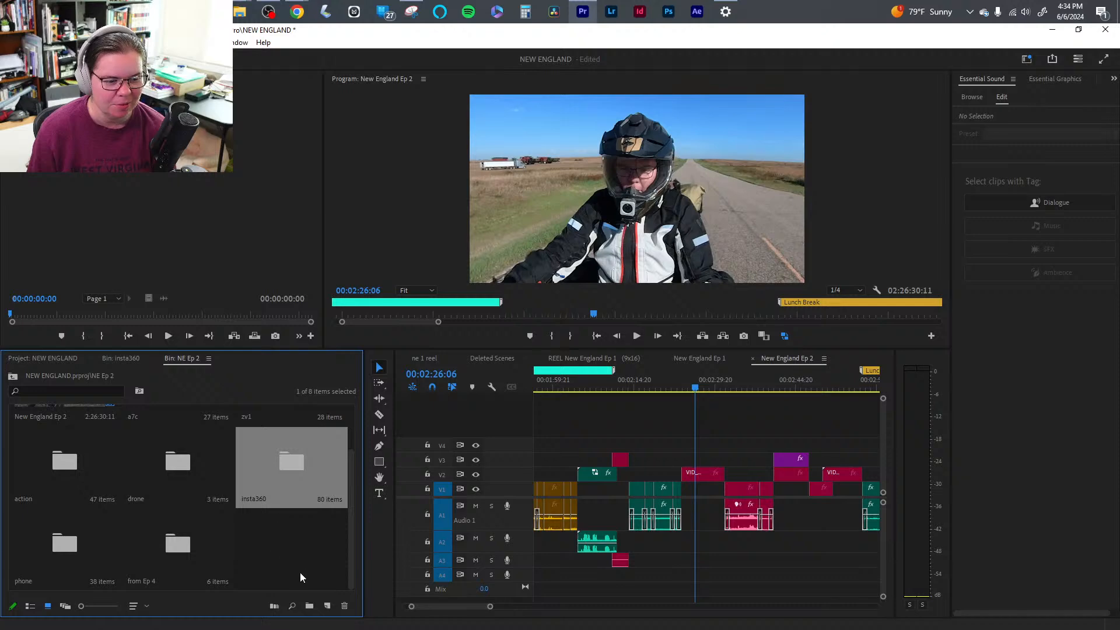
pyautogui.click(295, 551)
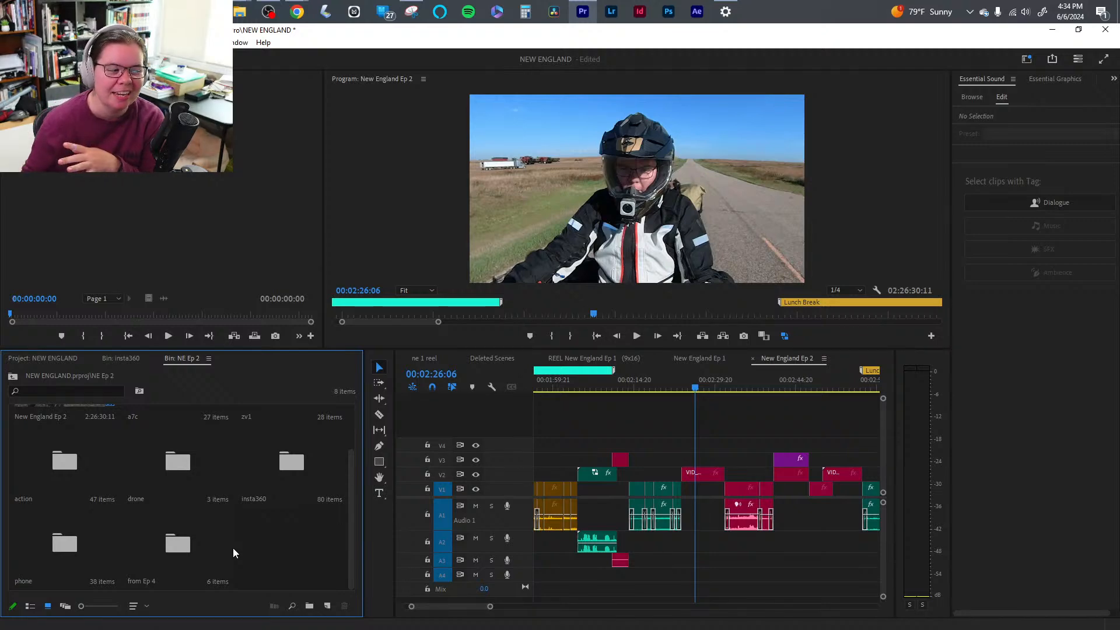
# - Switch to File Explorer showing the NEW ENGLAND TRIP folder on T7 (K:), moving and enlarging its window to show the episode folders
pyautogui.click(240, 12)
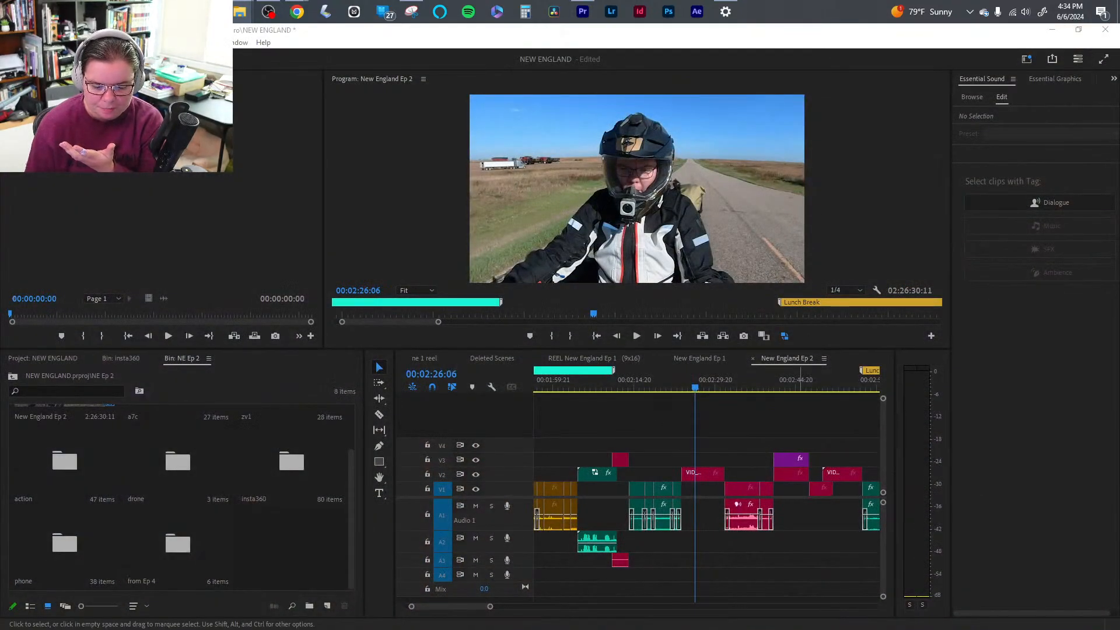
pyautogui.moveTo(694, 629); pyautogui.dragTo(517, 126)
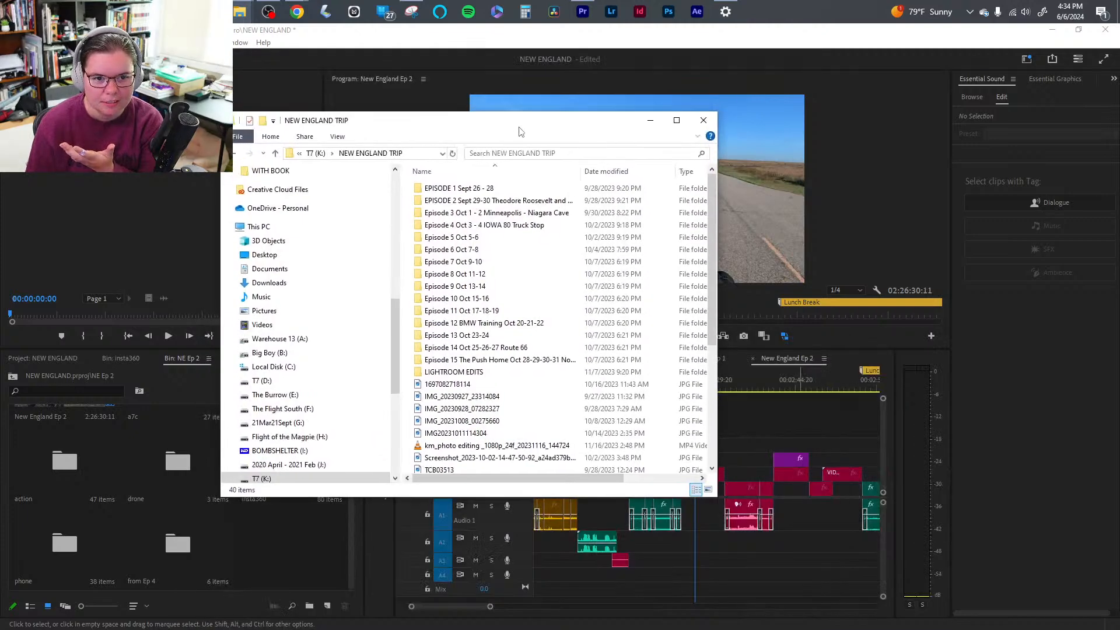
pyautogui.moveTo(715, 496); pyautogui.dragTo(927, 584)
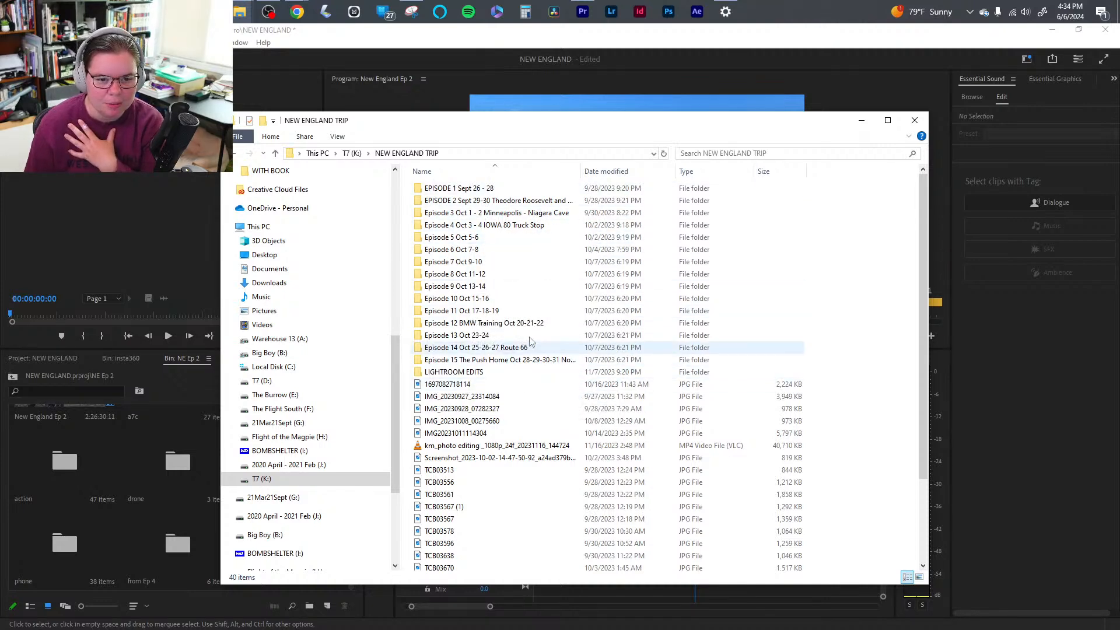
# - Highlight the Episode 1 and 2 folders, and the Episode 3 and 4 folders as a second pair, before returning to Premiere Pro
pyautogui.click(486, 193)
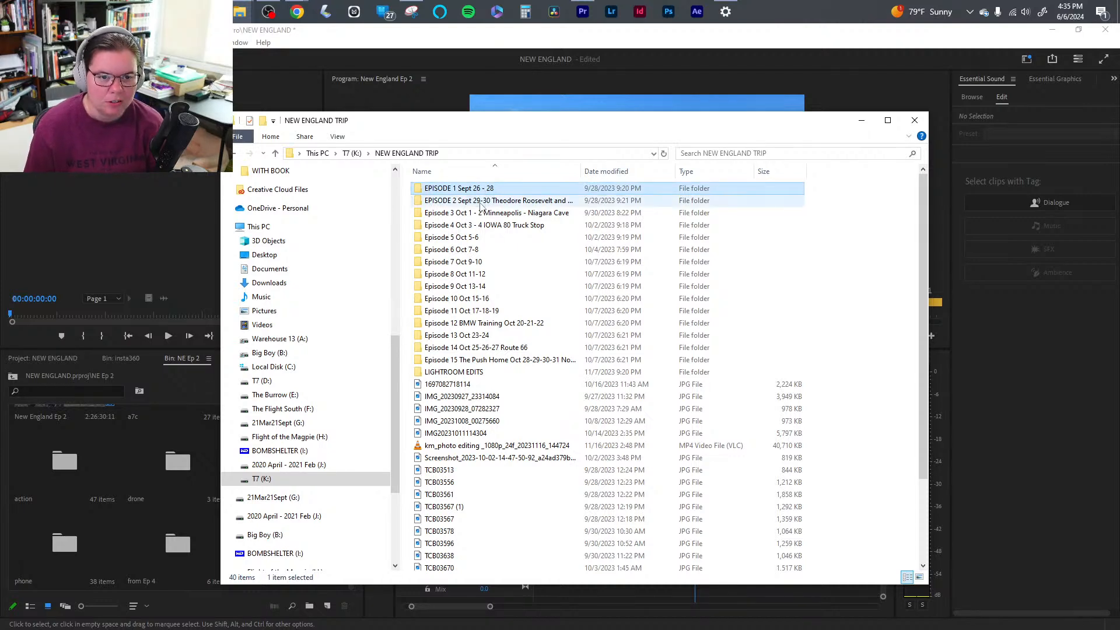
pyautogui.keyDown('ctrl'); pyautogui.click(480, 201); pyautogui.keyUp('ctrl')
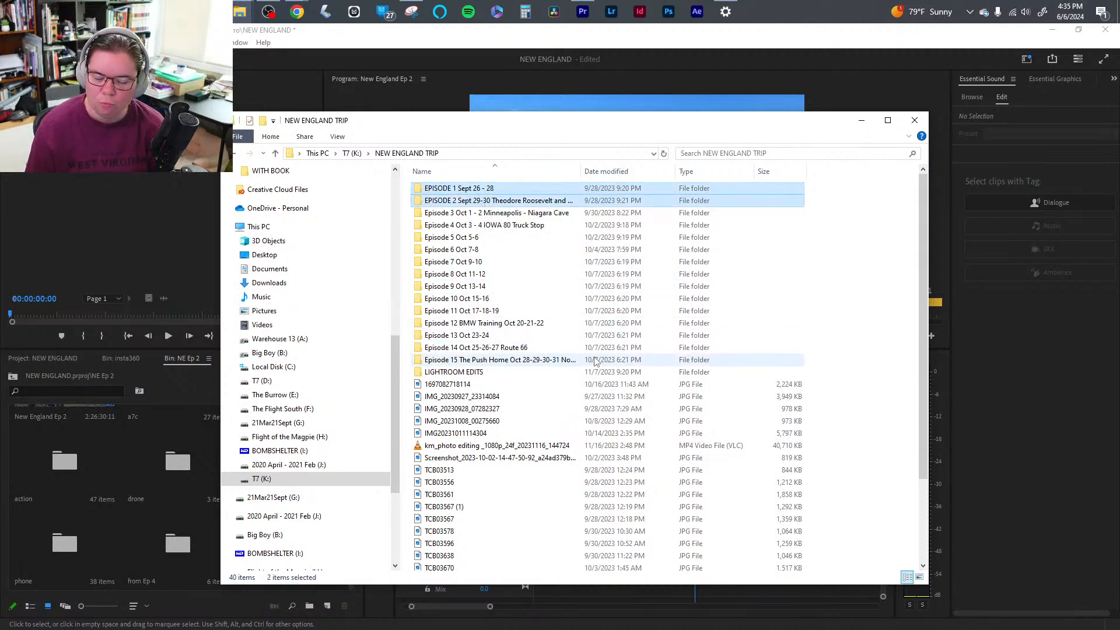
pyautogui.click(523, 215)
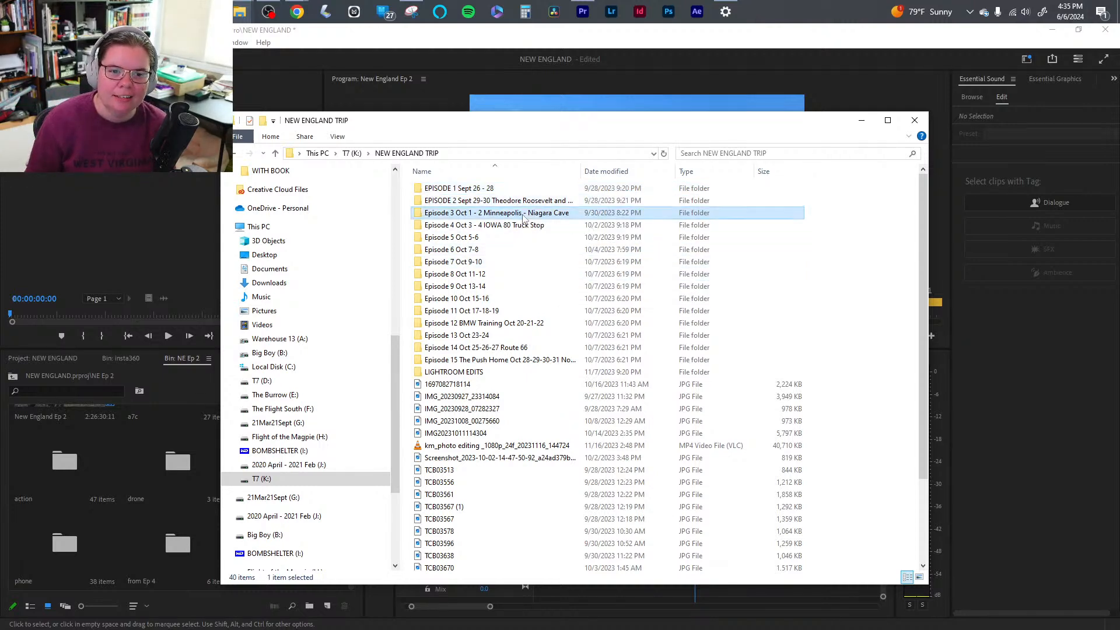
pyautogui.keyDown('shift'); pyautogui.click(523, 225); pyautogui.keyUp('shift')
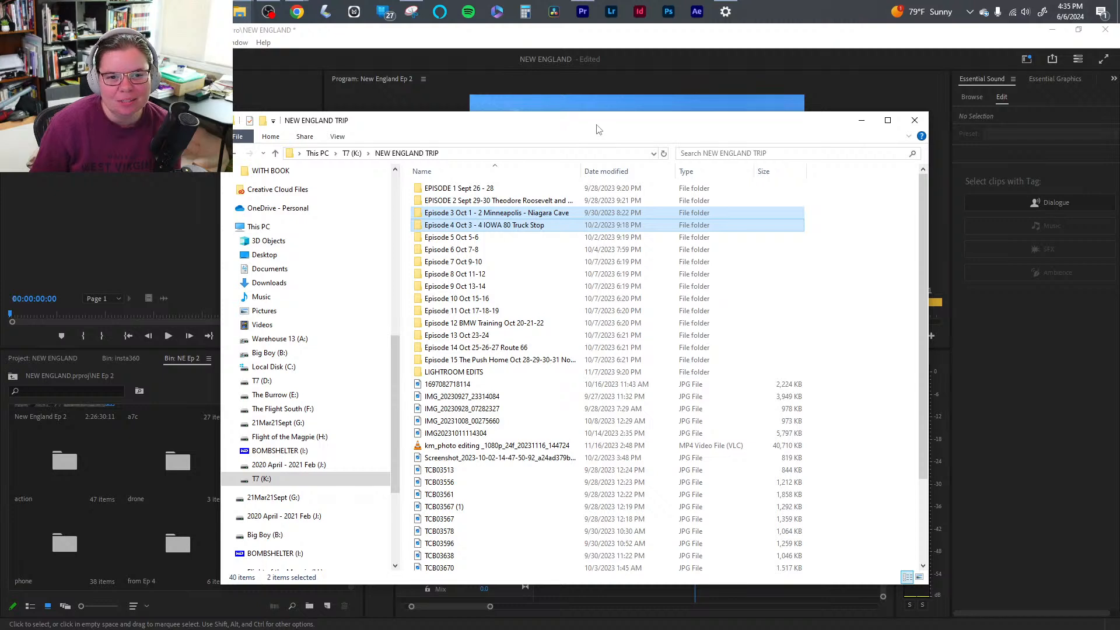
pyautogui.click(860, 121)
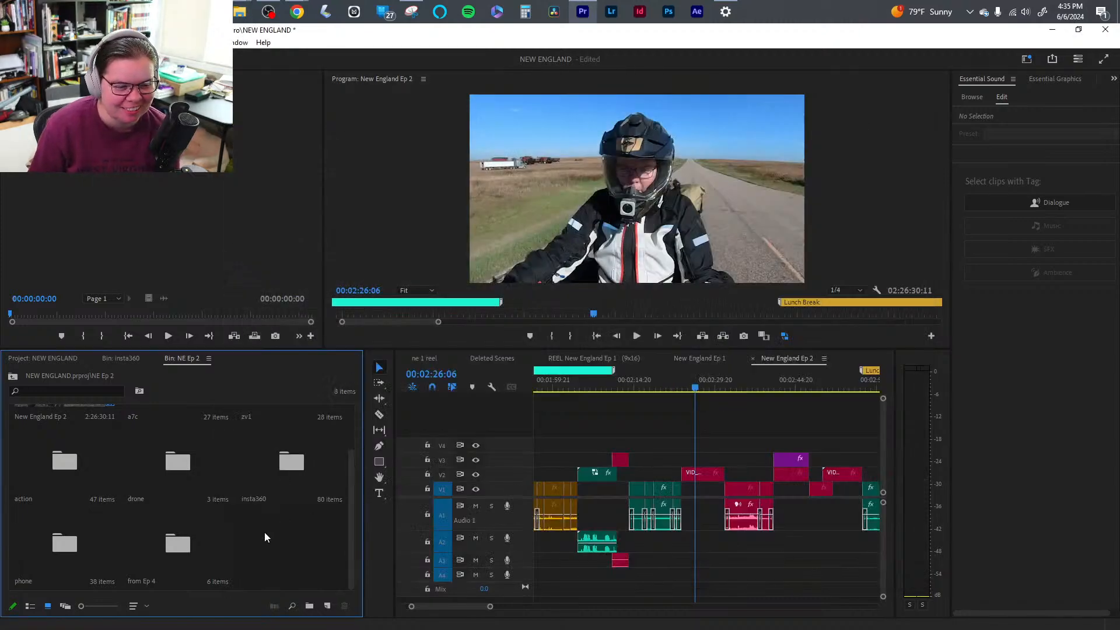
# - Look over the NE Ep 2 folders, check the a7c bin's clips, and return to select the zv1 folder
pyautogui.scroll(2, 260, 533)
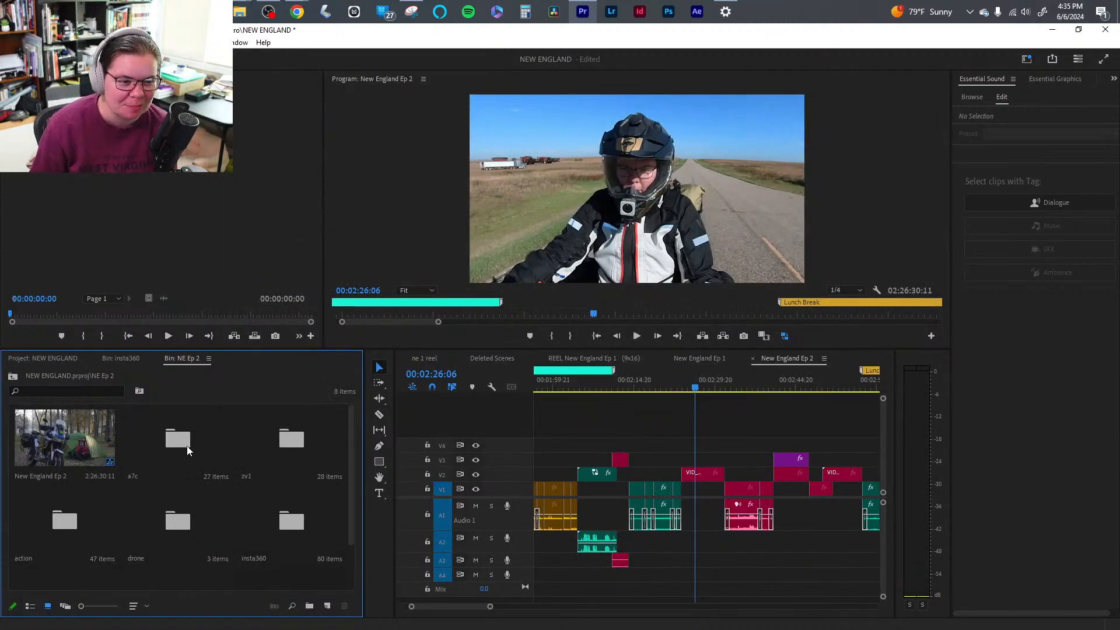
pyautogui.scroll(-2, 263, 507)
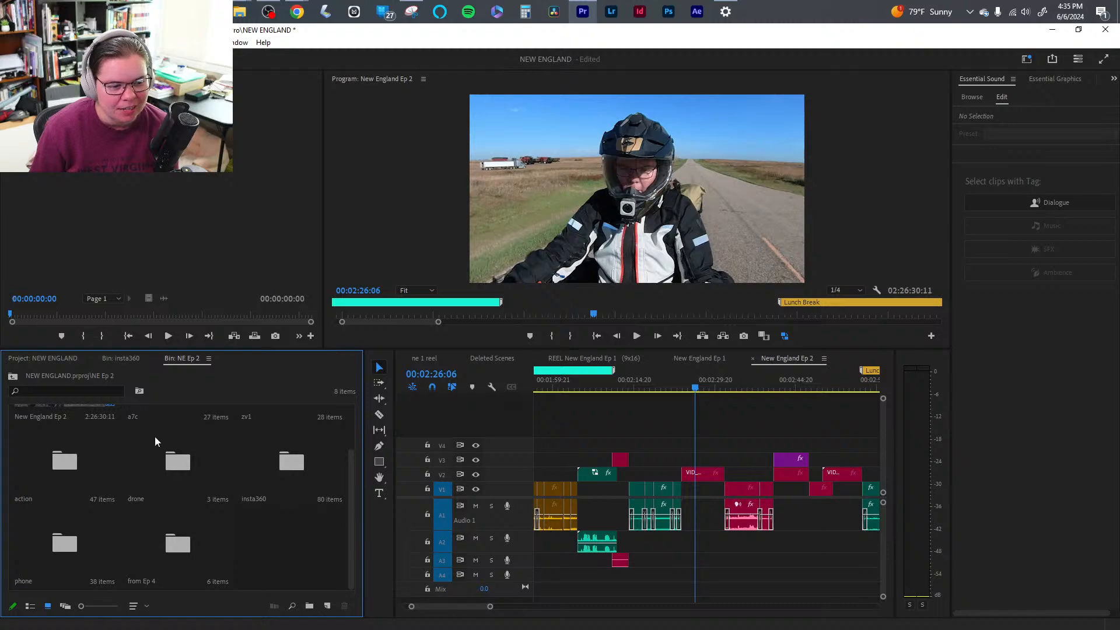
pyautogui.scroll(2, 178, 525)
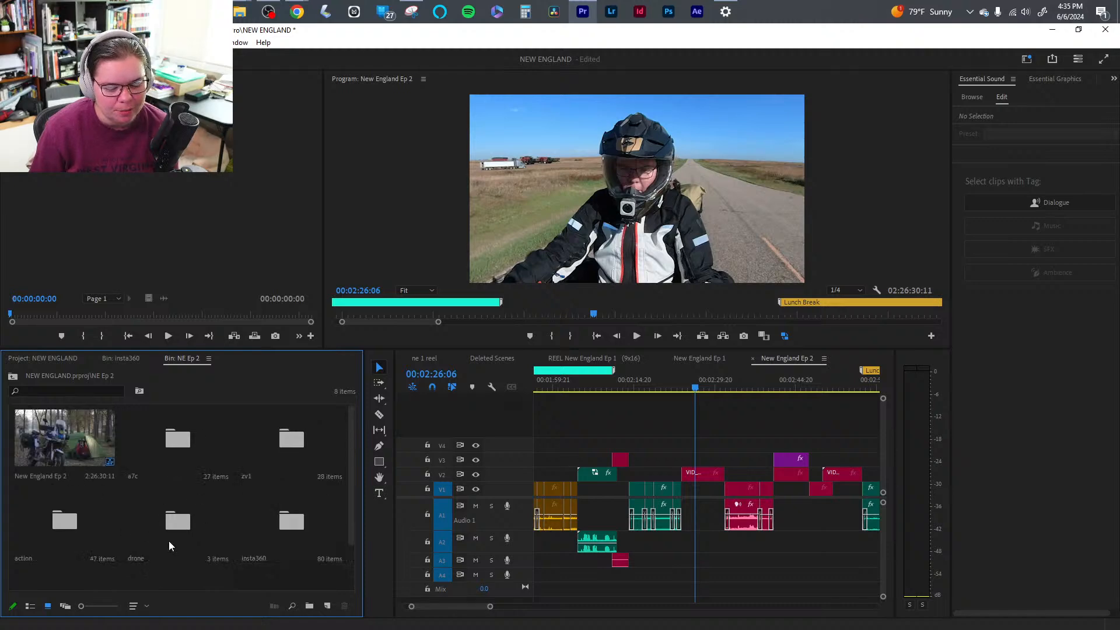
pyautogui.doubleClick(190, 429)
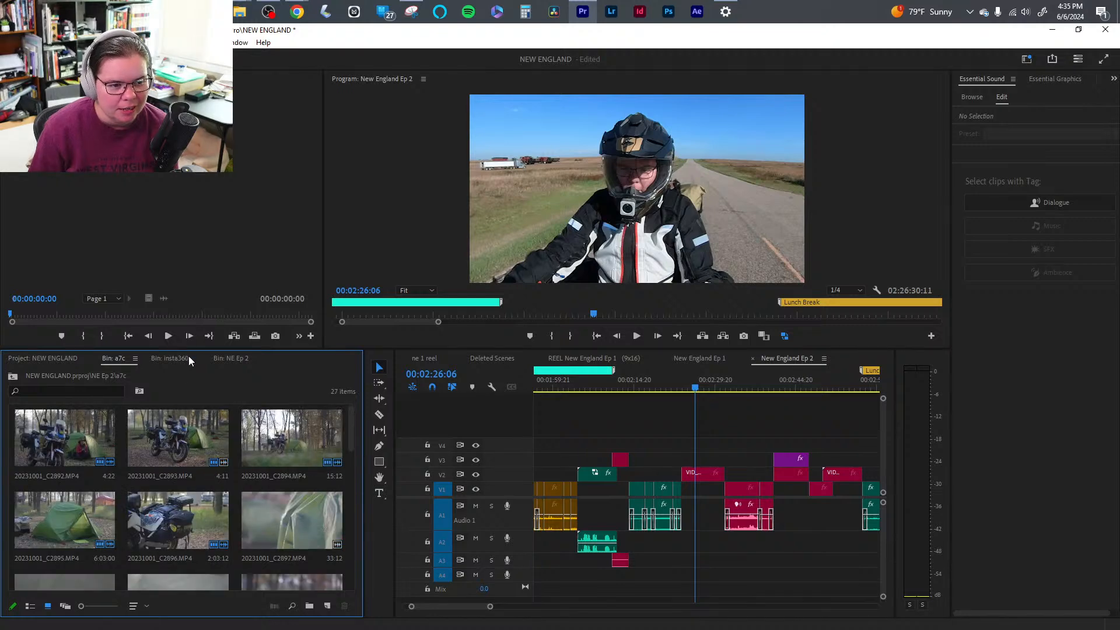
pyautogui.click(230, 358)
pyautogui.click(290, 444)
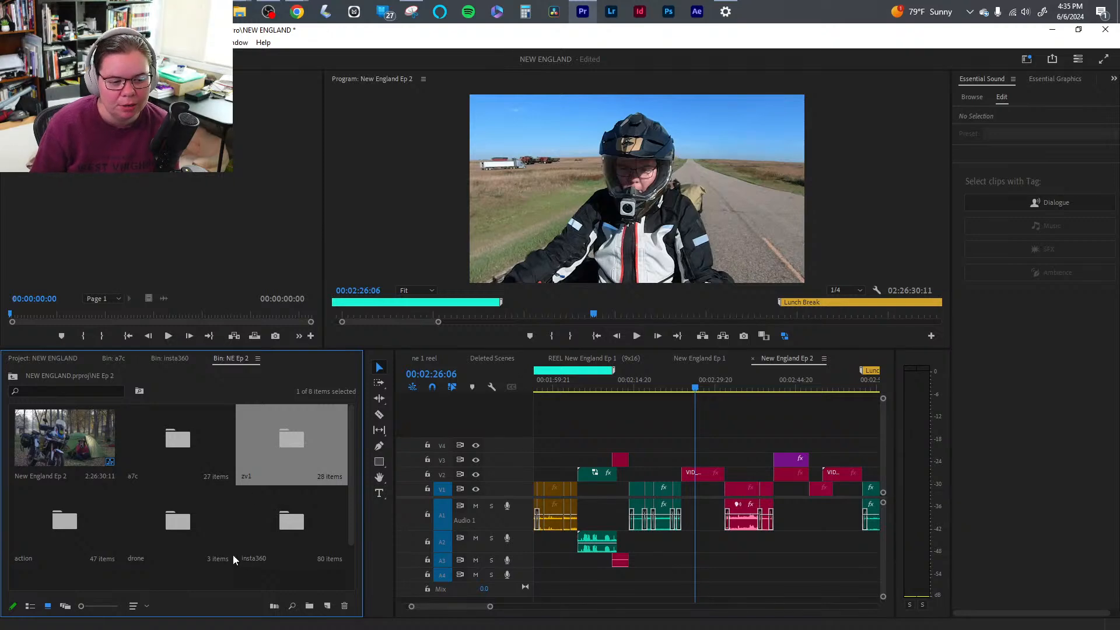
# - Open the action, drone and insta360 bins to check their clip thumbnails, and return to the NE Ep 2 bin
pyautogui.doubleClick(80, 530)
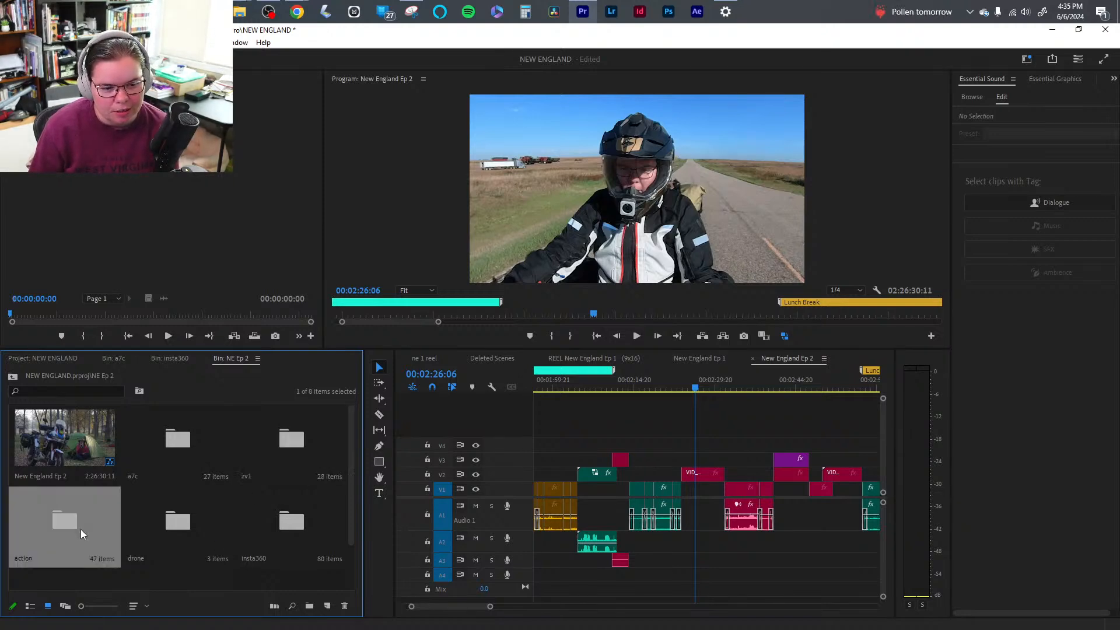
pyautogui.scroll(-1, 261, 522)
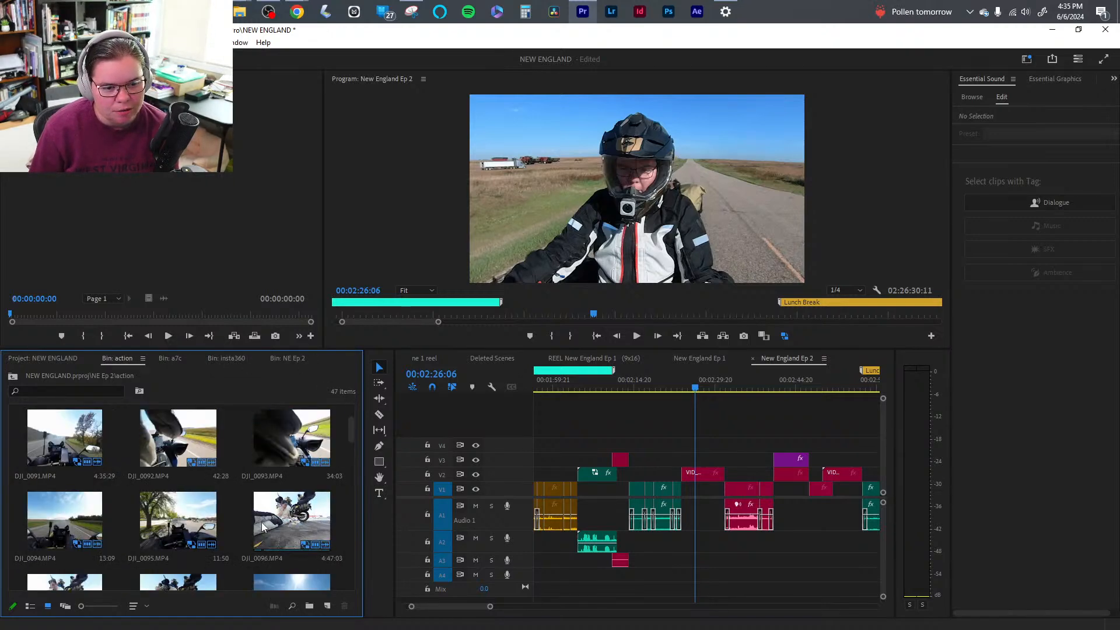
pyautogui.click(292, 358)
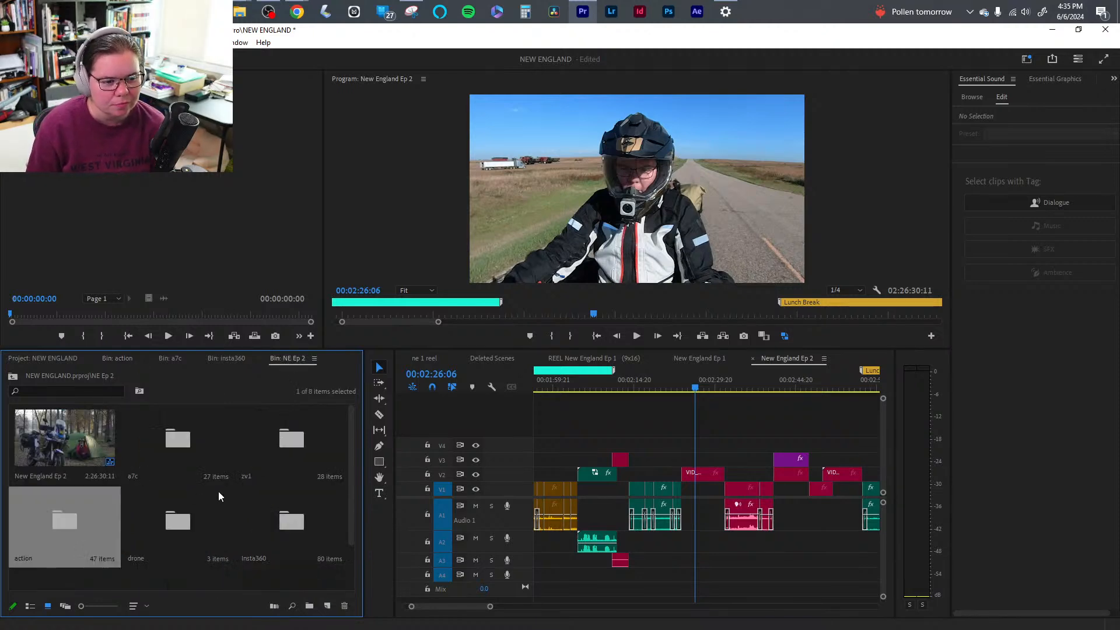
pyautogui.doubleClick(171, 534)
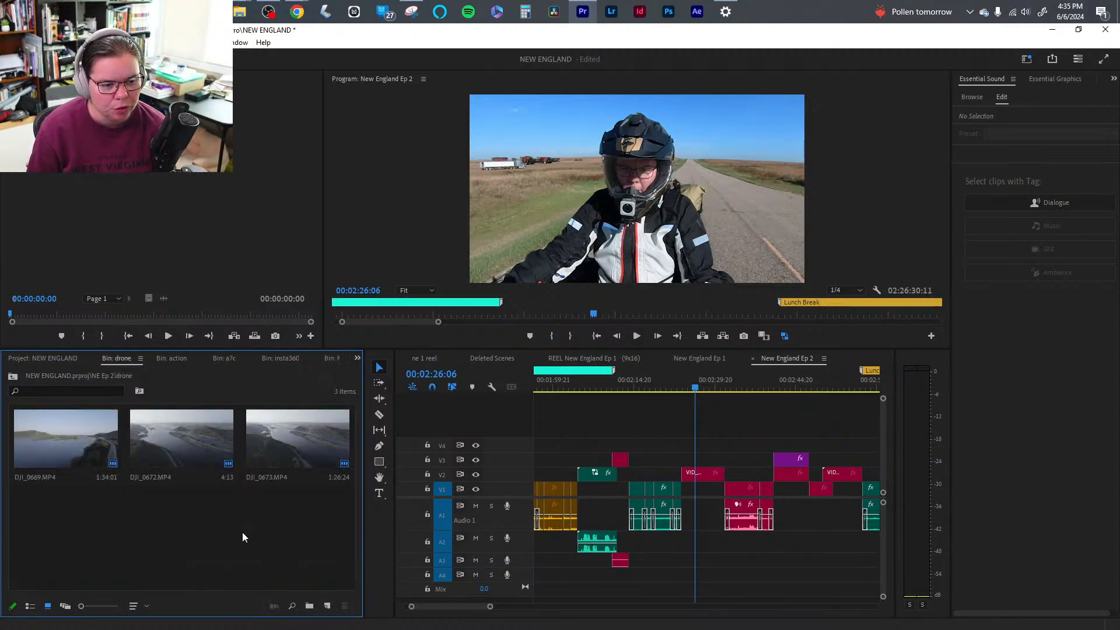
pyautogui.click(282, 359)
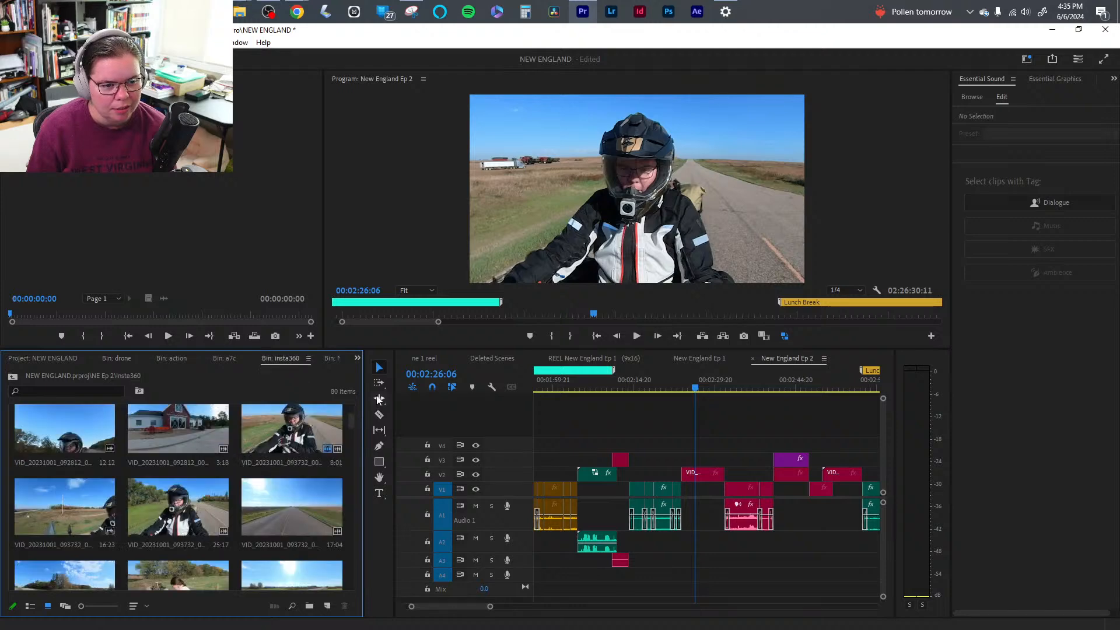
pyautogui.click(357, 358)
pyautogui.click(401, 435)
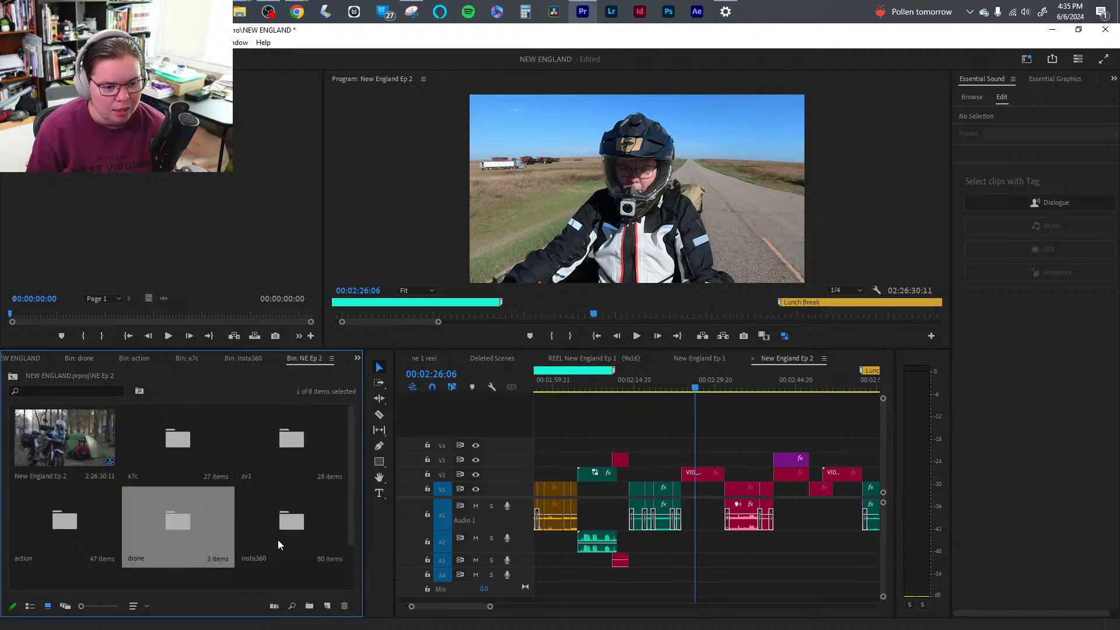
# - Open the phone bin inside NE Ep 2 and look through its clips down to the end
pyautogui.scroll(-2, 302, 532)
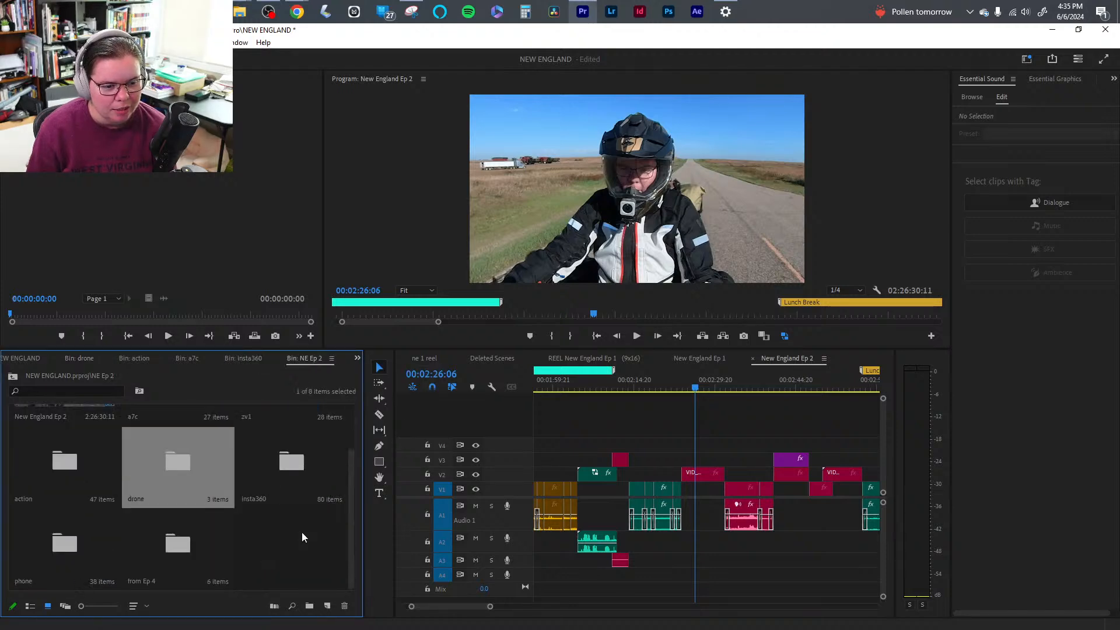
pyautogui.doubleClick(44, 554)
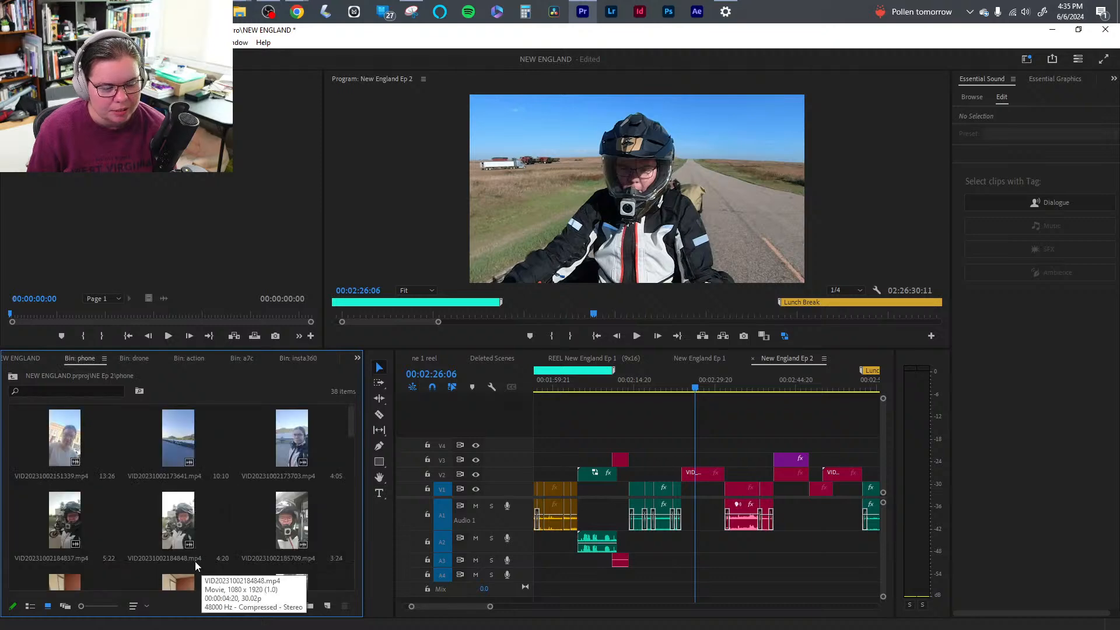
pyautogui.moveTo(348, 432); pyautogui.dragTo(369, 441)
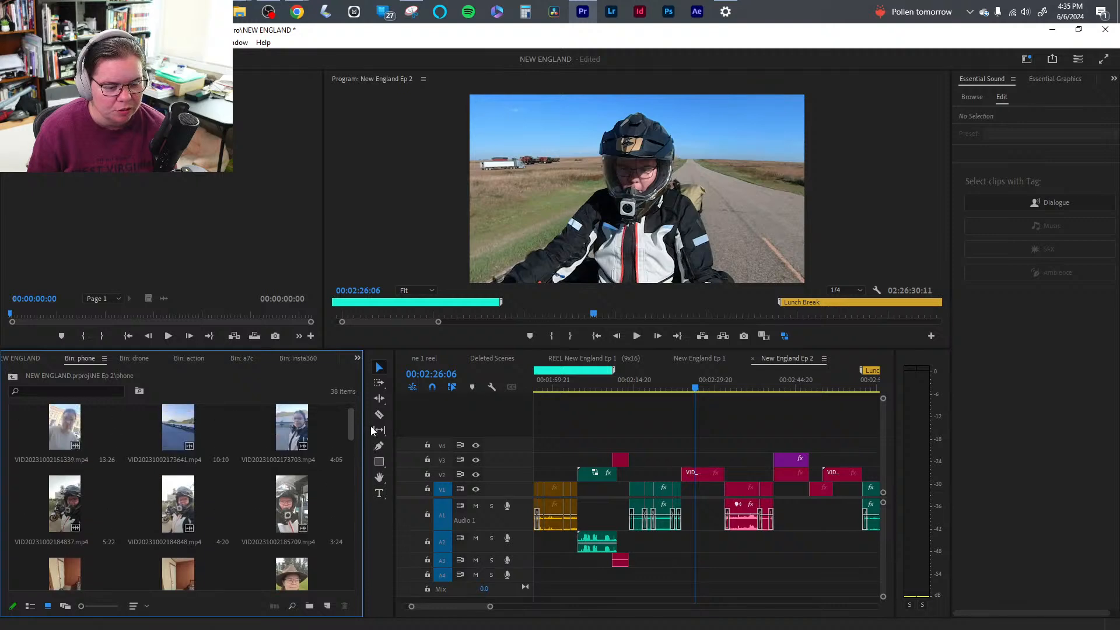
pyautogui.click(185, 512)
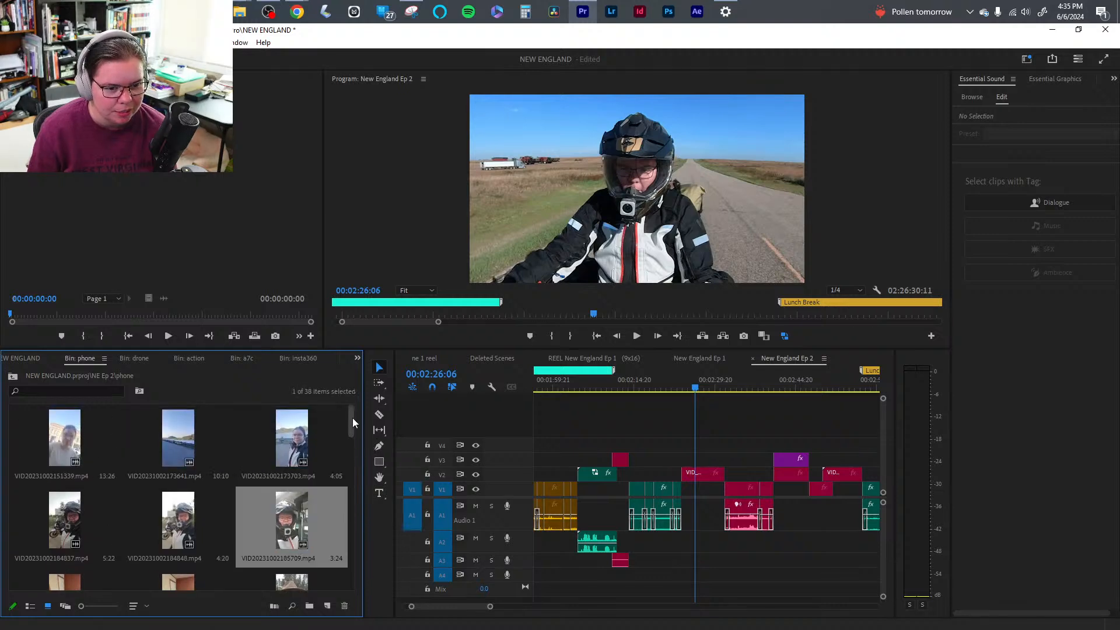
pyautogui.moveTo(352, 418); pyautogui.dragTo(350, 580)
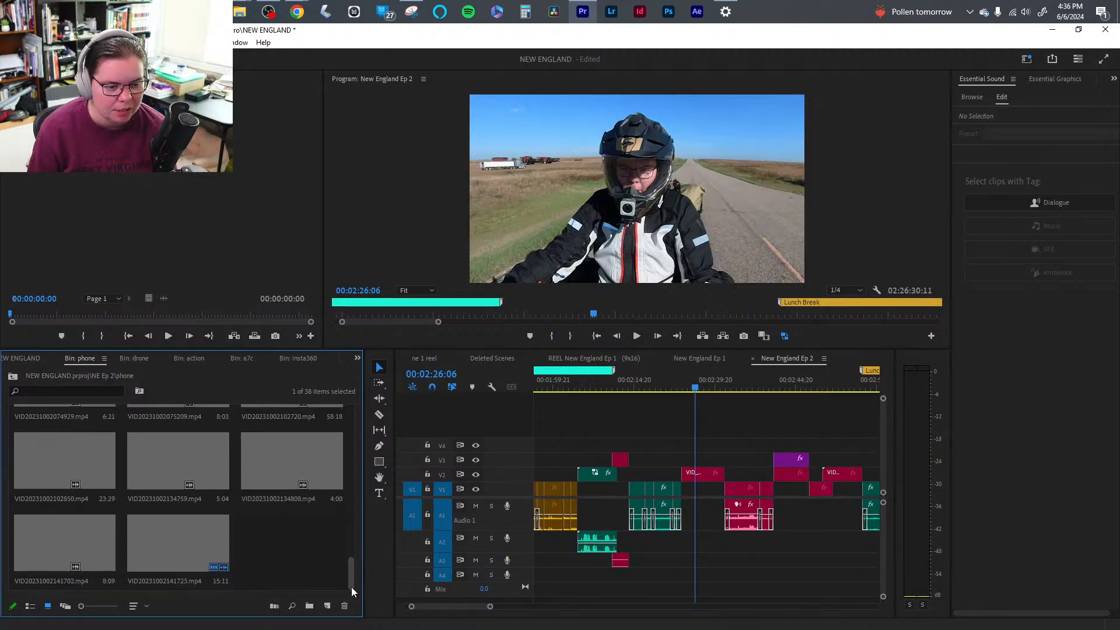
# - Preview the phone clip VID20231002141723.mp4, scrubbing to about 00:00:10:28, and clear the bin selection
pyautogui.doubleClick(156, 529)
pyautogui.moveTo(35, 312); pyautogui.dragTo(223, 314)
pyautogui.click(291, 551)
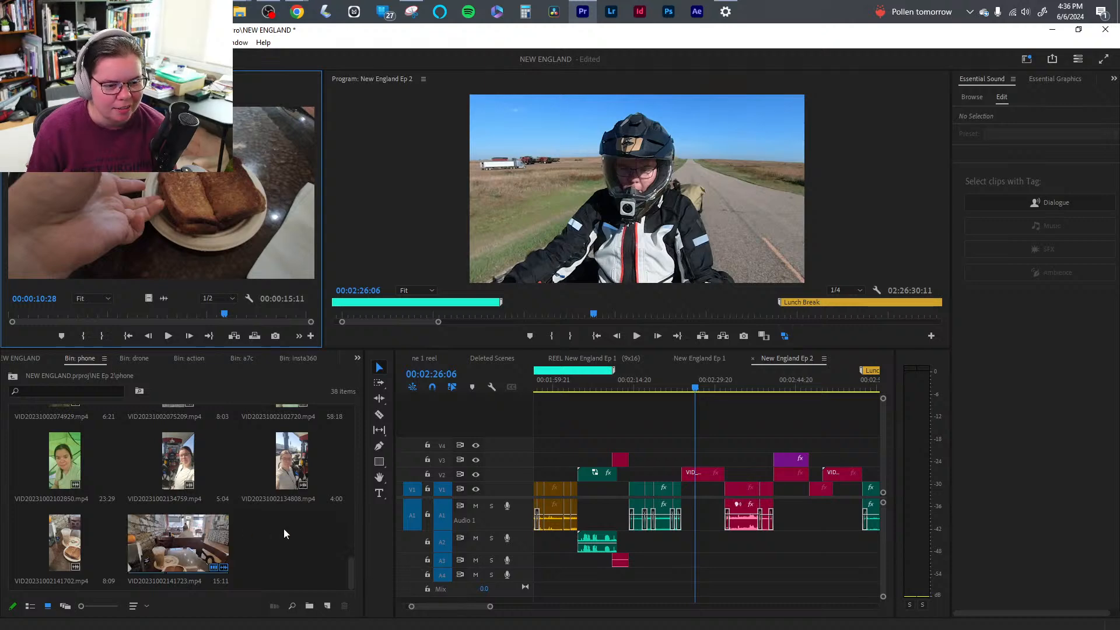
# - Find the cabin clip VID20231001180630.mp4 in the phone bin and play it through in the Source Monitor
pyautogui.scroll(5, 280, 531)
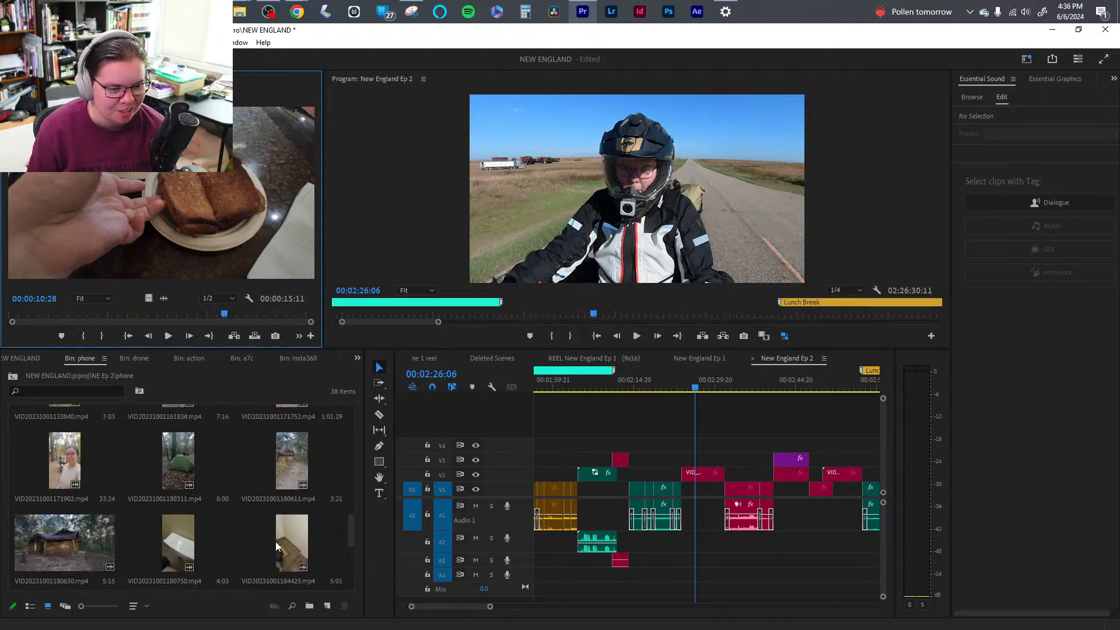
pyautogui.doubleClick(67, 540)
pyautogui.press('l')
pyautogui.press('l')
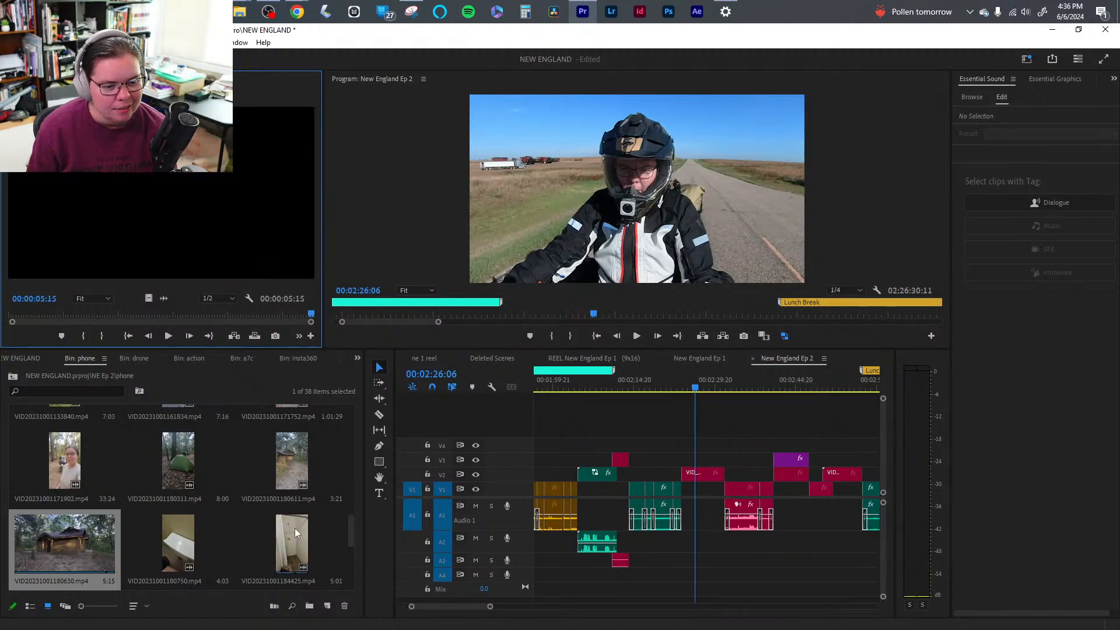
# - Preview the indoor phone clips VID20231001180750.mp4 and VID20231001184425.mp4 in the Source Monitor
pyautogui.scroll(-2, 180, 532)
pyautogui.scroll(2, 177, 515)
pyautogui.scroll(-1, 178, 541)
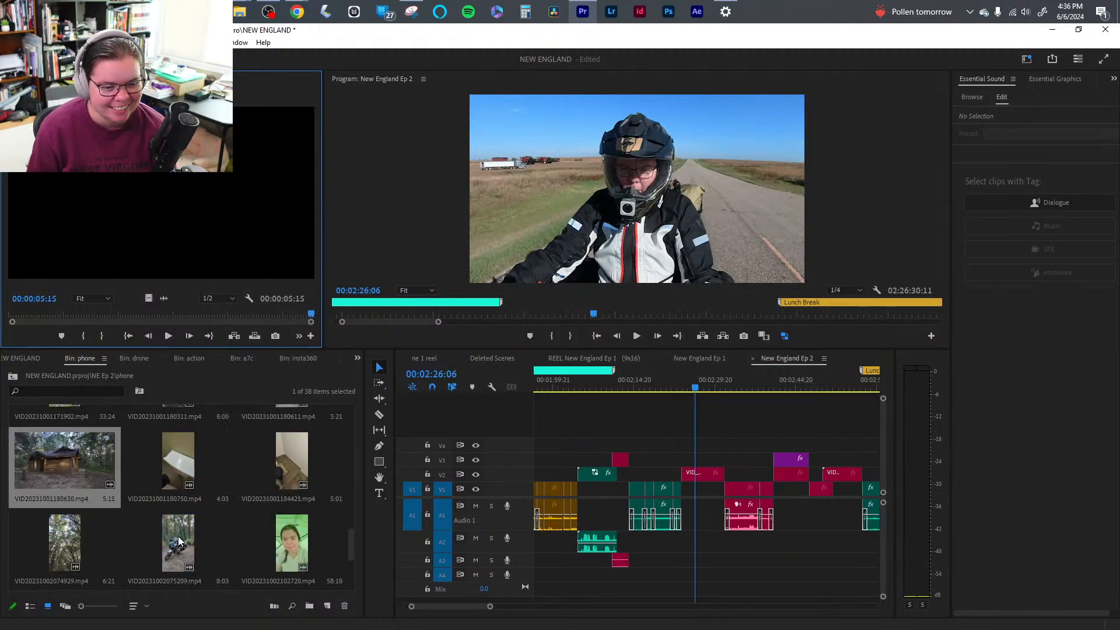
pyautogui.doubleClick(178, 457)
pyautogui.doubleClick(292, 456)
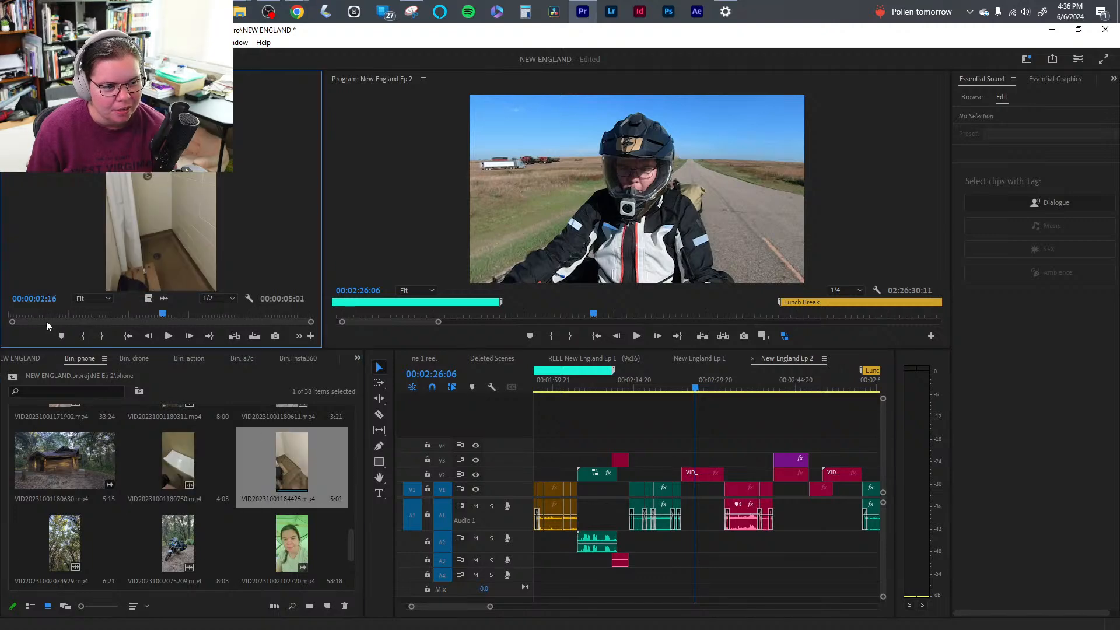
pyautogui.press('l')
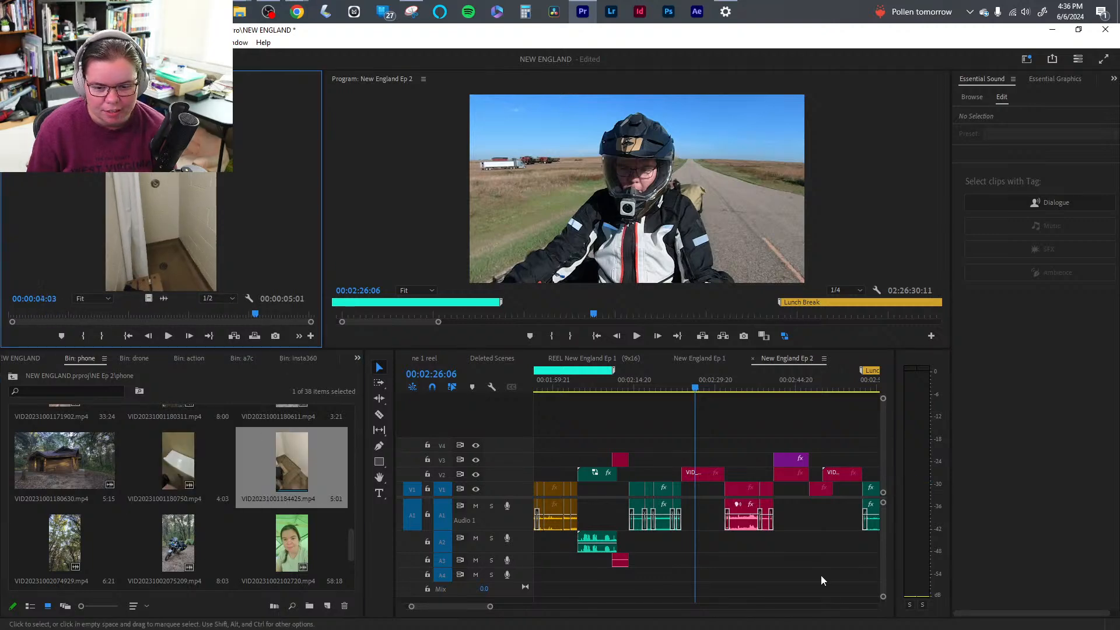
# - Return to the New England Ep 2 timeline and scrub from the helmet riding shots to the end of Lunch Break, about 00:03:32:16
pyautogui.click(820, 580)
pyautogui.click(707, 384)
pyautogui.click(775, 391)
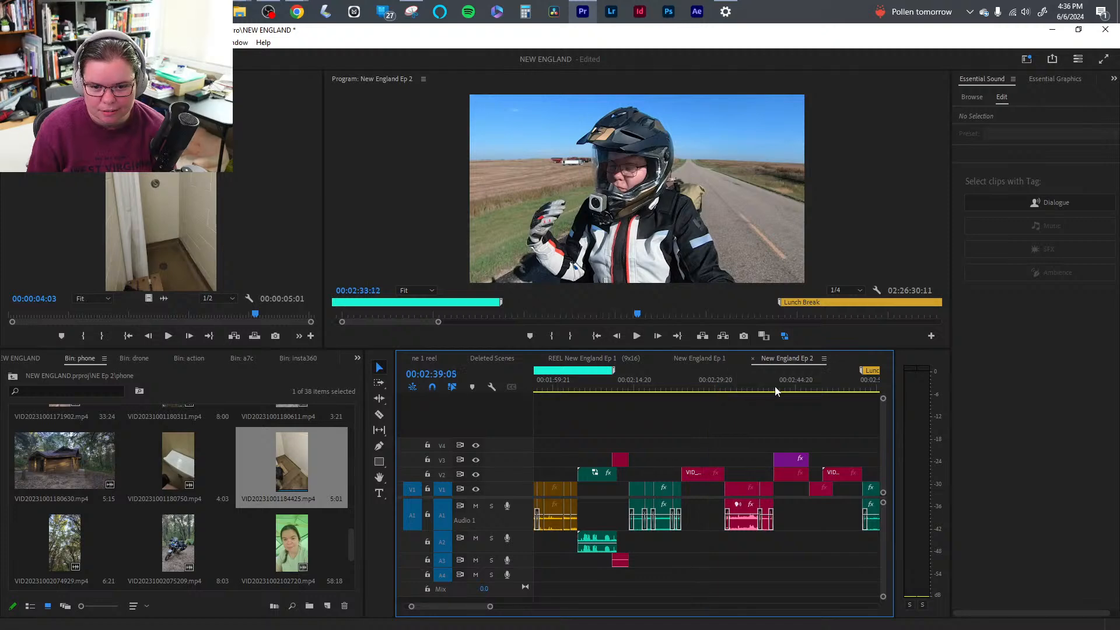
pyautogui.moveTo(775, 391); pyautogui.dragTo(805, 392)
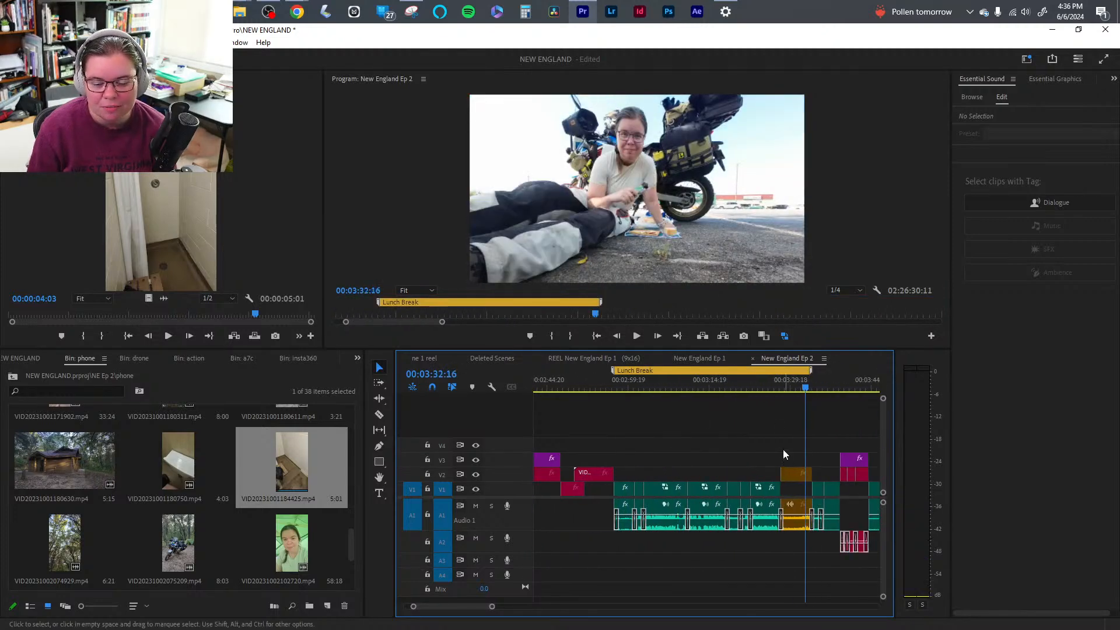
# - Show a longer stretch of the timeline and check the riding shot at 00:03:57:07, after the Lunch Break section
pyautogui.moveTo(489, 607); pyautogui.dragTo(535, 609)
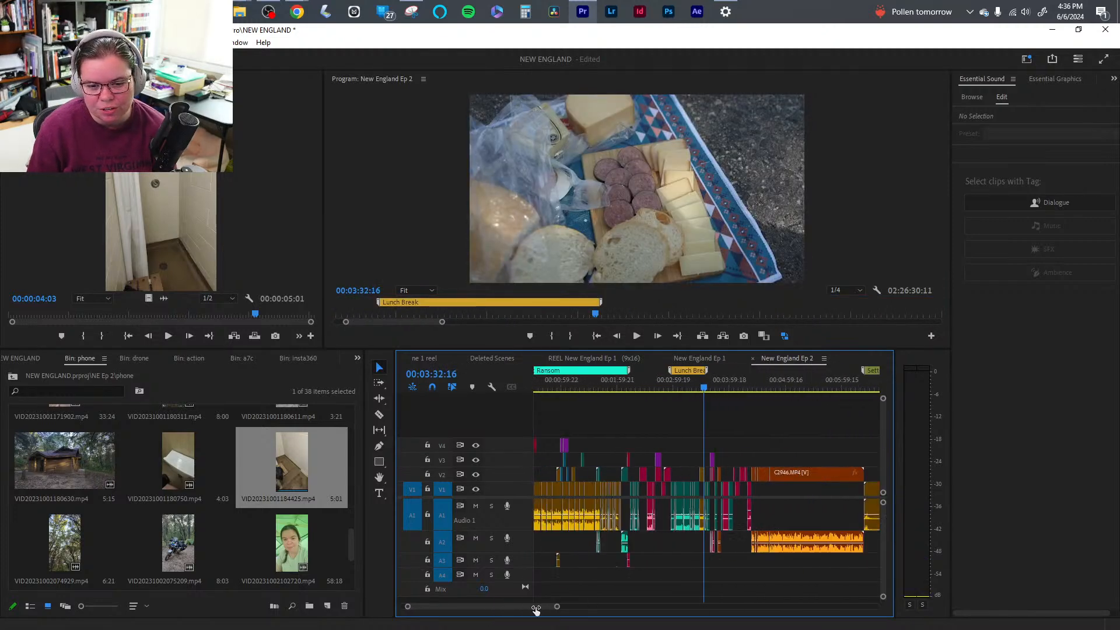
pyautogui.click(726, 387)
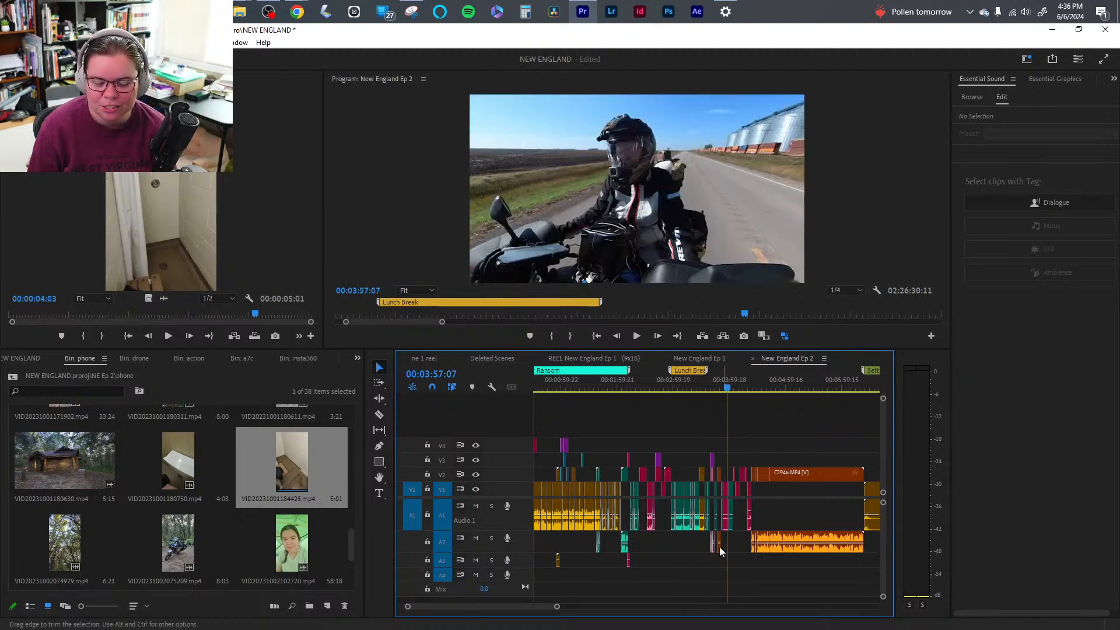
pyautogui.moveTo(565, 609); pyautogui.dragTo(574, 607)
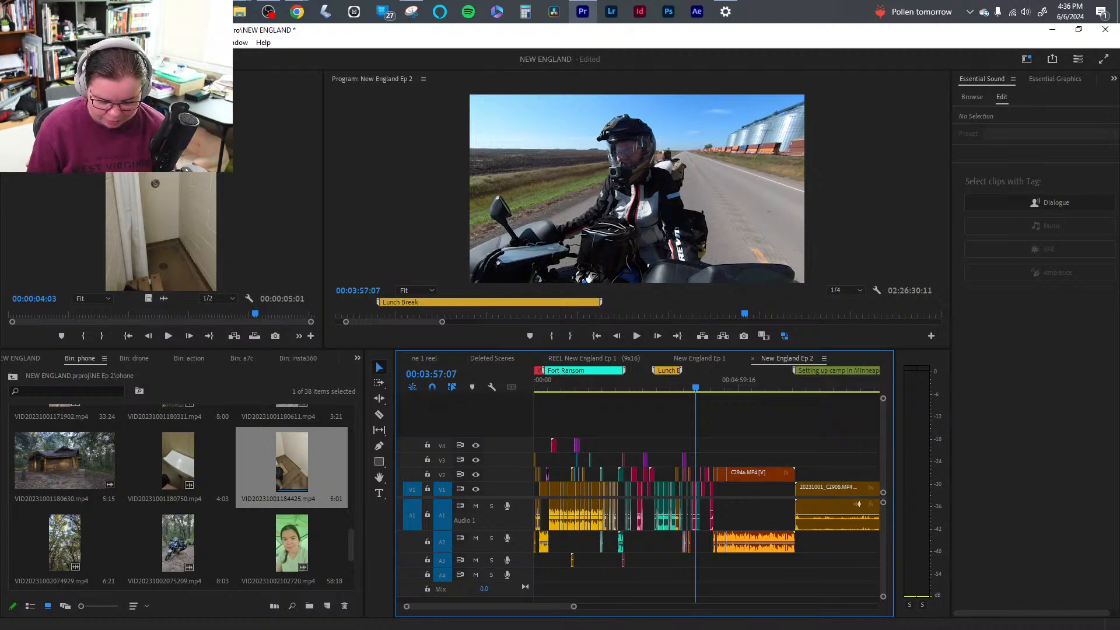
# - Scrub the section after Lunch Break, from the riding shot at 00:03:54:22 through the forest road clips to 00:04:22:08
pyautogui.hotkey('alt', 'Tab')
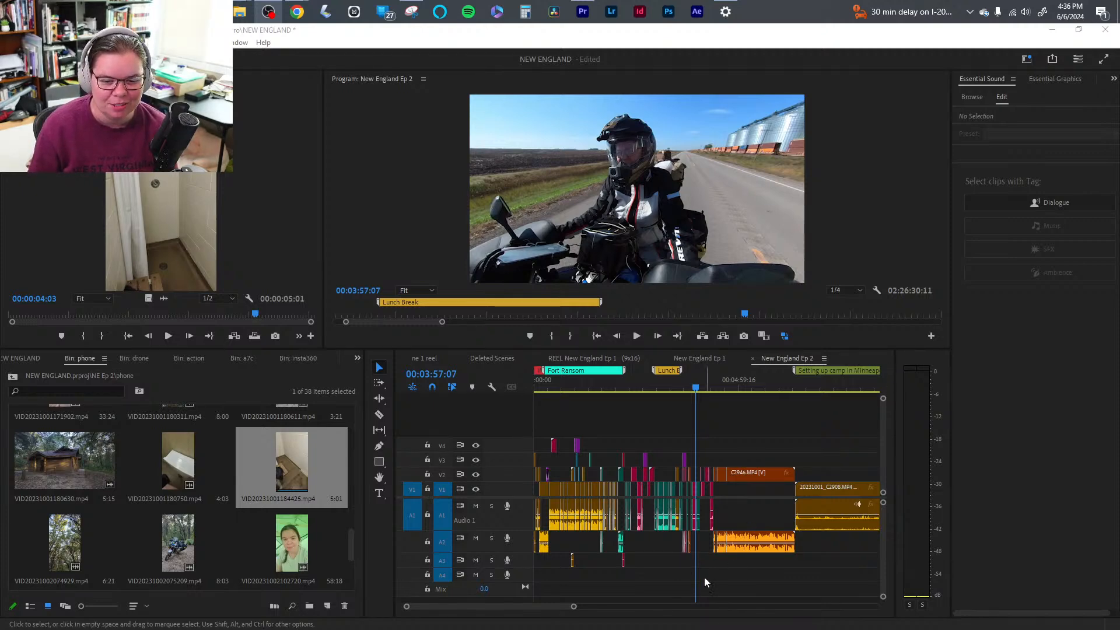
pyautogui.moveTo(573, 607); pyautogui.dragTo(527, 618)
pyautogui.click(687, 390)
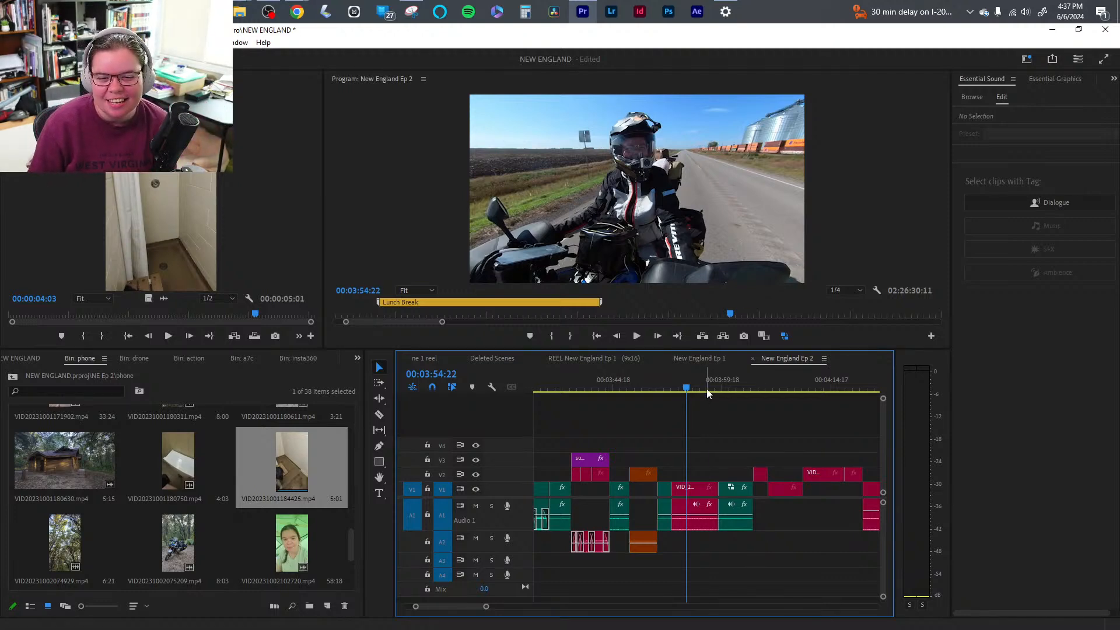
pyautogui.moveTo(707, 389); pyautogui.dragTo(807, 389)
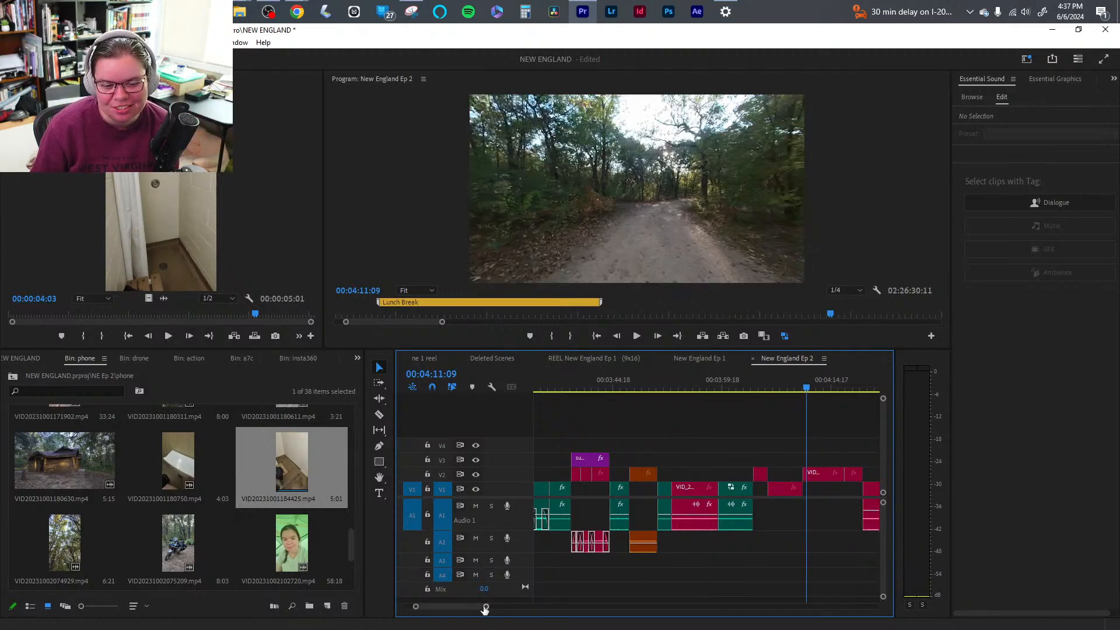
pyautogui.moveTo(485, 606); pyautogui.dragTo(481, 612)
pyautogui.click(742, 387)
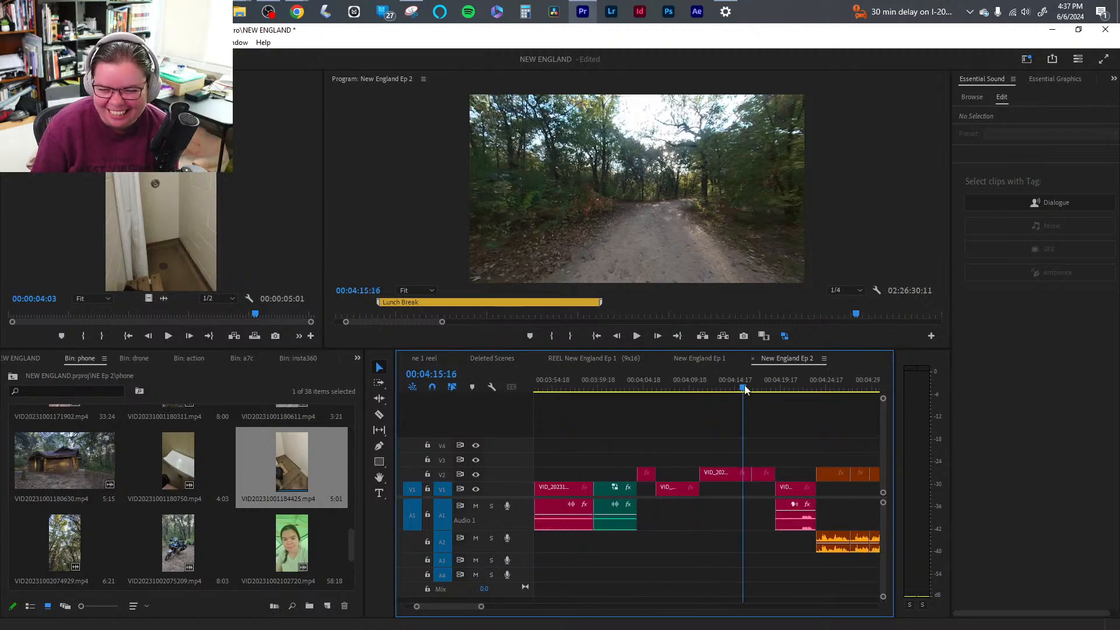
pyautogui.click(782, 389)
pyautogui.click(804, 389)
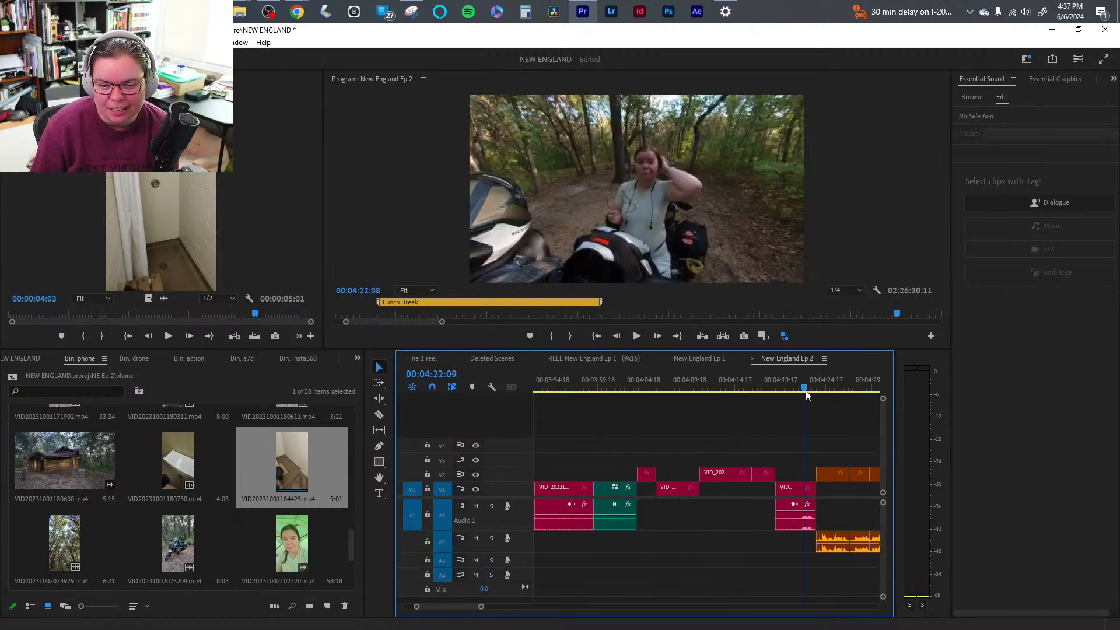
pyautogui.click(676, 389)
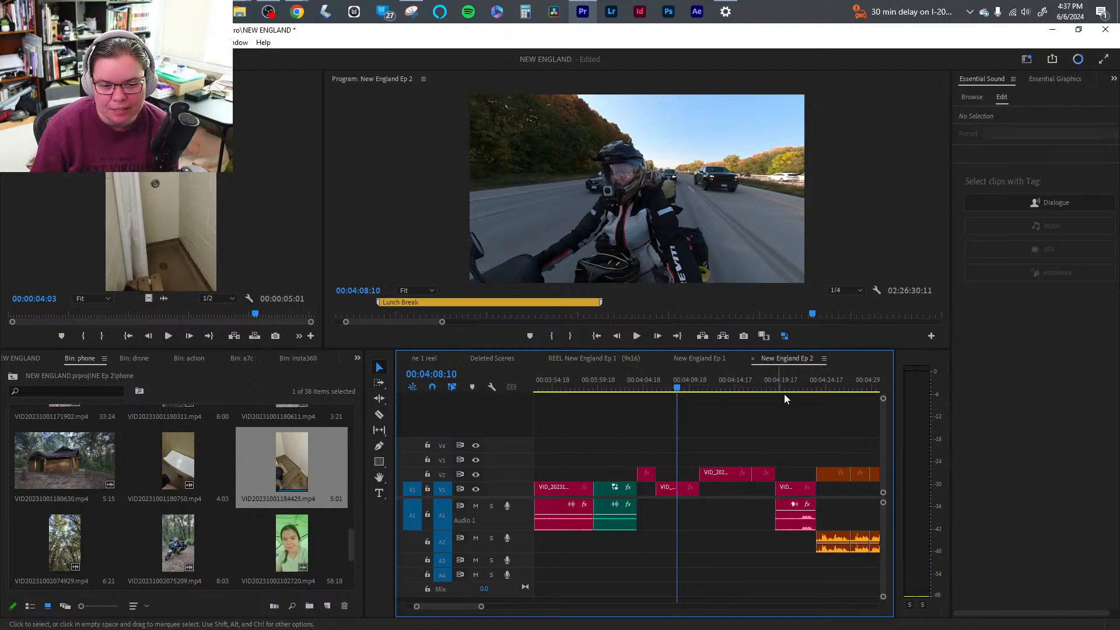
# - Show a longer stretch of the timeline and compare the shots at 00:04:56:04, 00:02:27:11, 00:04:12:14 and 00:04:21:13
pyautogui.click(819, 388)
pyautogui.moveTo(480, 606); pyautogui.dragTo(598, 606)
pyautogui.click(668, 389)
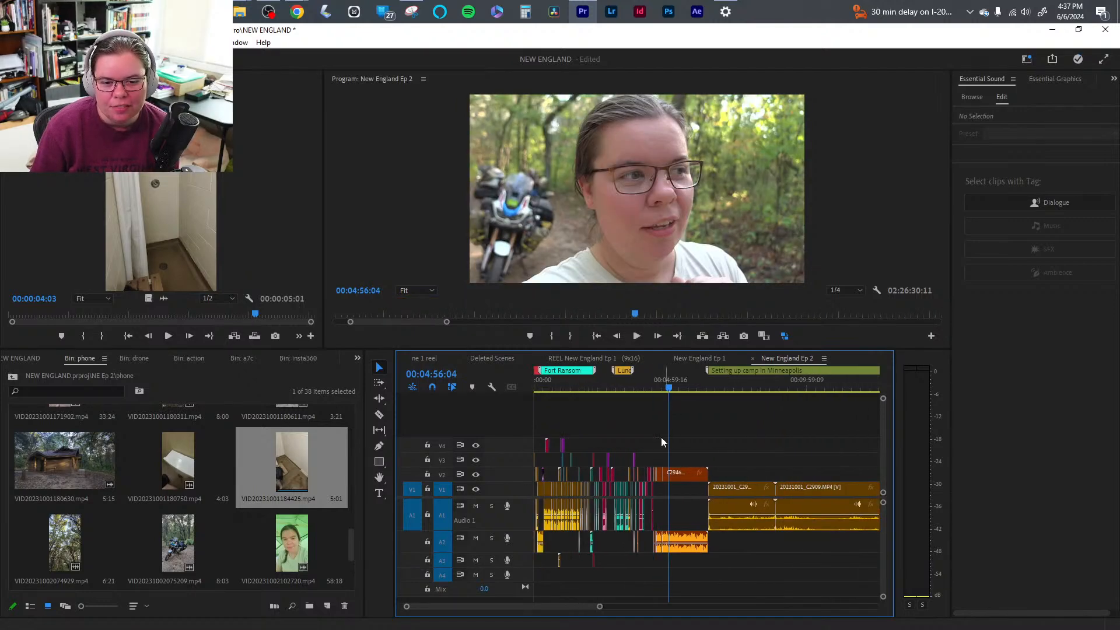
pyautogui.click(601, 389)
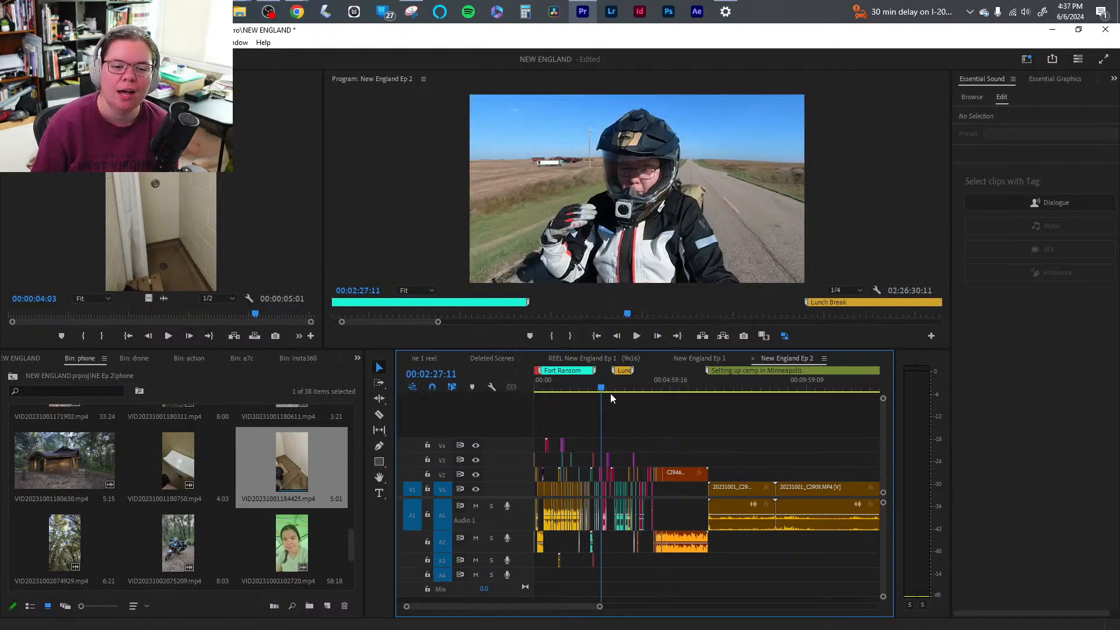
pyautogui.click(649, 389)
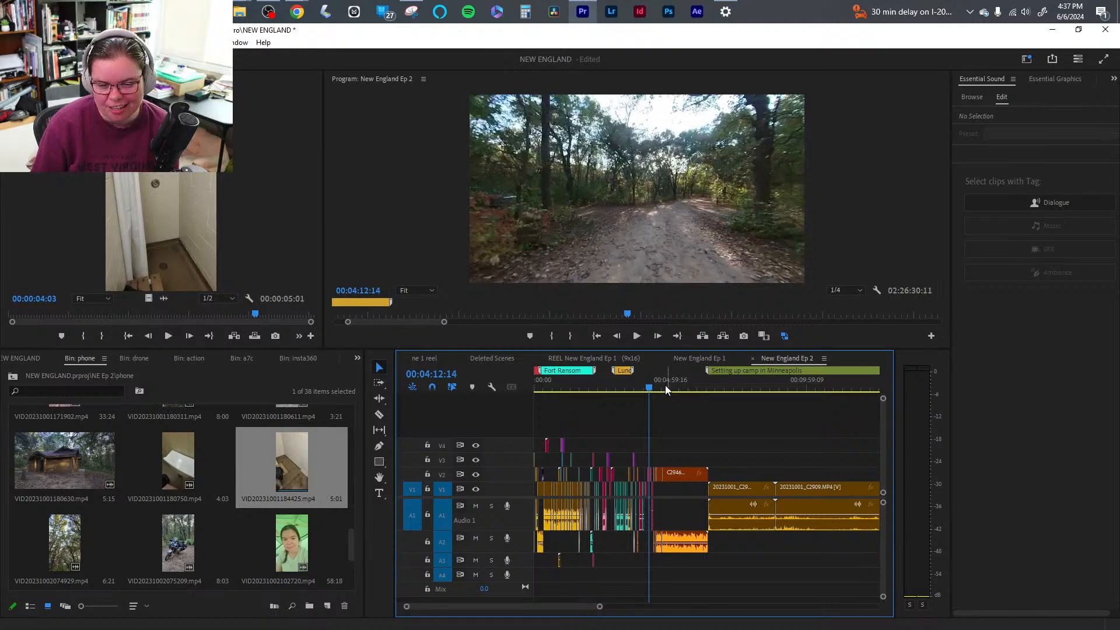
pyautogui.click(652, 388)
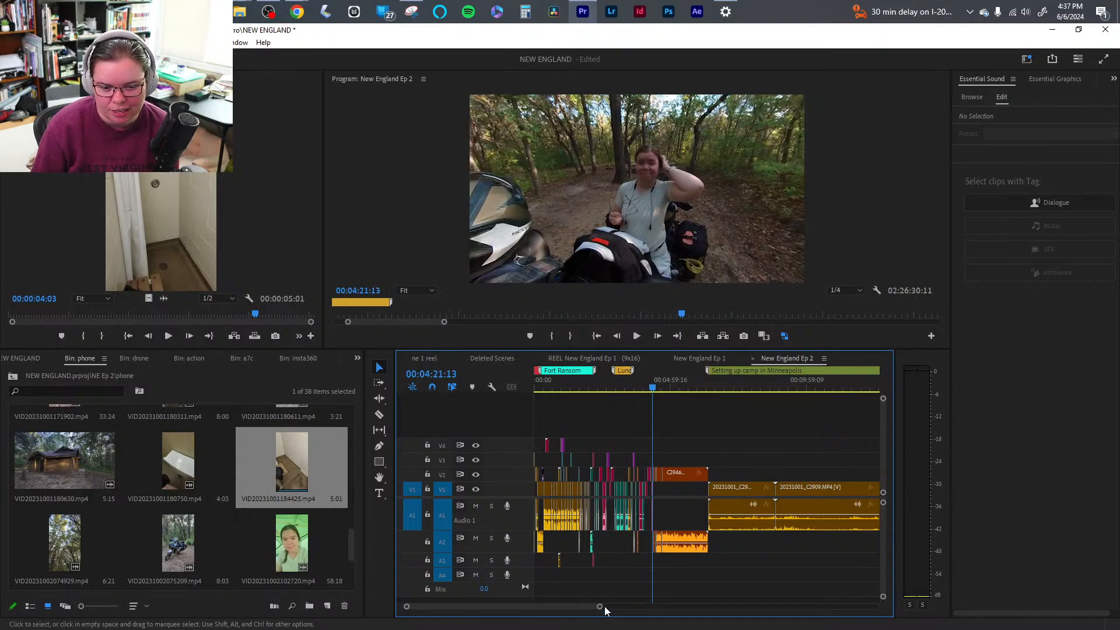
# - Look closely at the cut from the forest motorcycle clip into C2946.MP4 and play across it from 00:04:22:23
pyautogui.moveTo(600, 606); pyautogui.dragTo(524, 606)
pyautogui.moveTo(445, 606); pyautogui.dragTo(467, 606)
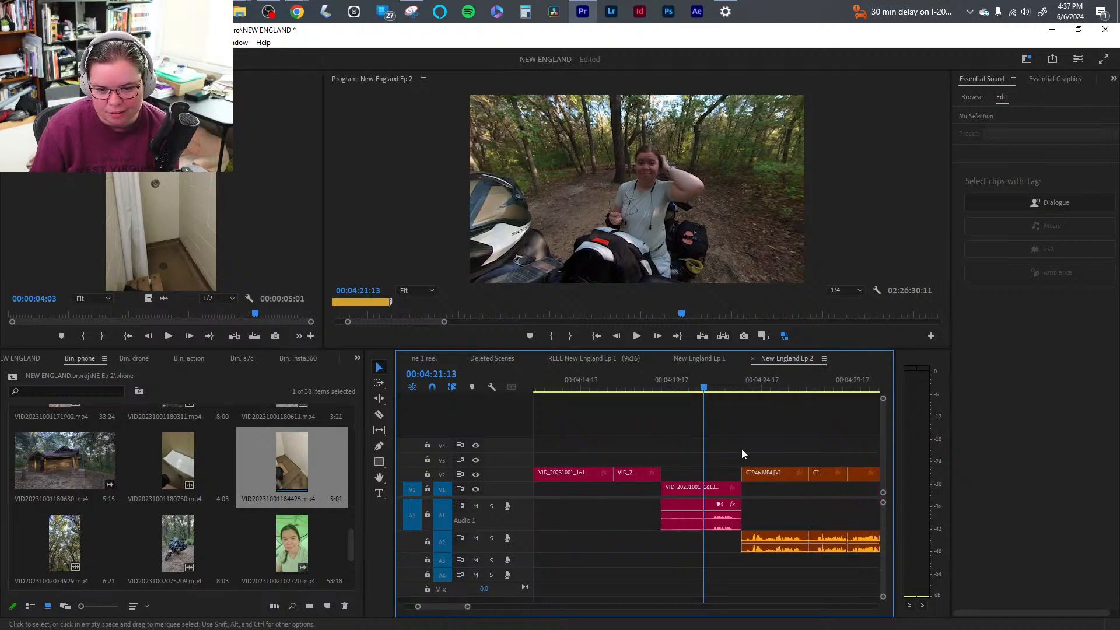
pyautogui.click(723, 389)
pyautogui.moveTo(724, 393); pyautogui.dragTo(732, 394)
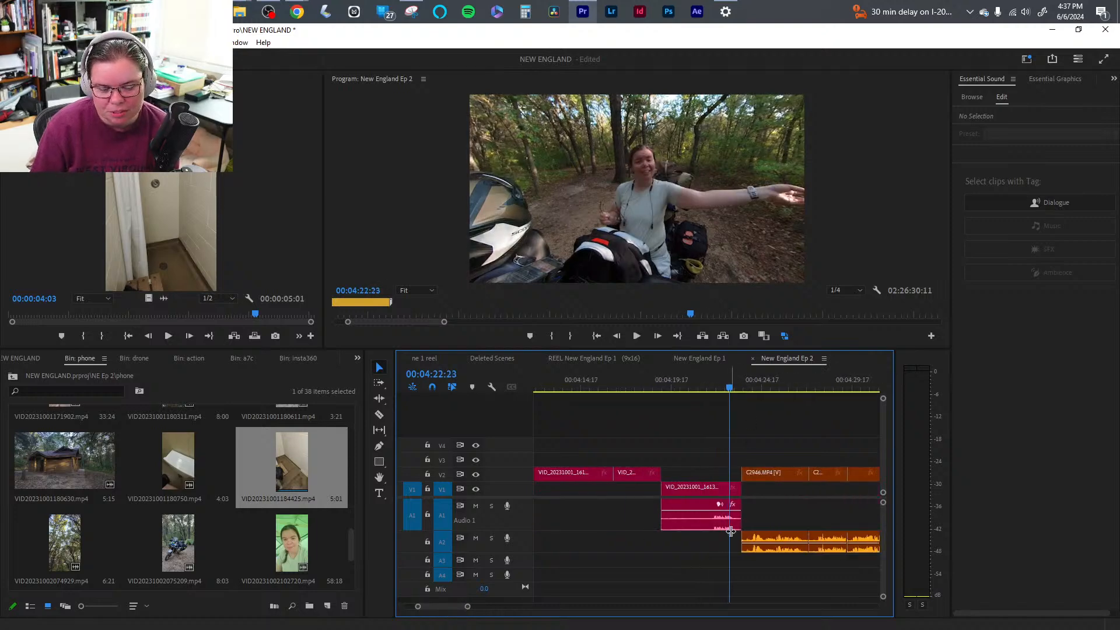
pyautogui.press('space')
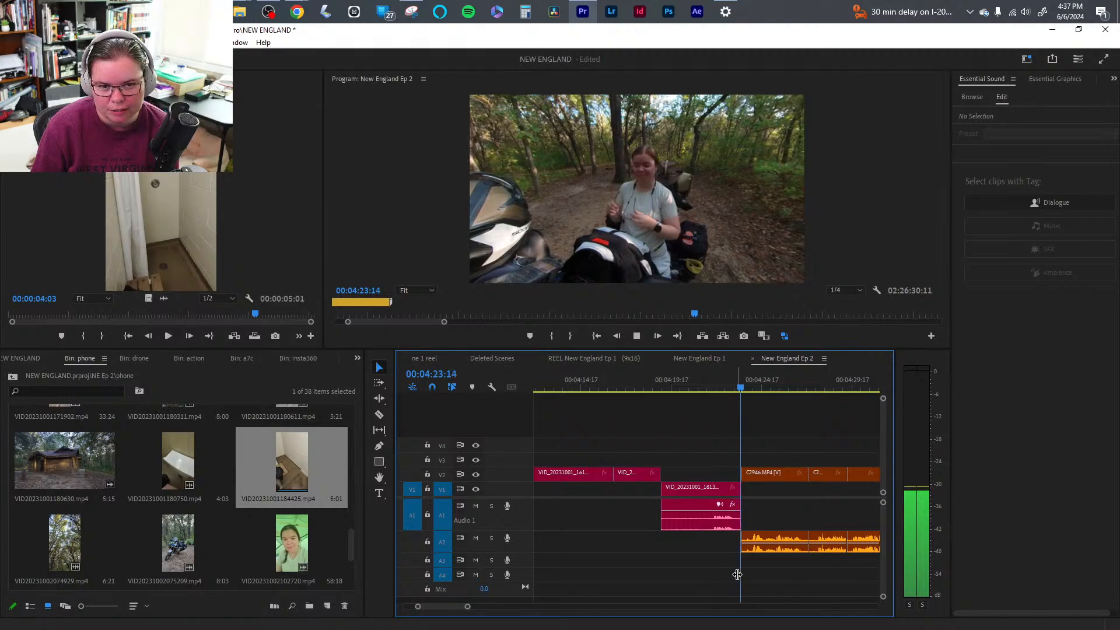
# - Spot-check the first C2946.MP4 talking clips up to 00:04:32:03 and return the playhead to 00:04:27:17
pyautogui.moveTo(468, 606); pyautogui.dragTo(520, 613)
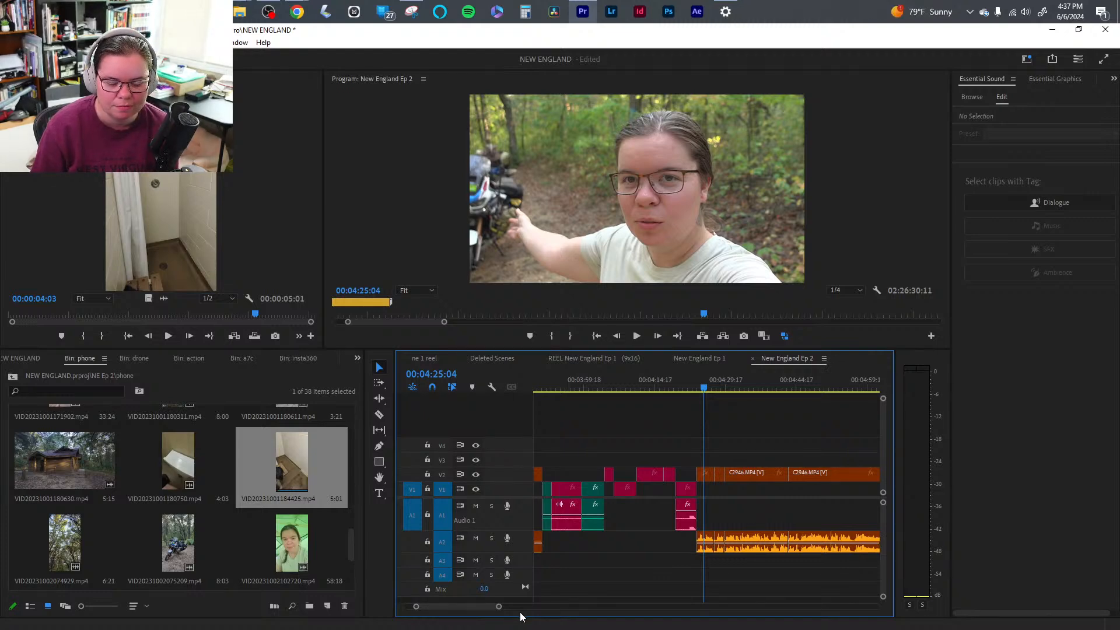
pyautogui.click(715, 389)
pyautogui.click(736, 388)
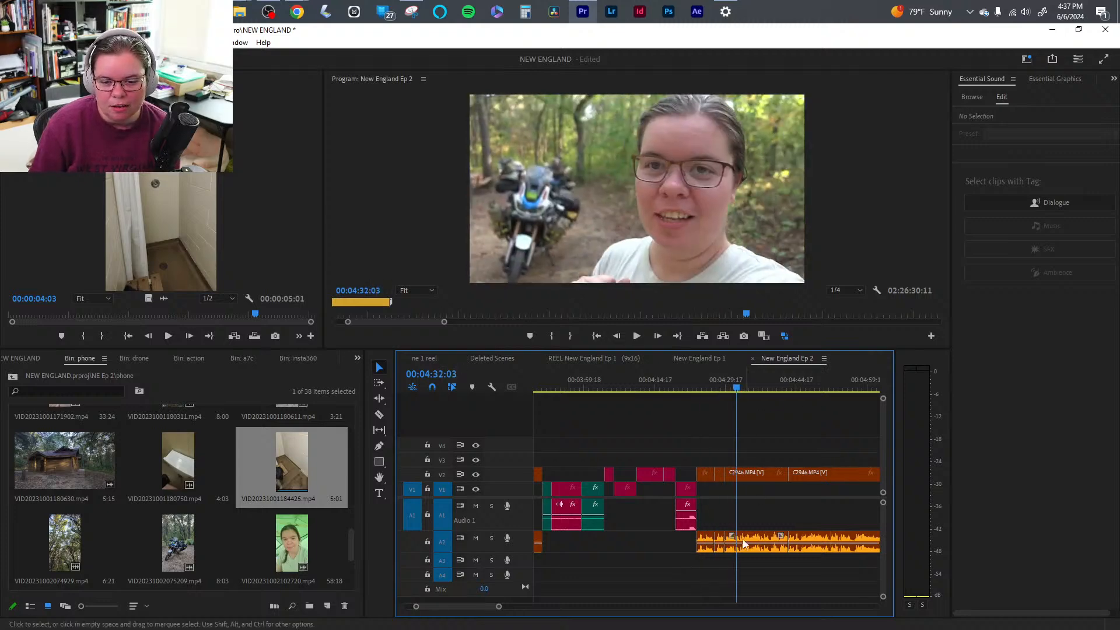
pyautogui.moveTo(500, 607); pyautogui.dragTo(548, 617)
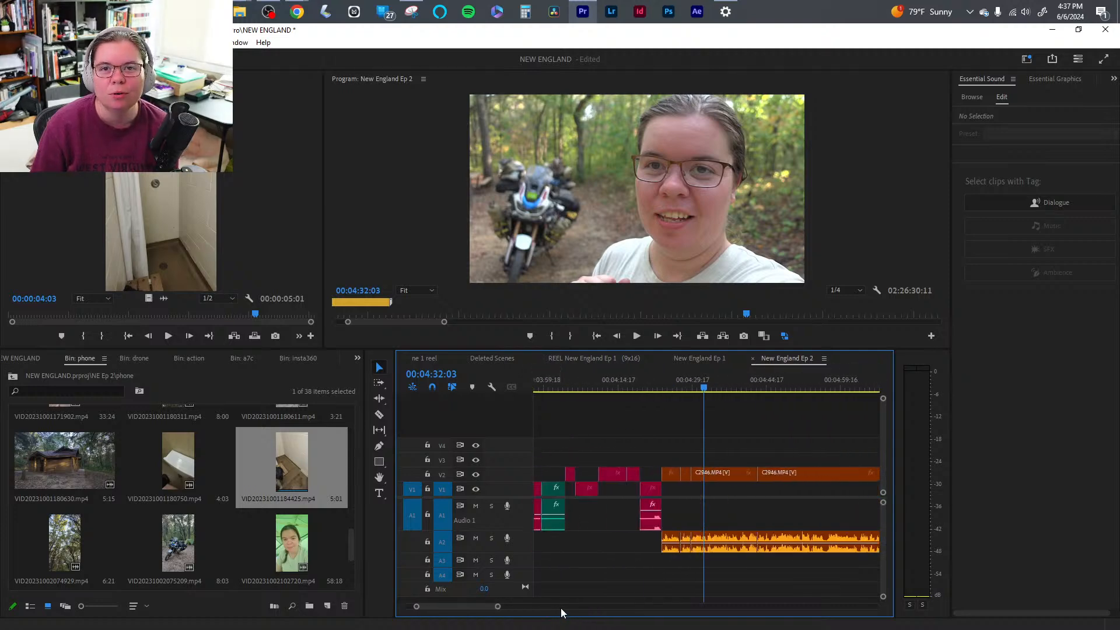
pyautogui.click(682, 387)
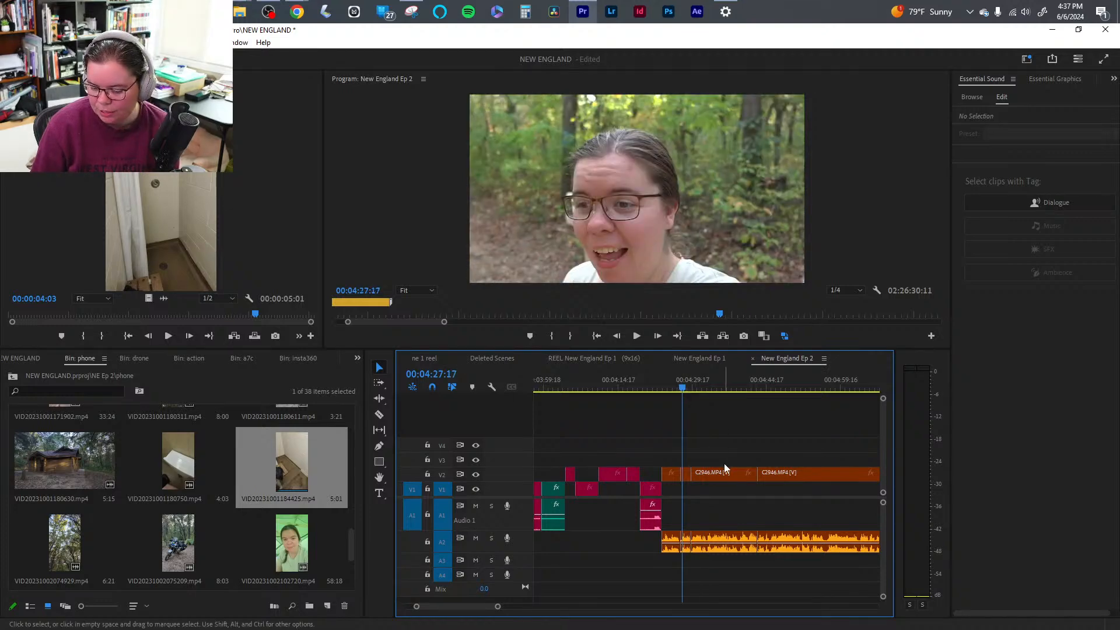
# - Play the C2946.MP4 talking clips from 00:04:27:17 to about 00:04:55 and select the clip that starts near 00:04:43
pyautogui.press('space')
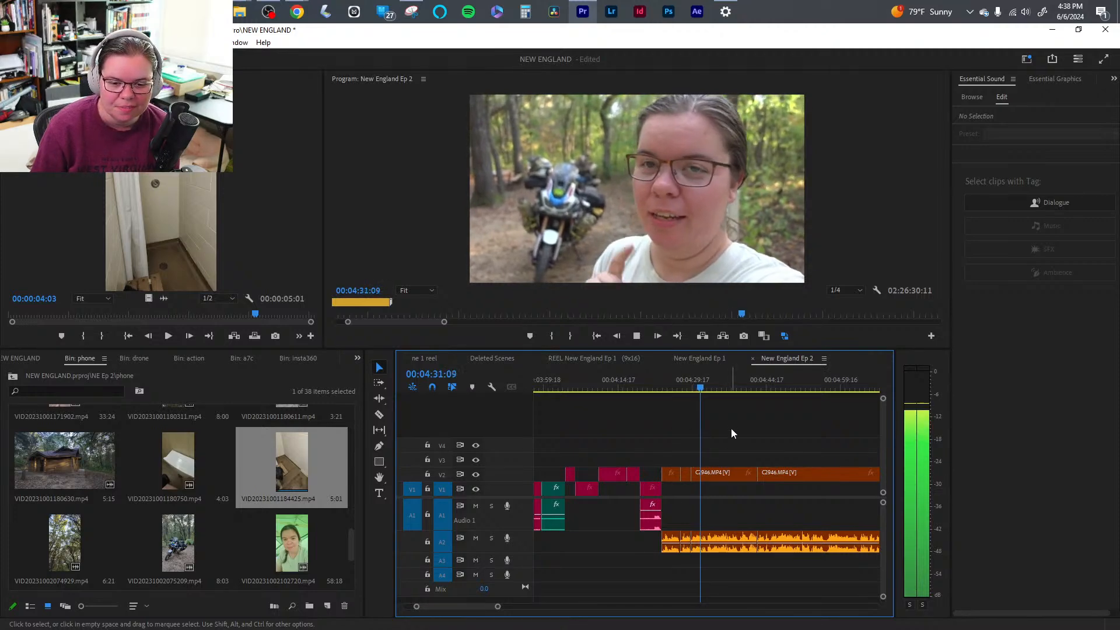
pyautogui.moveTo(498, 606); pyautogui.dragTo(469, 606)
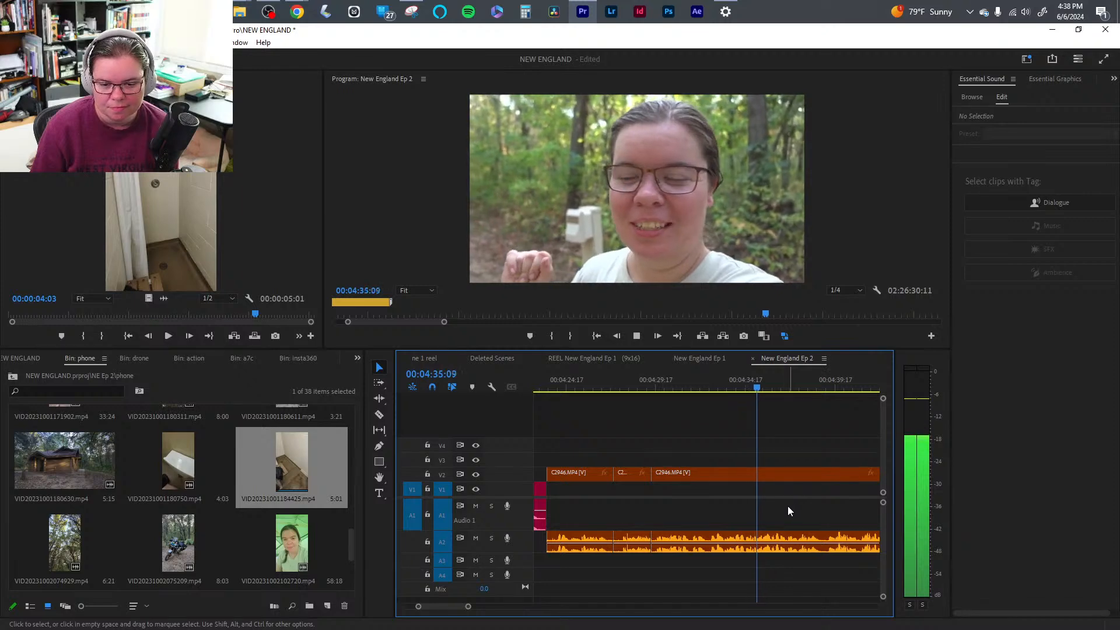
pyautogui.moveTo(468, 608); pyautogui.dragTo(473, 607)
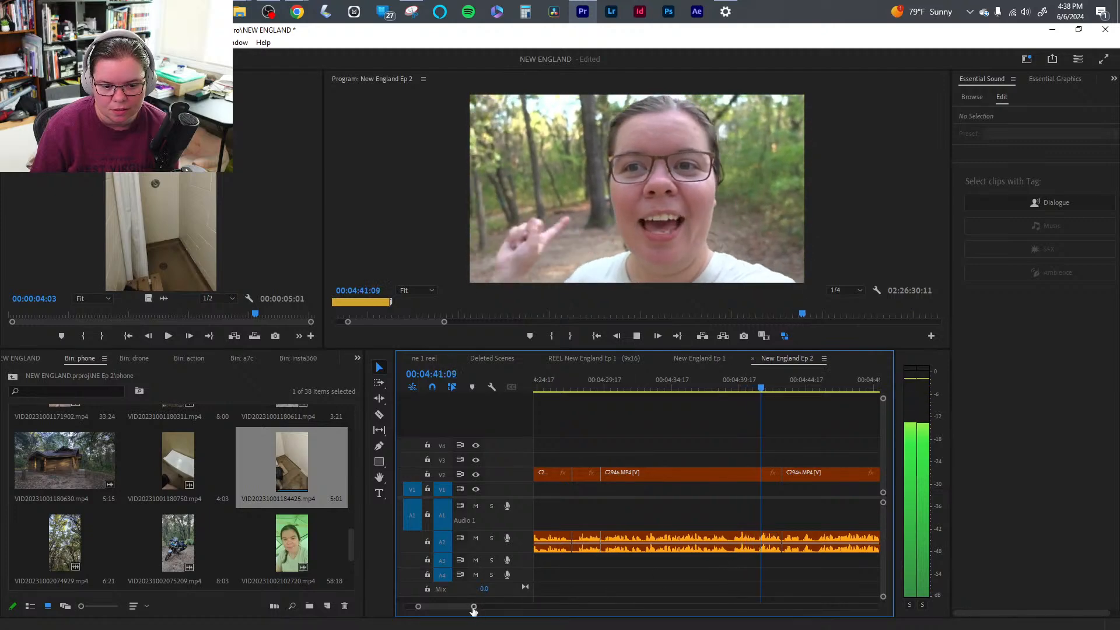
pyautogui.moveTo(473, 607); pyautogui.dragTo(481, 606)
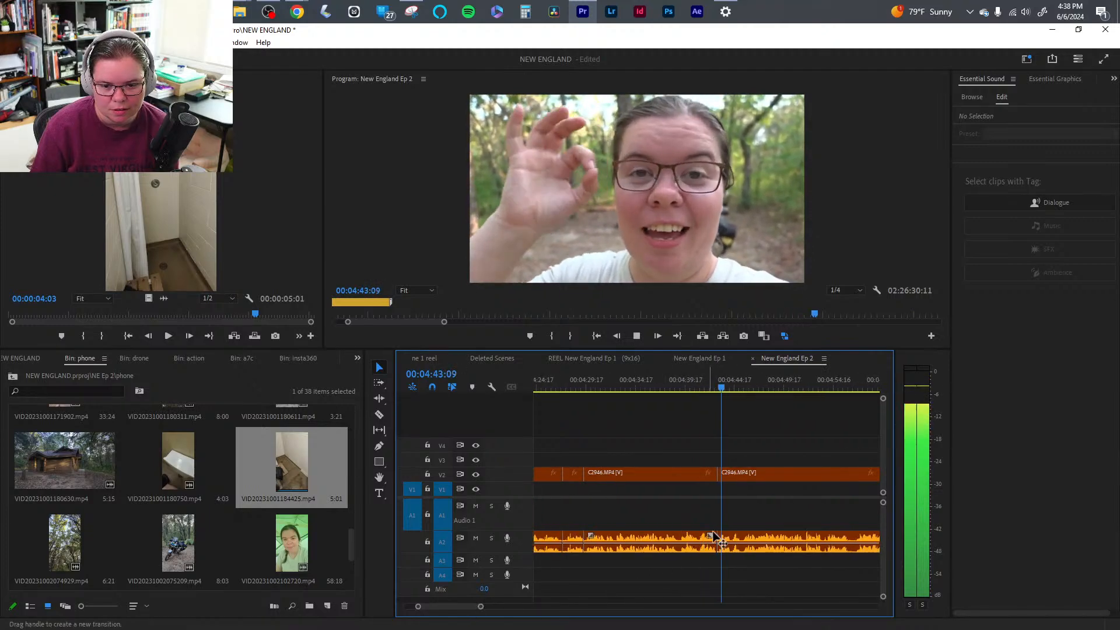
pyautogui.click(767, 551)
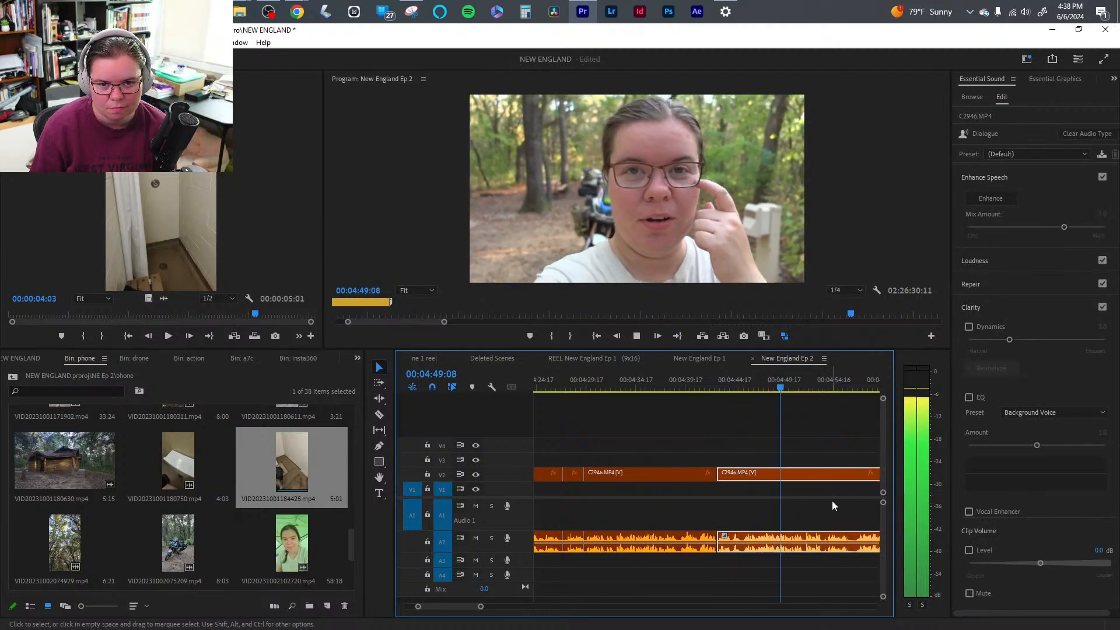
pyautogui.moveTo(480, 608); pyautogui.dragTo(482, 609)
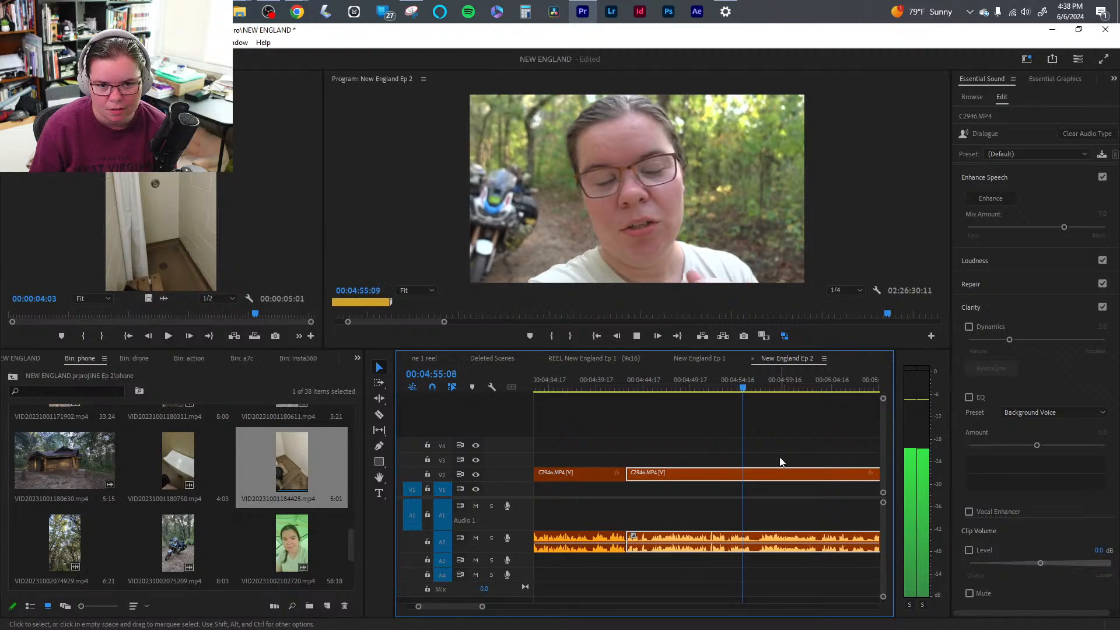
# - Stop playback and split the C2946.MP4 clip at 00:04:56:09
pyautogui.press('space')
pyautogui.press('c')
pyautogui.click(755, 477)
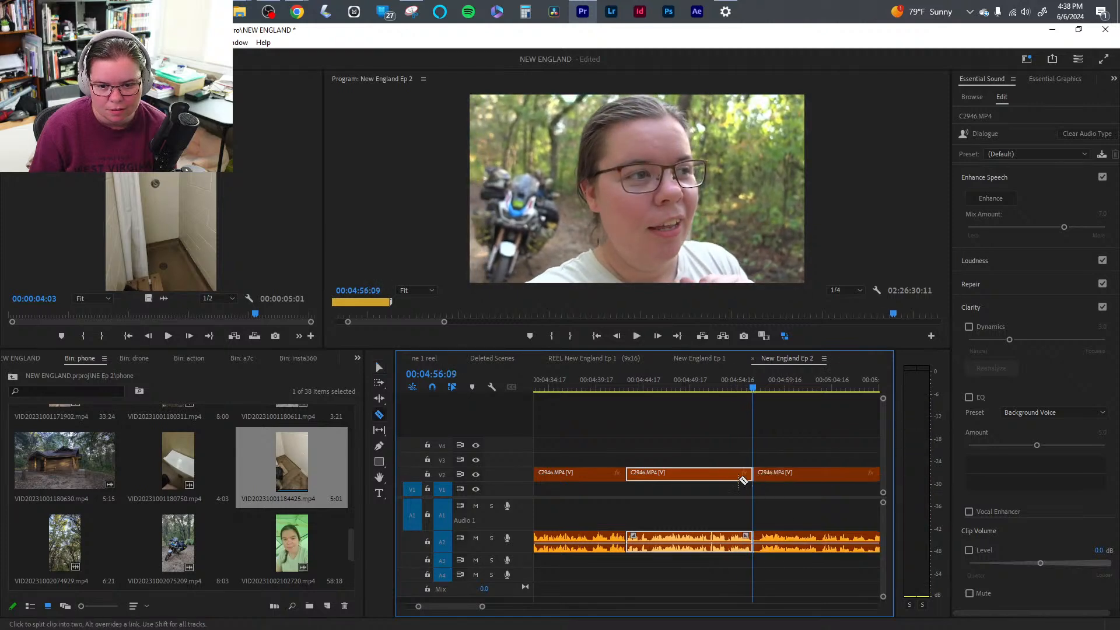
pyautogui.press('v')
# - Replay the talk just before the new cut and split the C2946.MP4 clip again at 00:04:53:15
pyautogui.click(714, 387)
pyautogui.press('space')
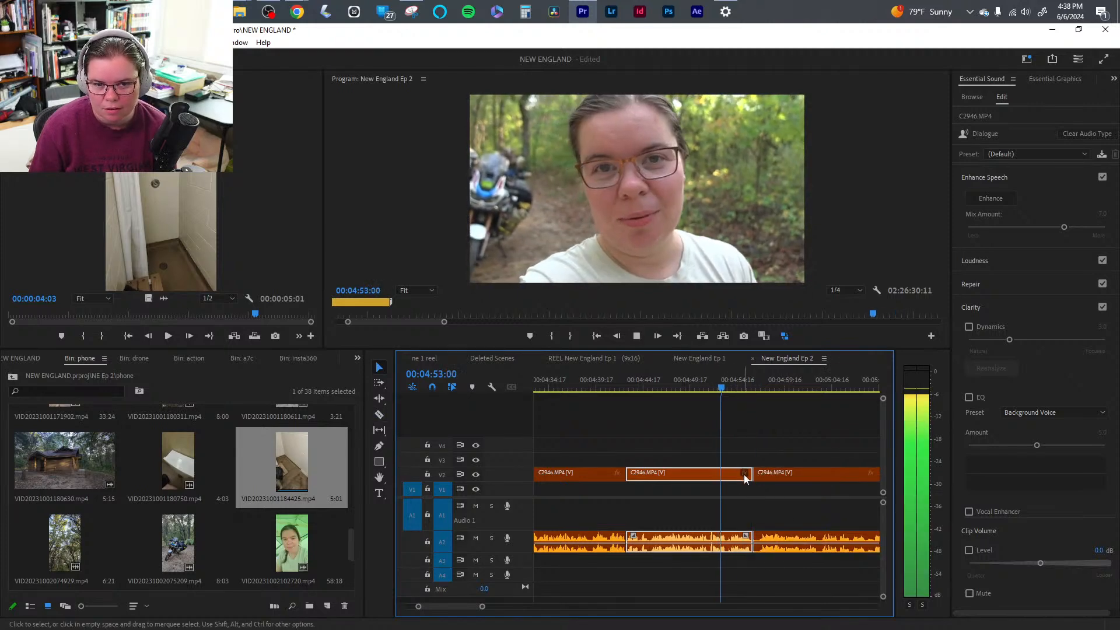
pyautogui.press('space')
pyautogui.press('c')
pyautogui.click(727, 481)
pyautogui.press('v')
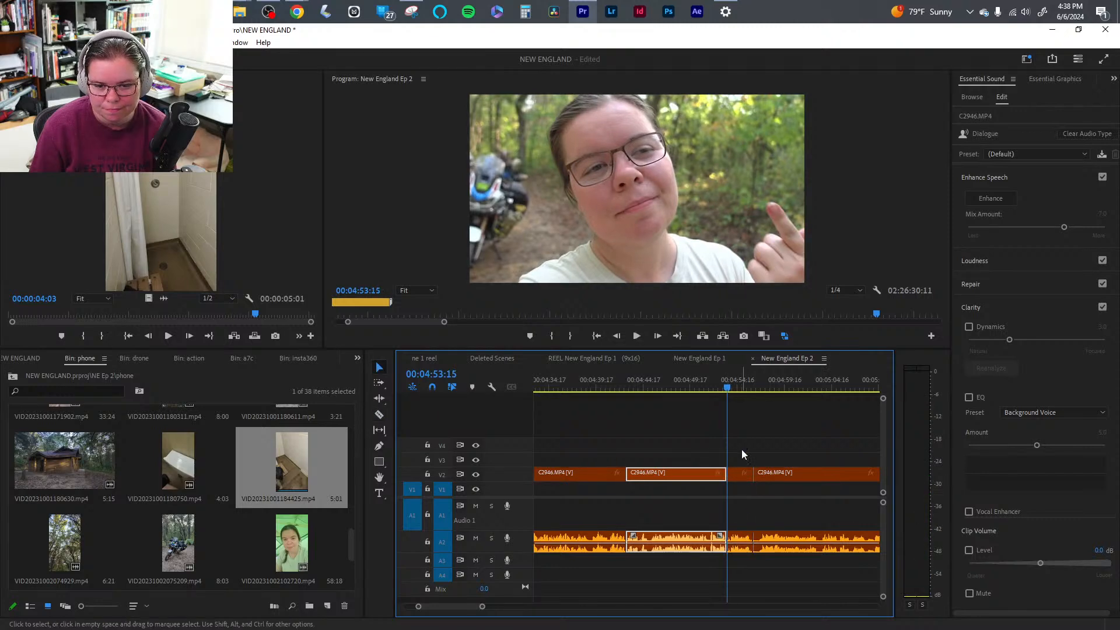
# - Delete the C2946.MP4 segment between the two cuts, close the gap at 00:04:53:15 and play the following clip
pyautogui.click(738, 474)
pyautogui.press('Delete')
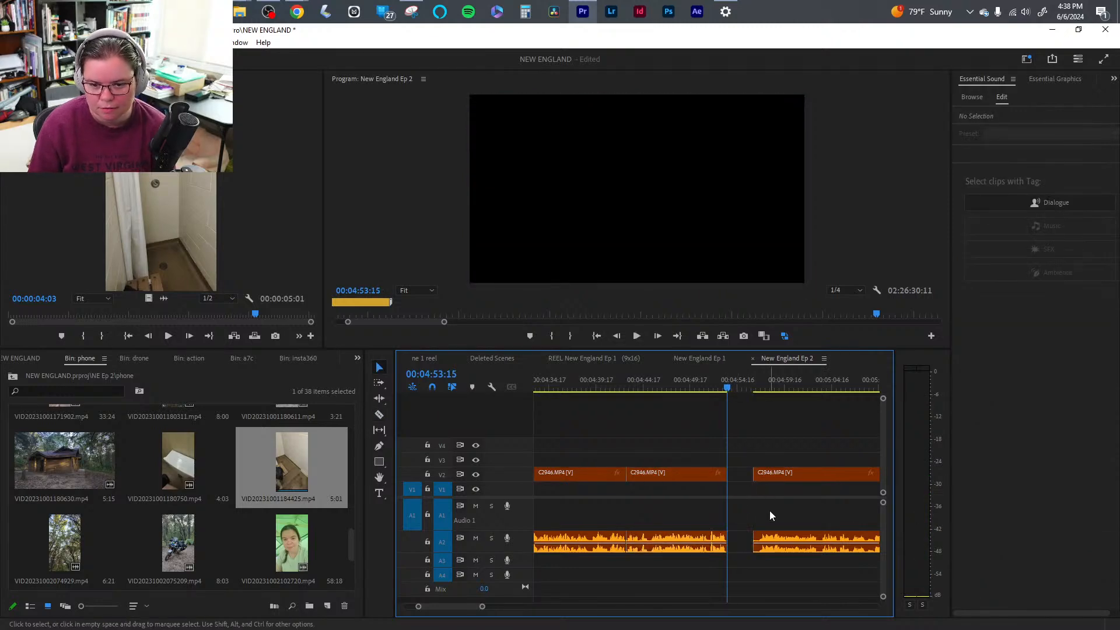
pyautogui.press('w')
pyautogui.press('space')
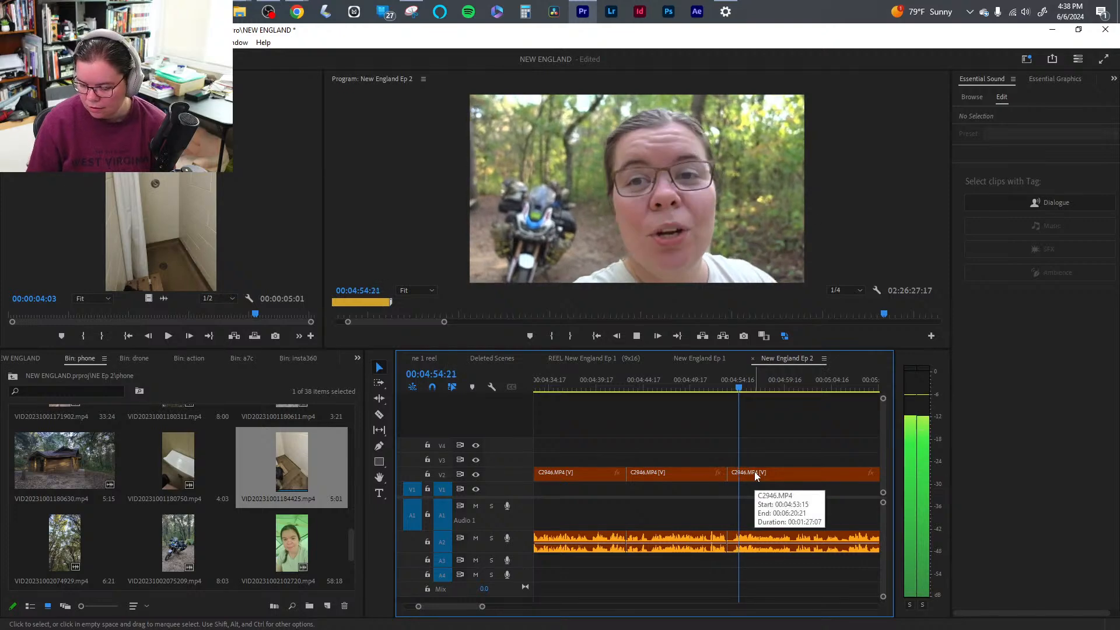
pyautogui.press('space')
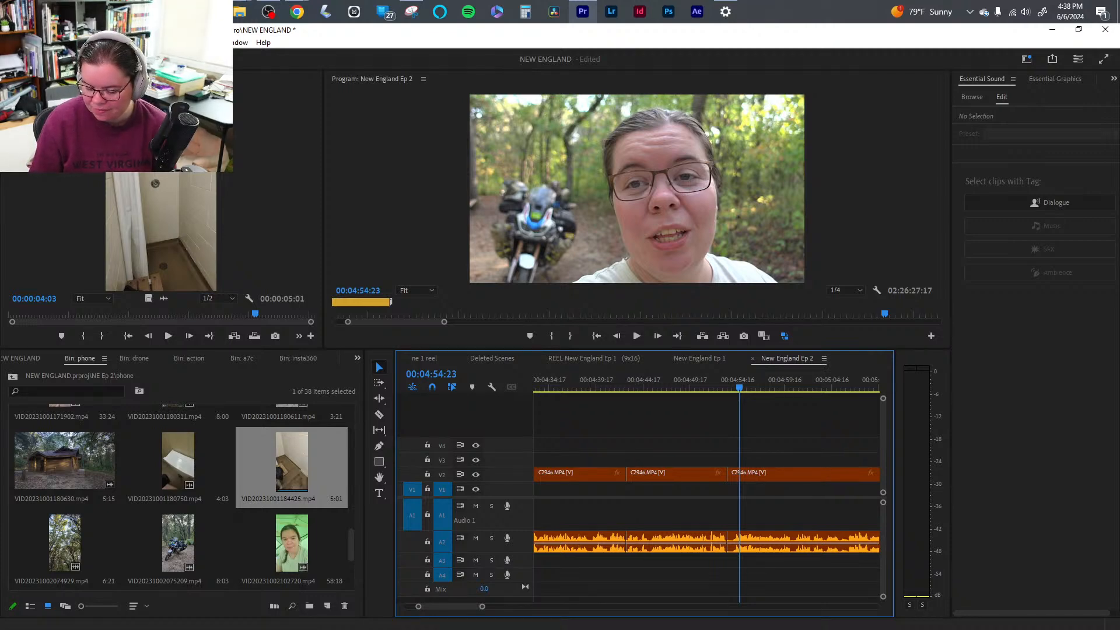
# - Replay the join, ripple-trim the start of the following C2946.MP4 clip up to 00:04:54:08, and play on to 00:05:05:11
pyautogui.click(722, 384)
pyautogui.press('space')
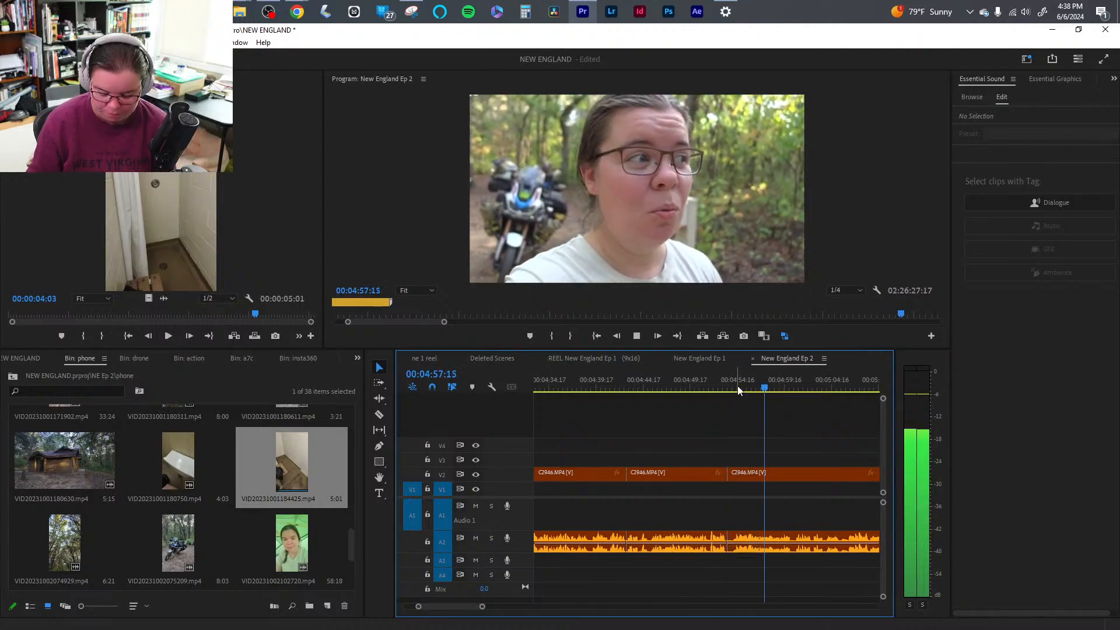
pyautogui.moveTo(738, 390); pyautogui.dragTo(736, 392)
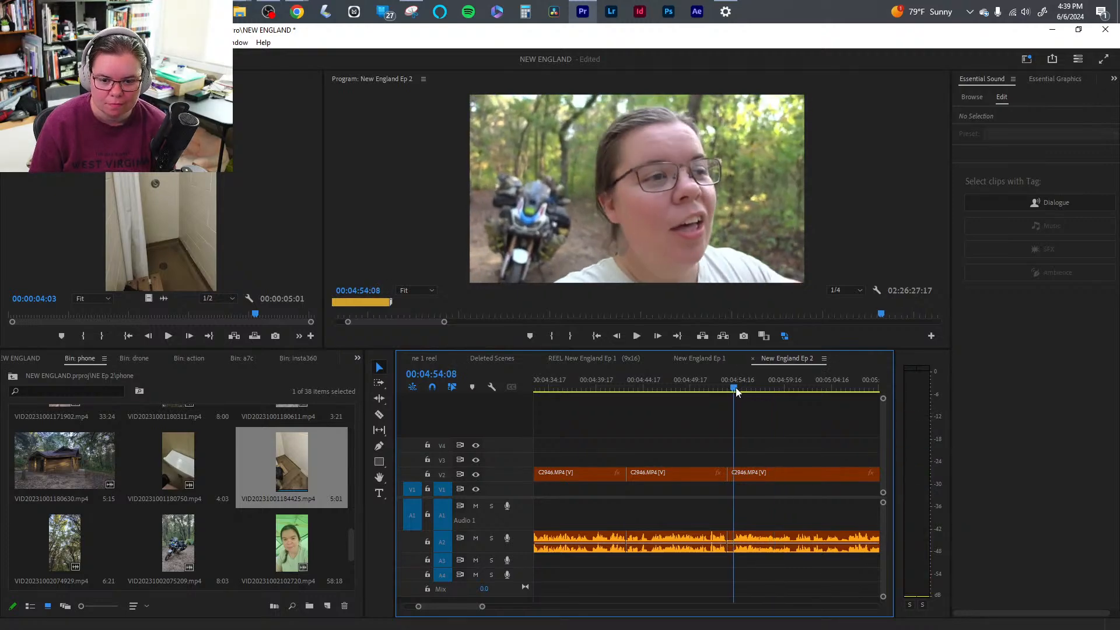
pyautogui.press('space')
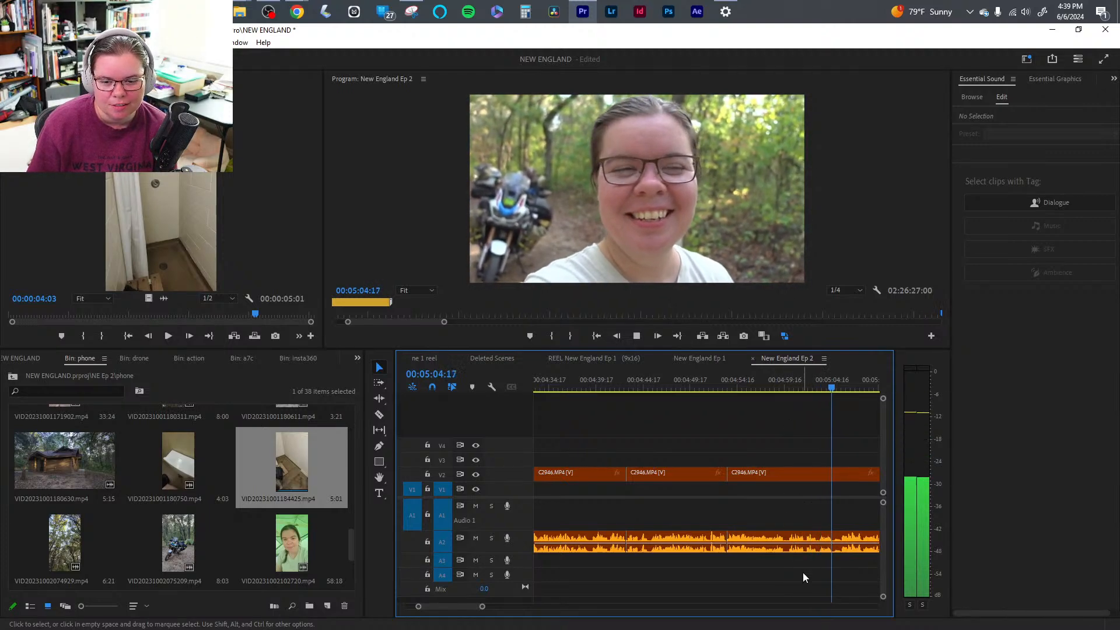
pyautogui.press('space')
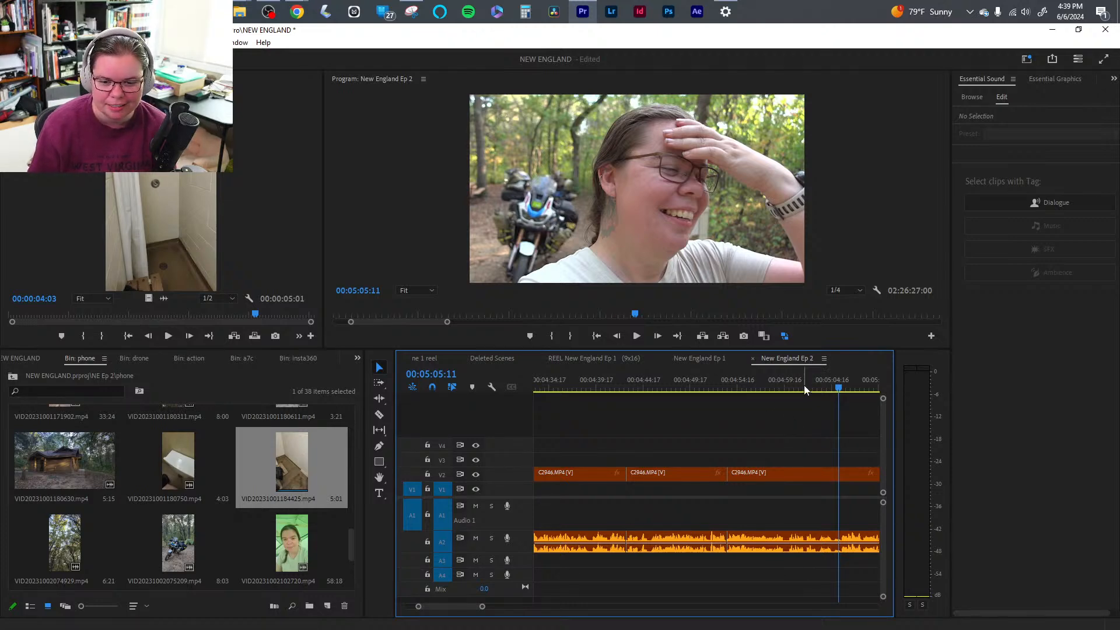
# - Replay the last few seconds of the C2946.MP4 talk and stop on the smile at 00:05:04:16
pyautogui.moveTo(804, 385); pyautogui.dragTo(790, 386)
pyautogui.press('space')
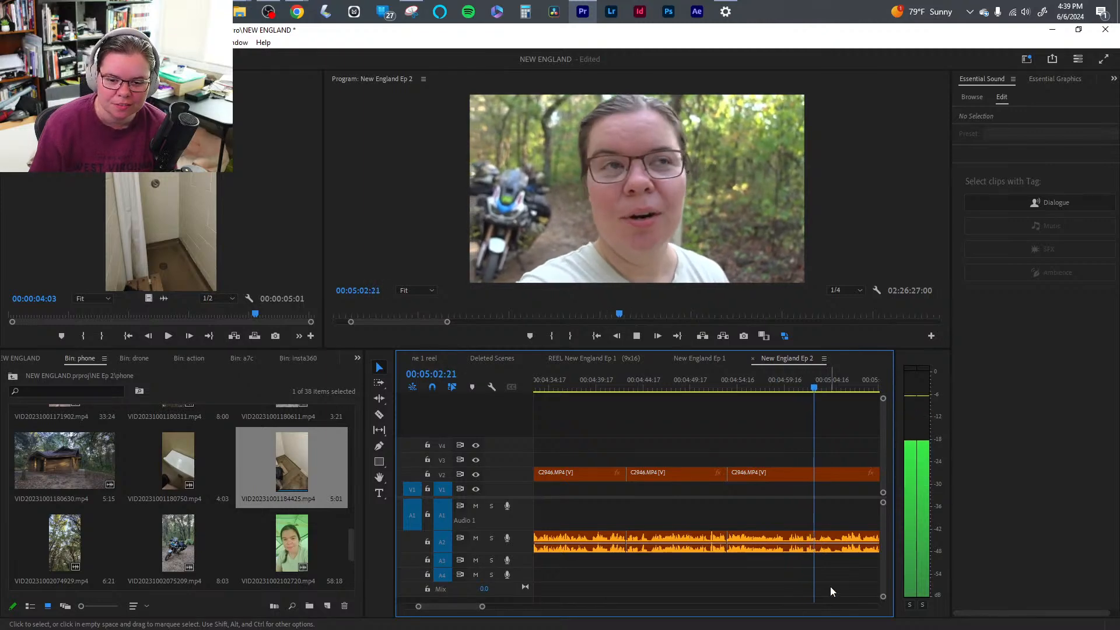
pyautogui.press('space')
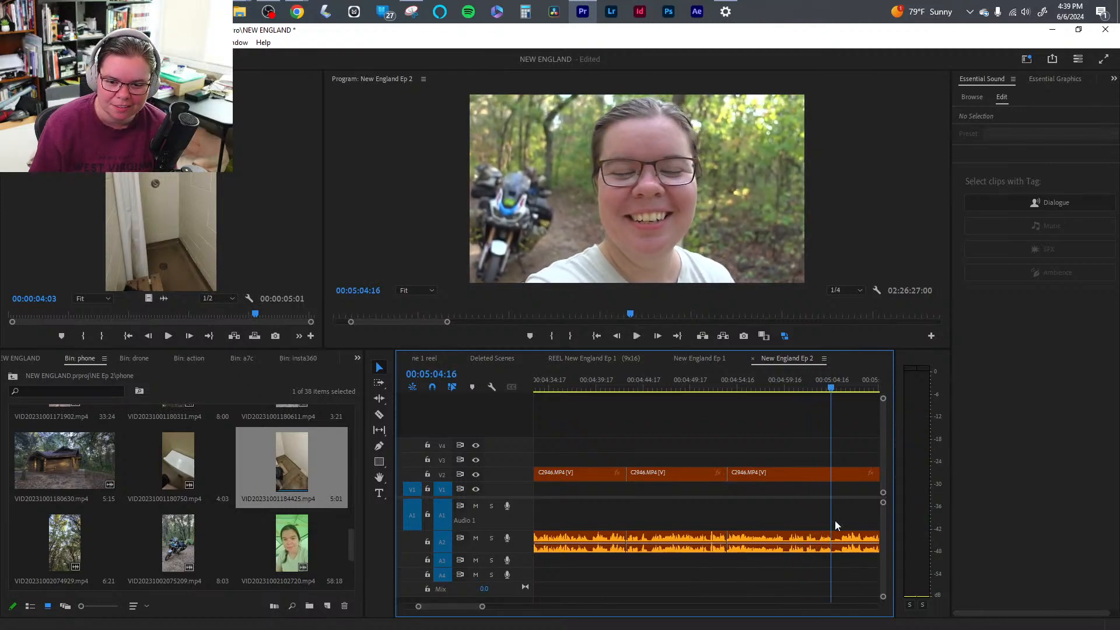
# - Split the C2946.MP4 clip at 00:05:04:16 and play the following footage on past 00:05:20:01
pyautogui.press('c')
pyautogui.click(831, 472)
pyautogui.press('v')
pyautogui.press('space')
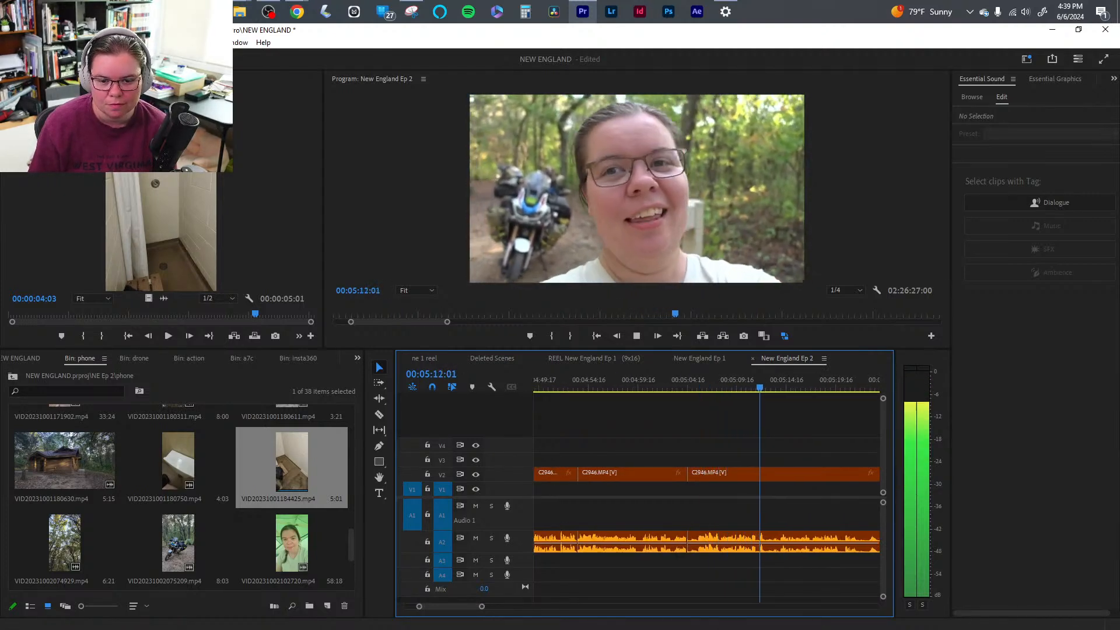
pyautogui.moveTo(480, 606); pyautogui.dragTo(484, 607)
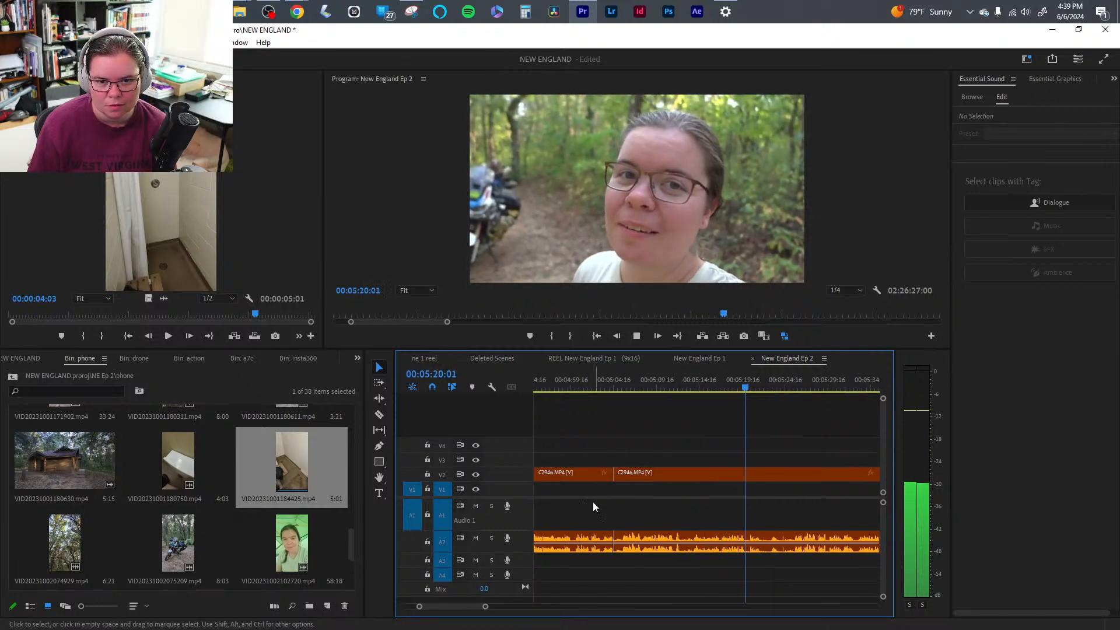
pyautogui.moveTo(484, 606); pyautogui.dragTo(494, 608)
# - Replay the talk from just before 00:04:59:11, stop at 00:04:59:20 and save the project
pyautogui.click(555, 387)
pyautogui.press('space')
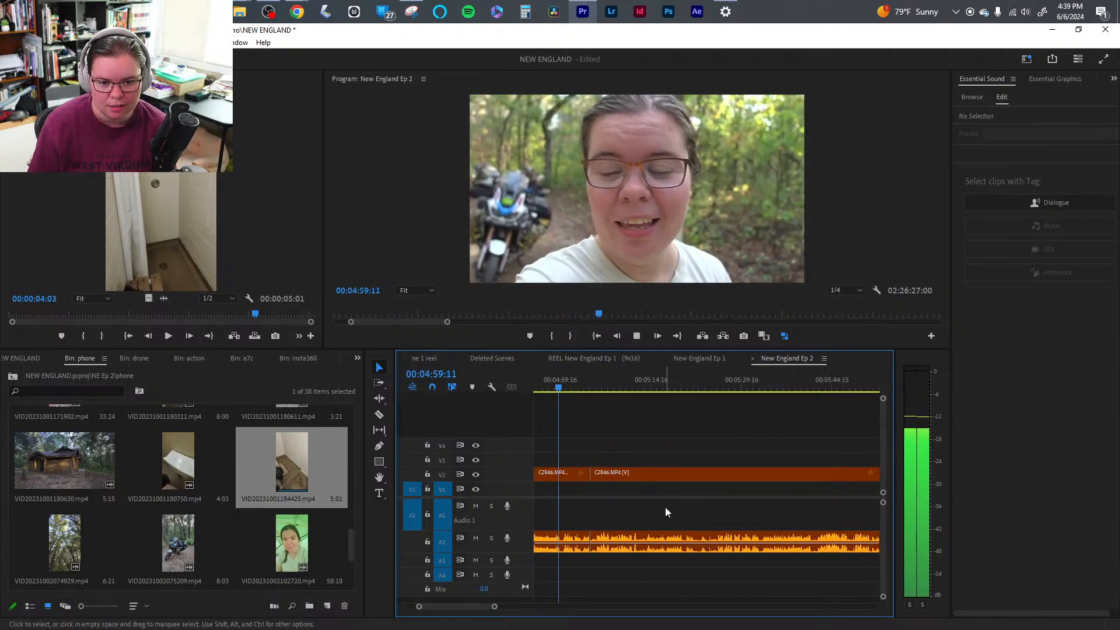
pyautogui.press('space')
pyautogui.hotkey('ctrl', 's')
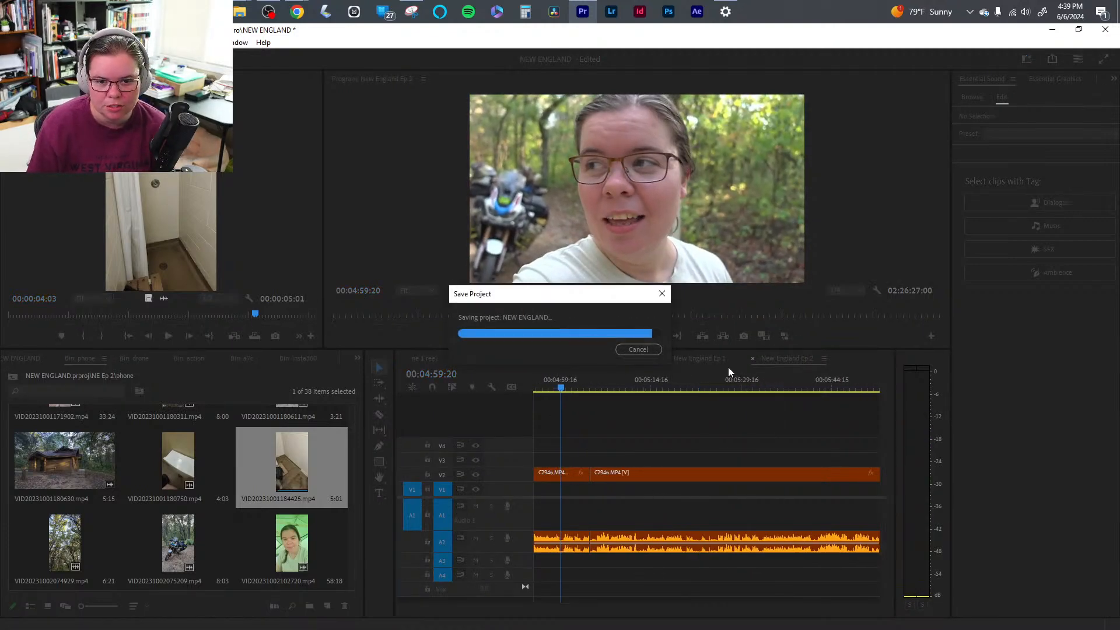
# - Find the thermometer graphic and its 51°F 10°C text in the New England Ep 1 sequence at 00:00:35:08 and copy both clips
pyautogui.click(700, 357)
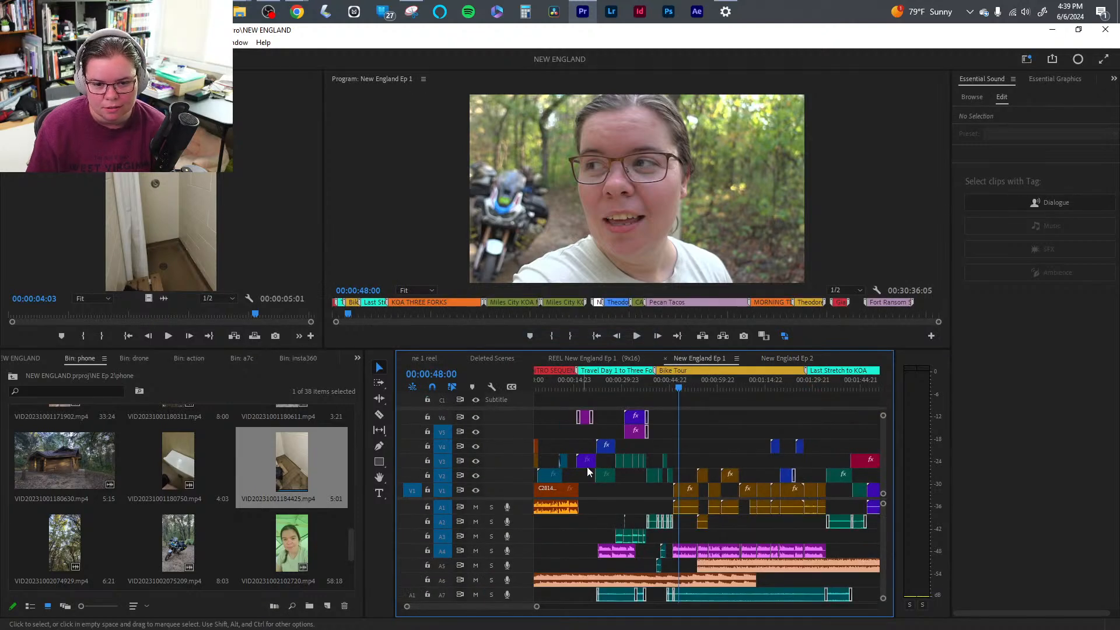
pyautogui.click(618, 385)
pyautogui.moveTo(498, 610); pyautogui.dragTo(471, 607)
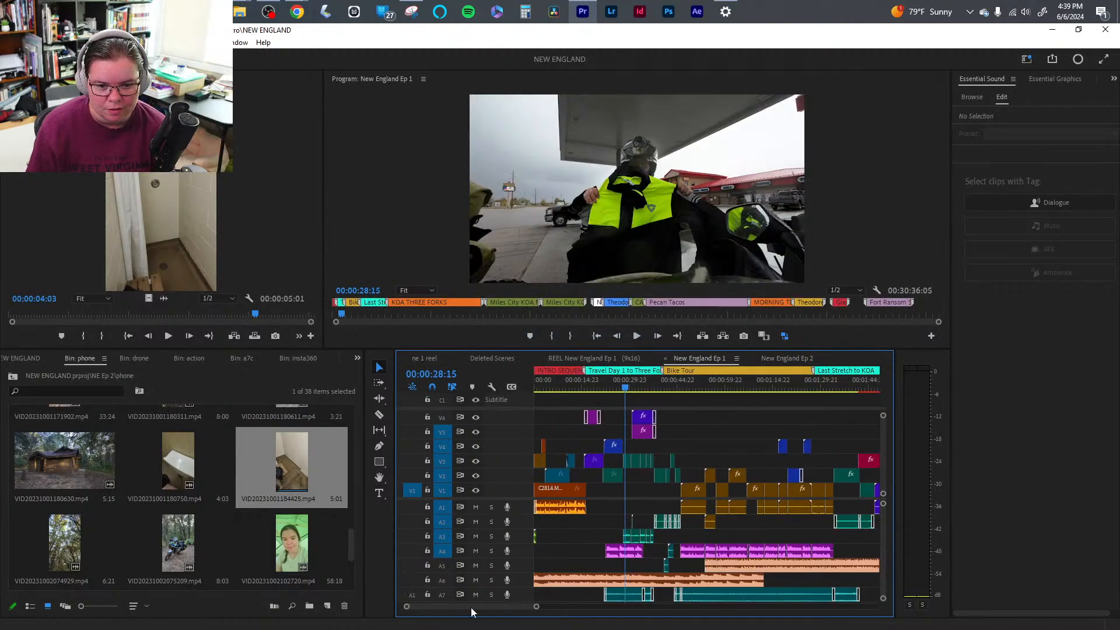
pyautogui.click(646, 385)
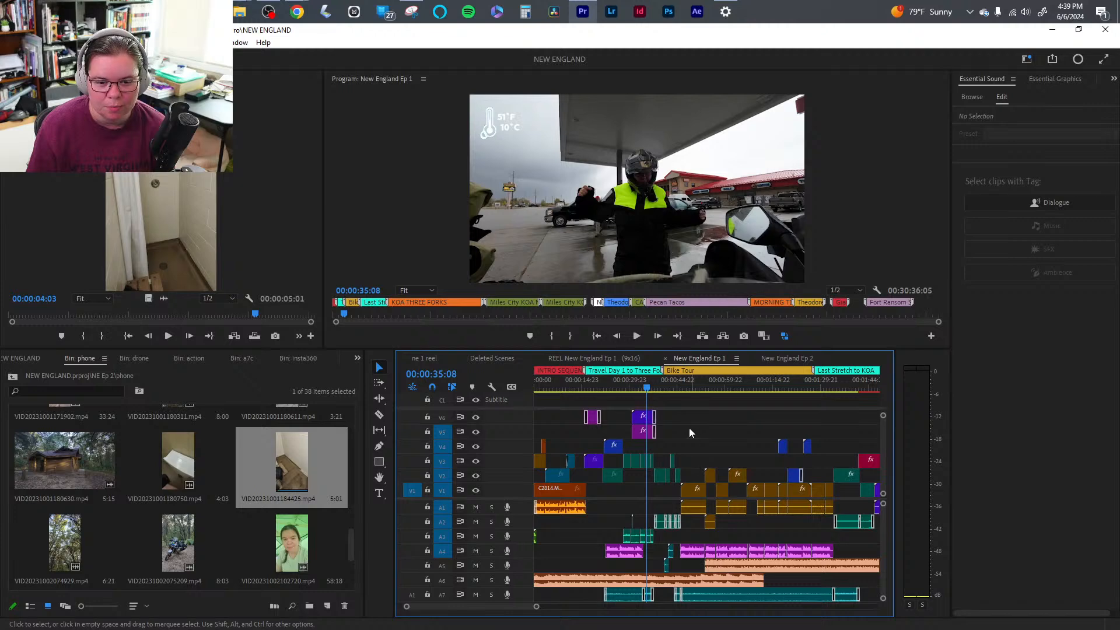
pyautogui.moveTo(690, 437); pyautogui.dragTo(631, 408)
pyautogui.moveTo(884, 436)
pyautogui.mouseDown()
pyautogui.moveTo(873, 422)
pyautogui.moveTo(883, 432)
pyautogui.mouseUp()
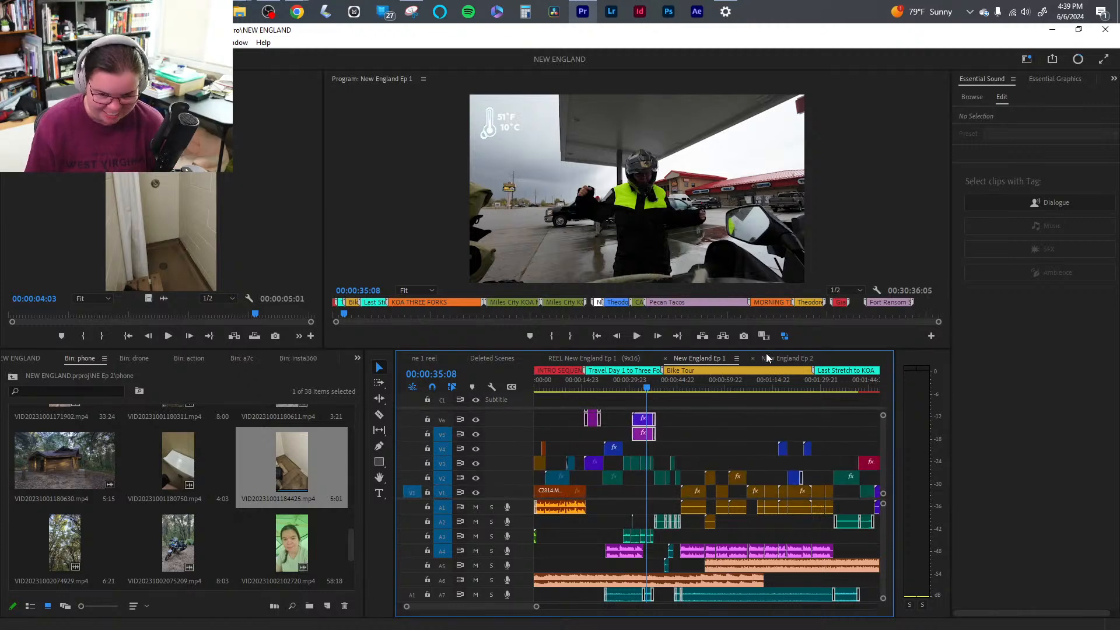
# - Paste the thermometer graphic and temperature text into New England Ep 2 at 00:04:59:20 and replay the talk leading into them
pyautogui.click(787, 358)
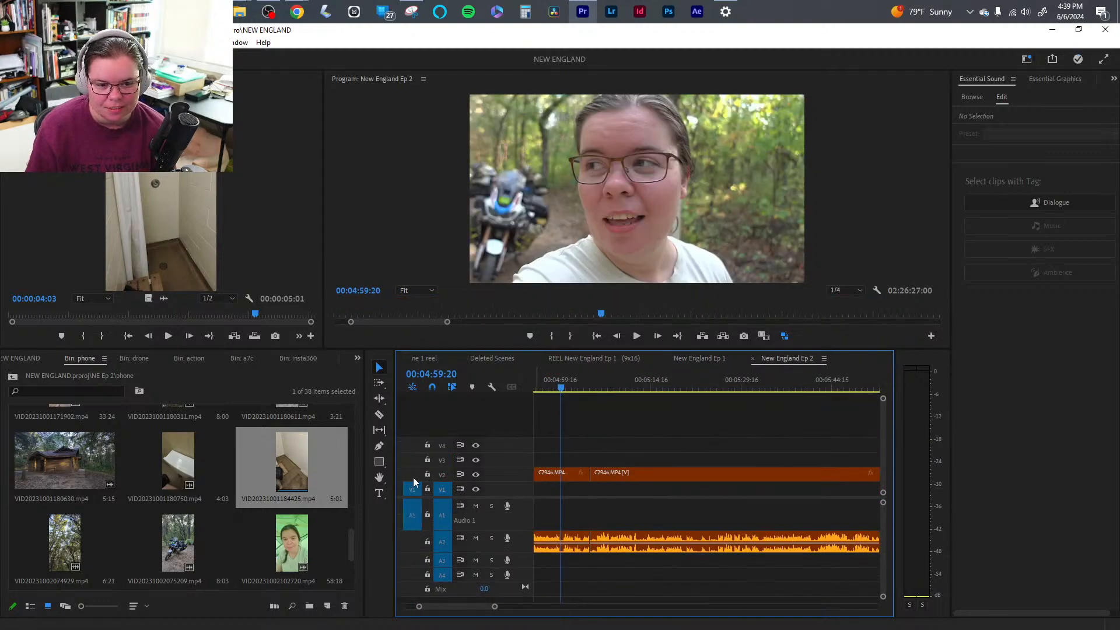
pyautogui.hotkey('ctrl', 'v')
pyautogui.click(577, 383)
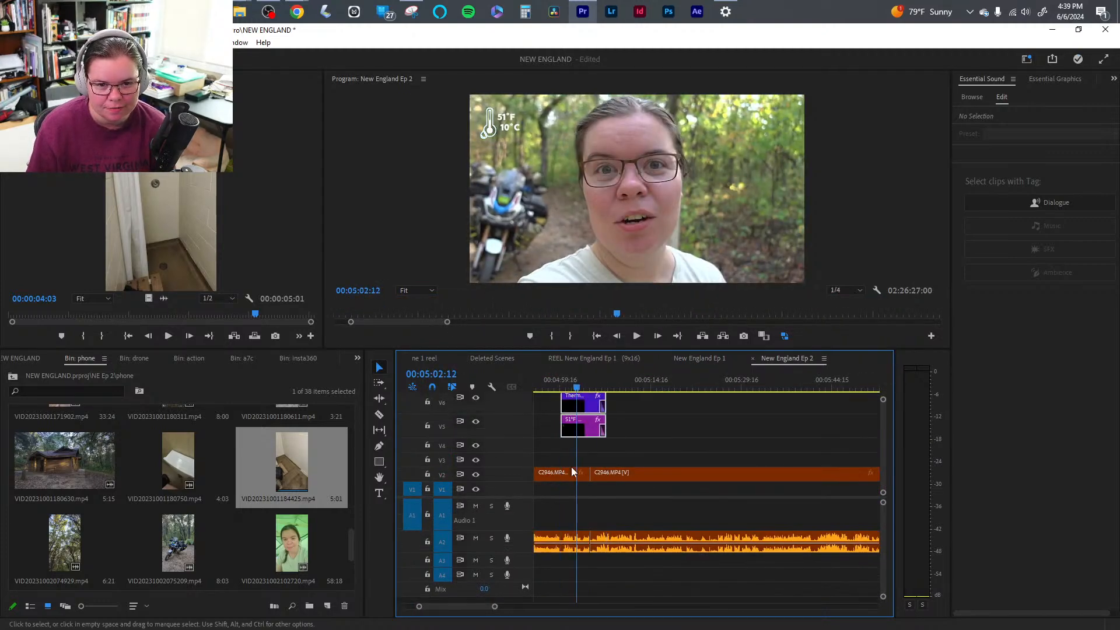
pyautogui.click(537, 381)
pyautogui.press('space')
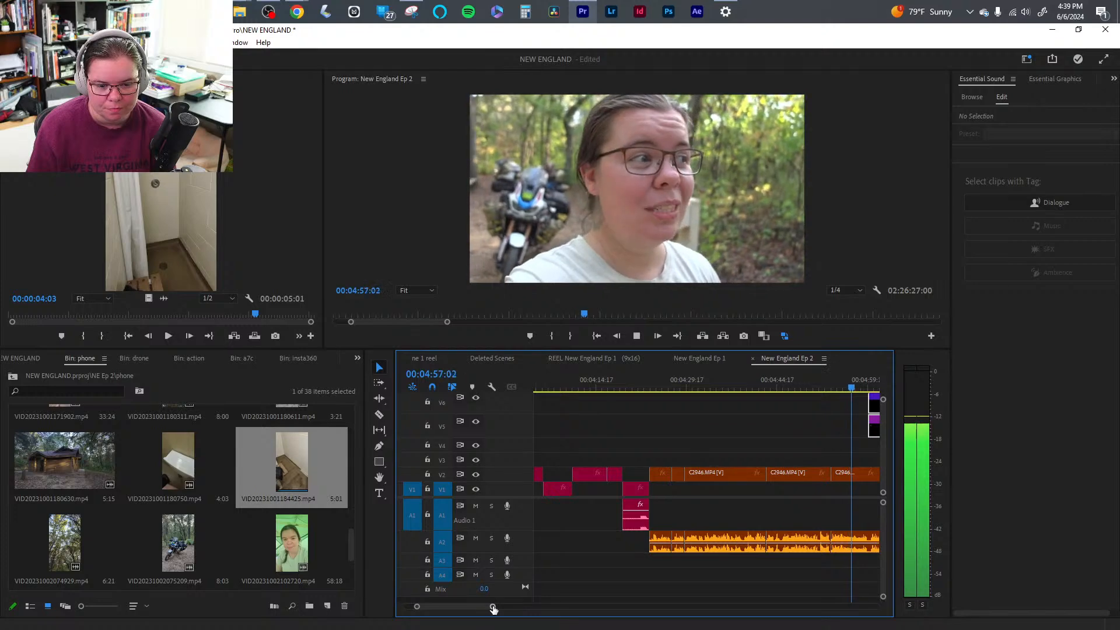
# - Move the thermometer graphic and temperature text earlier together to start at 00:04:57:20, and preview them at 00:04:59:03
pyautogui.moveTo(492, 607); pyautogui.dragTo(483, 609)
pyautogui.press('space')
pyautogui.moveTo(786, 426); pyautogui.dragTo(759, 426)
pyautogui.press('space')
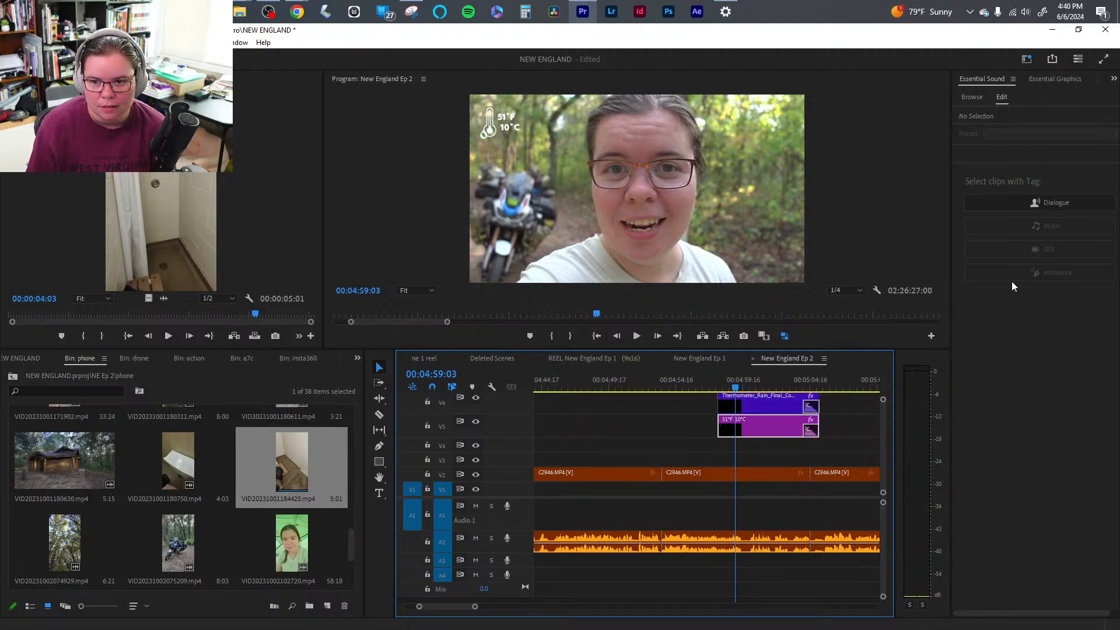
# - Change the temperature text over the C2946.MP4 talk to 93°F and 33°C
pyautogui.press('t')
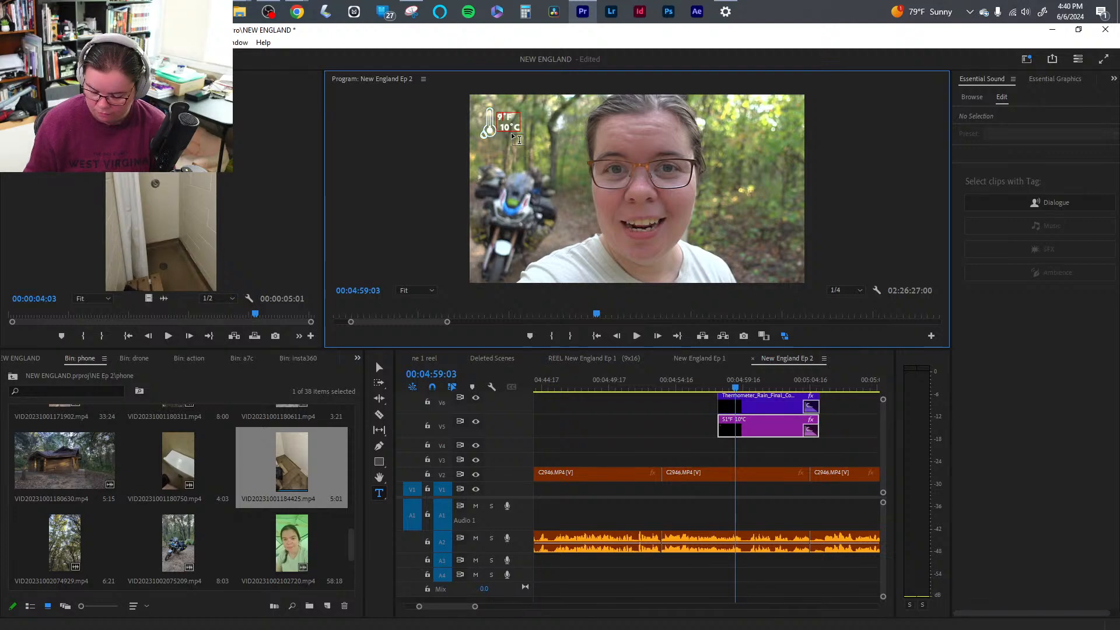
pyautogui.hotkey('alt', 'Tab')
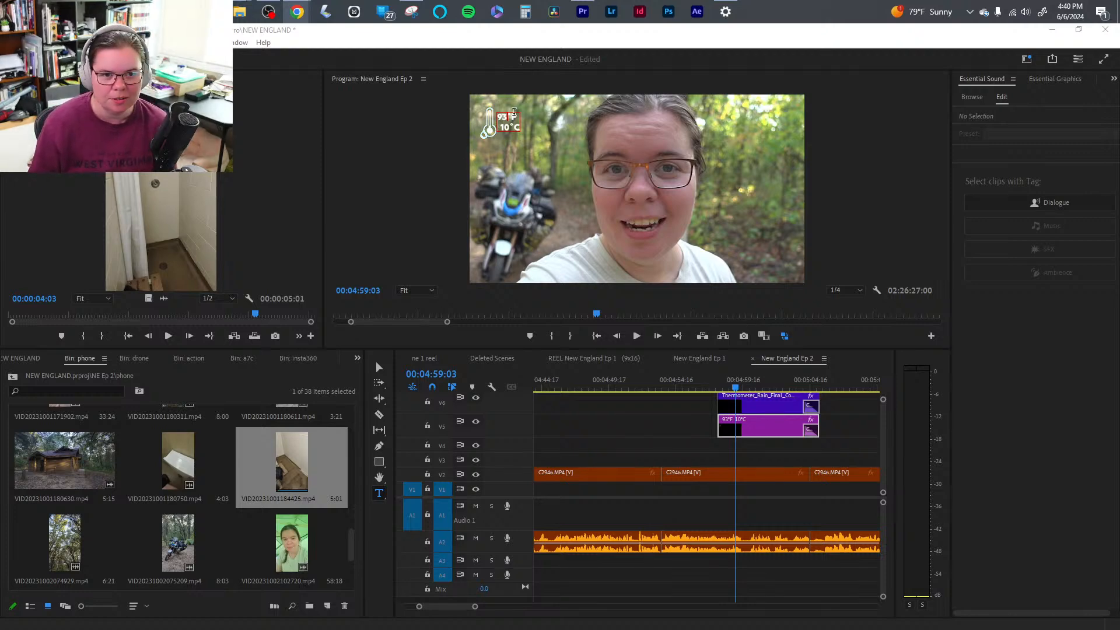
pyautogui.click(506, 135)
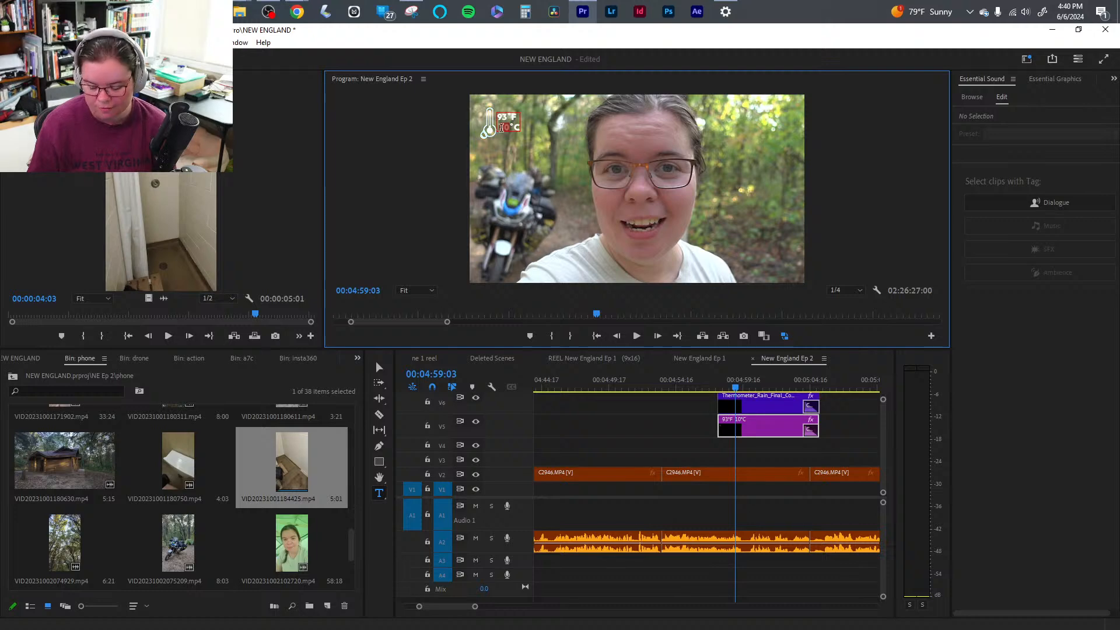
pyautogui.click(379, 366)
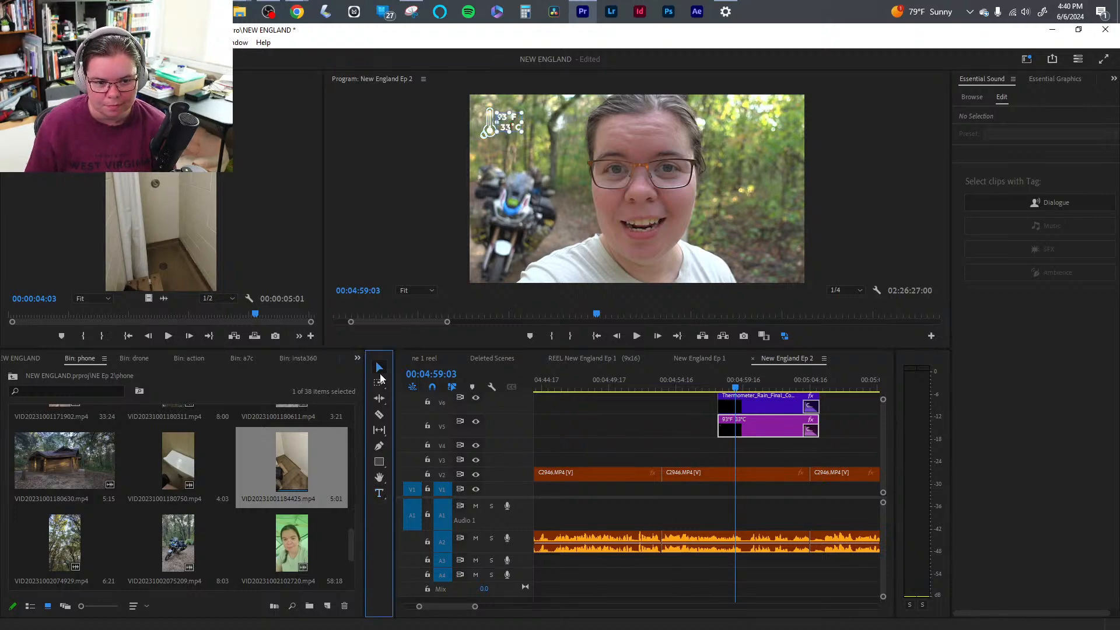
# - Play and scrub through the thermometer overlay between 00:04:56:19 and 00:05:03:20 to check its timing against the talk
pyautogui.click(773, 458)
pyautogui.press('space')
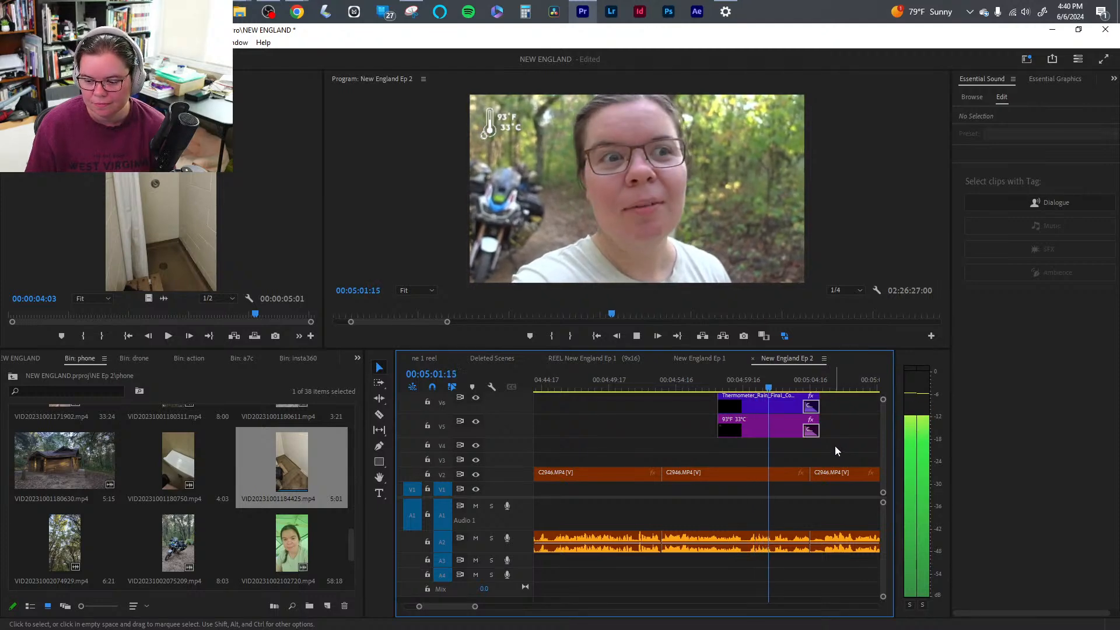
pyautogui.press('space')
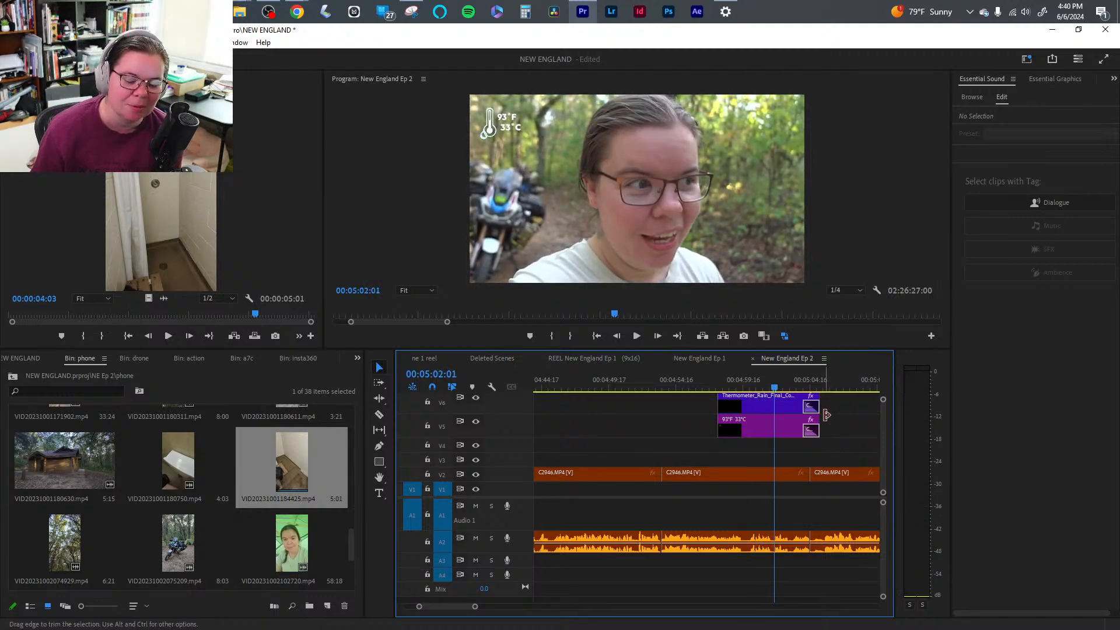
pyautogui.click(706, 388)
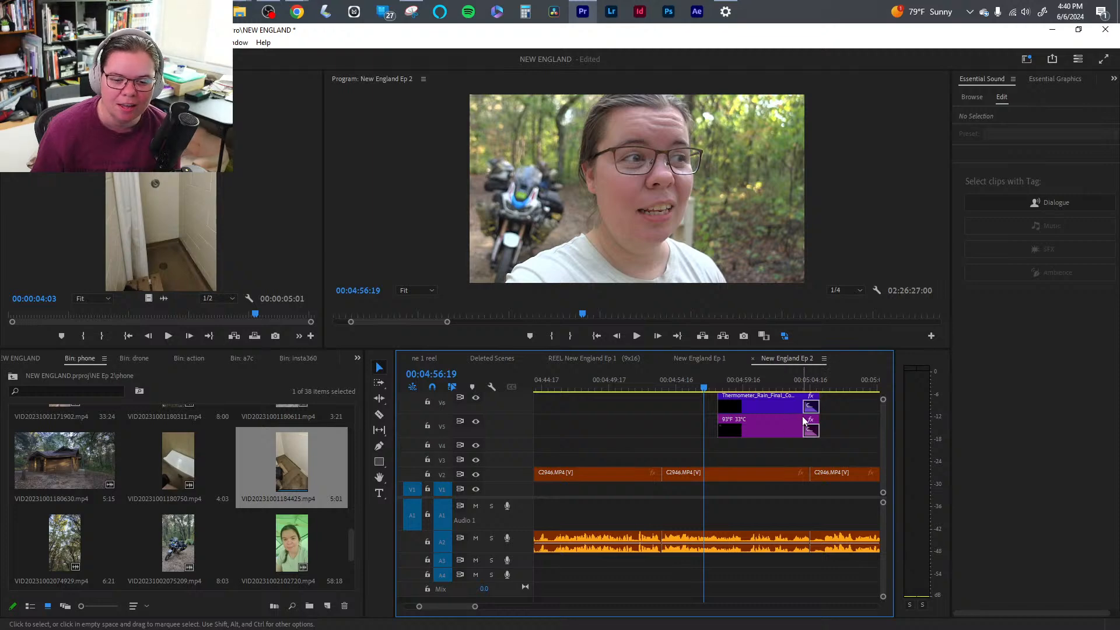
pyautogui.click(732, 386)
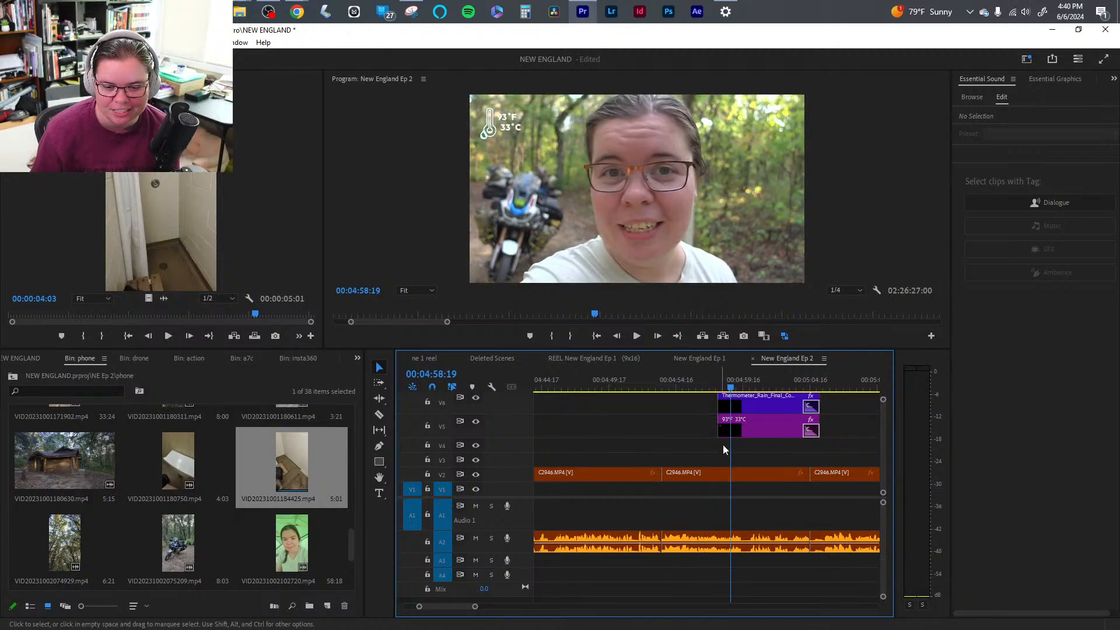
pyautogui.click(753, 386)
pyautogui.click(798, 386)
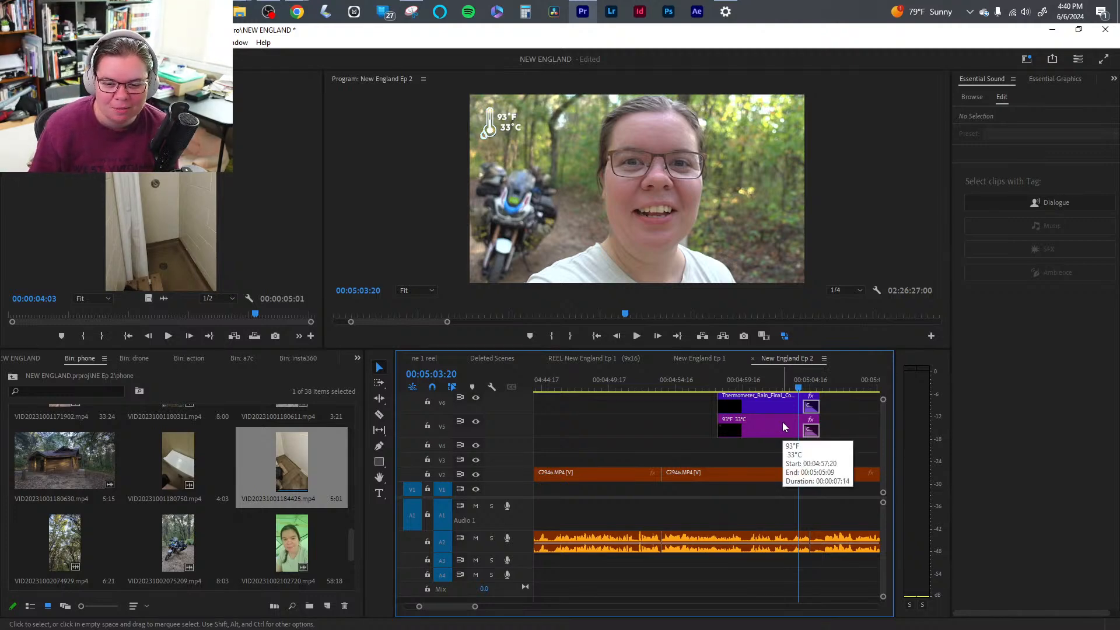
# - Play the talk on from 00:05:03:20 and split the C2946.MP4 clip at 00:05:21:22
pyautogui.press('space')
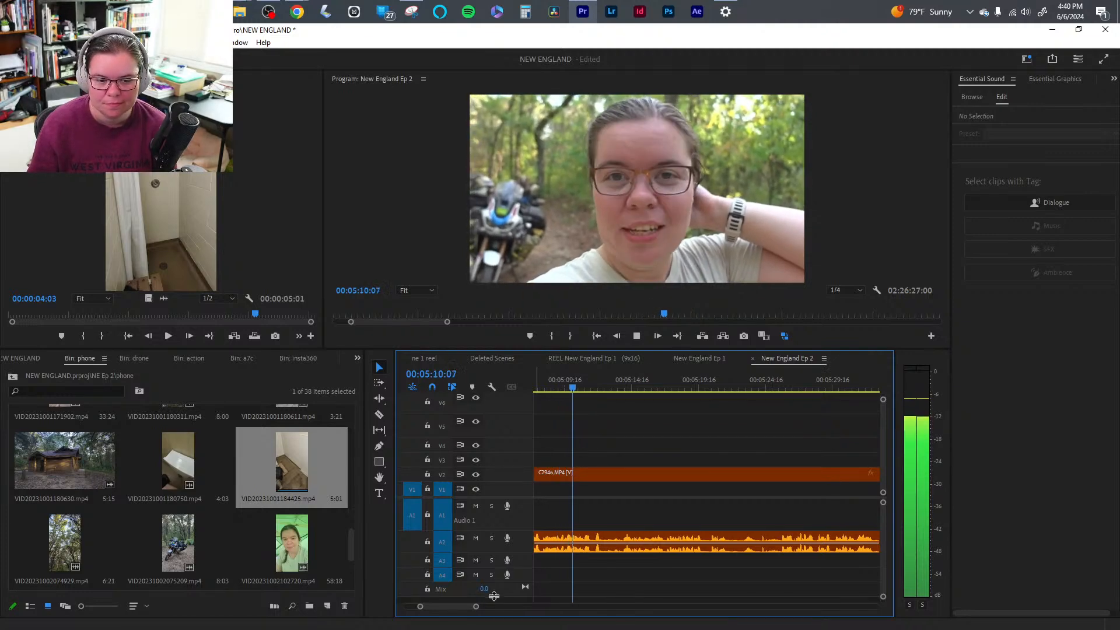
pyautogui.moveTo(476, 607); pyautogui.dragTo(466, 606)
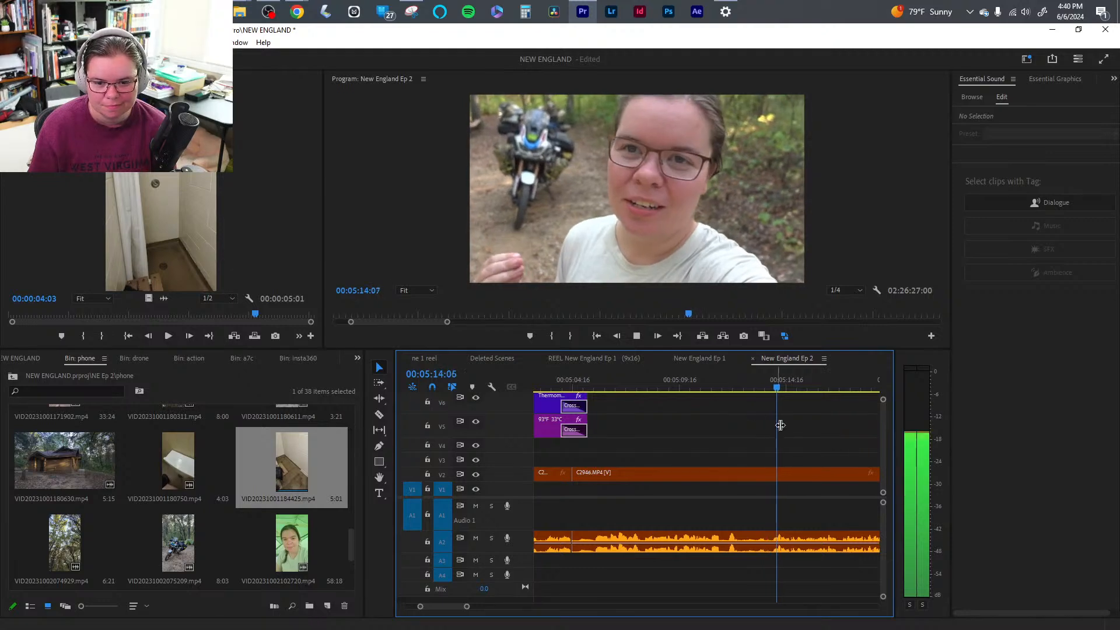
pyautogui.press('space')
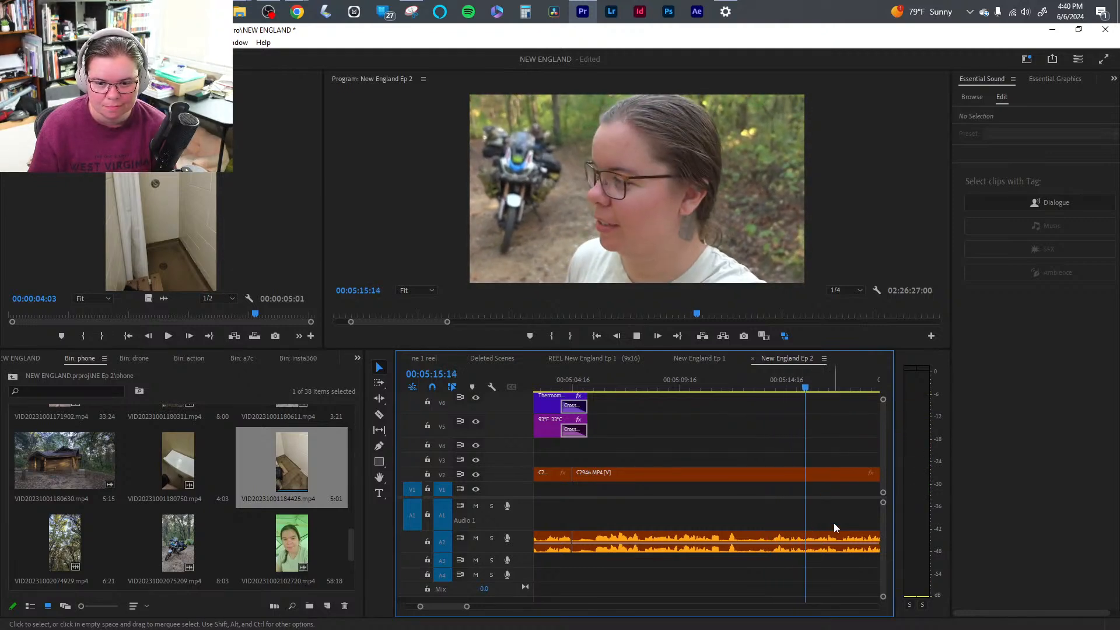
pyautogui.press('space')
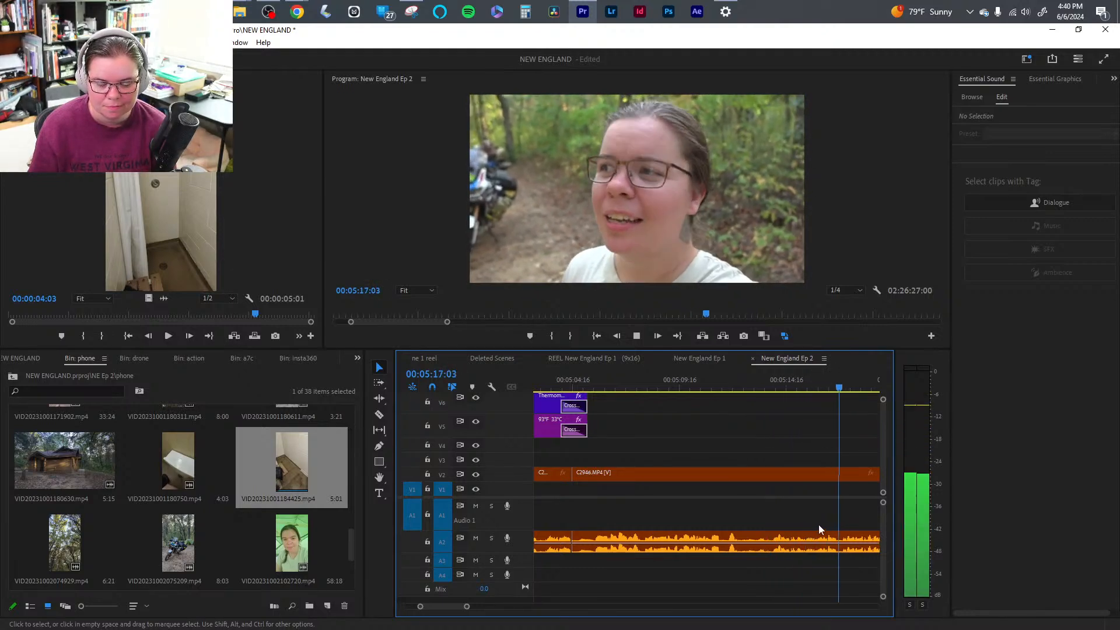
pyautogui.moveTo(470, 609); pyautogui.dragTo(496, 607)
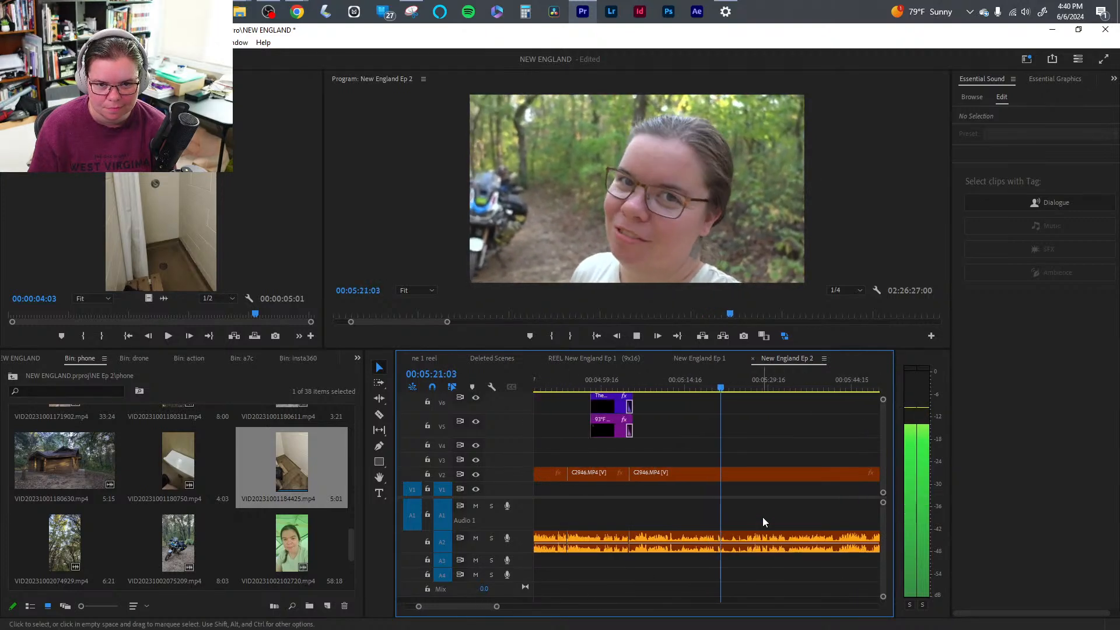
pyautogui.press('space')
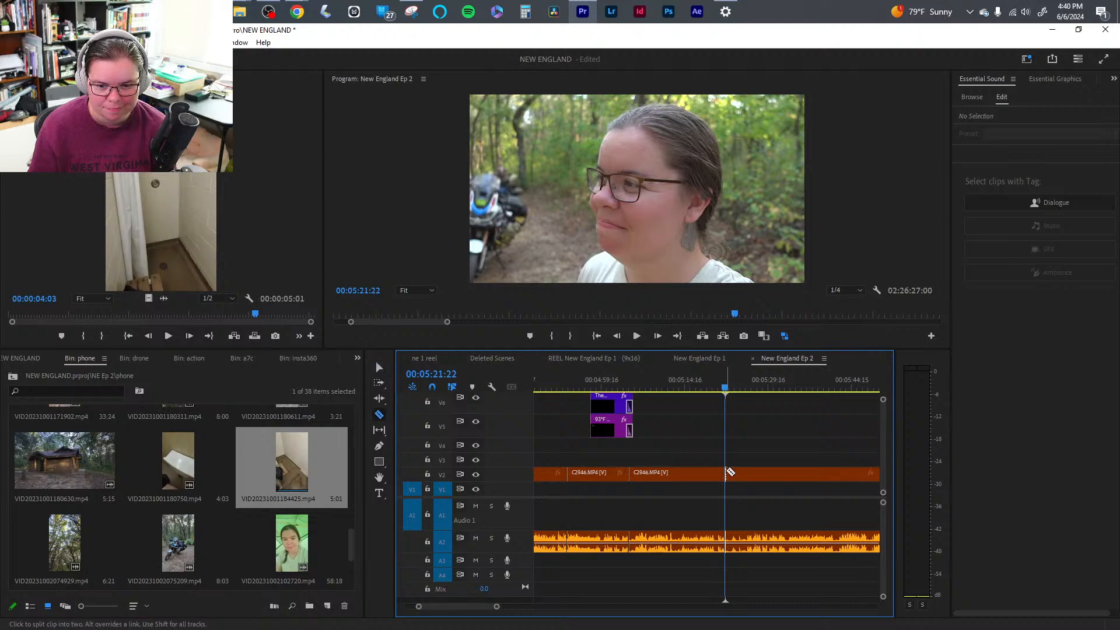
pyautogui.hotkey('ctrl', 'k')
# - Review the footage after the new cut, ripple-trim the clip's start up to about 00:05:25:22, and play from the join
pyautogui.press('space')
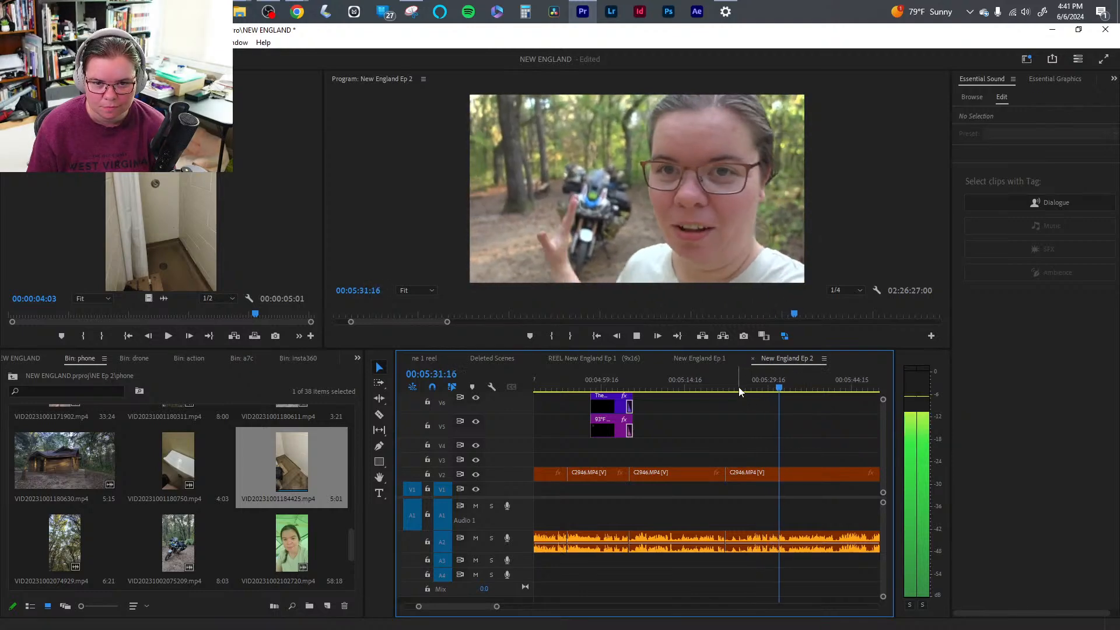
pyautogui.moveTo(738, 389); pyautogui.dragTo(750, 390)
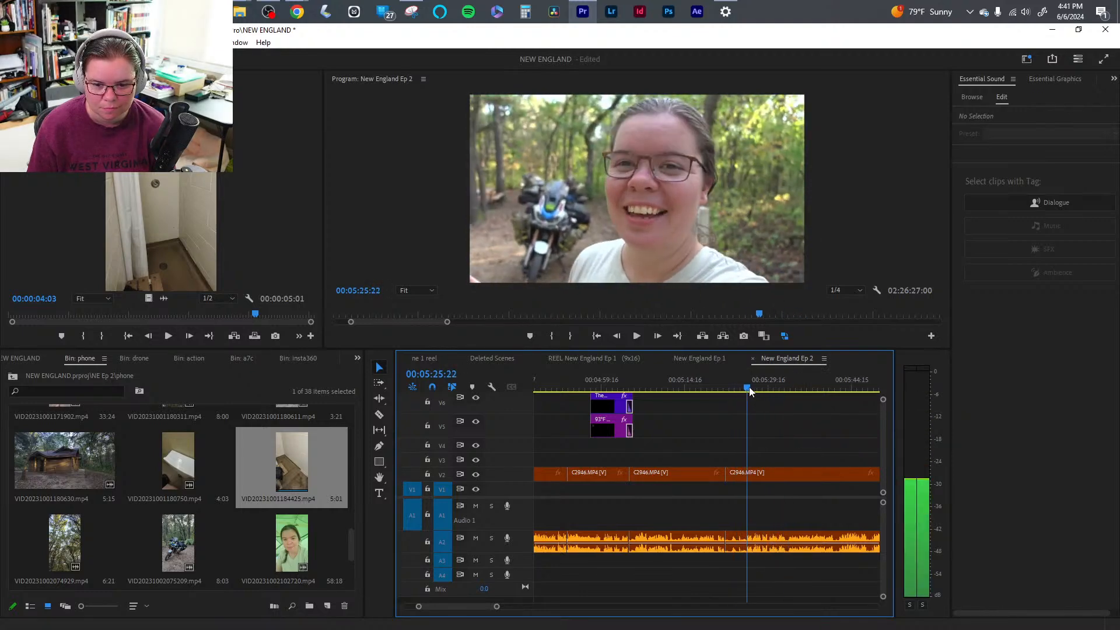
pyautogui.press('q')
pyautogui.press('space')
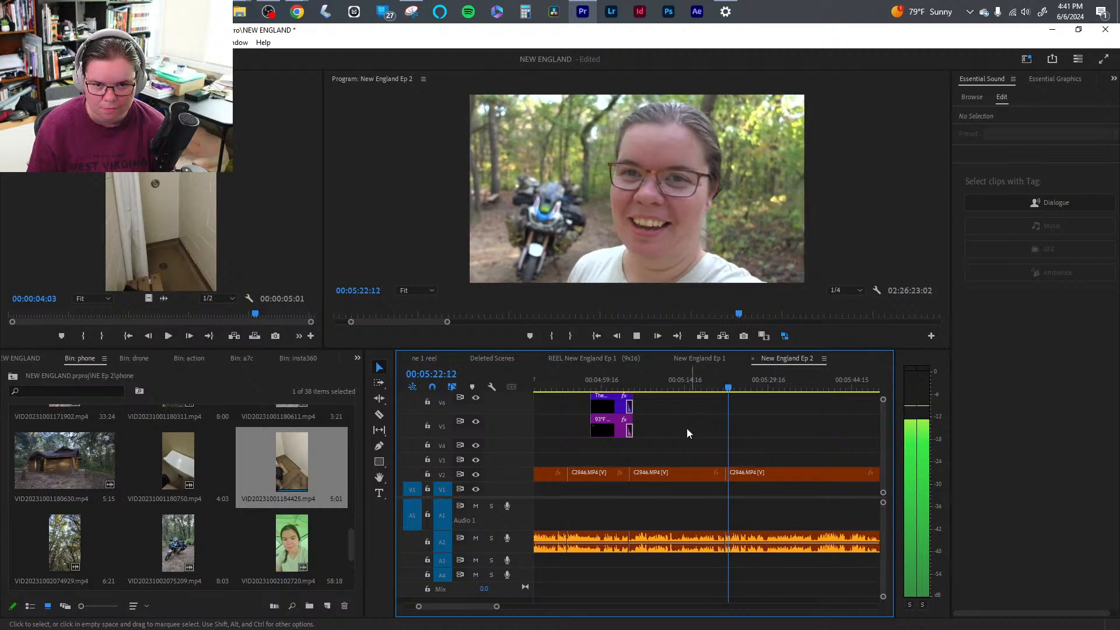
# - Check the talk at 00:05:08:21, replay the join at 00:05:21:22 and play on to 00:05:33:01
pyautogui.click(652, 388)
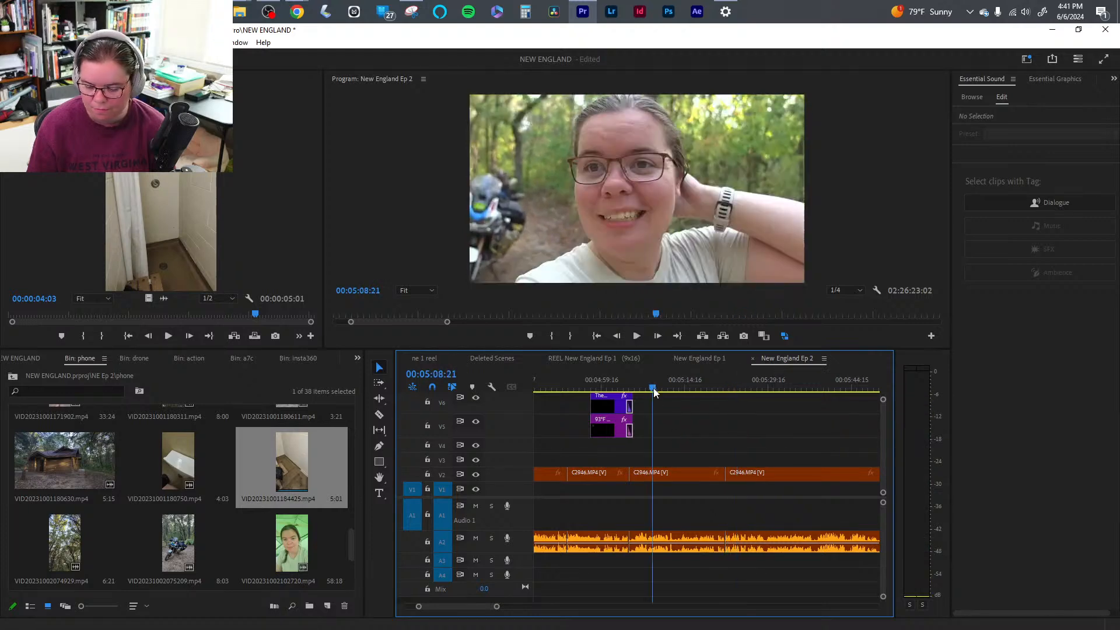
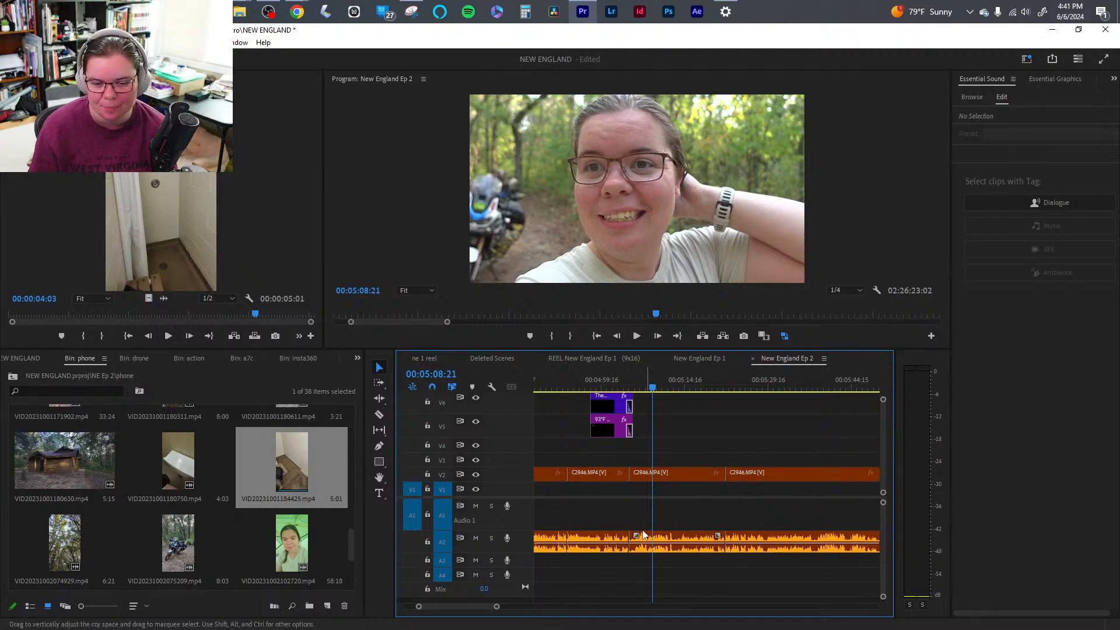
pyautogui.moveTo(710, 390); pyautogui.dragTo(721, 390)
pyautogui.press('space')
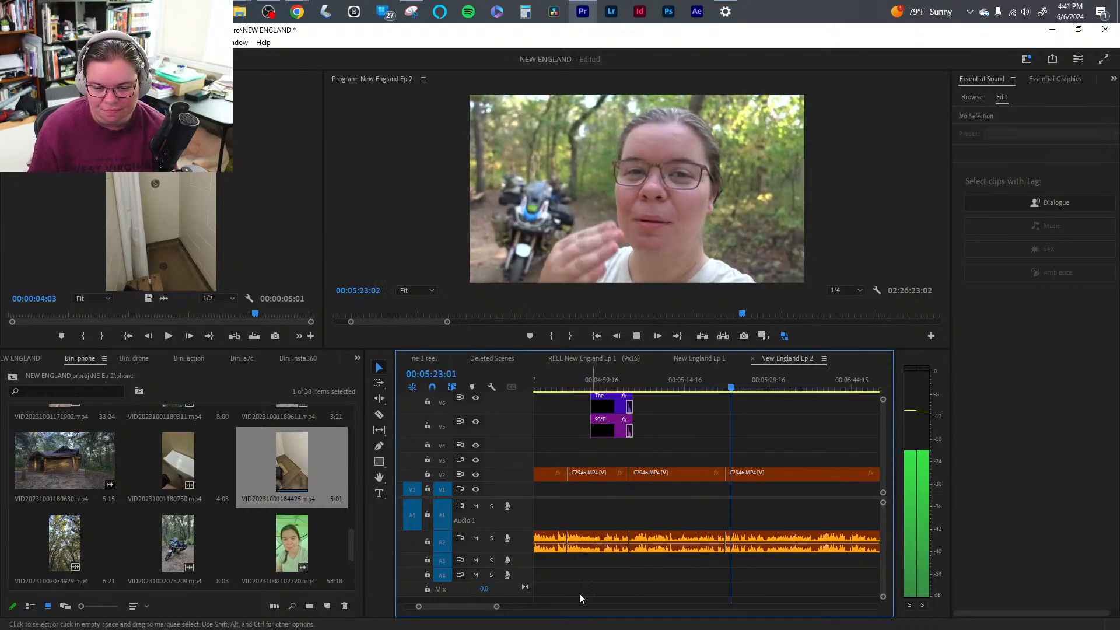
pyautogui.moveTo(496, 606); pyautogui.dragTo(489, 608)
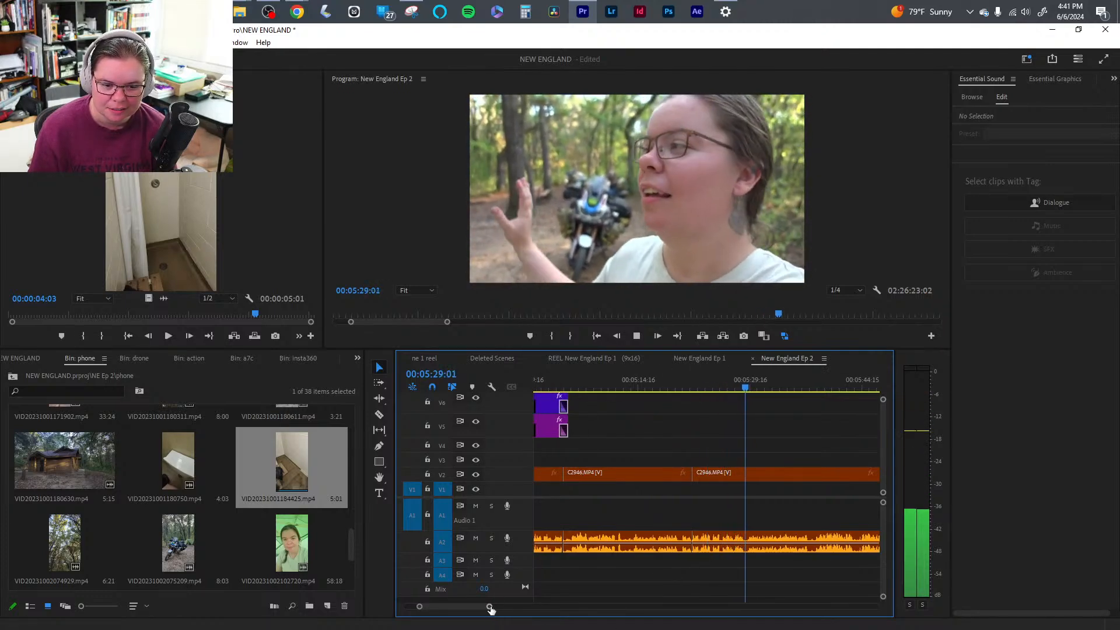
pyautogui.moveTo(489, 606)
pyautogui.mouseDown()
pyautogui.moveTo(499, 607)
pyautogui.moveTo(487, 608)
pyautogui.mouseUp()
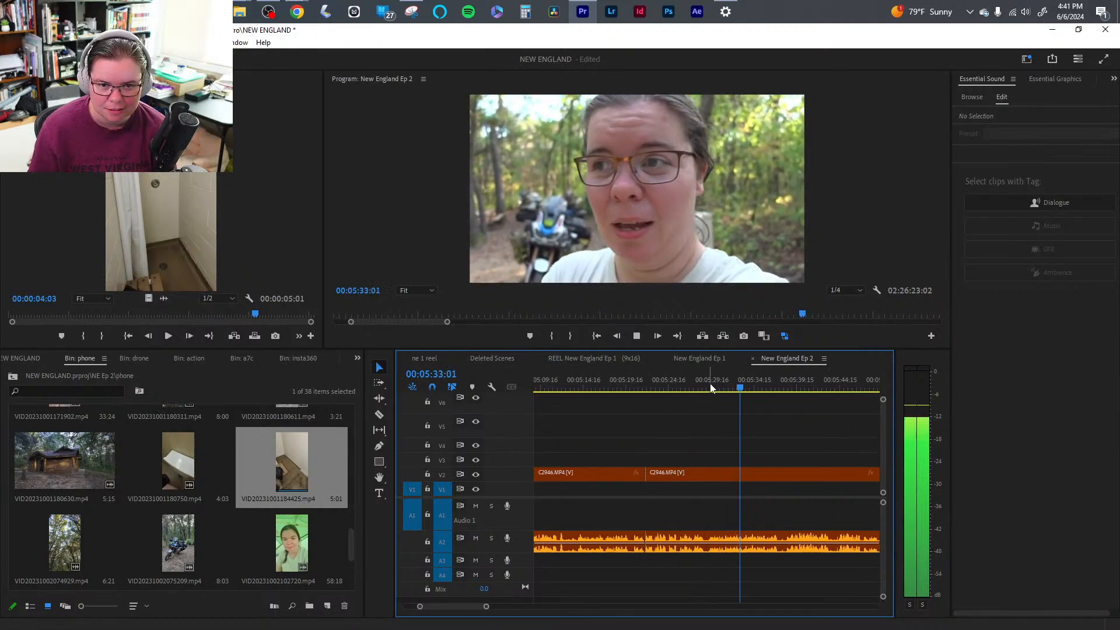
# - Replay the talk from about 00:05:27 and split the C2946.MP4 clip at 00:05:28:22
pyautogui.click(691, 386)
pyautogui.press('space')
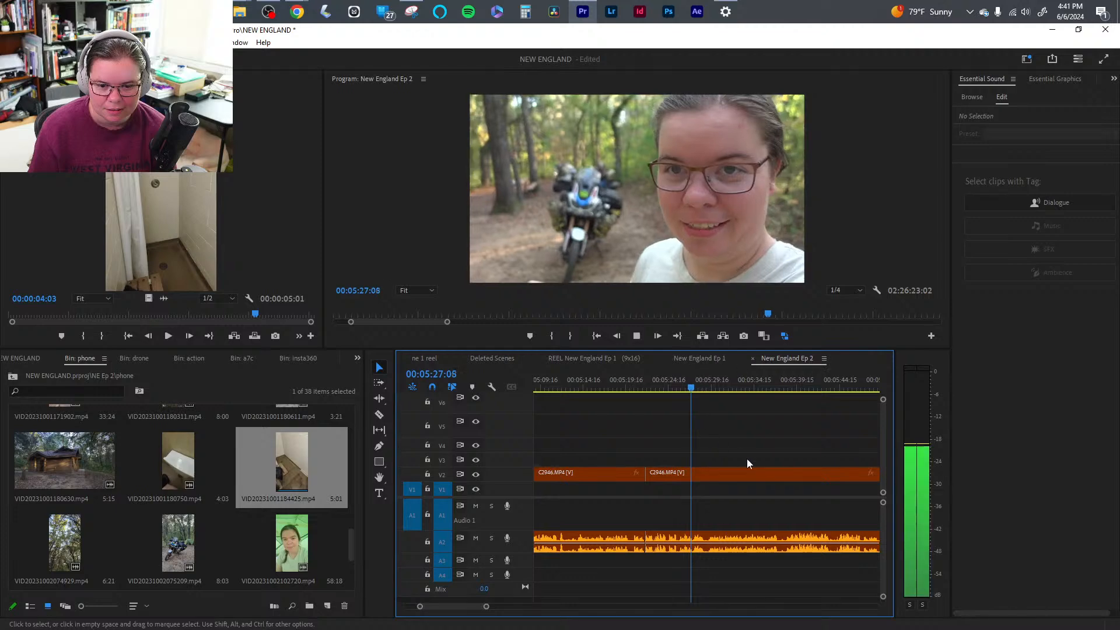
pyautogui.press('space')
pyautogui.press('c')
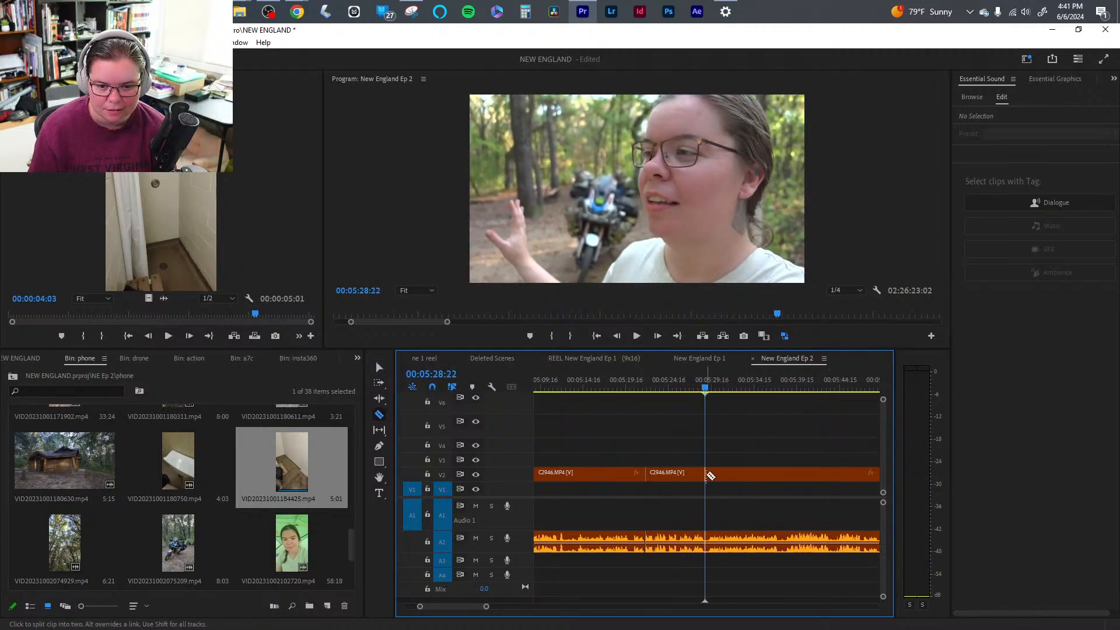
pyautogui.click(705, 474)
pyautogui.press('v')
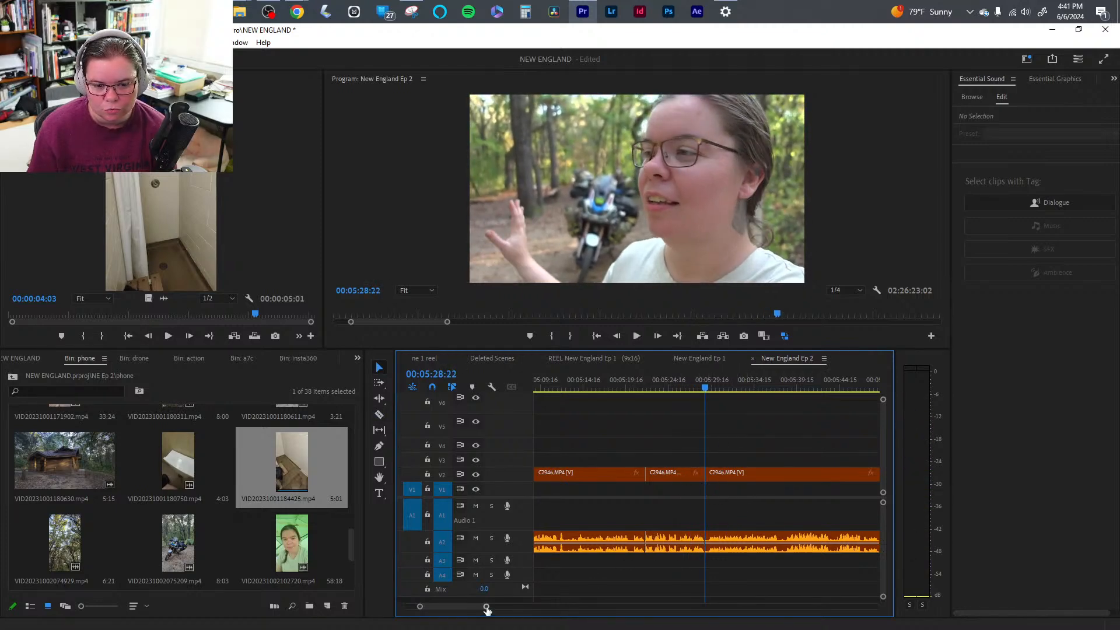
# - Move the "Setting up camp in Minneapolis" marker earlier to 00:04:19:04, just before the C2946.MP4 section
pyautogui.moveTo(487, 610); pyautogui.dragTo(566, 606)
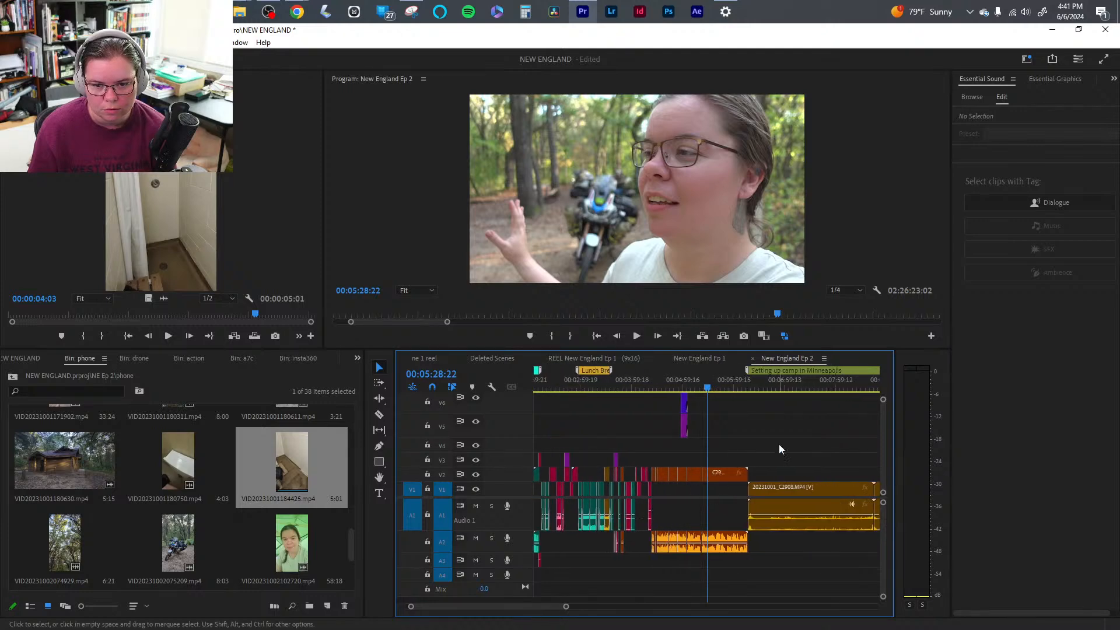
pyautogui.moveTo(797, 372)
pyautogui.mouseDown()
pyautogui.moveTo(630, 385)
pyautogui.moveTo(648, 391)
pyautogui.moveTo(681, 370)
pyautogui.mouseUp()
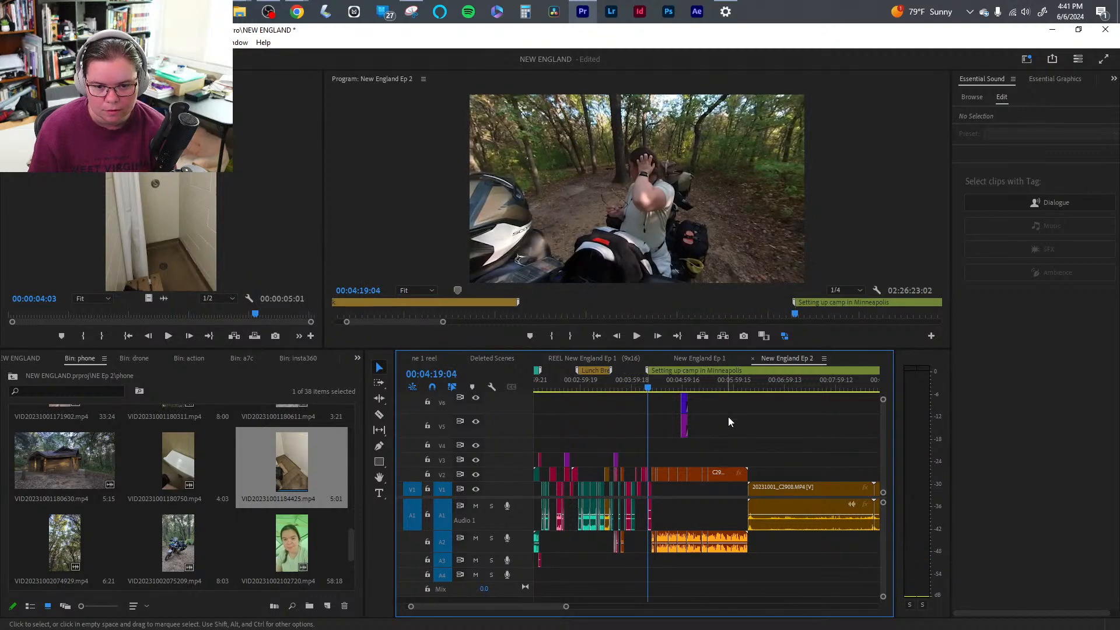
# - Review the remaining C2946.MP4 talk, checking 00:06:06:22 and the stretch from about 00:05:31 to 00:05:58:12 for unneeded passages
pyautogui.click(740, 389)
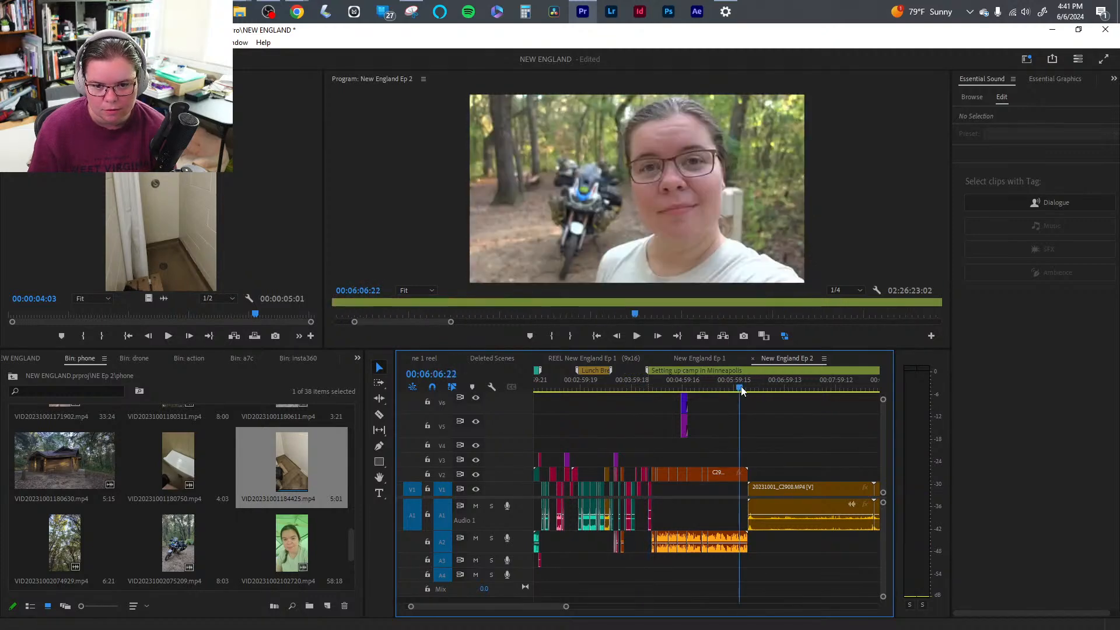
pyautogui.press('space')
pyautogui.click(716, 388)
pyautogui.press('space')
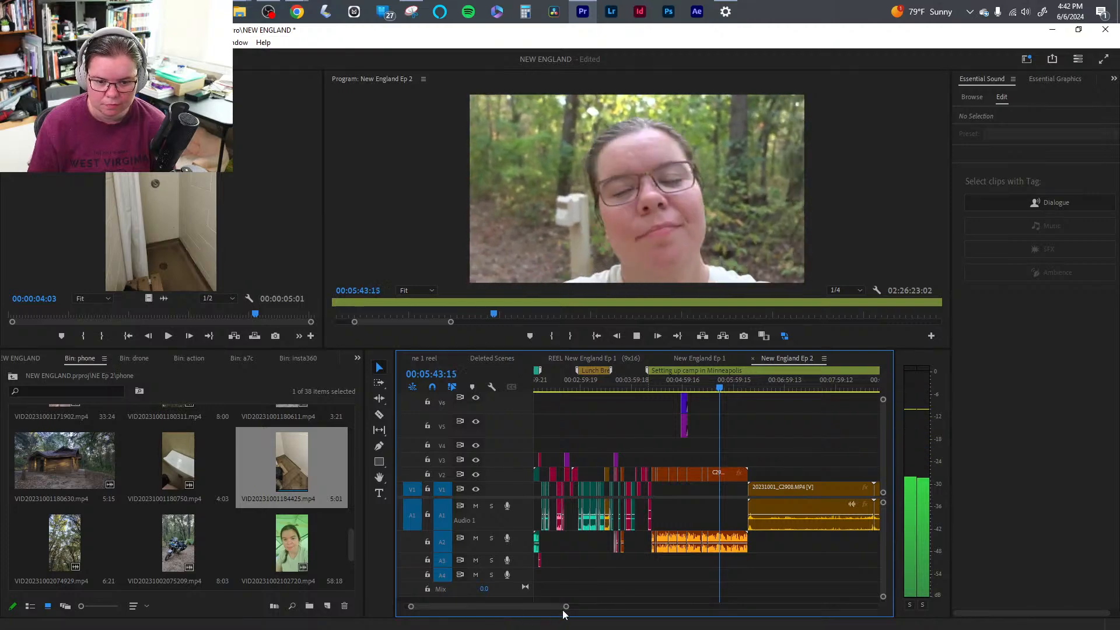
pyautogui.moveTo(549, 606); pyautogui.dragTo(527, 607)
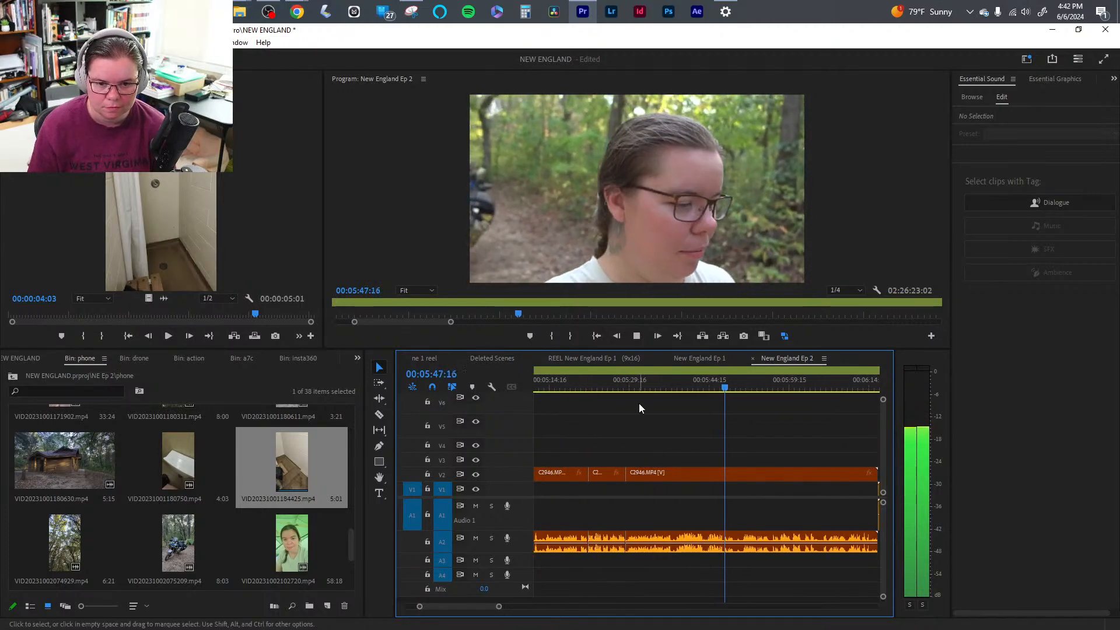
pyautogui.click(640, 387)
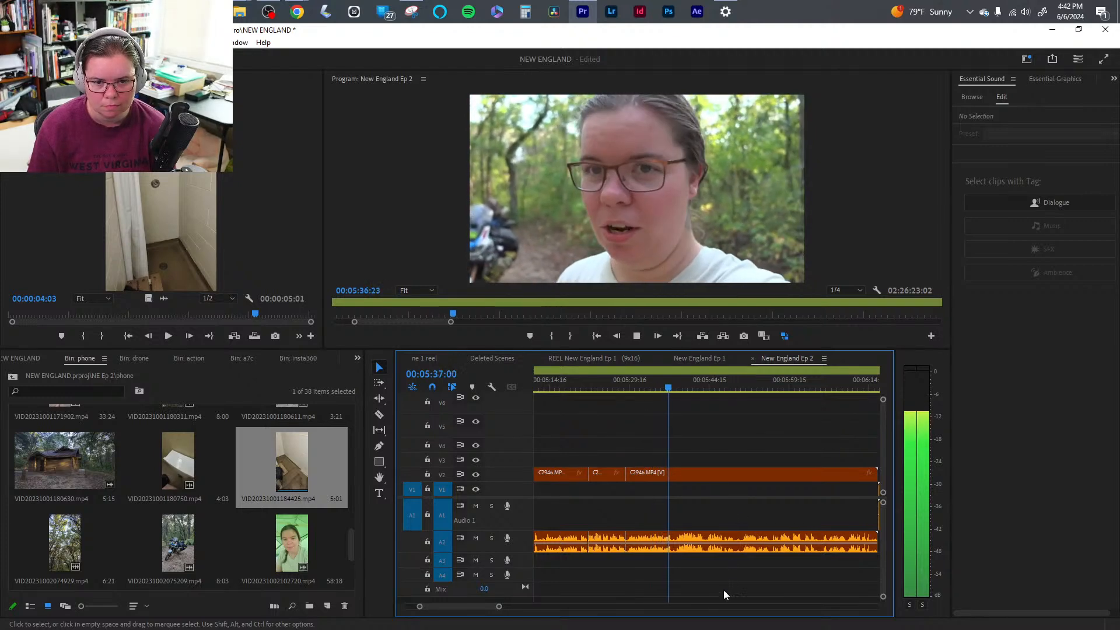
pyautogui.press('space')
pyautogui.press('space')
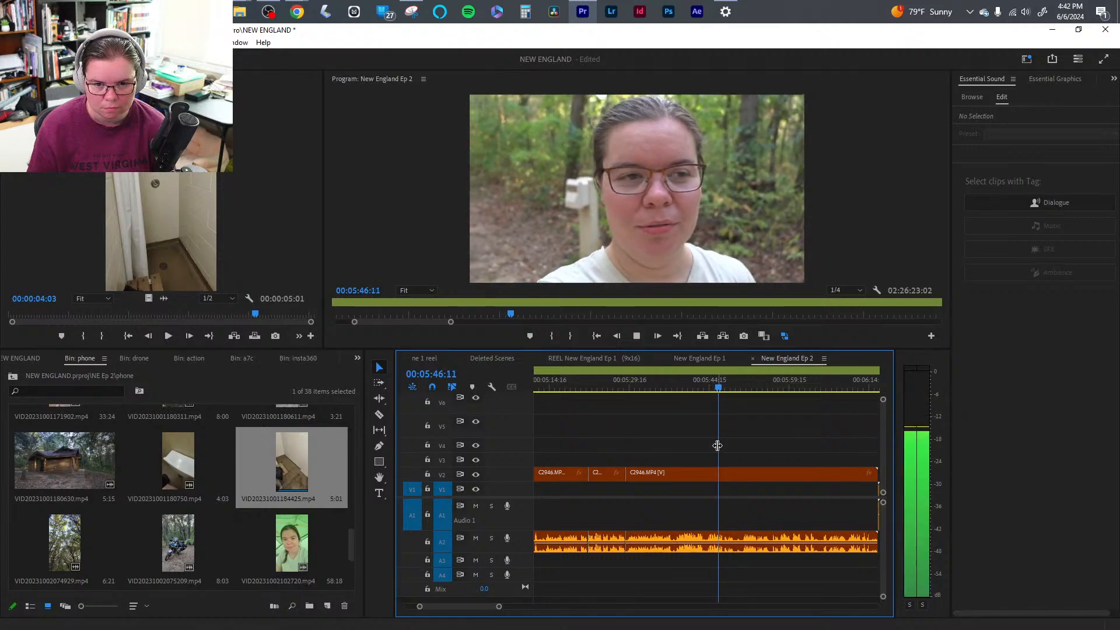
pyautogui.press('space')
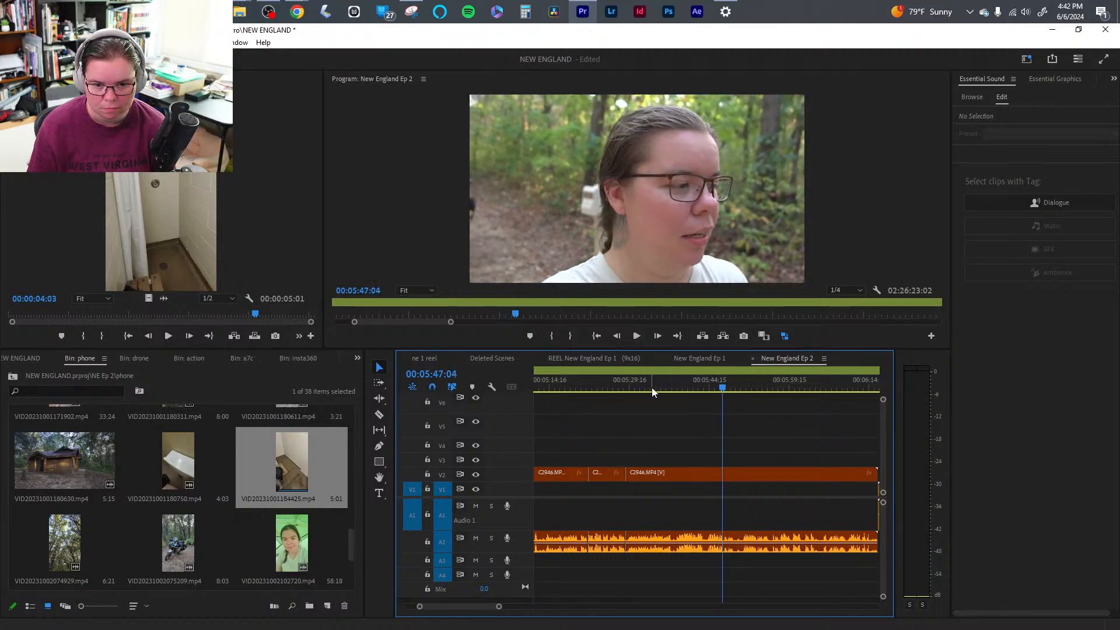
pyautogui.press('space')
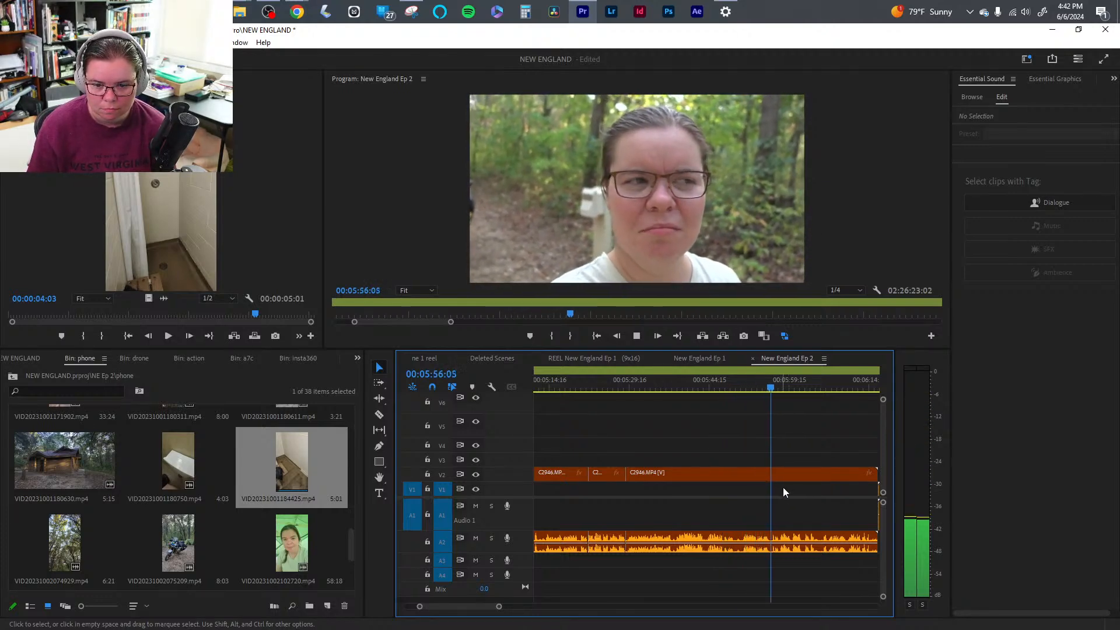
pyautogui.press('space')
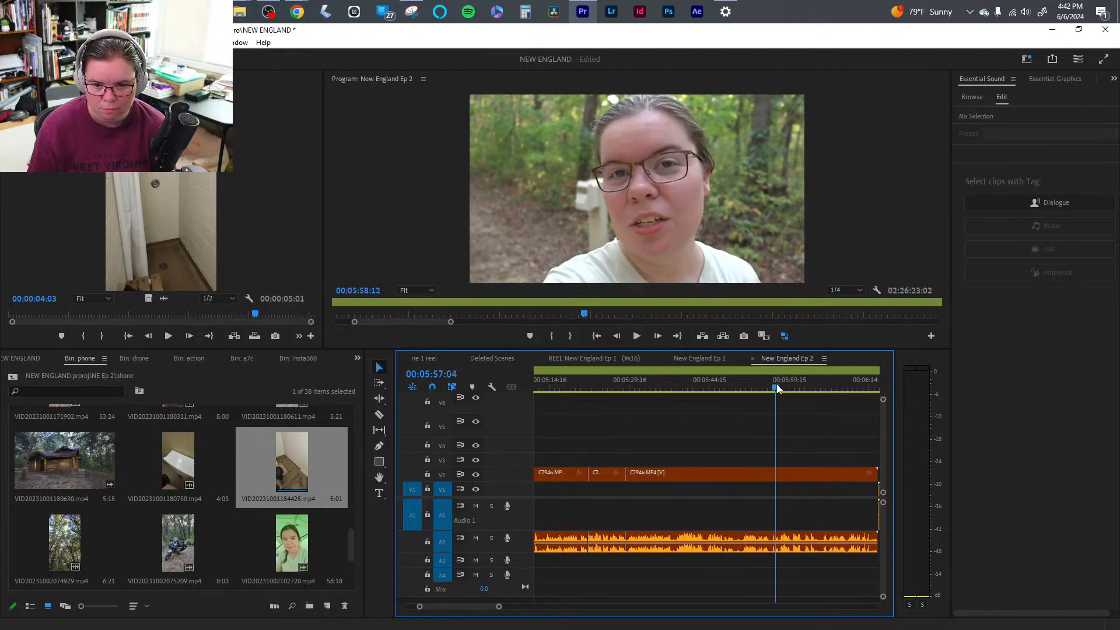
# - Replay the talk from about 00:05:28 and split the C2946.MP4 clip at 00:05:37:20
pyautogui.click(622, 388)
pyautogui.press('space')
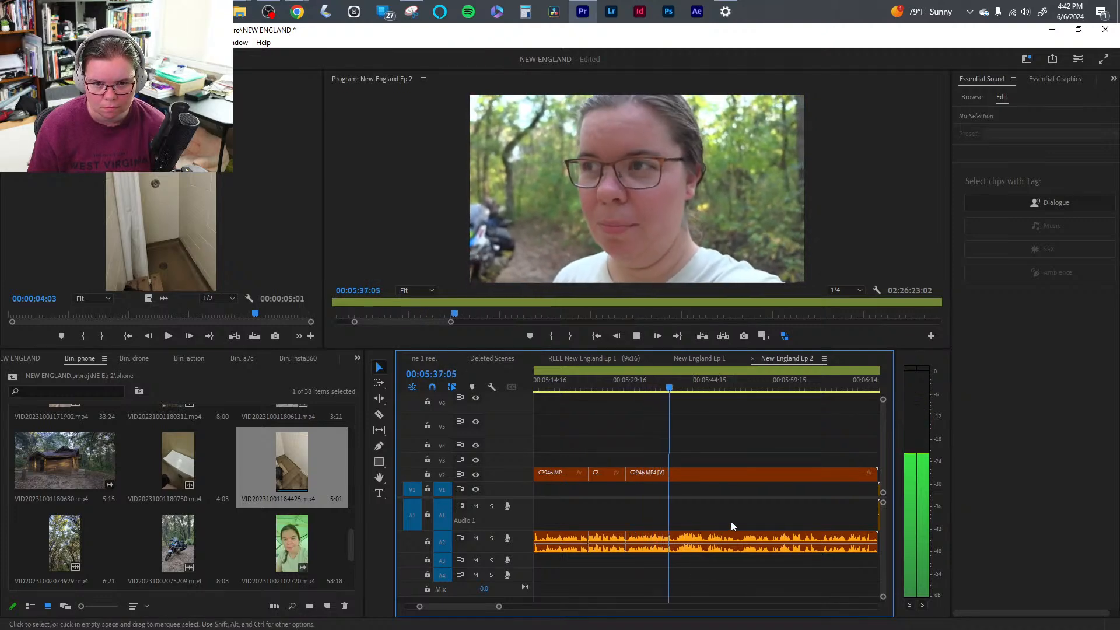
pyautogui.press('space')
pyautogui.press('c')
pyautogui.click(680, 477)
pyautogui.press('v')
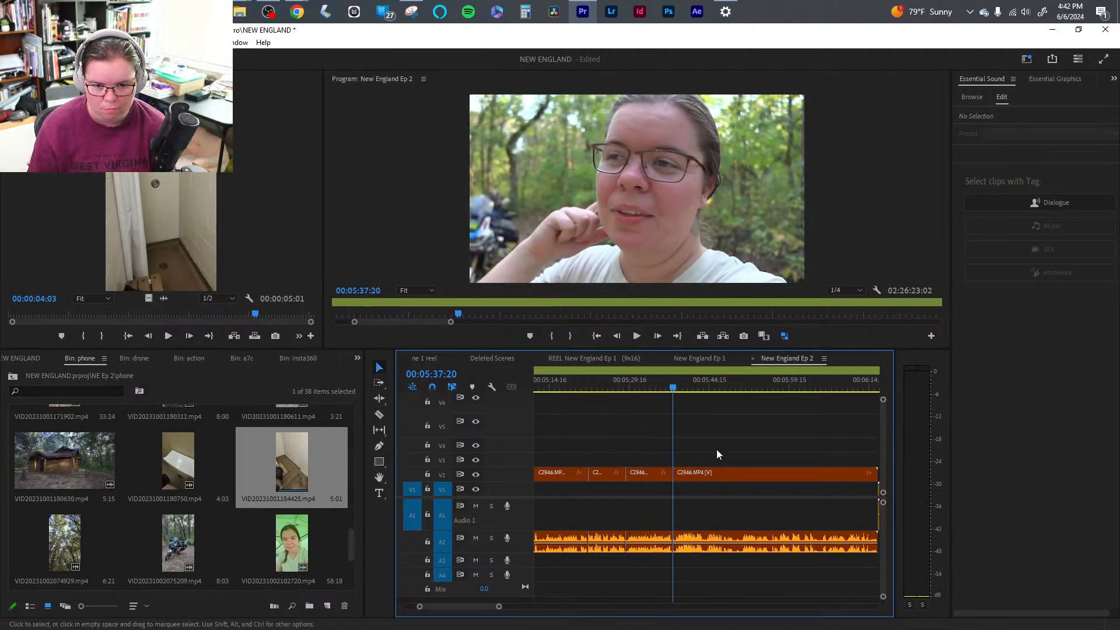
# - Ripple-trim the start of the C2946.MP4 part after 00:05:37:20 in four passes, first to about 00:05:51 and last to about 00:05:46
pyautogui.moveTo(725, 386); pyautogui.dragTo(743, 389)
pyautogui.press('q')
pyautogui.press('space')
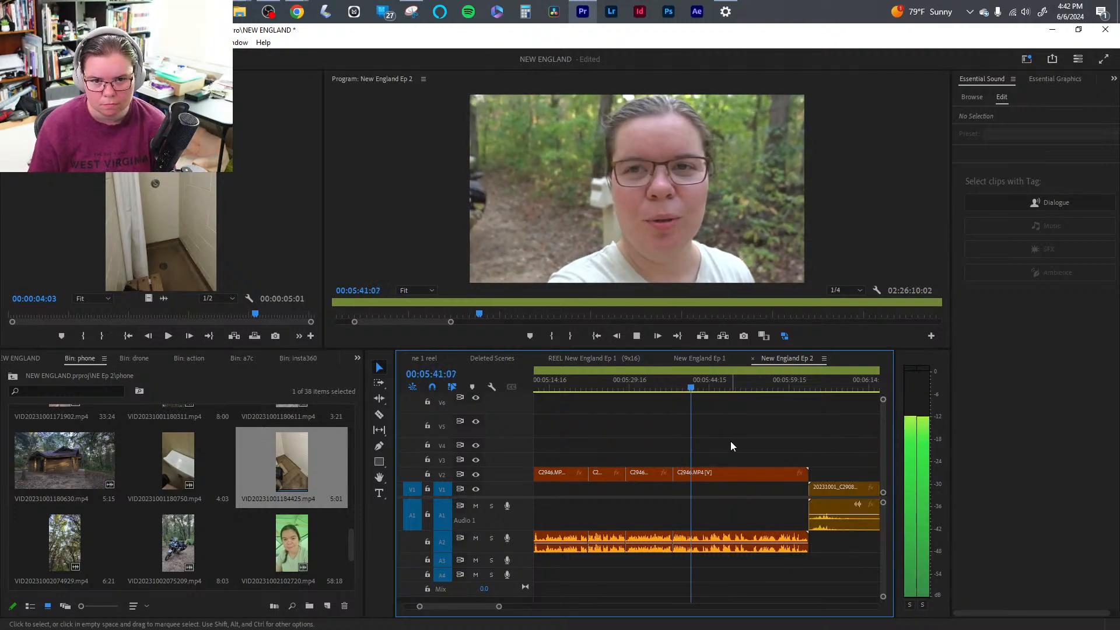
pyautogui.press('q')
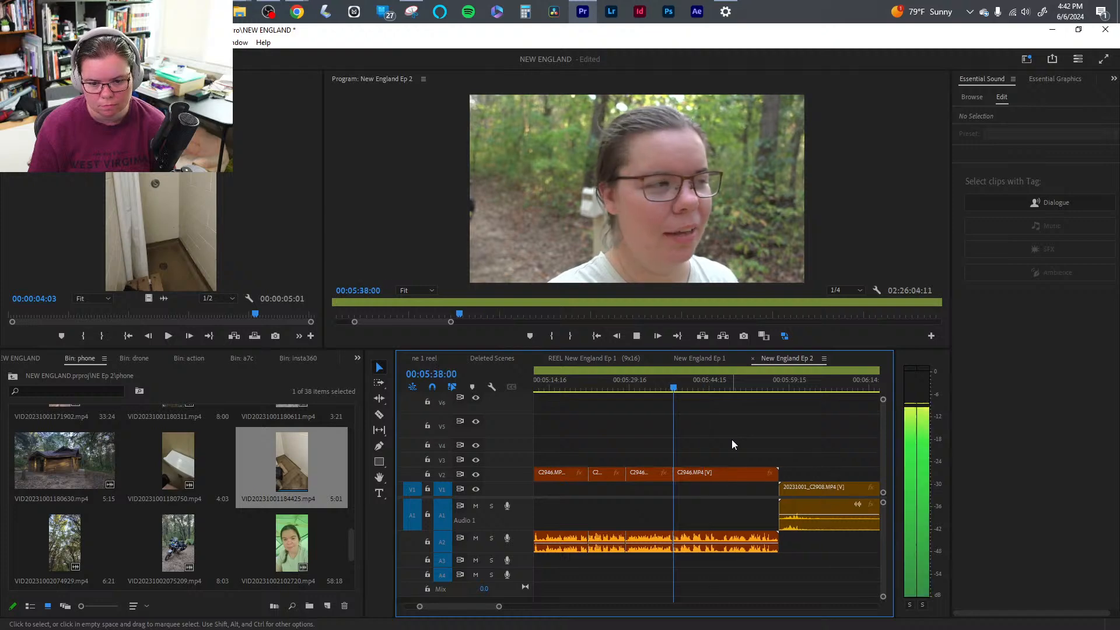
pyautogui.press('q')
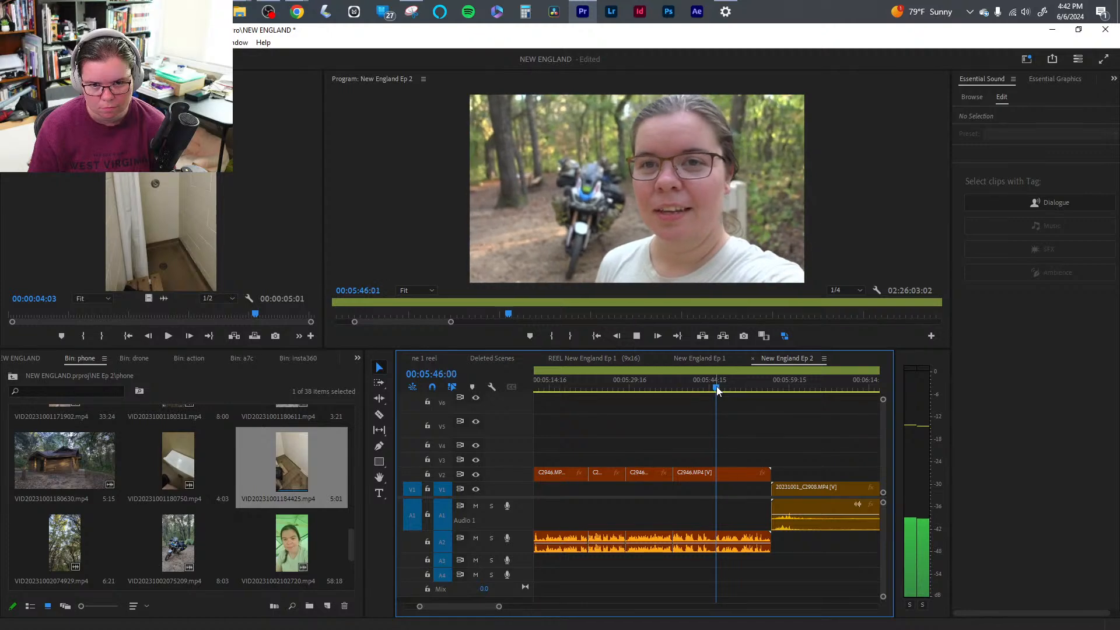
pyautogui.press('space')
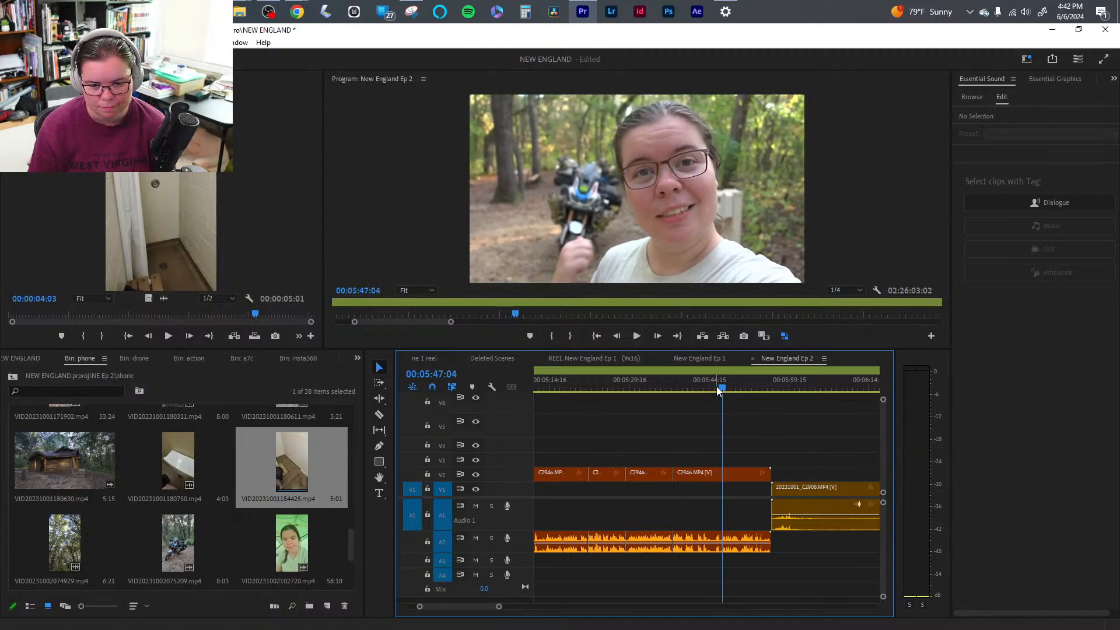
pyautogui.press('q')
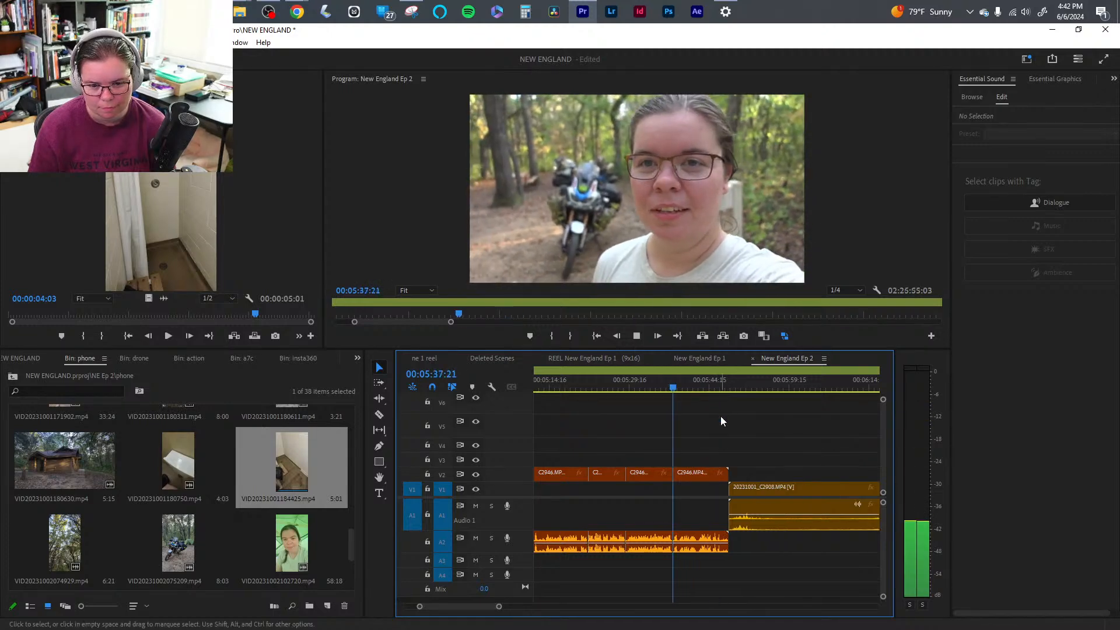
# - Play the shortened talk, ripple-trim the last C2946.MP4 clip's end back to 00:05:46:23 and save the project
pyautogui.press('space')
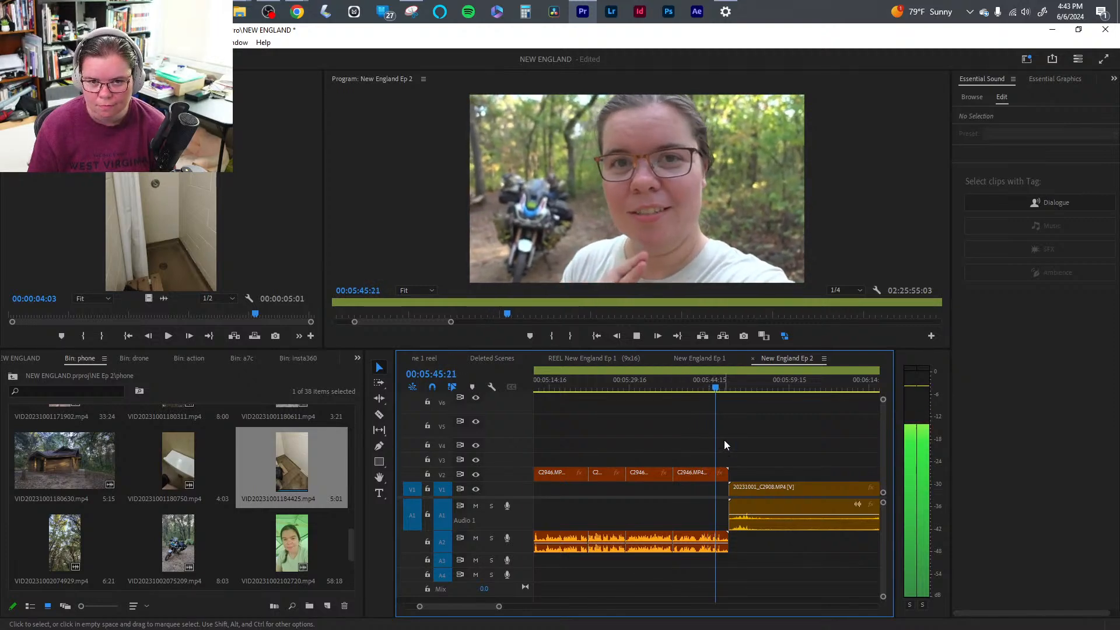
pyautogui.press('space')
pyautogui.press('w')
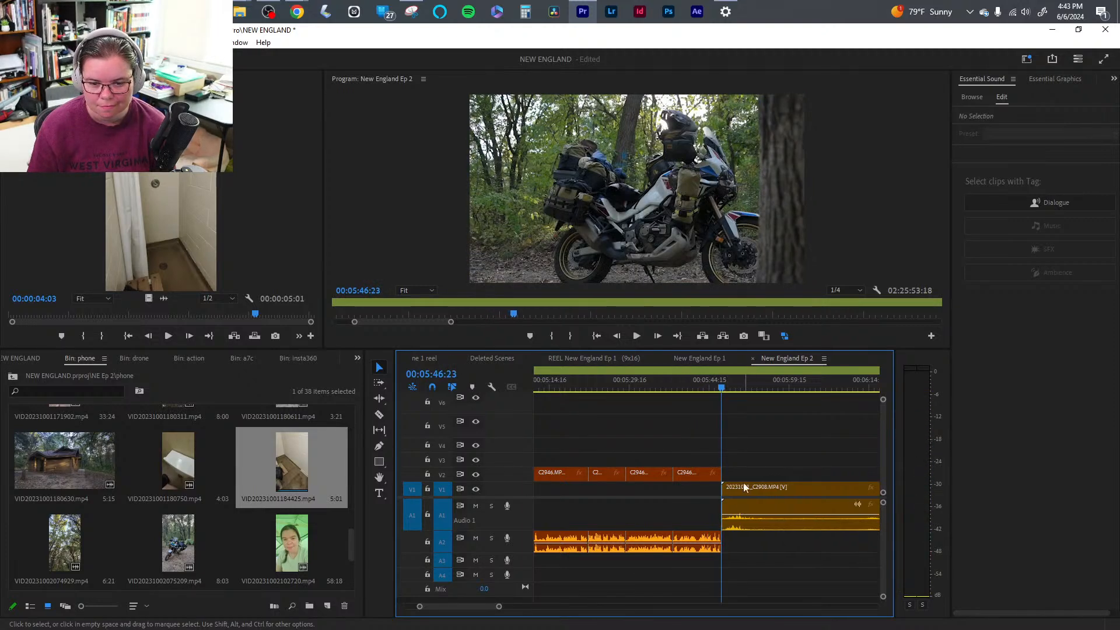
pyautogui.hotkey('ctrl', 's')
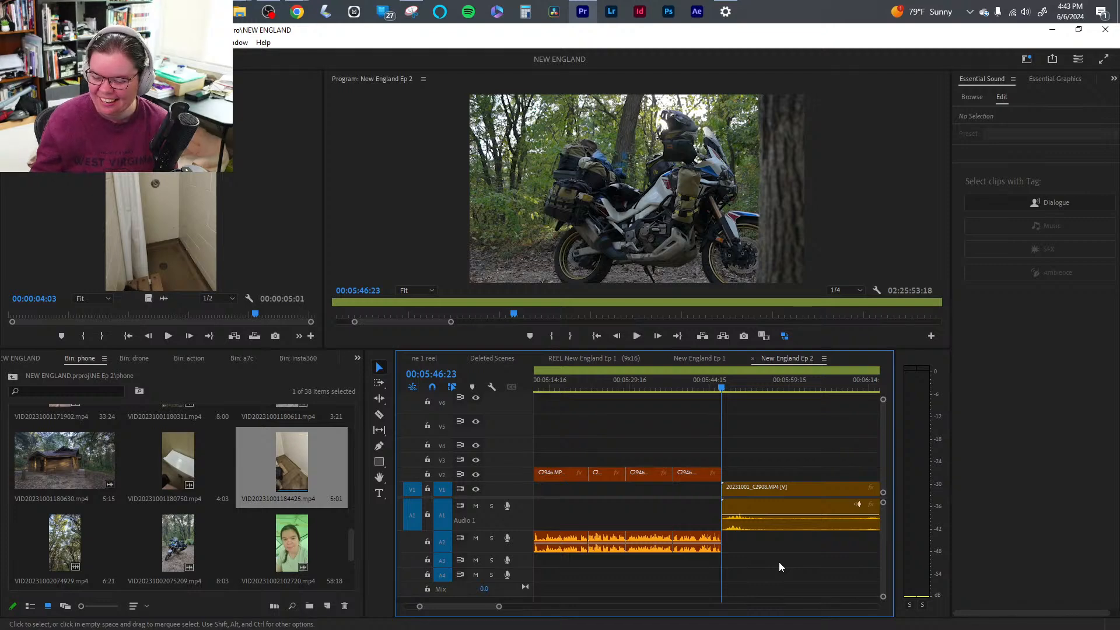
# - Scrub into the motorcycle footage and ripple-trim the start of 20231001_C2908.MP4 up to 00:06:02:10
pyautogui.click(799, 559)
pyautogui.click(695, 385)
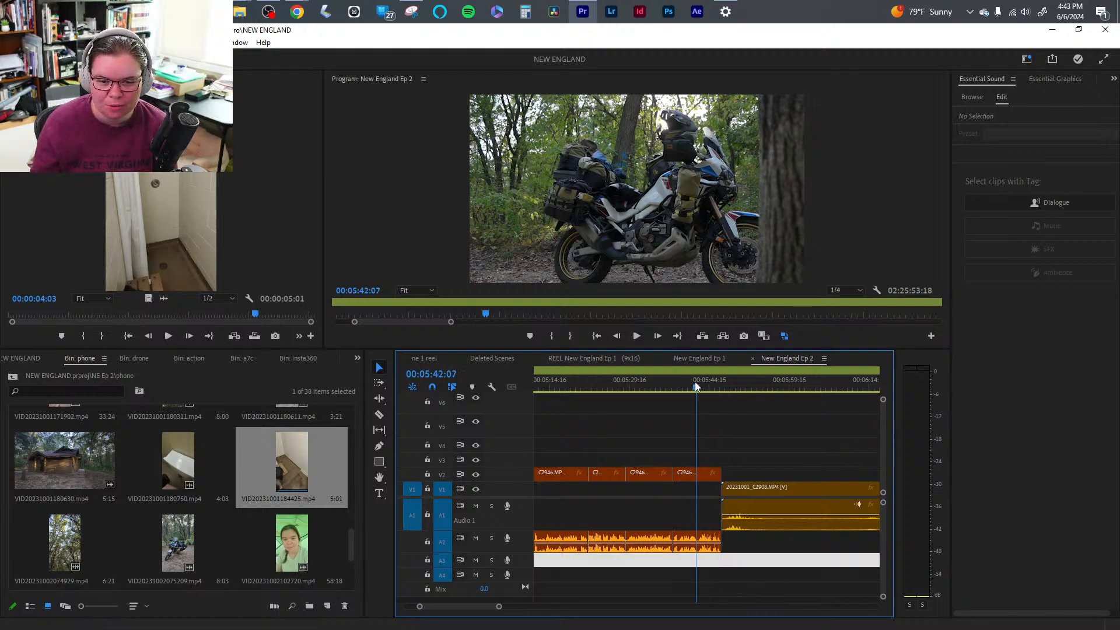
pyautogui.moveTo(695, 385); pyautogui.dragTo(803, 388)
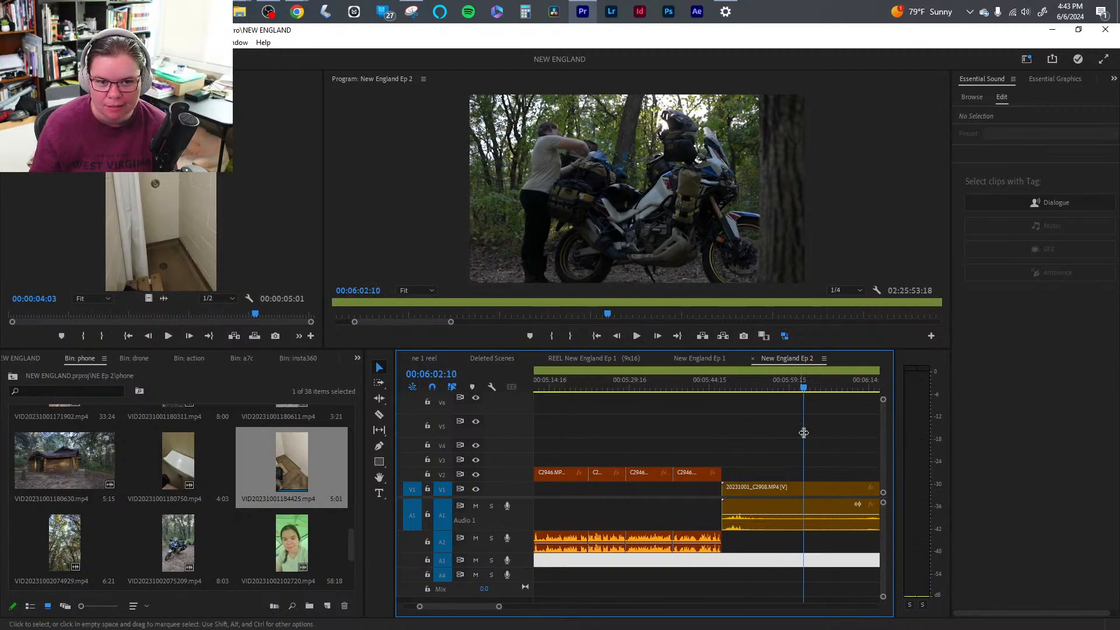
pyautogui.press('q')
# - Ripple-trim further stretches off the start of 20231001_C2908.MP4 and play from the join at 00:05:46:23
pyautogui.press('space')
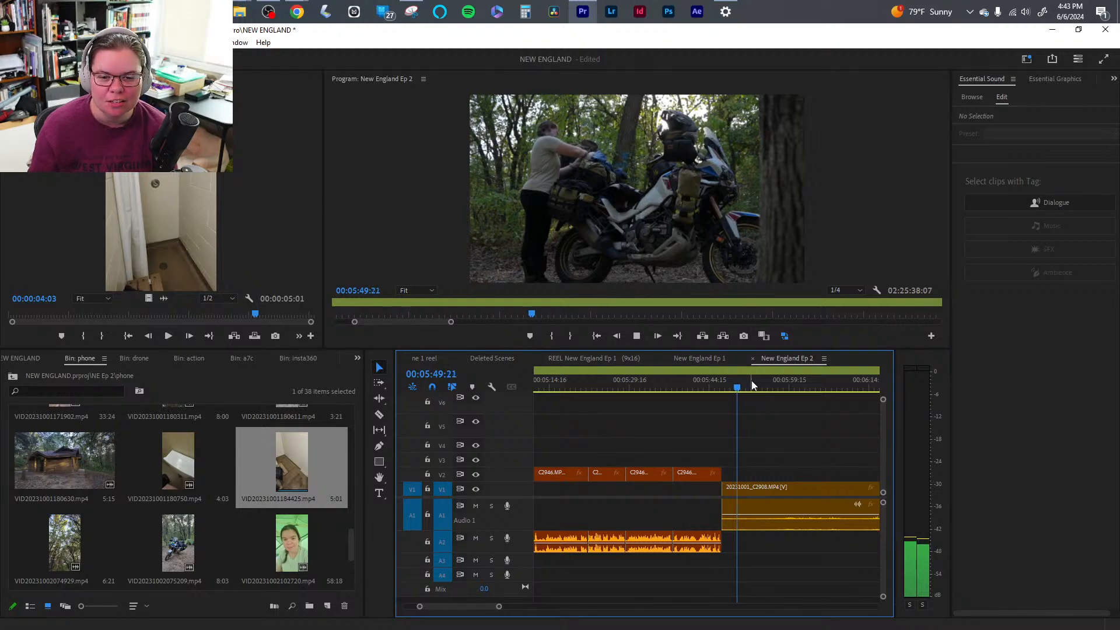
pyautogui.moveTo(751, 386); pyautogui.dragTo(832, 390)
pyautogui.press('Up')
pyautogui.press('q')
pyautogui.press('q')
pyautogui.press('q')
pyautogui.moveTo(730, 391)
pyautogui.mouseDown()
pyautogui.moveTo(759, 388)
pyautogui.moveTo(735, 389)
pyautogui.mouseUp()
pyautogui.hotkey('shift', 'k')
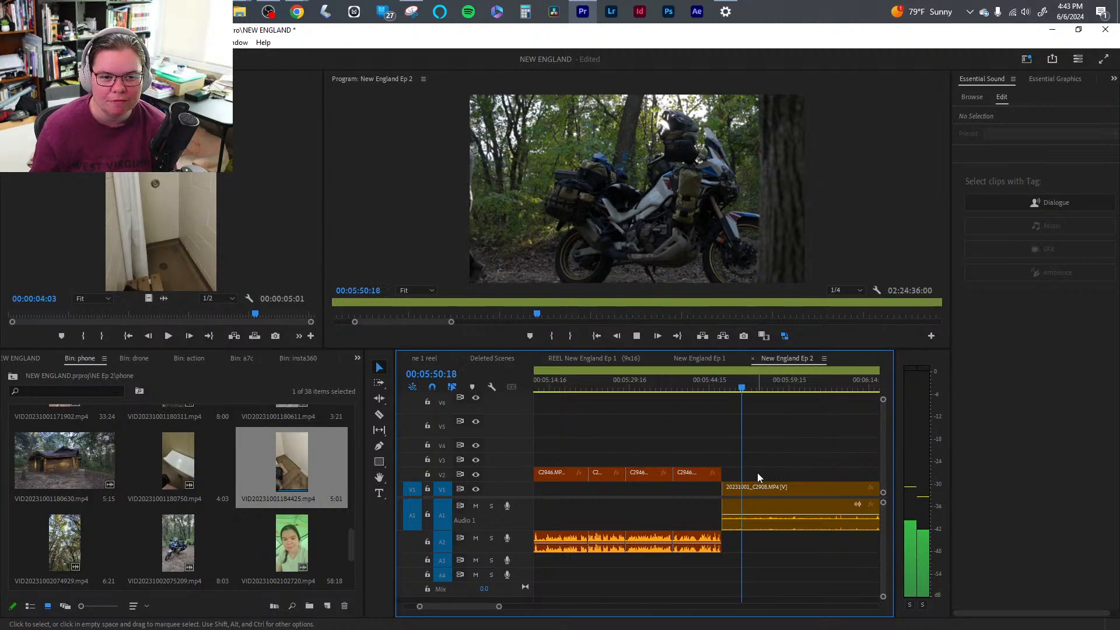
# - Split 20231001_C2908.MP4 at about 00:05:50:20 and ripple-trim the start of the following part up to about 00:06:14
pyautogui.press('space')
pyautogui.click(746, 389)
pyautogui.moveTo(746, 389); pyautogui.dragTo(858, 393)
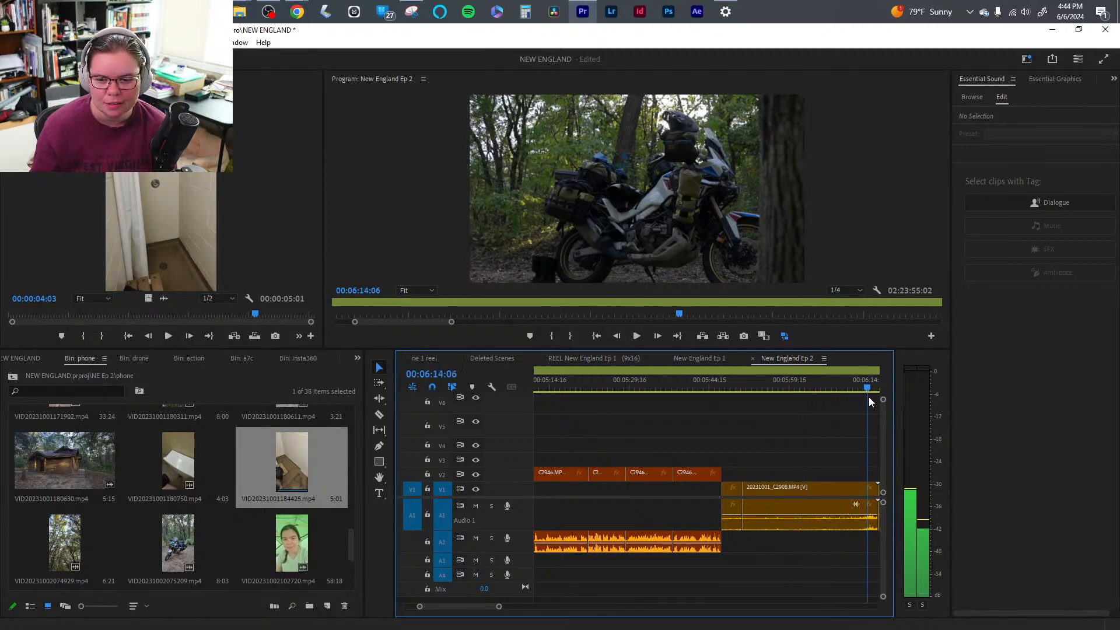
pyautogui.press('q')
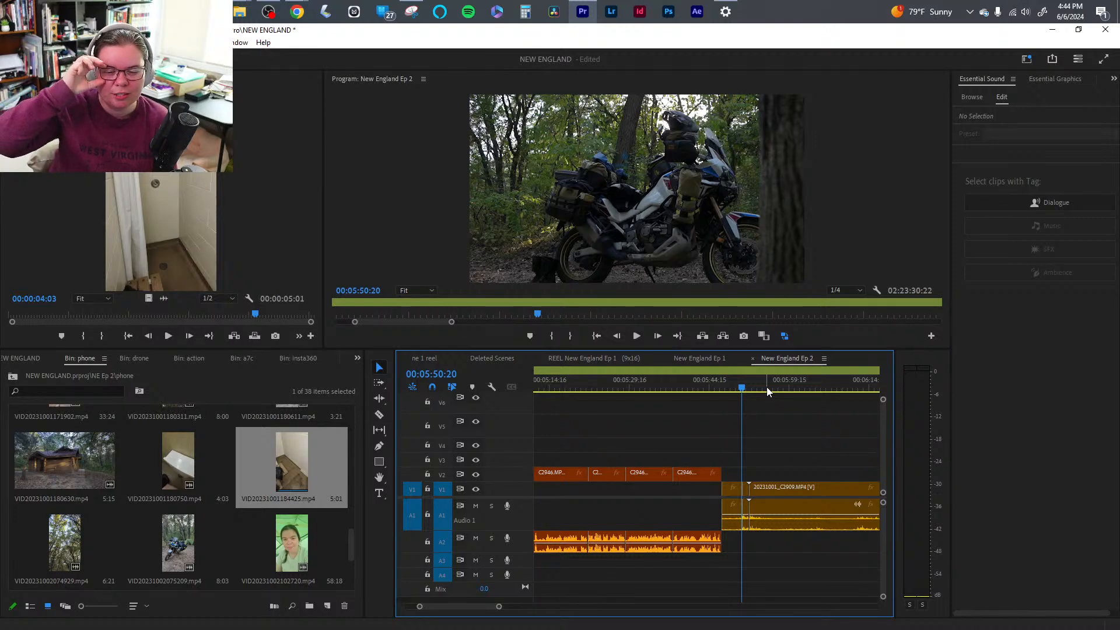
# - Play the cut at 00:05:50:20, ripple-delete the short remainder of 20231001_C2908.MP4 and play into 20231001_C2909.MP4
pyautogui.press('space')
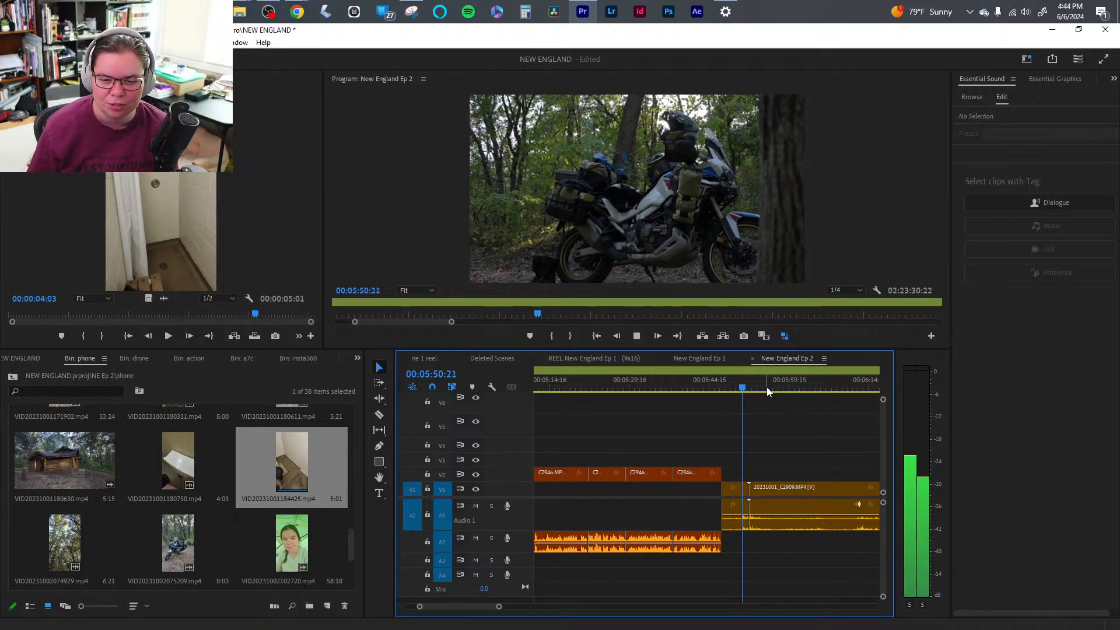
pyautogui.press('space')
pyautogui.click(746, 496)
pyautogui.press('space')
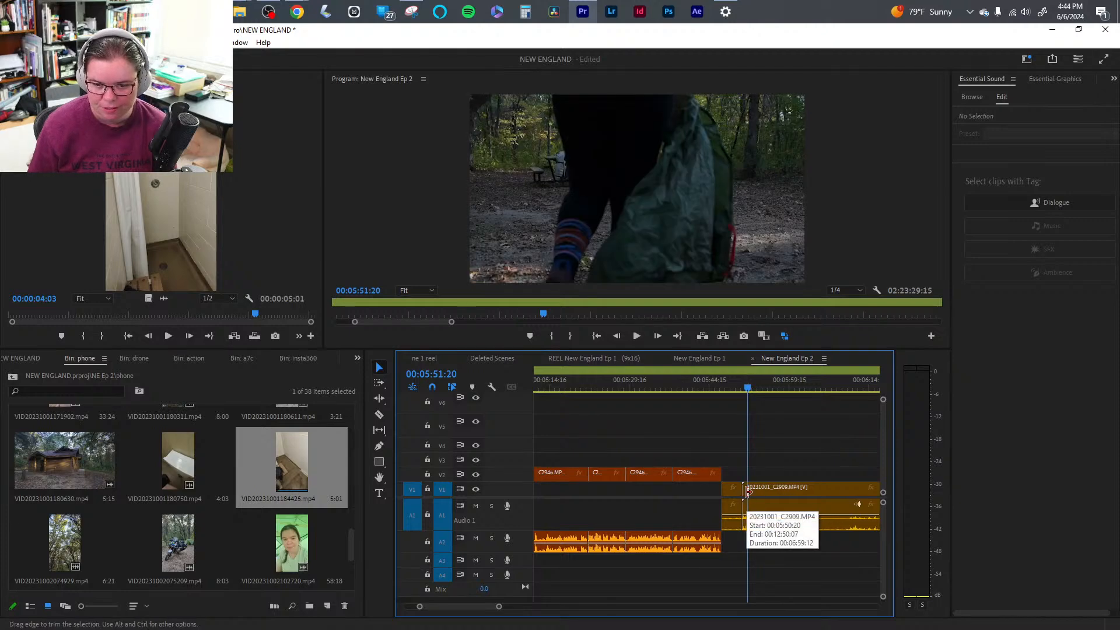
# - Ripple-trim the opening of 20231001_C2909.MP4 to reach the tarp being spread, and play from the cut at 00:05:50:20
pyautogui.press('space')
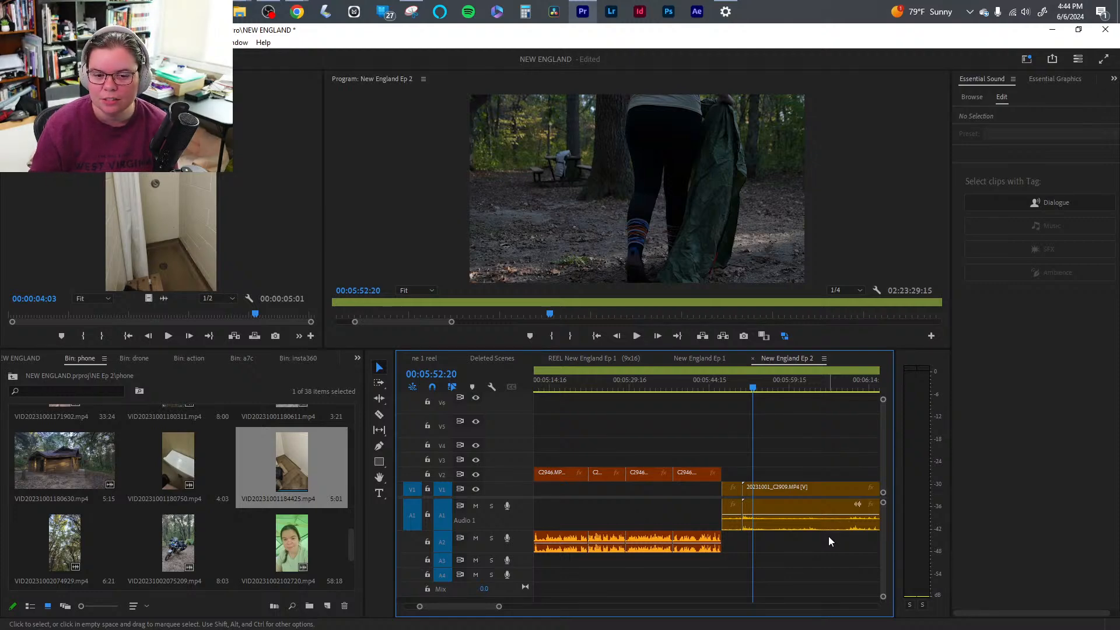
pyautogui.press('space')
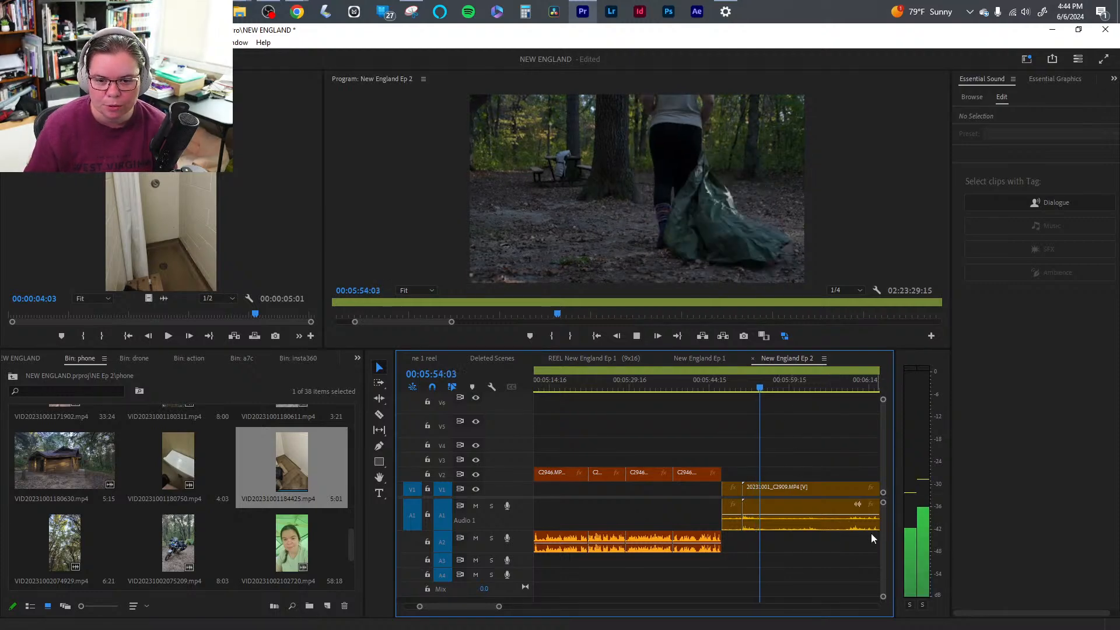
pyautogui.click(814, 389)
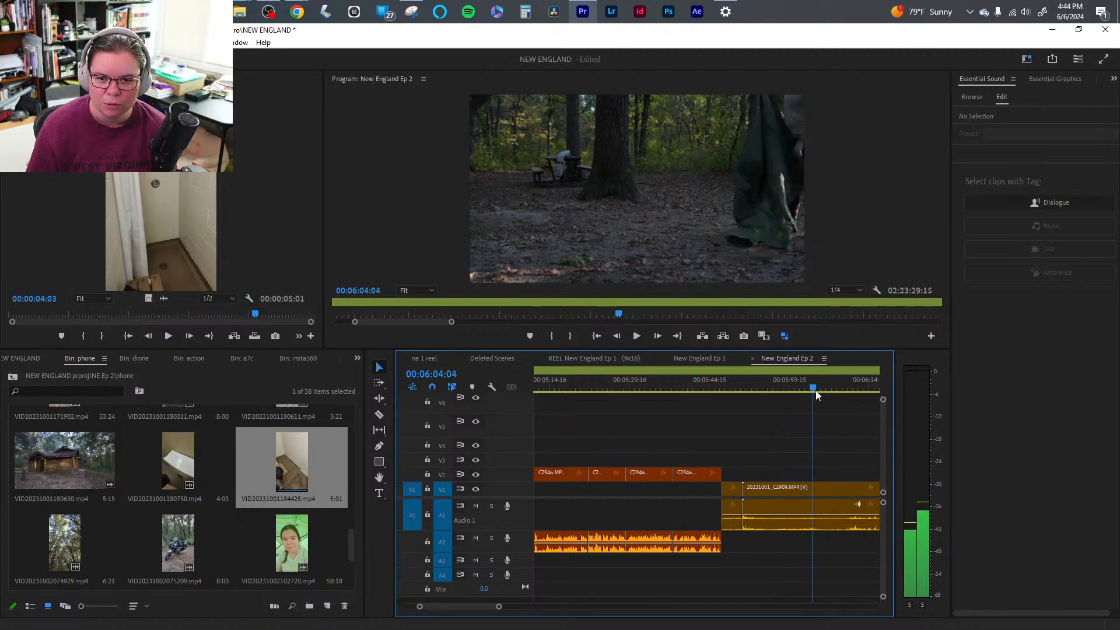
pyautogui.moveTo(815, 395); pyautogui.dragTo(743, 379)
pyautogui.press('Up')
pyautogui.press('space')
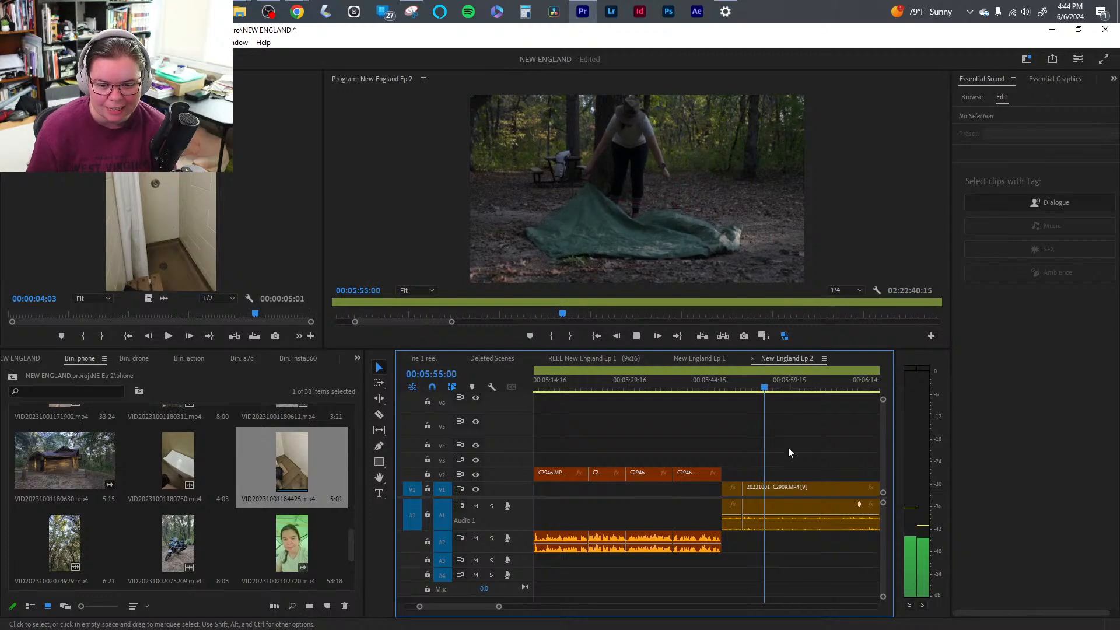
# - Split 20231001_C2909.MP4 at 00:05:55:14 and ripple-trim the opening of the part that follows
pyautogui.press('space')
pyautogui.press('c')
pyautogui.click(769, 487)
pyautogui.press('v')
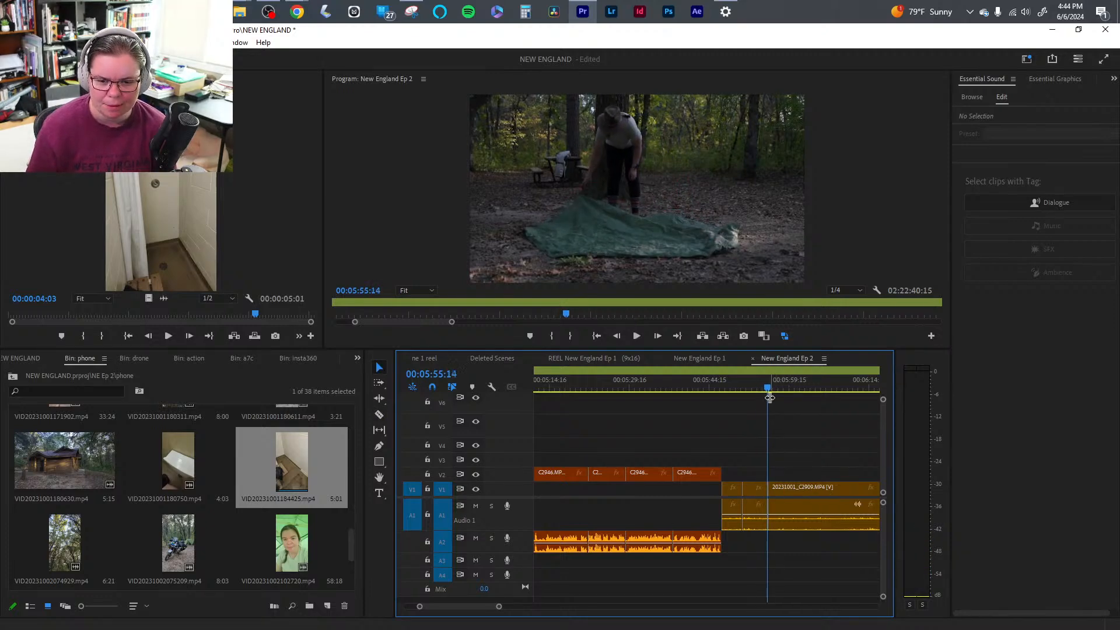
pyautogui.moveTo(769, 389); pyautogui.dragTo(857, 394)
pyautogui.press('q')
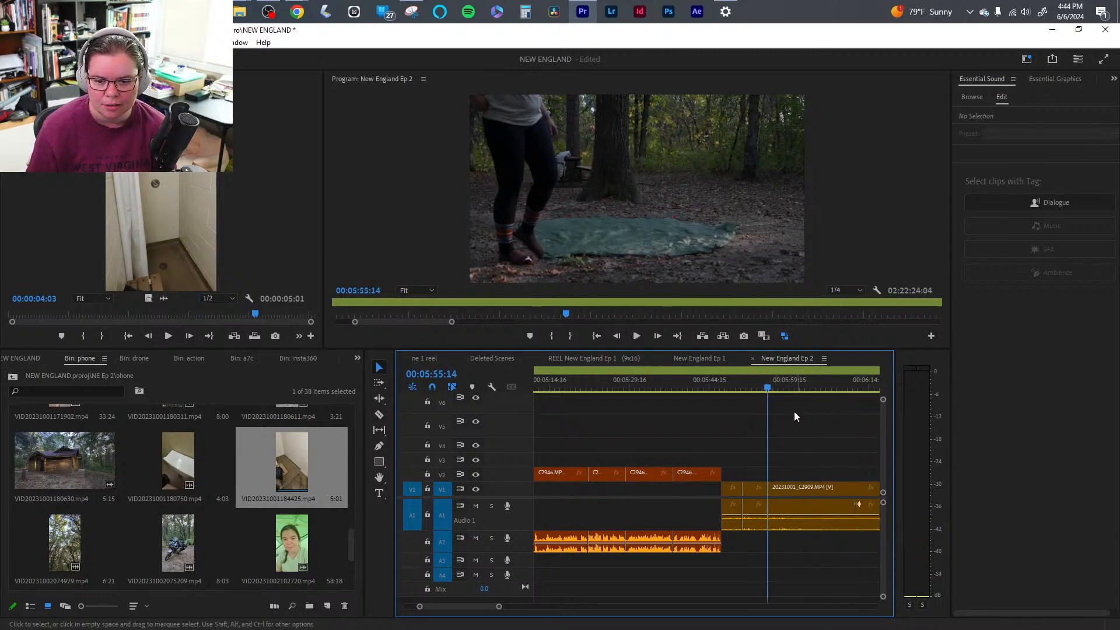
# - Ripple-trim several further stretches off the start of the 20231001_C2909.MP4 part after the cut at 00:05:55:14
pyautogui.moveTo(769, 388); pyautogui.dragTo(849, 388)
pyautogui.press('q')
pyautogui.press('q')
pyautogui.press('q')
pyautogui.press('q')
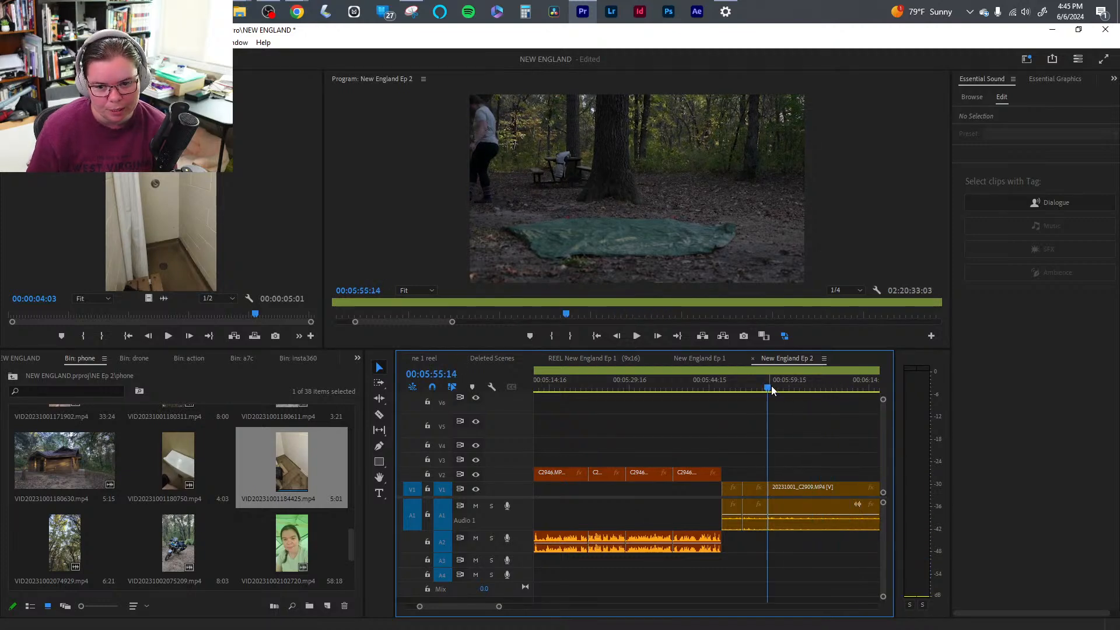
pyautogui.moveTo(772, 388); pyautogui.dragTo(850, 394)
pyautogui.press('q')
pyautogui.press('q')
# - Scrub through the rest of 20231001_C2909.MP4 and ripple-trim the start of its last part up to 00:07:23:16
pyautogui.moveTo(768, 388); pyautogui.dragTo(828, 388)
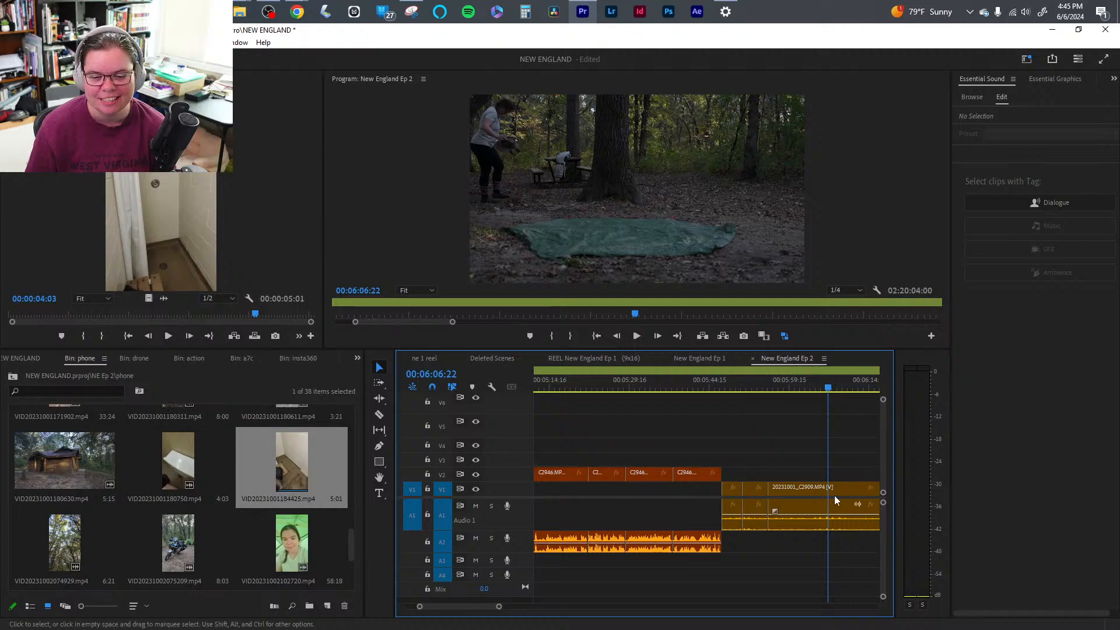
pyautogui.moveTo(499, 607); pyautogui.dragTo(533, 606)
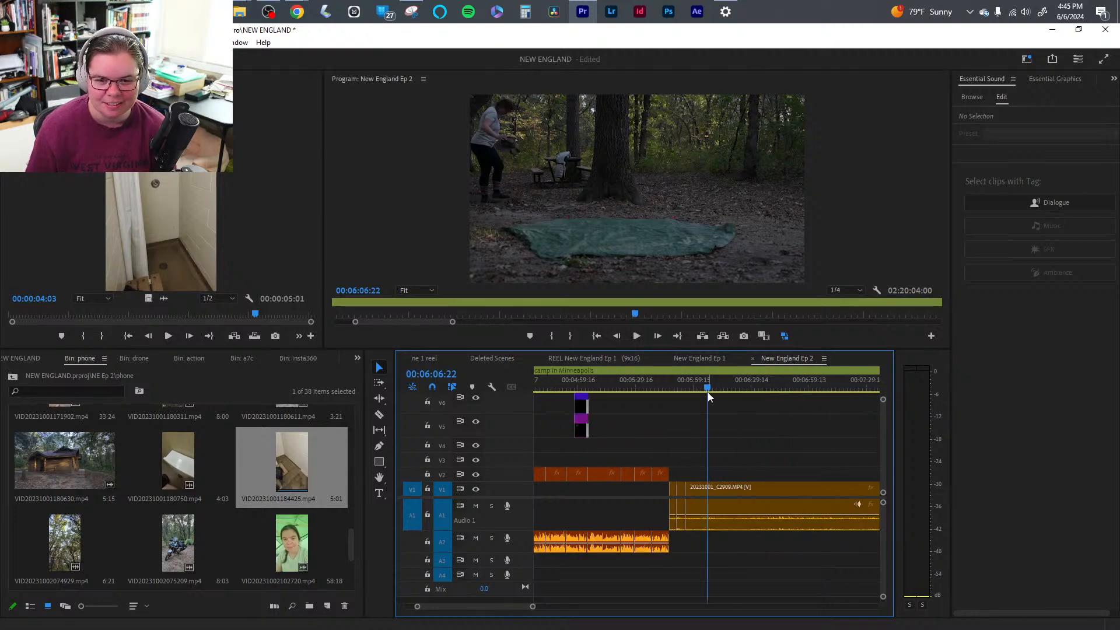
pyautogui.moveTo(708, 392); pyautogui.dragTo(856, 399)
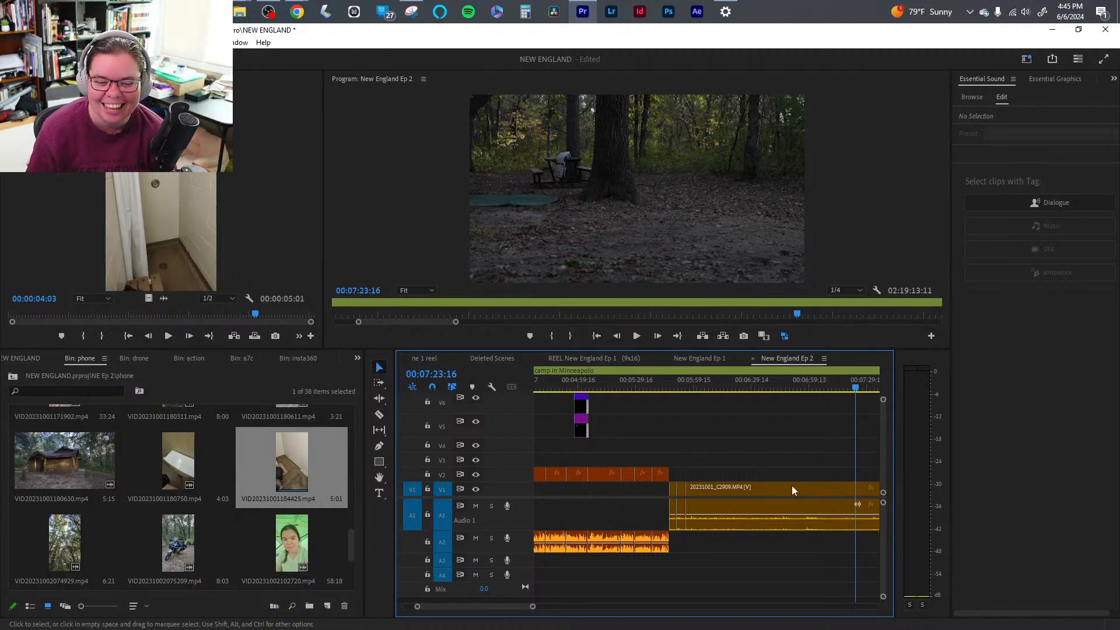
pyautogui.press('q')
# - Try to ripple-delete every camp clip between the talk and 20231001_C2910.MP4, check that clip's opening, and undo the deletion
pyautogui.moveTo(687, 388); pyautogui.dragTo(832, 415)
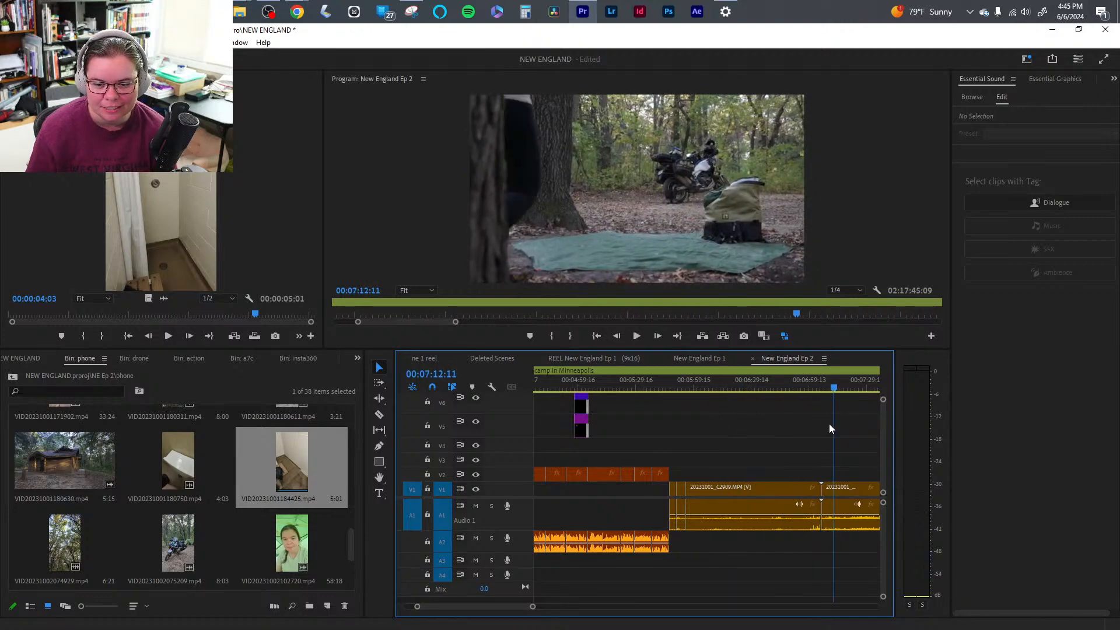
pyautogui.moveTo(746, 445); pyautogui.dragTo(672, 552)
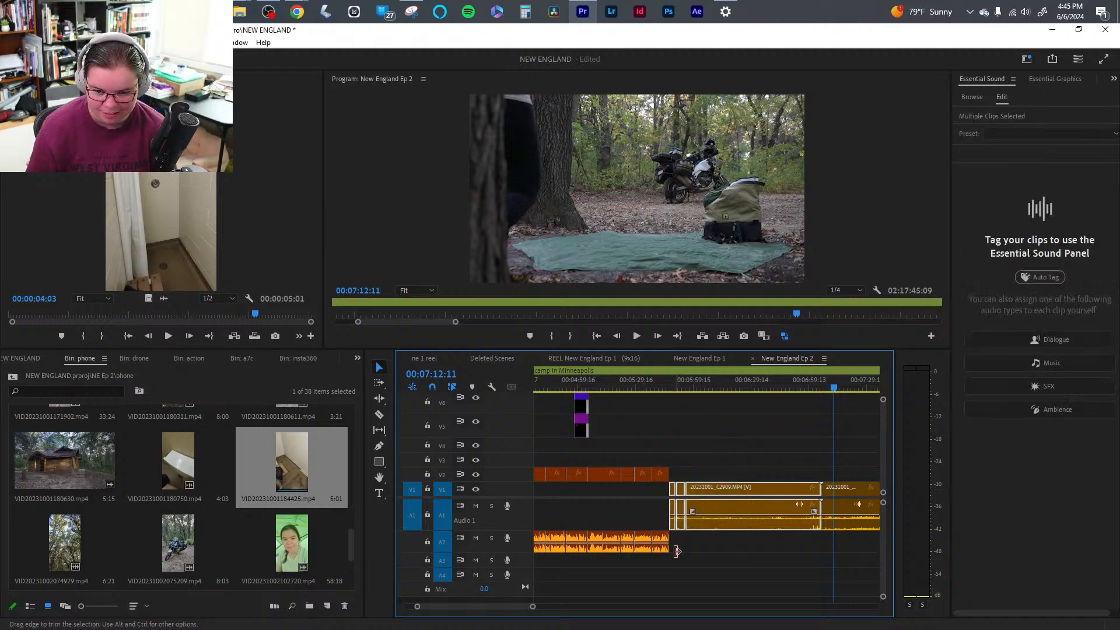
pyautogui.hotkey('shift', 'Delete')
pyautogui.moveTo(677, 386); pyautogui.dragTo(713, 394)
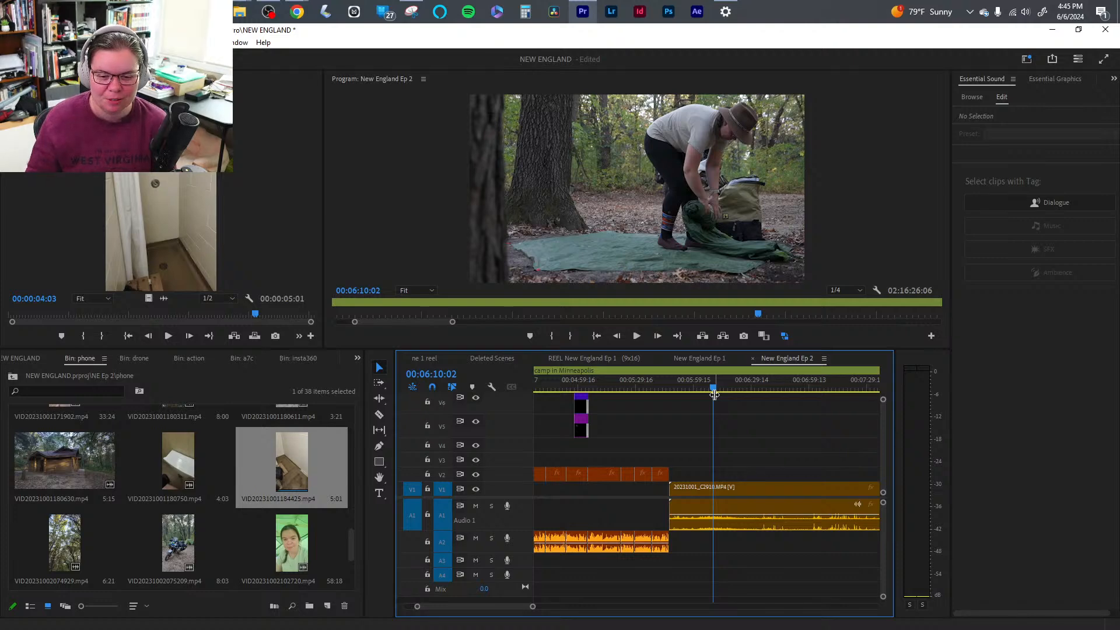
pyautogui.click(695, 387)
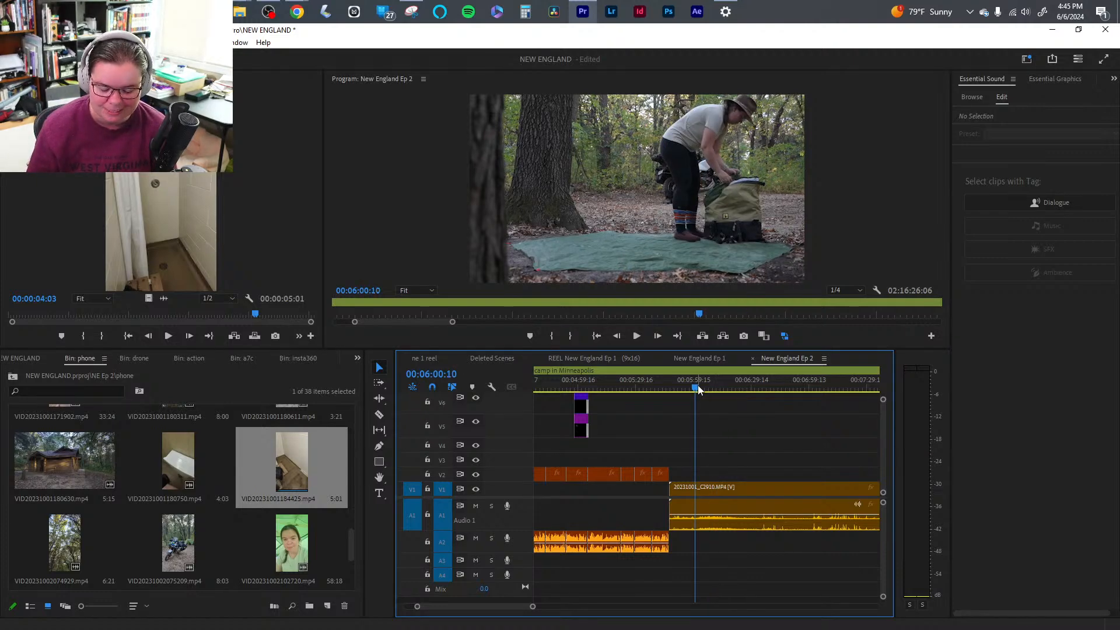
pyautogui.moveTo(698, 387); pyautogui.dragTo(669, 394)
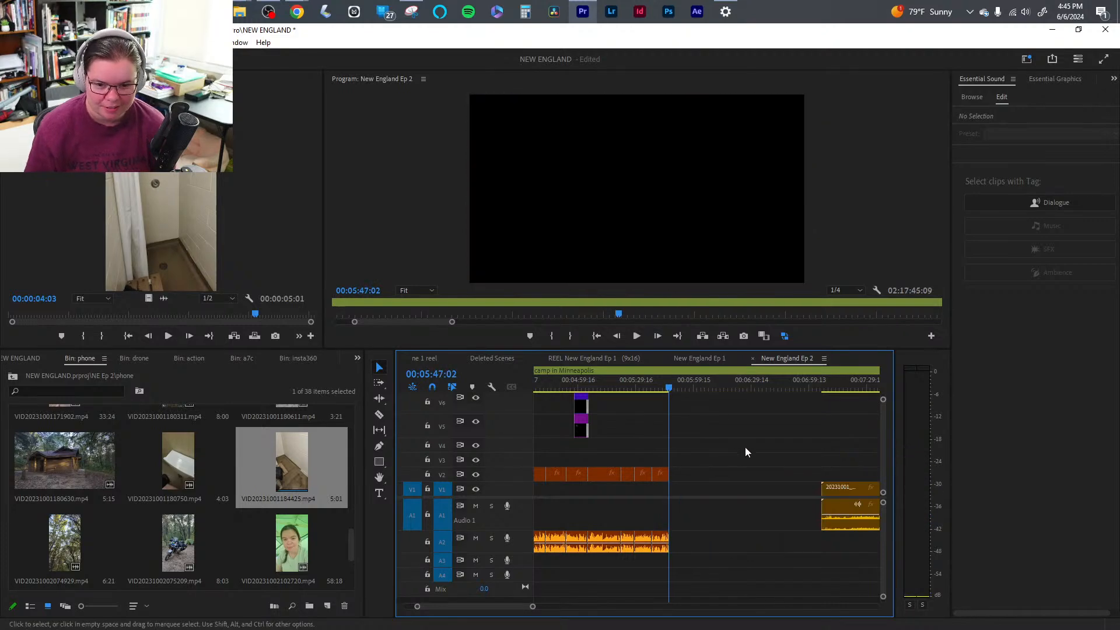
pyautogui.hotkey('ctrl', 'z')
# - Ripple-delete both 20231001_C2909.MP4 parts, keeping the short motorcycle shot before them, and play the new join into 20231001_C2910.MP4
pyautogui.press('space')
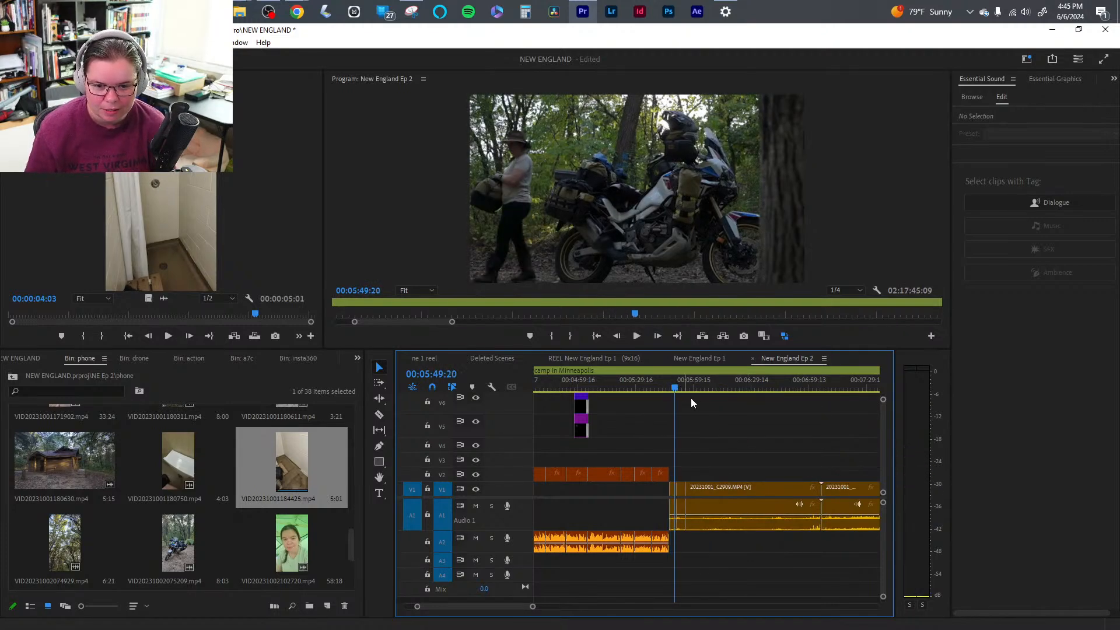
pyautogui.moveTo(713, 421); pyautogui.dragTo(681, 514)
pyautogui.hotkey('shift', 'Delete')
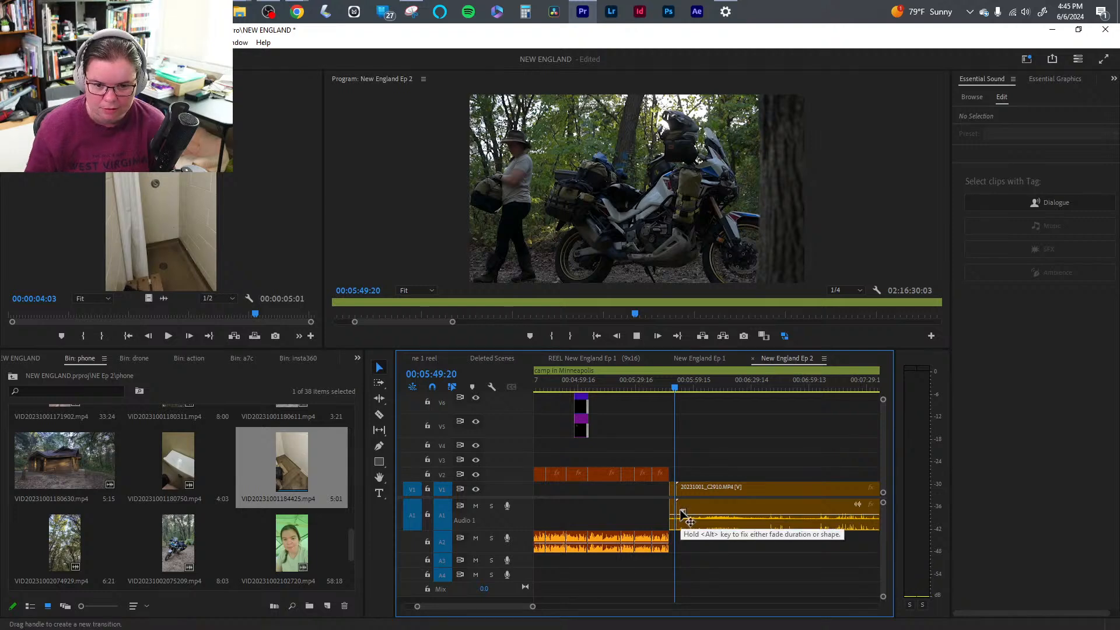
pyautogui.press('space')
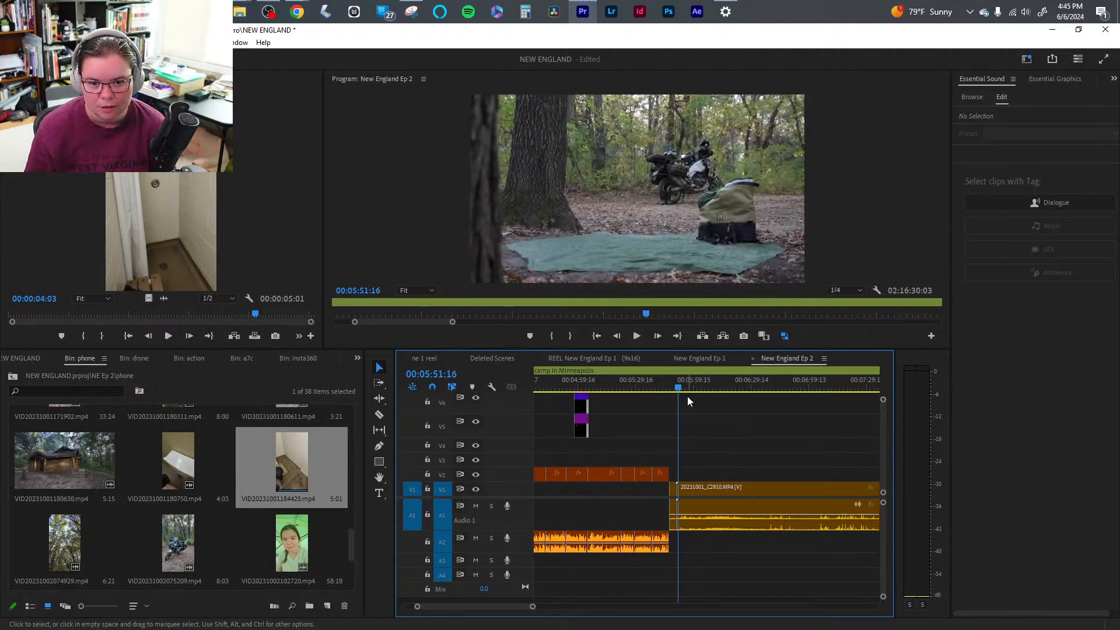
# - Ripple-trim the start of 20231001_C2910.MP4 up to 00:06:19:04, where the tent fabric is unfolded, and review the result to about 00:06:01:00
pyautogui.moveTo(694, 388); pyautogui.dragTo(732, 393)
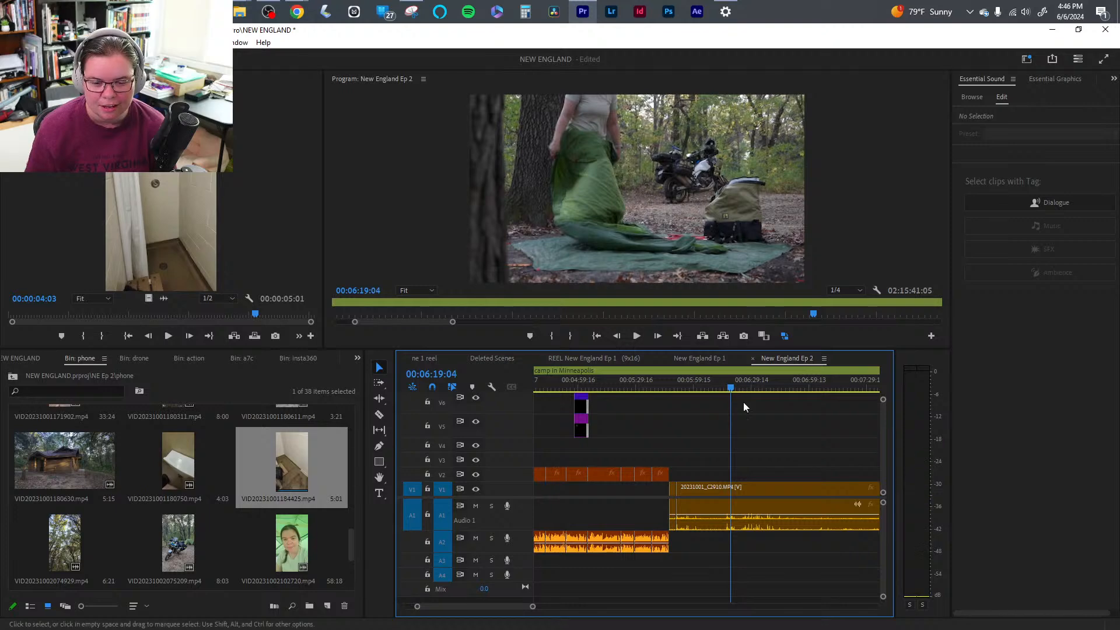
pyautogui.press('q')
pyautogui.press('space')
pyautogui.press('space')
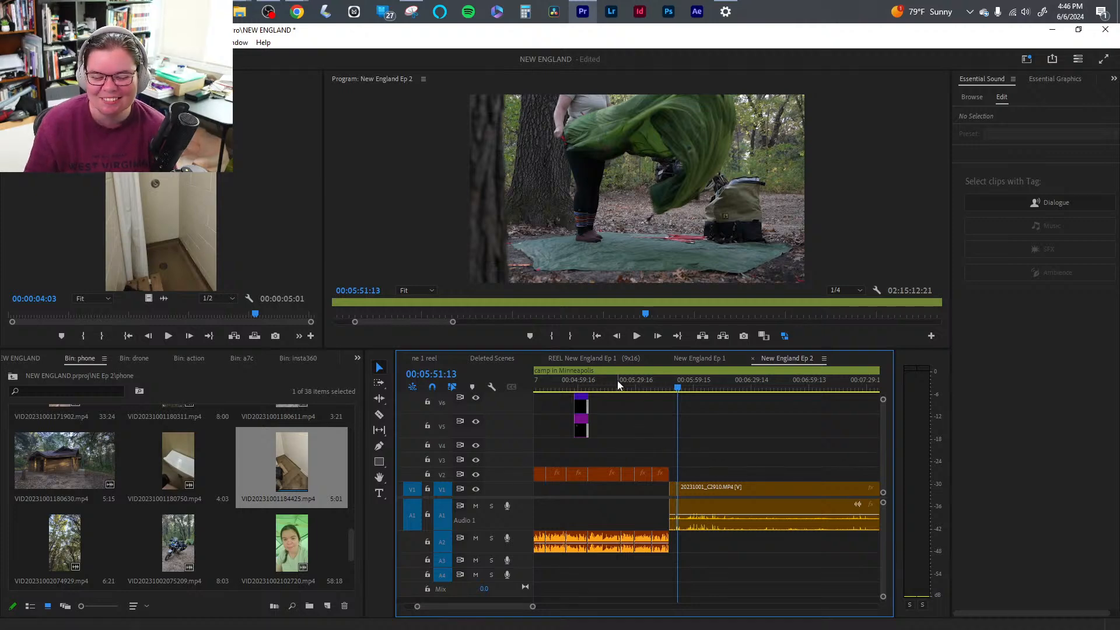
pyautogui.click(673, 389)
pyautogui.moveTo(673, 390); pyautogui.dragTo(696, 389)
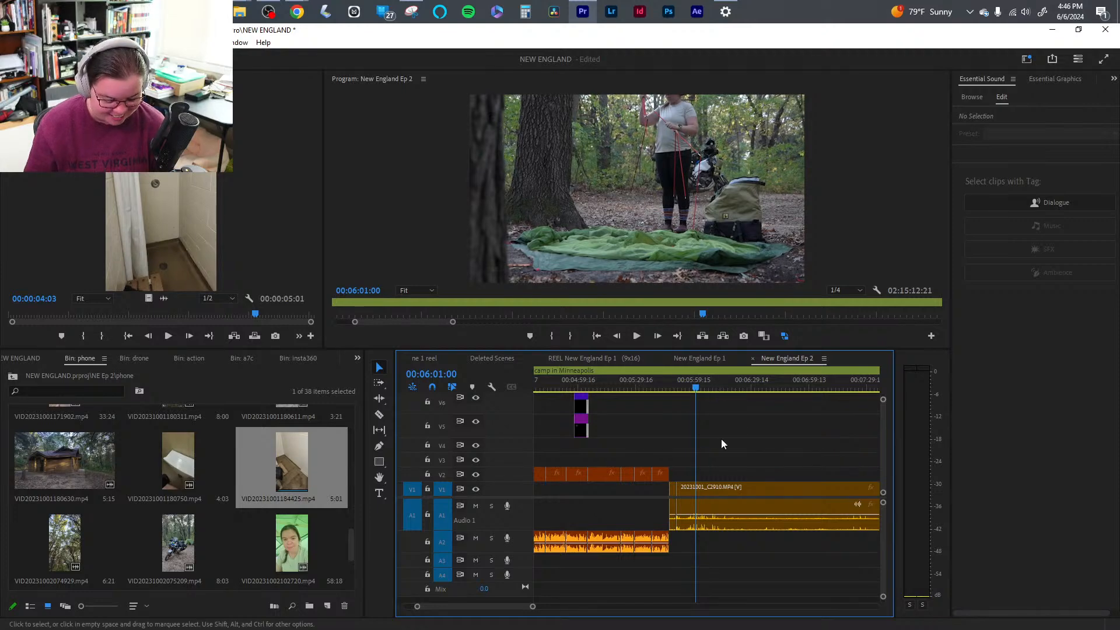
# - Look over the whole sequence, checking its end and frames around 00:24:27:03 and 01:24:55:11, and return to the Minneapolis camp setup section
pyautogui.moveTo(534, 608); pyautogui.dragTo(876, 604)
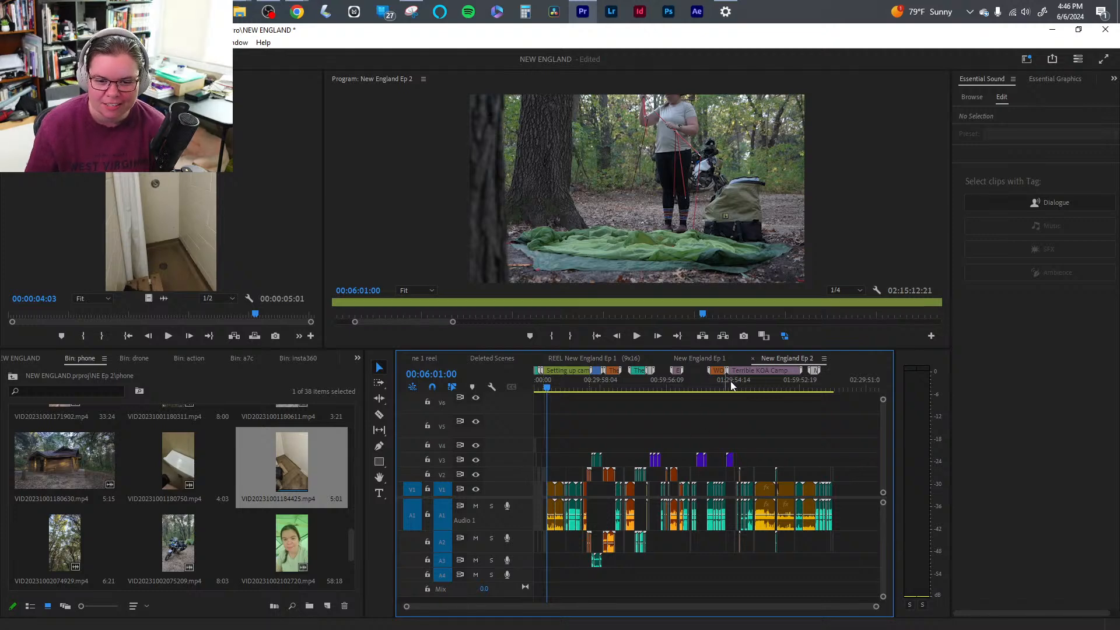
pyautogui.click(834, 390)
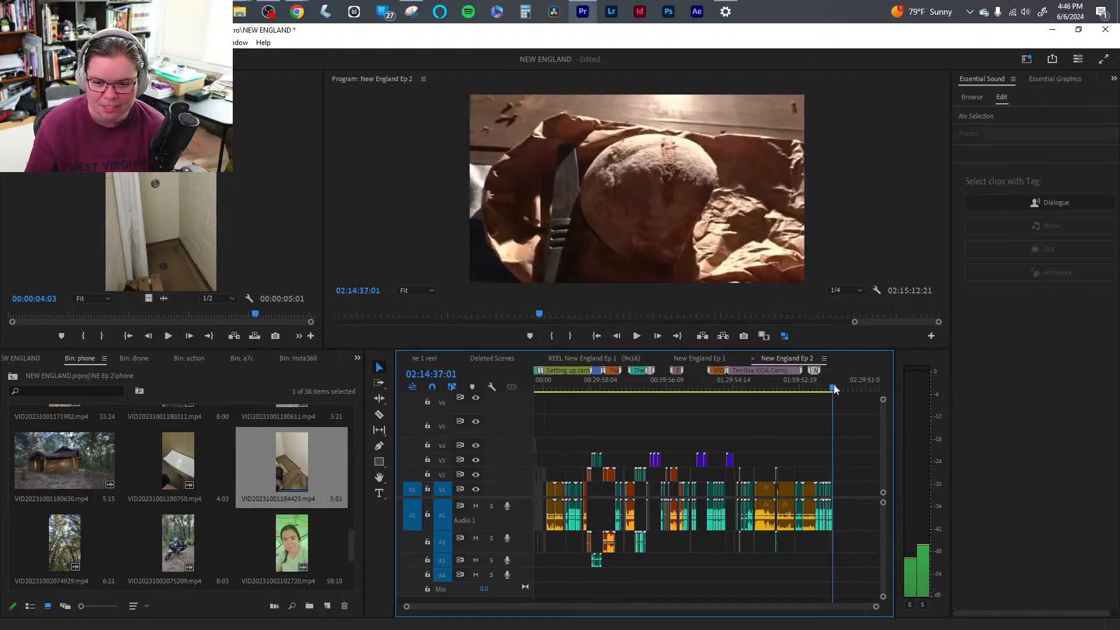
pyautogui.click(592, 389)
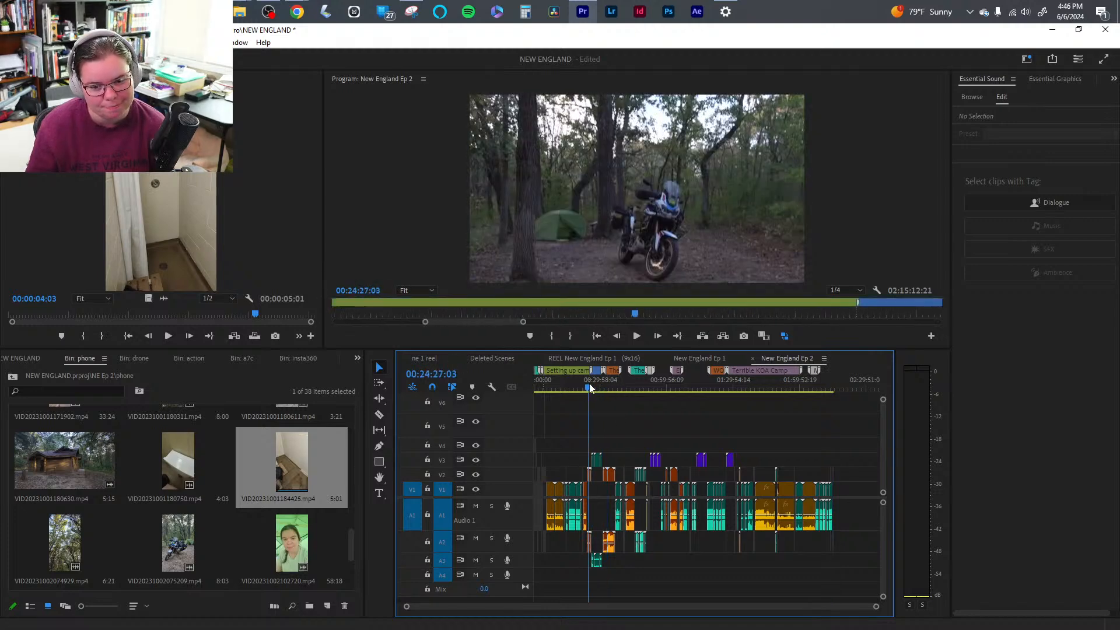
pyautogui.click(721, 389)
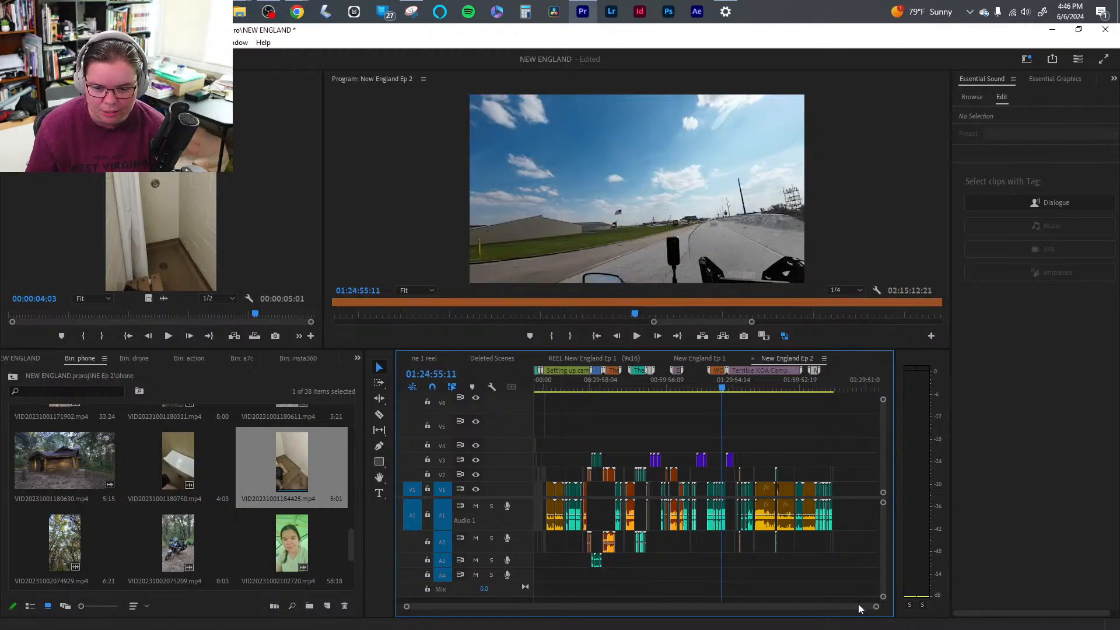
pyautogui.moveTo(880, 608); pyautogui.dragTo(576, 607)
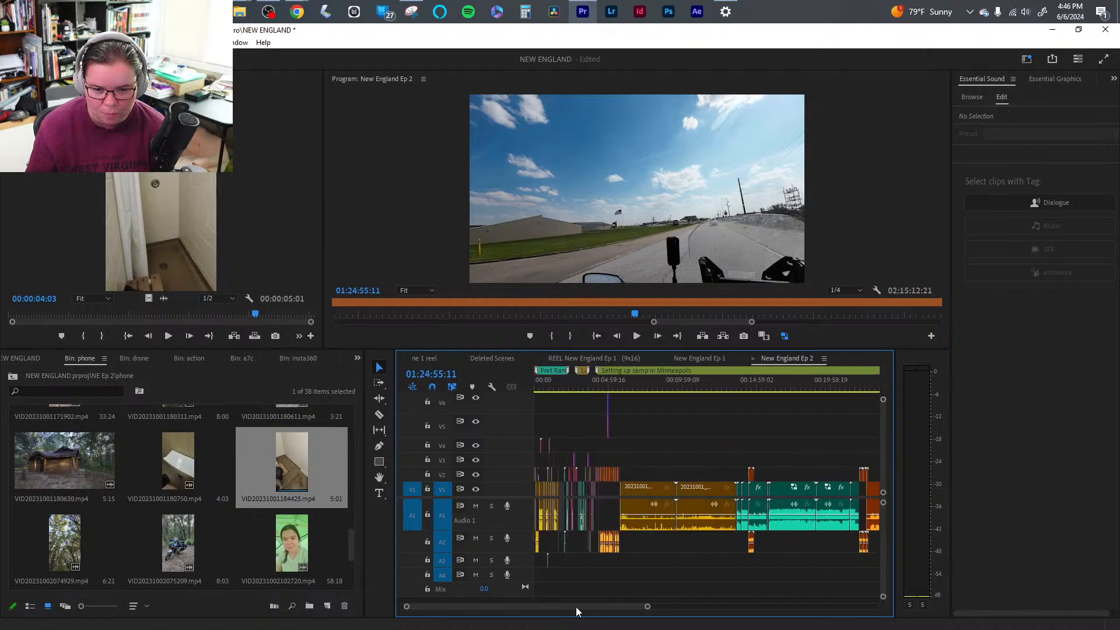
pyautogui.click(618, 390)
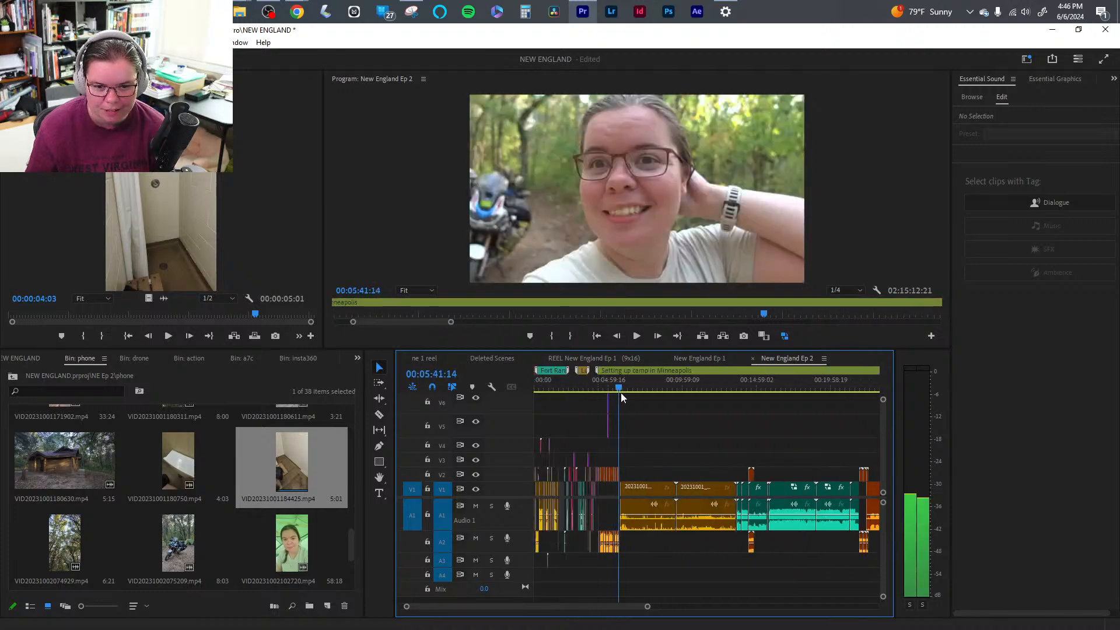
pyautogui.click(636, 391)
# - Split 20231001_C2910.MP4 at 00:05:54:19, ripple-trim the following part to the tent being raised, and return to that cut
pyautogui.moveTo(646, 606); pyautogui.dragTo(583, 596)
pyautogui.click(607, 389)
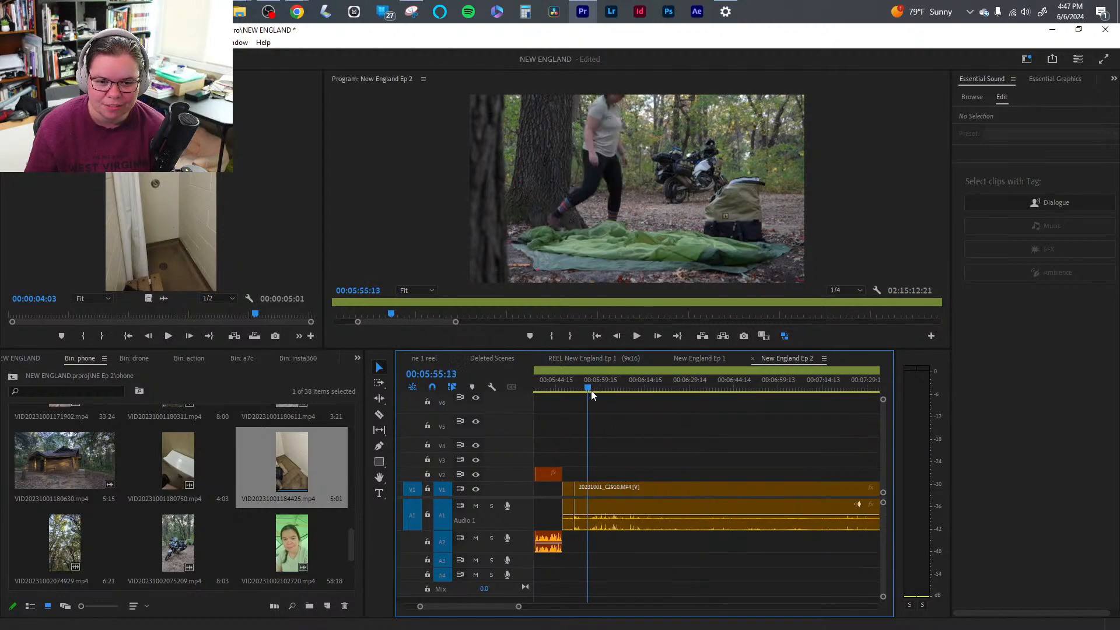
pyautogui.moveTo(609, 395); pyautogui.dragTo(837, 392)
pyautogui.press('Up')
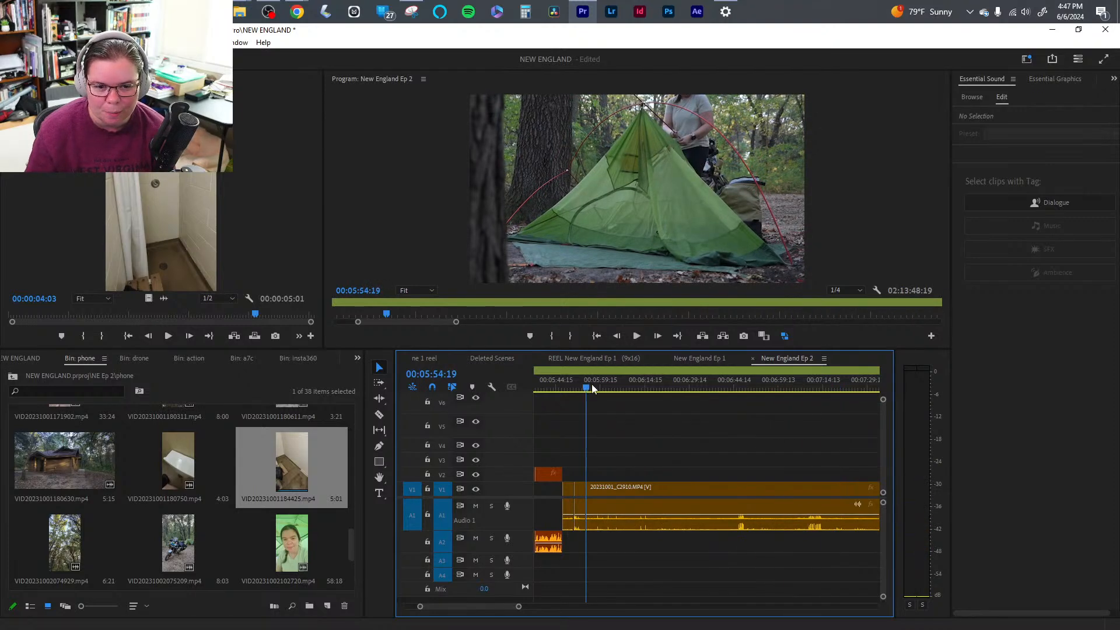
# - Ripple-trim the start of the 20231001_C2910.MP4 tent-pitching clip and play the edit through
pyautogui.moveTo(588, 386); pyautogui.dragTo(627, 387)
pyautogui.press('q')
pyautogui.press('space')
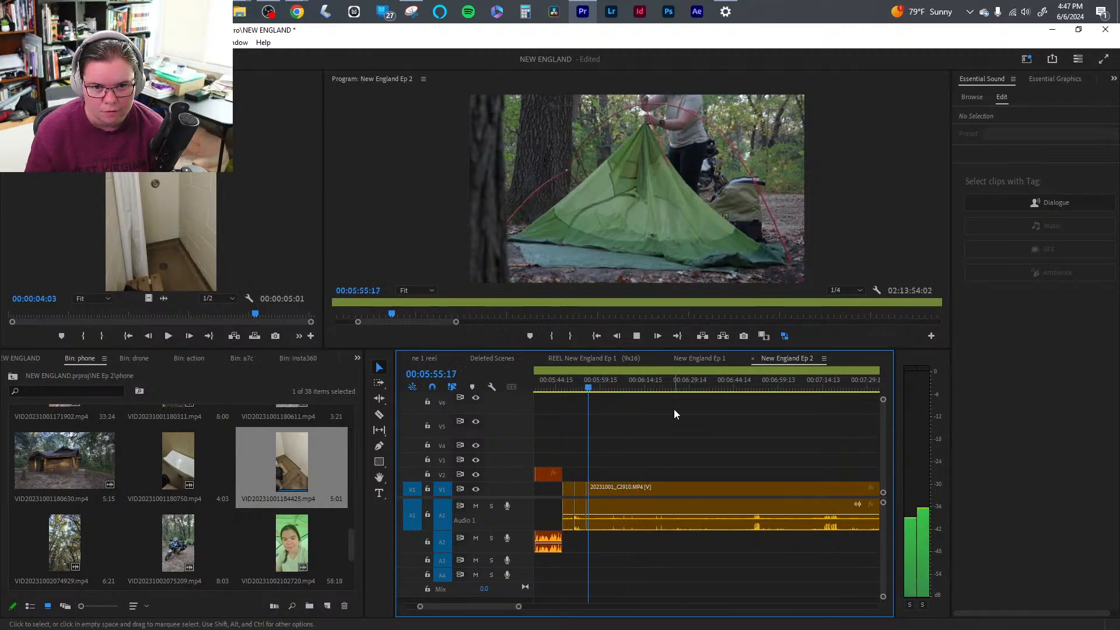
pyautogui.press('q')
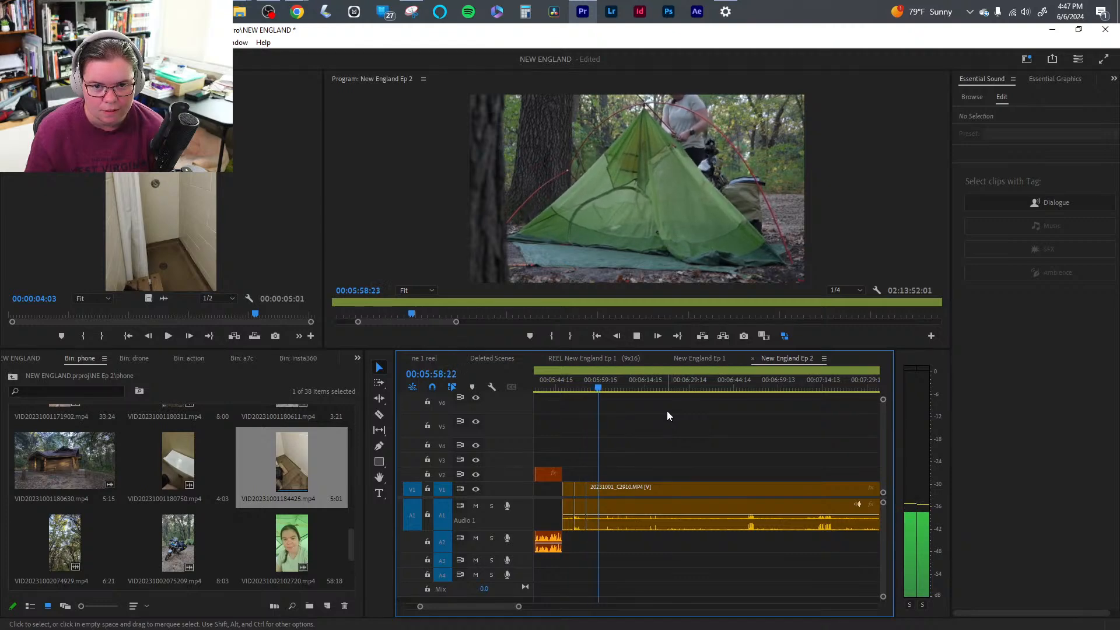
# - Split the tent-pitching clip at about 00:05:59 and ripple-remove its remaining footage up to the 20231001_C2911.MP4 clip
pyautogui.hotkey('ctrl', 'k')
pyautogui.moveTo(721, 382); pyautogui.dragTo(827, 382)
pyautogui.press('q')
pyautogui.moveTo(607, 387); pyautogui.dragTo(777, 385)
pyautogui.click(673, 518)
pyautogui.hotkey('shift', 'Delete')
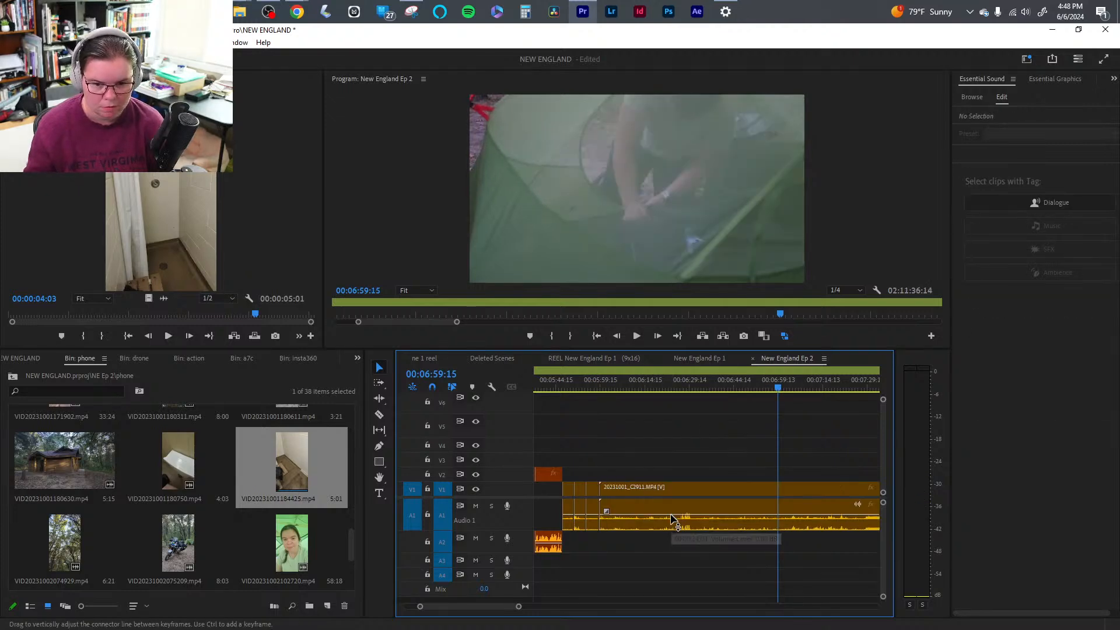
# - Ripple-trim a little over a minute from the start of the 20231001_C2911.MP4 clip
pyautogui.moveTo(591, 386); pyautogui.dragTo(801, 391)
pyautogui.click(597, 388)
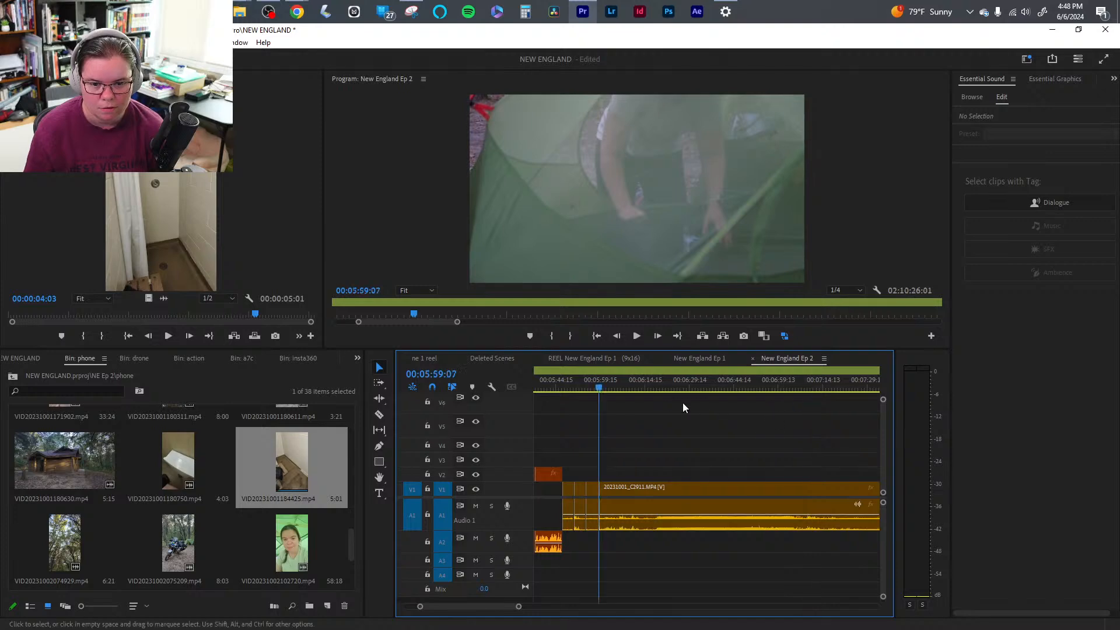
pyautogui.moveTo(601, 388)
pyautogui.mouseDown()
pyautogui.moveTo(634, 389)
pyautogui.moveTo(598, 389)
pyautogui.mouseUp()
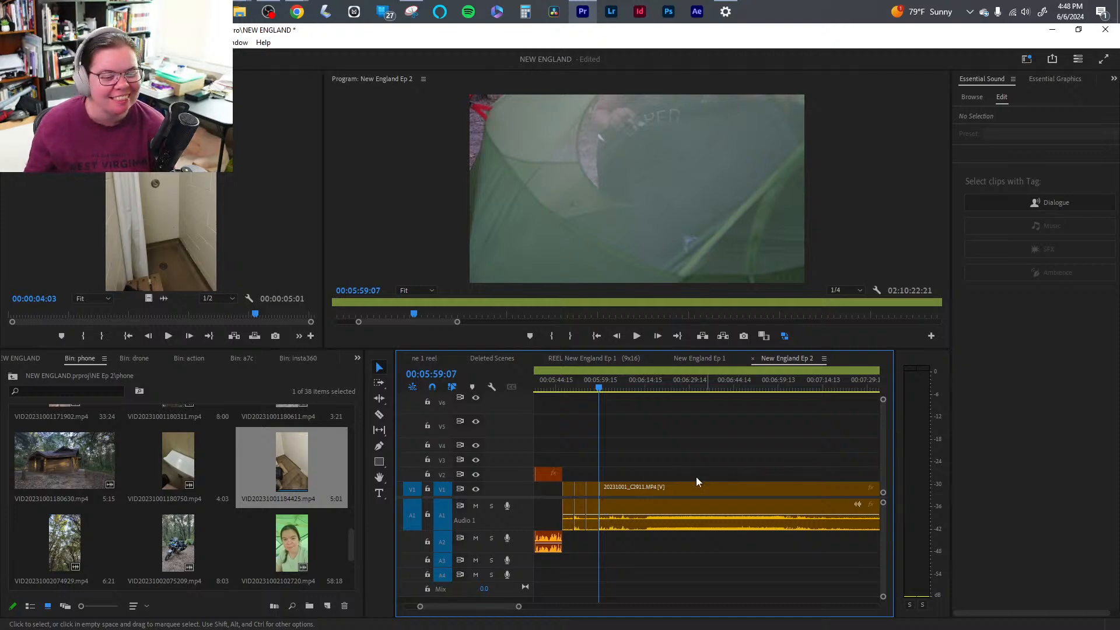
# - Play the start of the 20231001_C2911.MP4 clip, split it near 00:06:02 and ripple-remove about three seconds after the cut
pyautogui.click(618, 387)
pyautogui.click(597, 388)
pyautogui.press('space')
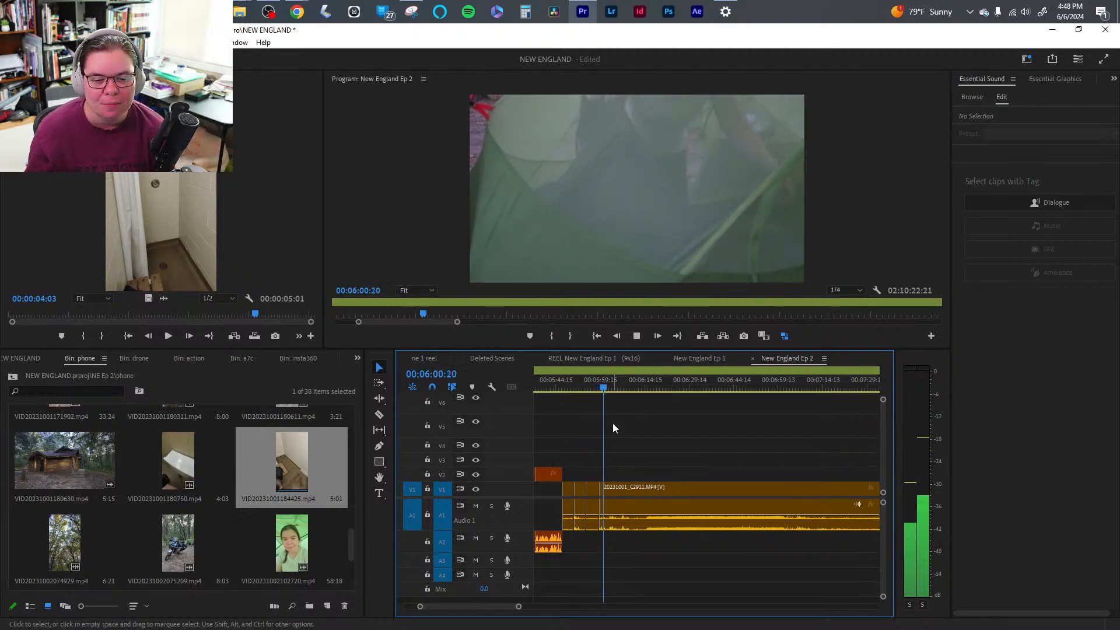
pyautogui.click(613, 388)
pyautogui.moveTo(612, 390)
pyautogui.mouseDown()
pyautogui.moveTo(637, 390)
pyautogui.moveTo(606, 390)
pyautogui.mouseUp()
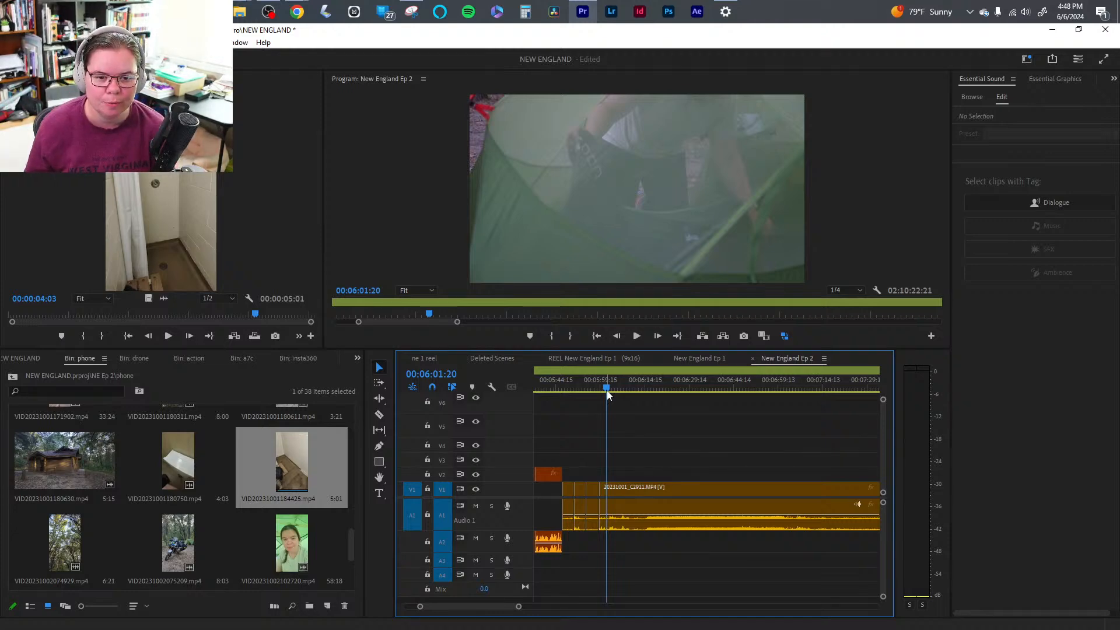
pyautogui.moveTo(607, 391)
pyautogui.mouseDown()
pyautogui.moveTo(643, 396)
pyautogui.moveTo(610, 398)
pyautogui.mouseUp()
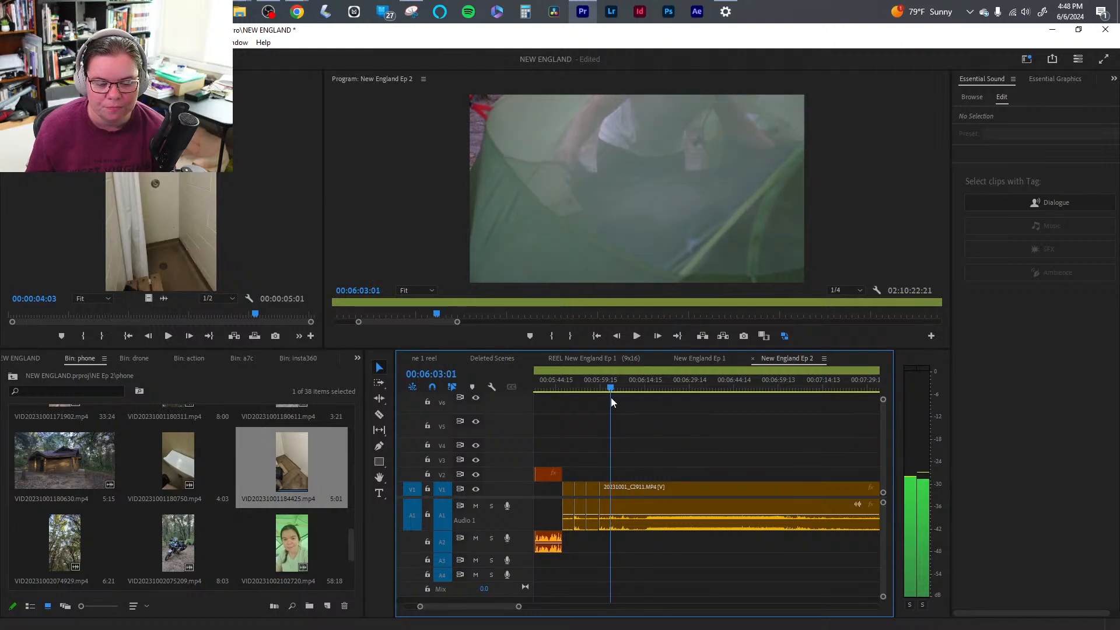
pyautogui.press('space')
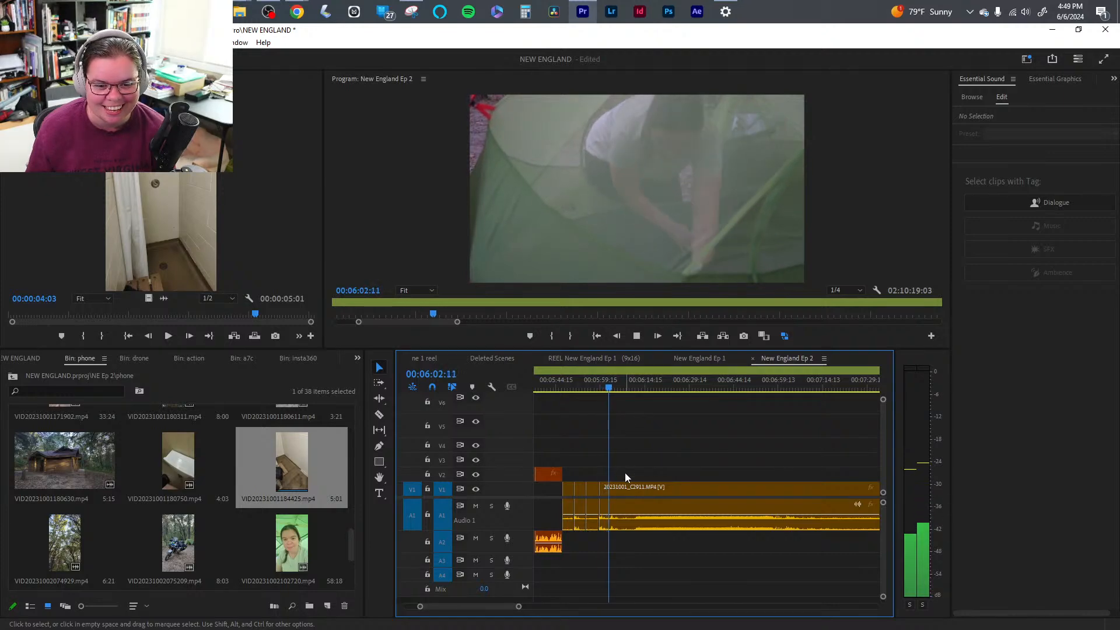
# - Ripple-remove two more stretches of the 20231001_C2911.MP4 clip, about 15 and 33 seconds long, playing back after each cut
pyautogui.press('space')
pyautogui.moveTo(615, 395); pyautogui.dragTo(654, 399)
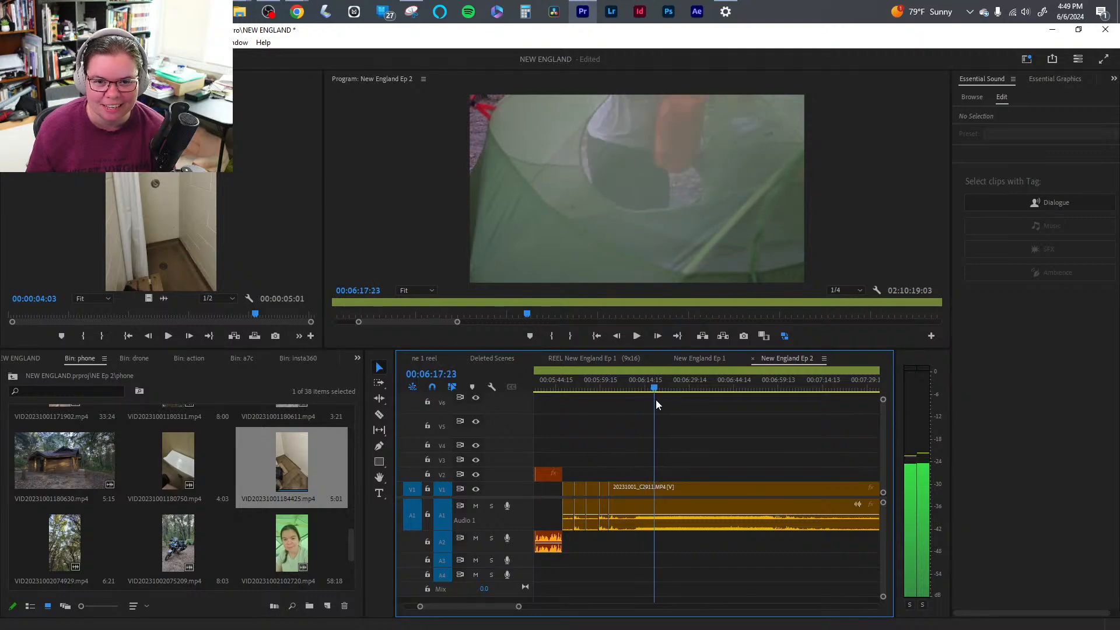
pyautogui.press('space')
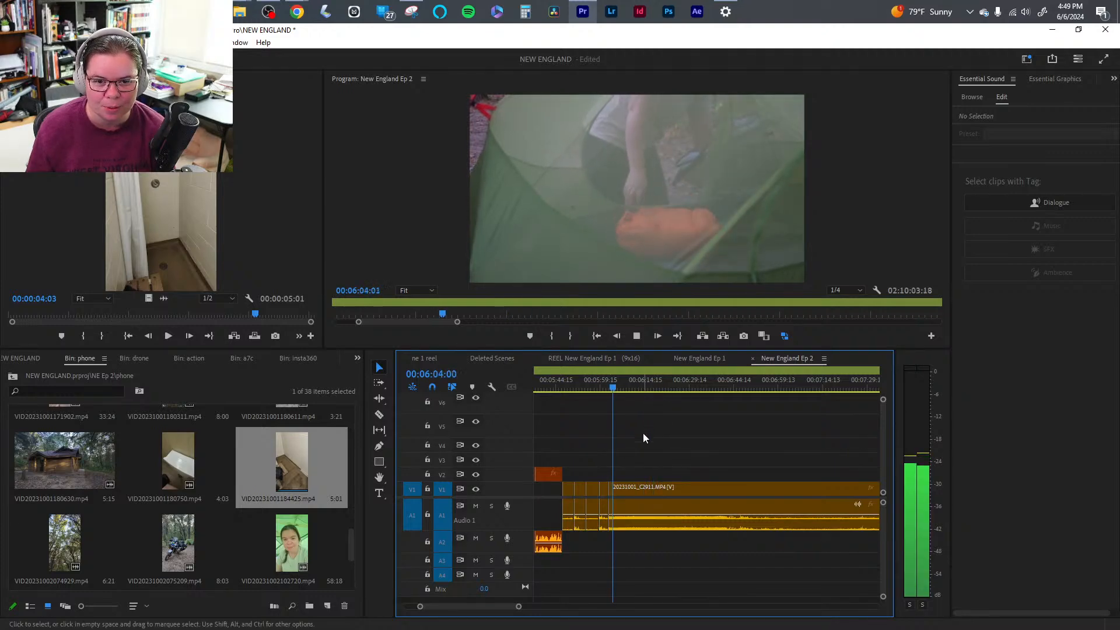
pyautogui.press('space')
pyautogui.moveTo(621, 394); pyautogui.dragTo(718, 390)
pyautogui.press('space')
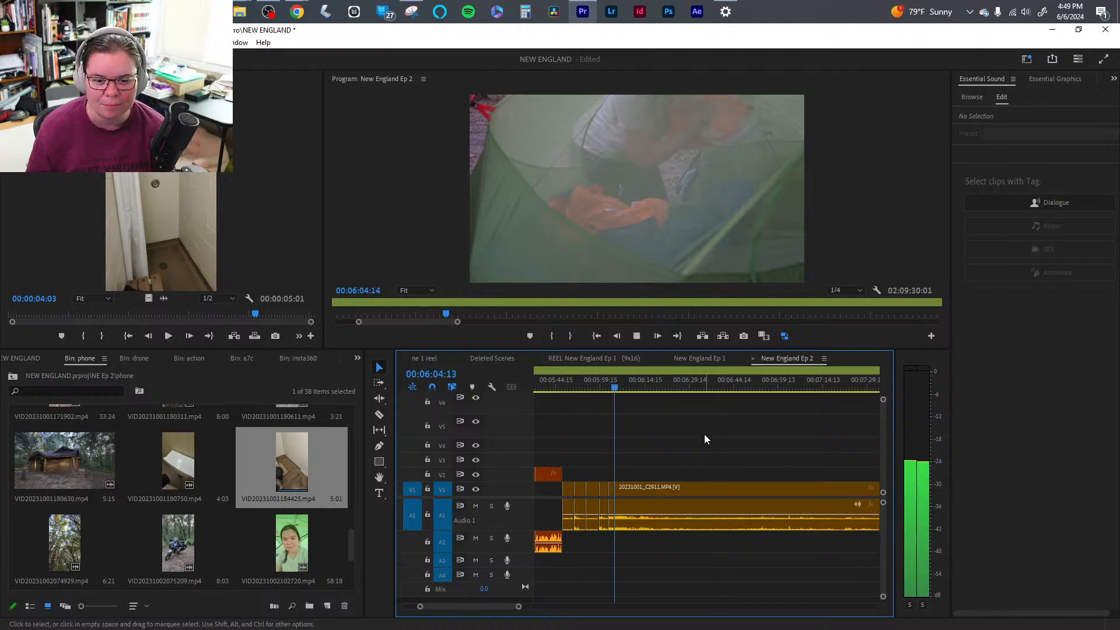
pyautogui.press('space')
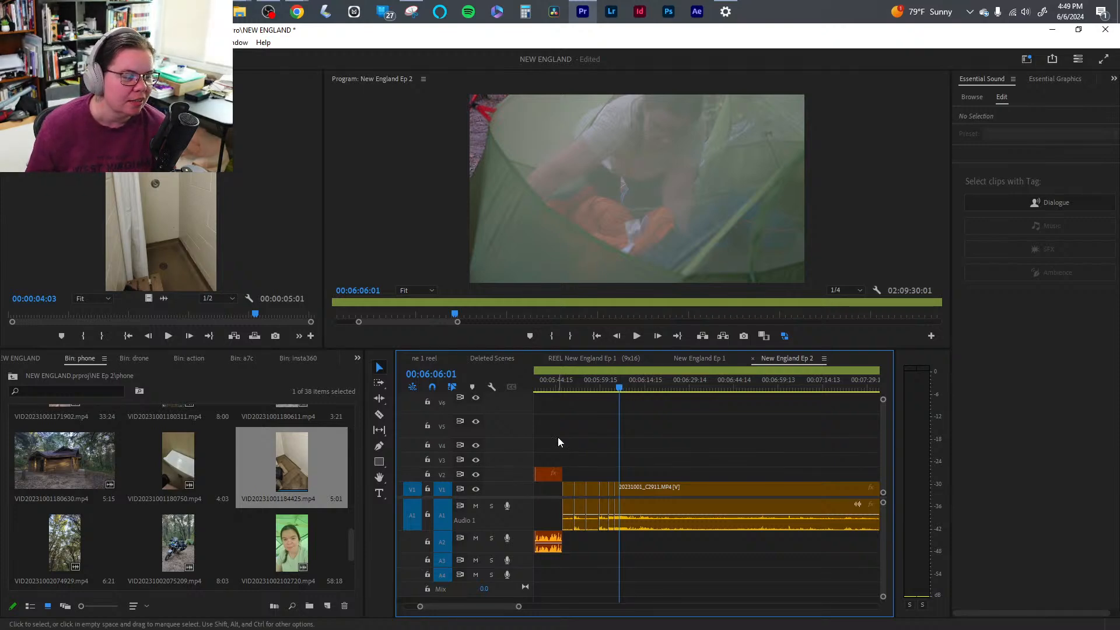
pyautogui.click(621, 387)
pyautogui.moveTo(625, 385)
pyautogui.mouseDown()
pyautogui.moveTo(642, 388)
pyautogui.moveTo(611, 386)
pyautogui.mouseUp()
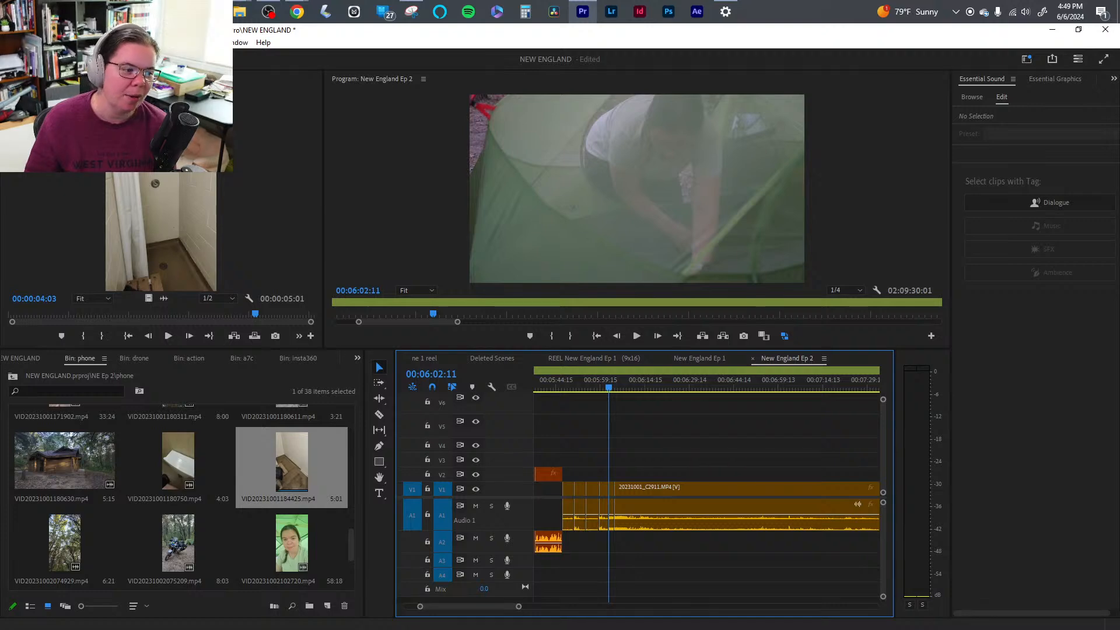
pyautogui.hotkey('alt', 'Tab')
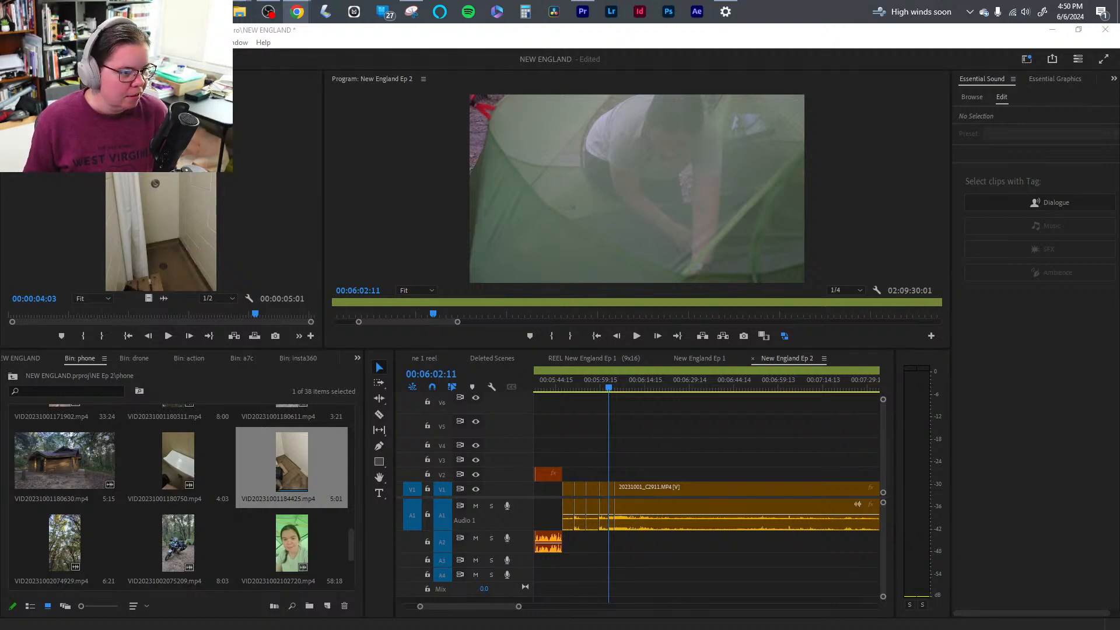
pyautogui.hotkey('alt', 'Tab')
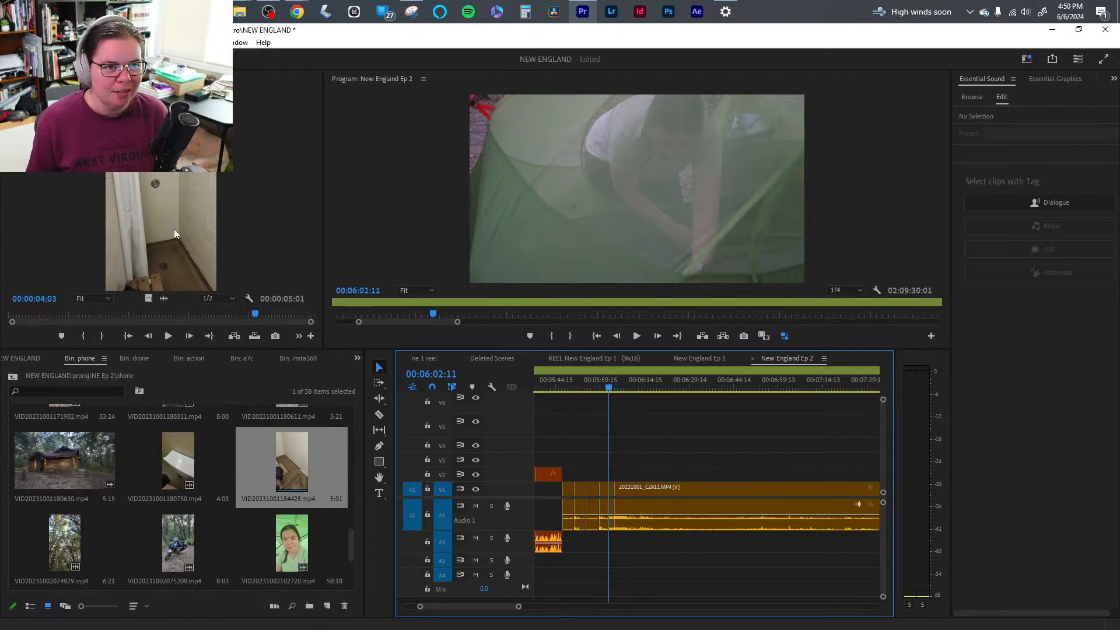
pyautogui.moveTo(297, 13)
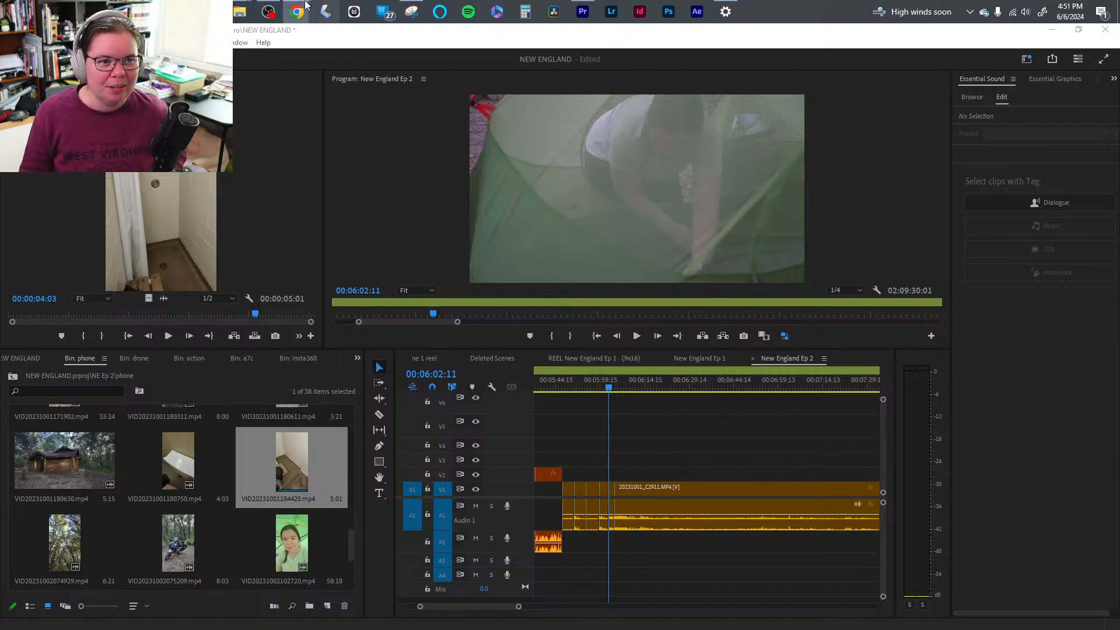
pyautogui.moveTo(303, 9)
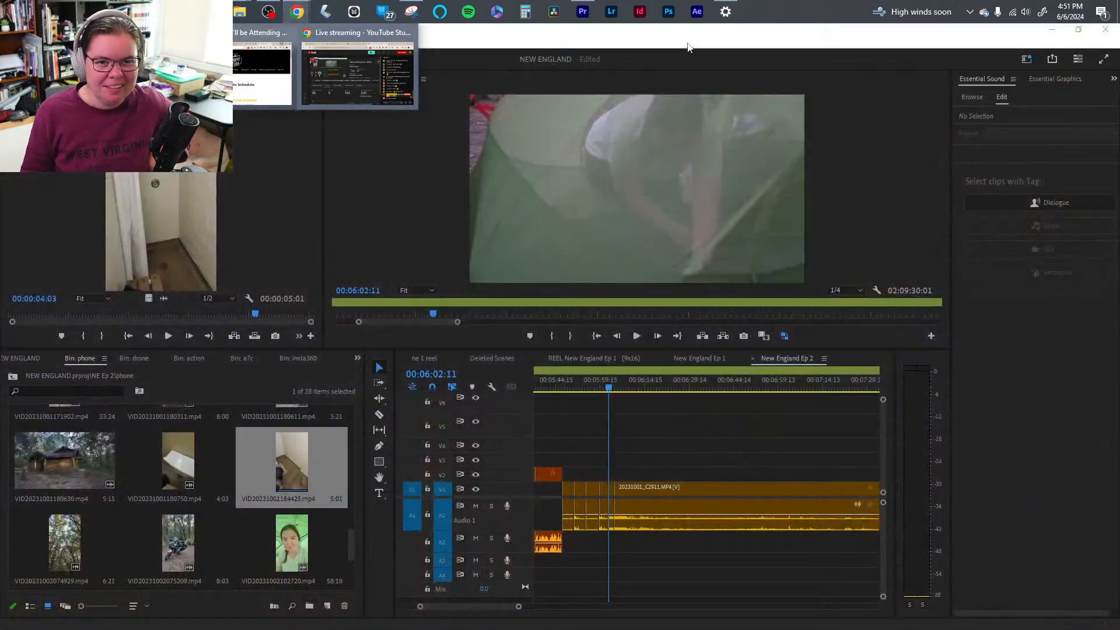
pyautogui.click(687, 44)
# - Replay the recent cuts inside the tent, ripple-trim about 25 seconds from the last 20231001_C2911.MP4 segment and save the project
pyautogui.click(611, 386)
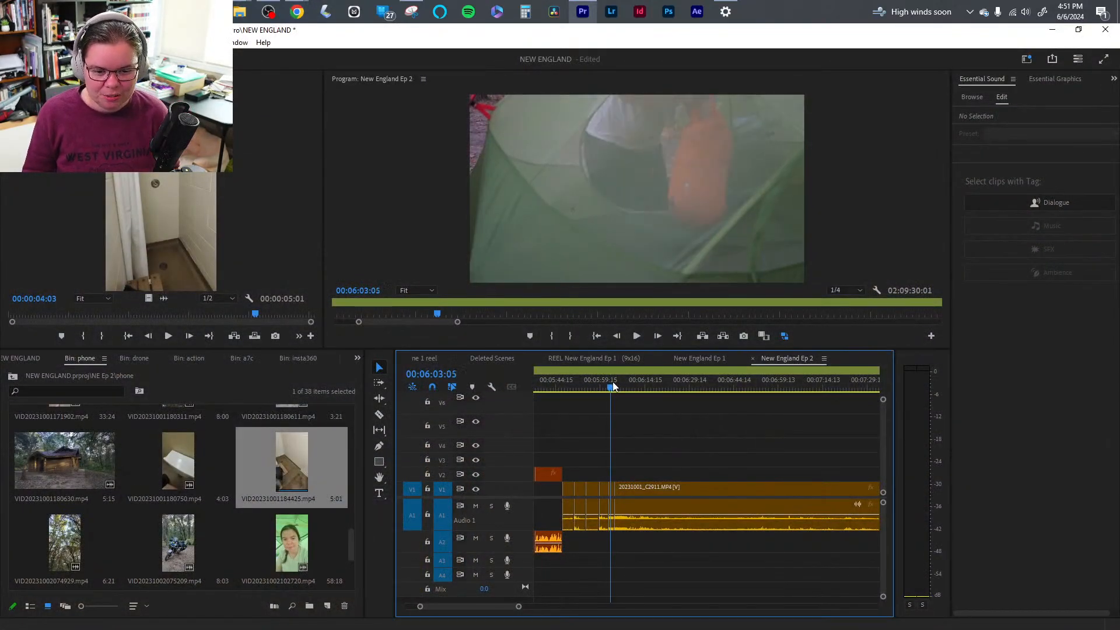
pyautogui.press('space')
pyautogui.press('space')
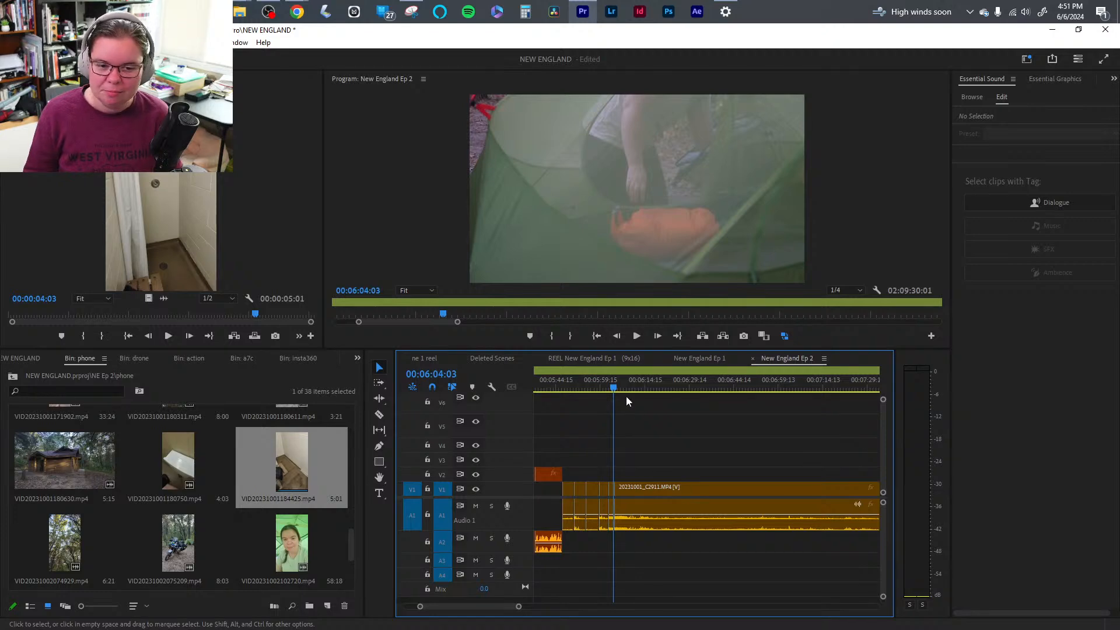
pyautogui.press('space')
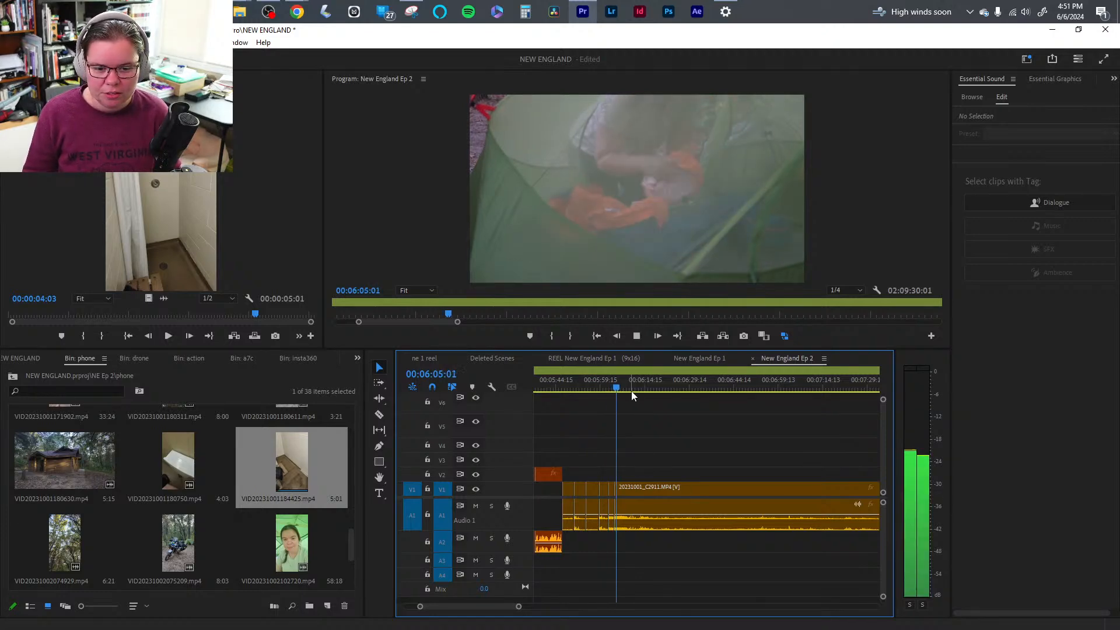
pyautogui.press('space')
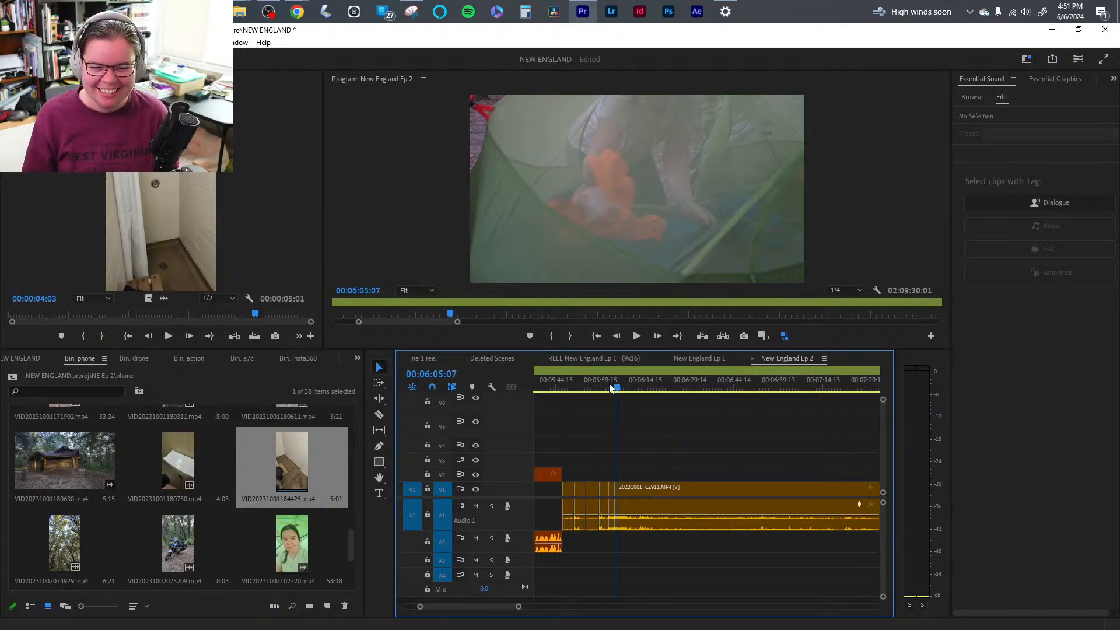
pyautogui.click(607, 387)
pyautogui.press('space')
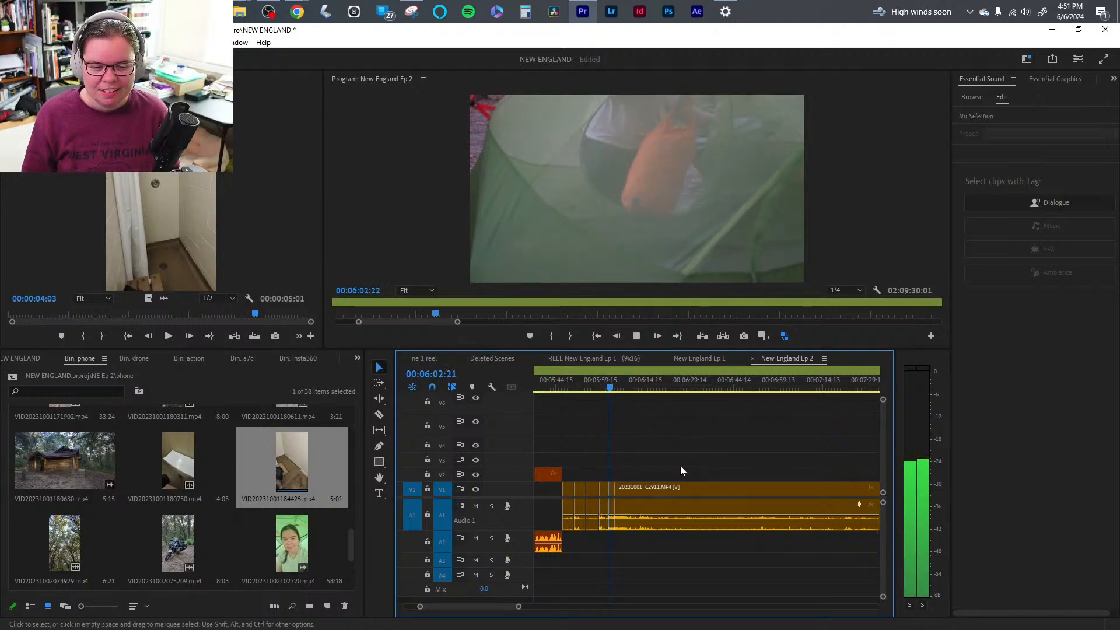
pyautogui.click(634, 387)
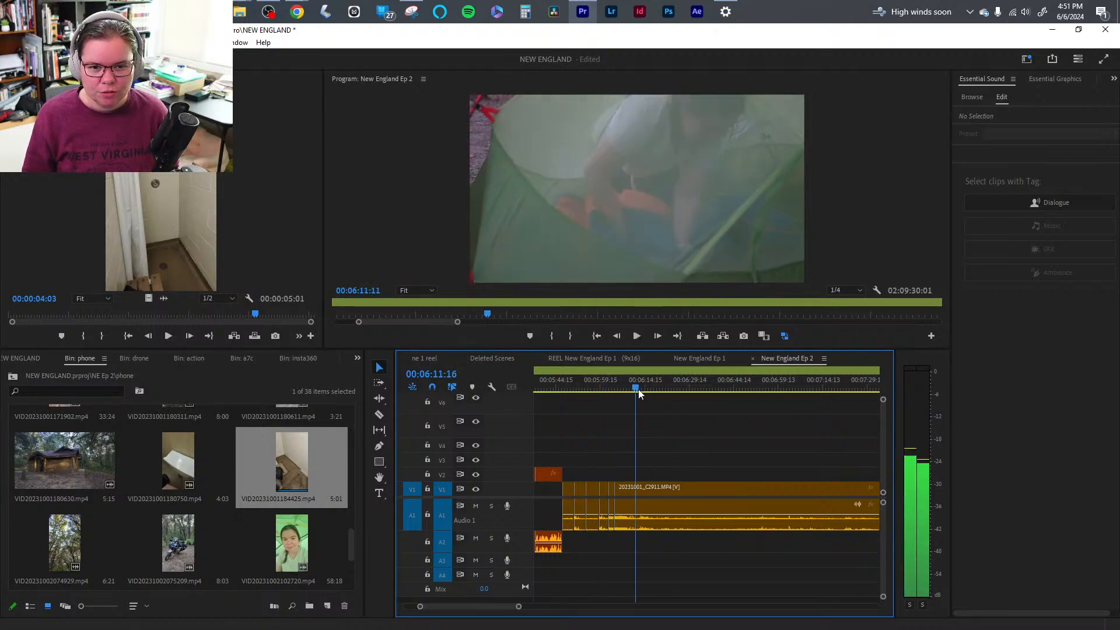
pyautogui.moveTo(635, 387); pyautogui.dragTo(695, 395)
pyautogui.press('Up')
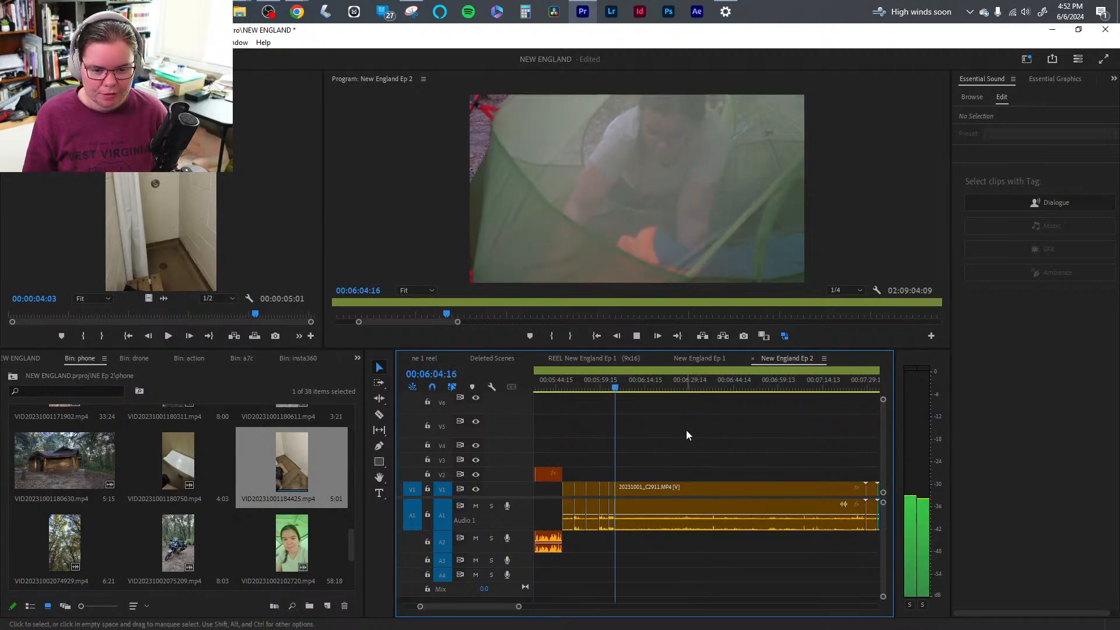
pyautogui.hotkey('ctrl', 's')
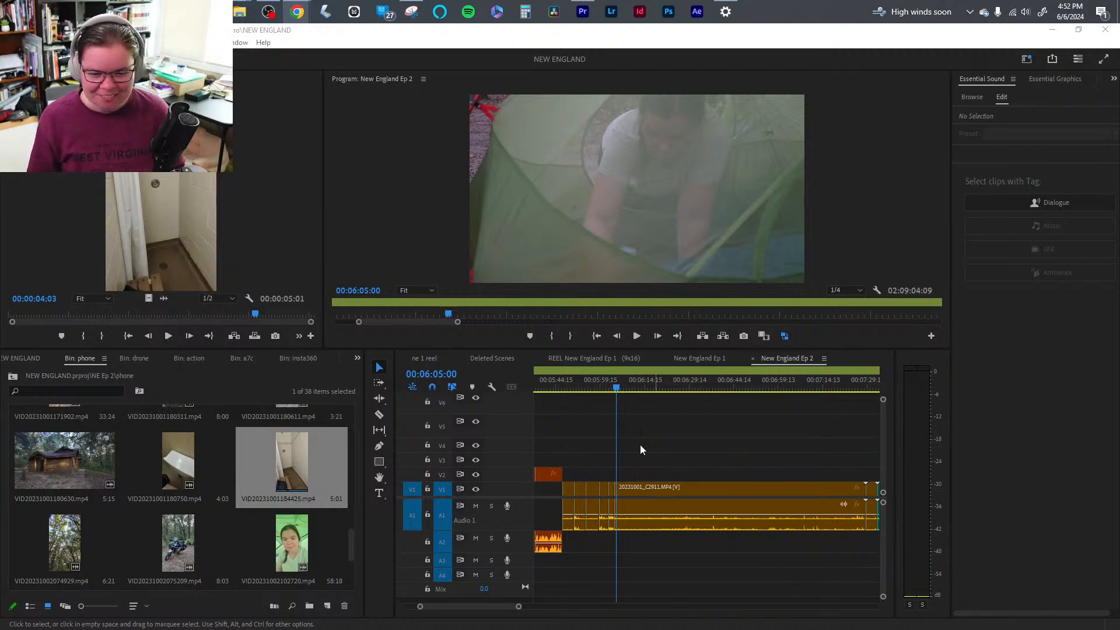
# - Play the sequence from 00:06:03:15 and split the last 20231001_C2911.MP4 segment at 00:06:07:11
pyautogui.click(612, 378)
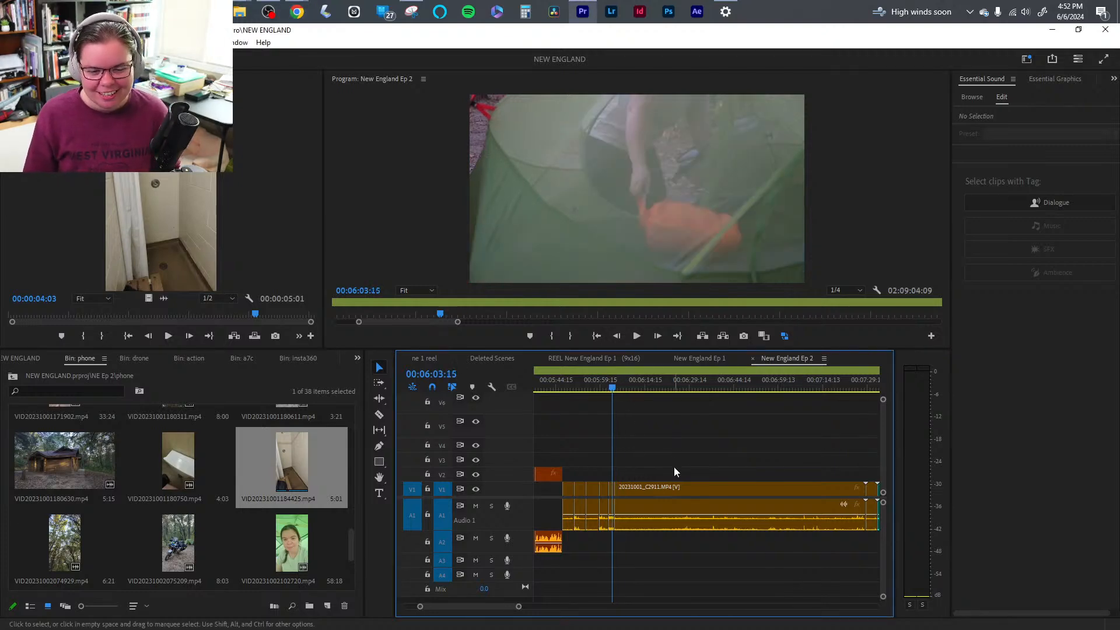
pyautogui.moveTo(518, 608); pyautogui.dragTo(466, 606)
pyautogui.press('space')
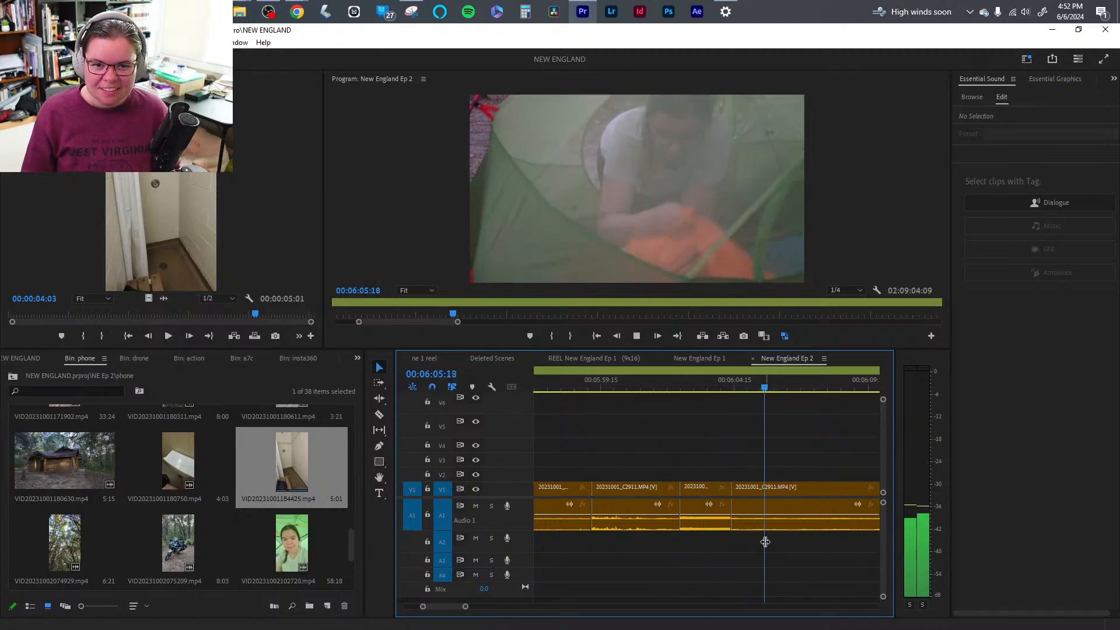
pyautogui.press('space')
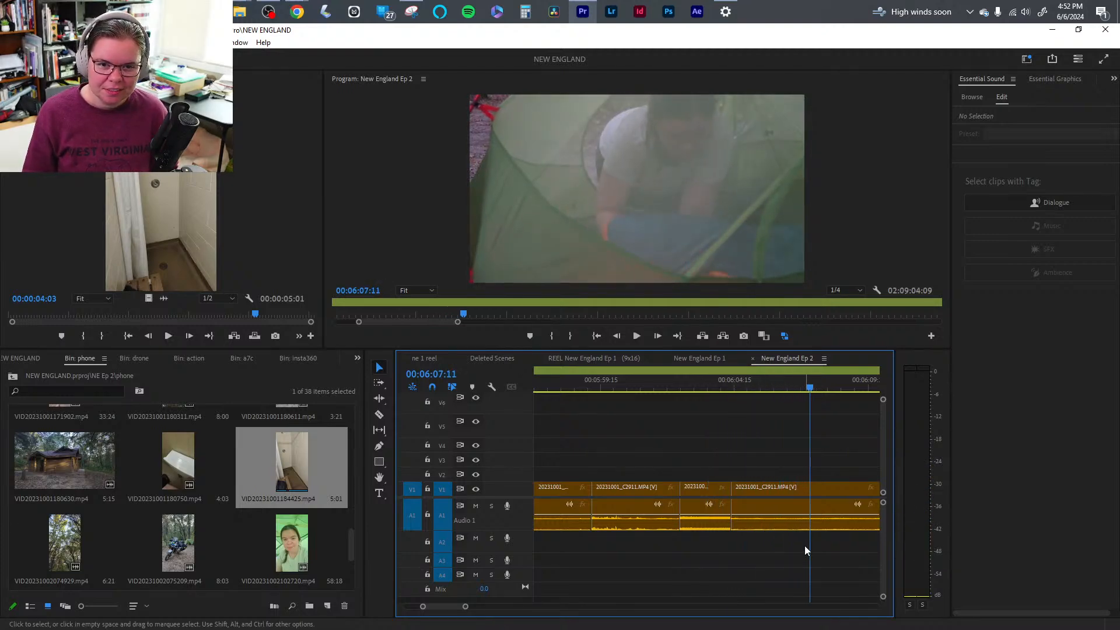
pyautogui.press('c')
pyautogui.click(810, 488)
pyautogui.press('v')
pyautogui.press('space')
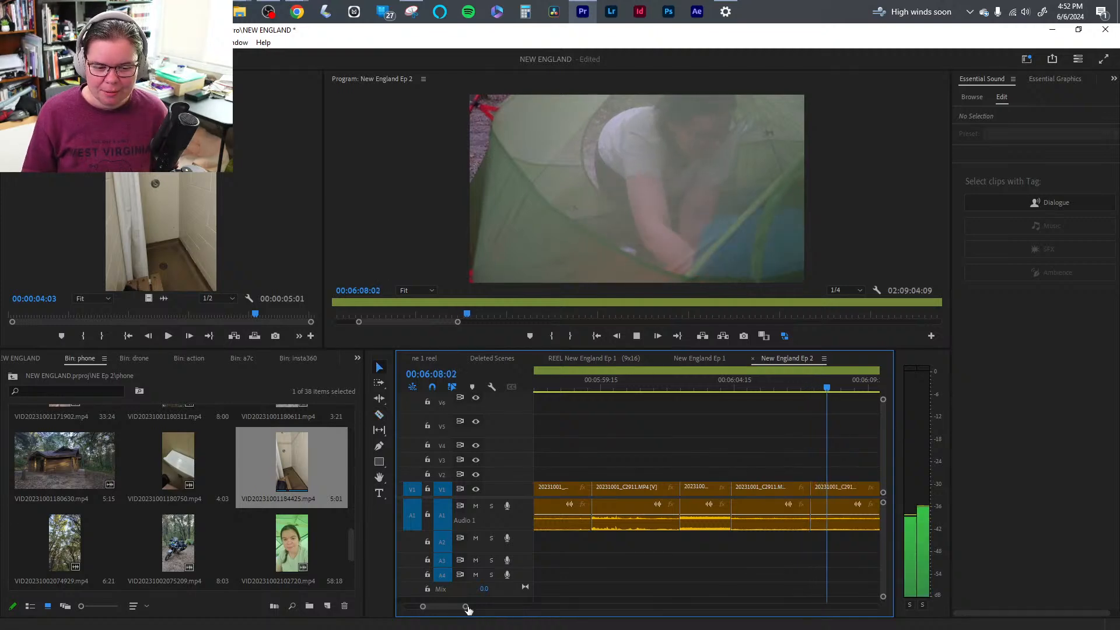
# - Select all the tent setup clips on V1 and A1 and assign them the Dialogue audio type
pyautogui.moveTo(465, 606)
pyautogui.mouseDown()
pyautogui.moveTo(506, 607)
pyautogui.moveTo(485, 614)
pyautogui.mouseUp()
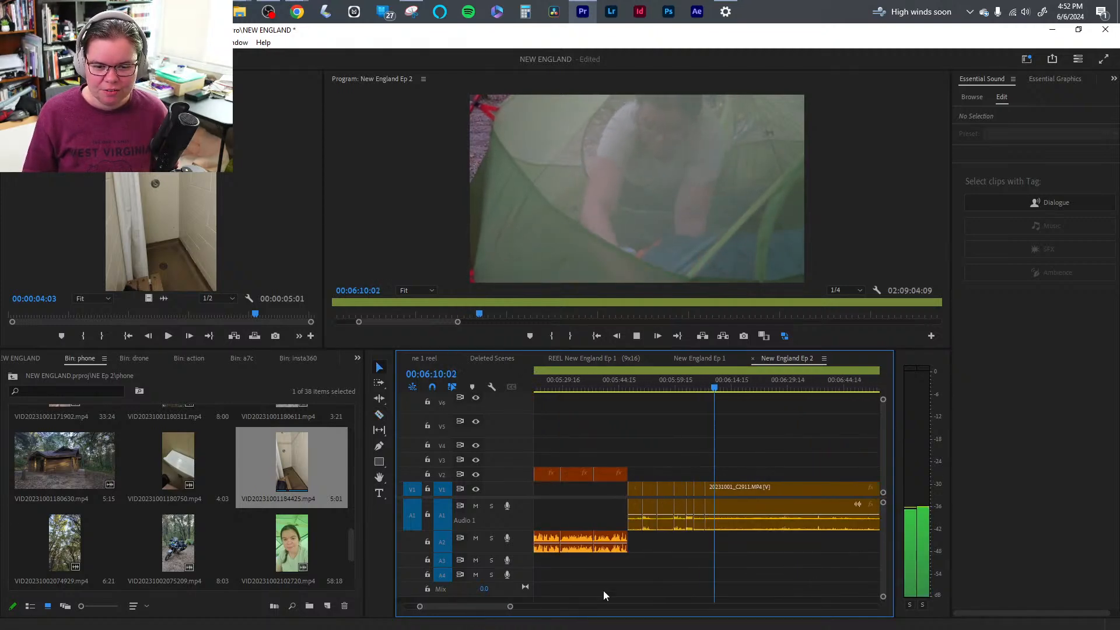
pyautogui.press('space')
pyautogui.moveTo(762, 539); pyautogui.dragTo(635, 528)
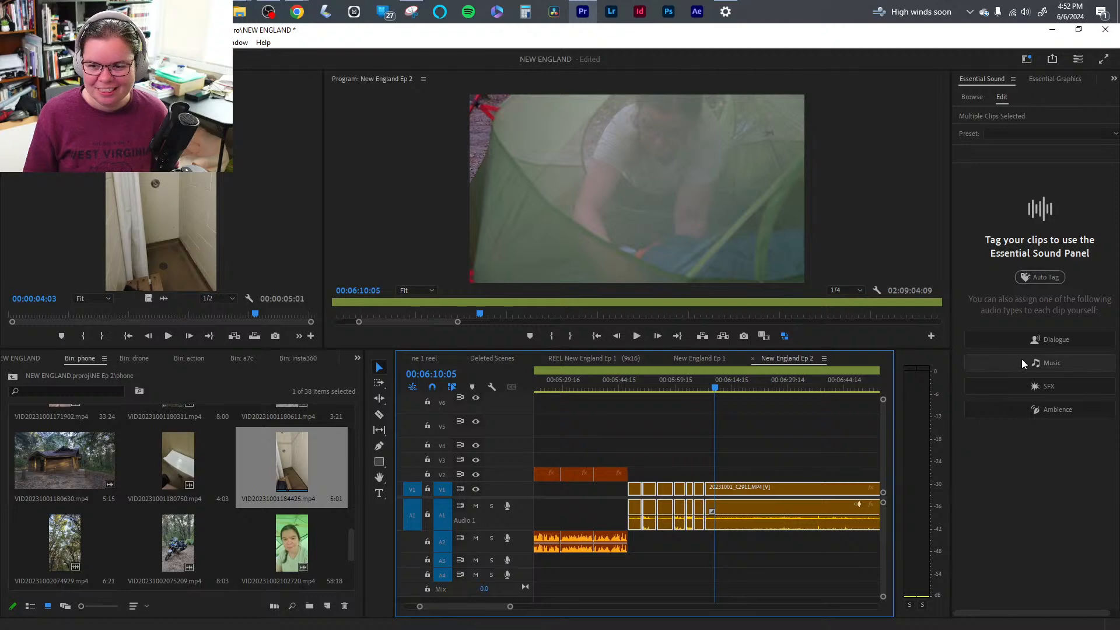
pyautogui.click(1035, 344)
pyautogui.click(816, 541)
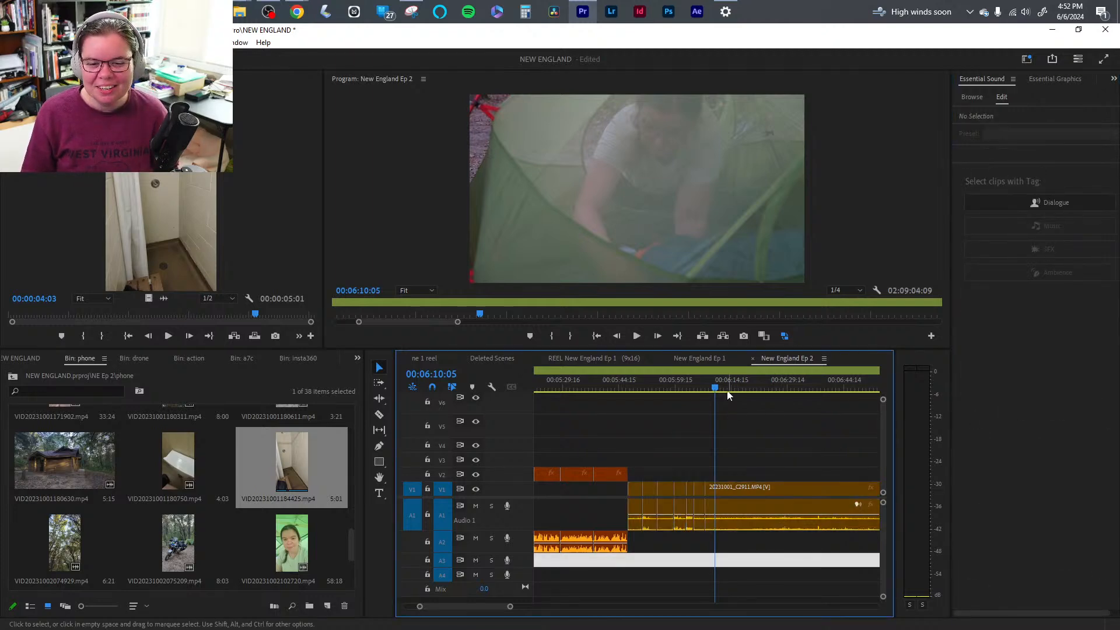
# - Clear the Dialogue type from all the tent setup clips on V1 and A1 and assign them the Ambience audio type
pyautogui.moveTo(727, 392); pyautogui.dragTo(698, 390)
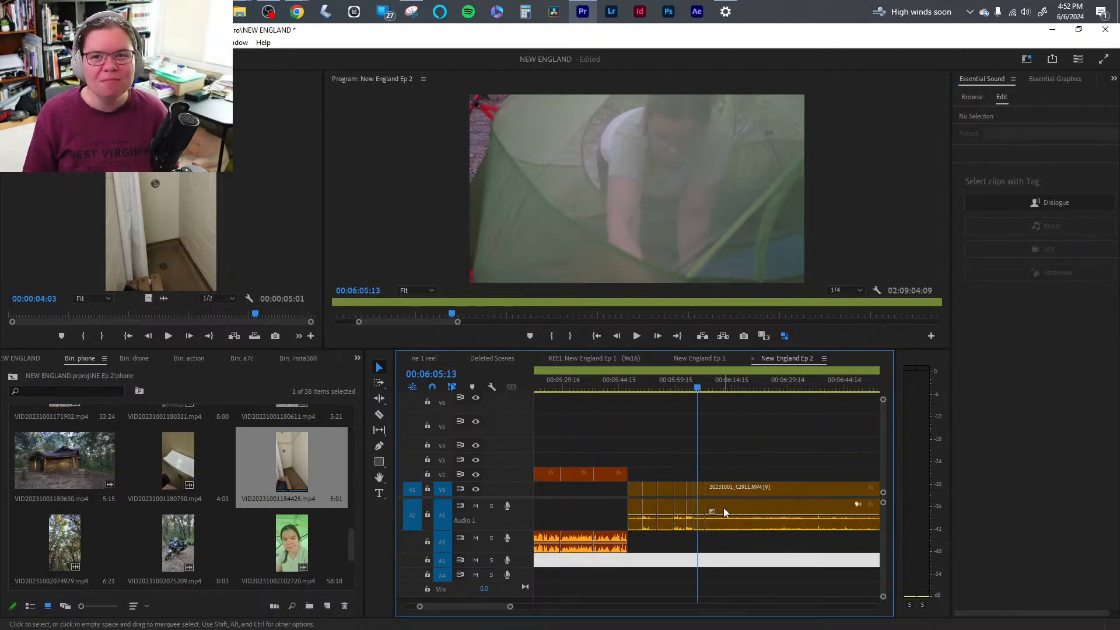
pyautogui.moveTo(751, 551); pyautogui.dragTo(637, 523)
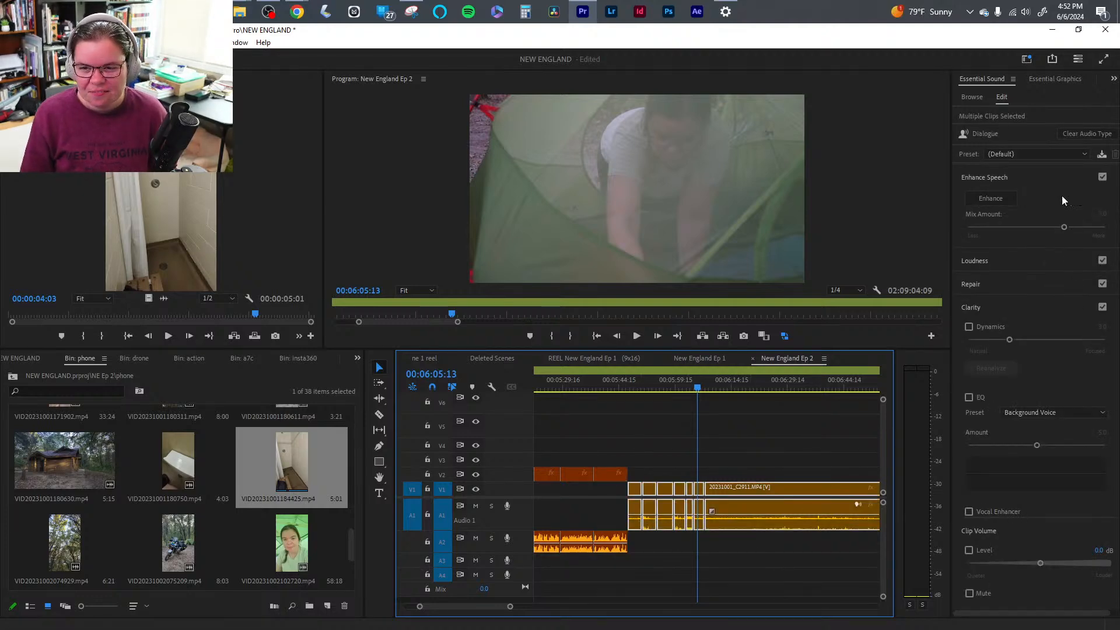
pyautogui.rightClick(764, 516)
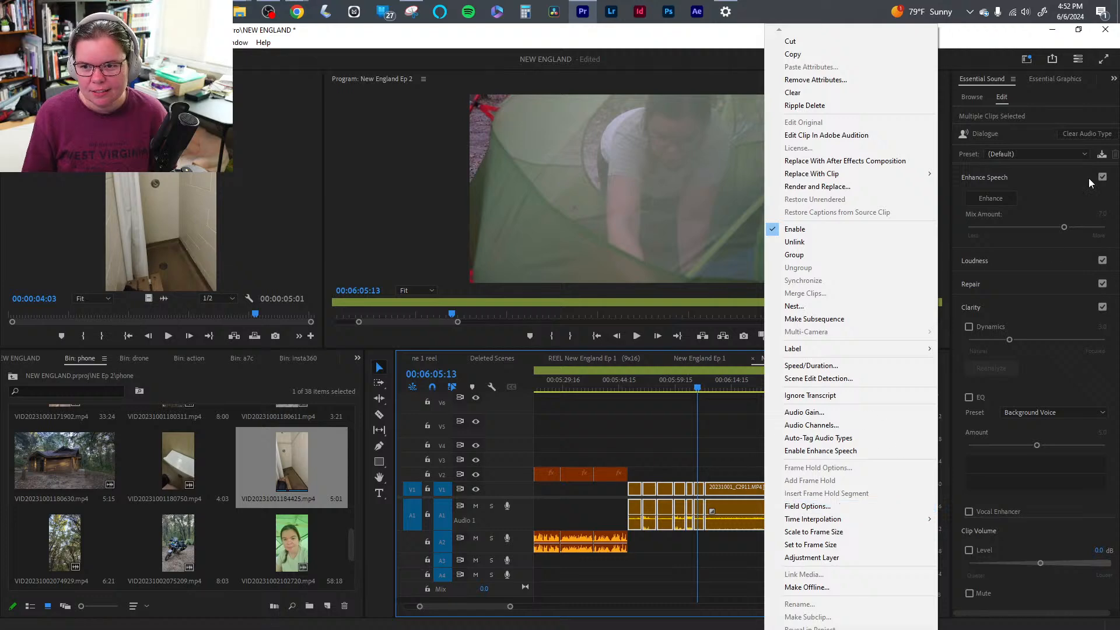
pyautogui.click(1087, 134)
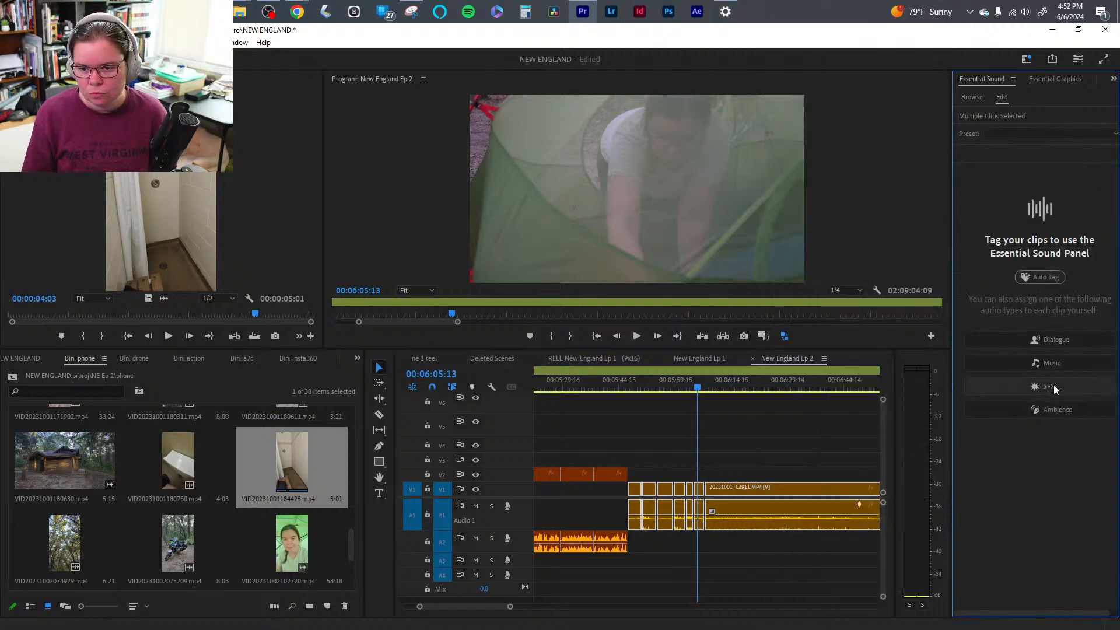
pyautogui.click(1052, 408)
pyautogui.click(775, 544)
# - Split the last 20231001_C2911.MP4 segment at 00:06:09:09, ripple-remove over a minute after it, and split again at 00:06:10:11
pyautogui.press('space')
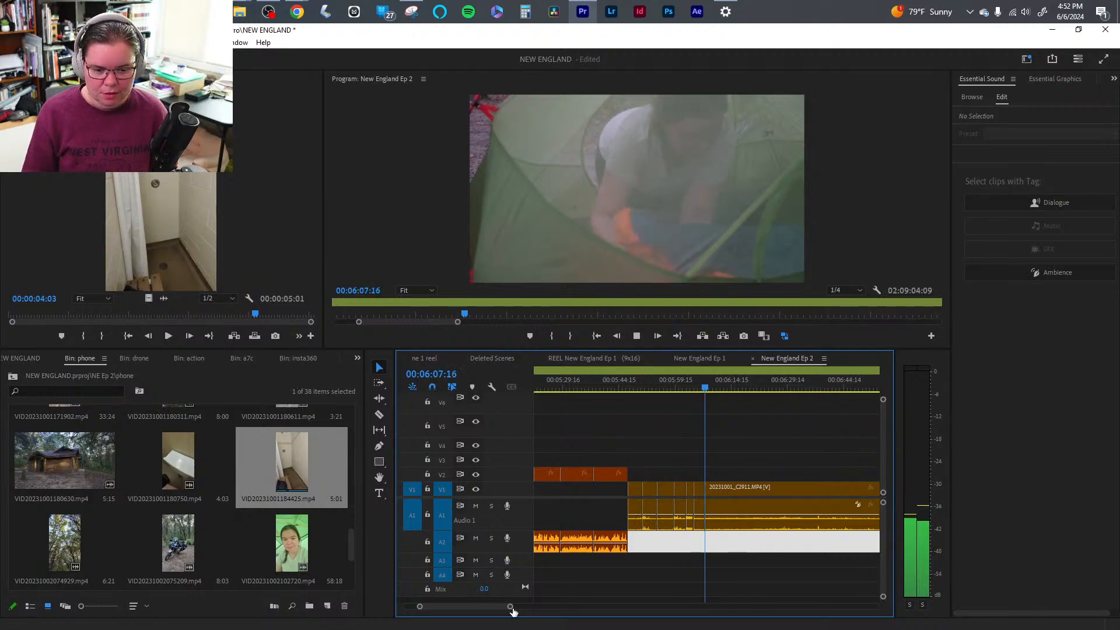
pyautogui.moveTo(510, 606); pyautogui.dragTo(496, 606)
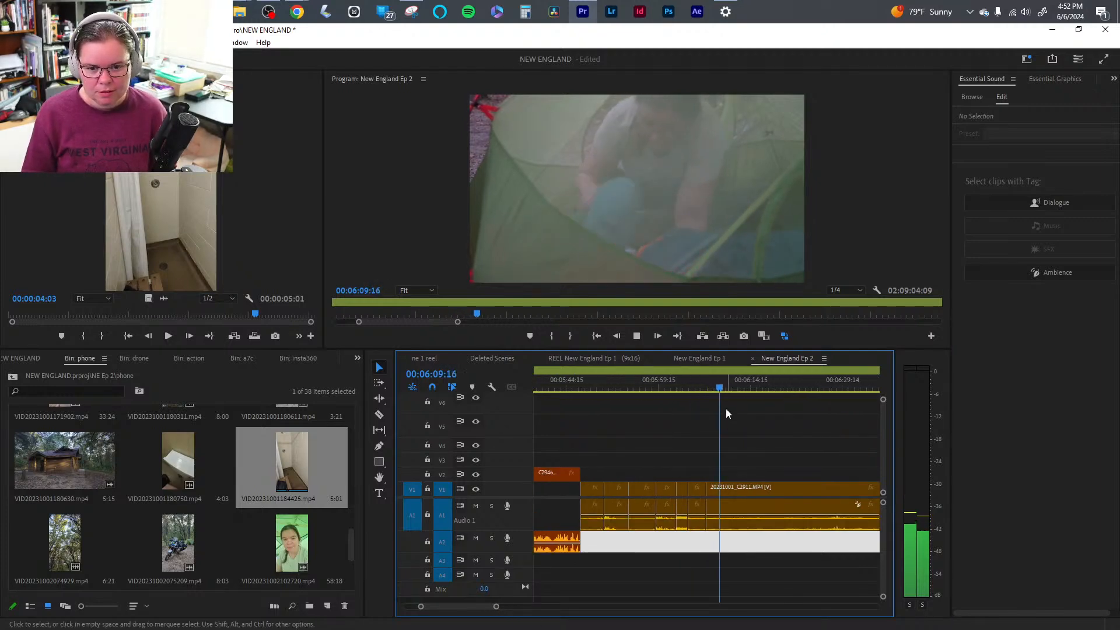
pyautogui.moveTo(723, 387); pyautogui.dragTo(719, 421)
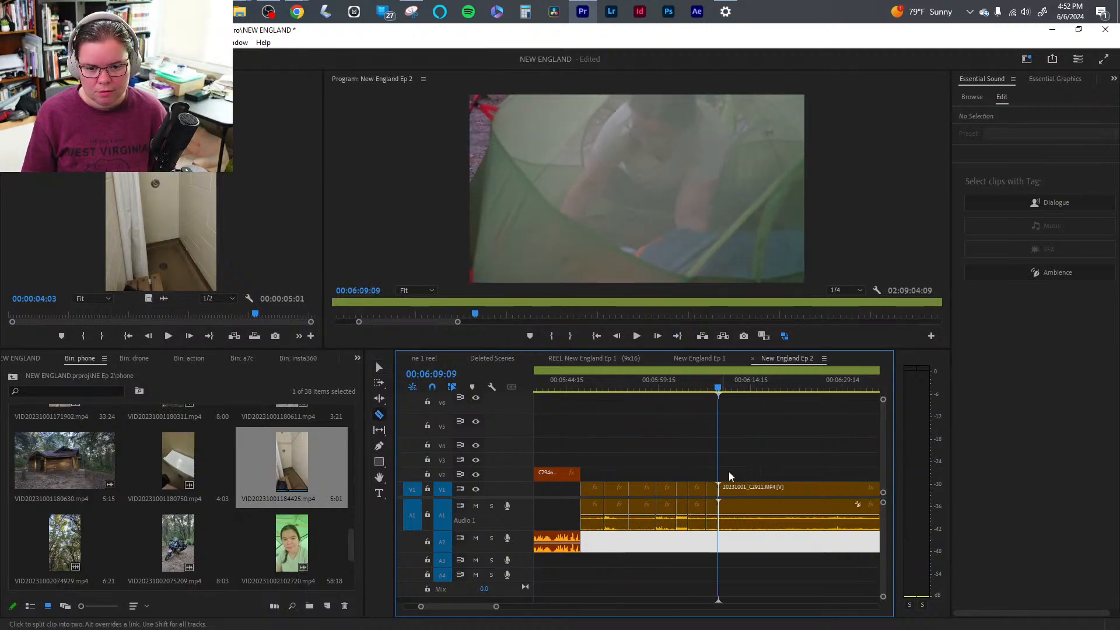
pyautogui.moveTo(752, 386)
pyautogui.mouseDown()
pyautogui.moveTo(855, 389)
pyautogui.moveTo(717, 390)
pyautogui.moveTo(847, 389)
pyautogui.moveTo(717, 389)
pyautogui.moveTo(746, 390)
pyautogui.moveTo(734, 389)
pyautogui.mouseUp()
pyautogui.press('q')
pyautogui.press('space')
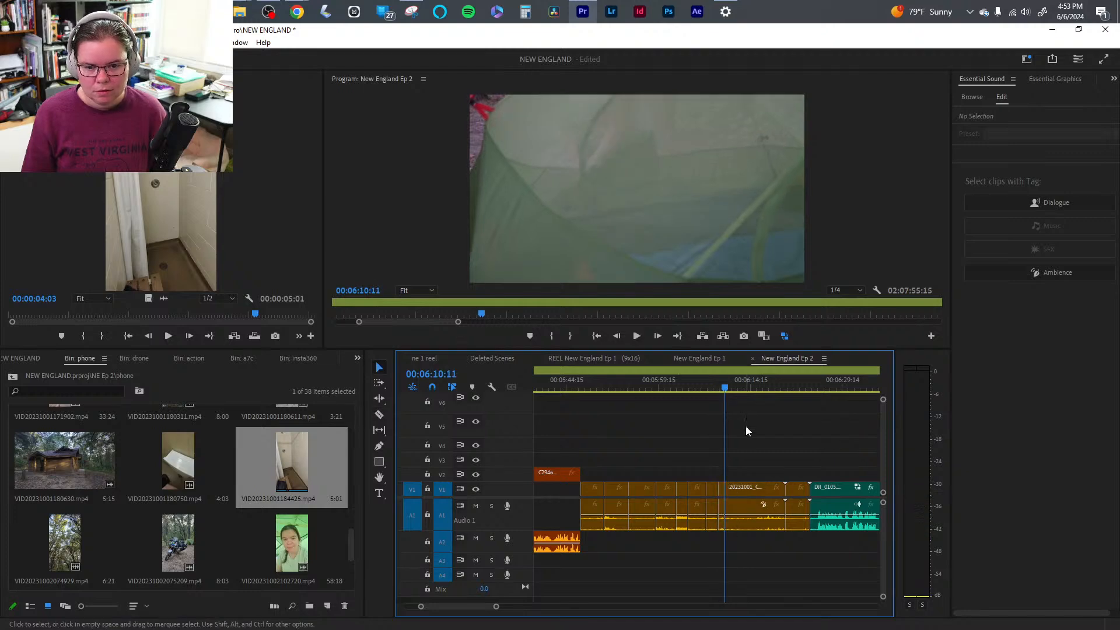
# - Ripple-delete the last 20231001_C2911.MP4 segment and ripple-trim about 2 seconds from the start of the following motorcycle campsite shot
pyautogui.moveTo(758, 390); pyautogui.dragTo(797, 397)
pyautogui.click(740, 510)
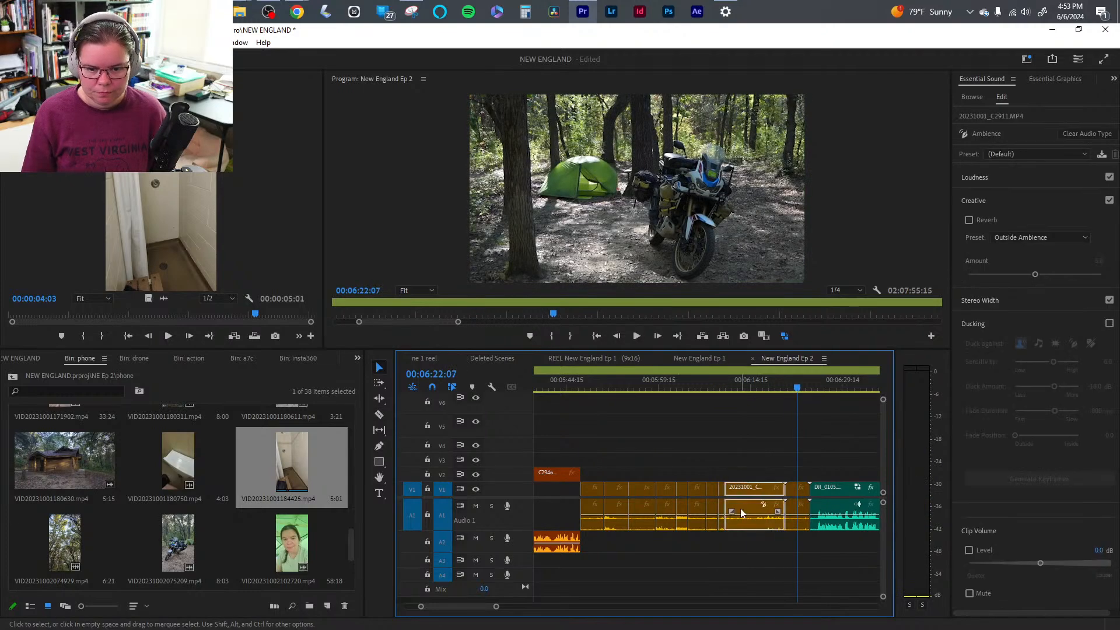
pyautogui.hotkey('shift', 'Delete')
pyautogui.moveTo(730, 390)
pyautogui.mouseDown()
pyautogui.moveTo(739, 391)
pyautogui.moveTo(720, 391)
pyautogui.moveTo(740, 397)
pyautogui.mouseUp()
pyautogui.press('q')
pyautogui.press('space')
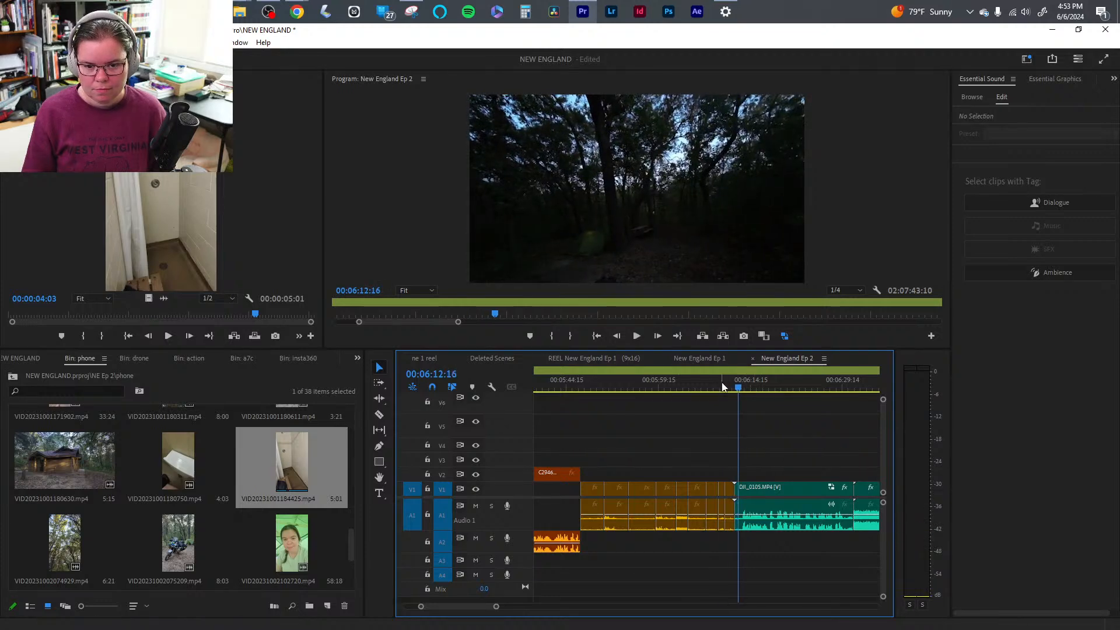
# - Extend the start of the motorcycle campsite shot by about 2 seconds, ripple-trim its end at 00:06:12:16 and replay the cut
pyautogui.moveTo(725, 387); pyautogui.dragTo(728, 388)
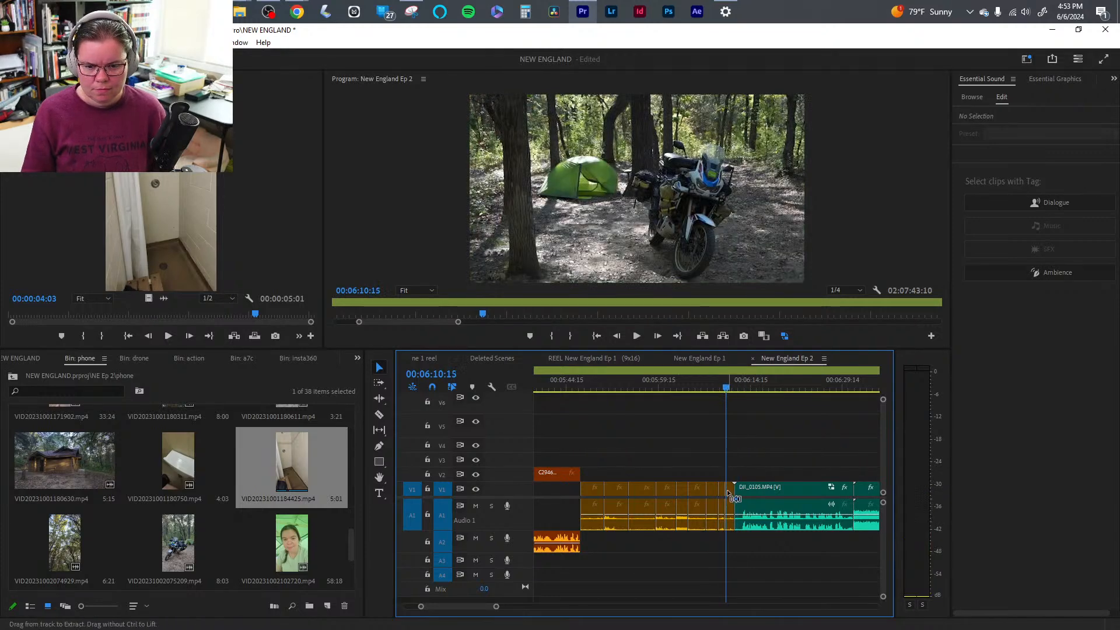
pyautogui.moveTo(728, 493); pyautogui.dragTo(739, 495)
pyautogui.press('space')
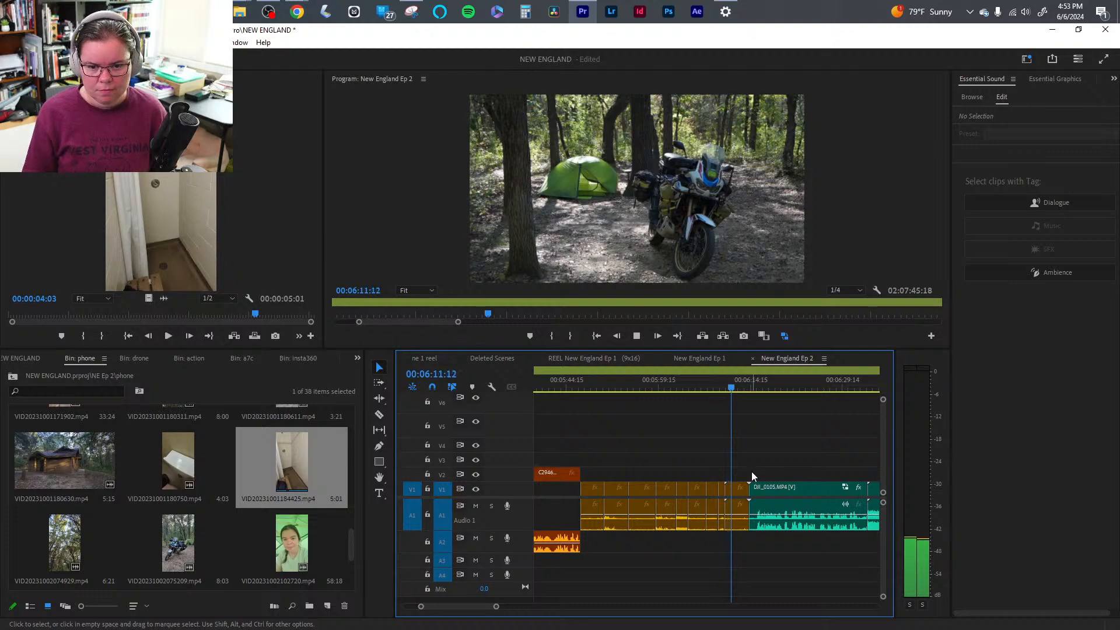
pyautogui.press('space')
pyautogui.hotkey('ctrl', 'z')
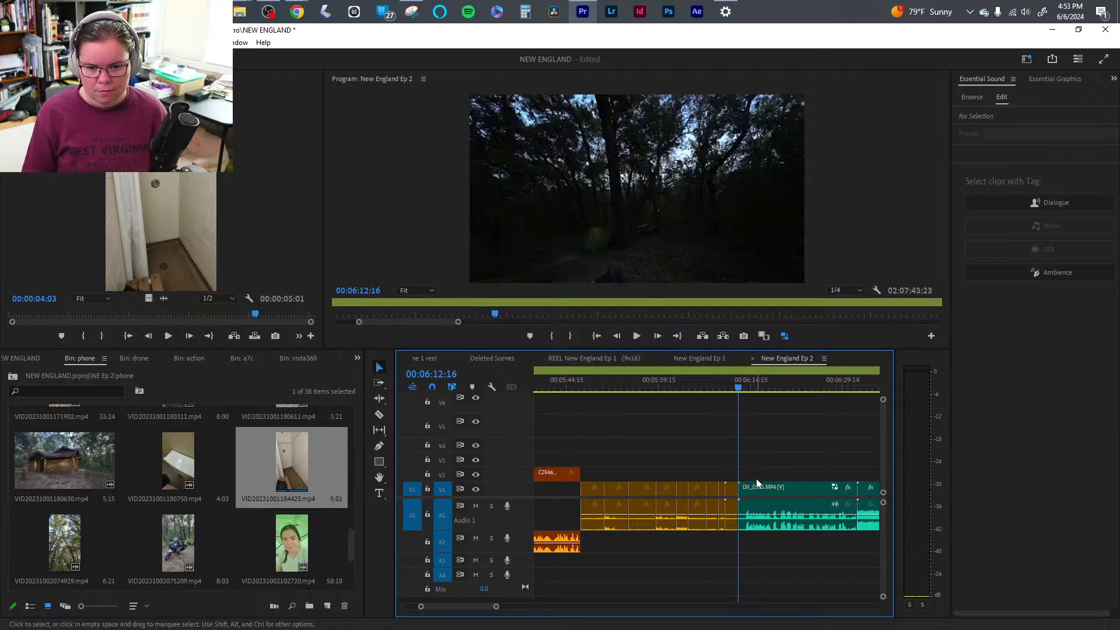
pyautogui.press('space')
pyautogui.moveTo(754, 385); pyautogui.dragTo(731, 400)
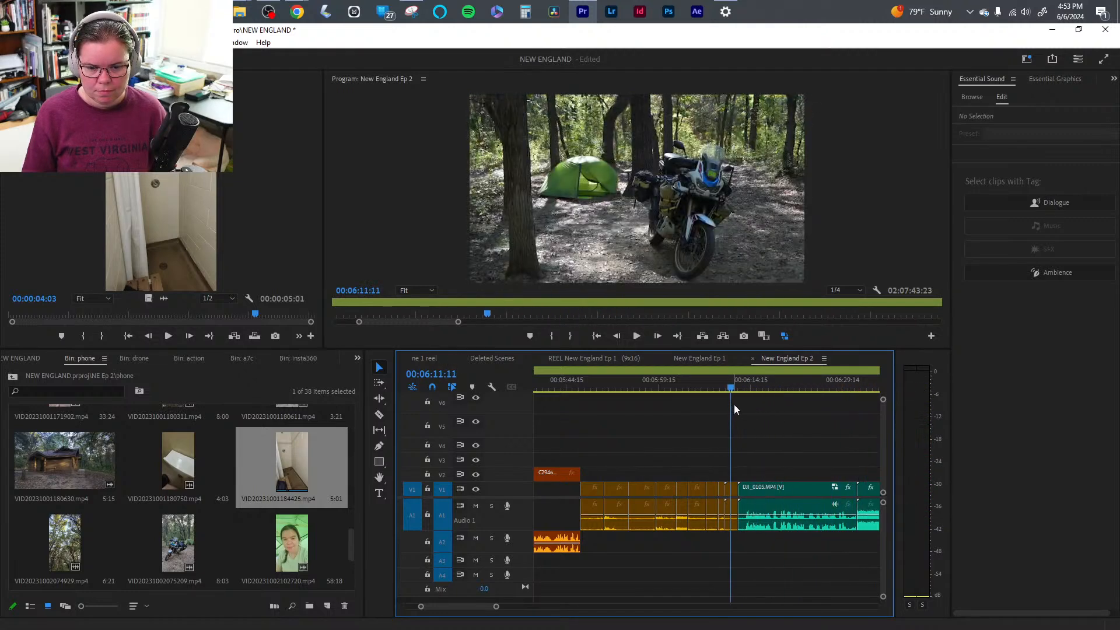
pyautogui.press('space')
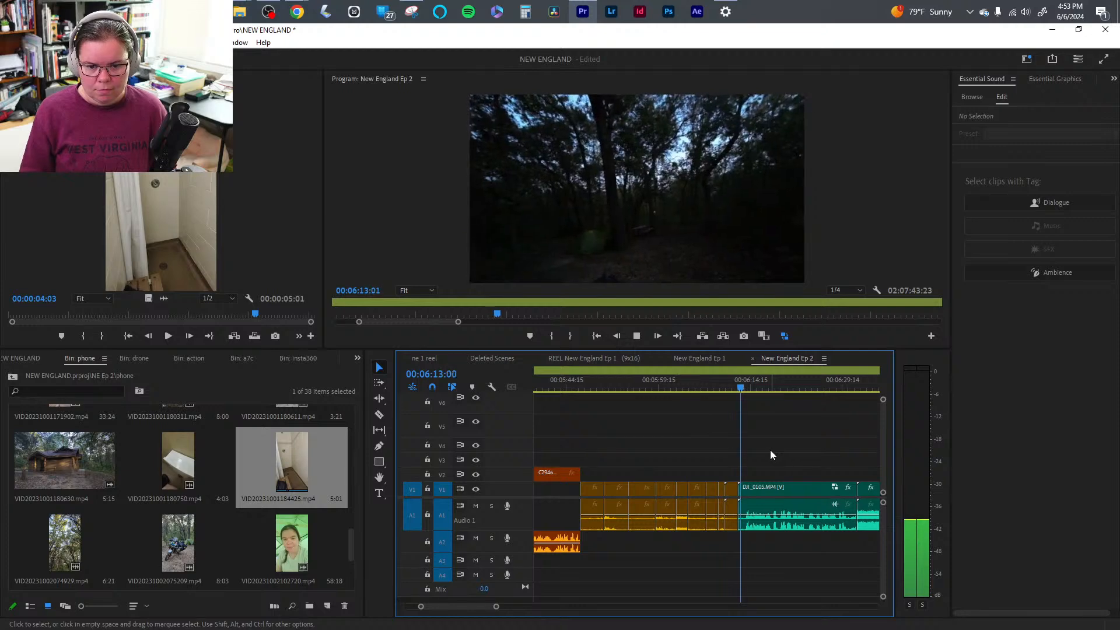
pyautogui.press('space')
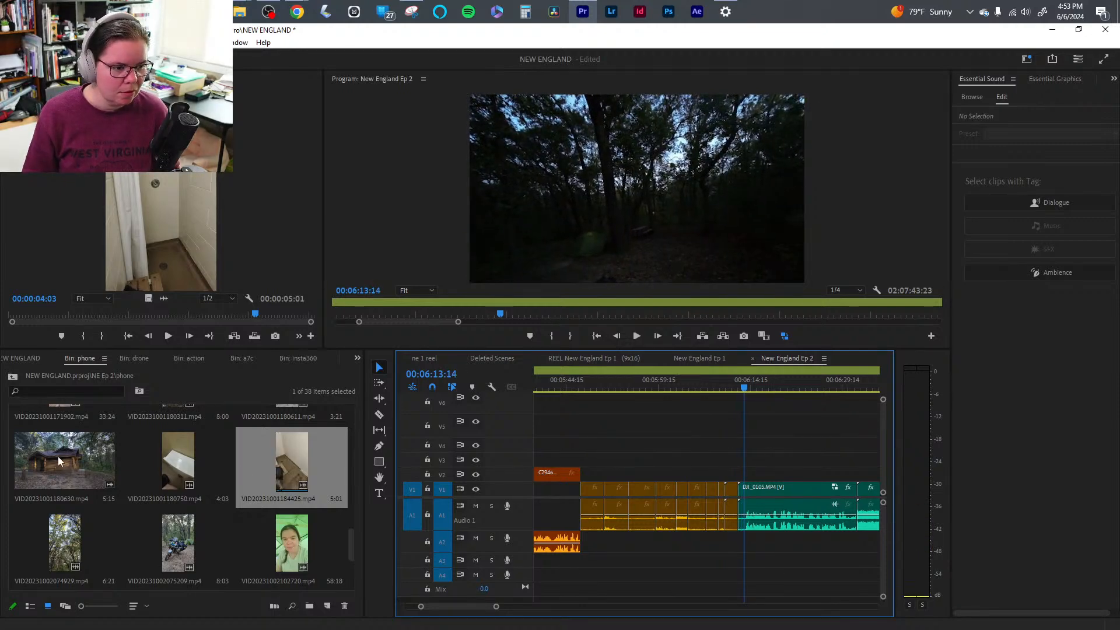
# - Shift the clips from DJI_0105.MP4 onward about 12 seconds and place the VID20231001180630.mp4 video on V2 directly after the motorcycle shot
pyautogui.doubleClick(48, 462)
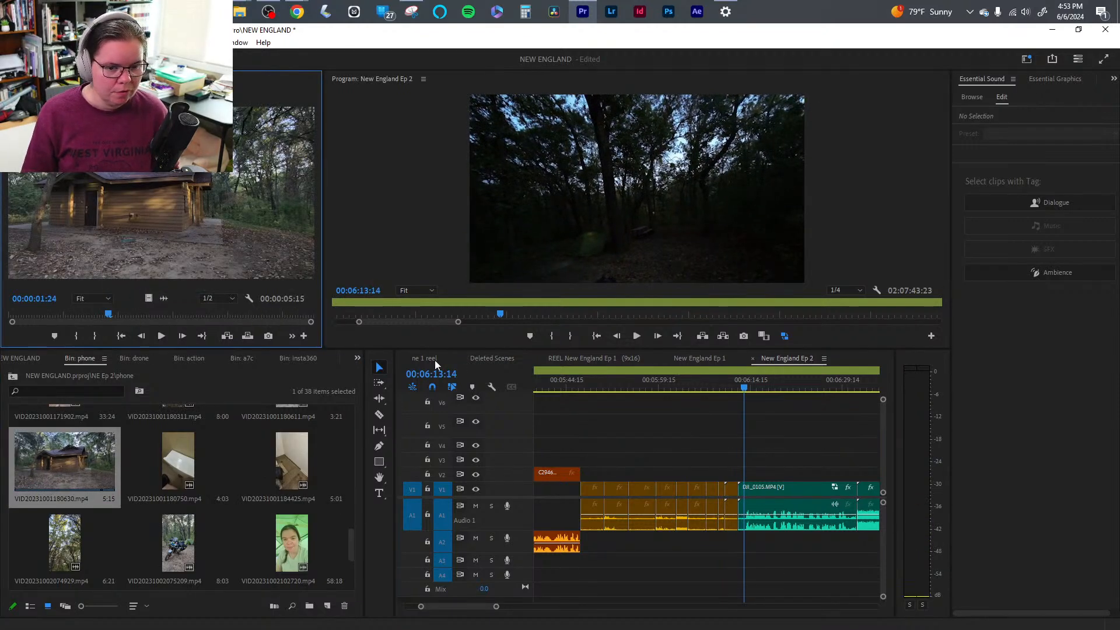
pyautogui.moveTo(435, 359); pyautogui.dragTo(834, 527)
pyautogui.press('a')
pyautogui.press('v')
pyautogui.click(784, 560)
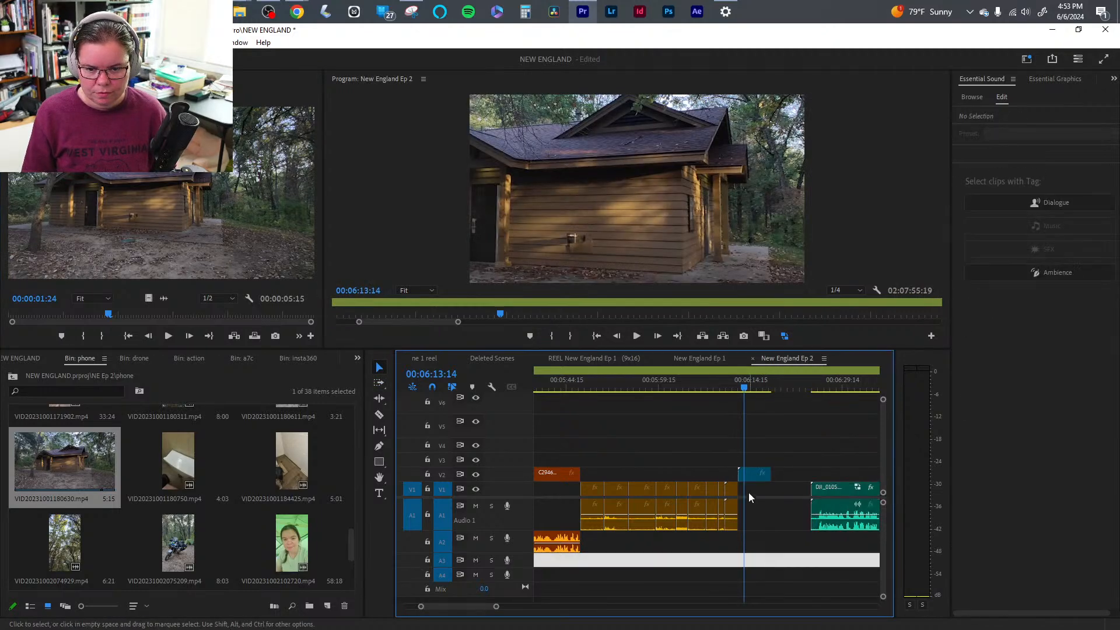
# - Scale the VID20231001180630.mp4 building clip on V2 to frame size and play it briefly
pyautogui.rightClick(754, 473)
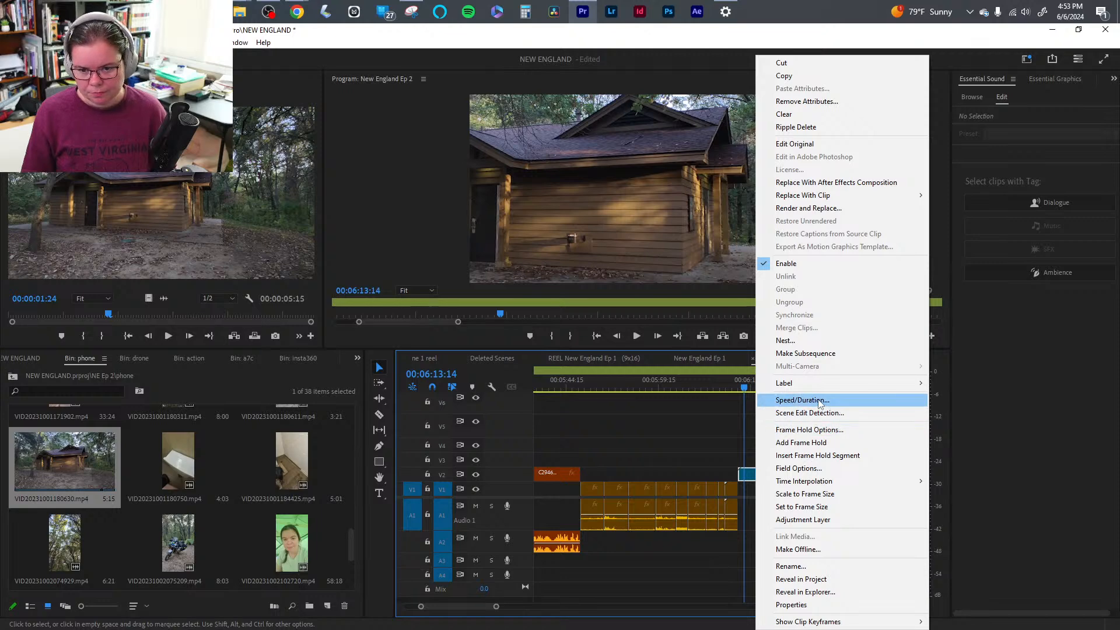
pyautogui.click(810, 496)
pyautogui.press('space')
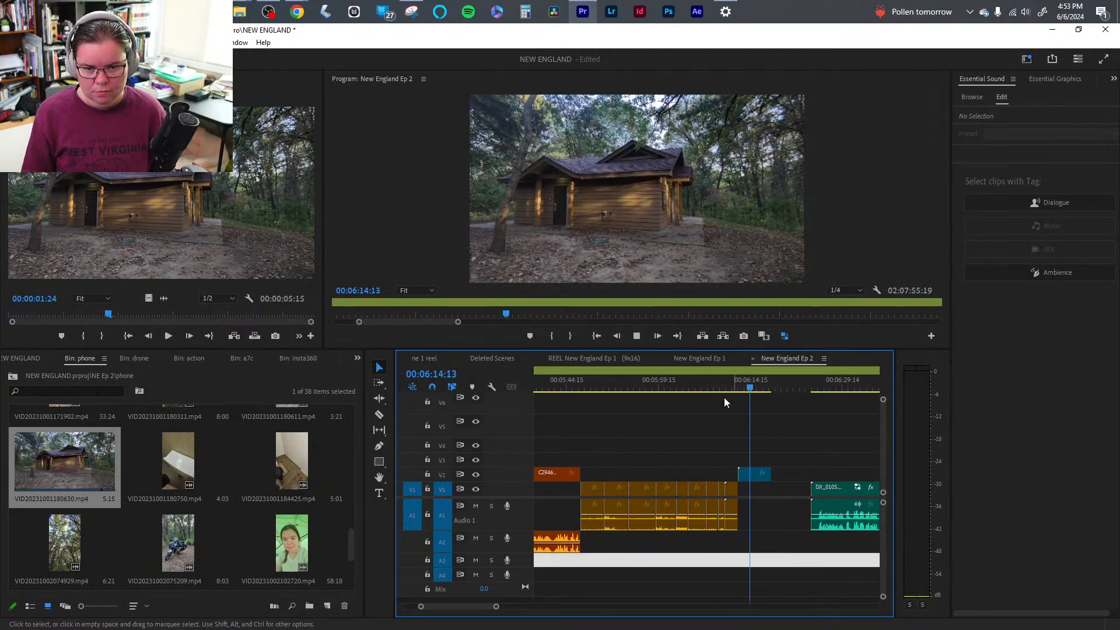
pyautogui.press('space')
# - Preview the phone clips VID20231001180611.mp4, VID20231001180750.mp4 and VID20231001184425.mp4 for shots of the shower building
pyautogui.scroll(3, 249, 500)
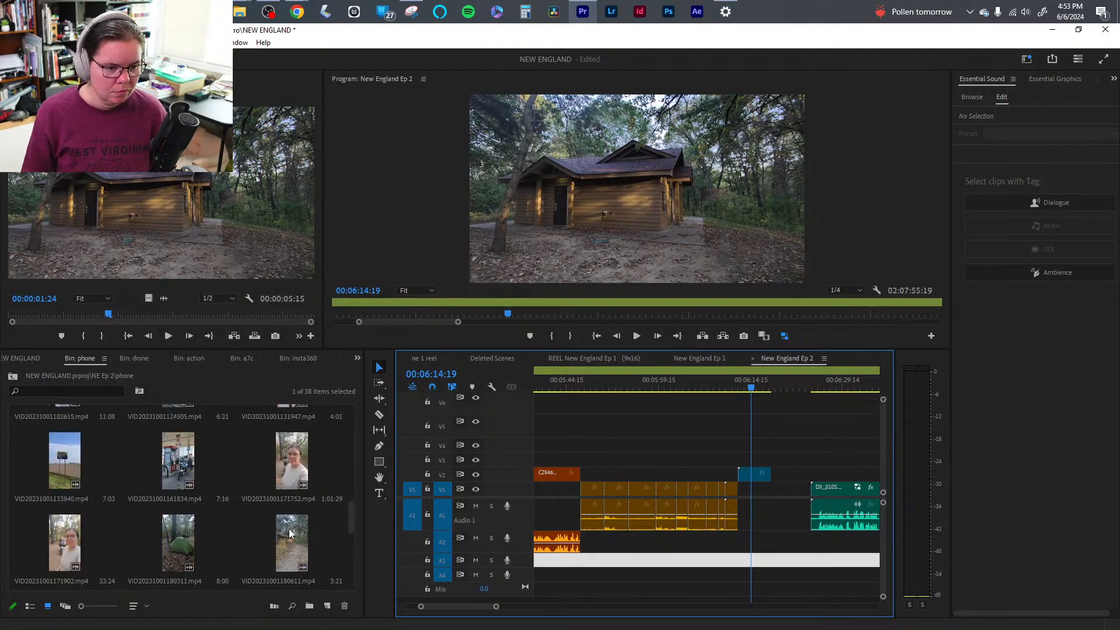
pyautogui.scroll(-2, 124, 534)
pyautogui.doubleClick(289, 452)
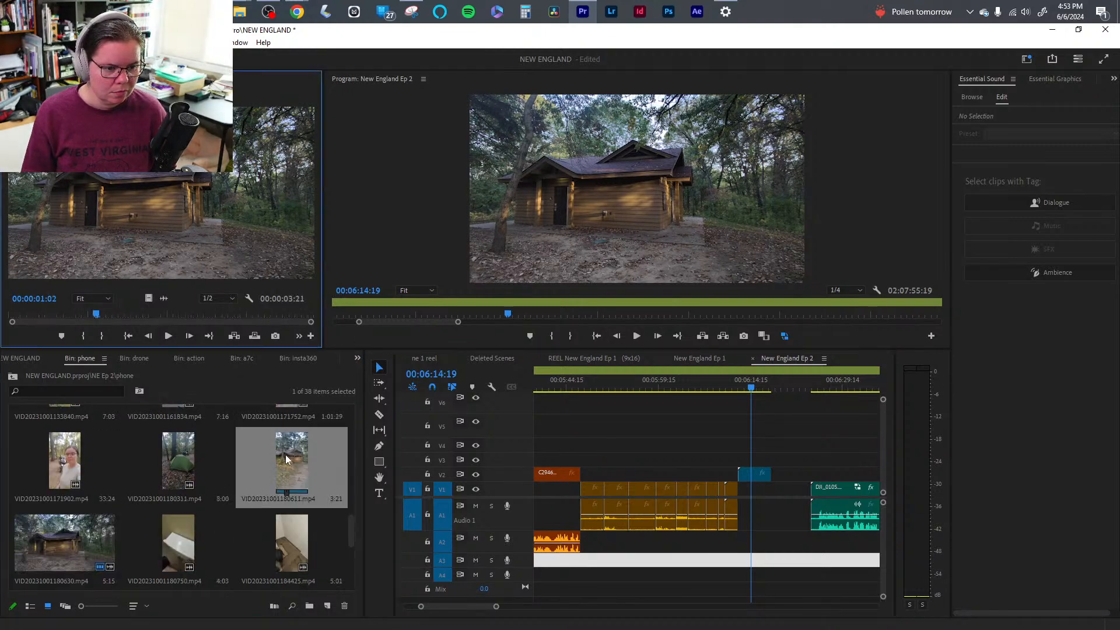
pyautogui.moveTo(18, 316); pyautogui.dragTo(122, 338)
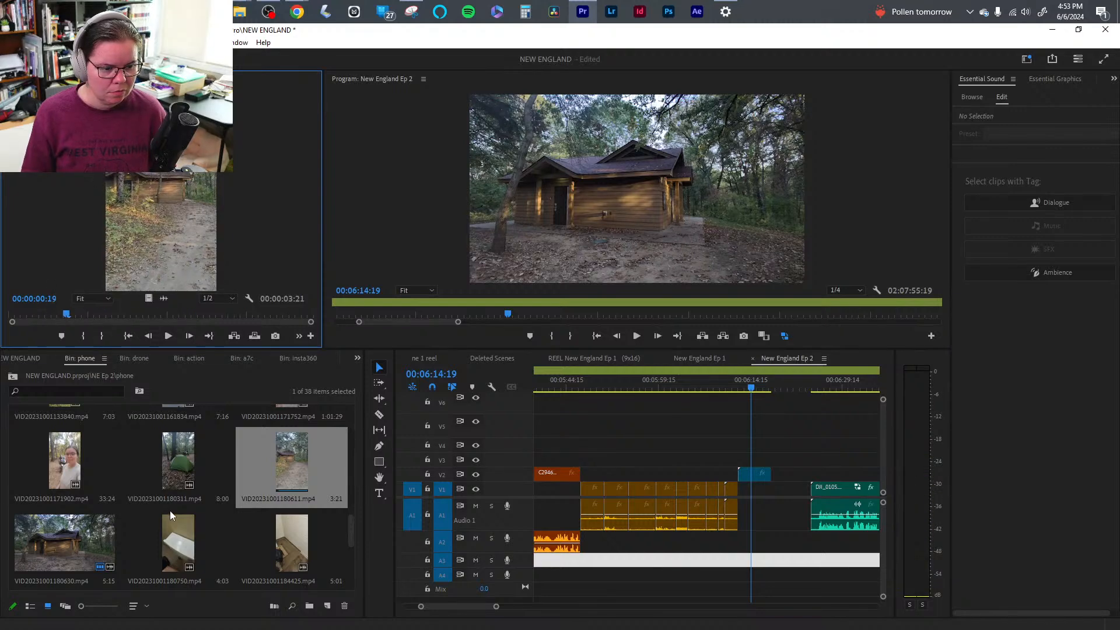
pyautogui.scroll(-2, 170, 510)
pyautogui.doubleClick(176, 462)
pyautogui.doubleClick(284, 461)
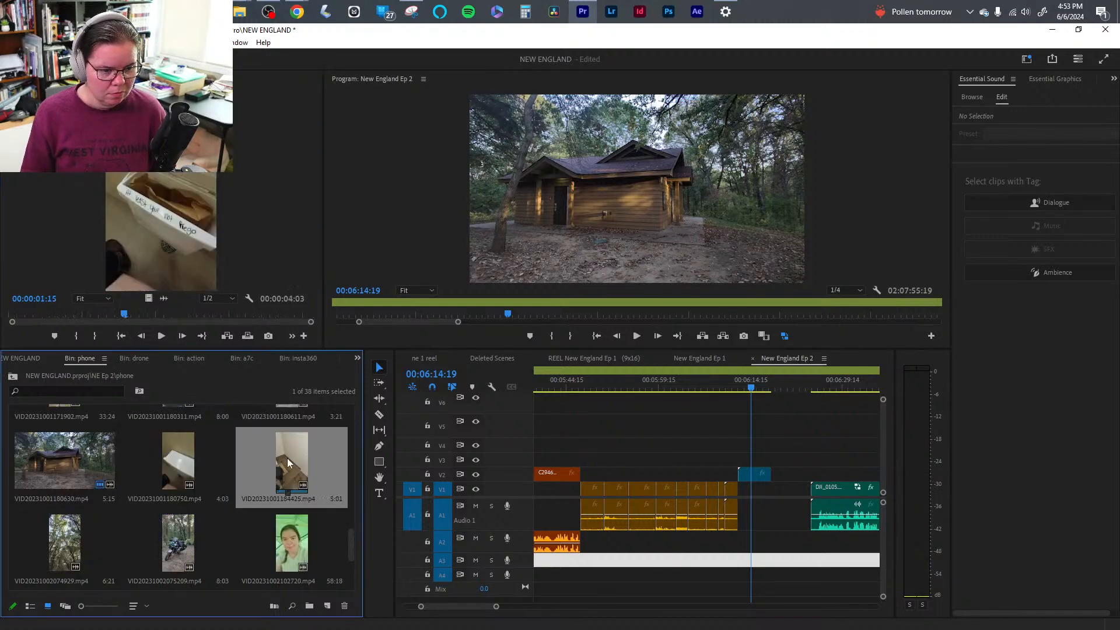
pyautogui.moveTo(27, 318); pyautogui.dragTo(271, 380)
# - Place the VID20231001184425.mp4 video on V3 above the building clip and scale it to frame size
pyautogui.click(748, 537)
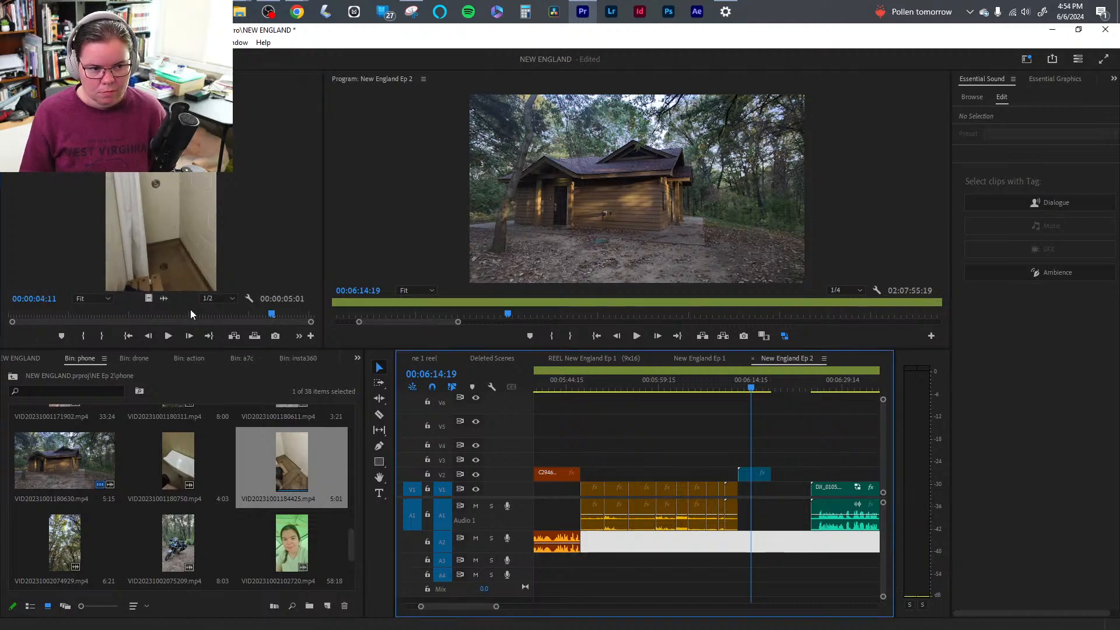
pyautogui.moveTo(148, 298); pyautogui.dragTo(753, 462)
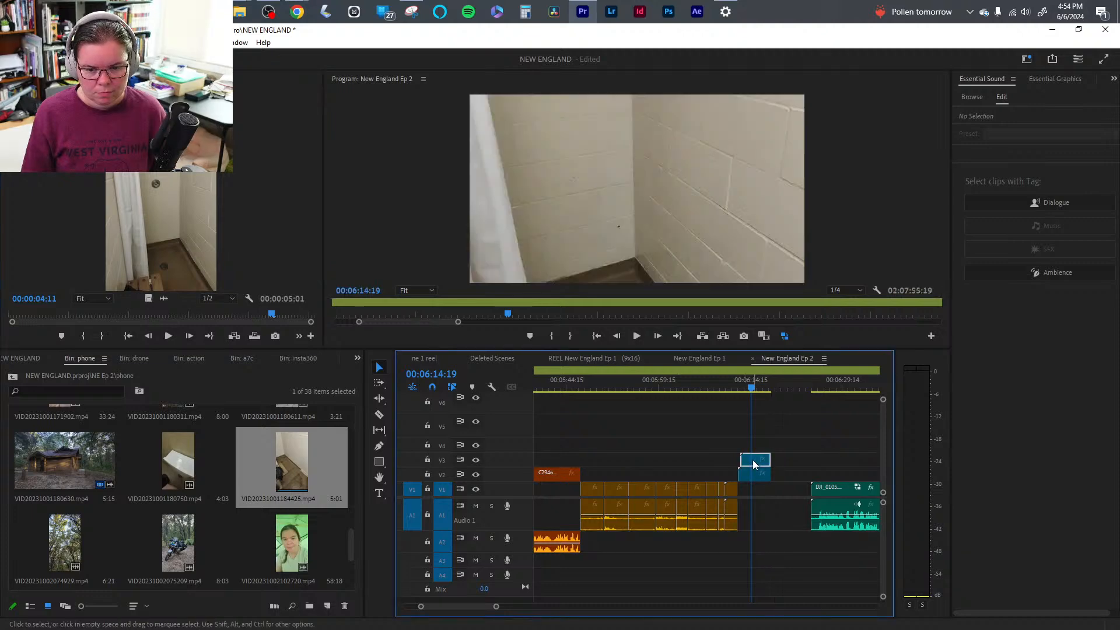
pyautogui.rightClick(753, 464)
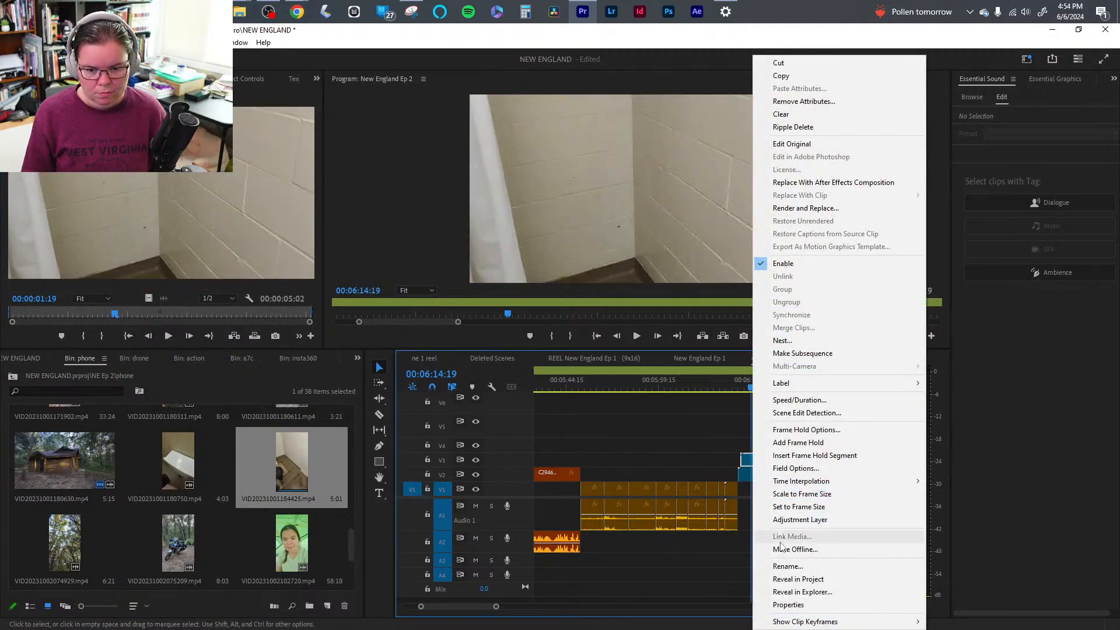
pyautogui.click(796, 494)
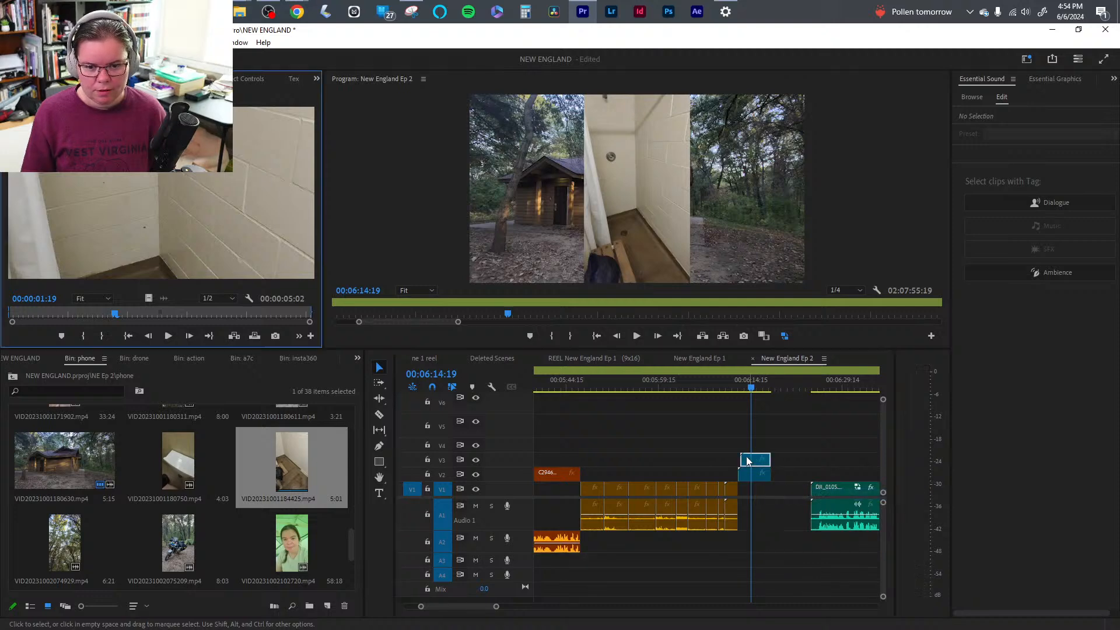
# - Reposition the shower clip horizontally to the right edge of the frame and close the V1 gap before DJI_0105.MP4
pyautogui.click(250, 78)
pyautogui.moveTo(119, 138); pyautogui.dragTo(223, 139)
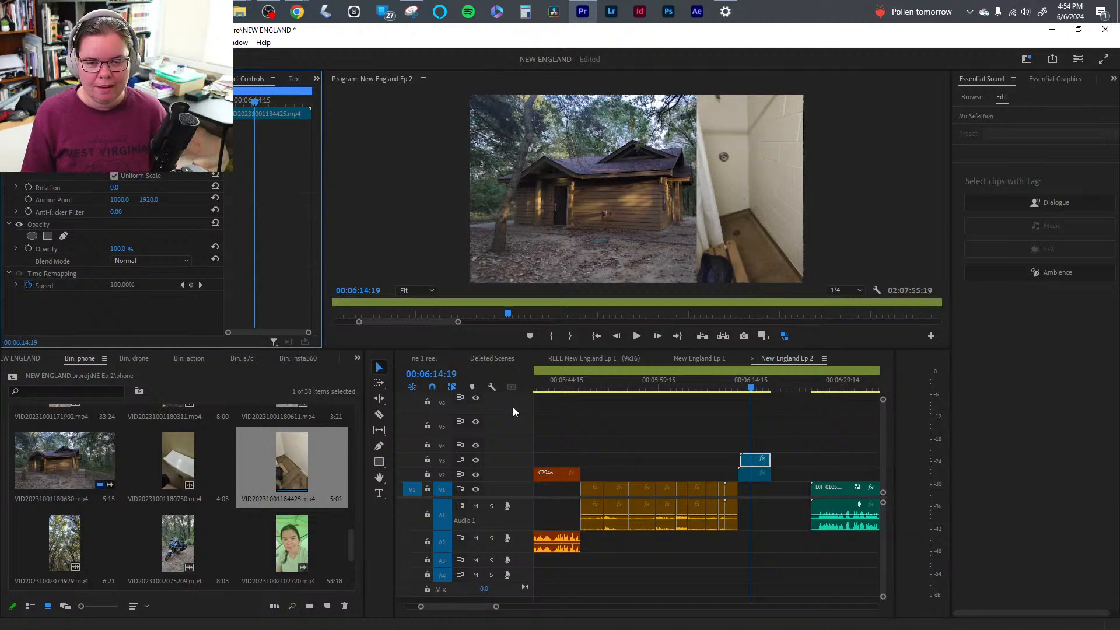
pyautogui.click(776, 560)
pyautogui.press('Delete')
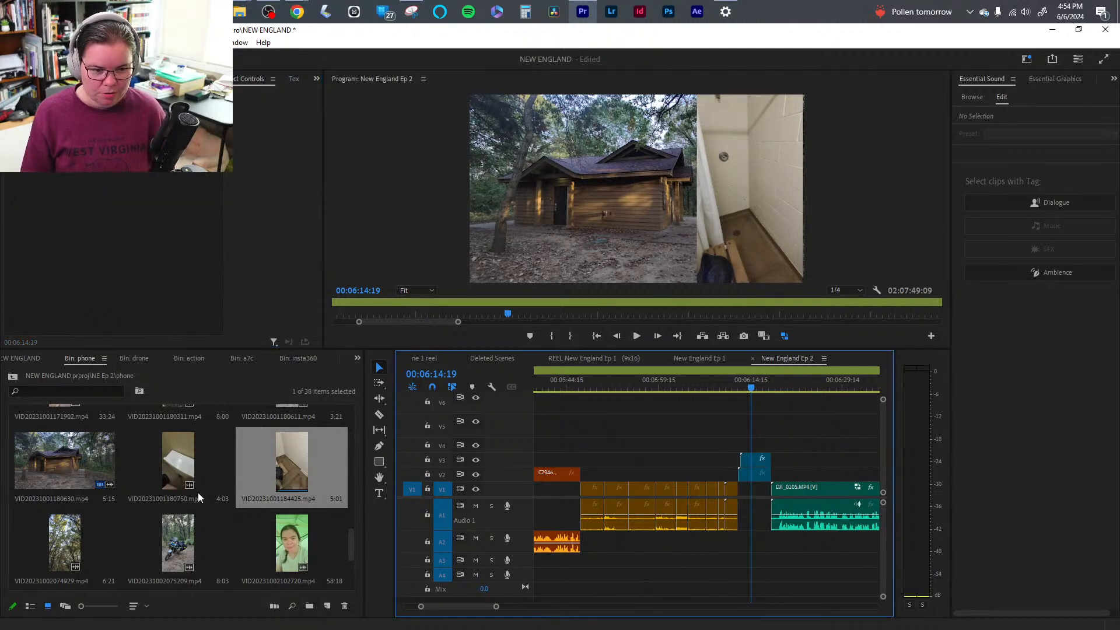
# - Return to the NE Ep 2 bin, open its zv1 bin and look through the clips
pyautogui.scroll(-3, 188, 513)
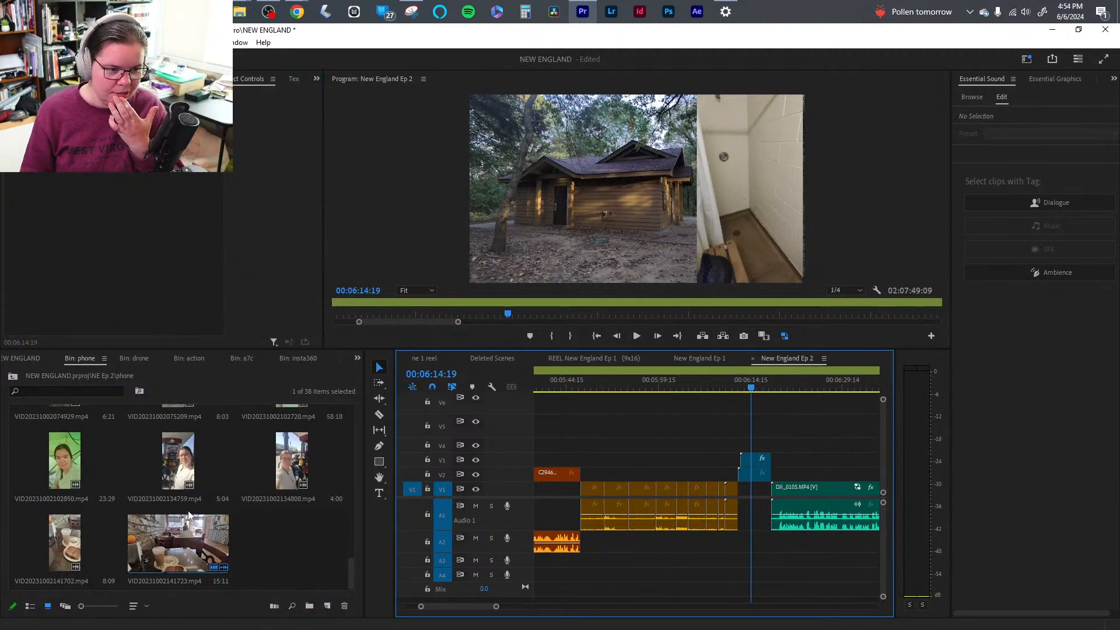
pyautogui.click(356, 359)
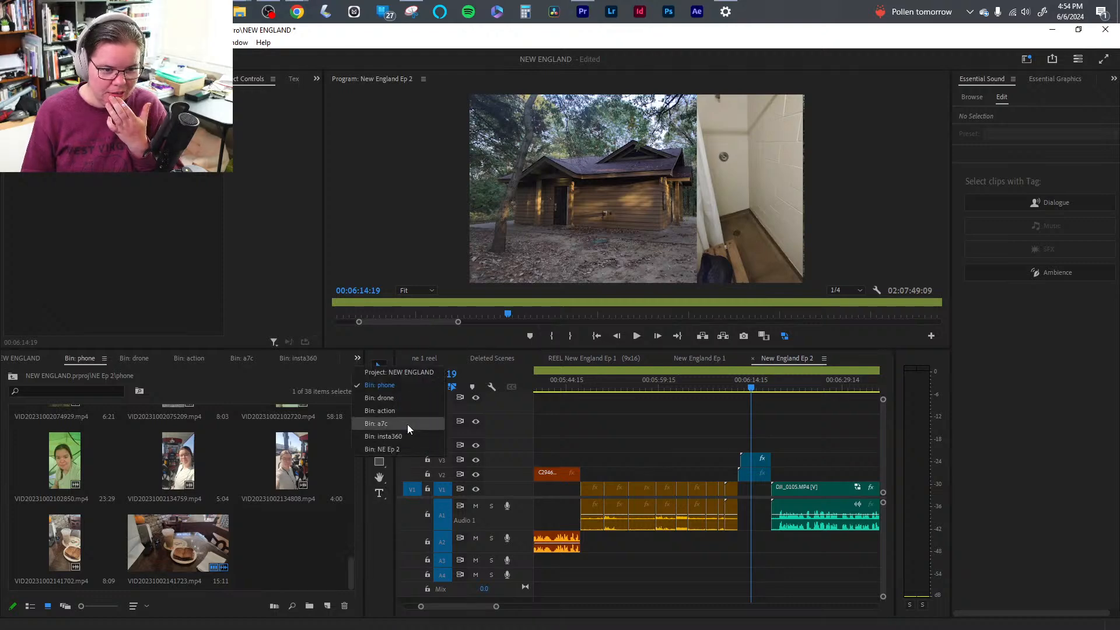
pyautogui.click(398, 449)
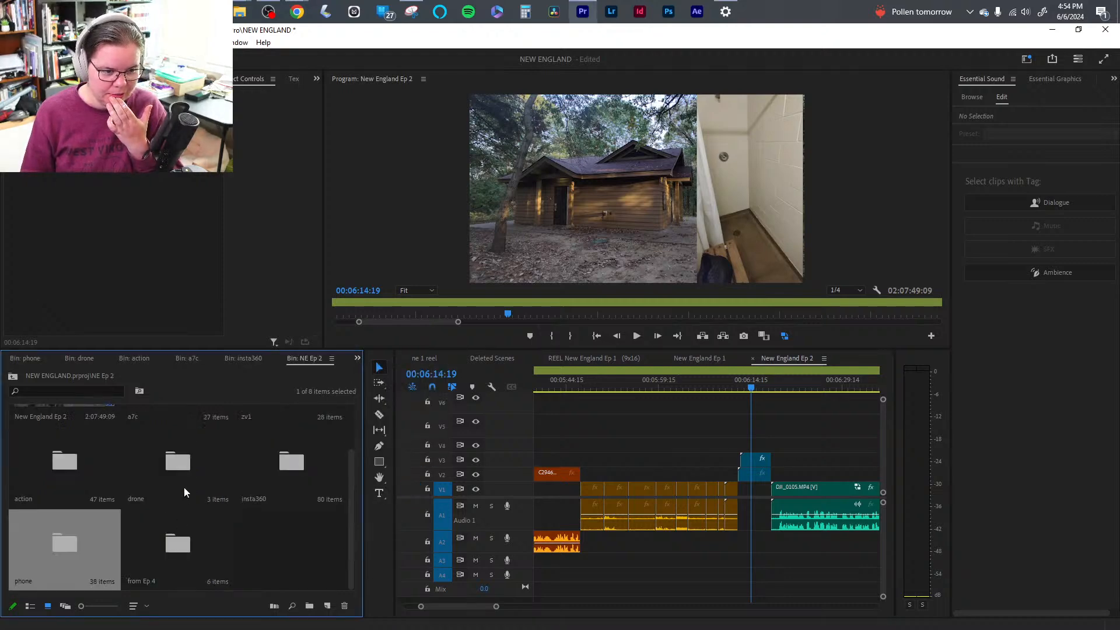
pyautogui.doubleClick(295, 446)
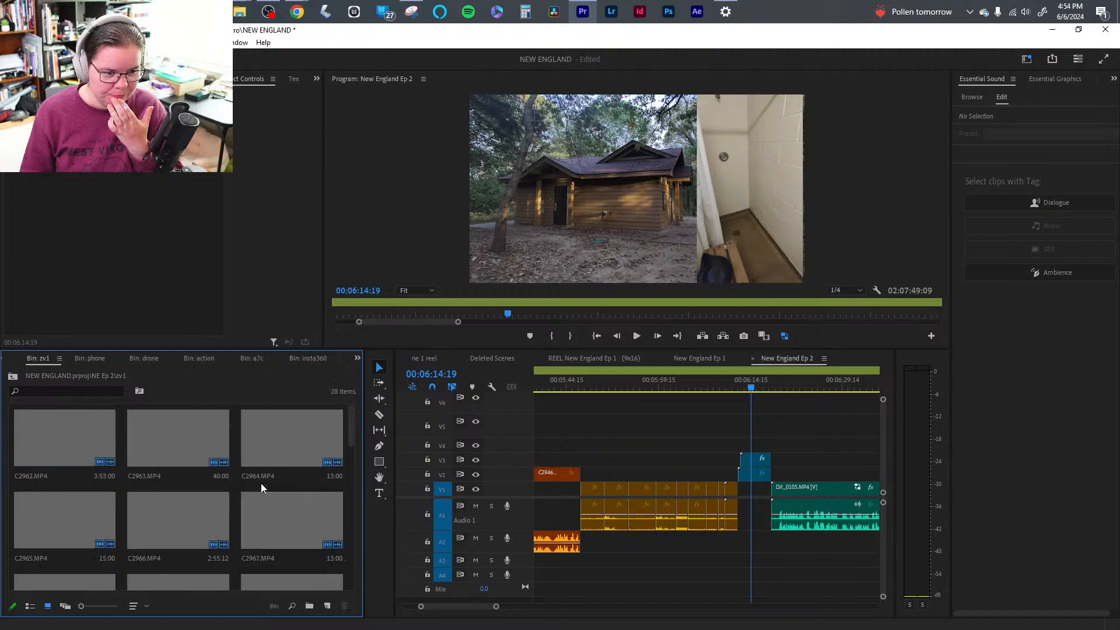
pyautogui.scroll(-1, 240, 508)
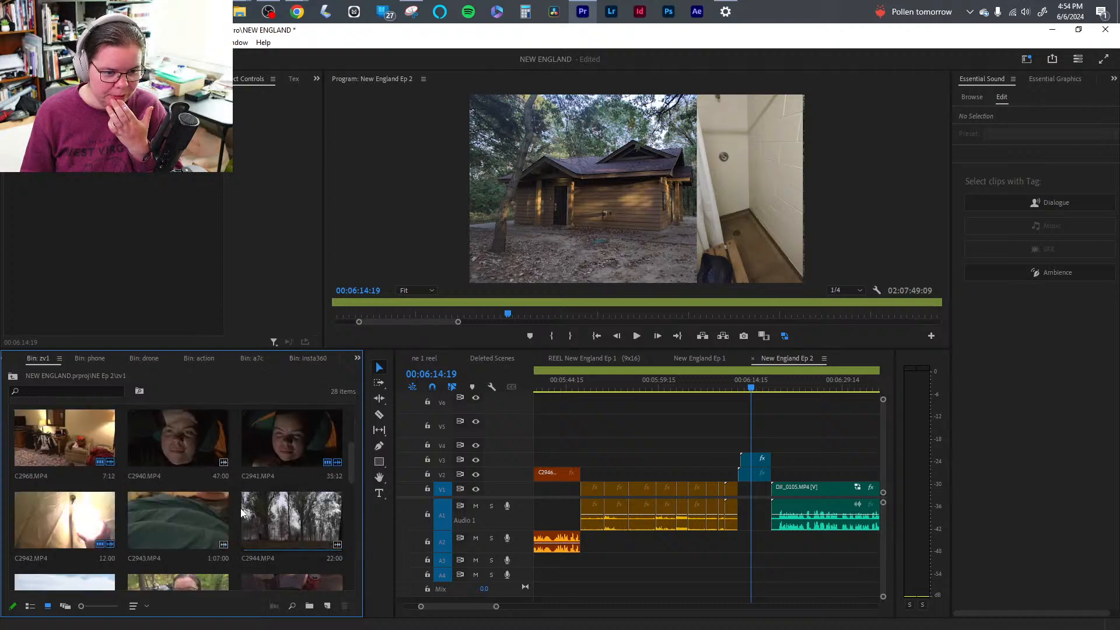
pyautogui.scroll(2, 240, 508)
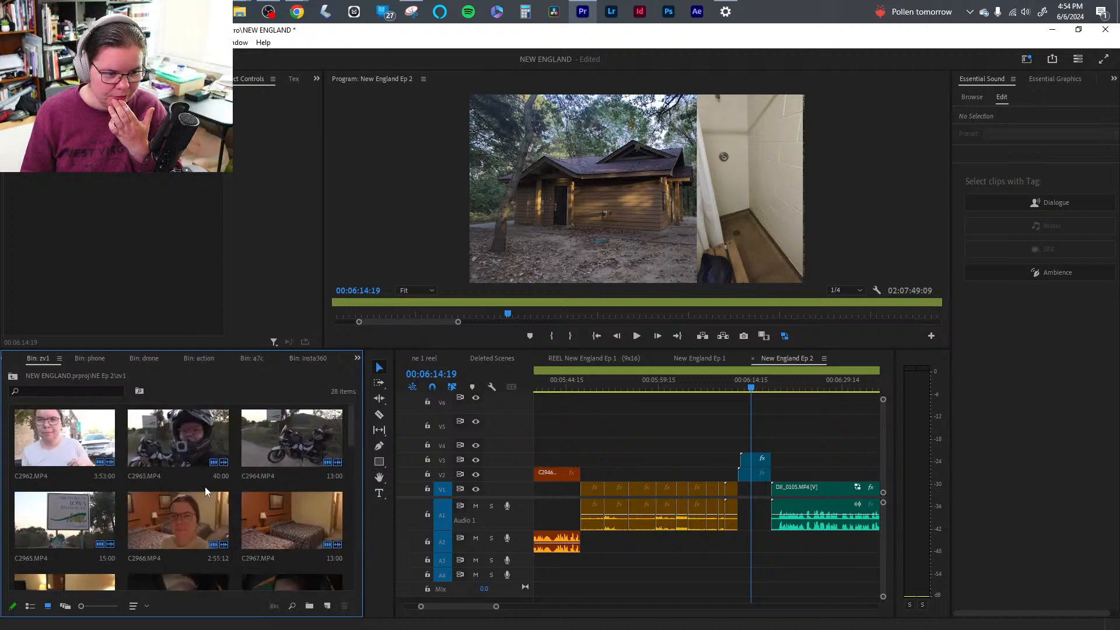
pyautogui.scroll(-1, 211, 501)
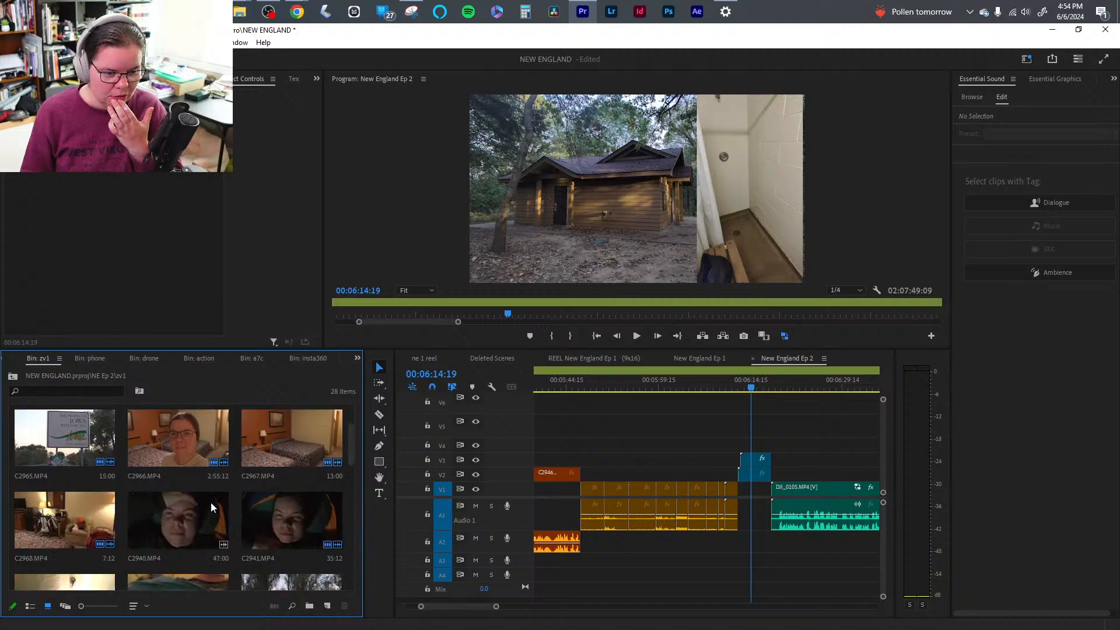
pyautogui.scroll(-5, 211, 501)
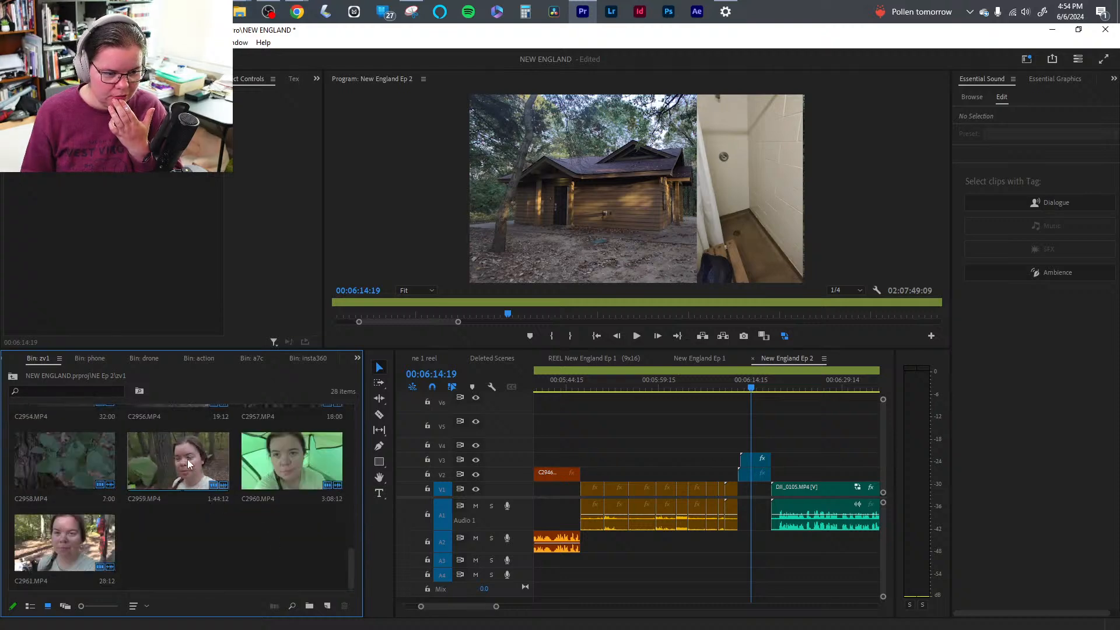
# - Preview C2959.MP4 from near its start in the source monitor and look over the neighbouring zv1 clips
pyautogui.doubleClick(177, 462)
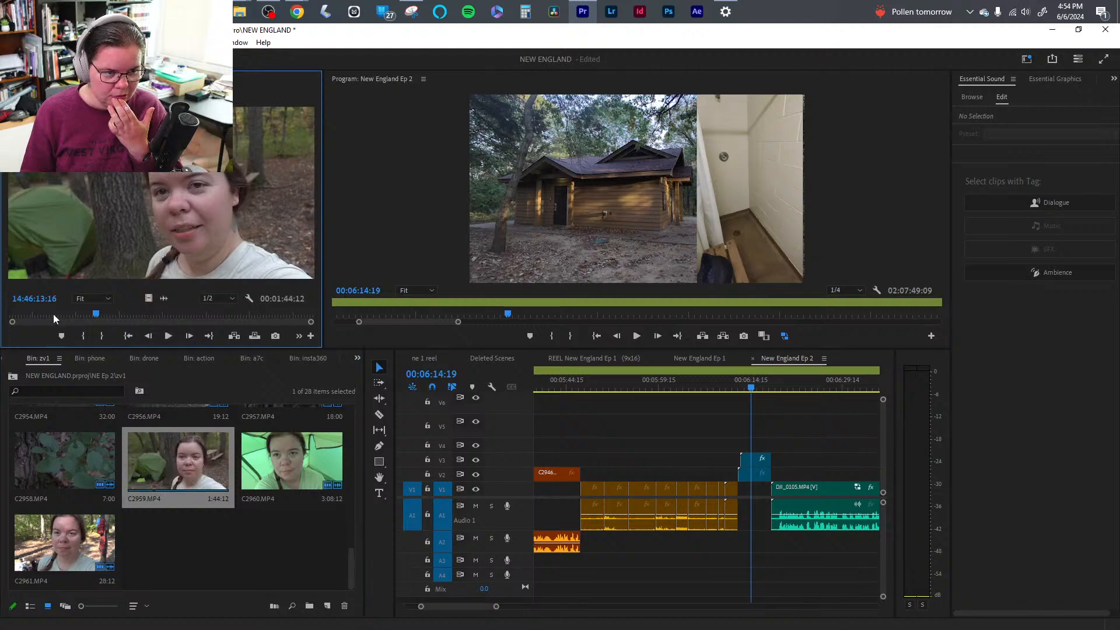
pyautogui.moveTo(35, 314); pyautogui.dragTo(71, 324)
pyautogui.click(169, 336)
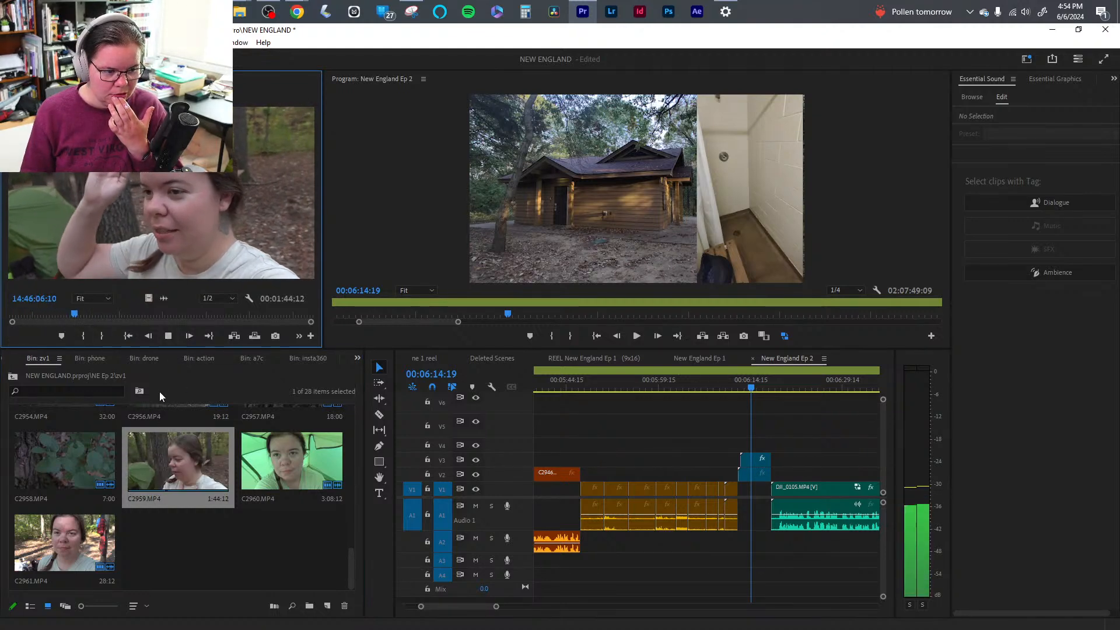
pyautogui.click(167, 338)
pyautogui.scroll(2, 113, 466)
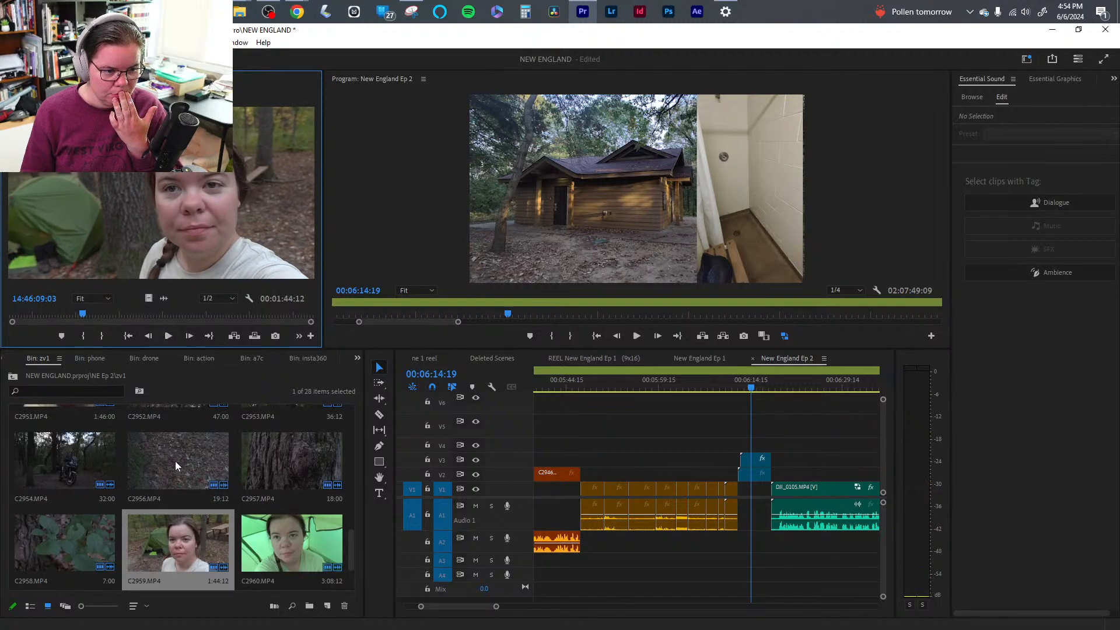
pyautogui.scroll(-5, 214, 462)
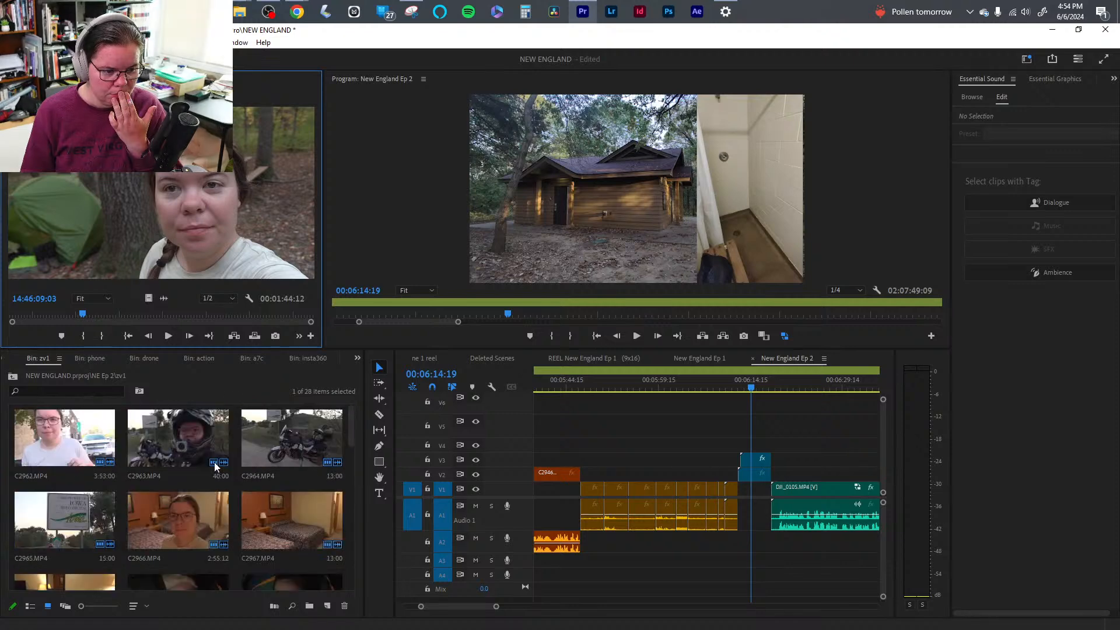
pyautogui.click(170, 438)
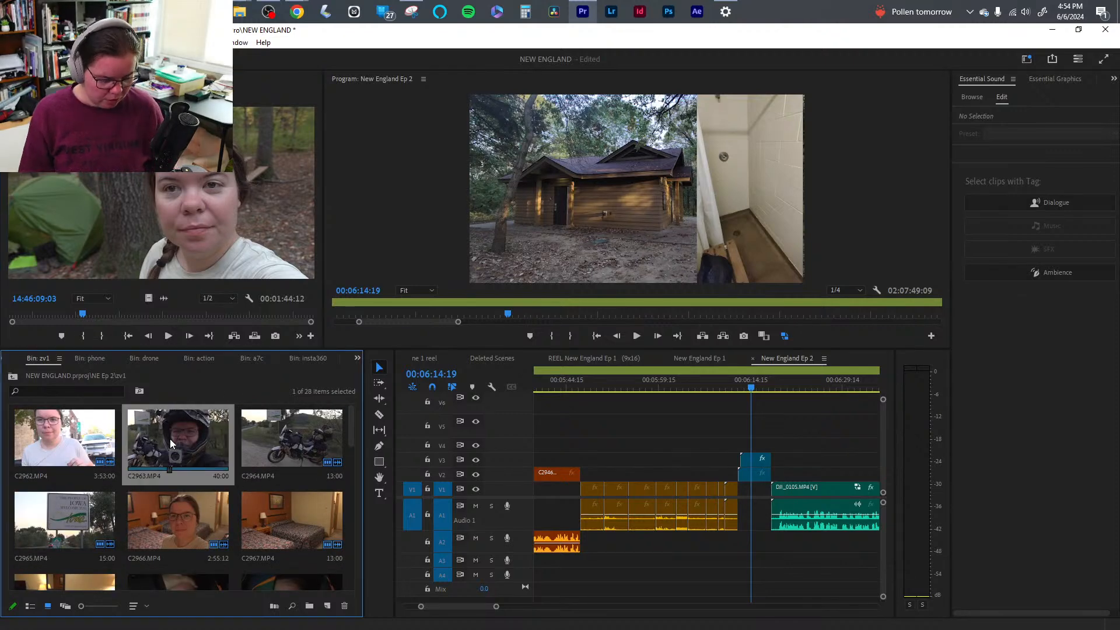
pyautogui.hotkey('ctrl', 'a')
pyautogui.click(273, 605)
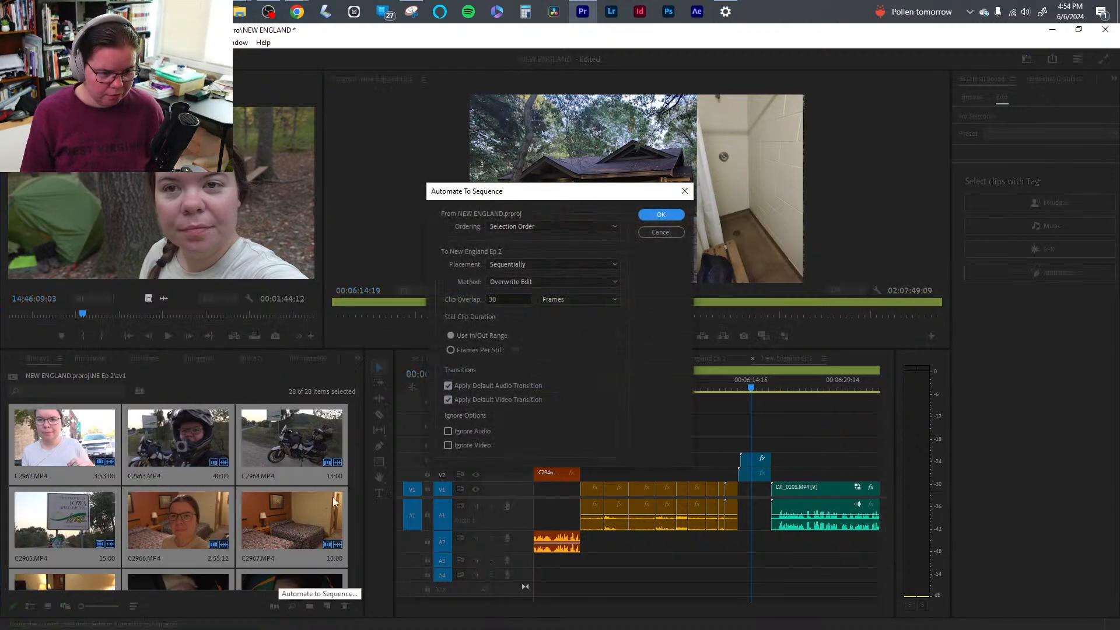
pyautogui.click(666, 234)
# - Sort the zv1 bin's clips into file name order
pyautogui.click(147, 605)
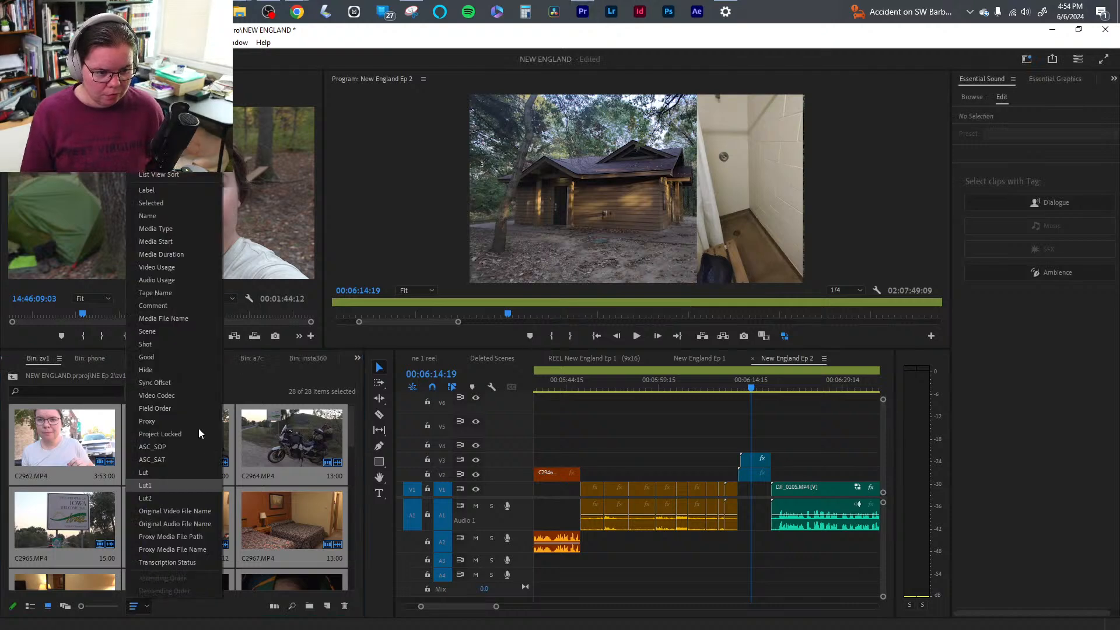
pyautogui.click(187, 185)
pyautogui.click(190, 476)
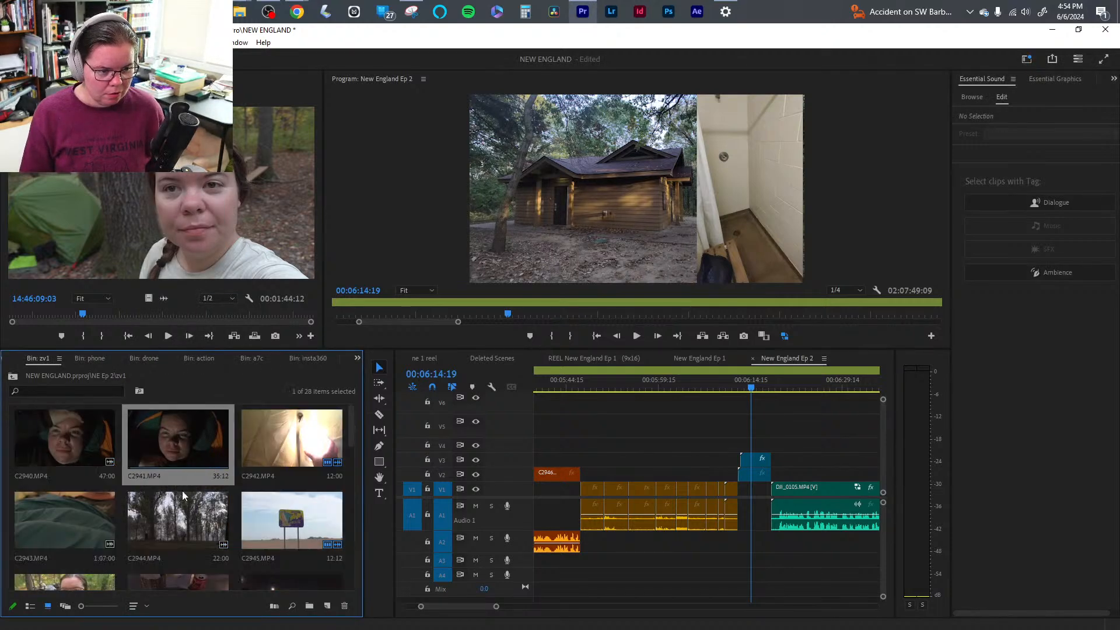
# - Preview C2940.MP4 in the source monitor, skipping ahead to its later part
pyautogui.doubleClick(47, 438)
pyautogui.press('space')
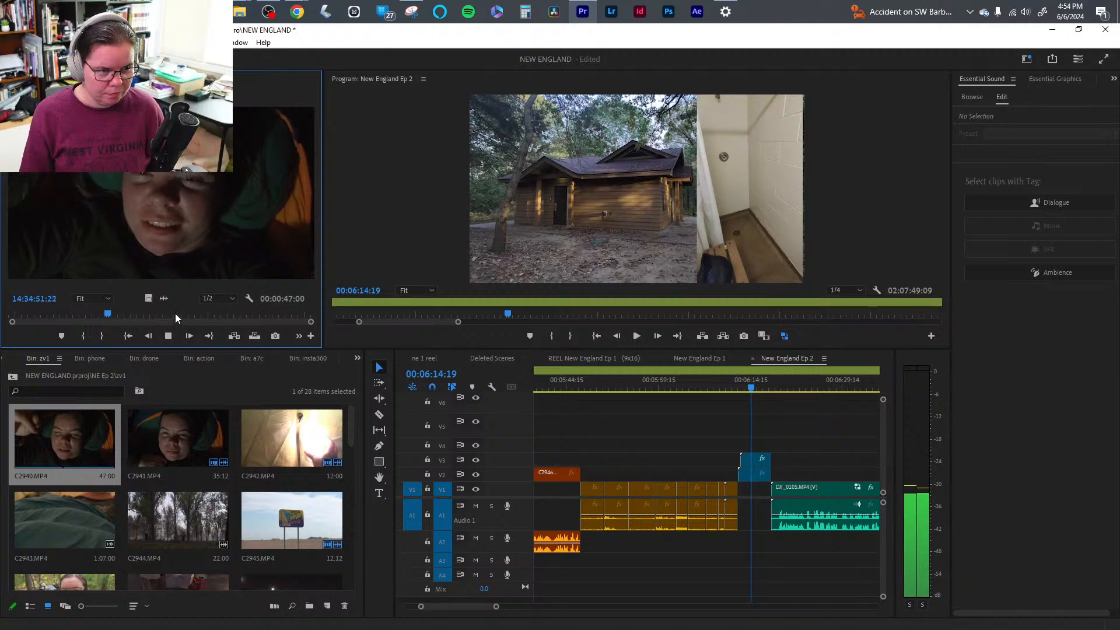
pyautogui.click(230, 315)
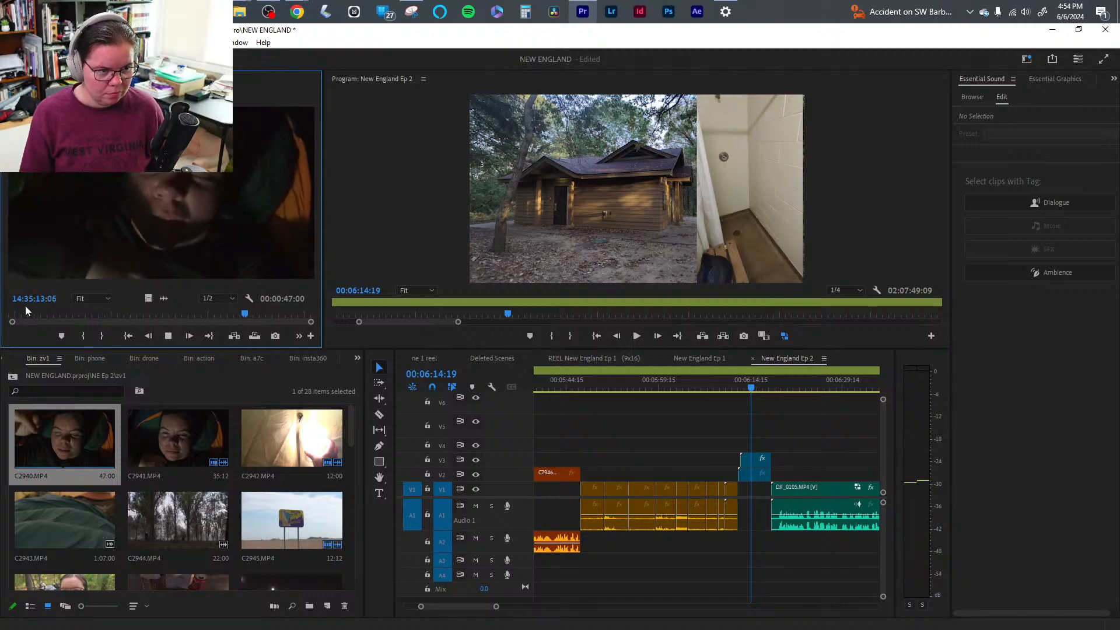
pyautogui.click(169, 336)
# - Preview C2942.MP4, C2943.MP4 and C2944.MP4 and scrub through the C2944.MP4 tree footage
pyautogui.doubleClick(281, 436)
pyautogui.doubleClick(61, 519)
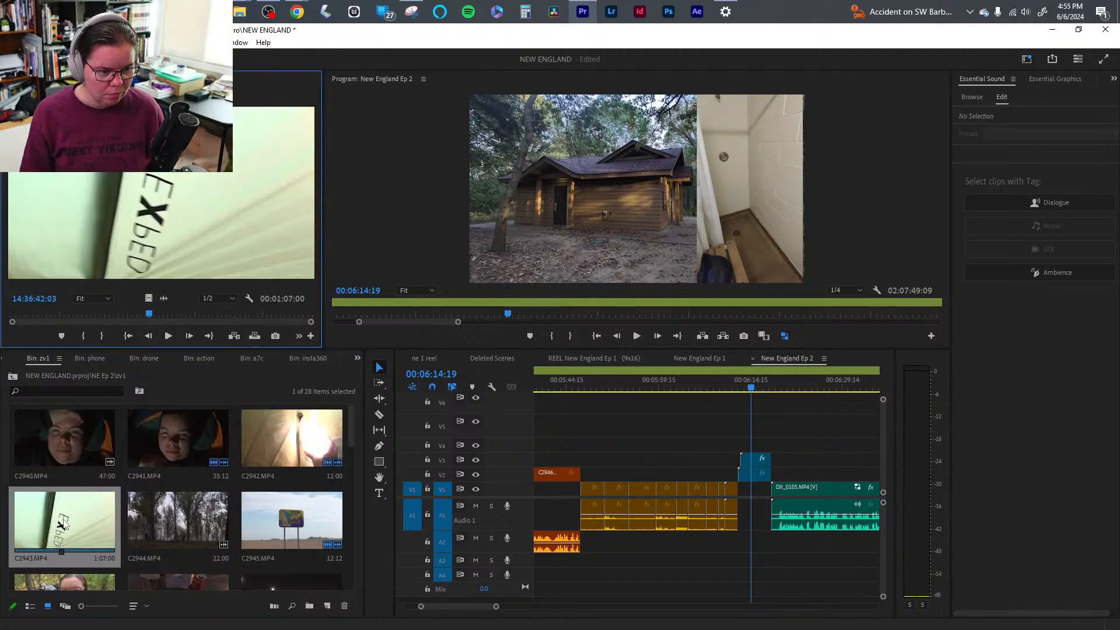
pyautogui.doubleClick(178, 519)
pyautogui.moveTo(14, 316); pyautogui.dragTo(281, 341)
pyautogui.scroll(-4, 225, 520)
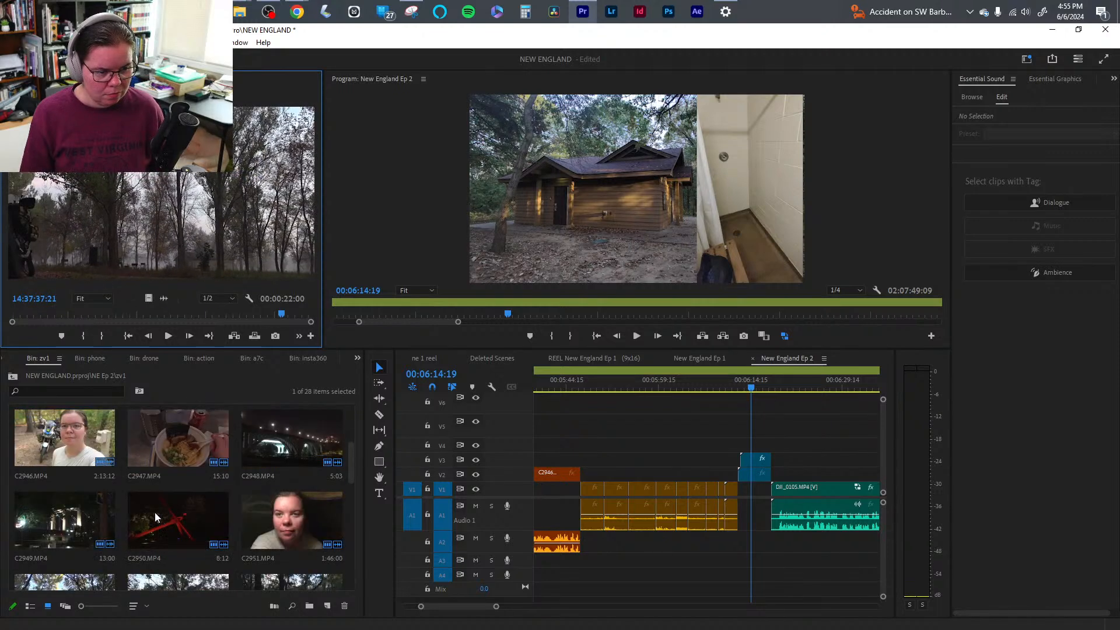
# - Preview the C2946.MP4 talking clip and the C2947.MP4 food clip in the source monitor
pyautogui.doubleClick(49, 445)
pyautogui.click(168, 336)
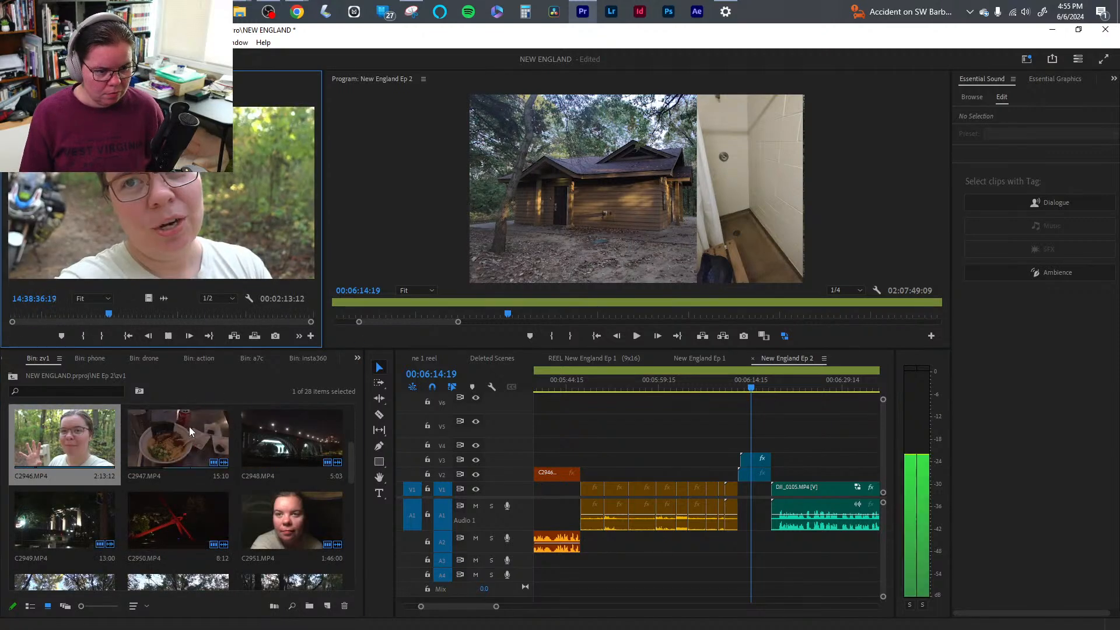
pyautogui.doubleClick(179, 451)
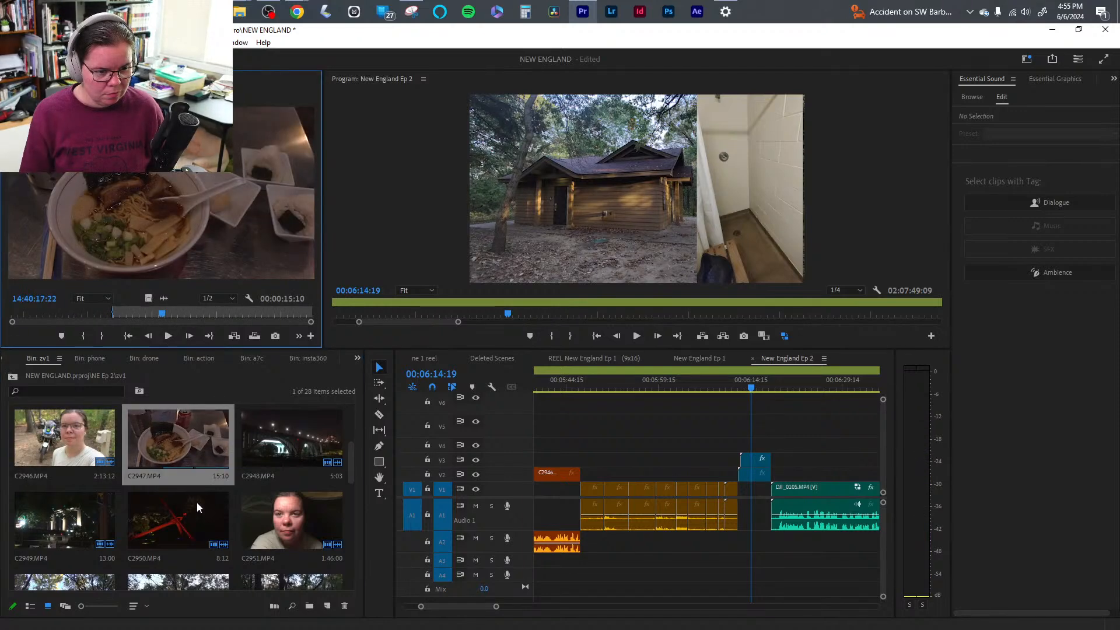
pyautogui.scroll(2, 197, 505)
# - Save the project and play the start of the building and shower clips in the sequence
pyautogui.moveTo(750, 387); pyautogui.dragTo(741, 387)
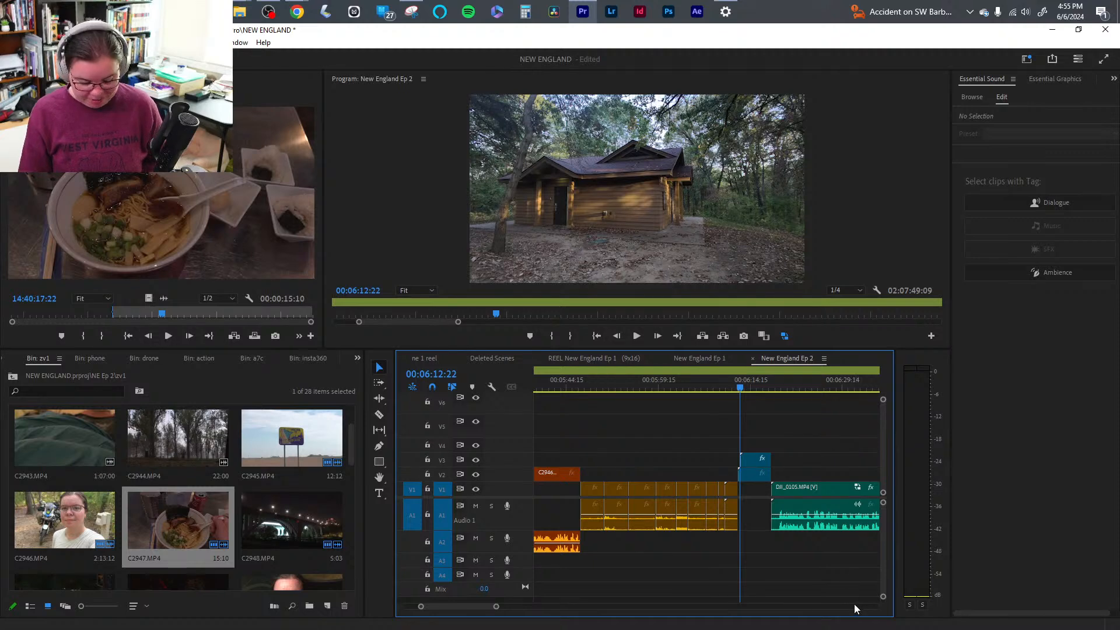
pyautogui.hotkey('ctrl', 's')
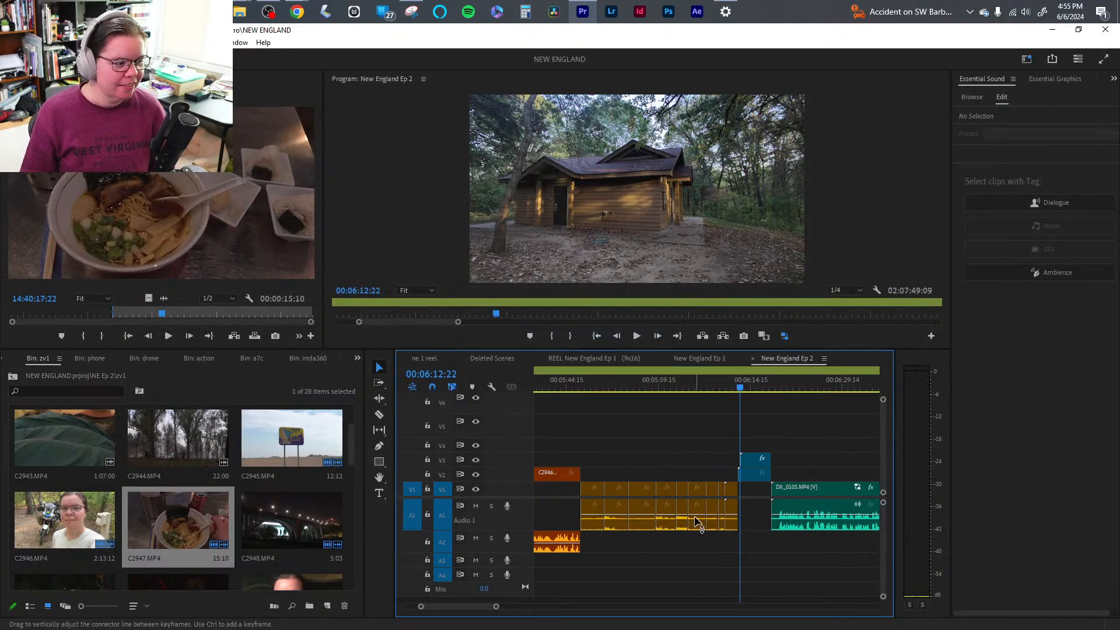
pyautogui.click(734, 386)
pyautogui.press('space')
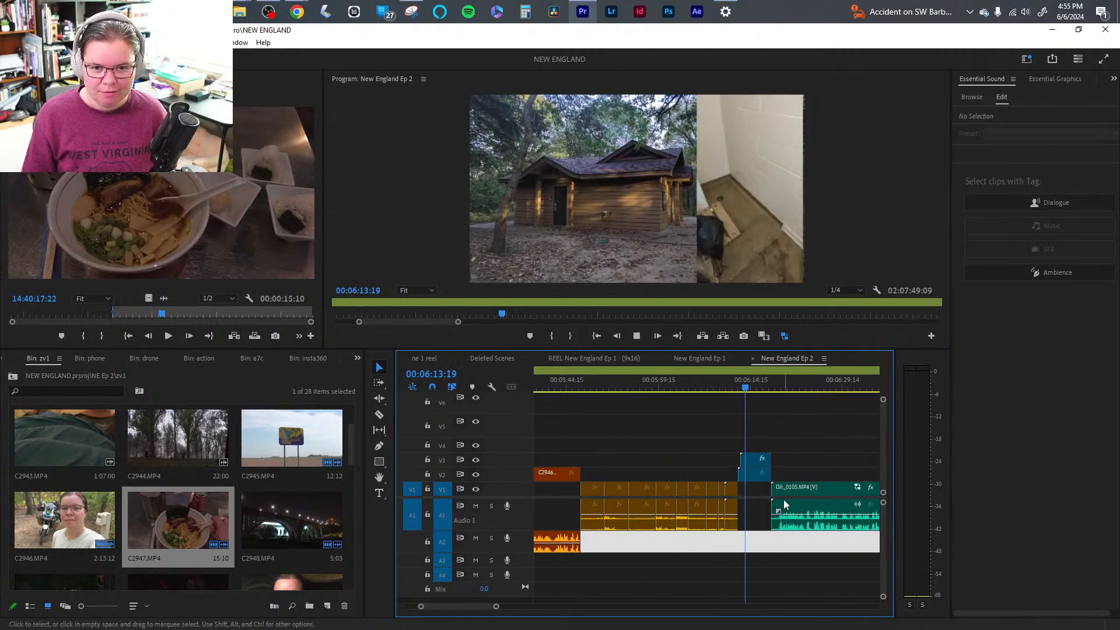
pyautogui.press('space')
# - Ripple-trim the start of the building and shower clips on V2 and V3 and play the result
pyautogui.moveTo(497, 607); pyautogui.dragTo(465, 607)
pyautogui.click(645, 386)
pyautogui.moveTo(648, 387); pyautogui.dragTo(660, 387)
pyautogui.press('q')
pyautogui.press('space')
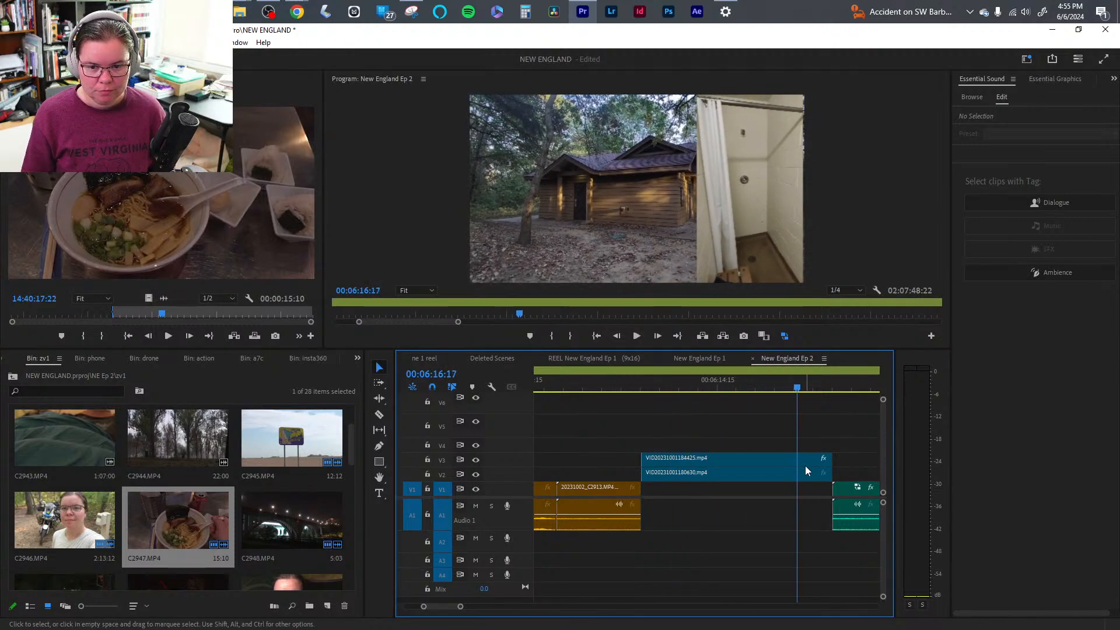
pyautogui.press('space')
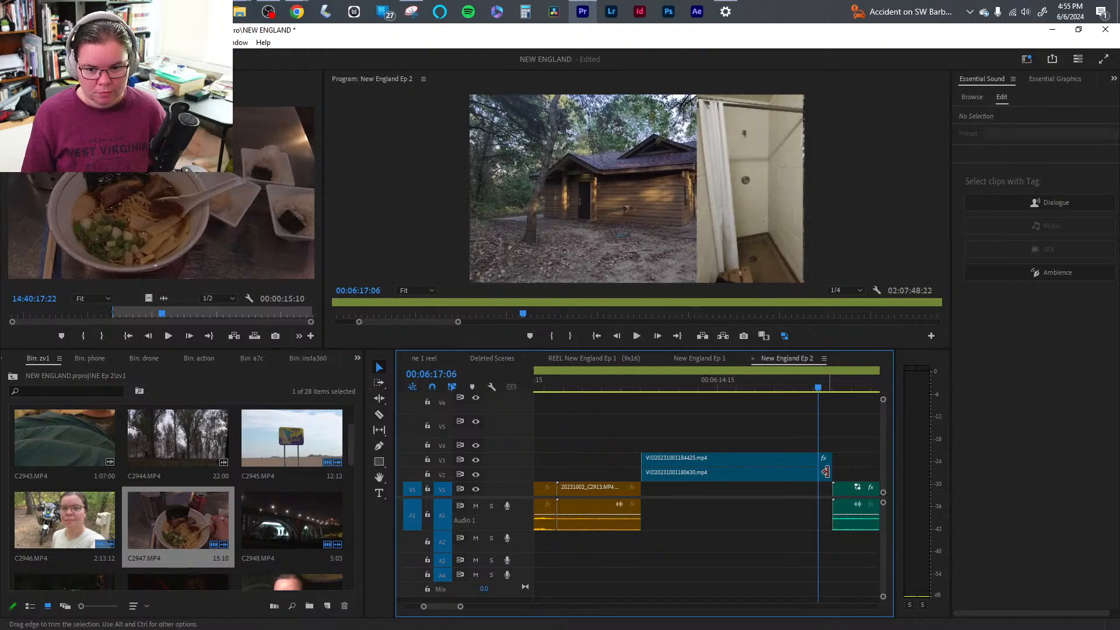
pyautogui.click(669, 380)
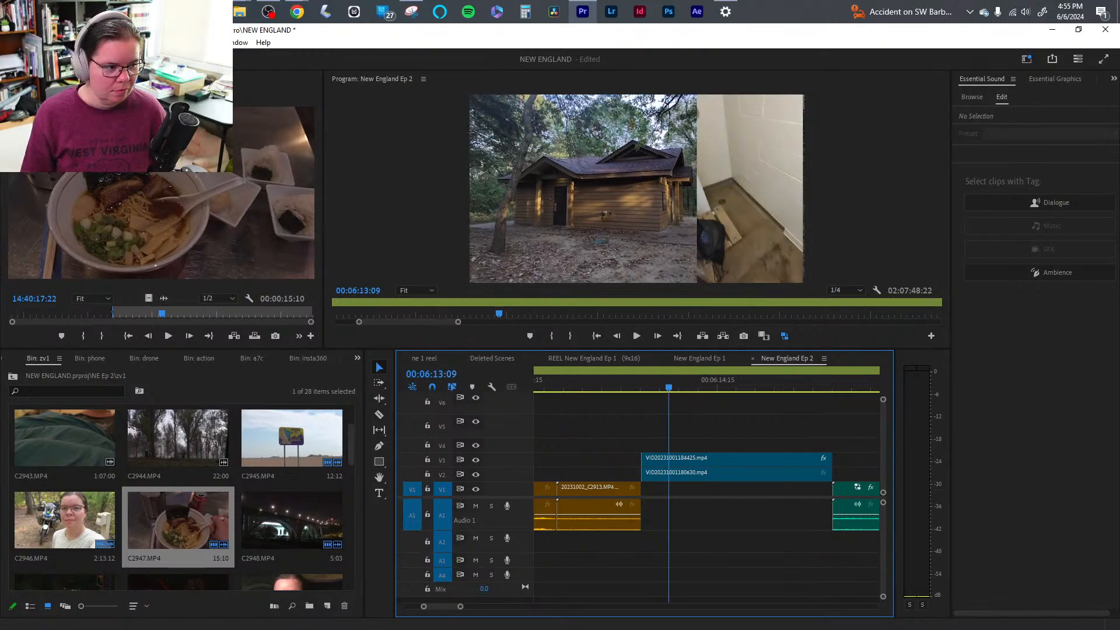
pyautogui.click(297, 11)
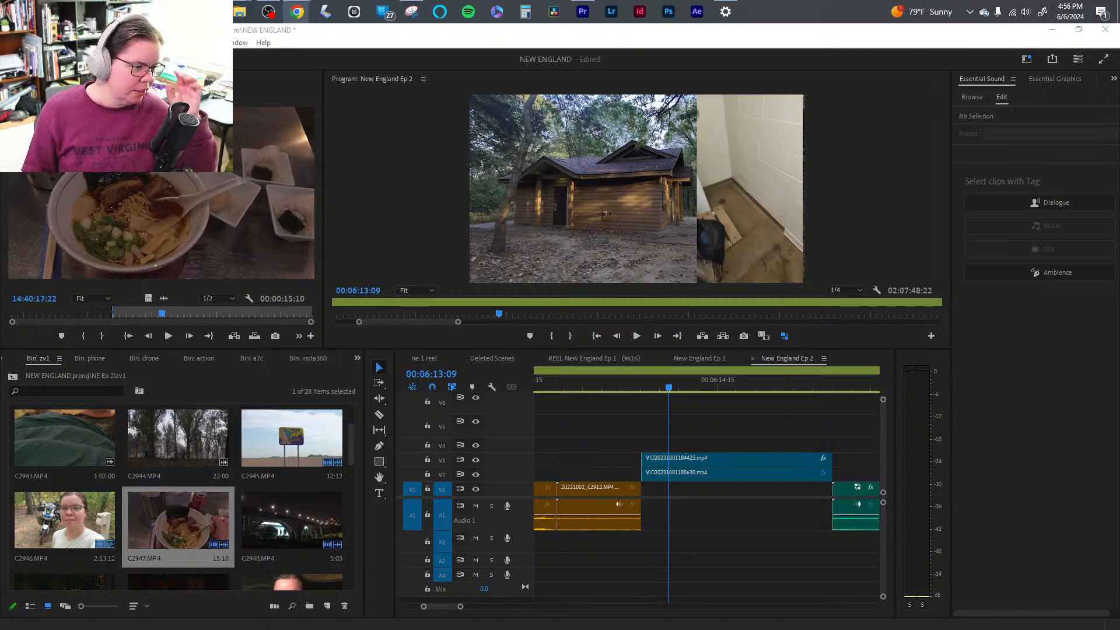
pyautogui.click(724, 565)
# - Add a SHOWER text title on V4 at 00:06:12:23, placed in the lower-left of the building shot
pyautogui.click(678, 388)
pyautogui.press('j')
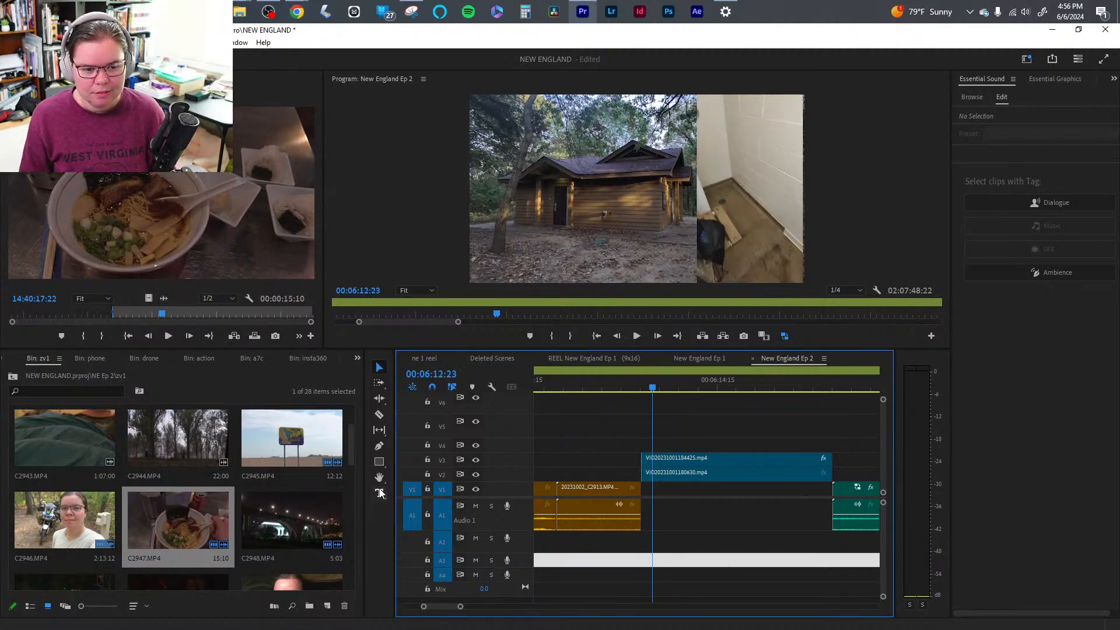
pyautogui.click(381, 493)
pyautogui.click(497, 263)
pyautogui.write('SHO')
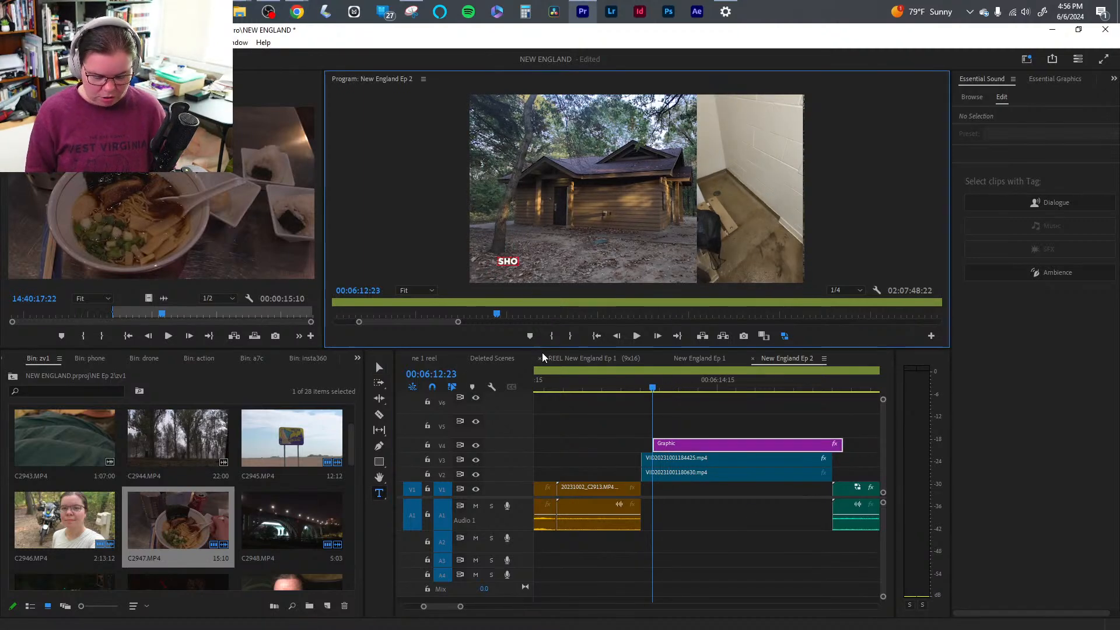
pyautogui.write('WER')
pyautogui.click(379, 367)
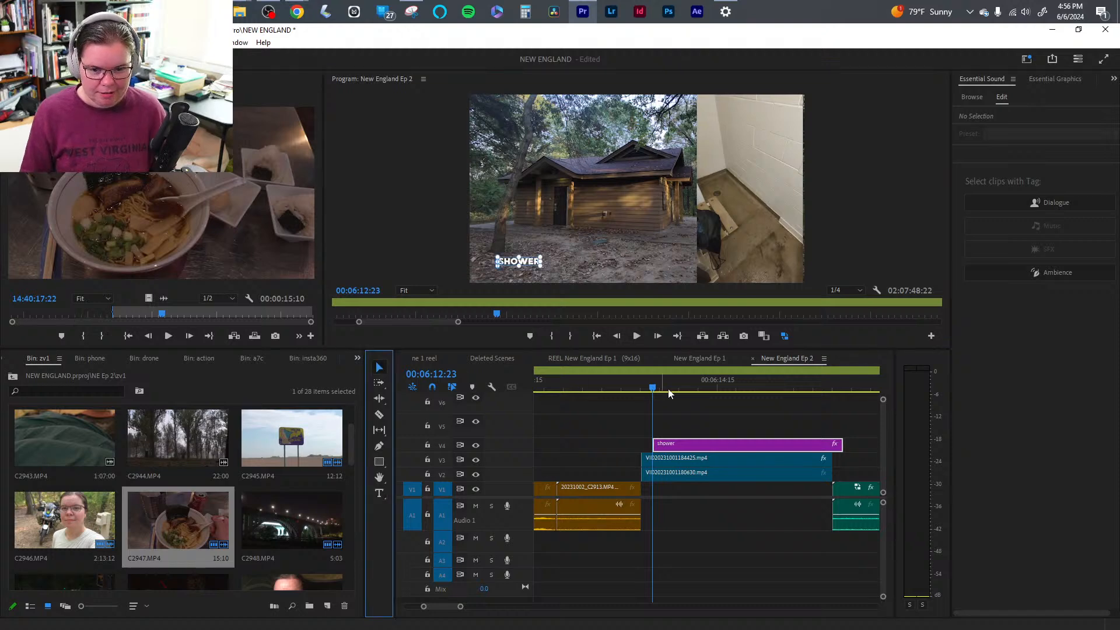
# - Shift the SHOWER title to start later, trim its end to match the clips below, and select it at 00:06:14:12
pyautogui.moveTo(696, 445); pyautogui.dragTo(734, 444)
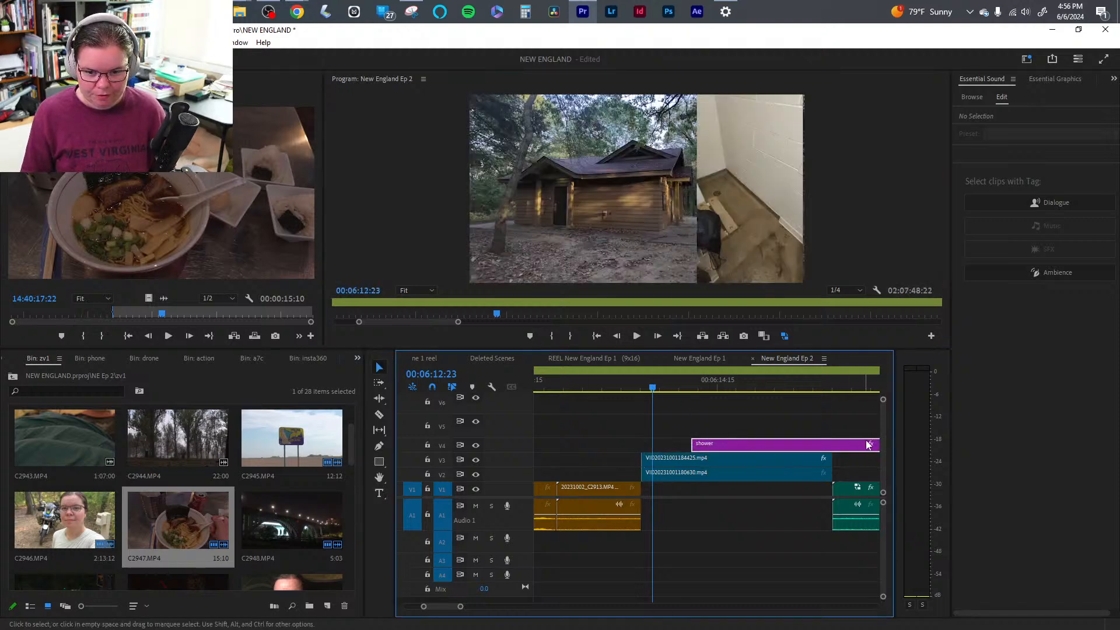
pyautogui.moveTo(878, 444); pyautogui.dragTo(839, 444)
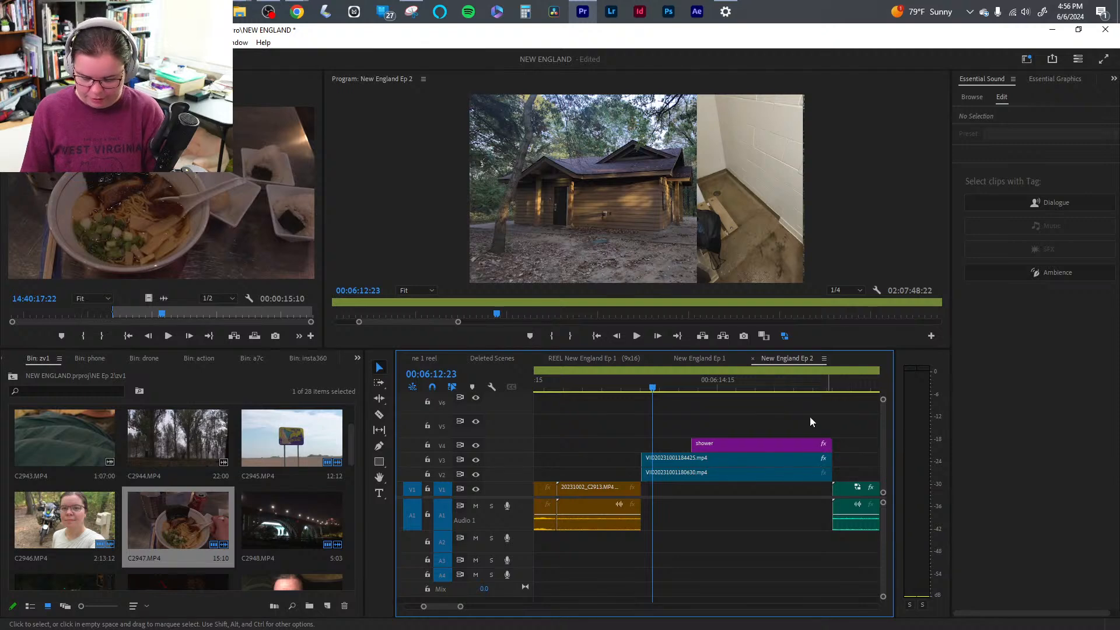
pyautogui.click(703, 387)
pyautogui.moveTo(705, 388); pyautogui.dragTo(711, 388)
pyautogui.click(744, 443)
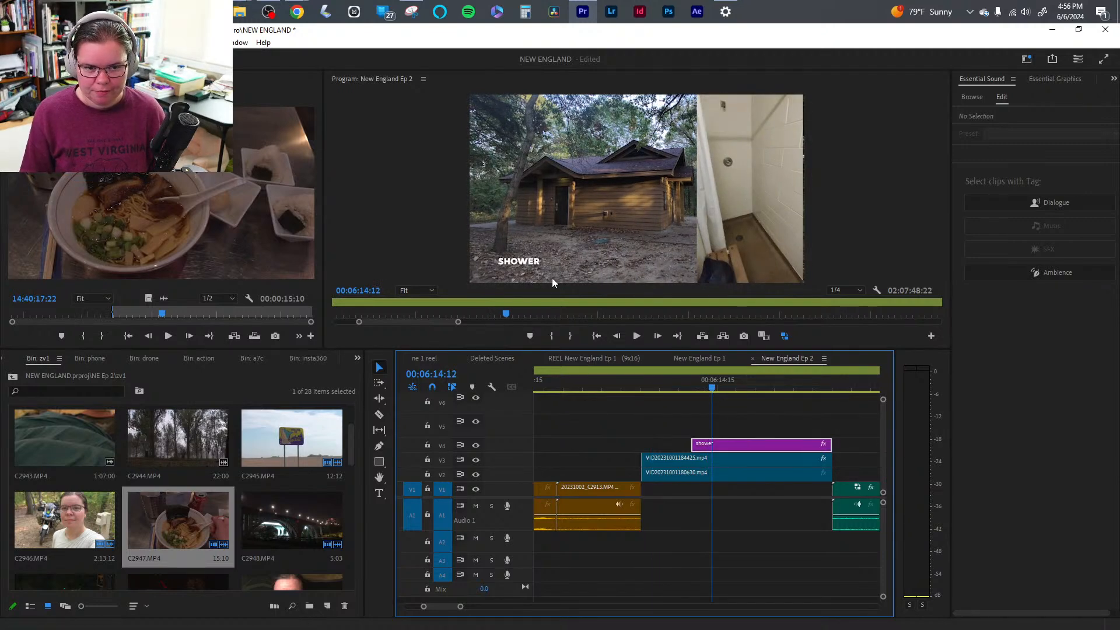
# - Enlarge the SHOWER title and reposition it closer to the lower-left corner of the building shot
pyautogui.click(529, 264)
pyautogui.click(532, 263)
pyautogui.moveTo(542, 254); pyautogui.dragTo(536, 277)
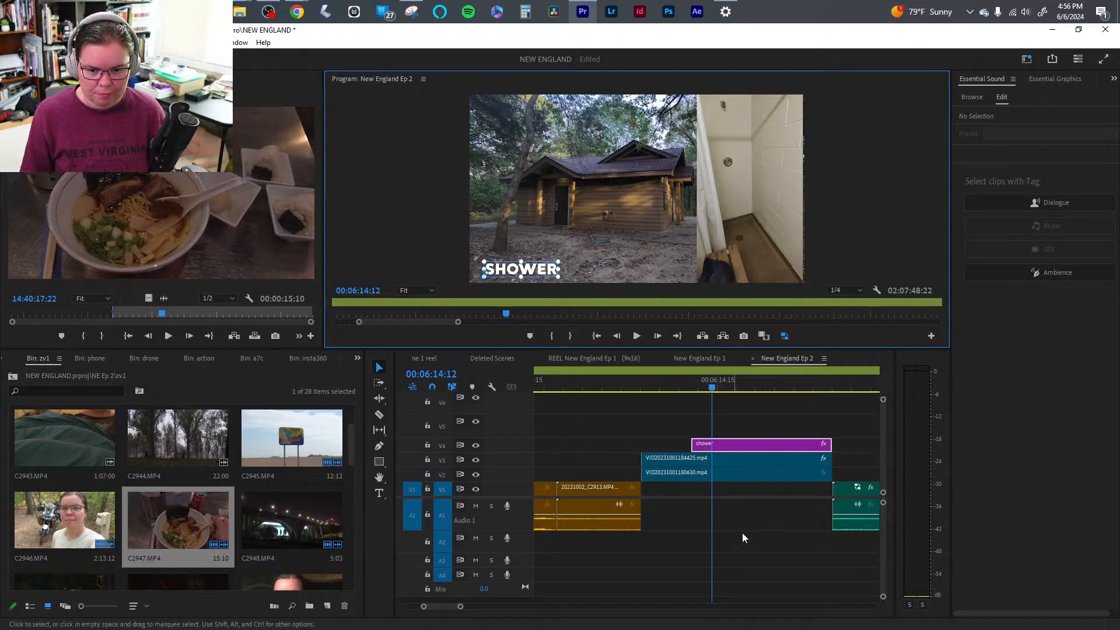
pyautogui.click(742, 533)
# - Draw an open check mark path with the Pen tool just after the word SHOWER at 00:06:14:12
pyautogui.click(379, 446)
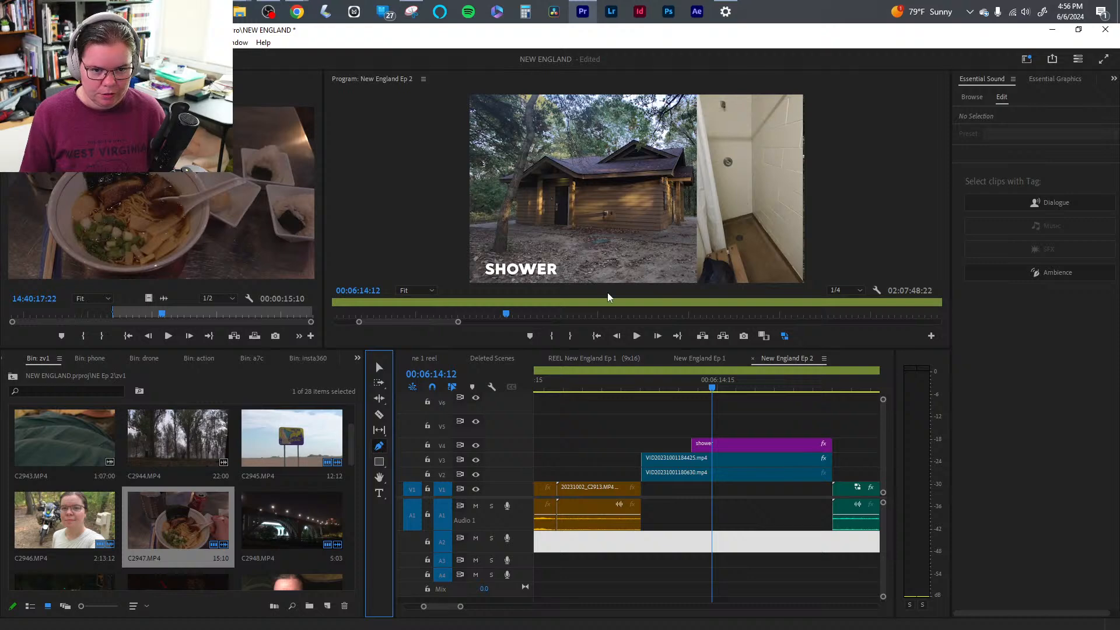
pyautogui.click(564, 266)
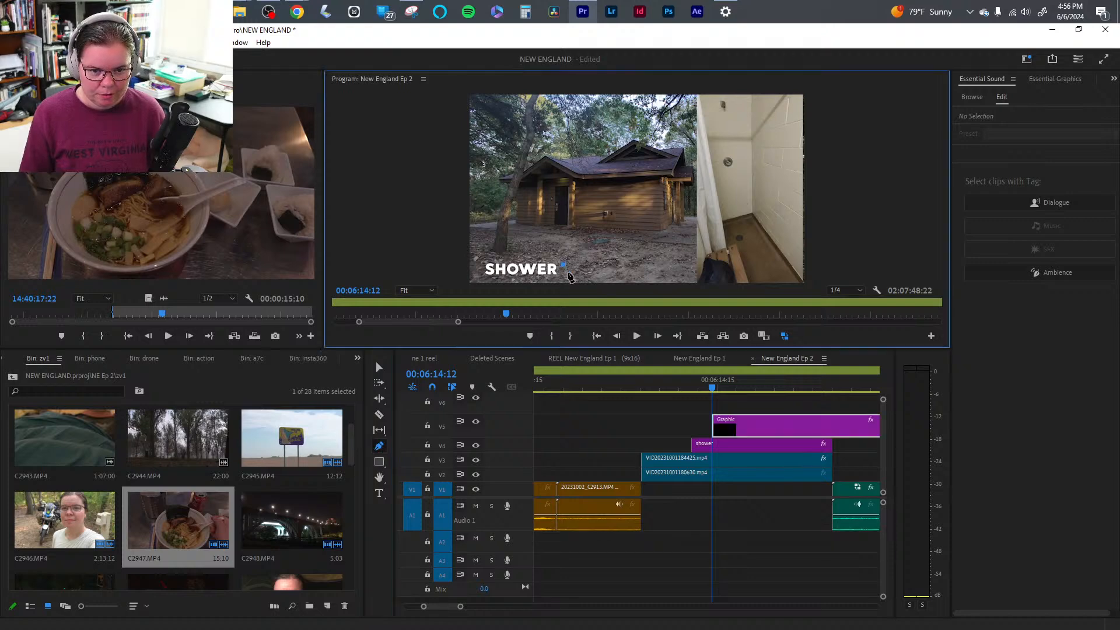
pyautogui.click(585, 254)
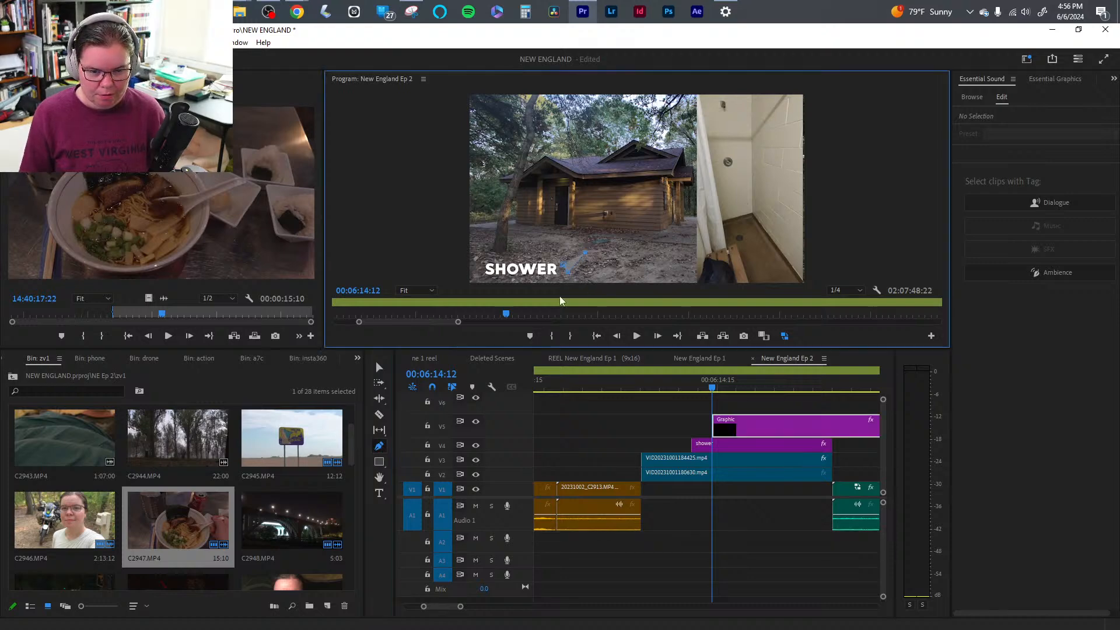
# - Turn off the check mark's fill, enable its stroke and set the stroke colour to green 63ED8A
pyautogui.click(1063, 80)
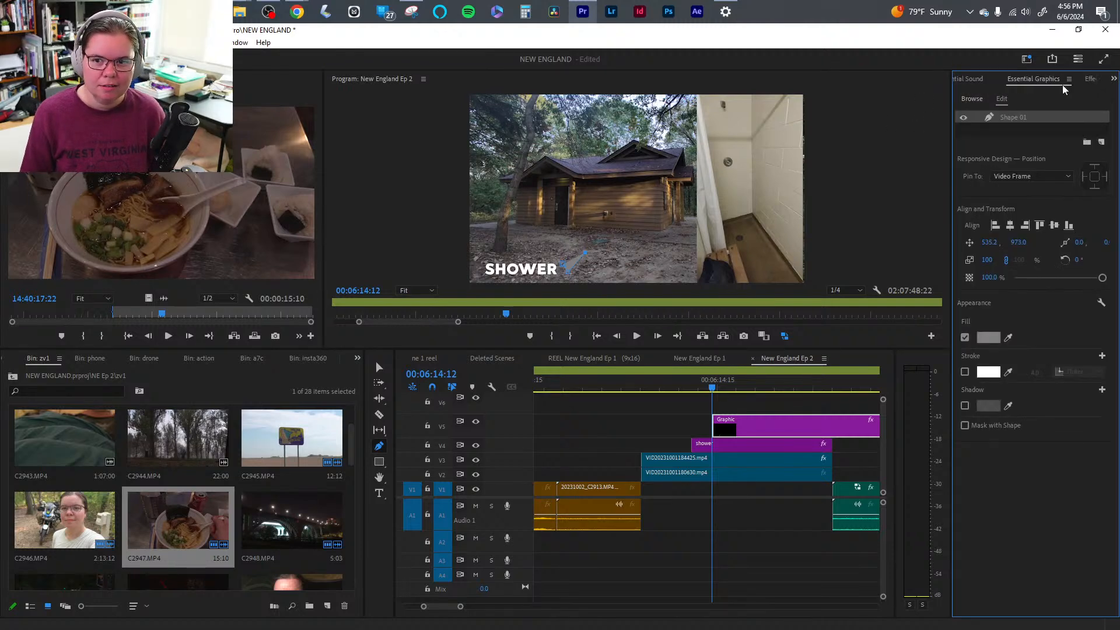
pyautogui.click(965, 338)
pyautogui.click(965, 372)
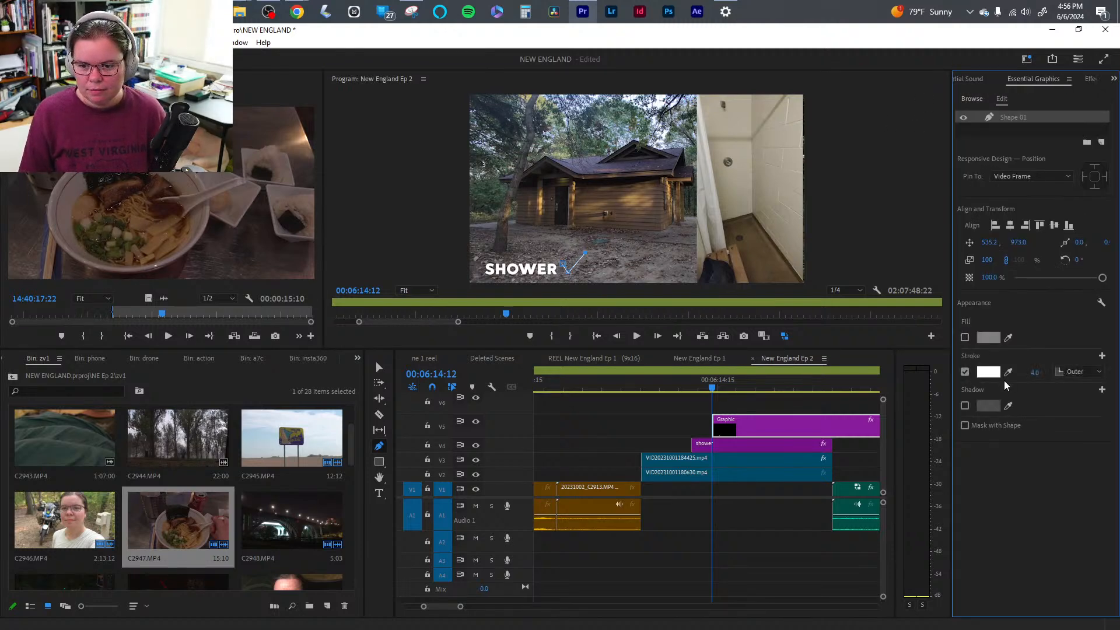
pyautogui.click(987, 372)
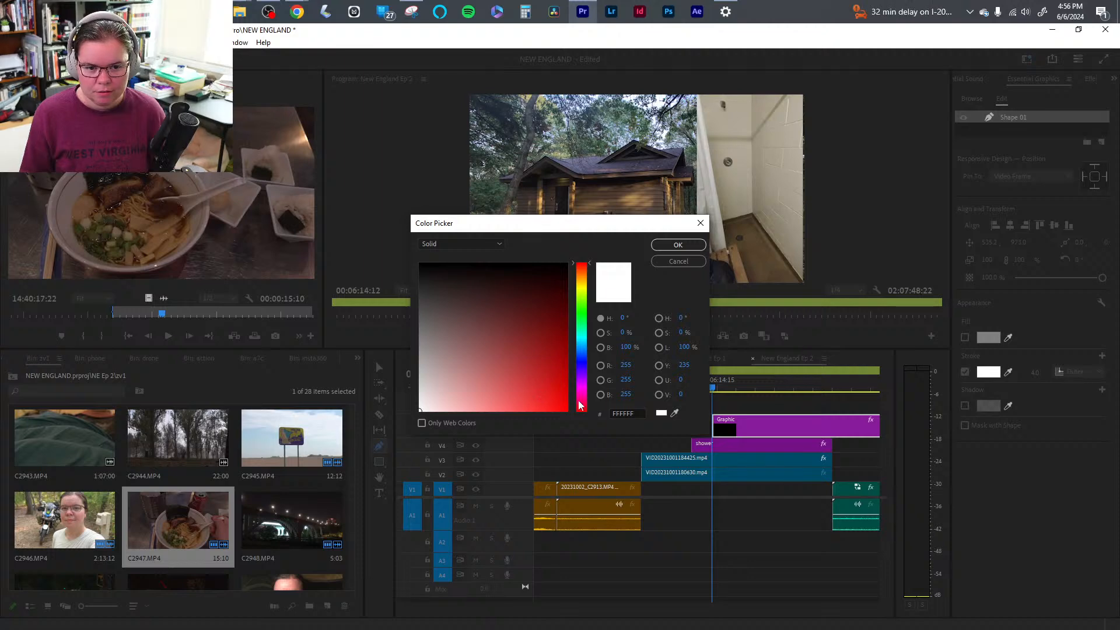
pyautogui.moveTo(579, 402); pyautogui.dragTo(584, 319)
pyautogui.click(540, 375)
pyautogui.moveTo(540, 379); pyautogui.dragTo(505, 401)
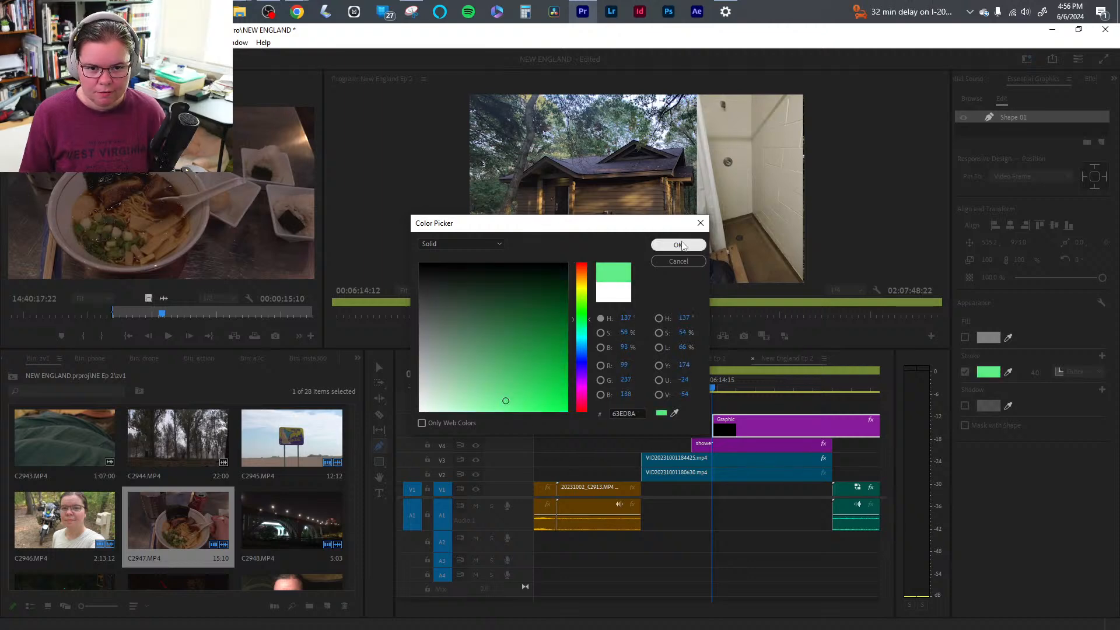
pyautogui.click(678, 244)
# - Set the check mark's stroke width to 19 and its stroke alignment to Center
pyautogui.moveTo(1060, 376); pyautogui.dragTo(1073, 376)
pyautogui.click(1063, 372)
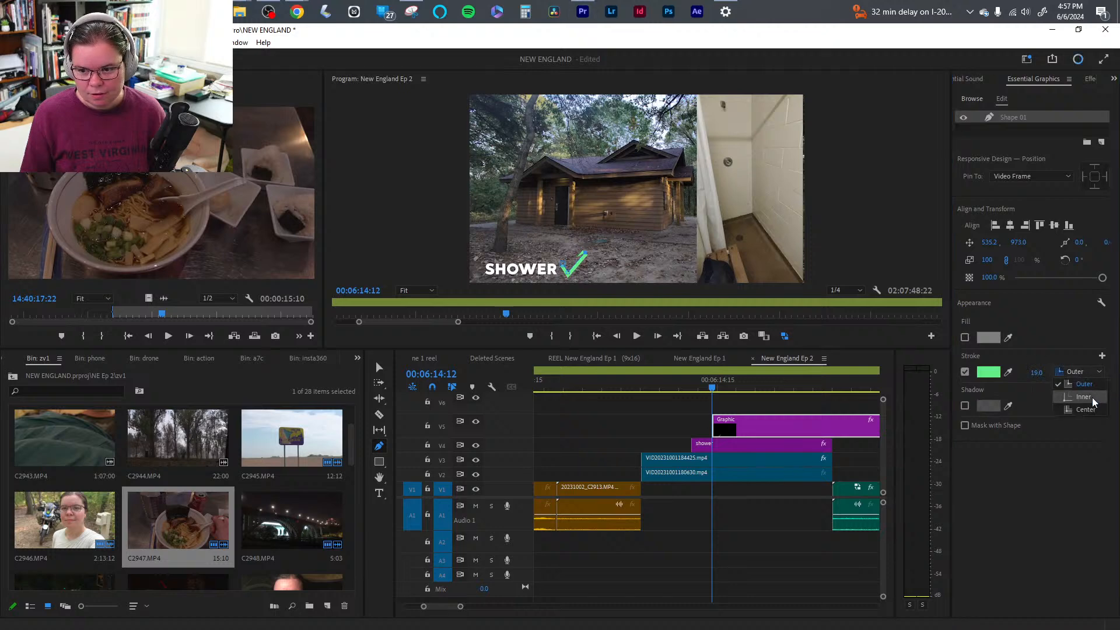
pyautogui.click(1088, 415)
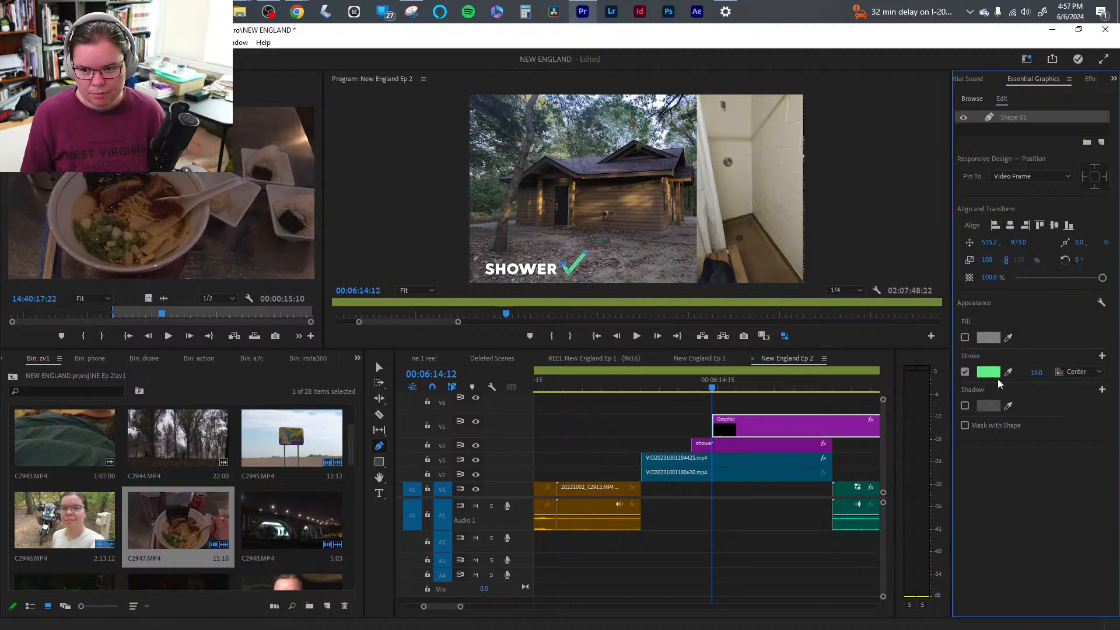
pyautogui.click(1036, 372)
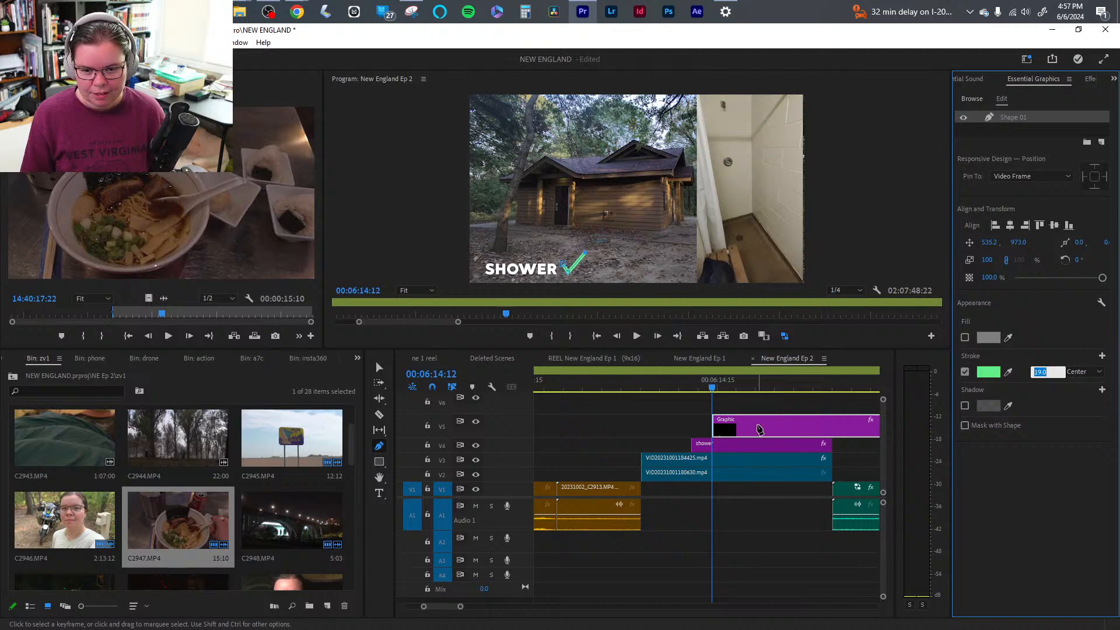
pyautogui.click(379, 367)
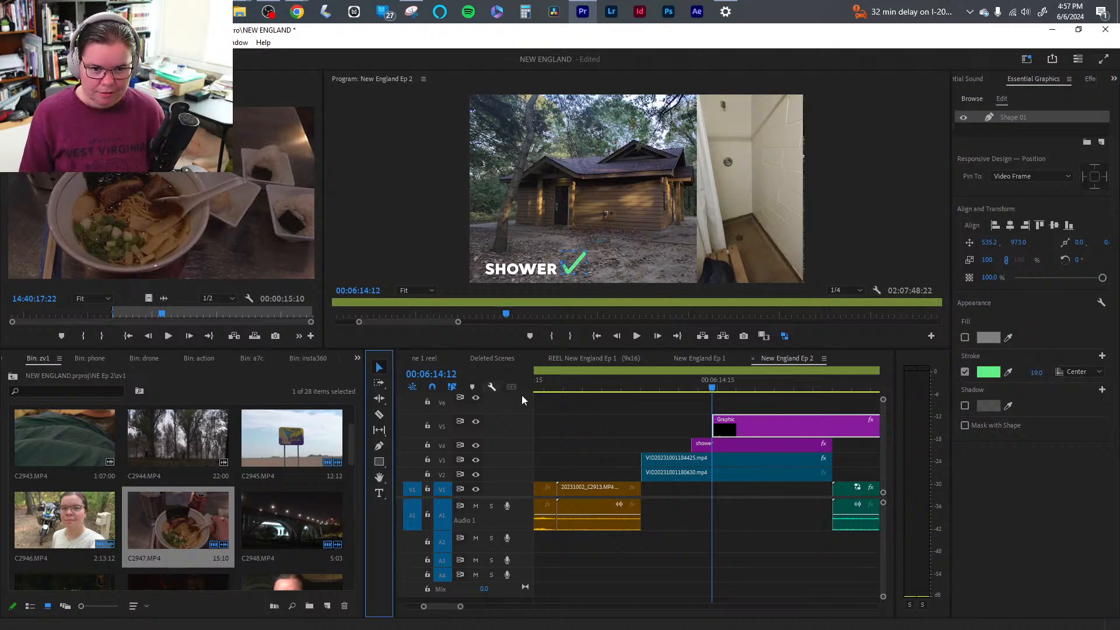
# - Cut the check mark graphic on V5 where the SHOWER title ends and delete the excess piece
pyautogui.click(750, 570)
pyautogui.press('c')
pyautogui.click(835, 425)
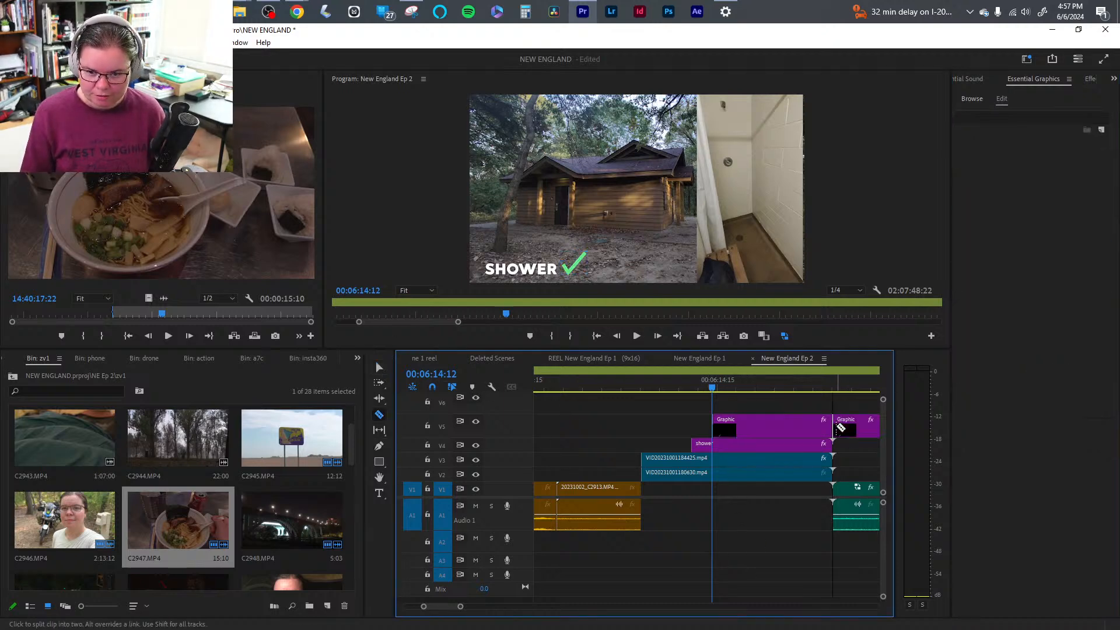
pyautogui.press('v')
pyautogui.click(859, 434)
pyautogui.press('Delete')
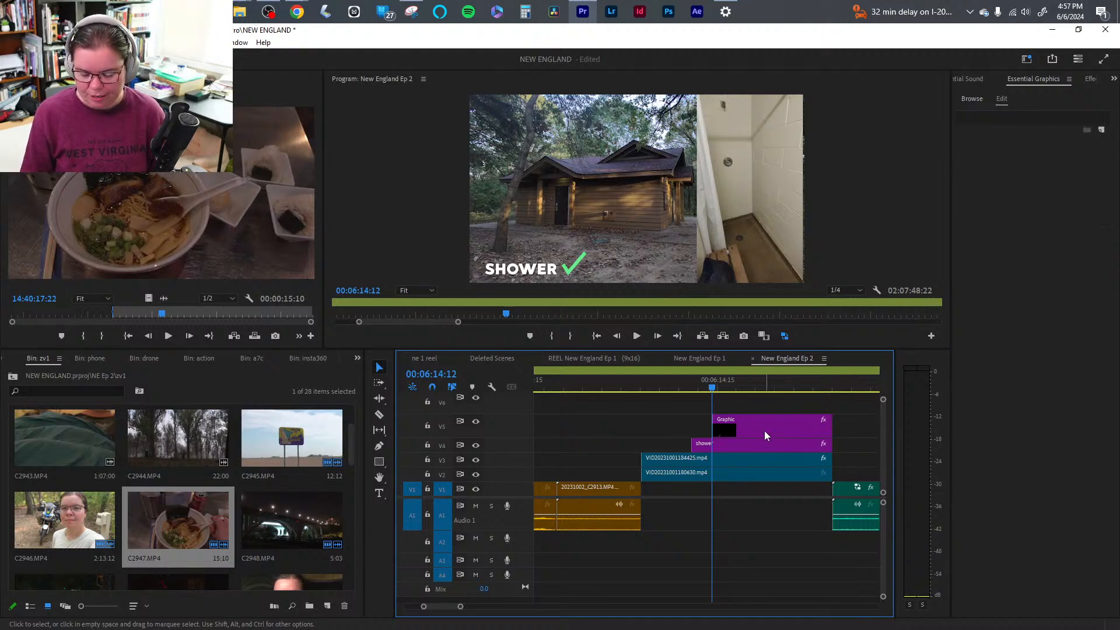
# - Save the project and extend the check mark graphic's start to line up with the SHOWER title's start
pyautogui.press('Right')
pyautogui.press('Right')
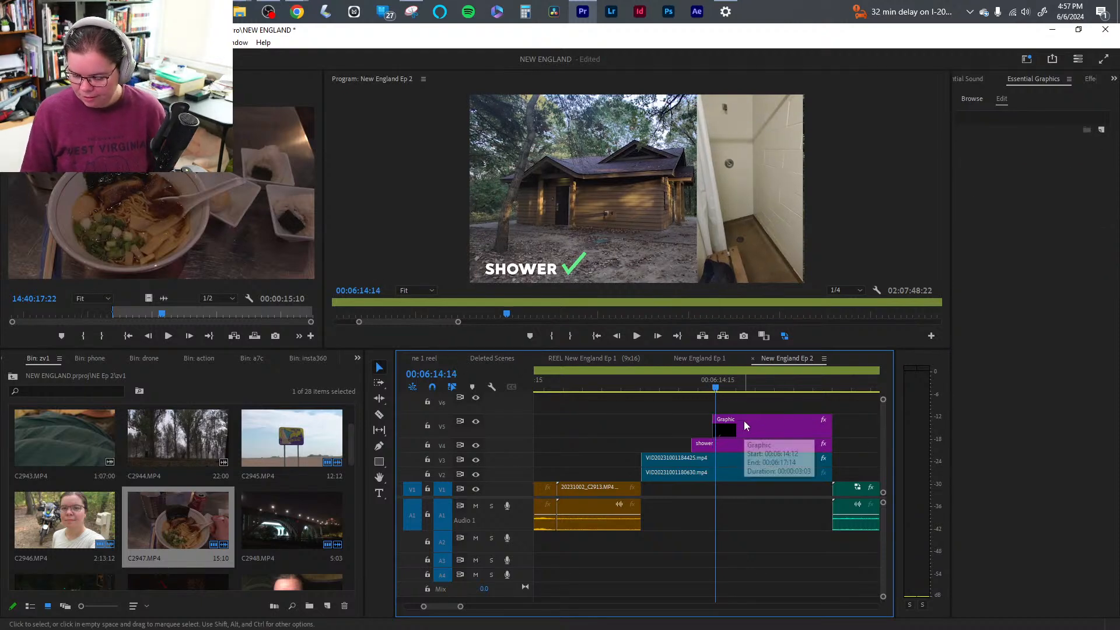
pyautogui.hotkey('ctrl', 's')
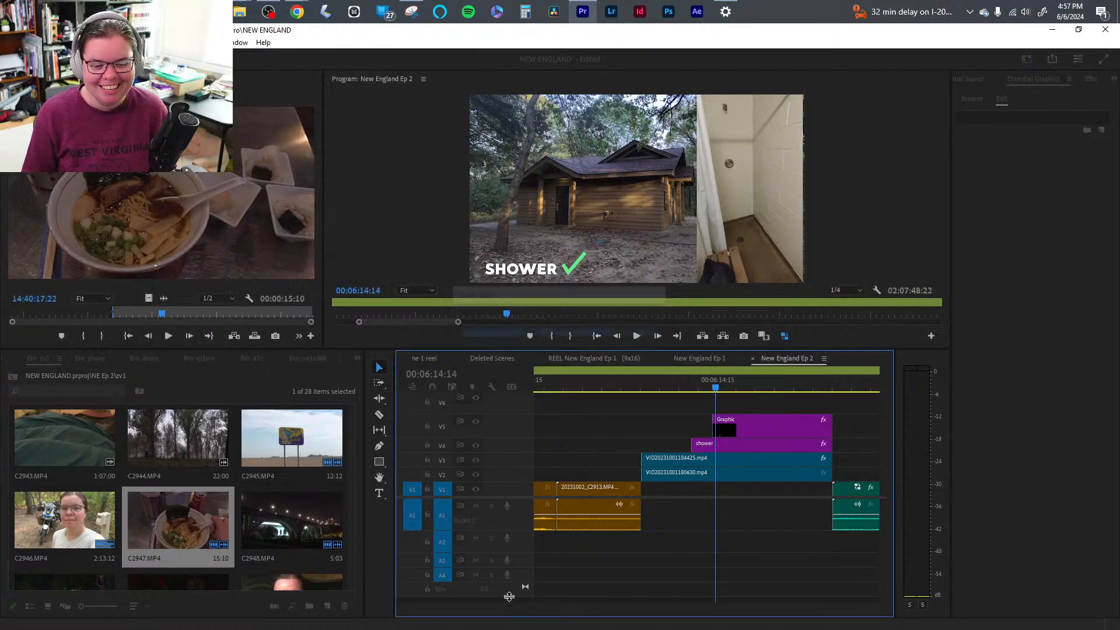
pyautogui.moveTo(460, 607); pyautogui.dragTo(446, 607)
pyautogui.moveTo(699, 424); pyautogui.dragTo(634, 426)
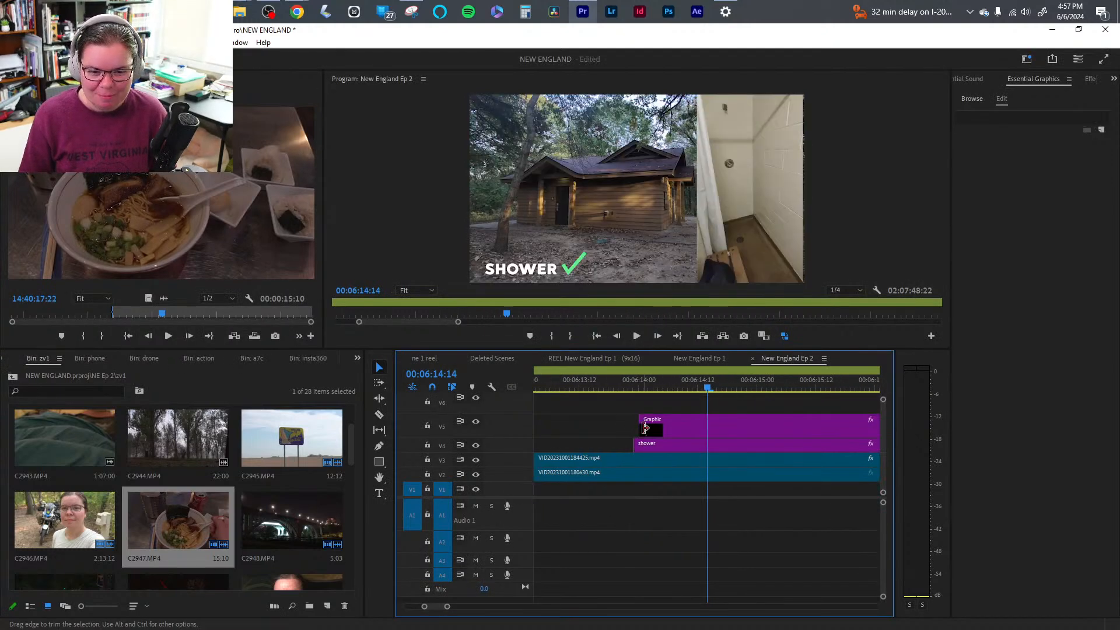
pyautogui.click(635, 425)
pyautogui.click(653, 386)
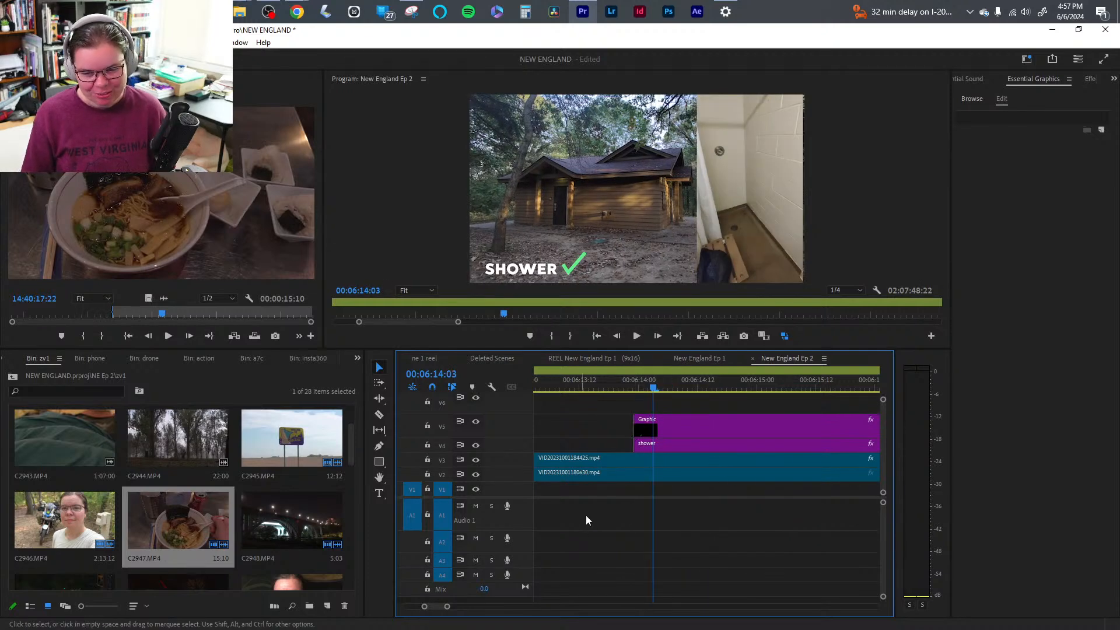
# - Examine the check mark shape's appearance, transform and motion properties for a way to animate it
pyautogui.click(715, 429)
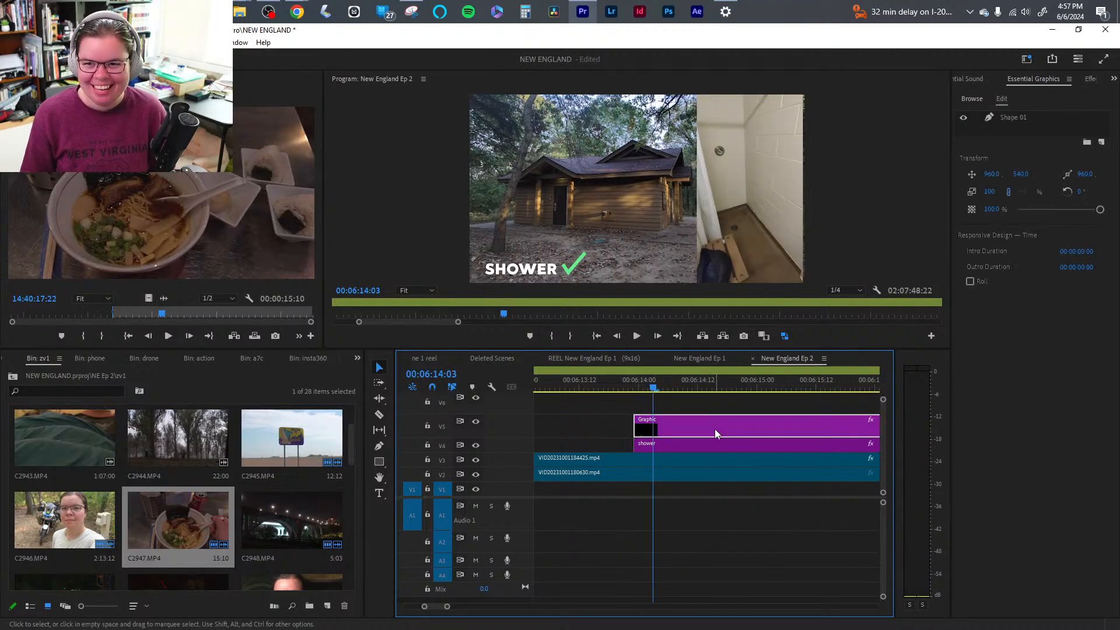
pyautogui.click(1015, 117)
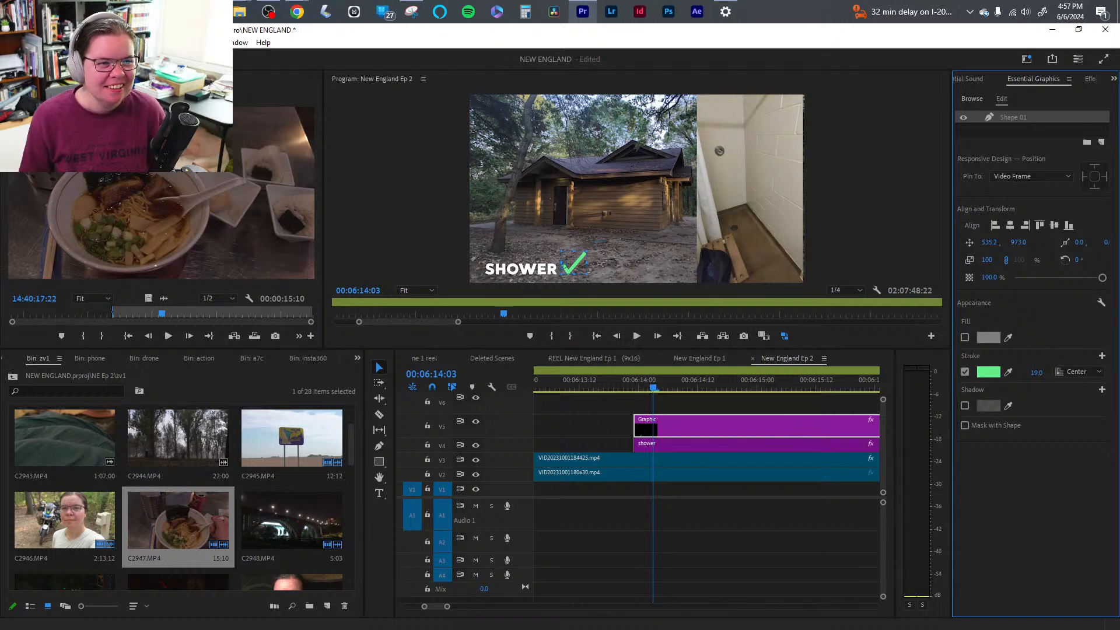
pyautogui.moveTo(248, 106); pyautogui.dragTo(222, 107)
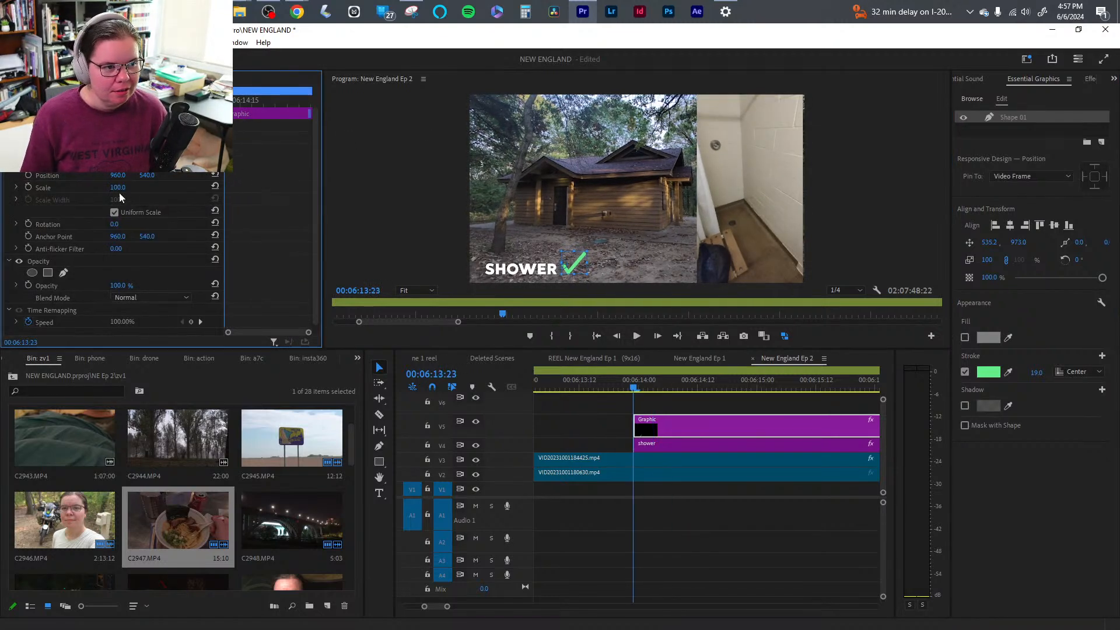
pyautogui.scroll(-5, 119, 191)
pyautogui.scroll(-2, 32, 257)
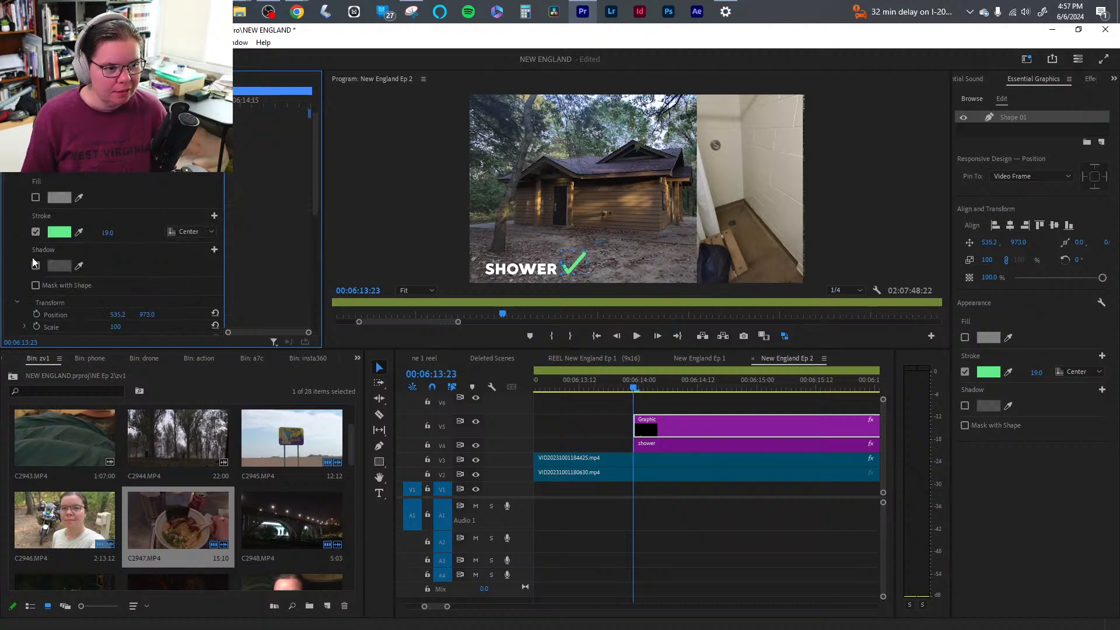
pyautogui.scroll(2, 32, 264)
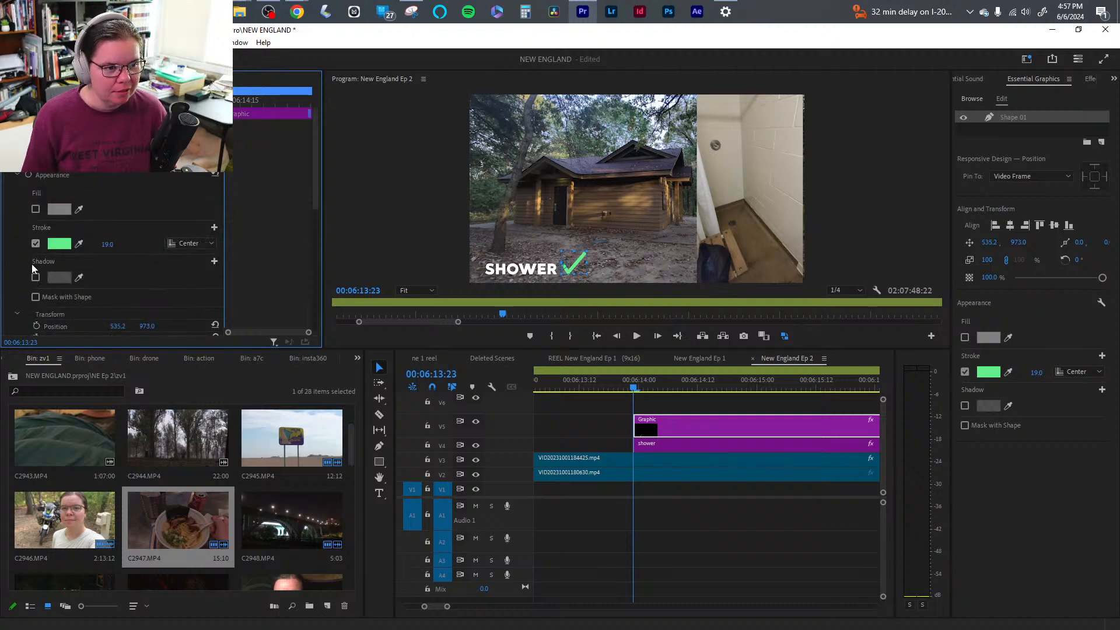
pyautogui.click(16, 174)
pyautogui.scroll(-3, 130, 248)
pyautogui.scroll(3, 120, 269)
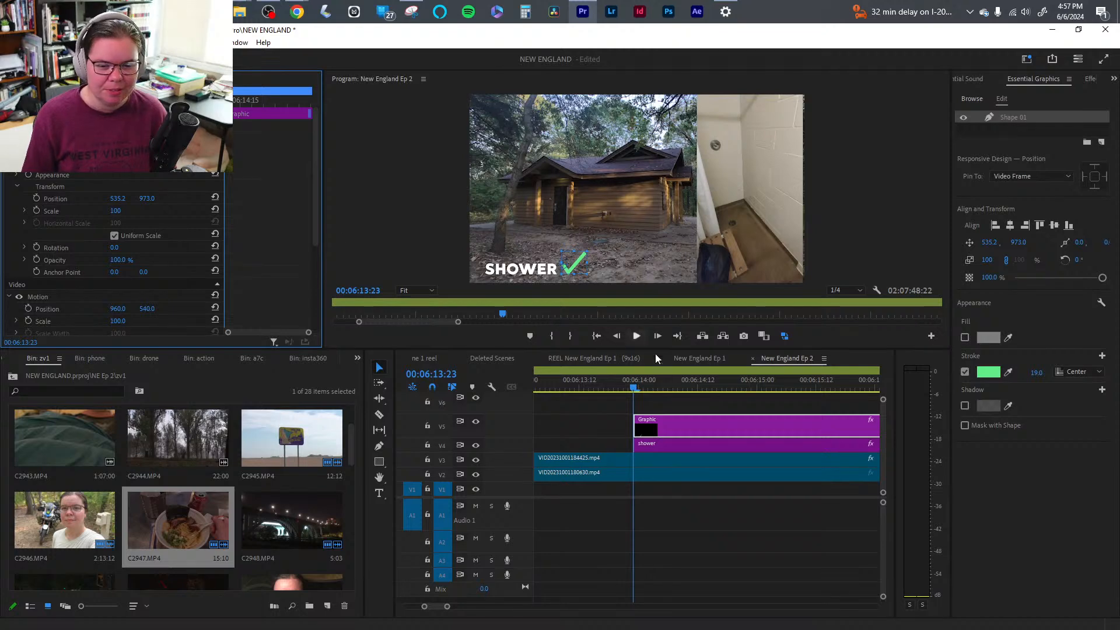
# - Draw a four-point mask around the check mark shape at 00:06:14:00
pyautogui.click(639, 424)
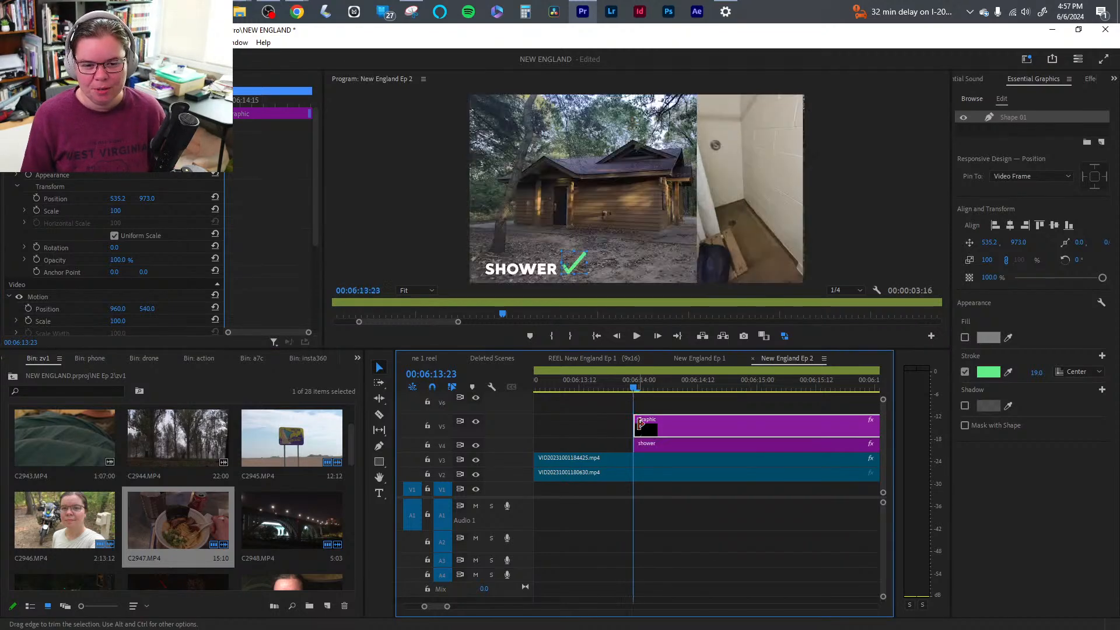
pyautogui.moveTo(643, 383); pyautogui.dragTo(667, 385)
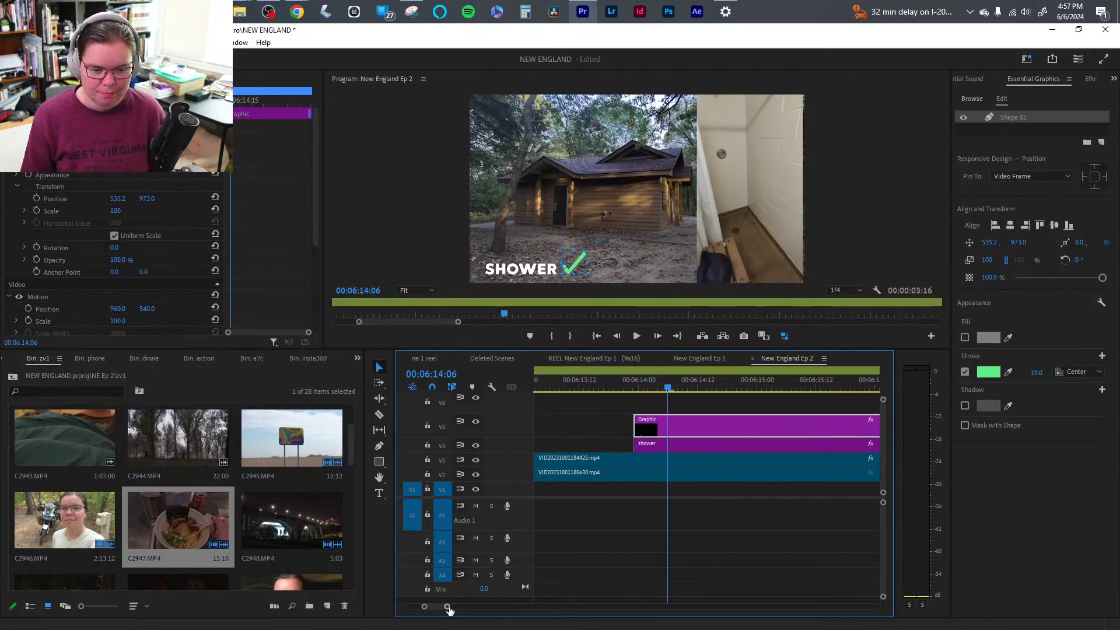
pyautogui.moveTo(448, 609); pyautogui.dragTo(438, 607)
pyautogui.moveTo(624, 386); pyautogui.dragTo(610, 389)
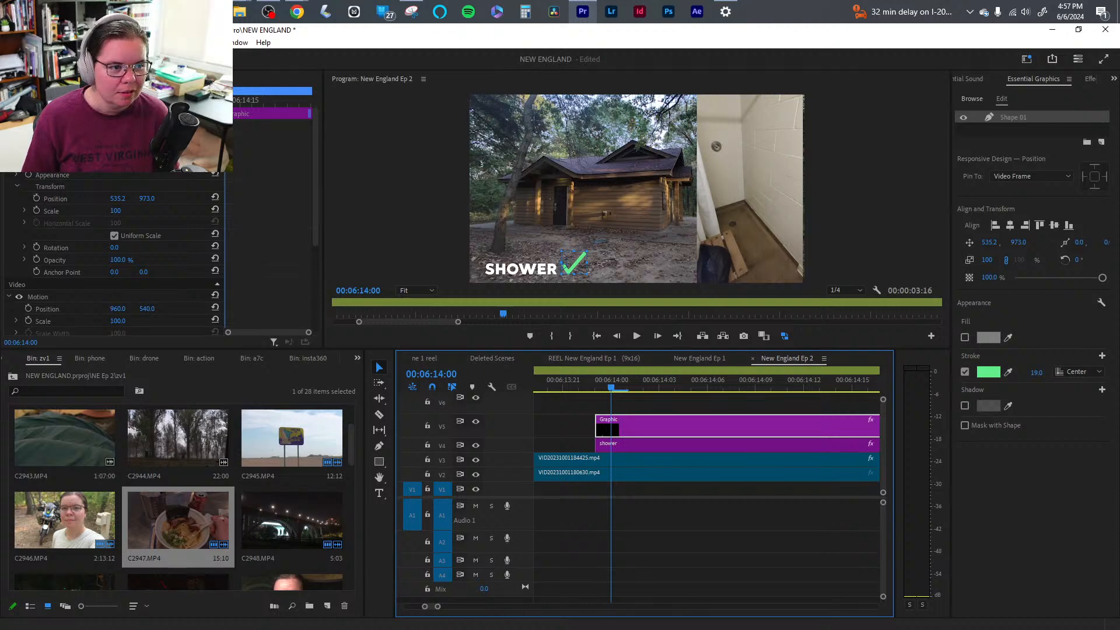
pyautogui.click(164, 238)
pyautogui.scroll(2, 163, 236)
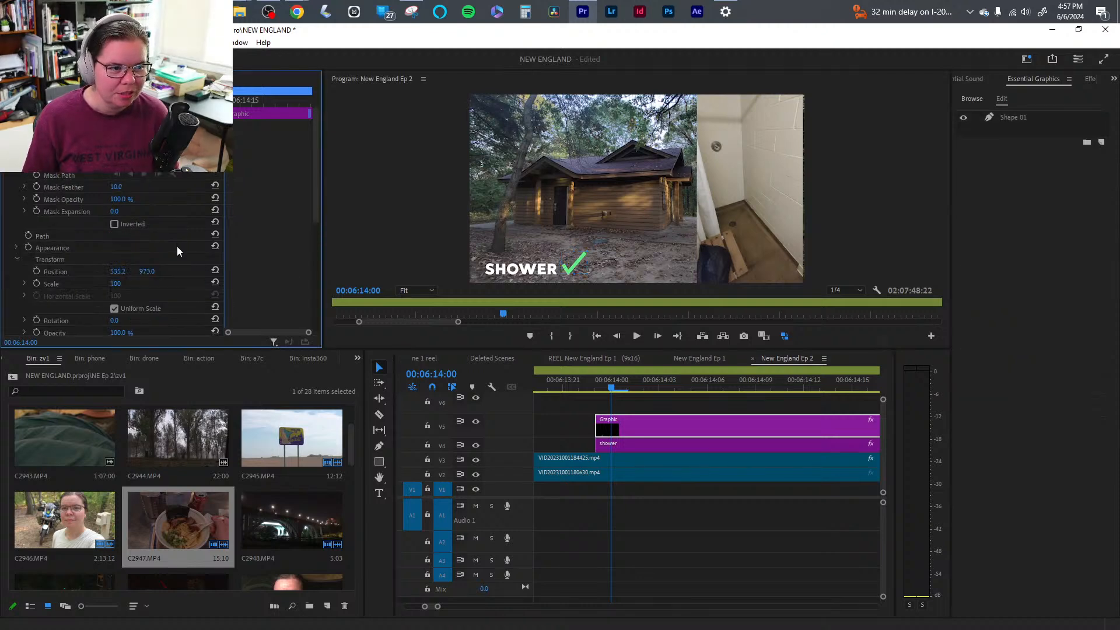
pyautogui.click(588, 249)
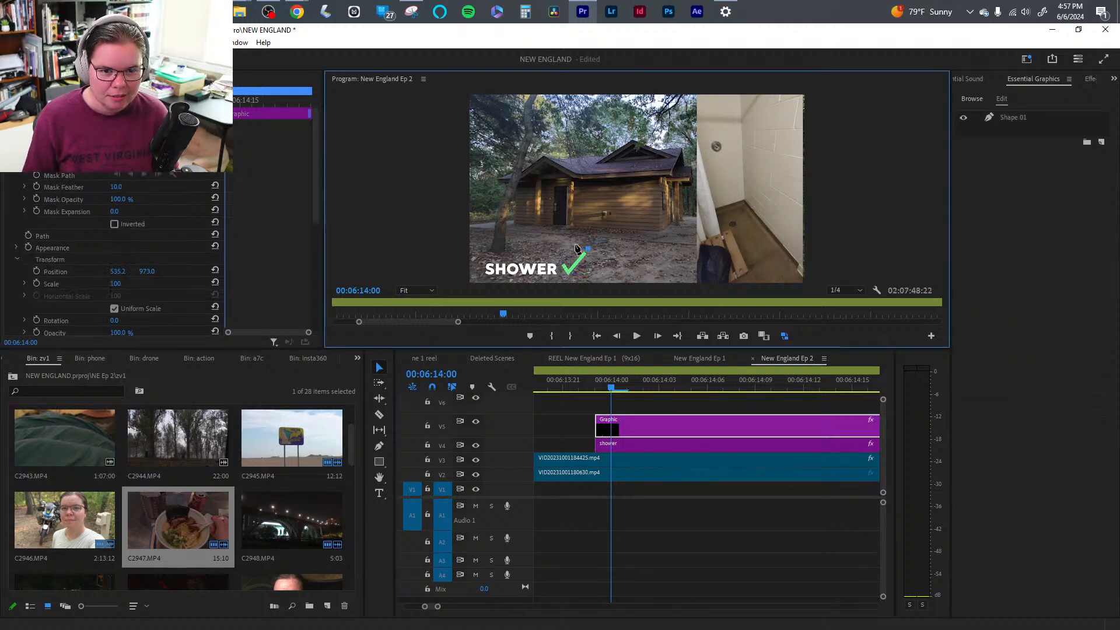
pyautogui.click(562, 249)
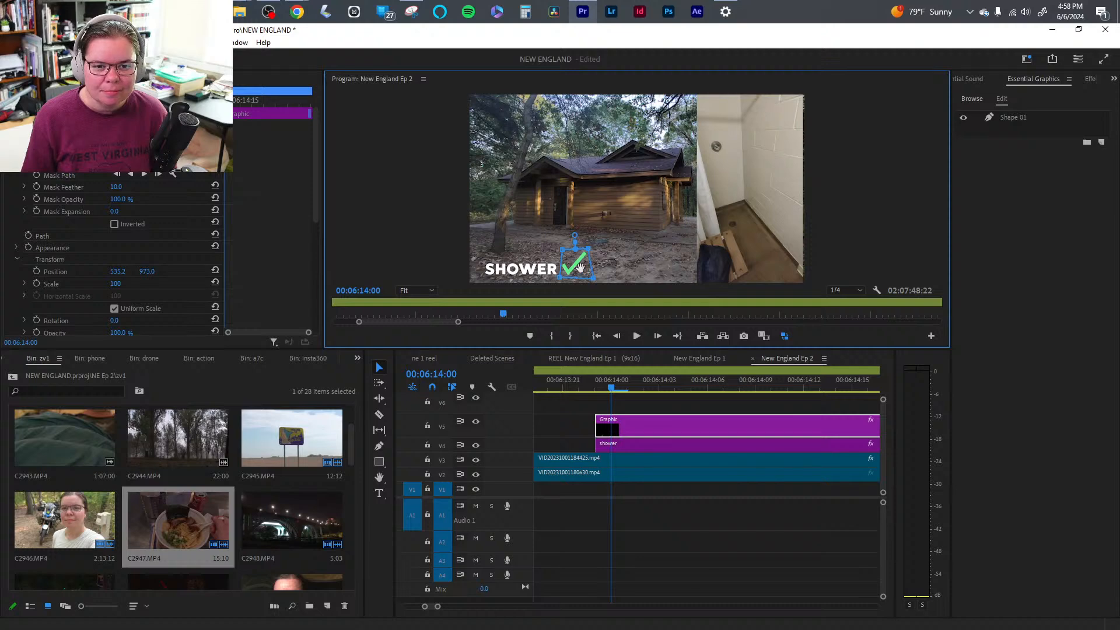
# - Move the mask up and left off the check mark to hide it, and keyframe the mask path at 00:06:14:00
pyautogui.moveTo(579, 267); pyautogui.dragTo(550, 254)
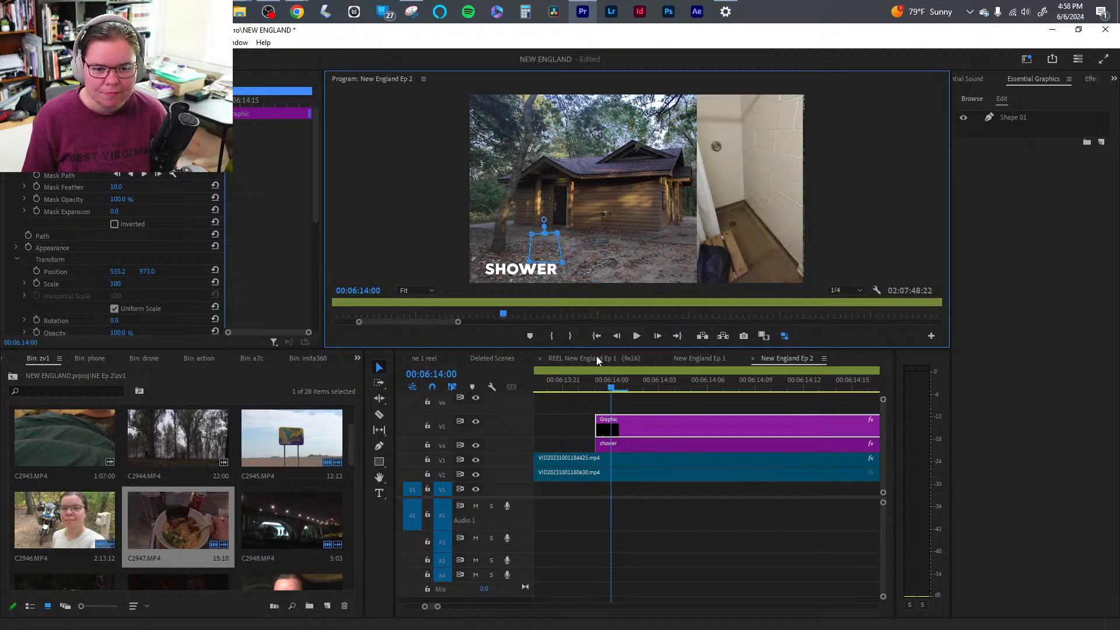
pyautogui.moveTo(611, 388)
pyautogui.mouseDown()
pyautogui.moveTo(598, 386)
pyautogui.moveTo(613, 389)
pyautogui.mouseUp()
pyautogui.click(43, 176)
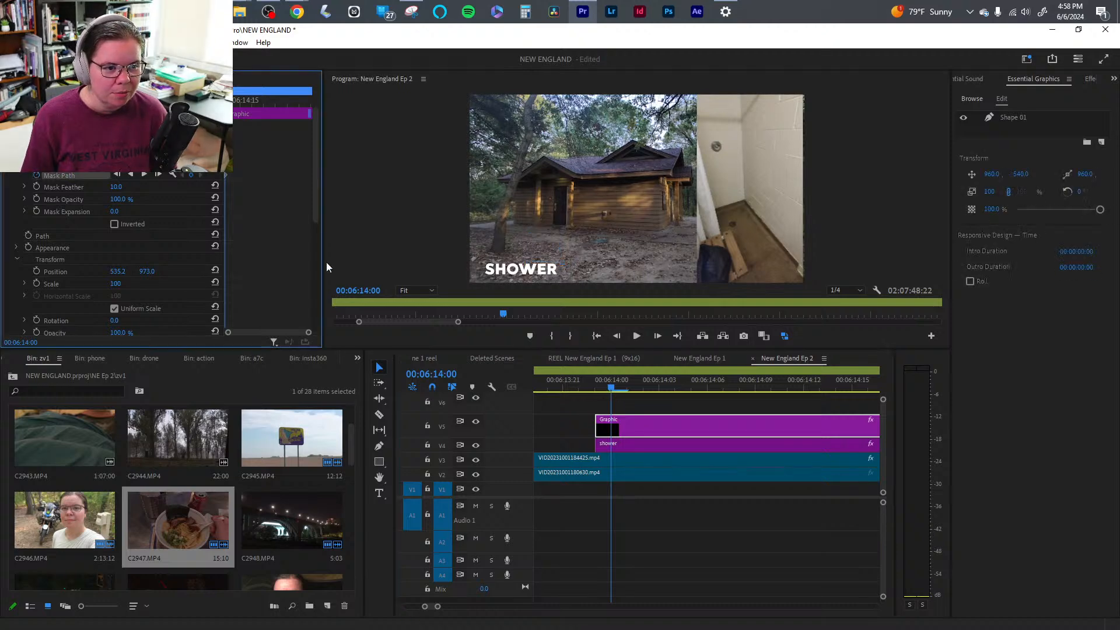
# - Widen the effect keyframe area, enlarge the program monitor, and fit the whole frame in its view
pyautogui.moveTo(319, 348); pyautogui.dragTo(424, 348)
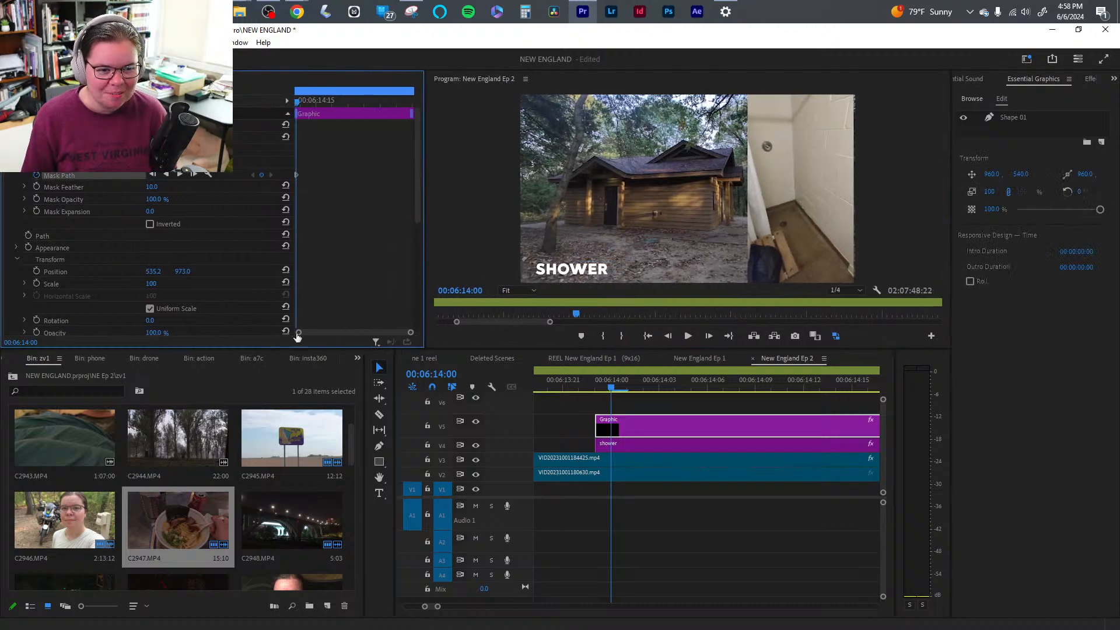
pyautogui.moveTo(293, 315); pyautogui.dragTo(211, 316)
pyautogui.click(513, 289)
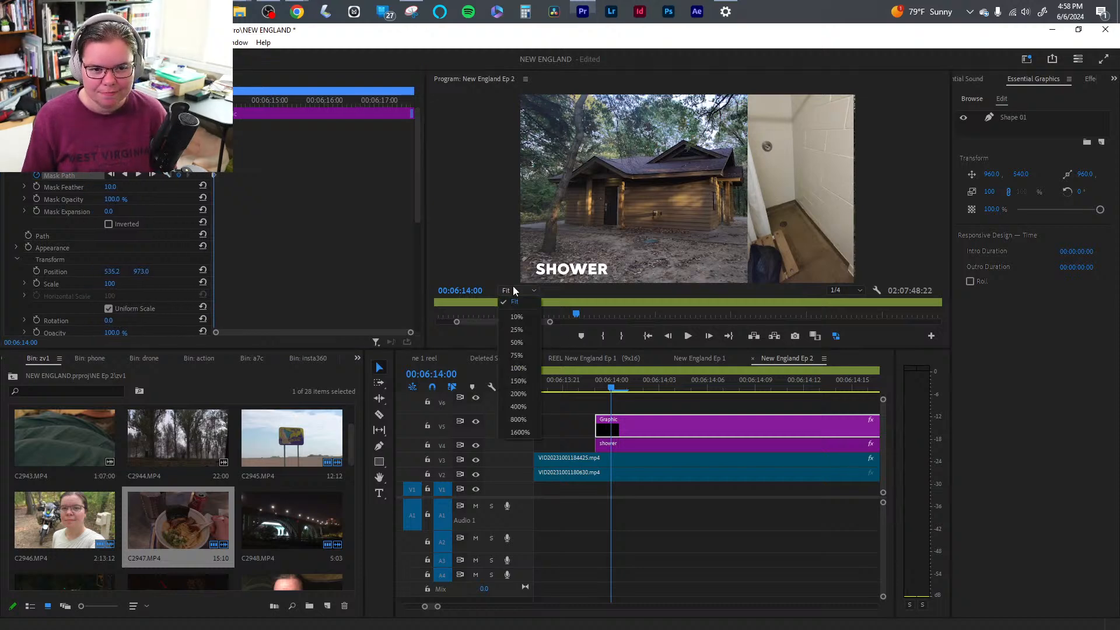
pyautogui.click(520, 367)
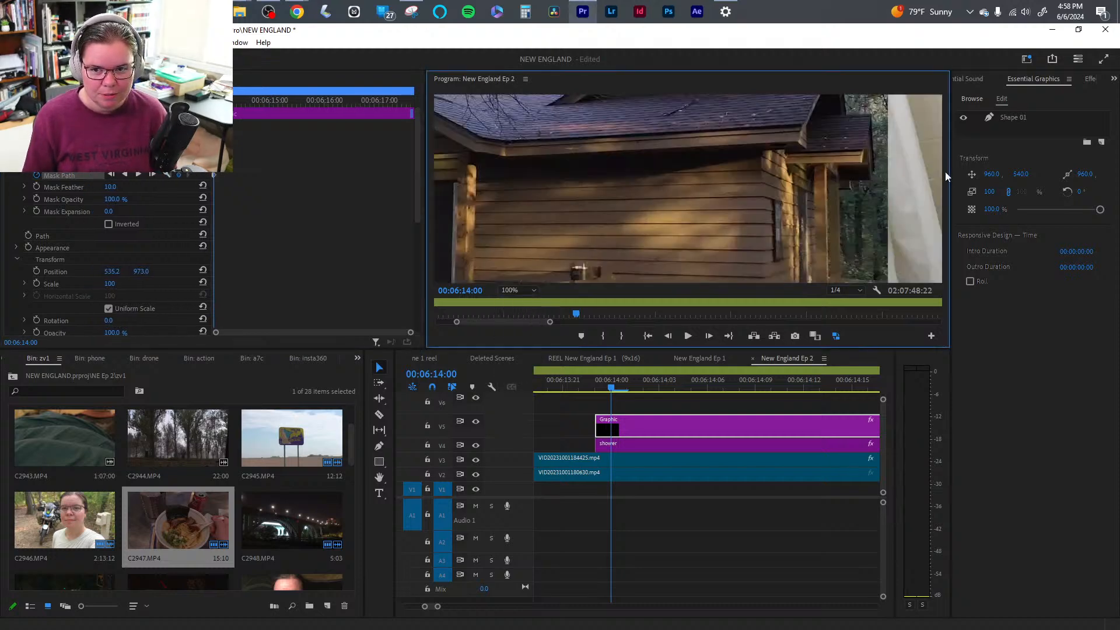
pyautogui.press('space')
pyautogui.press('space')
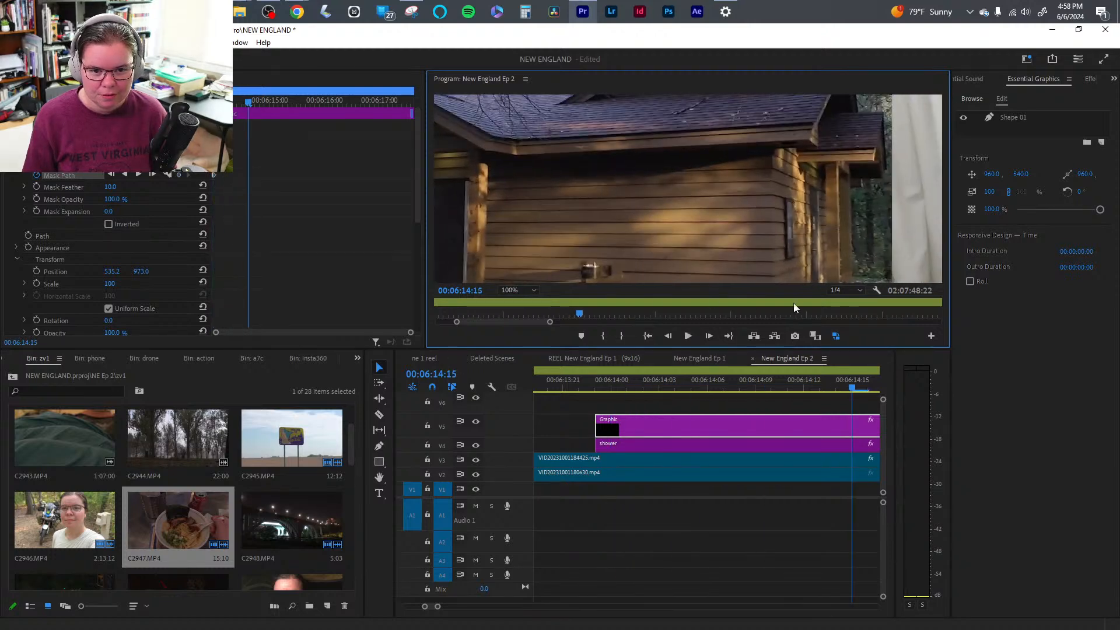
pyautogui.scroll(-2, 769, 229)
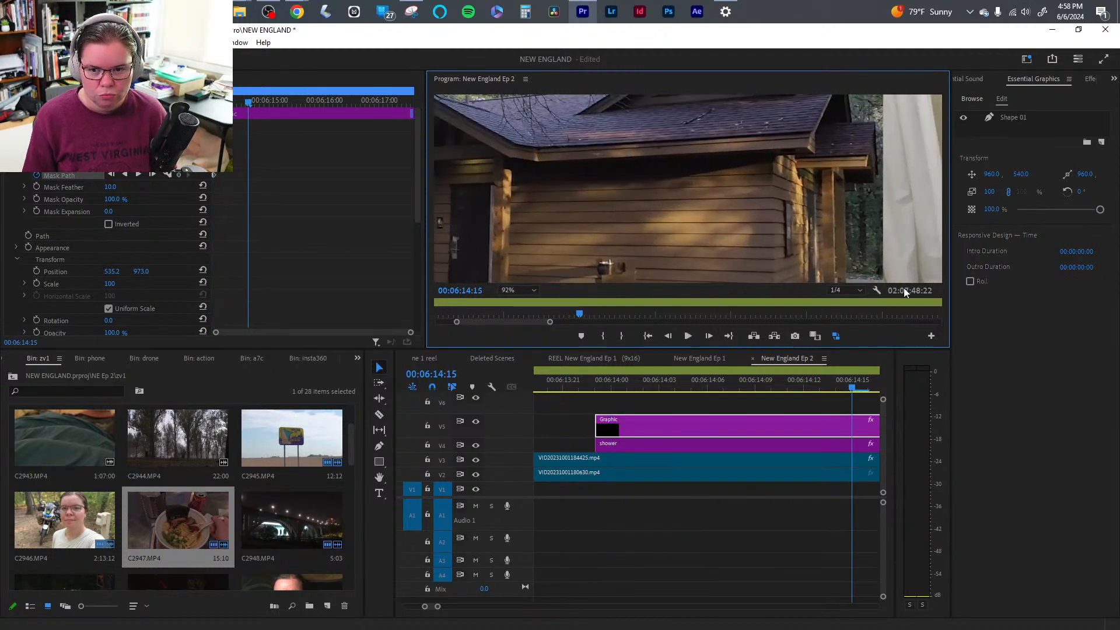
pyautogui.scroll(-1, 539, 274)
pyautogui.moveTo(429, 344); pyautogui.dragTo(400, 446)
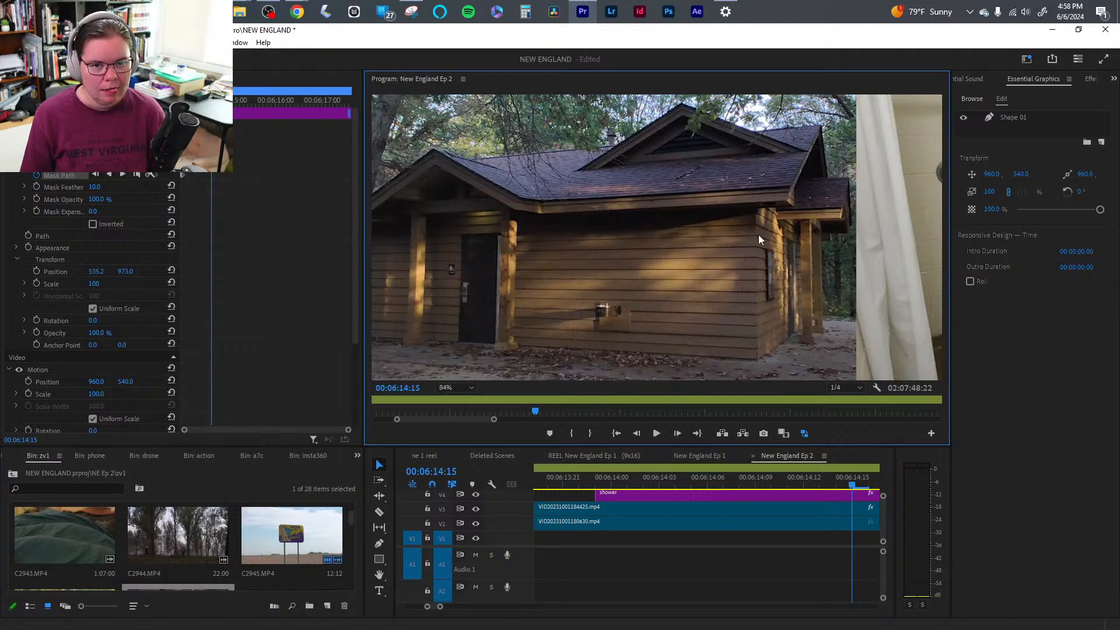
pyautogui.click(998, 376)
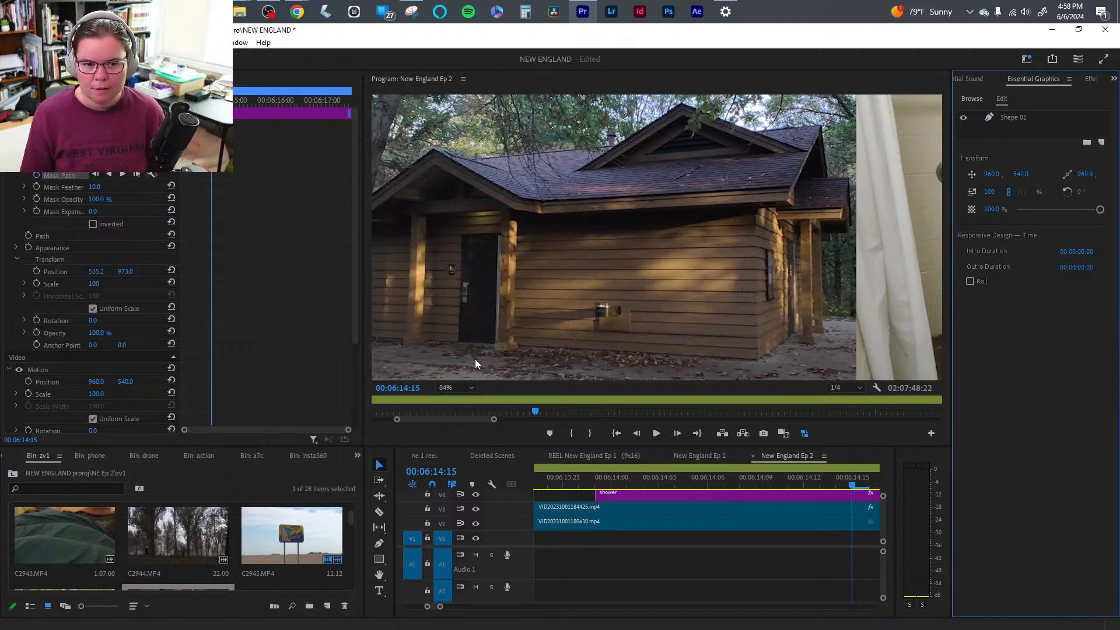
pyautogui.click(458, 387)
pyautogui.click(464, 390)
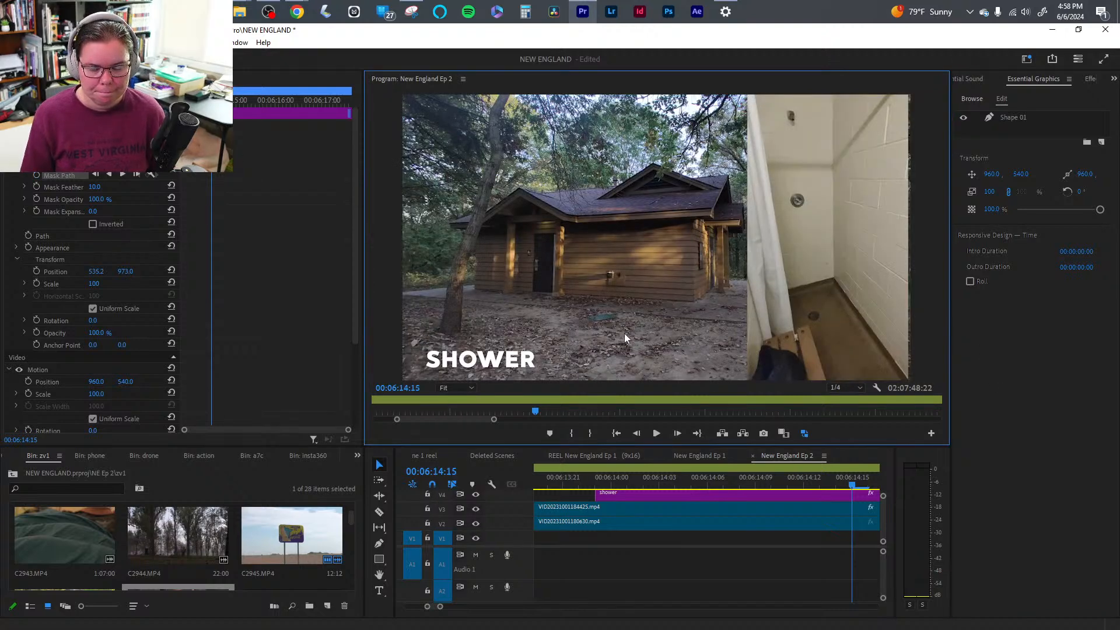
# - Try magnifying the program monitor around the check mark's place beside the SHOWER title
pyautogui.scroll(-2, 622, 333)
pyautogui.scroll(3, 621, 333)
pyautogui.scroll(-2, 530, 363)
pyautogui.scroll(3, 530, 363)
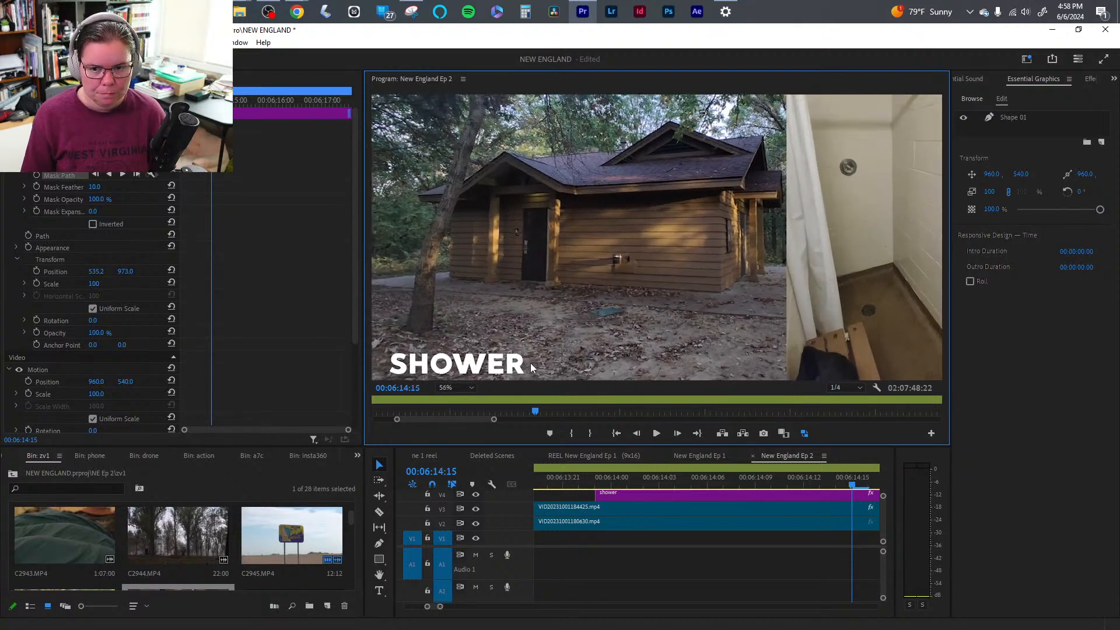
pyautogui.scroll(1, 530, 362)
pyautogui.scroll(-3, 540, 377)
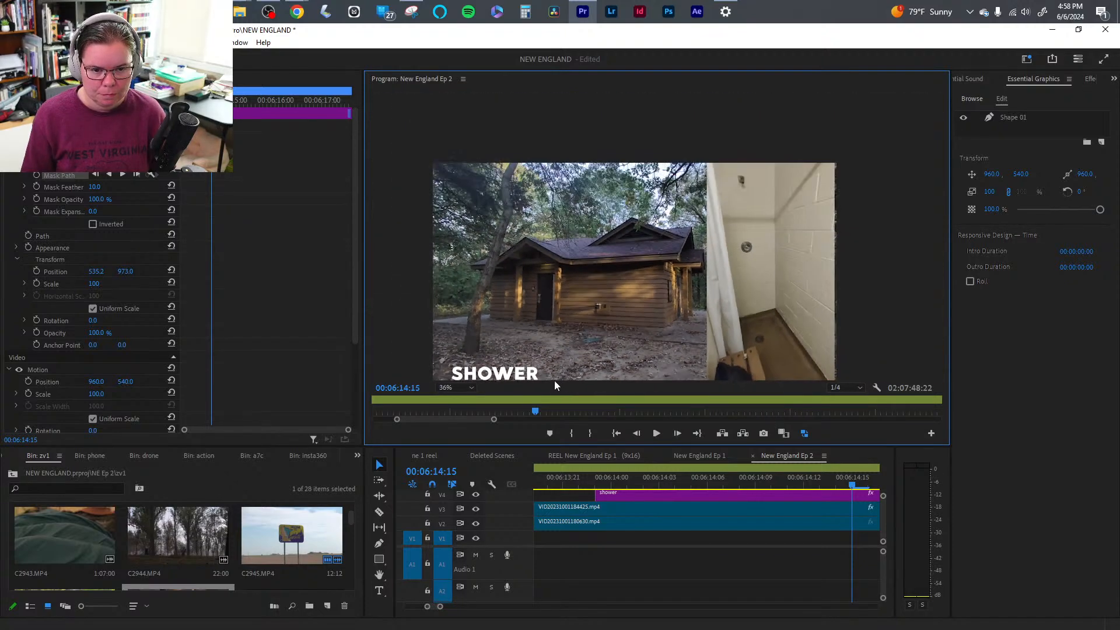
pyautogui.scroll(5, 548, 380)
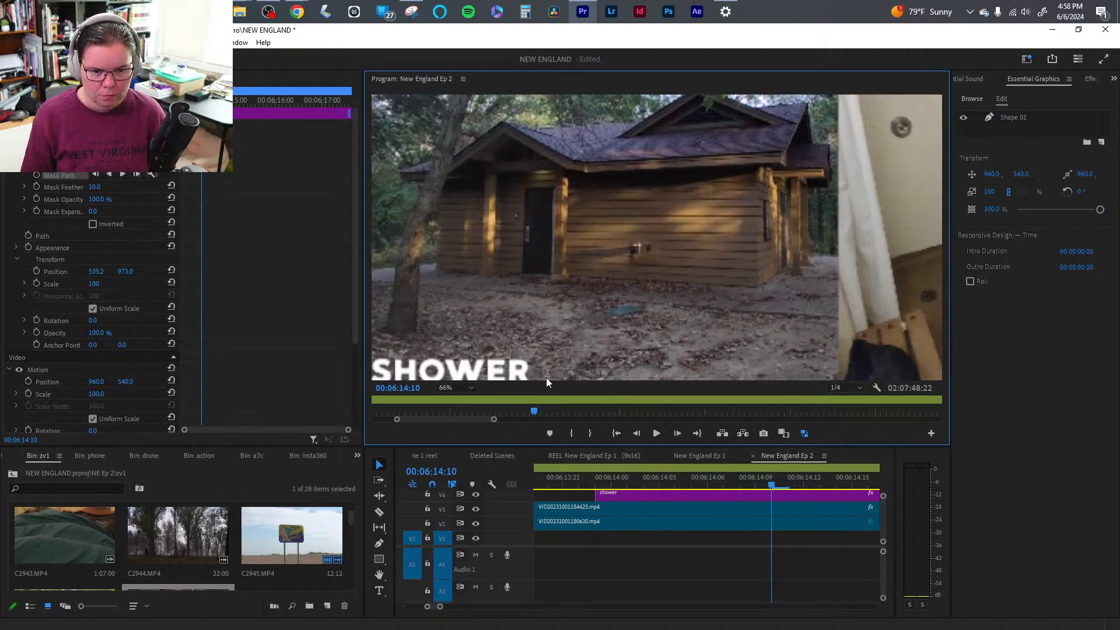
pyautogui.scroll(3, 546, 377)
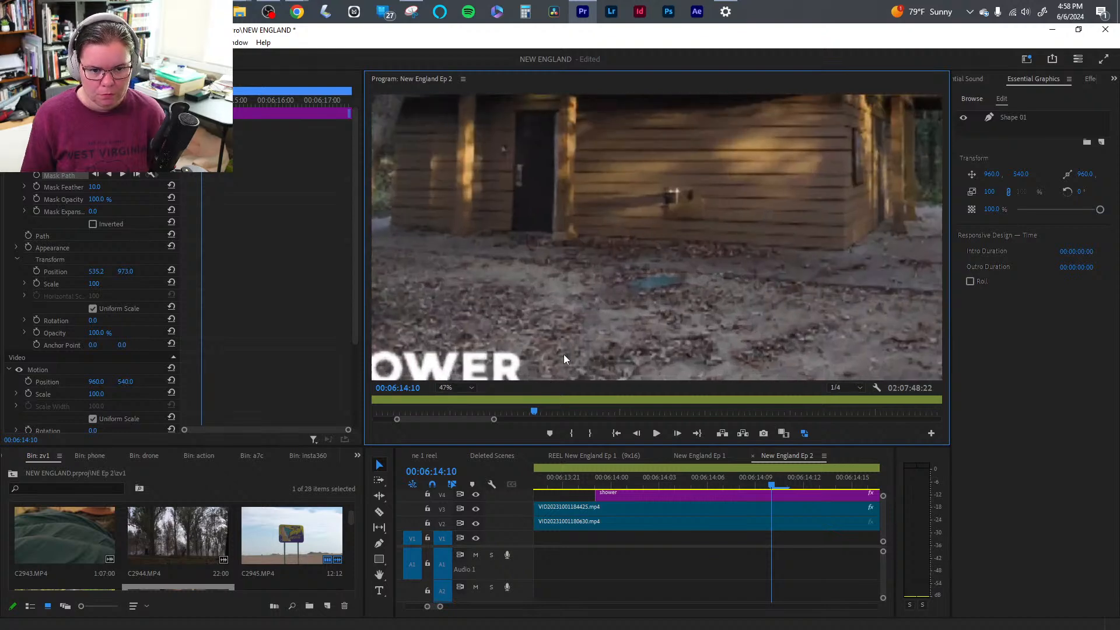
pyautogui.scroll(-3, 563, 354)
pyautogui.scroll(1, 542, 371)
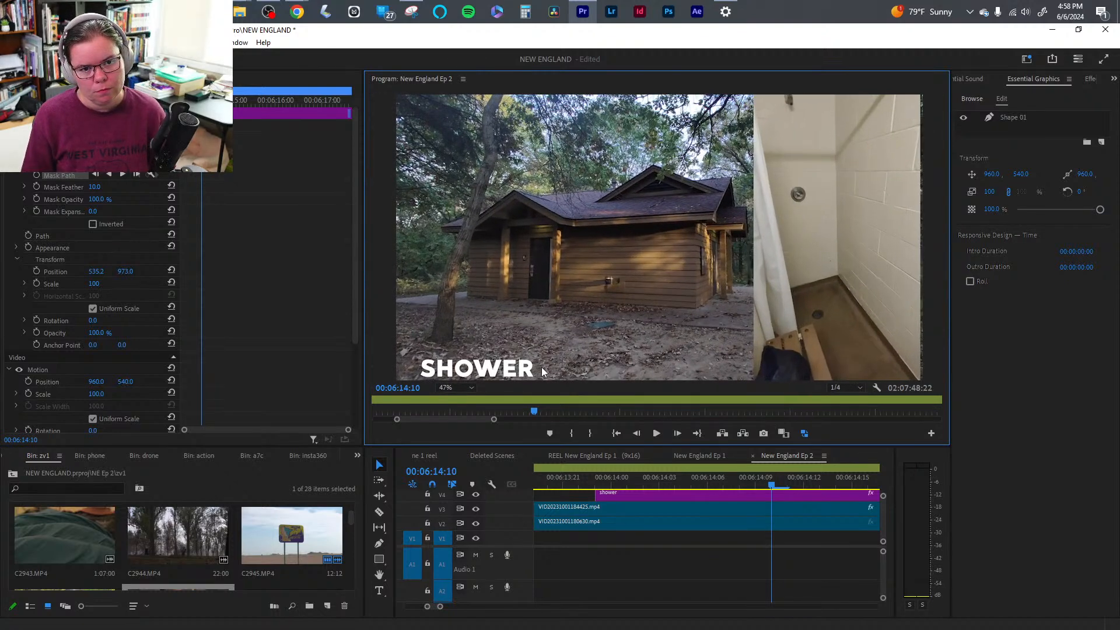
pyautogui.scroll(2, 525, 379)
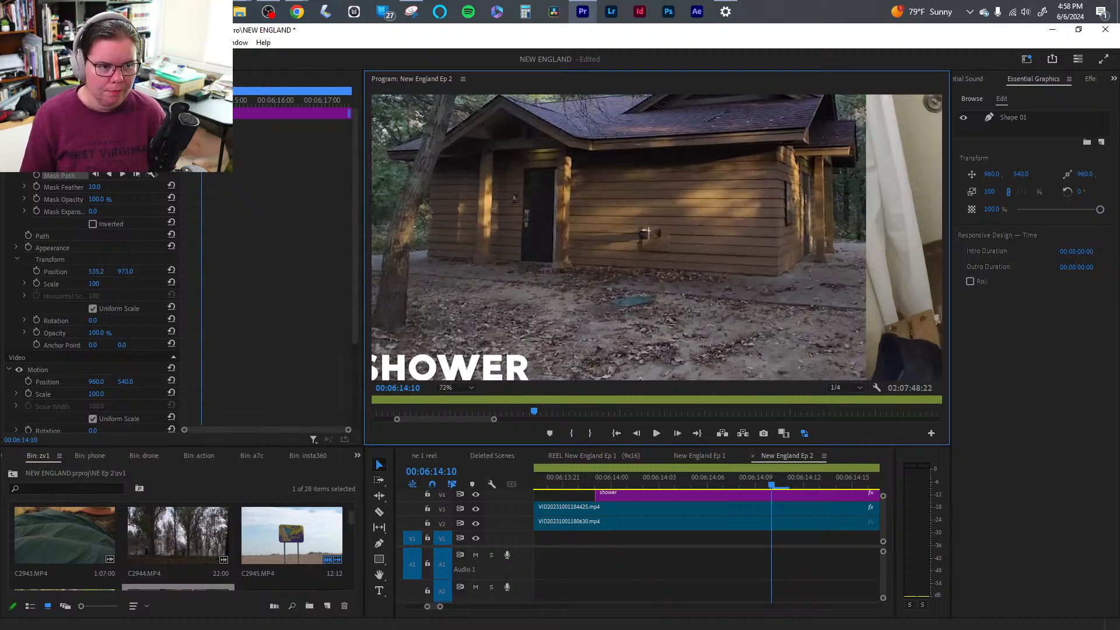
# - Keyframe the mask path at 00:06:14:12 with the mask still off the check mark, giving the timeline more height
pyautogui.moveTo(202, 101); pyautogui.dragTo(186, 100)
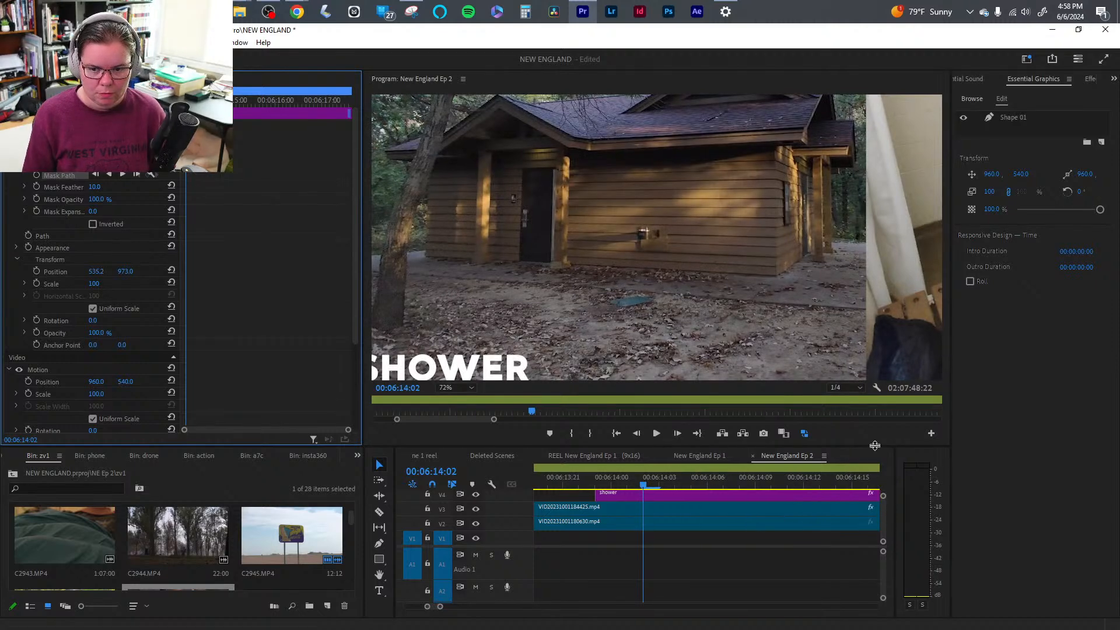
pyautogui.moveTo(875, 445); pyautogui.dragTo(875, 410)
pyautogui.scroll(2, 884, 496)
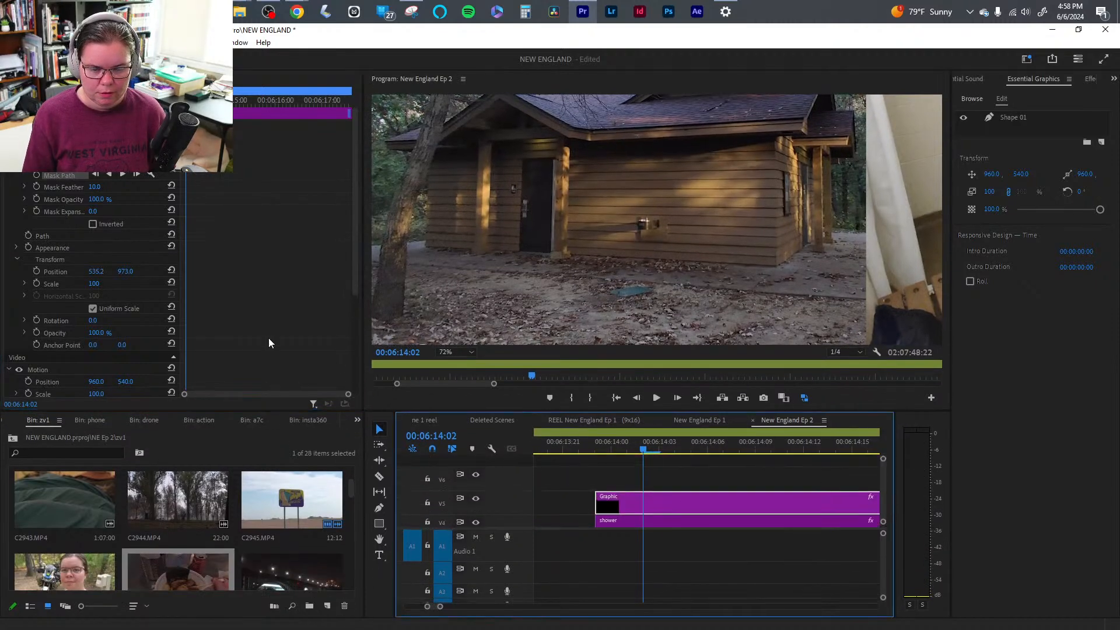
pyautogui.click(256, 398)
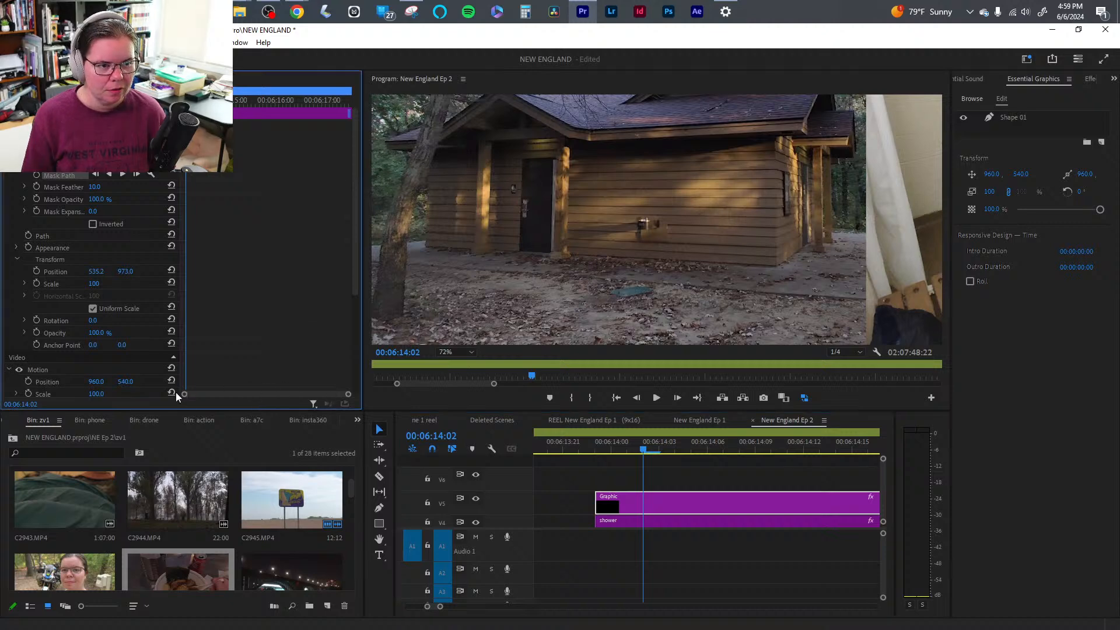
pyautogui.moveTo(644, 450); pyautogui.dragTo(809, 444)
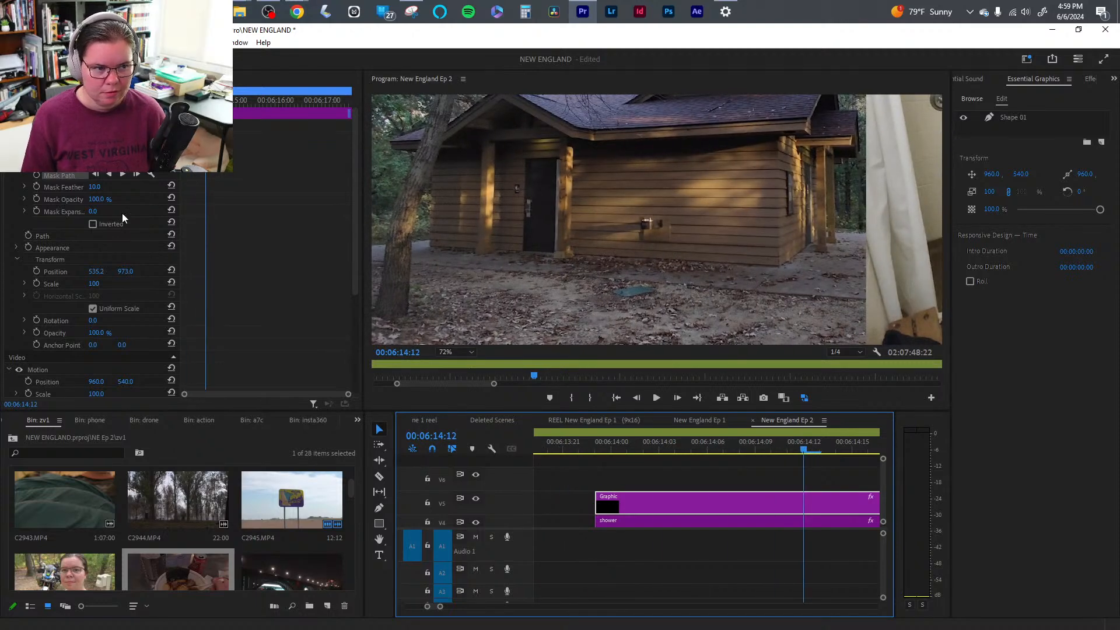
pyautogui.click(49, 163)
pyautogui.moveTo(481, 303); pyautogui.dragTo(544, 297)
pyautogui.click(437, 351)
pyautogui.click(450, 361)
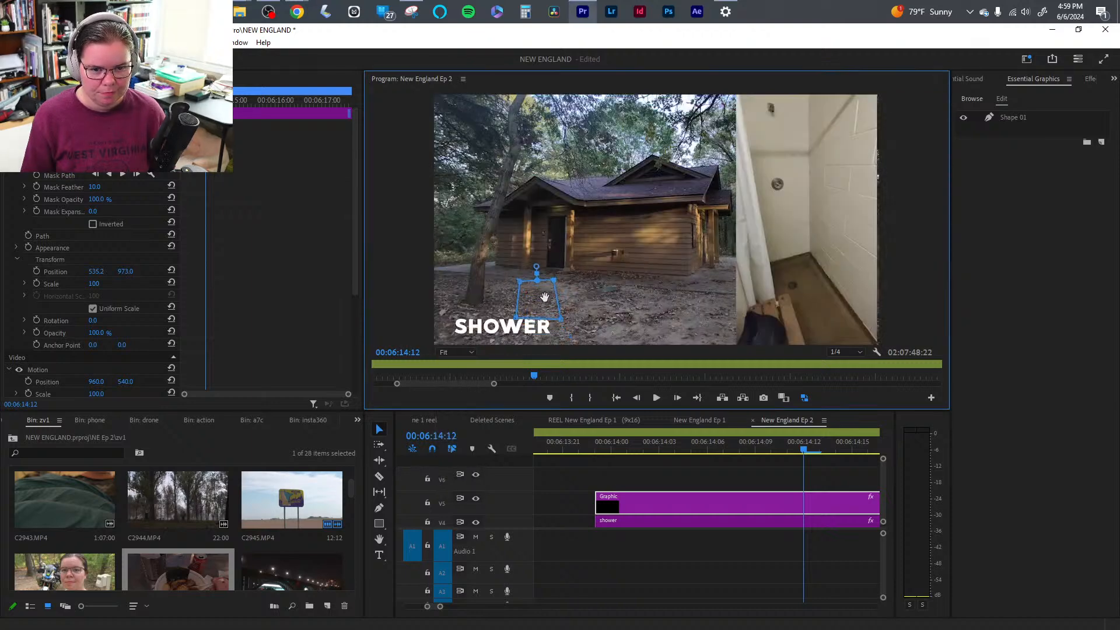
pyautogui.click(34, 174)
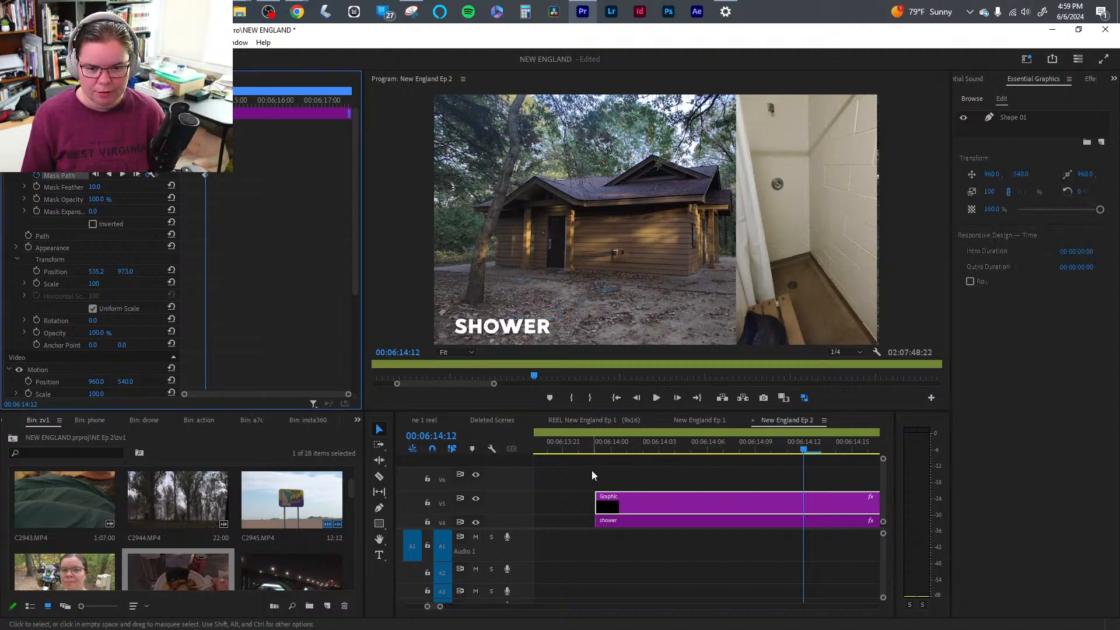
# - Move the hidden-mask keyframe from 00:06:14:12 back to 00:06:14:09
pyautogui.moveTo(645, 448); pyautogui.dragTo(755, 451)
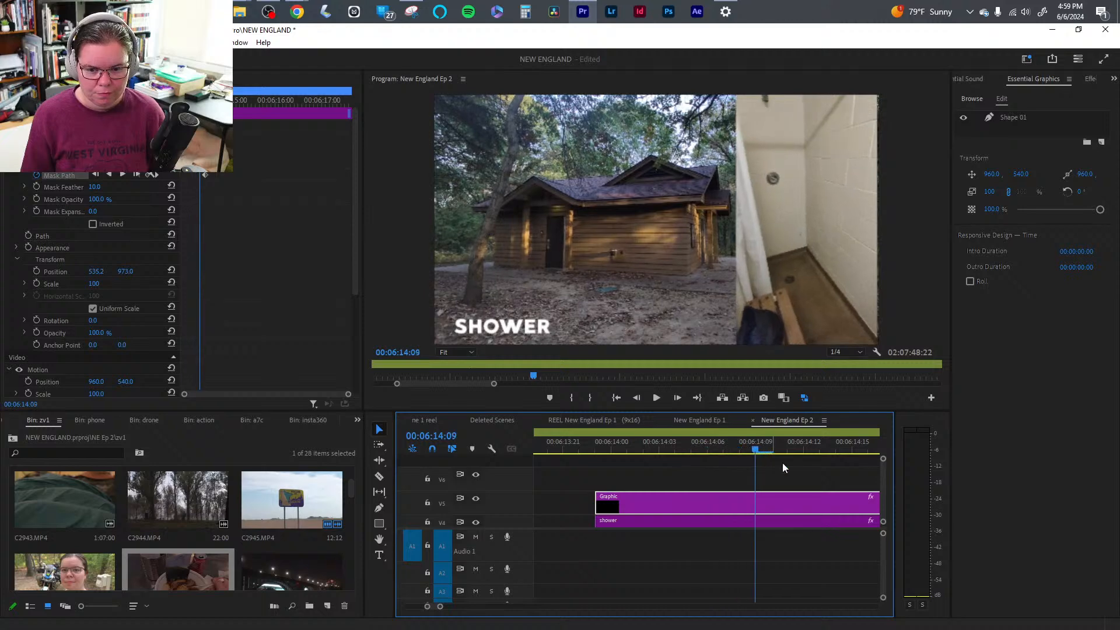
pyautogui.scroll(-2, 881, 484)
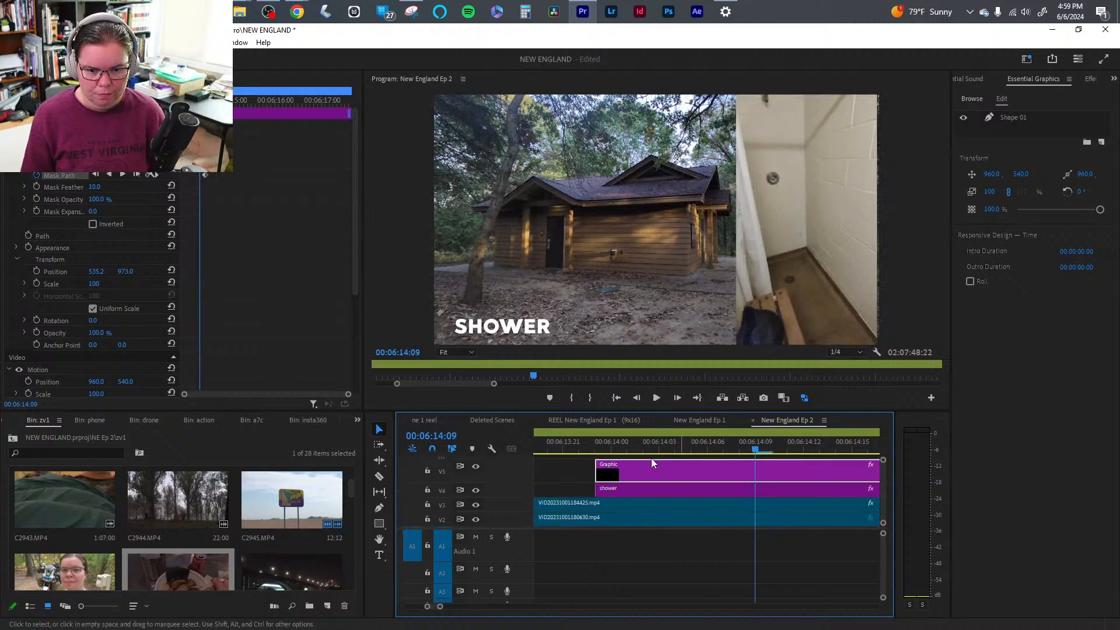
pyautogui.click(205, 176)
pyautogui.moveTo(205, 176); pyautogui.dragTo(200, 174)
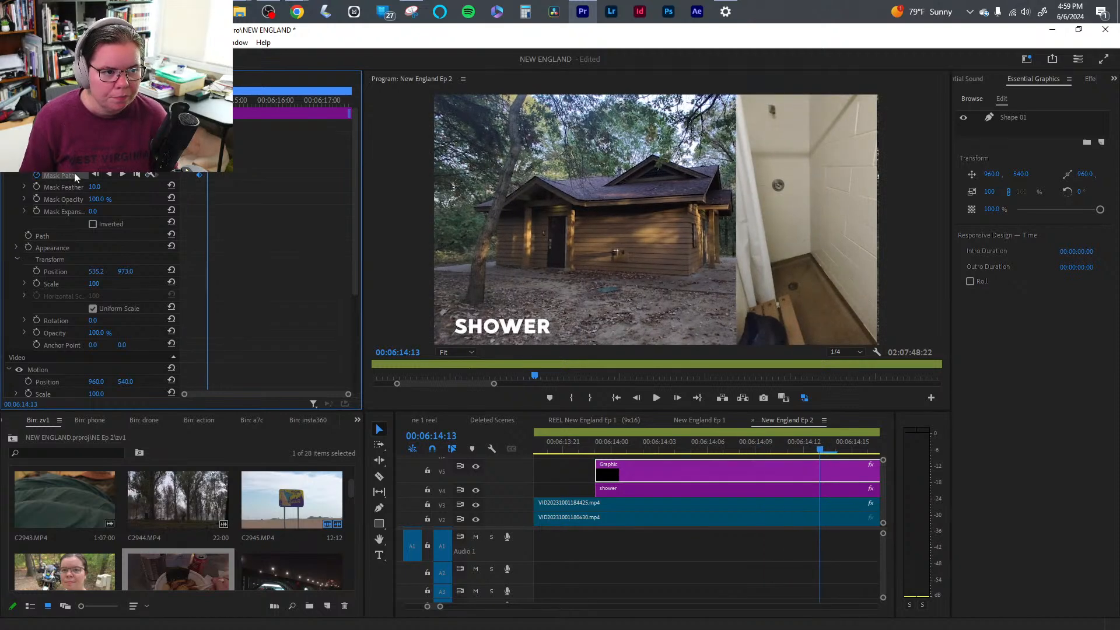
# - Reshape the mask at 00:06:14:13 by extending its lower corner to reveal only the short stroke of the check mark
pyautogui.click(522, 289)
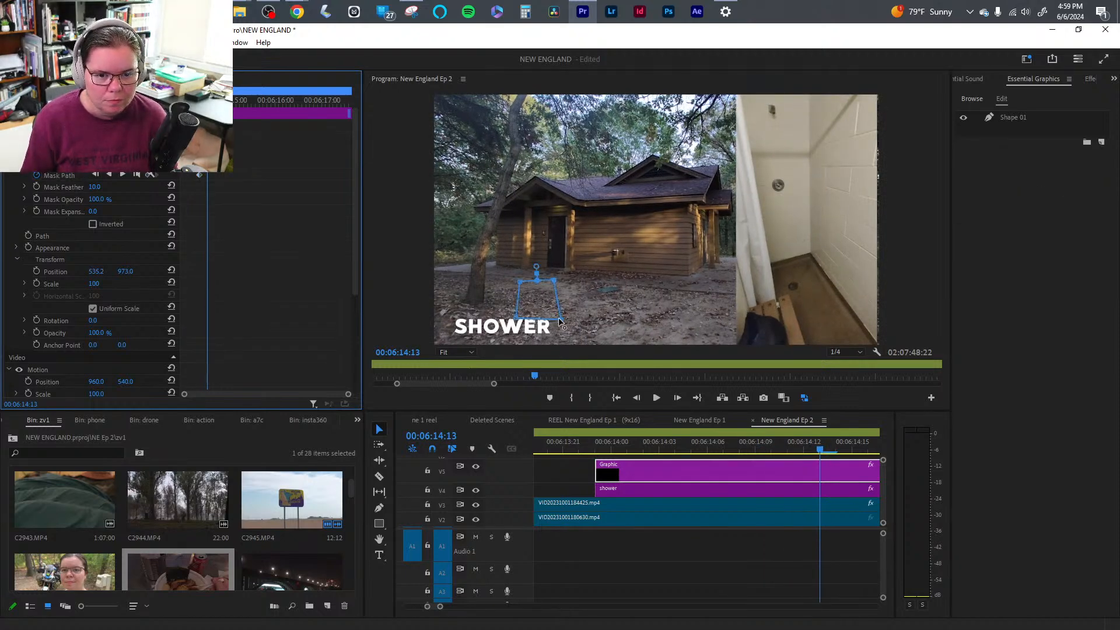
pyautogui.moveTo(559, 320); pyautogui.dragTo(552, 334)
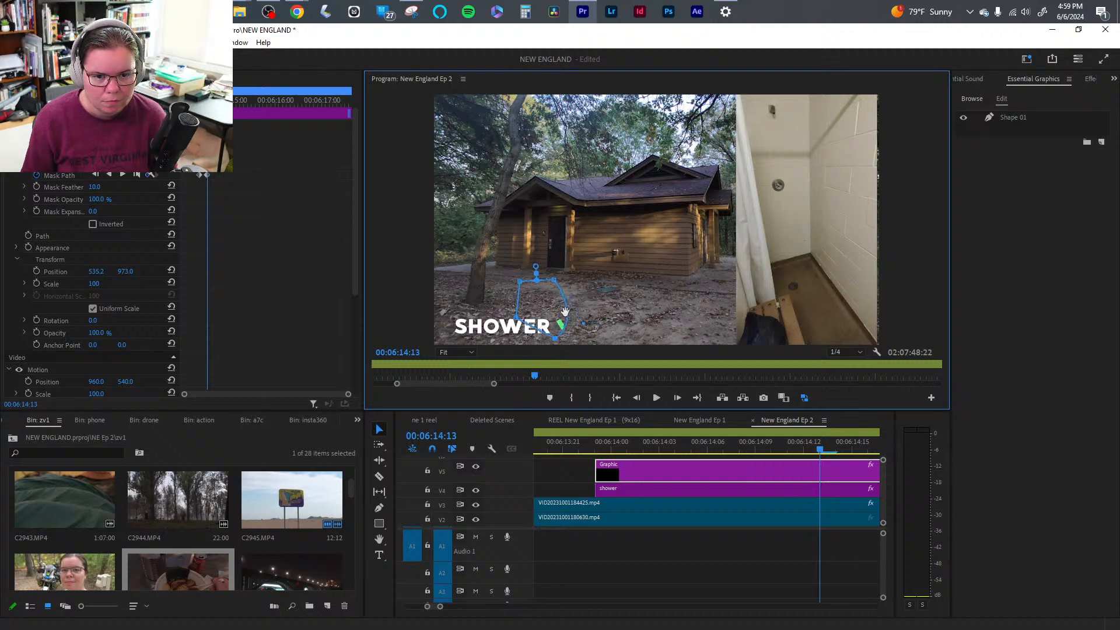
pyautogui.moveTo(561, 281); pyautogui.dragTo(556, 287)
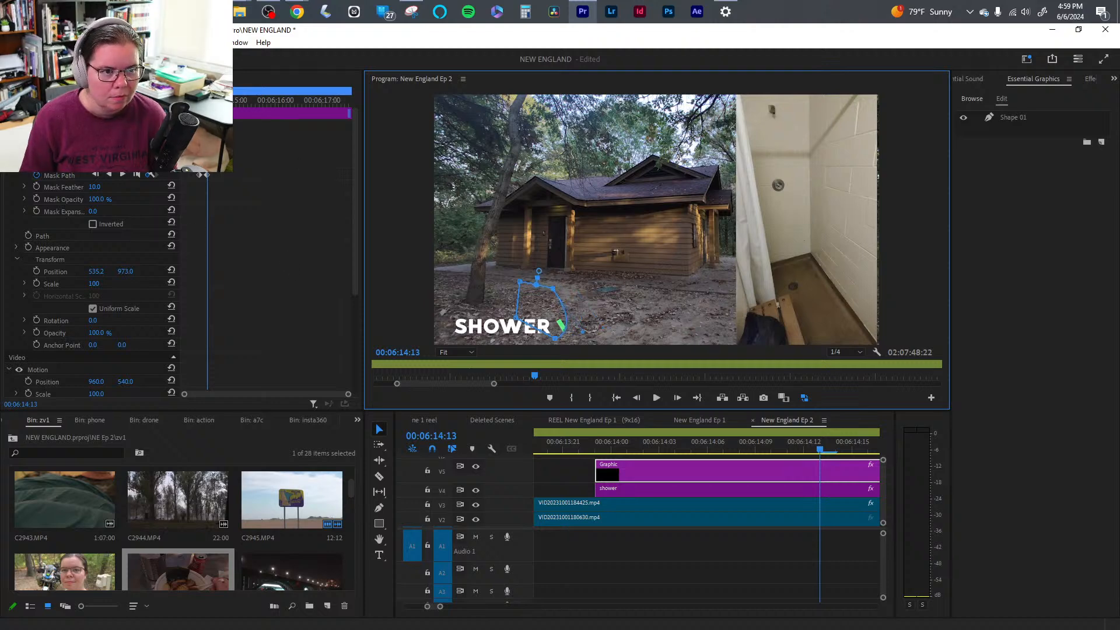
# - Move the mask over the entire check mark at 00:06:14:17 to complete the reveal
pyautogui.press('Right')
pyautogui.press('Right')
pyautogui.press('Right')
pyautogui.press('Right')
pyautogui.click(266, 250)
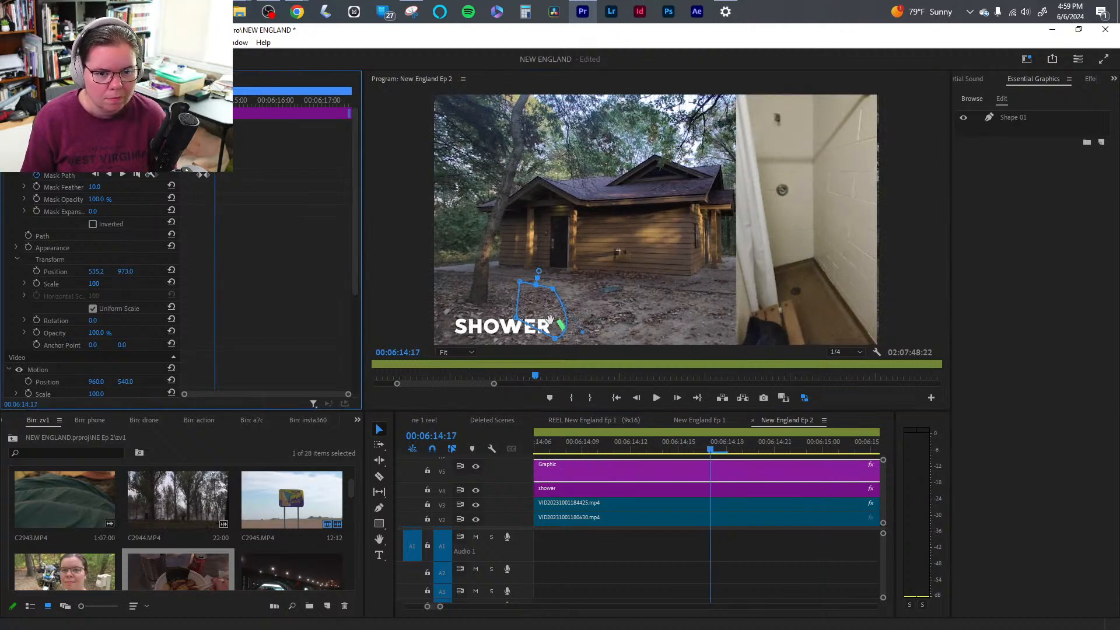
pyautogui.moveTo(550, 319); pyautogui.dragTo(605, 308)
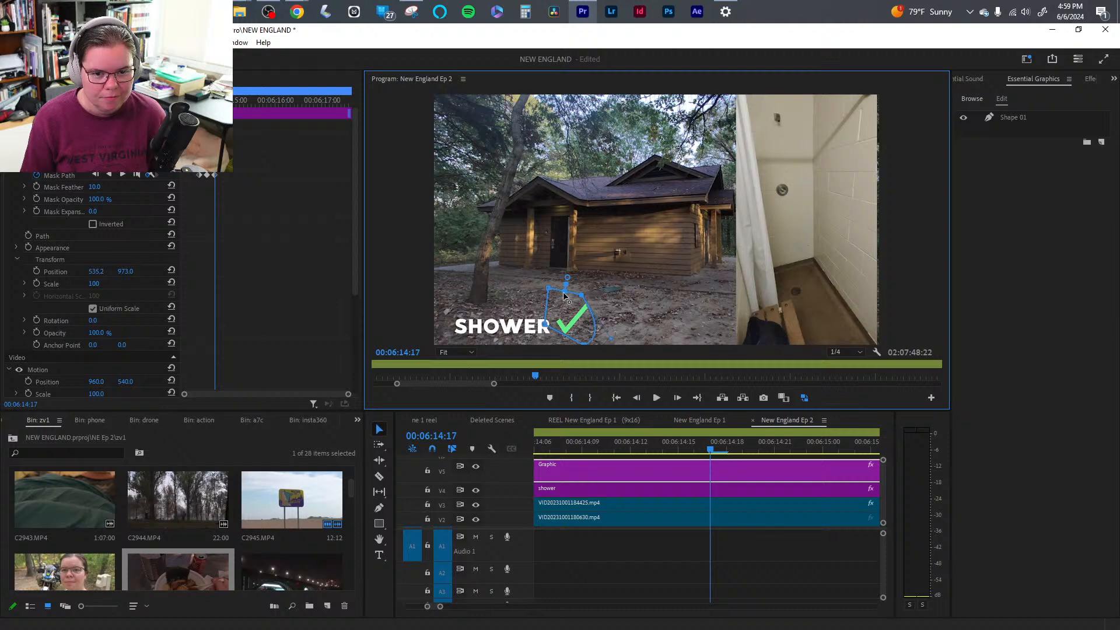
pyautogui.moveTo(563, 296); pyautogui.dragTo(560, 307)
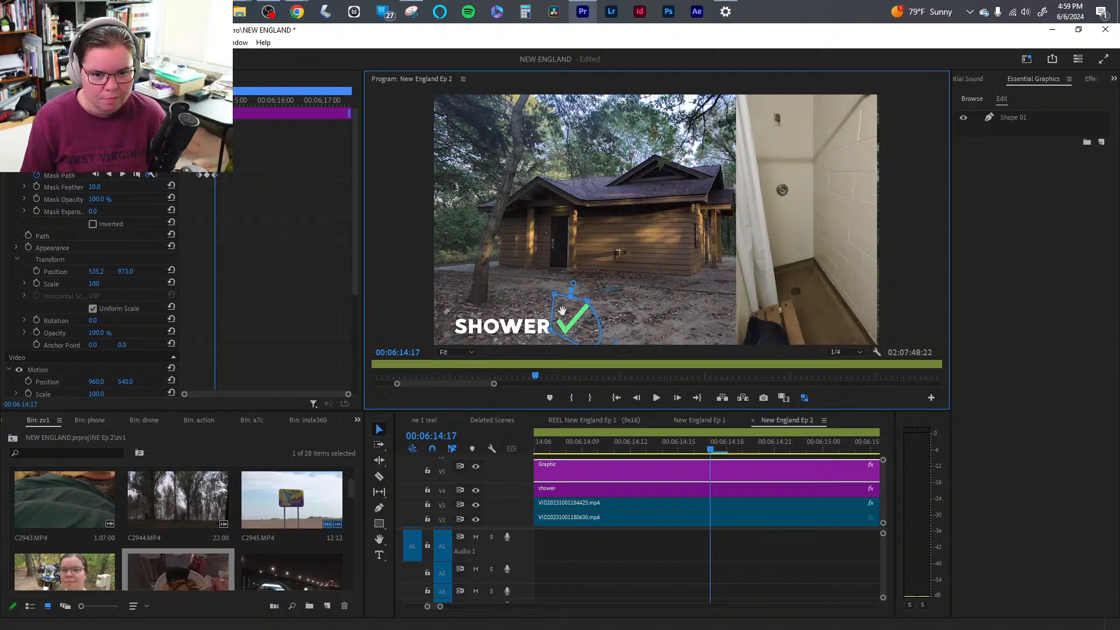
# - Play back the check mark reveal, including the lead-in to the SHOWER title from 00:06:13:12
pyautogui.click(189, 100)
pyautogui.press('space')
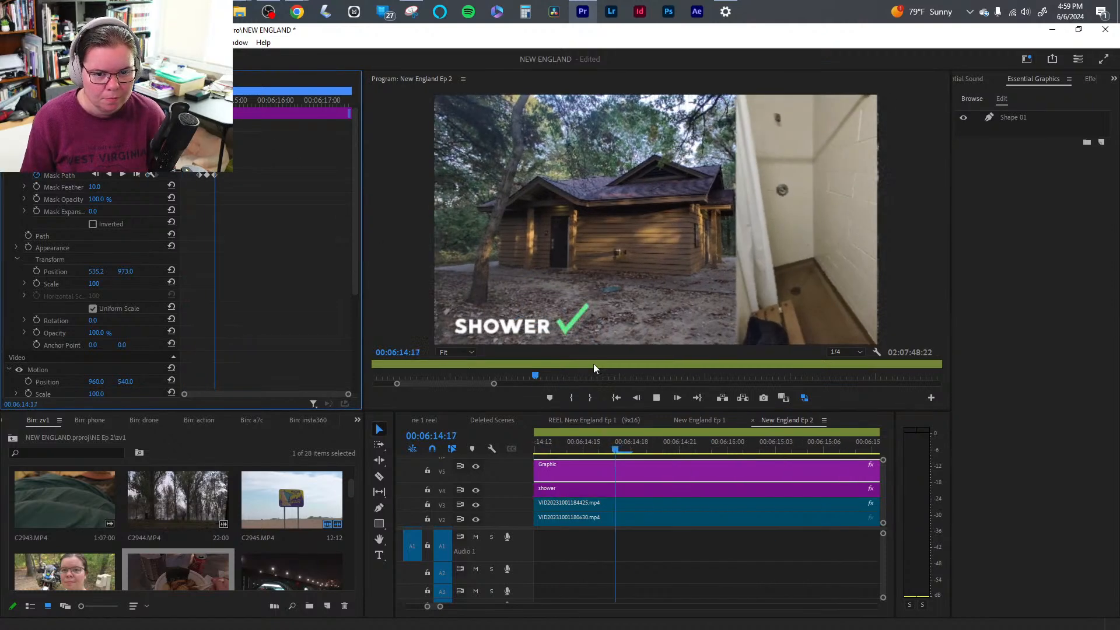
pyautogui.press('space')
pyautogui.moveTo(647, 445); pyautogui.dragTo(526, 456)
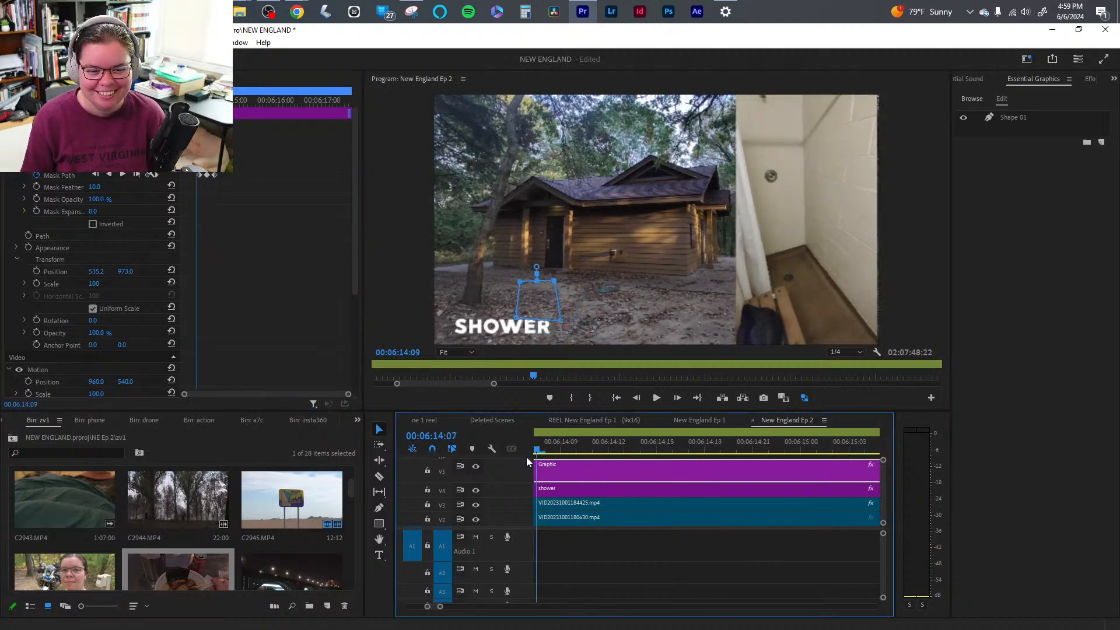
pyautogui.click(709, 578)
pyautogui.press('space')
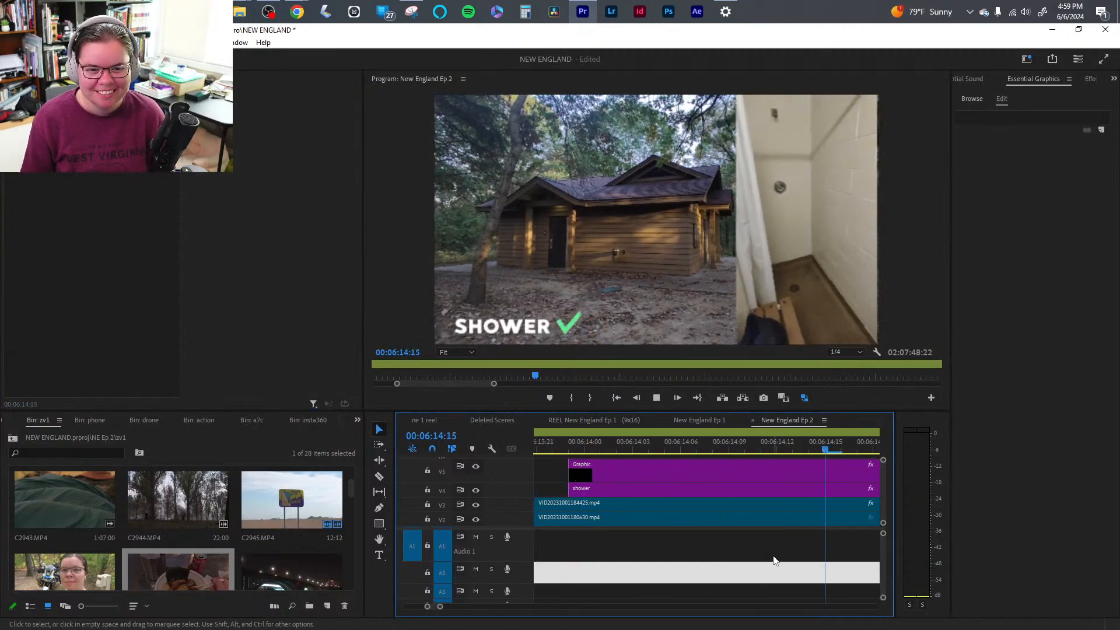
pyautogui.press('space')
pyautogui.moveTo(441, 608); pyautogui.dragTo(474, 606)
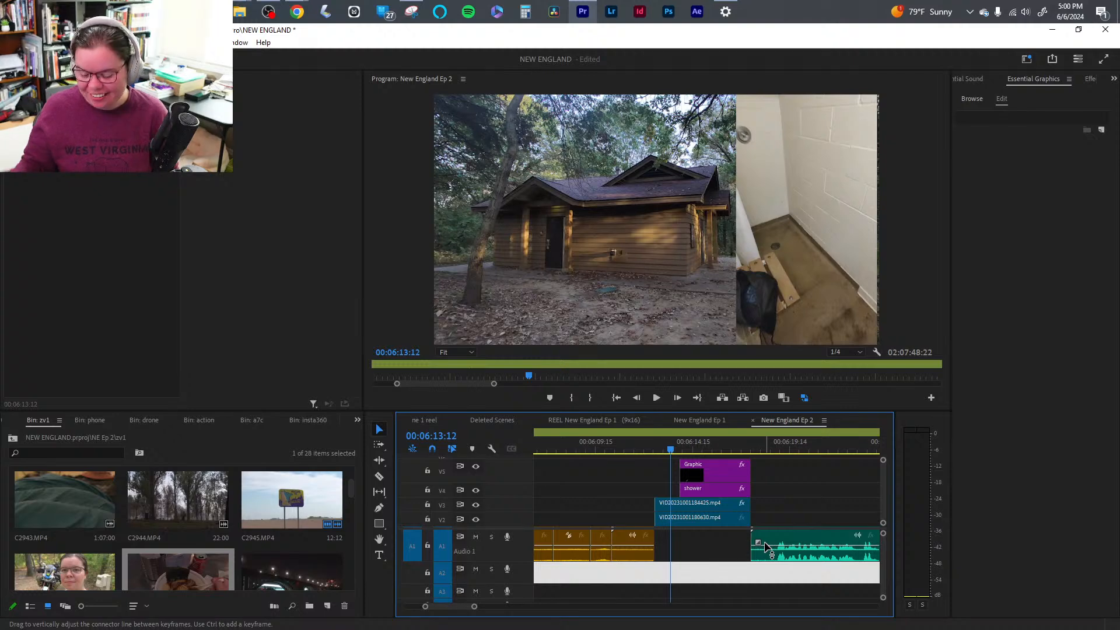
pyautogui.press('space')
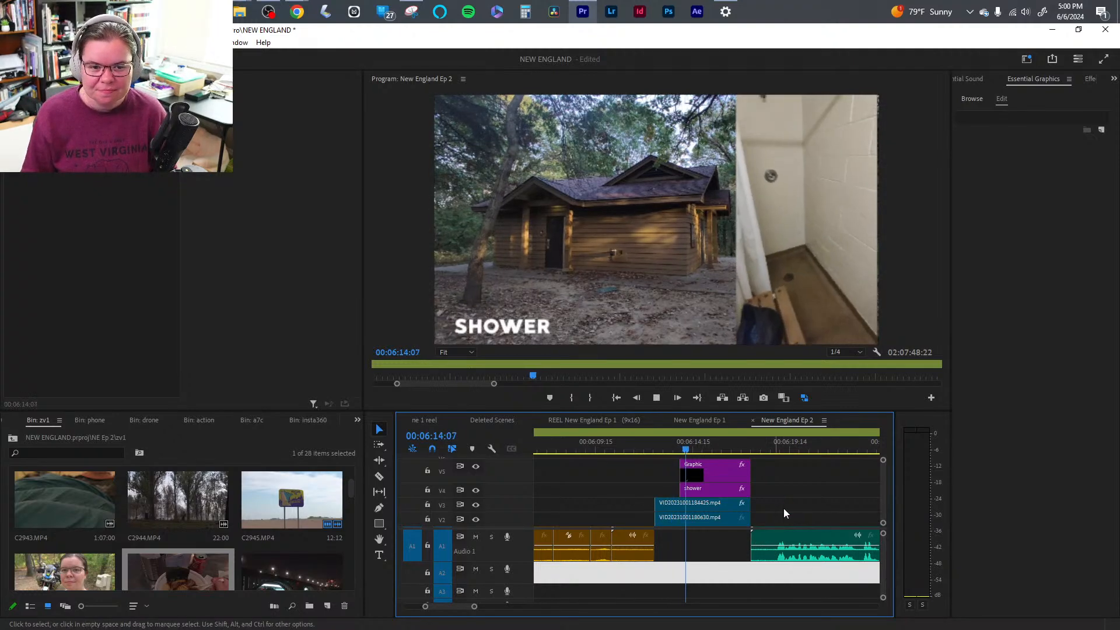
pyautogui.press('space')
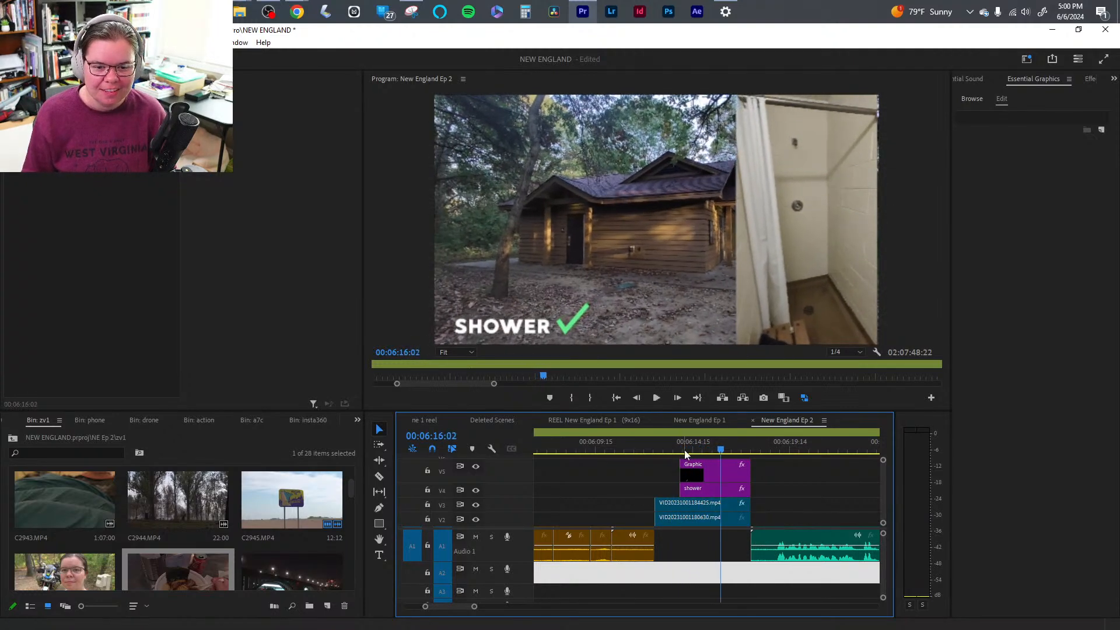
# - Save the project and ripple trim the ends of the SHOWER graphics and side-by-side campground B-roll at 00:06:17:04
pyautogui.click(683, 450)
pyautogui.press('space')
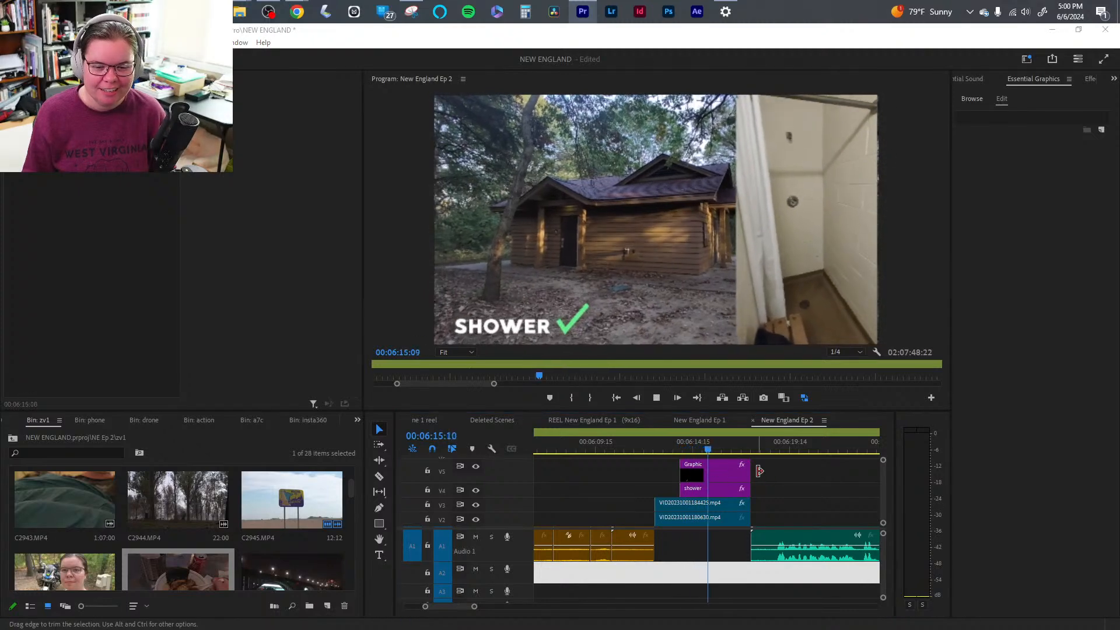
pyautogui.press('space')
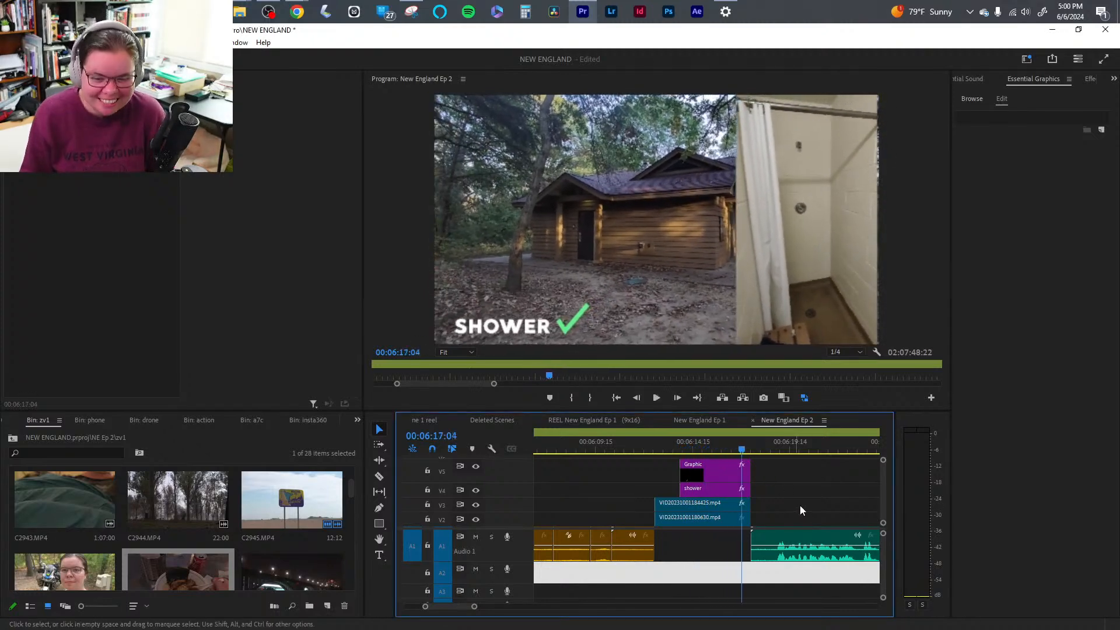
pyautogui.hotkey('ctrl', 's')
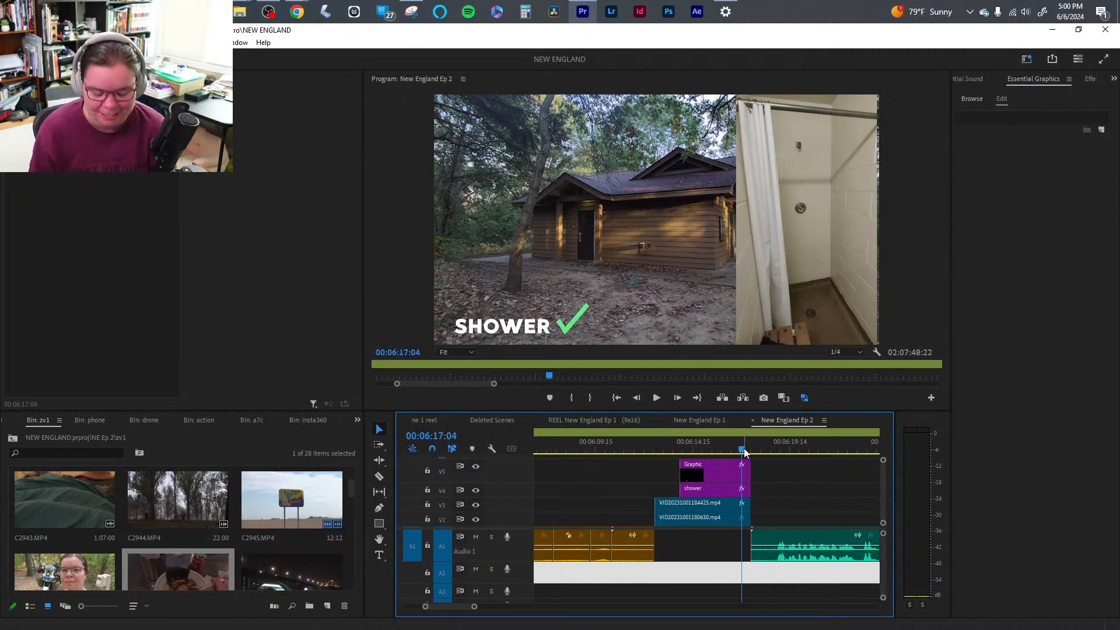
pyautogui.press('w')
pyautogui.press('space')
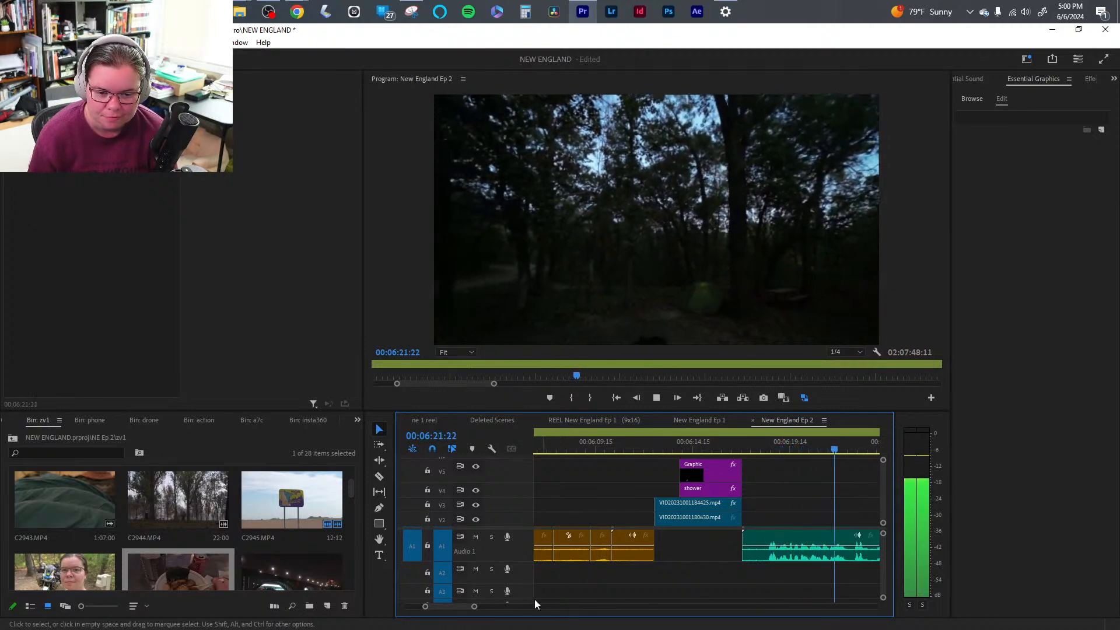
# - Tag the audio of the DJI_0105.MP4 campsite clip following the B-roll as Dialogue
pyautogui.moveTo(474, 609); pyautogui.dragTo(527, 607)
pyautogui.click(714, 548)
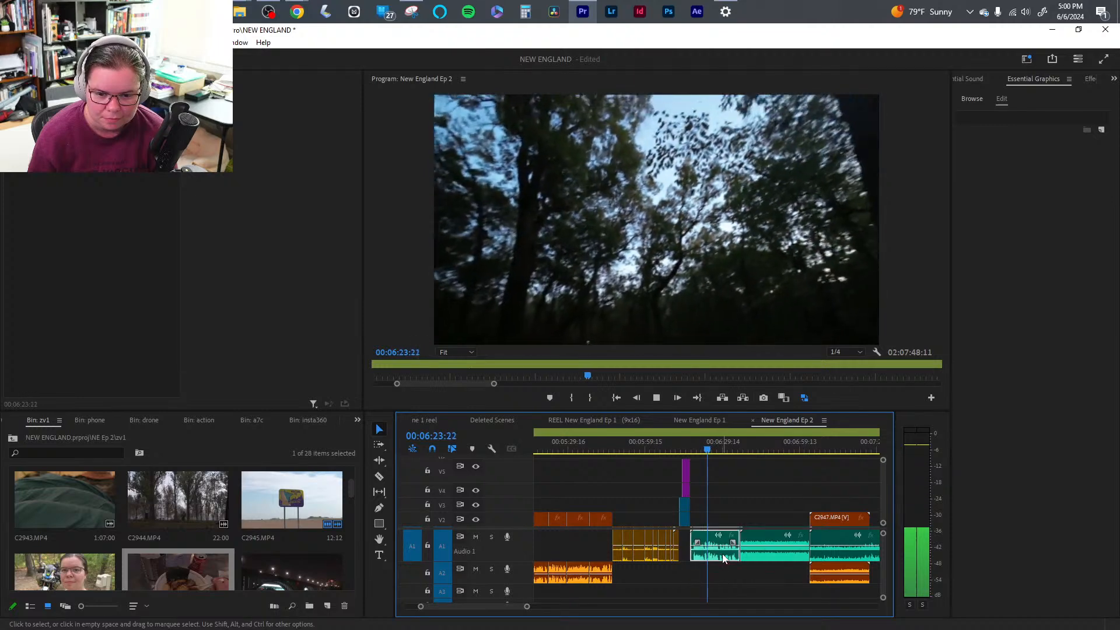
pyautogui.press('space')
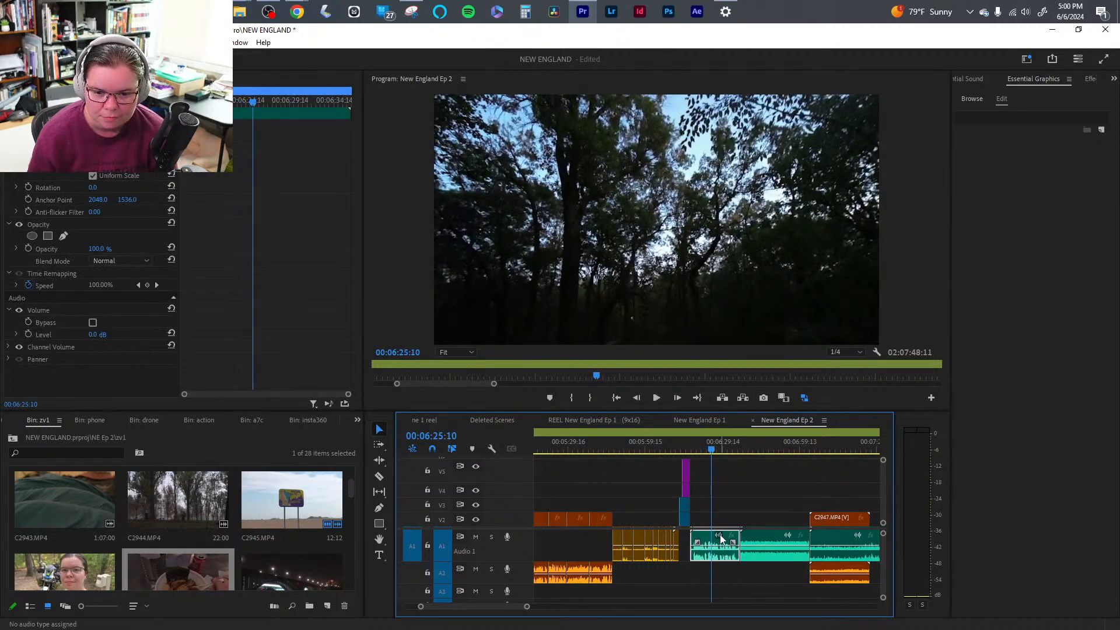
pyautogui.click(1044, 340)
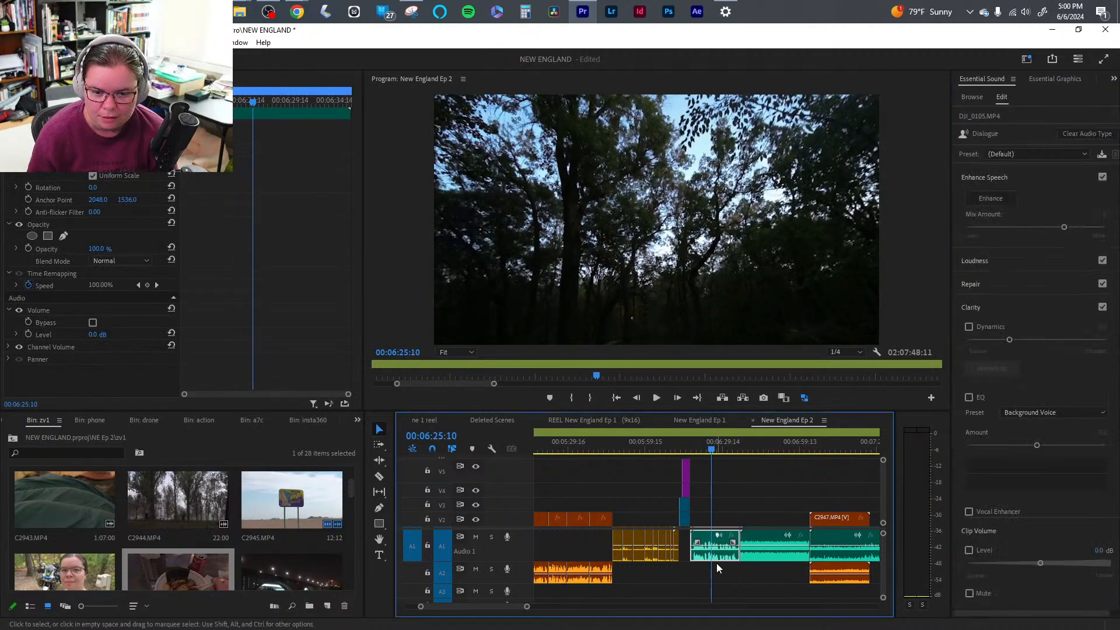
pyautogui.click(722, 582)
pyautogui.click(729, 542)
# - Split the DJI_0105.MP4 clip at about 00:06:28 and ripple trim about five seconds from the start of the second piece
pyautogui.press('space')
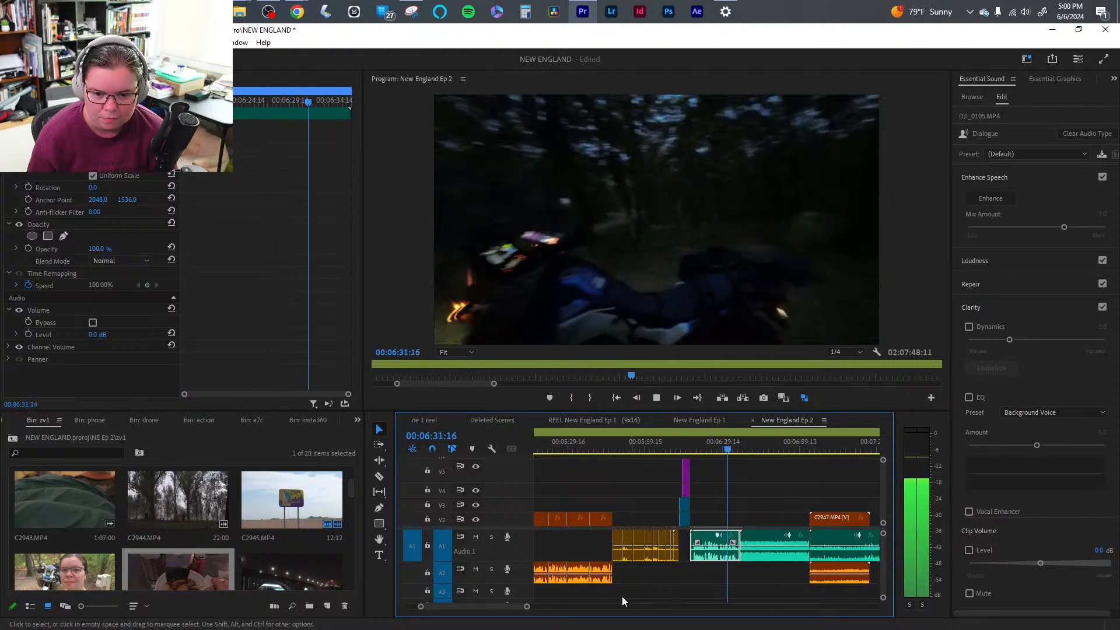
pyautogui.moveTo(528, 606); pyautogui.dragTo(502, 607)
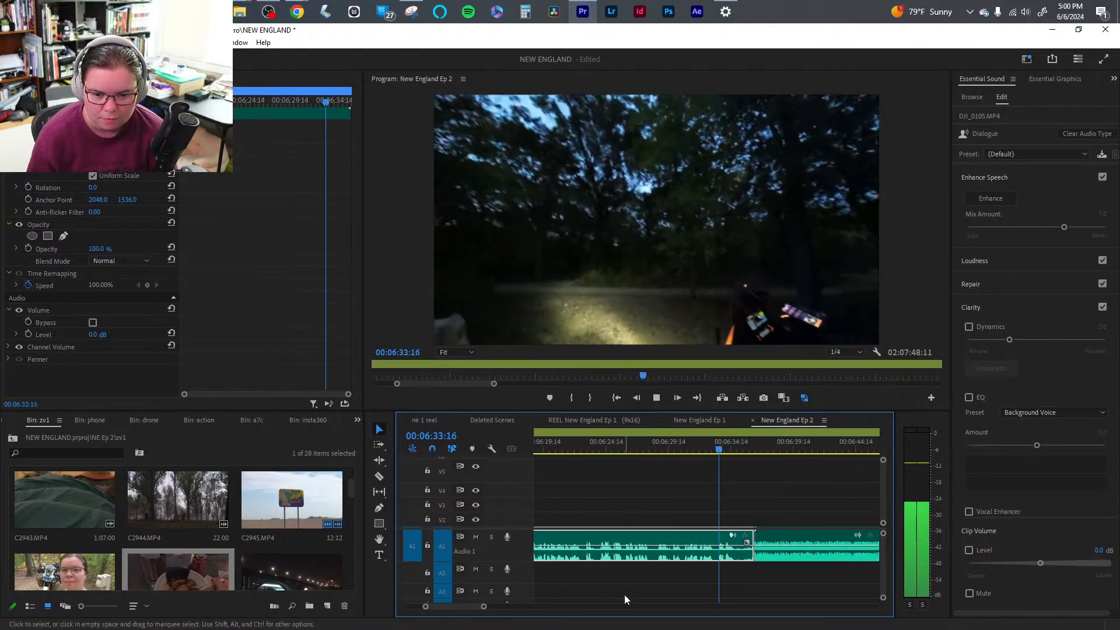
pyautogui.click(618, 449)
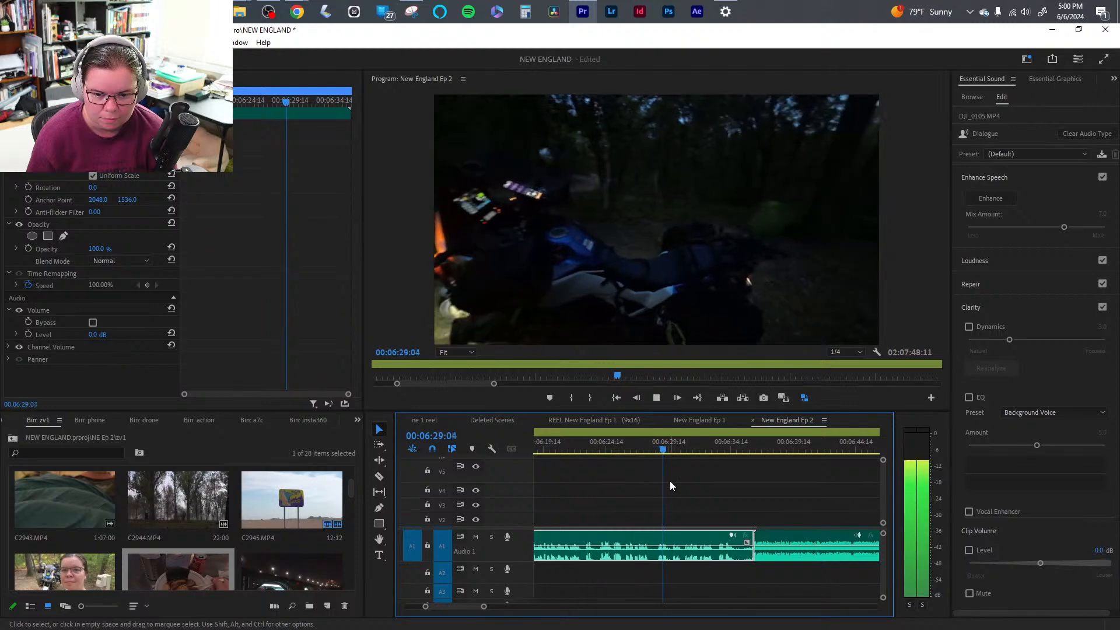
pyautogui.press('space')
pyautogui.press('c')
pyautogui.click(652, 539)
pyautogui.press('v')
pyautogui.moveTo(720, 451); pyautogui.dragTo(717, 450)
pyautogui.press('q')
# - Play through the new cut and ripple trim the end of the last DJI_0105.MP4 piece at 00:06:30:03
pyautogui.press('space')
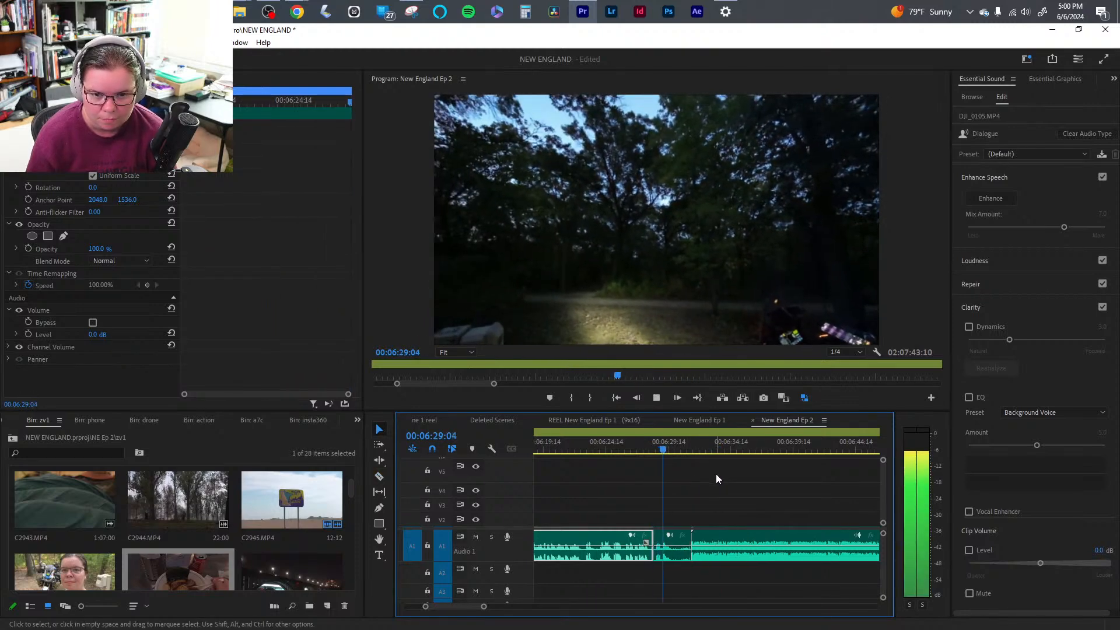
pyautogui.click(642, 447)
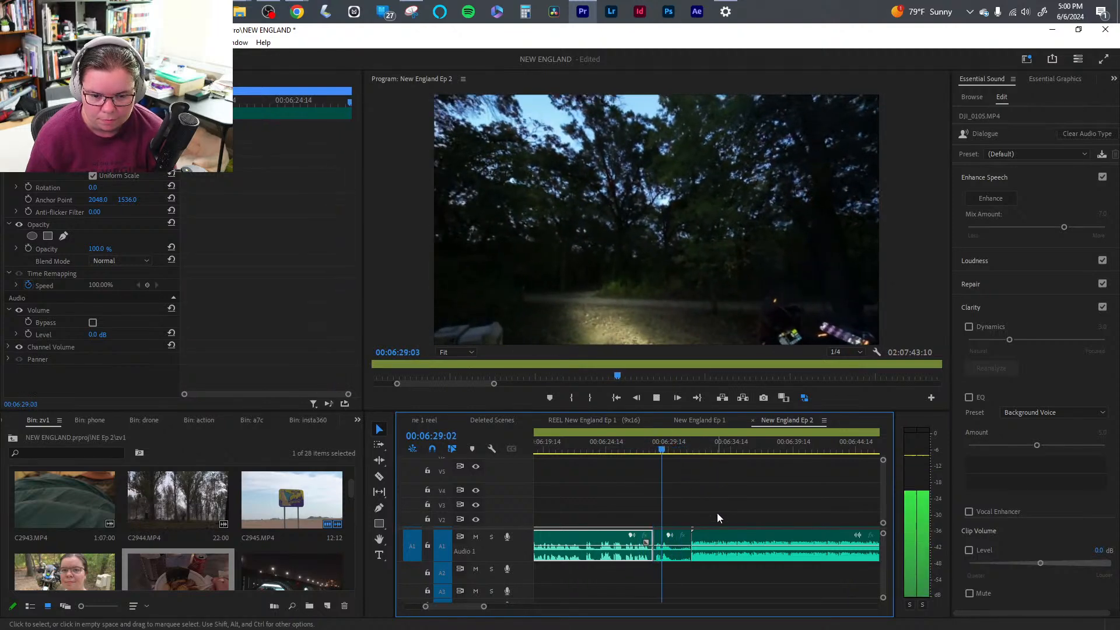
pyautogui.press('space')
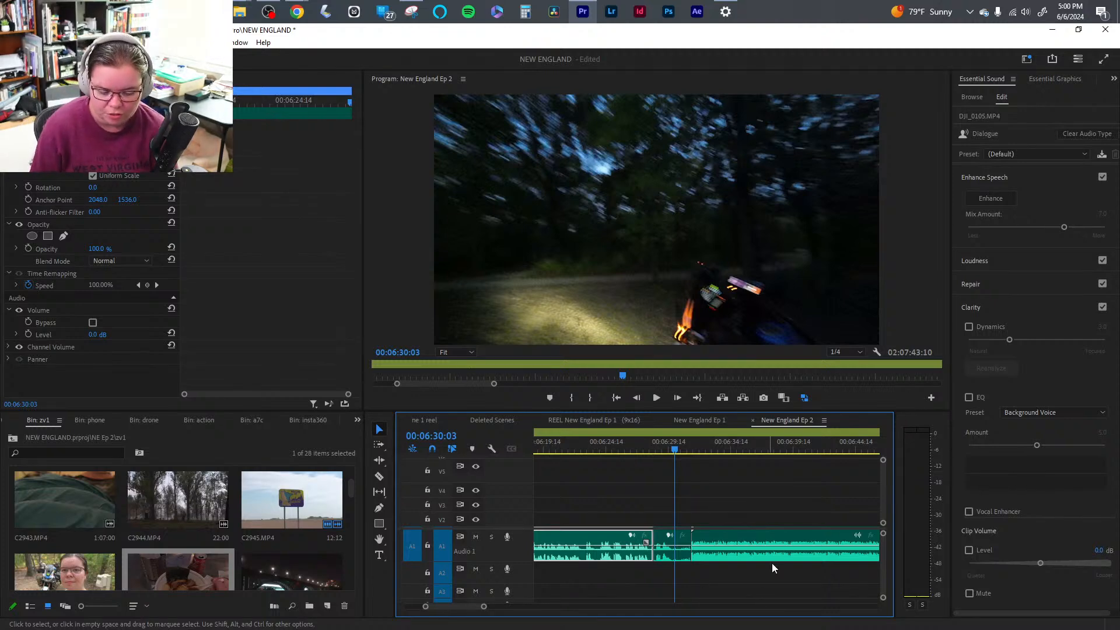
pyautogui.press('w')
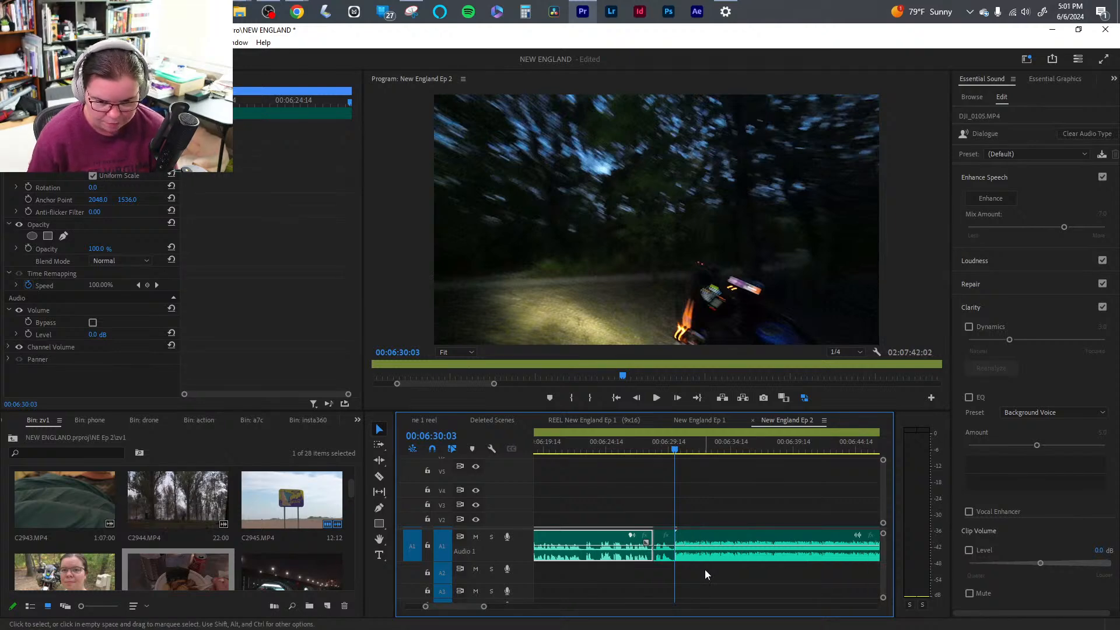
# - Lower the audio gain of the DJI_0106.MP4 highway clip and play it back
pyautogui.press('space')
pyautogui.press('space')
pyautogui.rightClick(712, 557)
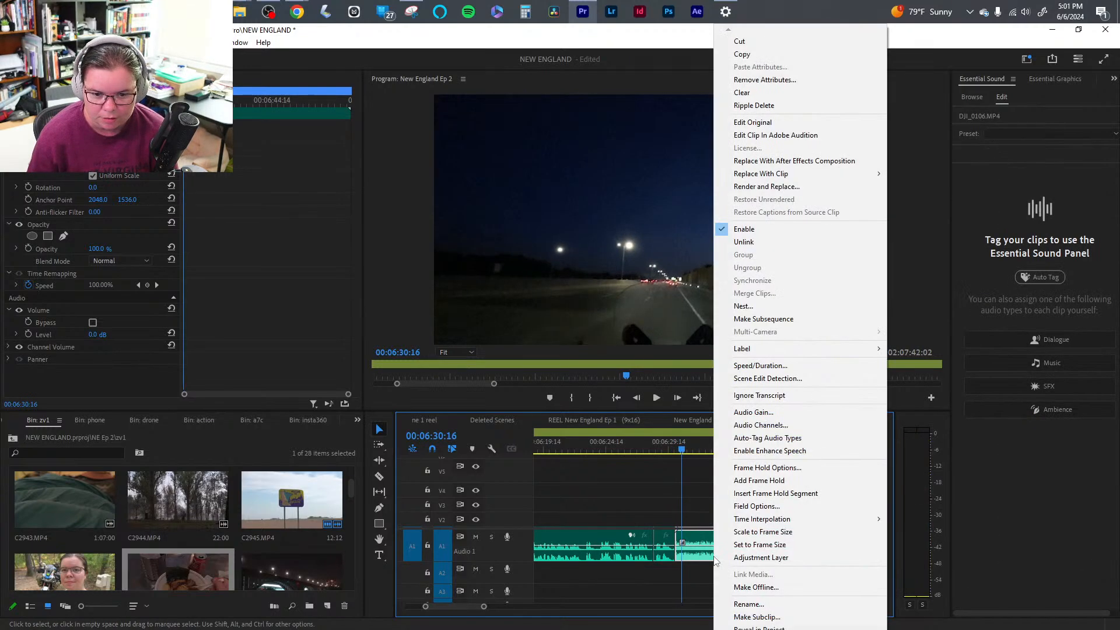
pyautogui.click(784, 412)
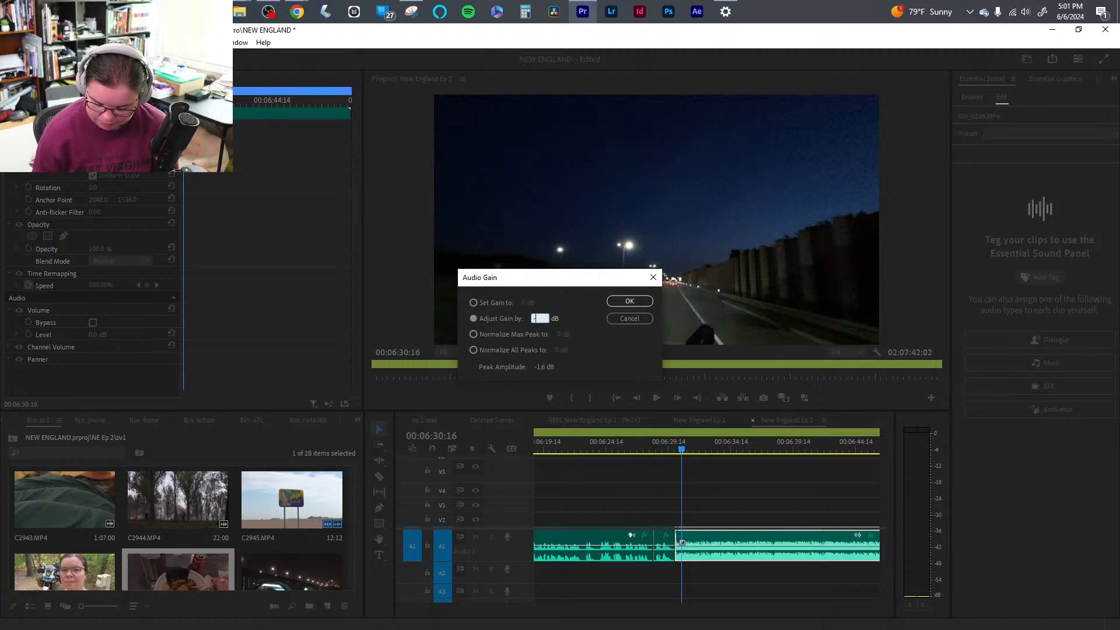
pyautogui.press('Return')
pyautogui.press('space')
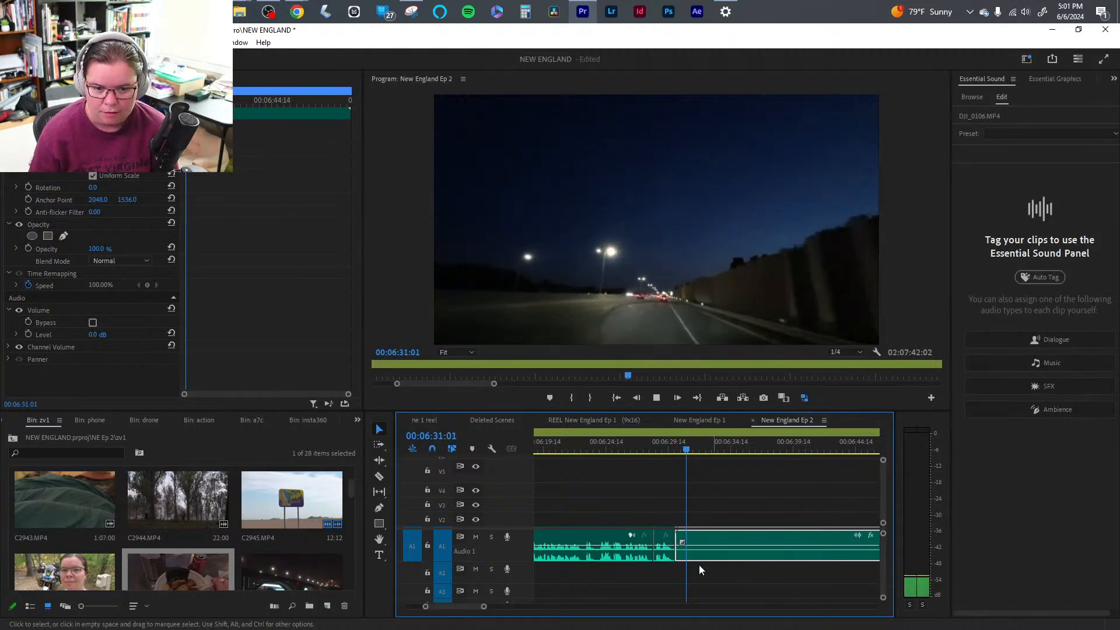
# - Ripple trim the start of DJI_0106.MP4 up to 00:06:44:10, and its end back to 00:06:32:05
pyautogui.moveTo(484, 610); pyautogui.dragTo(506, 608)
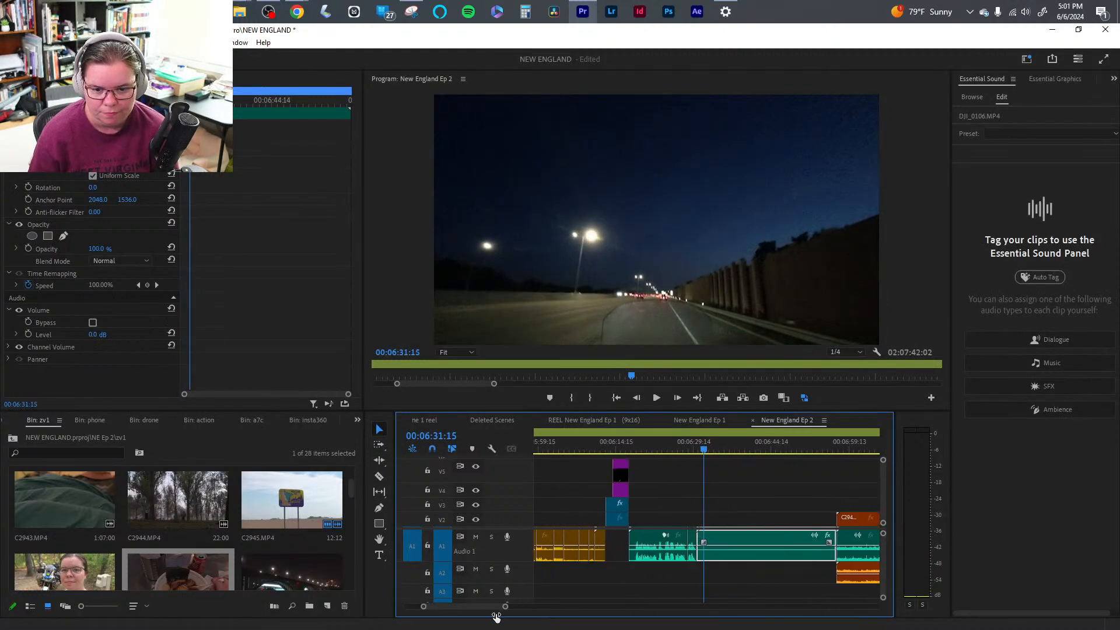
pyautogui.moveTo(705, 454); pyautogui.dragTo(768, 453)
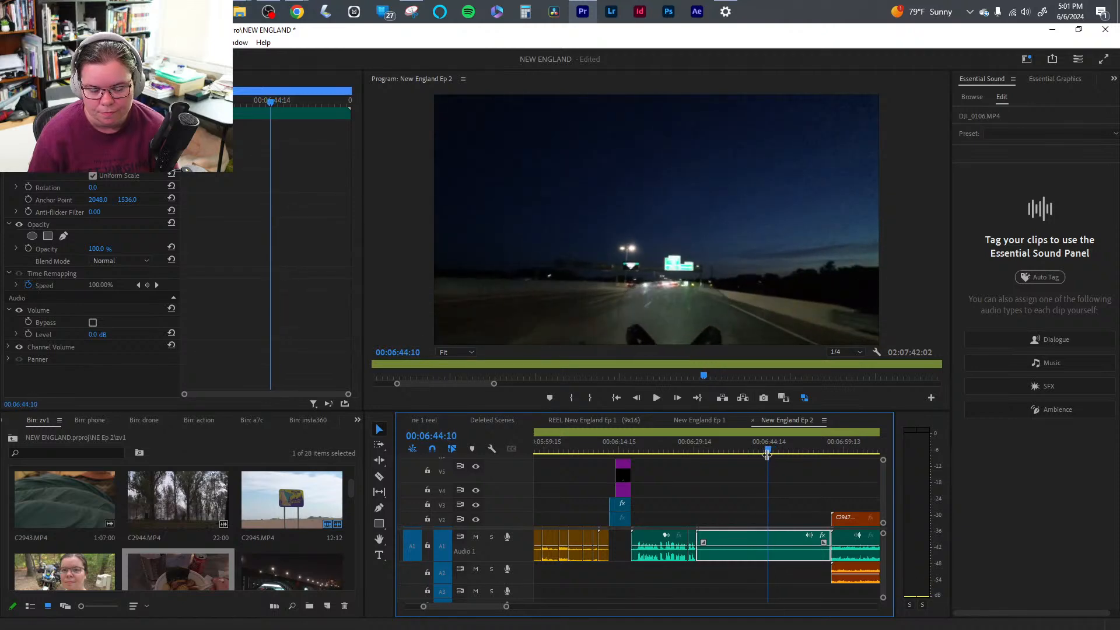
pyautogui.press('q')
pyautogui.press('space')
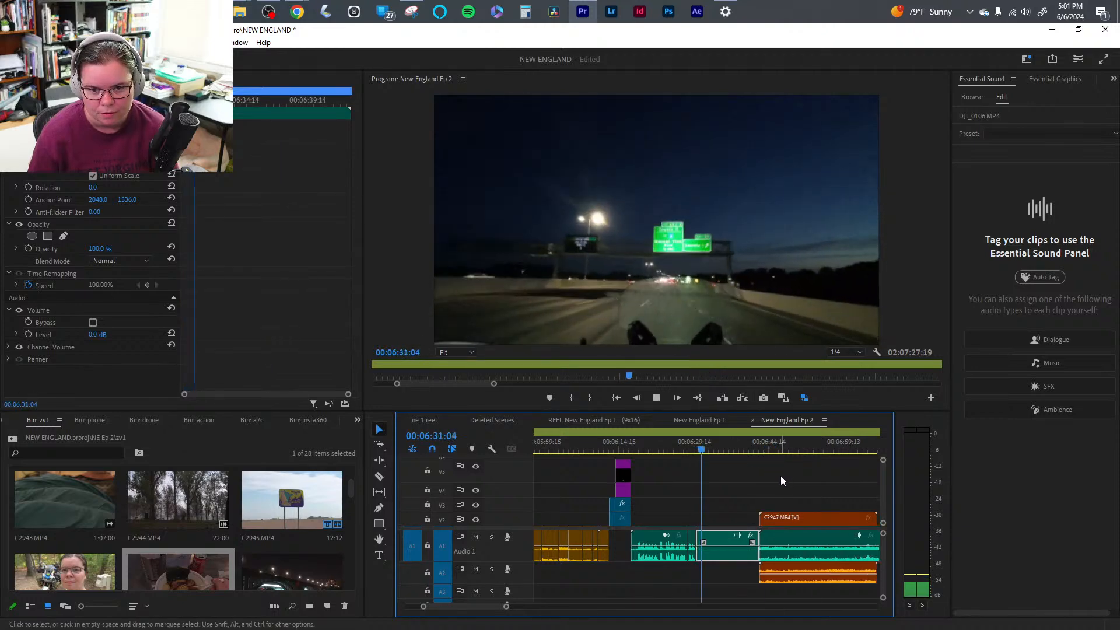
pyautogui.press('w')
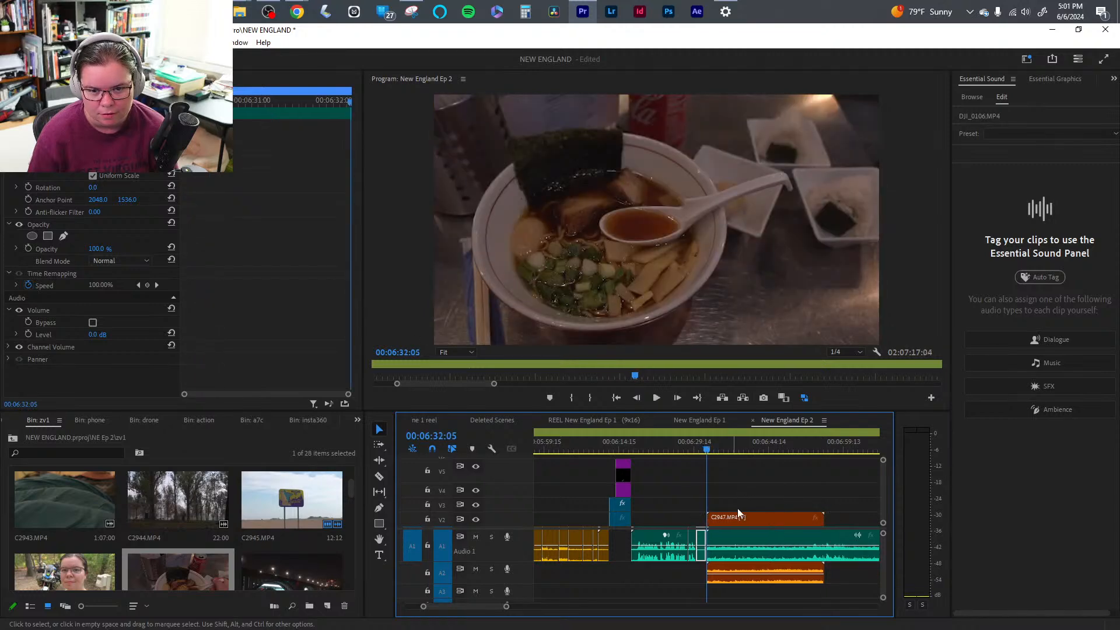
# - Review the ramen restaurant footage in C2947.MP4 and DJI_0107.MP4, from the bowl shot to the eating shot
pyautogui.press('space')
pyautogui.press('=')
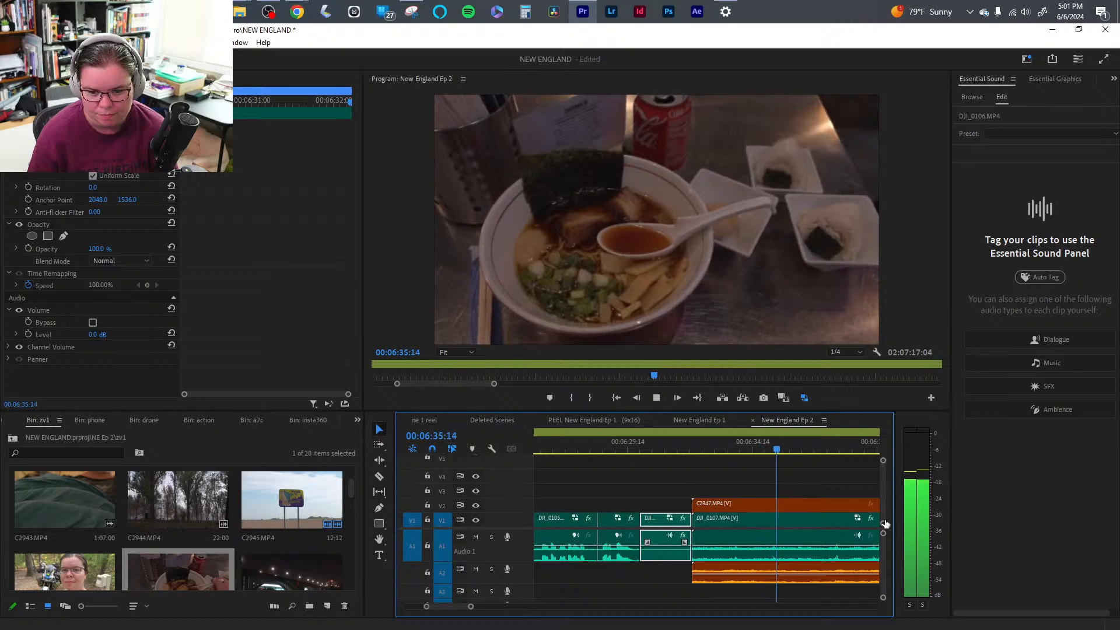
pyautogui.moveTo(471, 606); pyautogui.dragTo(519, 606)
pyautogui.click(780, 450)
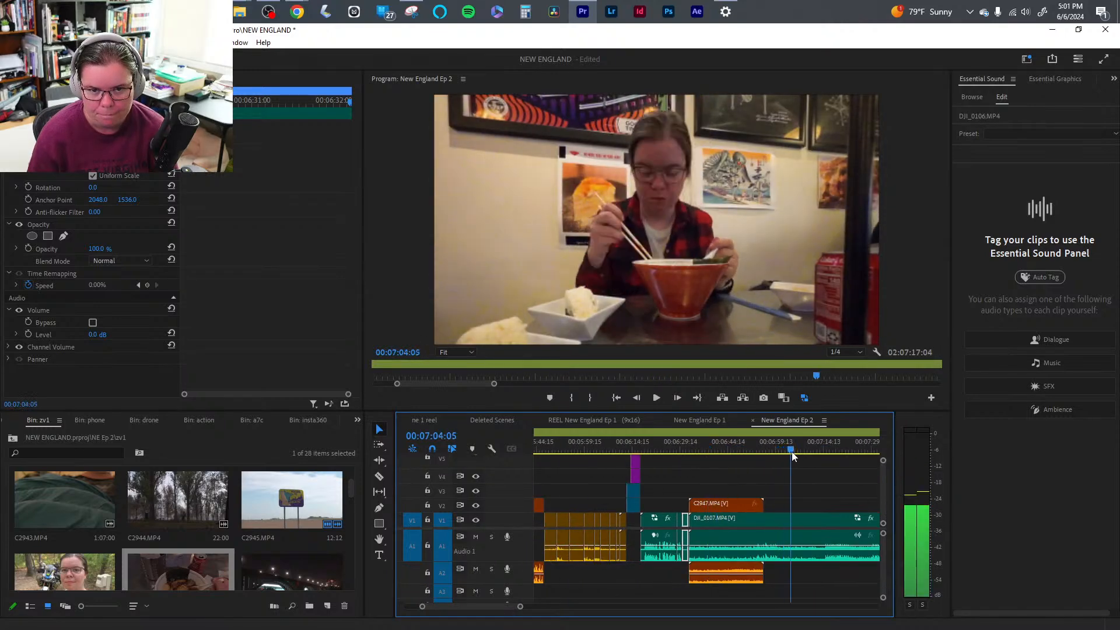
pyautogui.moveTo(790, 452); pyautogui.dragTo(696, 452)
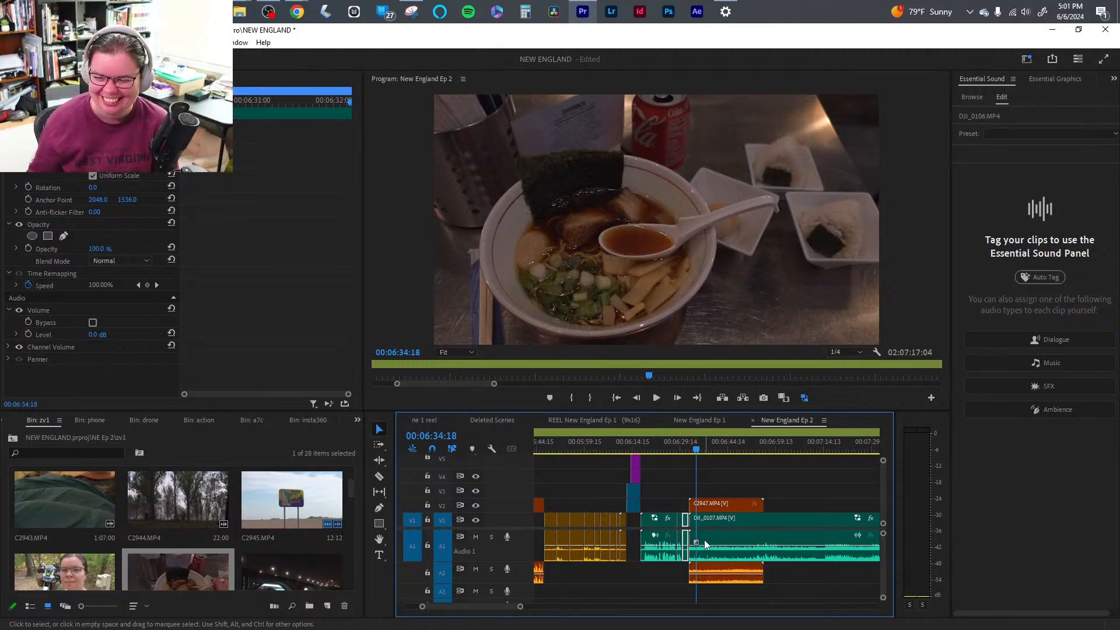
pyautogui.click(688, 448)
pyautogui.press('space')
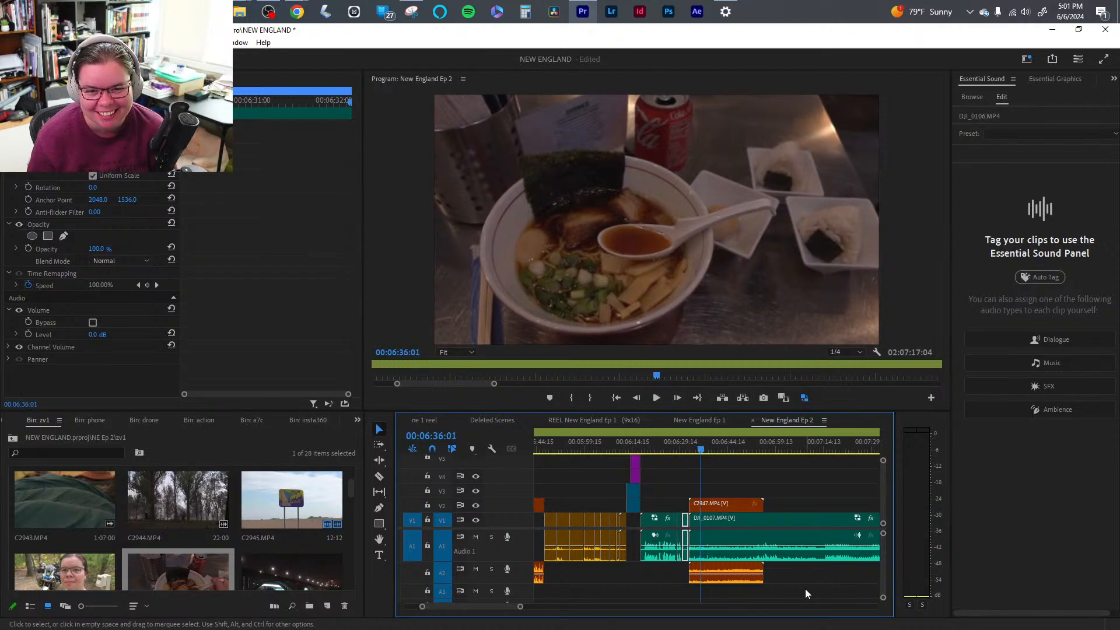
# - Place the playhead at 00:06:34:18 over the ramen shot and save the project
pyautogui.click(790, 577)
pyautogui.click(697, 448)
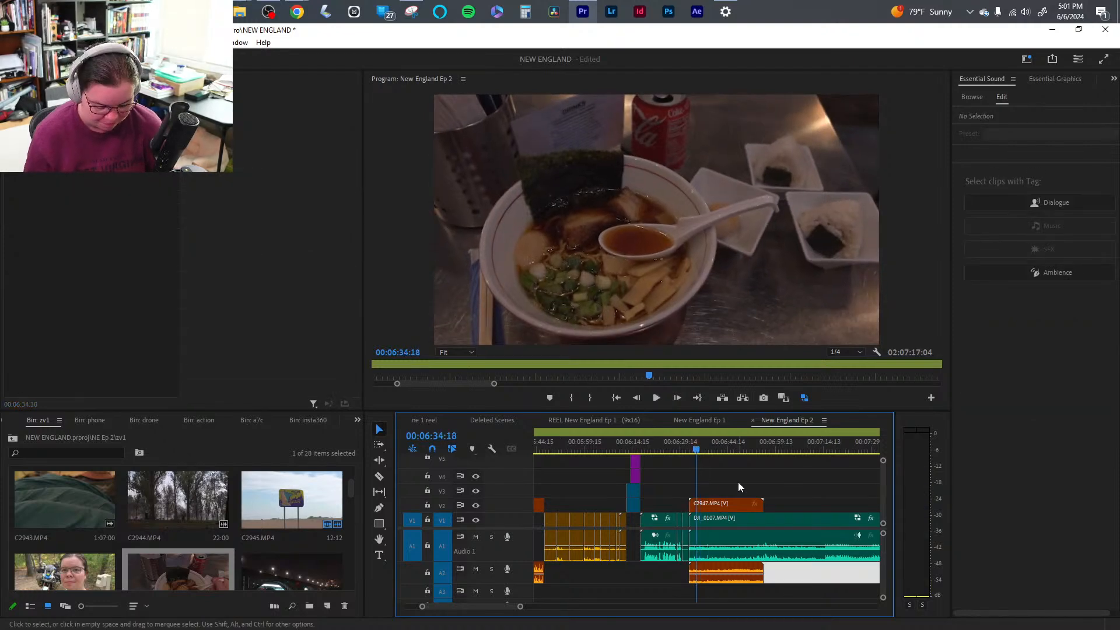
pyautogui.hotkey('ctrl', 's')
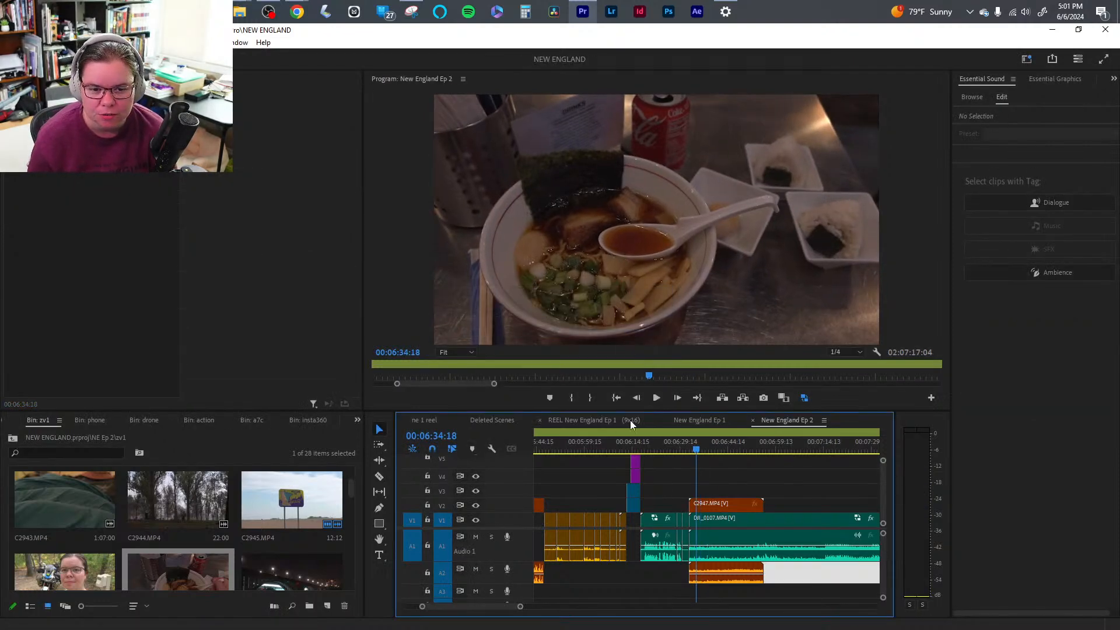
# - Copy the BUTTE MONTANA location title from around 00:01:45:10 in the New England Ep 1 sequence
pyautogui.click(694, 419)
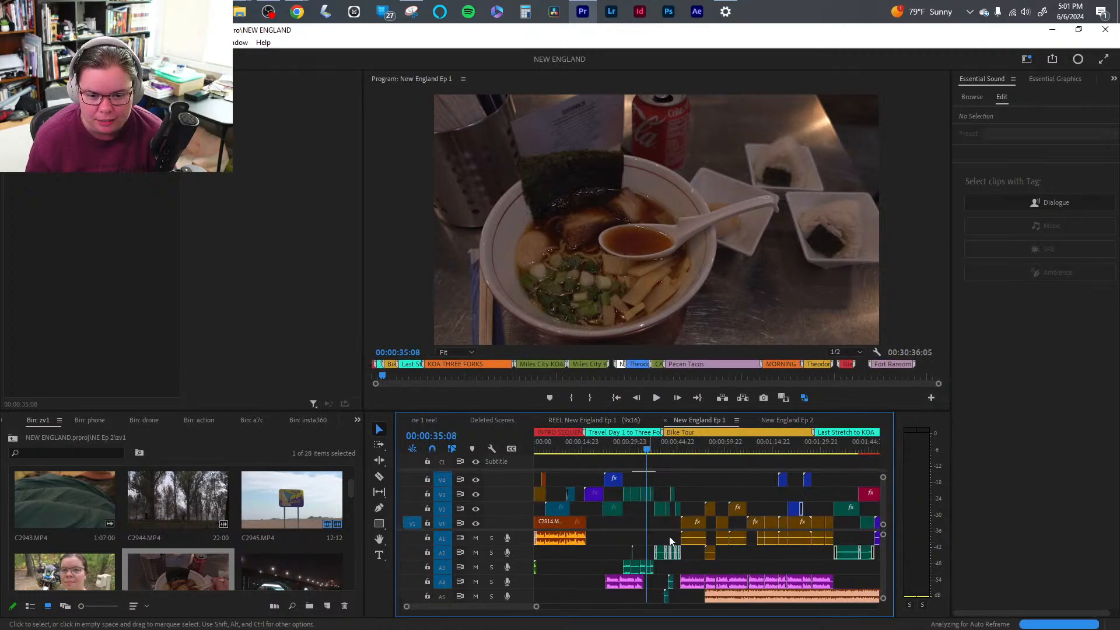
pyautogui.moveTo(817, 450); pyautogui.dragTo(870, 450)
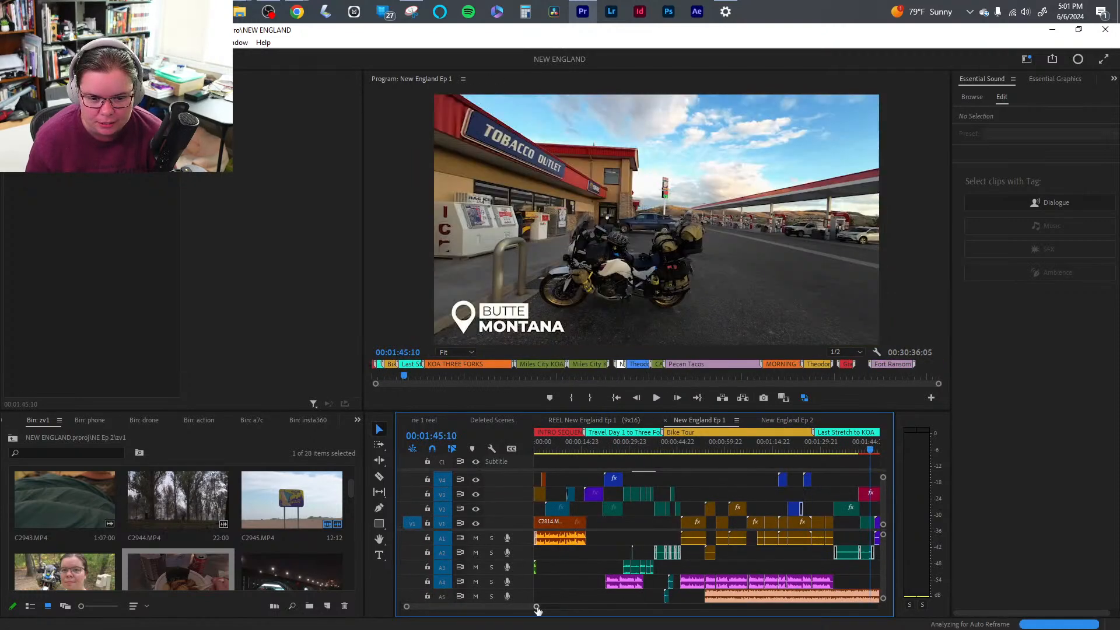
pyautogui.moveTo(536, 608); pyautogui.dragTo(548, 607)
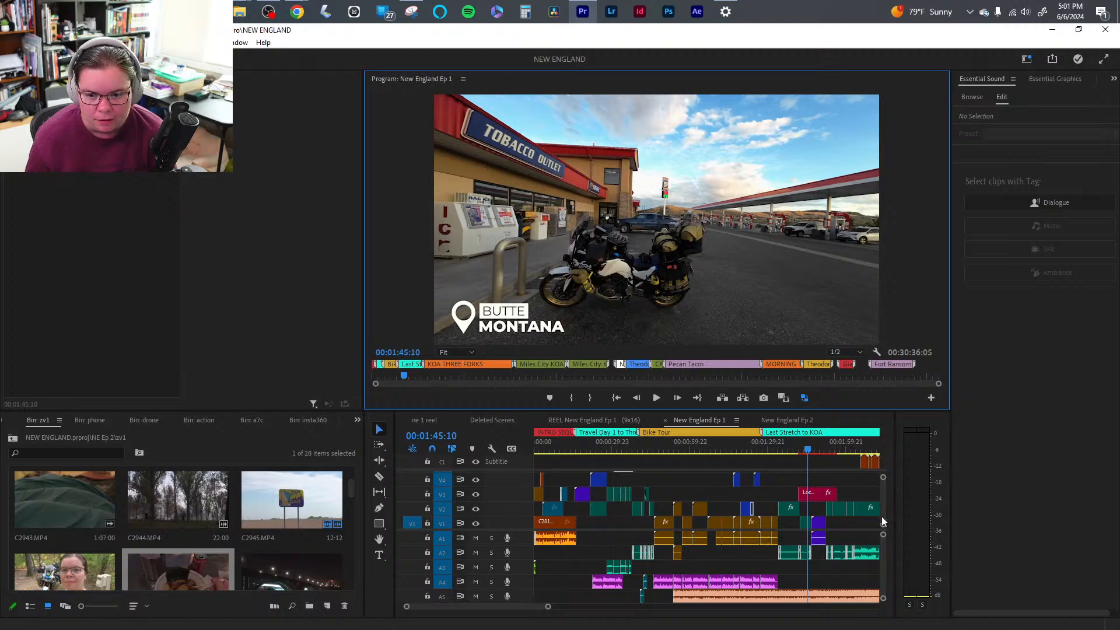
pyautogui.click(825, 493)
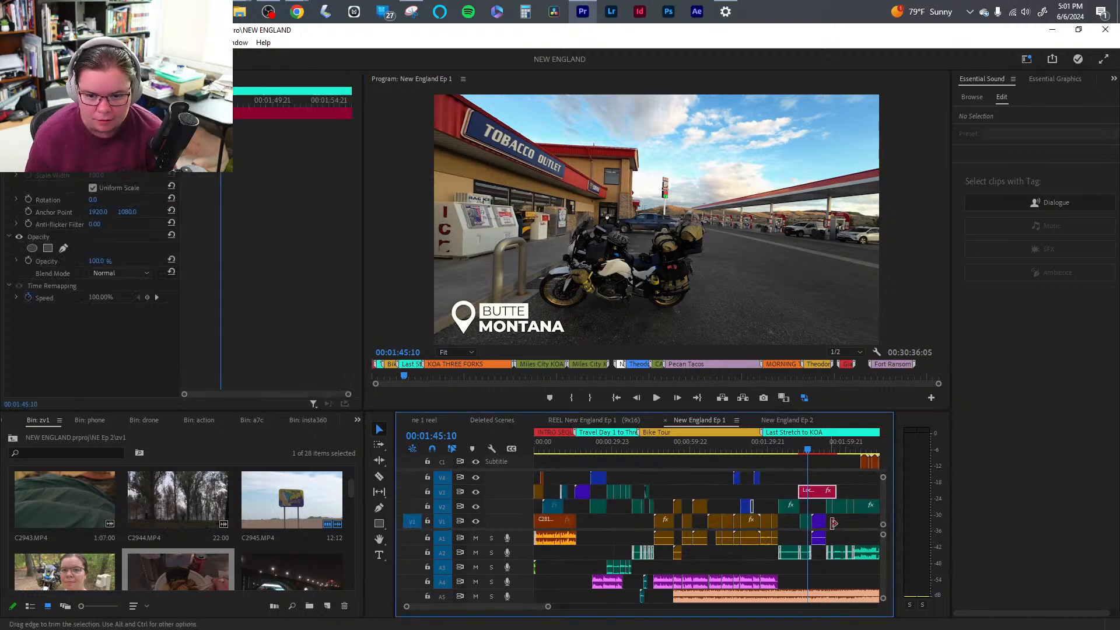
# - Paste the location title into New England Ep 2 above C2947.MP4 and align its start with that clip's start
pyautogui.click(787, 419)
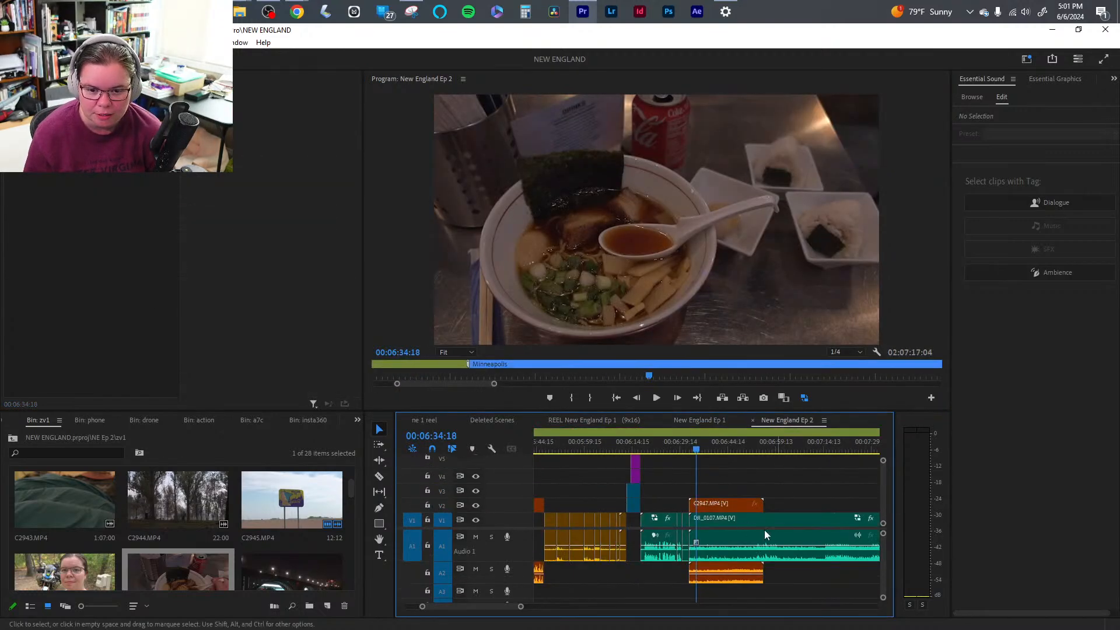
pyautogui.hotkey('ctrl', 'v')
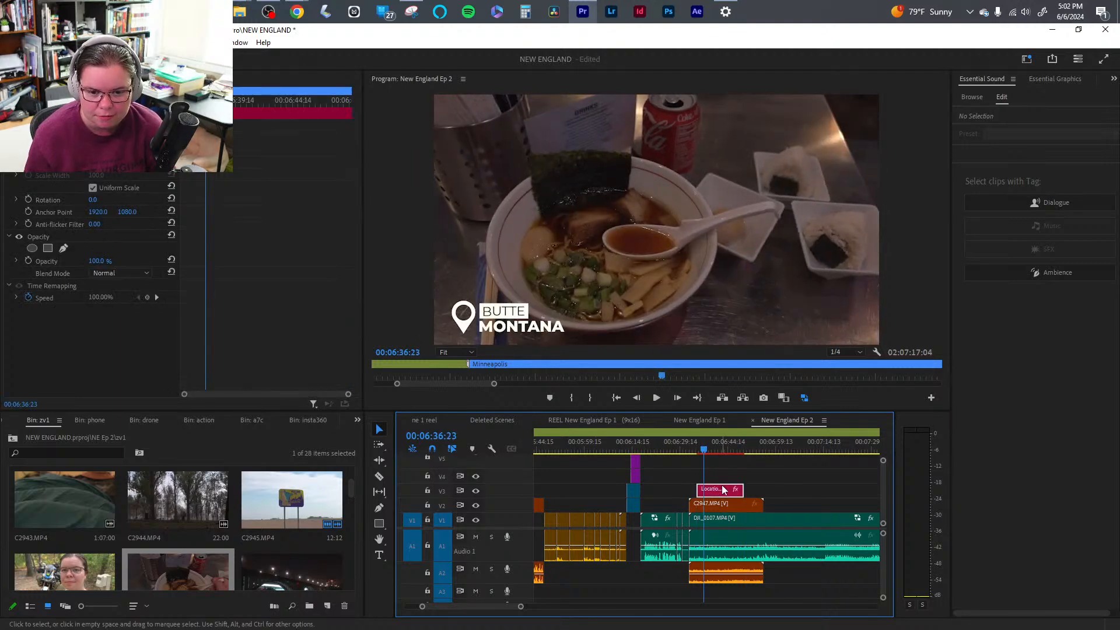
pyautogui.moveTo(726, 491); pyautogui.dragTo(717, 493)
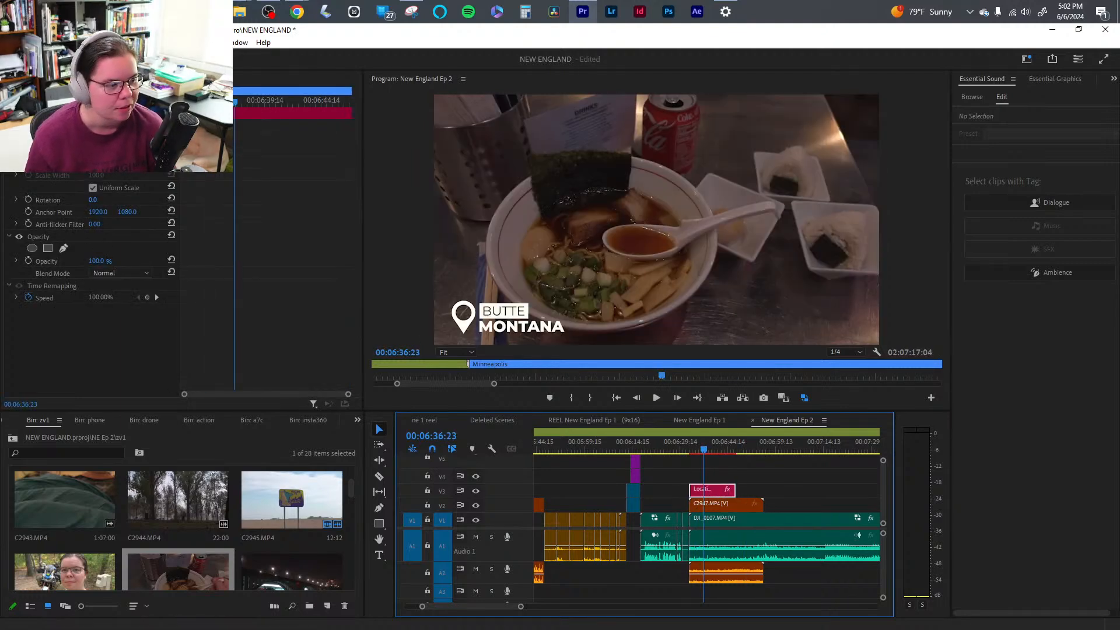
# - Change the location title's main line (Text 01) to "Minneapolis, MN"
pyautogui.hotkey('alt', 'Tab')
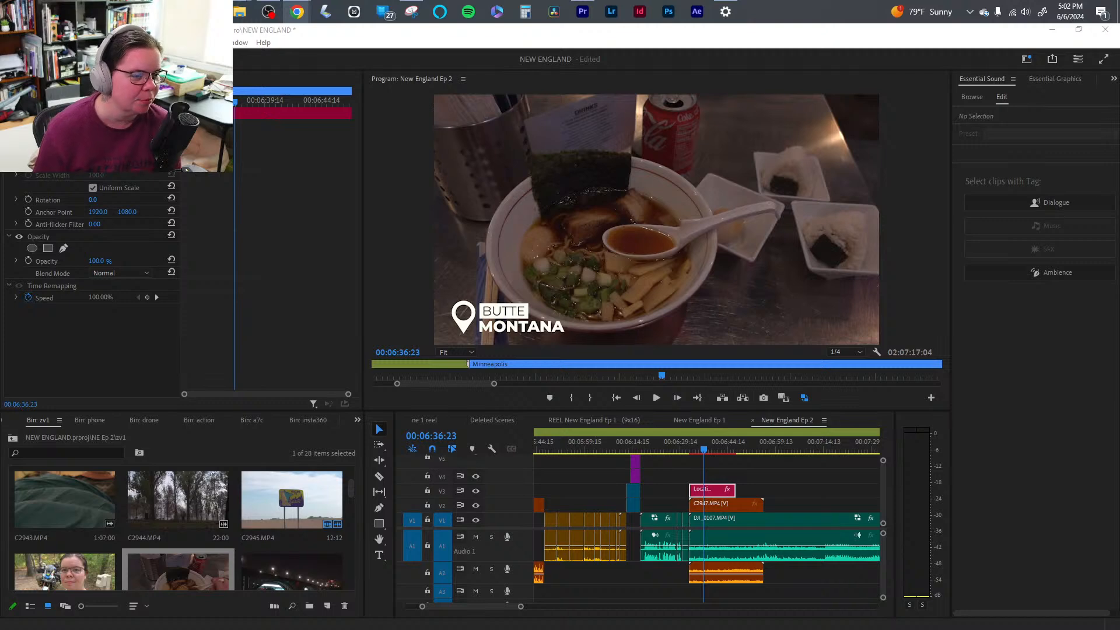
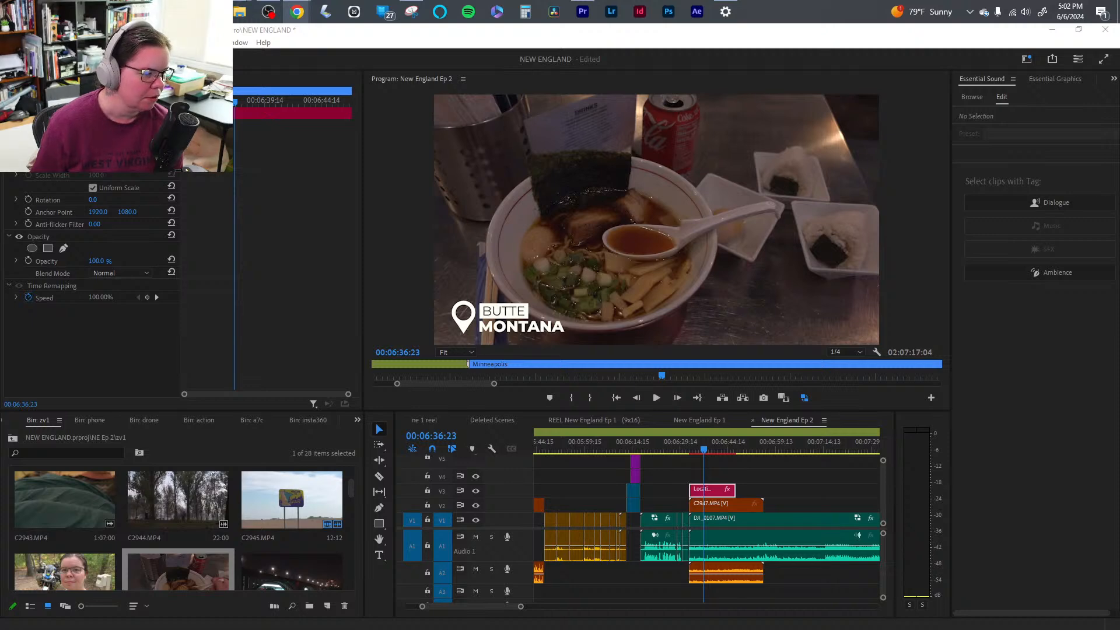
pyautogui.click(540, 299)
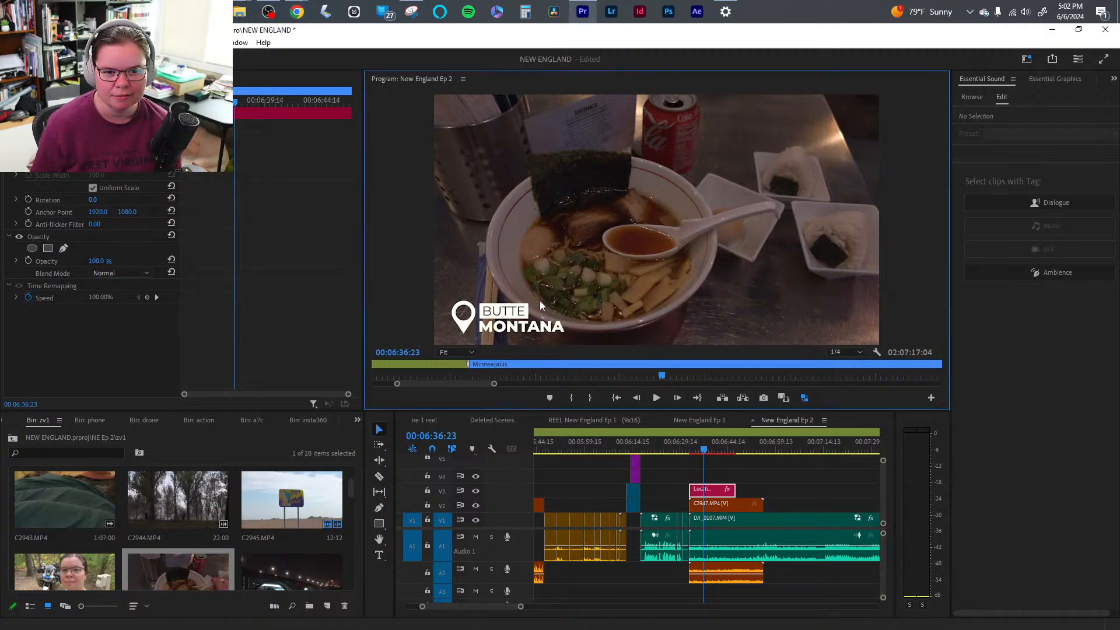
pyautogui.click(1050, 81)
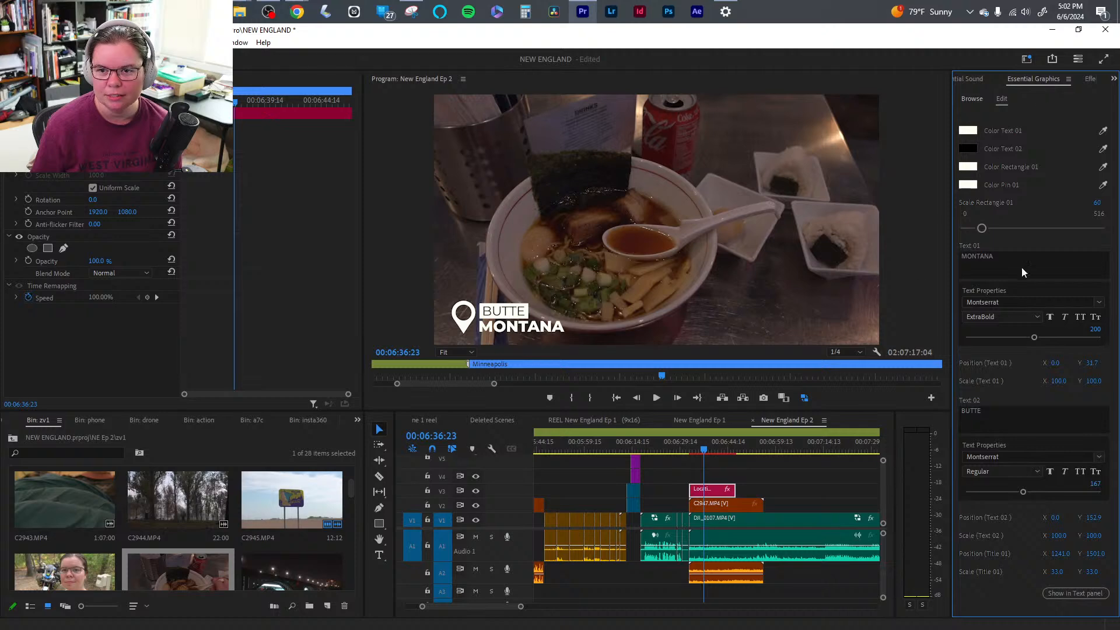
pyautogui.click(1005, 257)
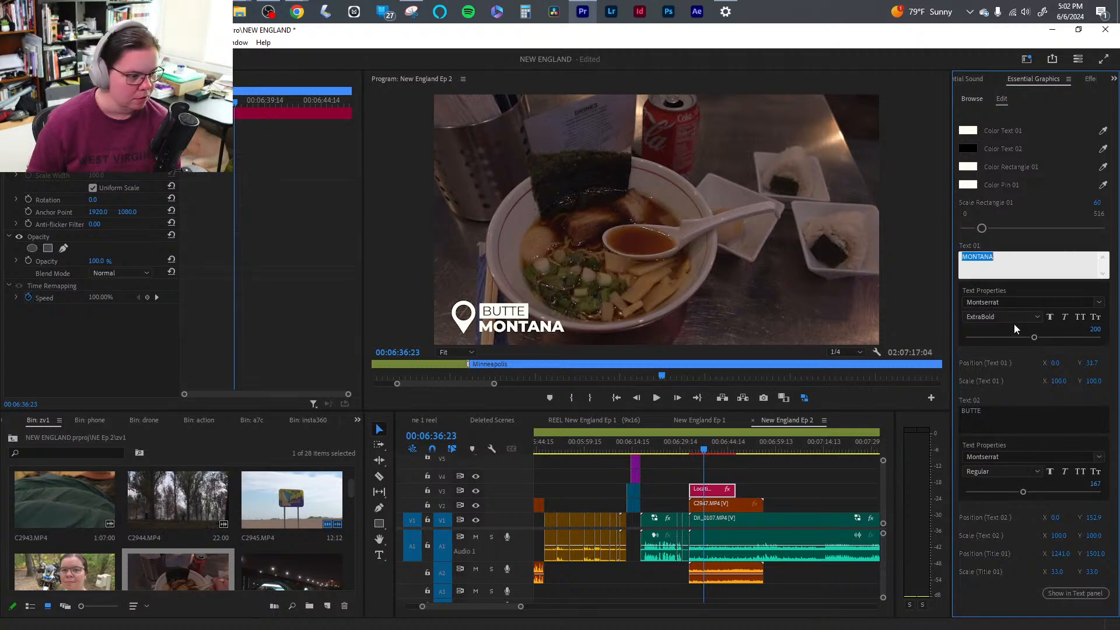
pyautogui.write('Minn')
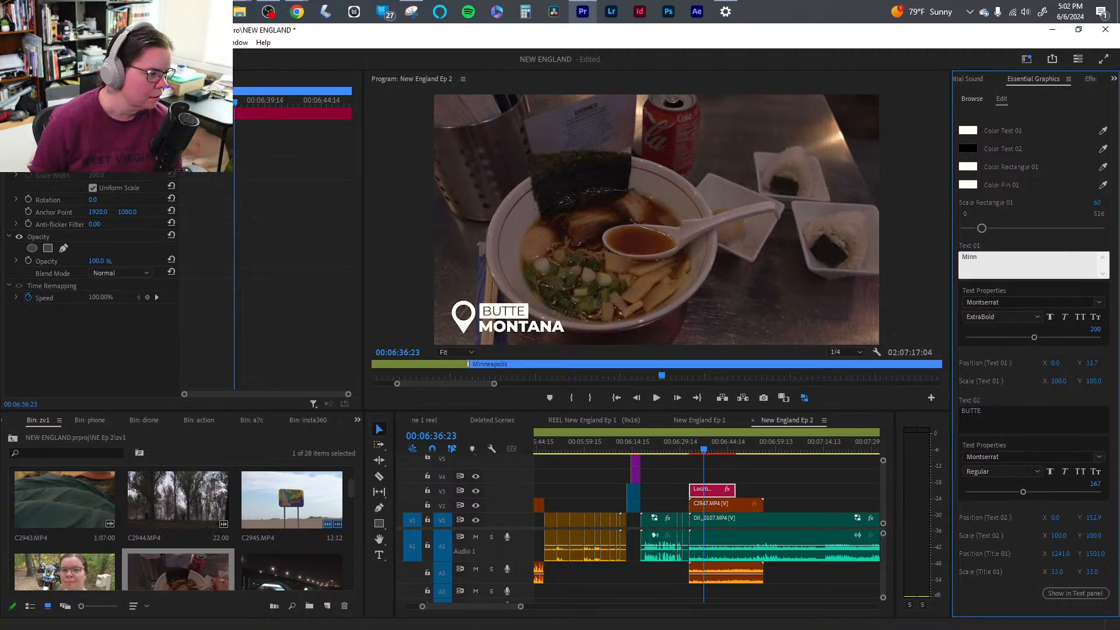
pyautogui.write('ea')
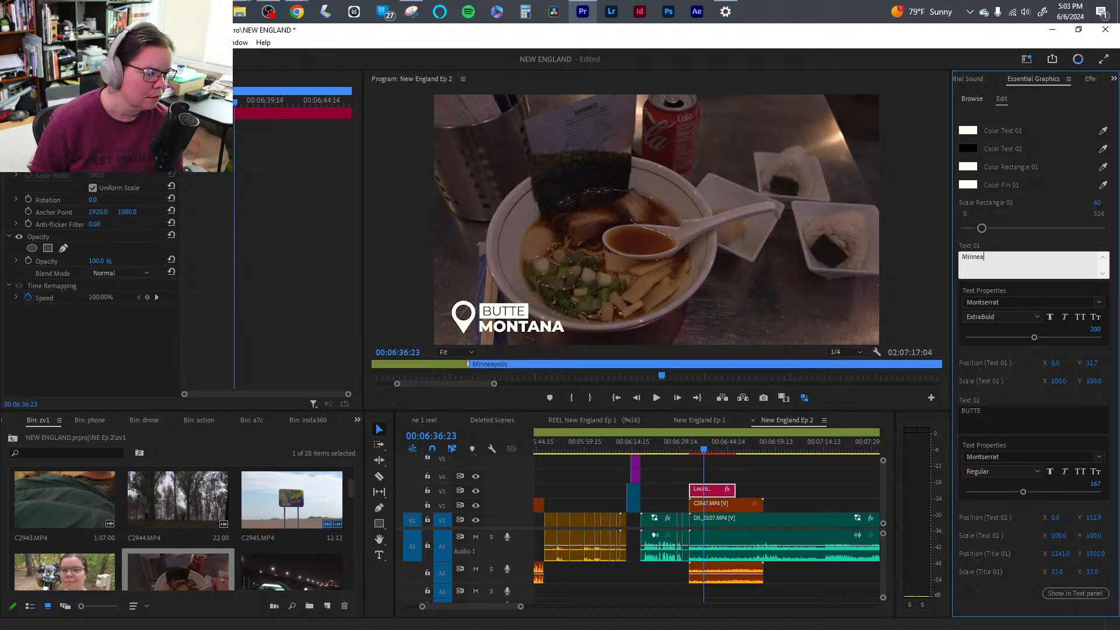
pyautogui.write('polis,')
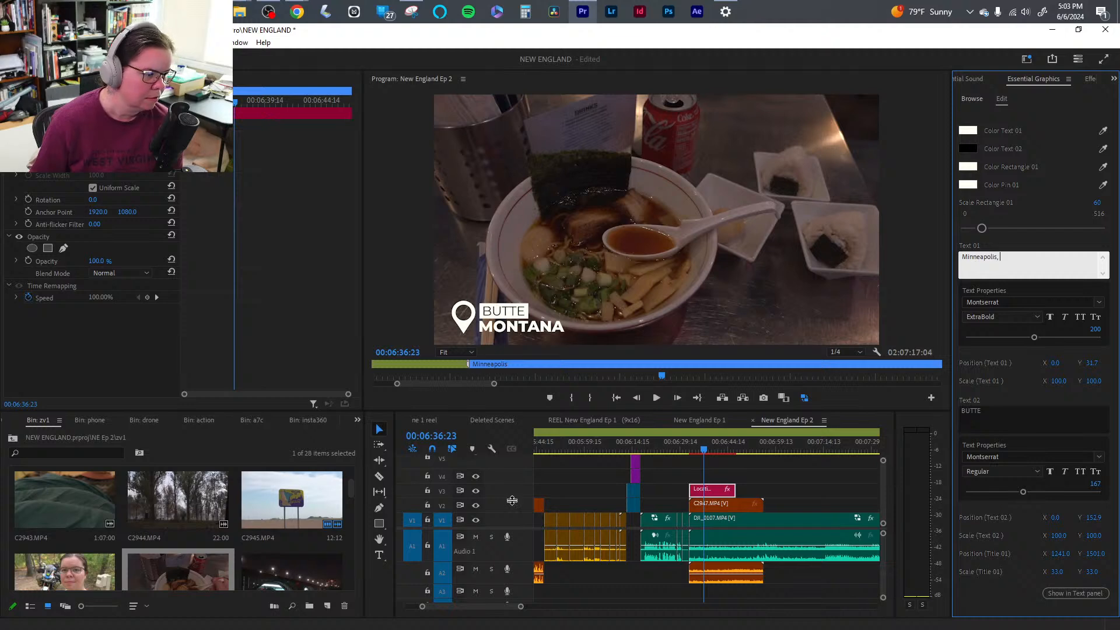
pyautogui.write('MN')
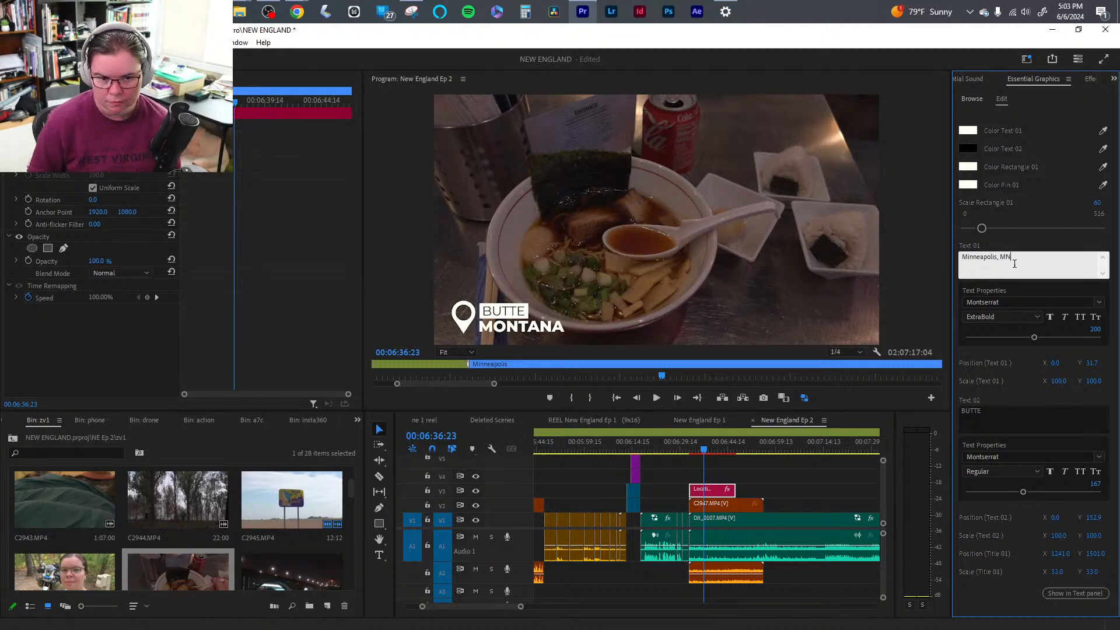
# - Change the location title's upper line (Text 02) to "Ramen Kazama Select"
pyautogui.click(1010, 421)
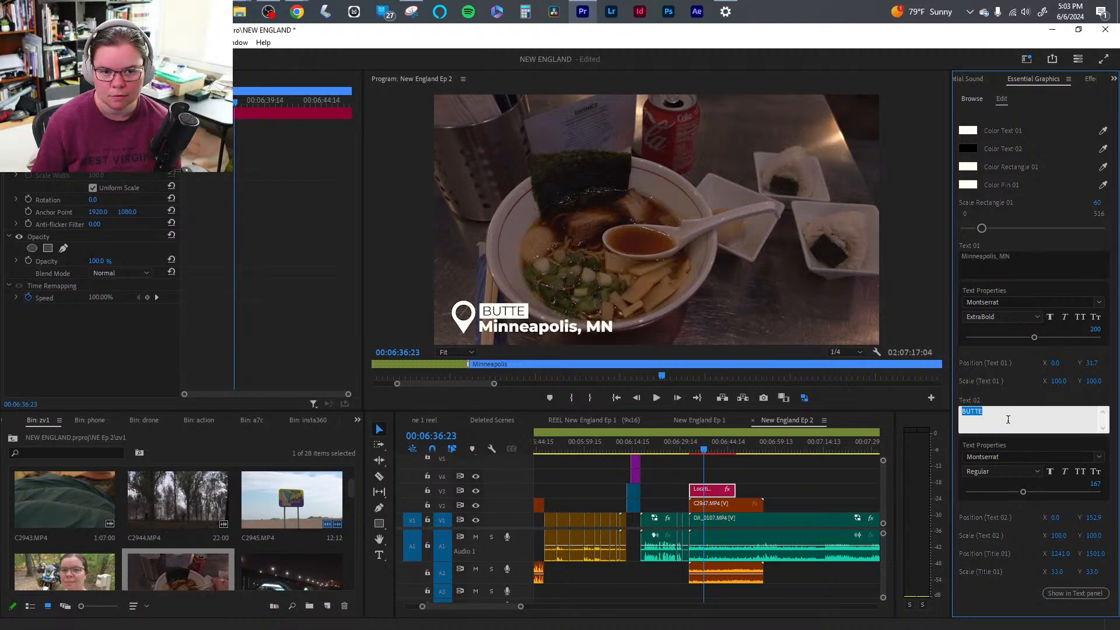
pyautogui.write('Ramen Ka')
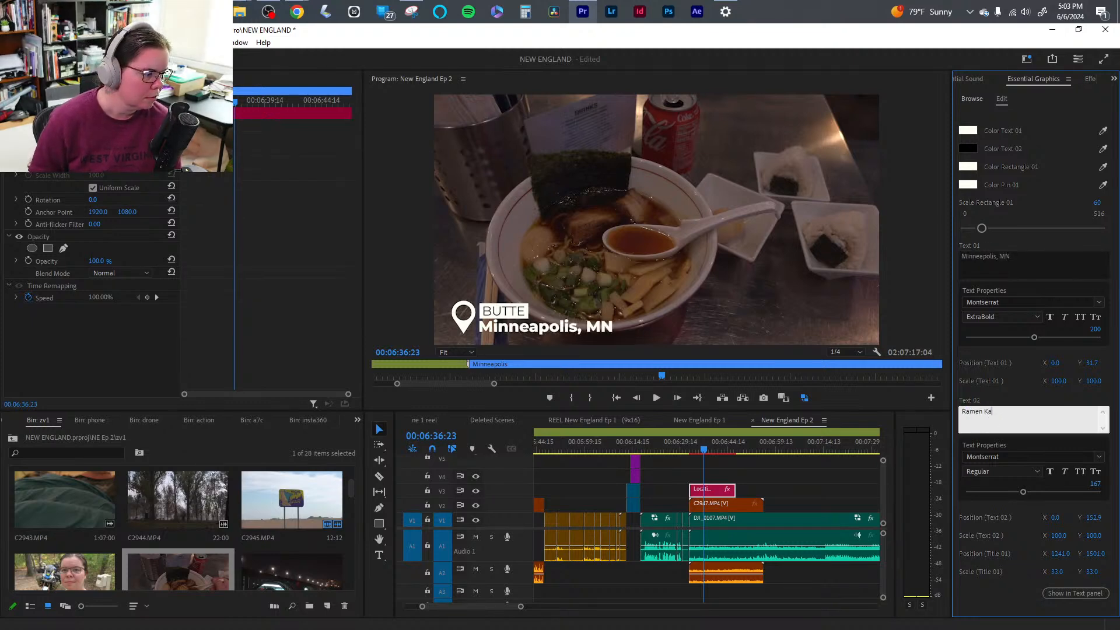
pyautogui.write('zama Select')
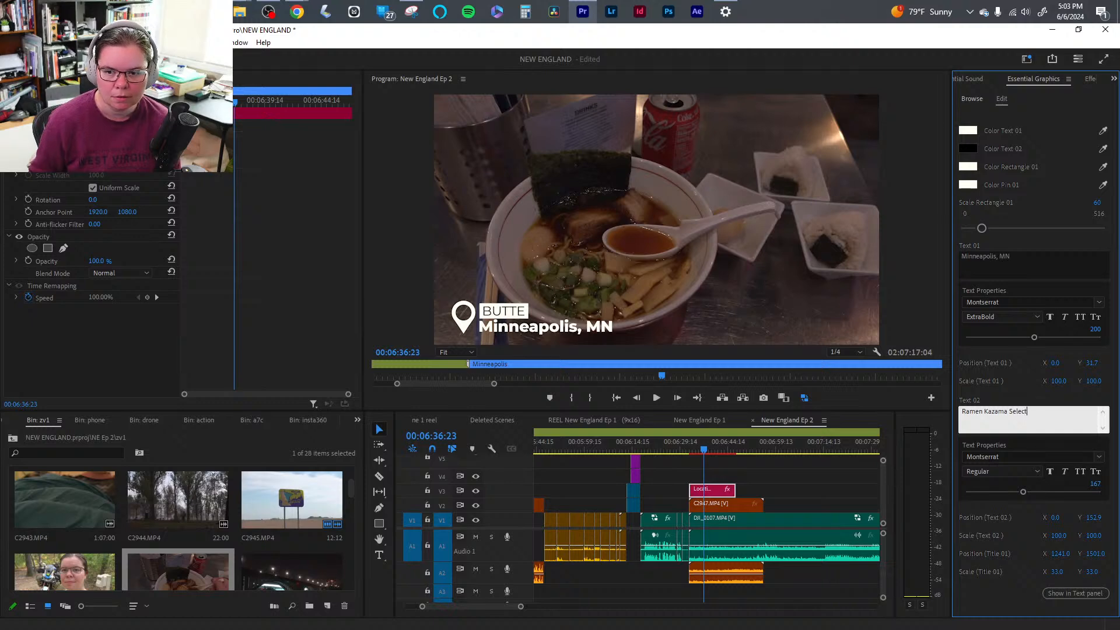
pyautogui.click(1027, 391)
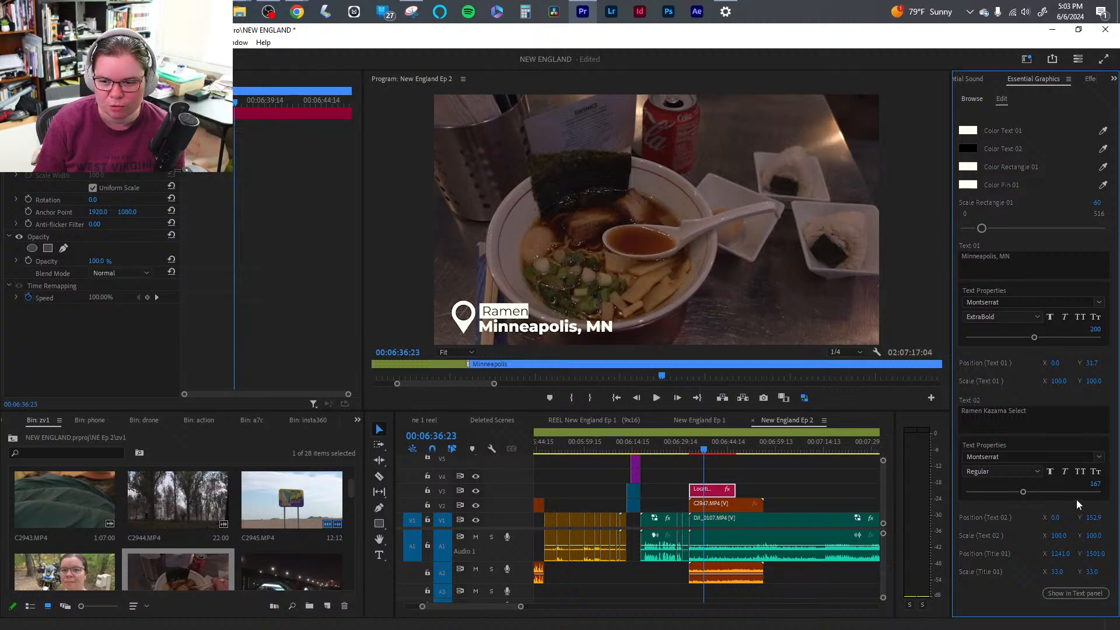
# - Set the upper line's font size to 141 and scale to 97, scale the title to 30, and widen the rectangle to fit the restaurant name
pyautogui.moveTo(1021, 492); pyautogui.dragTo(1012, 493)
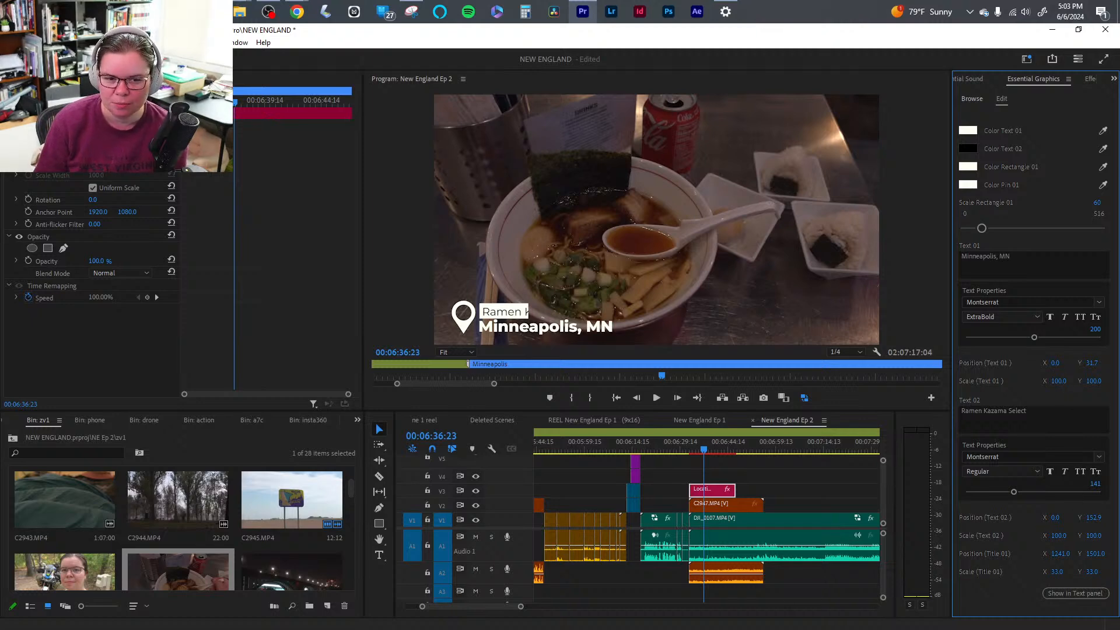
pyautogui.moveTo(1058, 535); pyautogui.dragTo(1056, 535)
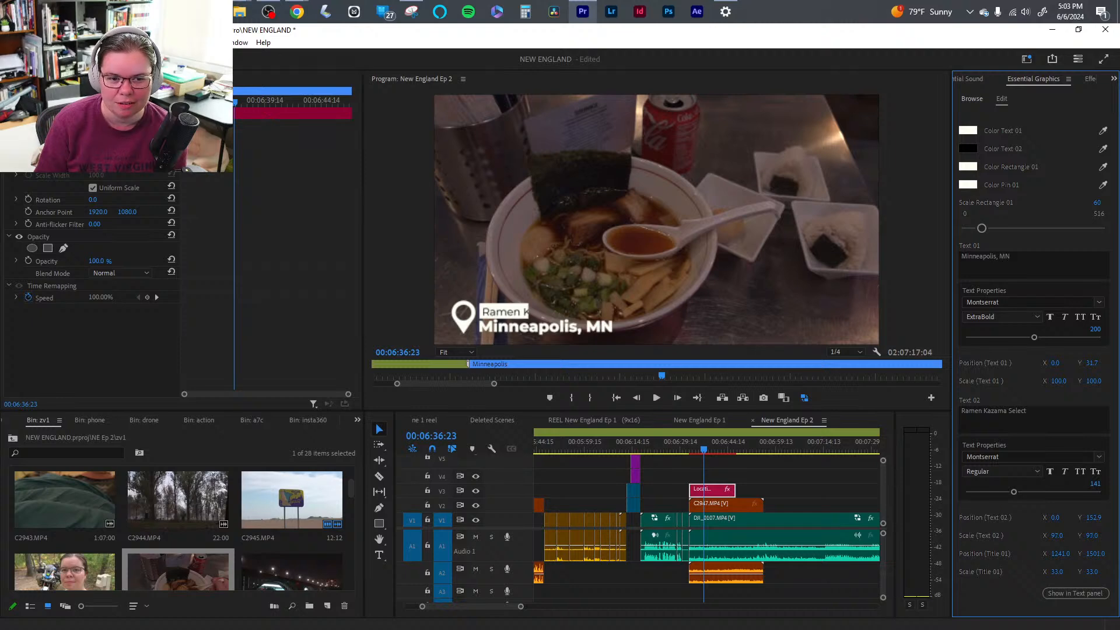
pyautogui.moveTo(1055, 575); pyautogui.dragTo(1047, 575)
pyautogui.moveTo(981, 228); pyautogui.dragTo(1004, 233)
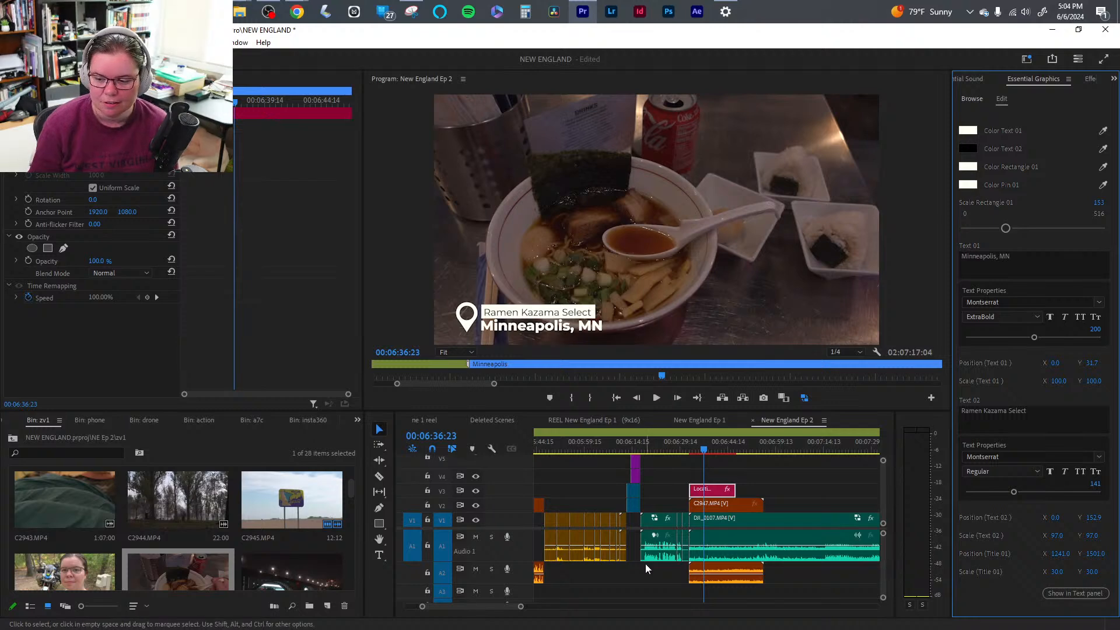
# - Play the ramen shot from its start and add an audio transition at the beginning of DJI_0107.MP4
pyautogui.click(687, 452)
pyautogui.press('space')
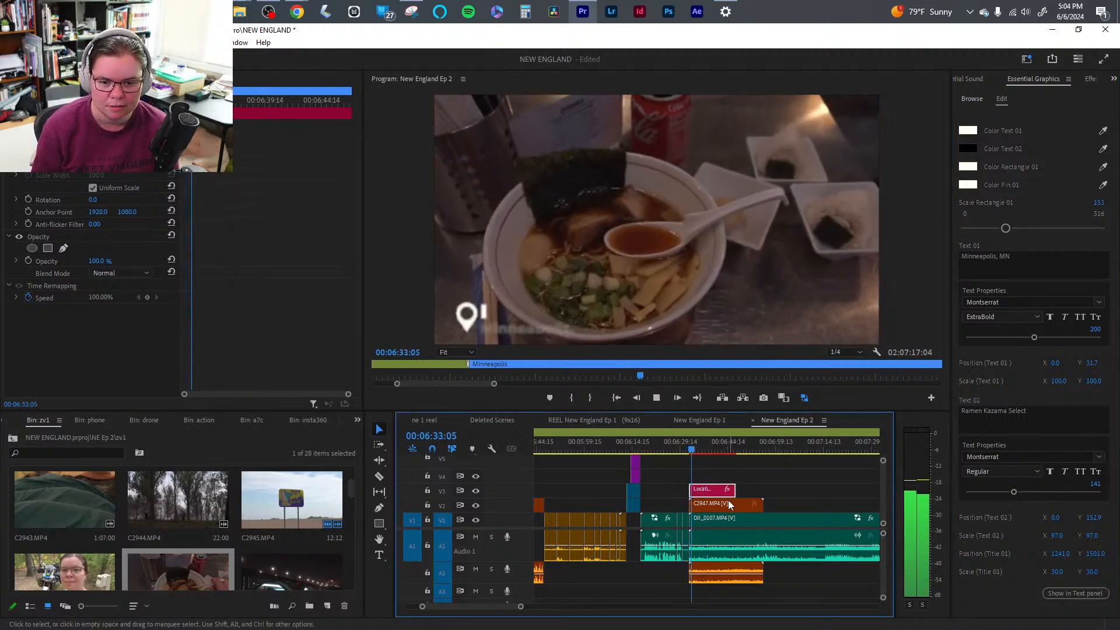
pyautogui.click(722, 555)
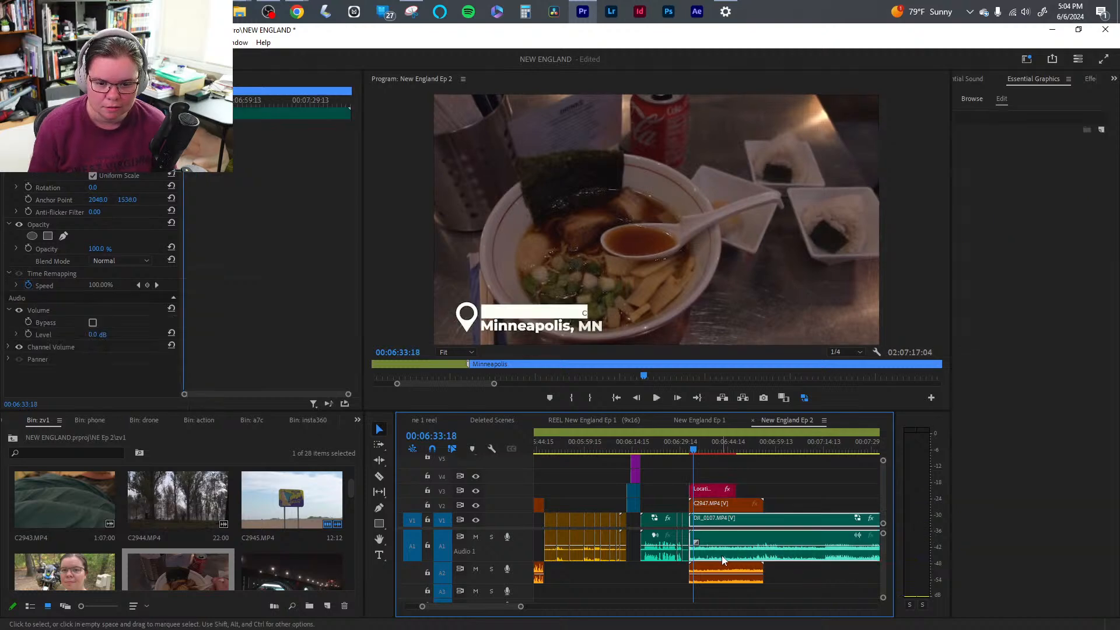
pyautogui.click(695, 542)
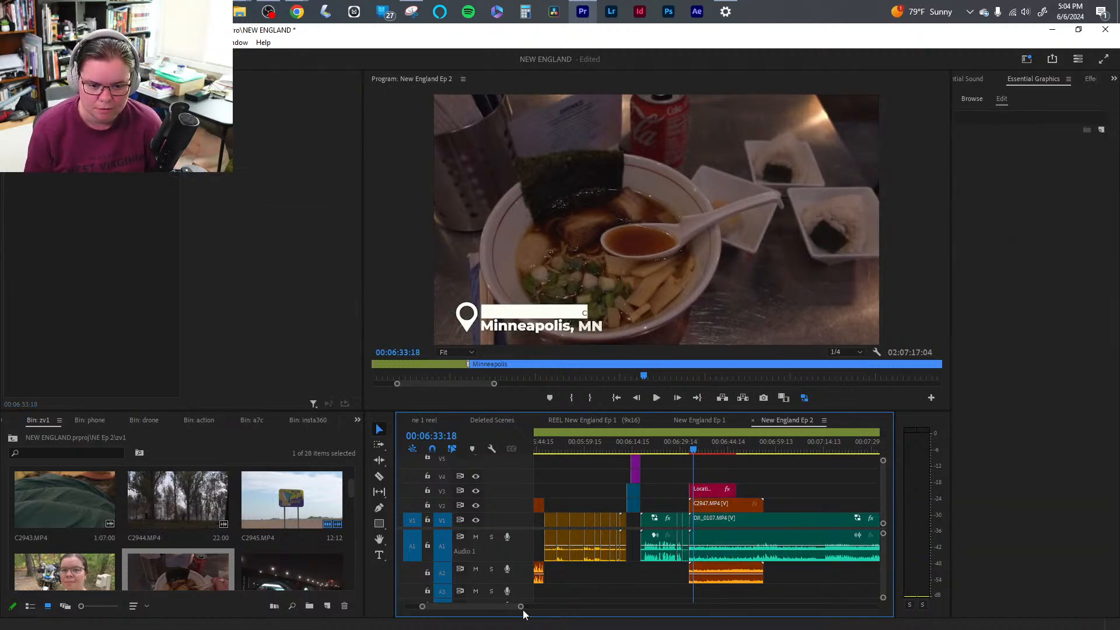
pyautogui.moveTo(520, 606); pyautogui.dragTo(491, 608)
pyautogui.click(679, 533)
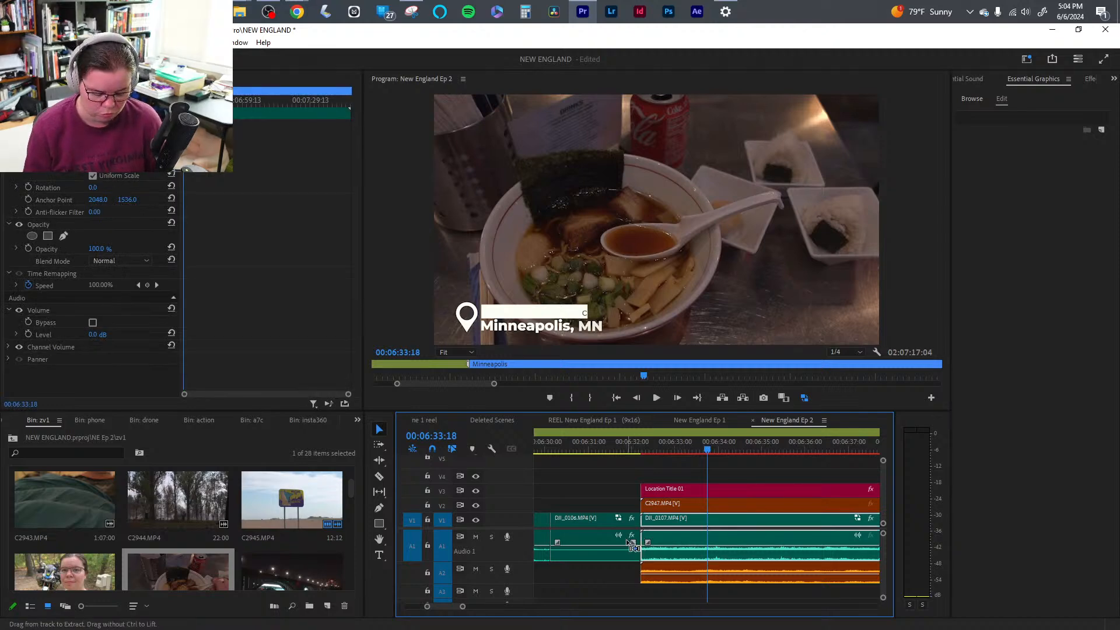
pyautogui.click(624, 537)
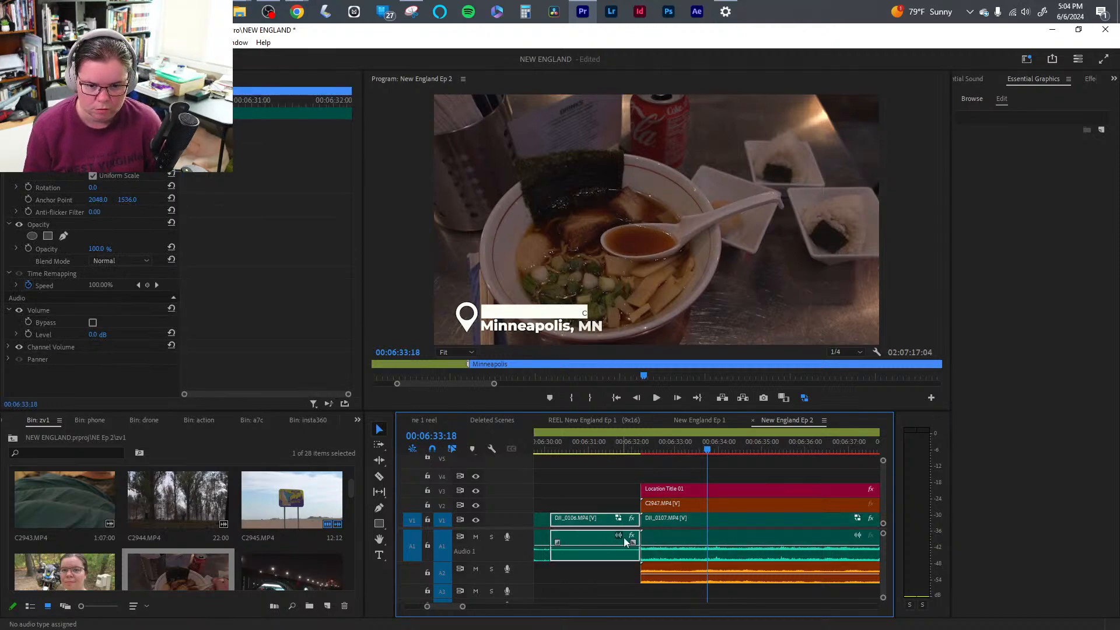
pyautogui.click(646, 544)
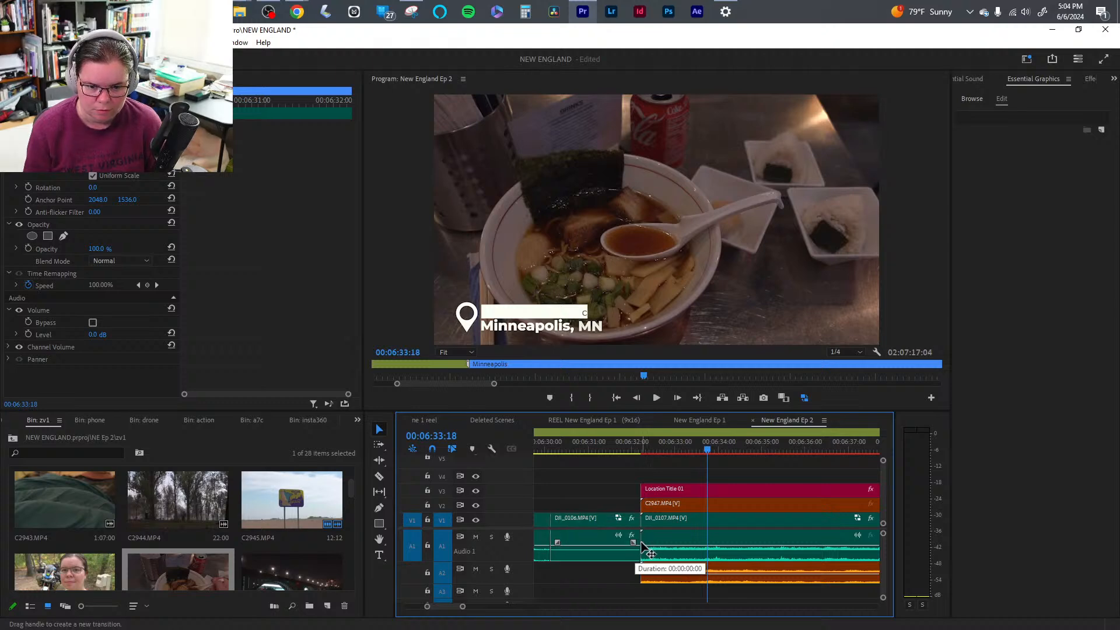
pyautogui.moveTo(646, 542); pyautogui.dragTo(612, 544)
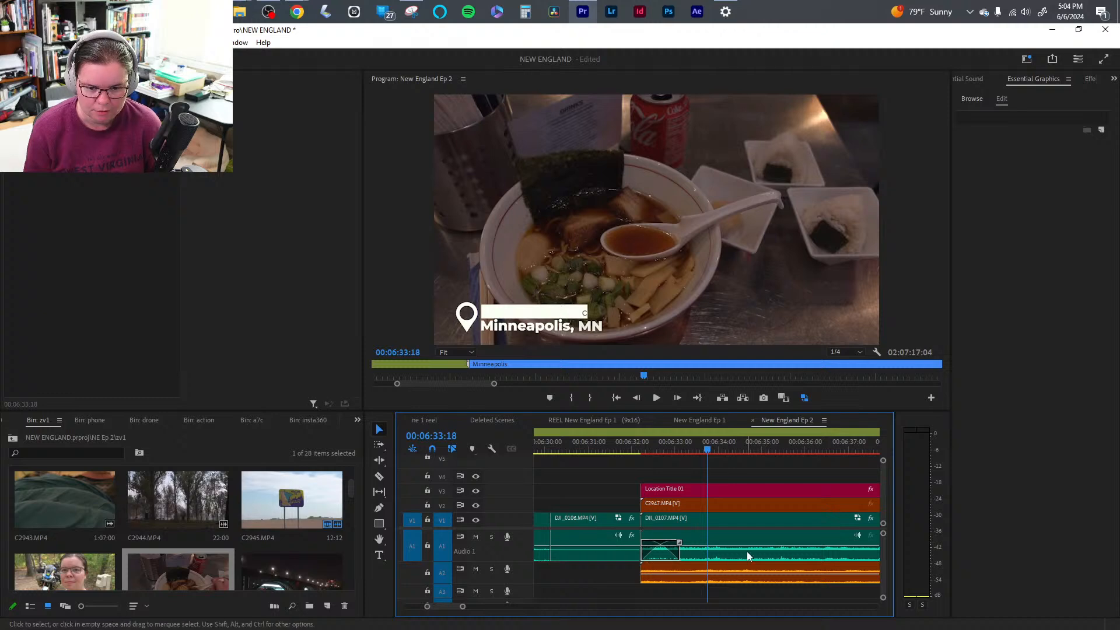
# - Play through the new audio transition and add a fade-in of about one second to the start of C2947.MP4's audio
pyautogui.click(650, 448)
pyautogui.press('space')
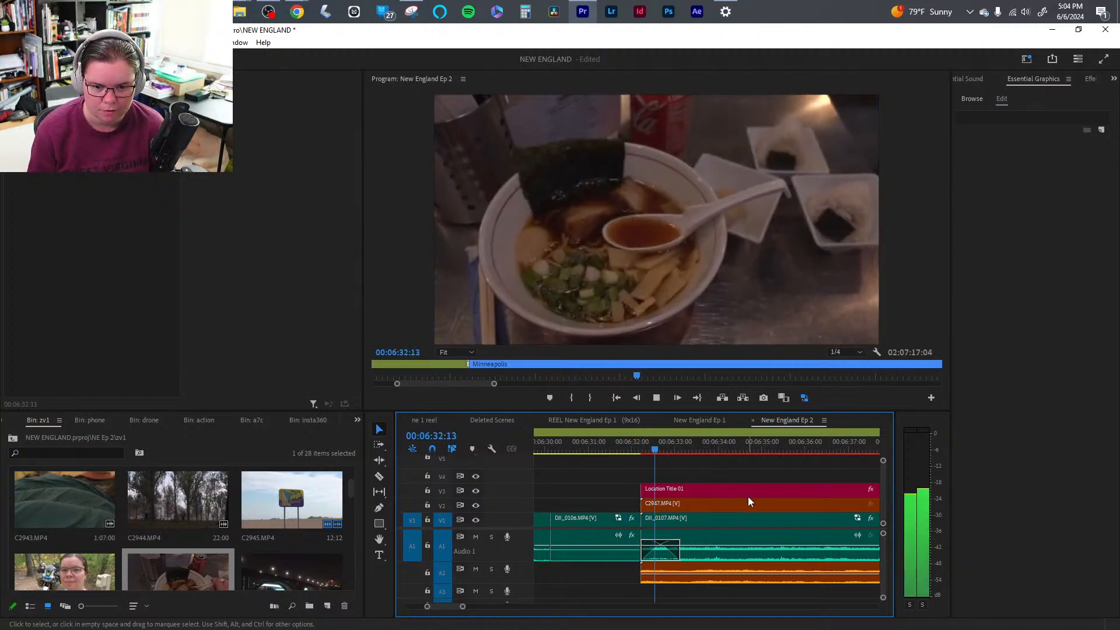
pyautogui.click(686, 577)
pyautogui.moveTo(648, 568); pyautogui.dragTo(682, 568)
# - Tag the audio of C2947.MP4 and DJI_0107.MP4 as Ambience
pyautogui.keyDown('shift'); pyautogui.click(821, 542); pyautogui.keyUp('shift')
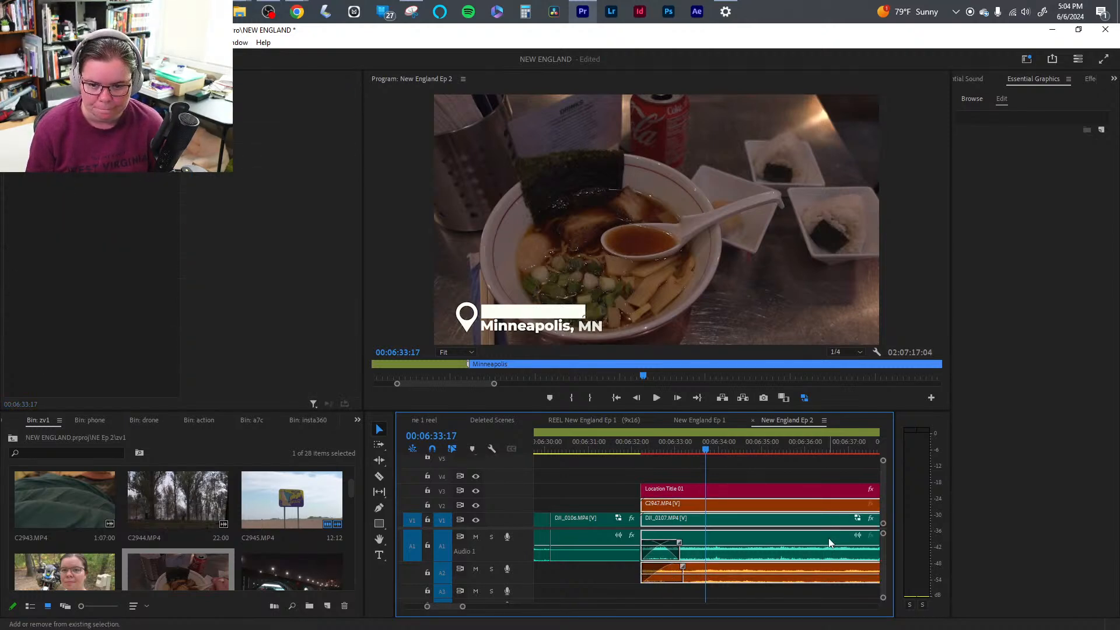
pyautogui.click(985, 79)
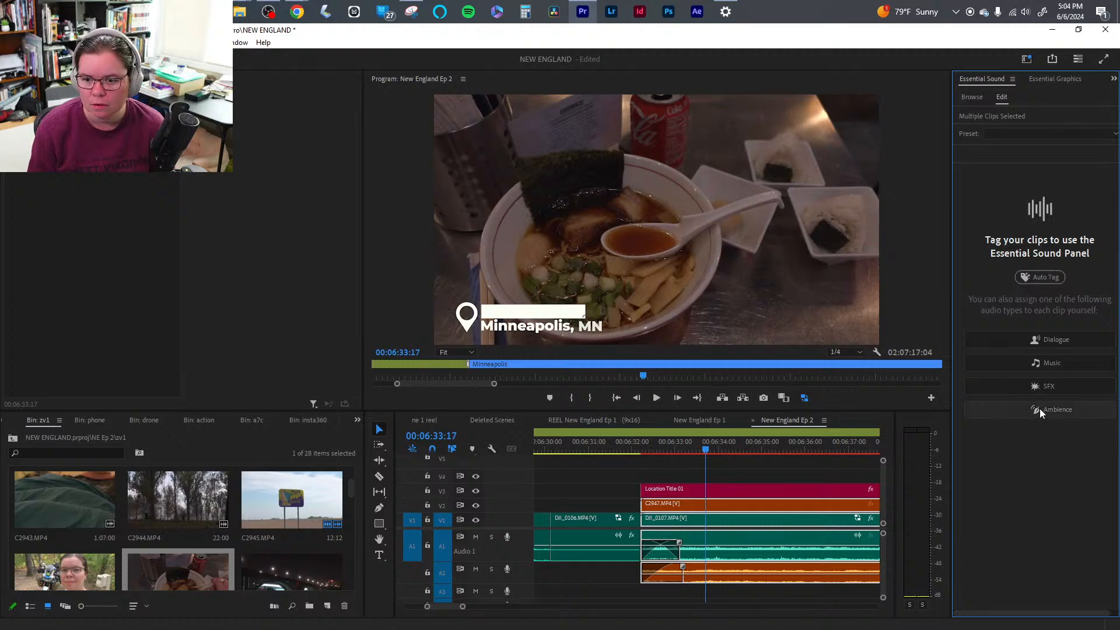
pyautogui.click(1059, 411)
pyautogui.click(717, 582)
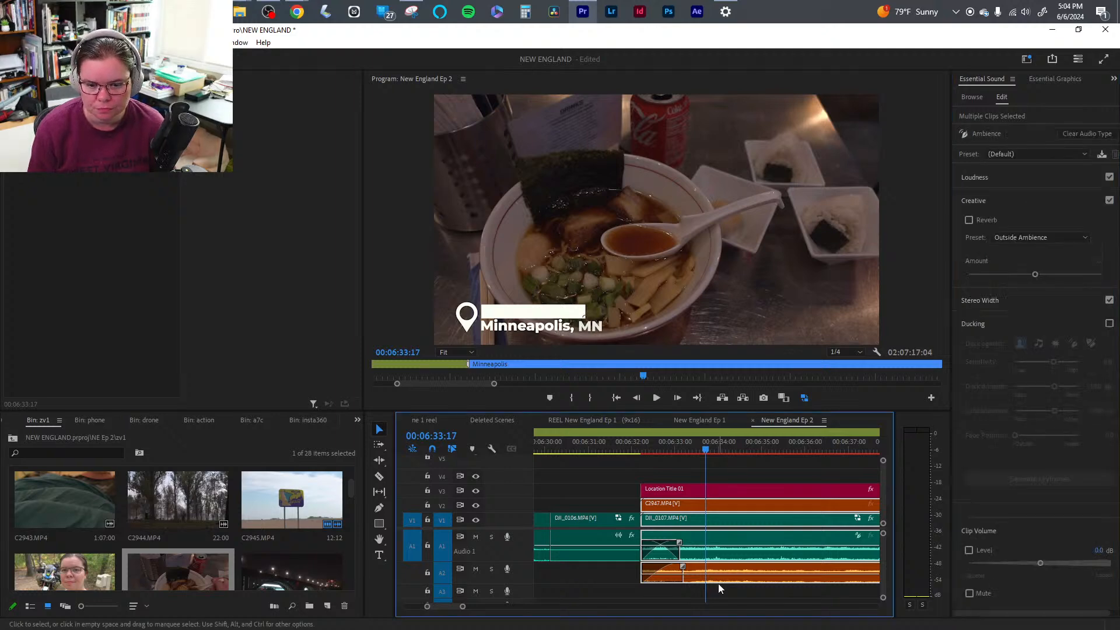
# - Listen to the ramen section from its start and adjust the audio gain of both clips by -20 dB
pyautogui.click(640, 449)
pyautogui.press('space')
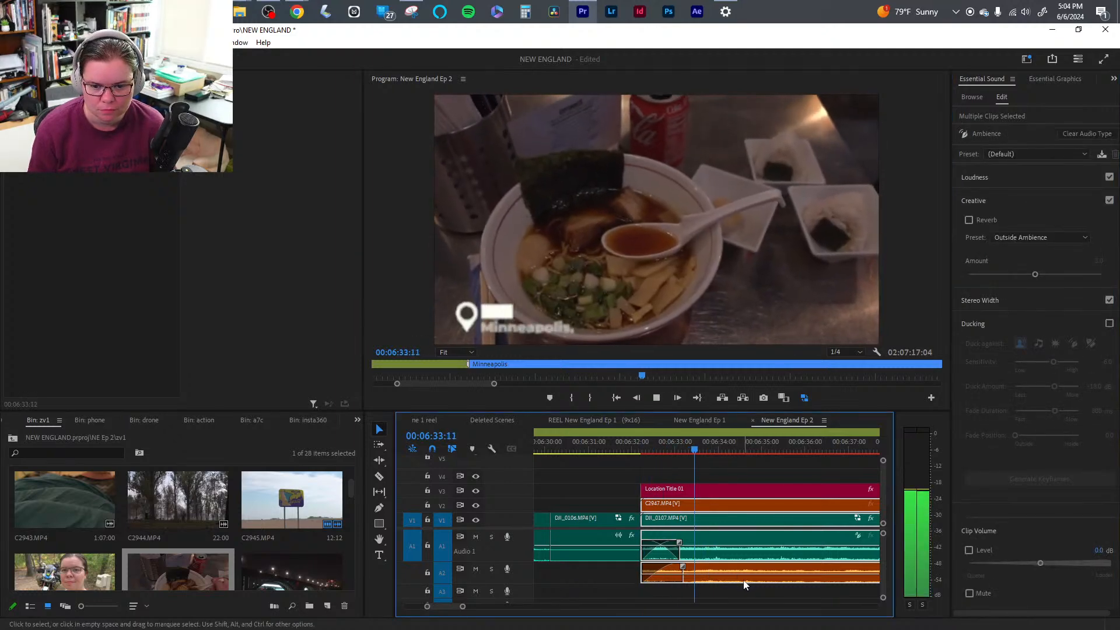
pyautogui.rightClick(766, 582)
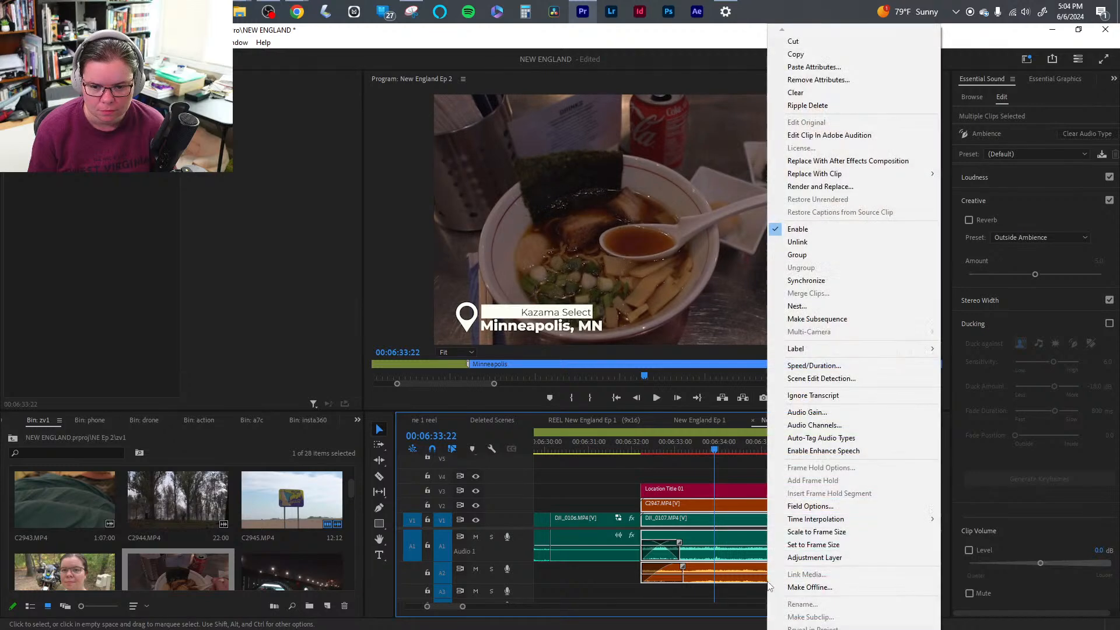
pyautogui.click(816, 412)
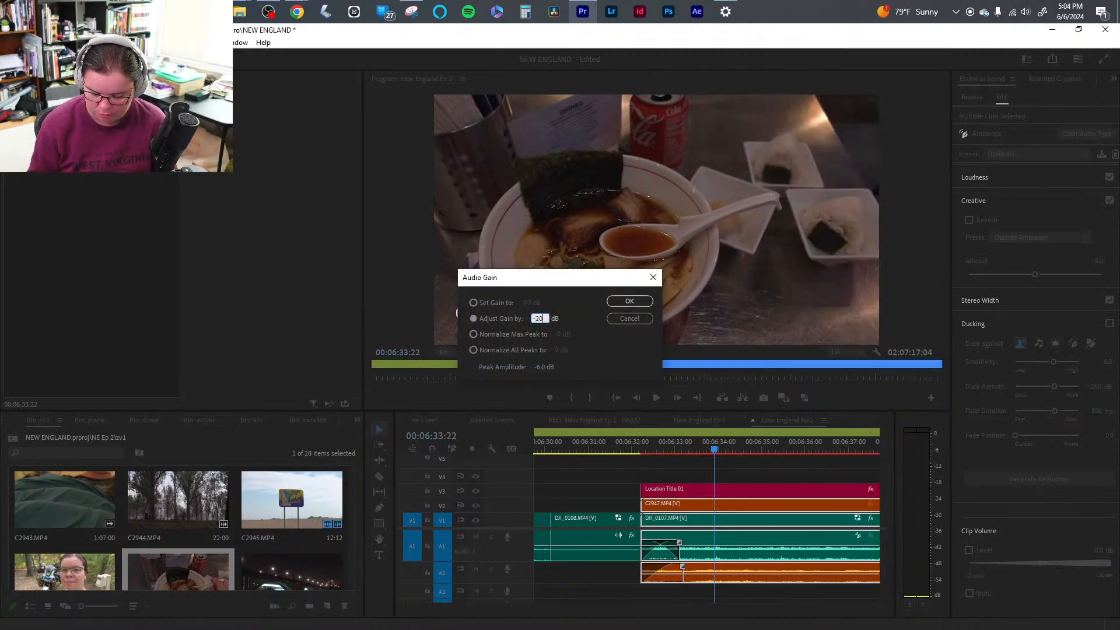
pyautogui.press('Return')
pyautogui.click(627, 578)
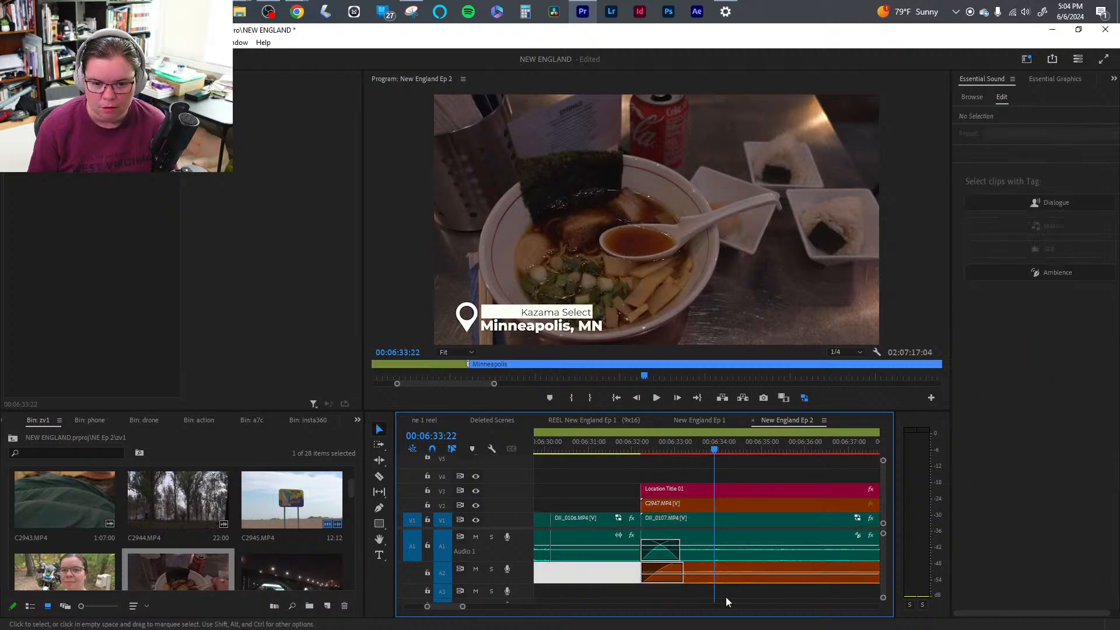
# - Raise the audio gain of DJI_0107.MP4 alone and play back the ramen section to check the mix
pyautogui.click(750, 579)
pyautogui.click(770, 541)
pyautogui.rightClick(782, 543)
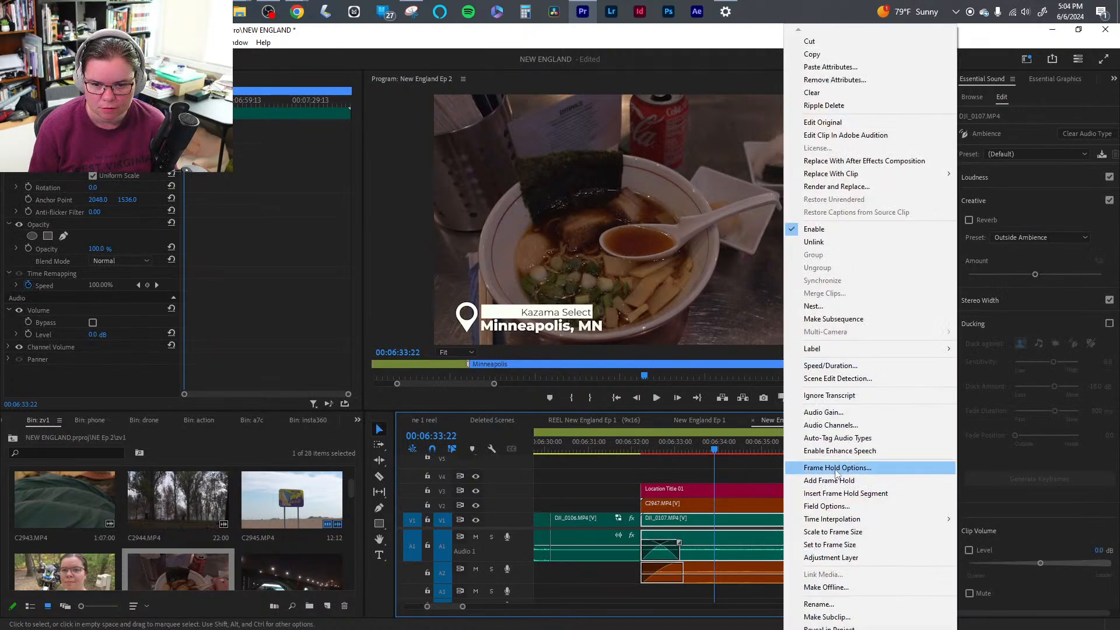
pyautogui.click(829, 411)
pyautogui.press('Return')
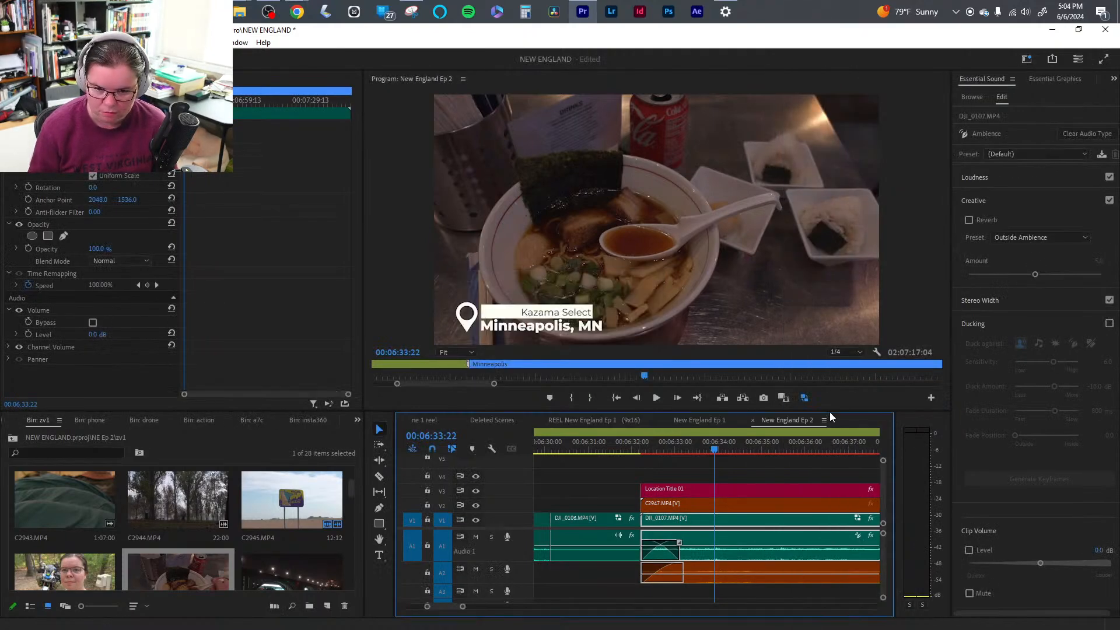
pyautogui.press('space')
pyautogui.click(594, 575)
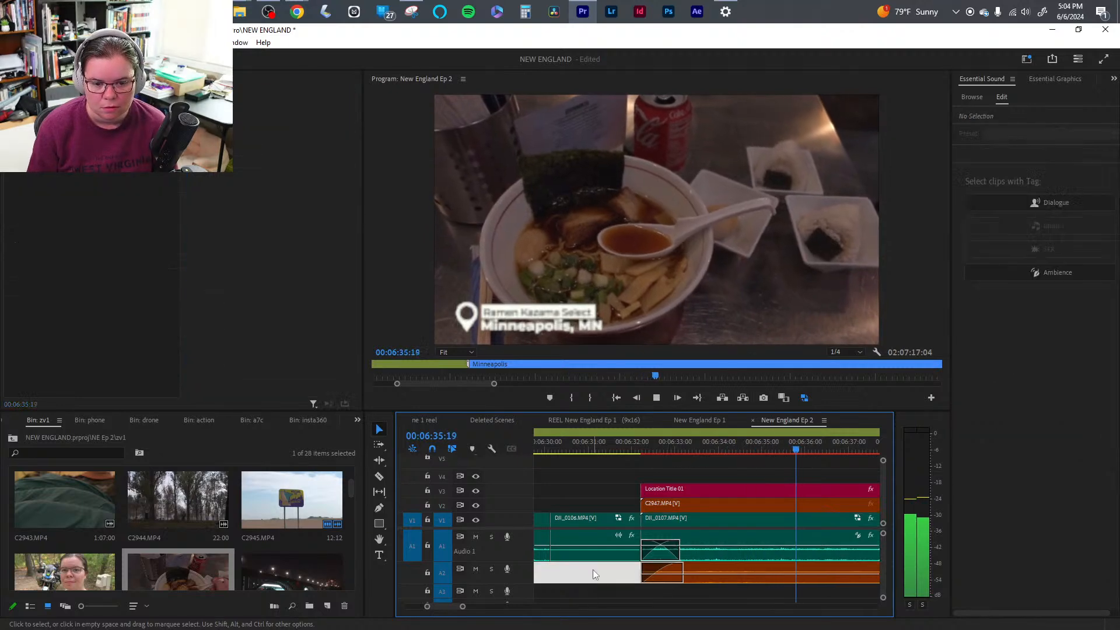
pyautogui.moveTo(463, 606); pyautogui.dragTo(478, 608)
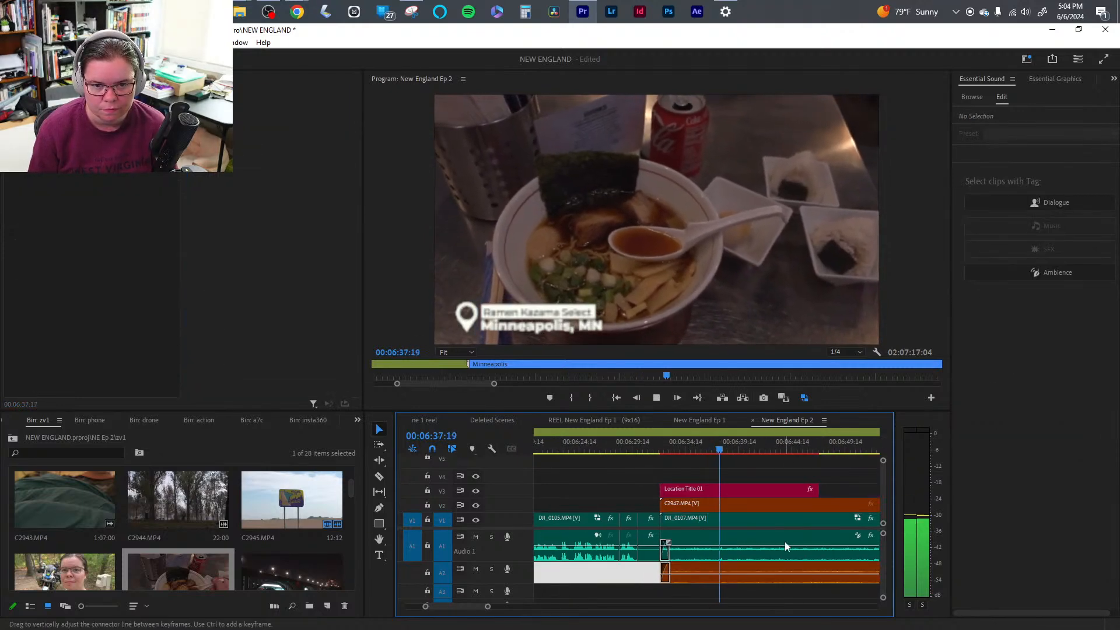
# - Stop the playback in the ramen section and split C2947.MP4 at 00:06:36:19
pyautogui.click(714, 445)
pyautogui.click(709, 442)
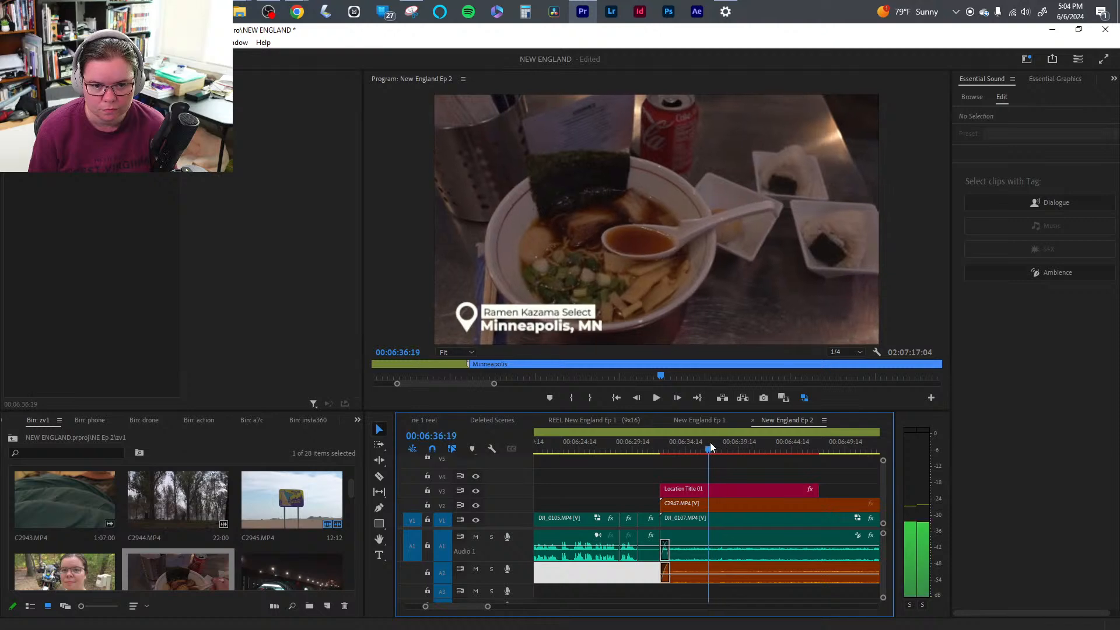
pyautogui.press('c')
pyautogui.click(717, 499)
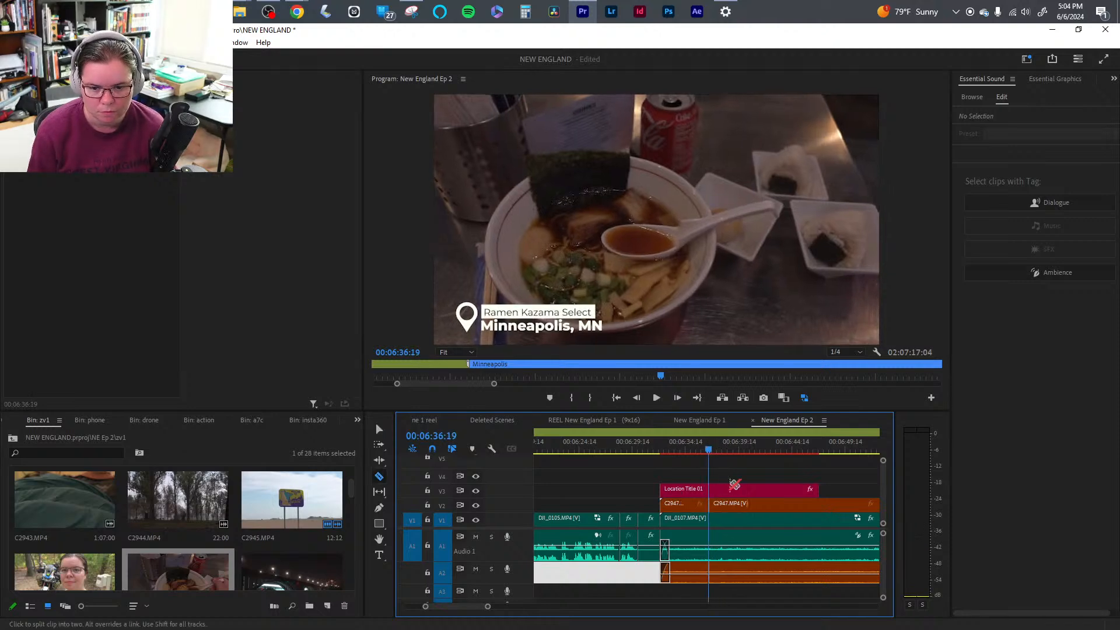
# - Trim the start of the second C2947.MP4 piece and move it over the first piece, aligned with the location title's start
pyautogui.press('v')
pyautogui.moveTo(723, 449); pyautogui.dragTo(754, 454)
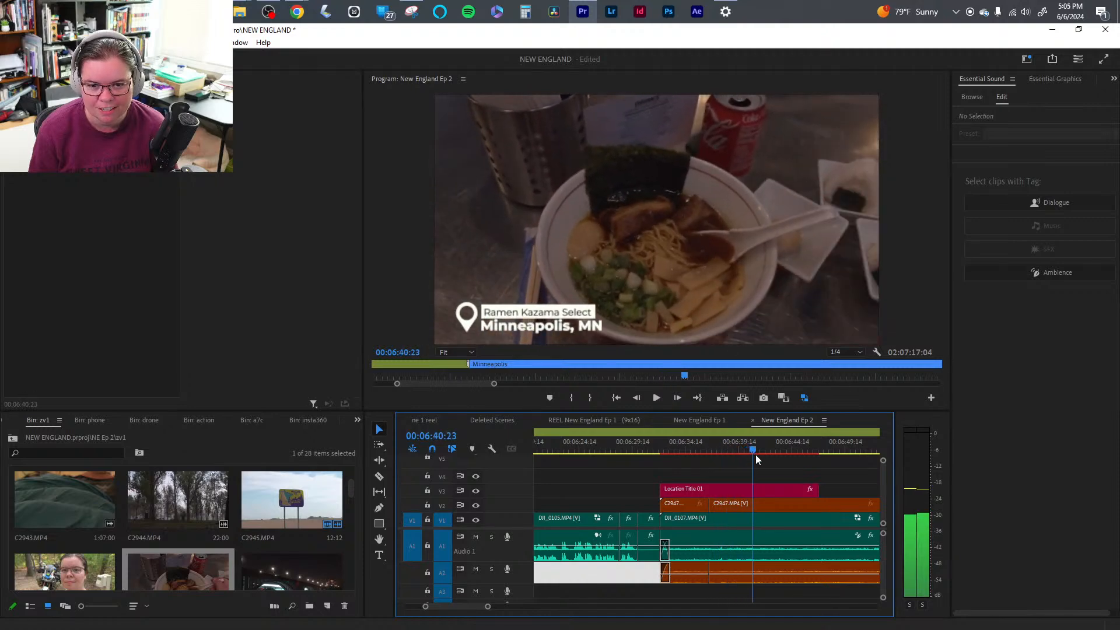
pyautogui.moveTo(710, 500); pyautogui.dragTo(763, 498)
pyautogui.moveTo(788, 506); pyautogui.dragTo(692, 508)
# - Play the moved C2947.MP4 clip and cut about two seconds off its beginning, keeping it aligned with the title's start
pyautogui.click(657, 443)
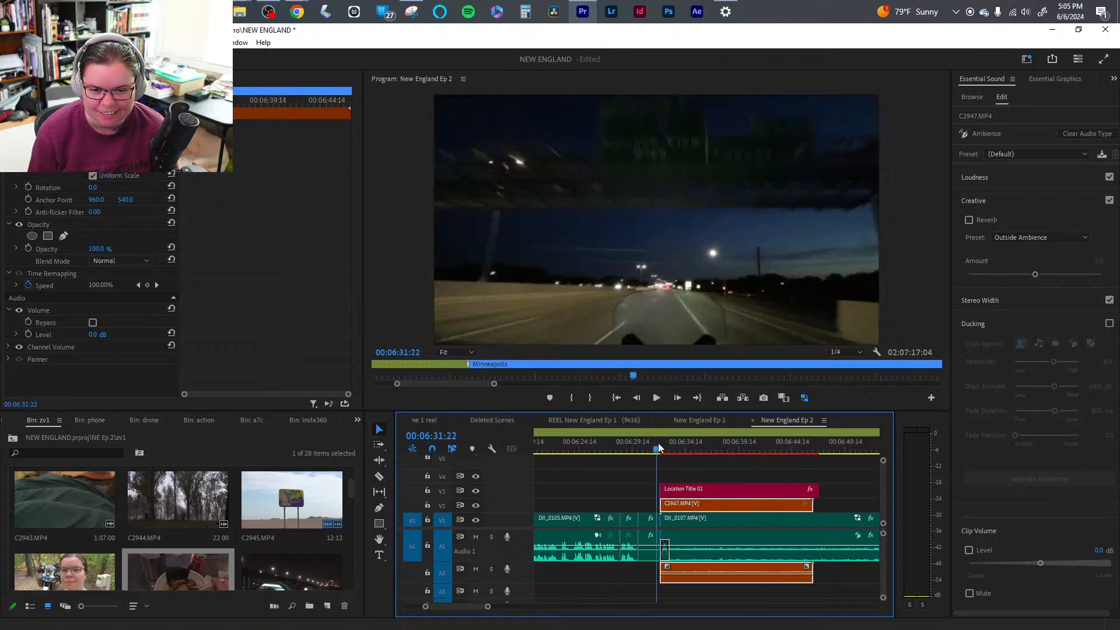
pyautogui.press('space')
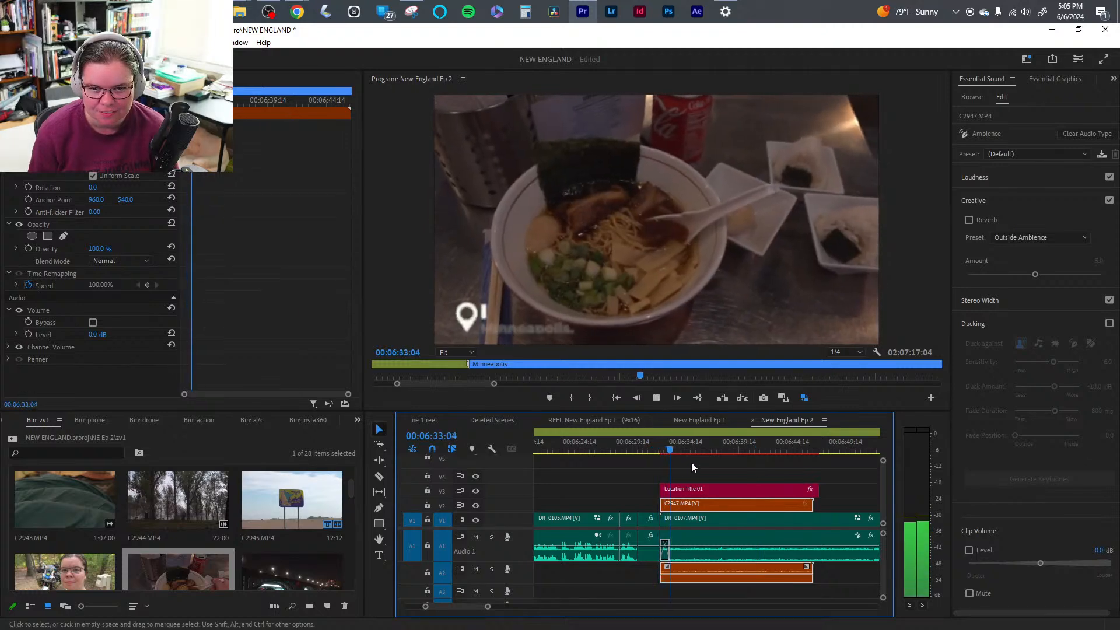
pyautogui.moveTo(662, 503); pyautogui.dragTo(687, 503)
# - Play C2947.MP4 from its start, split it at 00:06:37:17 and delete the part after the cut
pyautogui.click(656, 442)
pyautogui.moveTo(657, 443)
pyautogui.mouseDown()
pyautogui.moveTo(765, 467)
pyautogui.moveTo(660, 453)
pyautogui.mouseUp()
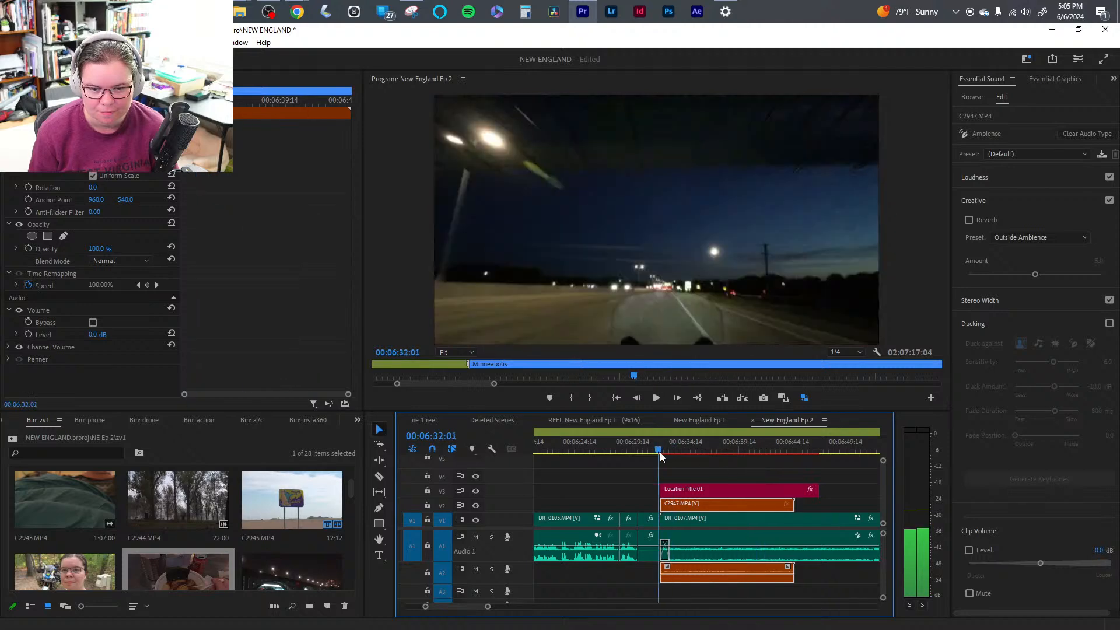
pyautogui.press('space')
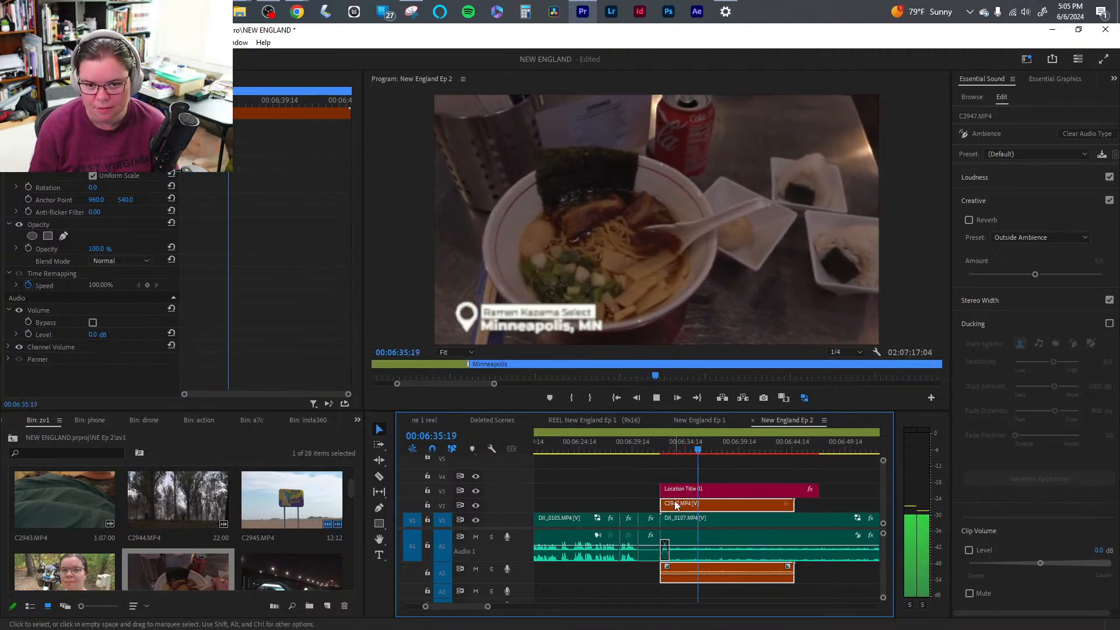
pyautogui.press('space')
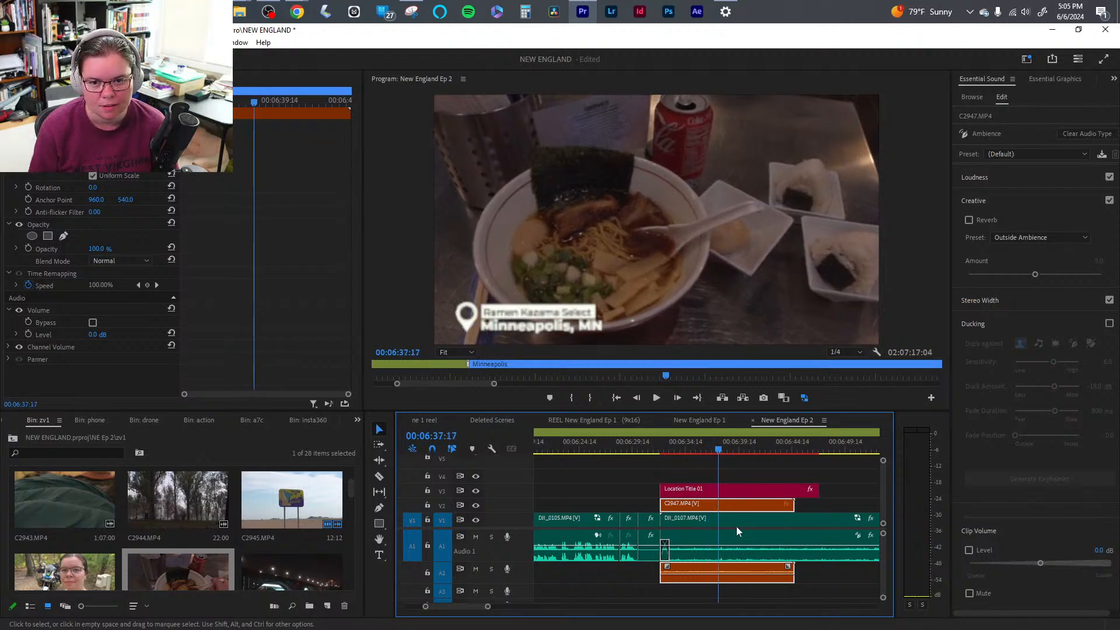
pyautogui.hotkey('ctrl', 'k')
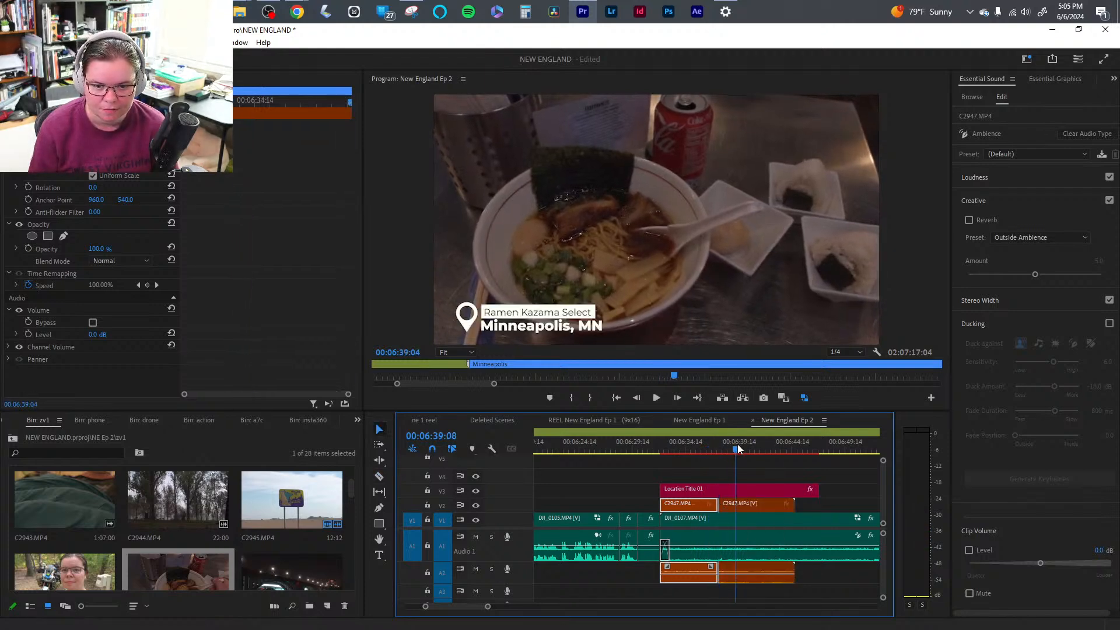
pyautogui.click(791, 449)
pyautogui.moveTo(793, 449); pyautogui.dragTo(804, 452)
pyautogui.click(756, 507)
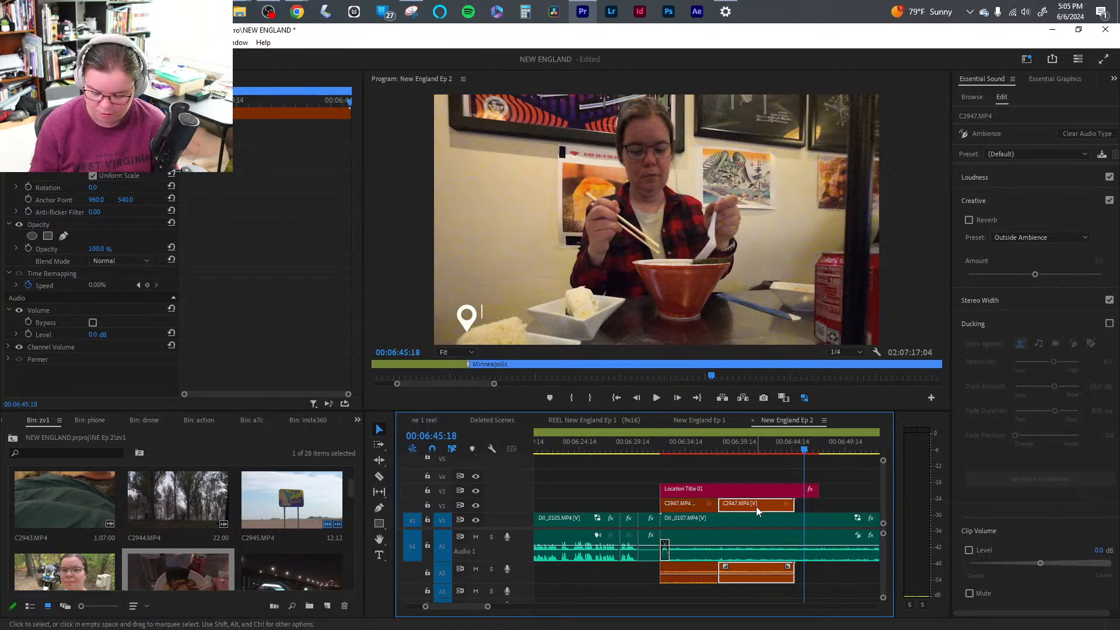
pyautogui.press('Delete')
# - Lengthen the audio fade-in at the start of DJI_0107.MP4 to about three seconds and play it back
pyautogui.moveTo(696, 452); pyautogui.dragTo(831, 469)
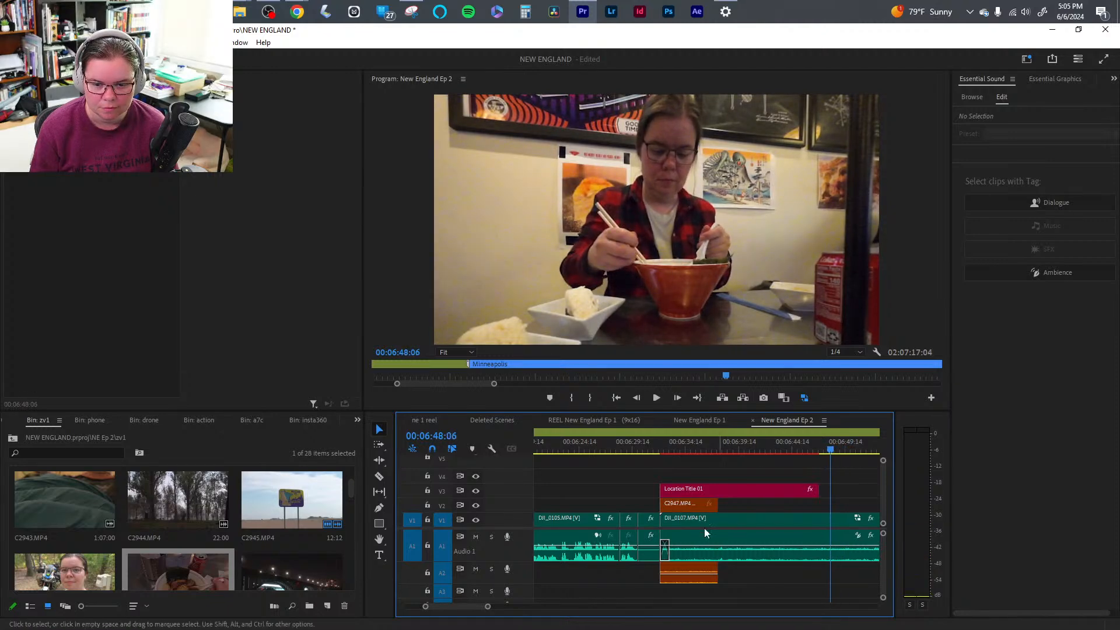
pyautogui.moveTo(667, 519); pyautogui.dragTo(690, 542)
pyautogui.click(663, 446)
pyautogui.press('space')
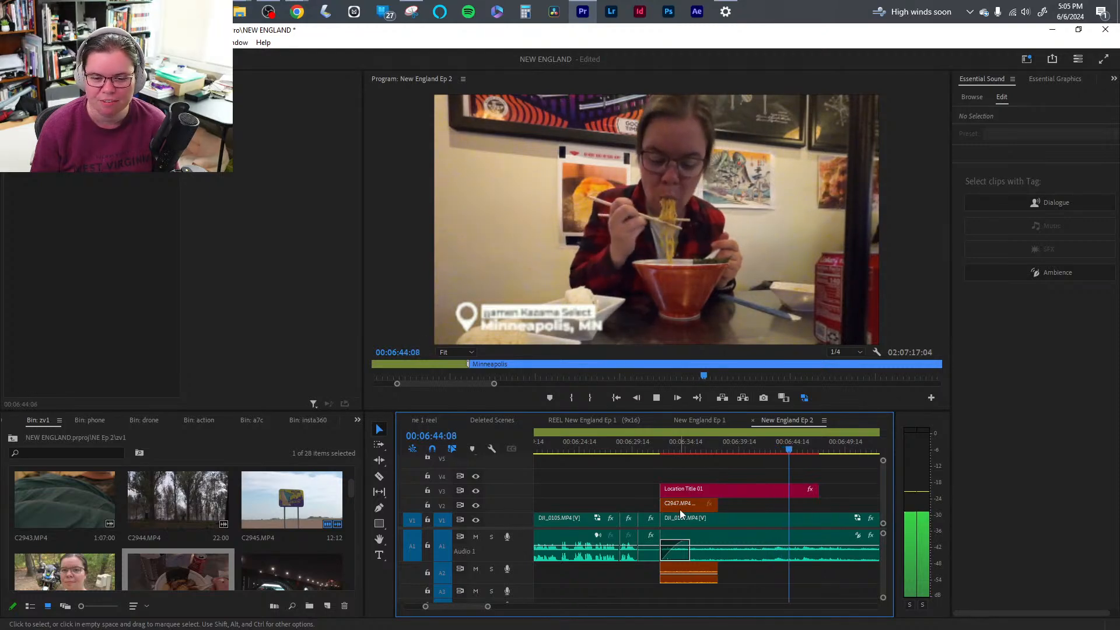
pyautogui.press('space')
# - Play on through the ramen section and split DJI_0107.MP4 at the end of the location title
pyautogui.moveTo(681, 449); pyautogui.dragTo(712, 450)
pyautogui.press('space')
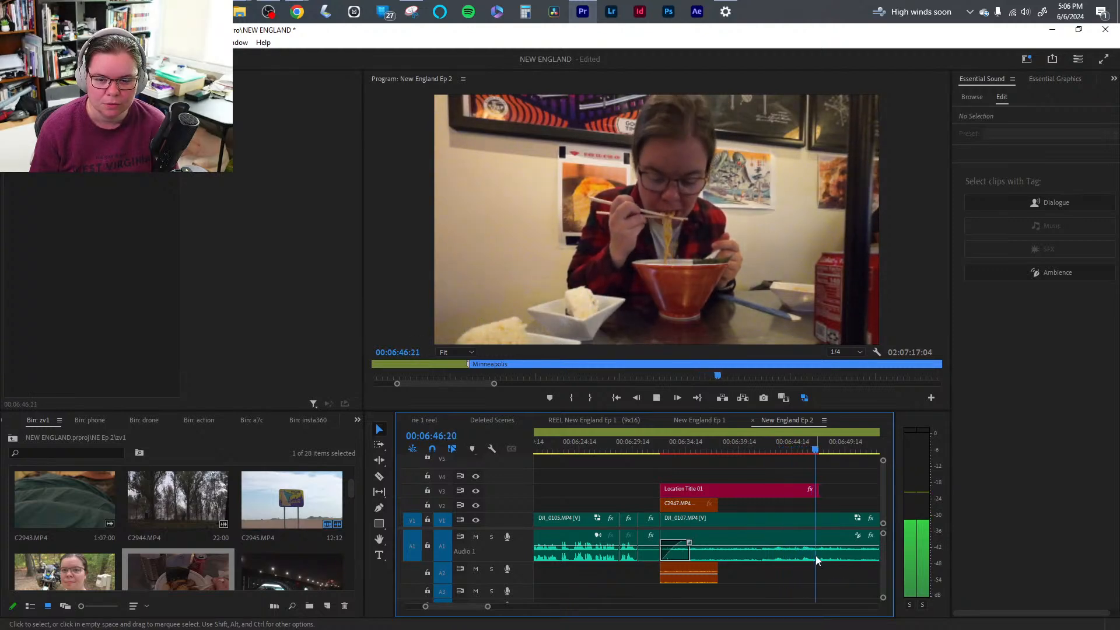
pyautogui.hotkey('ctrl', 'k')
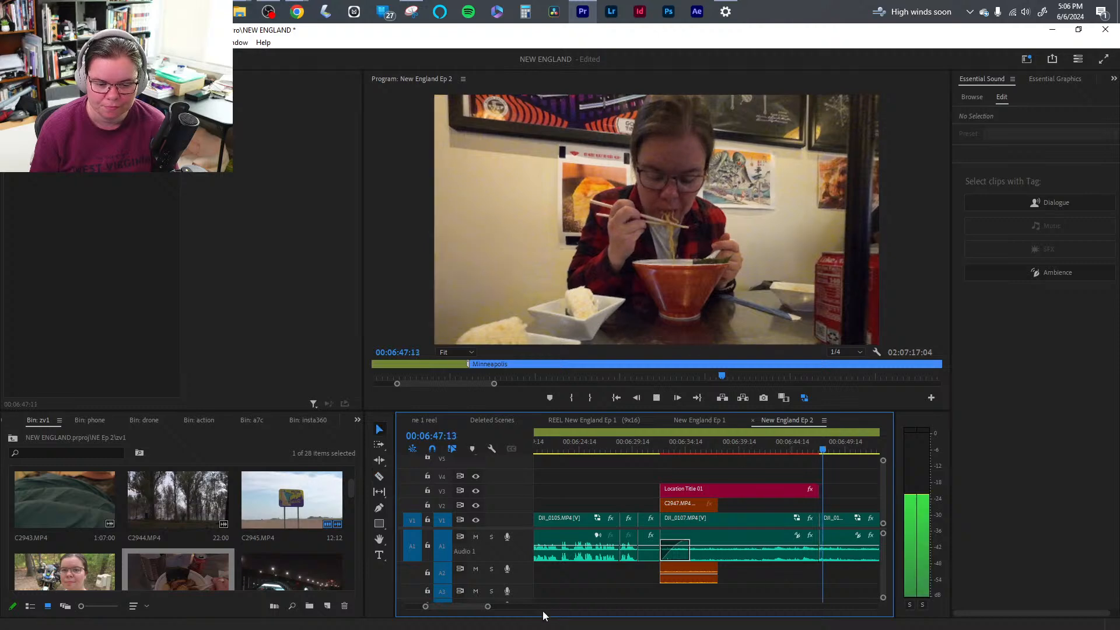
# - Remove the rest of DJI_0107.MP4 after the title and close the gap up to DJI_0108.MP4
pyautogui.moveTo(486, 607); pyautogui.dragTo(516, 607)
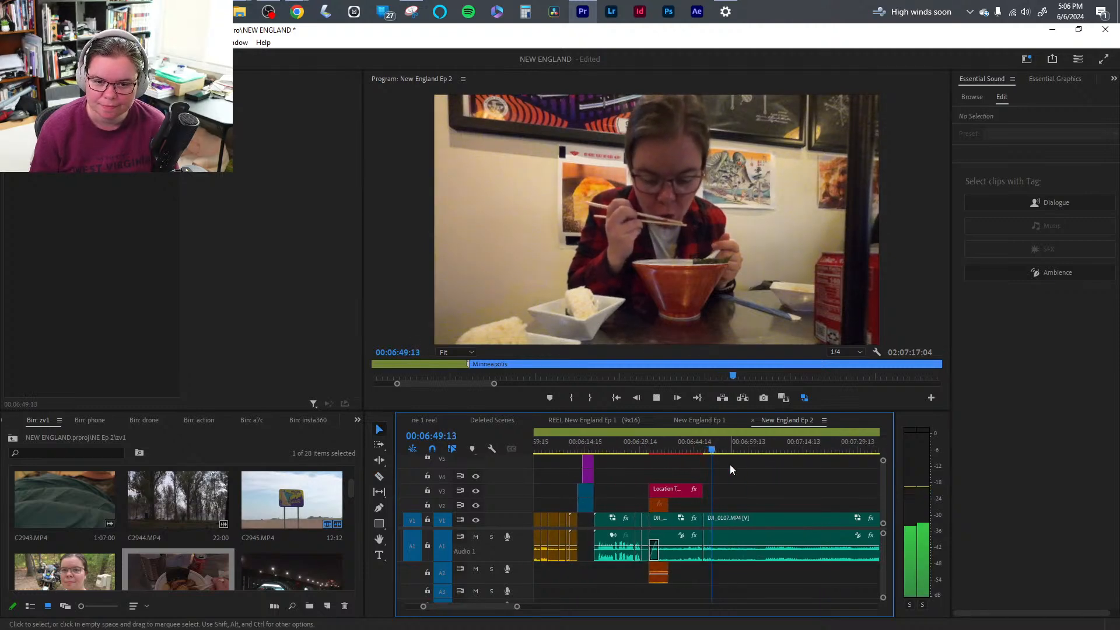
pyautogui.click(746, 449)
pyautogui.moveTo(746, 449); pyautogui.dragTo(860, 460)
pyautogui.press('q')
pyautogui.moveTo(713, 450); pyautogui.dragTo(733, 454)
pyautogui.moveTo(727, 499); pyautogui.dragTo(717, 546)
pyautogui.press('Delete')
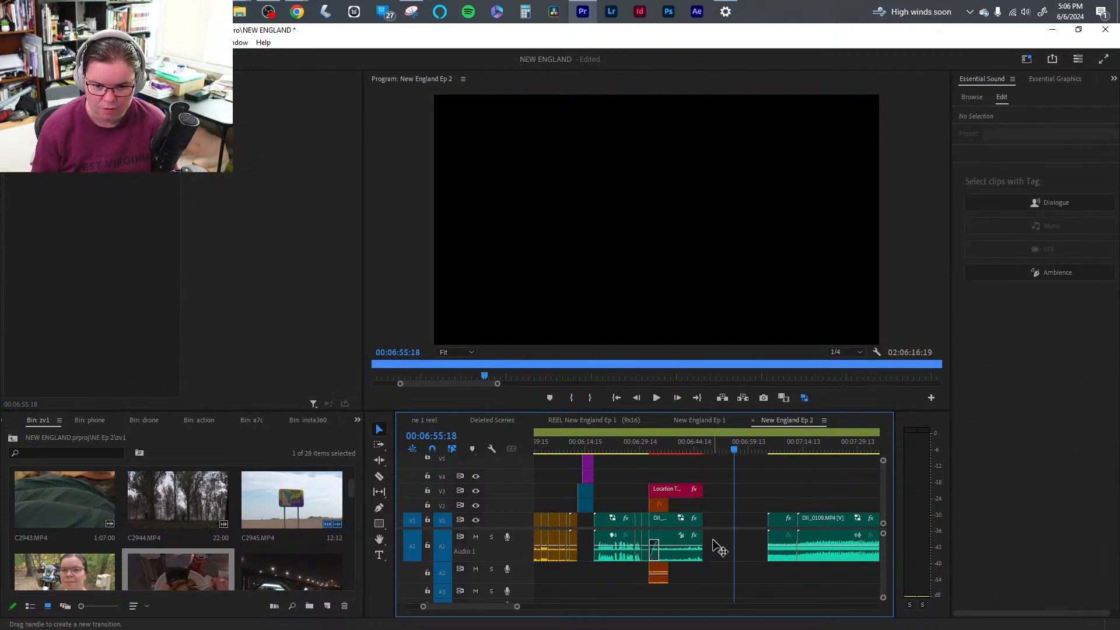
pyautogui.click(718, 547)
pyautogui.press('Delete')
# - Adjust the audio gain of the night clips DJI_0108.MP4 and DJI_0109.MP4 by -20 dB
pyautogui.moveTo(701, 450); pyautogui.dragTo(740, 457)
pyautogui.moveTo(517, 607); pyautogui.dragTo(498, 626)
pyautogui.moveTo(641, 452)
pyautogui.mouseDown()
pyautogui.moveTo(747, 452)
pyautogui.moveTo(628, 455)
pyautogui.moveTo(645, 452)
pyautogui.mouseUp()
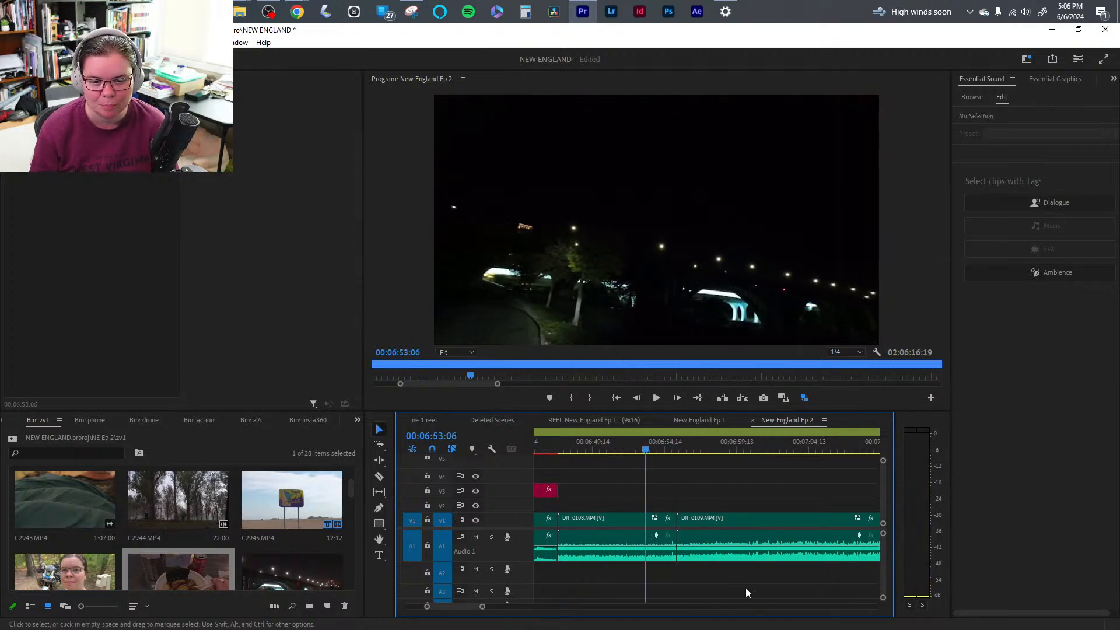
pyautogui.click(642, 560)
pyautogui.rightClick(710, 558)
pyautogui.click(773, 414)
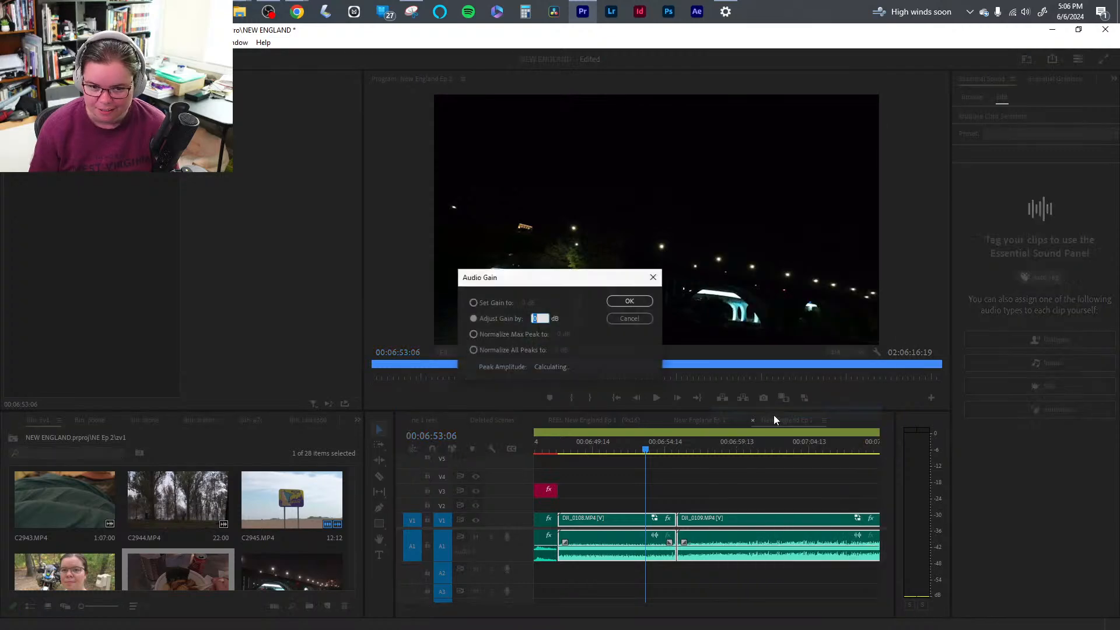
pyautogui.write('-20')
pyautogui.press('Return')
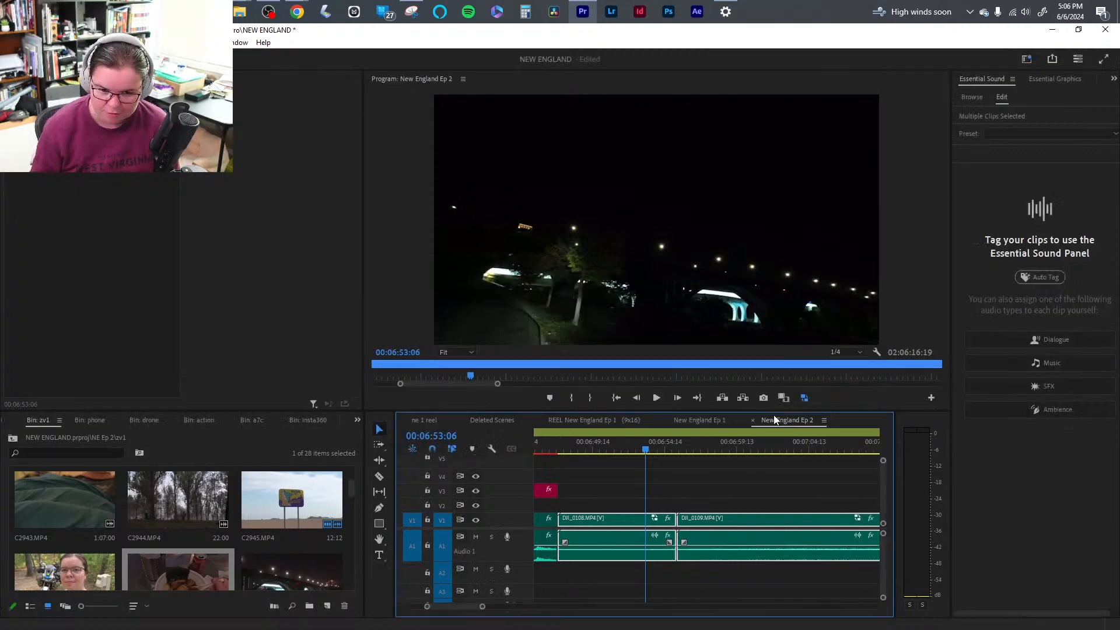
# - Play a moment of DJI_0108.MP4 to check its audio level and save the project
pyautogui.press('space')
pyautogui.press('space')
pyautogui.scroll(-2, 491, 607)
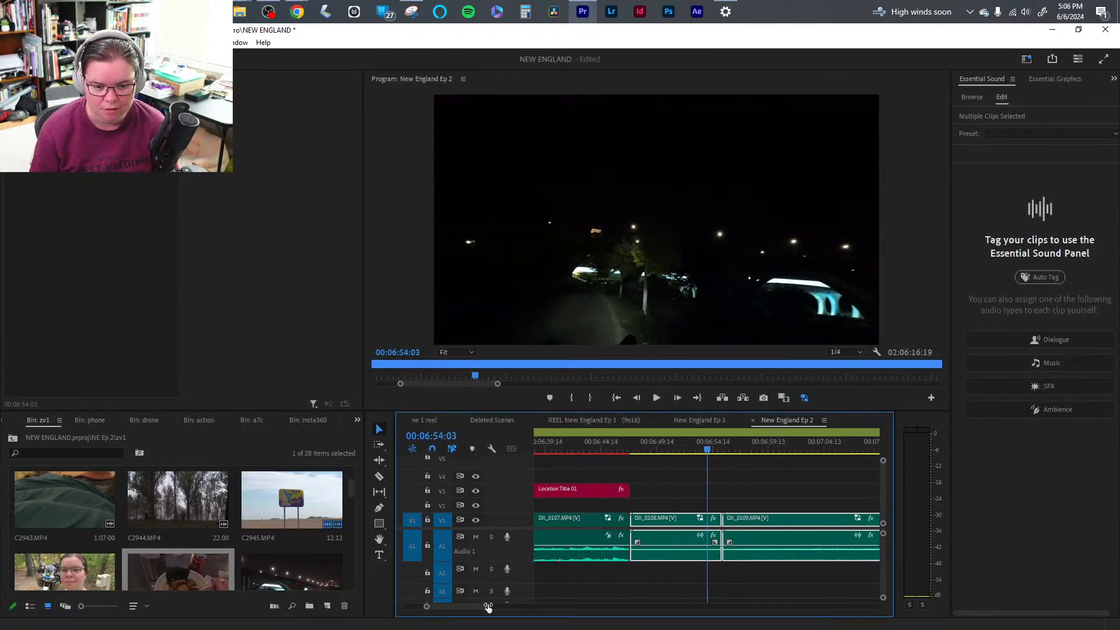
pyautogui.hotkey('ctrl', 's')
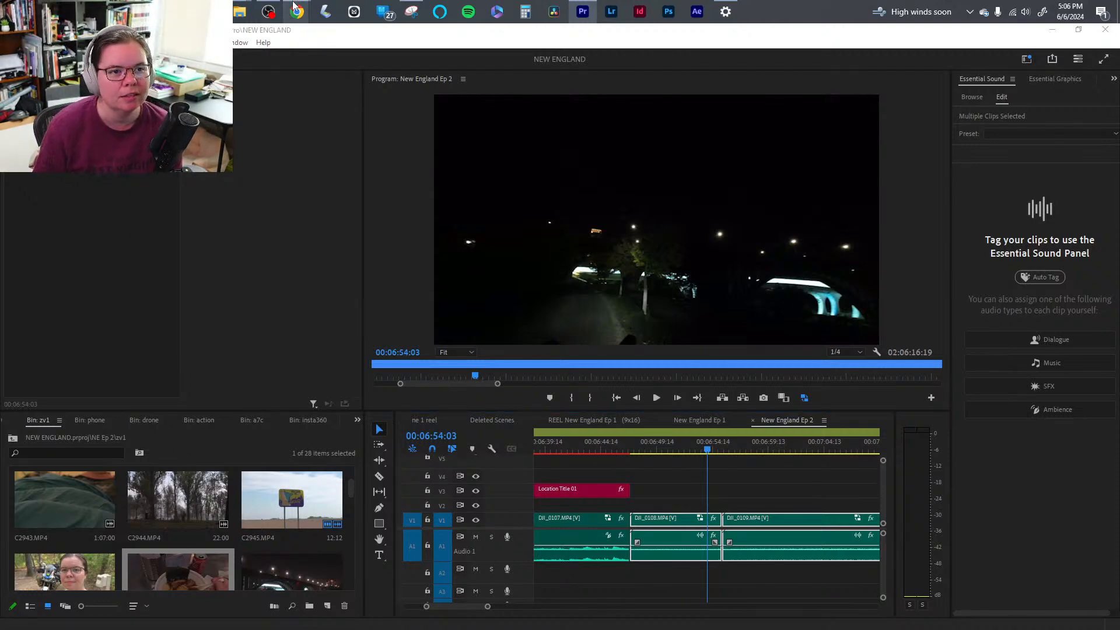
# - Switch to Chrome and look over the Episode 2 list on the New England cross country trip Trello board
pyautogui.moveTo(296, 12)
pyautogui.moveTo(215, 76)
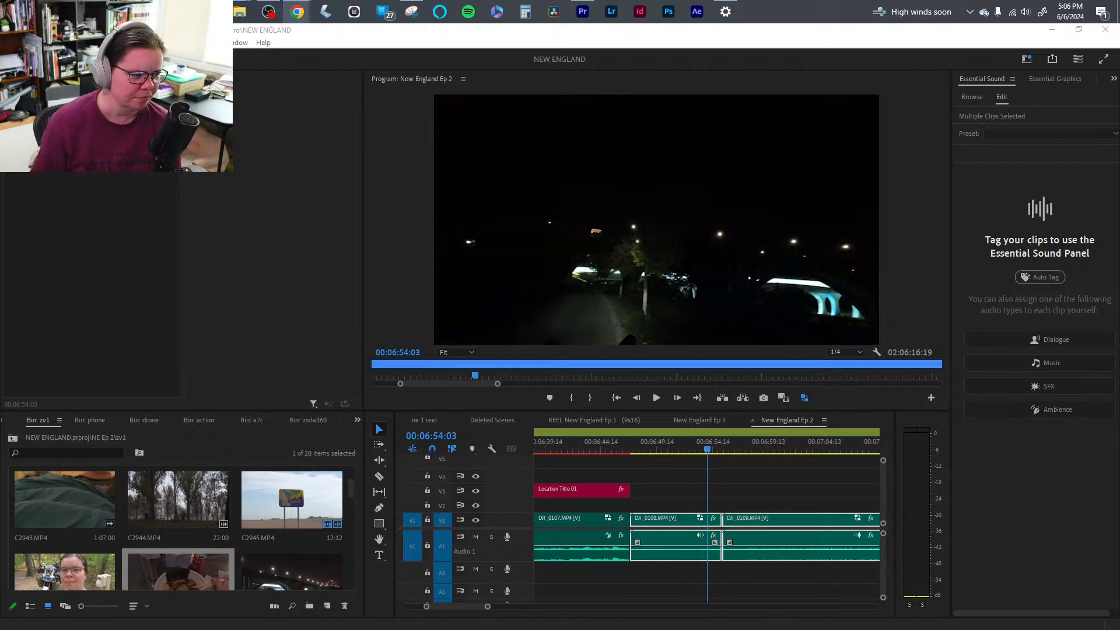
pyautogui.moveTo(356, 629); pyautogui.dragTo(356, 1)
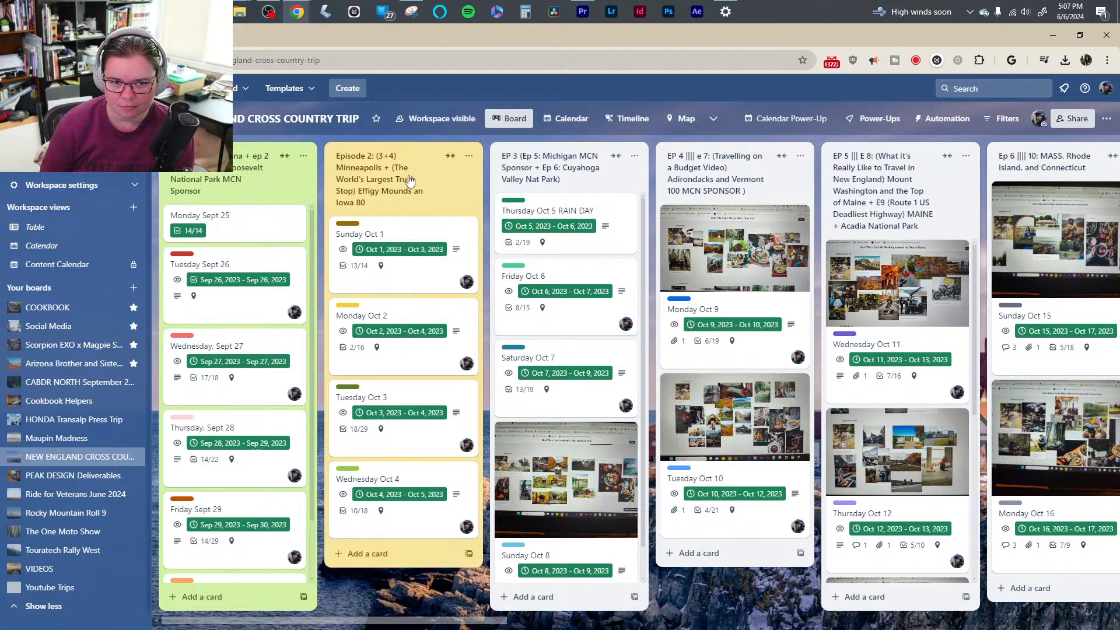
pyautogui.click(199, 175)
pyautogui.click(366, 181)
pyautogui.click(453, 195)
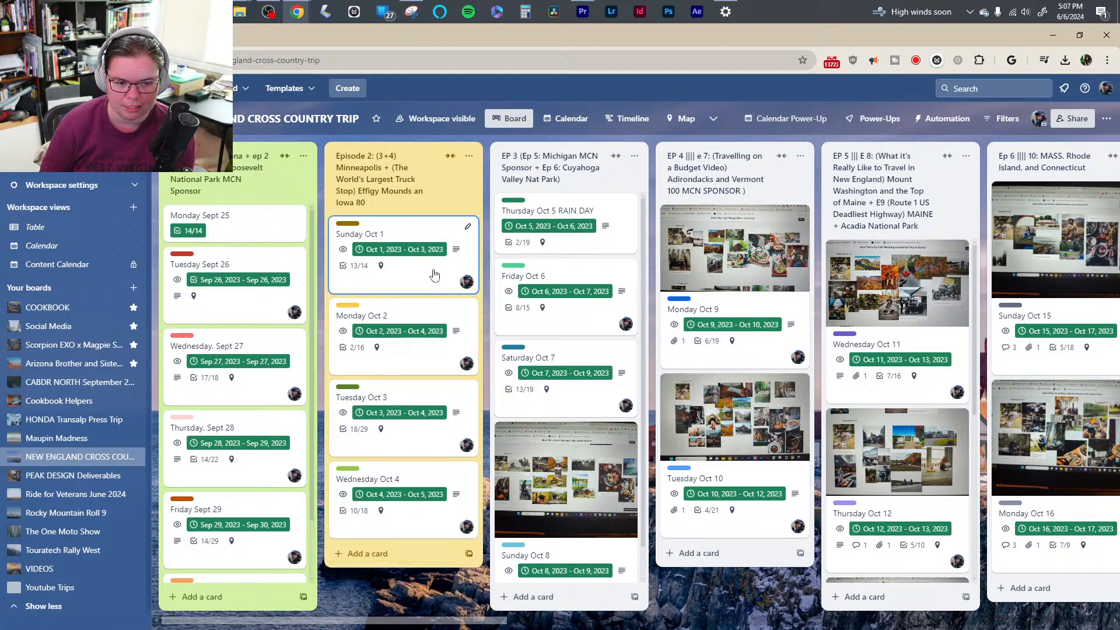
# - Open the Sunday Oct 1 card, review its route description and shot list, and close it
pyautogui.click(434, 274)
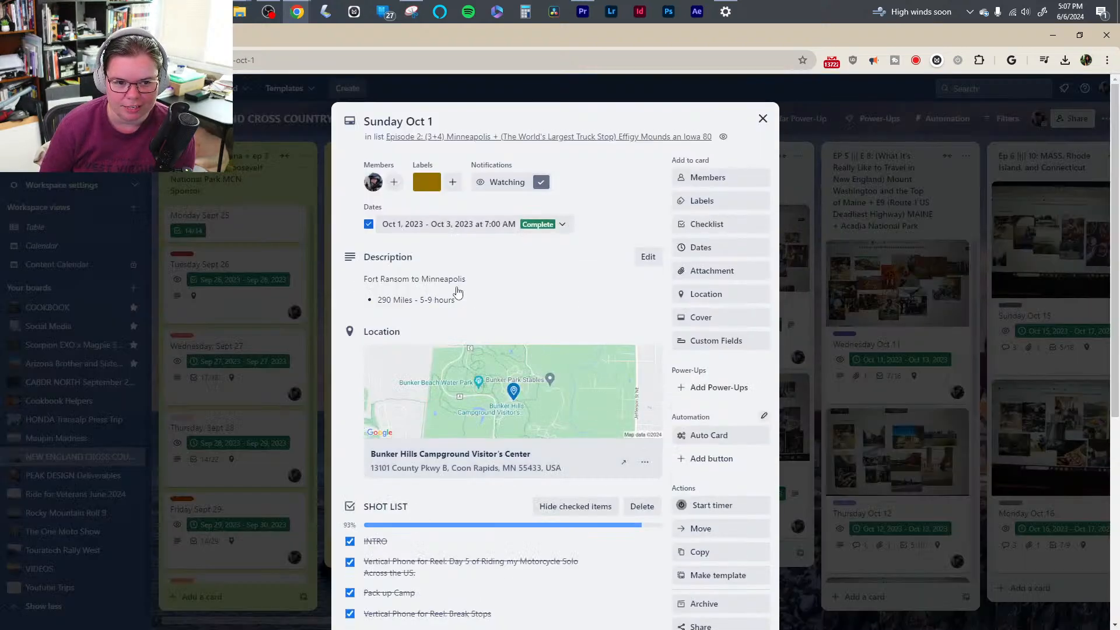
pyautogui.moveTo(457, 299); pyautogui.dragTo(361, 279)
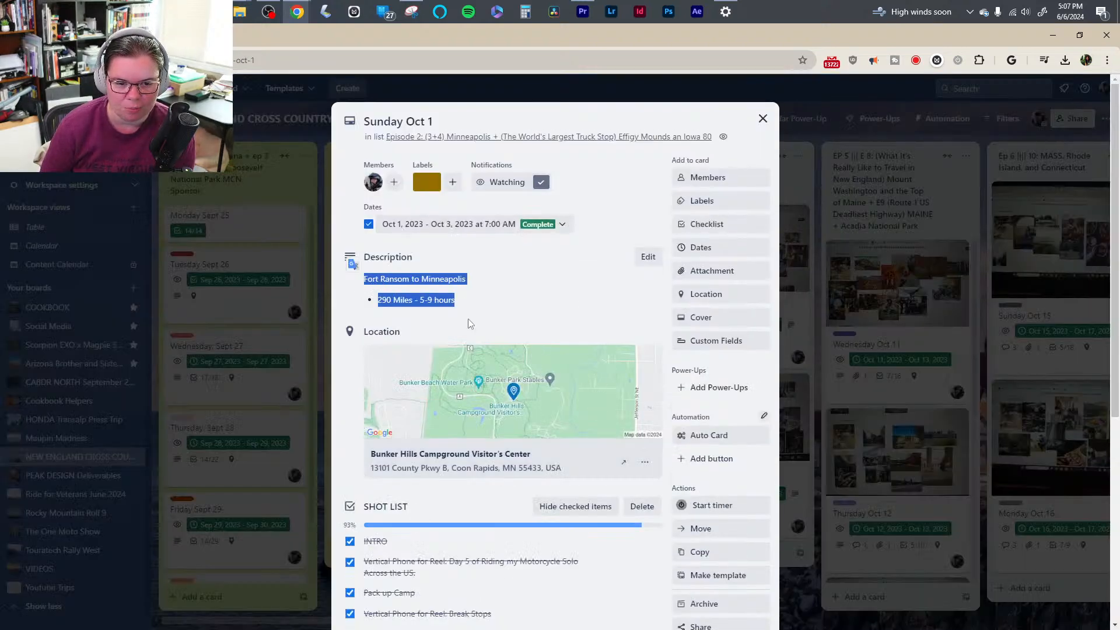
pyautogui.moveTo(495, 308); pyautogui.dragTo(352, 302)
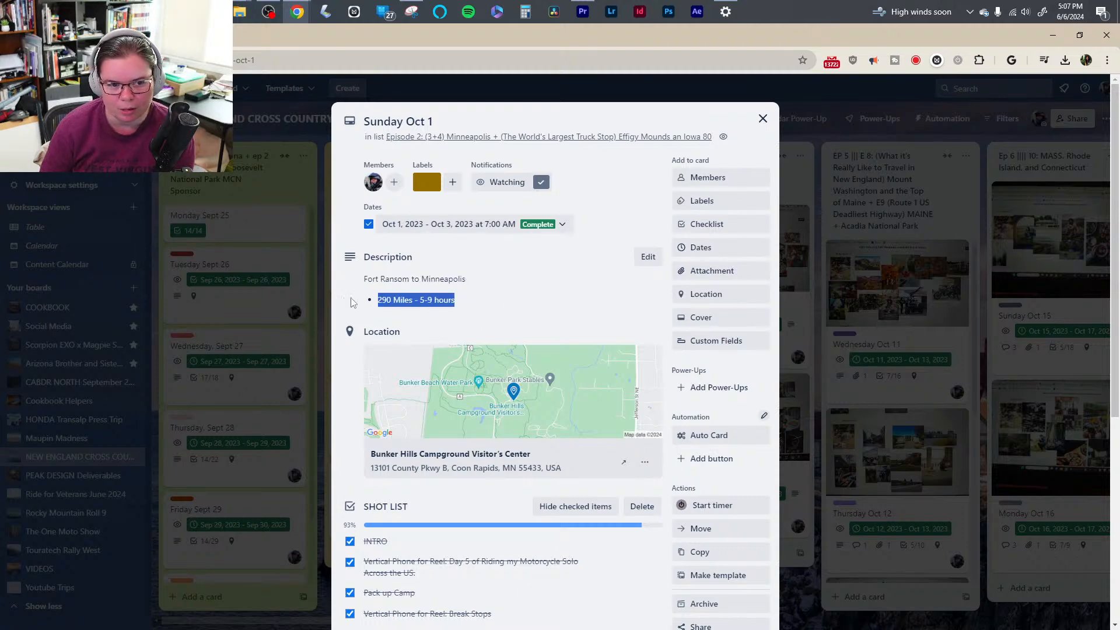
pyautogui.click(467, 308)
pyautogui.scroll(-5, 512, 303)
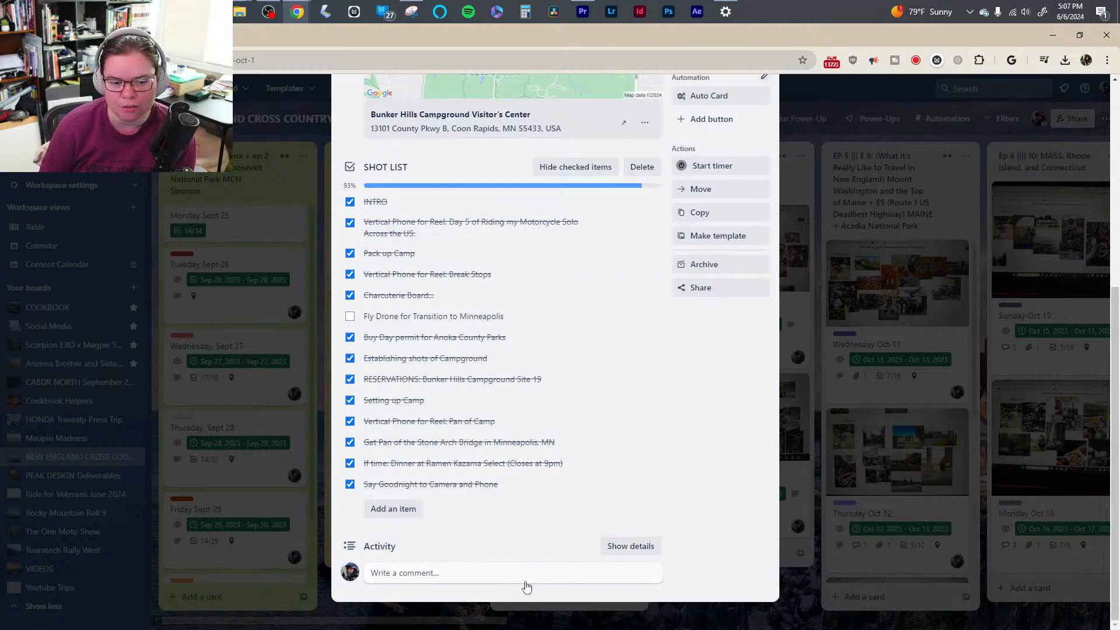
pyautogui.click(1043, 623)
# - Open the Thursday Oct 26 card in the Ep 9 list, read its comments and description, and close it
pyautogui.moveTo(420, 619); pyautogui.dragTo(813, 619)
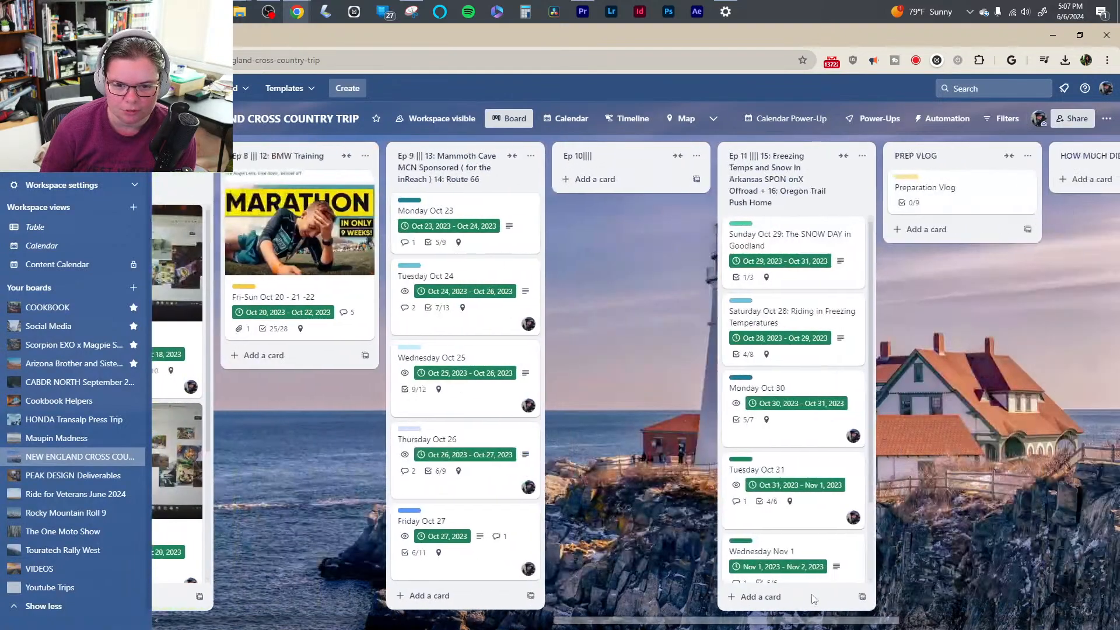
pyautogui.click(465, 479)
pyautogui.scroll(-10, 533, 372)
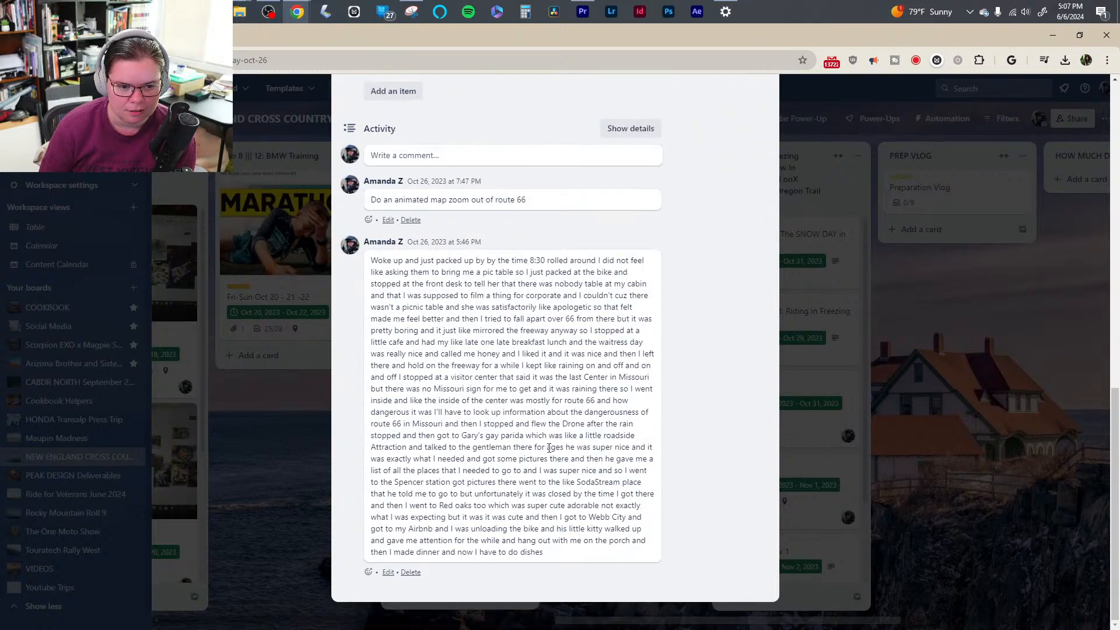
pyautogui.scroll(10, 543, 391)
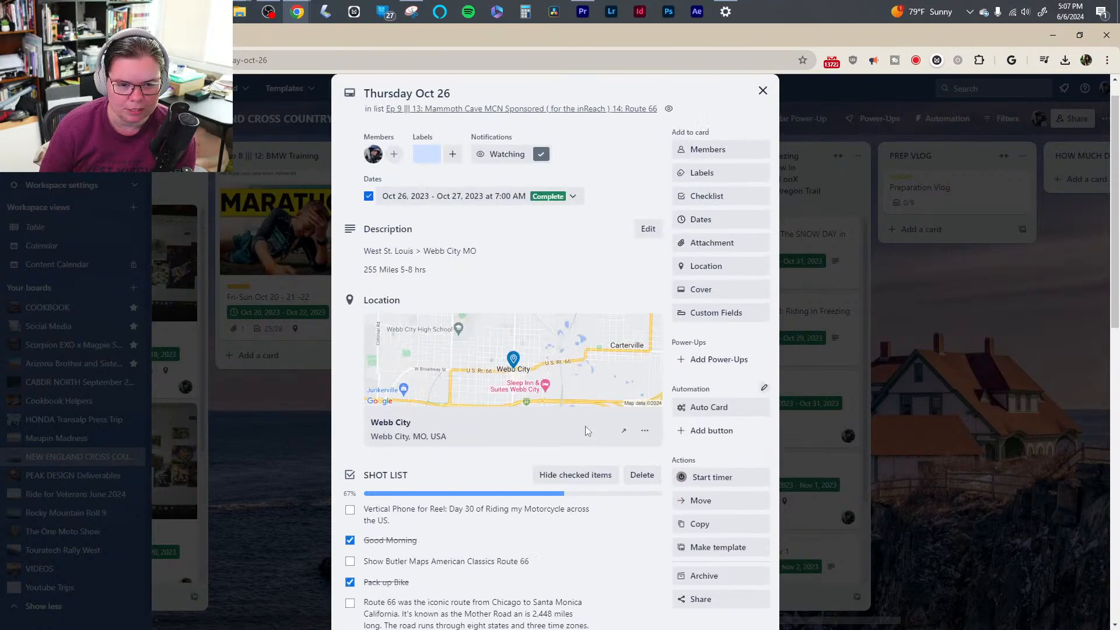
pyautogui.click(1006, 397)
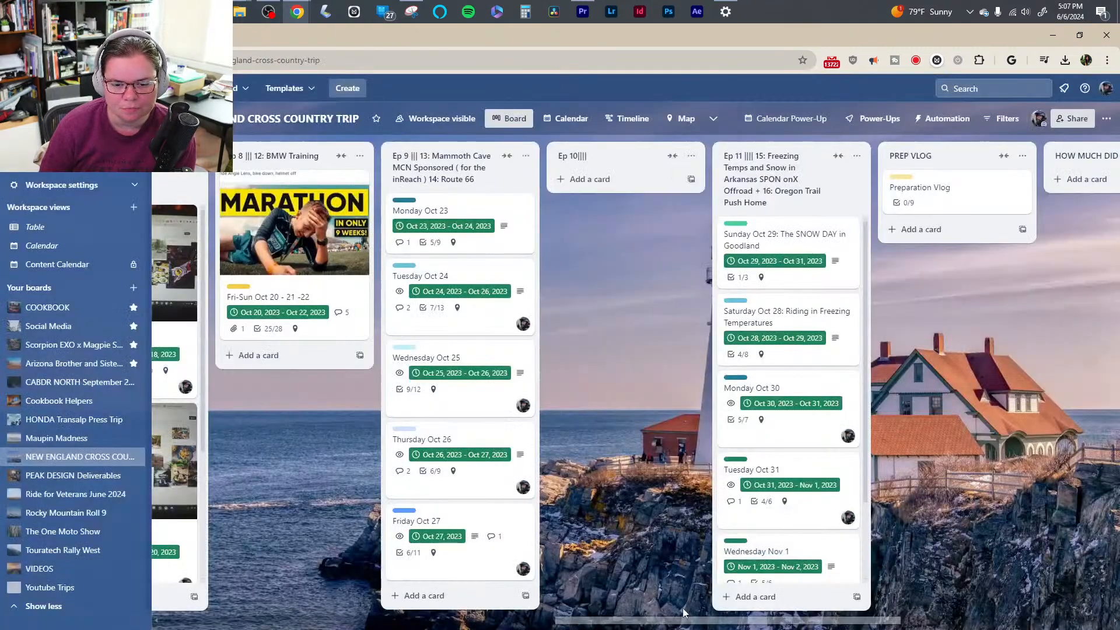
# - Return to the Episode 2 list, recheck the Sunday Oct 1 shot list and close the card
pyautogui.moveTo(679, 621); pyautogui.dragTo(265, 620)
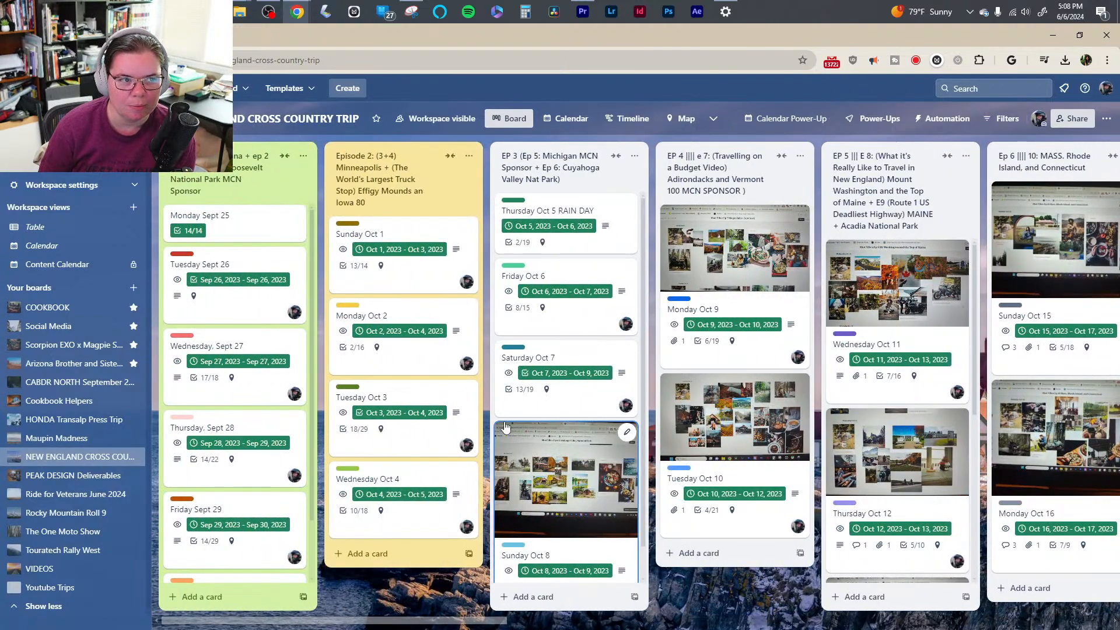
pyautogui.scroll(-5, 494, 404)
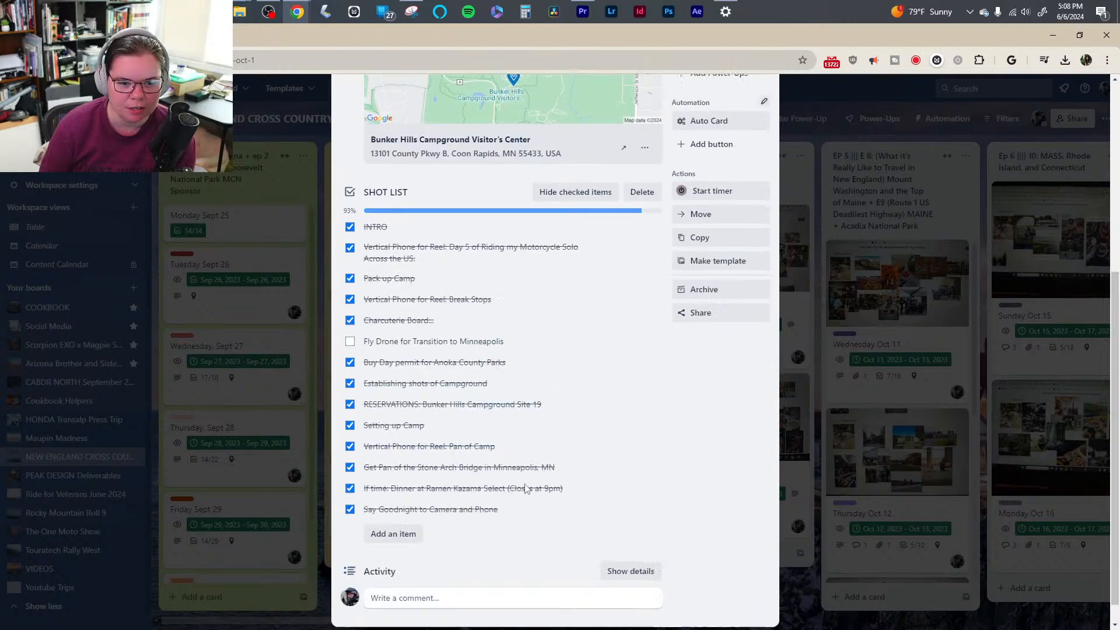
pyautogui.click(792, 611)
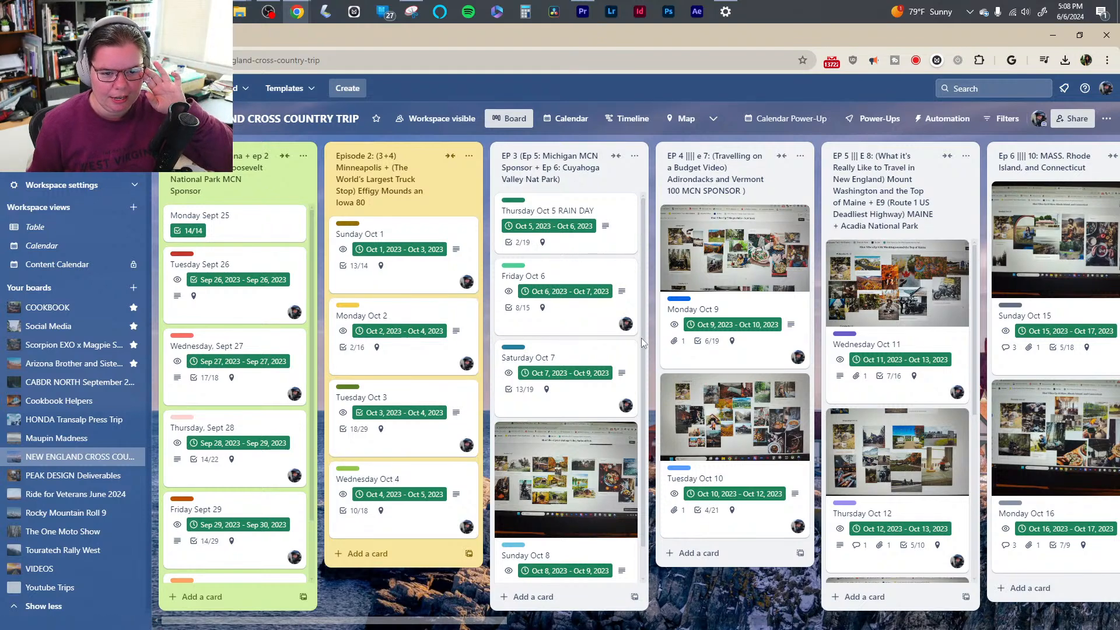
# - Open the Tuesday Oct 3 card in the Episode 2 list, read its description and shot list, and close it
pyautogui.click(424, 394)
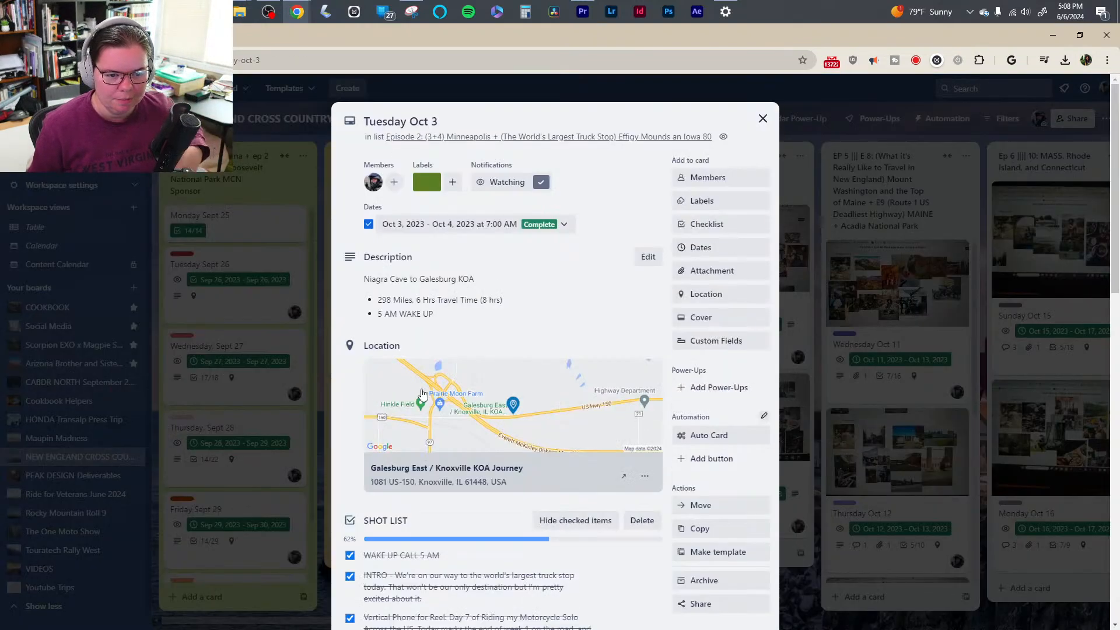
pyautogui.scroll(-15, 496, 401)
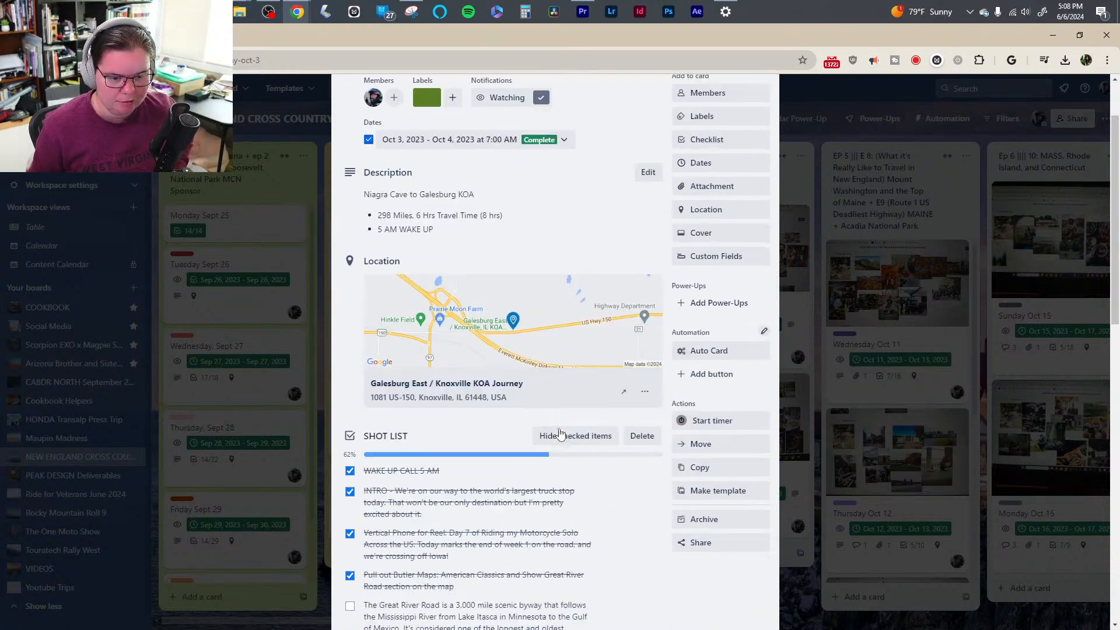
pyautogui.scroll(4, 495, 400)
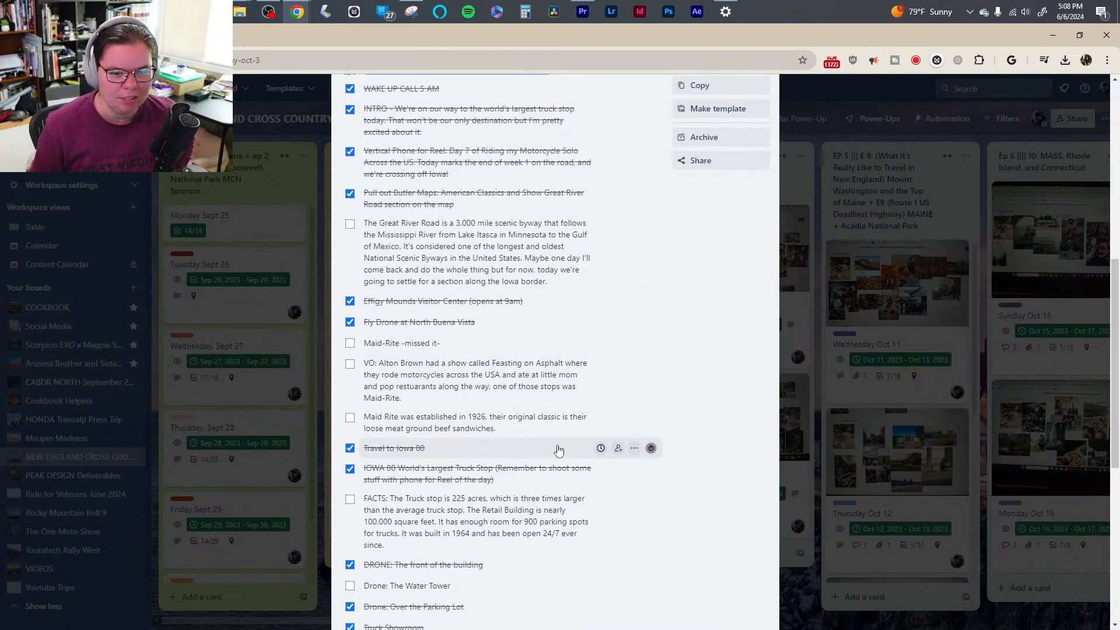
pyautogui.scroll(-3, 412, 364)
pyautogui.scroll(-4, 431, 391)
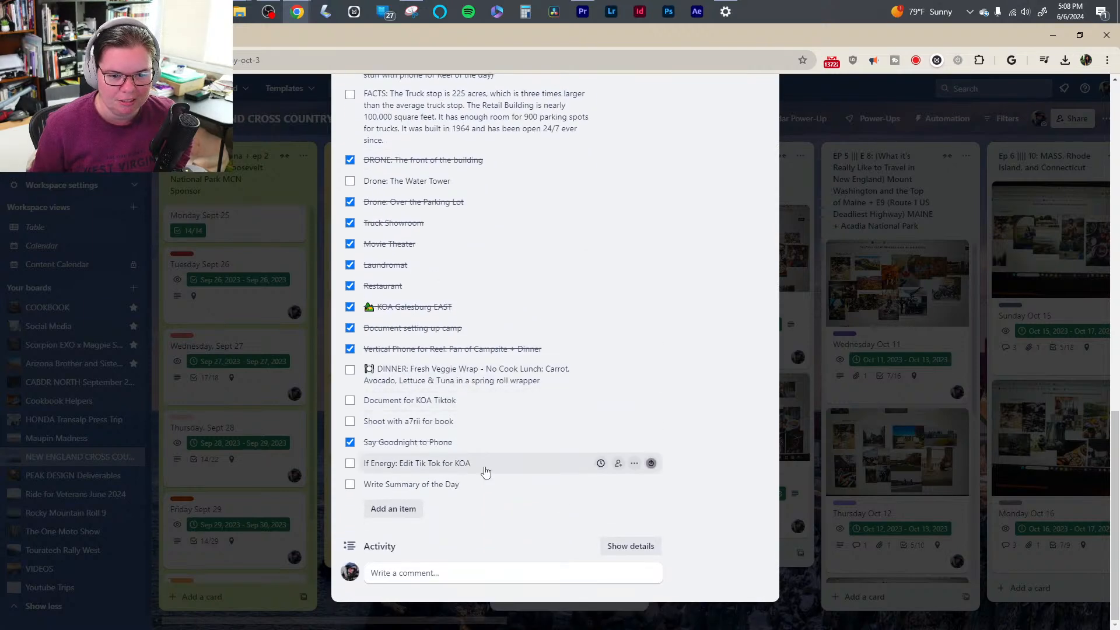
pyautogui.click(798, 617)
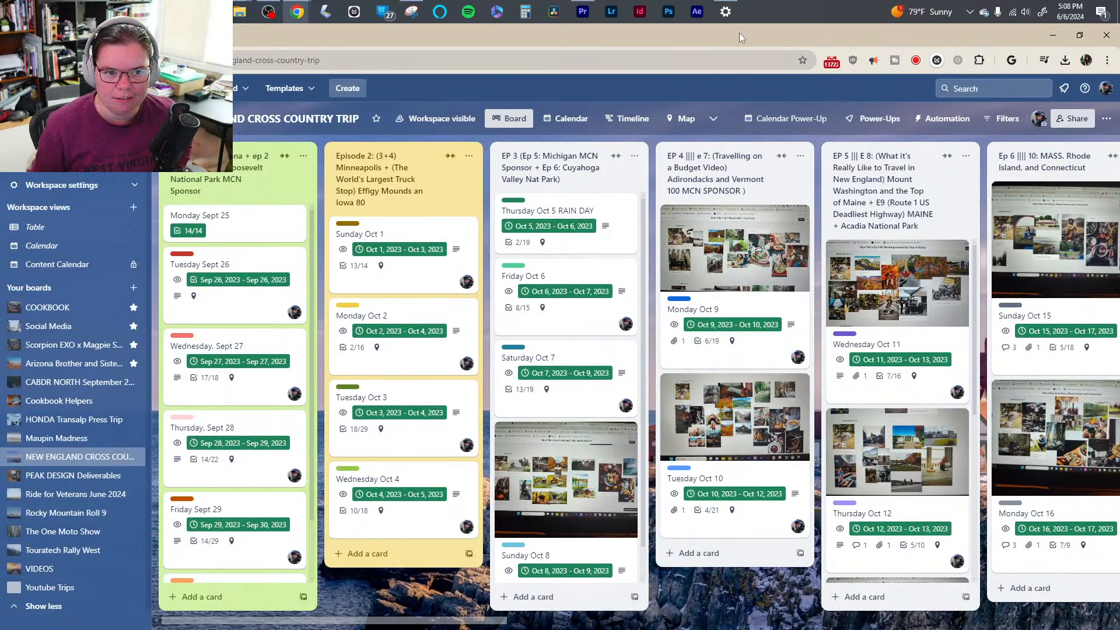
# - Review the Monday May 13 card's shot list on the Arizona Brother and Sister Trip board, and return to the New England board
pyautogui.click(74, 363)
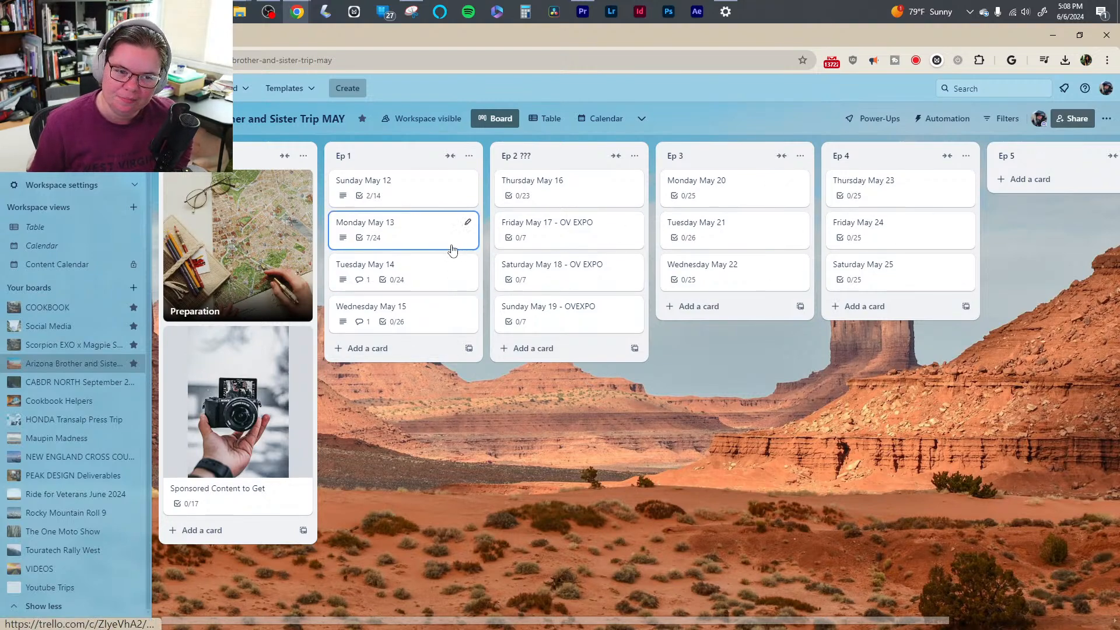
pyautogui.click(415, 234)
pyautogui.scroll(-4, 515, 420)
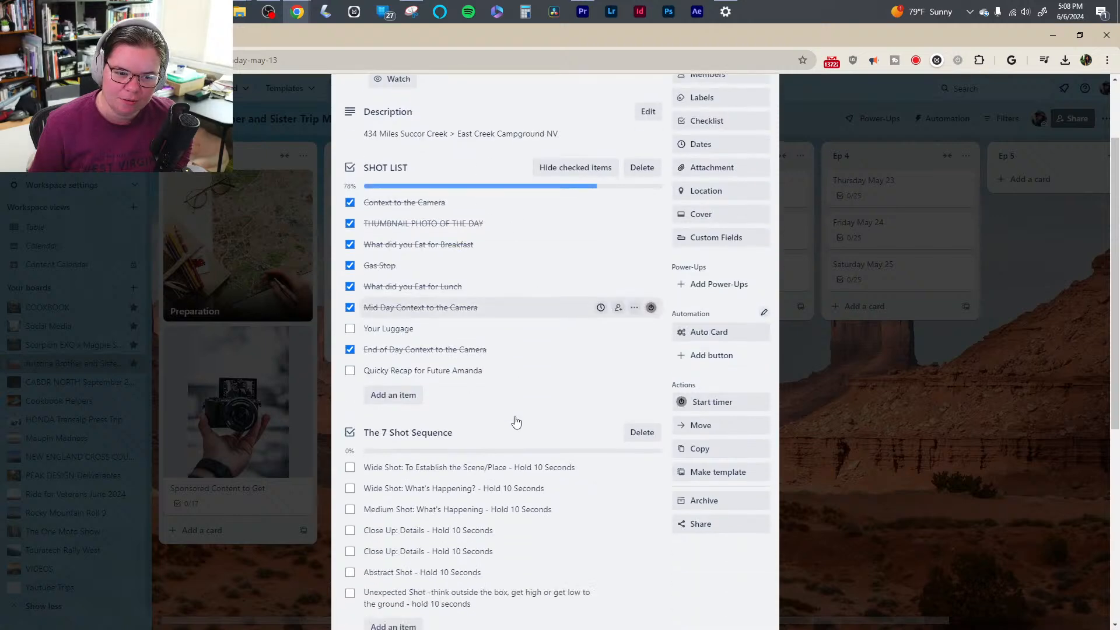
pyautogui.scroll(5, 515, 420)
pyautogui.click(933, 482)
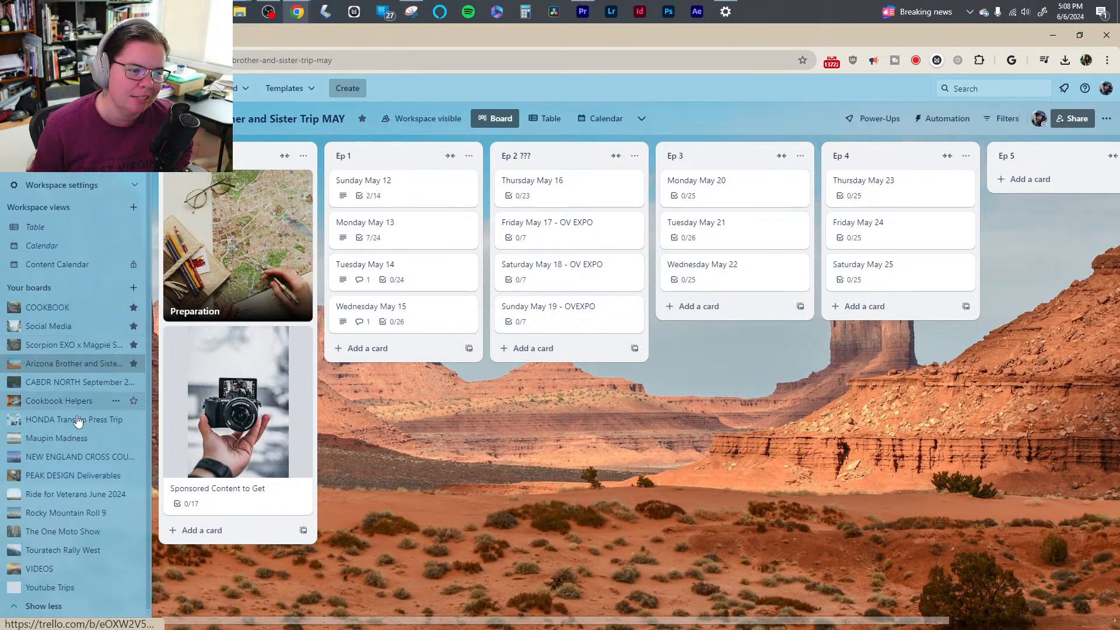
pyautogui.click(76, 457)
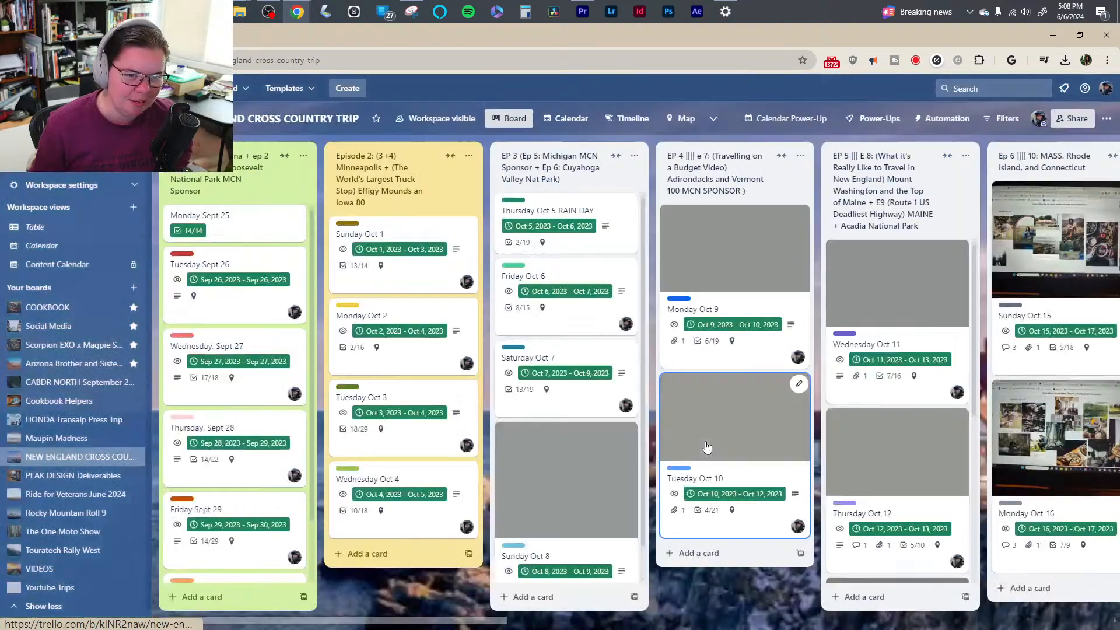
# - Review the three act columns on the Episode 2 STORY ARC board in Chrome, and switch back to Premiere Pro
pyautogui.moveTo(856, 32); pyautogui.dragTo(0, 327)
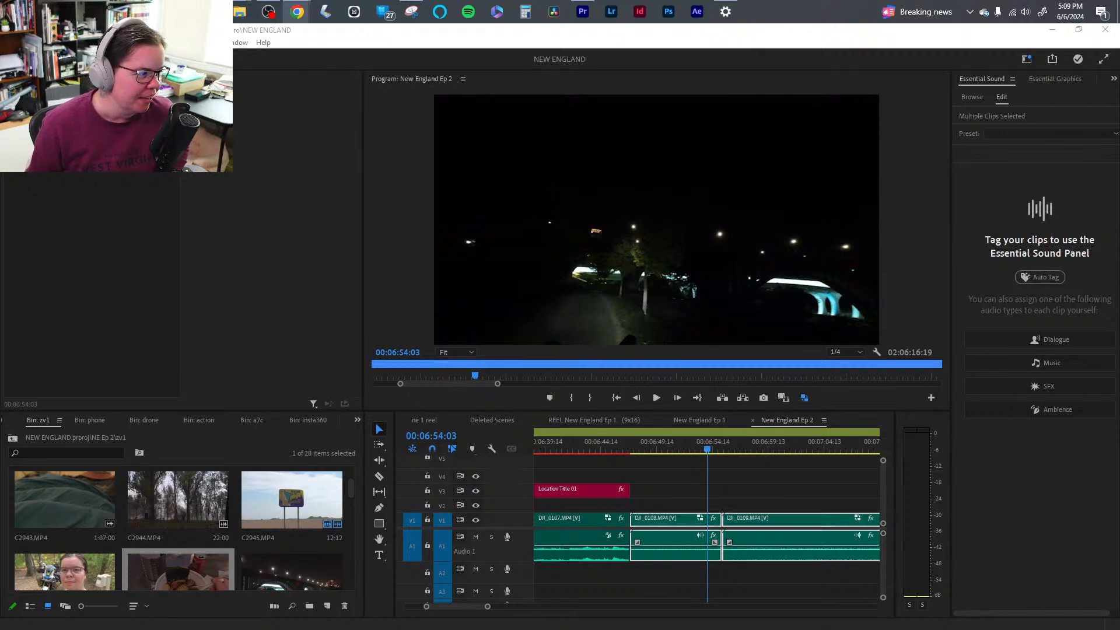
pyautogui.moveTo(314, 629); pyautogui.dragTo(577, 1)
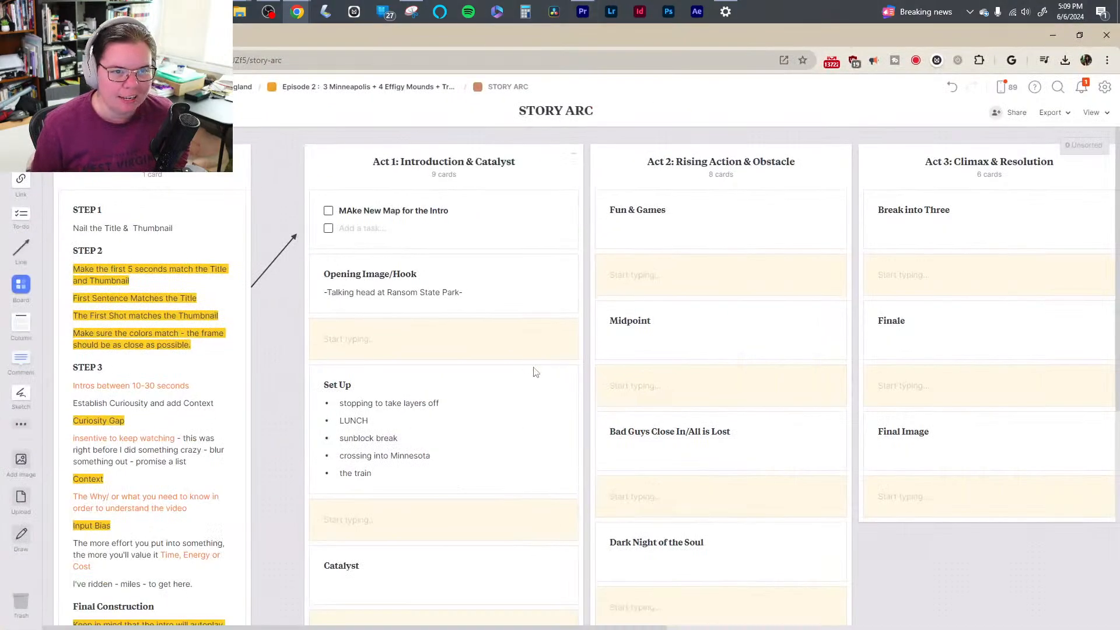
pyautogui.scroll(-4, 592, 262)
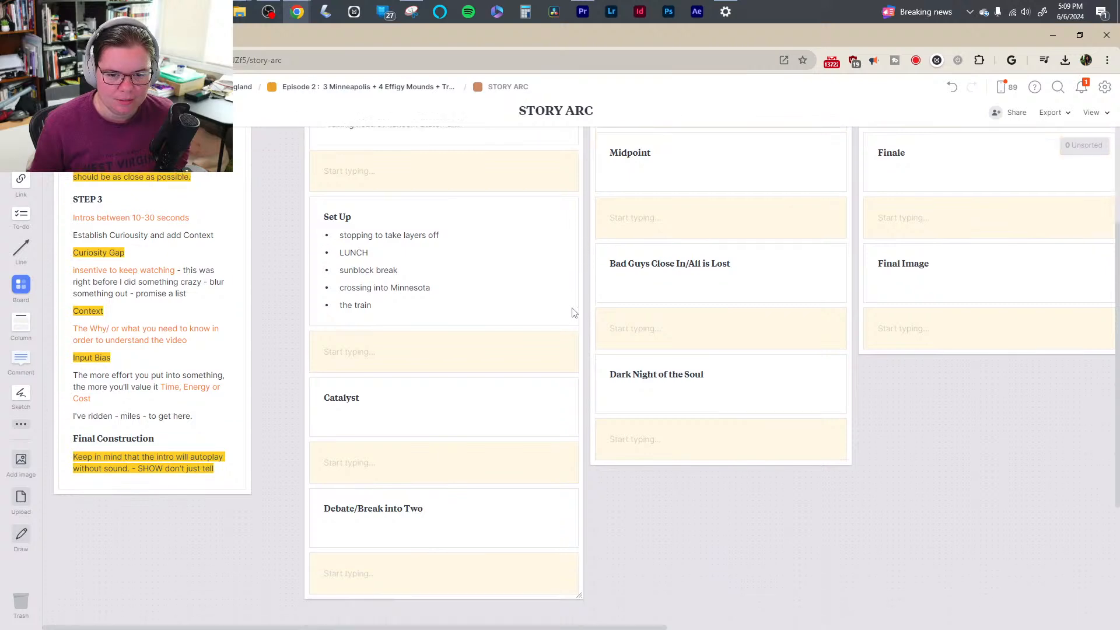
pyautogui.scroll(4, 586, 359)
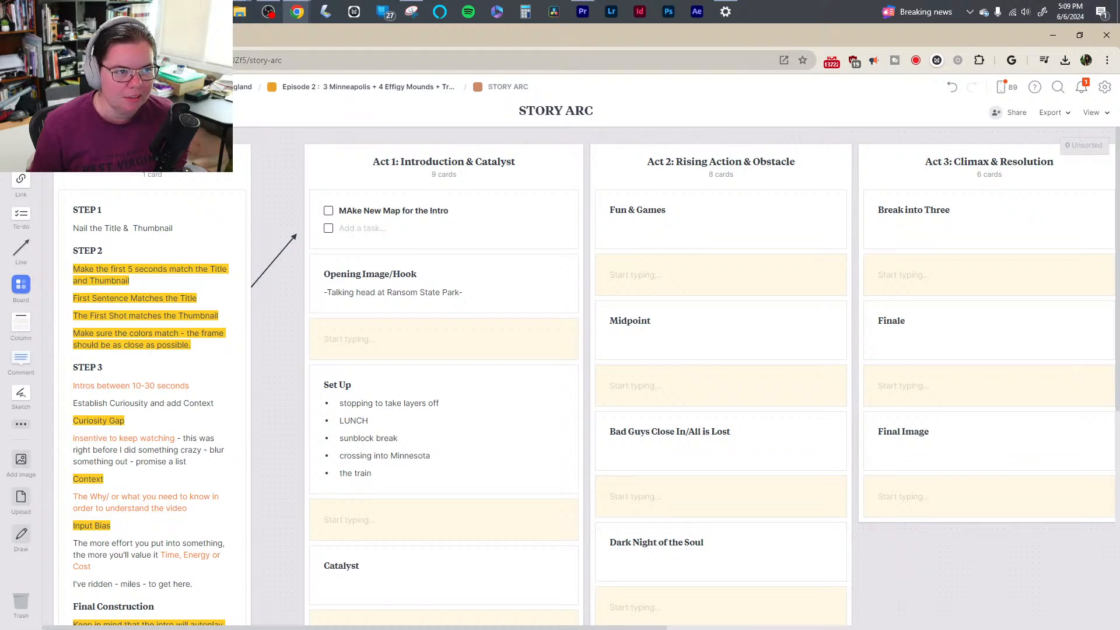
pyautogui.scroll(-3, 344, 449)
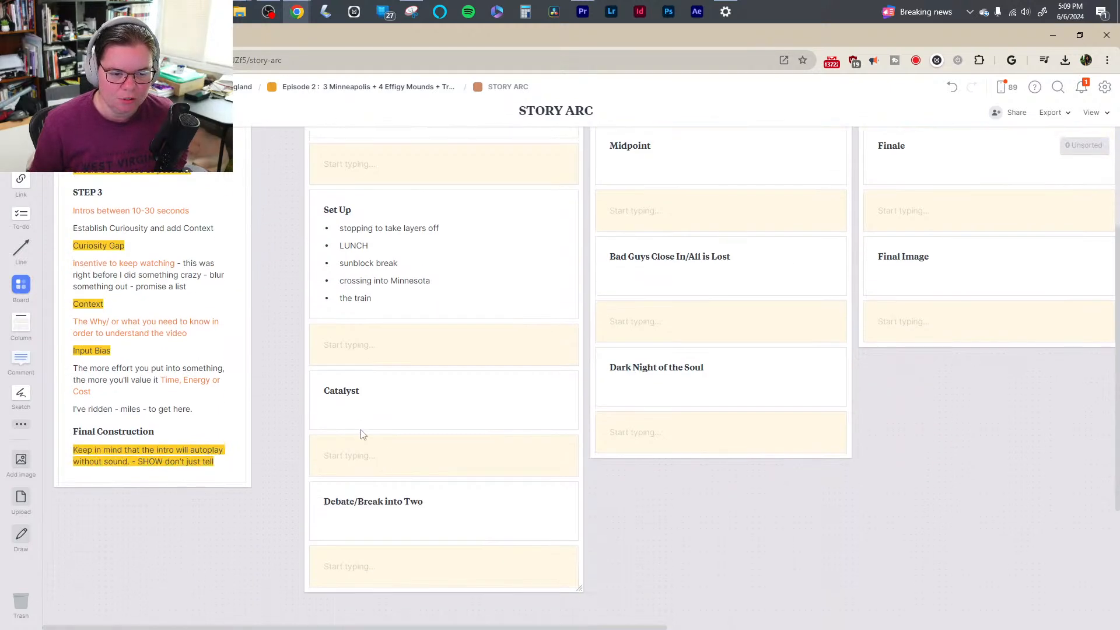
pyautogui.click(644, 320)
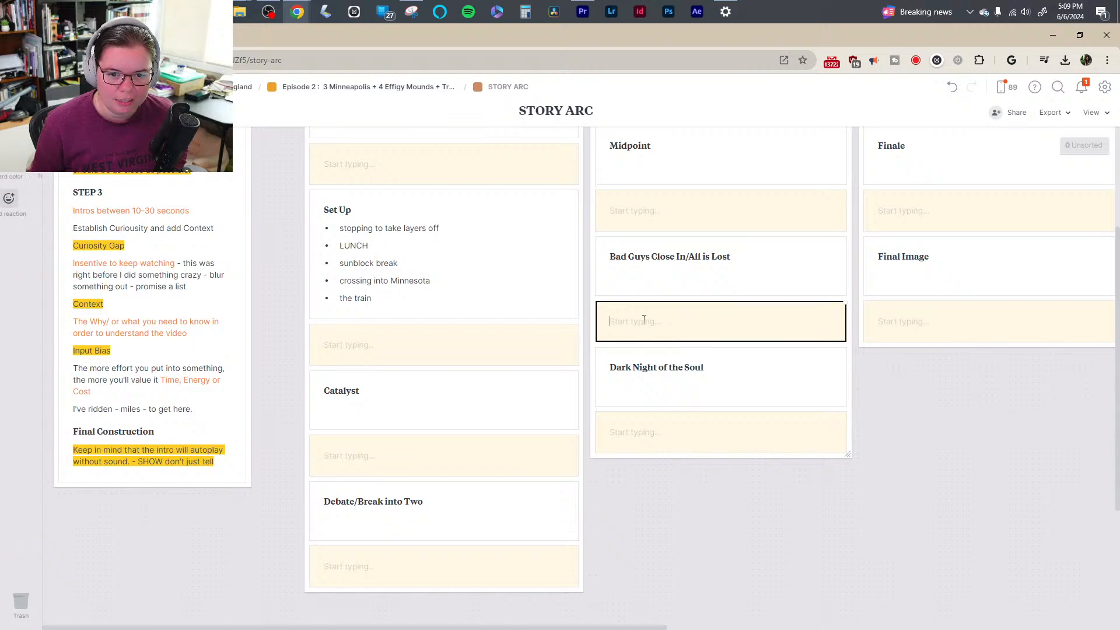
pyautogui.click(429, 566)
pyautogui.click(386, 454)
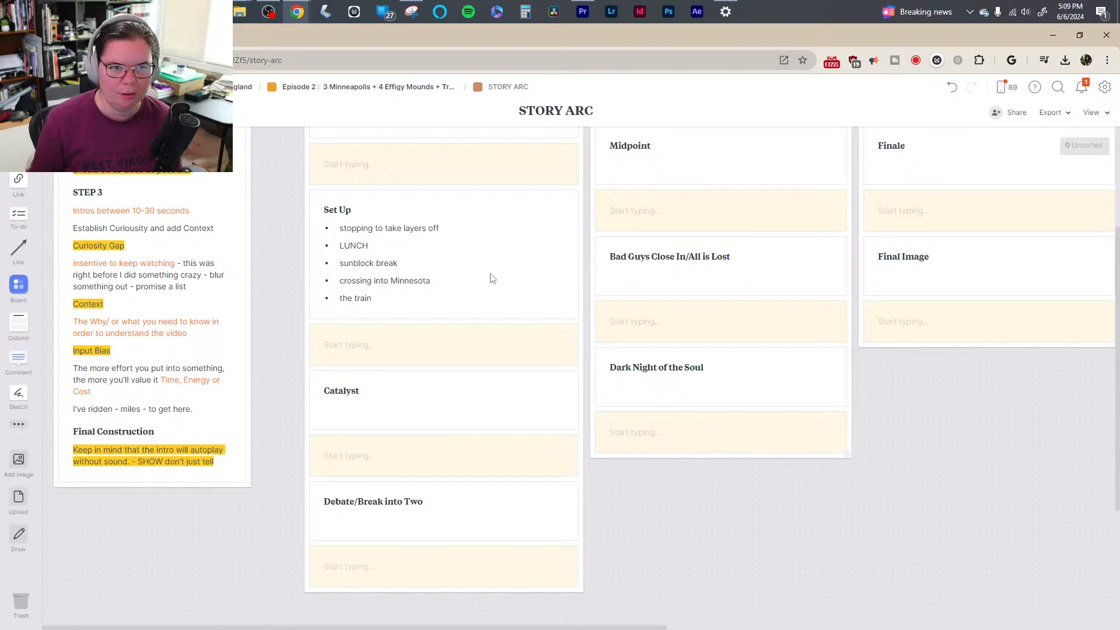
pyautogui.moveTo(128, 35); pyautogui.dragTo(0, 524)
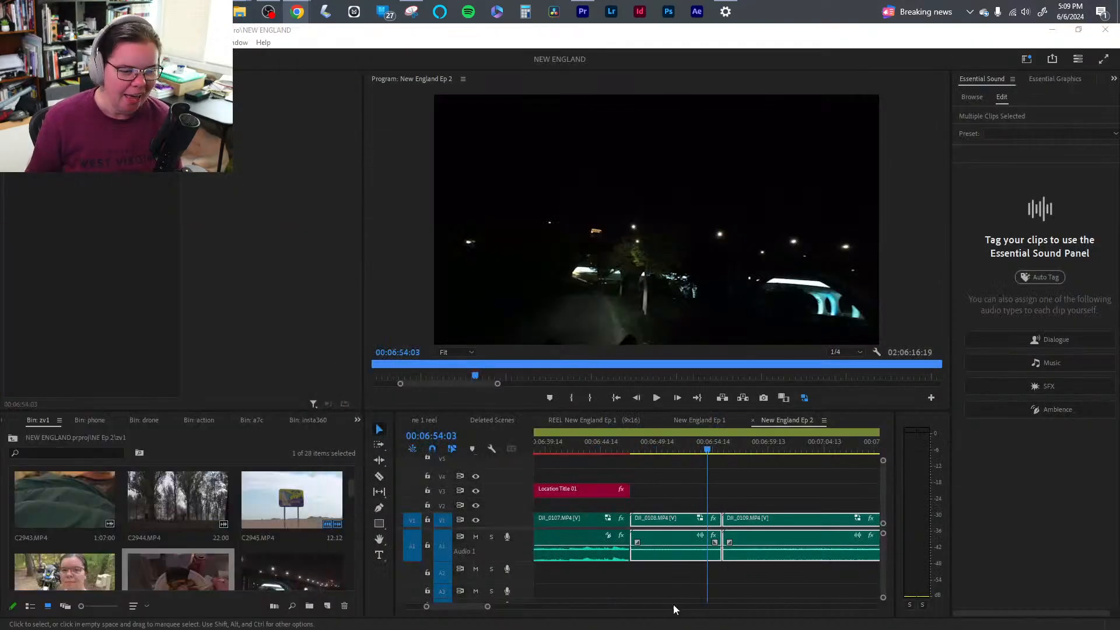
# - Play from the ramen shot into the night clips and ripple-delete DJI_0108.MP4 so no gap remains
pyautogui.click(761, 590)
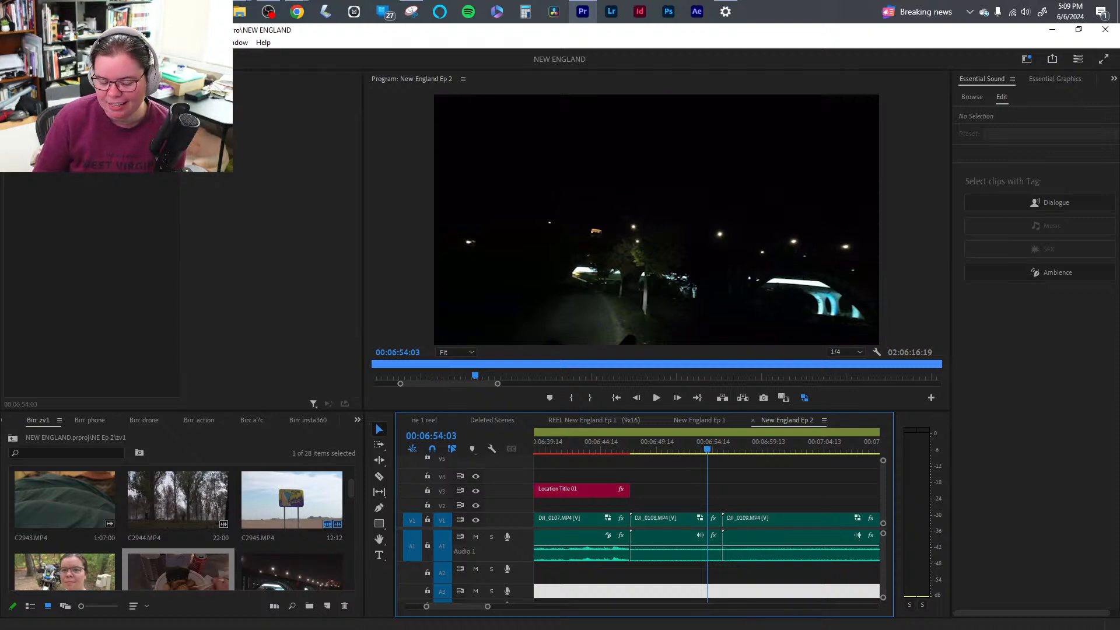
pyautogui.press('space')
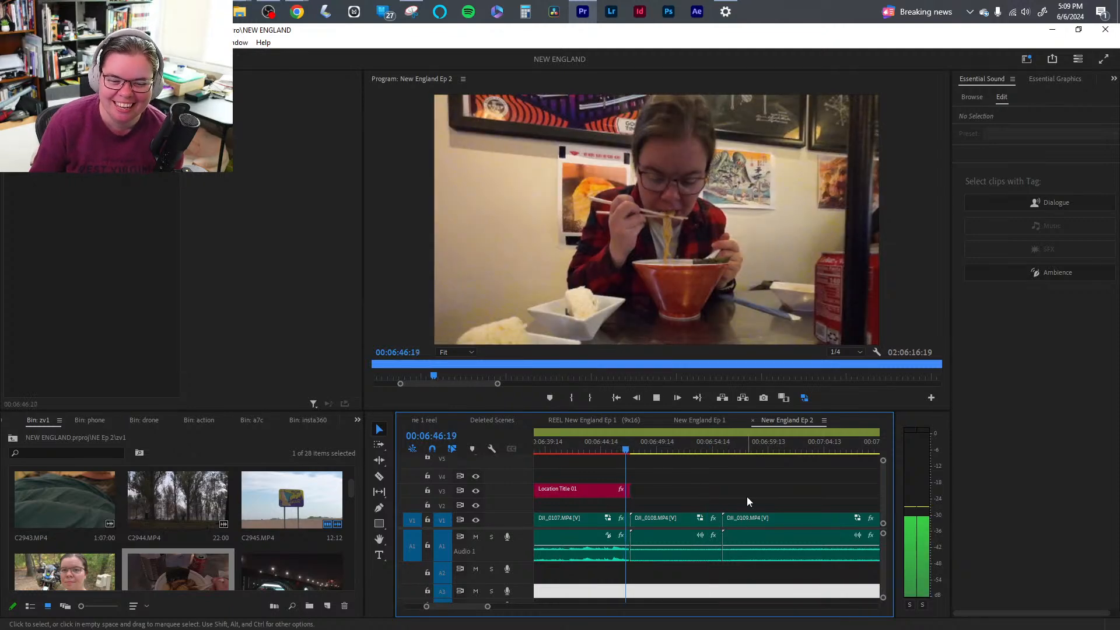
pyautogui.moveTo(648, 447); pyautogui.dragTo(739, 449)
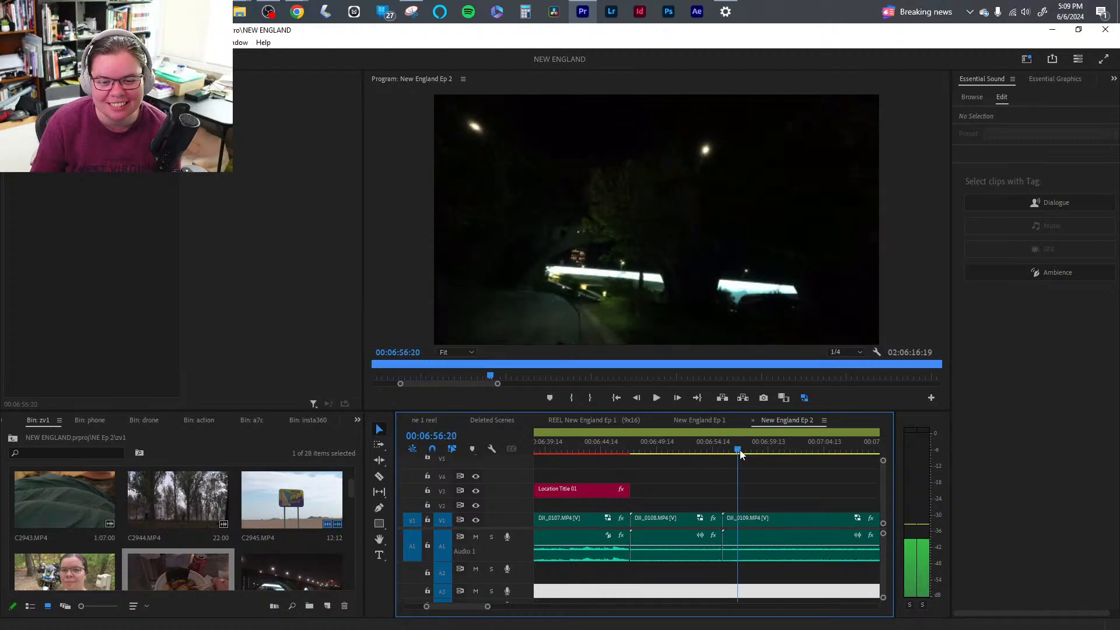
pyautogui.click(687, 545)
pyautogui.press('Delete')
pyautogui.click(687, 542)
pyautogui.press('Delete')
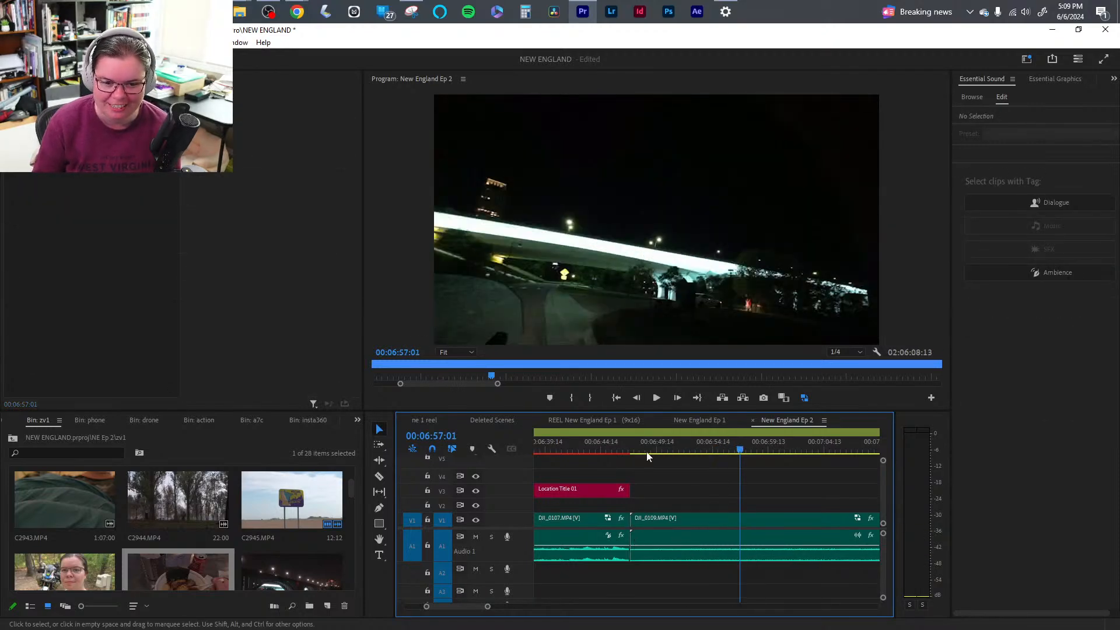
# - Tag the audio of the night riding clip DJI_0109.MP4 as Ambience
pyautogui.moveTo(632, 448); pyautogui.dragTo(662, 448)
pyautogui.click(758, 519)
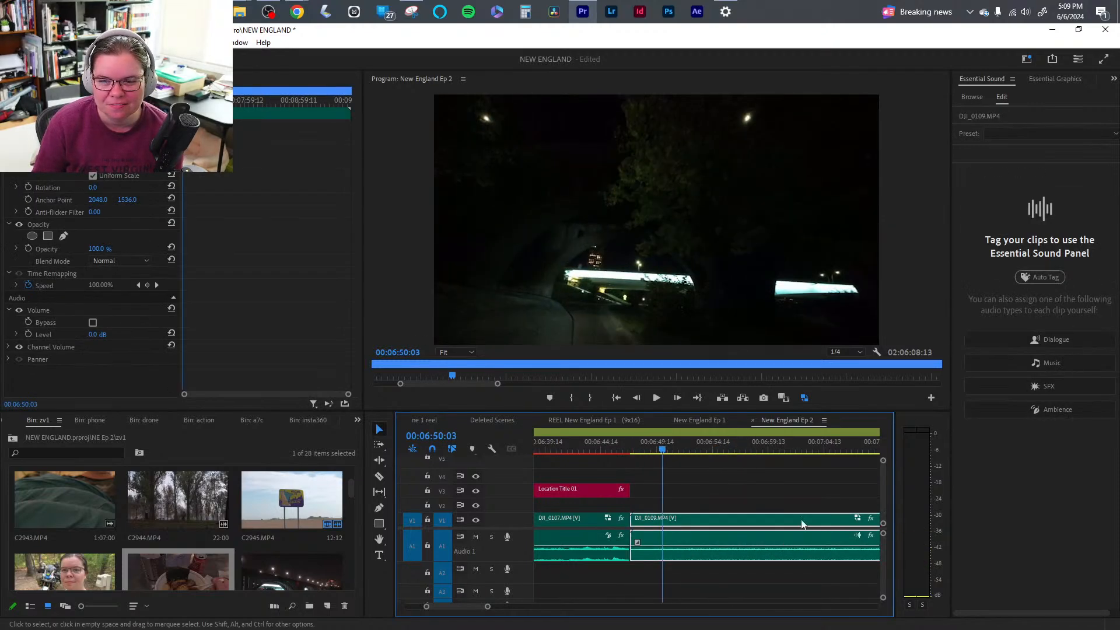
pyautogui.click(1071, 408)
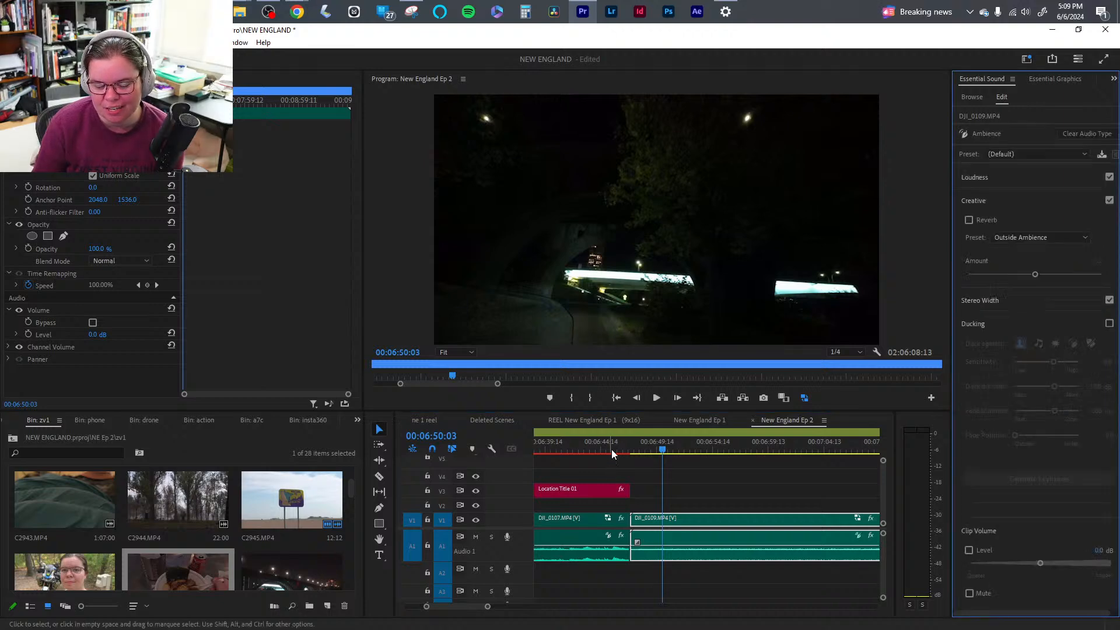
# - Ripple-trim the beginning of DJI_0109.MP4 so it opens on the brightly lit bridge, playing back each trim
pyautogui.moveTo(640, 454); pyautogui.dragTo(671, 452)
pyautogui.press('Up')
pyautogui.press('space')
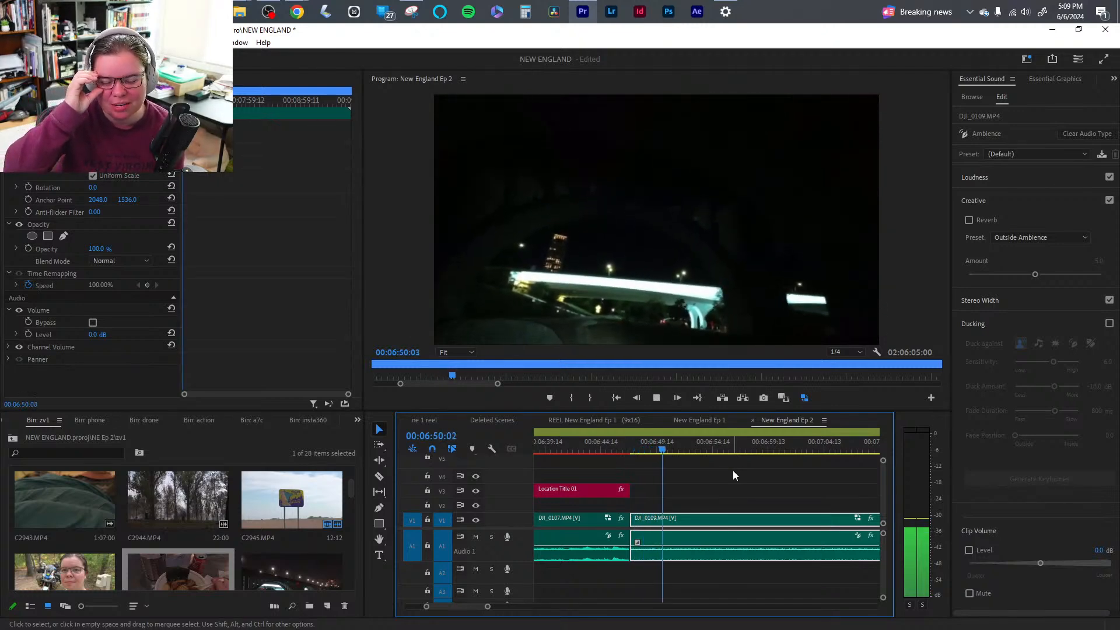
pyautogui.moveTo(680, 449); pyautogui.dragTo(713, 455)
pyautogui.press('Up')
pyautogui.press('space')
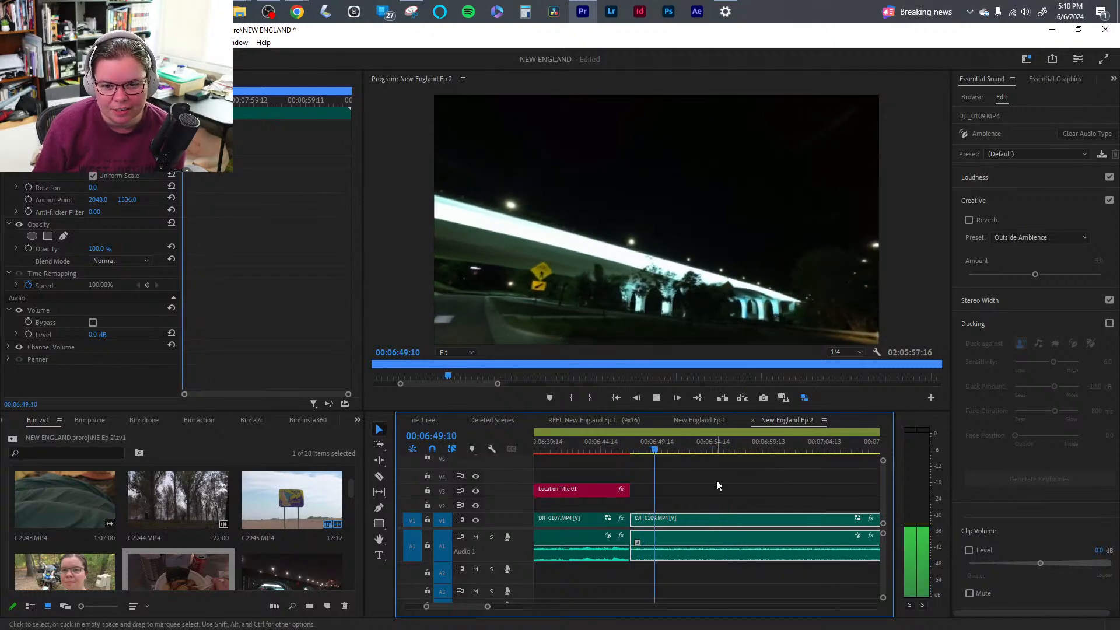
pyautogui.moveTo(676, 450); pyautogui.dragTo(637, 454)
pyautogui.press('space')
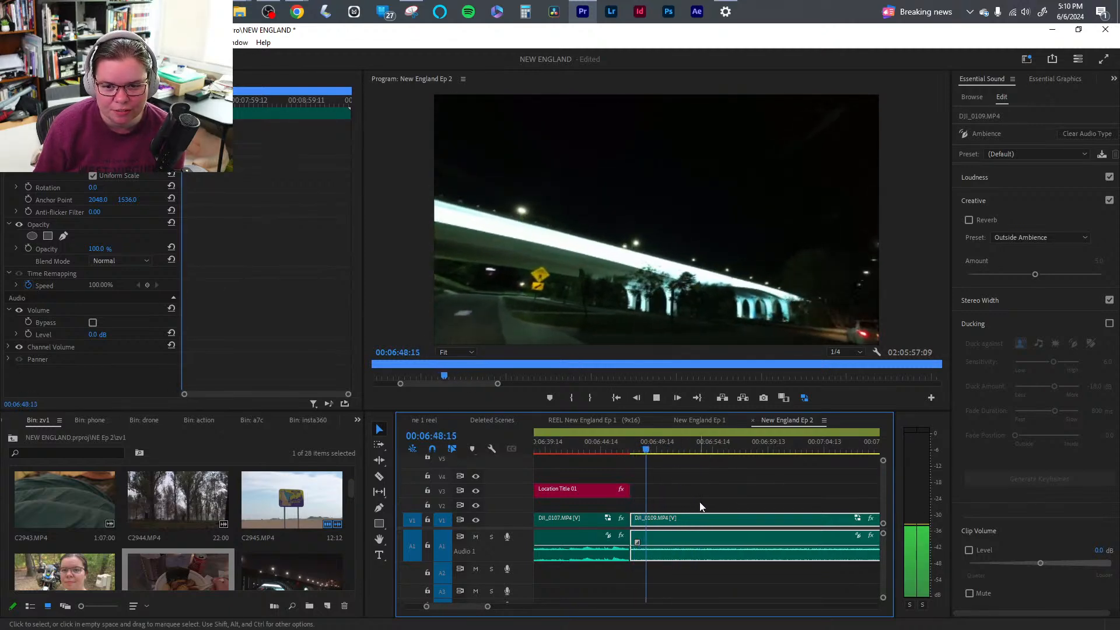
# - Split DJI_0109.MP4 after the short lit bridge shot and ripple-trim the following footage up to the ride beneath the bridge
pyautogui.hotkey('shift', 'd')
pyautogui.moveTo(659, 450); pyautogui.dragTo(728, 450)
pyautogui.press('Up')
pyautogui.press('space')
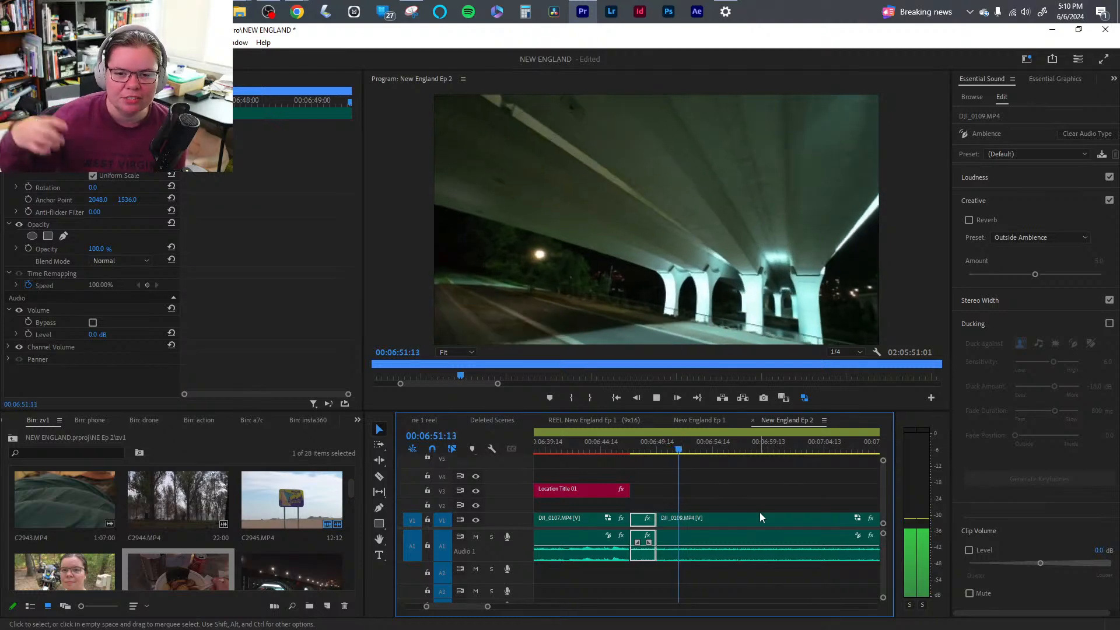
# - Split DJI_0109.MP4 at 00:06:52:11 under the bridge and ripple-trim the following footage up to the distant lit tower
pyautogui.press('space')
pyautogui.click(687, 522)
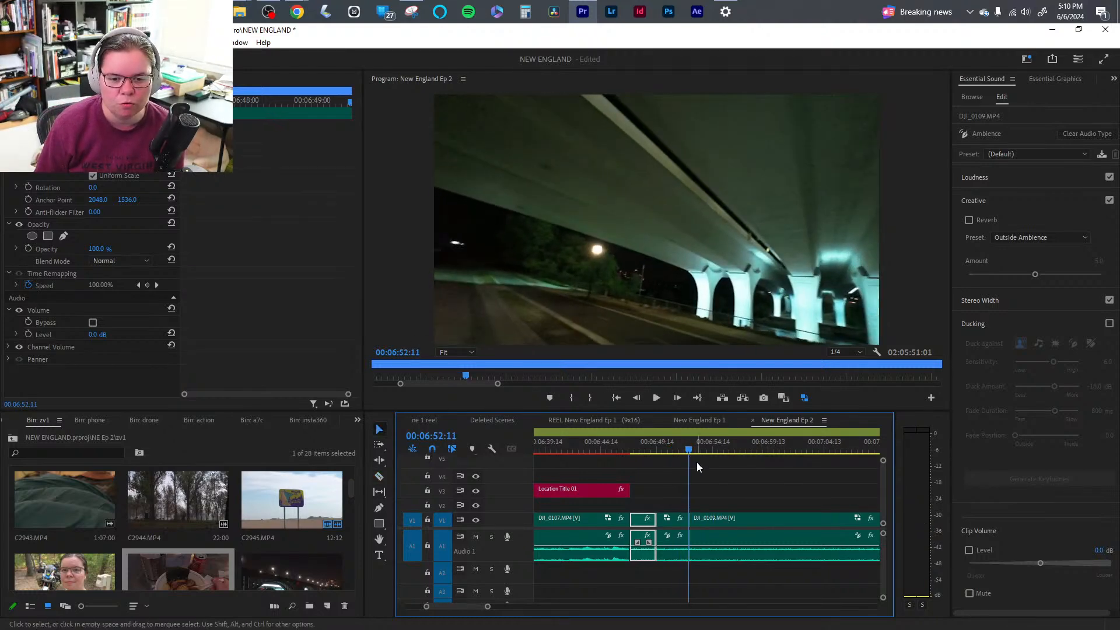
pyautogui.press('v')
pyautogui.moveTo(691, 450); pyautogui.dragTo(773, 450)
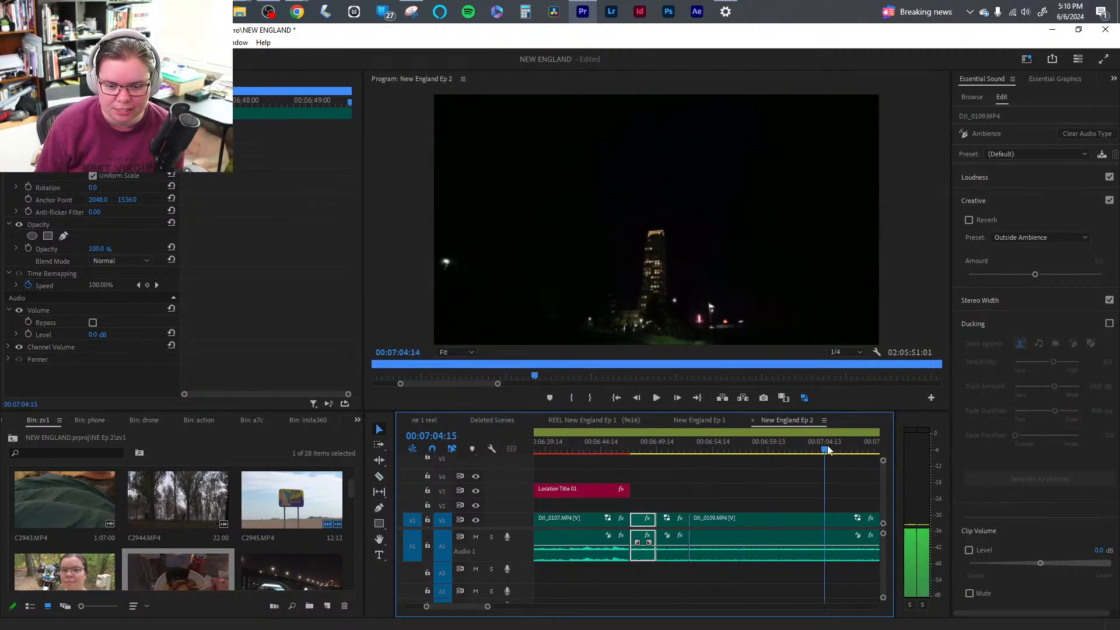
pyautogui.press('Up')
pyautogui.press('space')
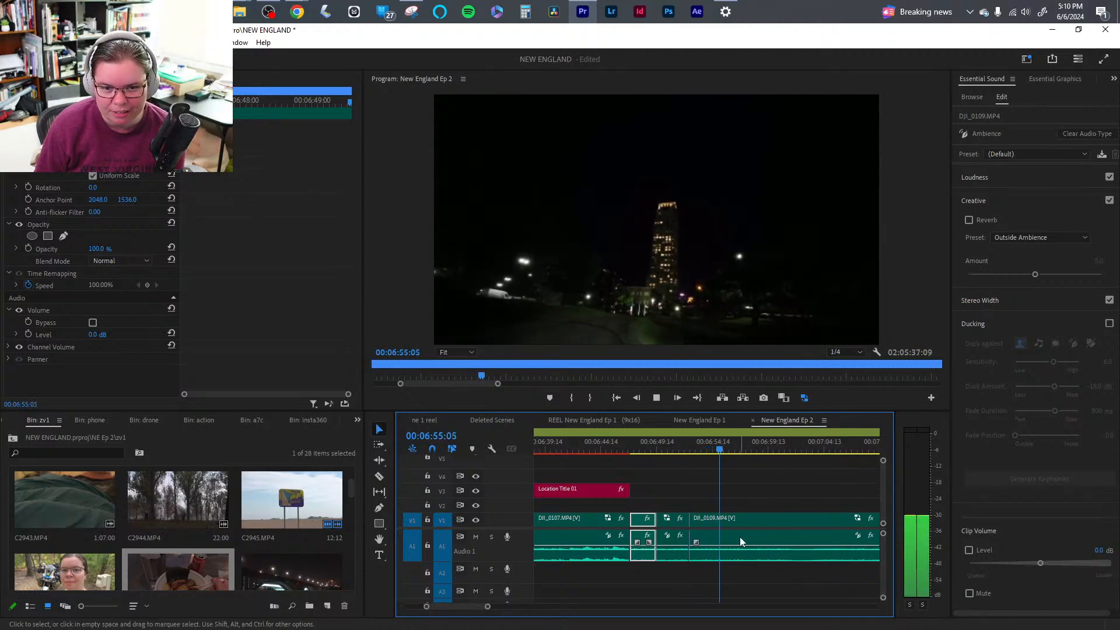
# - Split DJI_0109.MP4 after the distant tower shot and ripple-trim the next stretch up to the closer view of the tower
pyautogui.press('space')
pyautogui.hotkey('ctrl', 'k')
pyautogui.moveTo(740, 451); pyautogui.dragTo(882, 457)
pyautogui.moveTo(656, 454); pyautogui.dragTo(855, 470)
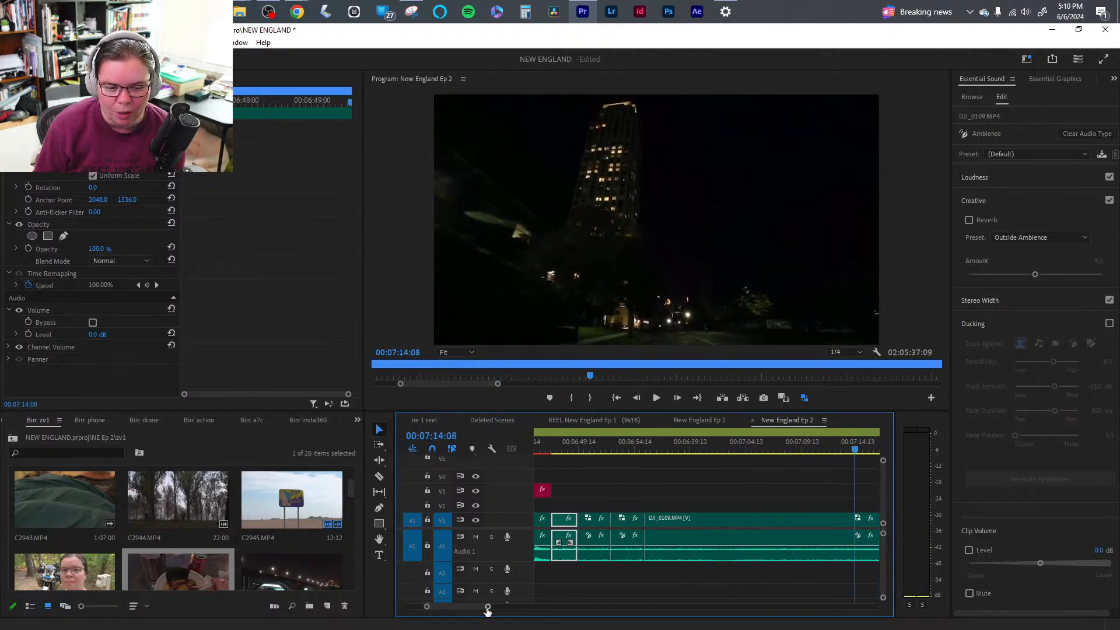
pyautogui.moveTo(487, 611); pyautogui.dragTo(537, 607)
pyautogui.click(739, 450)
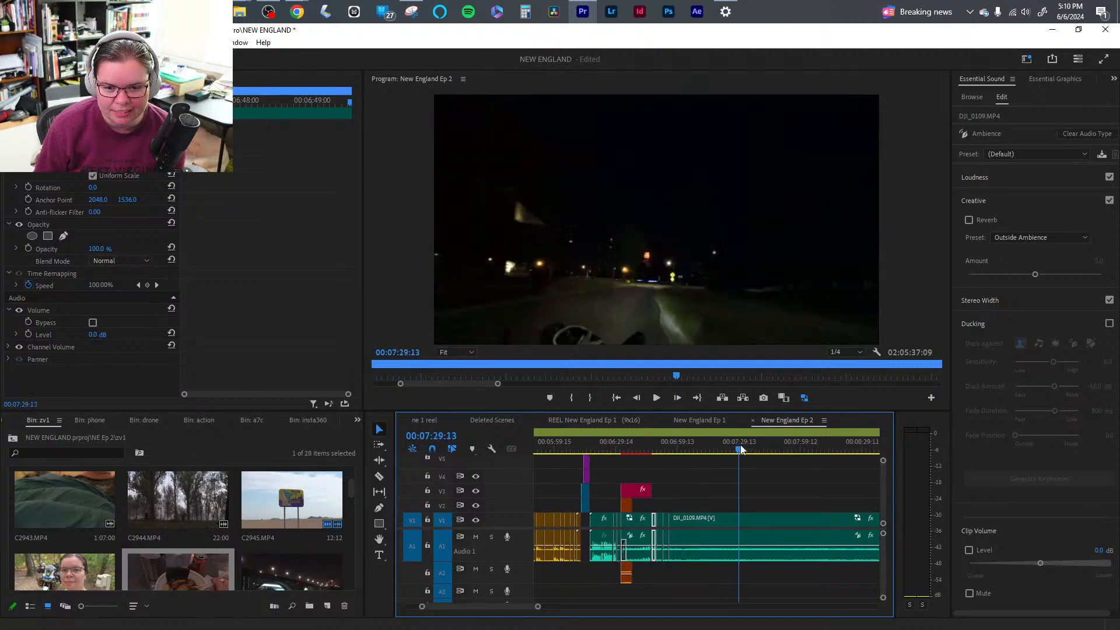
pyautogui.moveTo(741, 449); pyautogui.dragTo(701, 449)
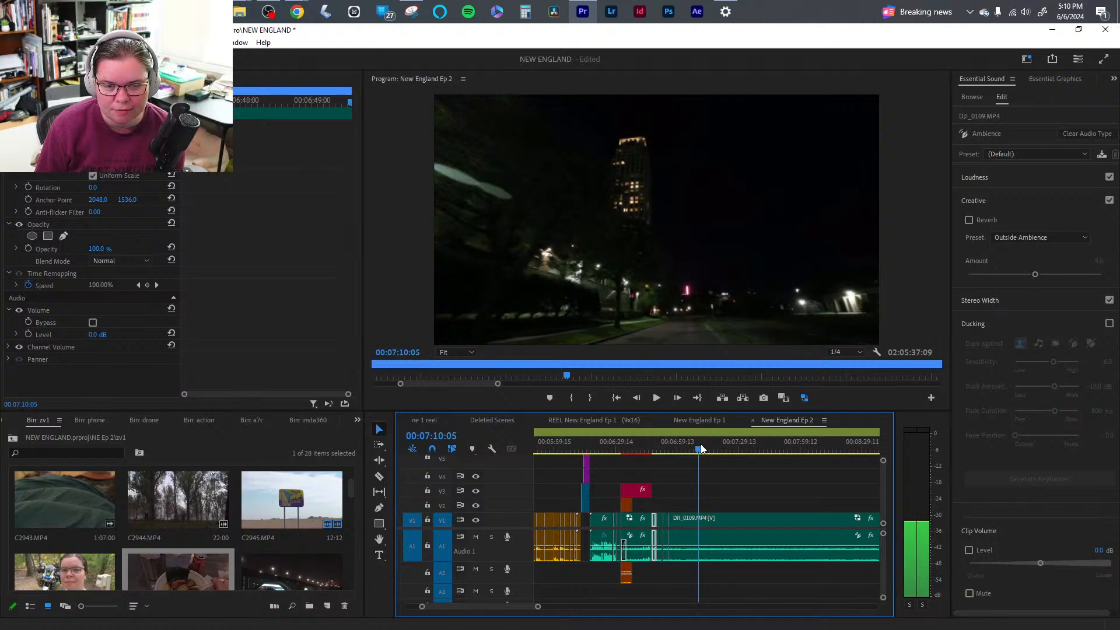
pyautogui.press('space')
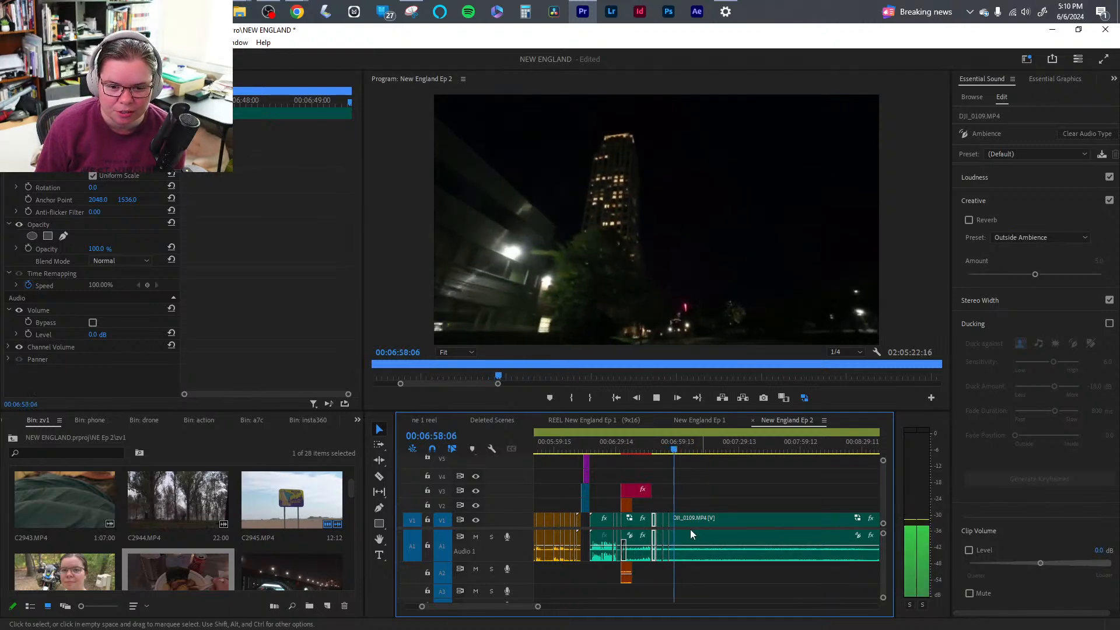
# - Split DJI_0109.MP4 after the closer tower shot and ripple-trim the following footage up to the Gold Medal Flour sign
pyautogui.press('space')
pyautogui.moveTo(732, 449); pyautogui.dragTo(760, 454)
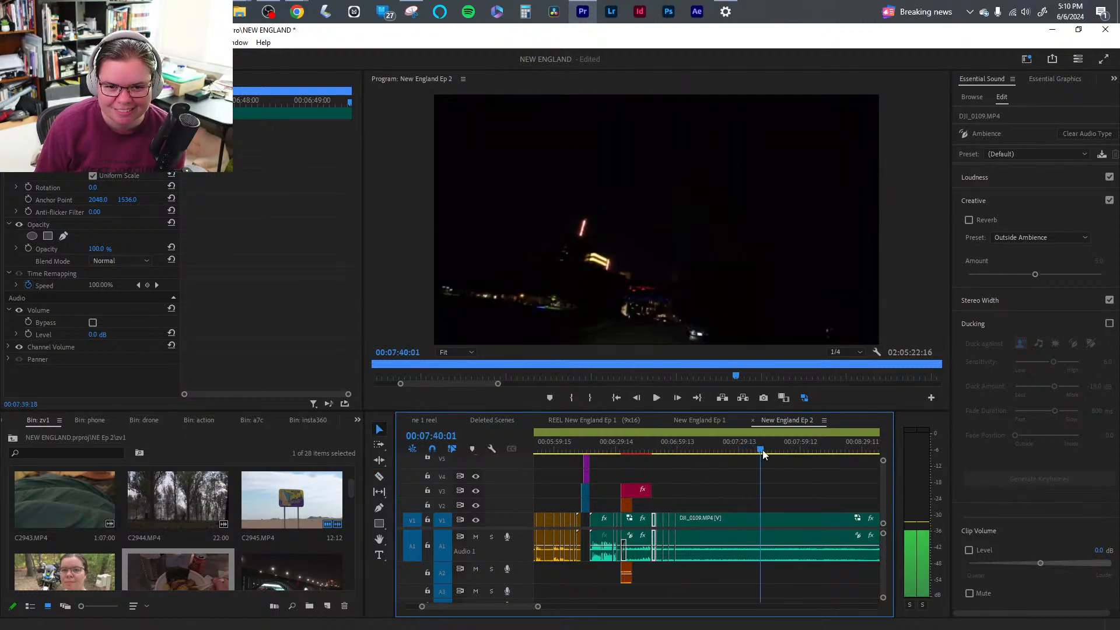
pyautogui.press('space')
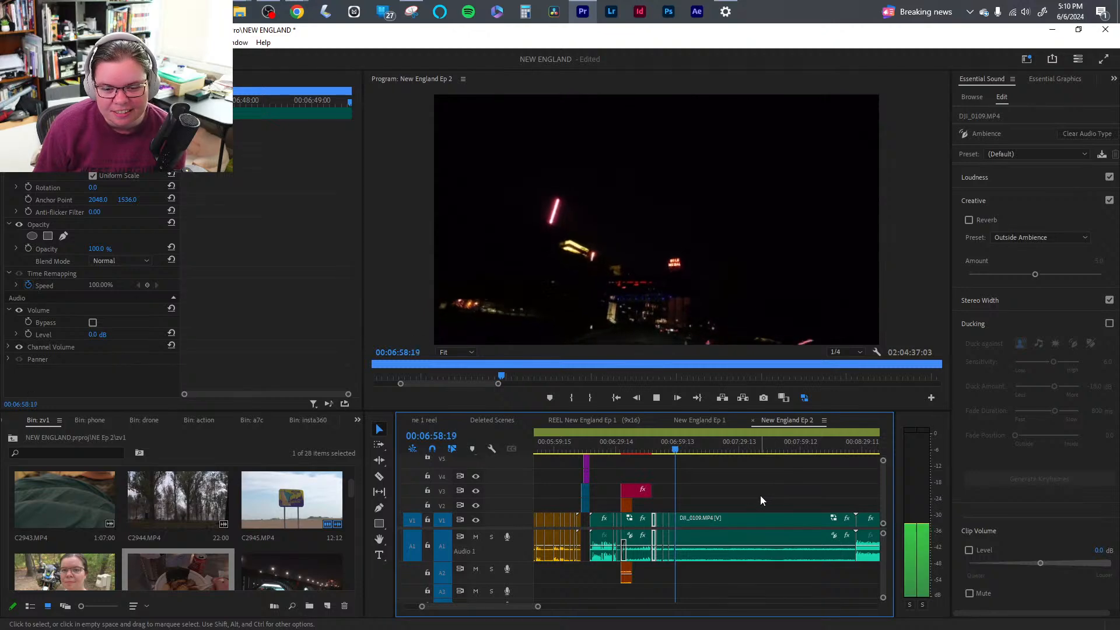
pyautogui.click(692, 450)
pyautogui.moveTo(695, 452); pyautogui.dragTo(698, 453)
pyautogui.press('space')
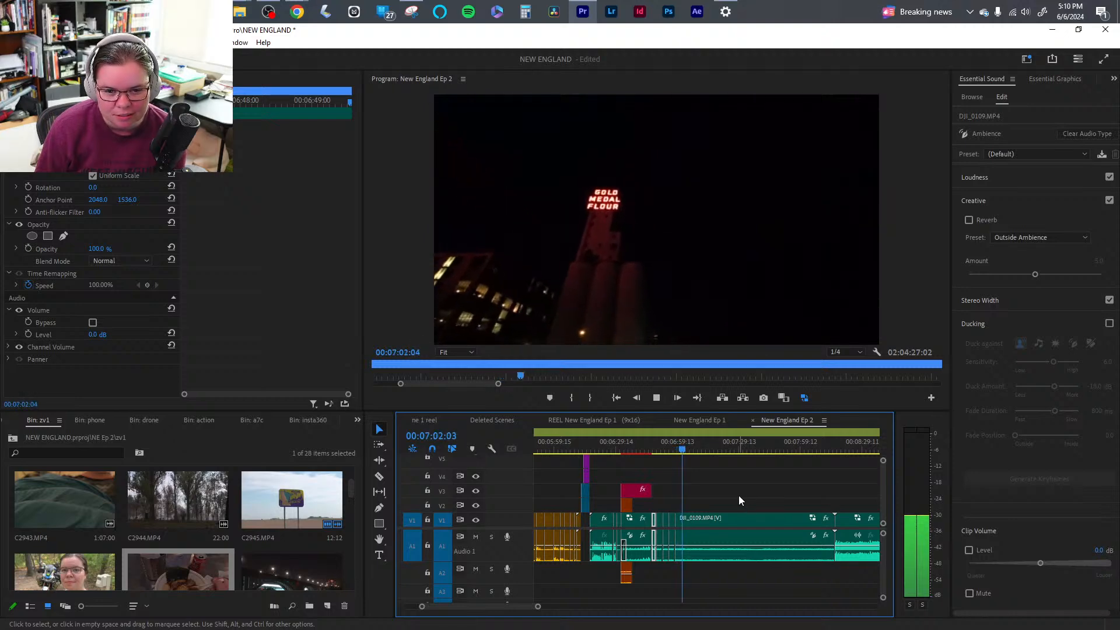
# - Split DJI_0109.MP4 after the Gold Medal Flour sign shot, ripple-delete the rest of the clip and save the project
pyautogui.press('space')
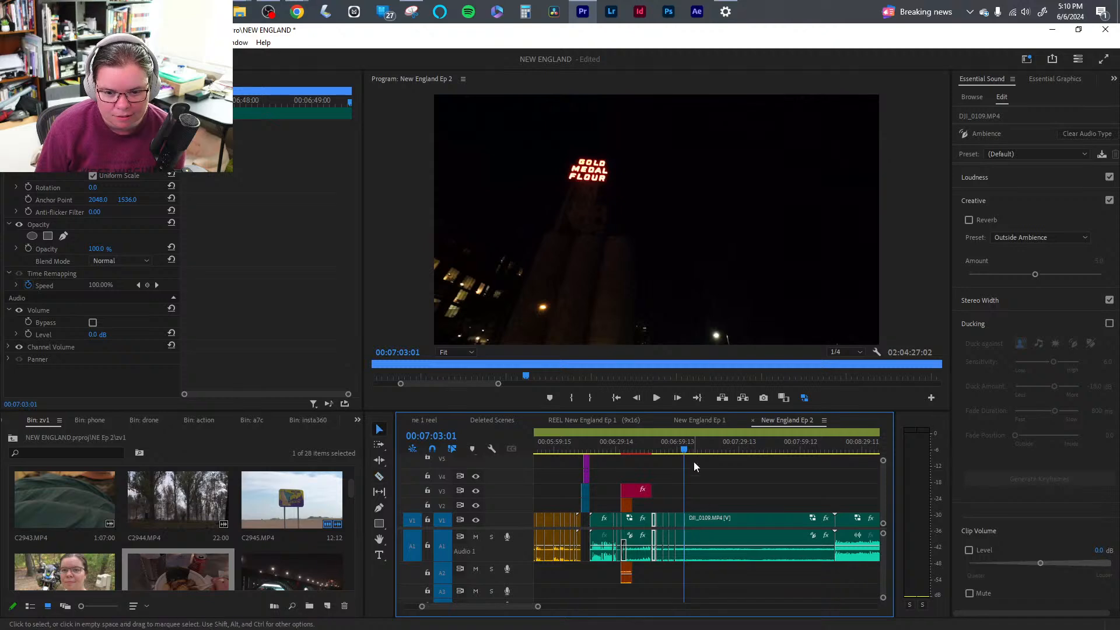
pyautogui.moveTo(696, 452); pyautogui.dragTo(811, 447)
pyautogui.press('space')
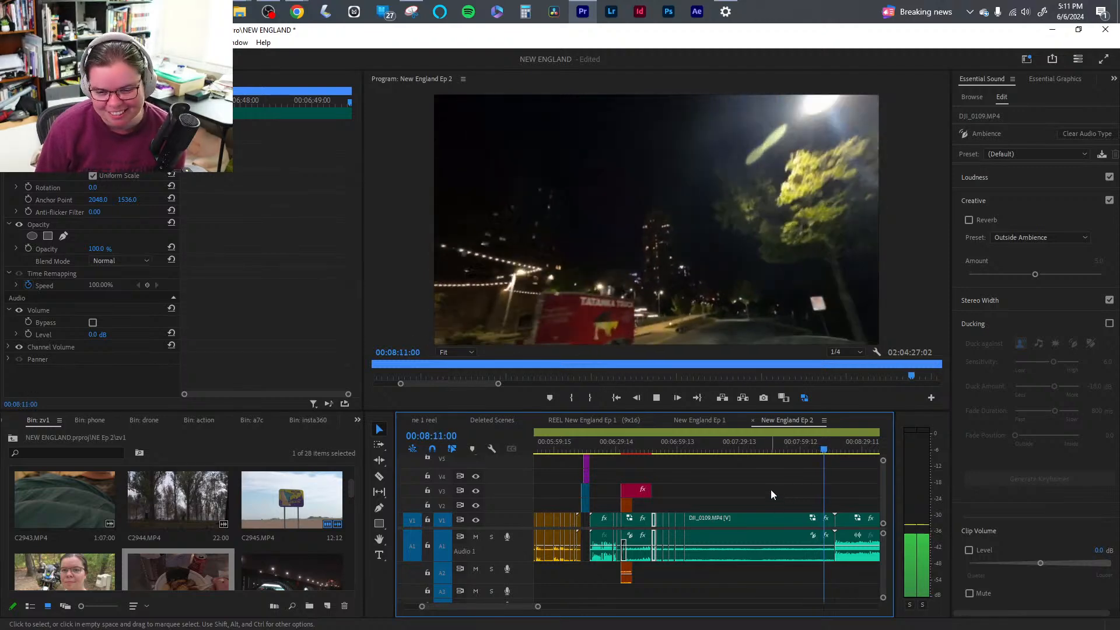
pyautogui.press('space')
pyautogui.click(742, 554)
pyautogui.hotkey('shift', 'Delete')
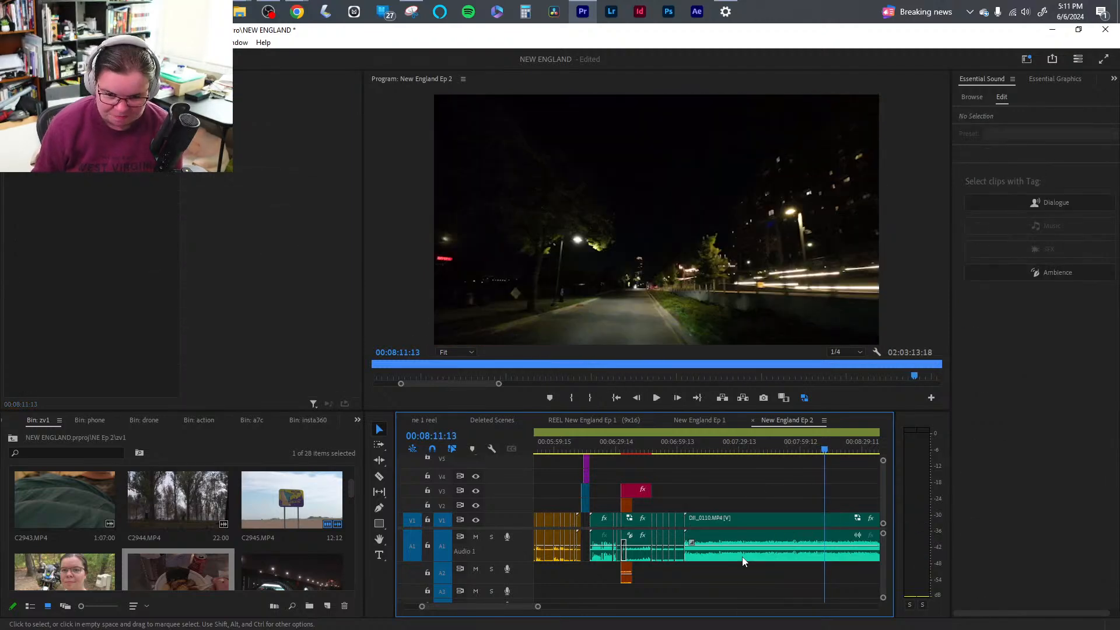
pyautogui.hotkey('ctrl', 's')
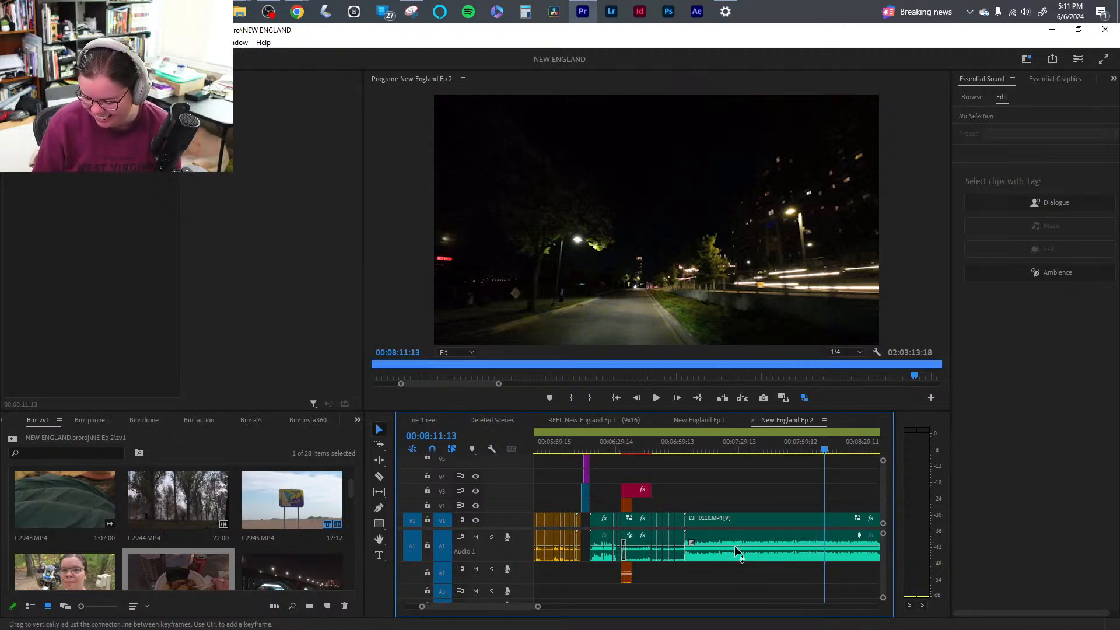
# - Lower the audio gain of DJI_0110.MP4 by 20 dB and play it back
pyautogui.moveTo(734, 545)
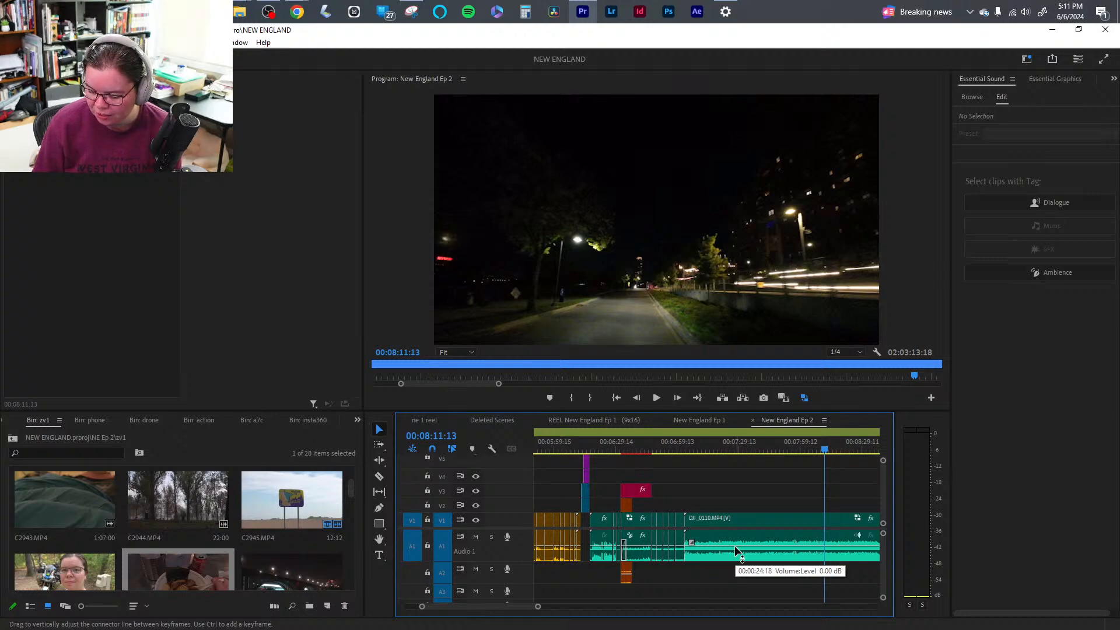
pyautogui.hscroll(2, 726, 575)
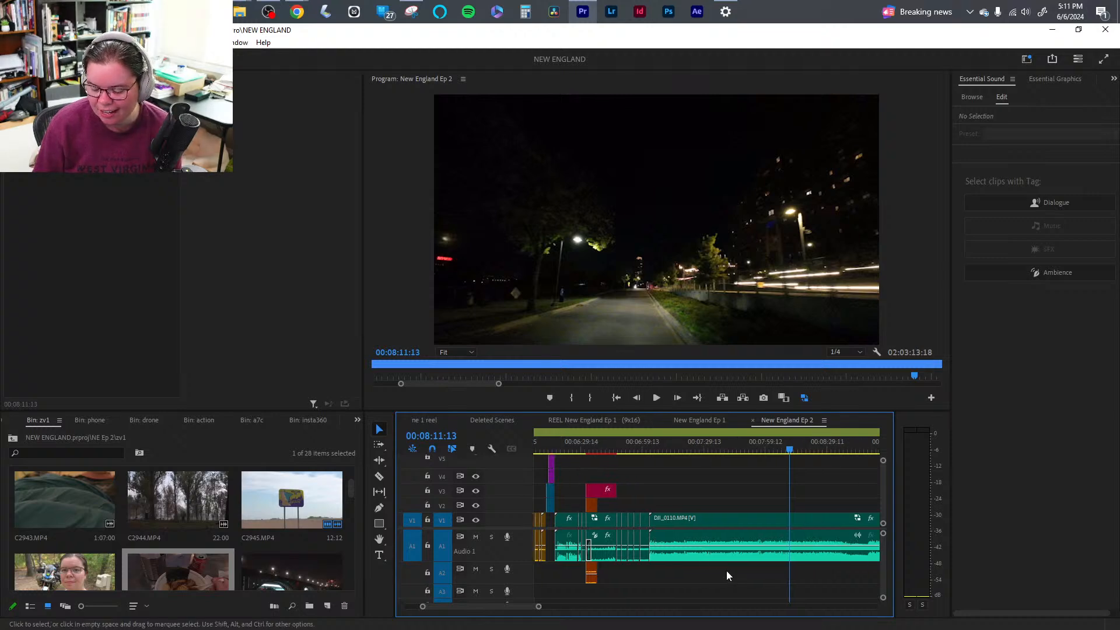
pyautogui.hscroll(-3, 726, 570)
pyautogui.press('Up')
pyautogui.click(732, 560)
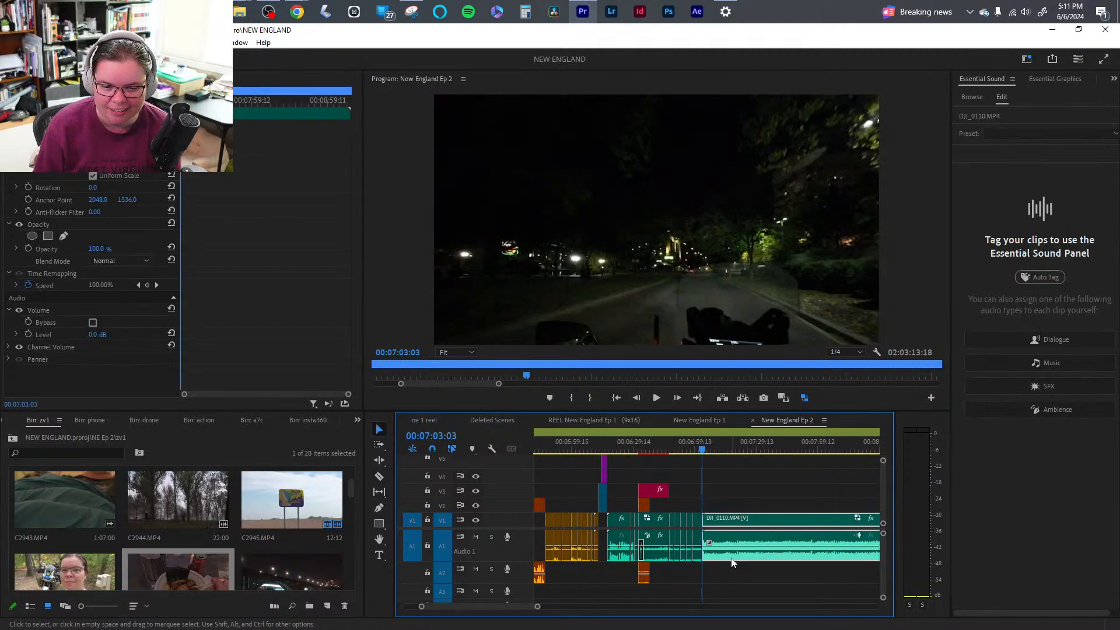
pyautogui.rightClick(733, 562)
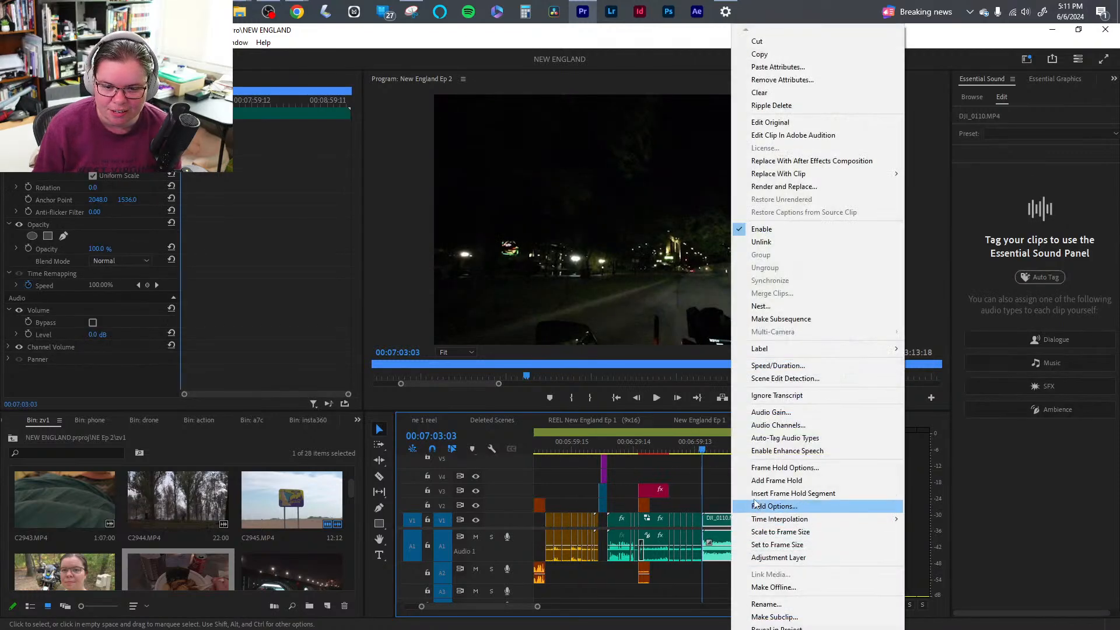
pyautogui.click(784, 412)
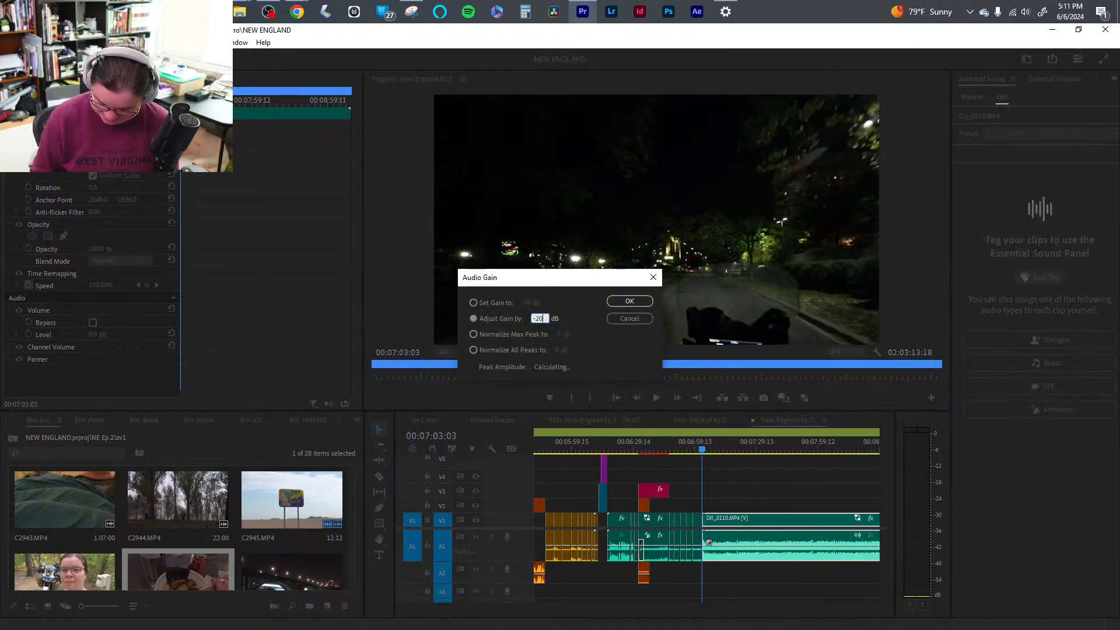
pyautogui.press('Return')
pyautogui.press('space')
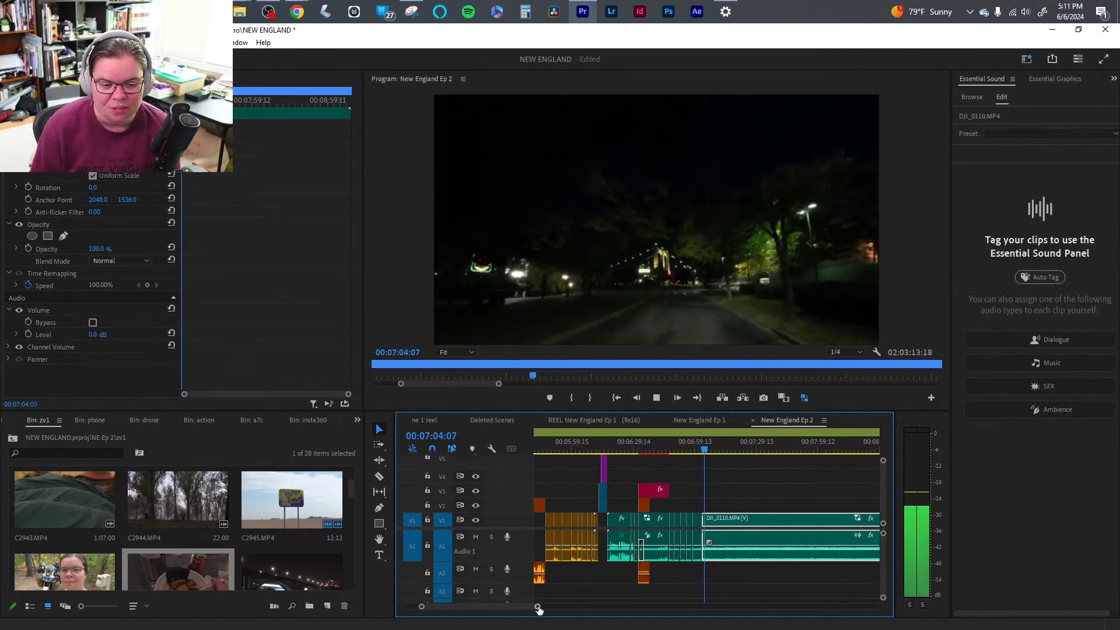
# - Lower DJI_0110.MP4's audio gain further, comparing it with the preceding shot, and tag the clip as Ambience
pyautogui.moveTo(538, 608); pyautogui.dragTo(499, 608)
pyautogui.press('space')
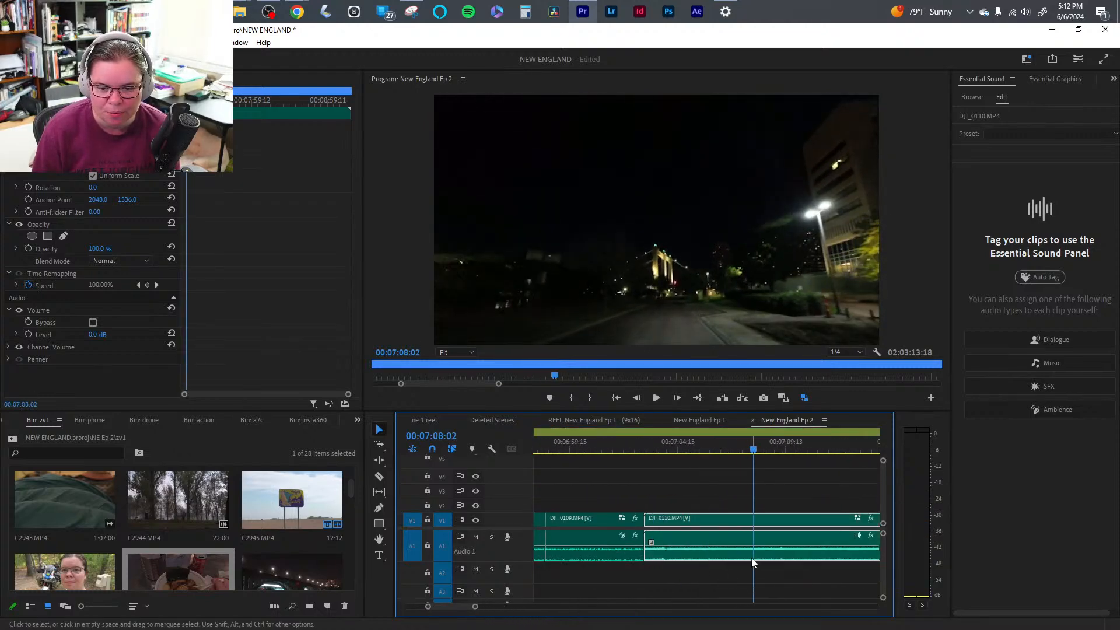
pyautogui.rightClick(753, 562)
pyautogui.click(817, 412)
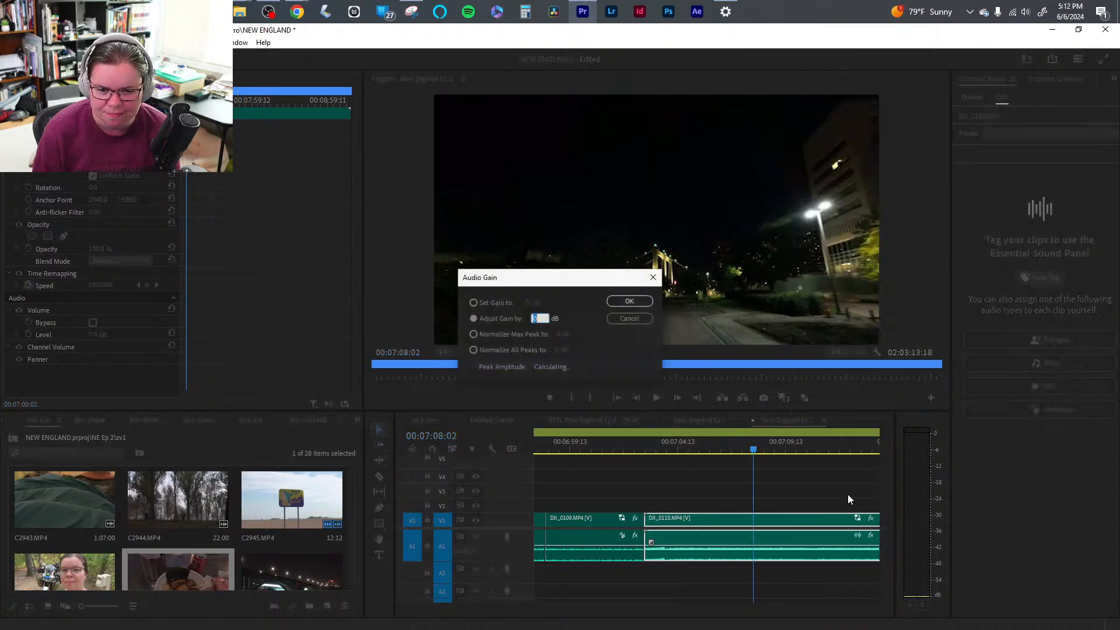
pyautogui.press('Return')
pyautogui.press('space')
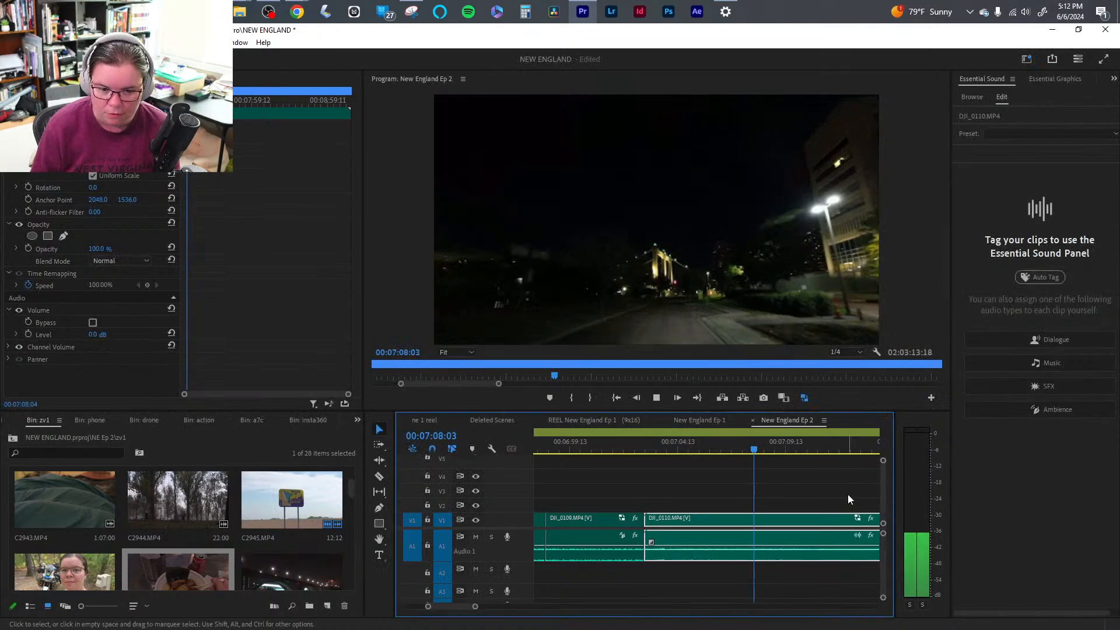
pyautogui.click(599, 449)
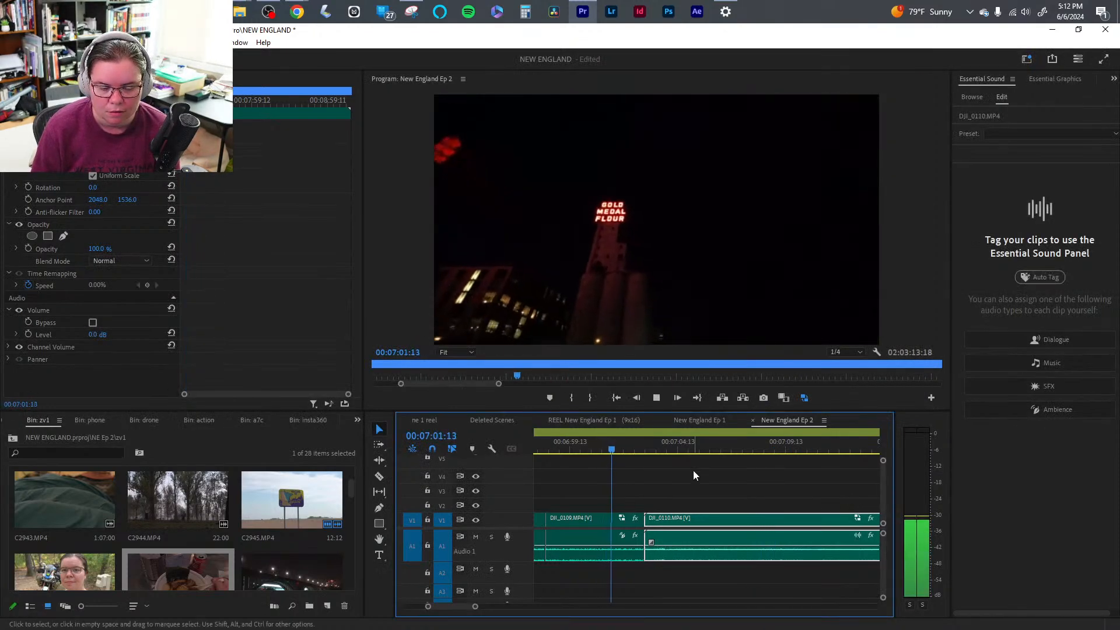
pyautogui.press('space')
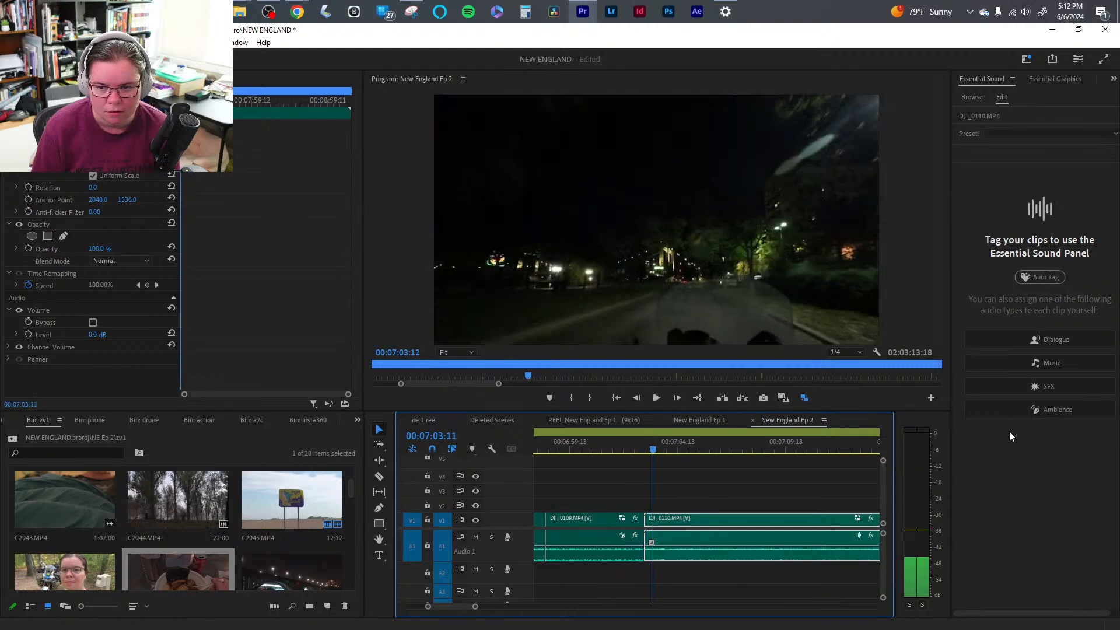
pyautogui.click(1048, 403)
pyautogui.press('space')
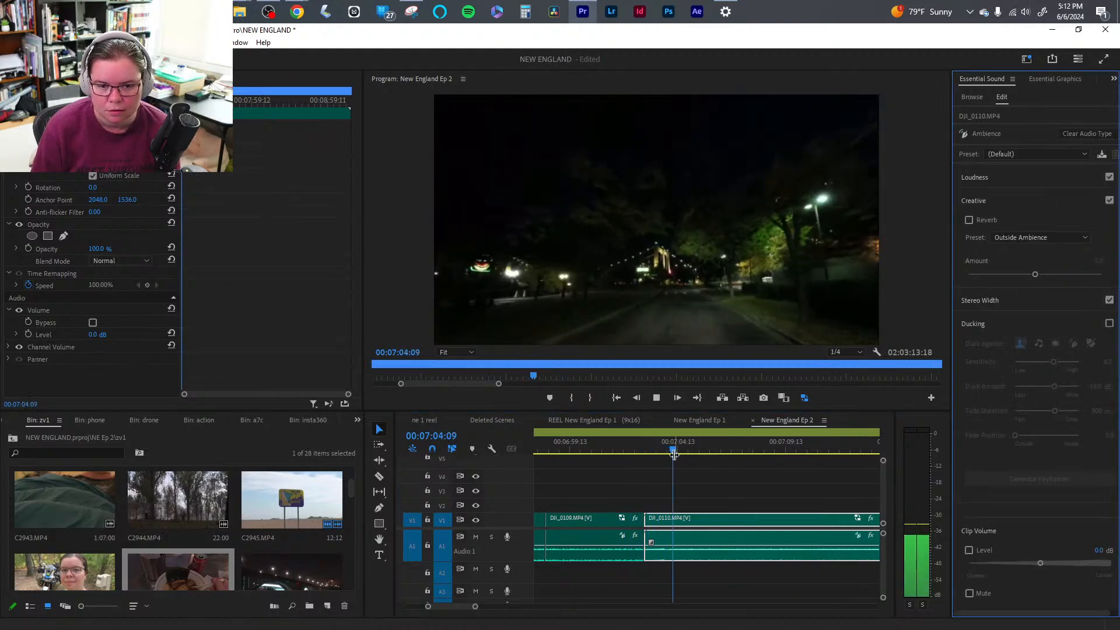
# - Ripple-trim the beginning of DJI_0110.MP4 so it opens on the lit suspension bridge, playing back each trim
pyautogui.click(741, 449)
pyautogui.press('Up')
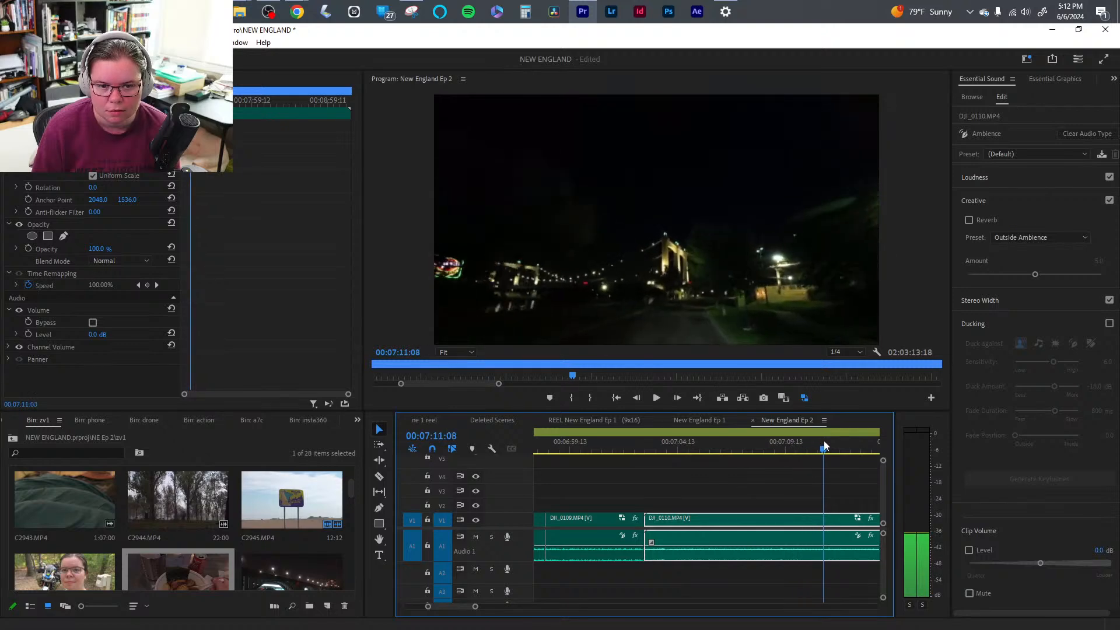
pyautogui.press('space')
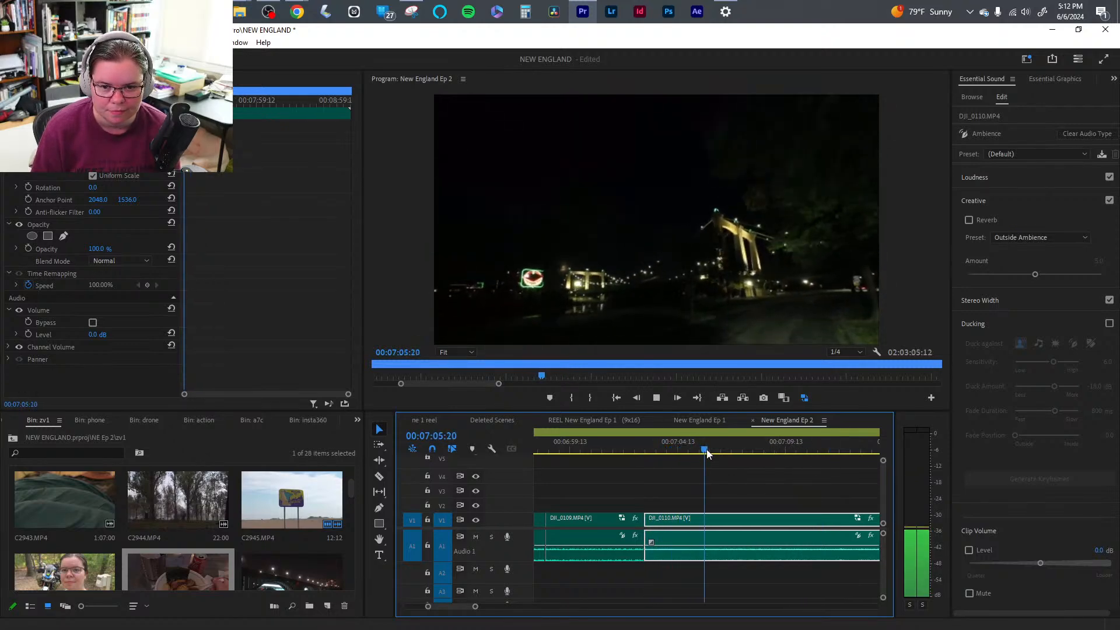
pyautogui.moveTo(704, 449)
pyautogui.mouseDown()
pyautogui.moveTo(765, 449)
pyautogui.moveTo(692, 450)
pyautogui.mouseUp()
pyautogui.press('Up')
pyautogui.press('space')
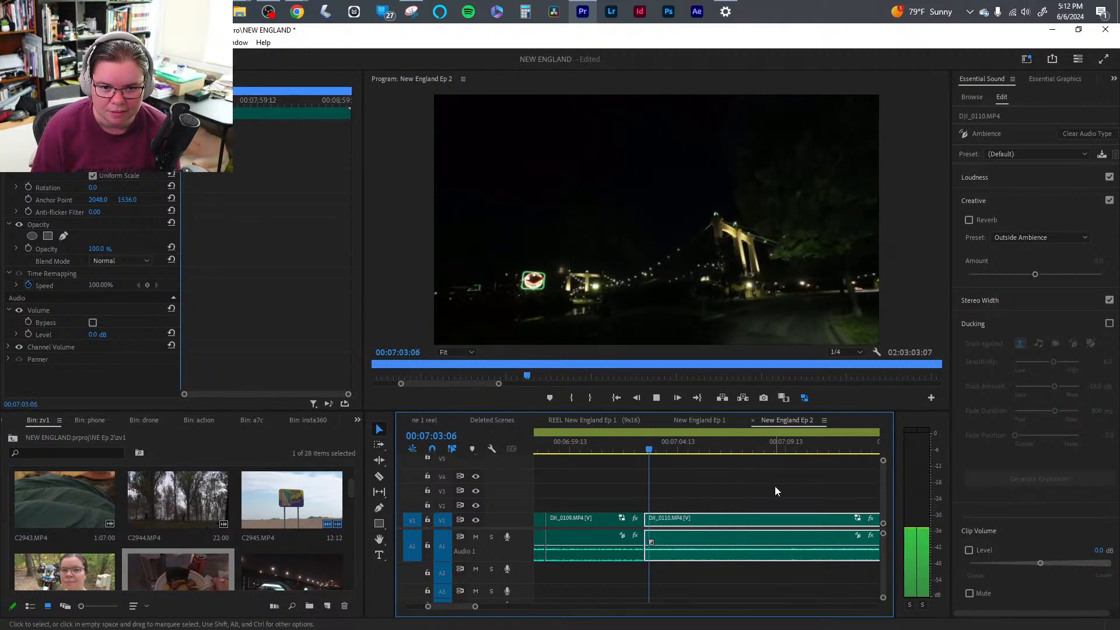
# - Split DJI_0110.MP4 at 00:07:05:05 and ripple-trim the following footage up to the closer view of the bridge tower
pyautogui.press('space')
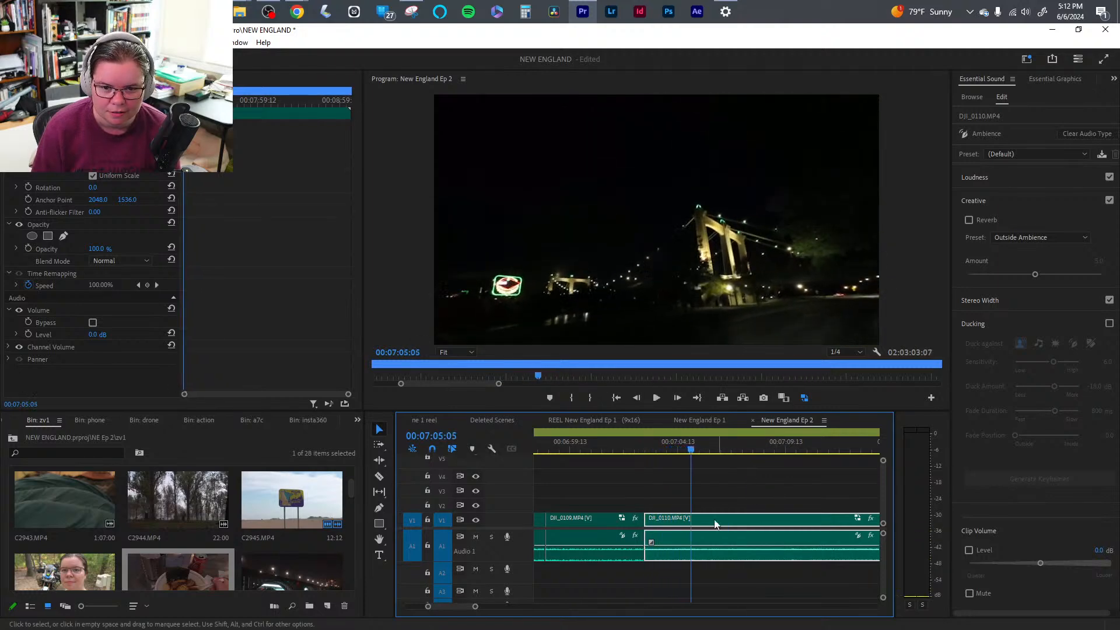
pyautogui.hotkey('ctrl', 'k')
pyautogui.click(720, 443)
pyautogui.moveTo(720, 443); pyautogui.dragTo(747, 450)
pyautogui.press('Up')
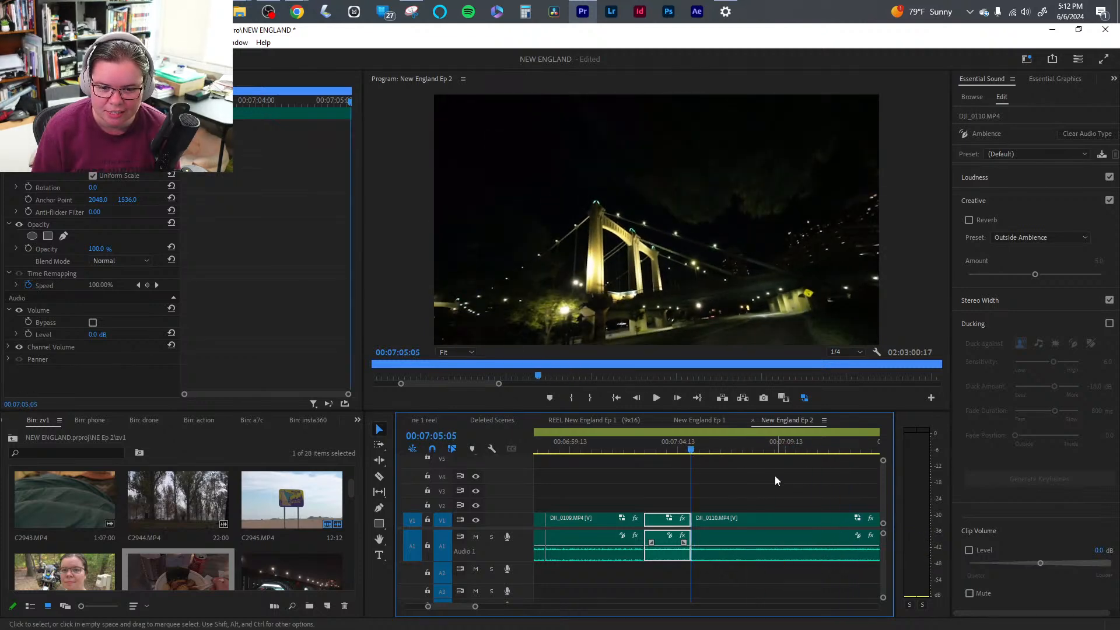
pyautogui.press('space')
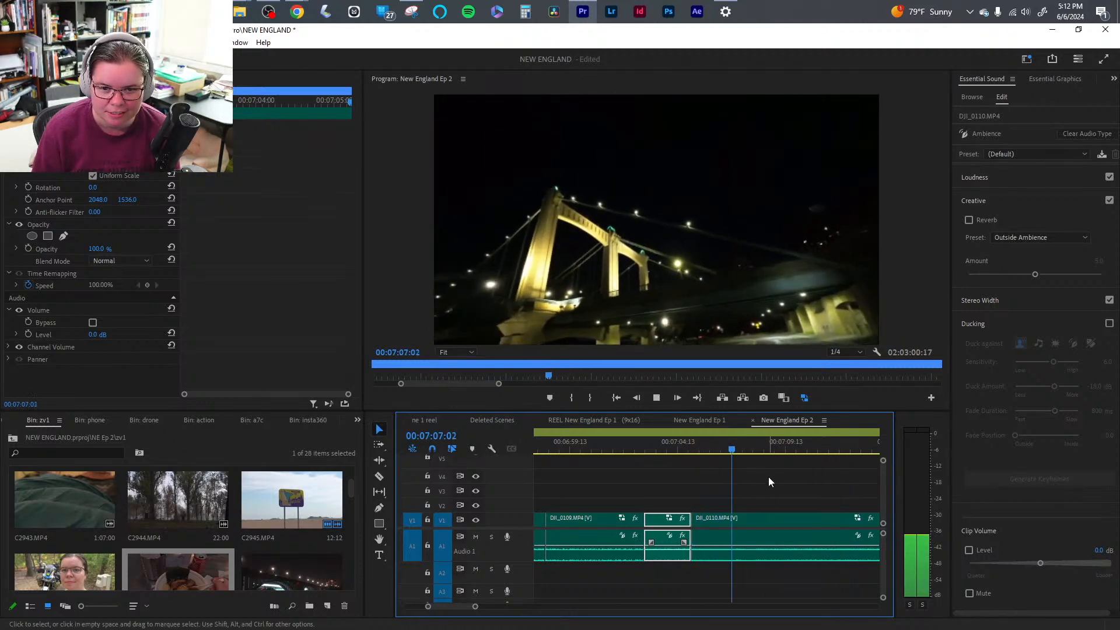
# - Split DJI_0110.MP4 at 00:07:07:02 after the close bridge view and ripple-trim the footage that follows in several passes
pyautogui.press('space')
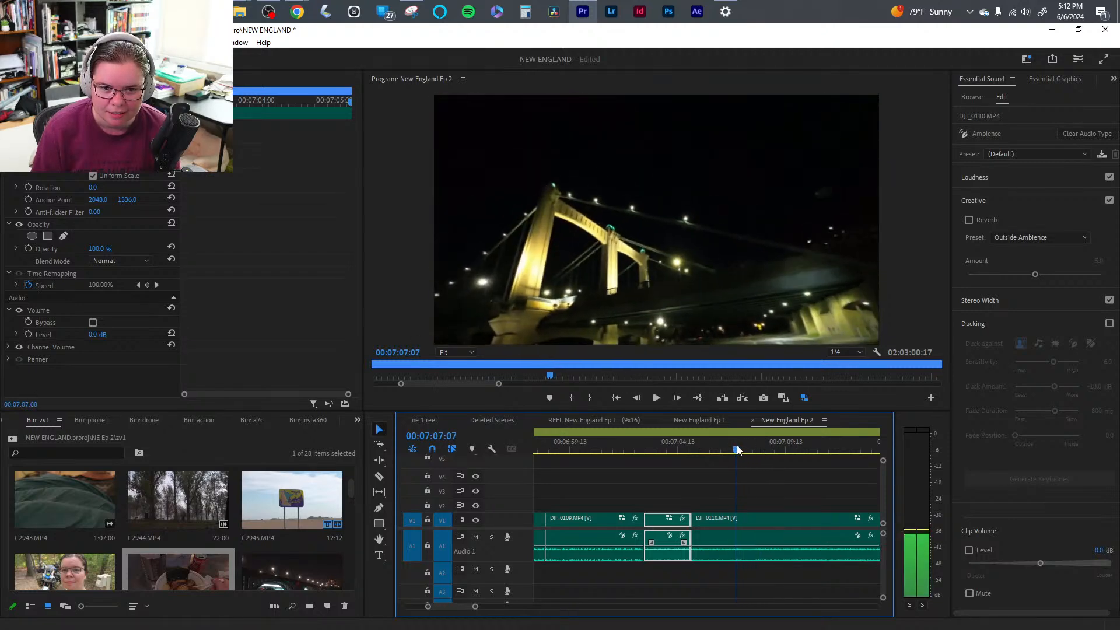
pyautogui.press('c')
pyautogui.press('v')
pyautogui.moveTo(732, 449); pyautogui.dragTo(860, 446)
pyautogui.moveTo(746, 448); pyautogui.dragTo(876, 446)
pyautogui.moveTo(751, 450); pyautogui.dragTo(867, 446)
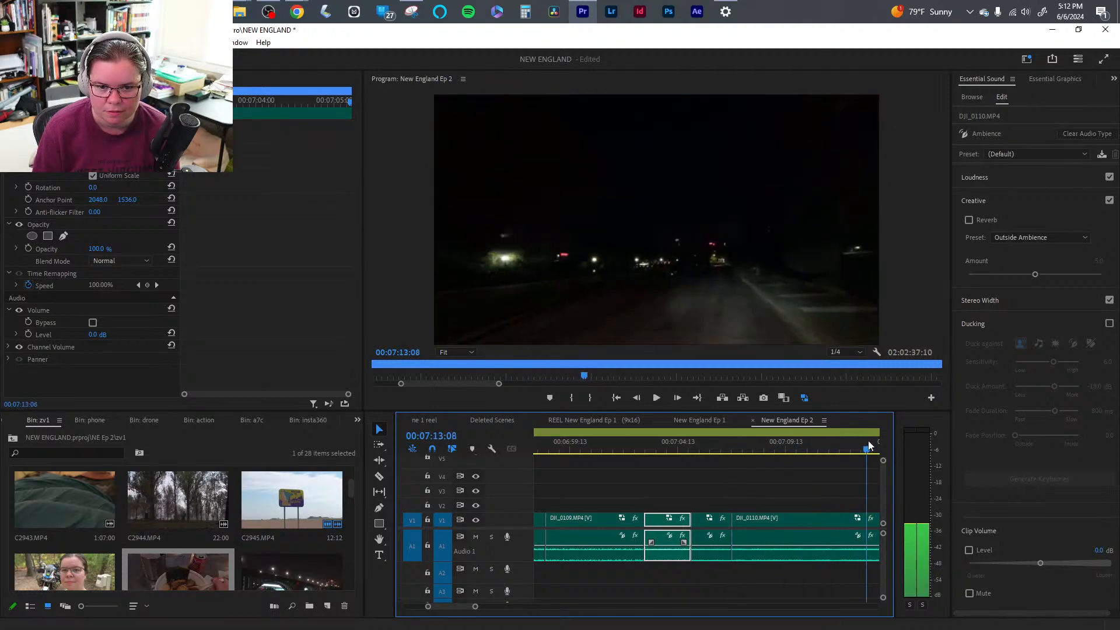
# - Scan the remaining DJI_0110.MP4 footage through to DJI_0111.MP4 and ripple-delete that whole segment
pyautogui.press('-')
pyautogui.press('-')
pyautogui.press('-')
pyautogui.press('-')
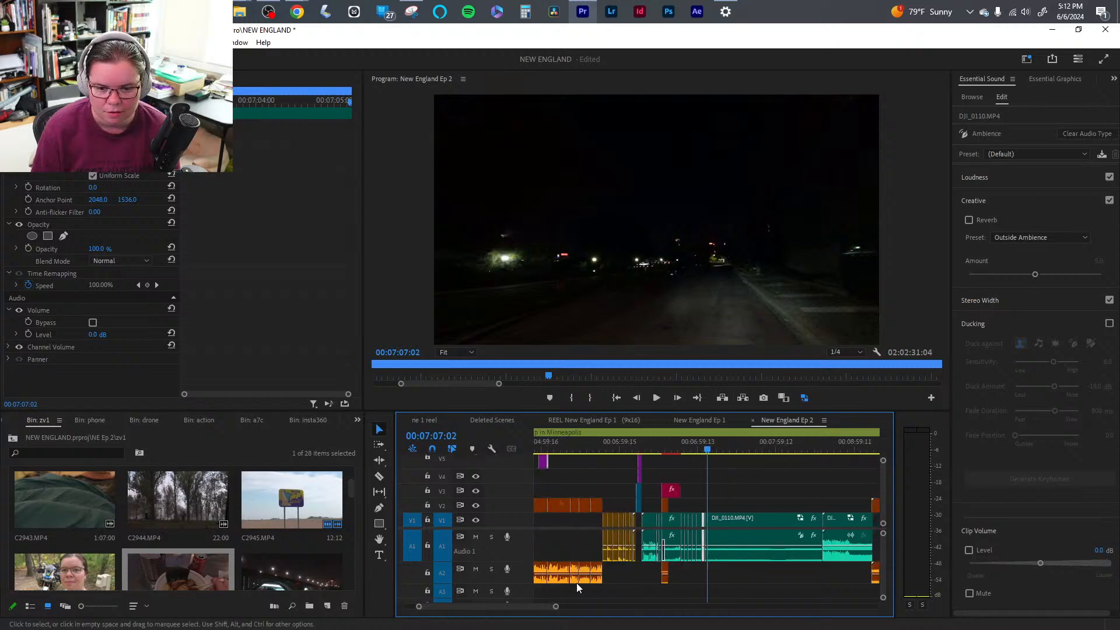
pyautogui.moveTo(726, 449); pyautogui.dragTo(825, 451)
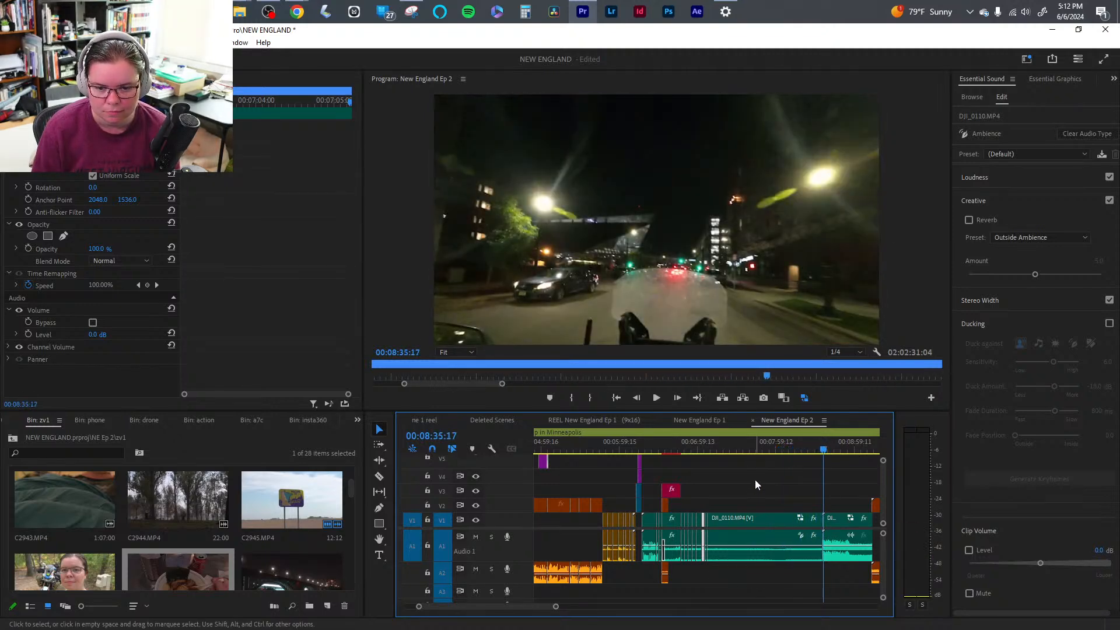
pyautogui.click(747, 551)
pyautogui.hotkey('shift', 'Delete')
# - Play the transition from the bridge shot into DJI_0111.MP4 and select DJI_0111.MP4
pyautogui.click(706, 449)
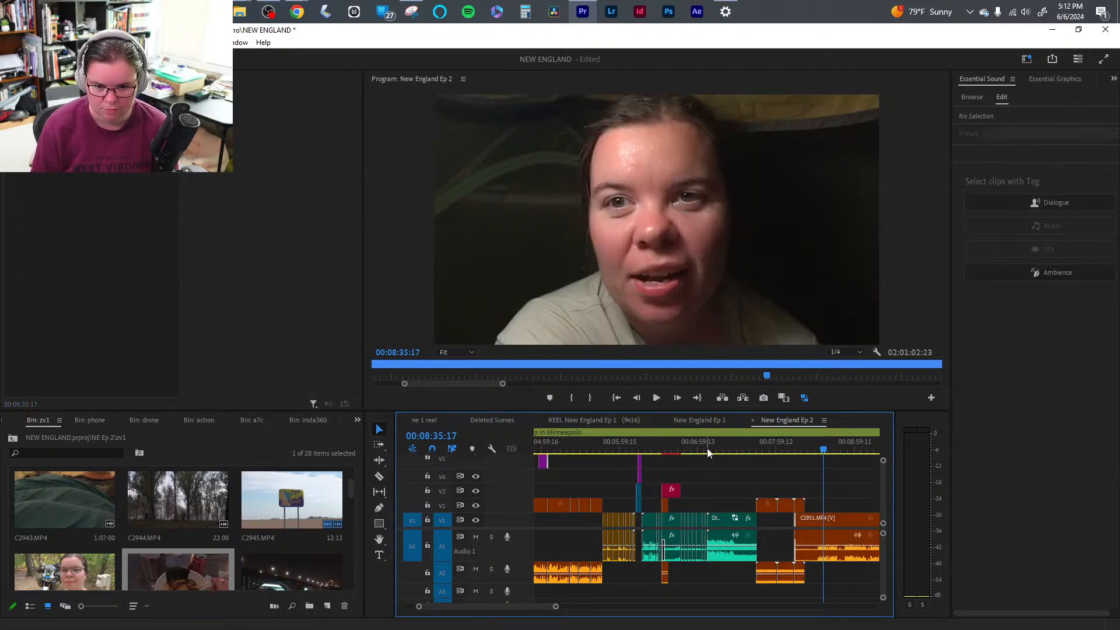
pyautogui.press('space')
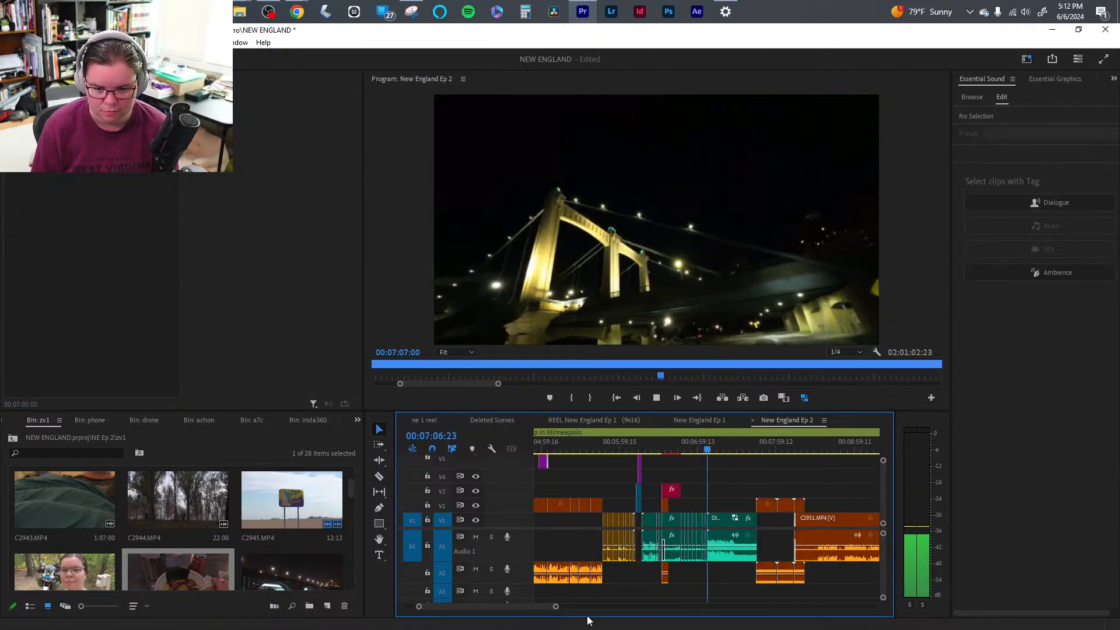
pyautogui.moveTo(556, 606); pyautogui.dragTo(487, 605)
pyautogui.press('space')
pyautogui.click(756, 550)
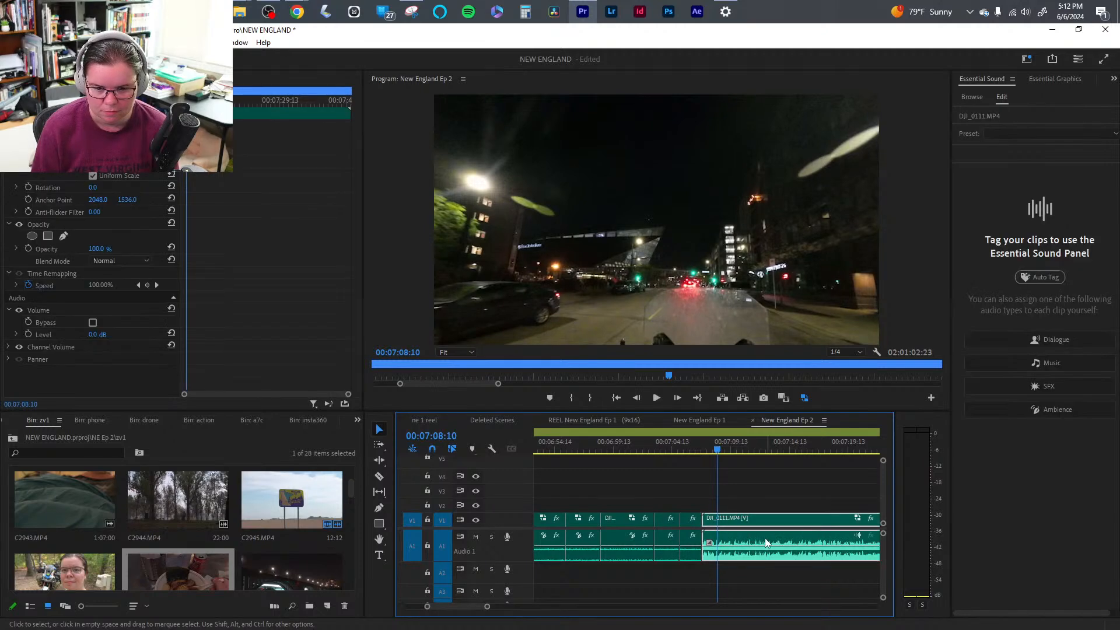
# - Lower the audio gain of the DJI_0111.MP4 clip and play it back to check the level
pyautogui.rightClick(755, 544)
pyautogui.click(807, 413)
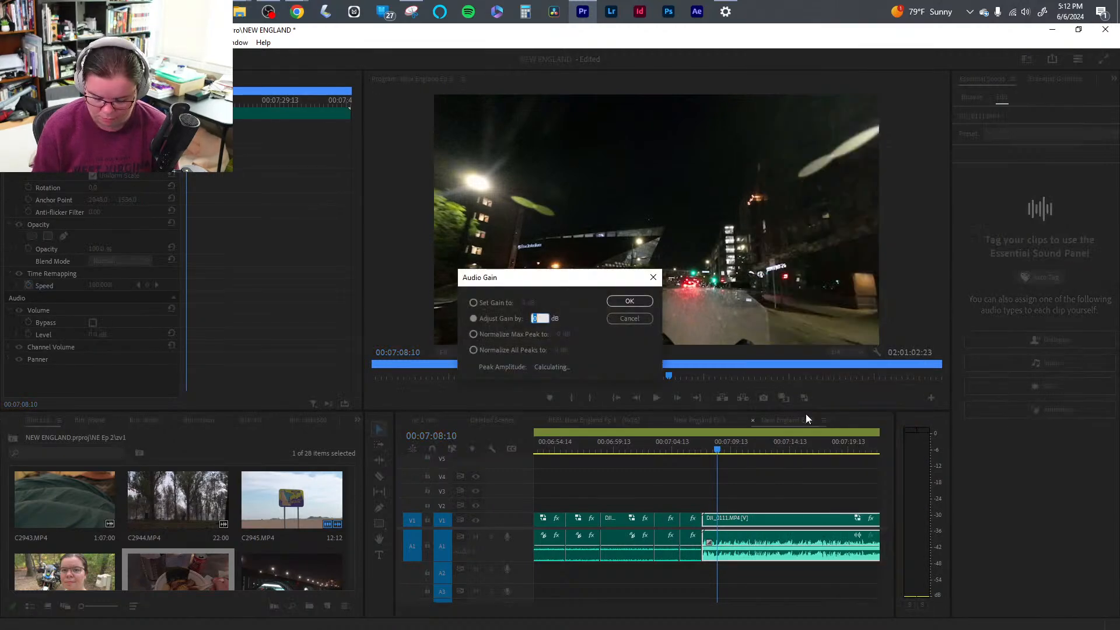
pyautogui.press('Return')
pyautogui.press('space')
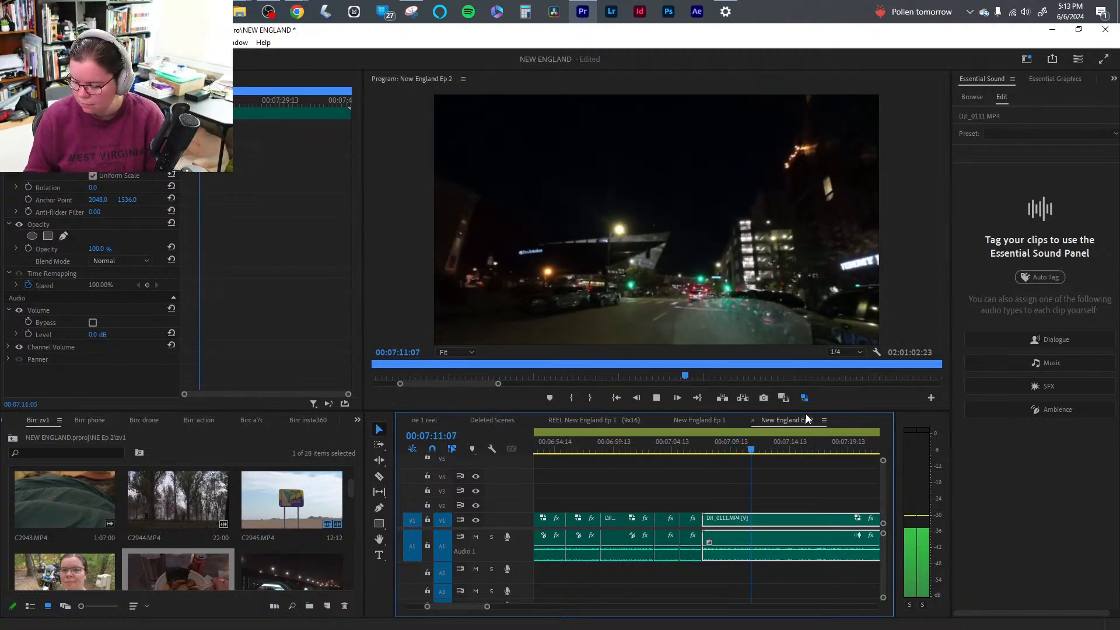
pyautogui.press('space')
# - Ripple-trim the start of DJI_0111.MP4 so the clip opens with the lit stadium closer in view
pyautogui.moveTo(710, 451); pyautogui.dragTo(841, 453)
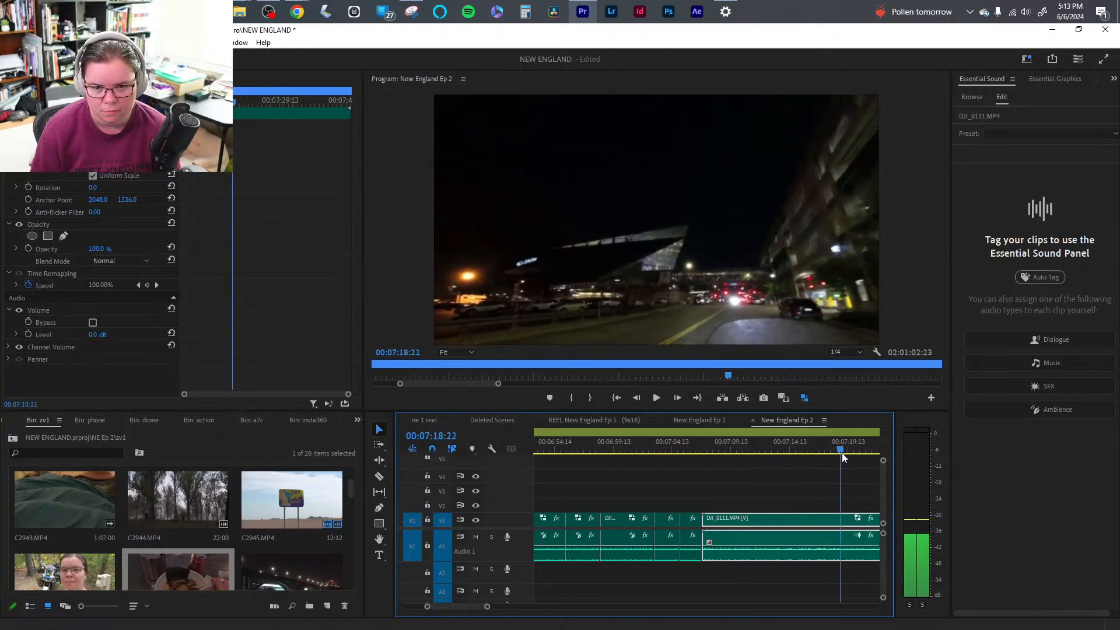
pyautogui.moveTo(697, 450); pyautogui.dragTo(779, 439)
pyautogui.press('Up')
pyautogui.press('space')
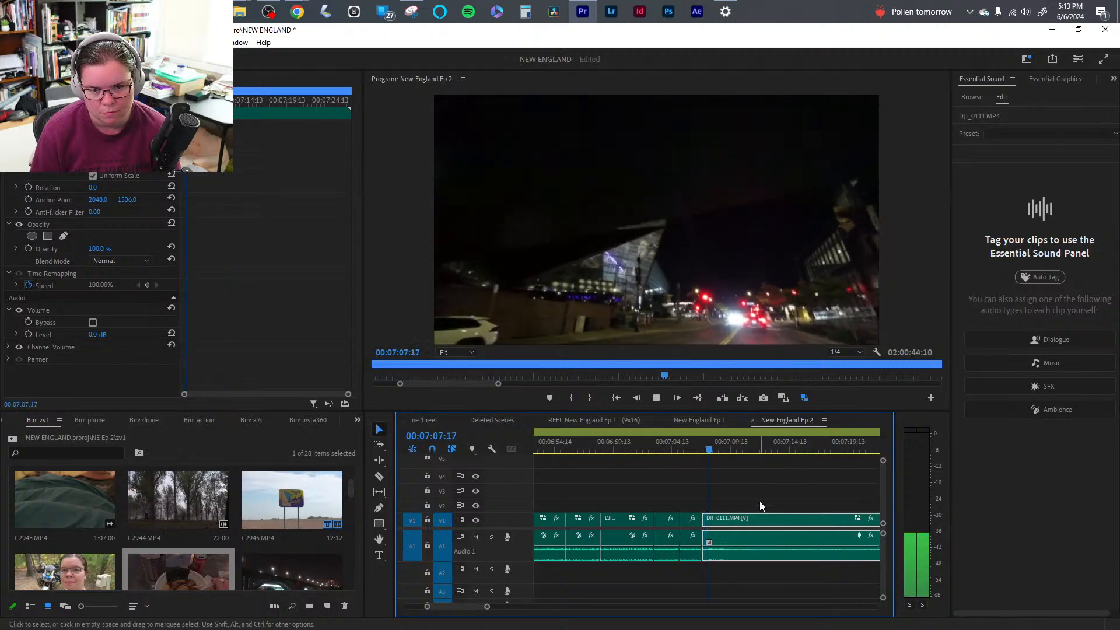
# - Split DJI_0111.MP4 at 00:07:09:02 and ripple-trim the beginning of the remaining part
pyautogui.press('space')
pyautogui.hotkey('ctrl', 'k')
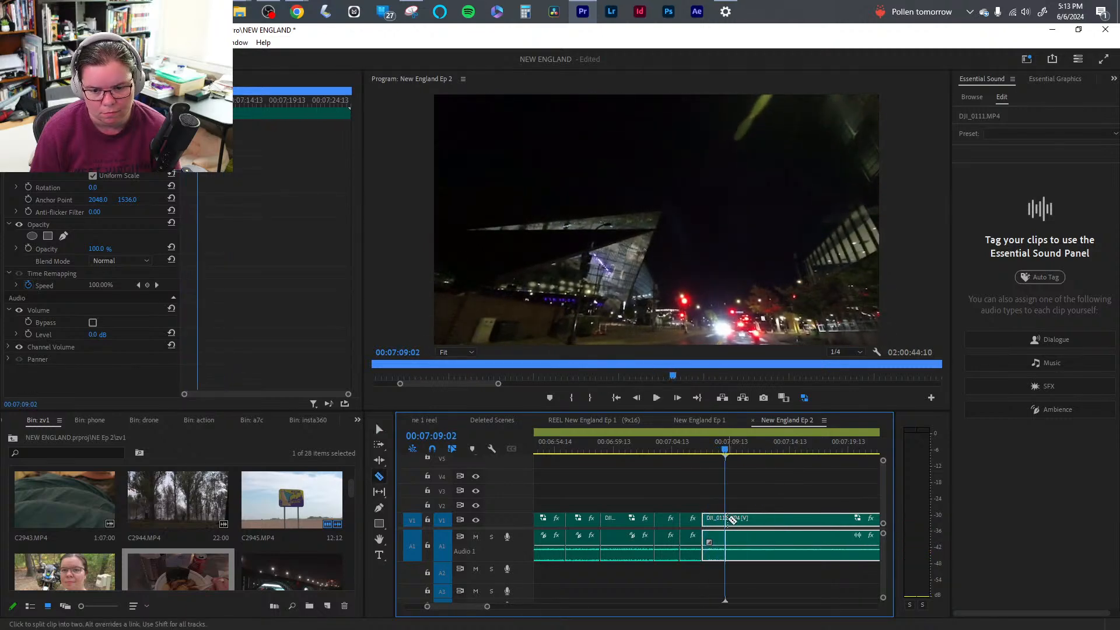
pyautogui.moveTo(769, 451); pyautogui.dragTo(846, 449)
pyautogui.press('q')
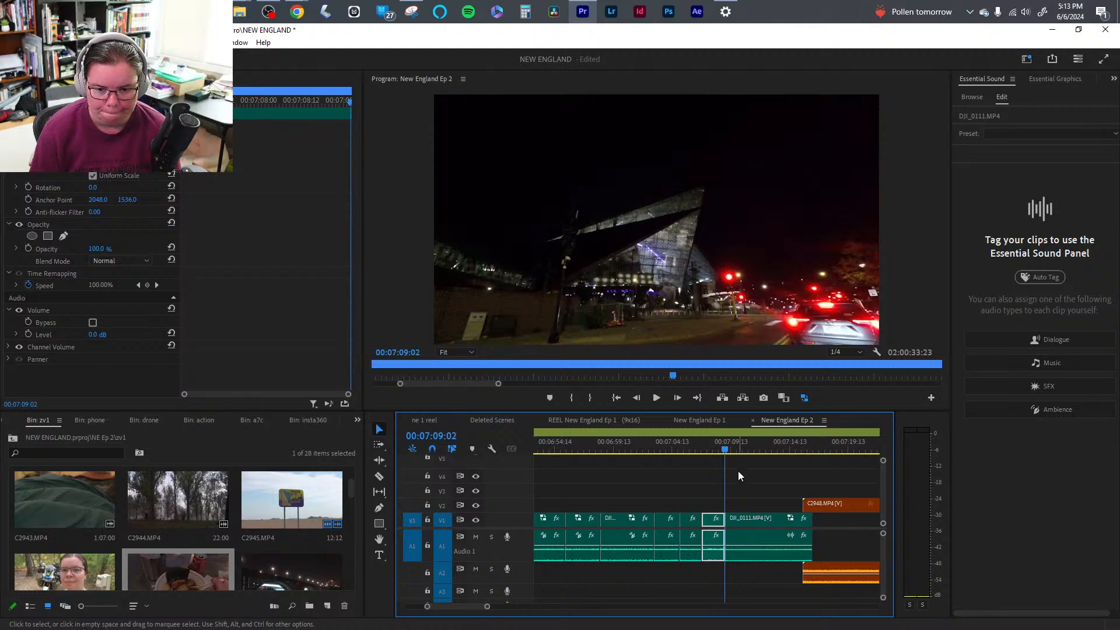
# - Skim the remaining DJI_0111.MP4 segment, then delete it and close the gap before C2948.MP4
pyautogui.moveTo(740, 449); pyautogui.dragTo(793, 450)
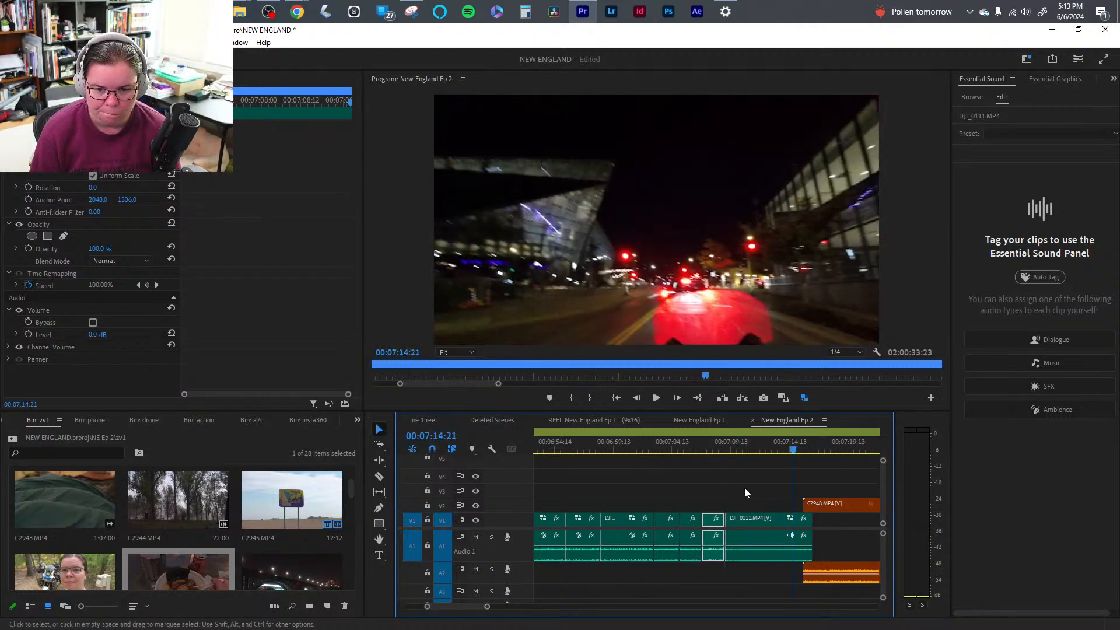
pyautogui.click(743, 552)
pyautogui.press('Delete')
pyautogui.click(743, 552)
pyautogui.press('Delete')
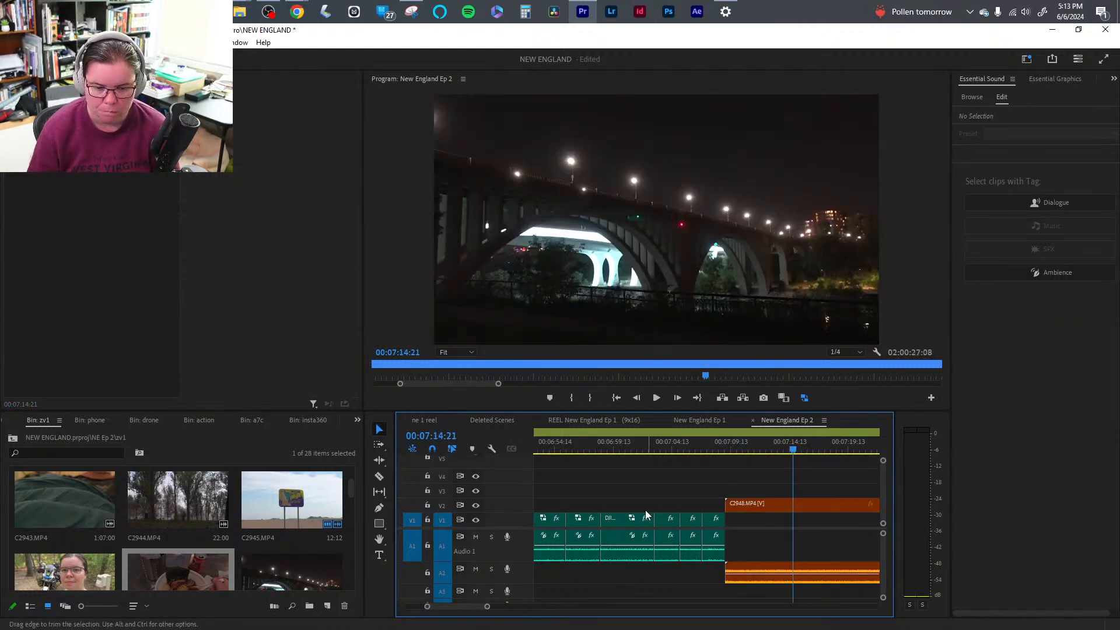
# - Select the three night bridge and sculpture clips together and adjust their audio gain, then play them back
pyautogui.press('space')
pyautogui.moveTo(487, 605); pyautogui.dragTo(530, 606)
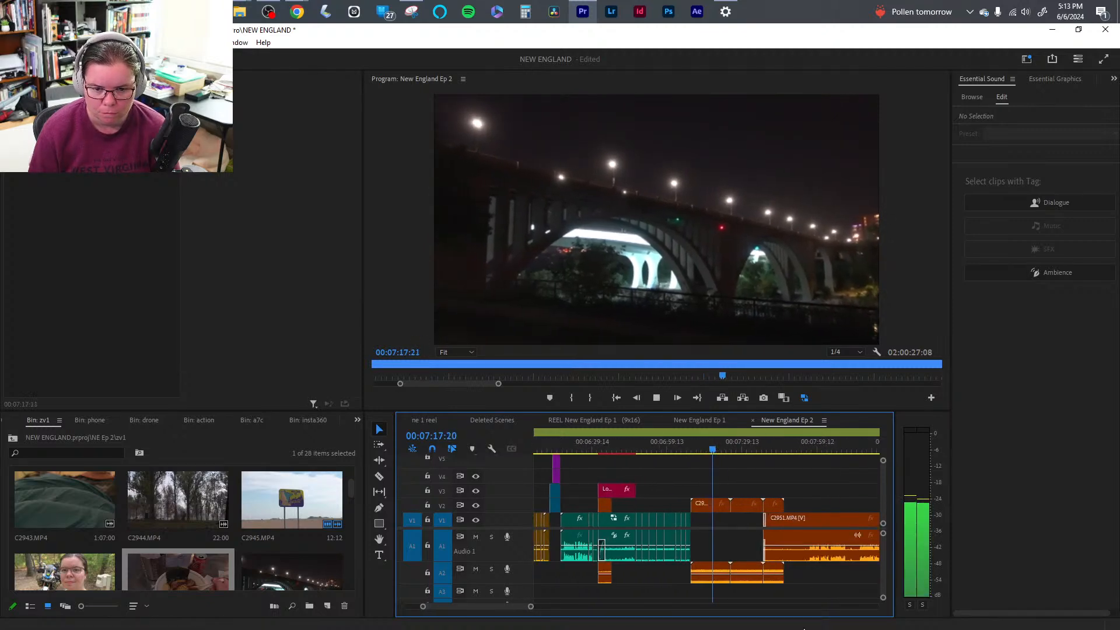
pyautogui.moveTo(795, 594); pyautogui.dragTo(712, 580)
pyautogui.press('space')
pyautogui.rightClick(712, 582)
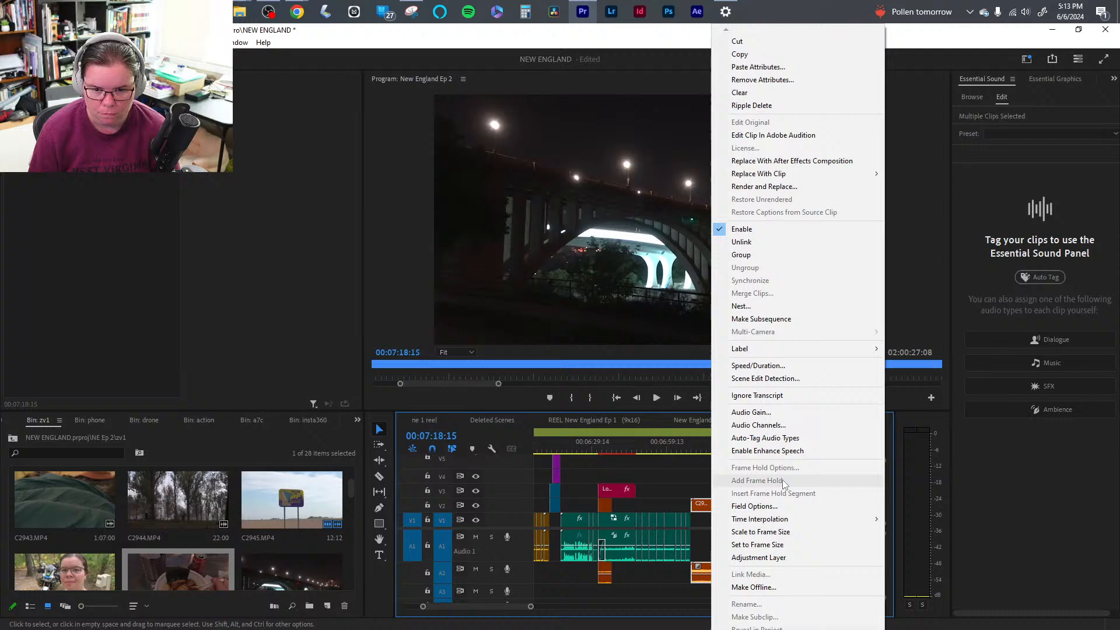
pyautogui.click(789, 412)
pyautogui.press('Return')
pyautogui.press('space')
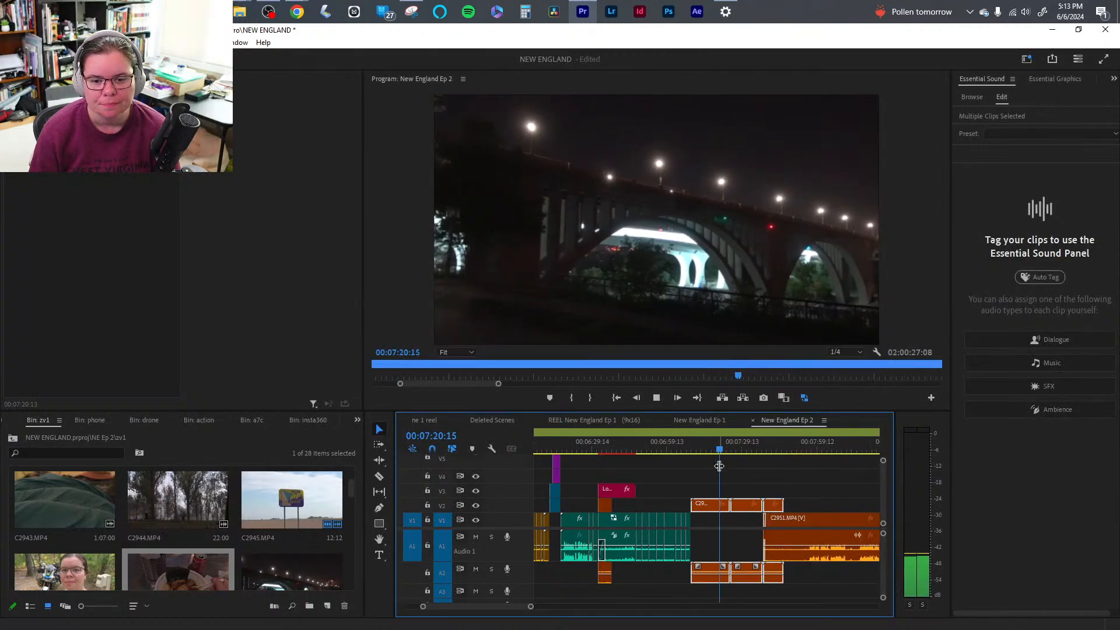
# - Ripple-trim the start of C2948.MP4 up to 00:07:16:15 and play the shortened bridge shot
pyautogui.moveTo(702, 451); pyautogui.dragTo(708, 458)
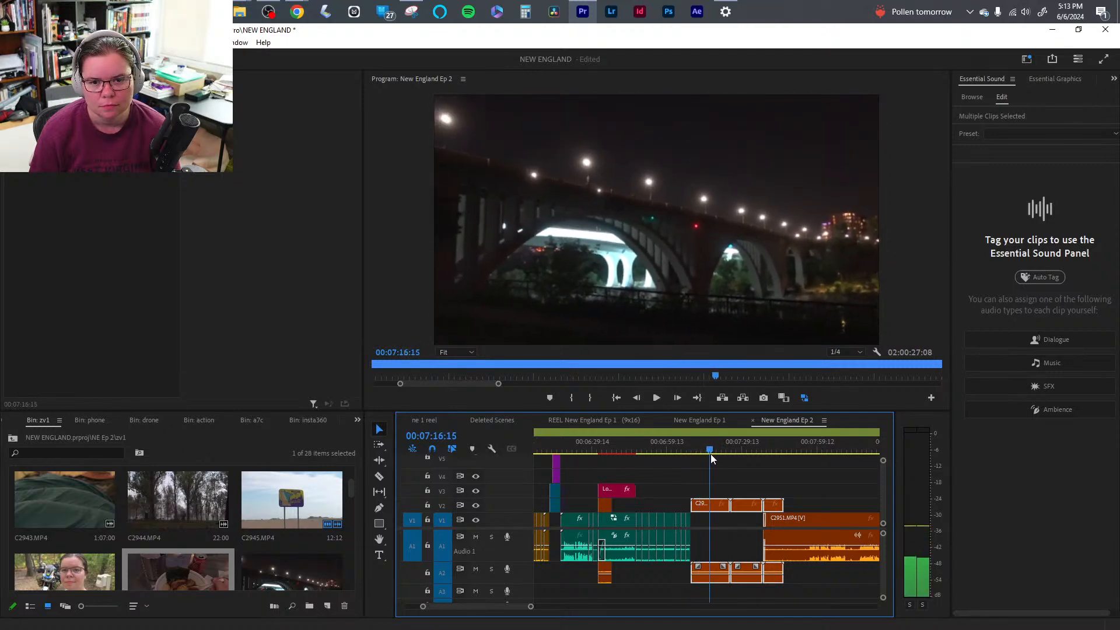
pyautogui.press('q')
pyautogui.press('space')
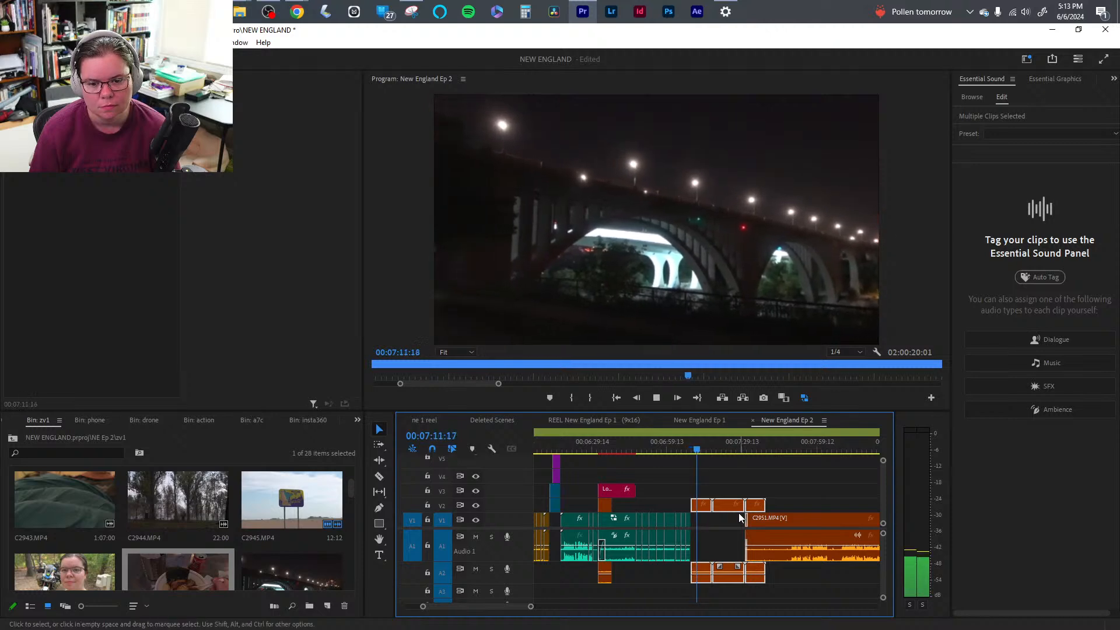
pyautogui.press('space')
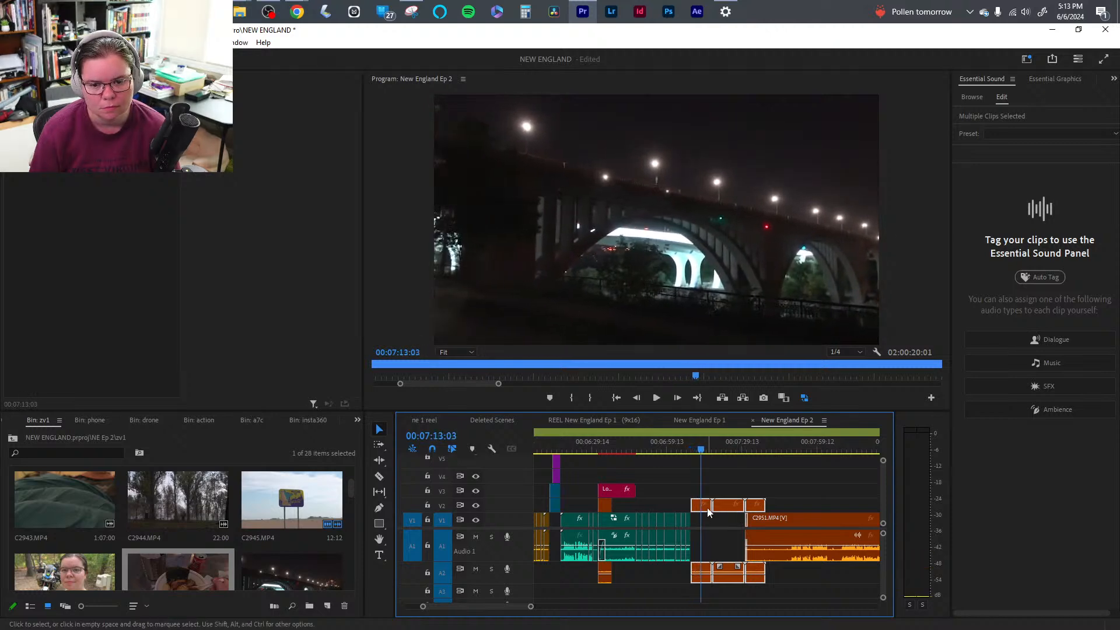
# - Ripple-trim the end of C2948.MP4 at 00:07:13:03 and trim the start of C2949.MP4
pyautogui.press('w')
pyautogui.moveTo(709, 457); pyautogui.dragTo(720, 453)
pyautogui.press('q')
pyautogui.press('space')
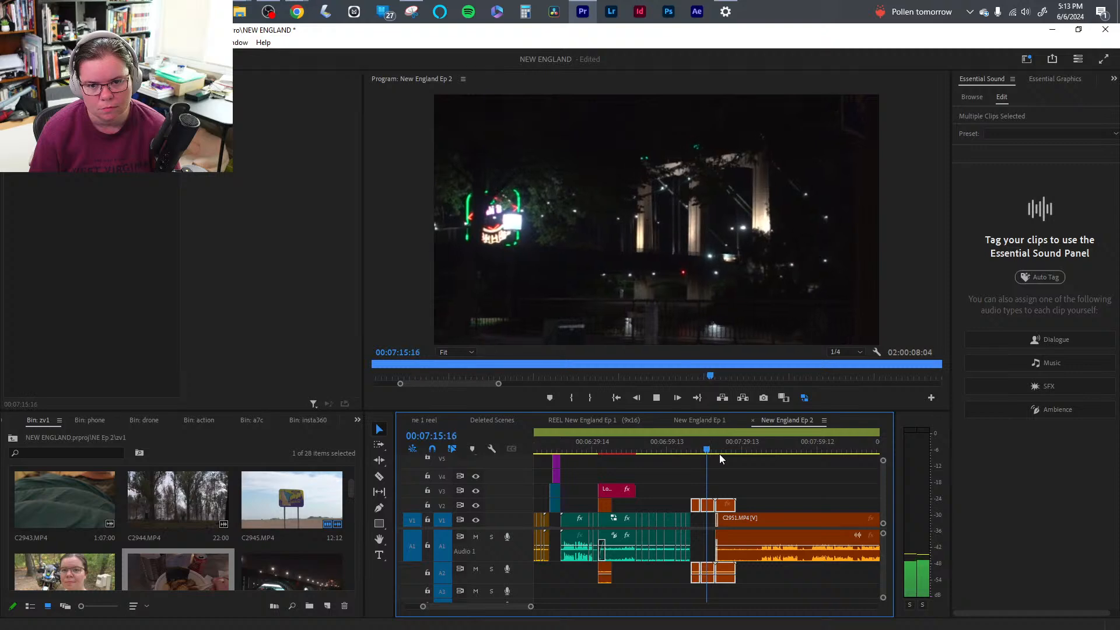
# - Replay C2949.MP4 from its start and ripple-trim its end at about 00:07:15
pyautogui.press('space')
pyautogui.click(696, 451)
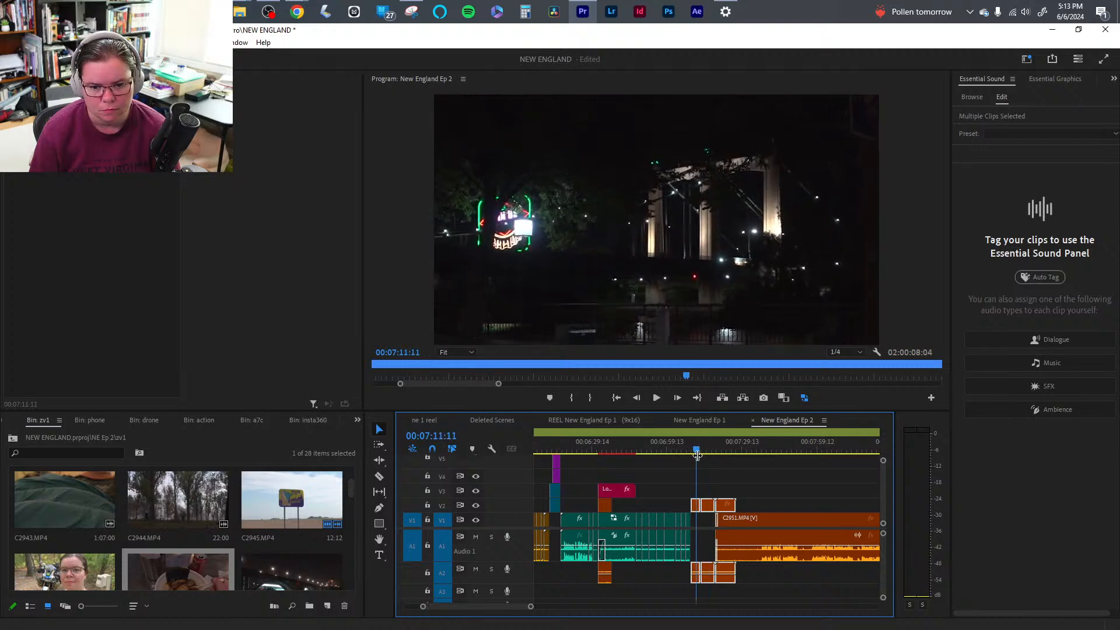
pyautogui.press('space')
pyautogui.moveTo(532, 607); pyautogui.dragTo(477, 608)
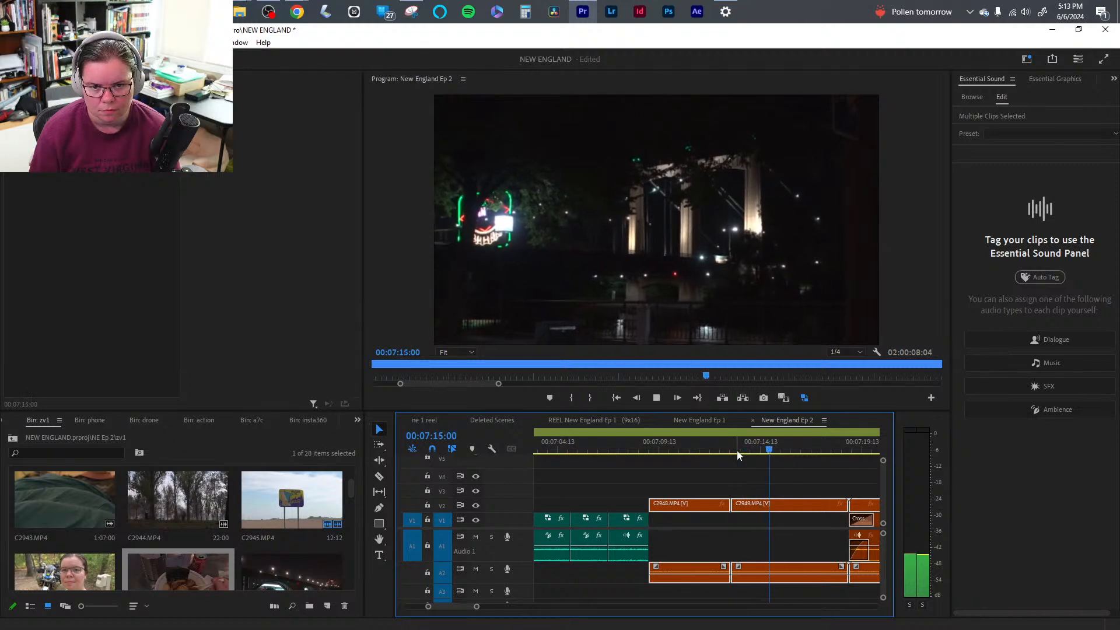
pyautogui.press('w')
# - Review the red sculpture shot C2950.MP4, trim its start and move it back against C2949.MP4
pyautogui.moveTo(776, 447); pyautogui.dragTo(847, 449)
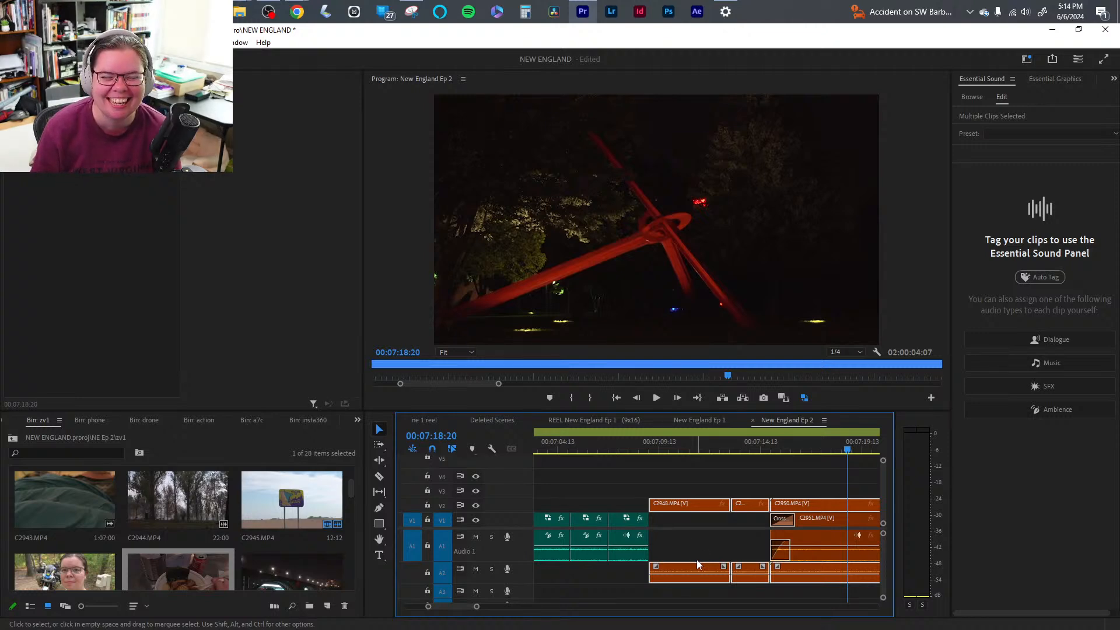
pyautogui.moveTo(772, 448); pyautogui.dragTo(808, 447)
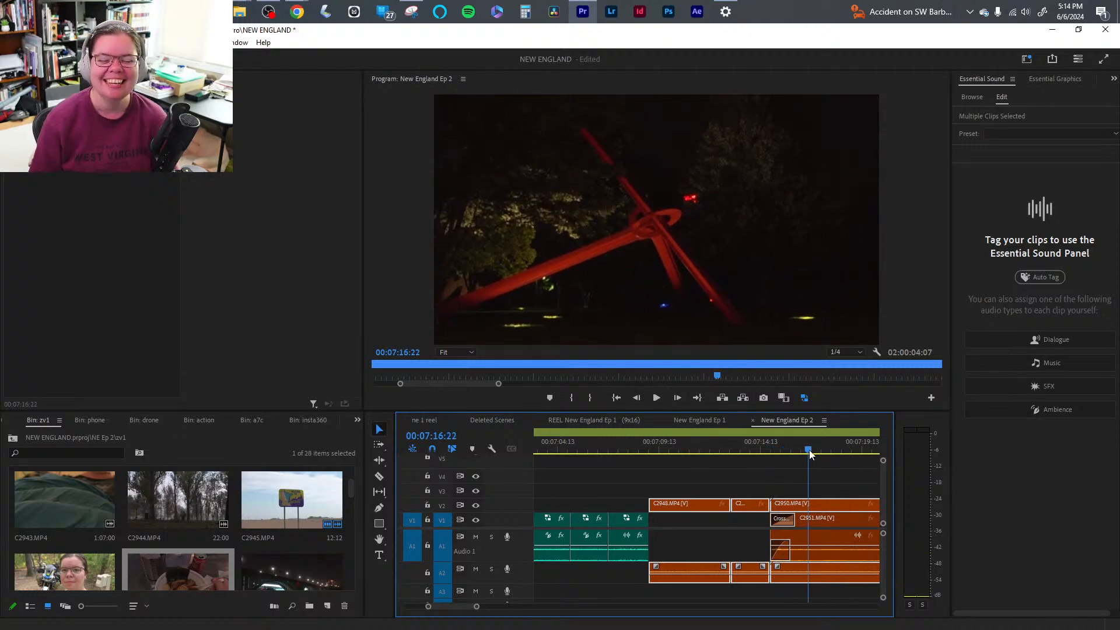
pyautogui.press('space')
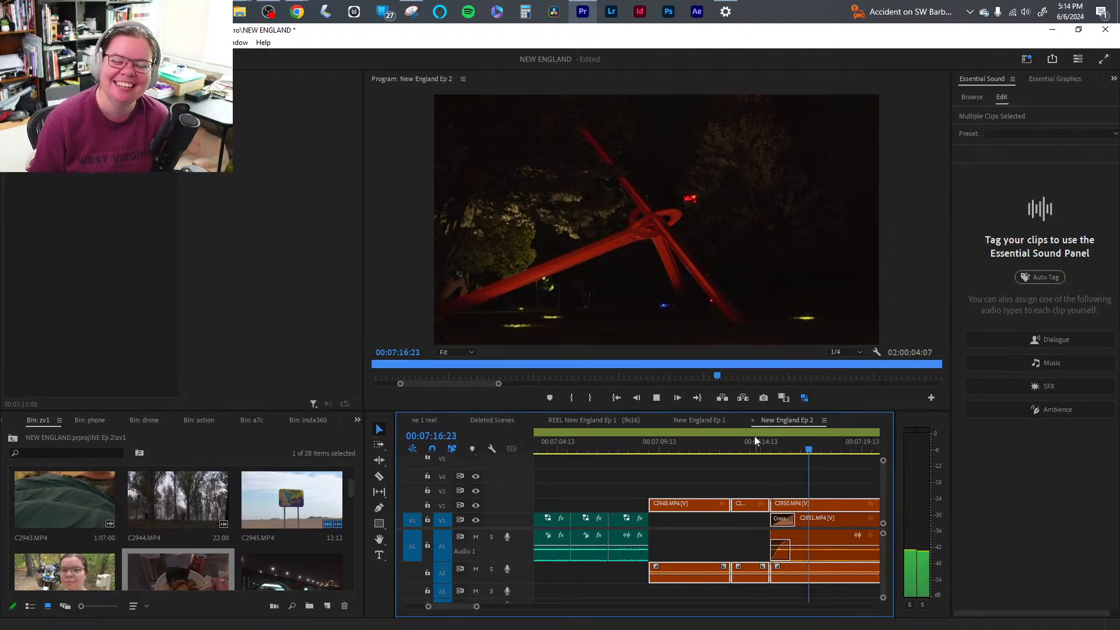
pyautogui.moveTo(474, 605); pyautogui.dragTo(489, 607)
pyautogui.press('space')
pyautogui.moveTo(721, 450); pyautogui.dragTo(693, 455)
pyautogui.click(680, 492)
pyautogui.moveTo(669, 505); pyautogui.dragTo(694, 506)
pyautogui.moveTo(712, 506); pyautogui.dragTo(685, 505)
# - Shorten the end of C2950.MP4 so the sculpture shot lasts about 3 seconds
pyautogui.moveTo(687, 454)
pyautogui.mouseDown()
pyautogui.moveTo(670, 455)
pyautogui.moveTo(702, 456)
pyautogui.mouseUp()
pyautogui.moveTo(729, 502); pyautogui.dragTo(702, 503)
pyautogui.press('space')
# - Ripple-trim the opening of the tent talking shot C2951.MP4 and delete its leftover piece beneath C2950.MP4
pyautogui.moveTo(726, 453); pyautogui.dragTo(866, 450)
pyautogui.press('q')
pyautogui.press('space')
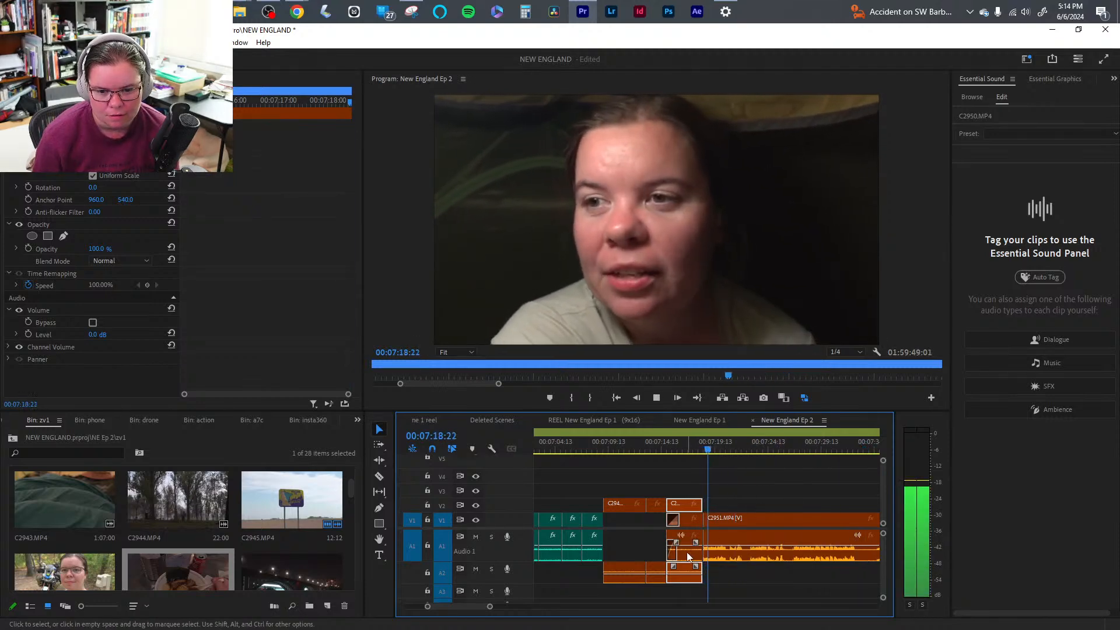
pyautogui.moveTo(657, 516); pyautogui.dragTo(686, 538)
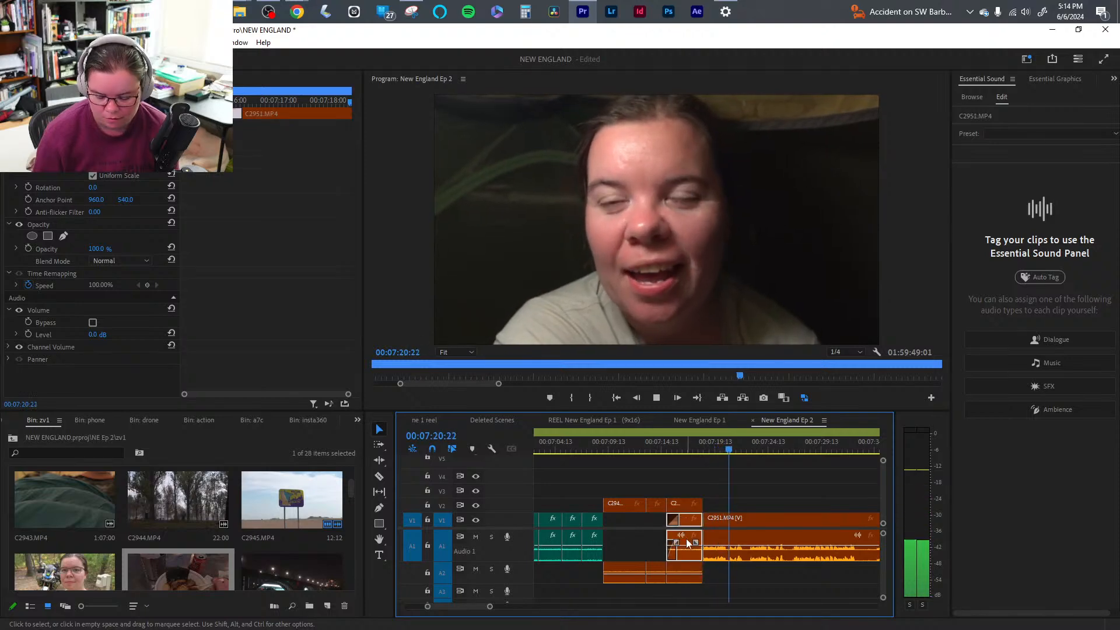
pyautogui.press('Delete')
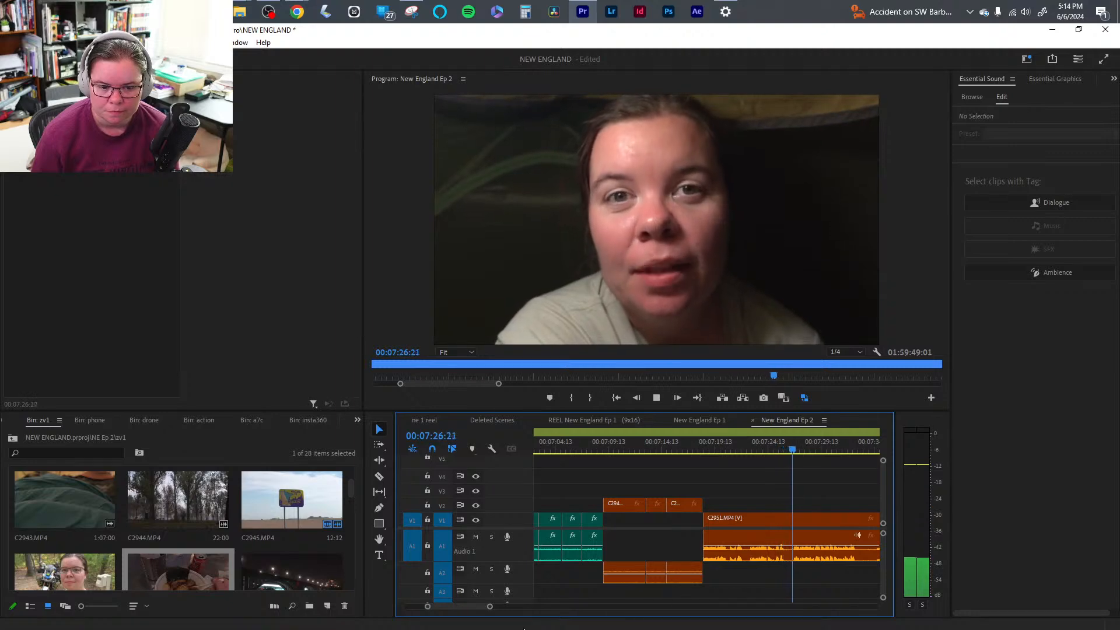
# - Cut more unwanted footage from the start of C2951.MP4 and tag its audio as Dialogue
pyautogui.moveTo(490, 607); pyautogui.dragTo(497, 607)
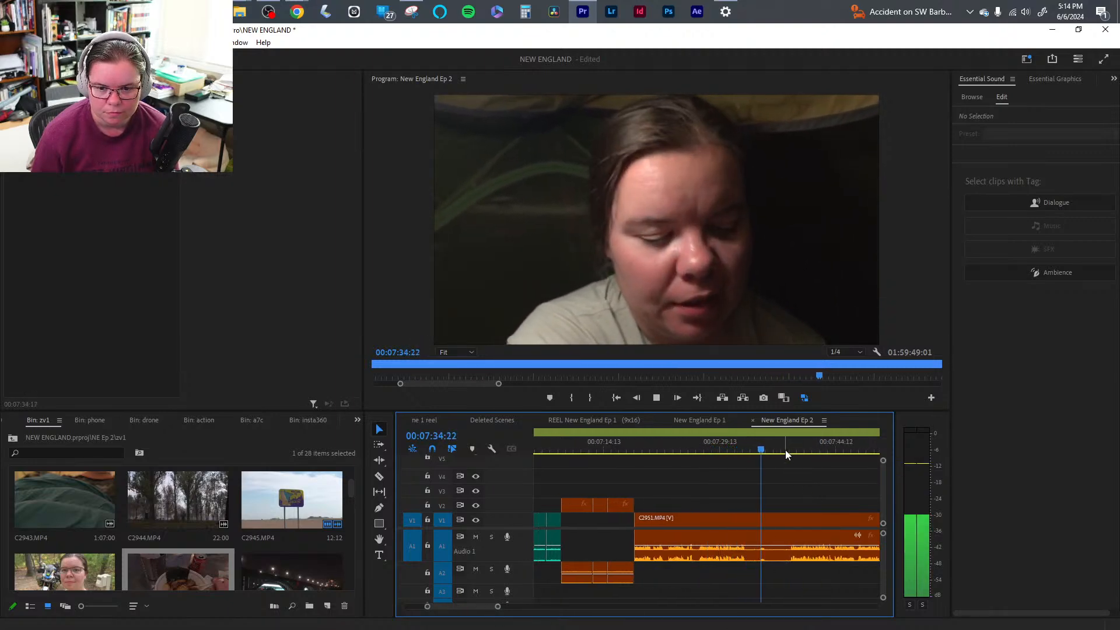
pyautogui.press('Up')
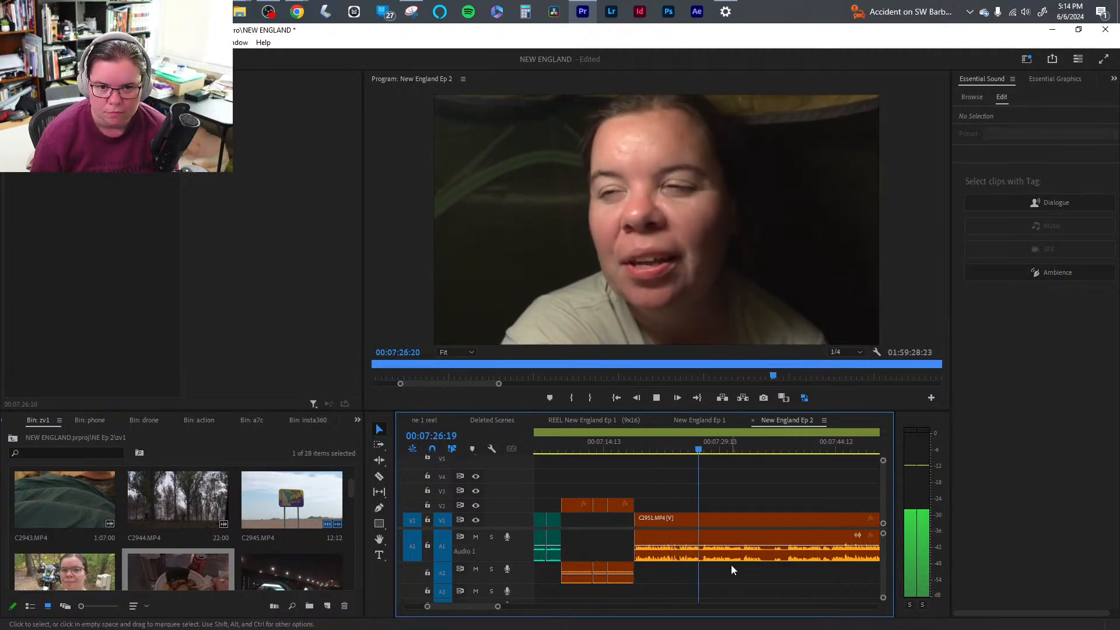
pyautogui.click(723, 551)
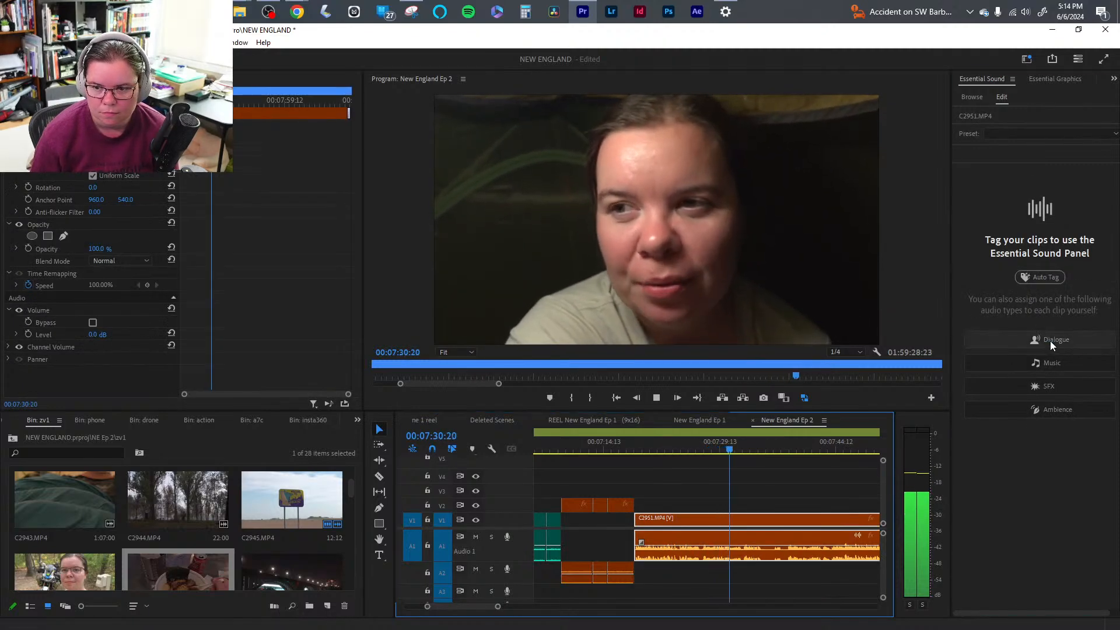
pyautogui.click(1050, 341)
pyautogui.click(718, 583)
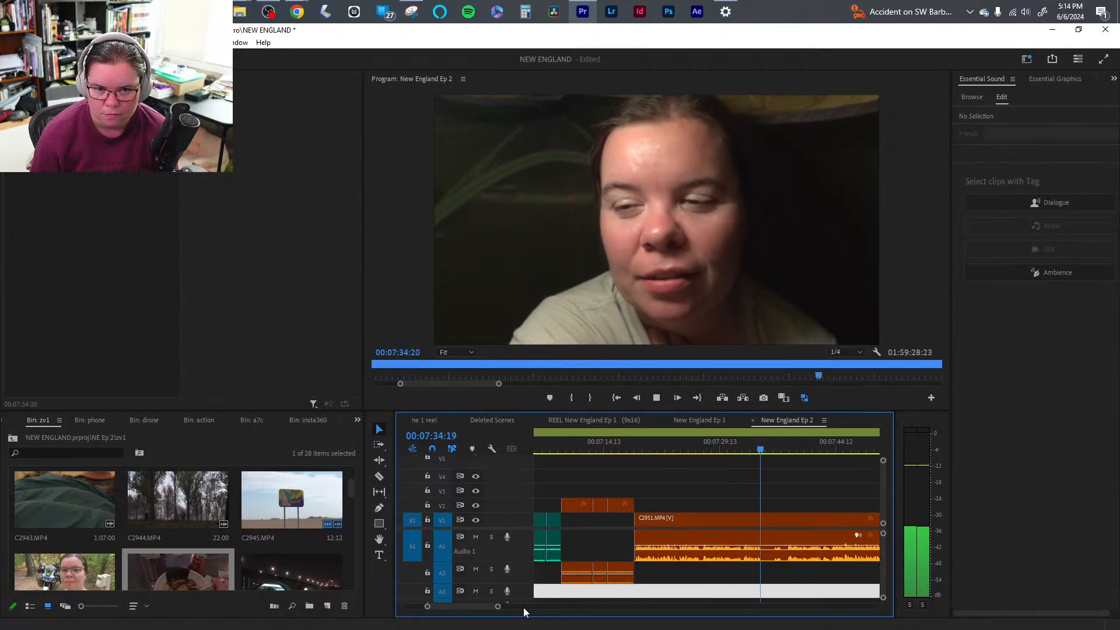
# - Replay the talking shot C2951.MP4 to find the cut point and split it at about 00:07:32
pyautogui.moveTo(493, 607); pyautogui.dragTo(490, 609)
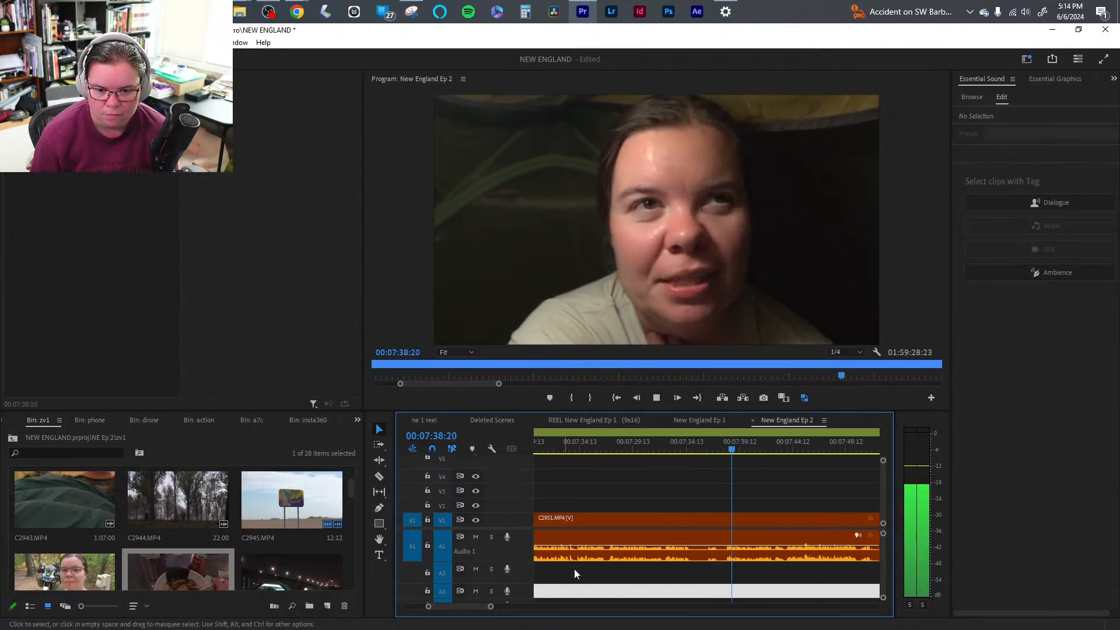
pyautogui.click(674, 448)
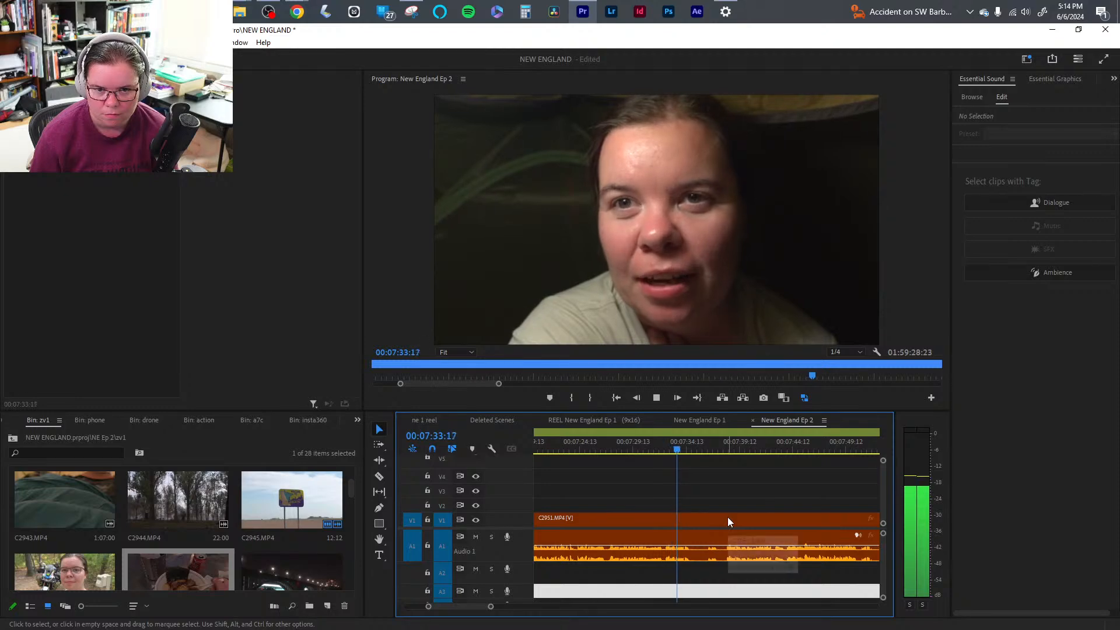
pyautogui.click(646, 448)
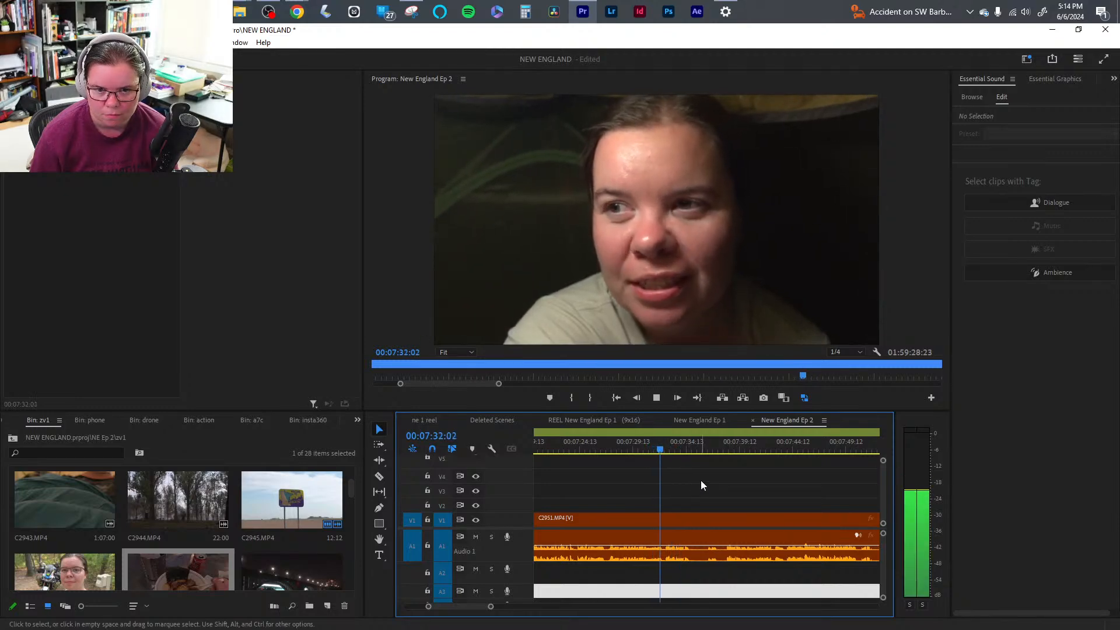
pyautogui.keyDown('ctrl'); pyautogui.click(666, 519); pyautogui.keyUp('ctrl')
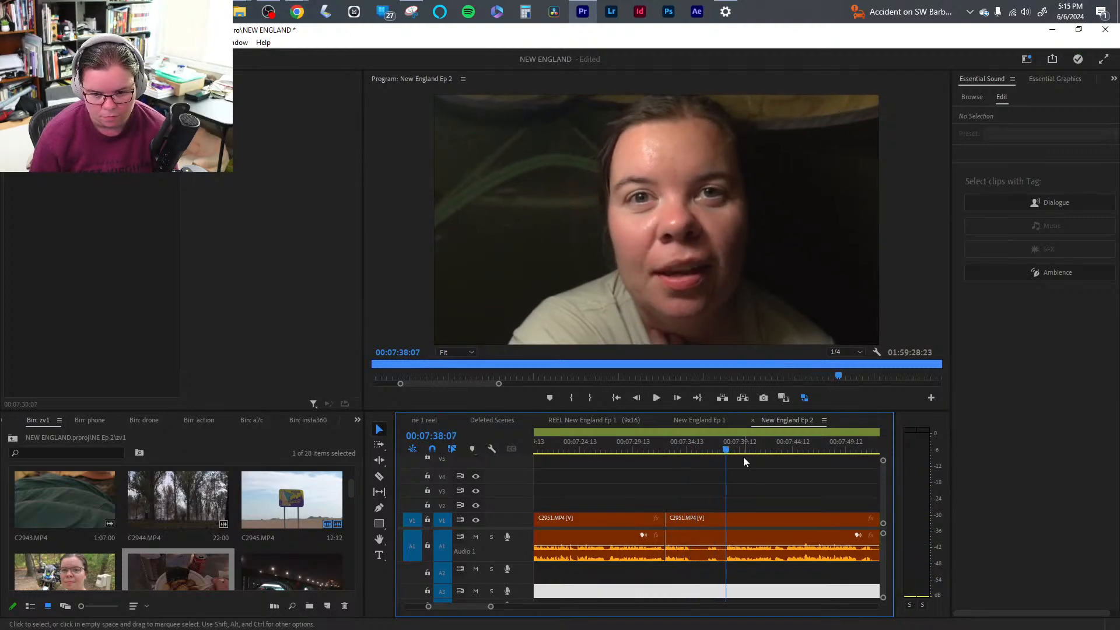
# - Ripple-trim the start of the second C2951.MP4 segment up to 00:07:38:07 and play through the join
pyautogui.press('Up')
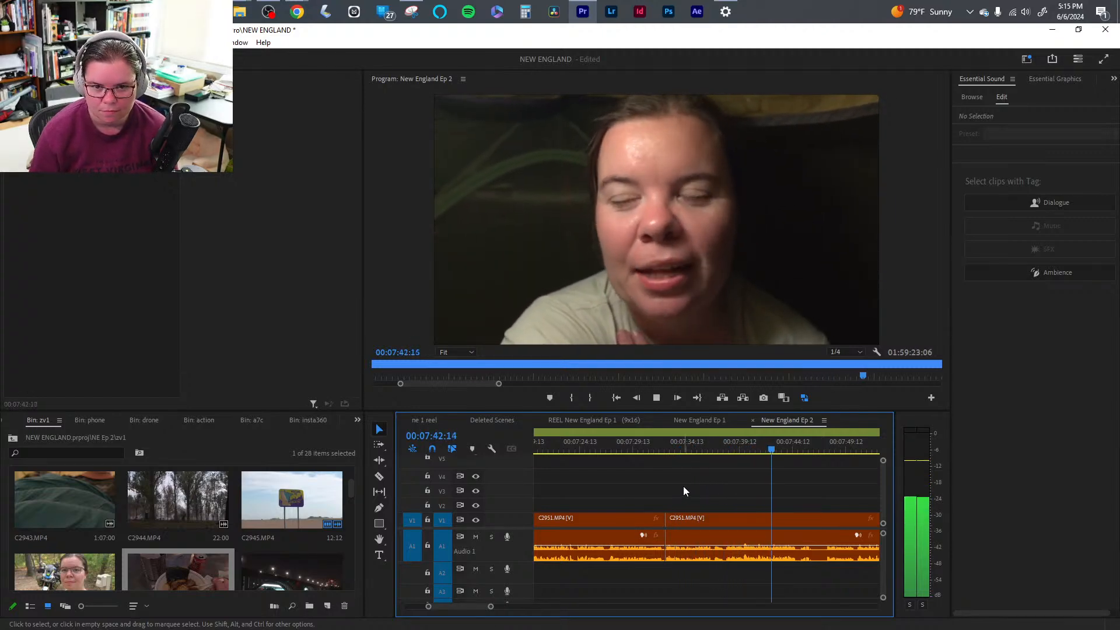
pyautogui.click(639, 449)
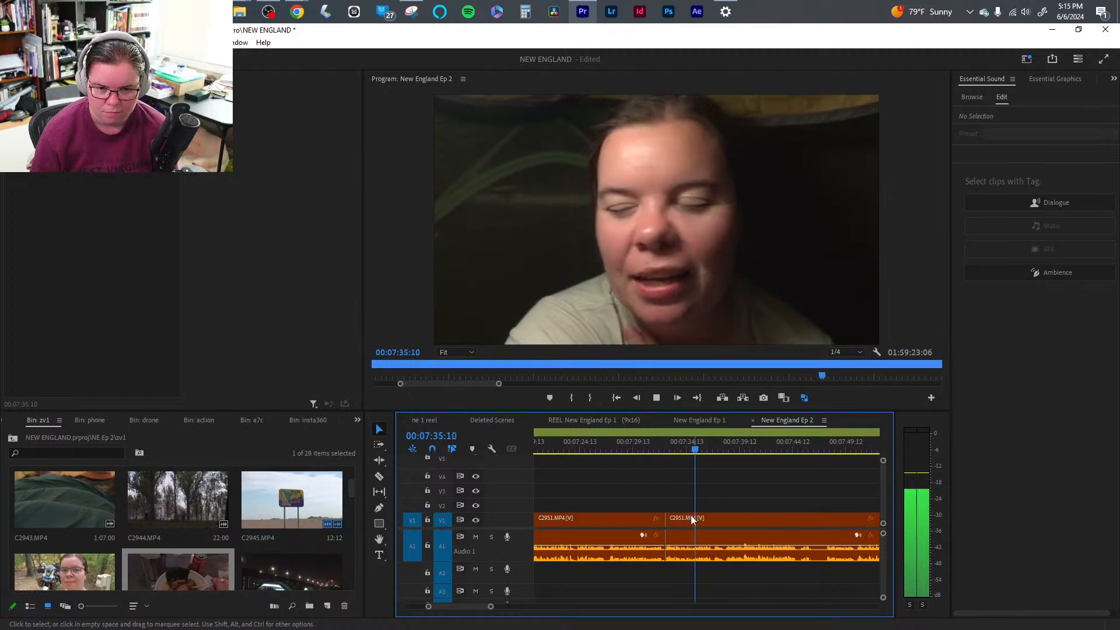
pyautogui.moveTo(491, 607); pyautogui.dragTo(503, 607)
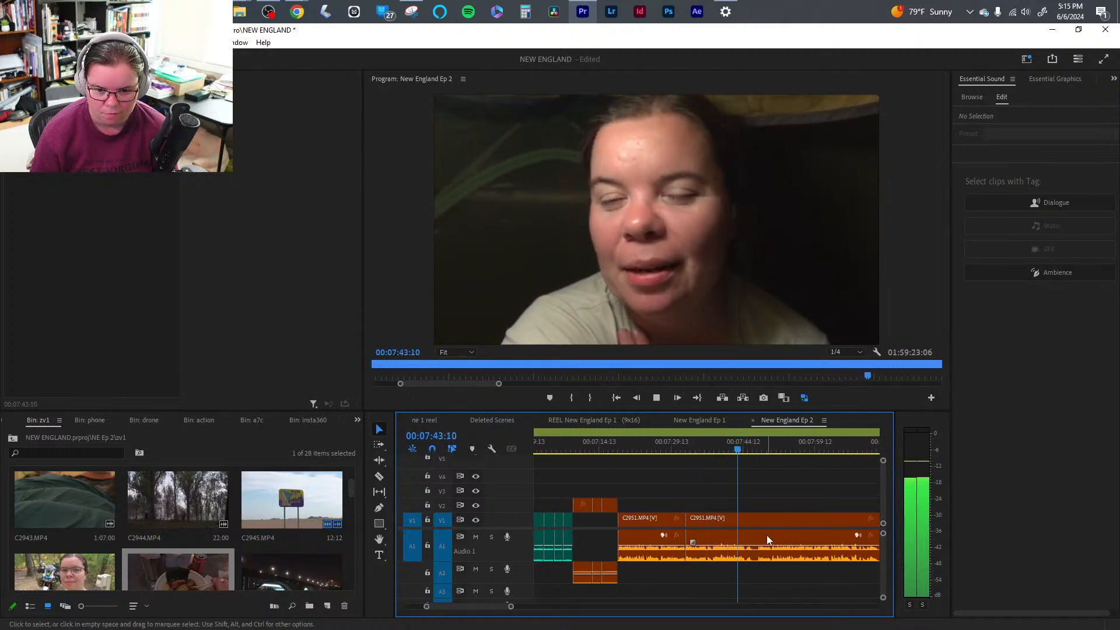
pyautogui.press('space')
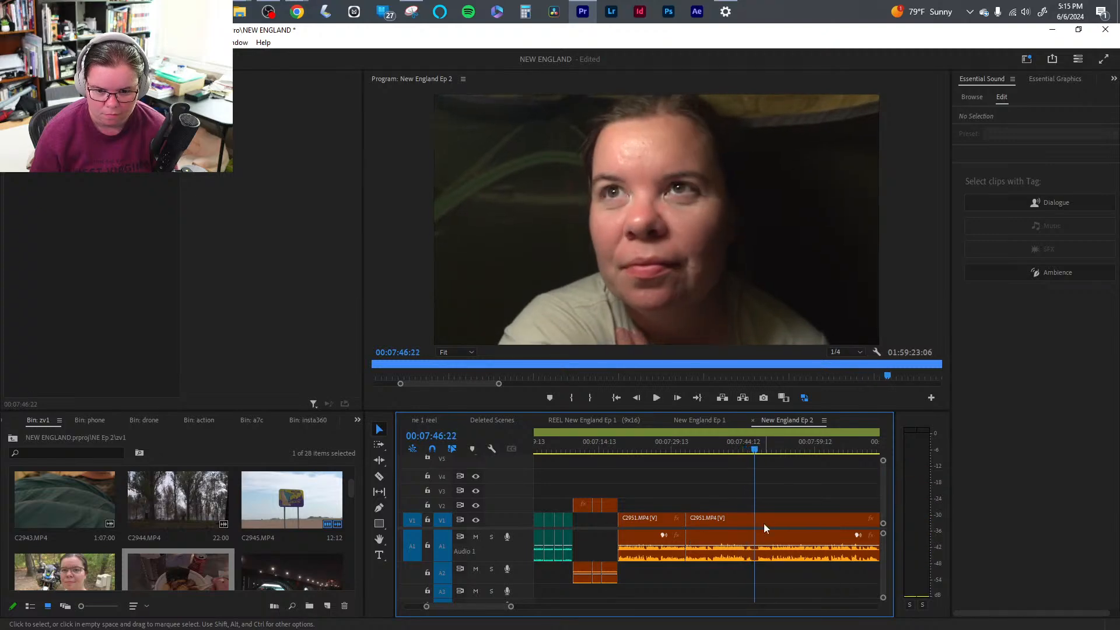
# - Split the second C2951.MP4 segment at 00:07:46:22 and play the talking shot past the new cut
pyautogui.press('c')
pyautogui.click(760, 512)
pyautogui.press('v')
pyautogui.press('space')
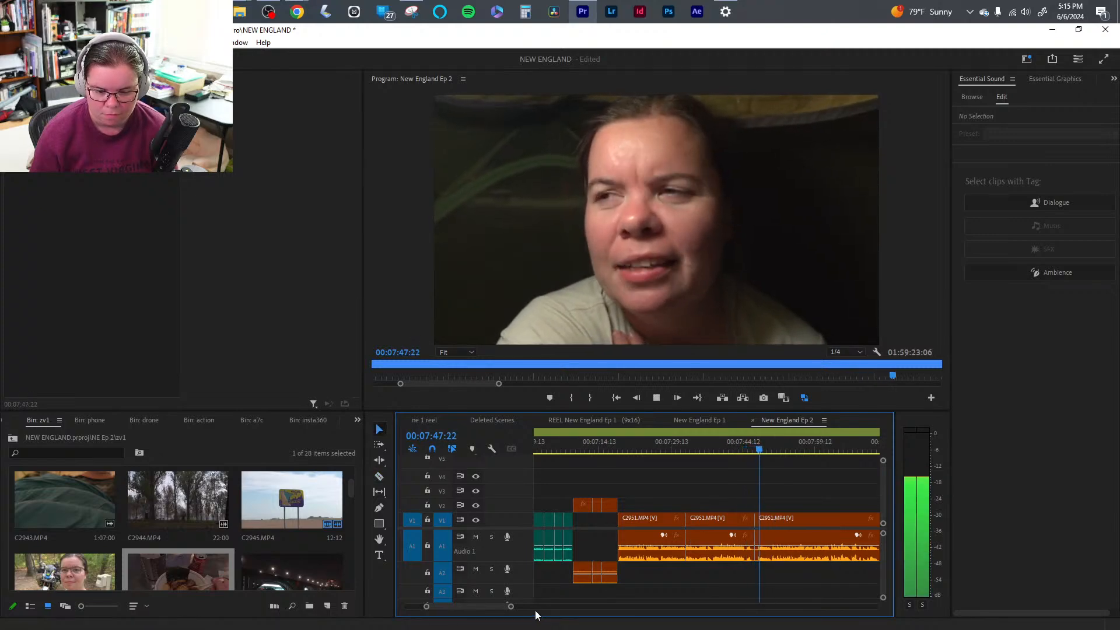
pyautogui.moveTo(511, 608); pyautogui.dragTo(499, 609)
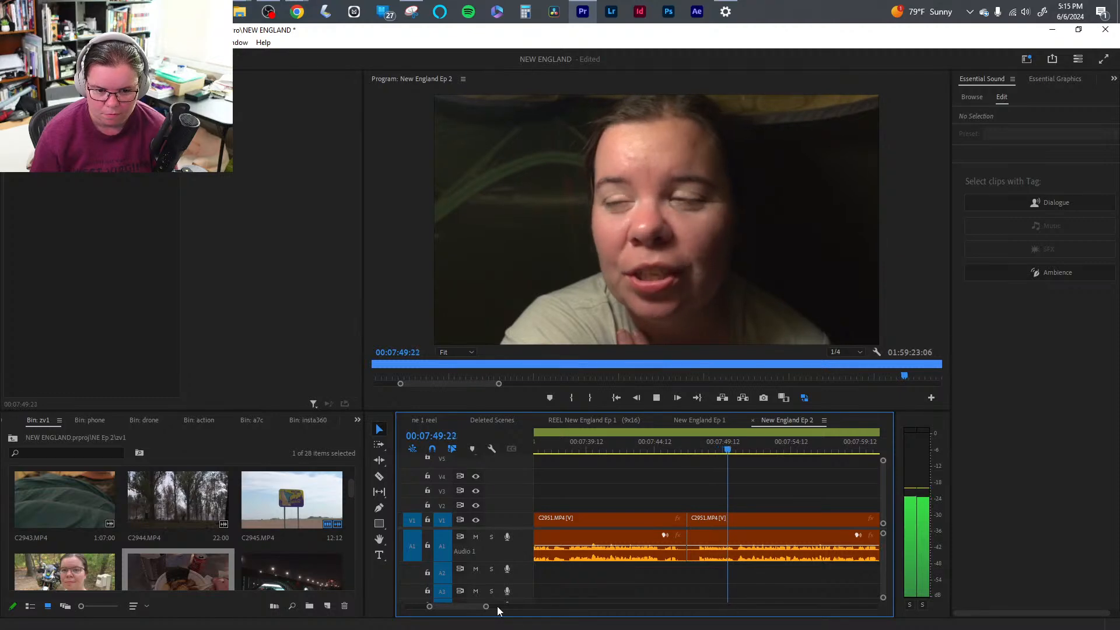
pyautogui.click(491, 607)
pyautogui.moveTo(486, 607); pyautogui.dragTo(494, 608)
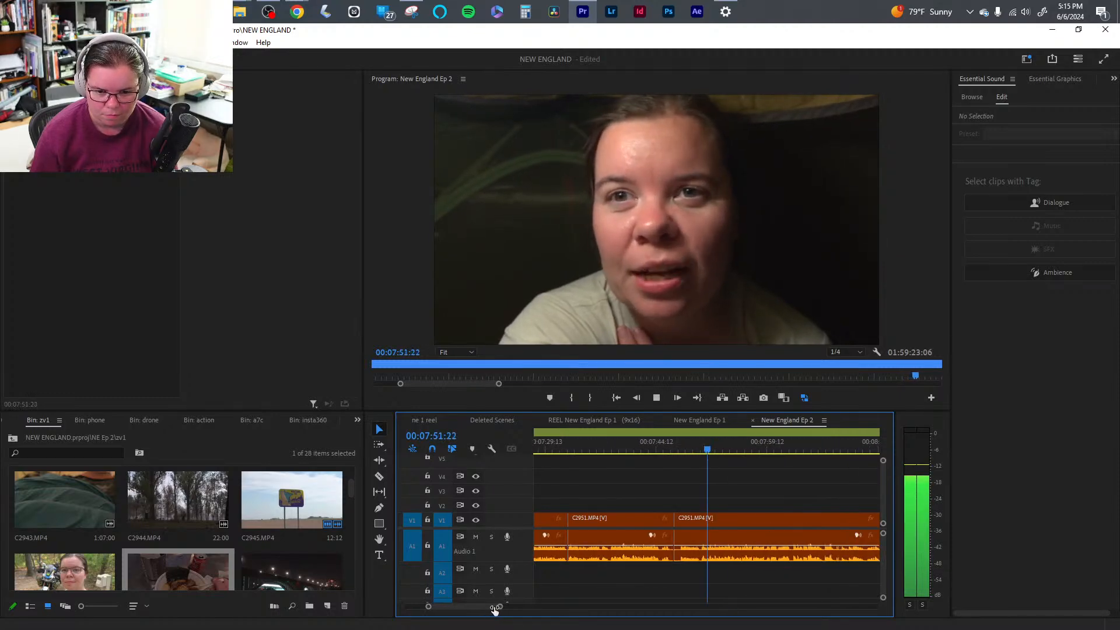
# - Replay the seconds before the split, ripple-trim about one second around the join near 00:07:46 and play on through C2951.MP4
pyautogui.click(653, 447)
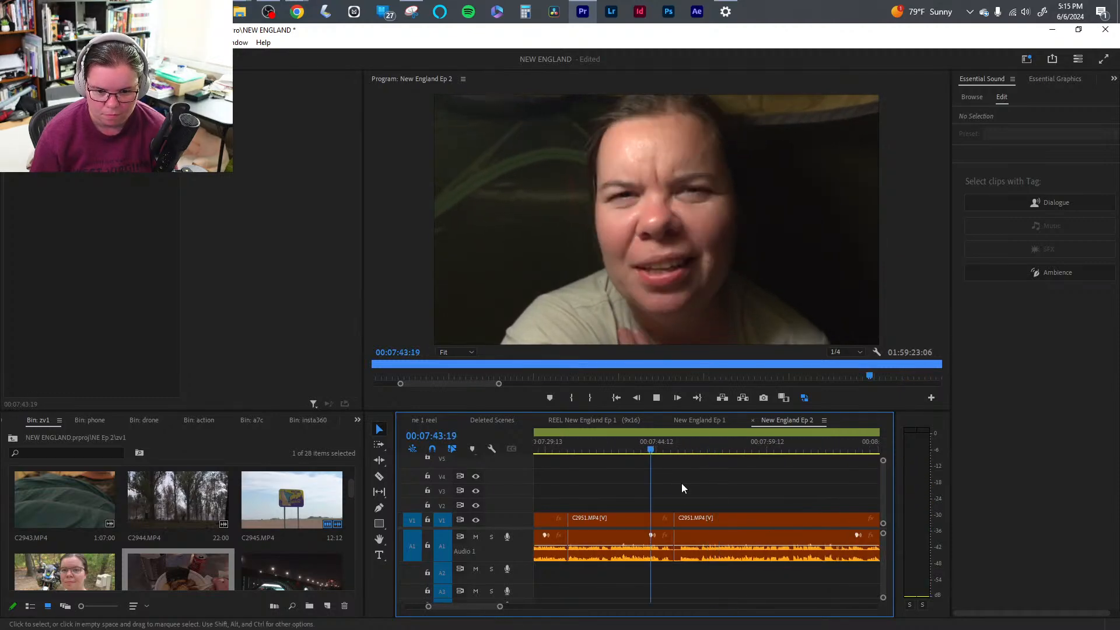
pyautogui.press('space')
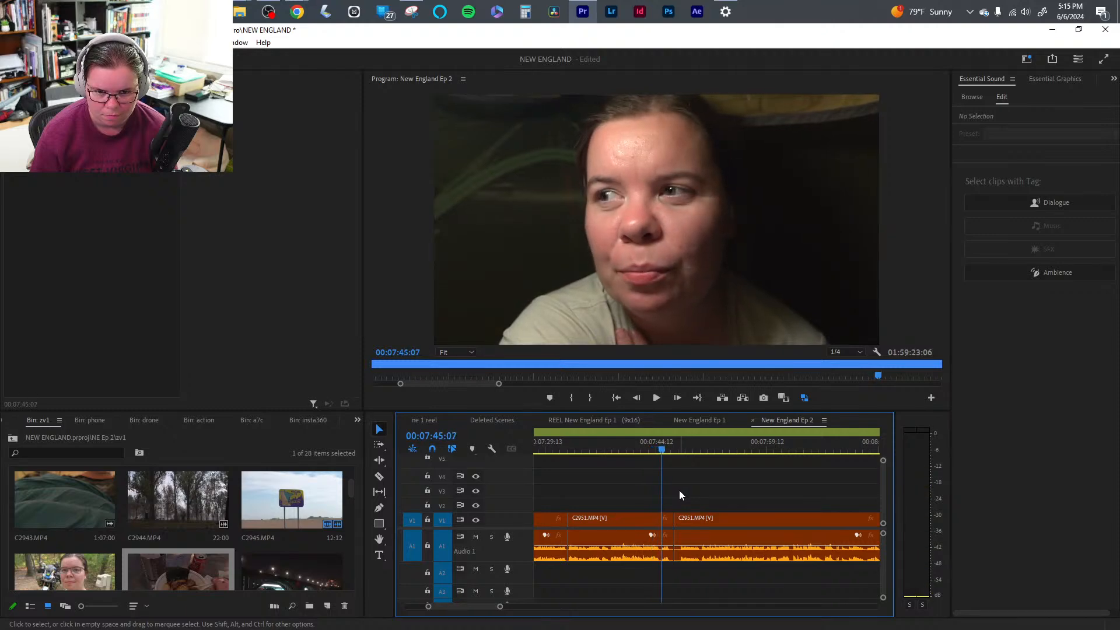
pyautogui.press('space')
pyautogui.press('space')
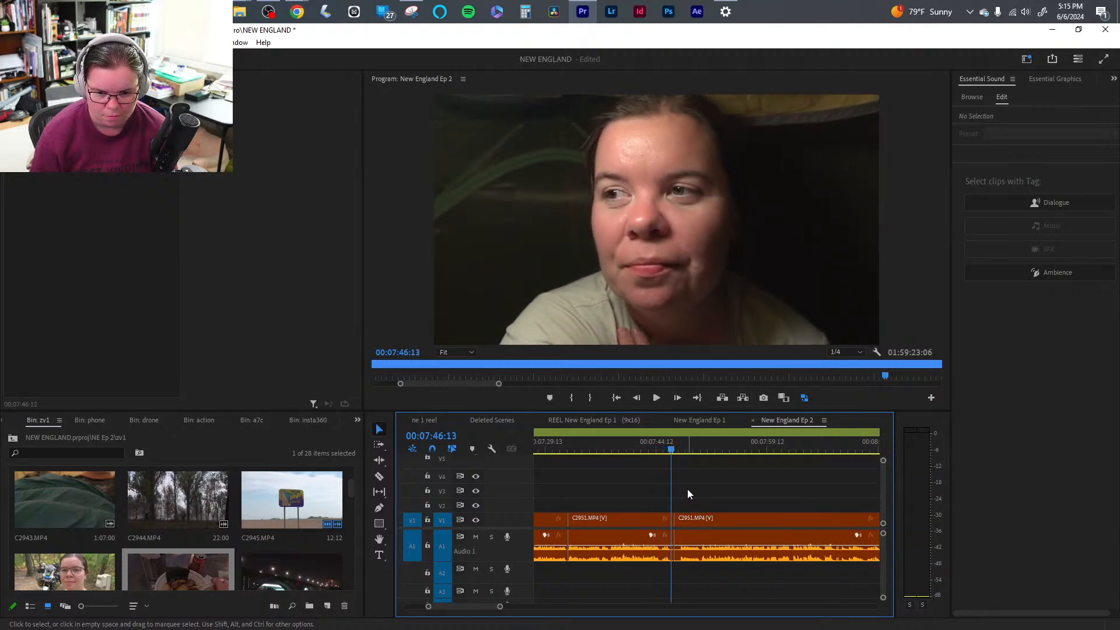
pyautogui.moveTo(672, 442); pyautogui.dragTo(676, 440)
pyautogui.press('space')
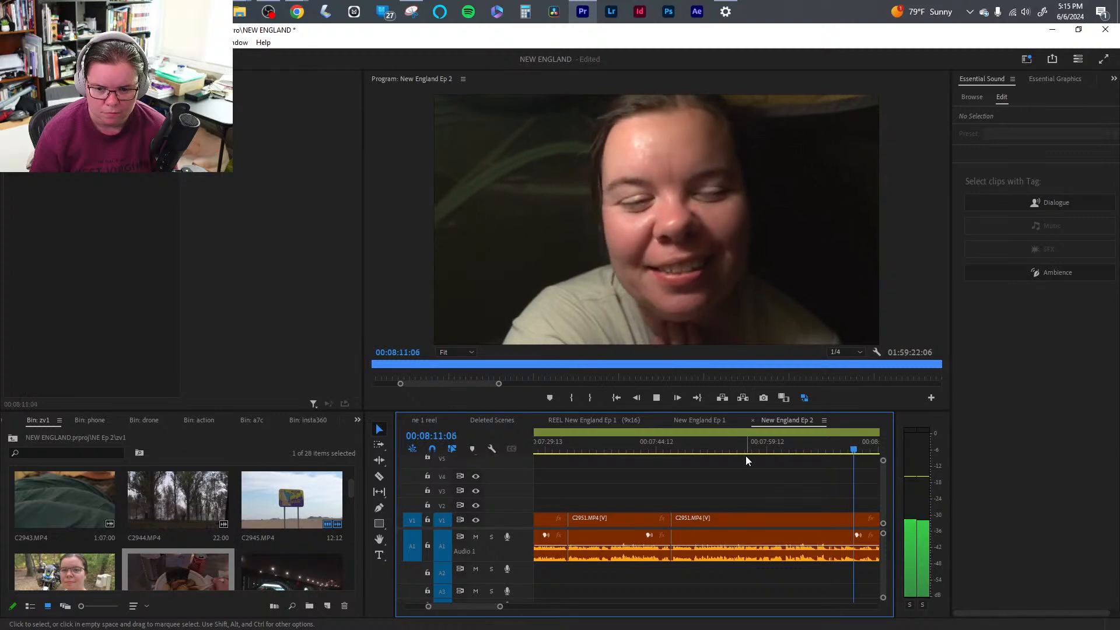
# - Ripple-trim the black ending of the last C2951.MP4 segment back to about 00:08:17:07 and save the project
pyautogui.click(575, 577)
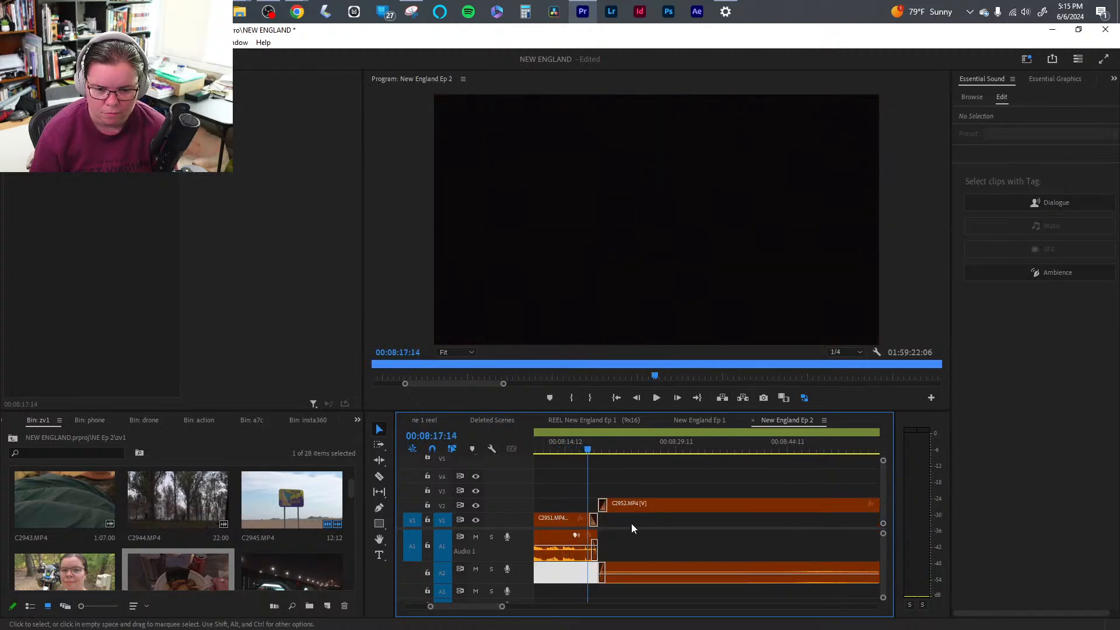
pyautogui.press('space')
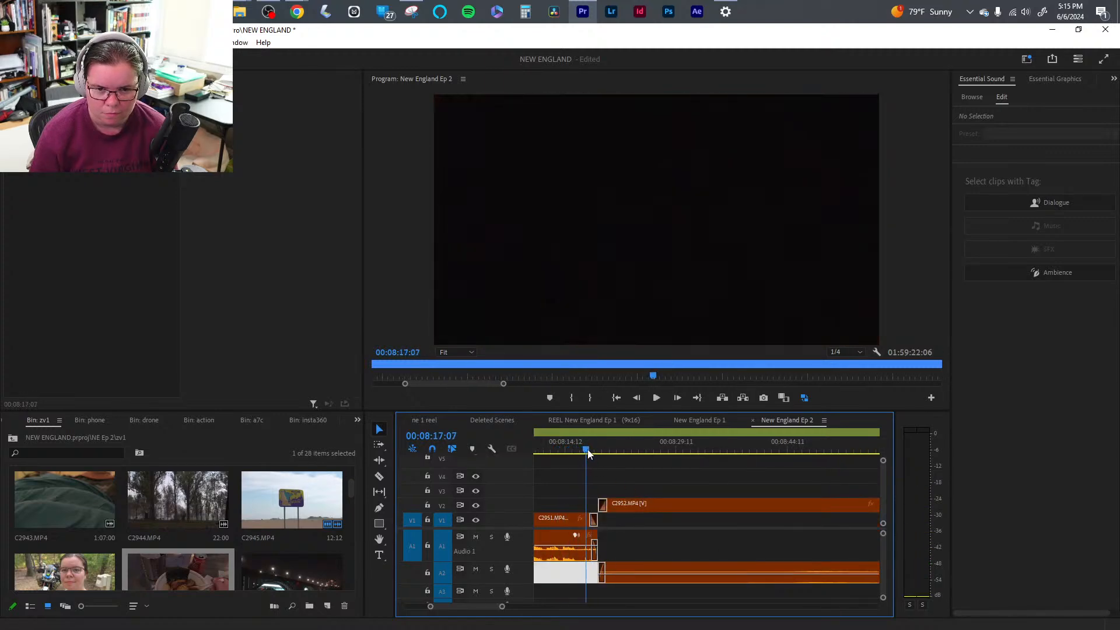
pyautogui.press('Delete')
pyautogui.press('space')
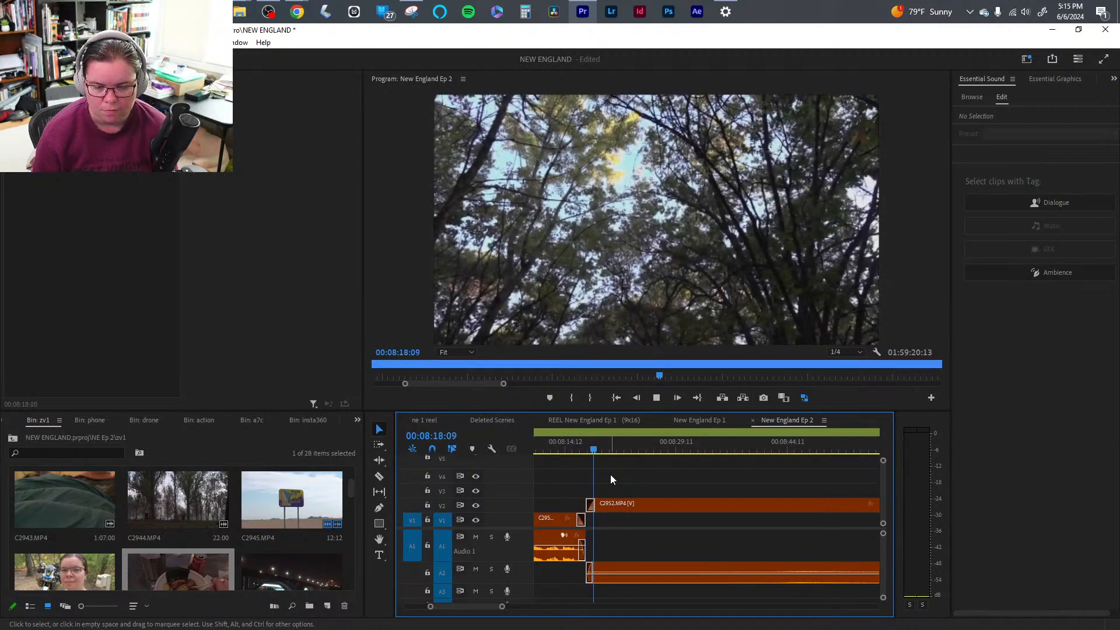
pyautogui.hotkey('ctrl', 's')
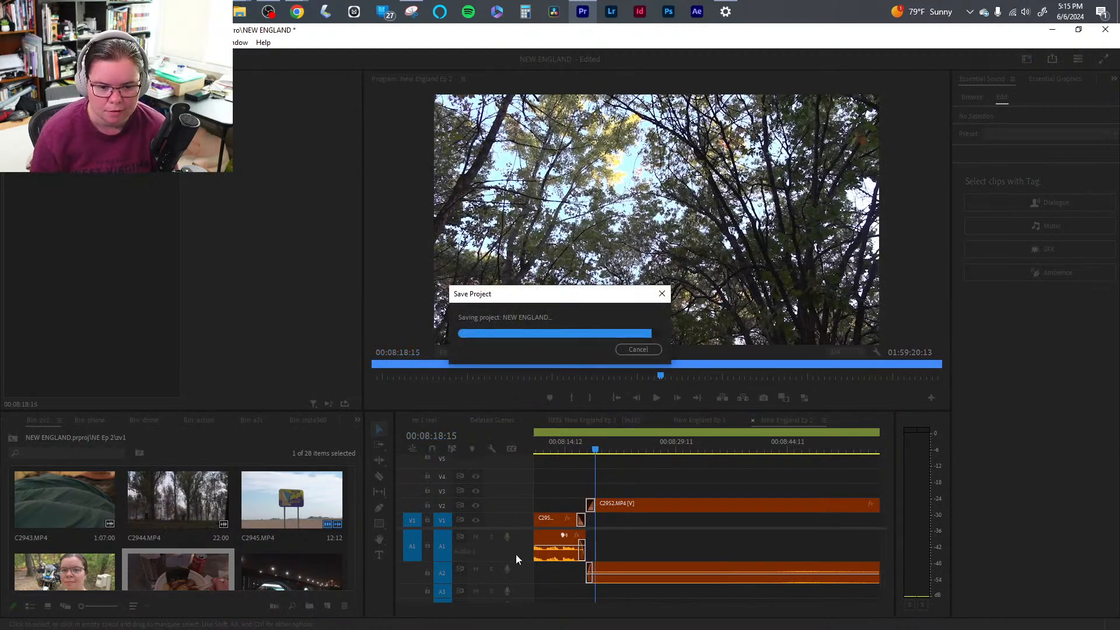
# - Locate the DAY 5 title at about 00:00:20 near the start of the sequence and copy it
pyautogui.press('-')
pyautogui.press('-')
pyautogui.press('-')
pyautogui.press('-')
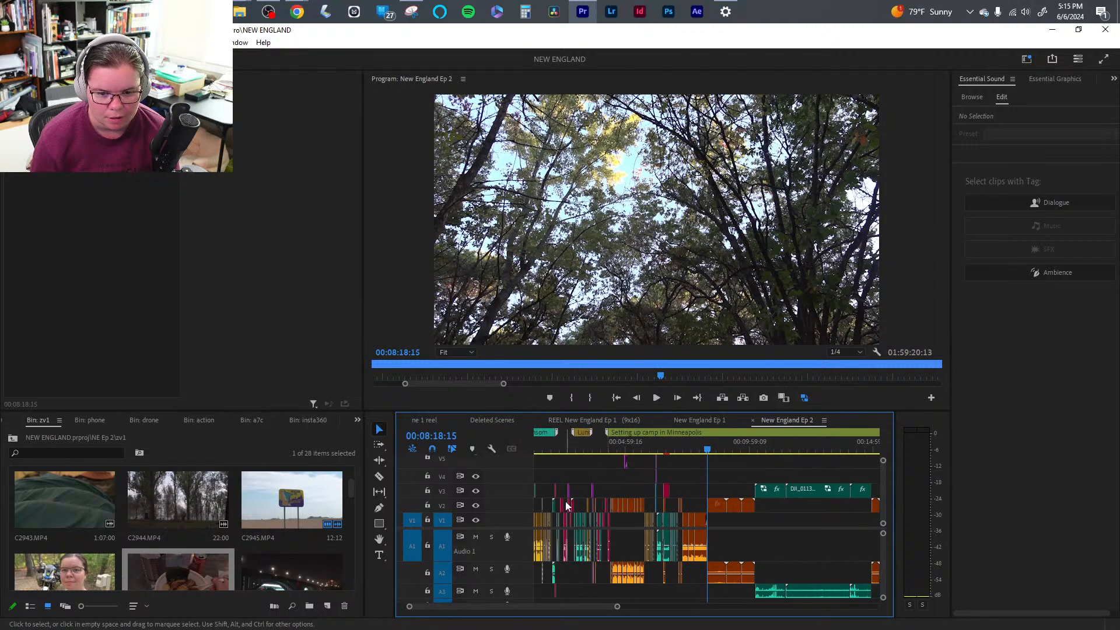
pyautogui.moveTo(545, 444)
pyautogui.mouseDown()
pyautogui.moveTo(463, 444)
pyautogui.moveTo(547, 454)
pyautogui.moveTo(527, 443)
pyautogui.mouseUp()
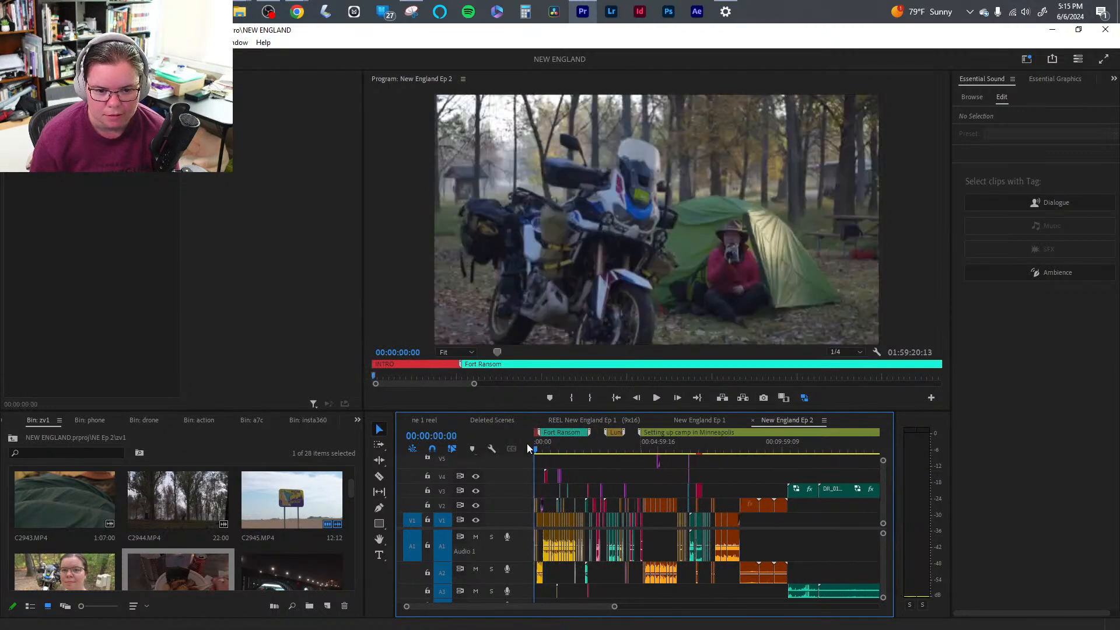
pyautogui.press('space')
pyautogui.moveTo(607, 608); pyautogui.dragTo(469, 607)
pyautogui.click(866, 455)
pyautogui.click(647, 454)
pyautogui.click(648, 507)
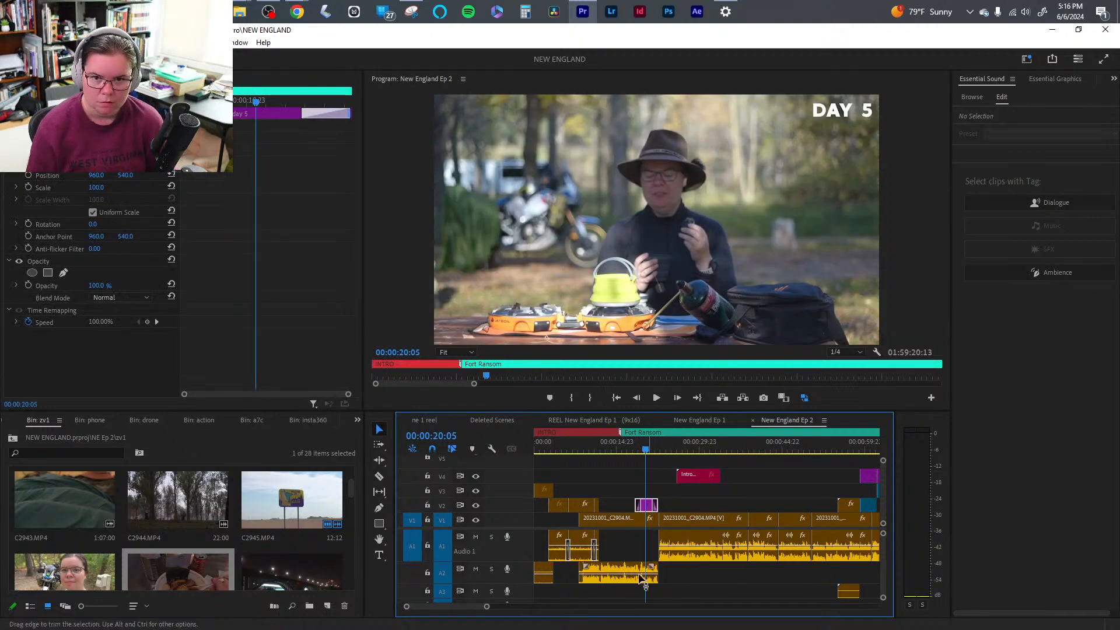
# - Shorten the "Setting up camp in Minneapolis" marker so that it ends at 00:06:17:04
pyautogui.moveTo(432, 607); pyautogui.dragTo(636, 608)
pyautogui.click(724, 452)
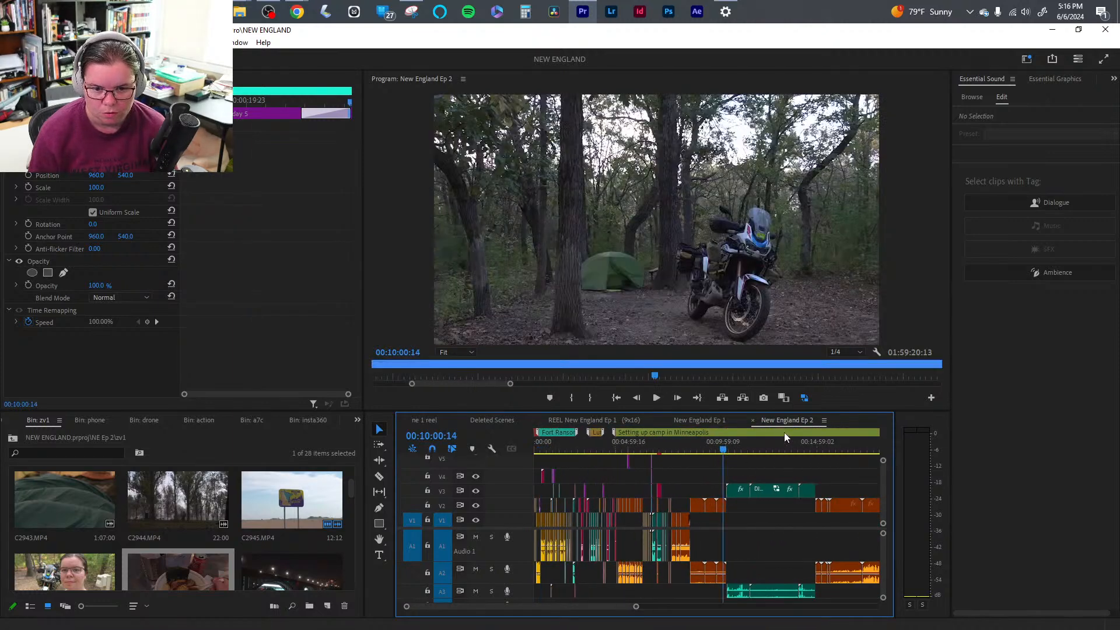
pyautogui.click(784, 432)
pyautogui.moveTo(631, 607); pyautogui.dragTo(724, 607)
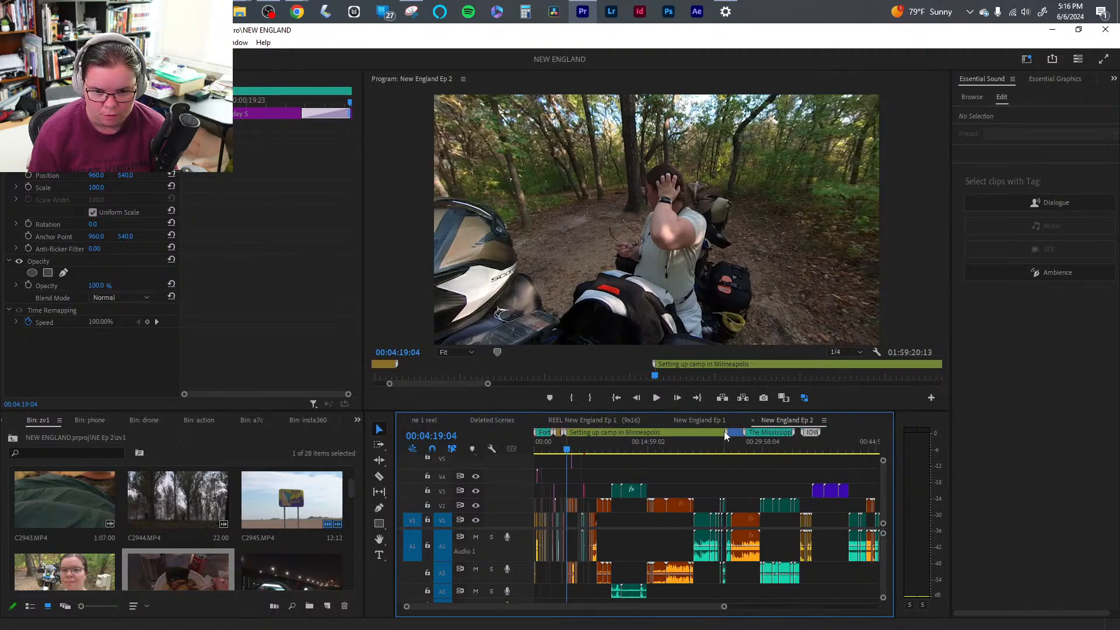
pyautogui.moveTo(724, 434)
pyautogui.mouseDown()
pyautogui.moveTo(613, 429)
pyautogui.moveTo(613, 449)
pyautogui.mouseUp()
pyautogui.click(589, 448)
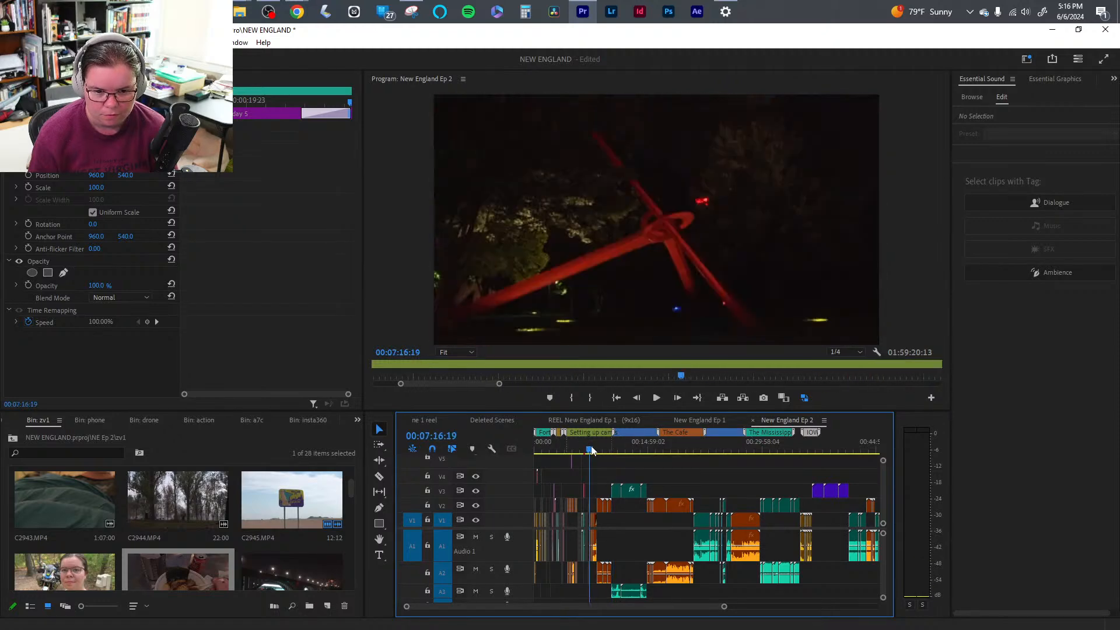
pyautogui.moveTo(726, 609); pyautogui.dragTo(580, 607)
pyautogui.moveTo(845, 435); pyautogui.dragTo(662, 434)
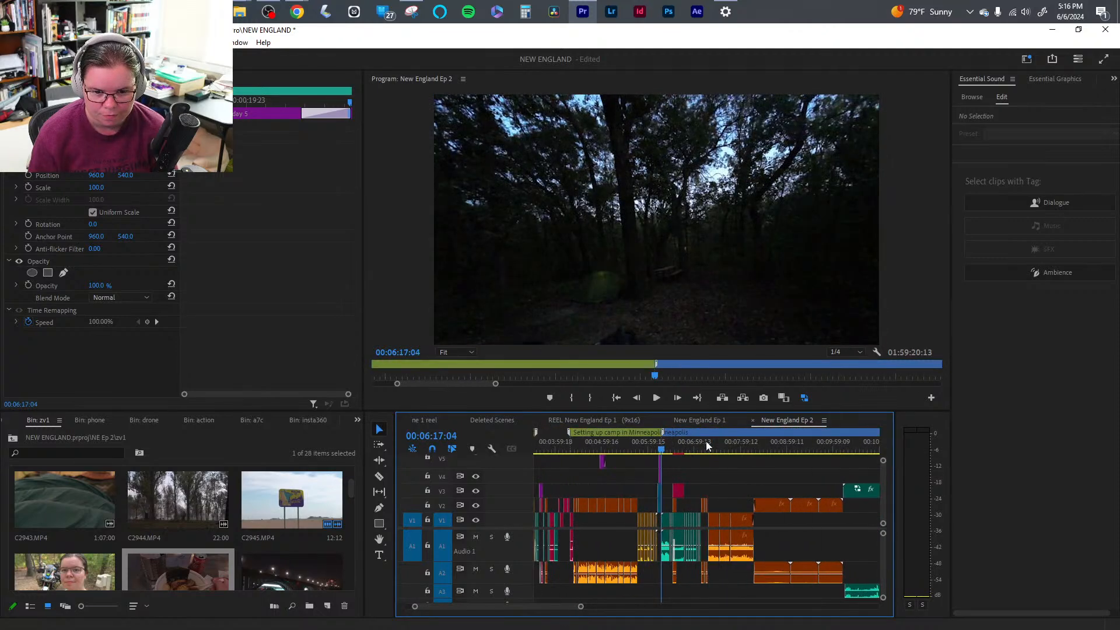
# - Paste the DAY 5 title onto V3 at 00:08:21:21 above C2952.MP4, locking V2 only for the paste
pyautogui.moveTo(573, 608); pyautogui.dragTo(578, 607)
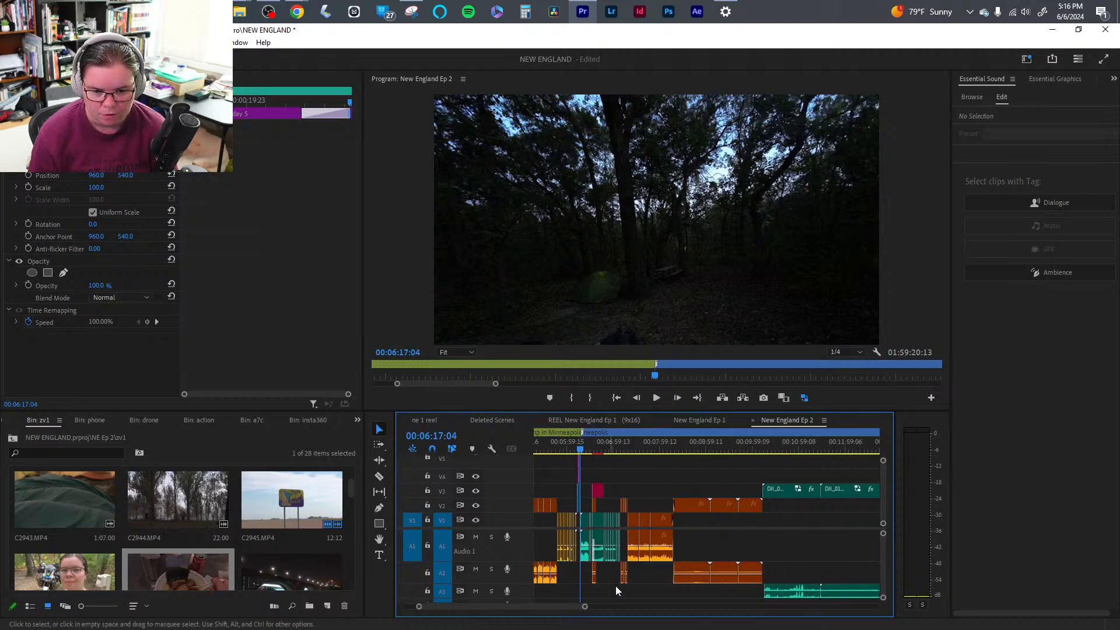
pyautogui.click(695, 449)
pyautogui.click(627, 450)
pyautogui.moveTo(628, 452); pyautogui.dragTo(684, 454)
pyautogui.click(690, 474)
pyautogui.press('Up')
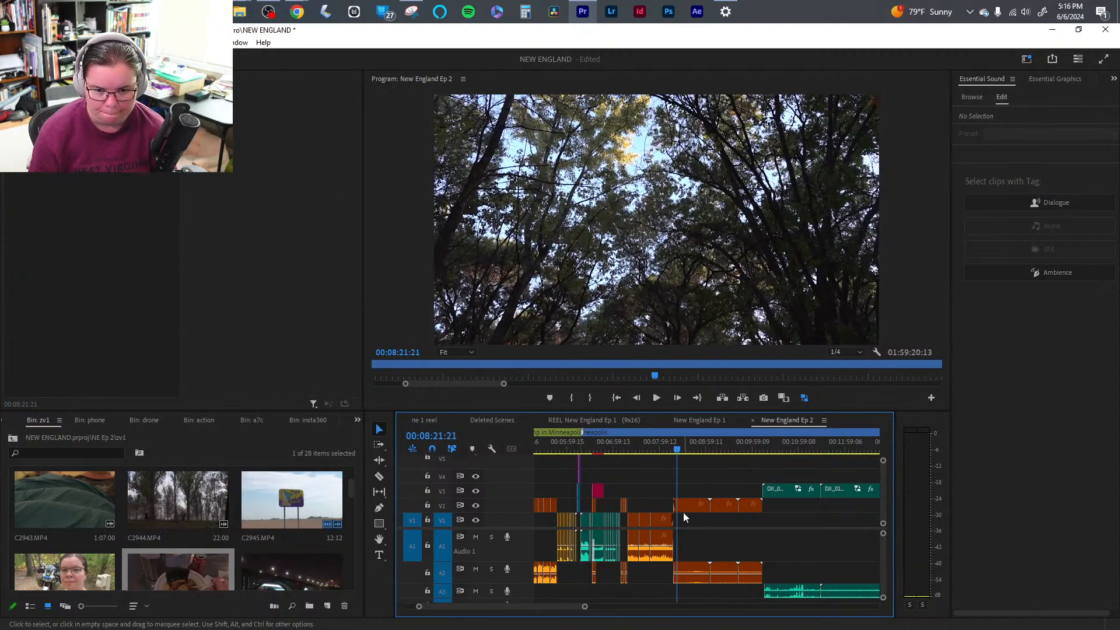
pyautogui.click(427, 505)
pyautogui.press('space')
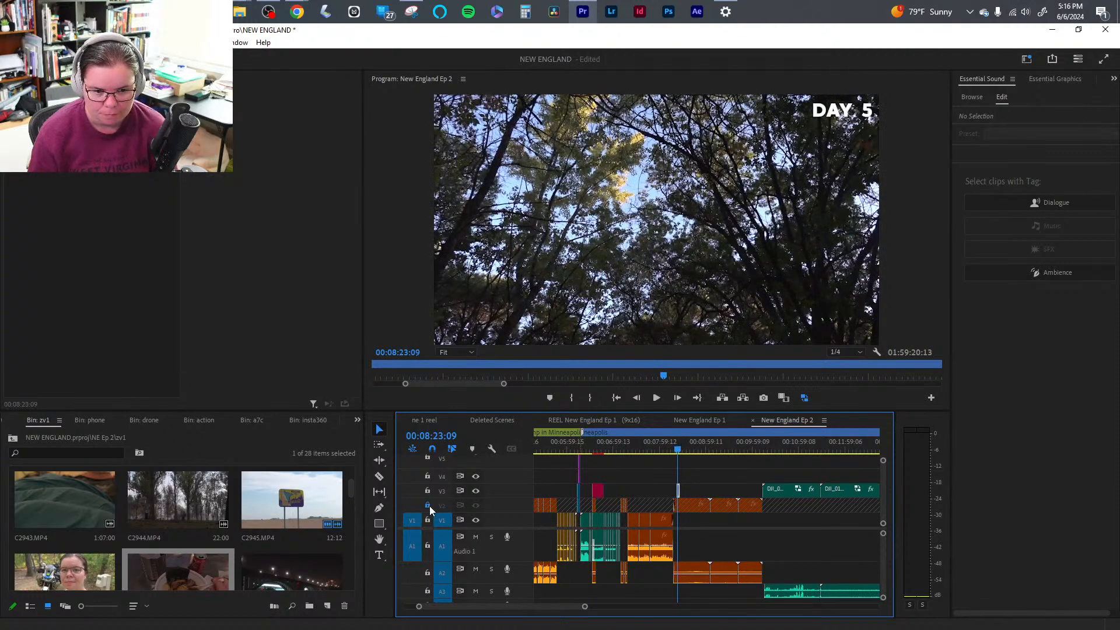
pyautogui.click(427, 505)
# - Change the pasted title to DAY 6 and move it to V5 at the start of C2952.MP4, previewing the result
pyautogui.moveTo(585, 608); pyautogui.dragTo(526, 612)
pyautogui.doubleClick(862, 110)
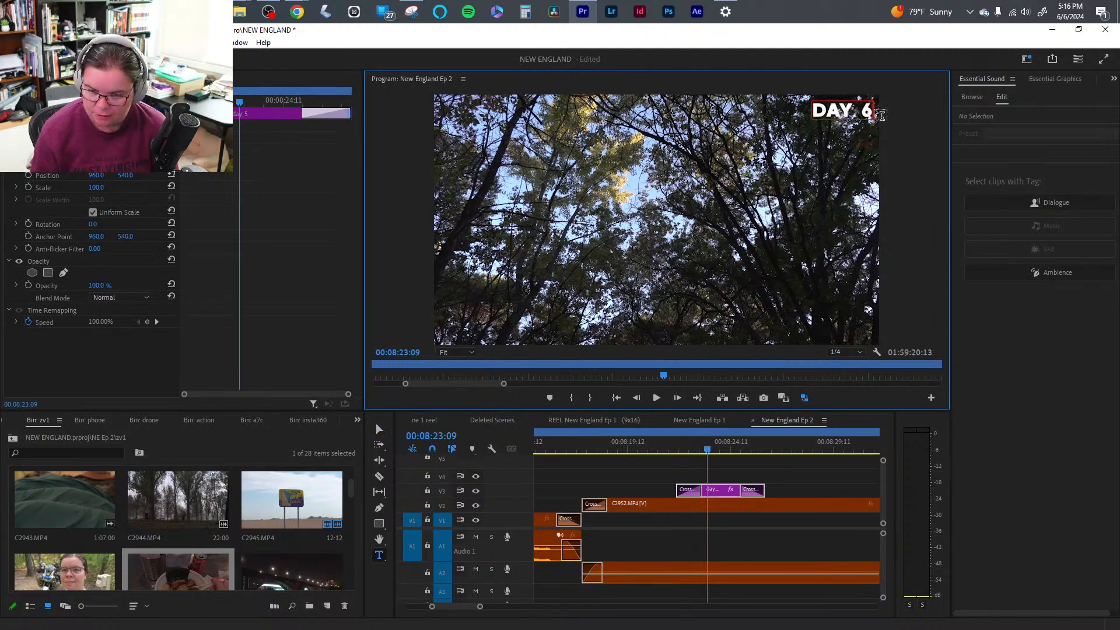
pyautogui.click(379, 429)
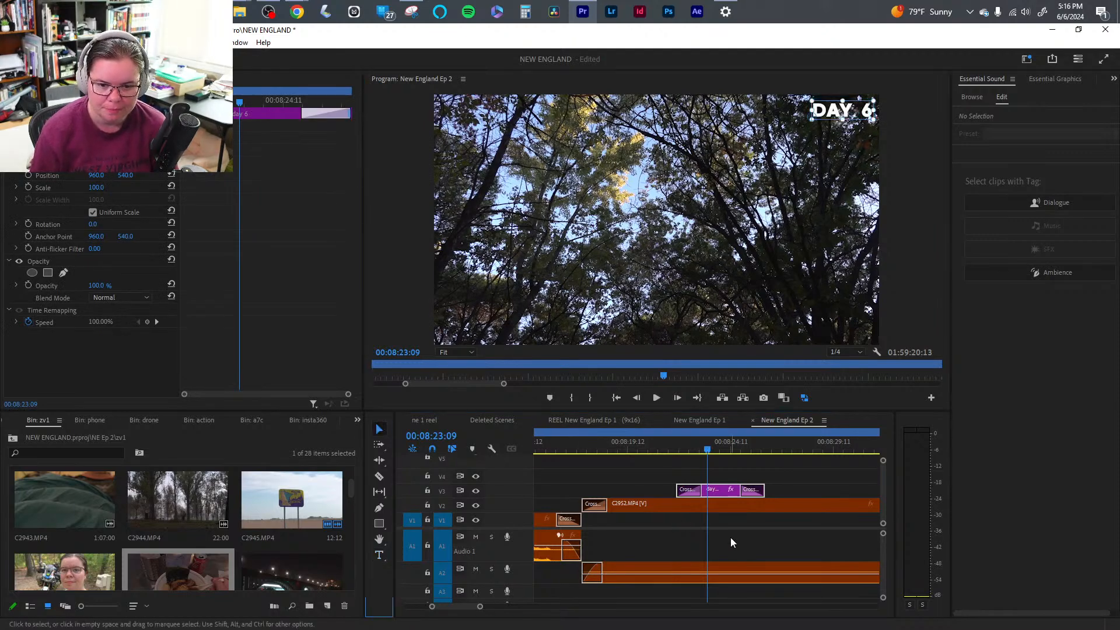
pyautogui.moveTo(722, 495); pyautogui.dragTo(604, 459)
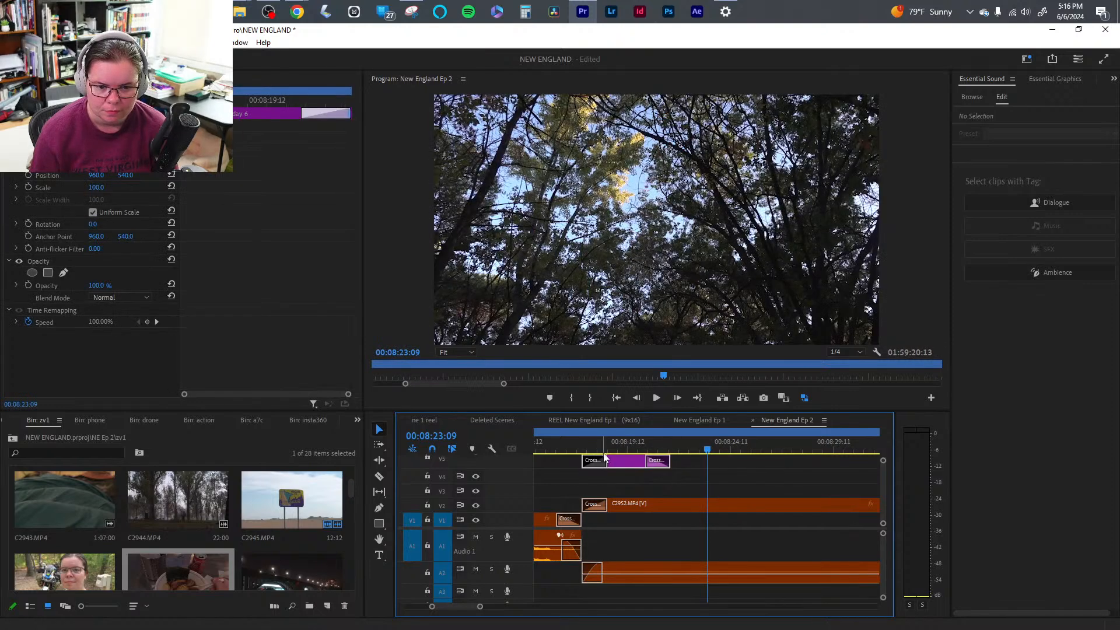
pyautogui.press('space')
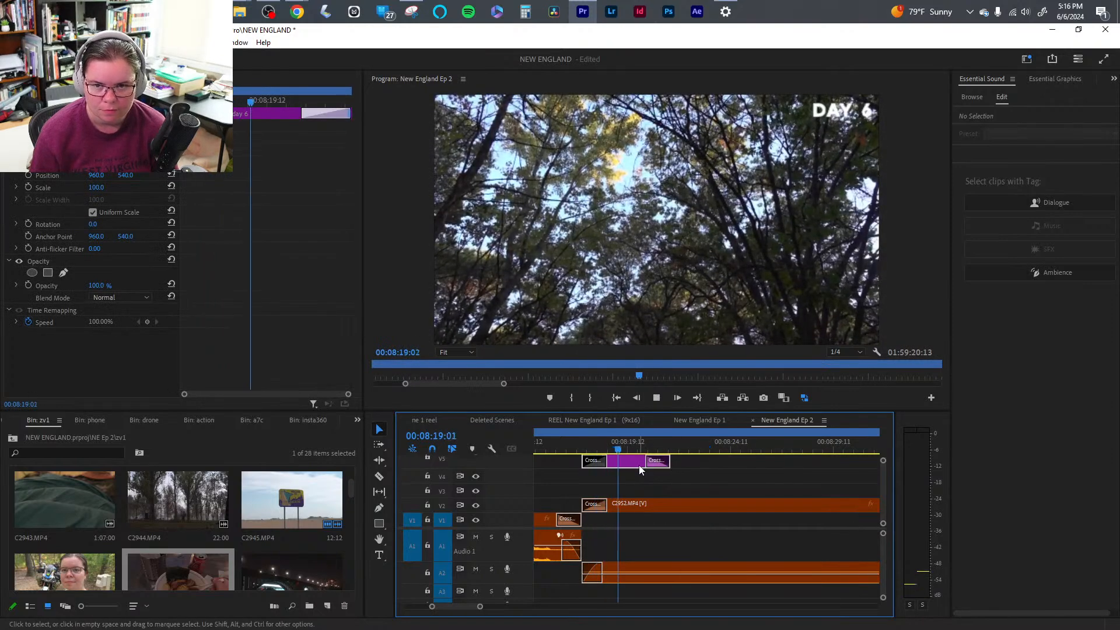
pyautogui.press('space')
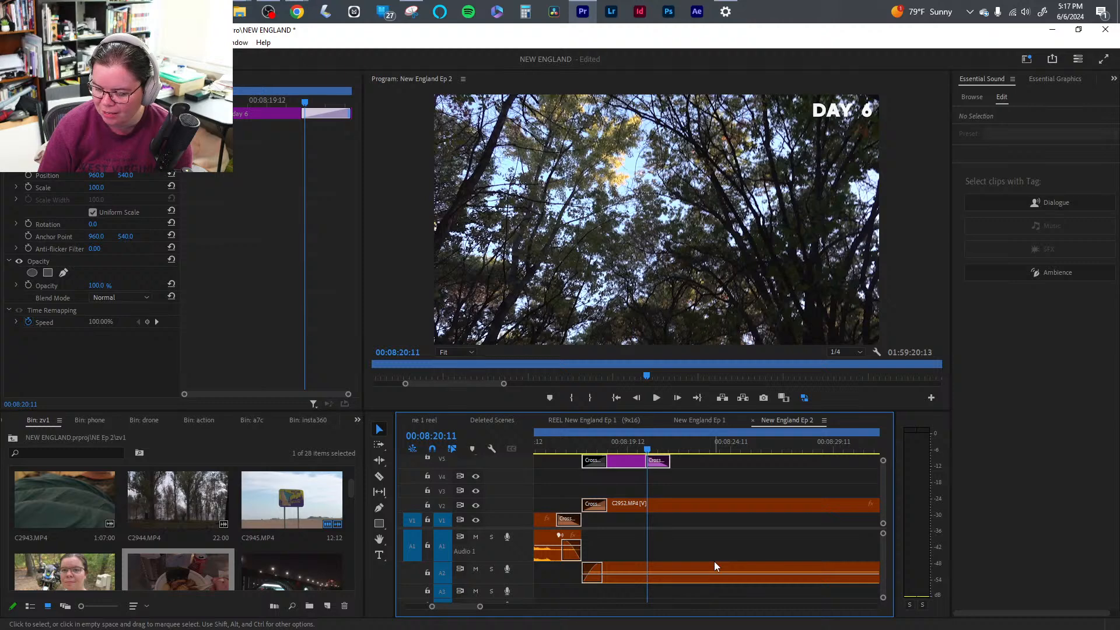
# - Trim the opening of C2952.MP4, keep it joined to the tent shot and preview it under the DAY 6 title
pyautogui.click(677, 552)
pyautogui.moveTo(587, 449); pyautogui.dragTo(642, 460)
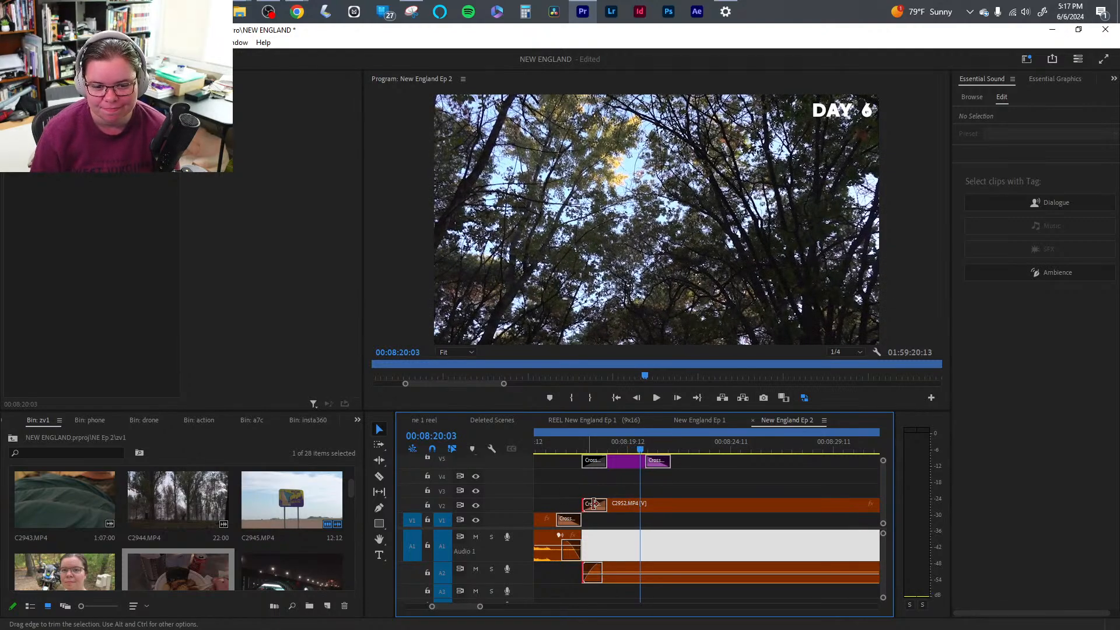
pyautogui.moveTo(583, 504); pyautogui.dragTo(661, 504)
pyautogui.press('space')
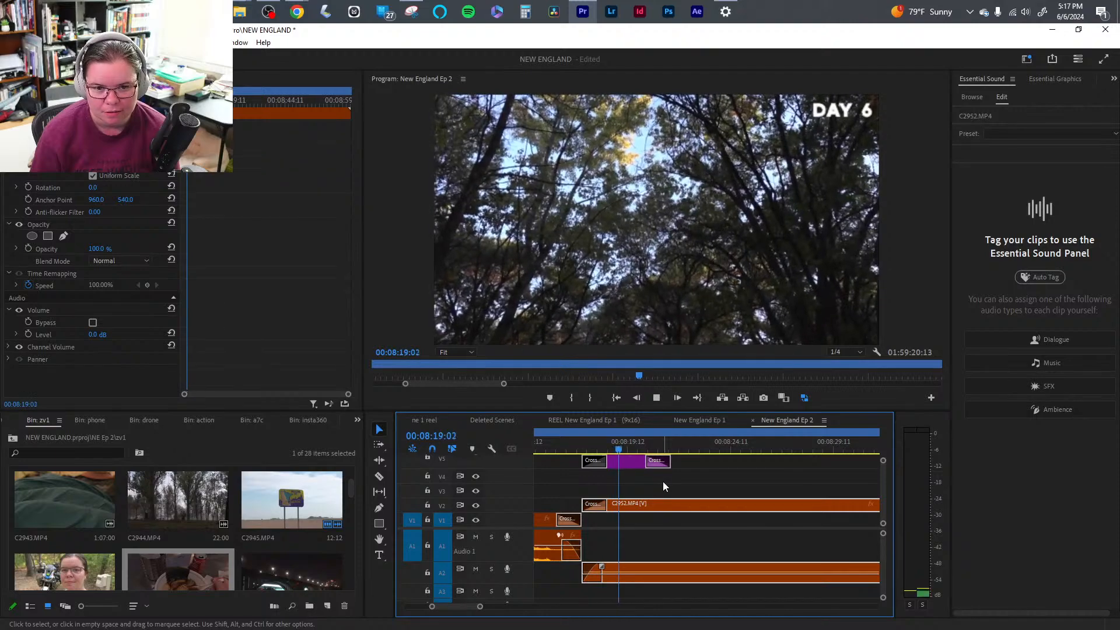
pyautogui.press('space')
# - Trim more footage from the start of C2952.MP4 and replay the opening from about 00:08:17:13
pyautogui.moveTo(662, 449); pyautogui.dragTo(700, 464)
pyautogui.moveTo(584, 505); pyautogui.dragTo(616, 516)
pyautogui.click(587, 450)
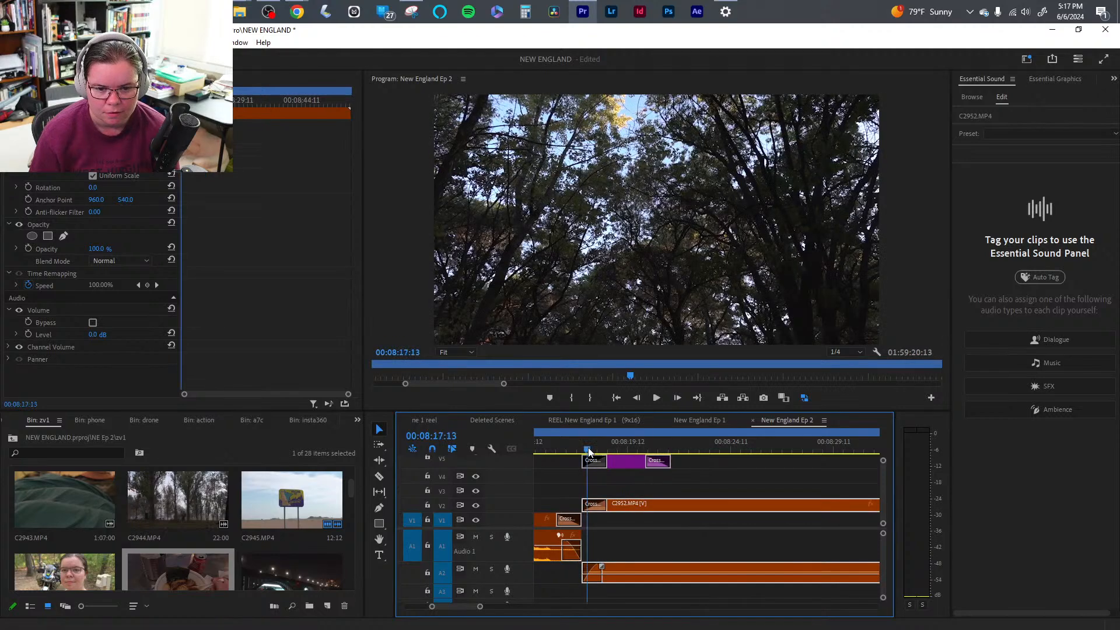
pyautogui.press('space')
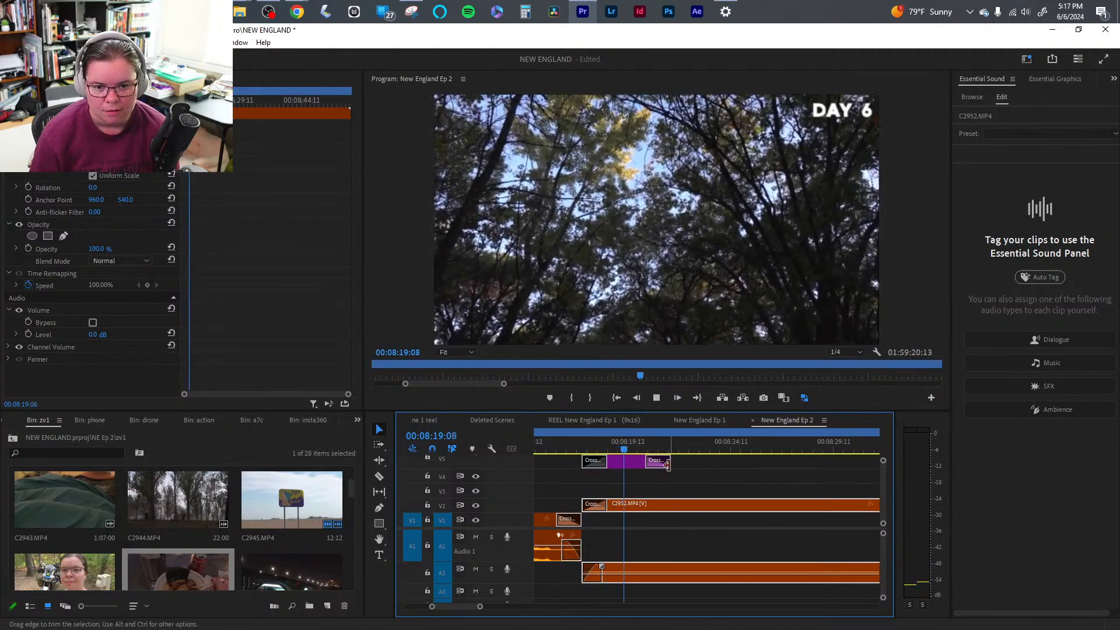
# - Scrub ahead through the tree shot C2952.MP4 and split it at about 00:08:20:01
pyautogui.click(712, 449)
pyautogui.moveTo(712, 450); pyautogui.dragTo(825, 451)
pyautogui.press('c')
pyautogui.click(639, 505)
pyautogui.press('v')
# - Trim the start of the second C2952.MP4 segment to 00:08:29:20 and close the gap behind the first segment
pyautogui.press('q')
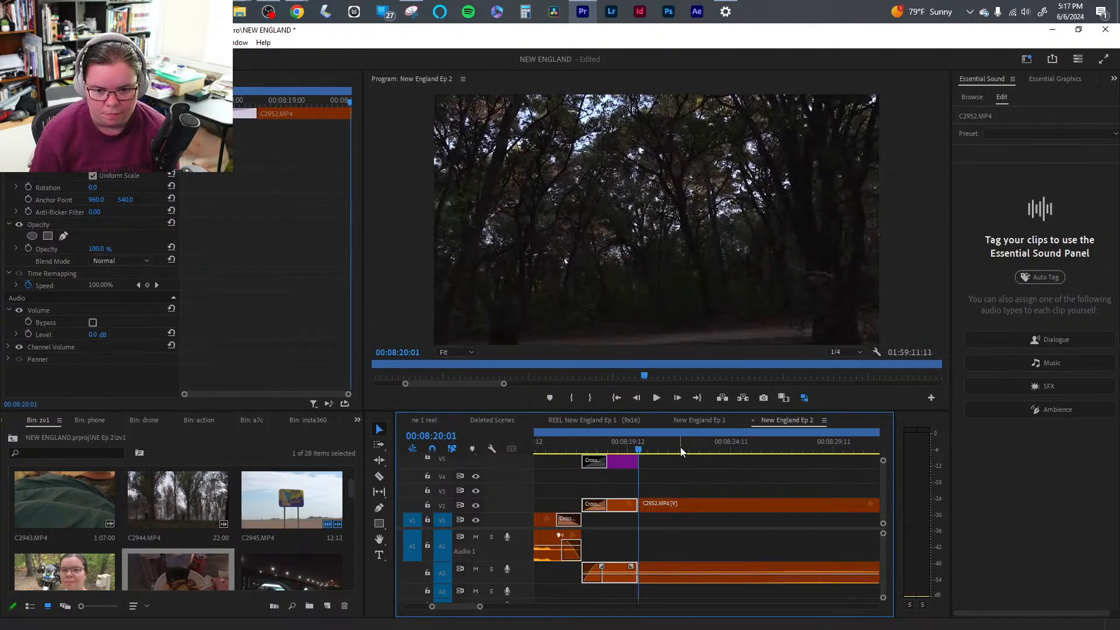
pyautogui.click(760, 449)
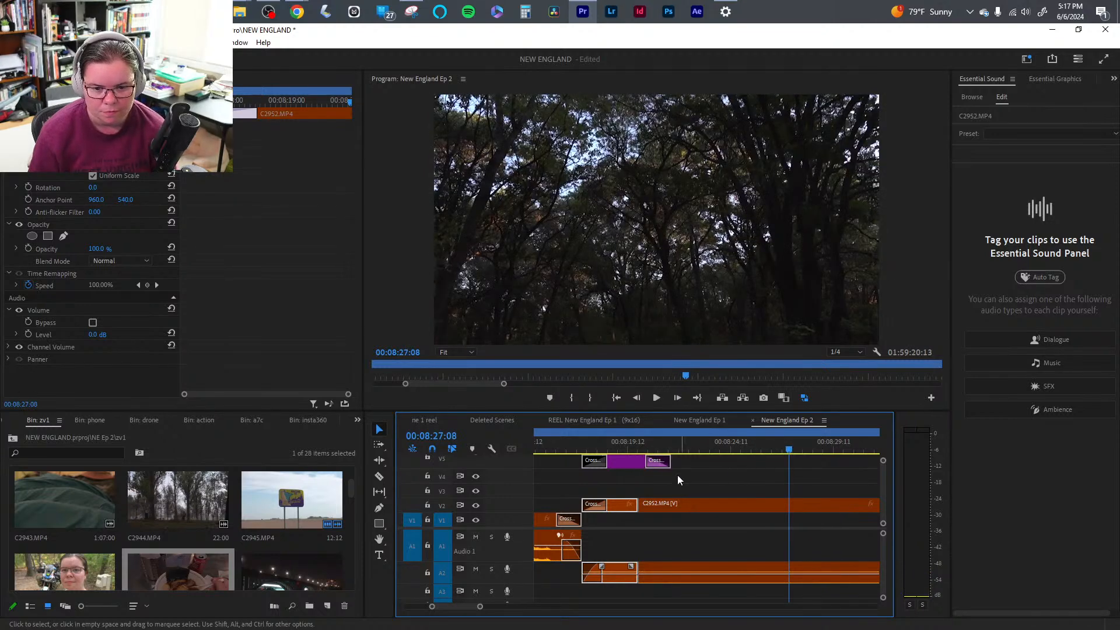
pyautogui.moveTo(788, 450); pyautogui.dragTo(842, 454)
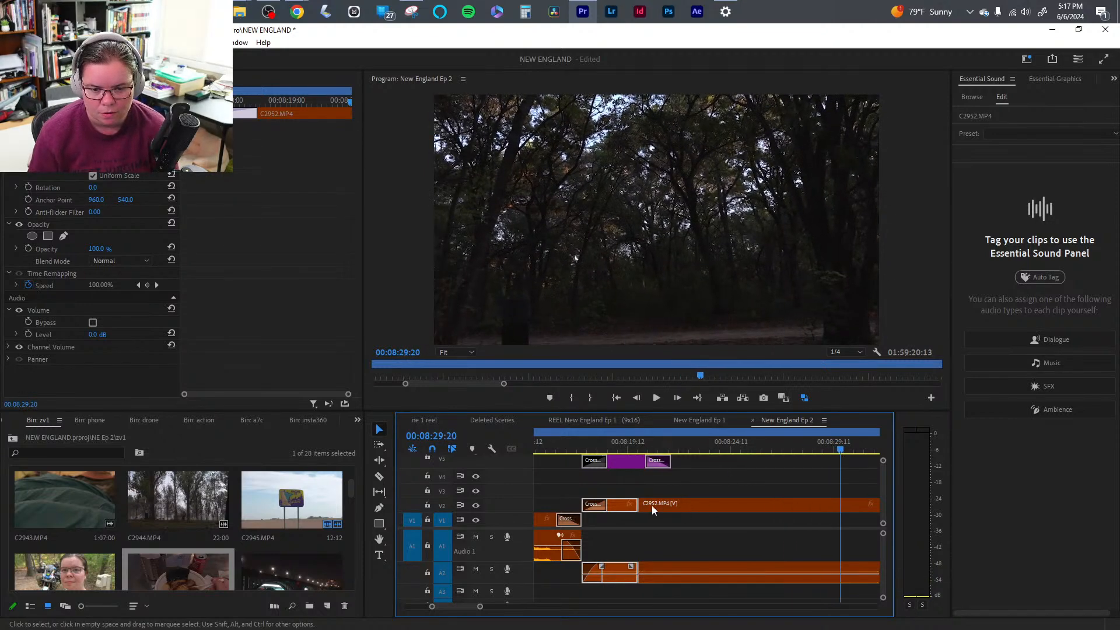
pyautogui.moveTo(652, 505); pyautogui.dragTo(840, 500)
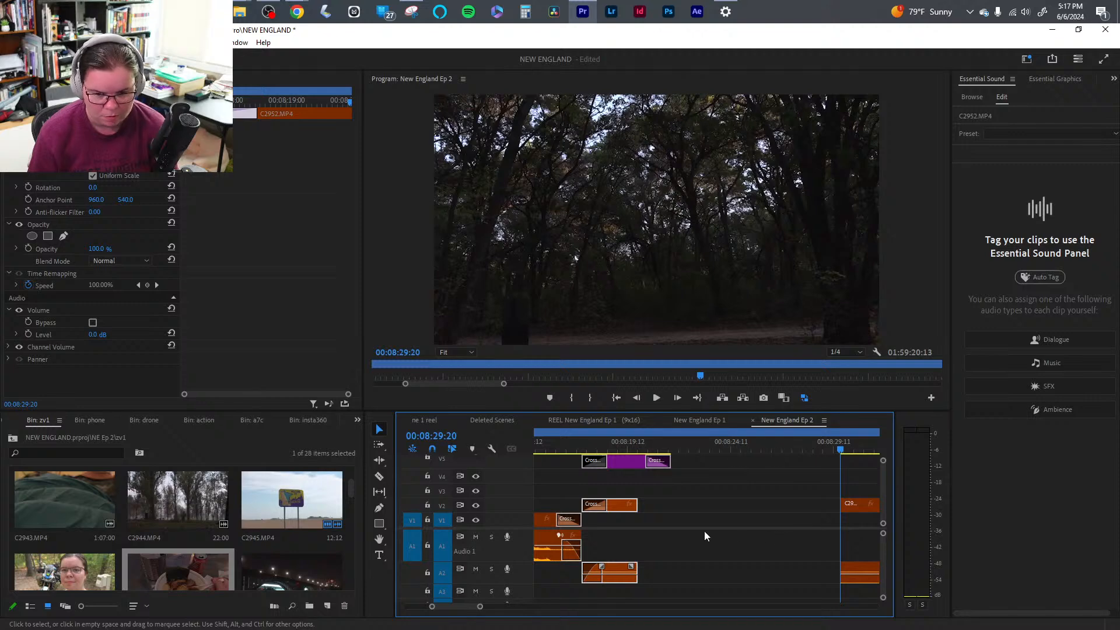
pyautogui.click(682, 547)
pyautogui.press('Delete')
pyautogui.moveTo(715, 508); pyautogui.dragTo(684, 505)
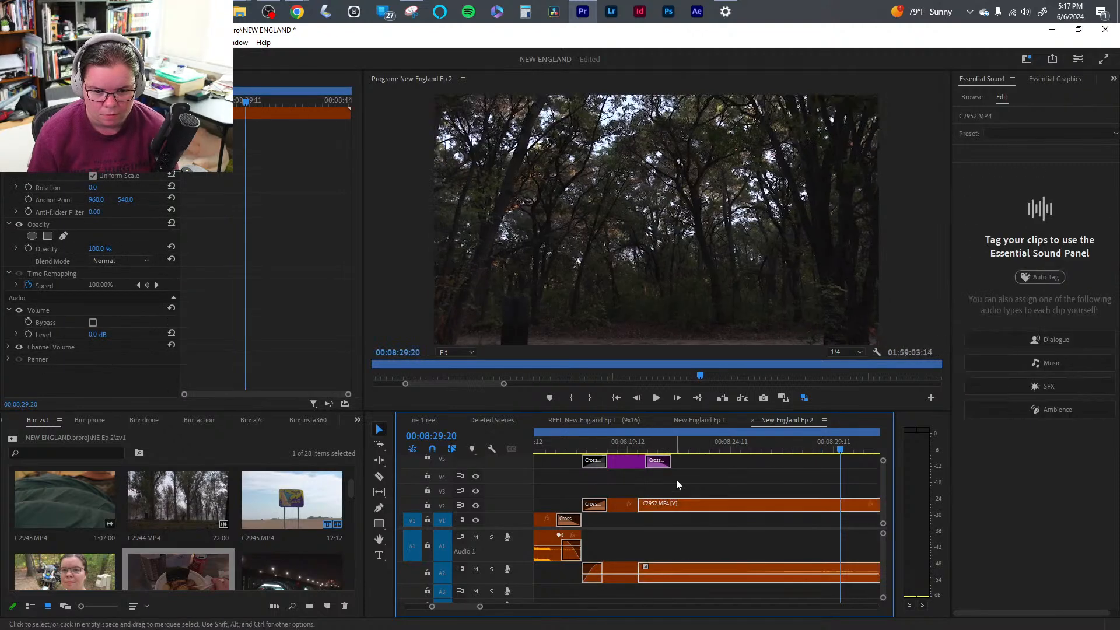
# - Play and scrub through the second C2952.MP4 segment, and ripple-delete it from the timeline
pyautogui.press('space')
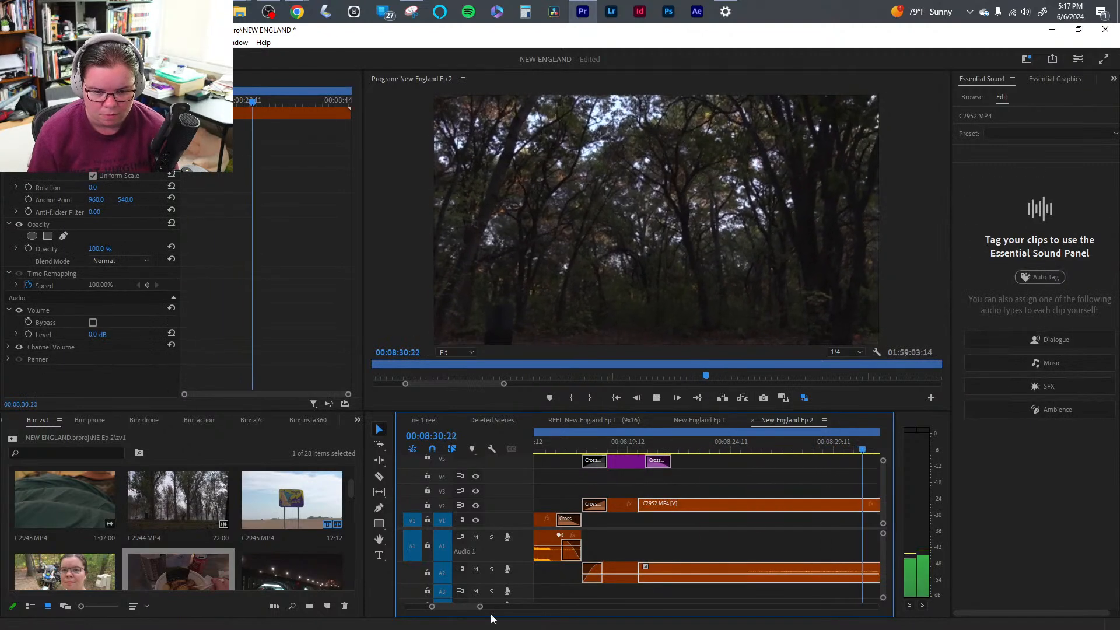
pyautogui.moveTo(479, 606); pyautogui.dragTo(554, 607)
pyautogui.click(723, 449)
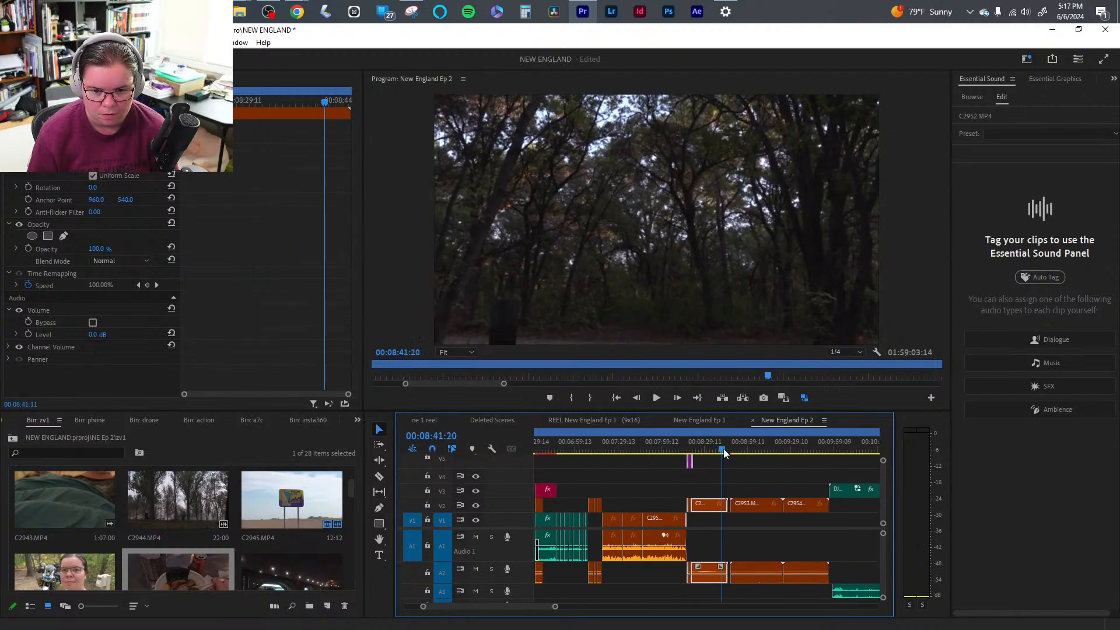
pyautogui.moveTo(723, 449); pyautogui.dragTo(725, 449)
pyautogui.hotkey('shift', 'Delete')
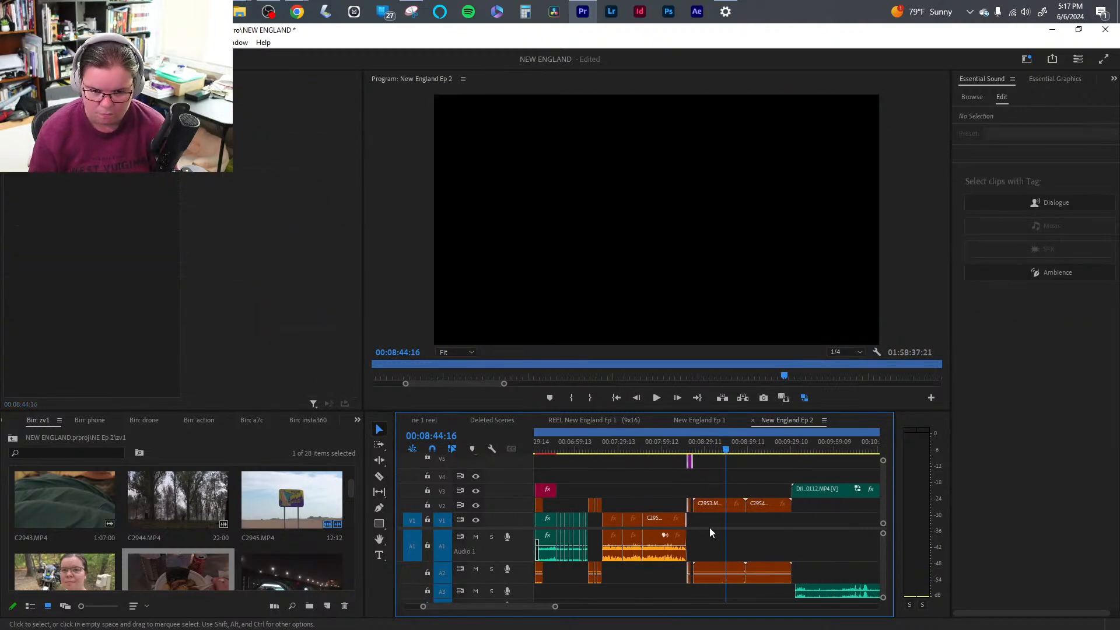
# - Move C2953.MP4 earlier on the timeline so it starts right at the end of the remaining C2952.MP4 segment
pyautogui.click(702, 449)
pyautogui.moveTo(554, 607); pyautogui.dragTo(502, 607)
pyautogui.moveTo(701, 512); pyautogui.dragTo(680, 512)
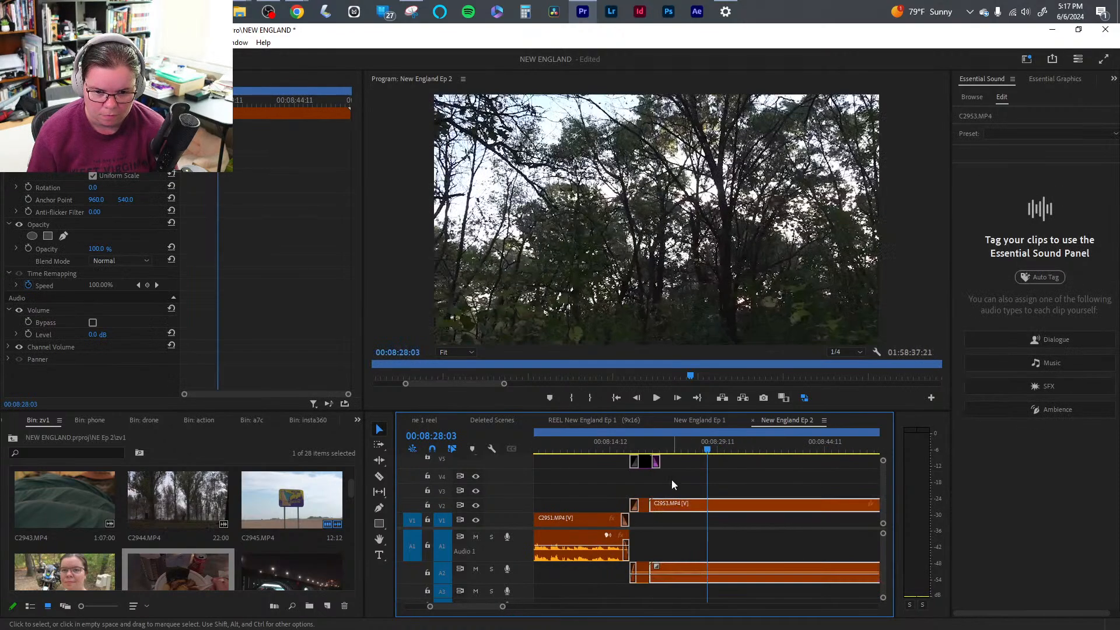
pyautogui.moveTo(647, 455); pyautogui.dragTo(869, 457)
pyautogui.press('q')
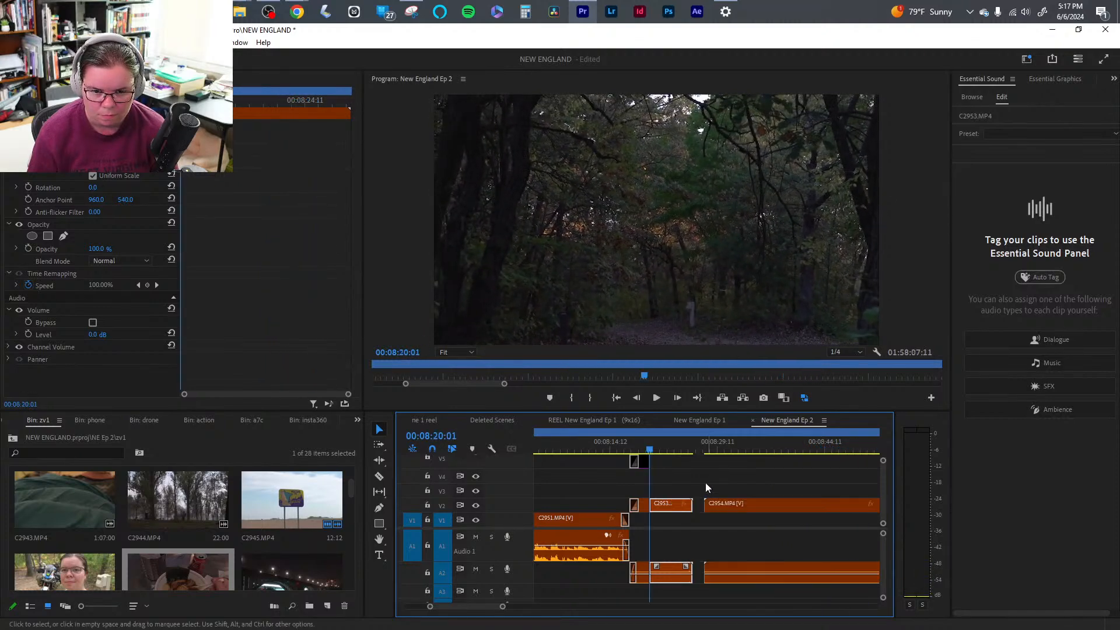
pyautogui.hotkey('ctrl', 'z')
# - Trim both ends of C2953.MP4 to keep only a very short section of the forest path shot
pyautogui.moveTo(681, 454); pyautogui.dragTo(837, 457)
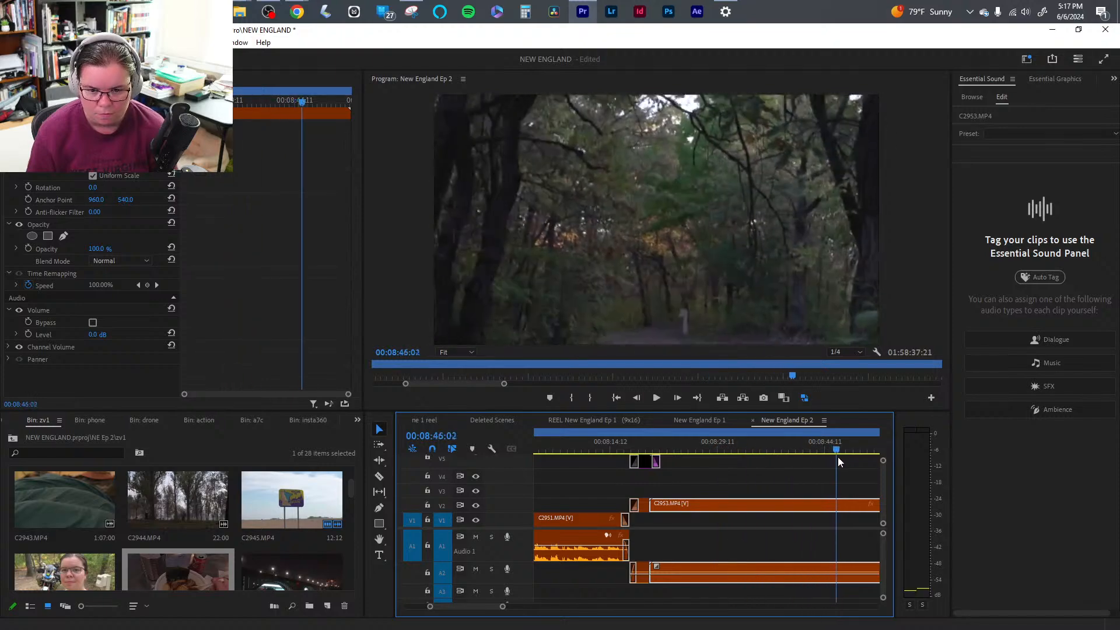
pyautogui.moveTo(683, 508)
pyautogui.mouseDown()
pyautogui.moveTo(667, 512)
pyautogui.moveTo(682, 516)
pyautogui.mouseUp()
pyautogui.moveTo(671, 452); pyautogui.dragTo(725, 456)
pyautogui.press('q')
pyautogui.press('space')
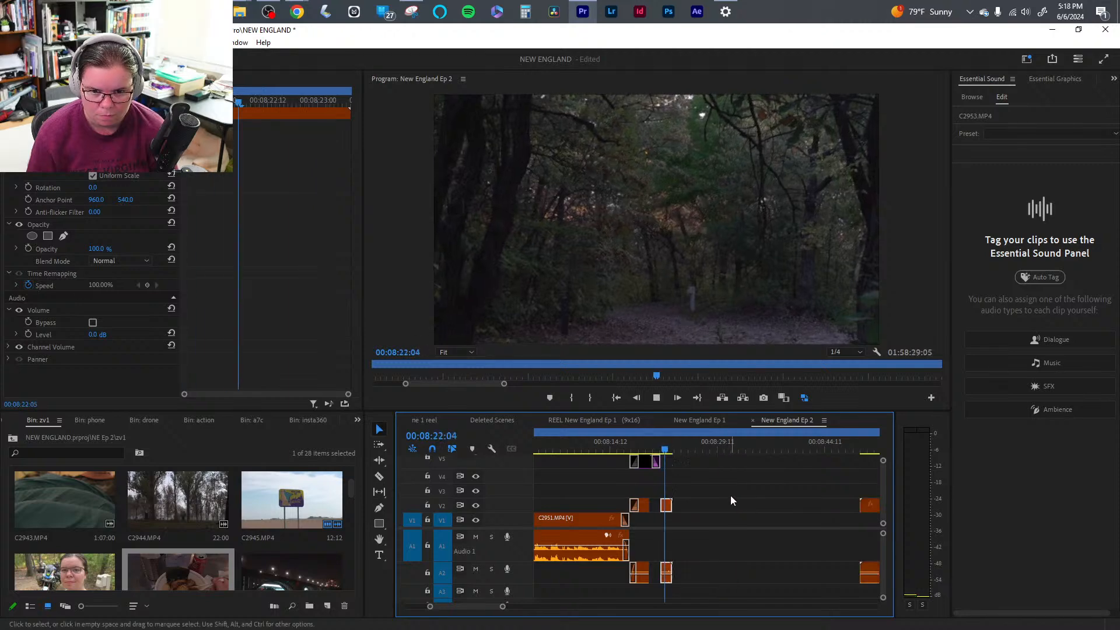
pyautogui.moveTo(673, 445); pyautogui.dragTo(670, 445)
pyautogui.press('w')
# - Join the shortened C2953.MP4 to the end of C2952.MP4 and close the gap before C2954.MP4
pyautogui.moveTo(664, 506); pyautogui.dragTo(652, 507)
pyautogui.click(717, 577)
pyautogui.press('Delete')
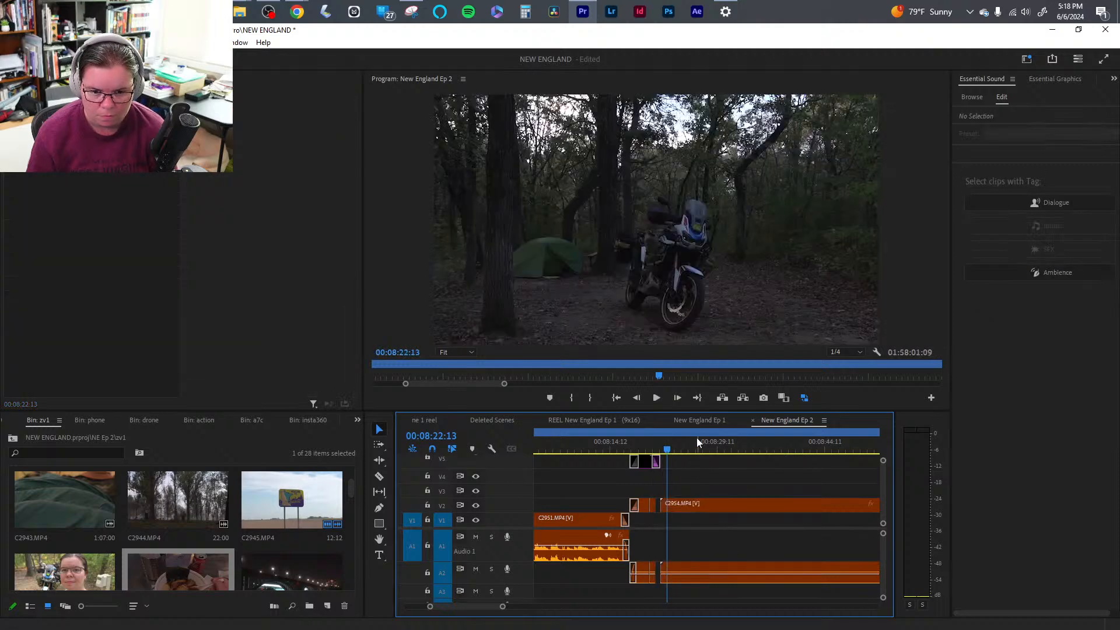
# - Scrub through the motorcycle shot C2954.MP4, split off a short opening segment and delete the rest of the clip
pyautogui.moveTo(707, 446); pyautogui.dragTo(831, 461)
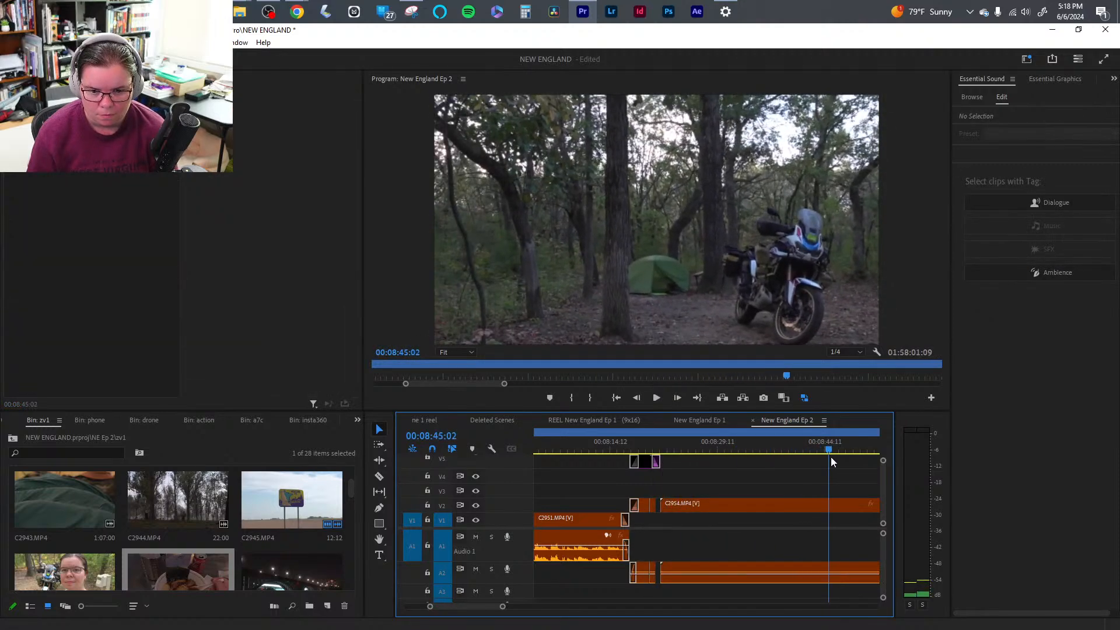
pyautogui.moveTo(663, 506); pyautogui.dragTo(686, 504)
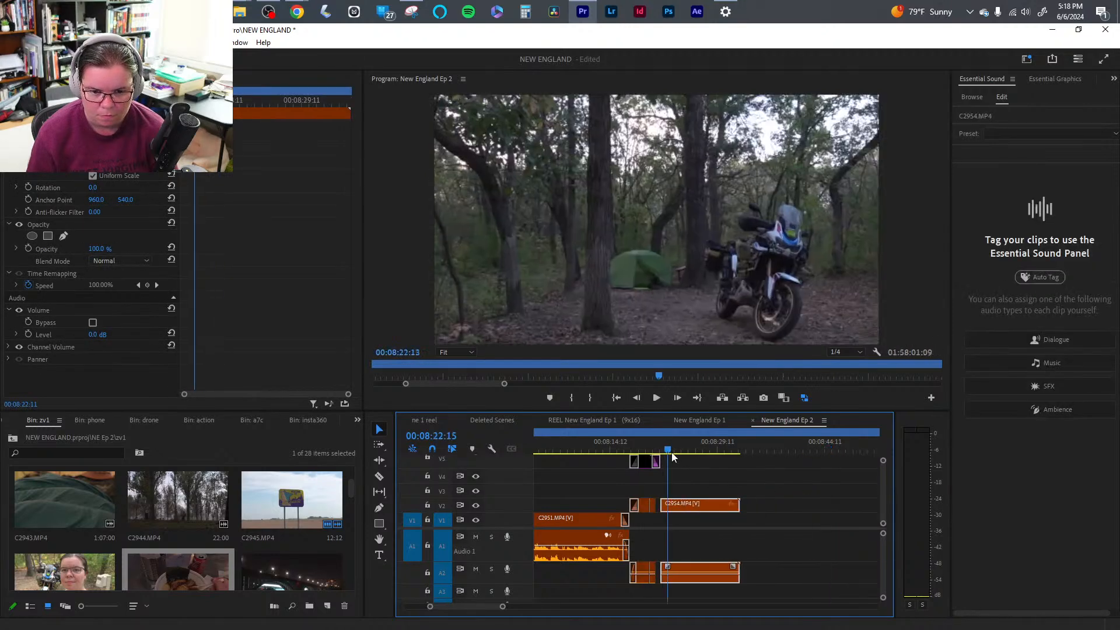
pyautogui.moveTo(670, 450); pyautogui.dragTo(744, 454)
pyautogui.hotkey('ctrl', 'k')
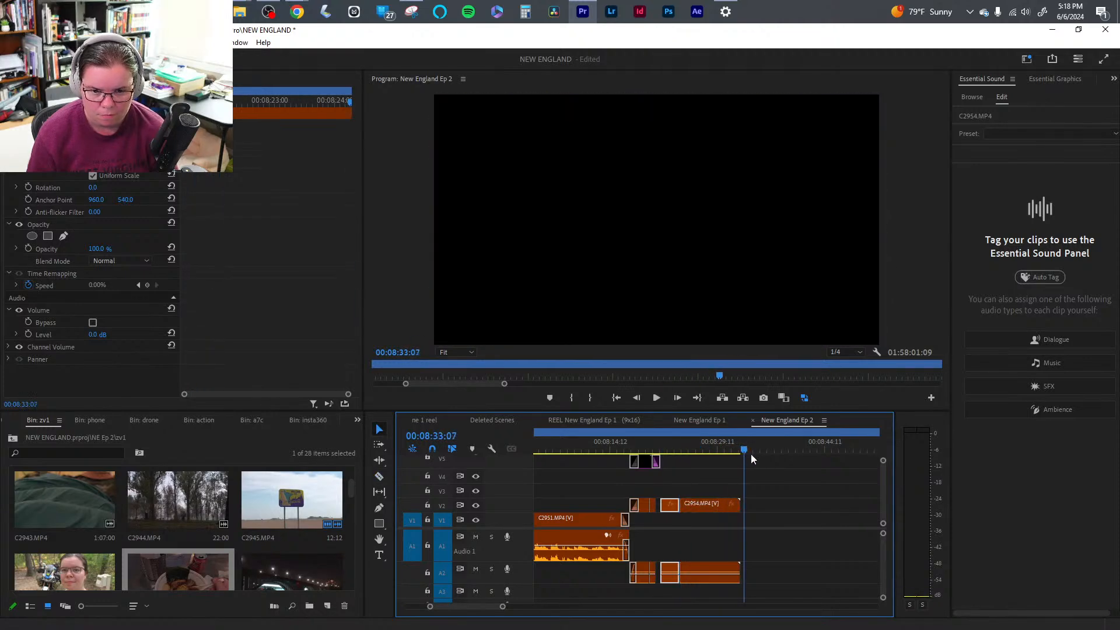
pyautogui.click(713, 512)
pyautogui.press('Delete')
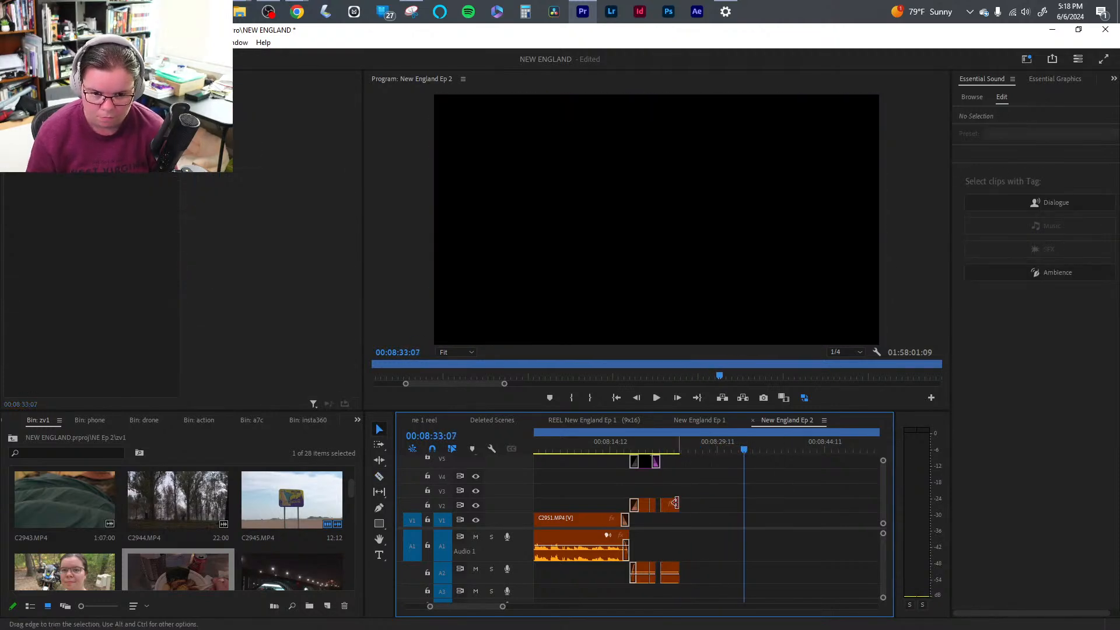
# - Join the short C2954.MP4 segment to the end of C2953.MP4 and close the gap before DJI_0112.MP4
pyautogui.click(672, 505)
pyautogui.click(683, 506)
pyautogui.moveTo(666, 509); pyautogui.dragTo(662, 509)
pyautogui.click(721, 566)
pyautogui.press('Delete')
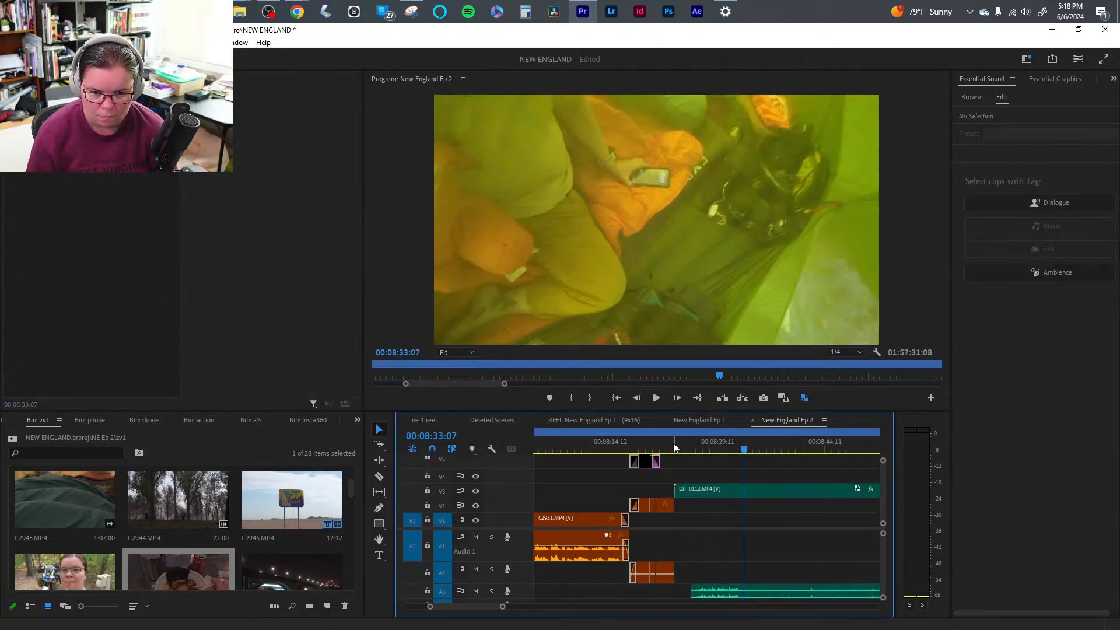
# - Scrub the opening of the tent clip DJI_0112.MP4 and unlink its audio from its video
pyautogui.moveTo(680, 449)
pyautogui.mouseDown()
pyautogui.moveTo(833, 455)
pyautogui.moveTo(770, 489)
pyautogui.moveTo(684, 459)
pyautogui.mouseUp()
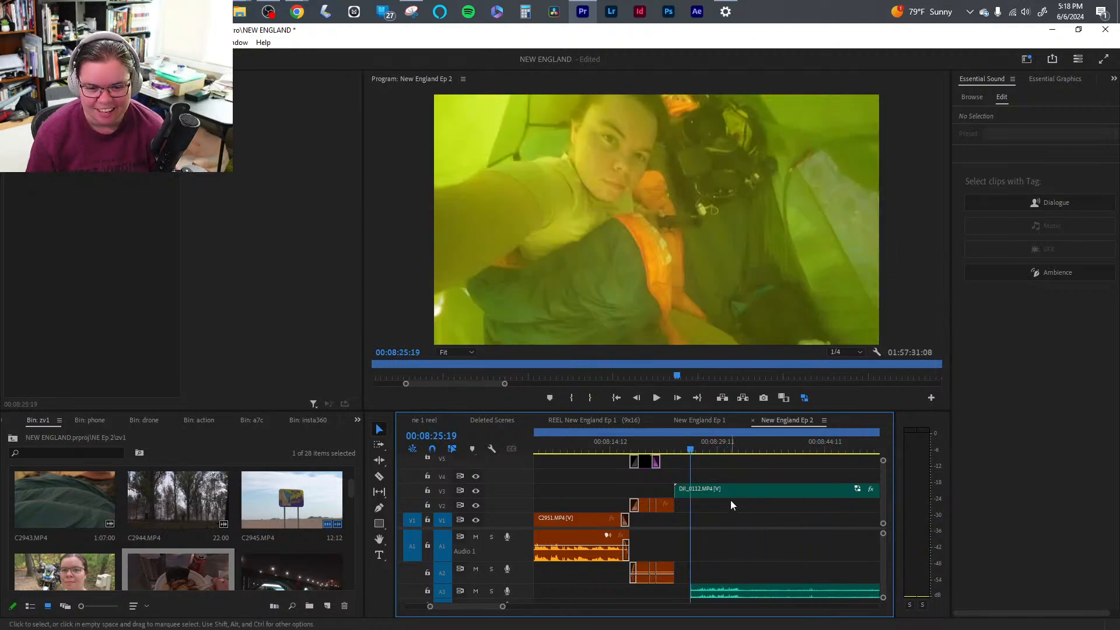
pyautogui.click(722, 493)
pyautogui.rightClick(721, 491)
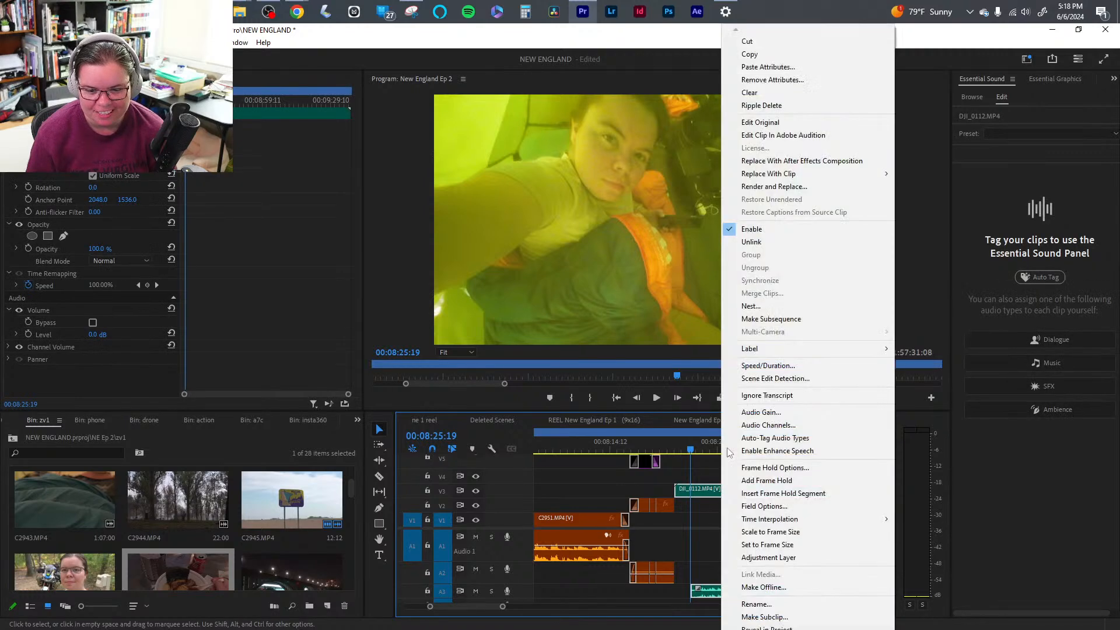
pyautogui.click(771, 242)
pyautogui.moveTo(725, 593); pyautogui.dragTo(710, 590)
pyautogui.moveTo(760, 471); pyautogui.dragTo(740, 591)
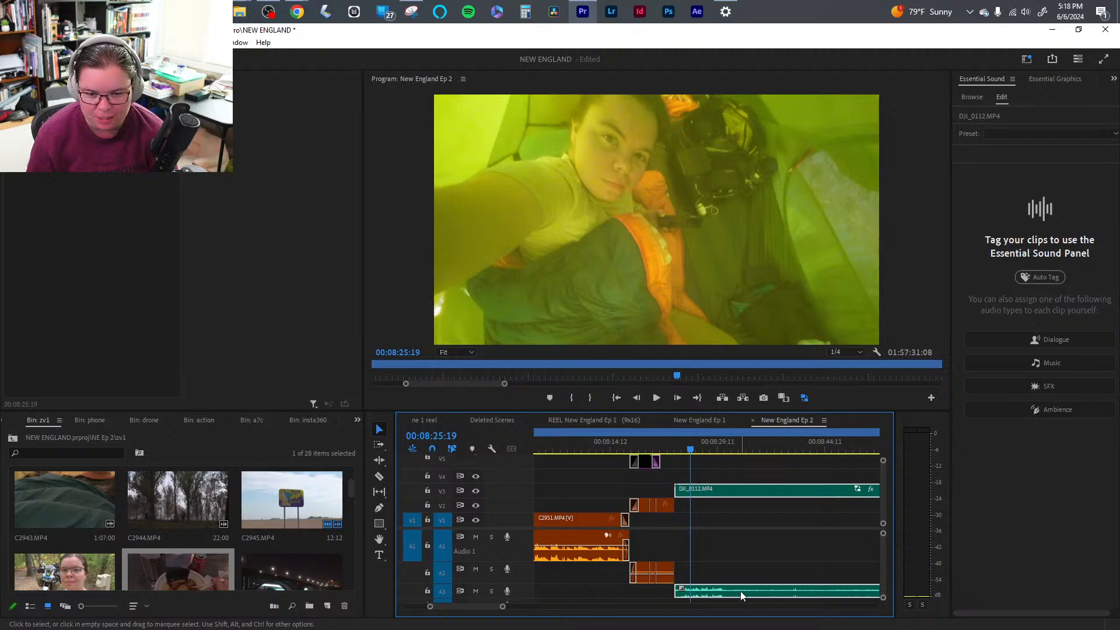
pyautogui.rightClick(765, 491)
pyautogui.click(782, 229)
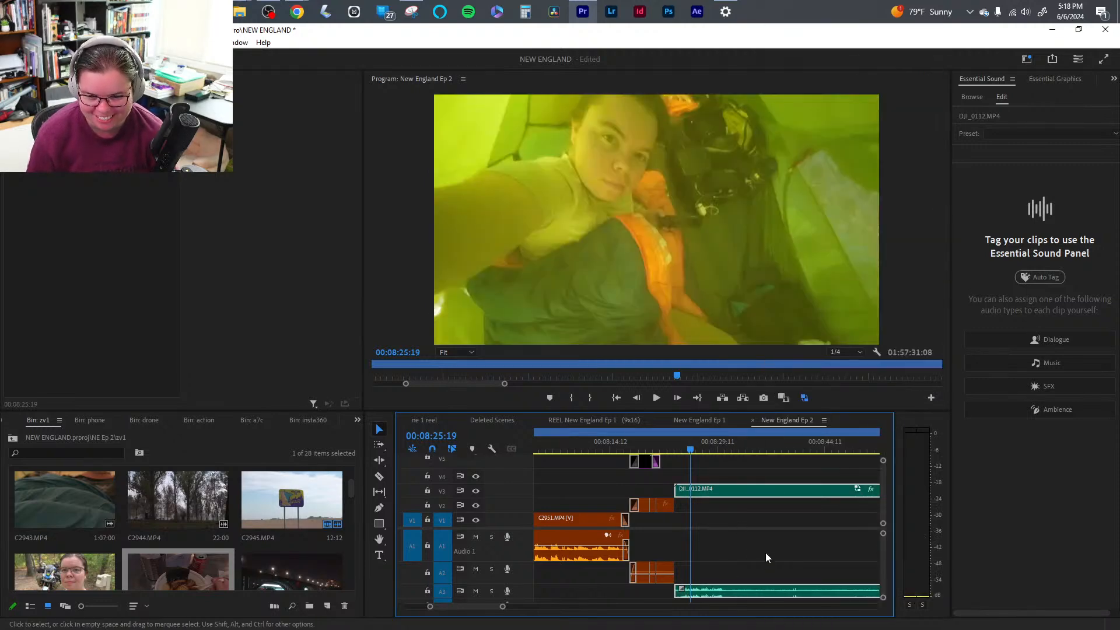
pyautogui.rightClick(763, 592)
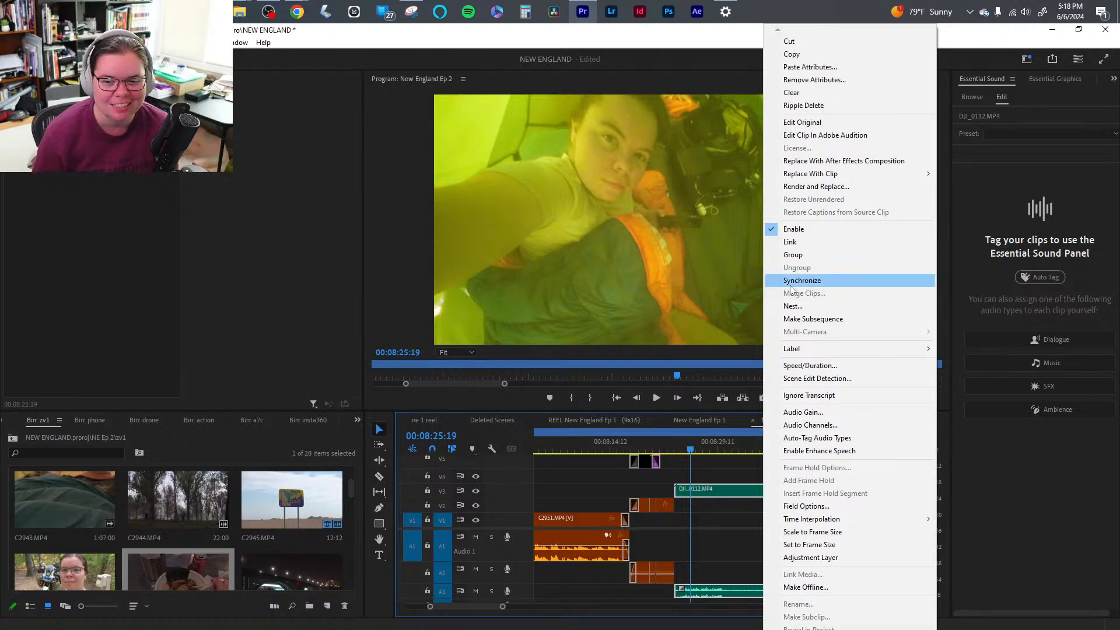
pyautogui.click(812, 249)
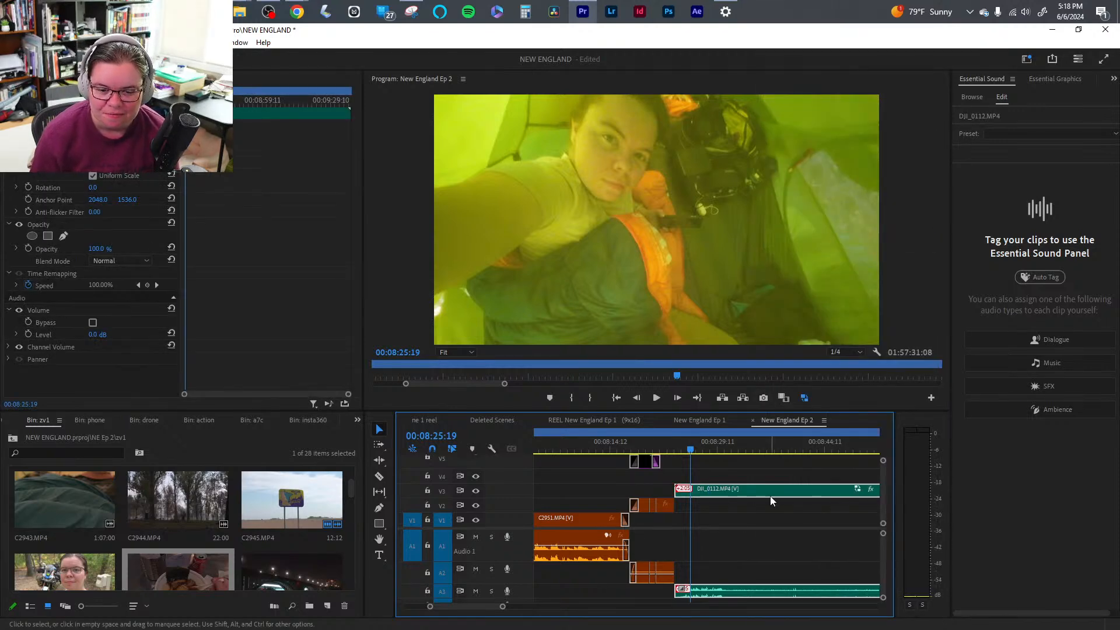
pyautogui.hotkey('ctrl', 'z')
pyautogui.click(755, 539)
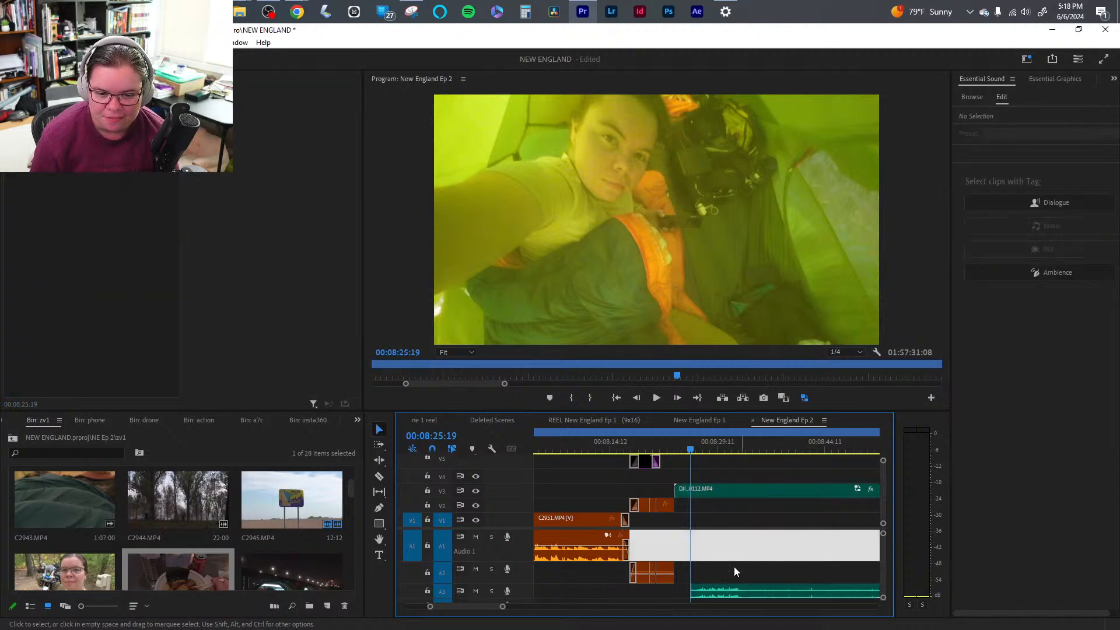
# - Extend the start of DJI_0112.MP4's audio to match the video's start and link the two together again
pyautogui.moveTo(687, 590); pyautogui.dragTo(663, 588)
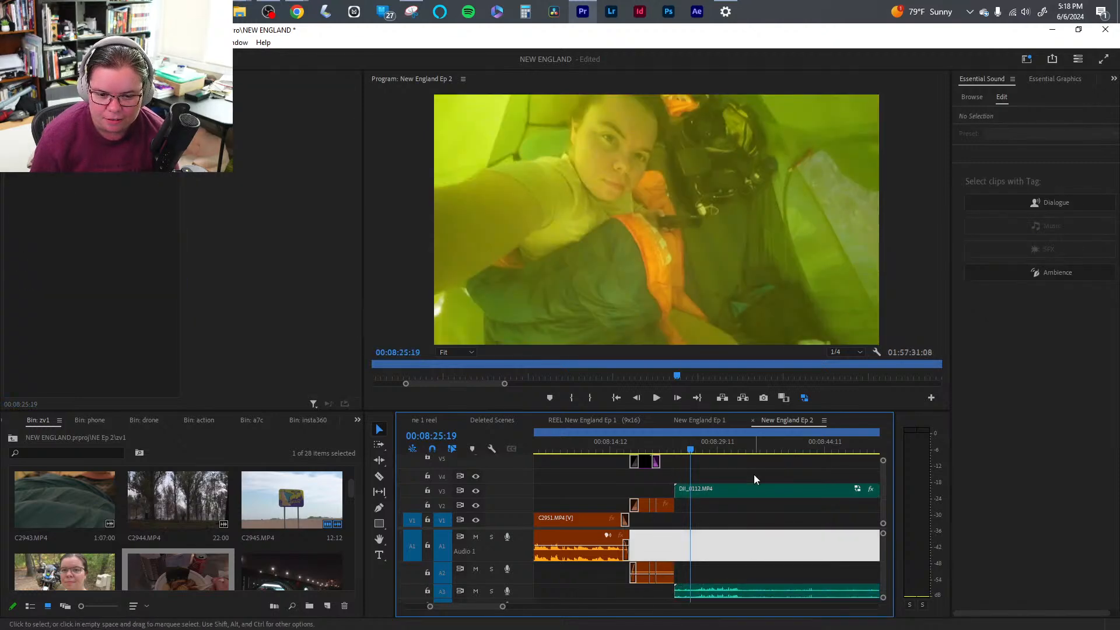
pyautogui.moveTo(747, 465); pyautogui.dragTo(760, 582)
pyautogui.rightClick(760, 582)
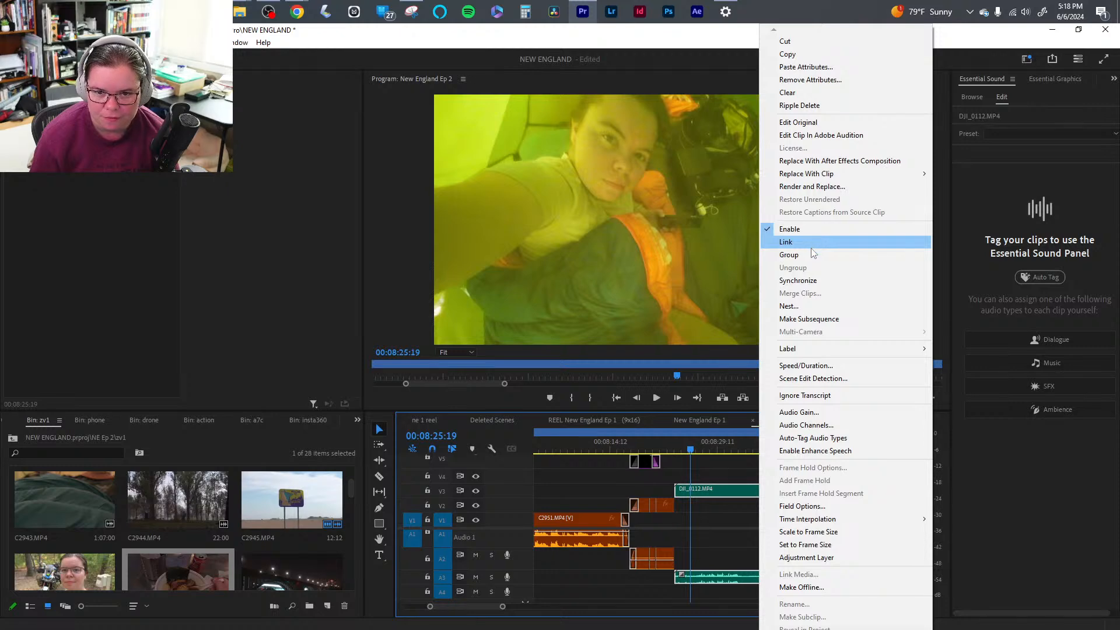
pyautogui.click(811, 242)
pyautogui.click(739, 538)
# - Undo the last trim of DJI_0112.MP4 and replay the clip from its start to about 00:08:32:13
pyautogui.moveTo(694, 446); pyautogui.dragTo(786, 457)
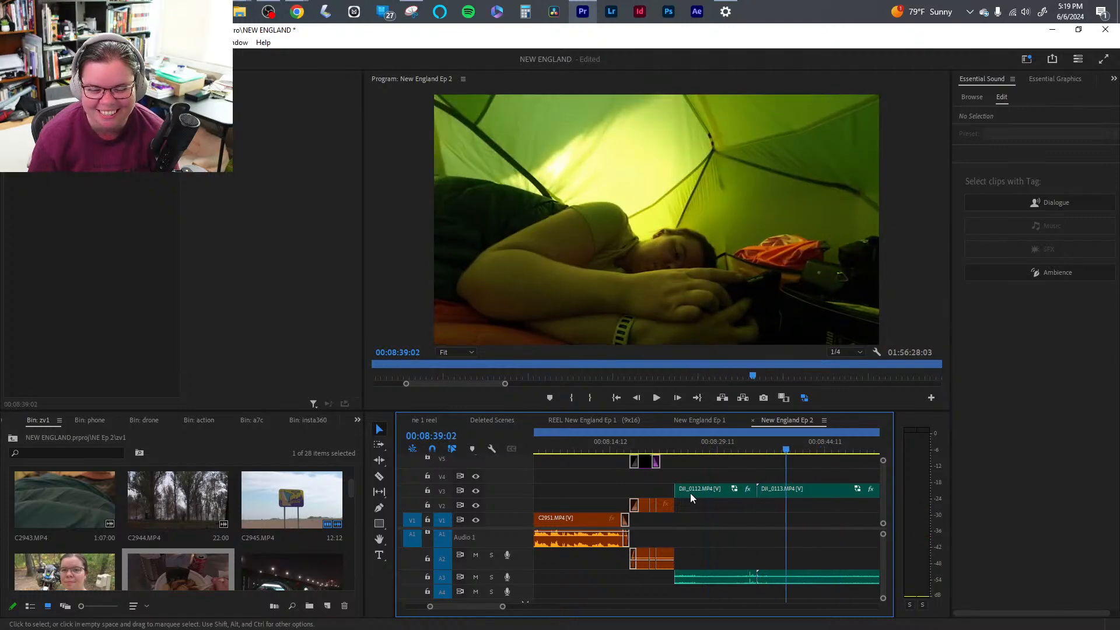
pyautogui.hotkey('ctrl', 'z')
pyautogui.click(677, 452)
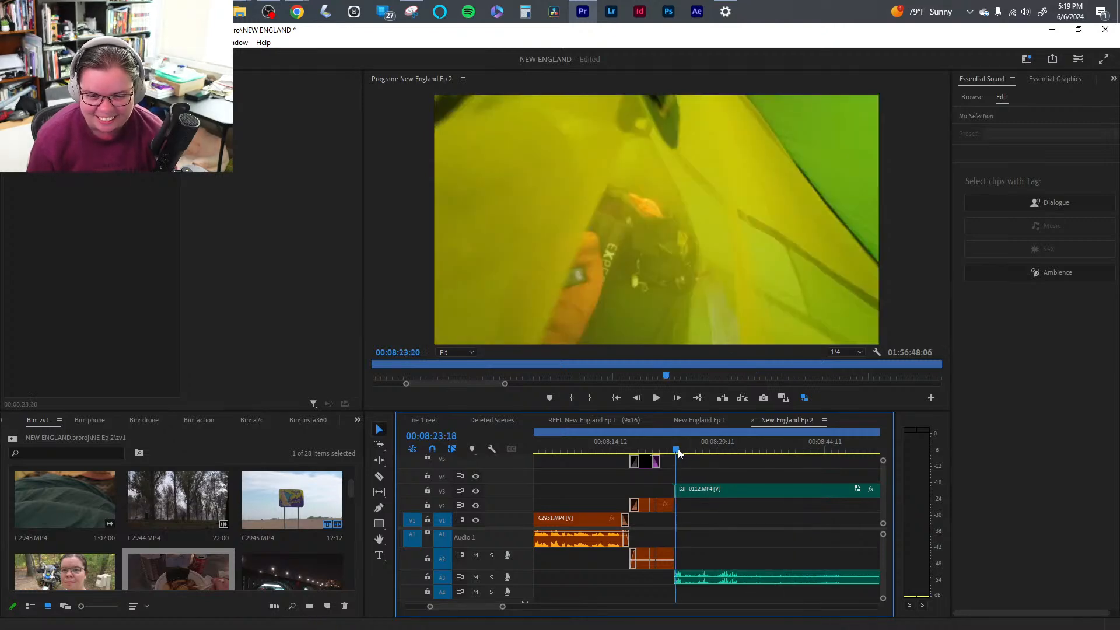
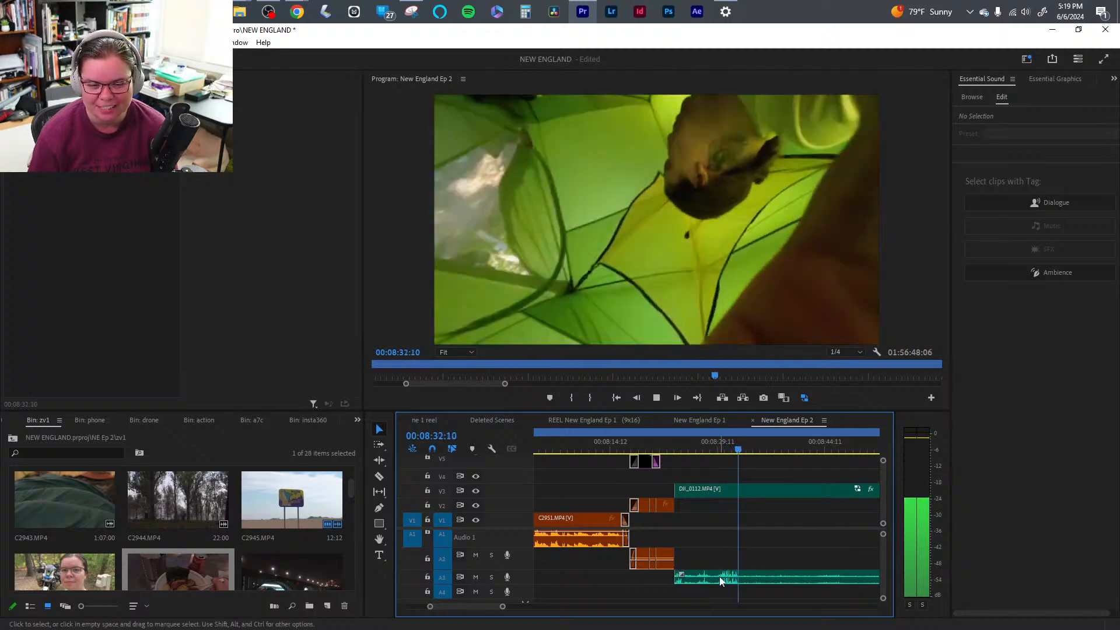
pyautogui.press('space')
# - Delete DJI_0112.MP4 and close the gap before DJI_0113.MP4
pyautogui.moveTo(504, 607); pyautogui.dragTo(560, 607)
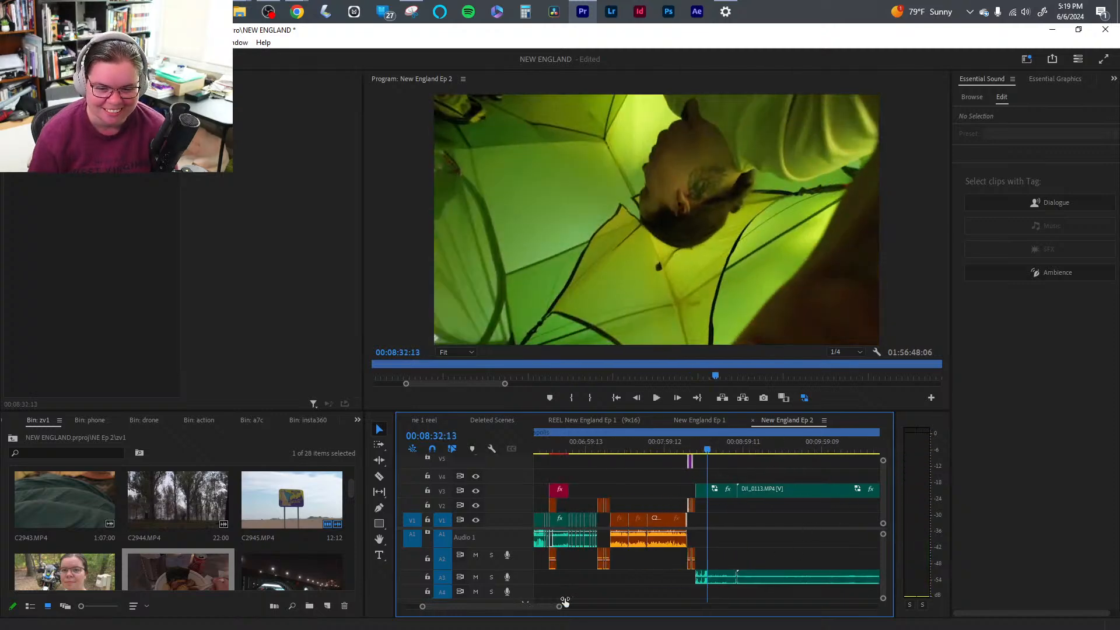
pyautogui.click(717, 494)
pyautogui.press('Delete')
pyautogui.click(713, 494)
pyautogui.press('Delete')
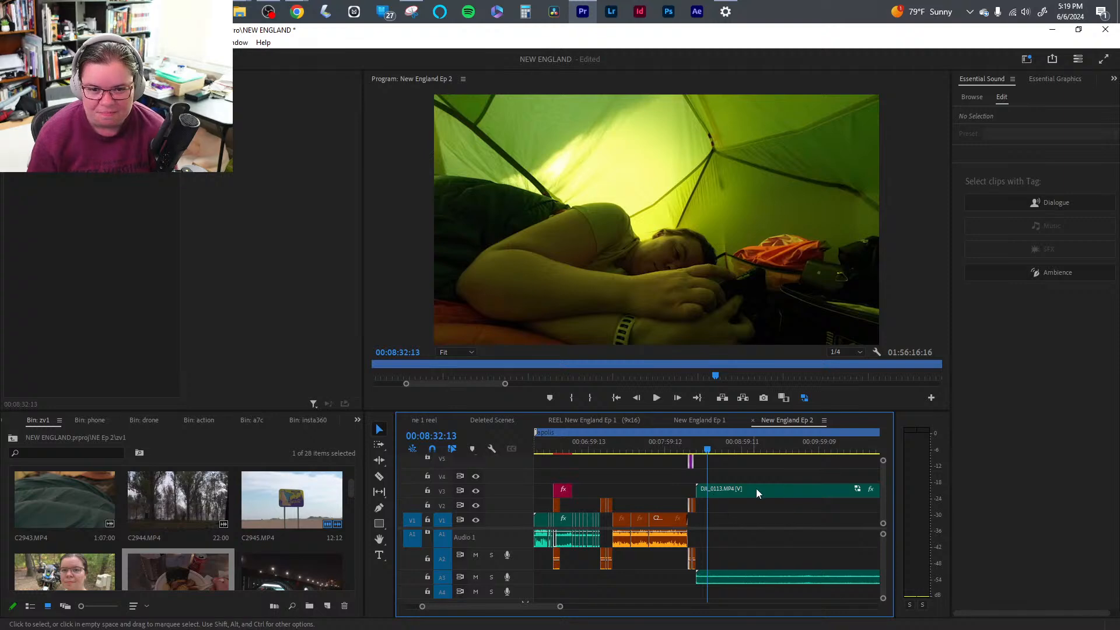
# - Scrub through the tent clip DJI_0113.MP4, delete it and close the gap before DJI_0114.MP4
pyautogui.moveTo(727, 448); pyautogui.dragTo(878, 465)
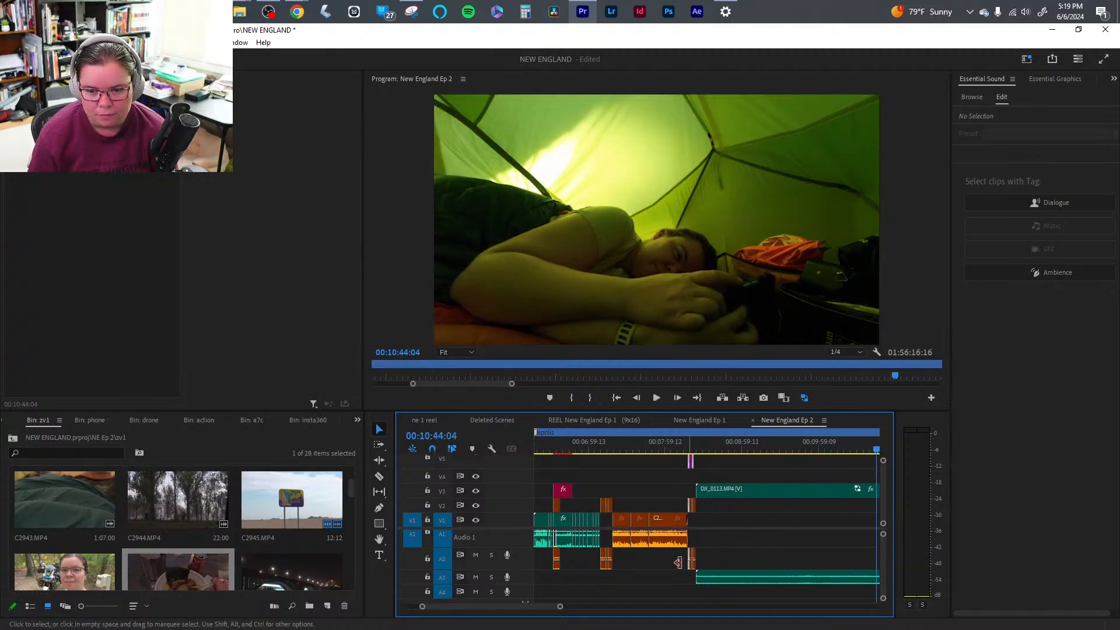
pyautogui.moveTo(559, 606); pyautogui.dragTo(624, 606)
pyautogui.click(722, 447)
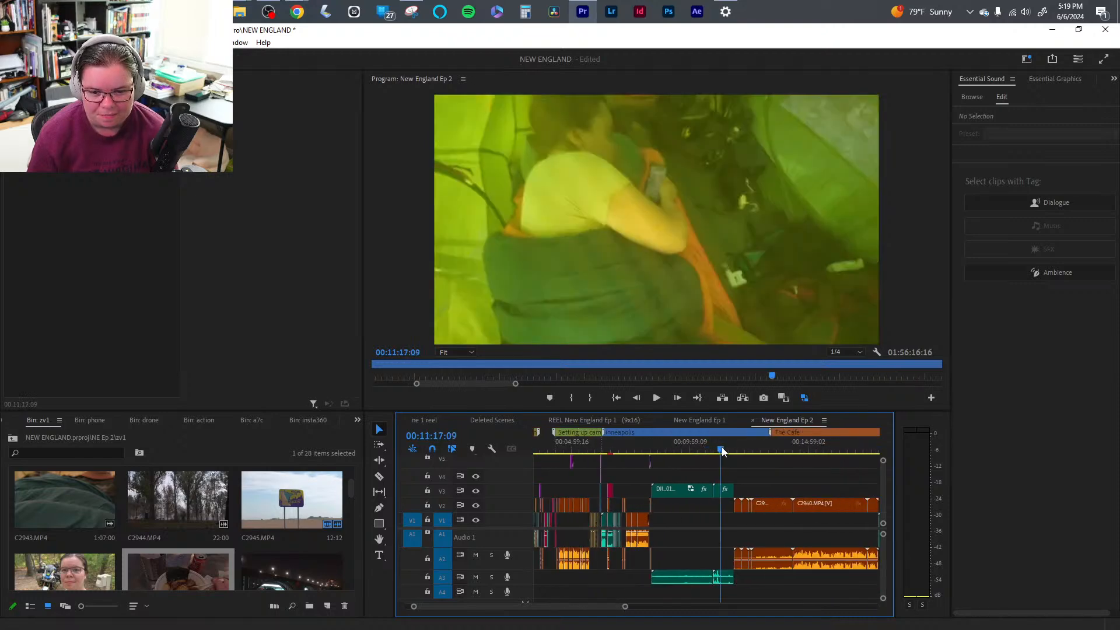
pyautogui.click(685, 492)
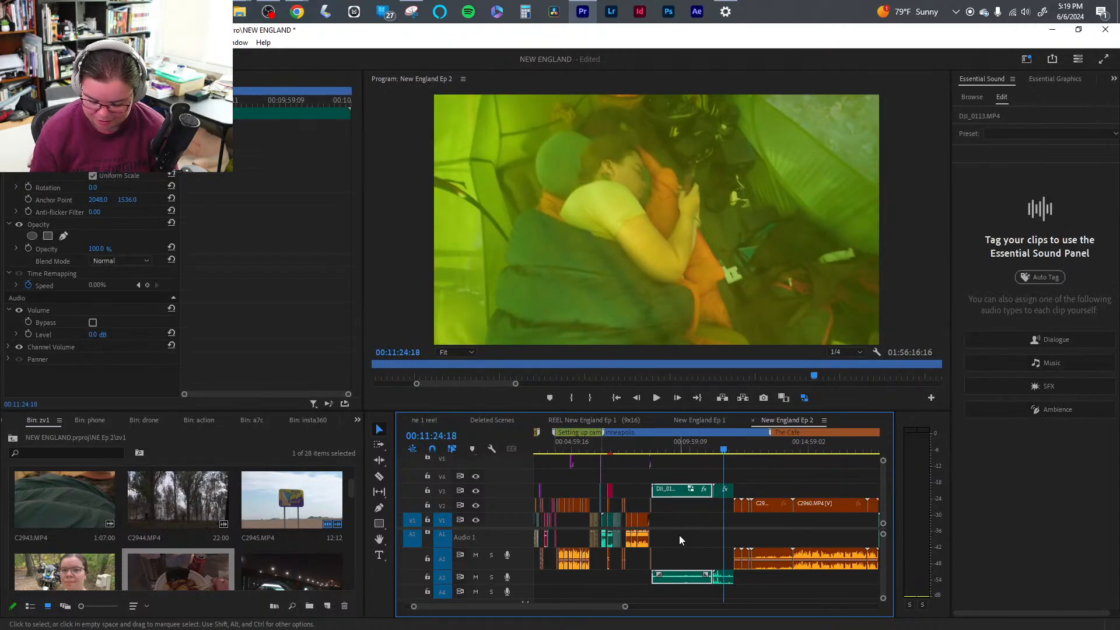
pyautogui.press('Delete')
pyautogui.click(679, 534)
pyautogui.press('Delete')
# - Preview the tent selfie clip DJI_0114.MP4 and ripple-trim its opening in two passes, the second at about 00:08:31:03
pyautogui.click(655, 459)
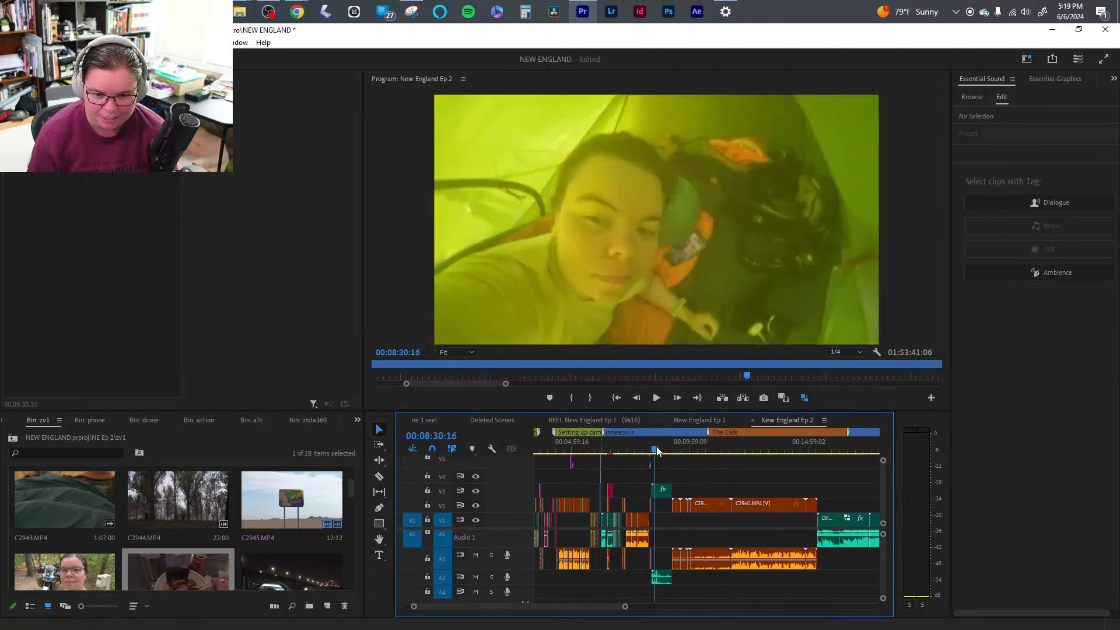
pyautogui.press('space')
pyautogui.moveTo(624, 607); pyautogui.dragTo(564, 604)
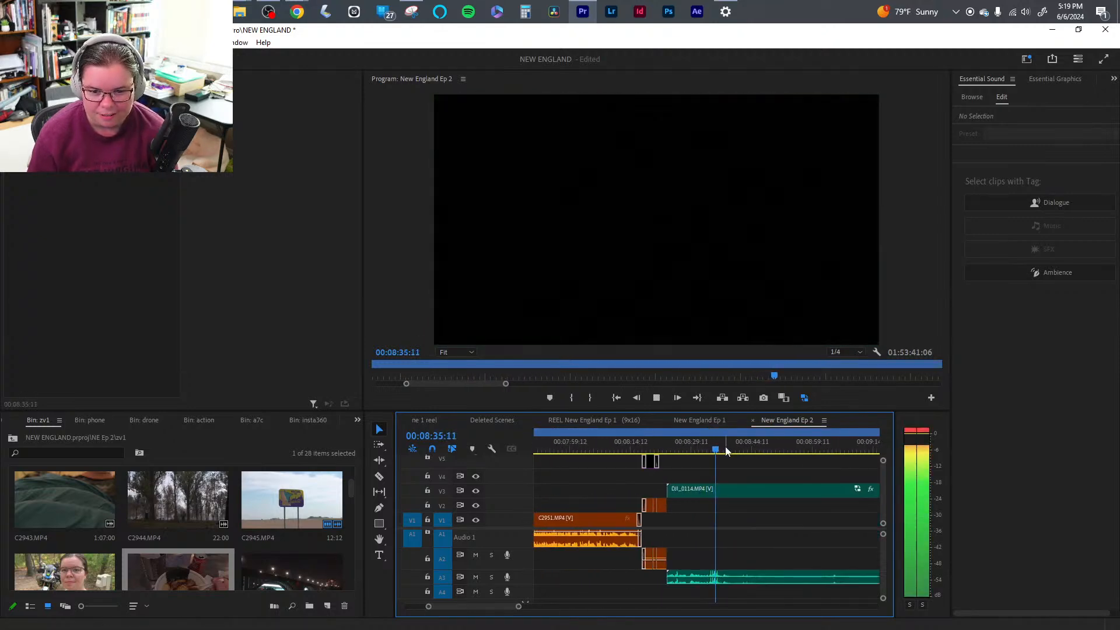
pyautogui.click(749, 446)
pyautogui.press('space')
pyautogui.press('q')
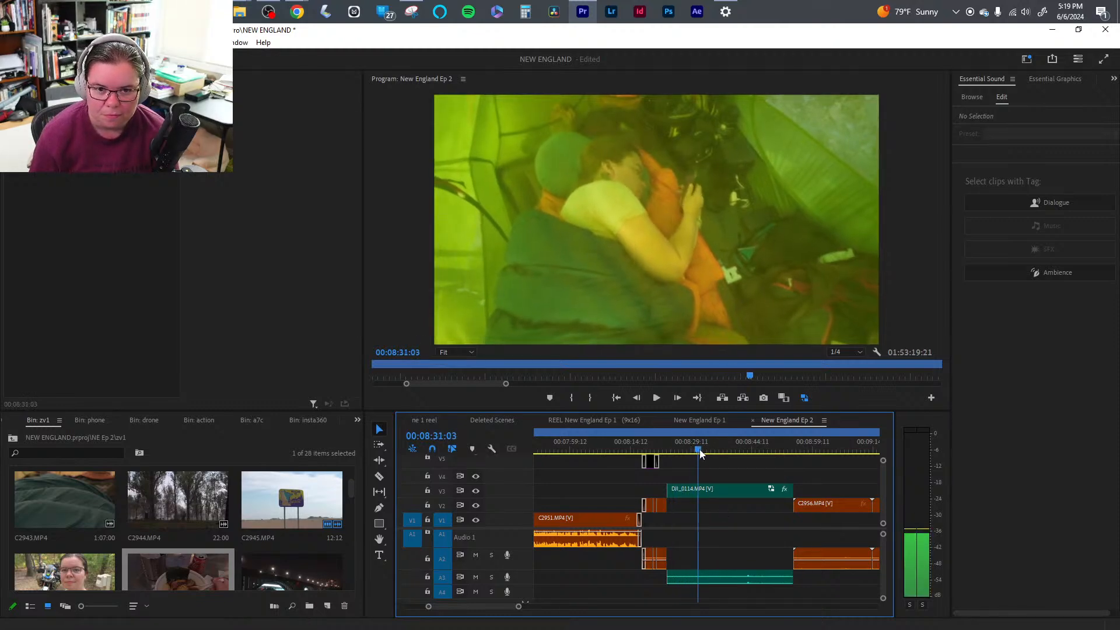
pyautogui.press('q')
# - Ripple-trim the end of DJI_0114.MP4 and move the shortened clip later on its track, above C2957.MP4
pyautogui.moveTo(668, 450); pyautogui.dragTo(732, 450)
pyautogui.press('w')
pyautogui.moveTo(682, 490); pyautogui.dragTo(825, 491)
# - Close the gap before the fallen-leaves shot C2956.MP4 and ripple-trim the opening of that clip
pyautogui.moveTo(730, 450); pyautogui.dragTo(719, 450)
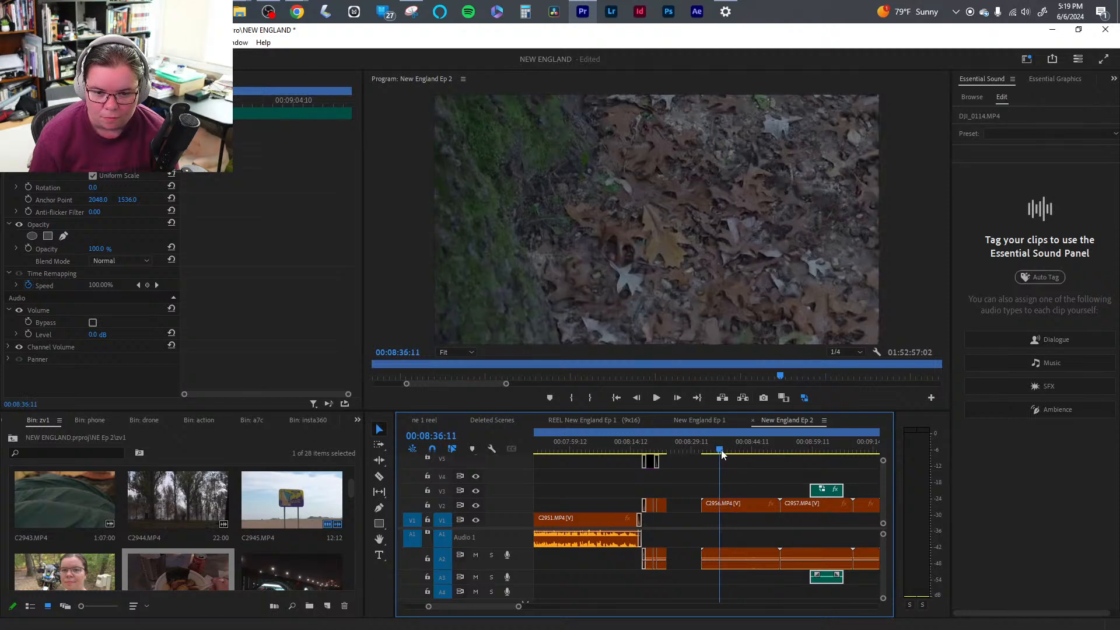
pyautogui.click(690, 562)
pyautogui.press('Delete')
pyautogui.moveTo(667, 449); pyautogui.dragTo(713, 456)
pyautogui.press('q')
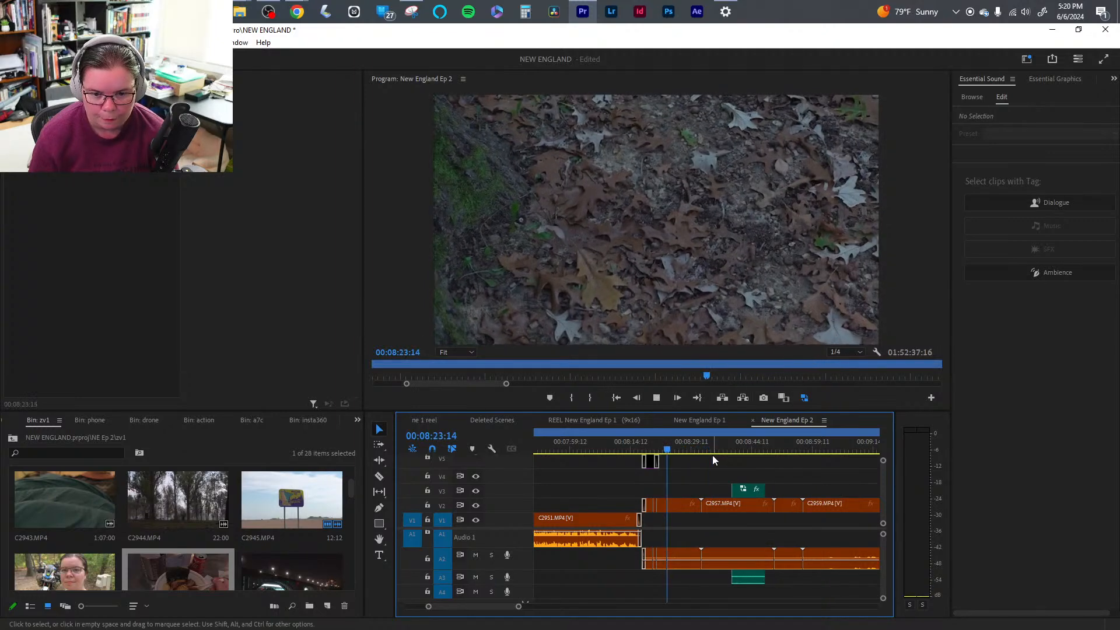
# - Stop playback at 00:08:25:01 and ripple-trim the end of the fallen-leaves shot C2956.MP4 there
pyautogui.press('space')
pyautogui.press('w')
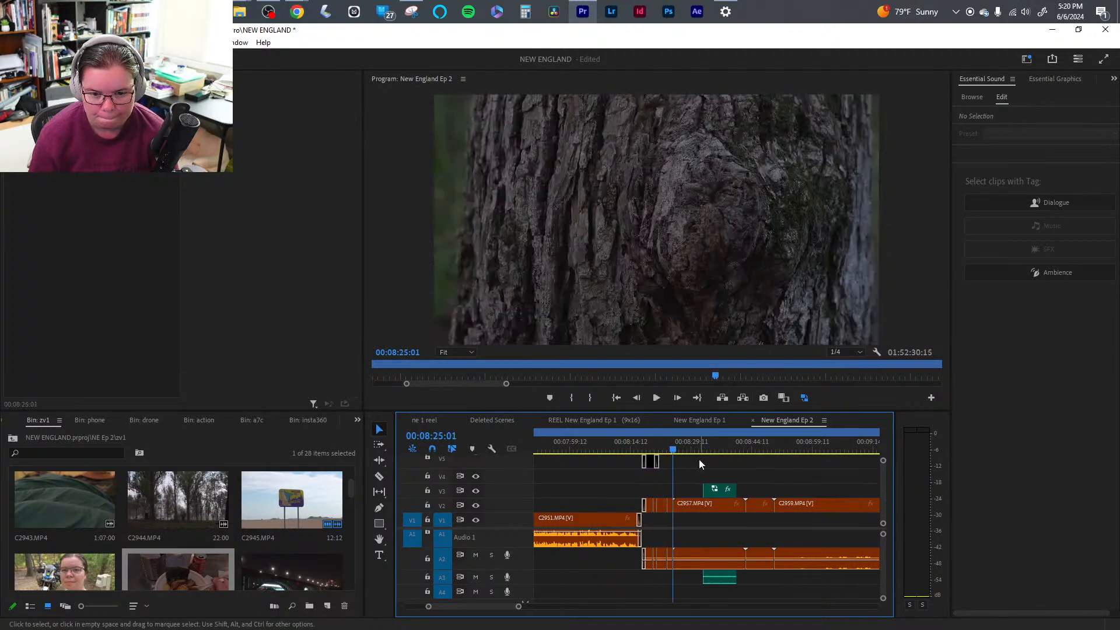
# - Move the selfie clip DJI_0114.MP4 later on its track, clear of C2957.MP4, and ripple-delete C2957.MP4
pyautogui.moveTo(682, 452); pyautogui.dragTo(749, 453)
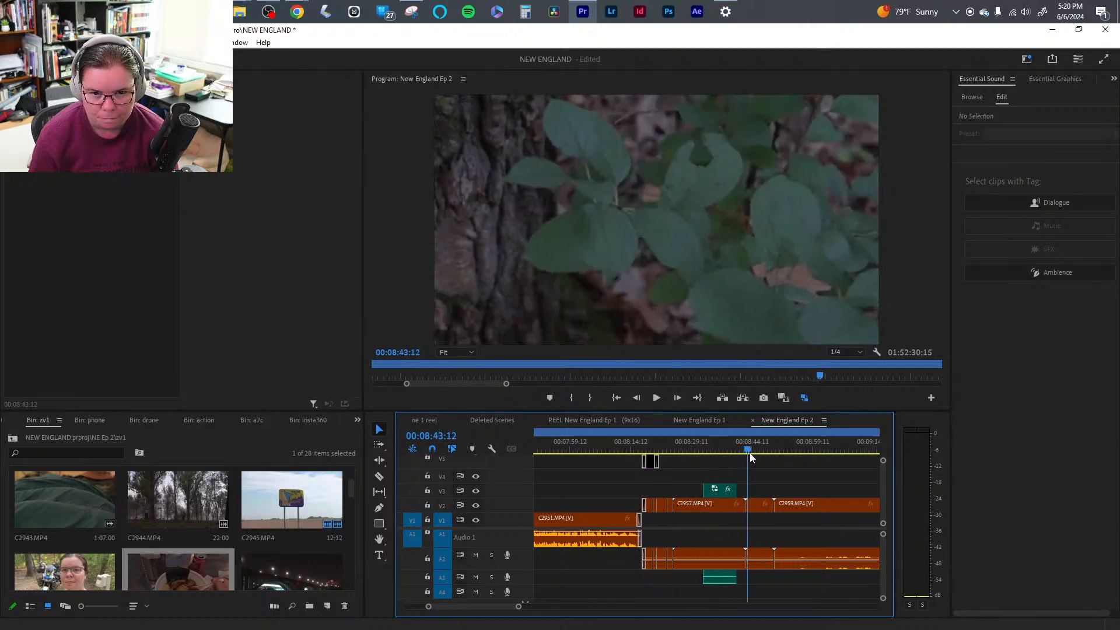
pyautogui.click(711, 505)
pyautogui.moveTo(708, 491); pyautogui.dragTo(832, 491)
pyautogui.moveTo(699, 457); pyautogui.dragTo(751, 456)
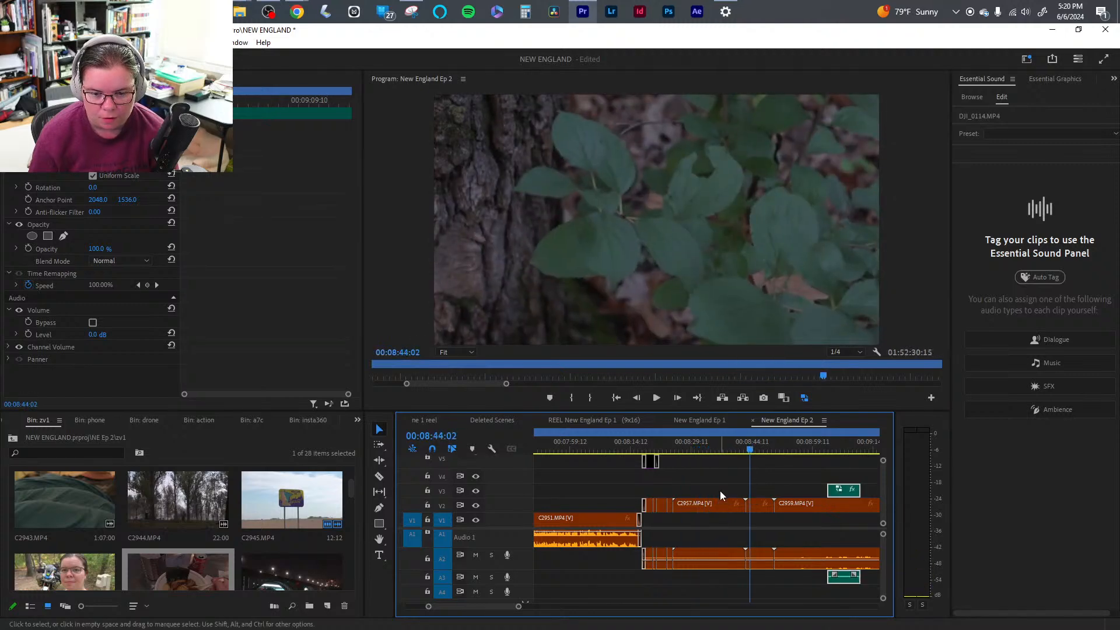
pyautogui.click(716, 505)
pyautogui.hotkey('shift', 'Delete')
# - Scrub through the short clip C2958.MP4 before C2959.MP4 and ripple-delete it
pyautogui.click(681, 451)
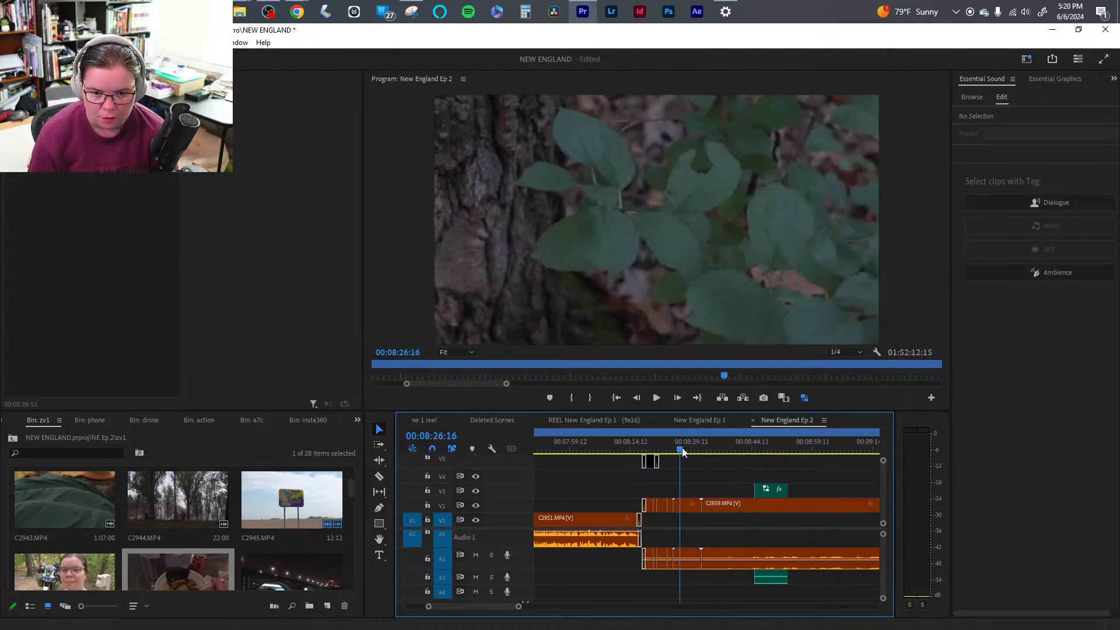
pyautogui.moveTo(693, 457)
pyautogui.mouseDown()
pyautogui.moveTo(652, 457)
pyautogui.moveTo(708, 462)
pyautogui.mouseUp()
pyautogui.click(684, 505)
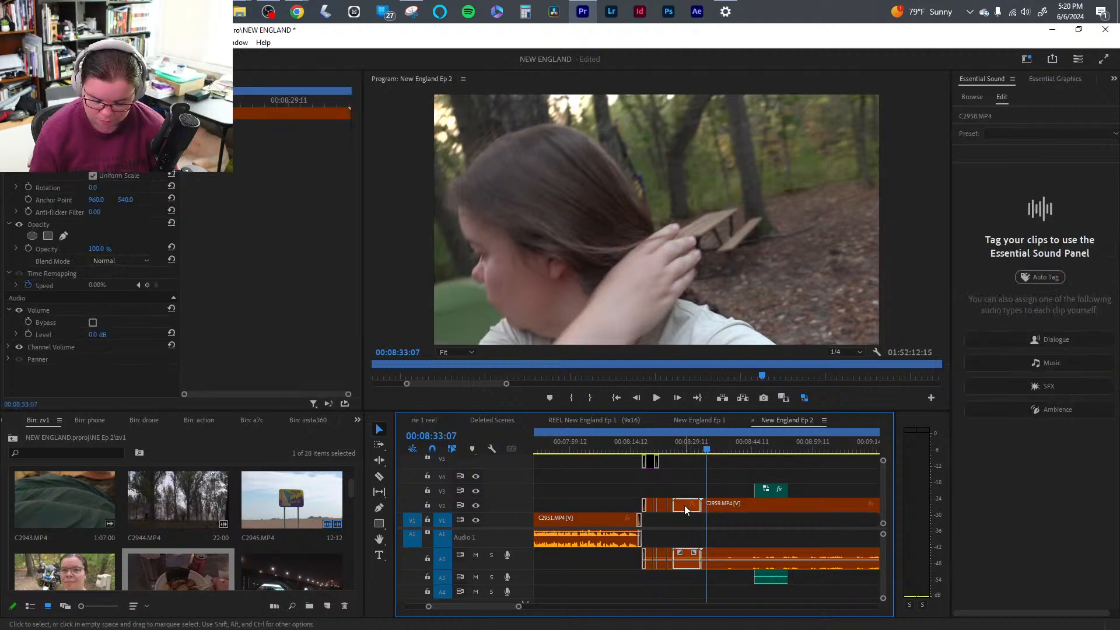
pyautogui.hotkey('shift', 'Delete')
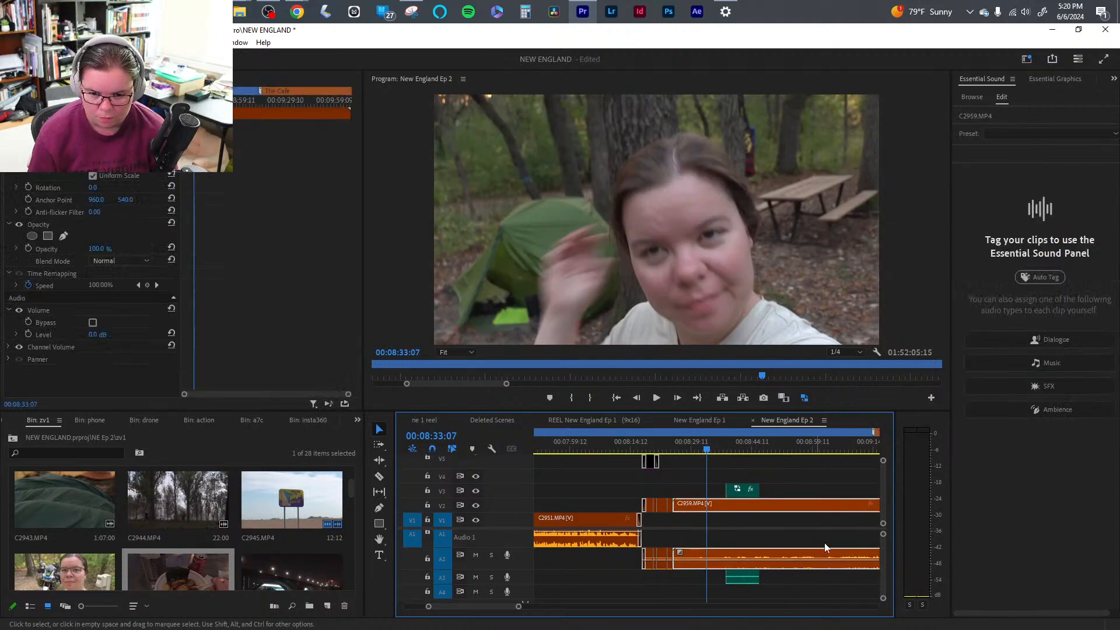
# - Tag the campsite clip C2959.MP4 as Dialogue and move DJI_0114.MP4 later on its track, above C2960.MP4
pyautogui.click(1048, 339)
pyautogui.moveTo(518, 608); pyautogui.dragTo(587, 607)
pyautogui.click(725, 489)
pyautogui.moveTo(714, 492); pyautogui.dragTo(806, 493)
# - Play C2959.MP4 and enable its dialogue EQ, settling on the Podcast Voice preset with an amount of 8.8
pyautogui.press('space')
pyautogui.moveTo(723, 449); pyautogui.dragTo(716, 449)
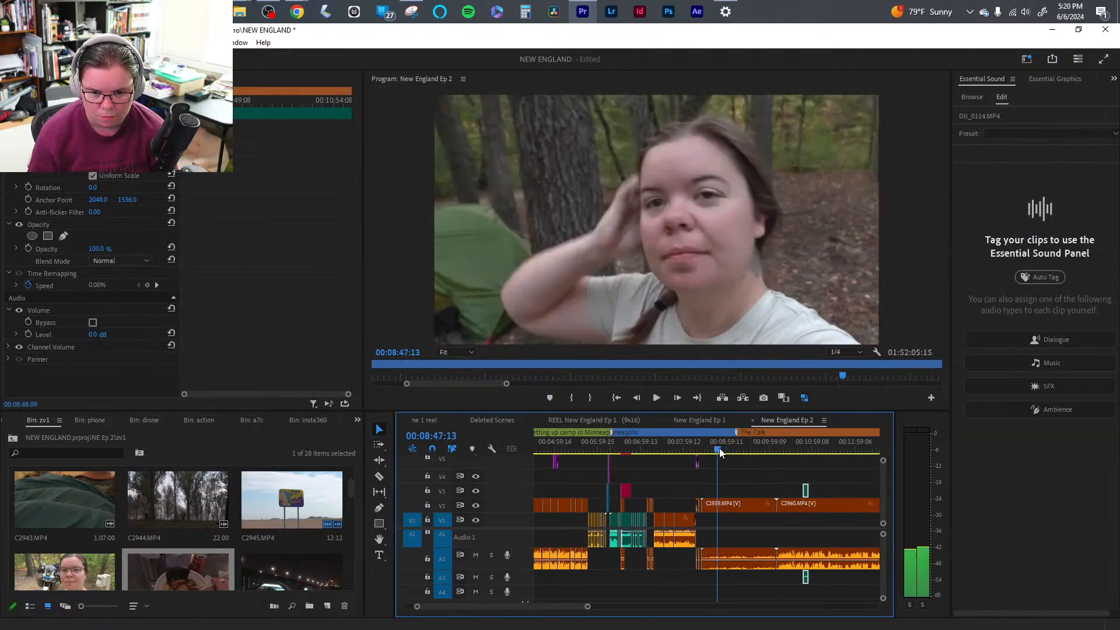
pyautogui.click(743, 563)
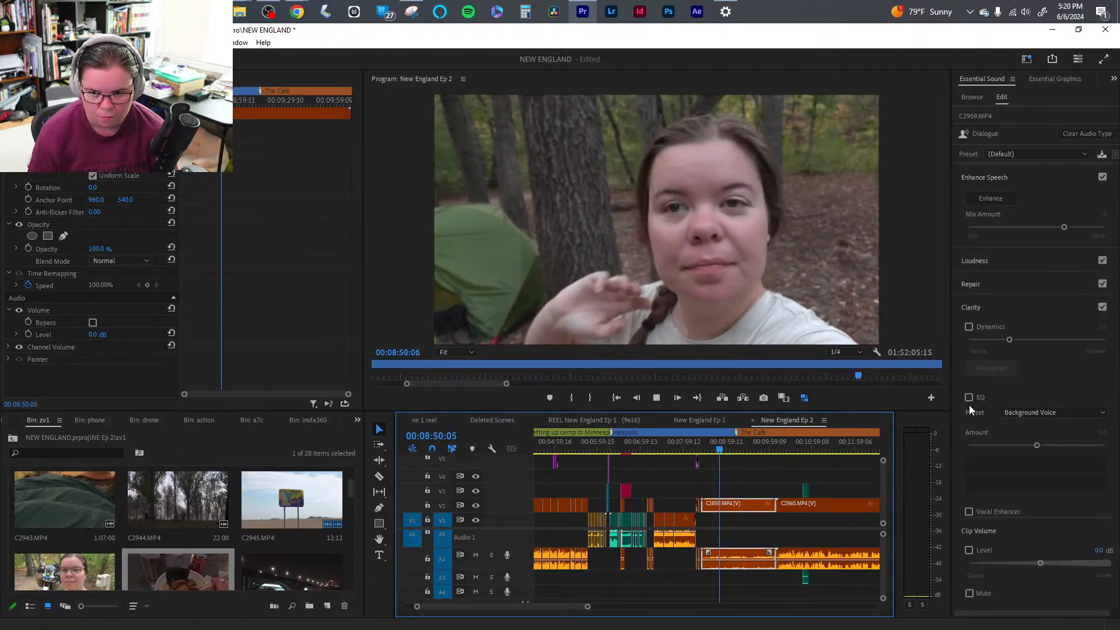
pyautogui.click(969, 398)
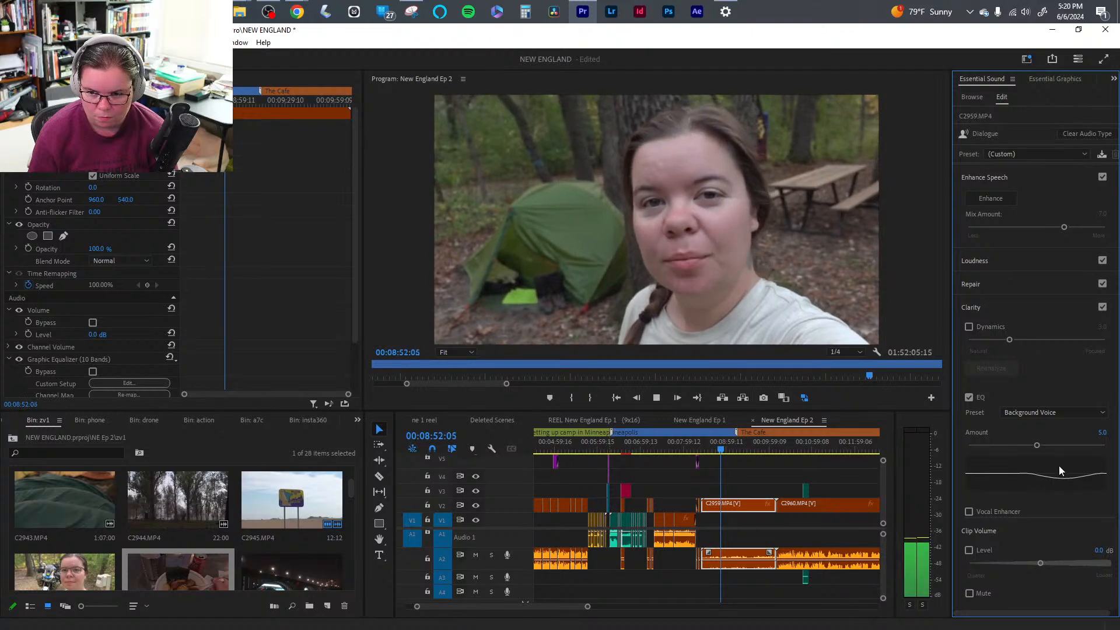
pyautogui.moveTo(1041, 445); pyautogui.dragTo(1061, 446)
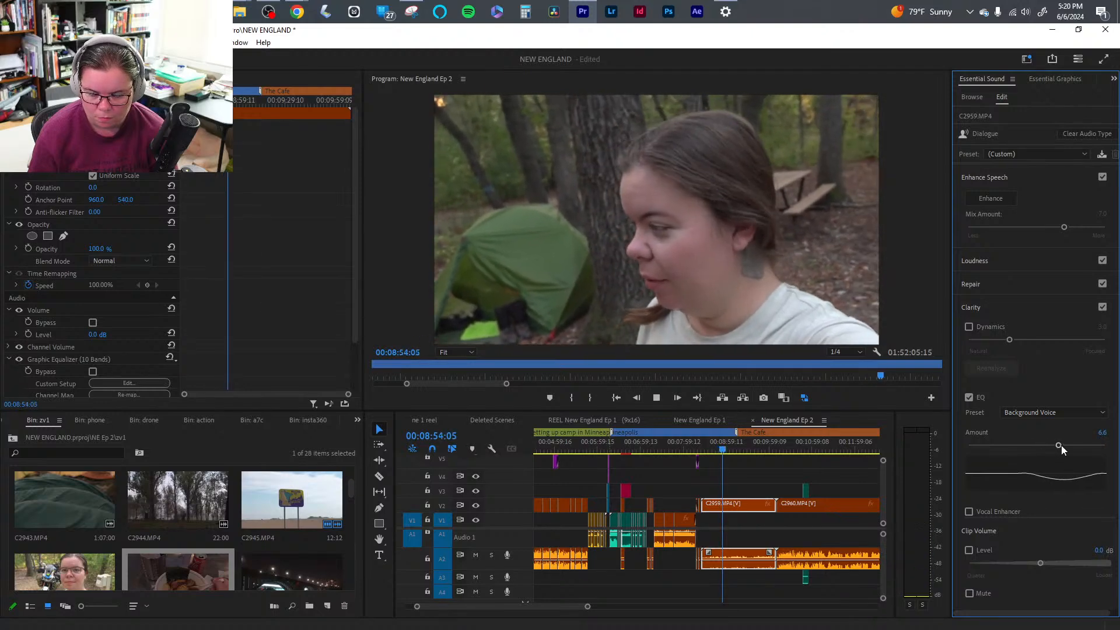
pyautogui.click(1042, 412)
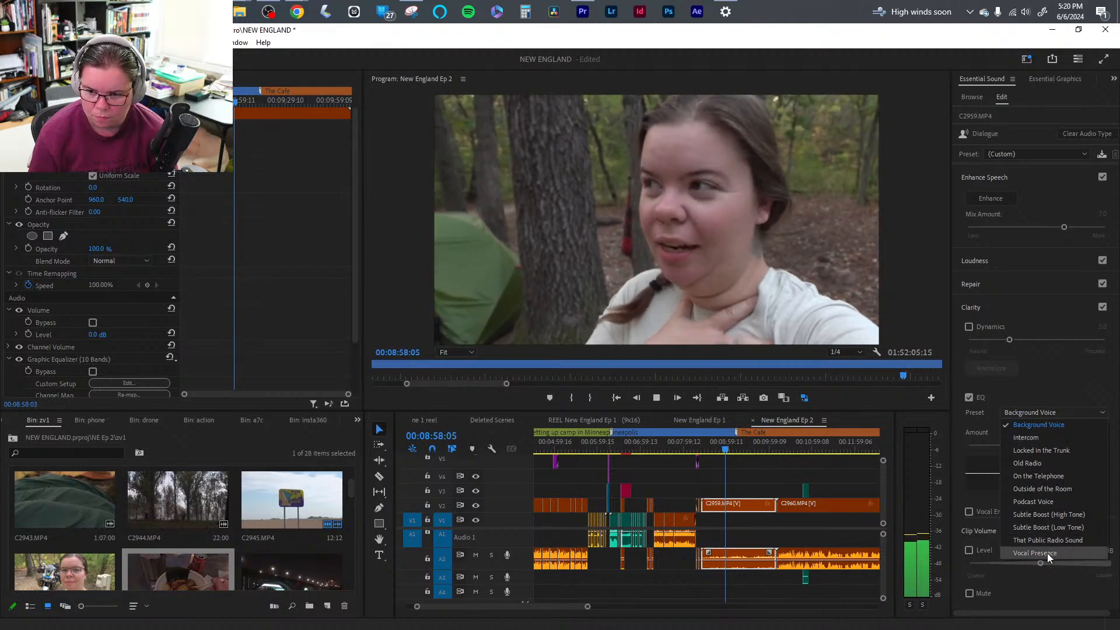
pyautogui.click(1051, 501)
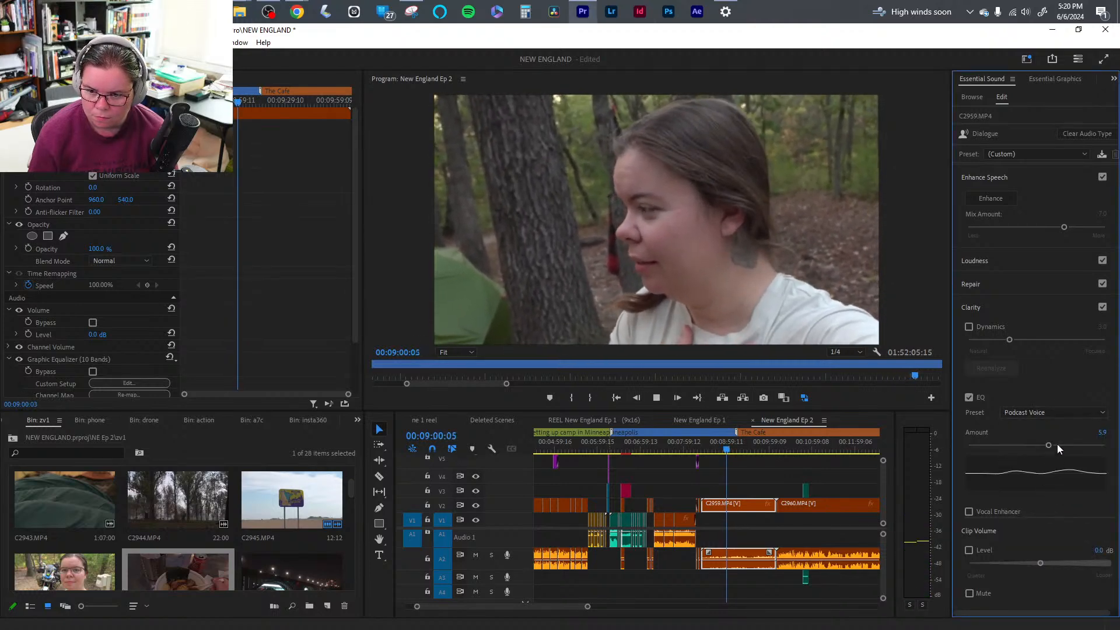
pyautogui.moveTo(1057, 444); pyautogui.dragTo(1086, 446)
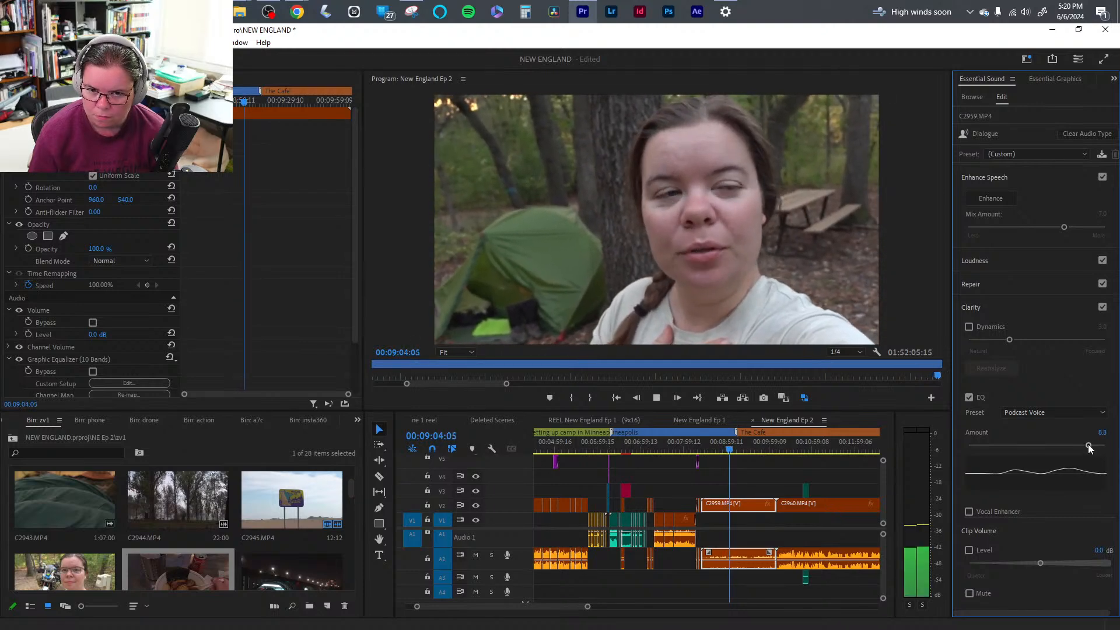
# - Try Enhance Speech on C2959.MP4, cancel the processing, and raise the clip volume level by about 11 dB
pyautogui.moveTo(1064, 227); pyautogui.dragTo(1070, 227)
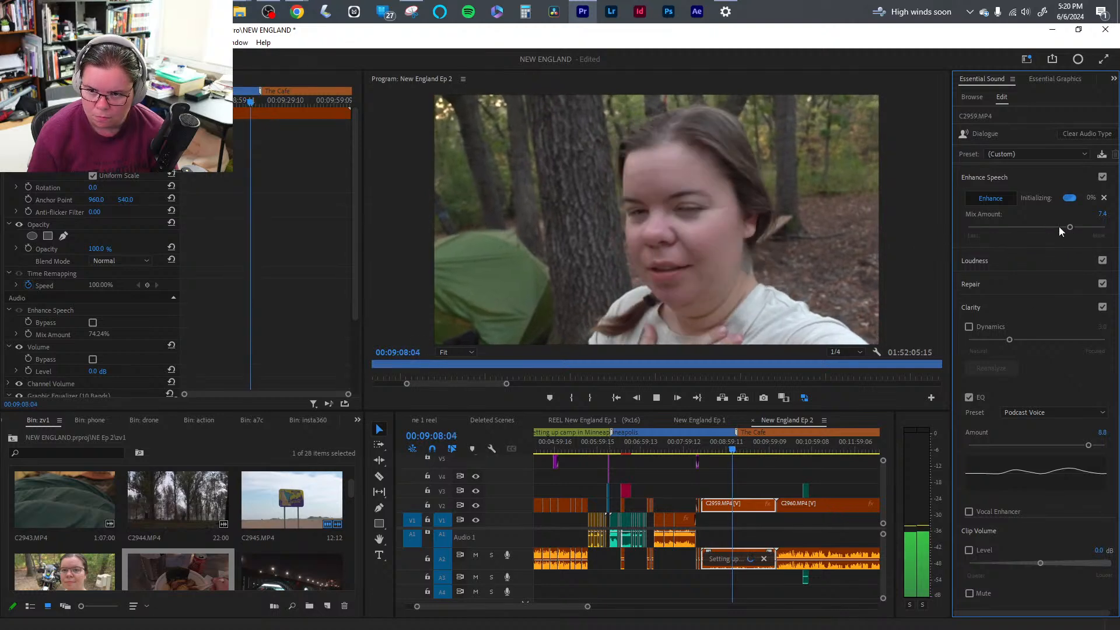
pyautogui.click(1104, 197)
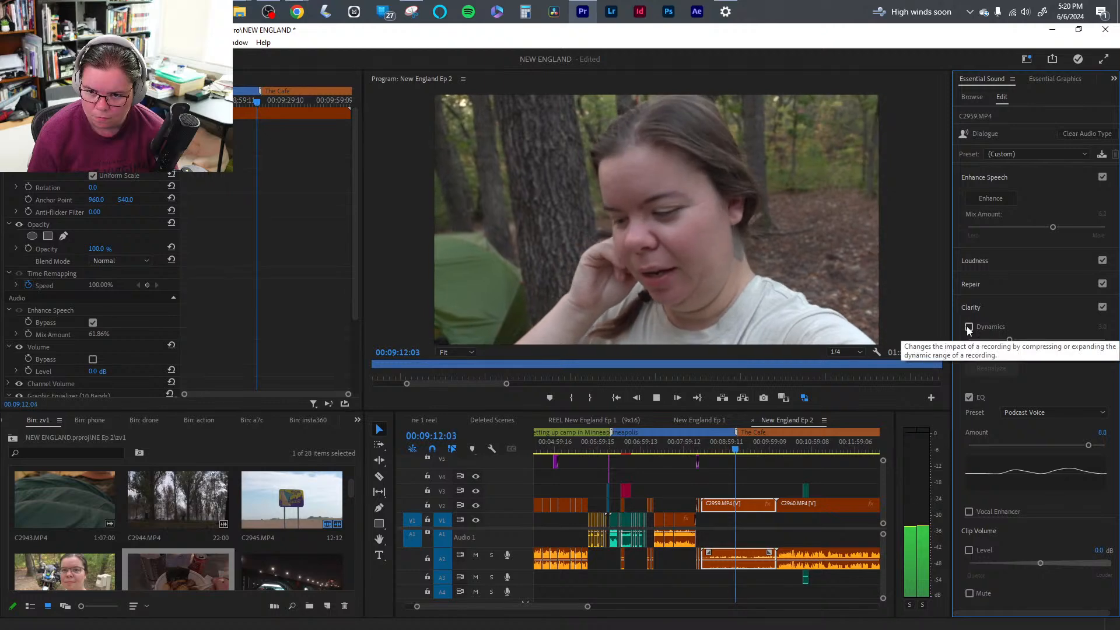
pyautogui.scroll(-1, 1035, 350)
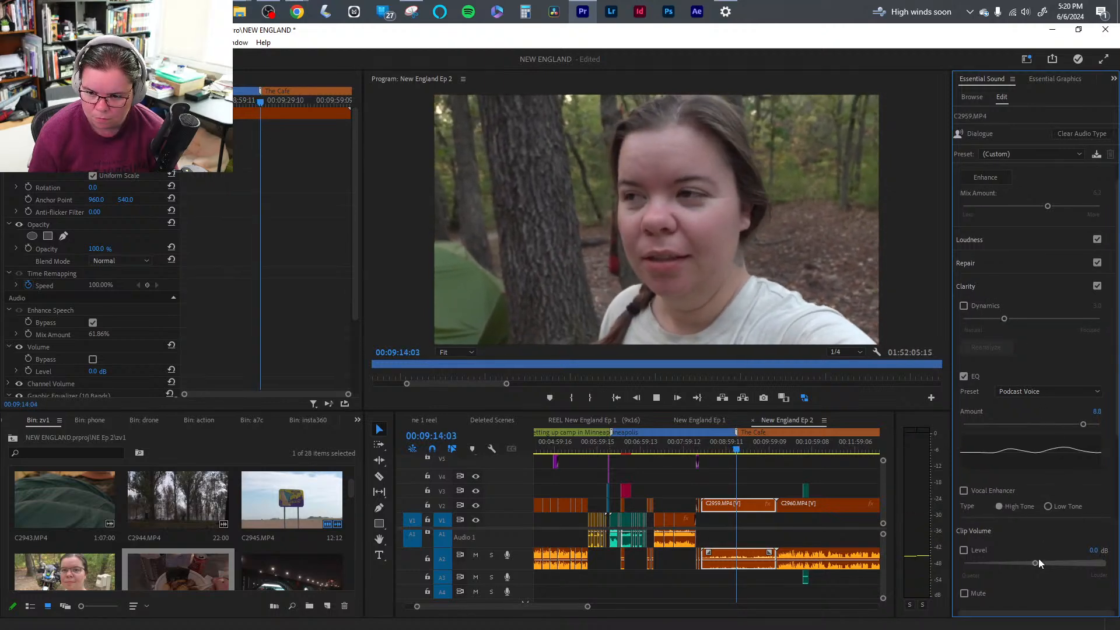
pyautogui.moveTo(1039, 562); pyautogui.dragTo(1100, 564)
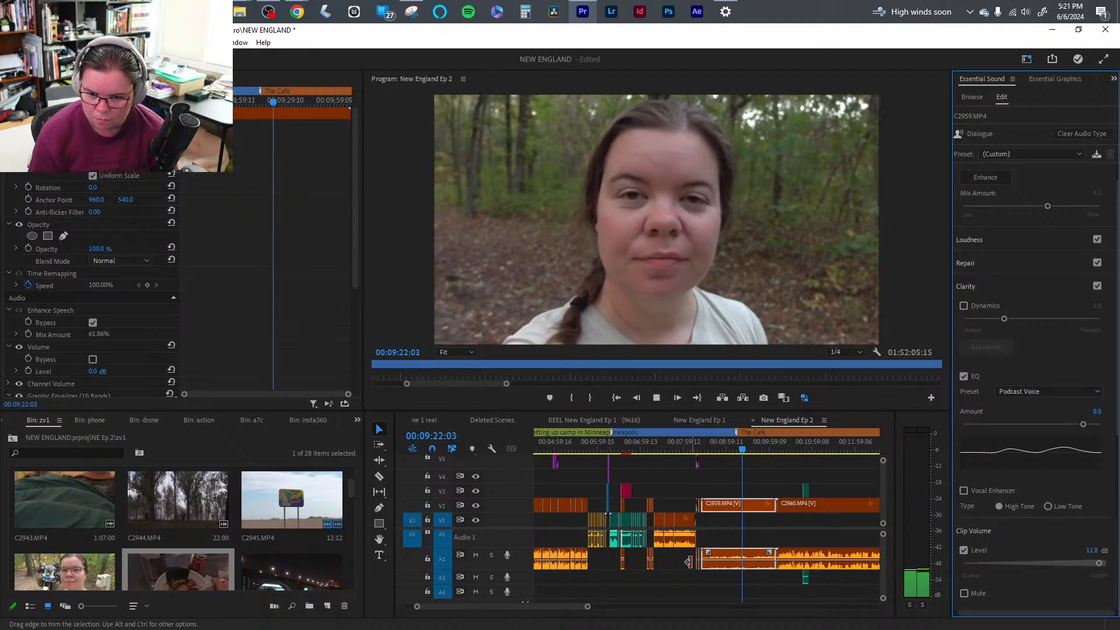
pyautogui.click(755, 583)
pyautogui.press('space')
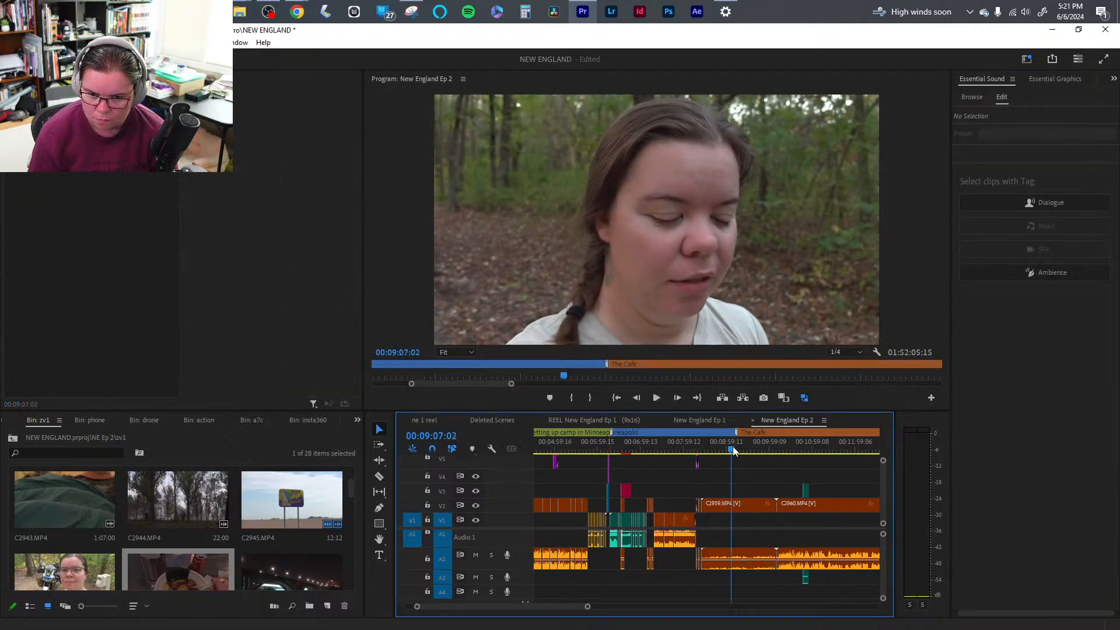
# - Compare the dialogue sound of C2959.MP4 with the tent clip C2960.MP4 by playing parts of both
pyautogui.moveTo(739, 456); pyautogui.dragTo(781, 452)
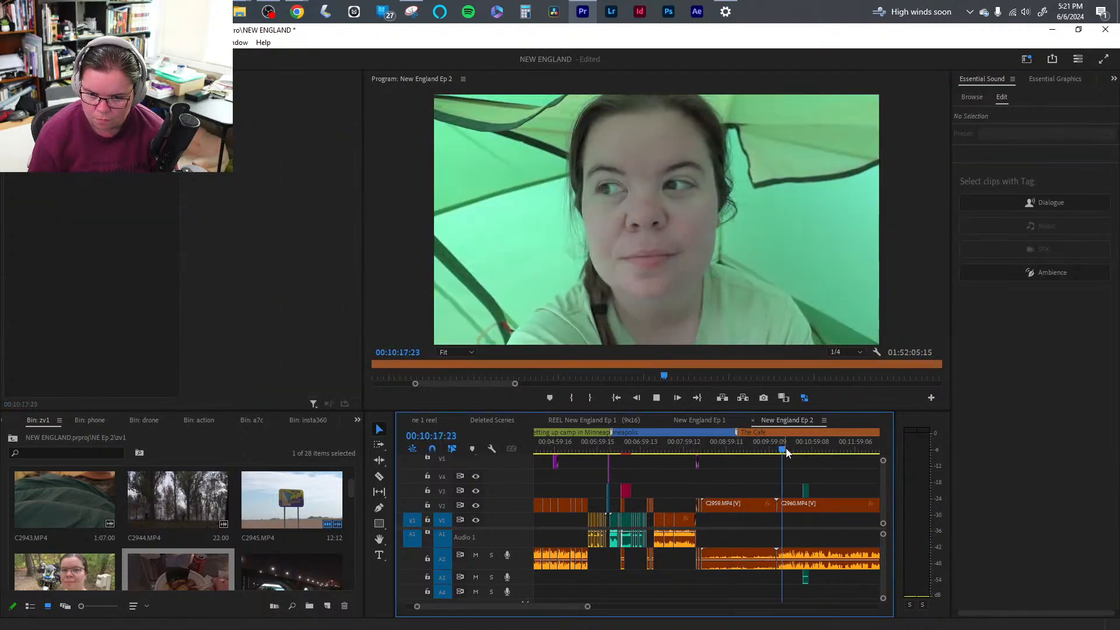
pyautogui.click(778, 447)
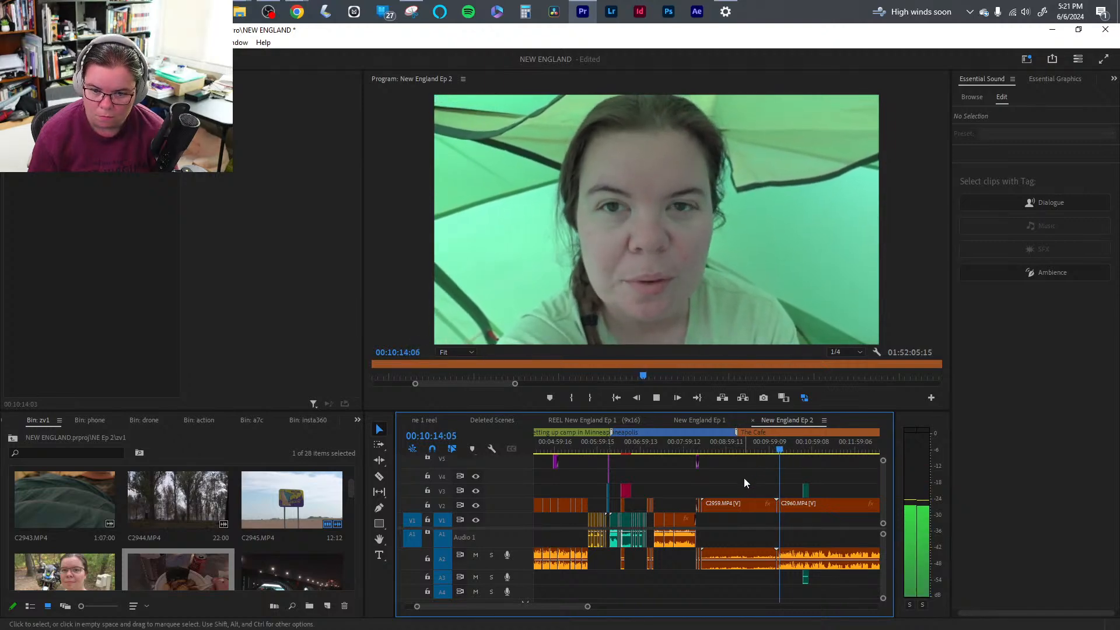
pyautogui.click(725, 451)
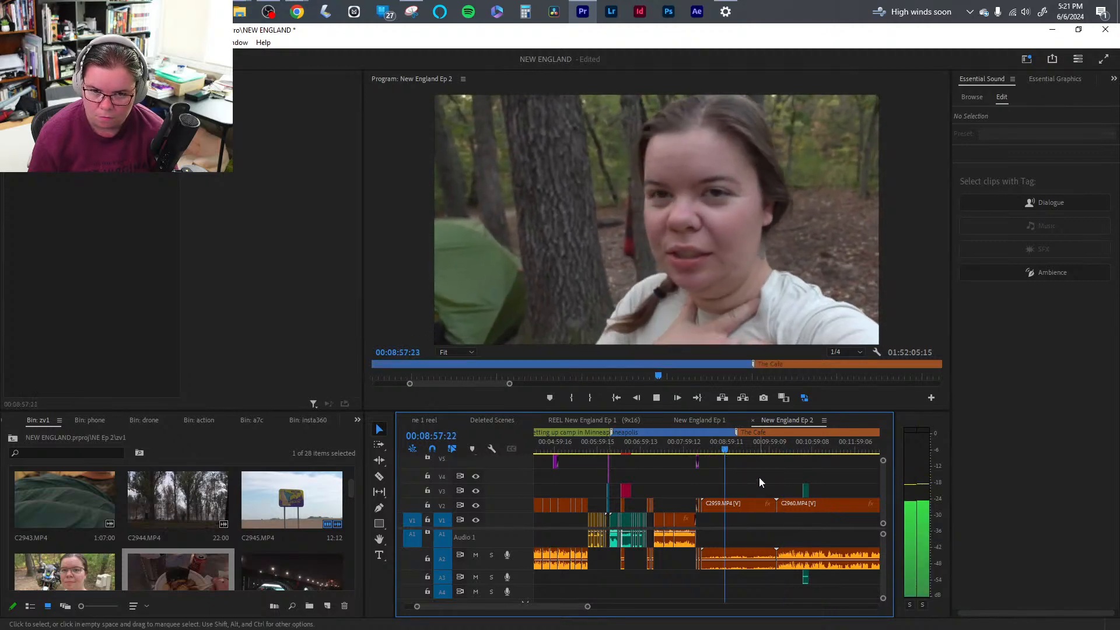
pyautogui.click(737, 503)
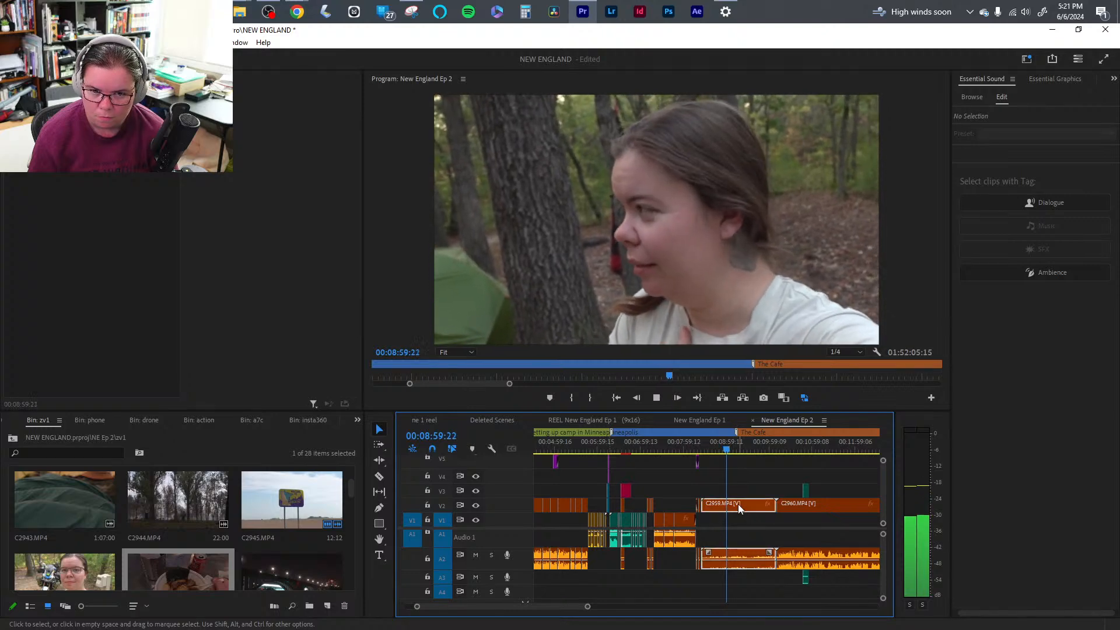
pyautogui.click(716, 446)
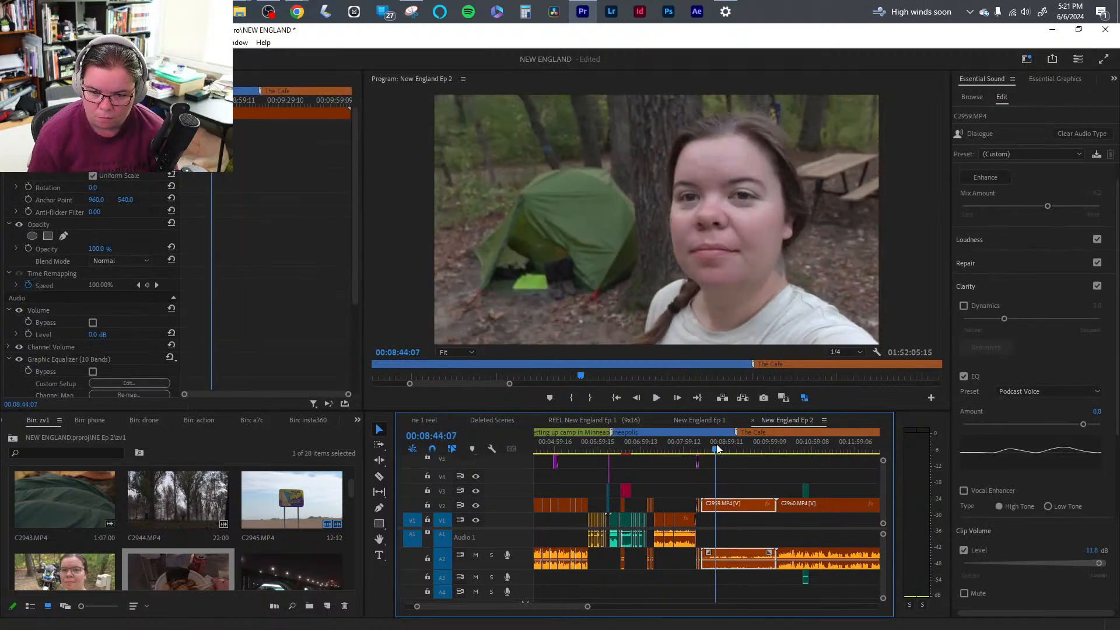
pyautogui.press('space')
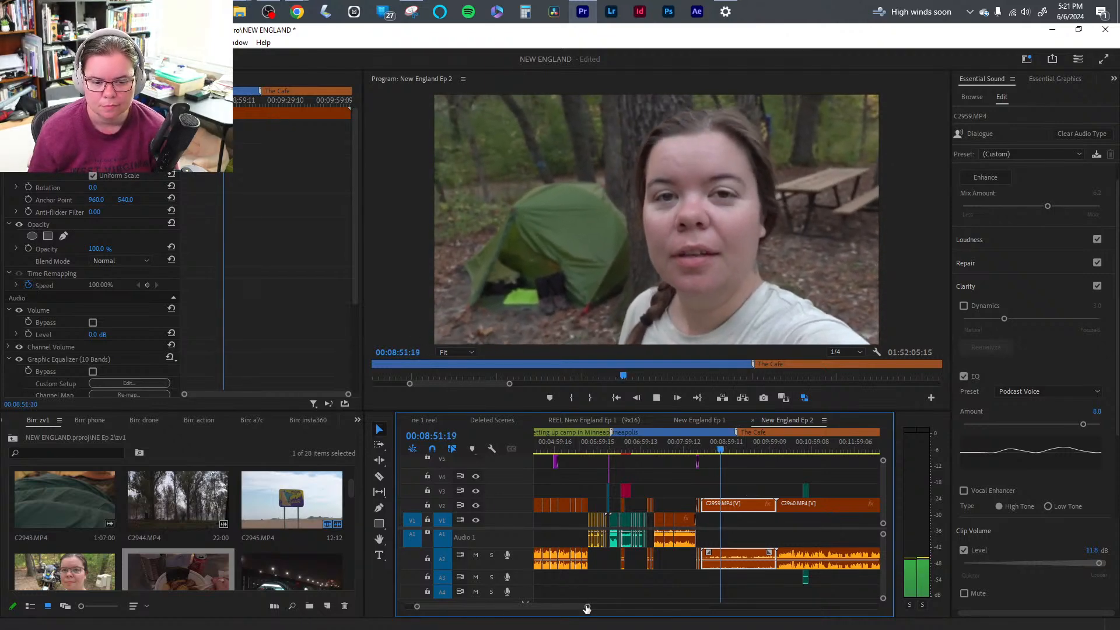
# - Ripple-trim the opening of C2959.MP4, preview the remainder, and ripple-delete the whole clip
pyautogui.moveTo(587, 605); pyautogui.dragTo(537, 607)
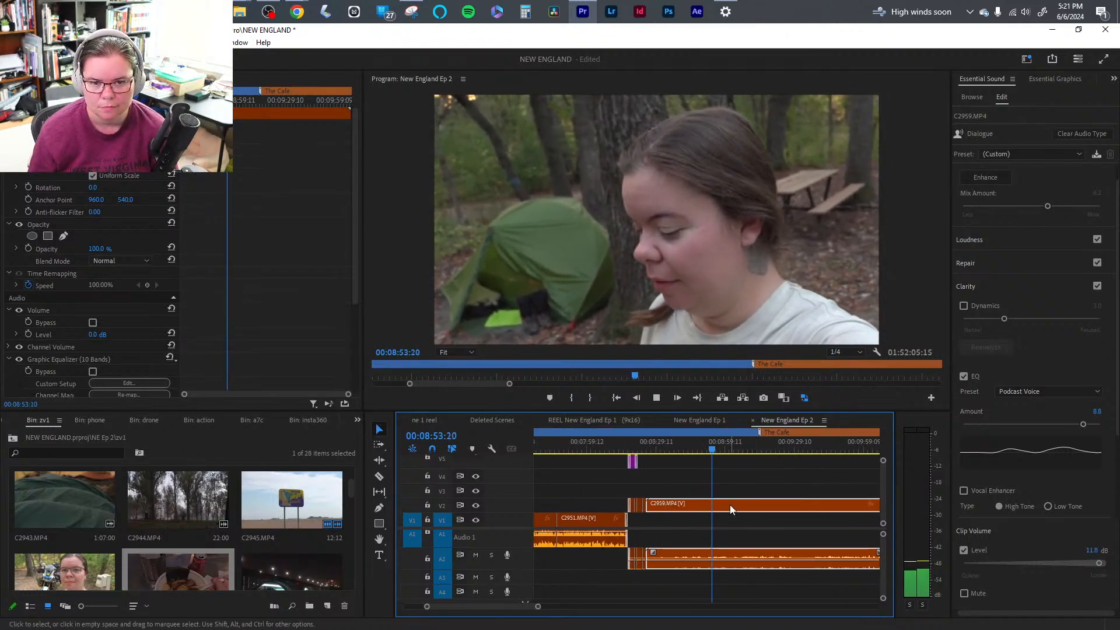
pyautogui.press('q')
pyautogui.press('space')
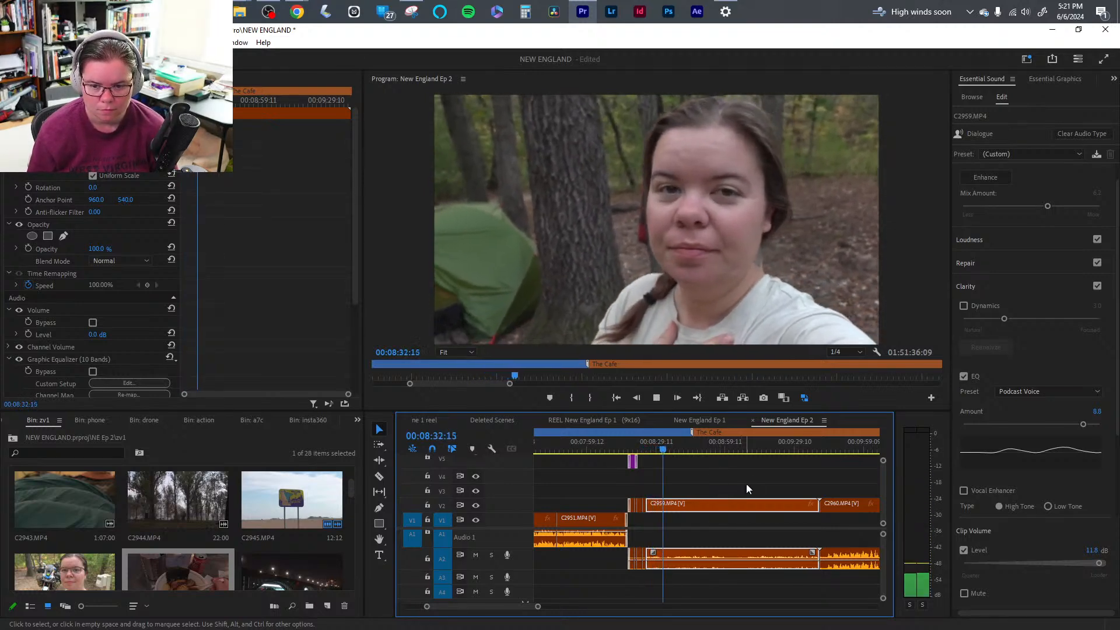
pyautogui.press('Delete')
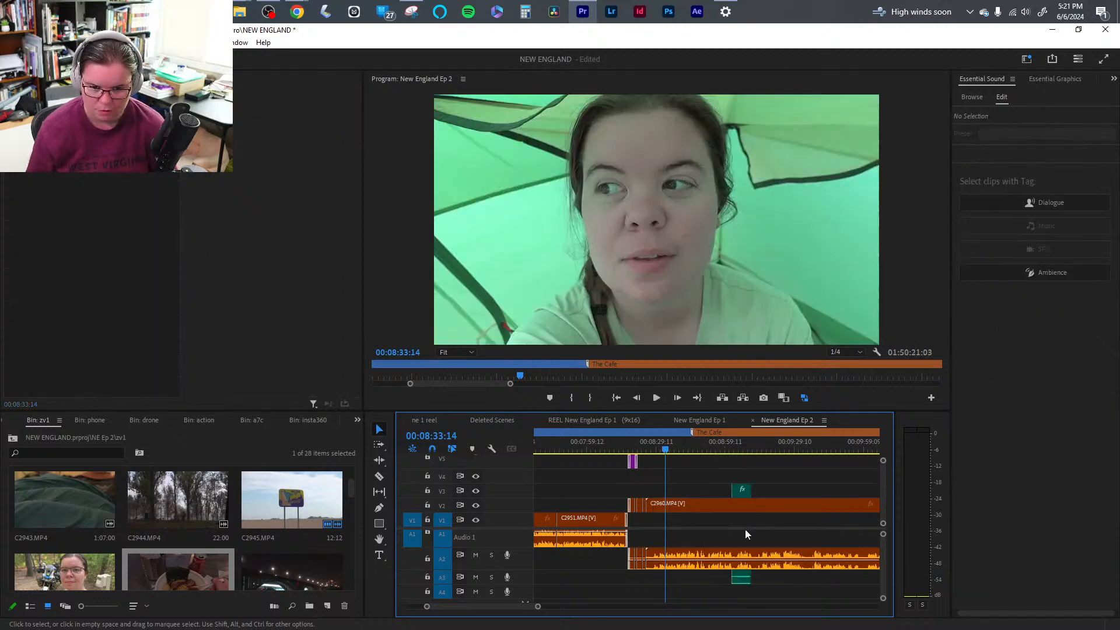
# - Ripple-trim the opening of the tent clip C2960.MP4 and play it from its new start
pyautogui.moveTo(662, 448); pyautogui.dragTo(652, 441)
pyautogui.press('q')
pyautogui.press('space')
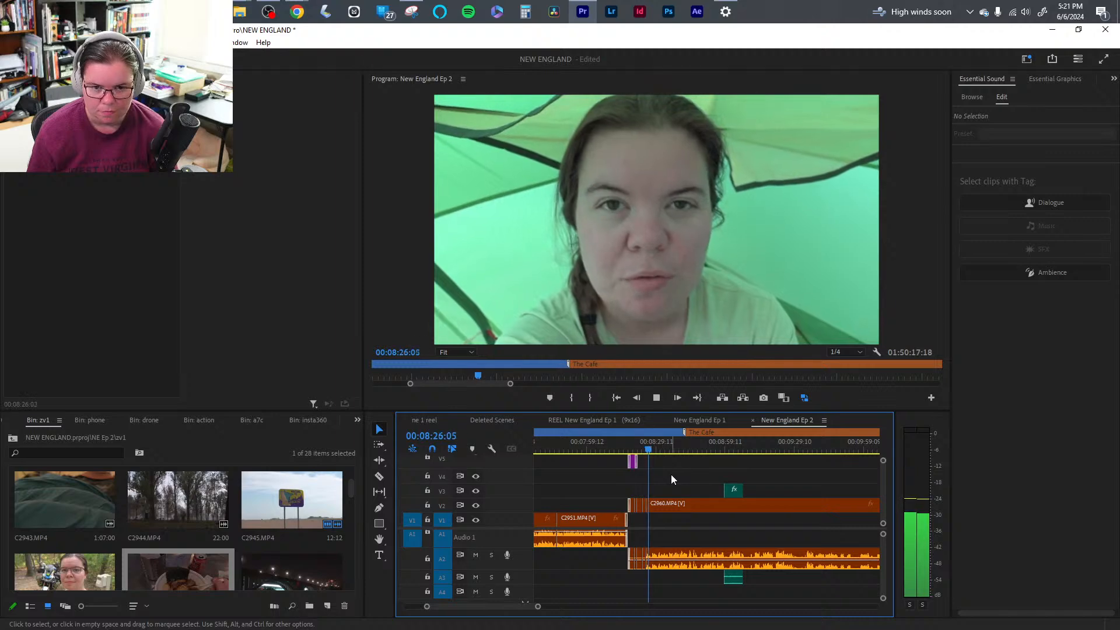
# - Tag C2960.MP4 as Dialogue, apply the Podcast Voice EQ preset at an amount of 5.0, and replay the clip
pyautogui.click(754, 506)
pyautogui.click(1044, 339)
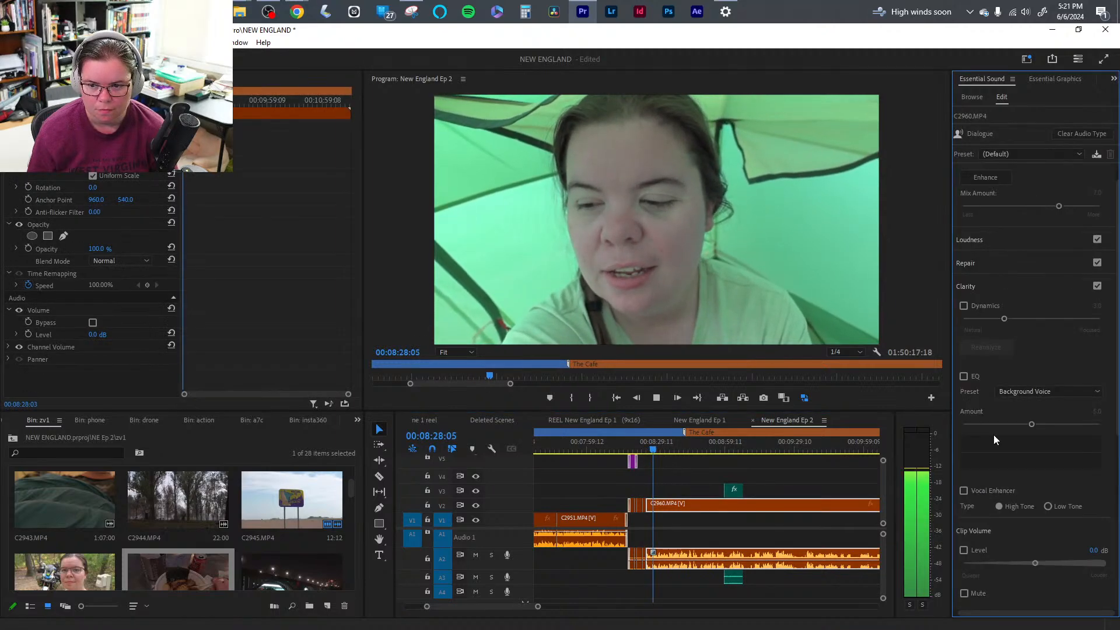
pyautogui.click(1026, 393)
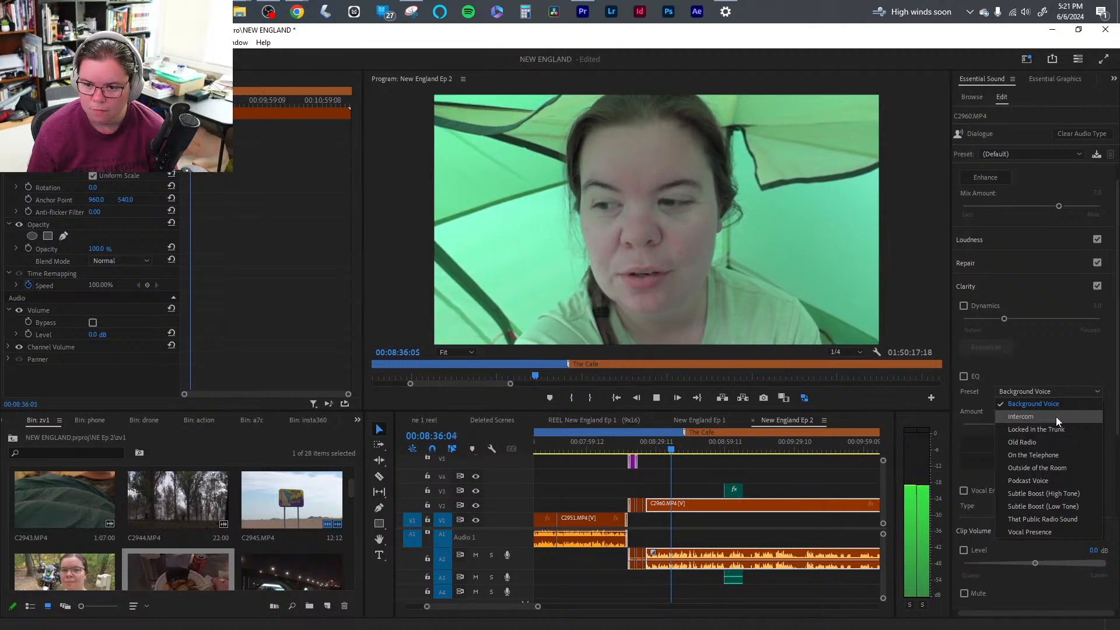
pyautogui.click(1058, 445)
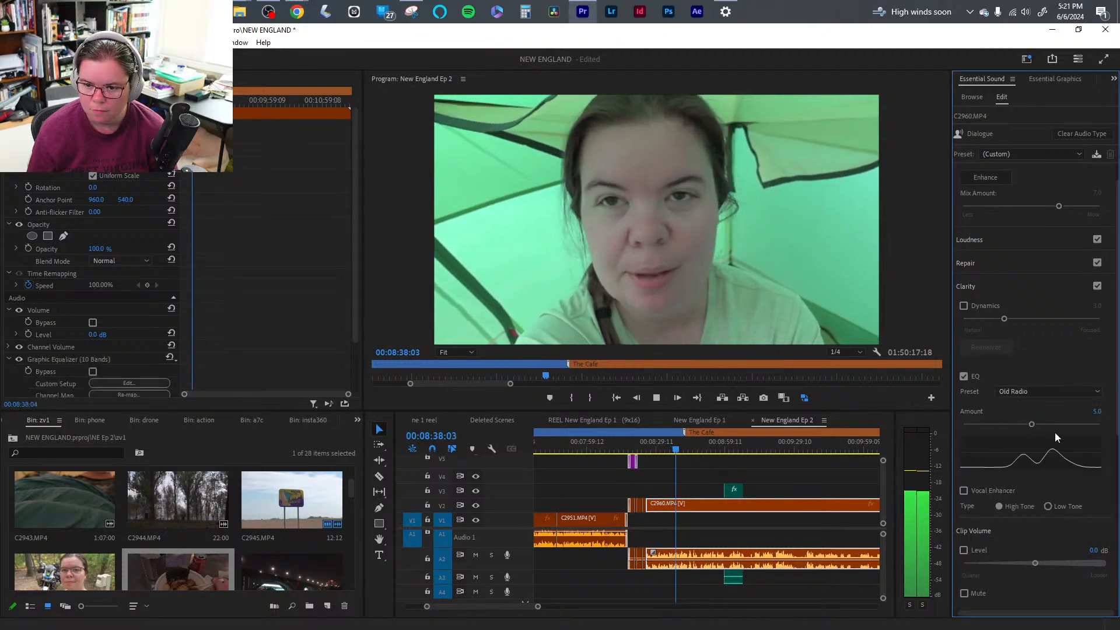
pyautogui.click(1049, 393)
pyautogui.click(1051, 481)
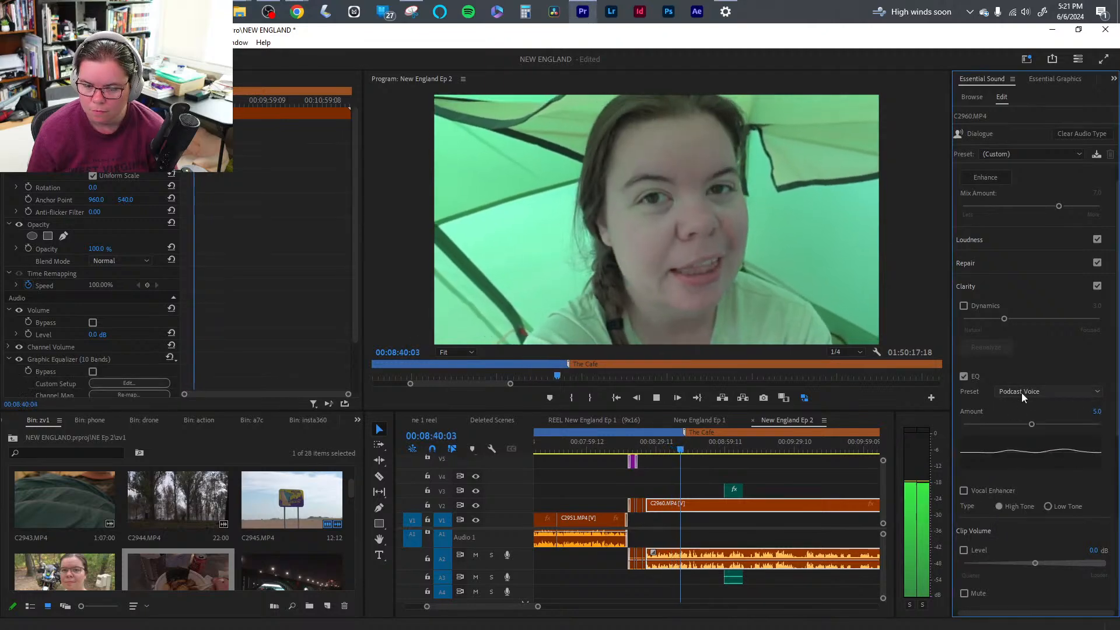
pyautogui.click(1025, 424)
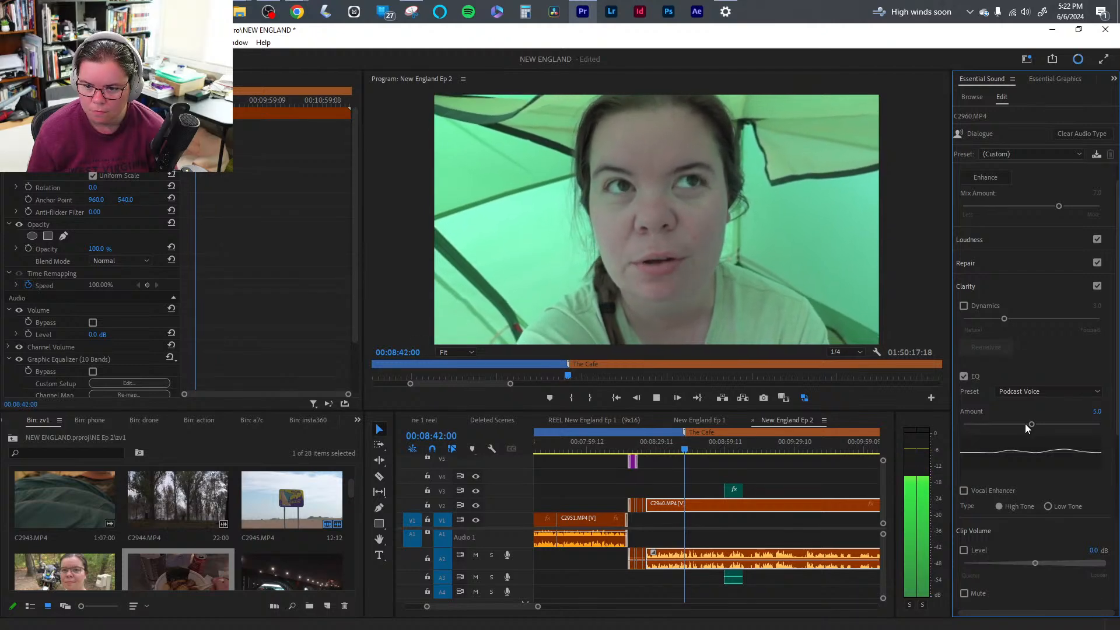
pyautogui.click(694, 591)
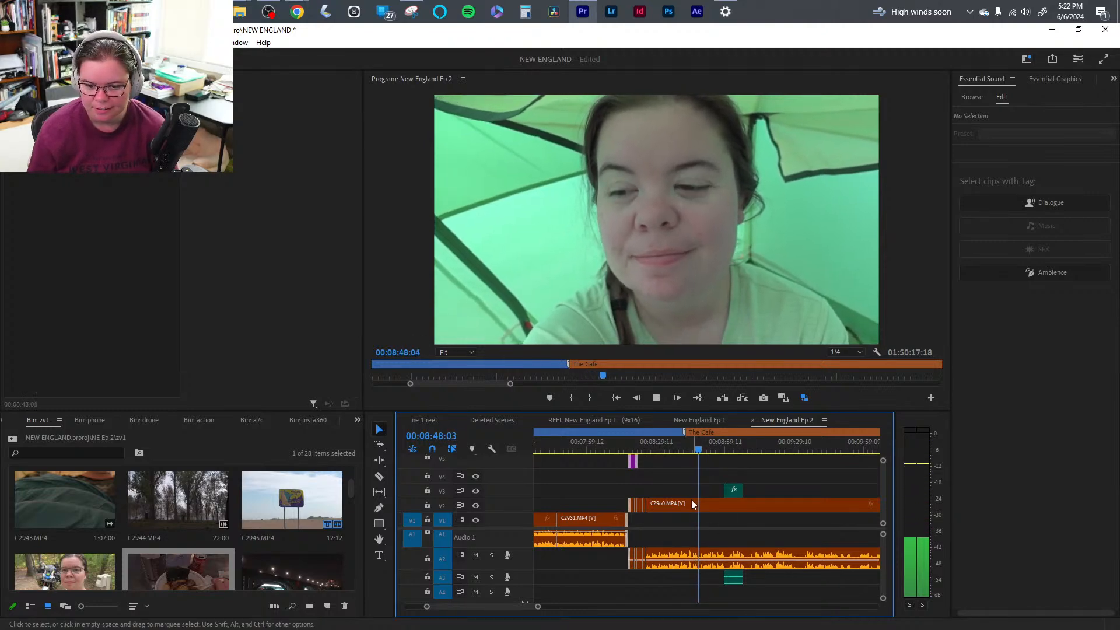
pyautogui.click(679, 450)
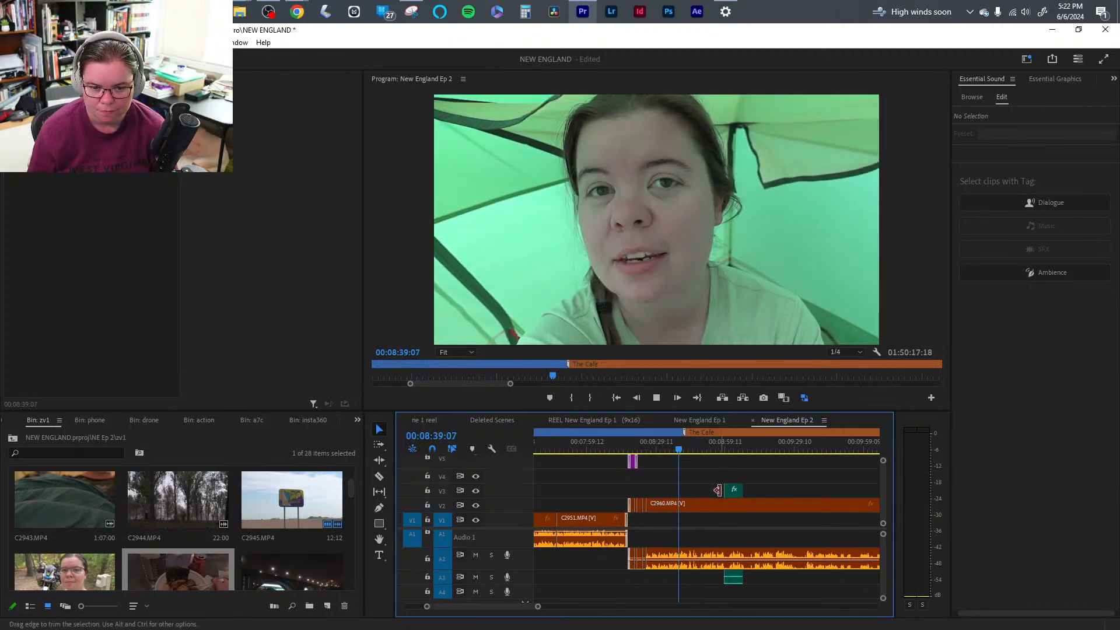
# - Move DJI_0114.MP4 over the tent clip C2960.MP4 to start at about 00:08:41, and trim its end to 00:08:47:23
pyautogui.moveTo(734, 491); pyautogui.dragTo(690, 493)
pyautogui.press('space')
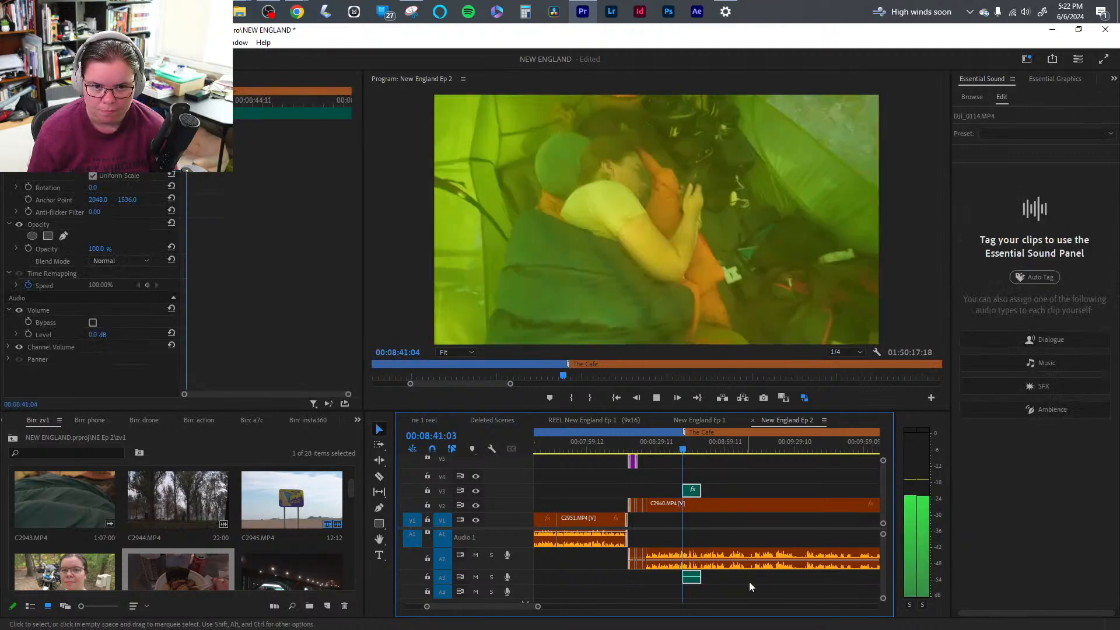
pyautogui.moveTo(537, 606); pyautogui.dragTo(497, 606)
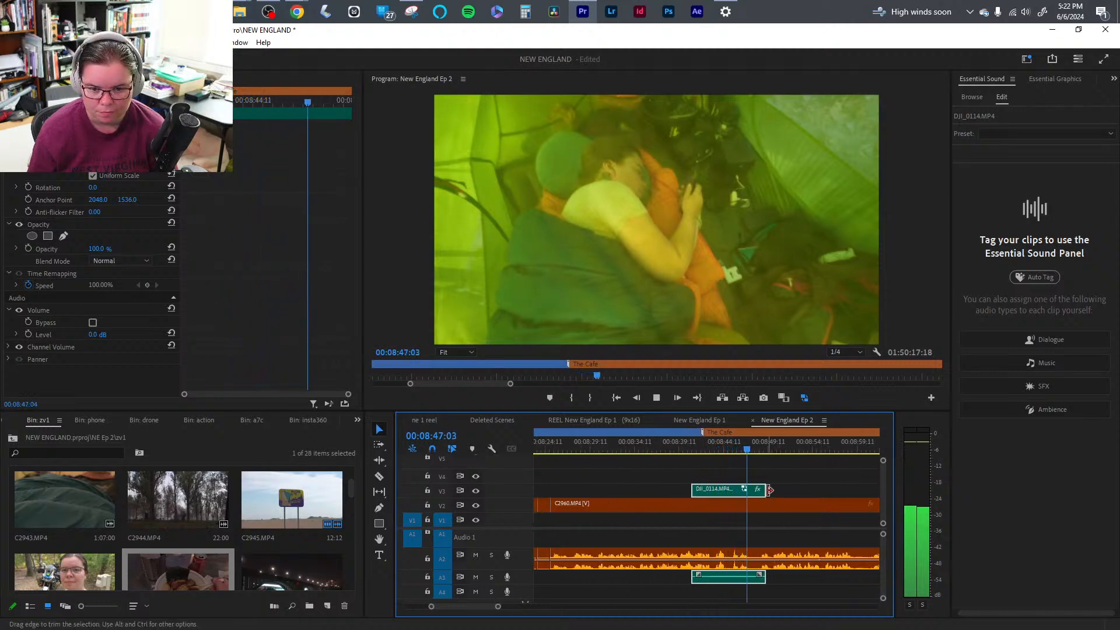
pyautogui.press('space')
pyautogui.moveTo(768, 490); pyautogui.dragTo(754, 490)
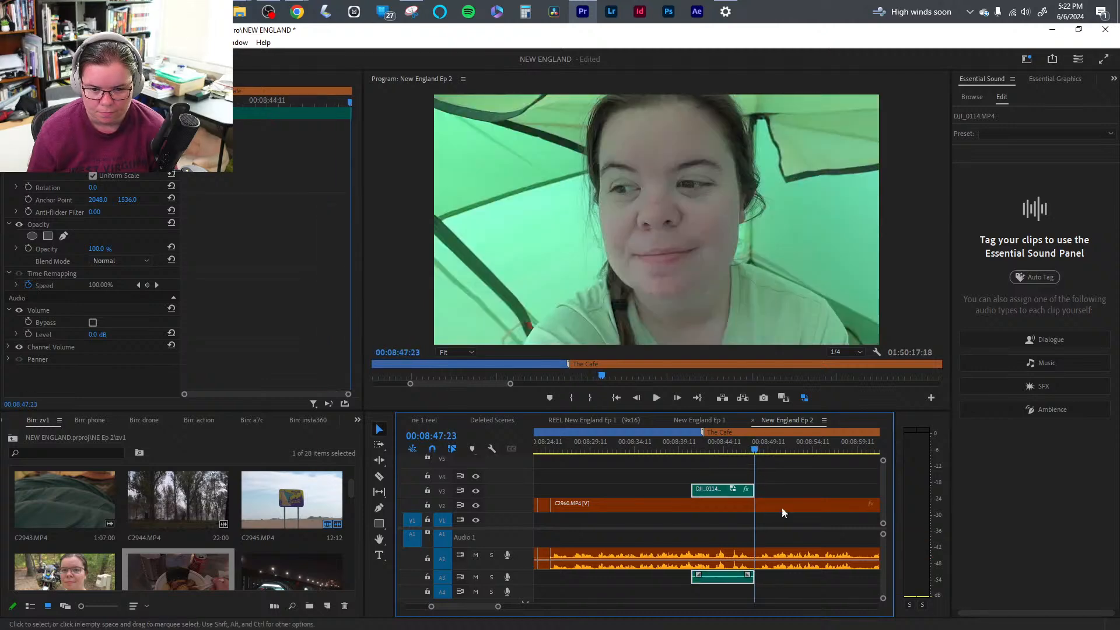
pyautogui.press('space')
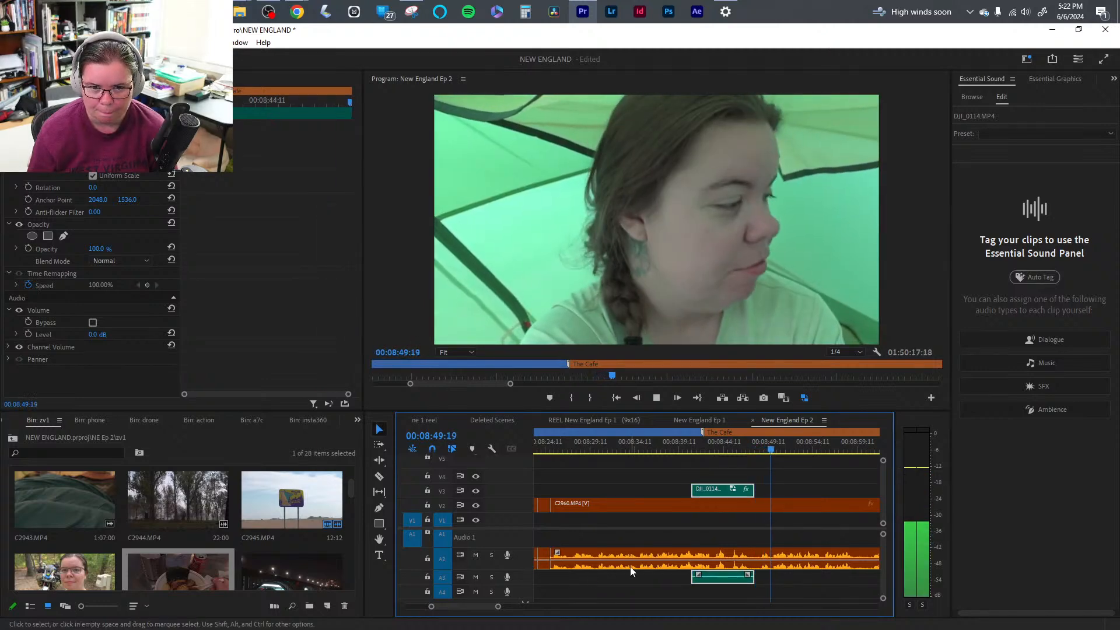
# - Play further through C2960.MP4, split it at 00:08:59:04, and ripple-trim the opening of the part after the cut
pyautogui.moveTo(500, 608); pyautogui.dragTo(541, 607)
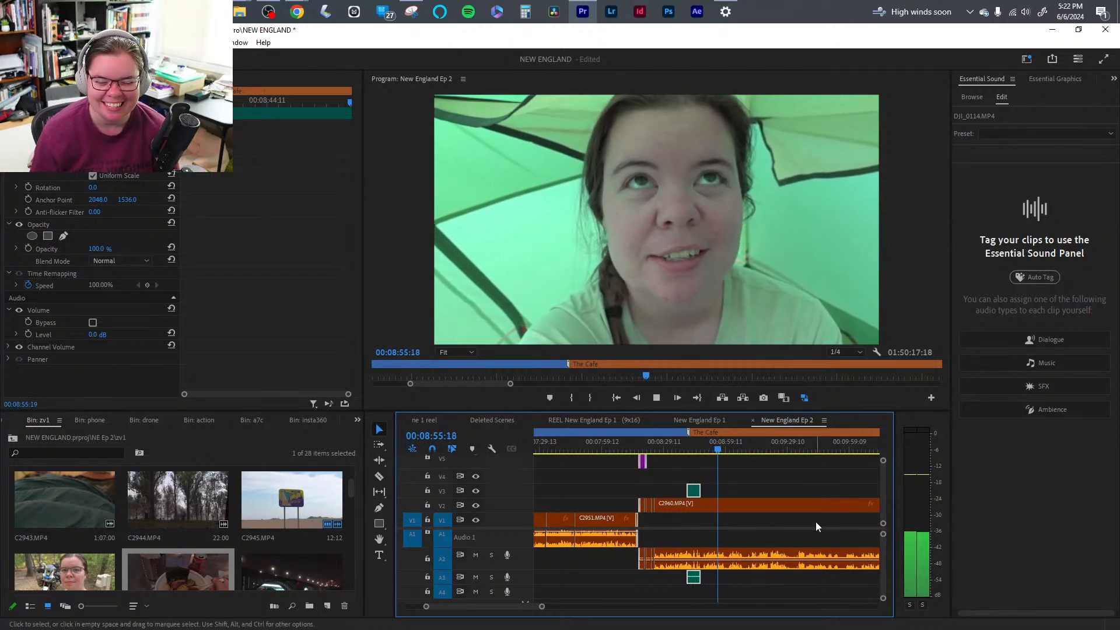
pyautogui.press('space')
pyautogui.press('space')
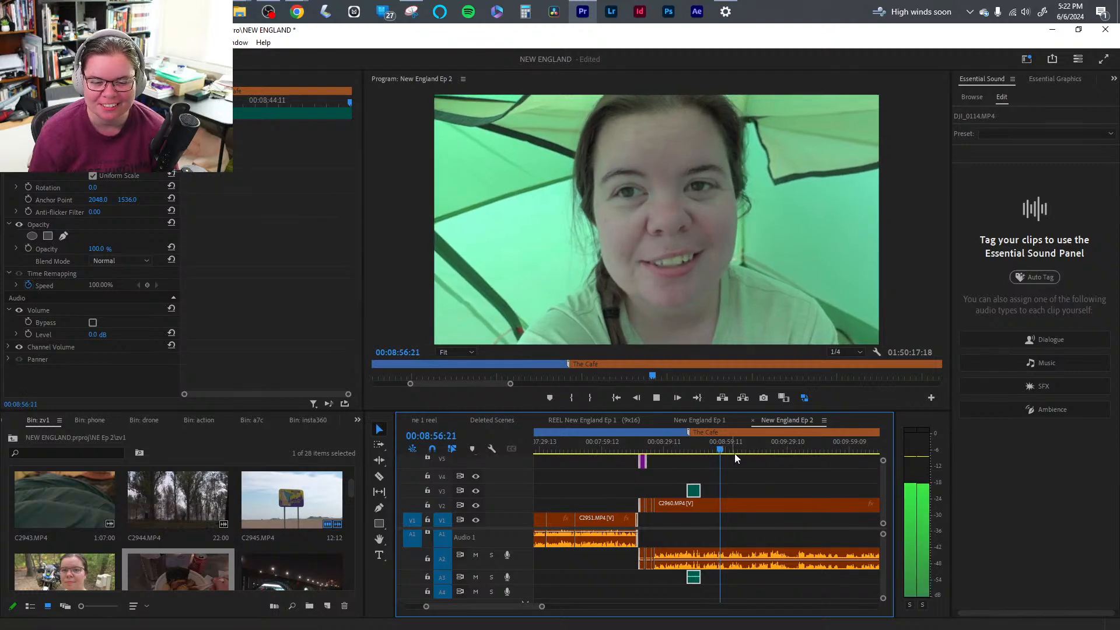
pyautogui.press('space')
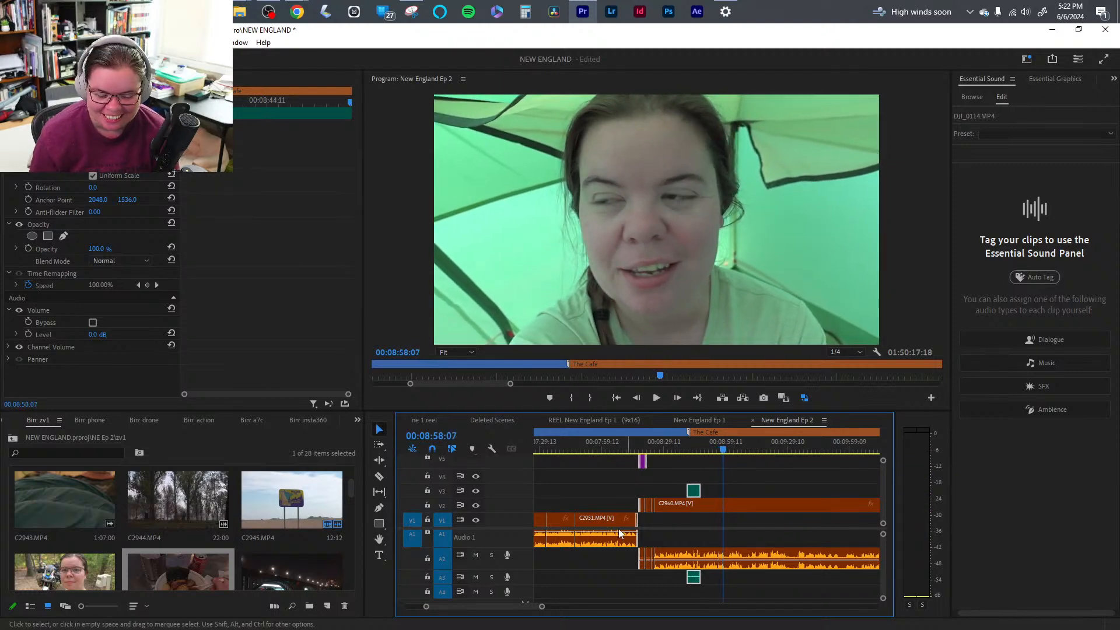
pyautogui.moveTo(541, 606); pyautogui.dragTo(523, 605)
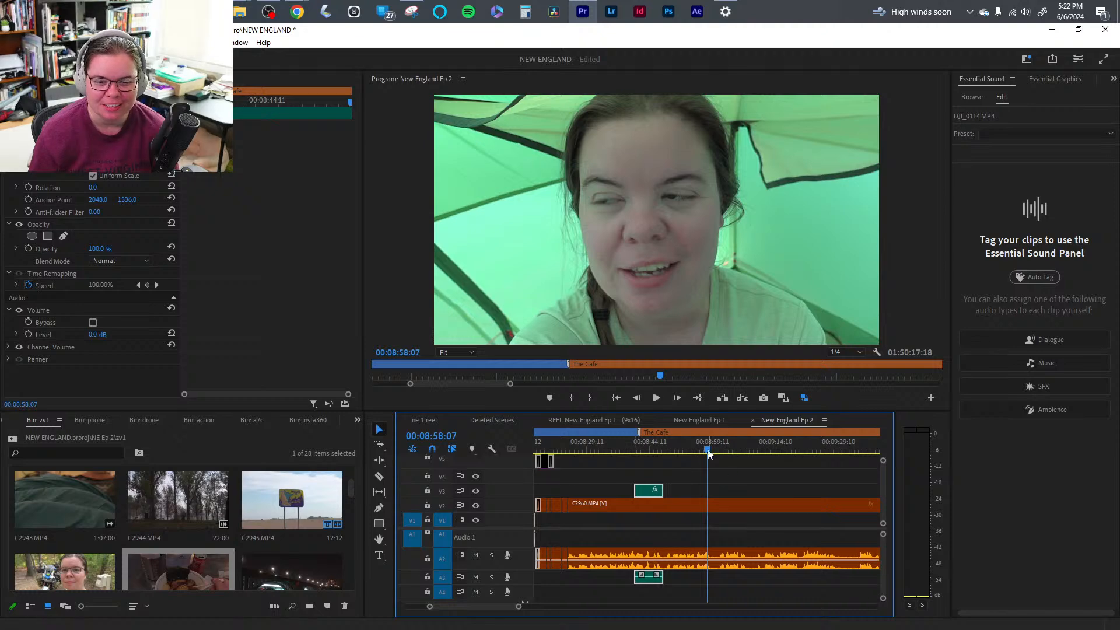
pyautogui.press('space')
pyautogui.press('space')
pyautogui.press('c')
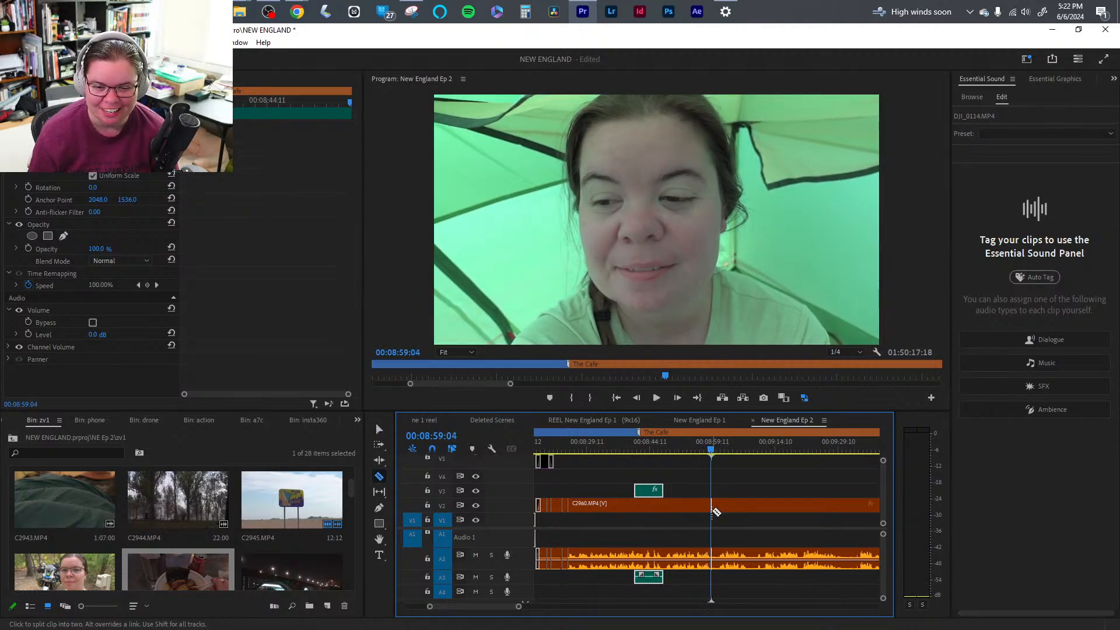
pyautogui.click(712, 508)
pyautogui.press('v')
pyautogui.press('space')
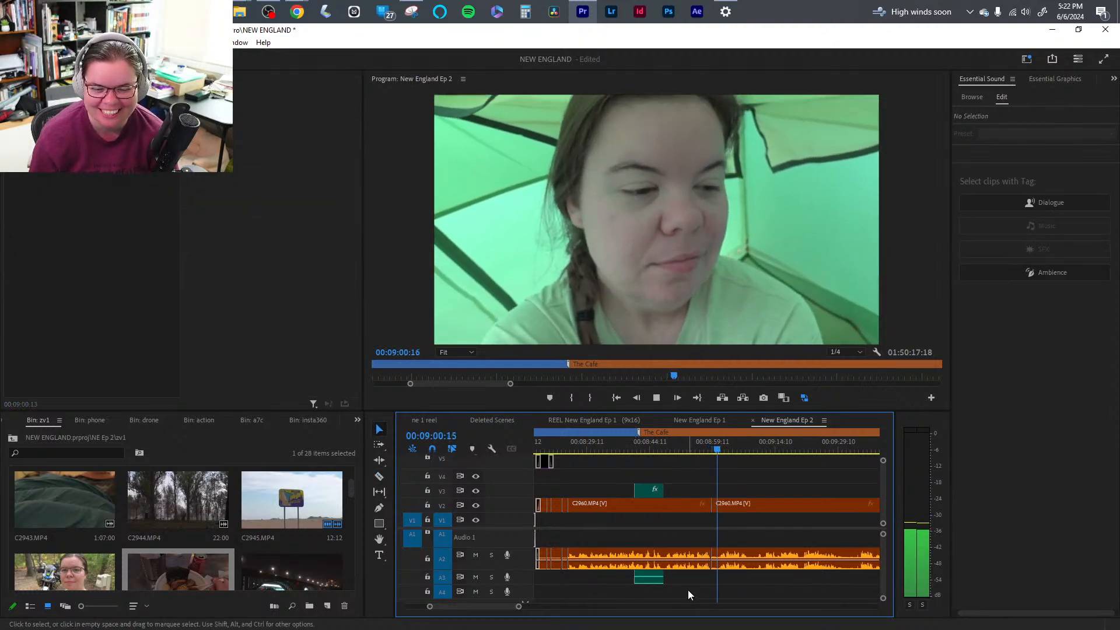
pyautogui.press('q')
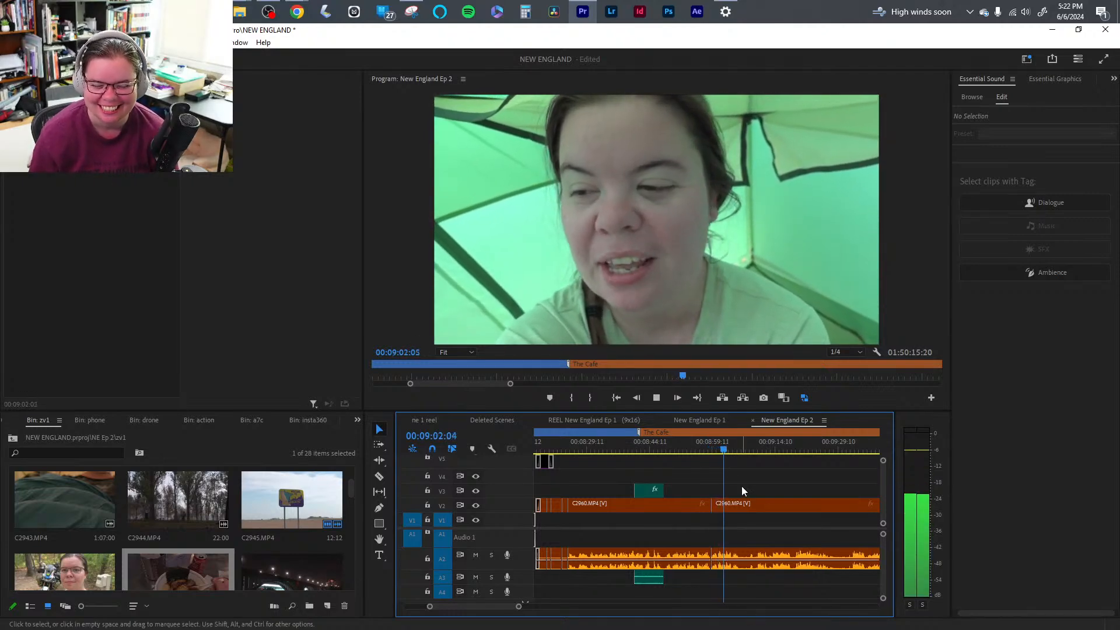
# - Ripple-trim the end of the C2960.MP4 part beneath DJI_0114.MP4 to just past that overlay, and play across the cut
pyautogui.click(661, 451)
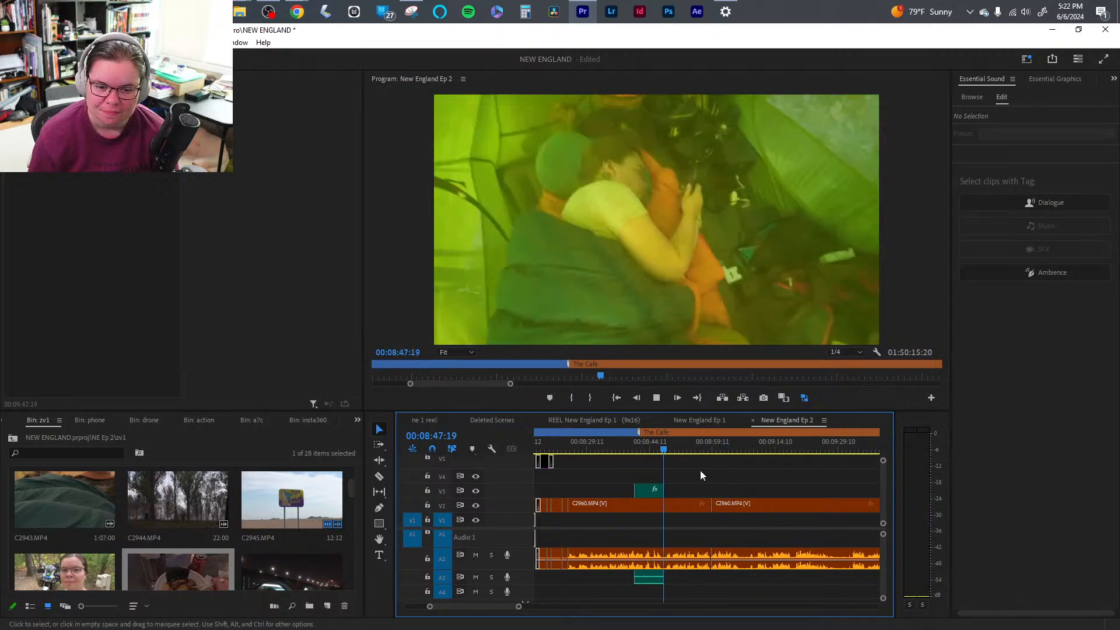
pyautogui.press('space')
pyautogui.press('w')
pyautogui.press('space')
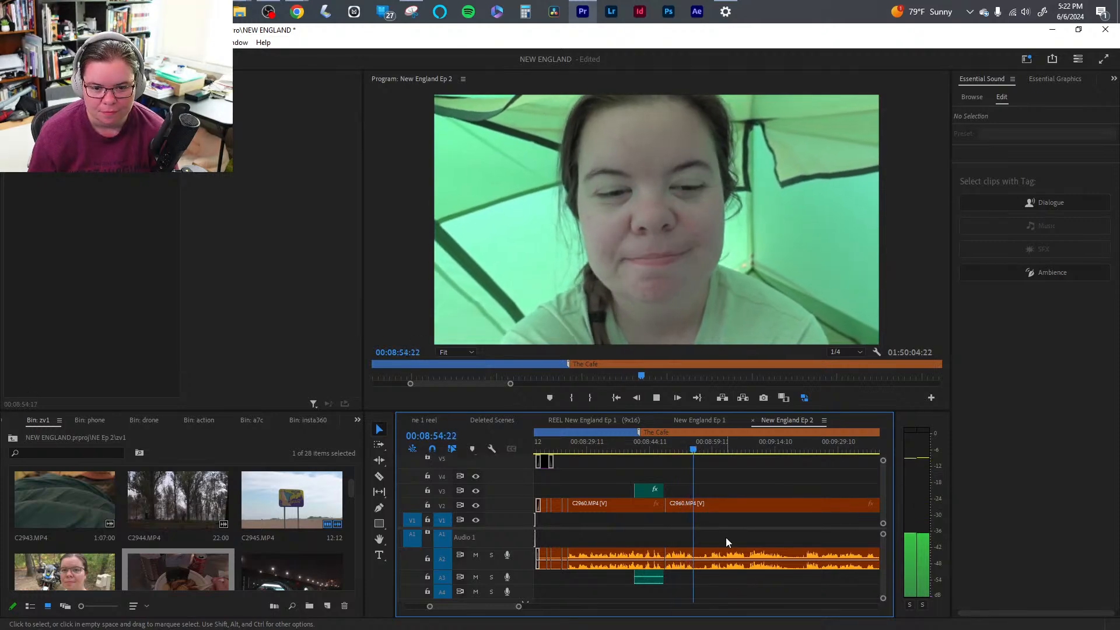
# - Split C2960.MP4 at about 00:08:55 and 00:09:00, ripple-removing the unused moment at the first cut
pyautogui.press('space')
pyautogui.hotkey('ctrl', 'k')
pyautogui.press('space')
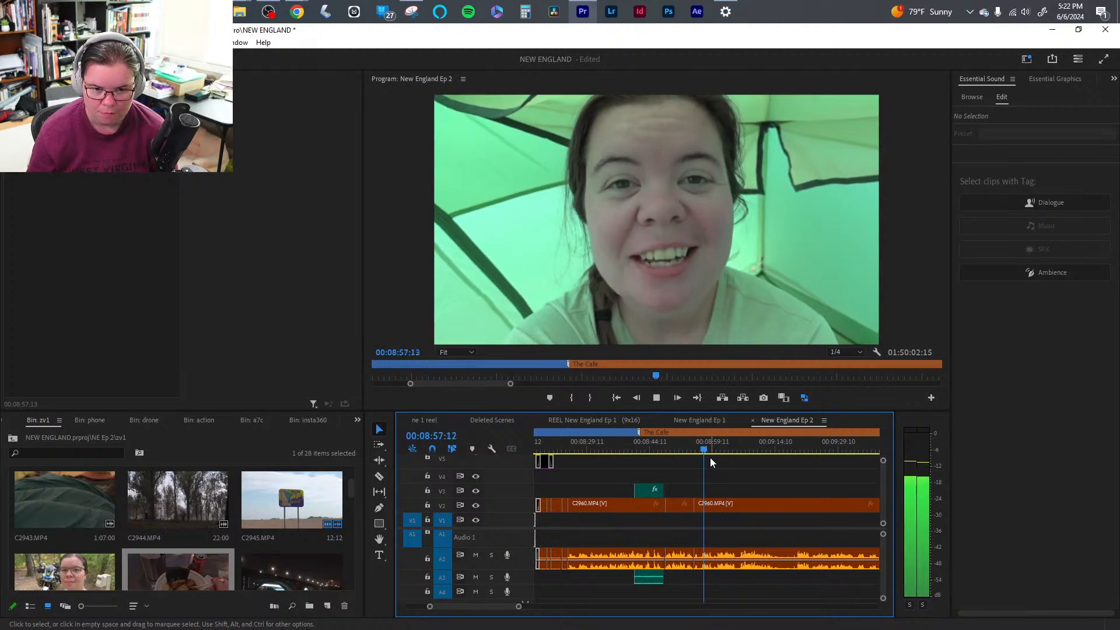
pyautogui.press('space')
pyautogui.hotkey('ctrl', 'k')
pyautogui.press('space')
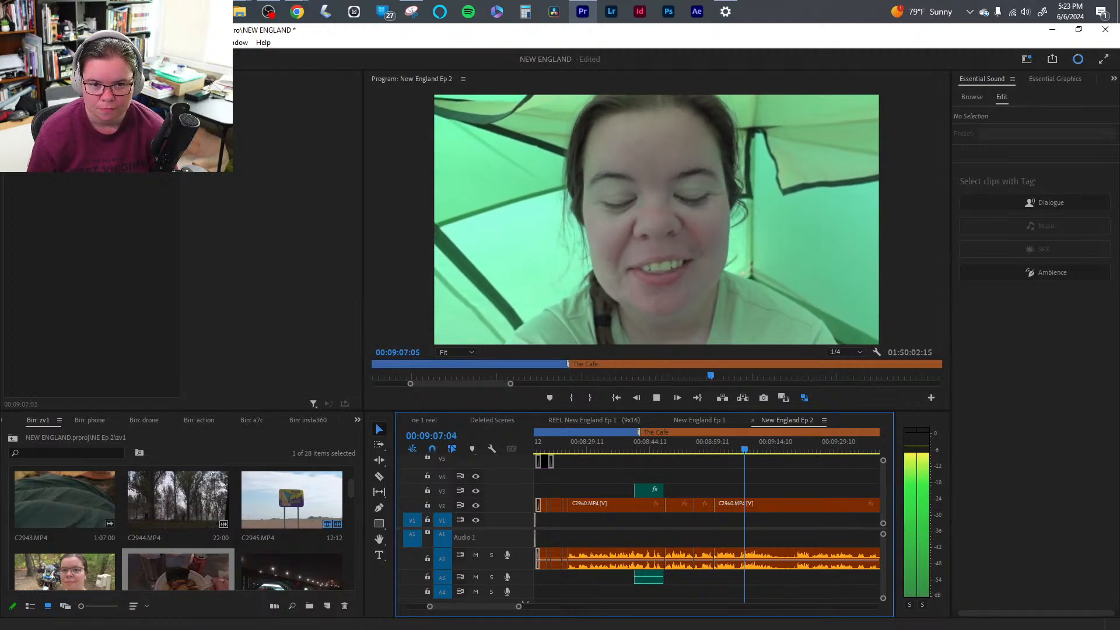
# - Split C2960.MP4 at about 00:09:05, ripple-trim the following part's opening up to about 00:09:19, and play on
pyautogui.moveTo(518, 606); pyautogui.dragTo(522, 606)
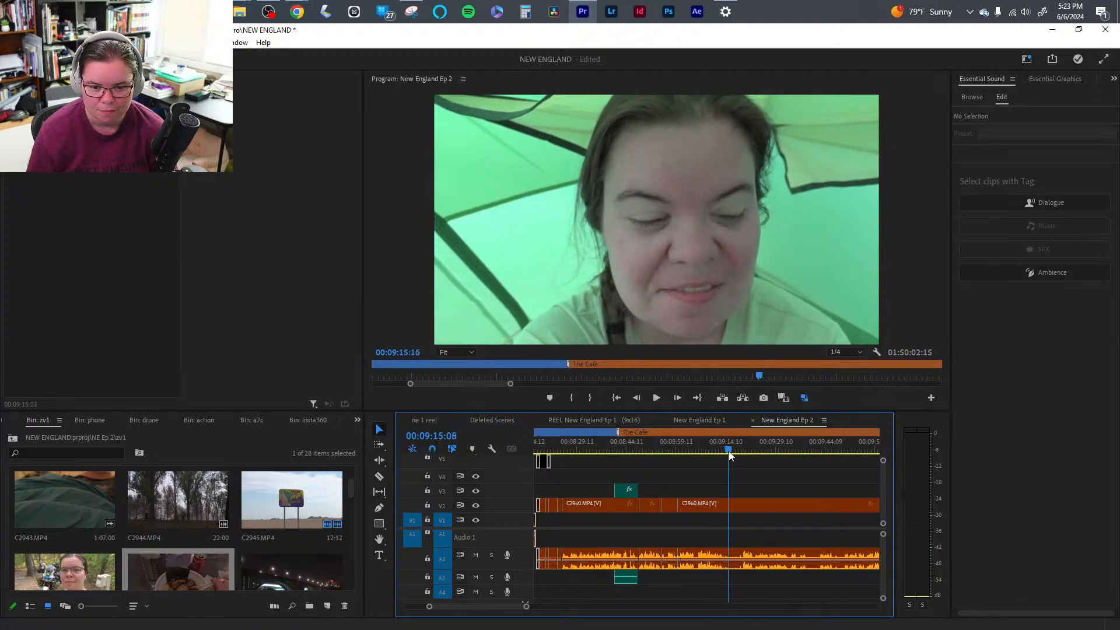
pyautogui.click(691, 451)
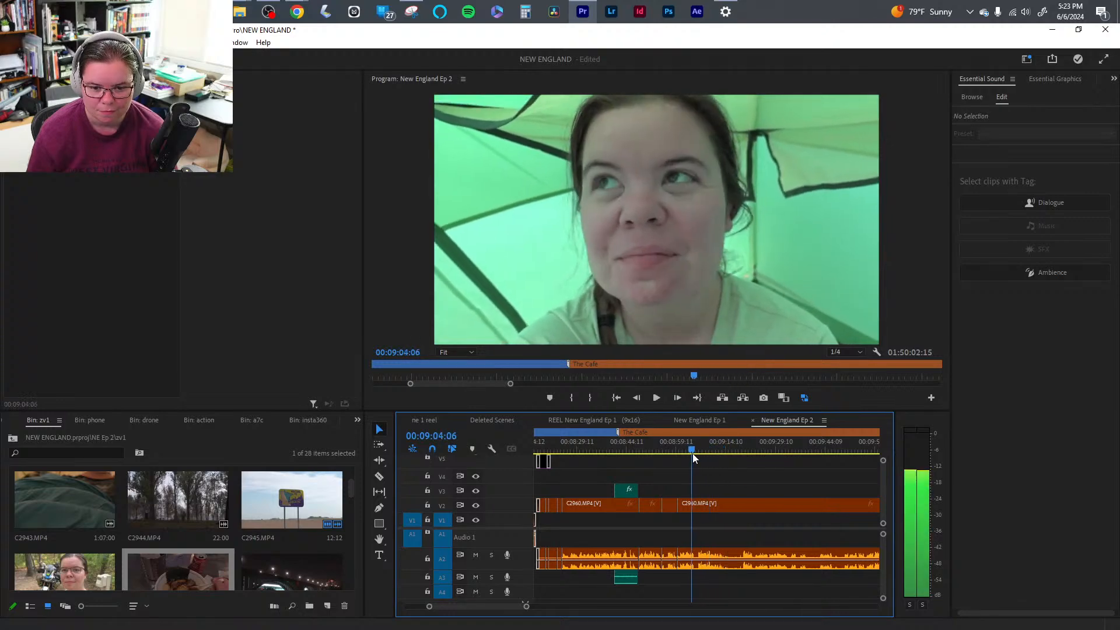
pyautogui.press('space')
pyautogui.press('c')
pyautogui.click(692, 505)
pyautogui.press('v')
pyautogui.click(738, 450)
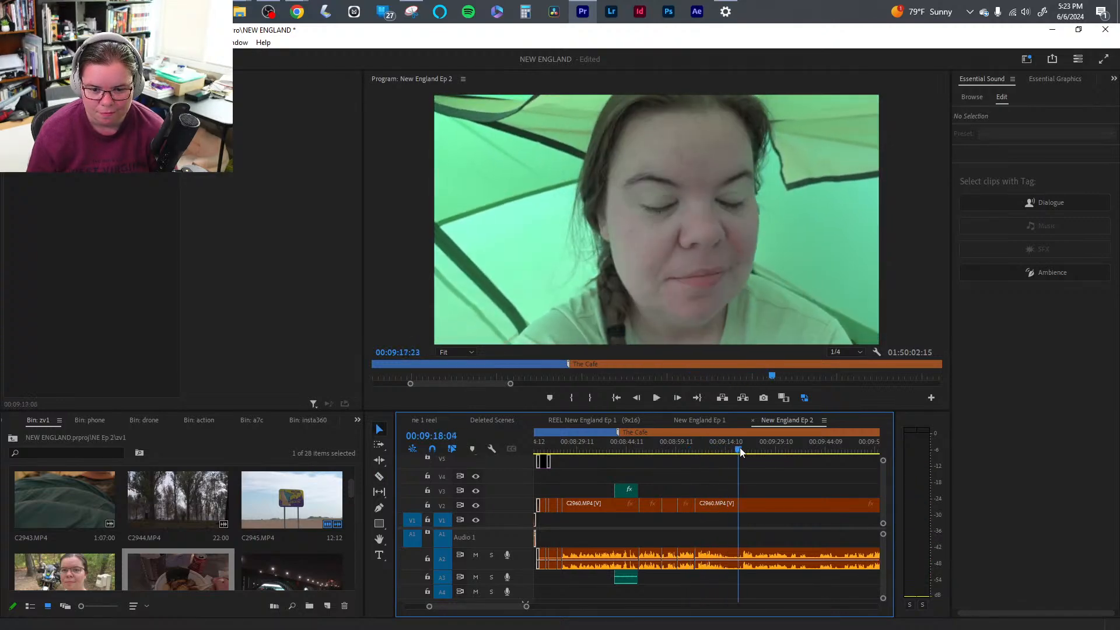
pyautogui.moveTo(739, 449); pyautogui.dragTo(743, 449)
pyautogui.press('q')
pyautogui.press('space')
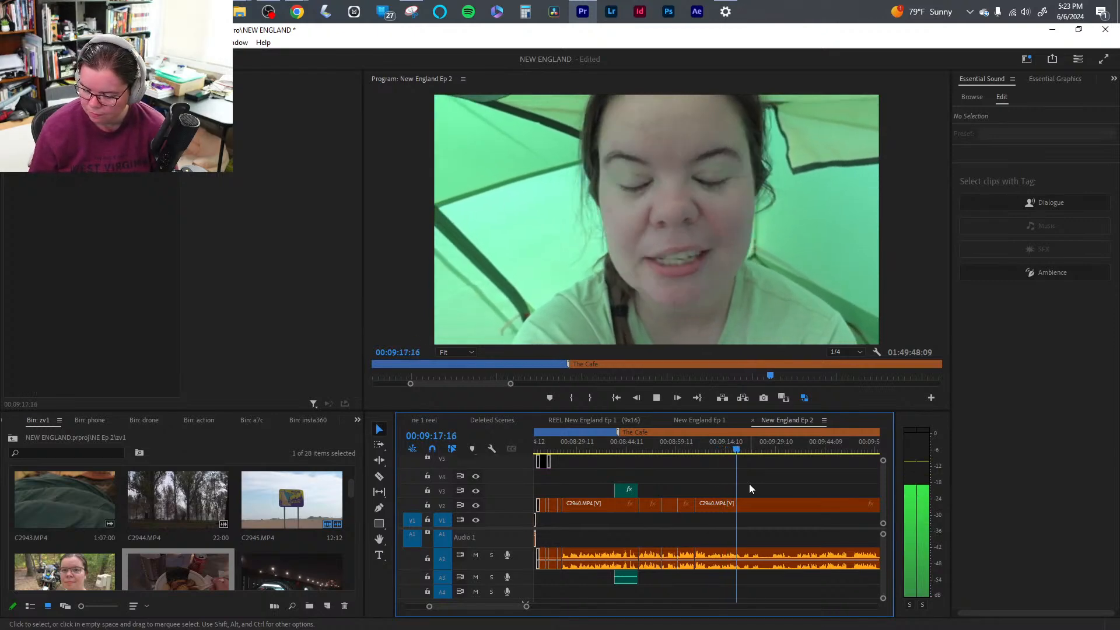
# - Replay the C2960.MP4 part after the 00:09:05 cut and ripple-trim about 8 seconds more from its opening
pyautogui.press('space')
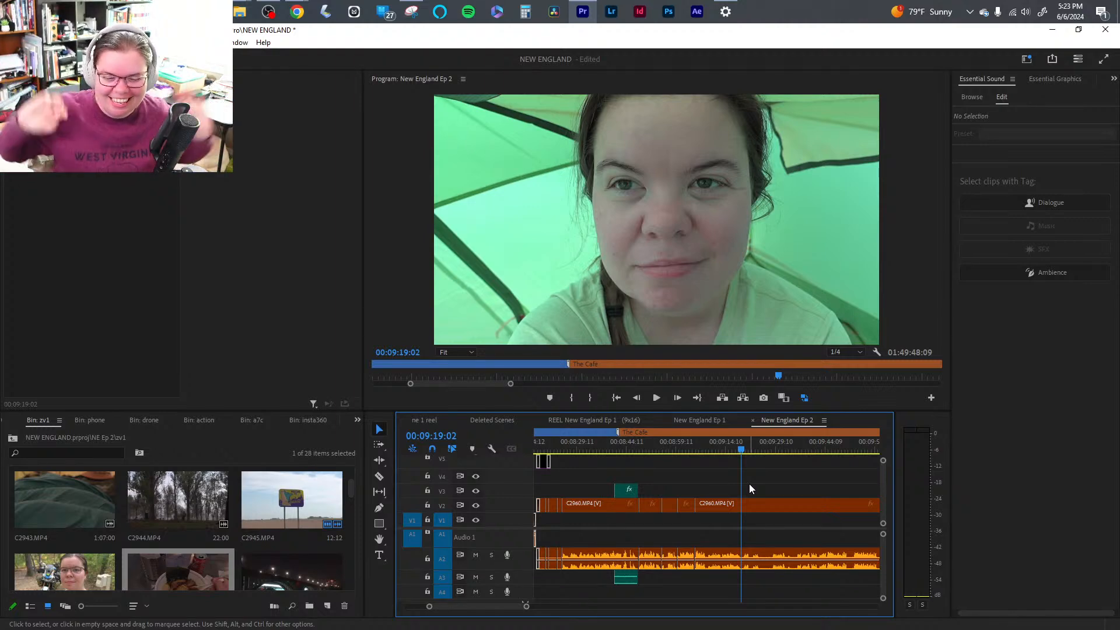
pyautogui.click(718, 449)
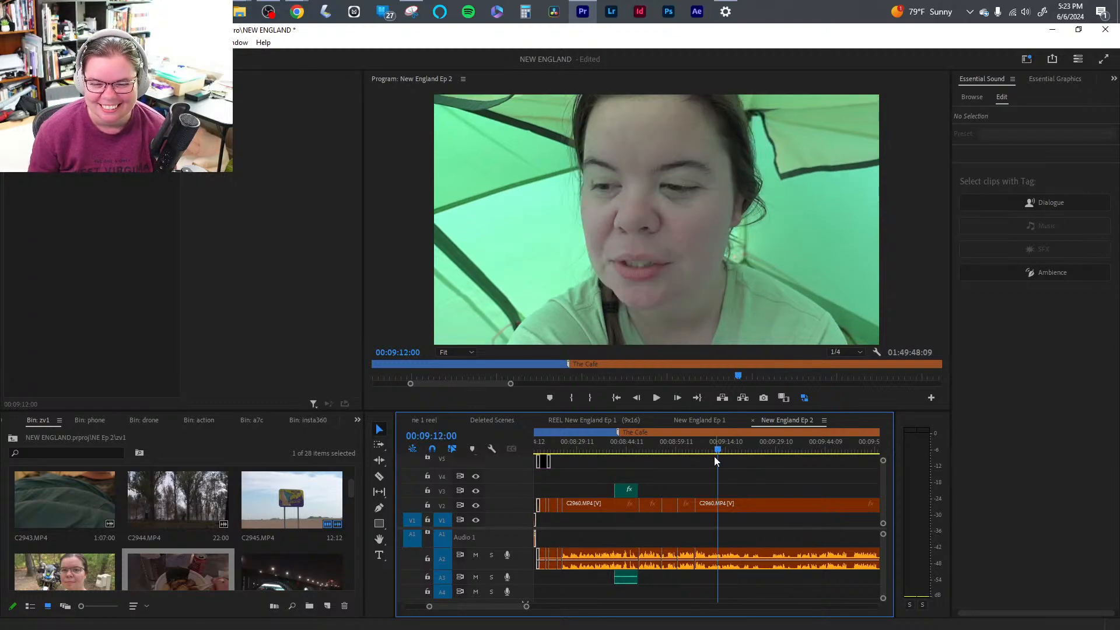
pyautogui.click(697, 449)
pyautogui.press('space')
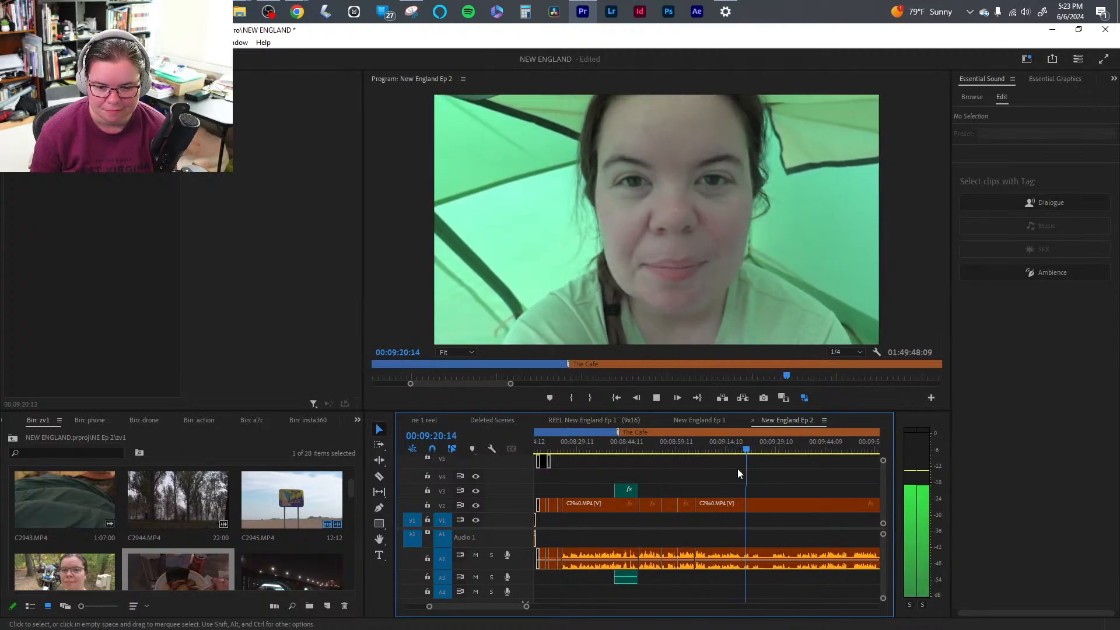
pyautogui.click(717, 451)
pyautogui.press('space')
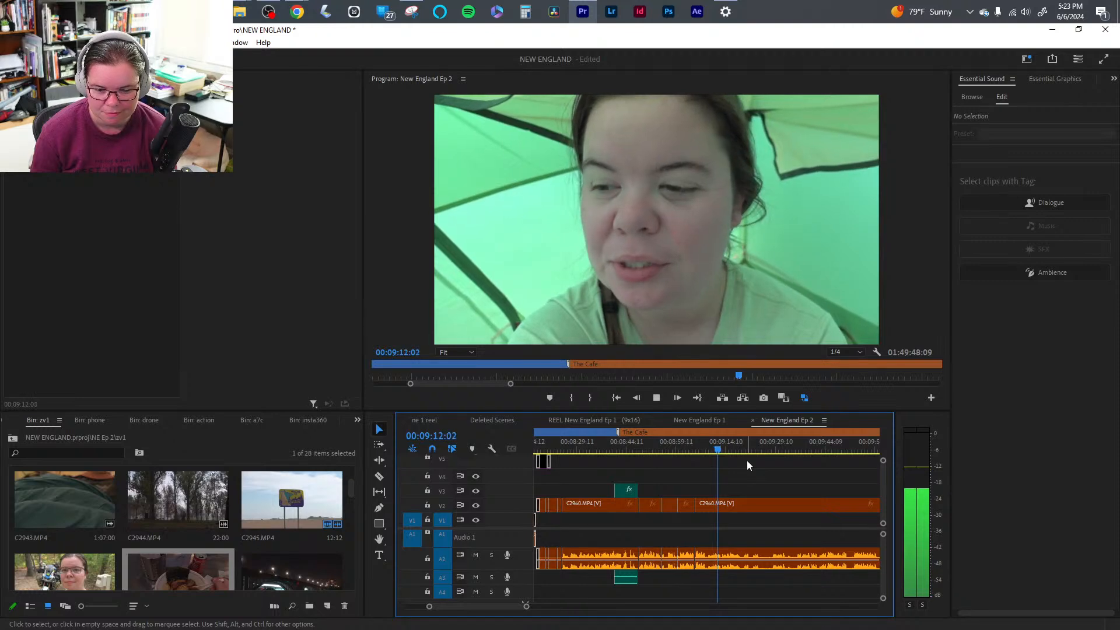
pyautogui.press('space')
pyautogui.press('Up')
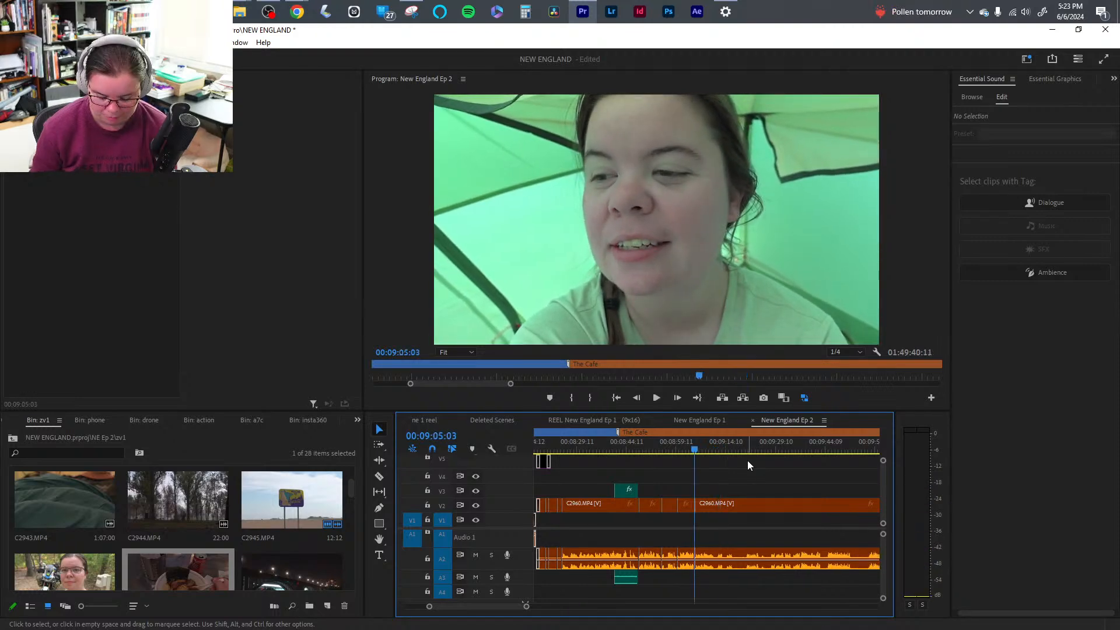
pyautogui.press('space')
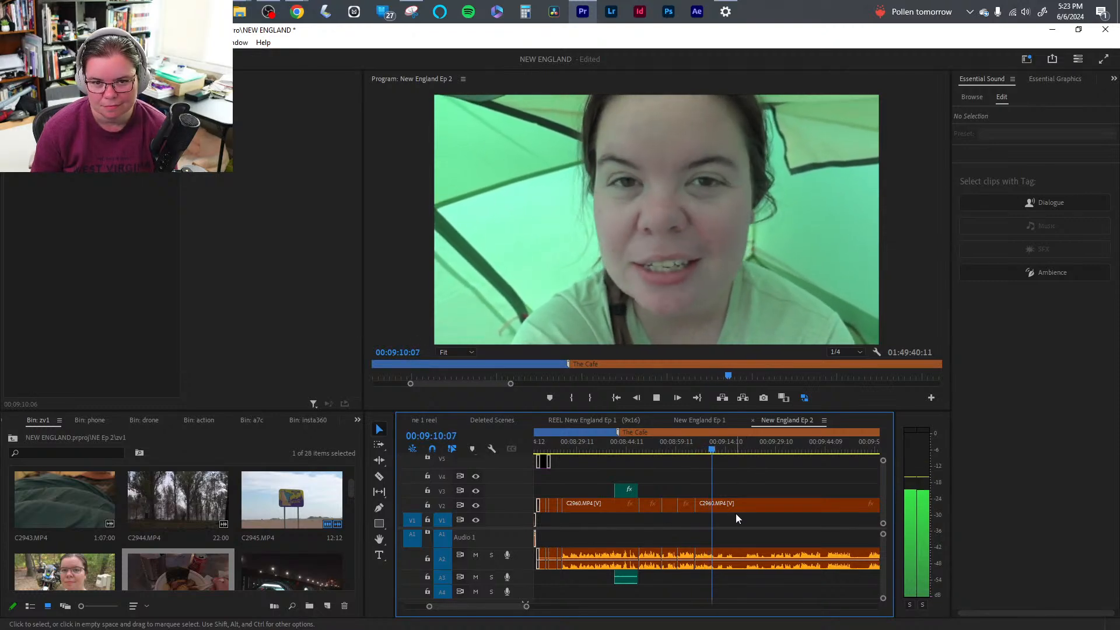
pyautogui.press('space')
# - Play C2960.MP4 from 00:09:01:11, split it at about 00:09:17, and ripple-trim about 3 seconds off the following part's opening
pyautogui.click(683, 449)
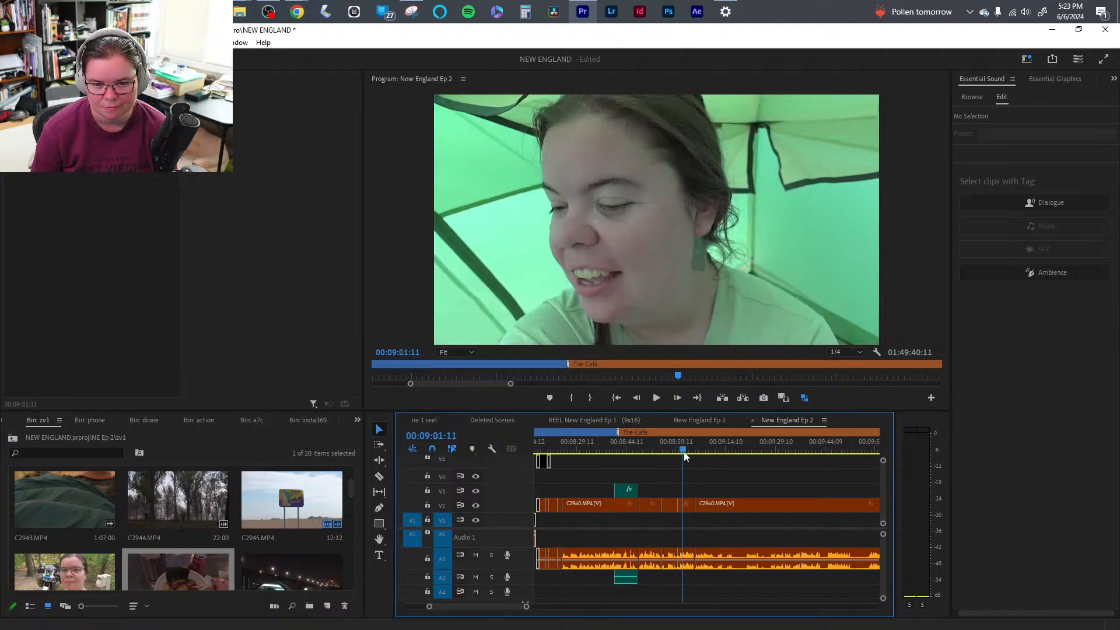
pyautogui.press('space')
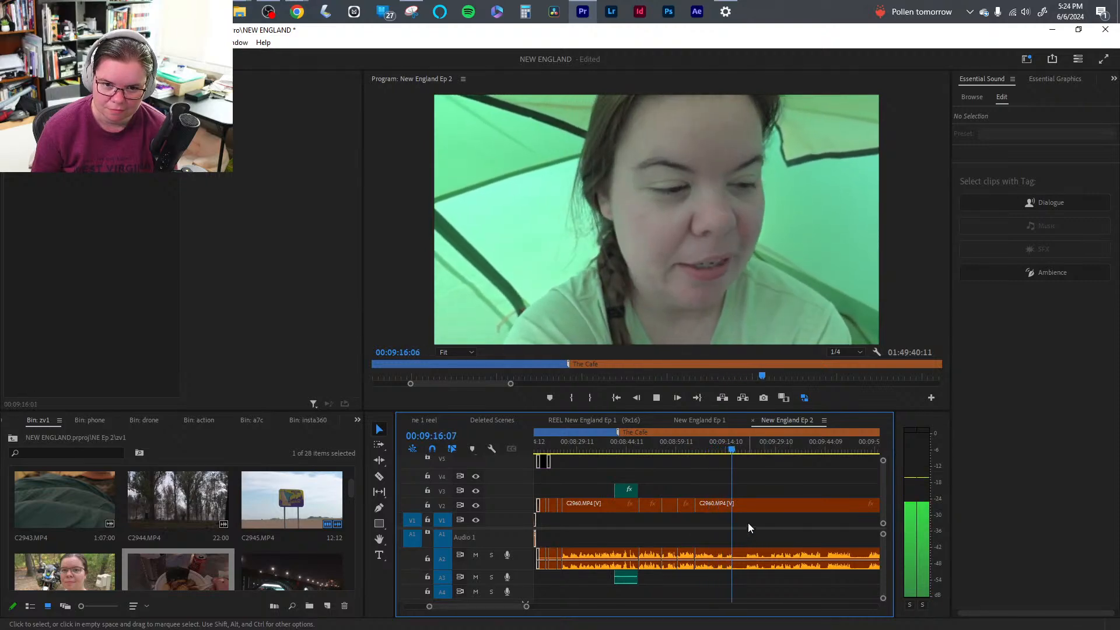
pyautogui.press('space')
pyautogui.press('c')
pyautogui.click(735, 504)
pyautogui.press('v')
pyautogui.moveTo(736, 448); pyautogui.dragTo(742, 445)
pyautogui.press('space')
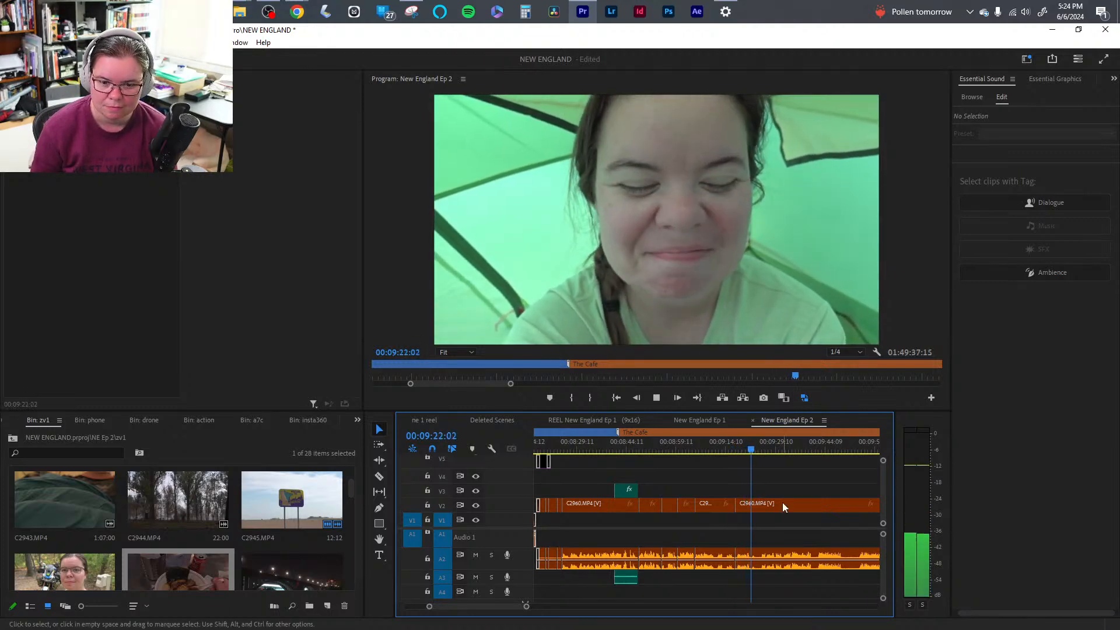
# - Ripple-trim the opening of the last C2960.MP4 part up to 00:09:25:09 and play the remainder
pyautogui.press('space')
pyautogui.moveTo(754, 450); pyautogui.dragTo(762, 450)
pyautogui.press('q')
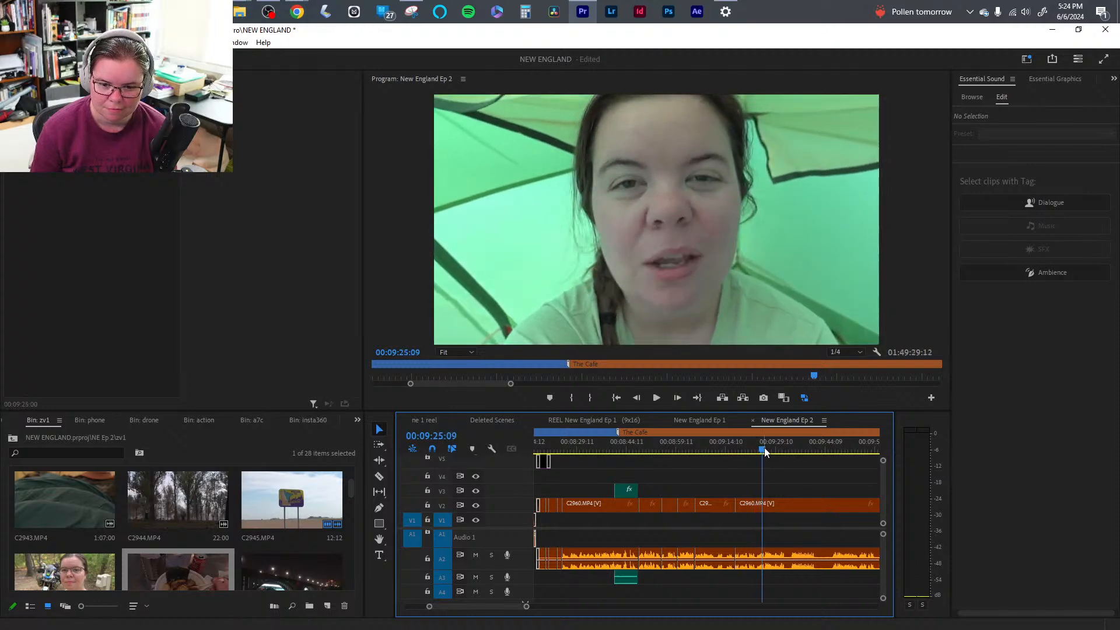
pyautogui.press('space')
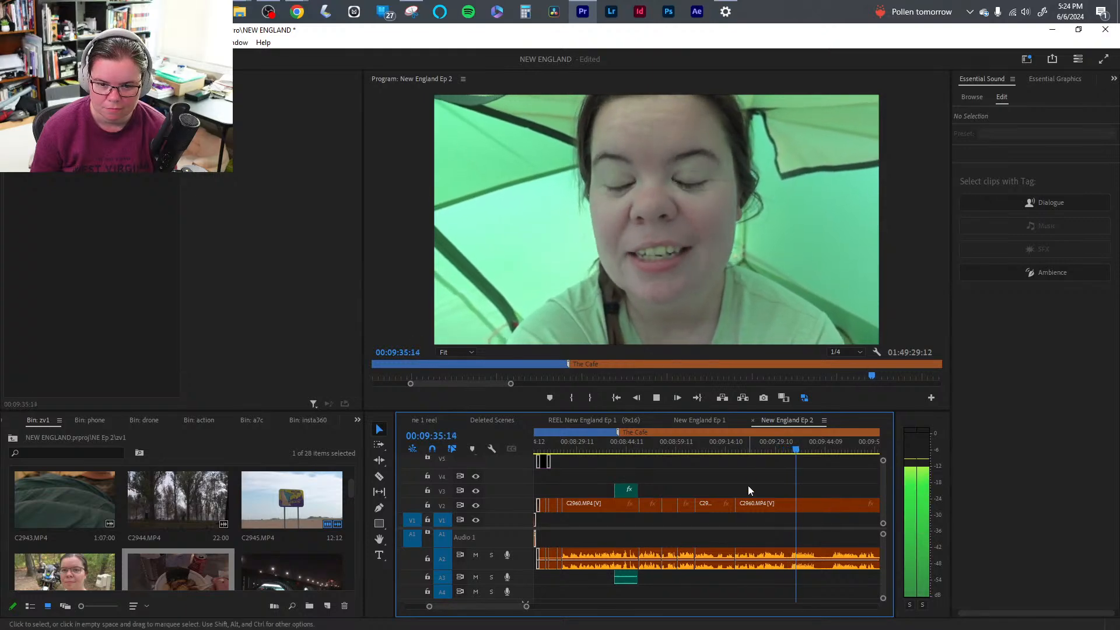
# - Ripple-trim about 16 seconds more from the start of the last C2960.MP4 part and save the project
pyautogui.moveTo(742, 504); pyautogui.dragTo(790, 506)
pyautogui.click(752, 557)
pyautogui.press('Delete')
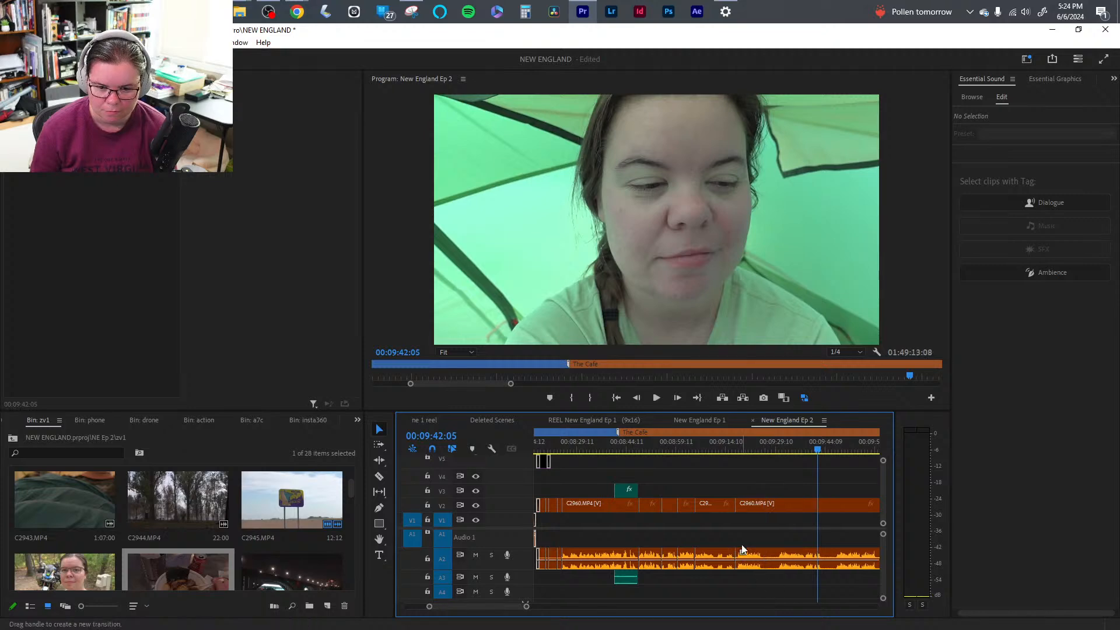
pyautogui.hotkey('ctrl', 's')
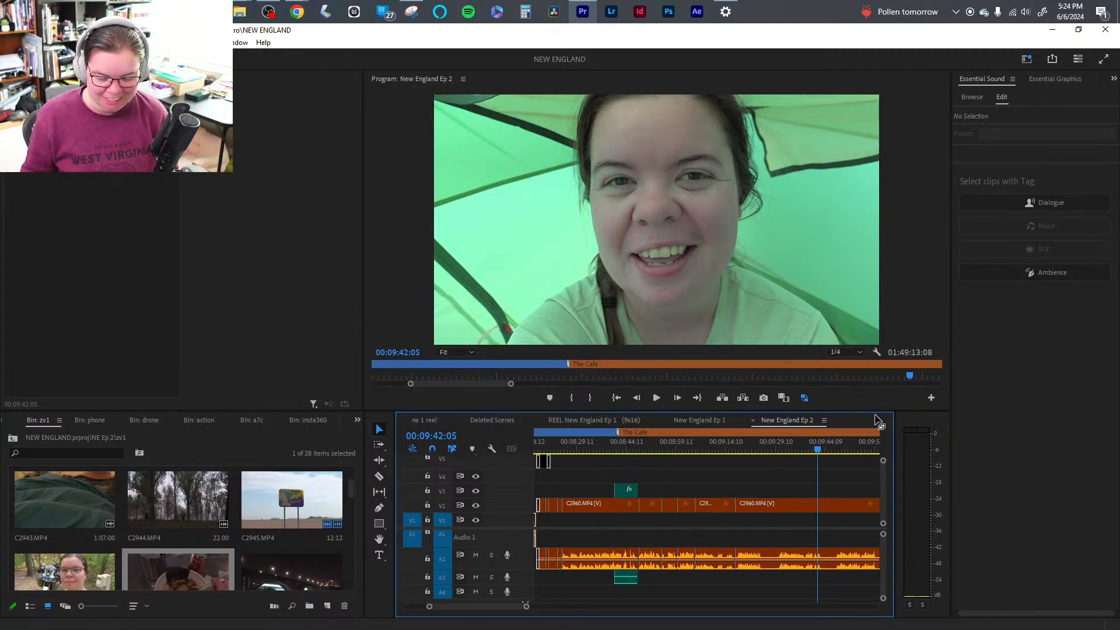
# - Play the last C2960.MP4 part from its new start at 00:09:17:19 to check the cut
pyautogui.click(737, 442)
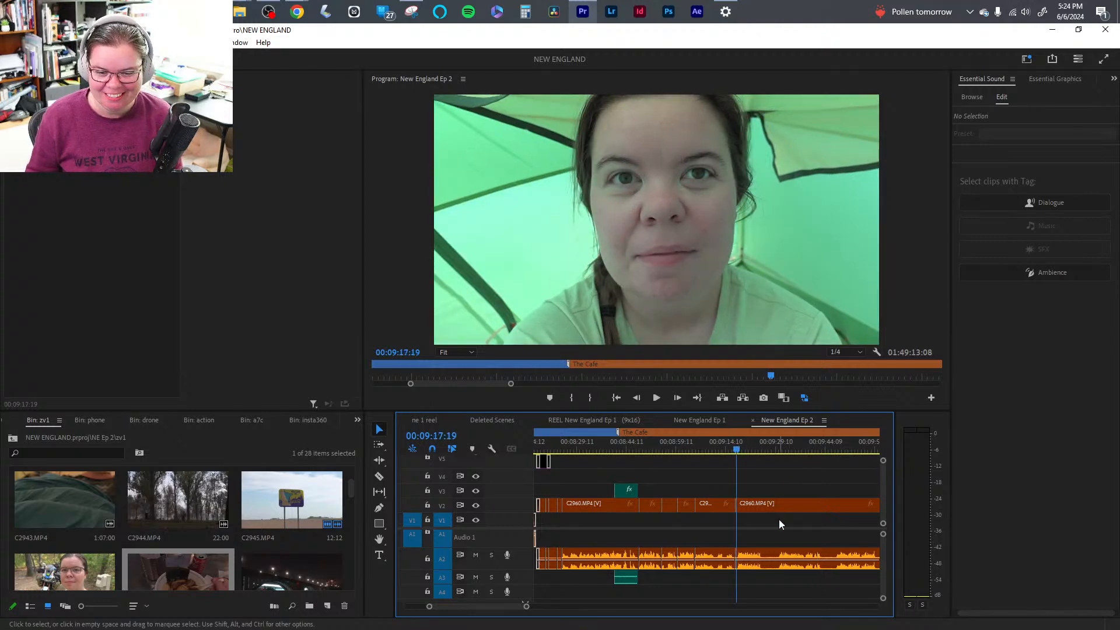
pyautogui.press('space')
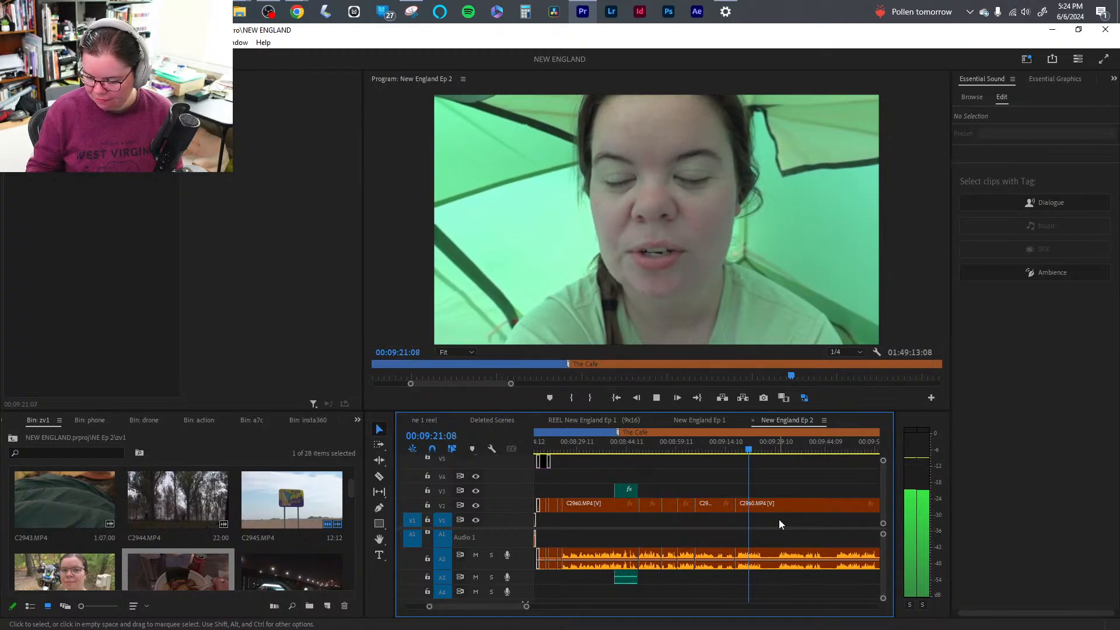
pyautogui.press('space')
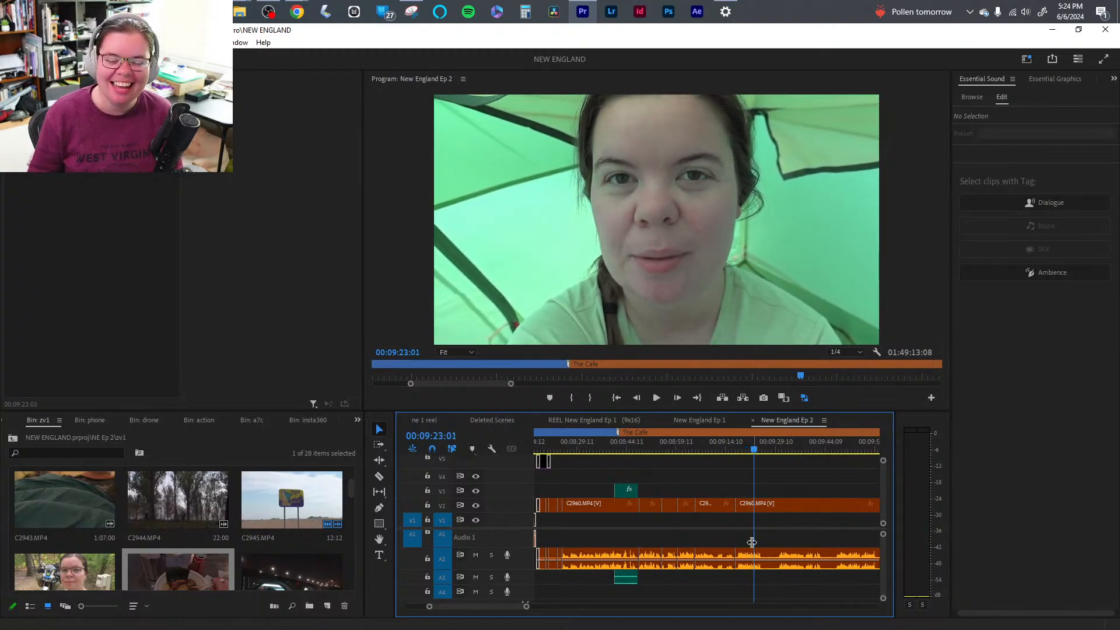
# - Play C2960.MP4 from 00:09:17:11, split it at 00:09:25:07, and ripple-trim 5 seconds off the following part's start
pyautogui.click(734, 449)
pyautogui.press('space')
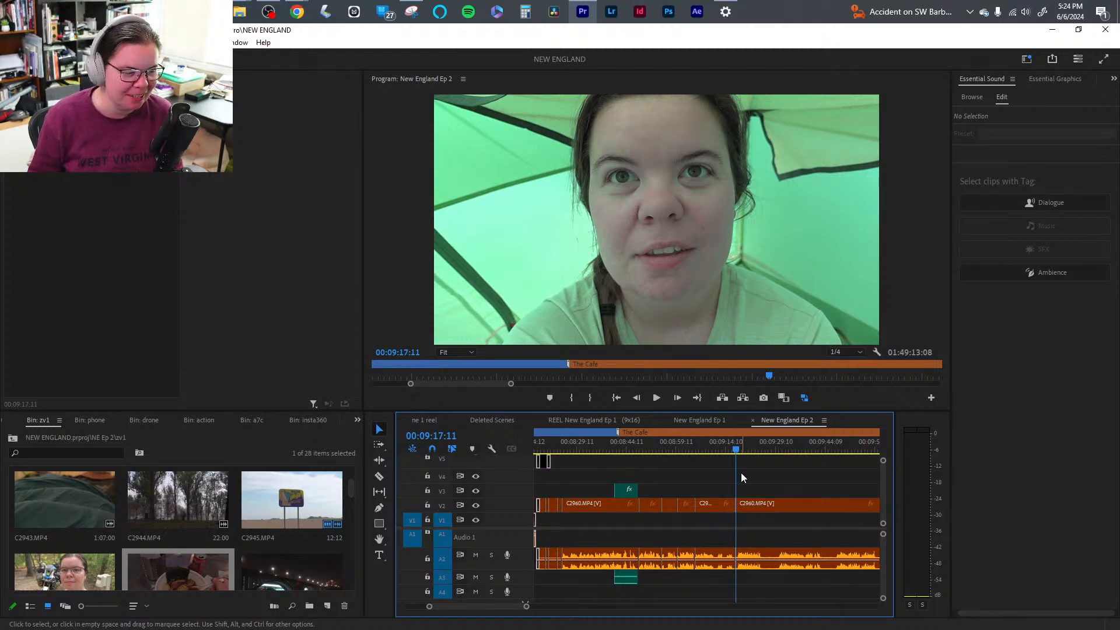
pyautogui.press('space')
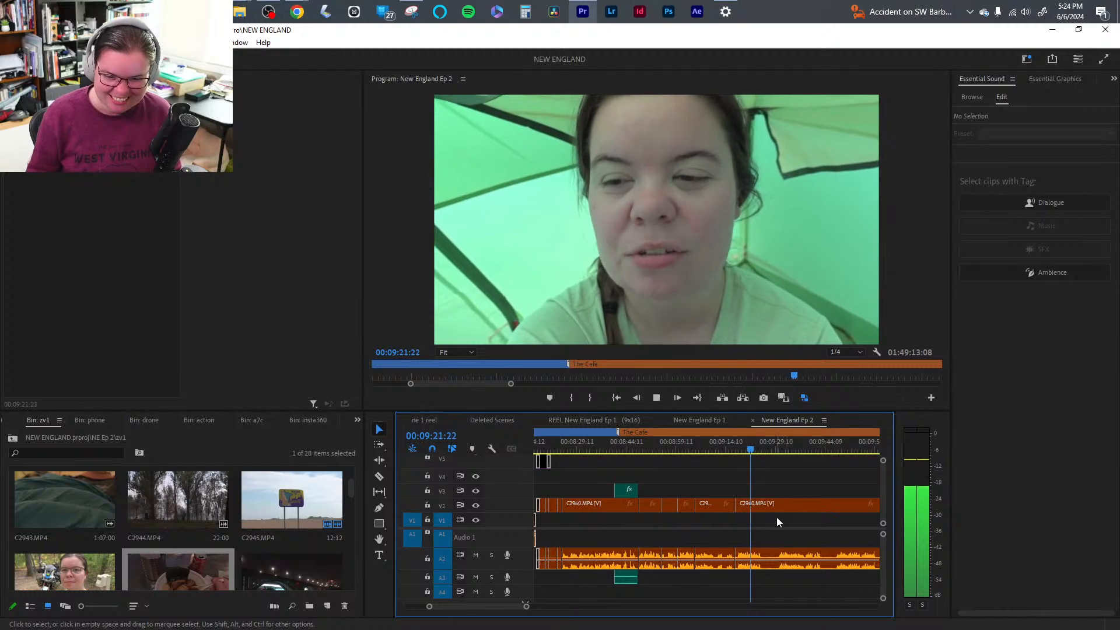
pyautogui.press('space')
pyautogui.press('c')
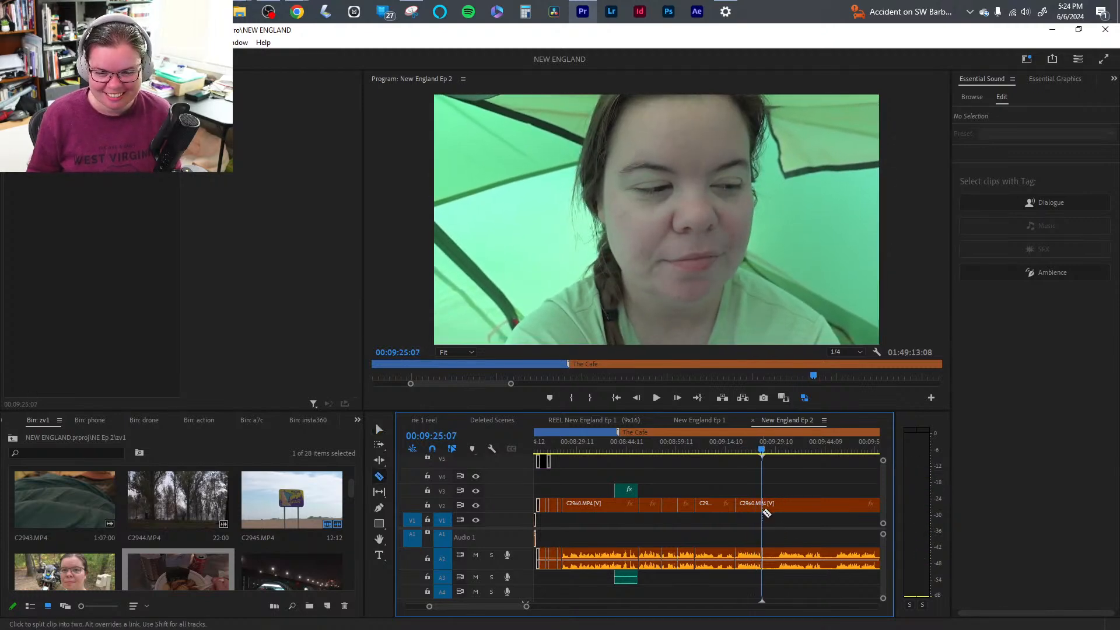
pyautogui.click(763, 509)
pyautogui.press('v')
pyautogui.press('space')
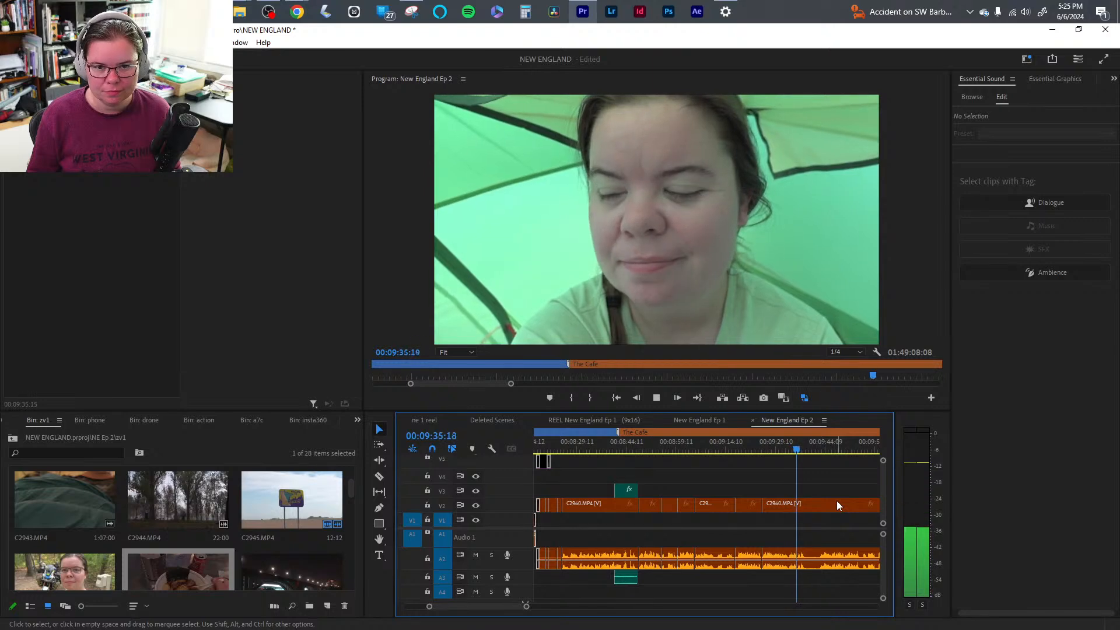
# - Ripple-trim the opening of the last C2960.MP4 part up to about 00:09:42 and play the remainder
pyautogui.click(817, 449)
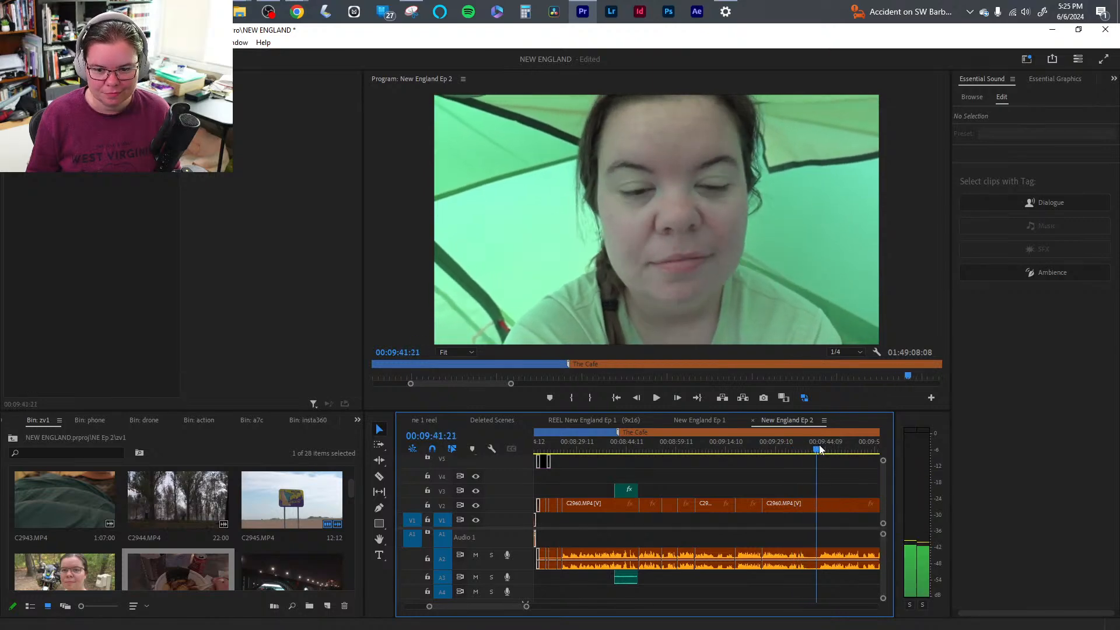
pyautogui.press('space')
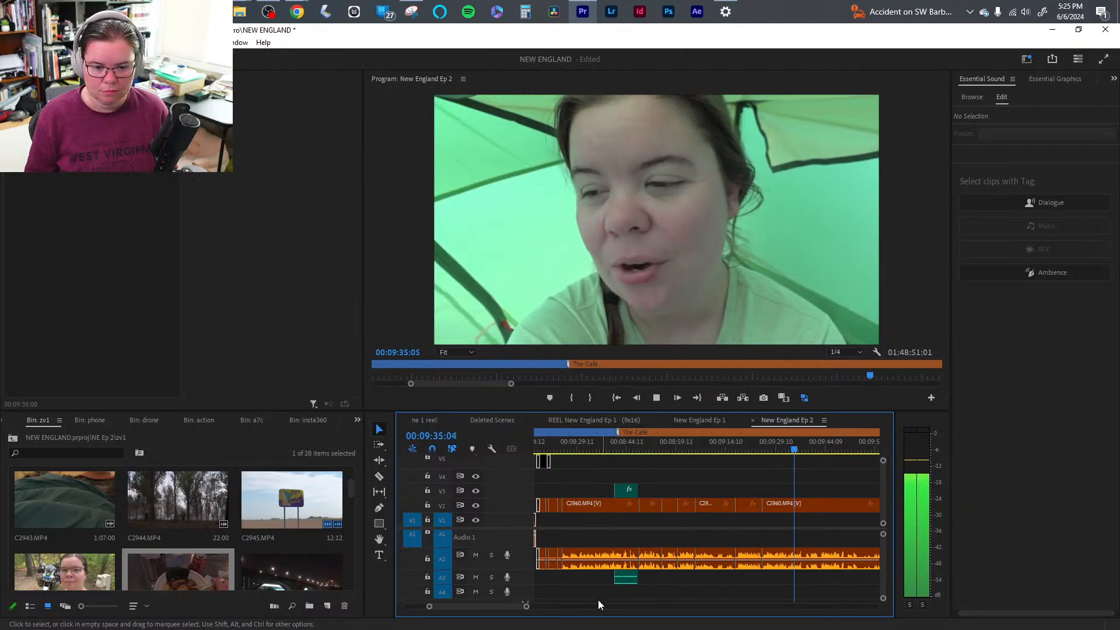
pyautogui.moveTo(526, 606); pyautogui.dragTo(530, 607)
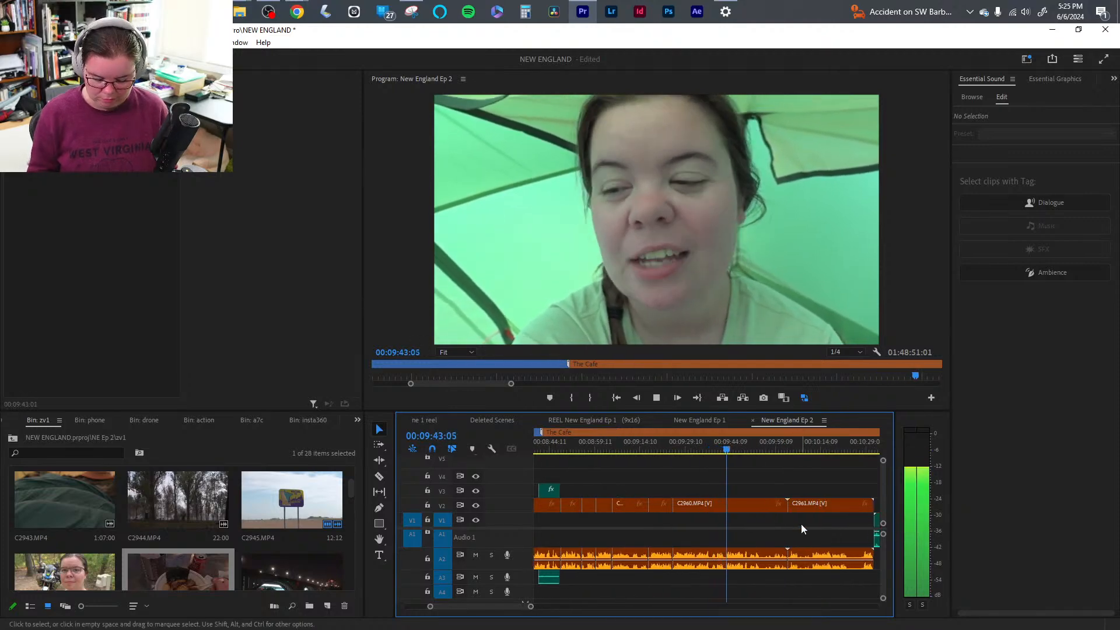
# - Ripple-trim the start of the last C2960.MP4 part up to about 00:09:58 and play its ending from the cut
pyautogui.click(772, 446)
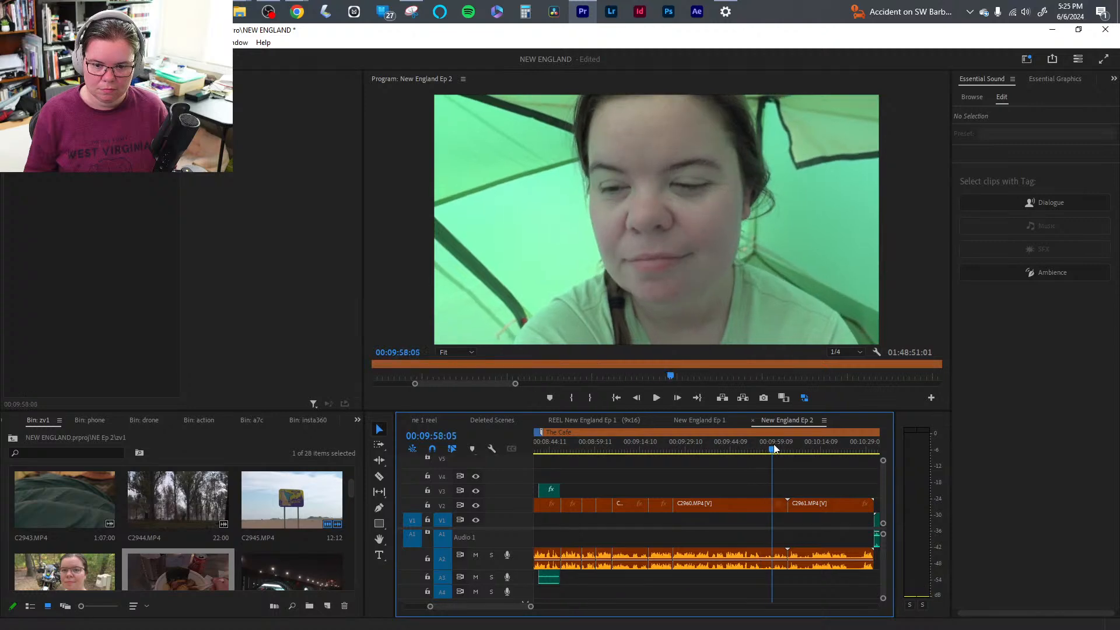
pyautogui.press('space')
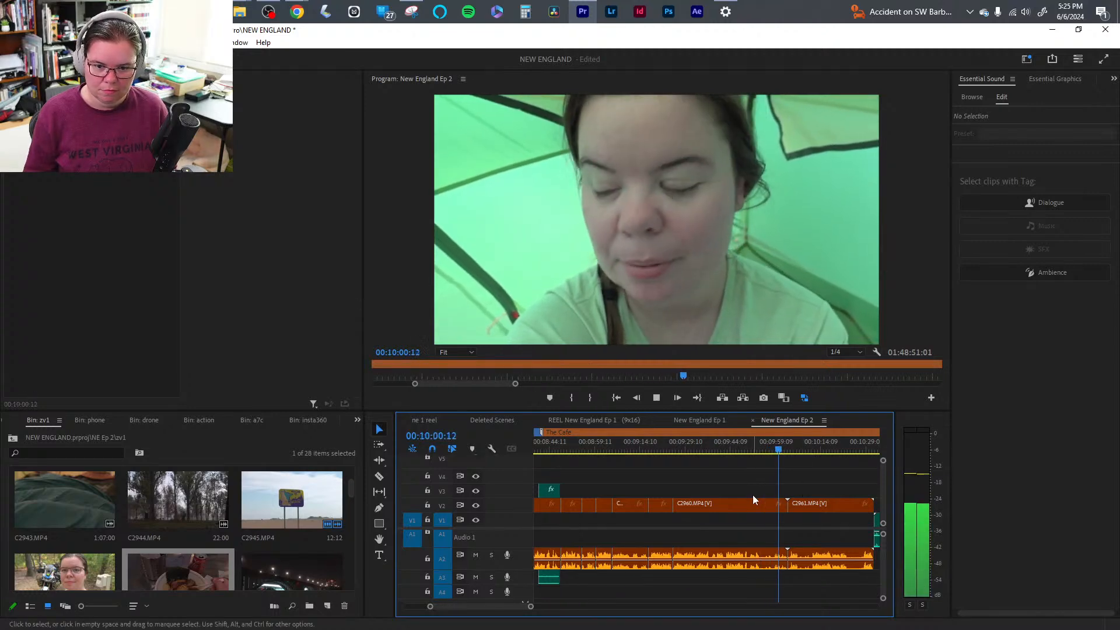
pyautogui.click(772, 447)
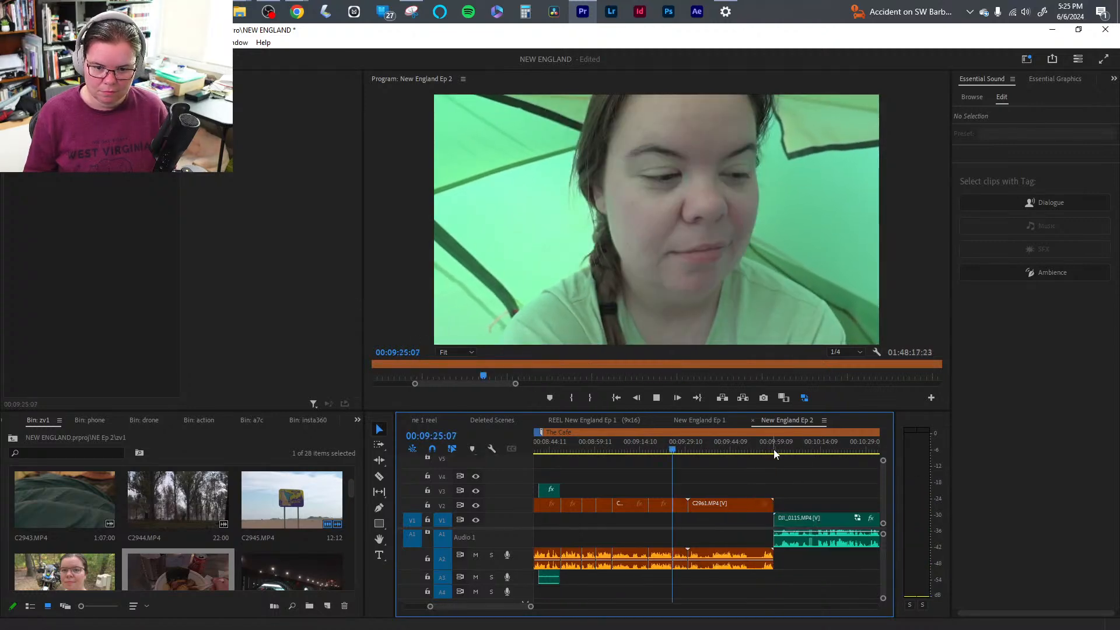
pyautogui.press('q')
pyautogui.press('space')
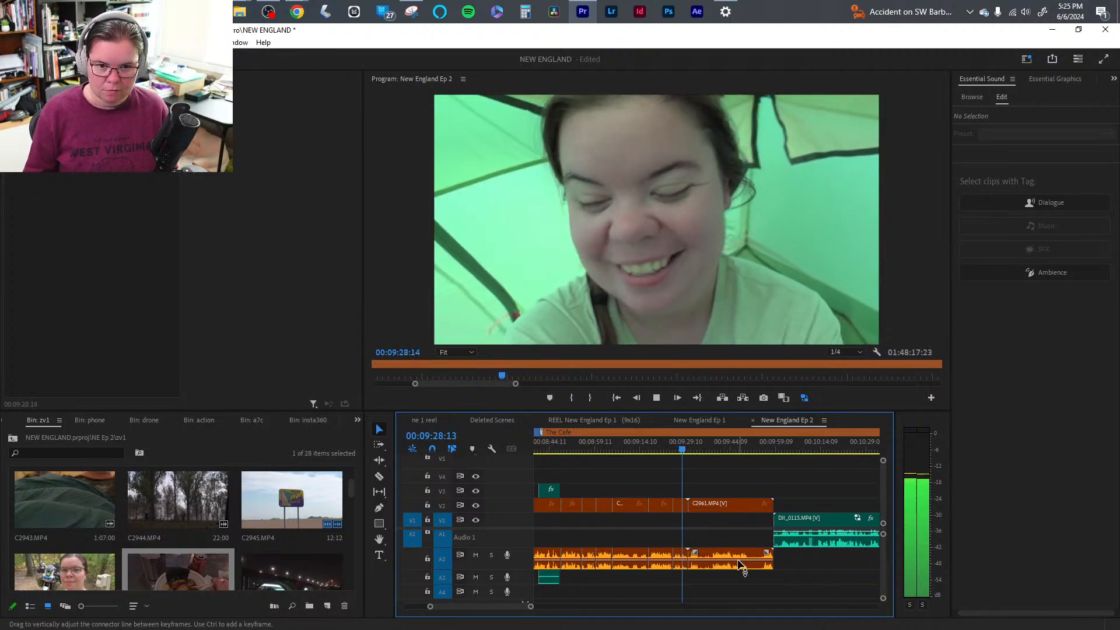
# - Ripple-trim the tail of C2960.MP4 and about 8 seconds off the opening of C2961.MP4, and save the project
pyautogui.press('w')
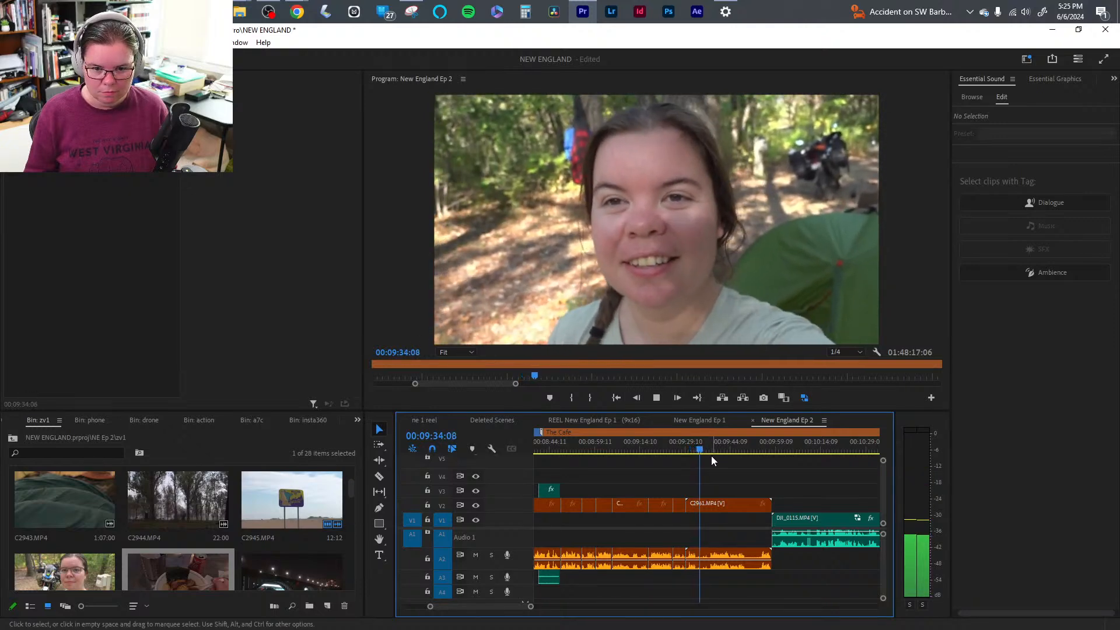
pyautogui.press('q')
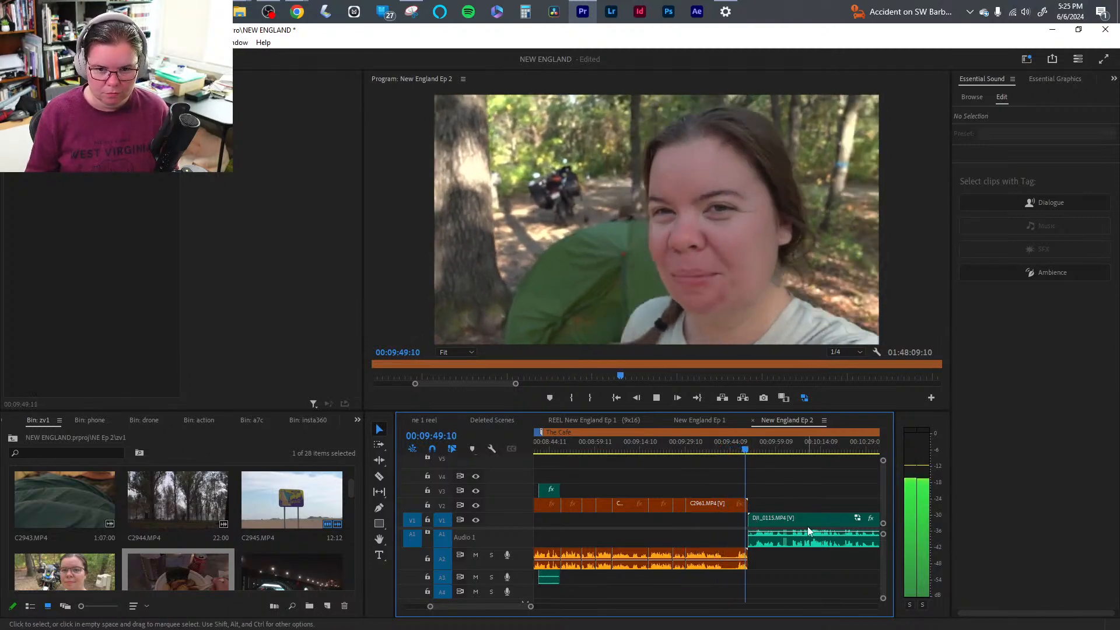
pyautogui.press('space')
pyautogui.hotkey('ctrl', 's')
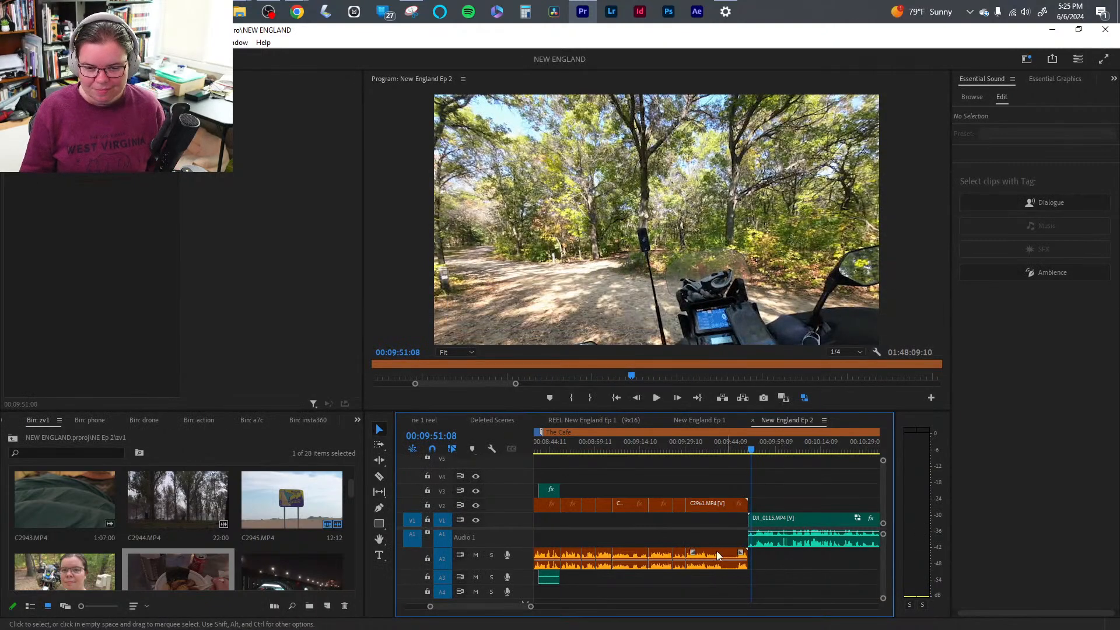
# - Scrub C2961.MP4 to about 00:09:42 and step frame by frame to the rice ball bite at 00:09:42:13
pyautogui.moveTo(676, 449); pyautogui.dragTo(723, 460)
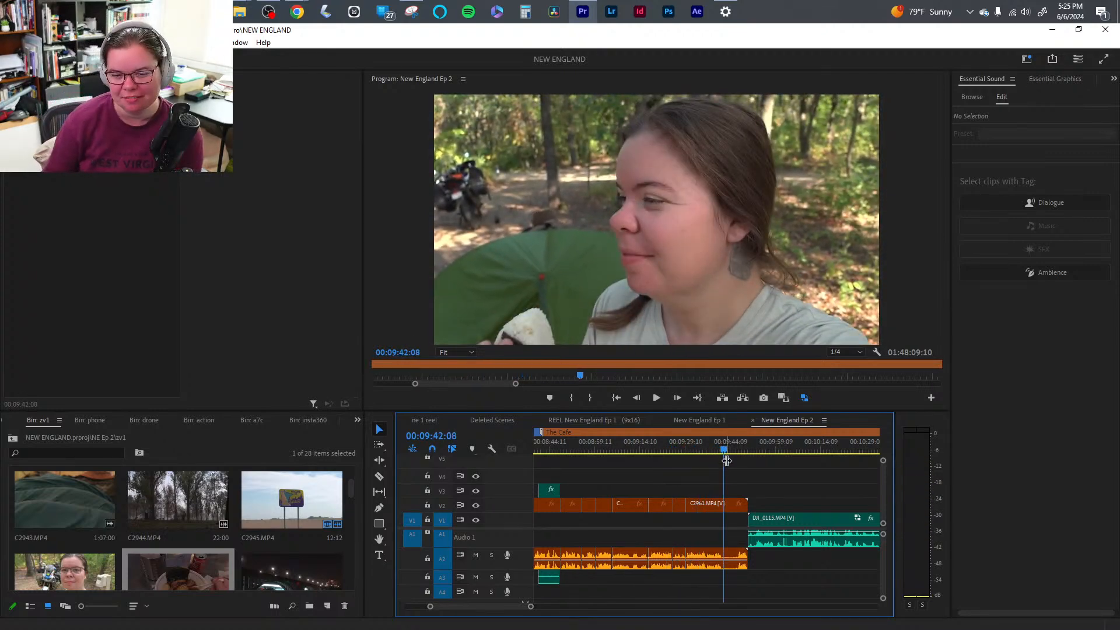
pyautogui.press('Left')
pyautogui.press('Left')
pyautogui.press('Left')
pyautogui.press('Left')
pyautogui.press('Right')
pyautogui.press('Right')
pyautogui.press('Right')
pyautogui.press('Right')
pyautogui.press('Right')
pyautogui.press('Right')
pyautogui.press('Right')
pyautogui.press('Right')
pyautogui.press('Right')
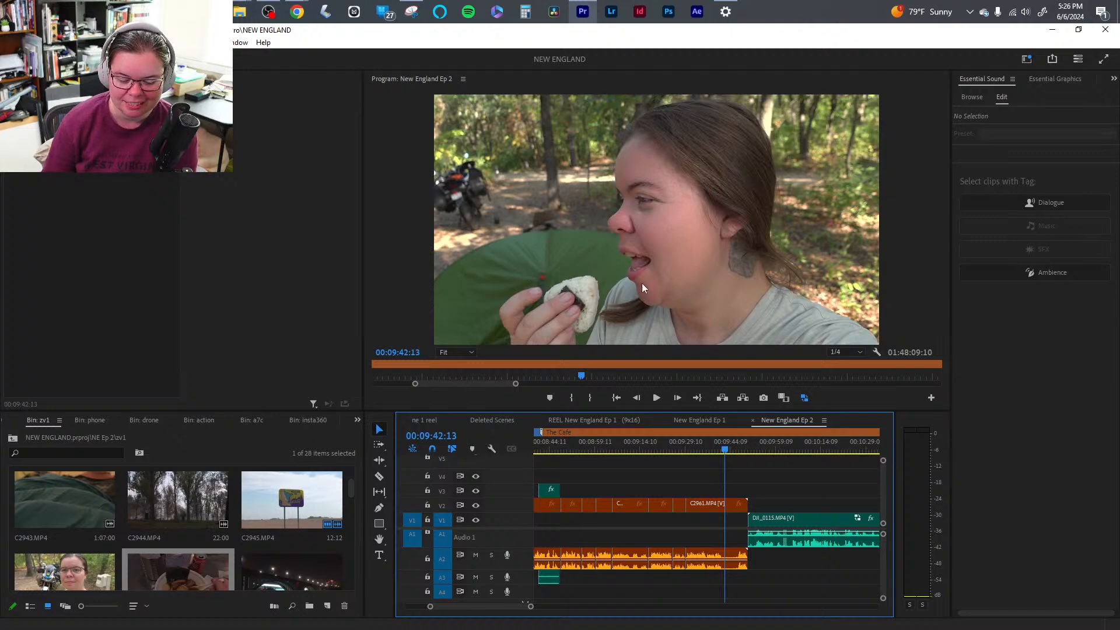
# - Skim the trimmed tent and campsite clips from 00:08:45:07 through to the rice ball shot at 00:09:42:04
pyautogui.moveTo(585, 449); pyautogui.dragTo(551, 449)
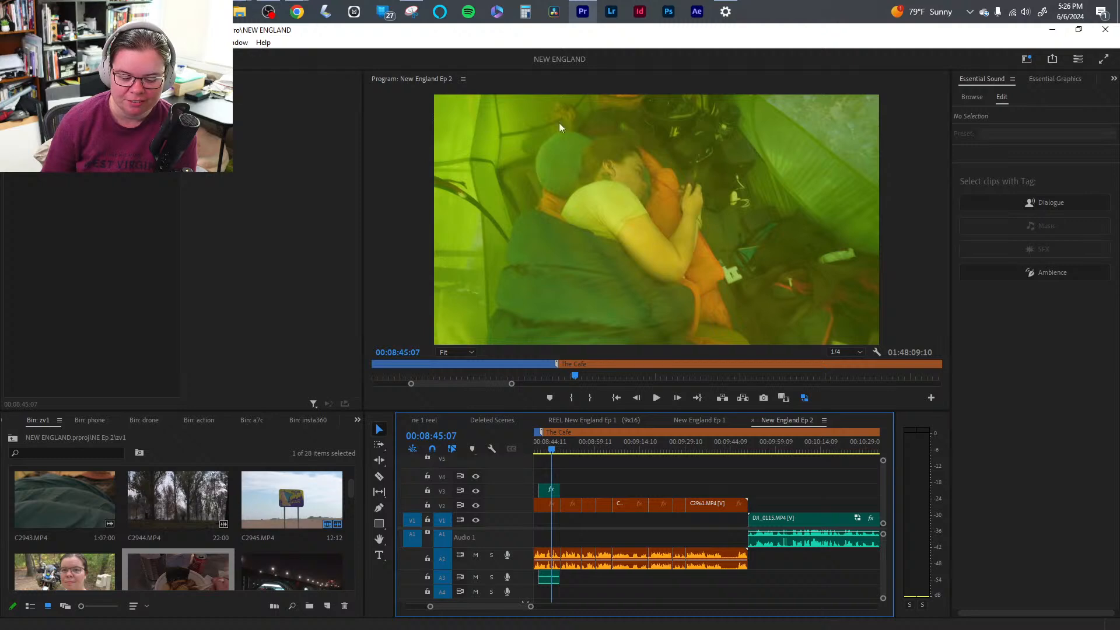
pyautogui.click(577, 449)
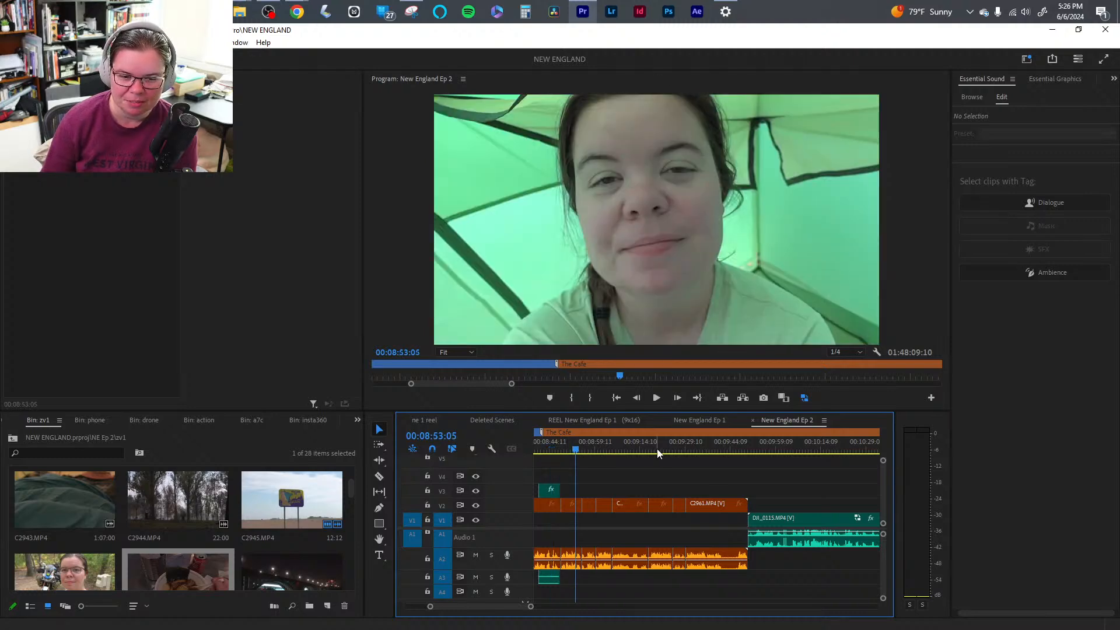
pyautogui.click(655, 449)
pyautogui.click(696, 450)
pyautogui.click(709, 448)
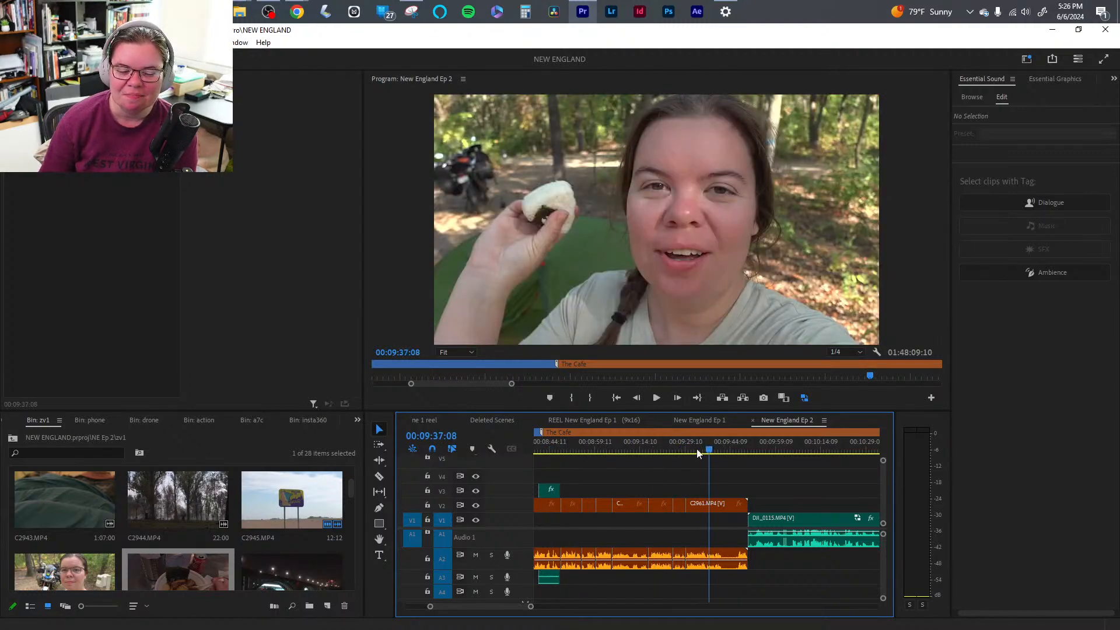
pyautogui.click(675, 449)
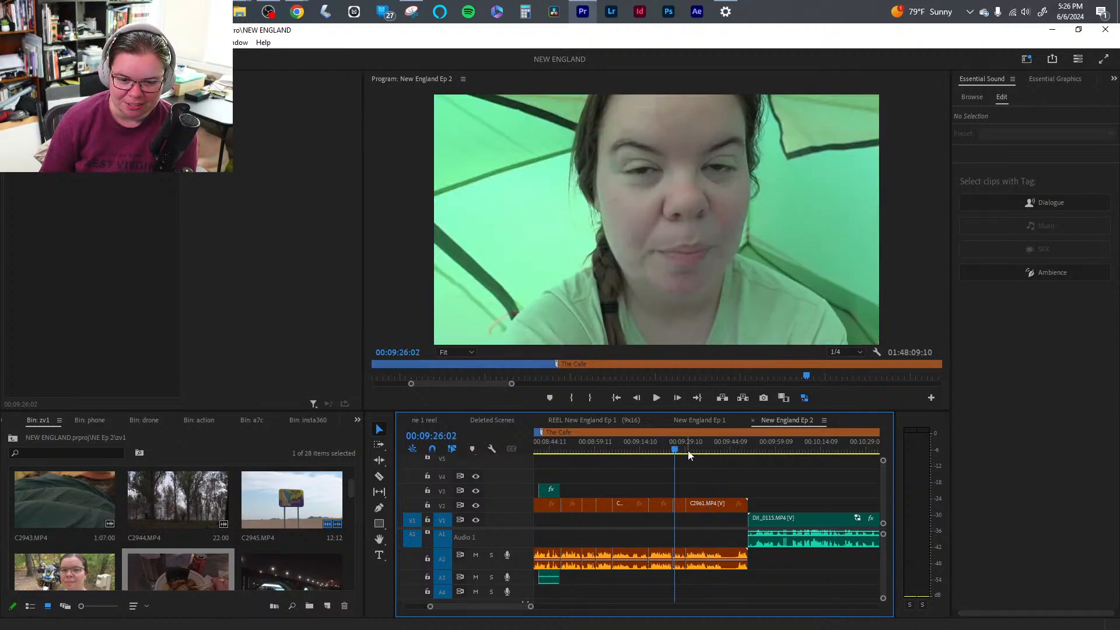
pyautogui.moveTo(679, 446); pyautogui.dragTo(724, 446)
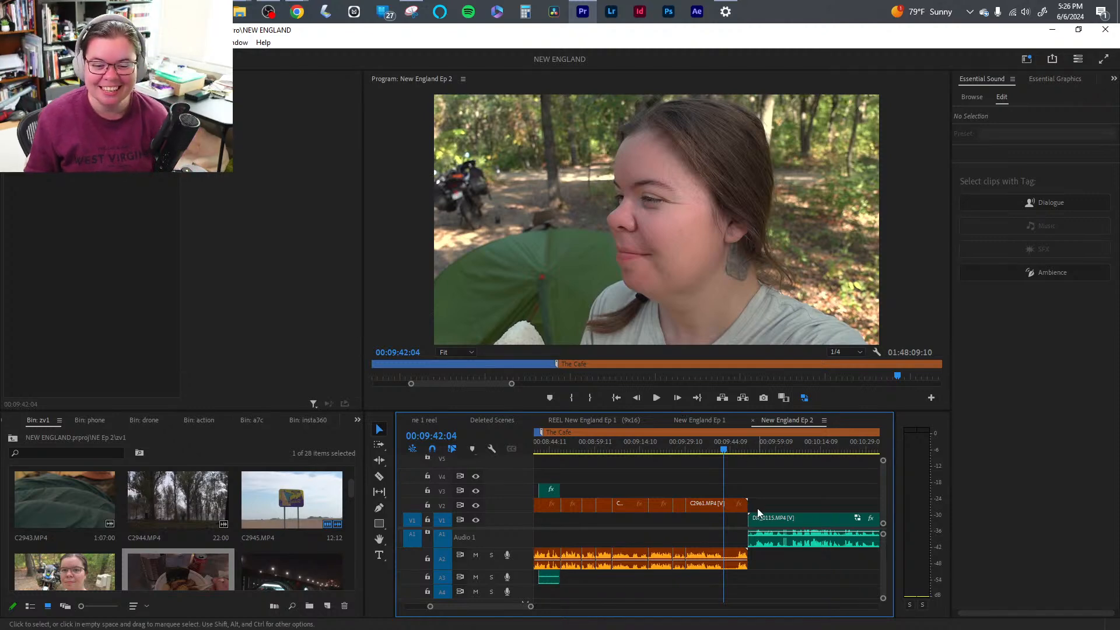
# - Play the end of C2961.MP4 and the opening of DJI_0115.MP4 up to 00:09:56:23, and save the project
pyautogui.press('space')
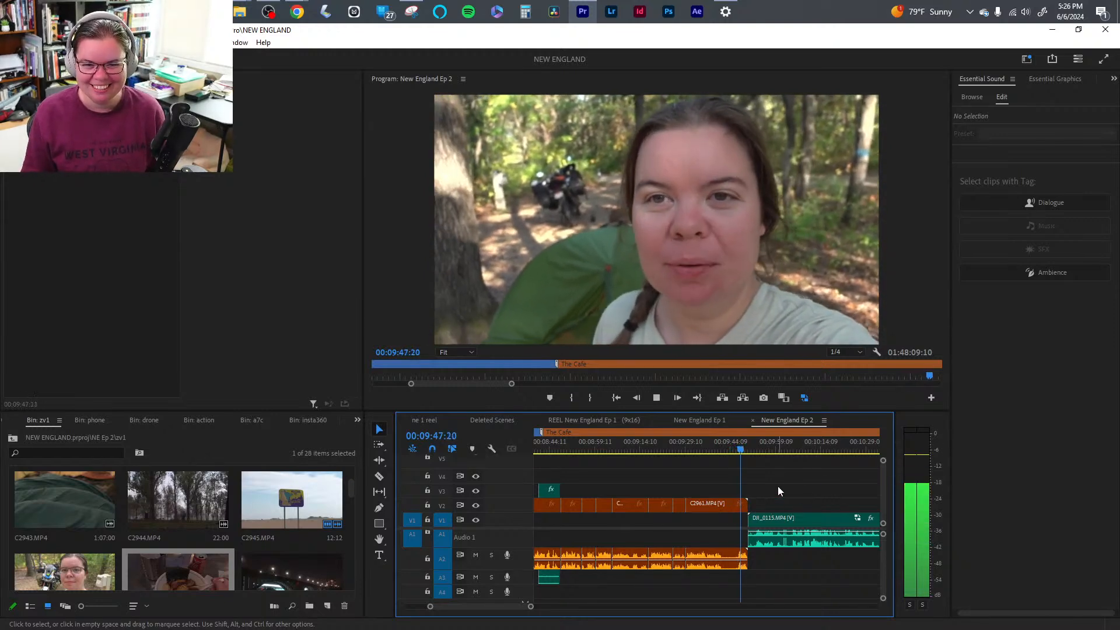
pyautogui.moveTo(755, 450); pyautogui.dragTo(760, 450)
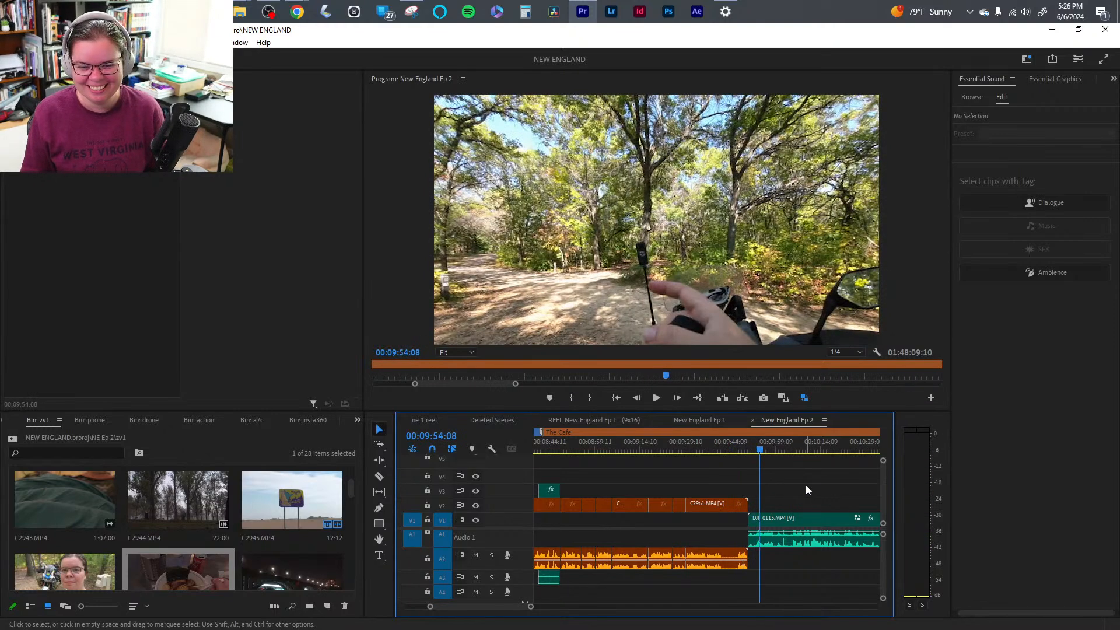
pyautogui.press('space')
pyautogui.moveTo(530, 606); pyautogui.dragTo(585, 607)
pyautogui.hotkey('ctrl', 's')
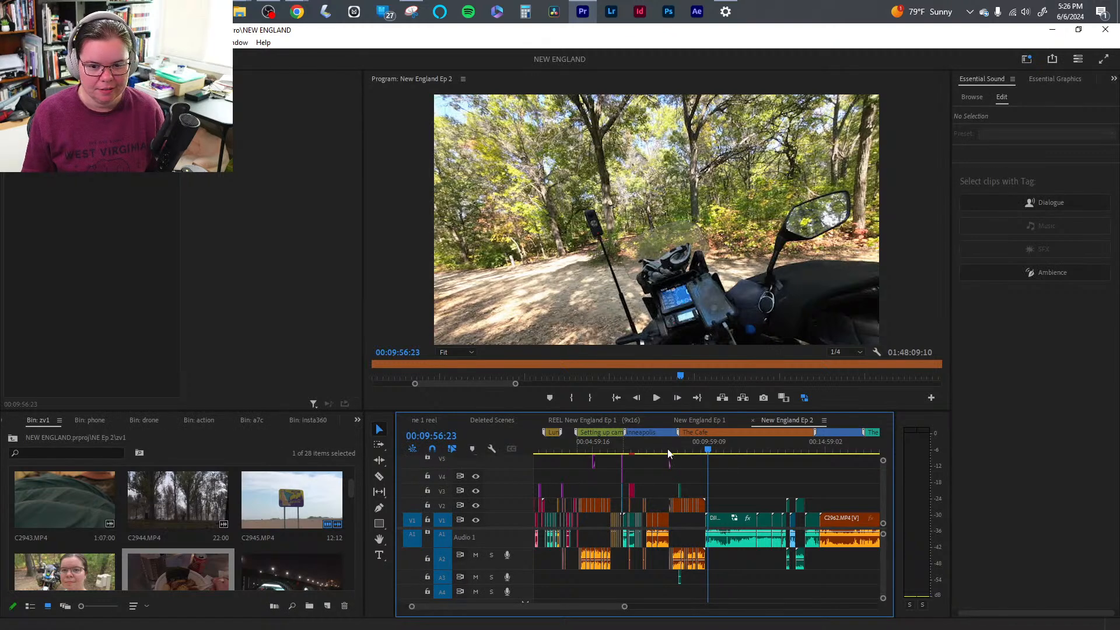
# - Browse the insta360 bin for campsite footage and open the 17:18 long VID_20231001_161308 clip for preview
pyautogui.moveTo(624, 609); pyautogui.dragTo(537, 607)
pyautogui.click(319, 419)
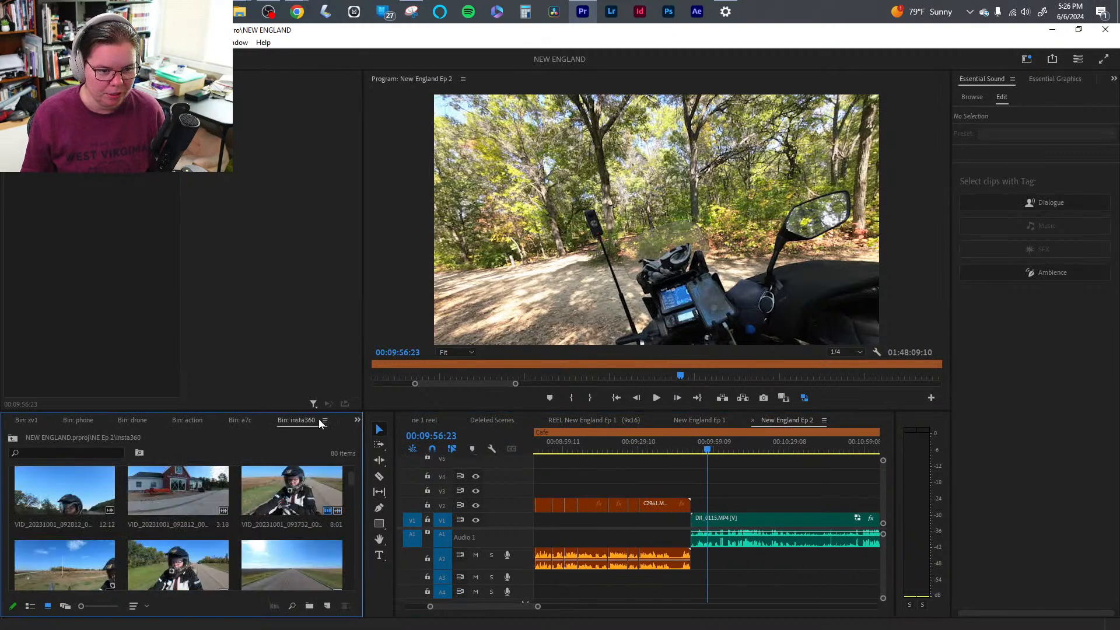
pyautogui.scroll(-6, 243, 534)
pyautogui.scroll(3, 244, 534)
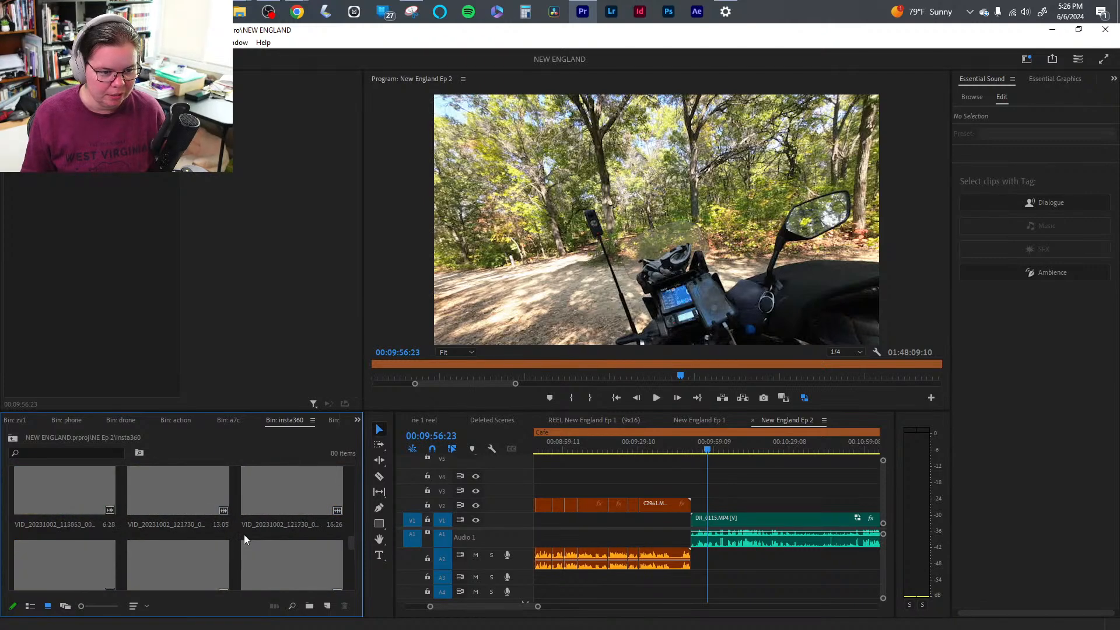
pyautogui.scroll(-2, 242, 537)
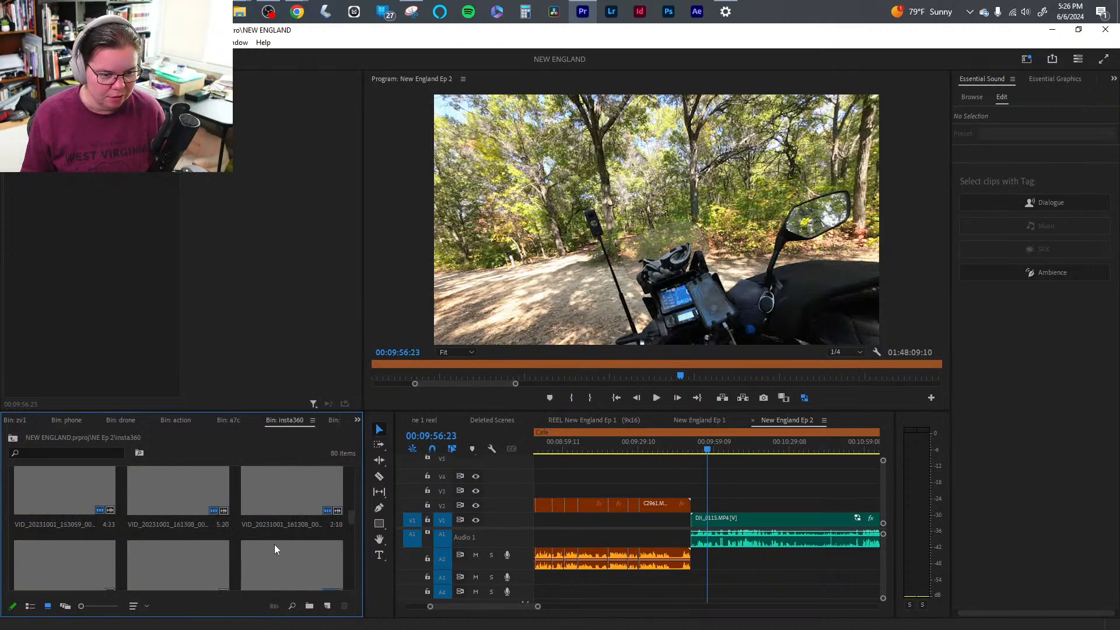
pyautogui.doubleClick(163, 493)
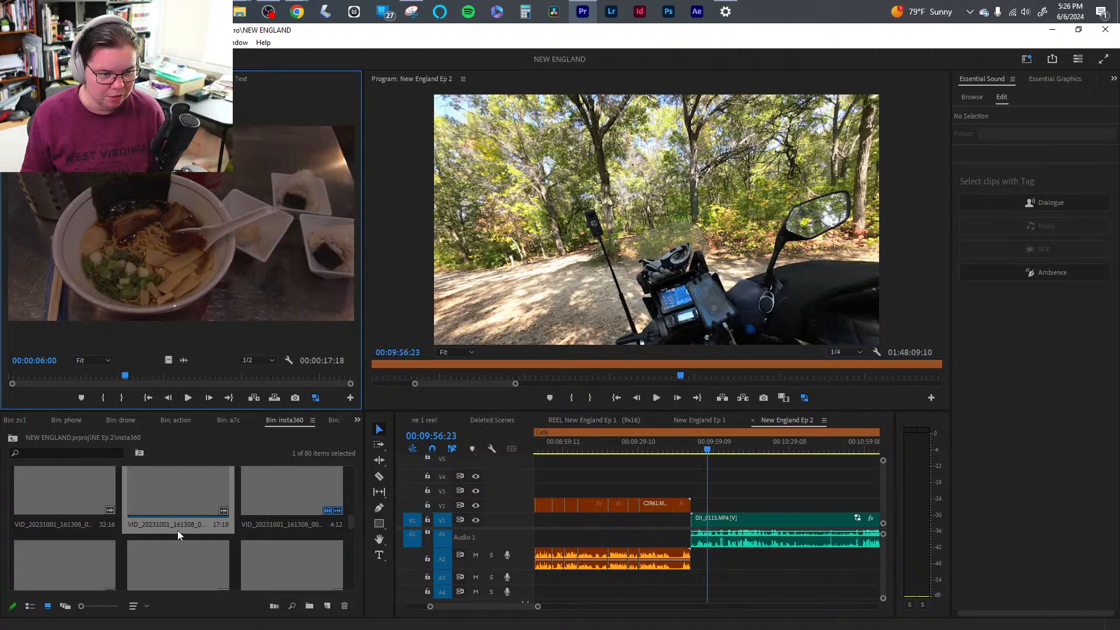
# - Preview the 2:18 long VID_20231001_161308 forest clip up to 00:00:11:29 and the opening of the 32:16 long one
pyautogui.scroll(1, 165, 510)
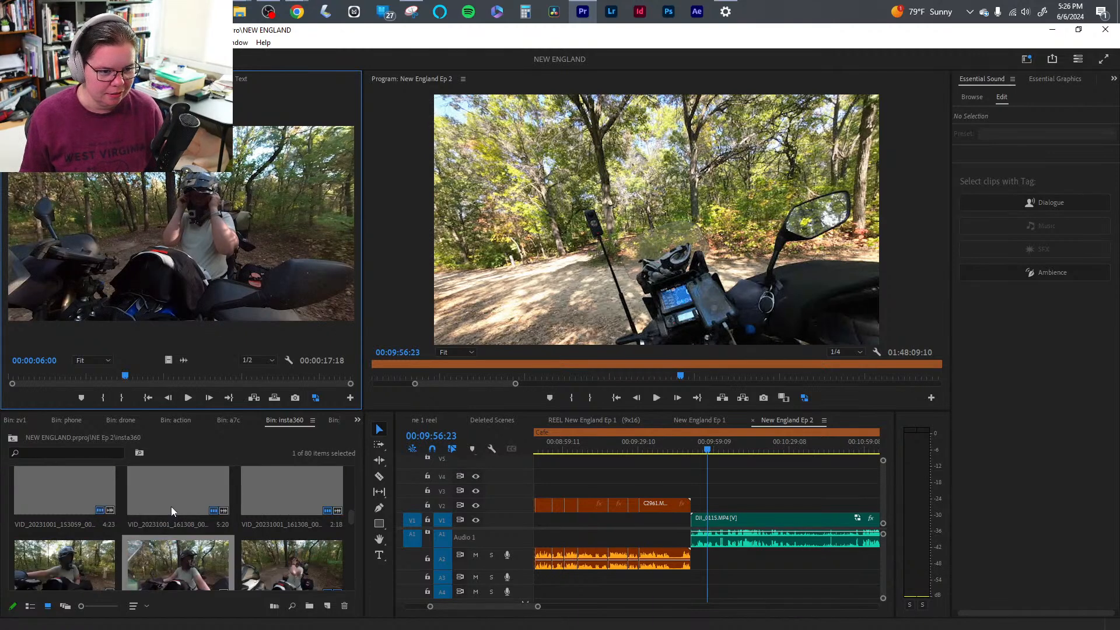
pyautogui.doubleClick(278, 486)
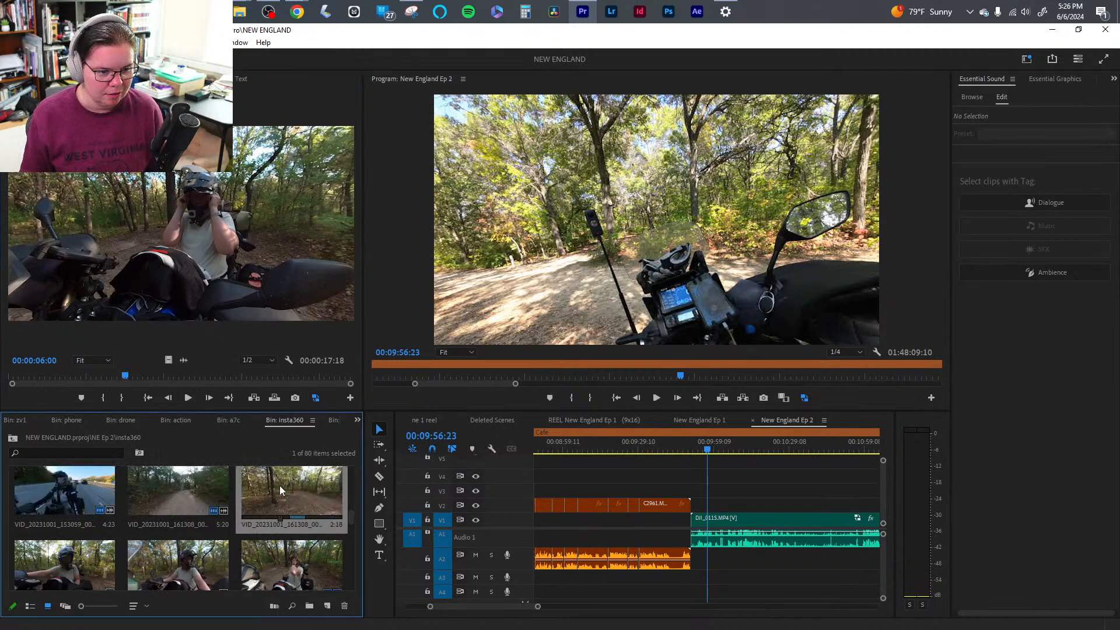
pyautogui.moveTo(190, 373); pyautogui.dragTo(254, 390)
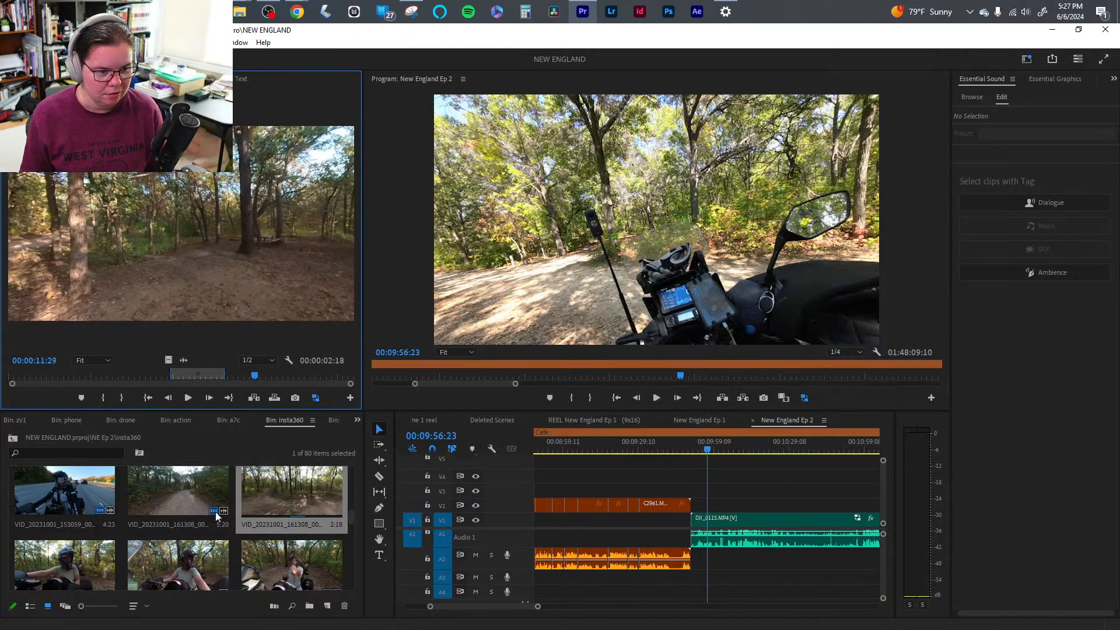
pyautogui.doubleClick(58, 562)
pyautogui.press('space')
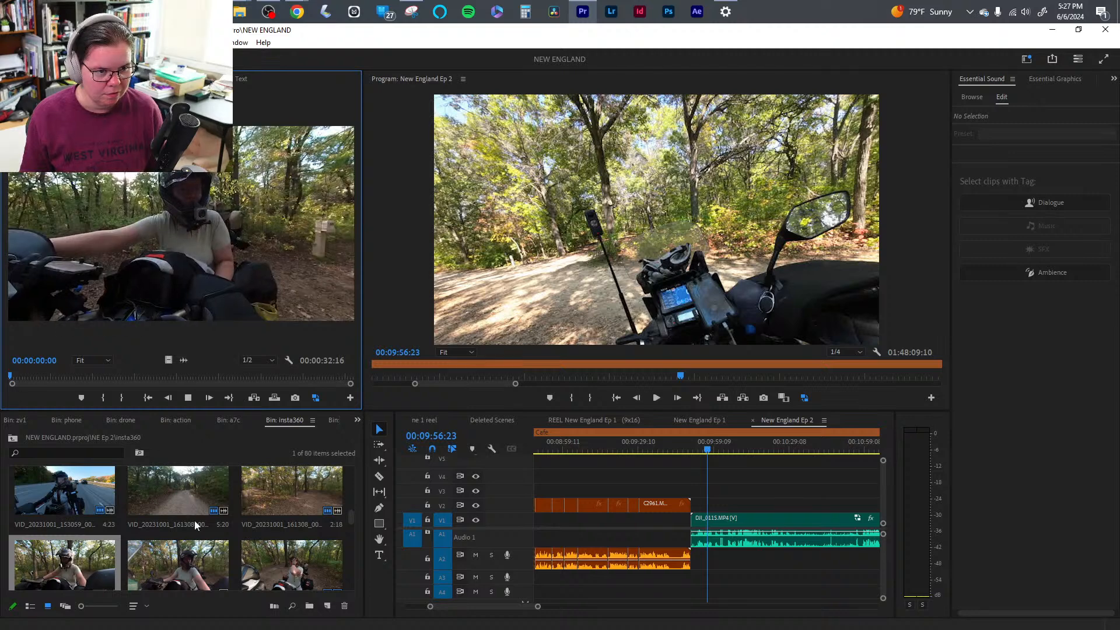
pyautogui.scroll(-1, 192, 539)
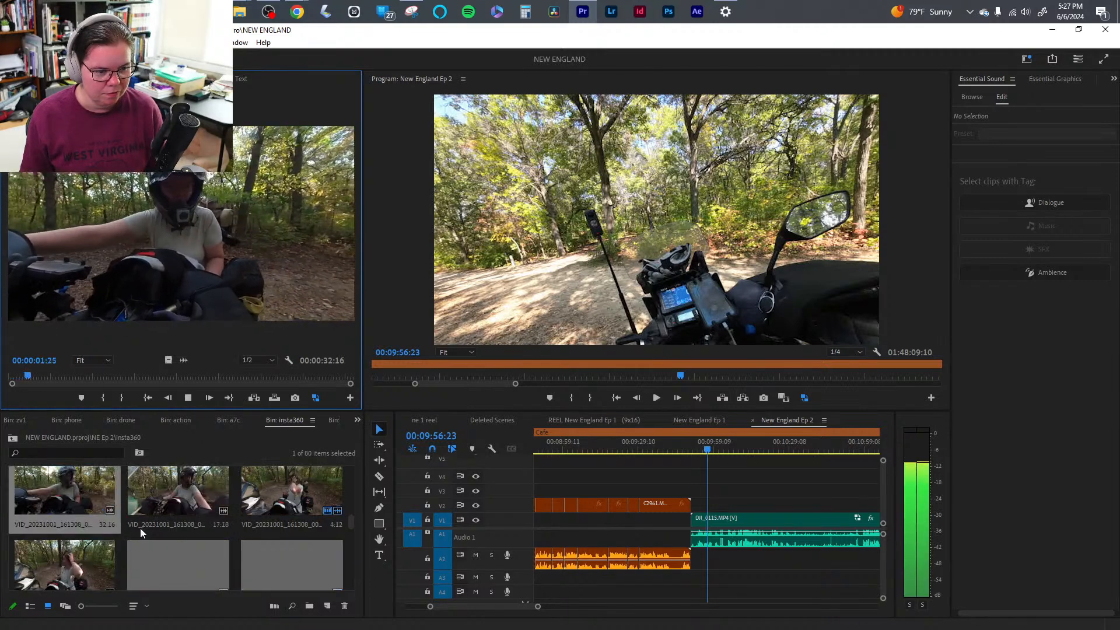
# - Preview the 17:18 long VID_20231001_161308 clip, skimming from its opening through to 00:00:17:12
pyautogui.doubleClick(156, 486)
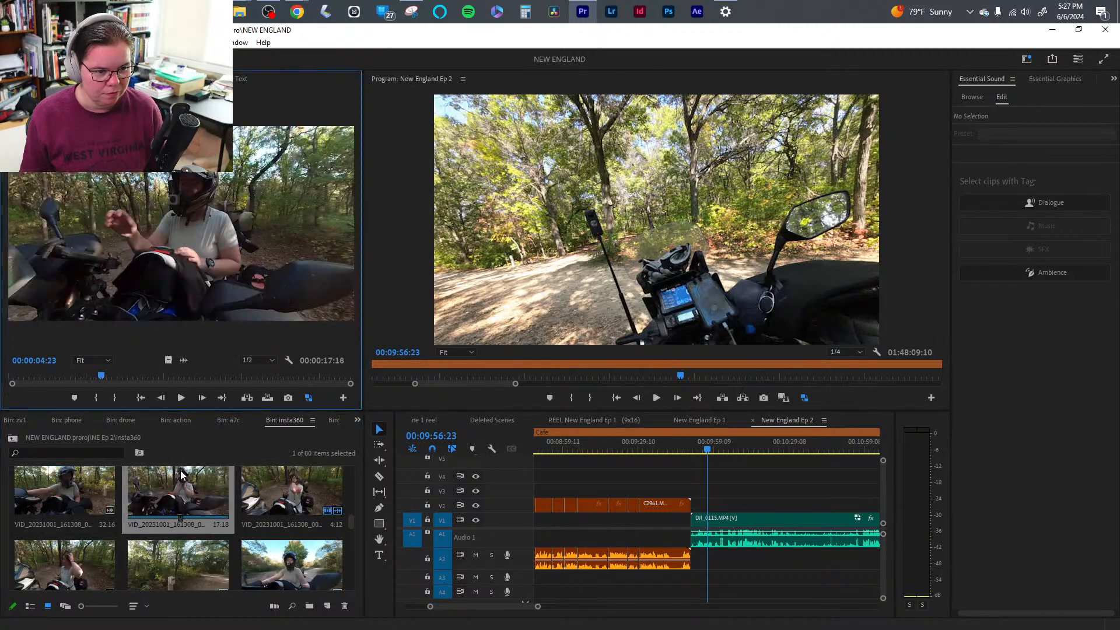
pyautogui.click(101, 376)
pyautogui.click(35, 360)
pyautogui.click(30, 376)
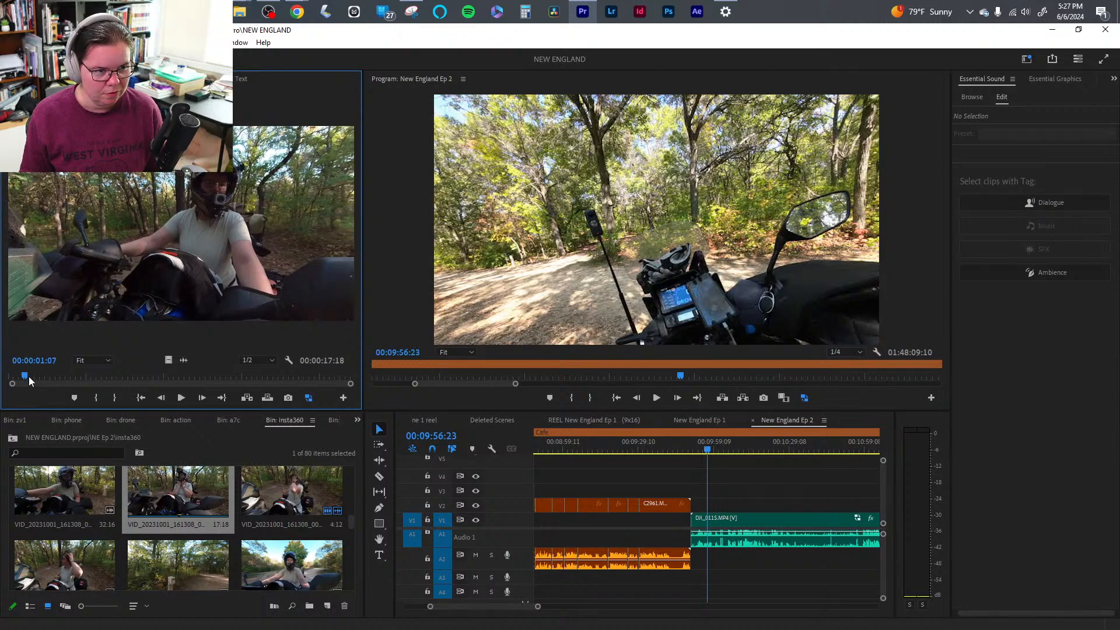
pyautogui.press('space')
pyautogui.click(91, 377)
pyautogui.press('space')
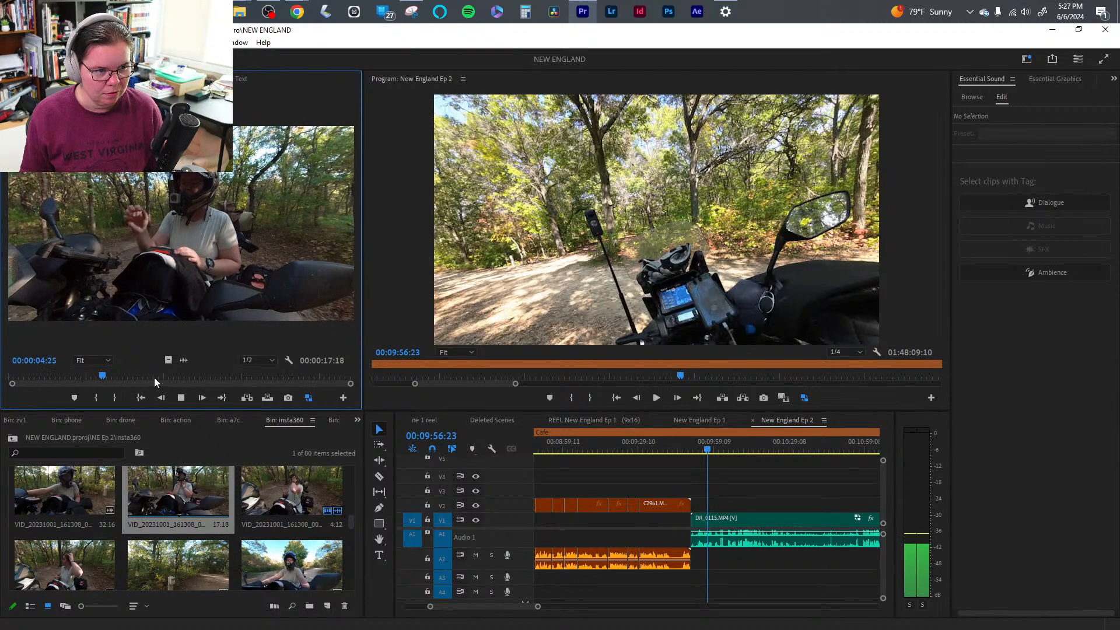
pyautogui.click(190, 374)
pyautogui.moveTo(192, 375); pyautogui.dragTo(257, 375)
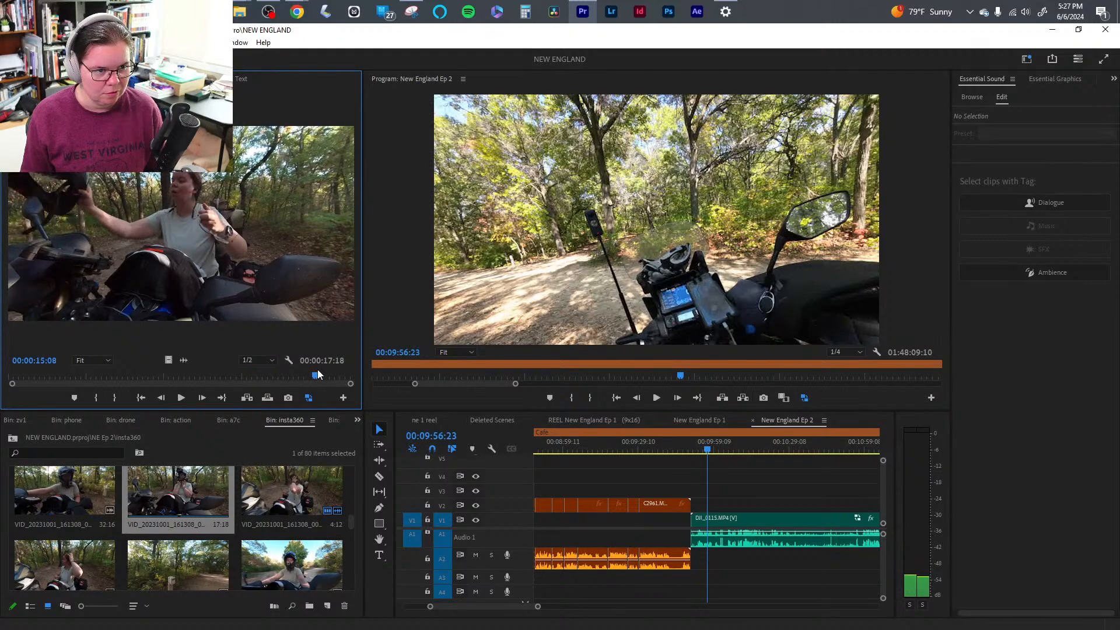
pyautogui.press('space')
# - Skim the 13:07 long VID_20231001_161308 forest clip and preview the opening of the 34:15 long riding clip
pyautogui.scroll(-2, 231, 538)
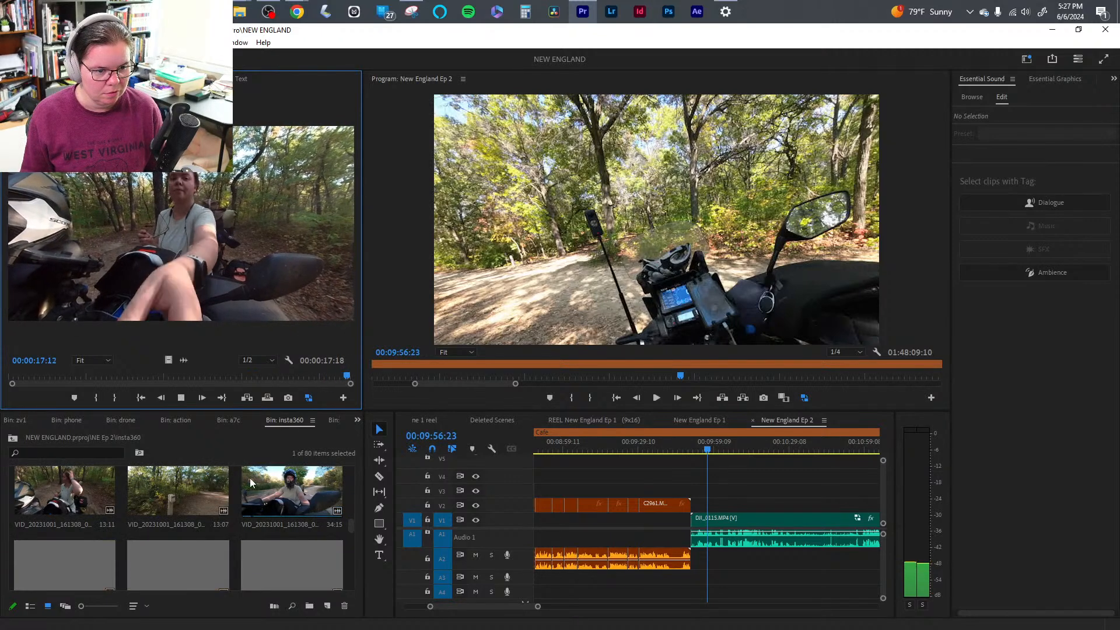
pyautogui.doubleClick(165, 484)
pyautogui.moveTo(79, 375); pyautogui.dragTo(223, 388)
pyautogui.doubleClick(261, 497)
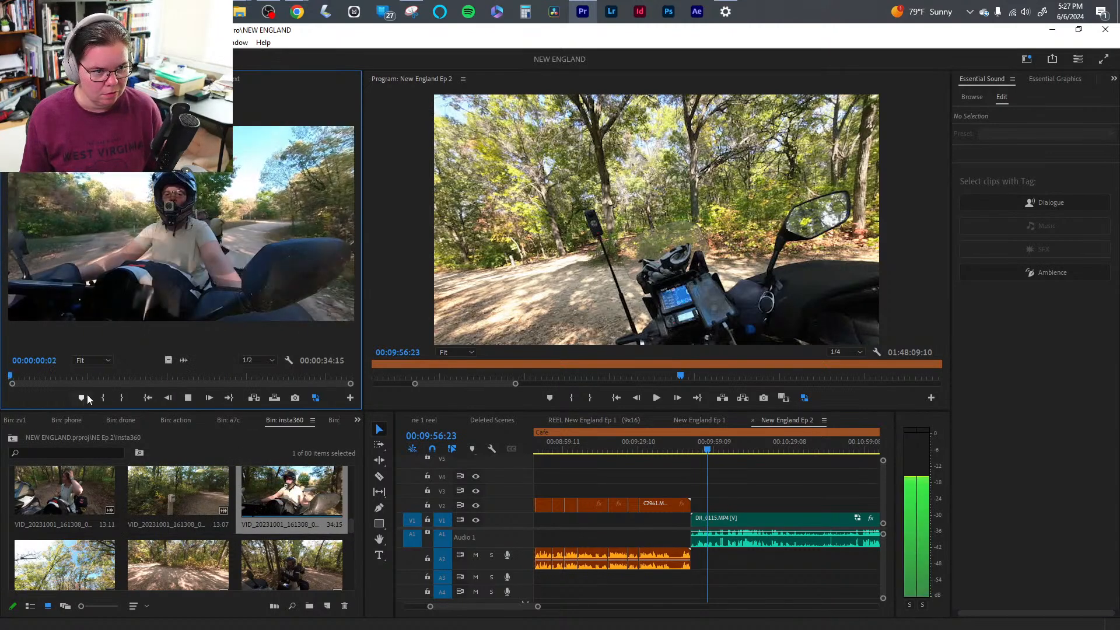
# - Preview the 10:12 and 14:04 long VID_20231002_111859 clips of the trees and the dirt trail
pyautogui.scroll(-1, 215, 542)
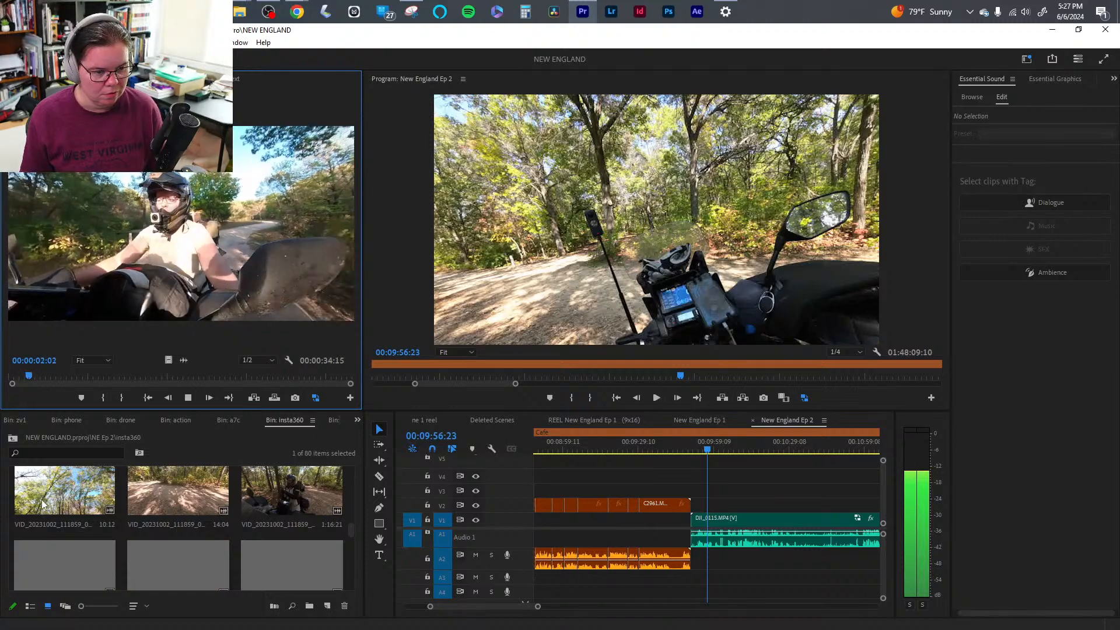
pyautogui.doubleClick(64, 490)
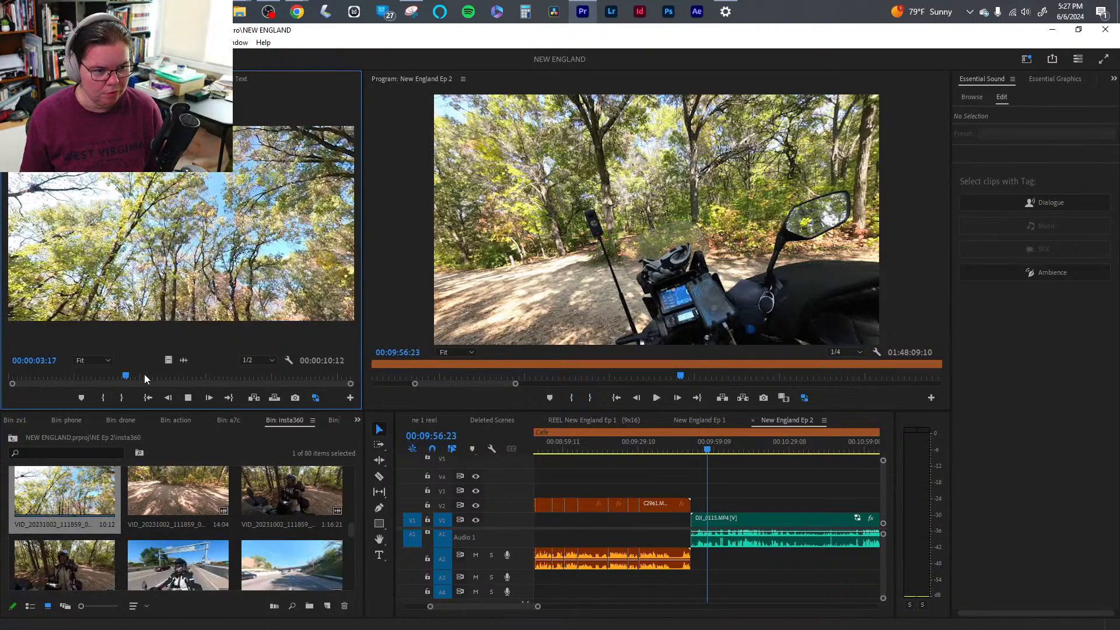
pyautogui.moveTo(145, 374); pyautogui.dragTo(9, 380)
pyautogui.press('space')
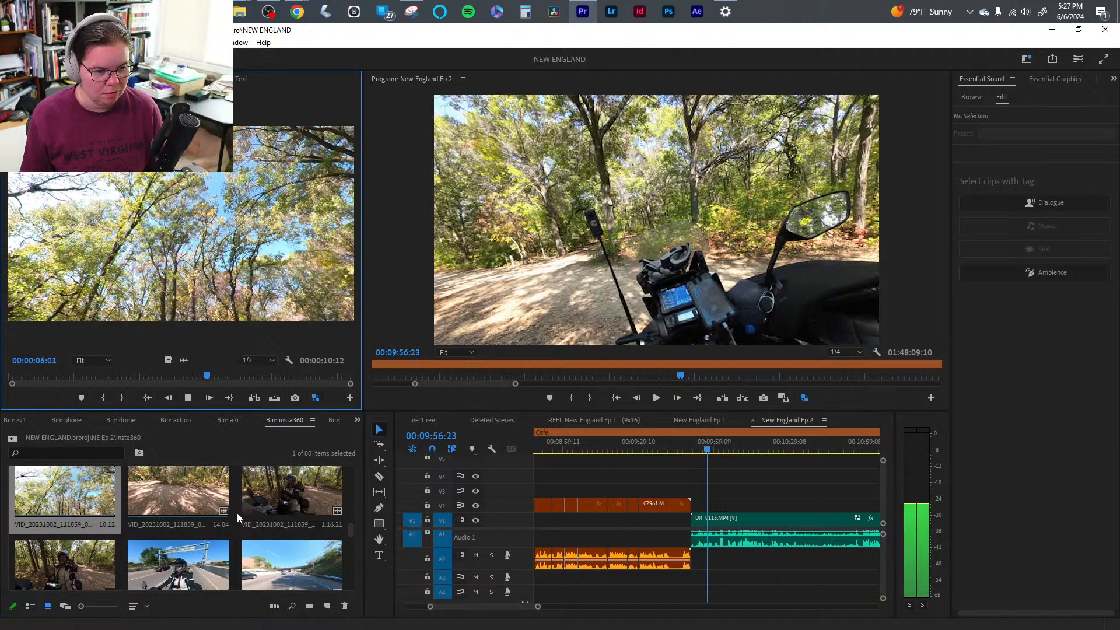
pyautogui.press('space')
pyautogui.doubleClick(175, 493)
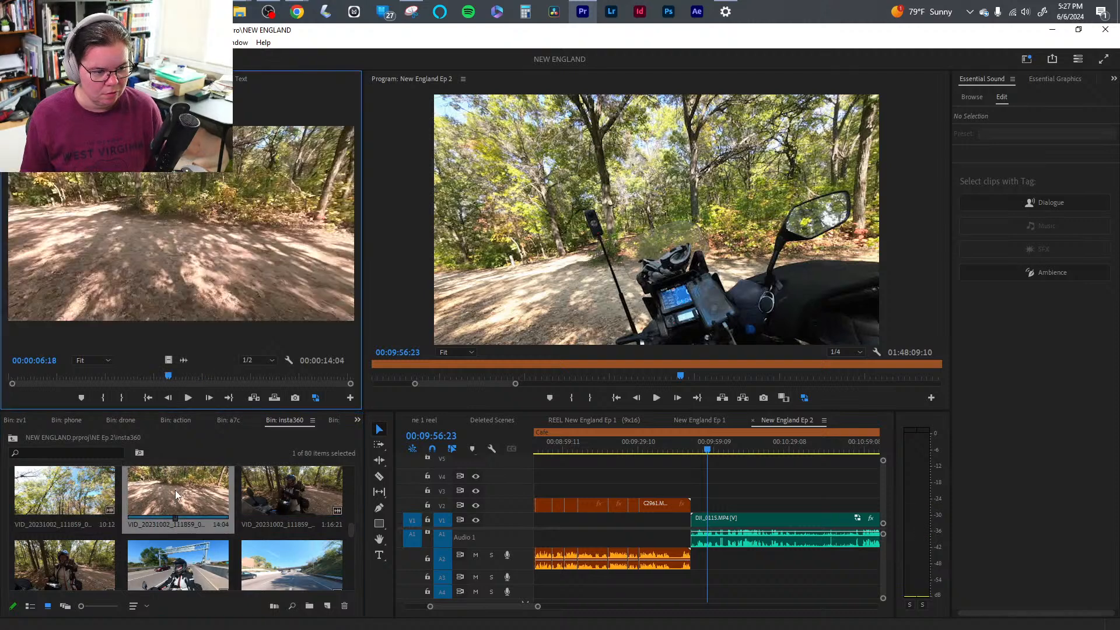
pyautogui.press('space')
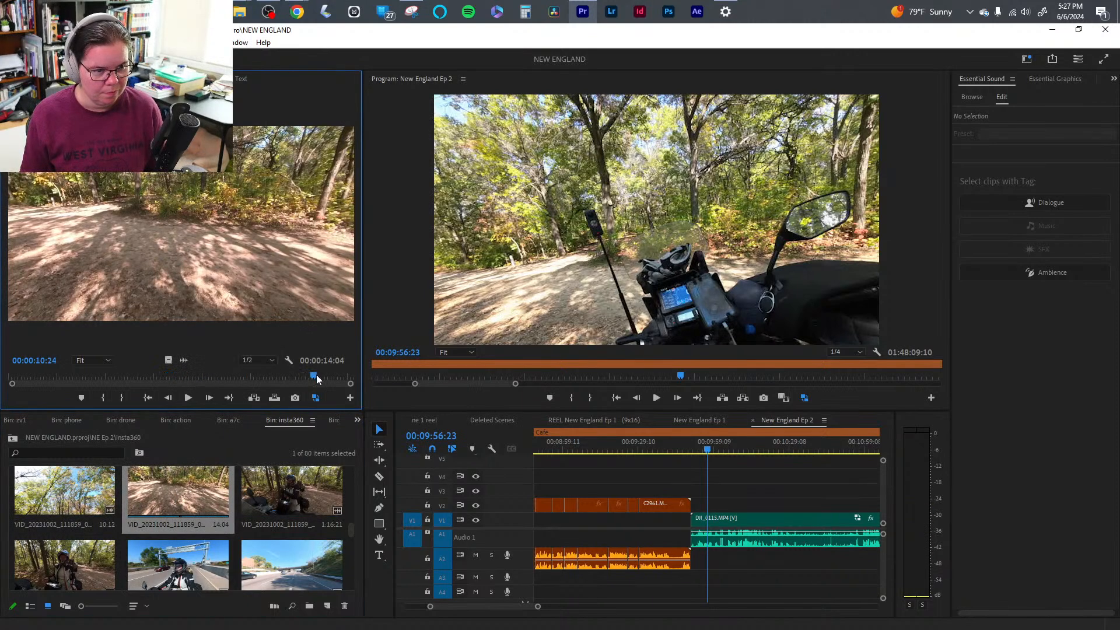
# - Open the 1:16:21 long VID_20231002_111859 clip and play it from the start to 00:00:05:22
pyautogui.doubleClick(293, 496)
pyautogui.click(10, 376)
pyautogui.press('space')
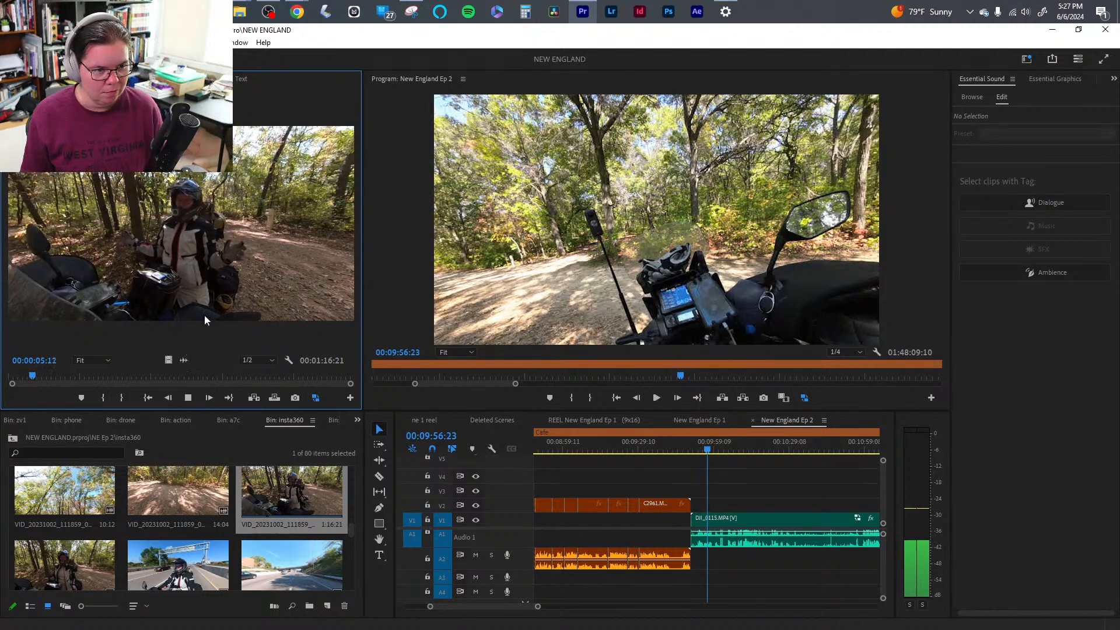
pyautogui.press('space')
# - Tag DJI_0115.MP4's audio as Dialogue, place the 1:16:21 VID_20231002_111859 clip above it on V2 at 00:09:56:23, and save the project
pyautogui.press('-')
pyautogui.press('-')
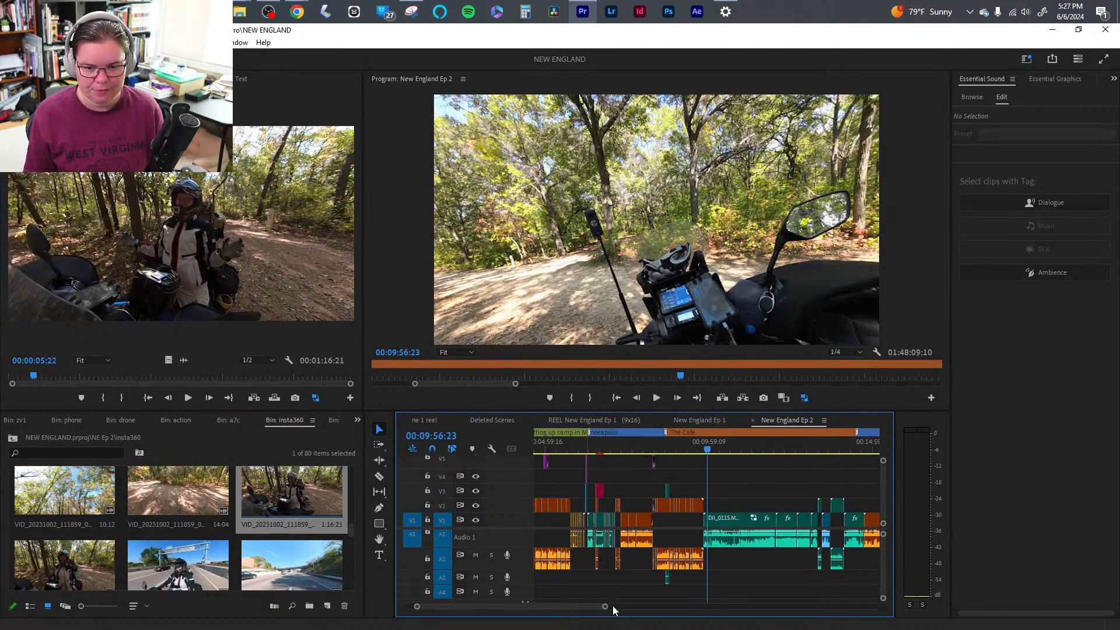
pyautogui.click(752, 547)
pyautogui.click(1022, 340)
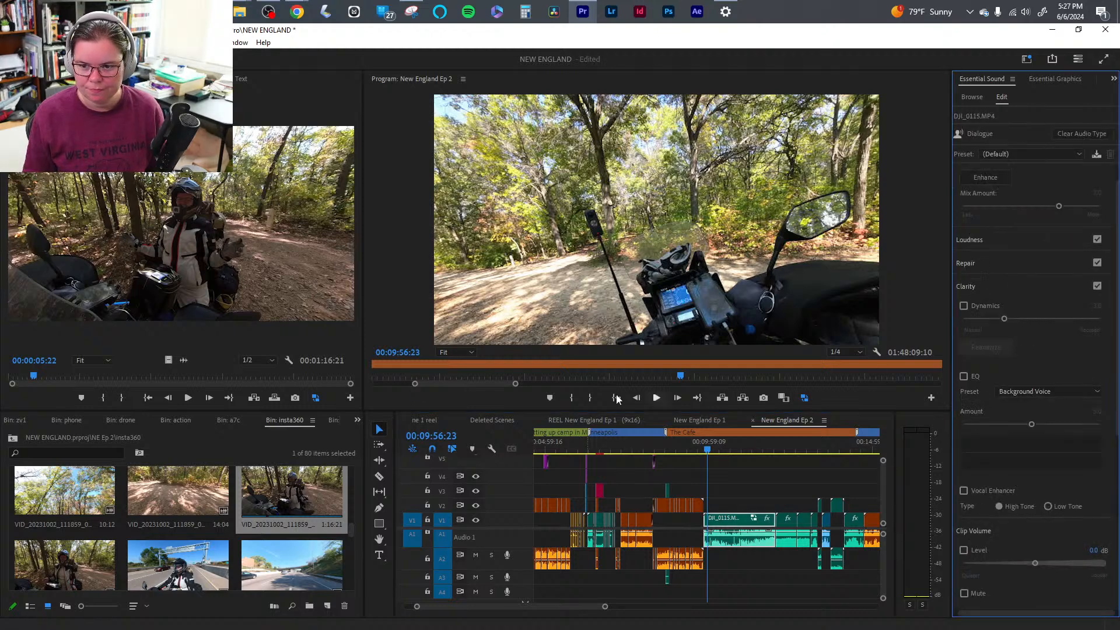
pyautogui.moveTo(179, 277); pyautogui.dragTo(713, 503)
pyautogui.hotkey('ctrl', 's')
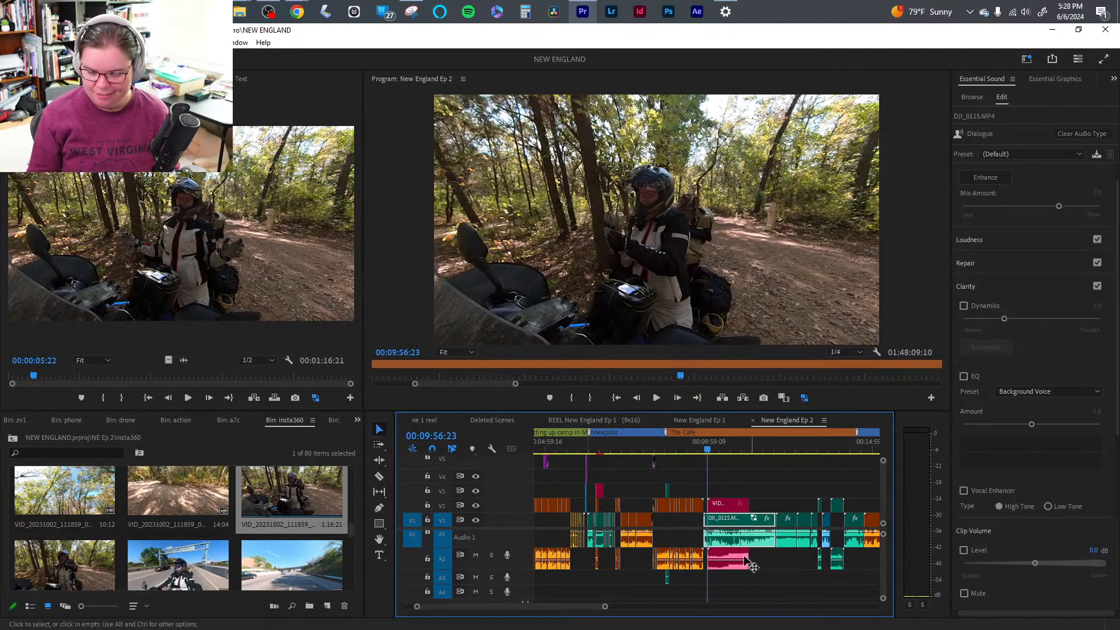
# - Split the VID_20231002_111859 overlay clip at about 00:10:35, where its louder audio begins
pyautogui.moveTo(600, 610); pyautogui.dragTo(564, 610)
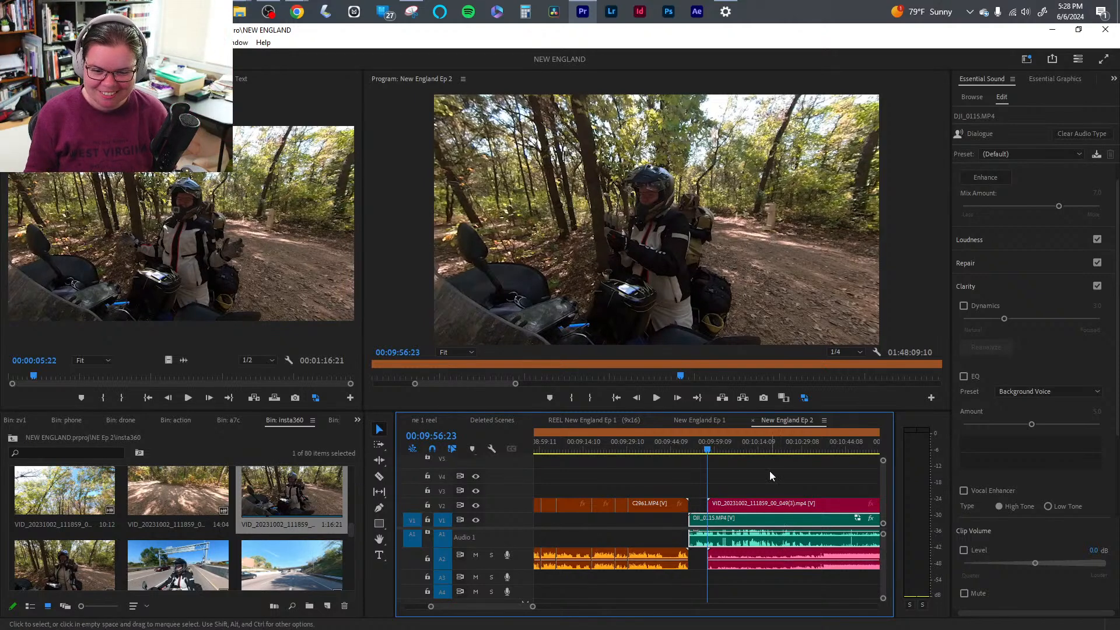
pyautogui.moveTo(769, 584); pyautogui.dragTo(738, 538)
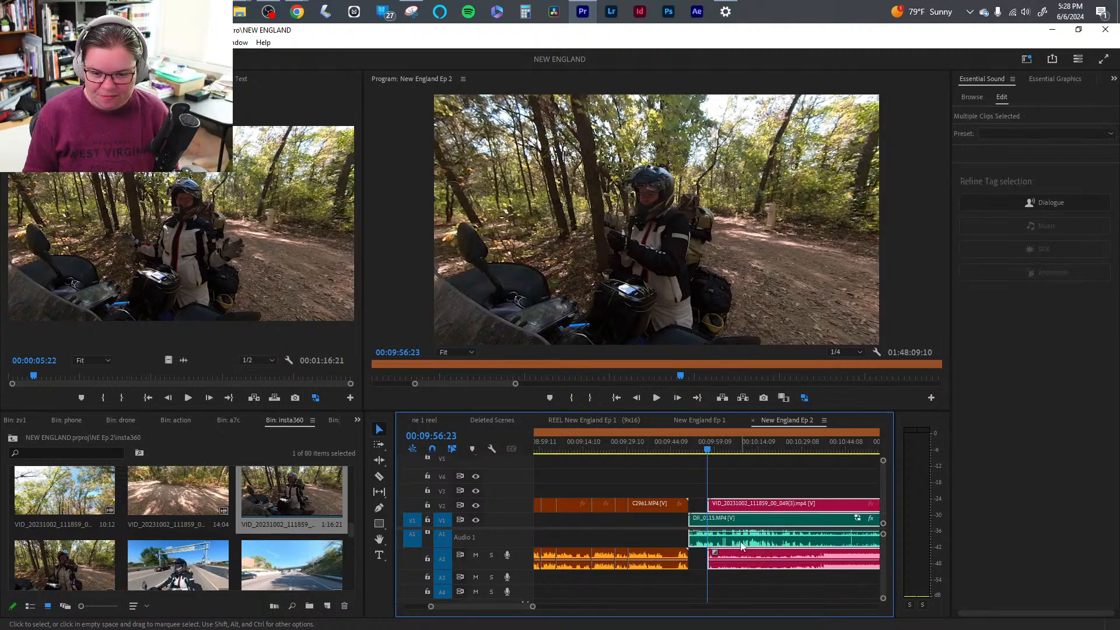
pyautogui.rightClick(740, 540)
pyautogui.click(714, 595)
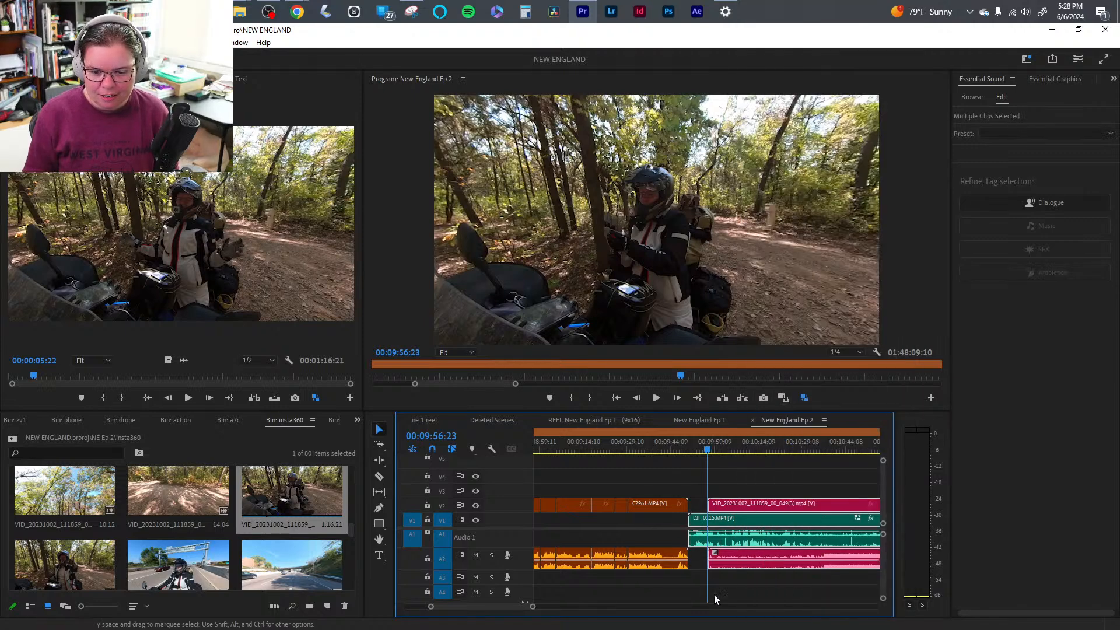
pyautogui.press('c')
pyautogui.click(819, 559)
pyautogui.press('v')
pyautogui.click(789, 579)
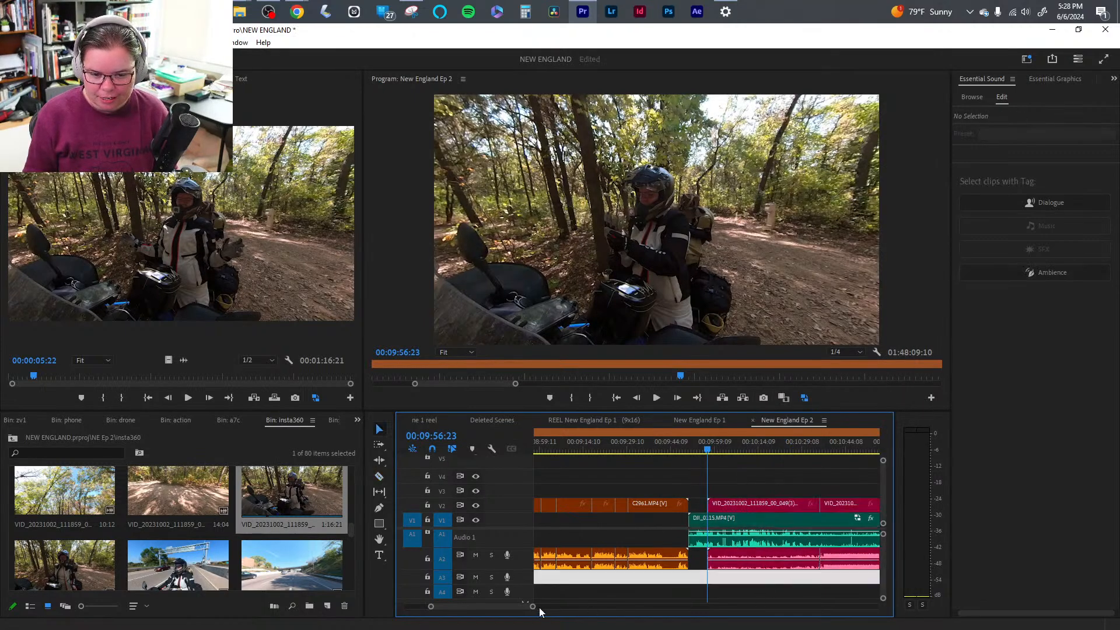
# - Delete the second piece of the split overlay and move the first to about 00:10:41 above DJI_0115.MP4
pyautogui.press('-')
pyautogui.press('-')
pyautogui.click(768, 561)
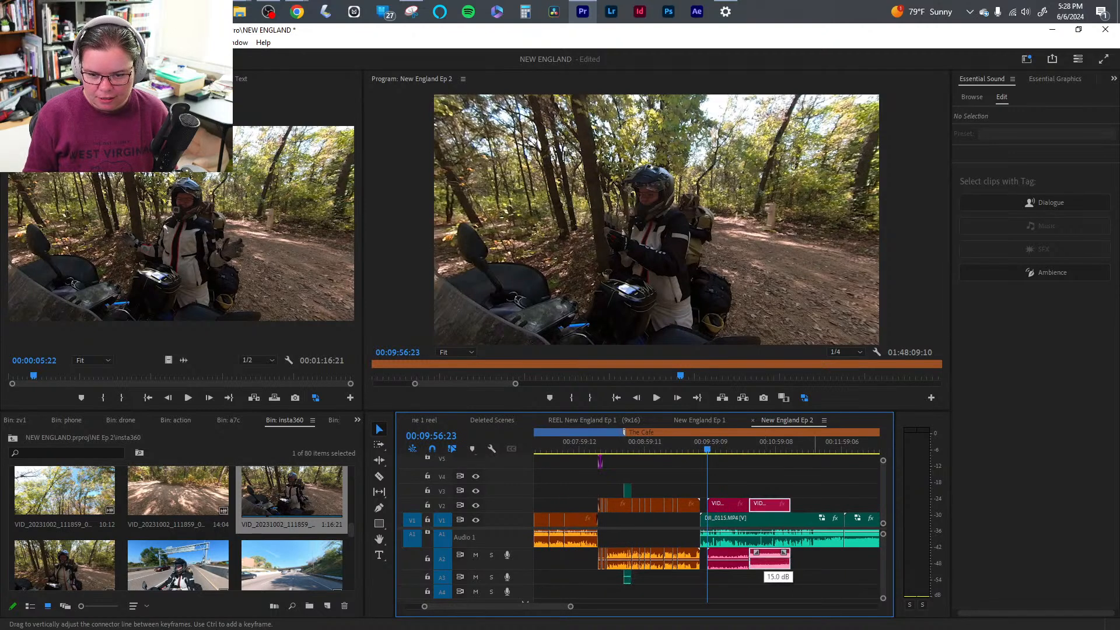
pyautogui.moveTo(765, 560); pyautogui.dragTo(764, 556)
pyautogui.click(774, 494)
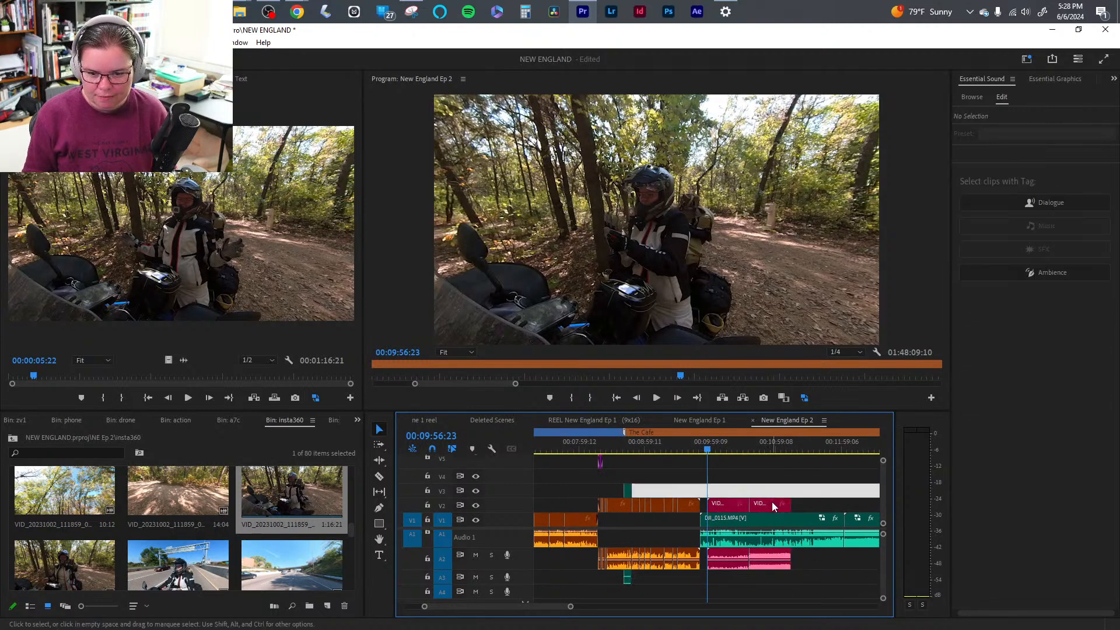
pyautogui.click(771, 501)
pyautogui.moveTo(771, 502)
pyautogui.mouseDown()
pyautogui.moveTo(734, 507)
pyautogui.moveTo(785, 506)
pyautogui.mouseUp()
# - Synchronize the overlay clip with DJI_0115.MP4 by audio, using track channel 1
pyautogui.rightClick(789, 507)
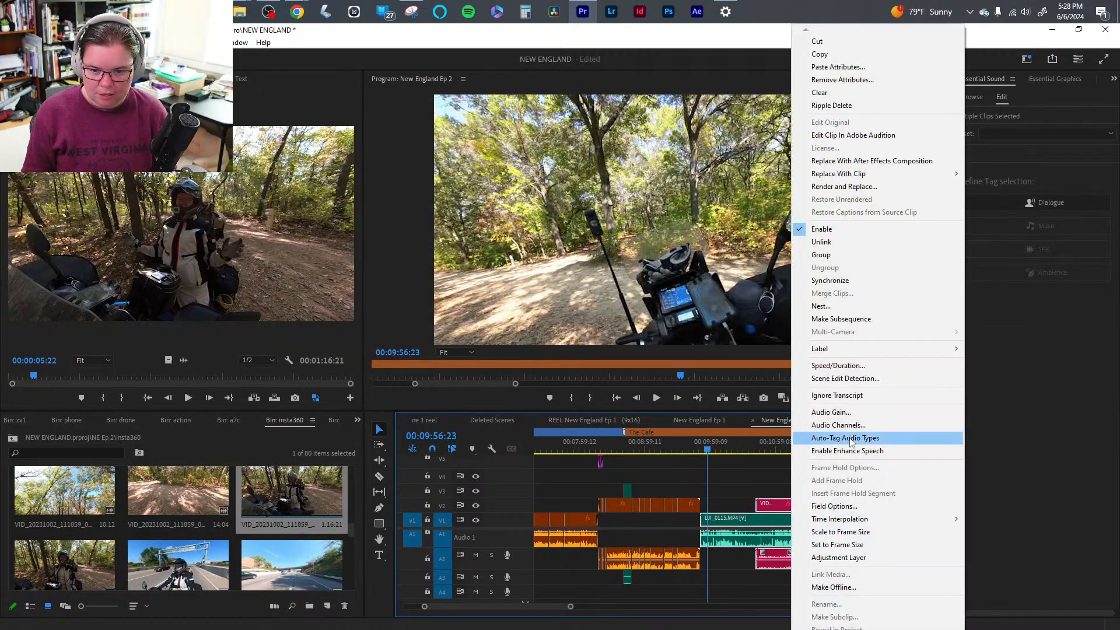
pyautogui.click(838, 280)
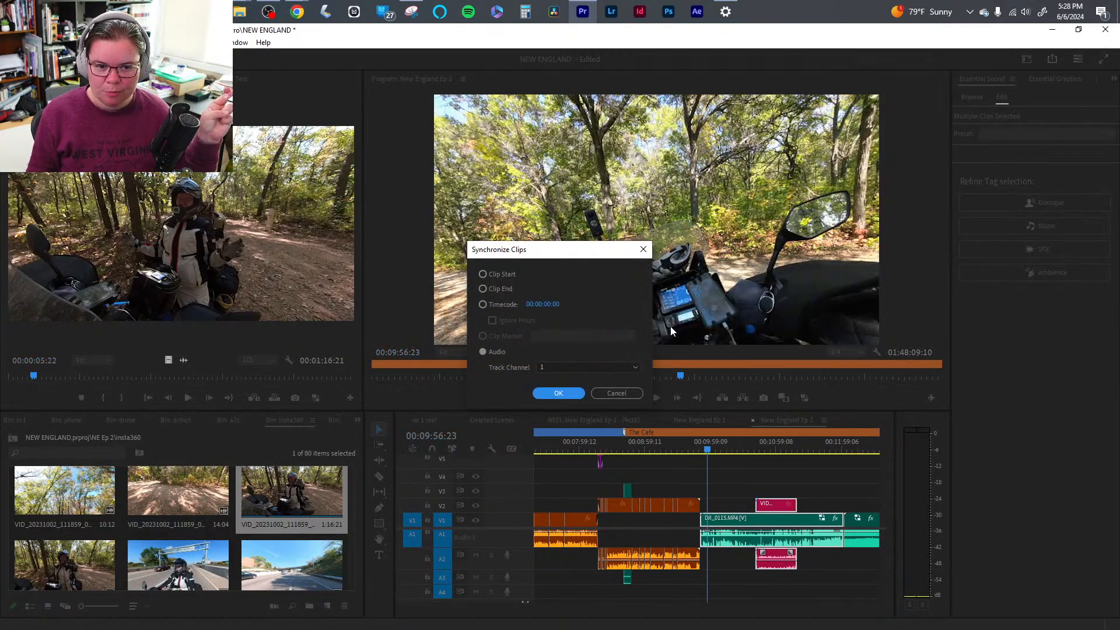
pyautogui.click(548, 393)
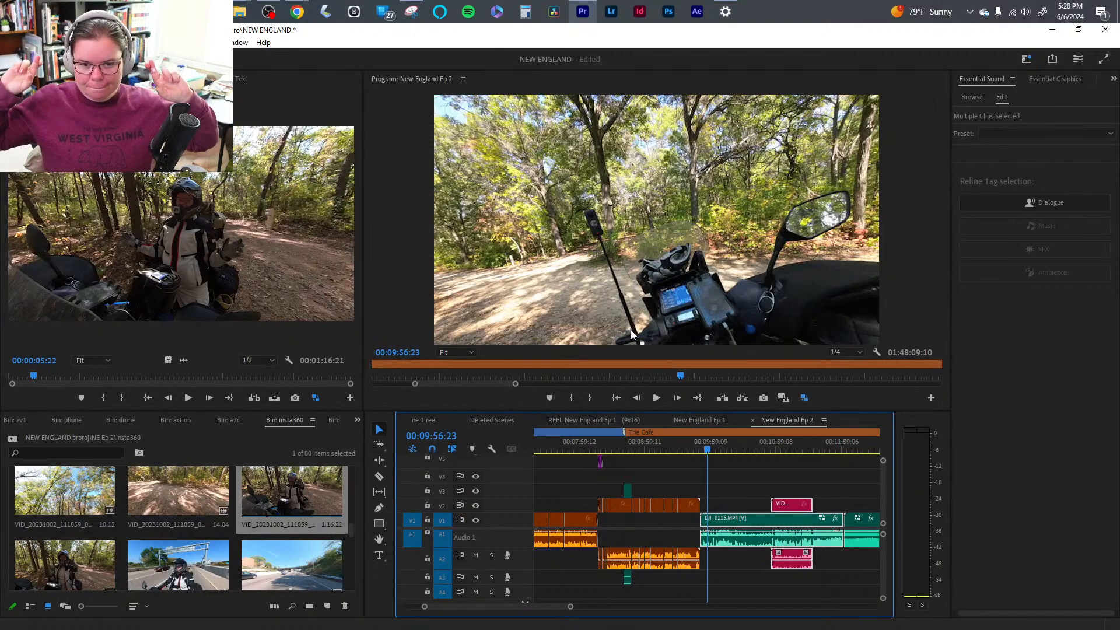
# - Play the synchronized overlay around 00:11:05:18 and the DJI_0115.MP4 footage before it, up to 00:10:40:11
pyautogui.moveTo(761, 445); pyautogui.dragTo(775, 449)
pyautogui.press('space')
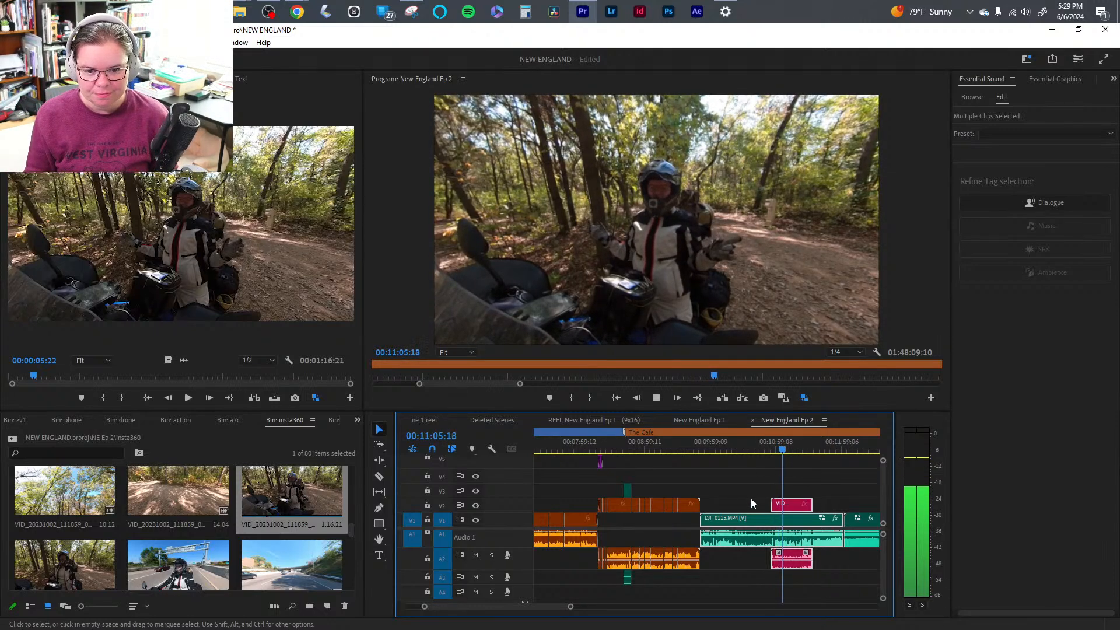
pyautogui.click(753, 451)
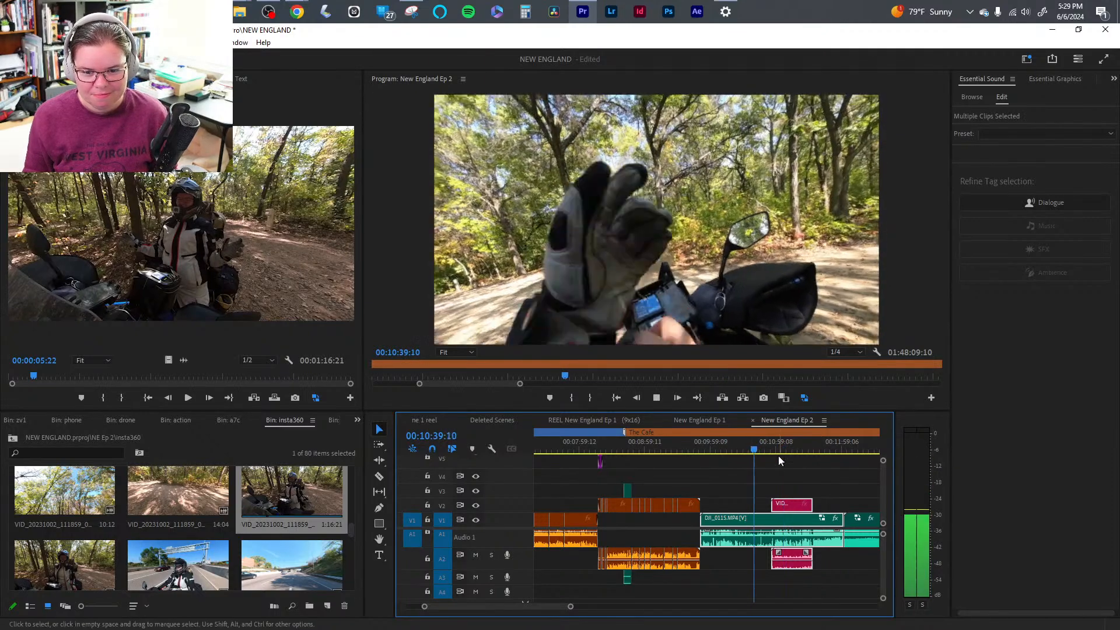
pyautogui.click(649, 576)
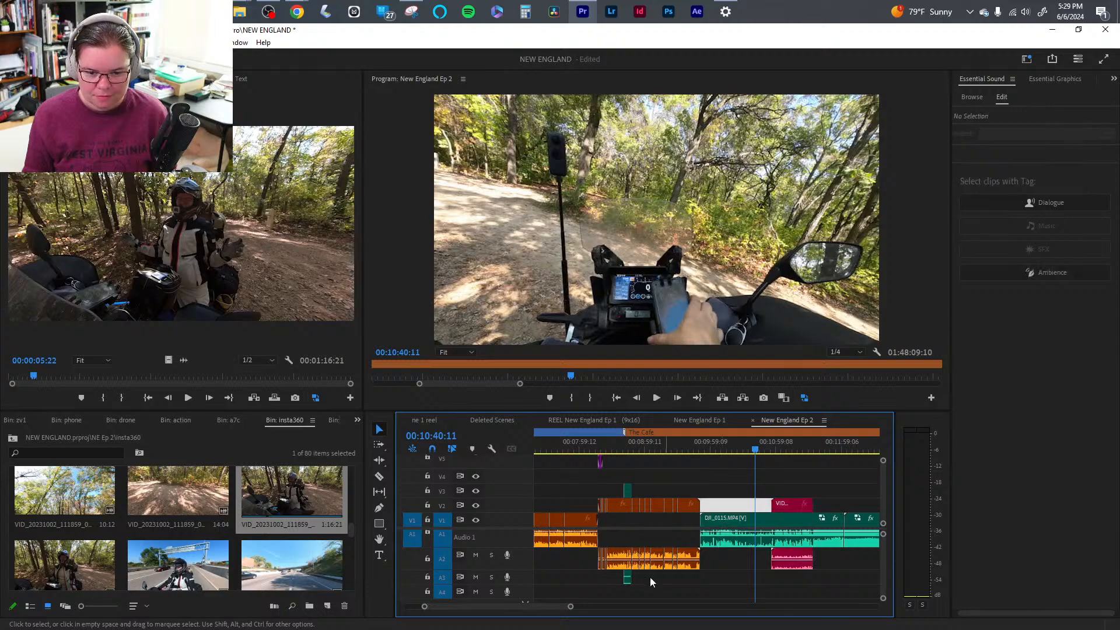
# - Check the DJI_0115.MP4 footage at 00:10:10:04, 00:10:32:22 and 00:10:51:12 against the overlay's start
pyautogui.moveTo(570, 607); pyautogui.dragTo(551, 609)
pyautogui.click(661, 580)
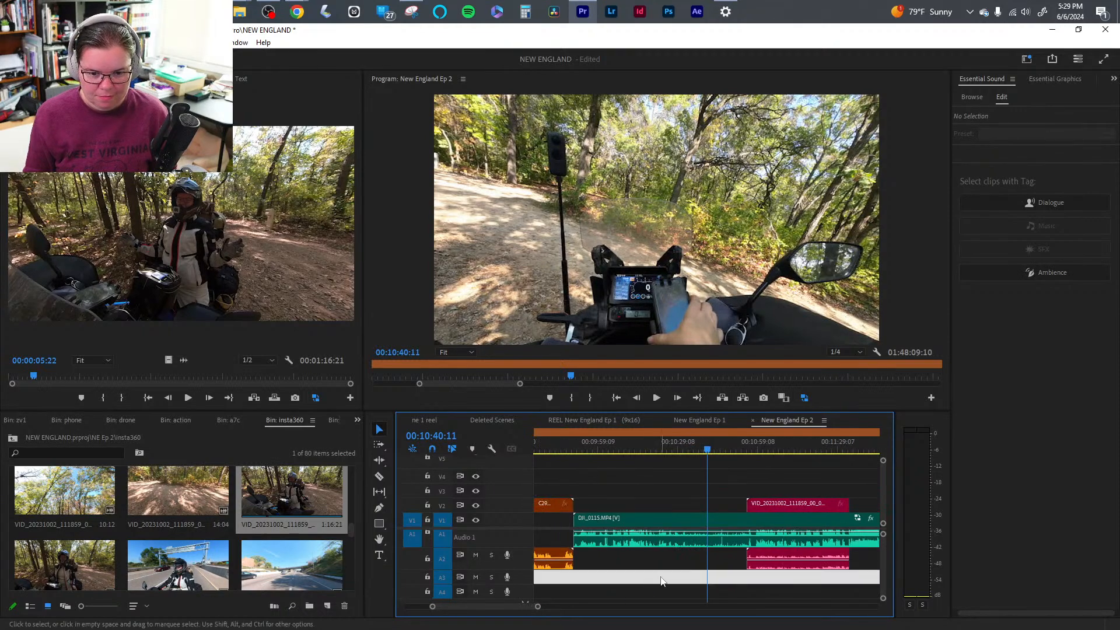
pyautogui.click(627, 450)
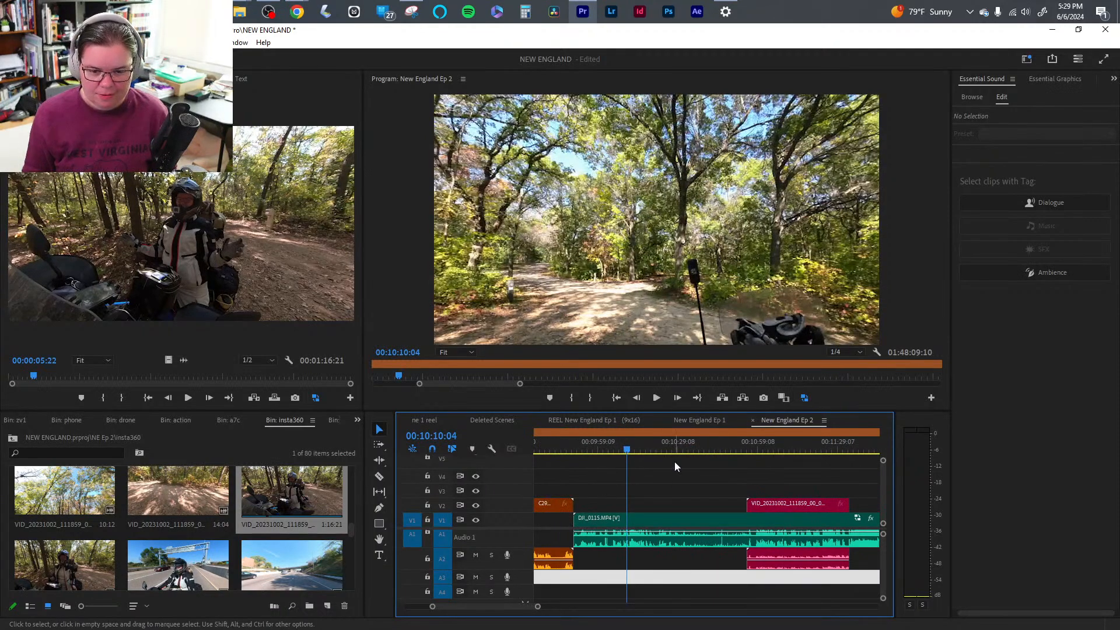
pyautogui.click(687, 451)
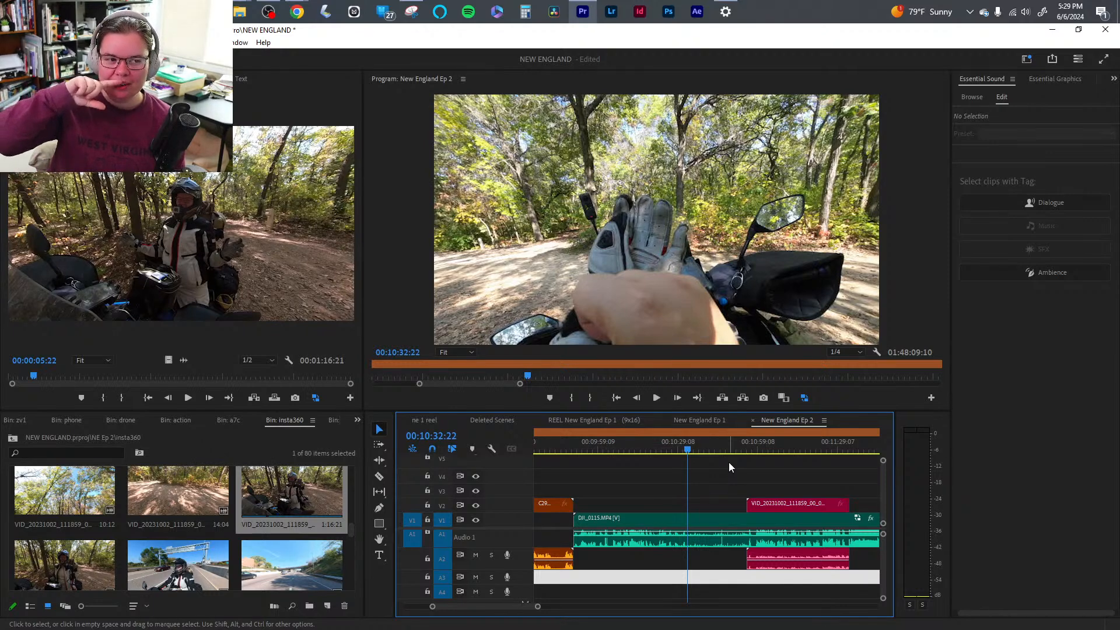
pyautogui.click(758, 450)
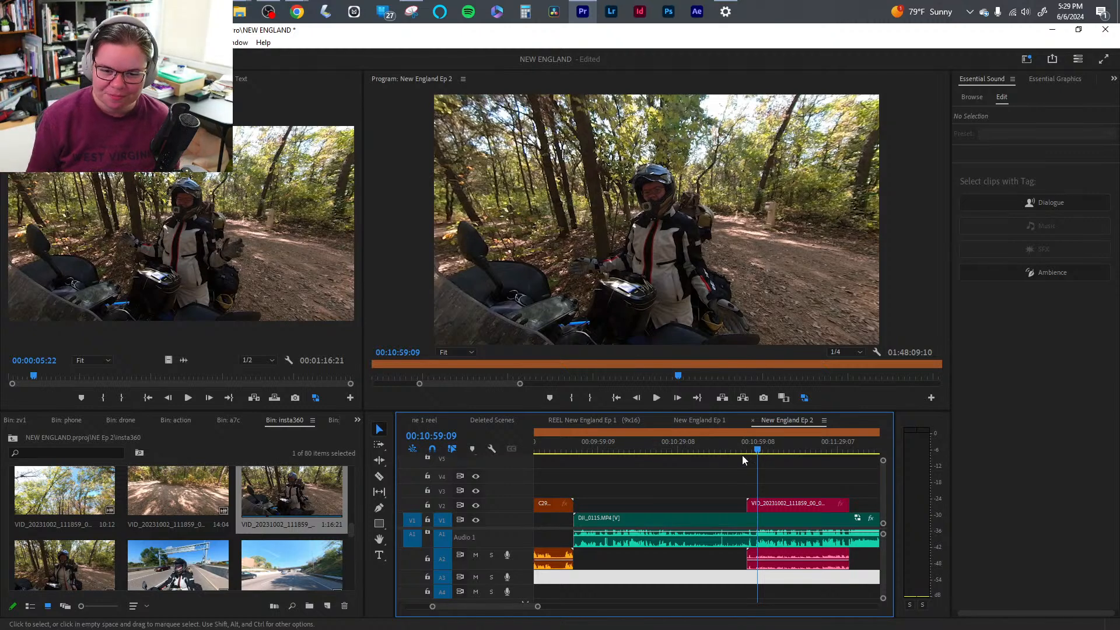
pyautogui.click(737, 450)
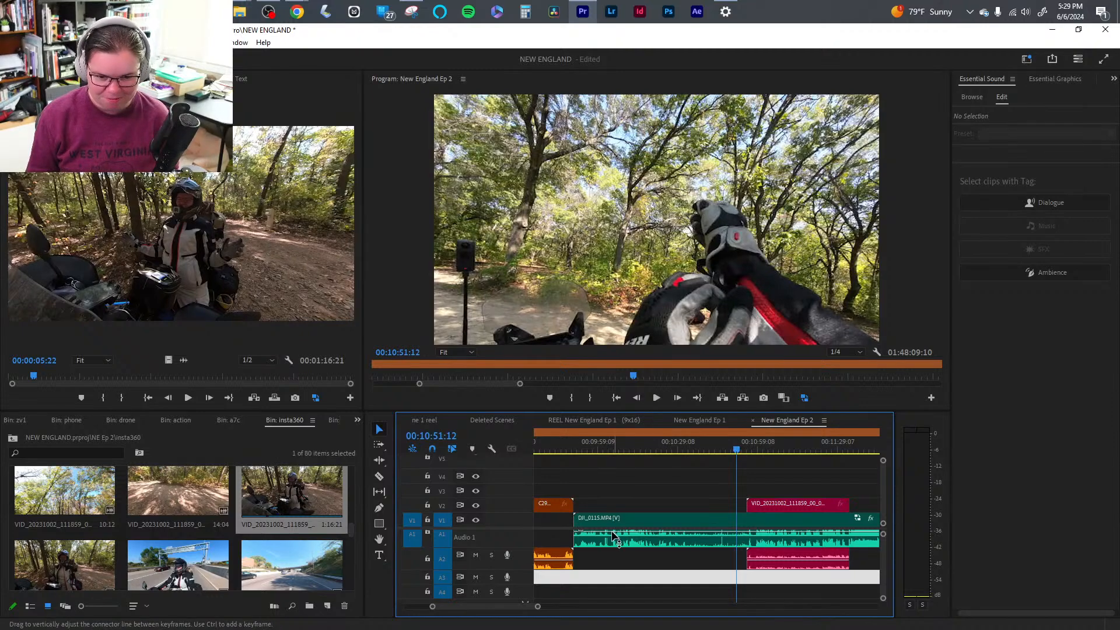
# - Trim the start of DJI_0115.MP4 to the overlay's start, close the gap after C2961.MP4, and play the joined section
pyautogui.moveTo(575, 518); pyautogui.dragTo(749, 513)
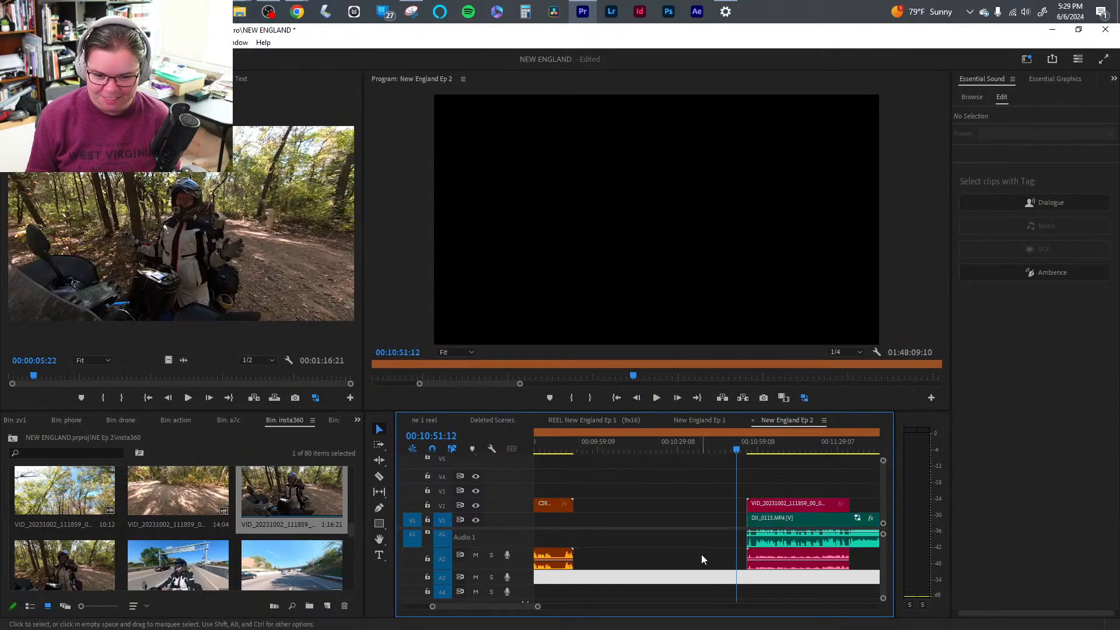
pyautogui.click(581, 449)
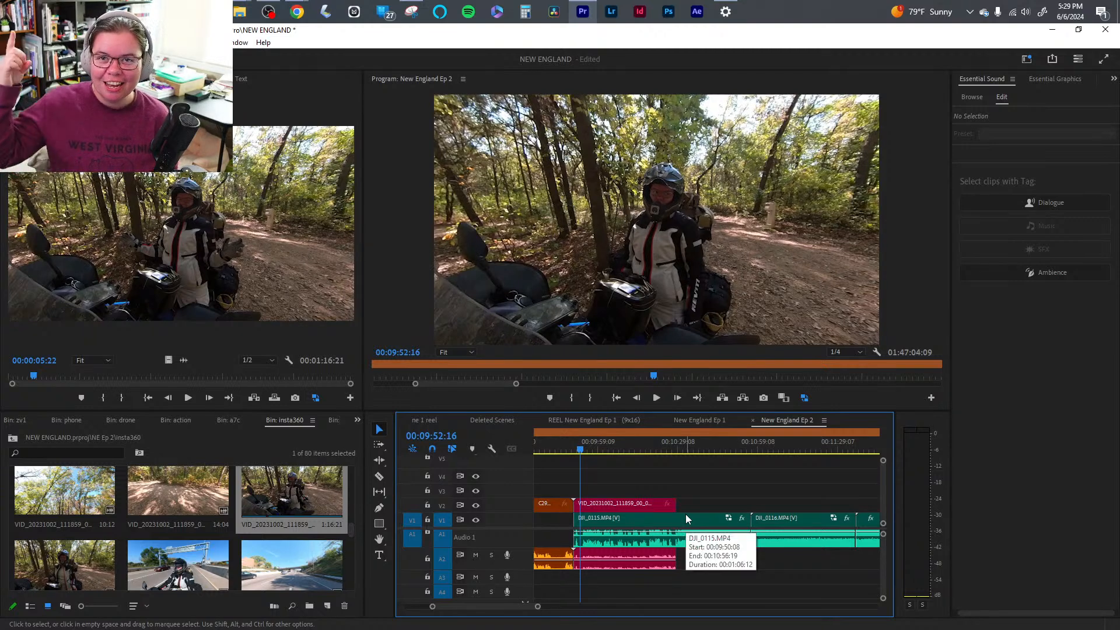
pyautogui.press('space')
pyautogui.click(706, 578)
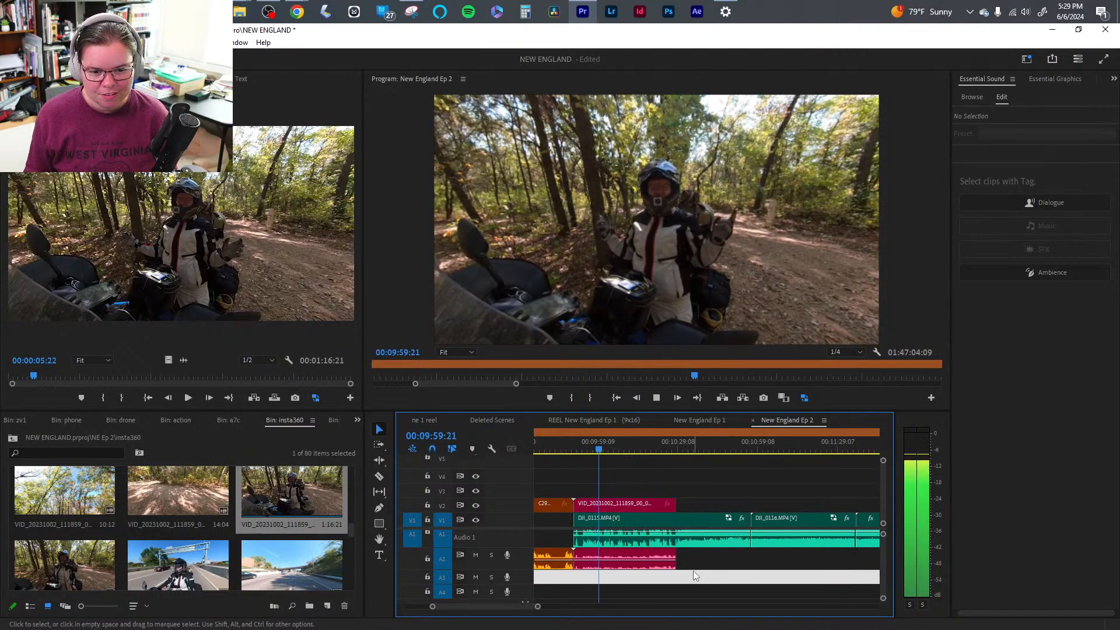
# - Unlink the insta360 overlay's audio from its video, delete only that audio from A2, and save the project
pyautogui.click(648, 566)
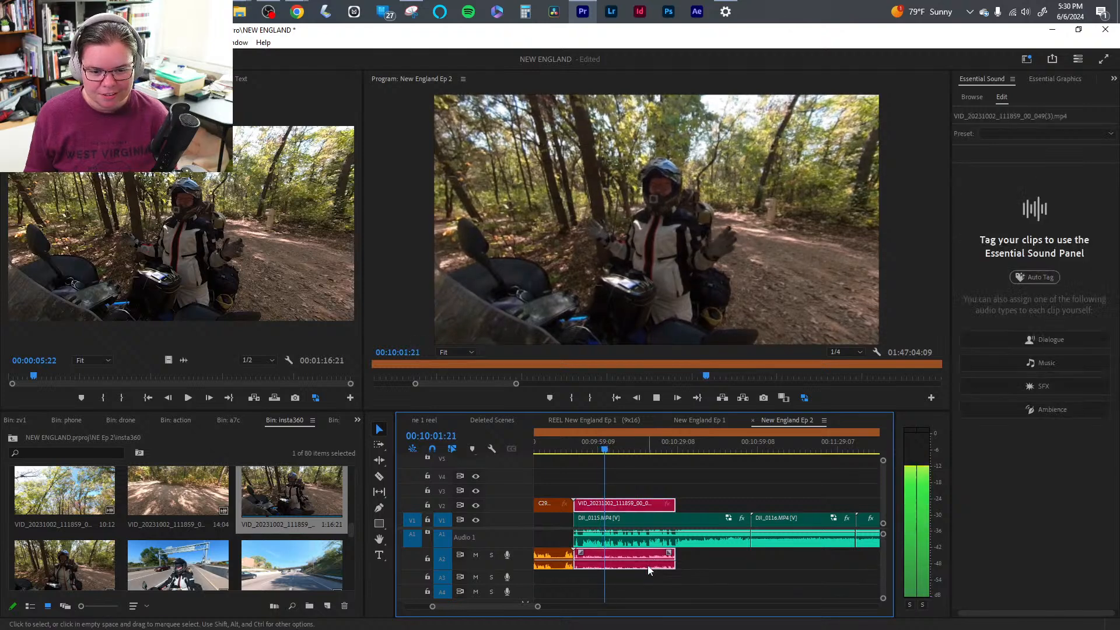
pyautogui.rightClick(647, 570)
pyautogui.click(692, 247)
pyautogui.click(625, 565)
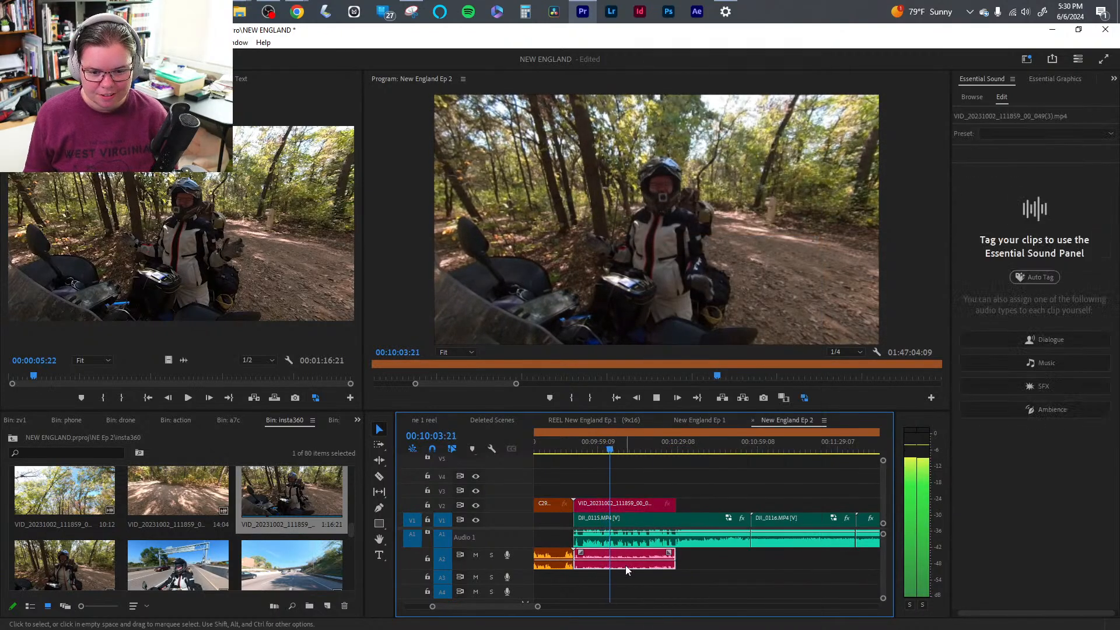
pyautogui.press('Delete')
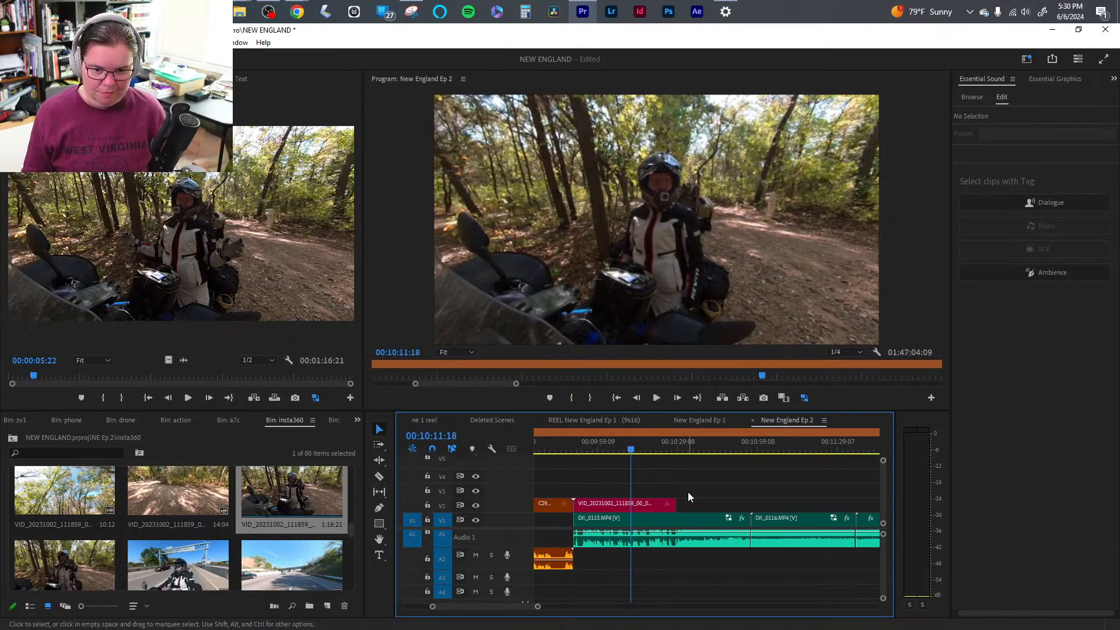
pyautogui.hotkey('ctrl', 's')
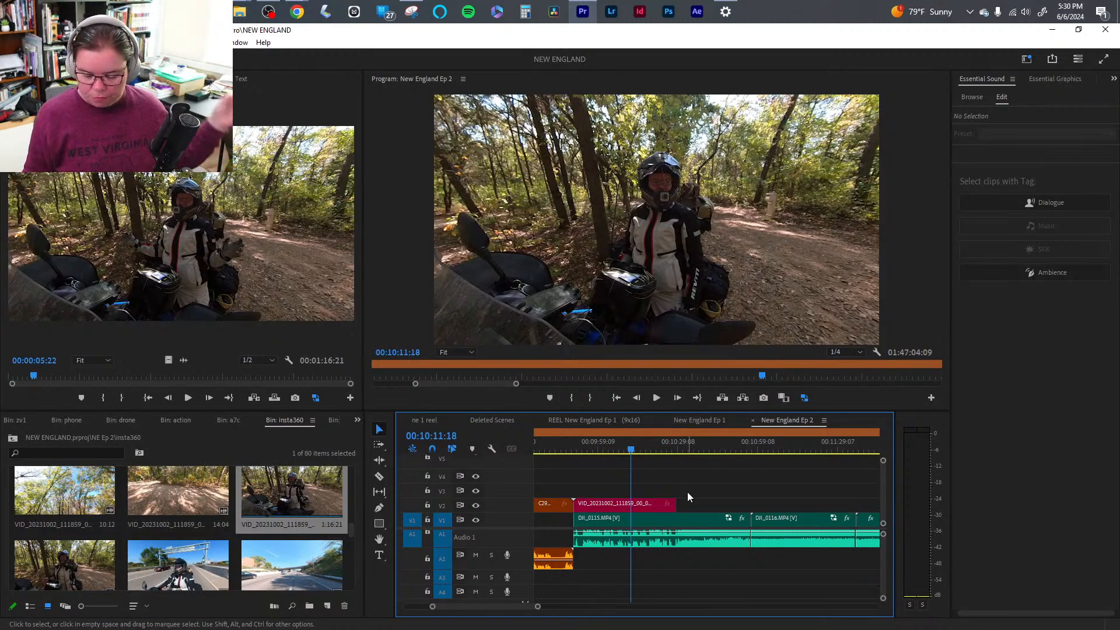
# - Play the overlay section from about 00:09:58 and extend the end of the insta360 overlay clip to the end of DJI_0115.MP4
pyautogui.click(595, 450)
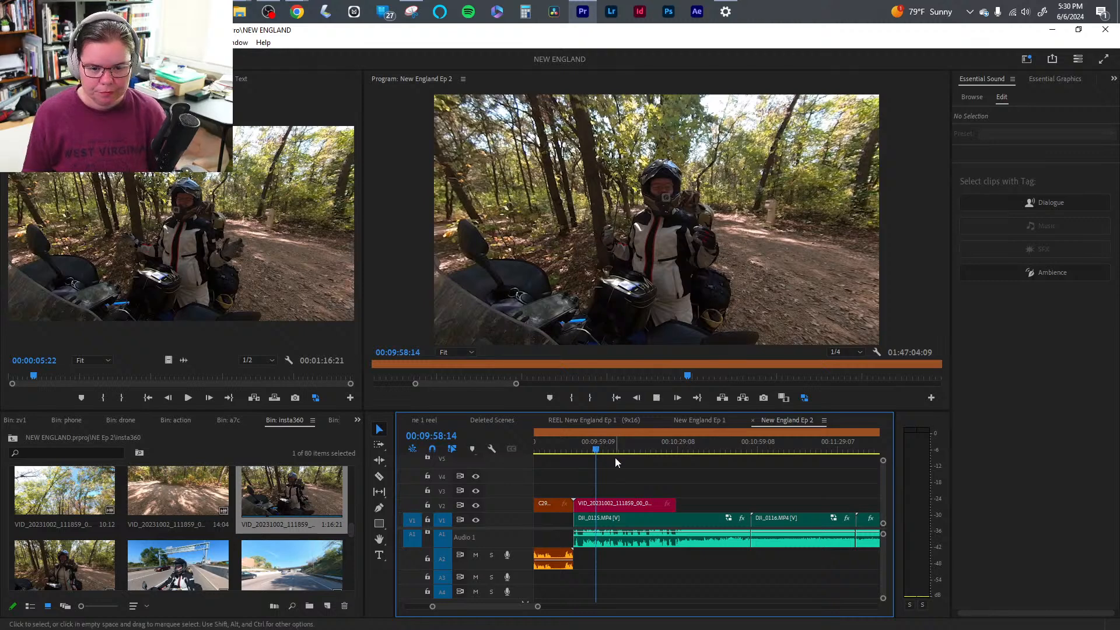
pyautogui.press('space')
pyautogui.click(631, 451)
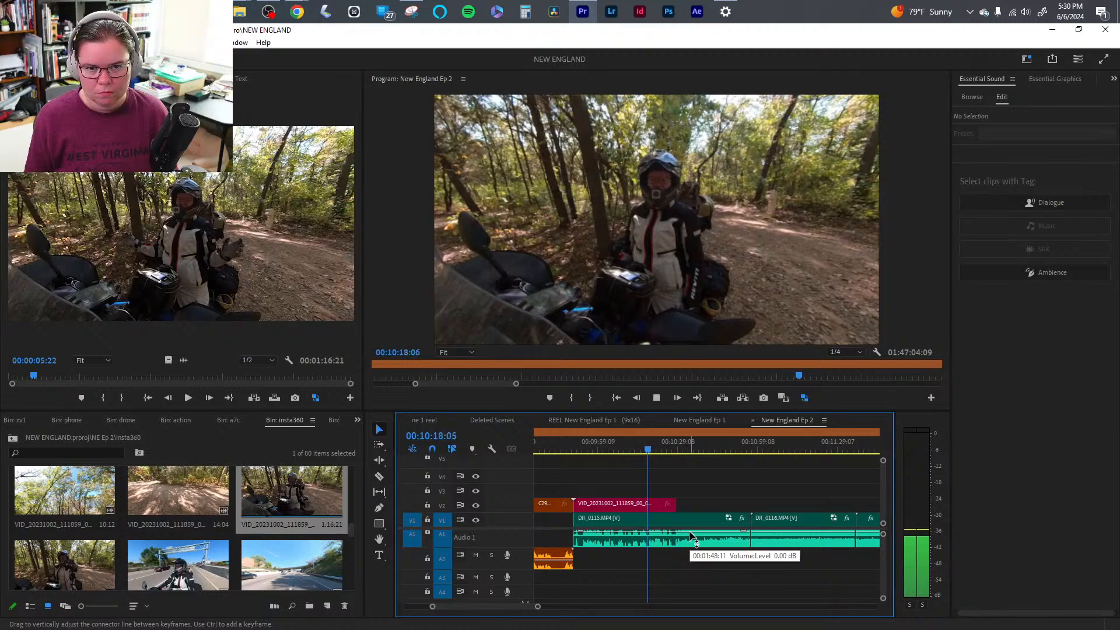
pyautogui.scroll(-2, 210, 550)
pyautogui.scroll(2, 210, 551)
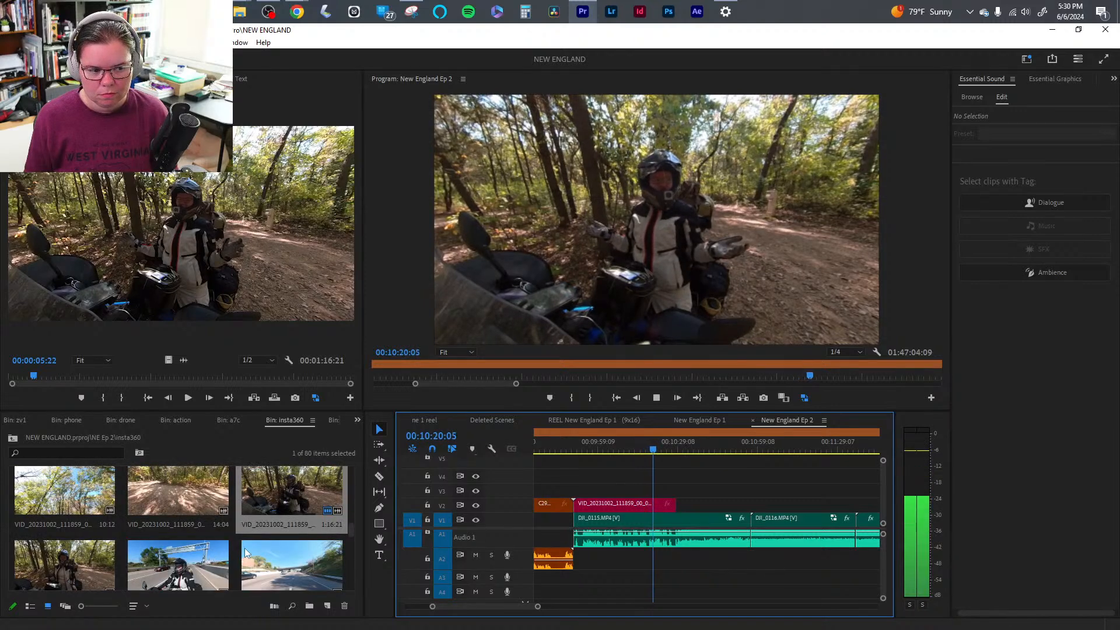
pyautogui.scroll(-2, 47, 559)
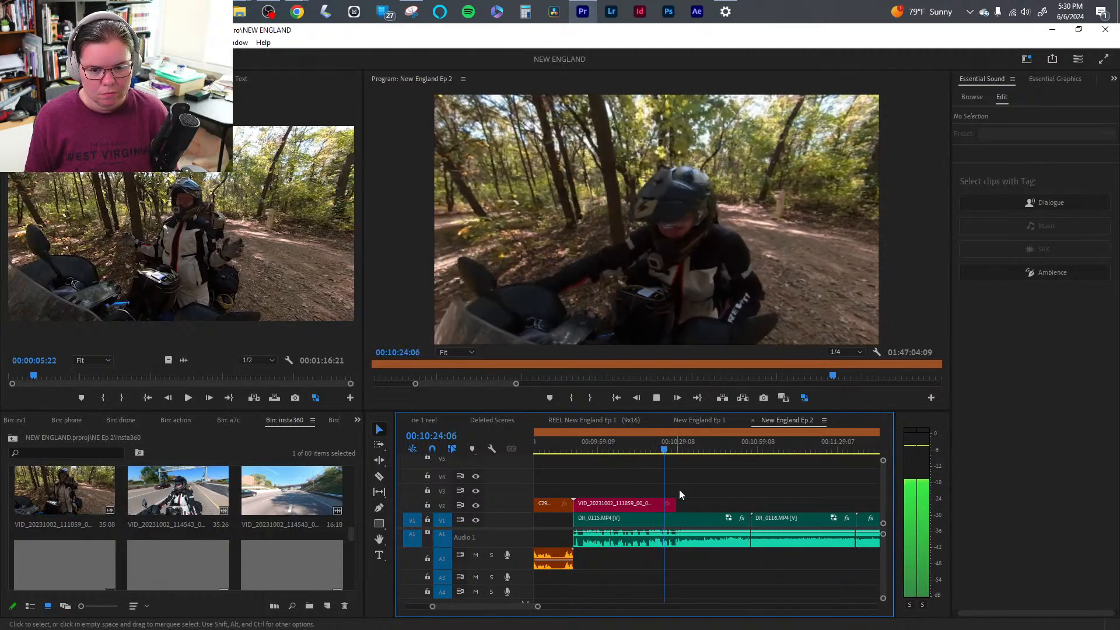
pyautogui.moveTo(674, 504); pyautogui.dragTo(760, 496)
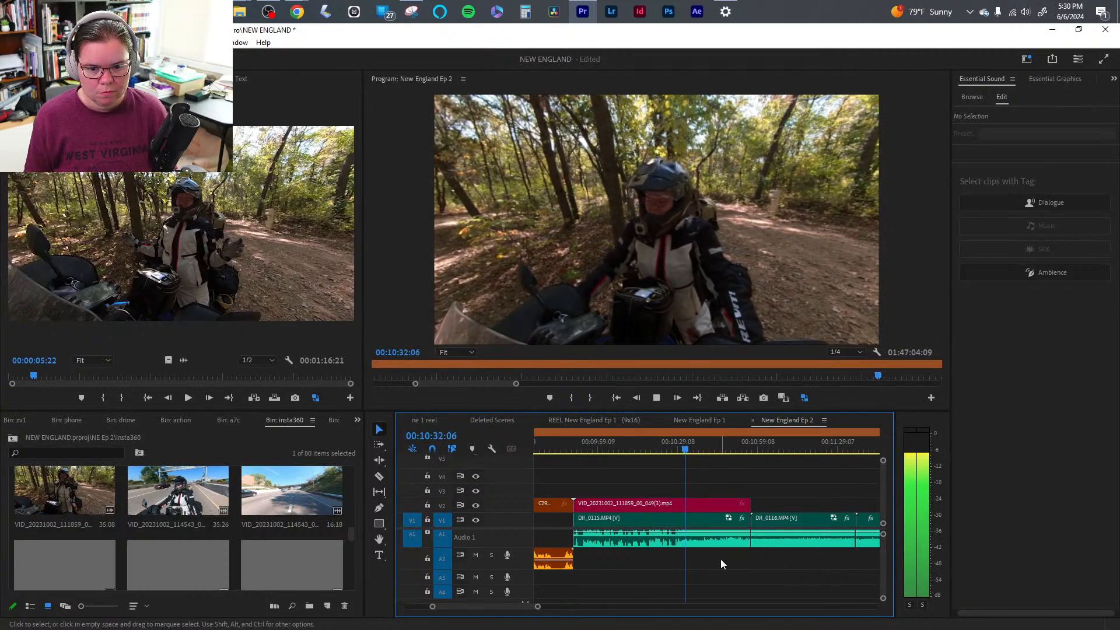
# - Keyframe the volume level of DJI_0115.MP4 from 0.0 dB at 00:10:34:23 down to -30 dB at 00:10:43:04
pyautogui.click(723, 541)
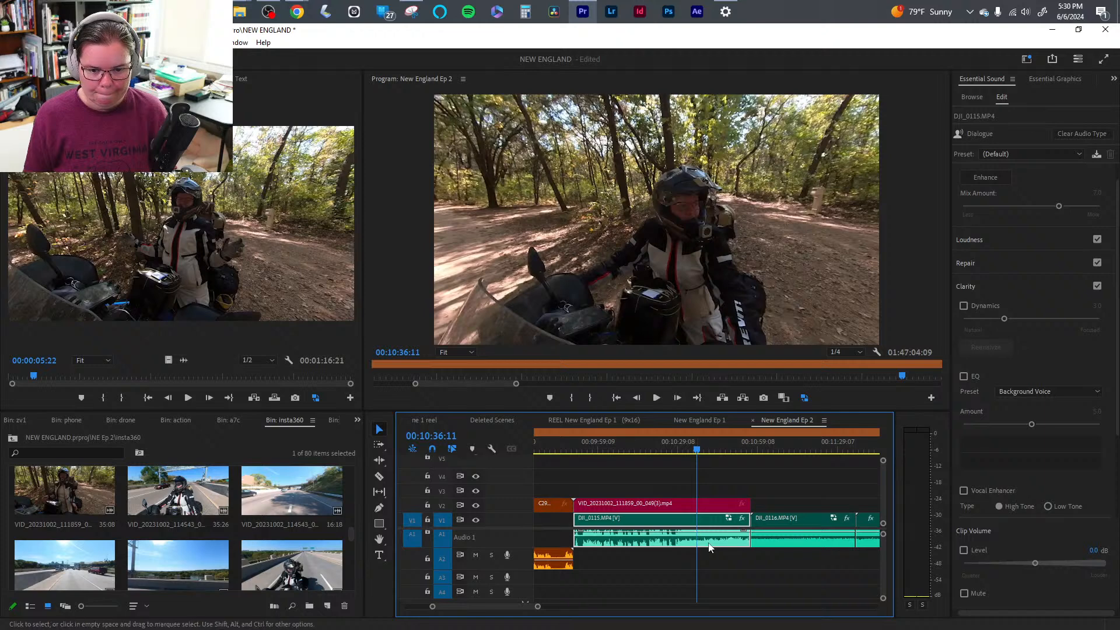
pyautogui.press('f')
pyautogui.click(210, 79)
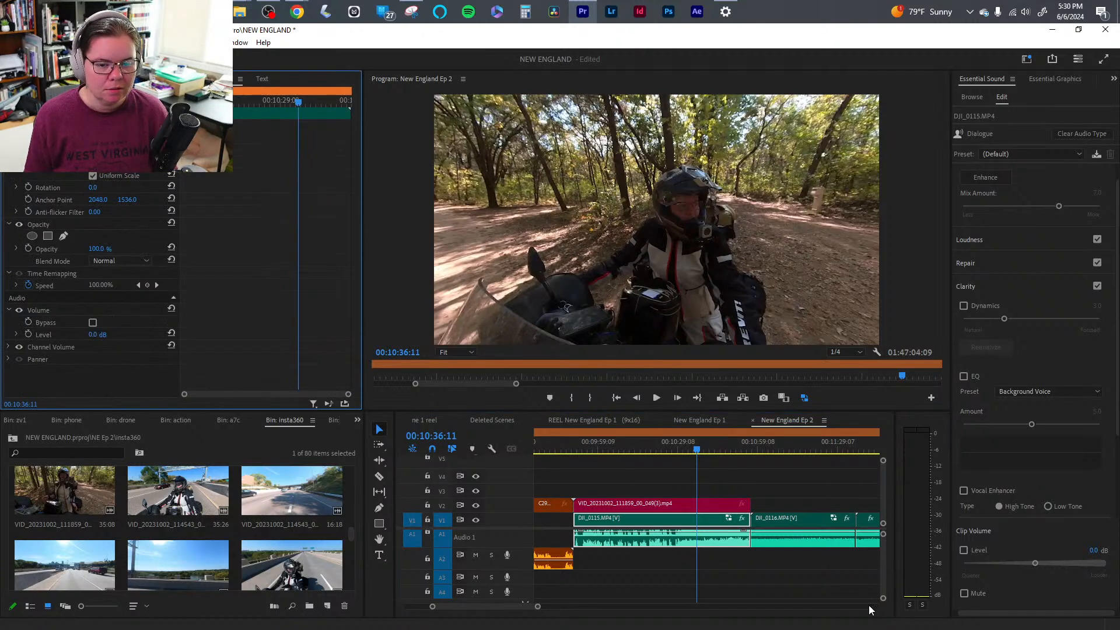
pyautogui.click(290, 100)
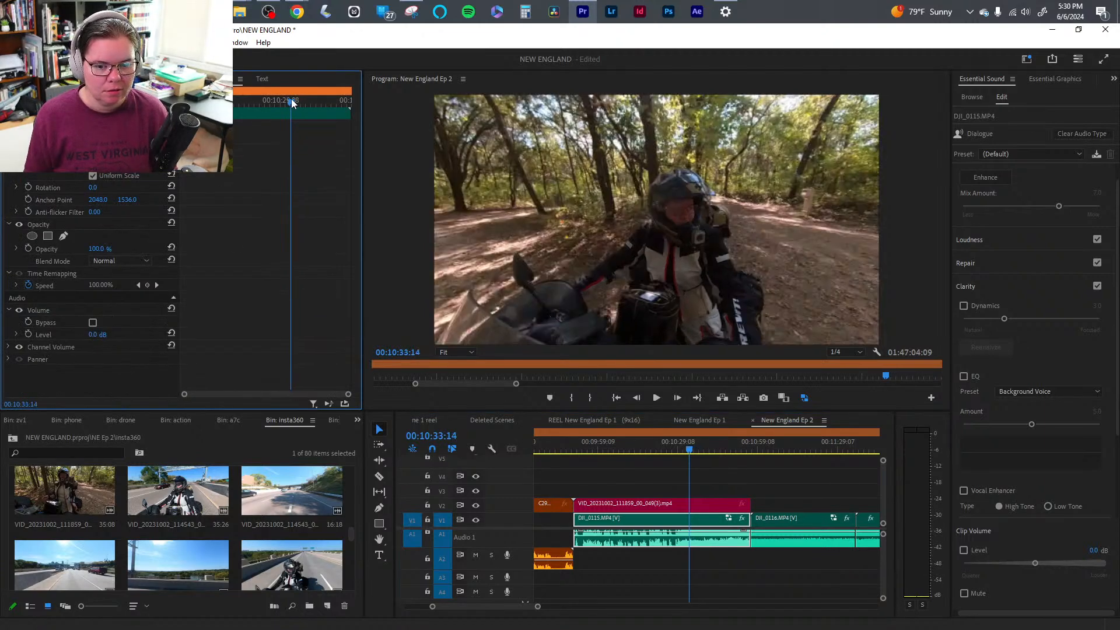
pyautogui.press('space')
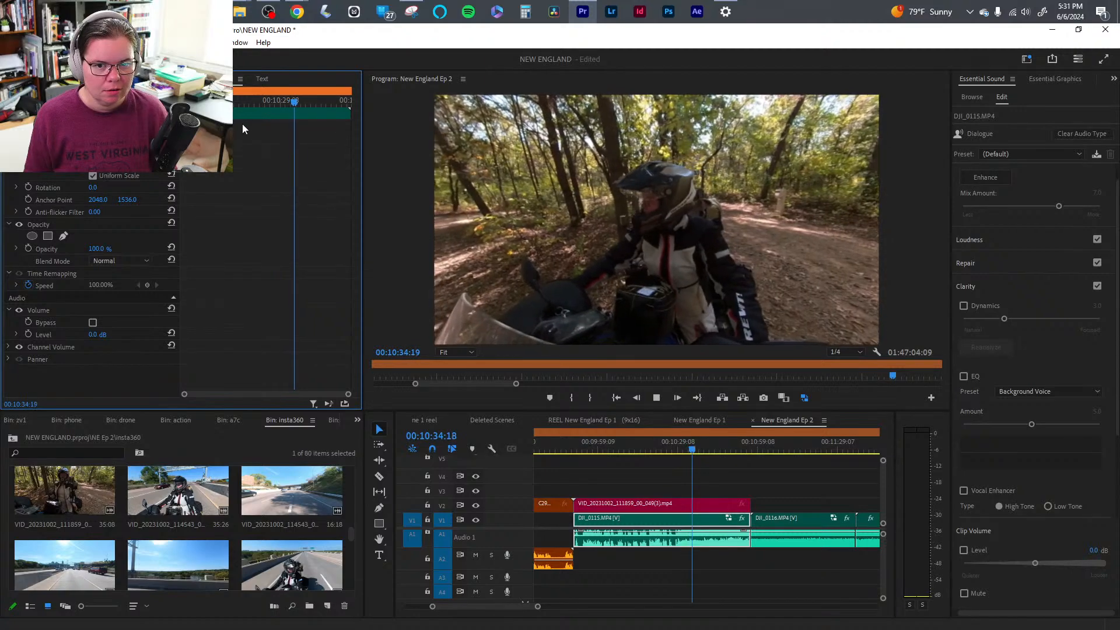
pyautogui.press('space')
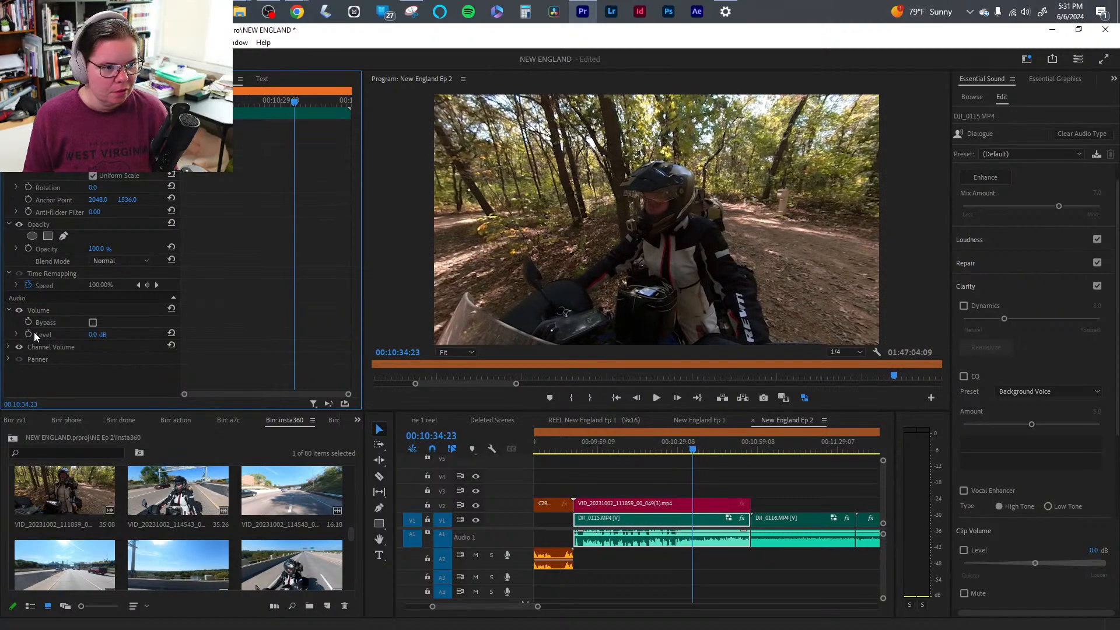
pyautogui.moveTo(303, 105); pyautogui.dragTo(317, 105)
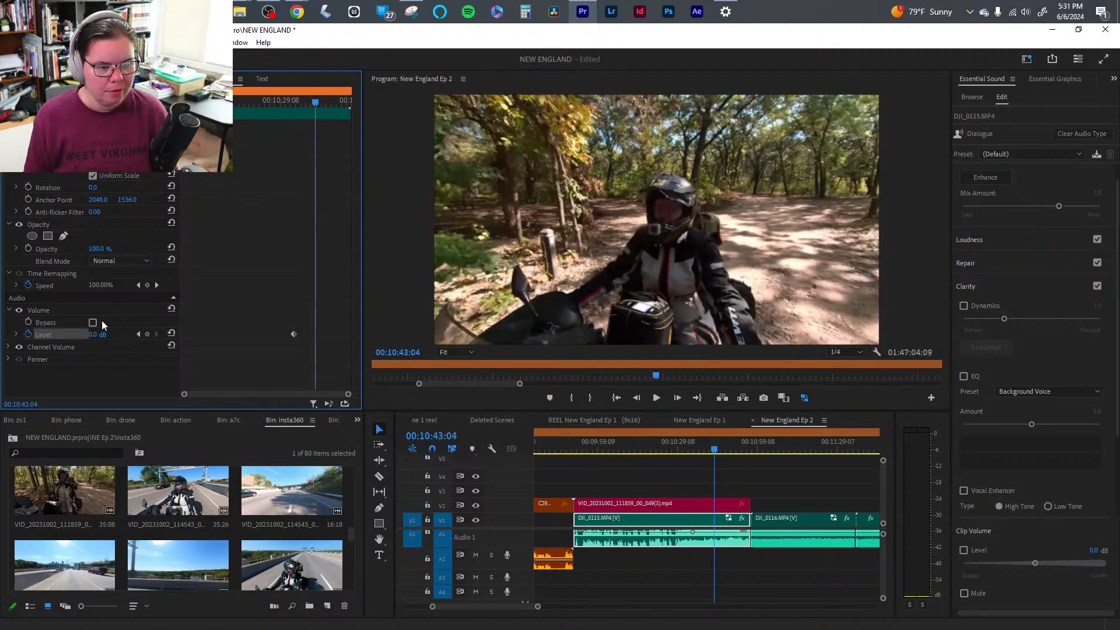
pyautogui.write('-30')
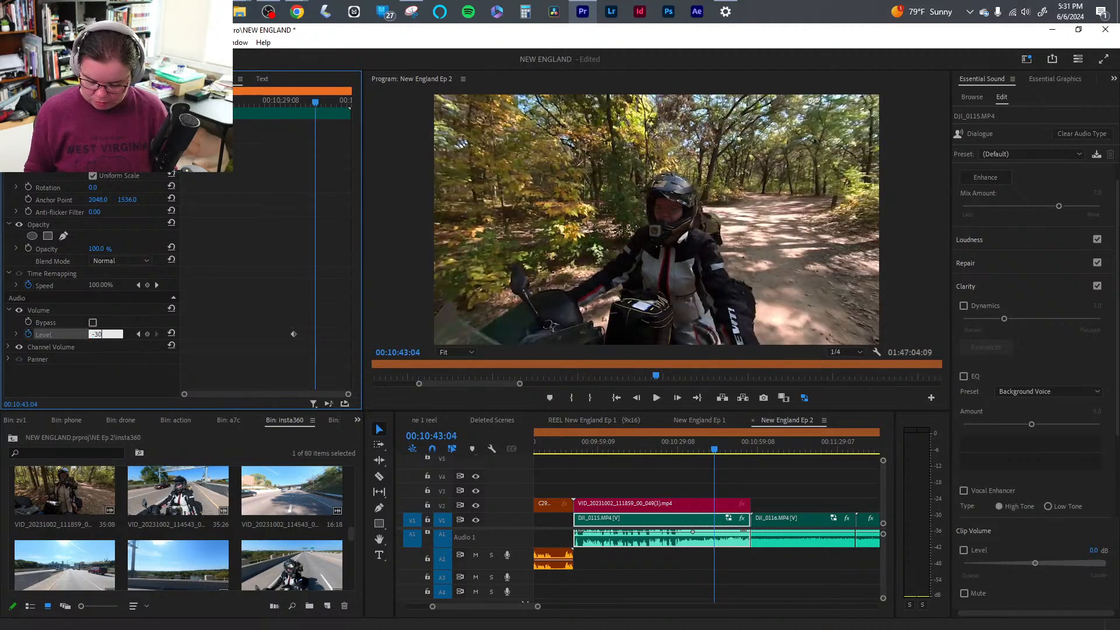
pyautogui.press('Return')
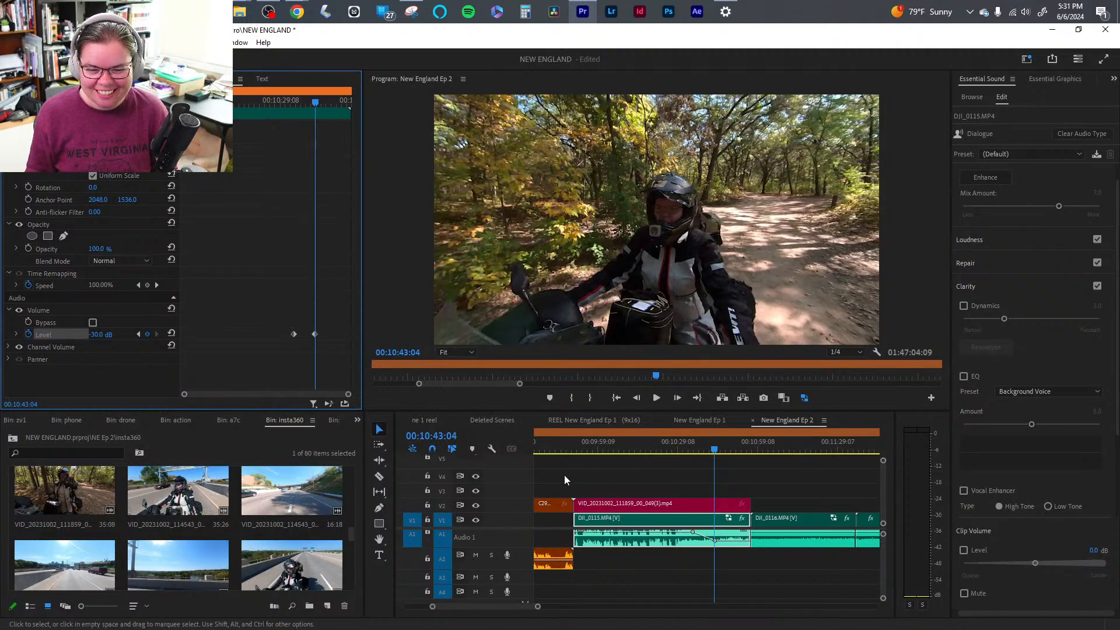
# - Save the project and play the start of the DJI_0115.MP4 volume fade from 00:10:33:19
pyautogui.click(682, 450)
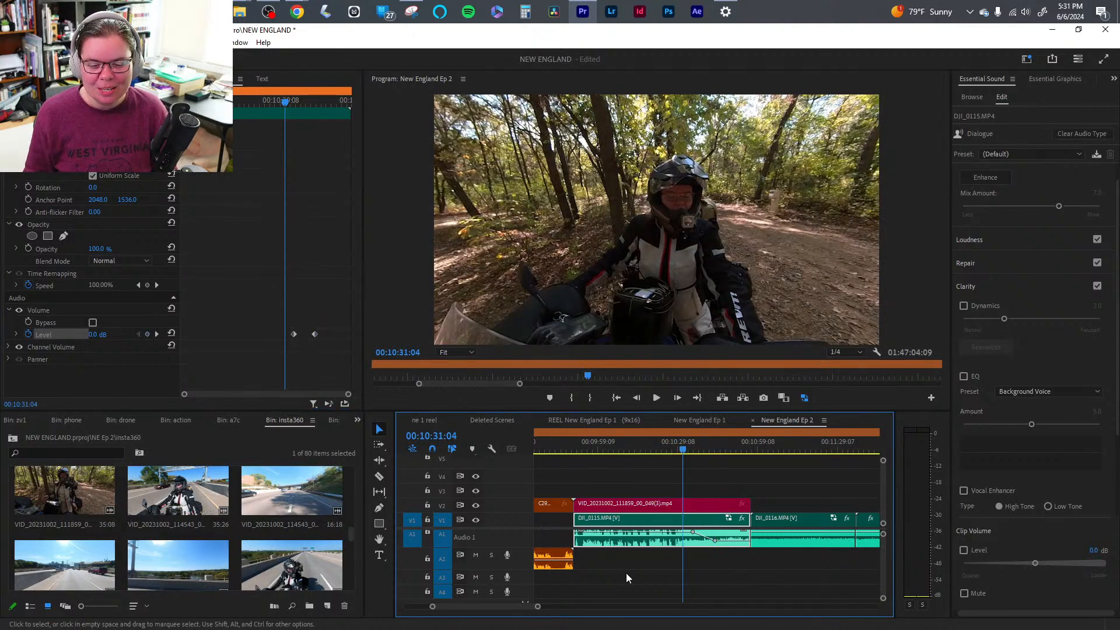
pyautogui.hotkey('ctrl', 's')
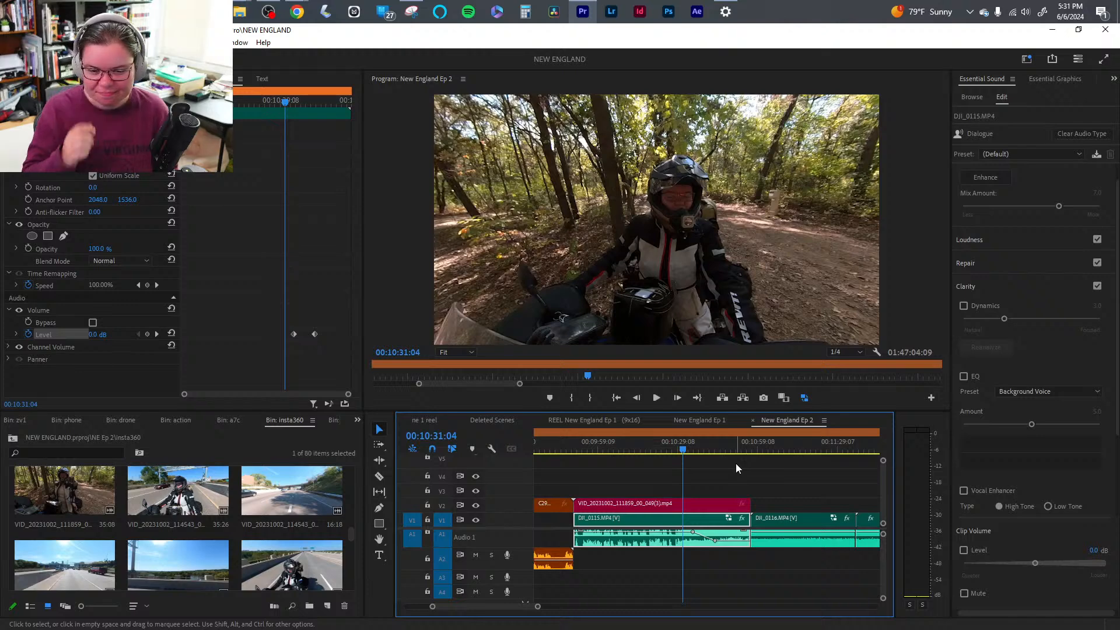
pyautogui.click(690, 448)
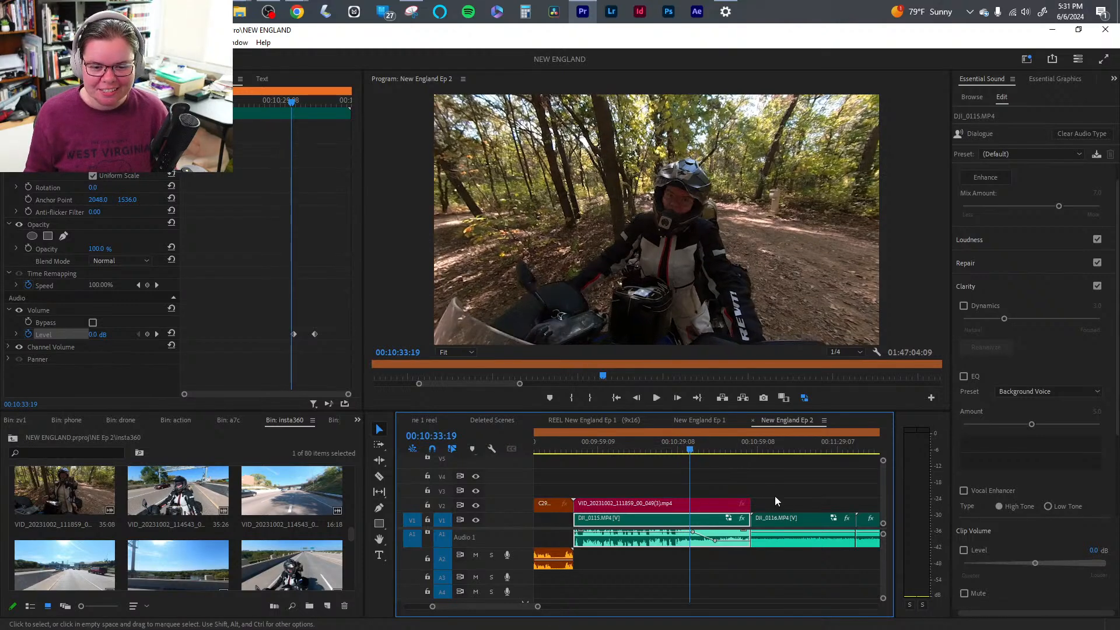
pyautogui.press('space')
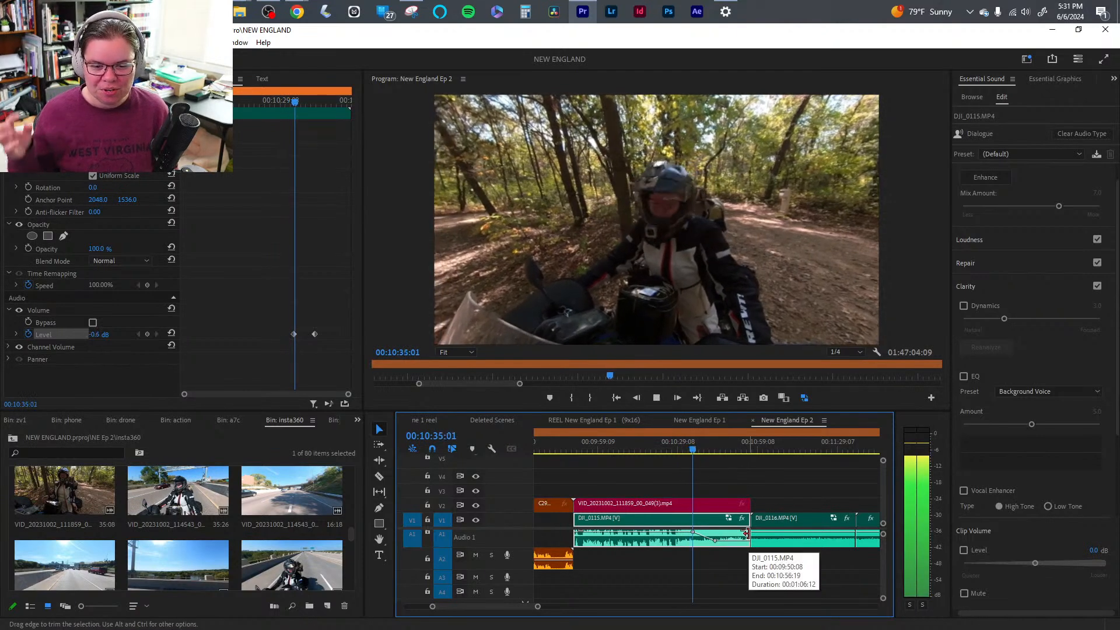
pyautogui.press('space')
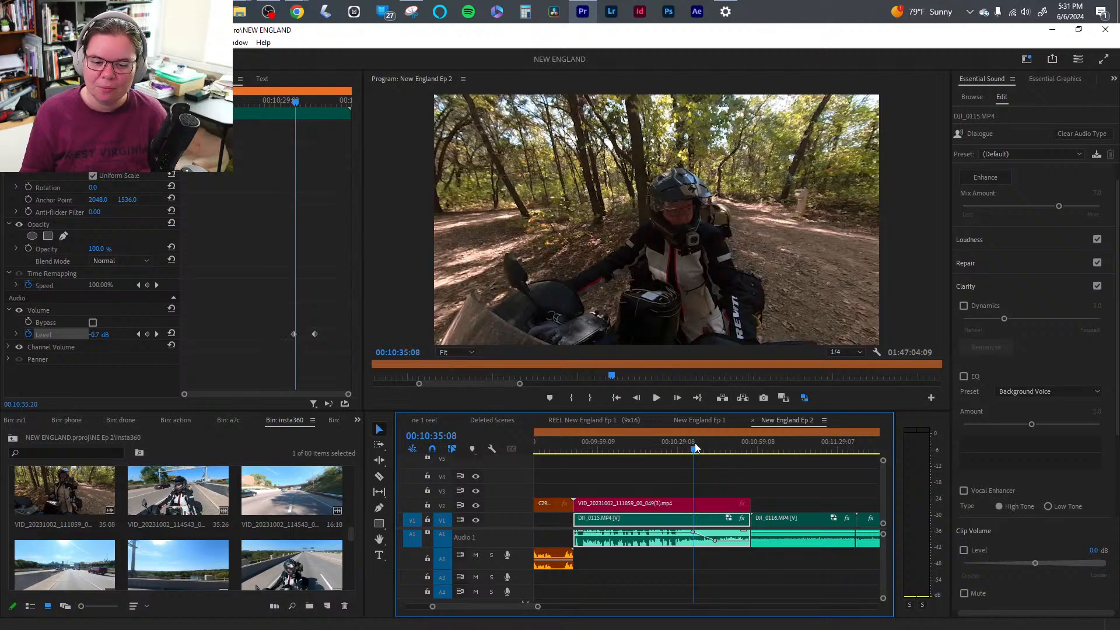
# - Move the -30 dB volume keyframe of DJI_0115.MP4 earlier to about 00:10:37 and play the shortened fade
pyautogui.moveTo(695, 448); pyautogui.dragTo(716, 448)
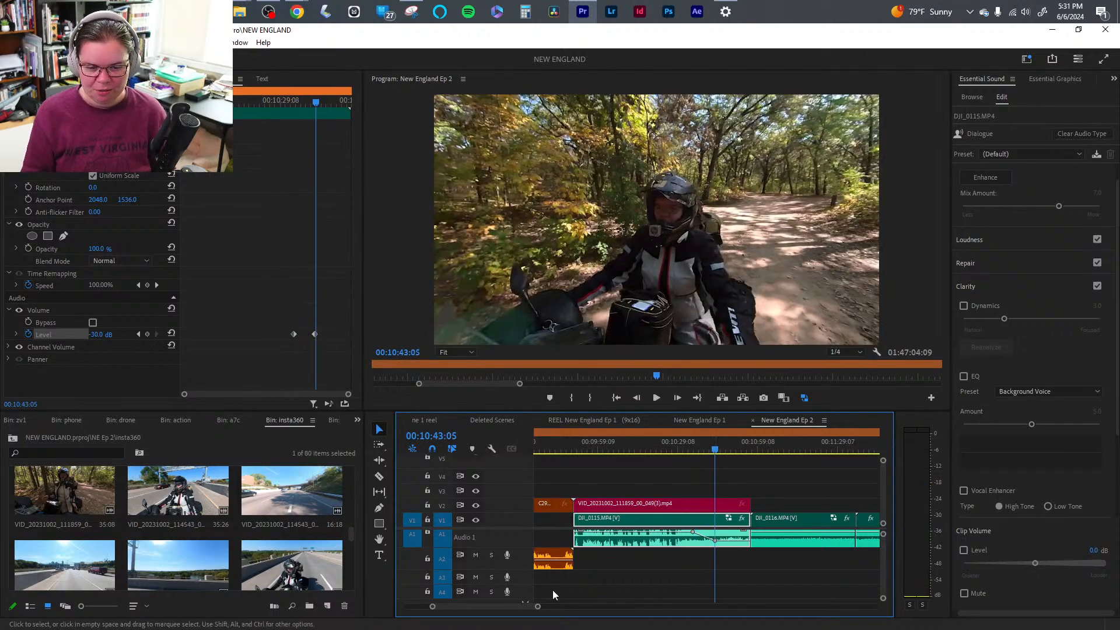
pyautogui.moveTo(538, 607); pyautogui.dragTo(514, 611)
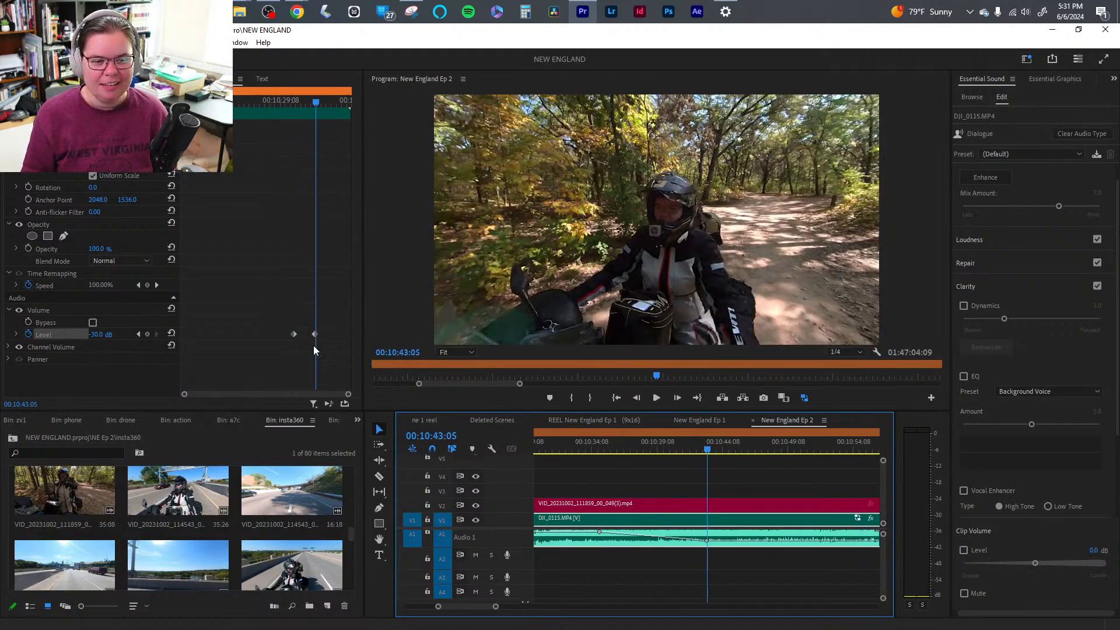
pyautogui.moveTo(314, 334); pyautogui.dragTo(301, 333)
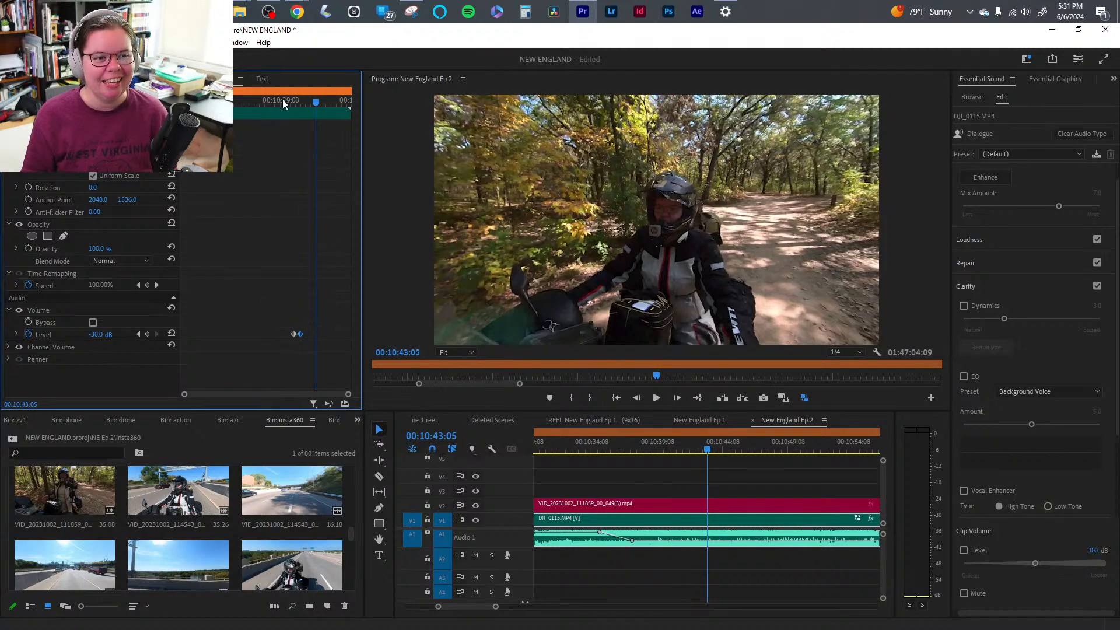
pyautogui.moveTo(282, 99); pyautogui.dragTo(290, 103)
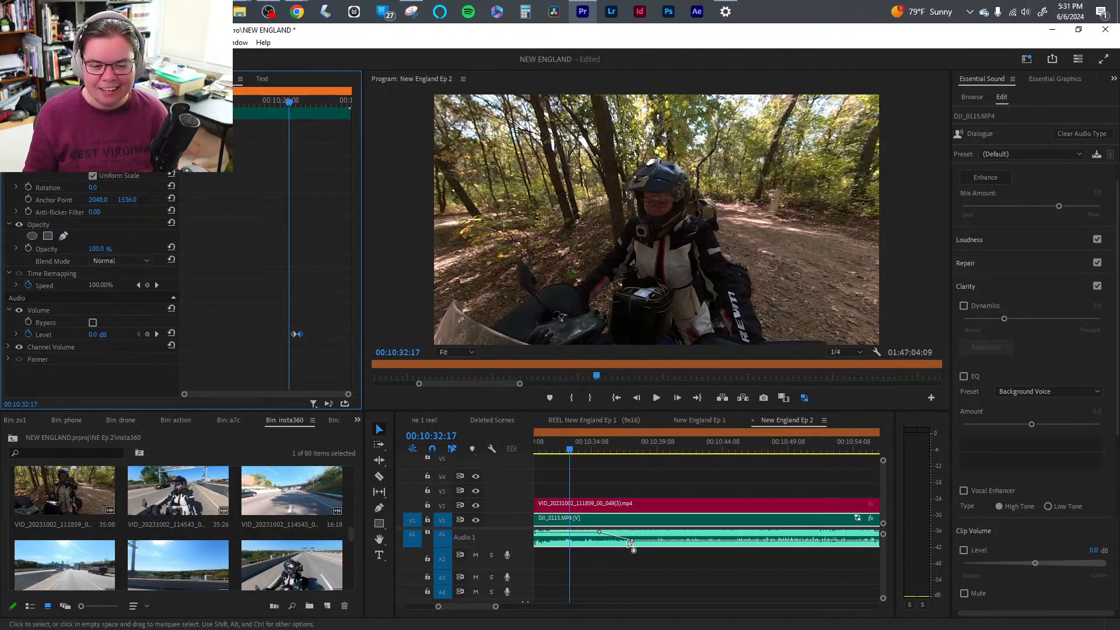
pyautogui.click(613, 454)
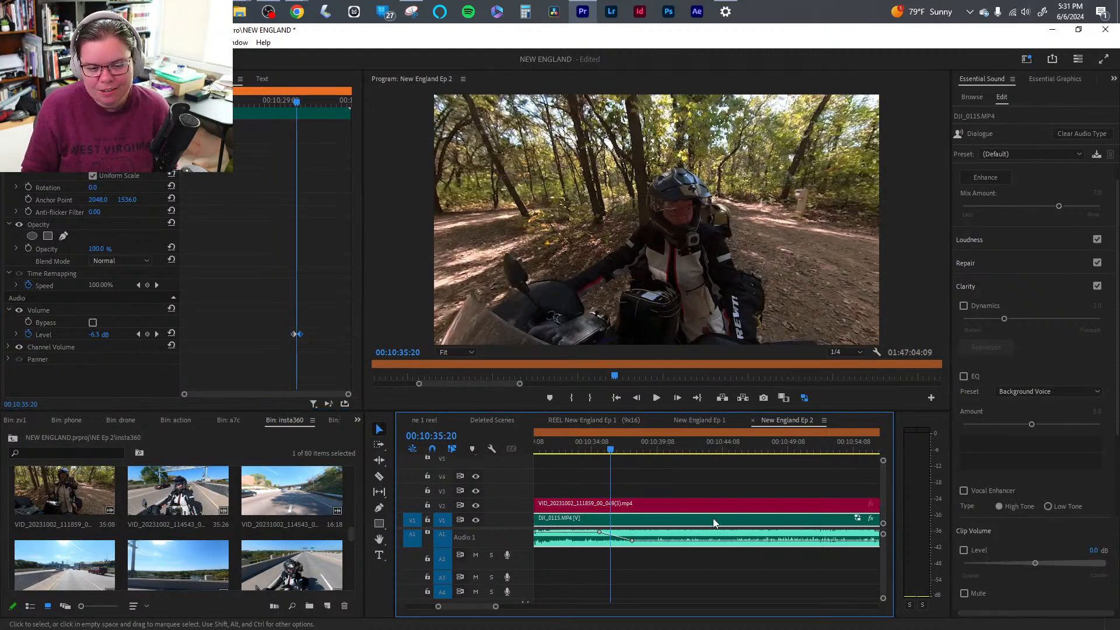
pyautogui.press('space')
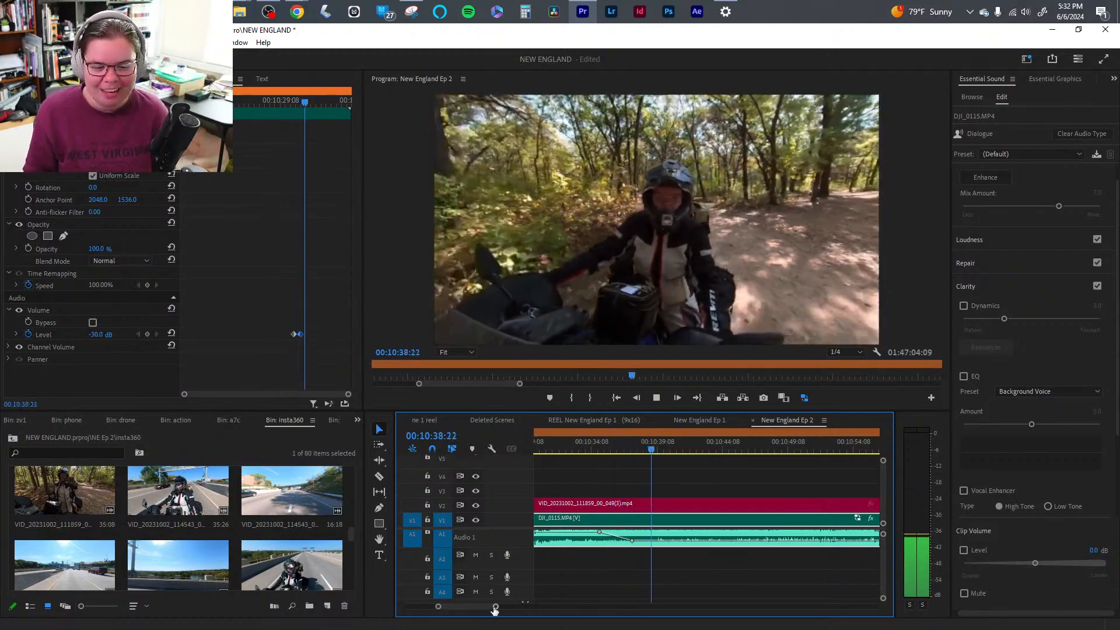
pyautogui.moveTo(495, 606); pyautogui.dragTo(531, 608)
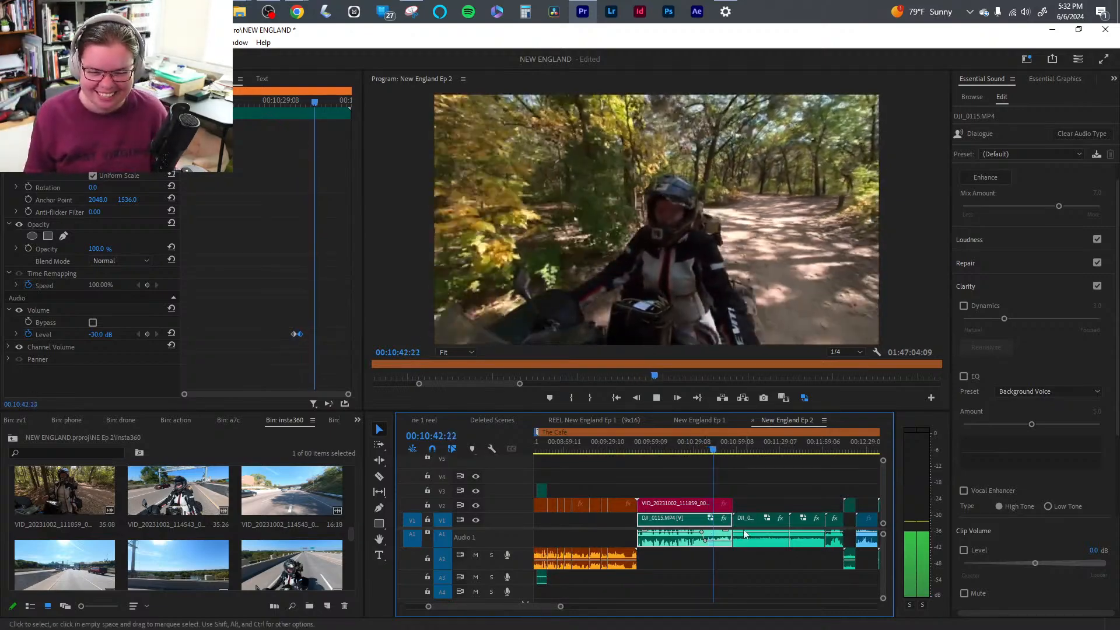
pyautogui.press('space')
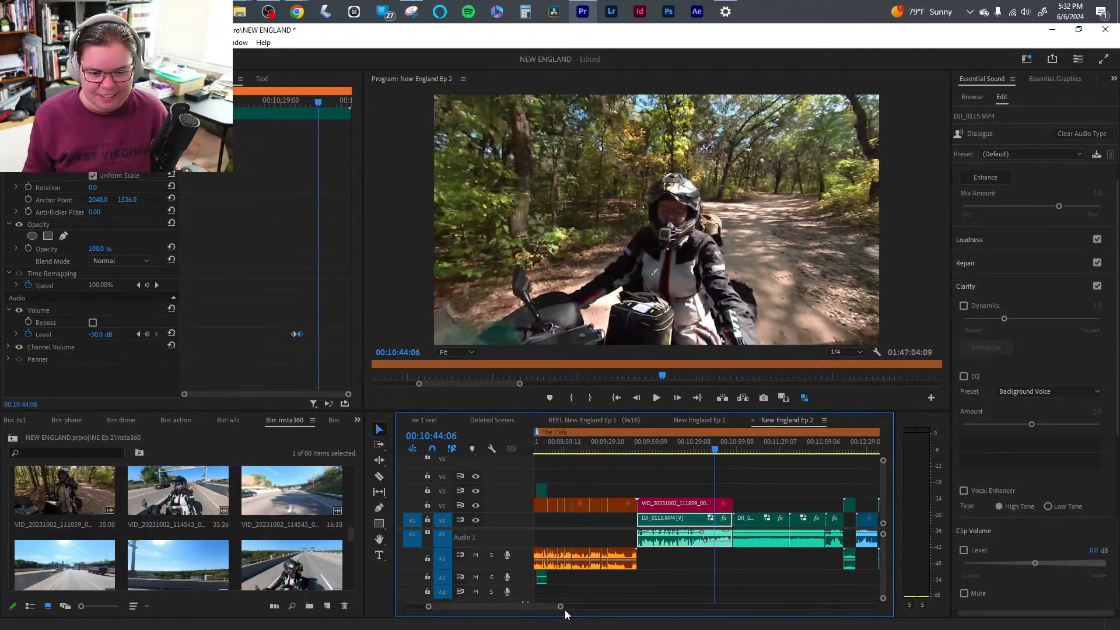
# - Raise the second volume keyframe of DJI_0115.MP4 to -7.7 dB and play the departure audio
pyautogui.moveTo(561, 610); pyautogui.dragTo(499, 607)
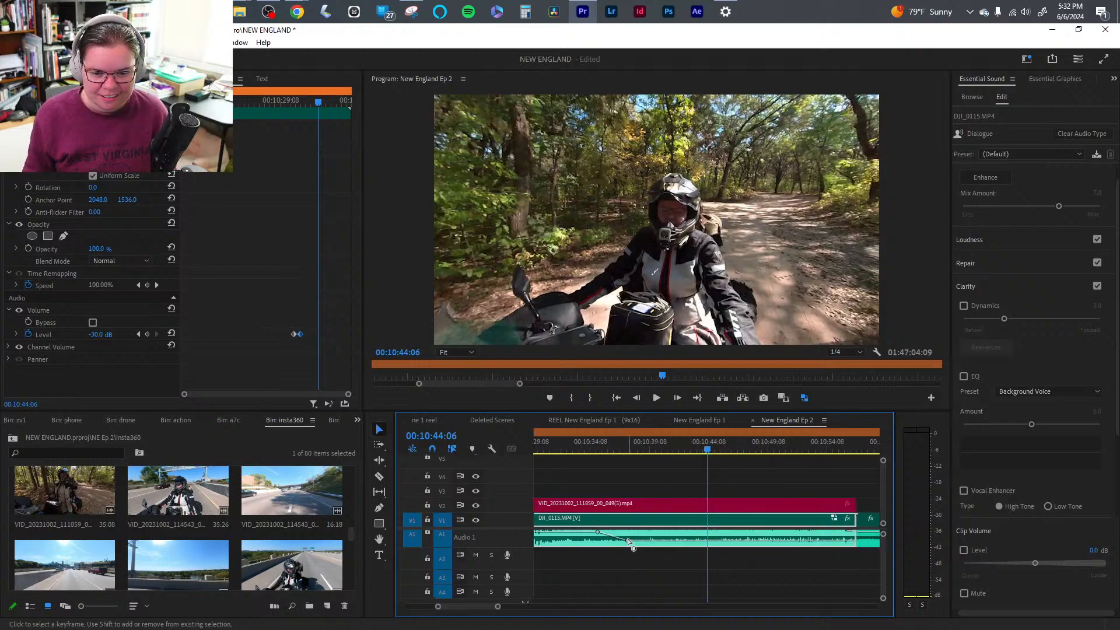
pyautogui.press('space')
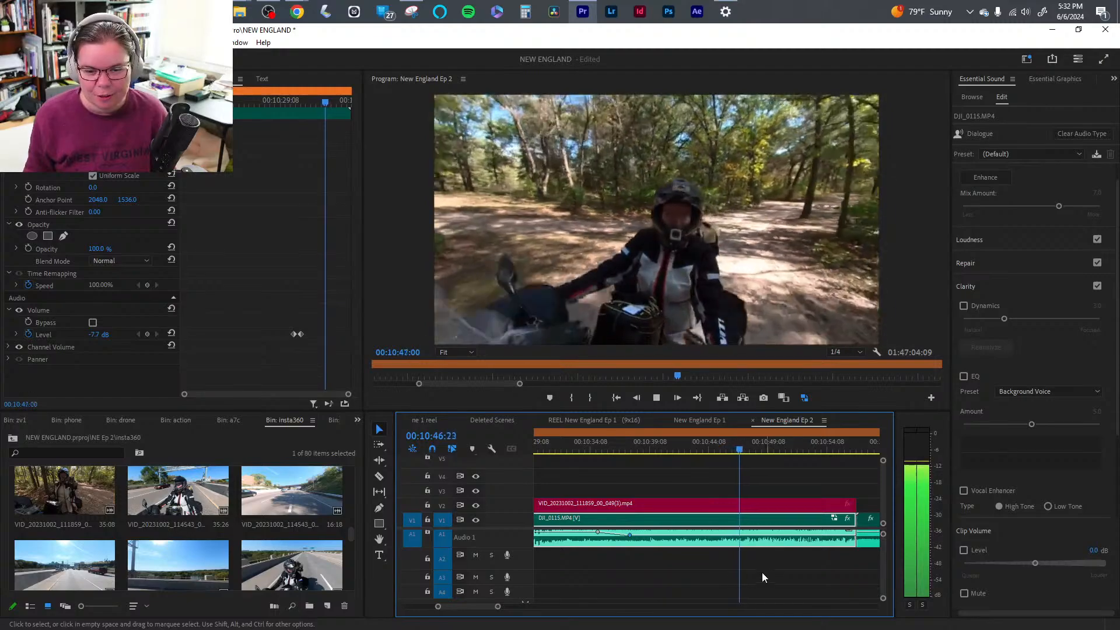
pyautogui.click(649, 450)
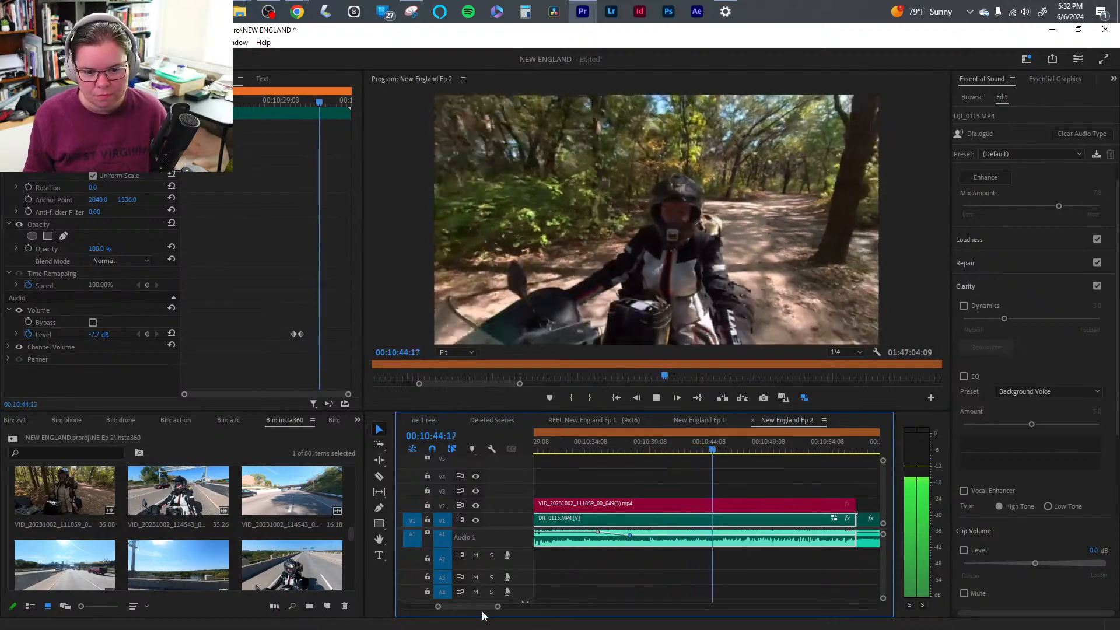
# - Split DJI_0115.MP4 and its insta360 overlay just after the volume fade, at about 00:10:37, and ripple-delete both remainders
pyautogui.moveTo(498, 606); pyautogui.dragTo(512, 607)
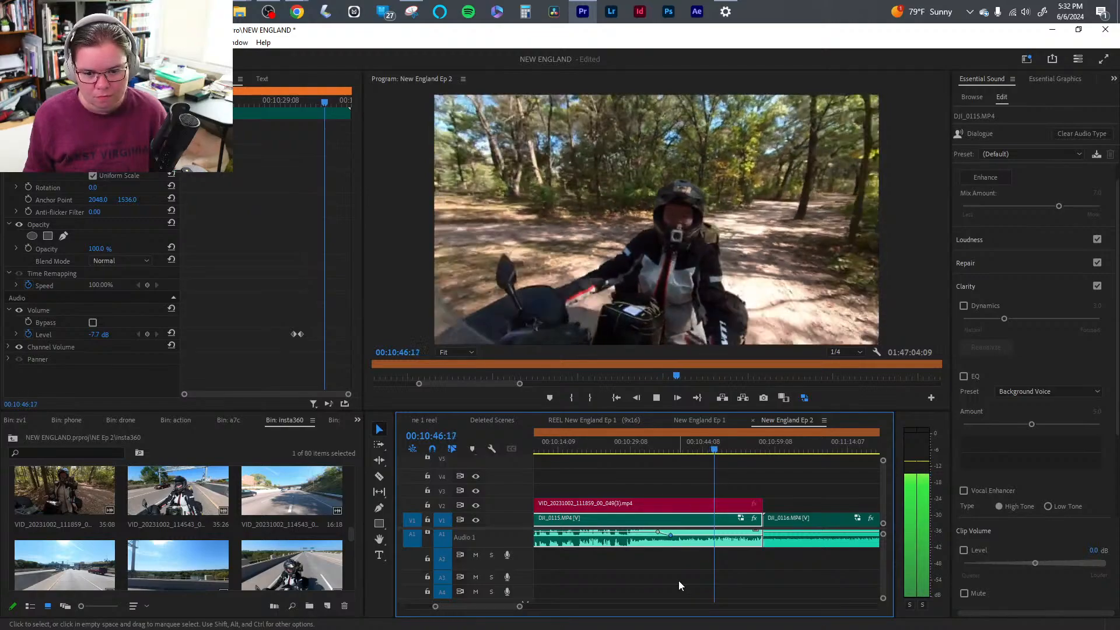
pyautogui.press('c')
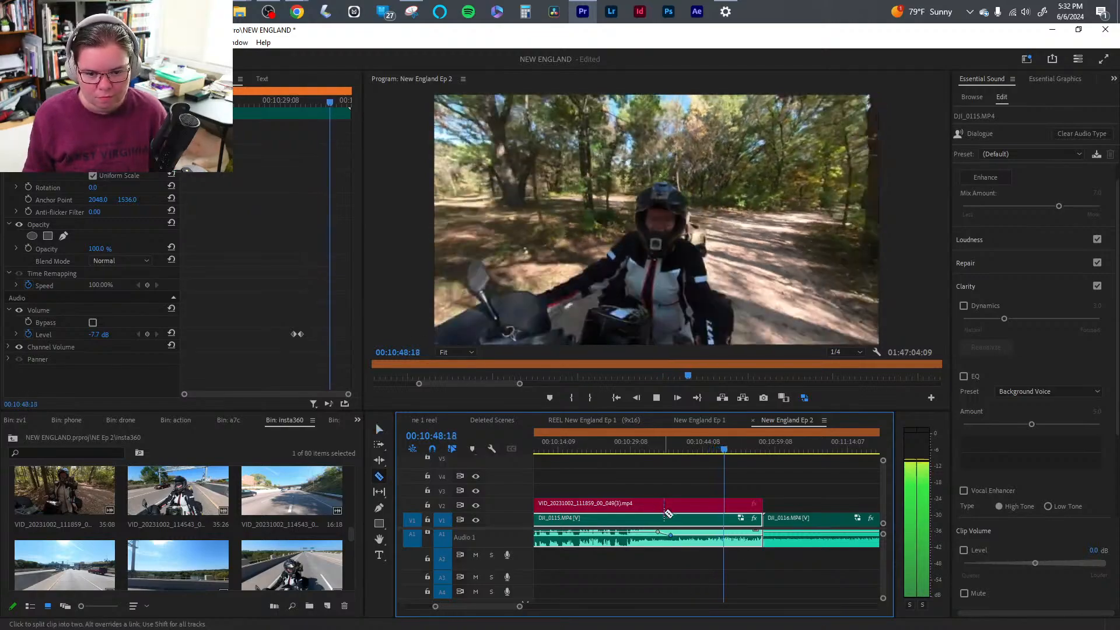
pyautogui.keyDown('shift'); pyautogui.click(668, 509); pyautogui.keyUp('shift')
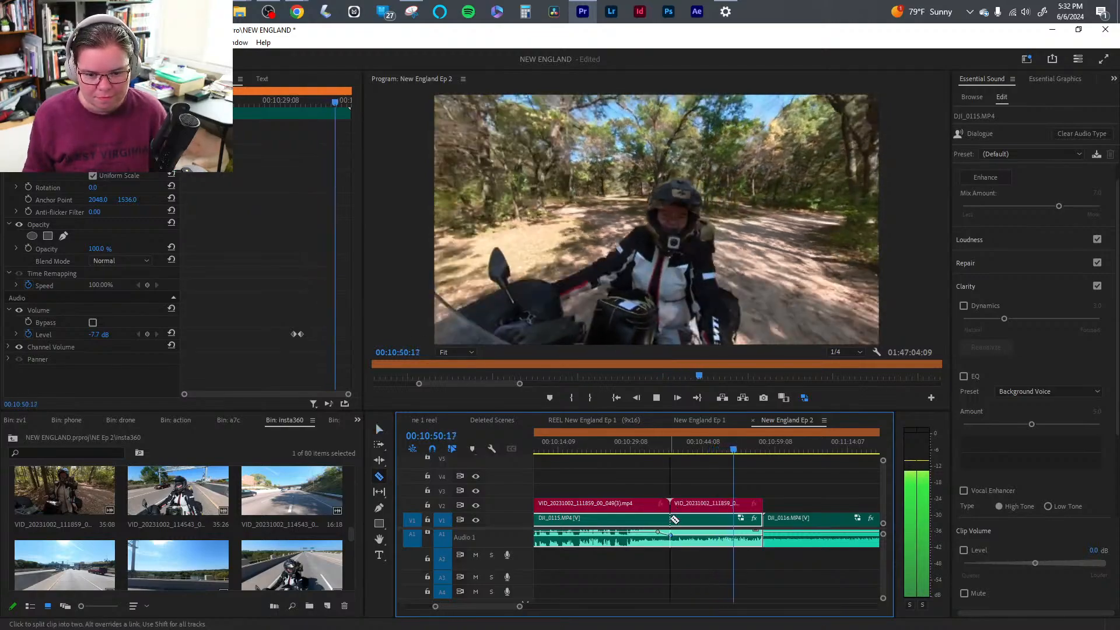
pyautogui.press('v')
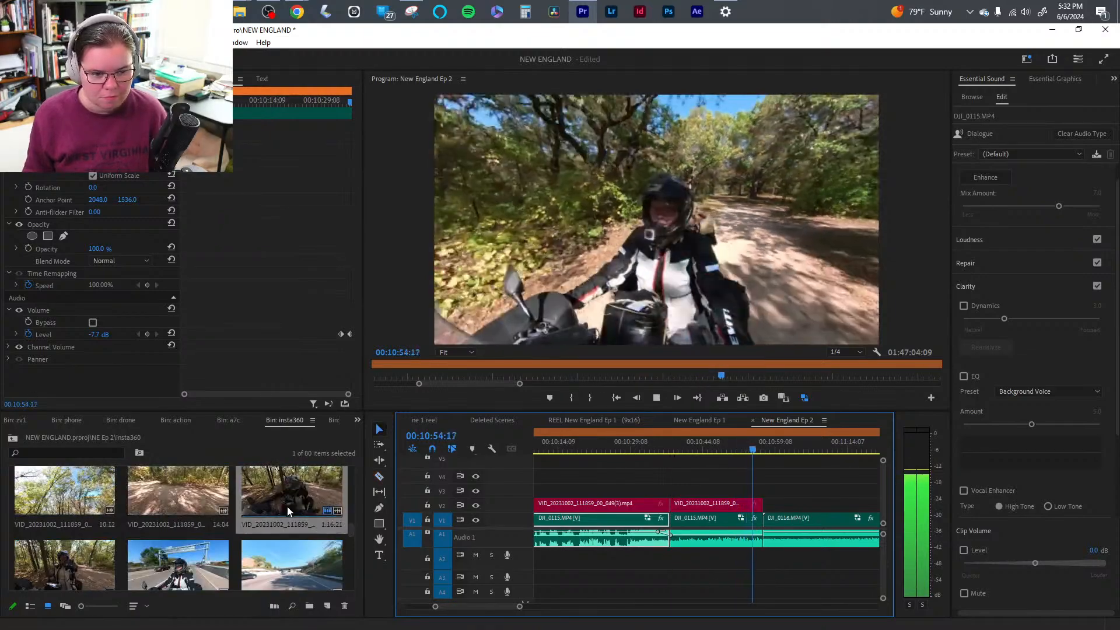
pyautogui.click(800, 579)
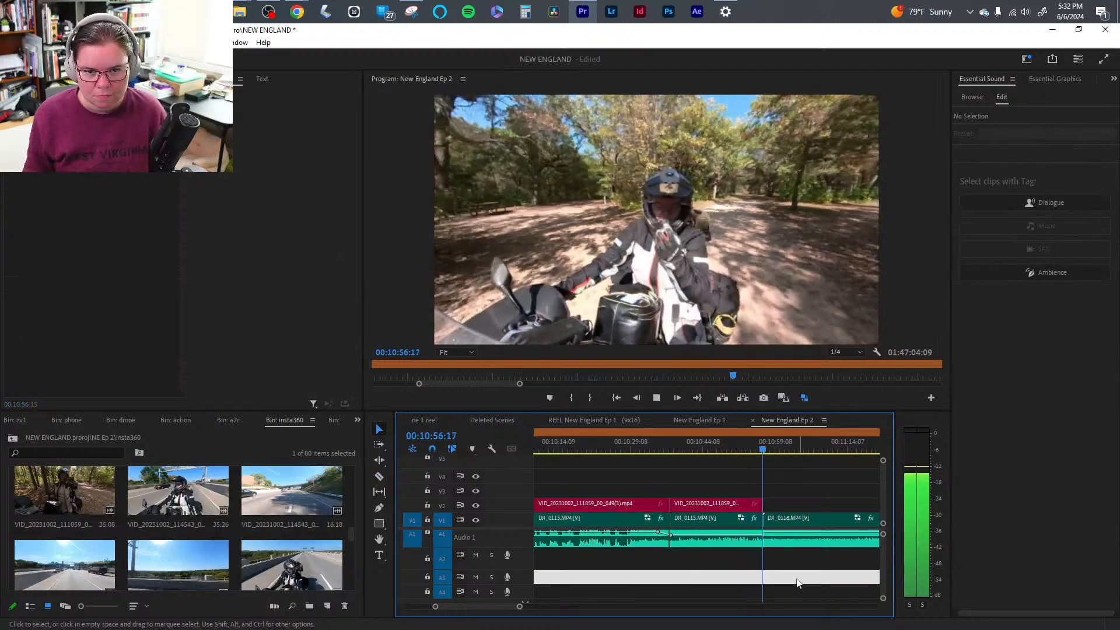
pyautogui.moveTo(714, 471); pyautogui.dragTo(726, 572)
pyautogui.hotkey('shift', 'Delete')
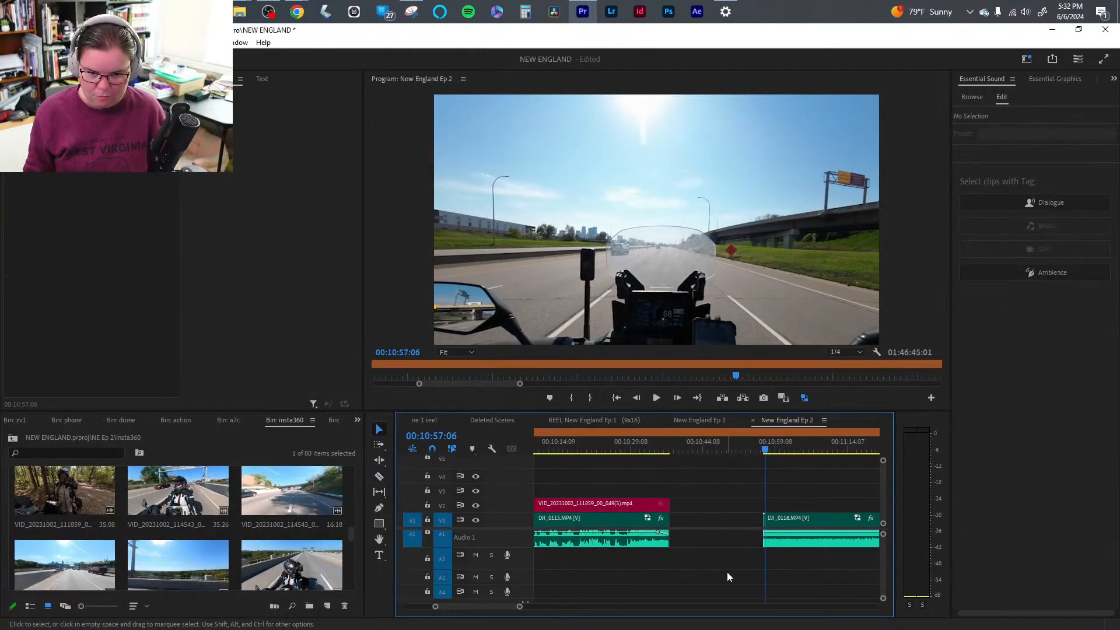
# - Adjust the audio gain of DJI_0116.MP4 and DJI_0117.MP4 together and tag both clips as Ambience
pyautogui.click(820, 547)
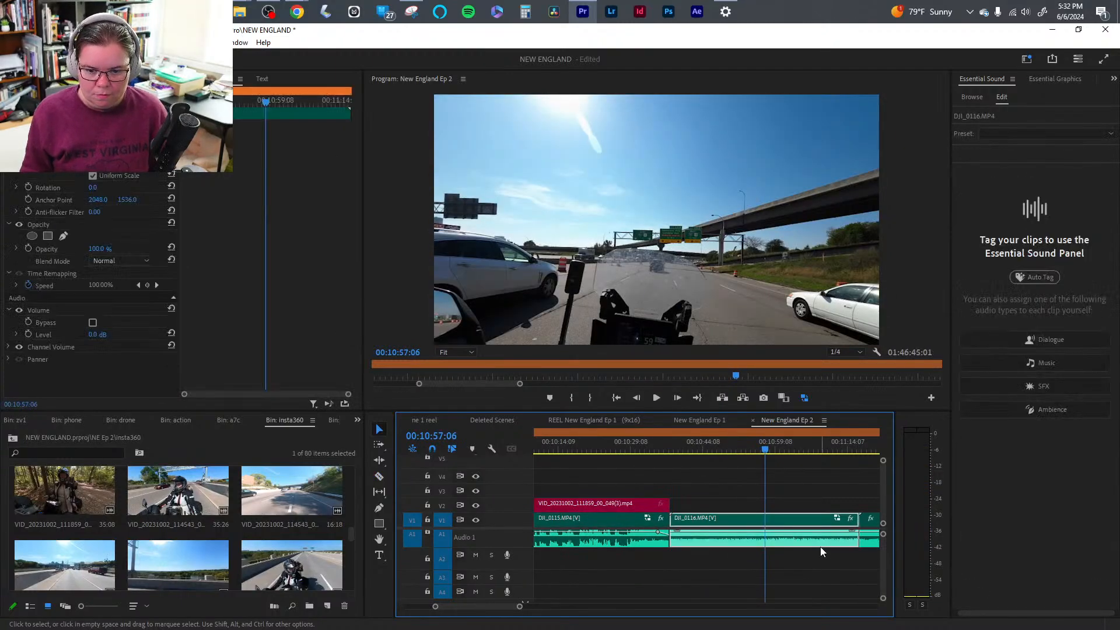
pyautogui.keyDown('shift'); pyautogui.click(865, 543); pyautogui.keyUp('shift')
pyautogui.rightClick(819, 547)
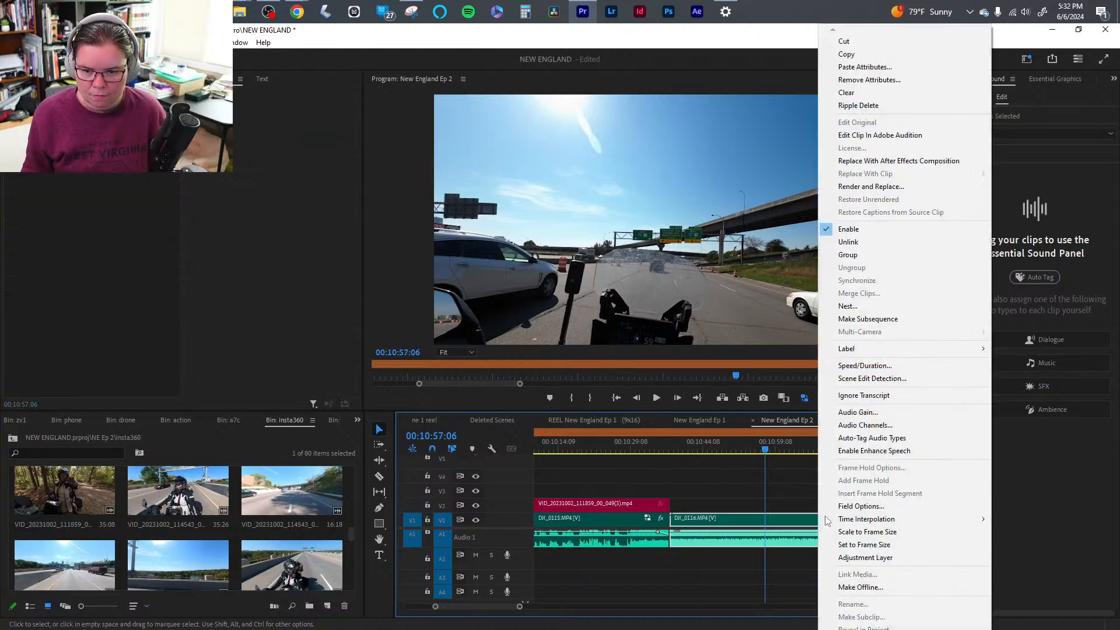
pyautogui.click(870, 416)
pyautogui.press('Return')
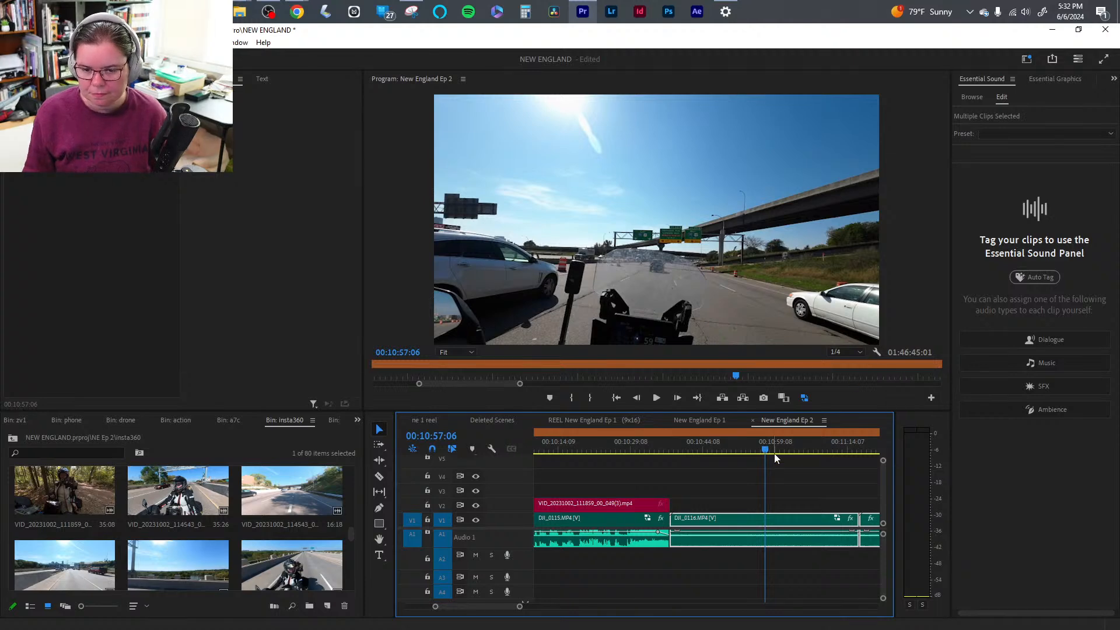
pyautogui.click(1034, 408)
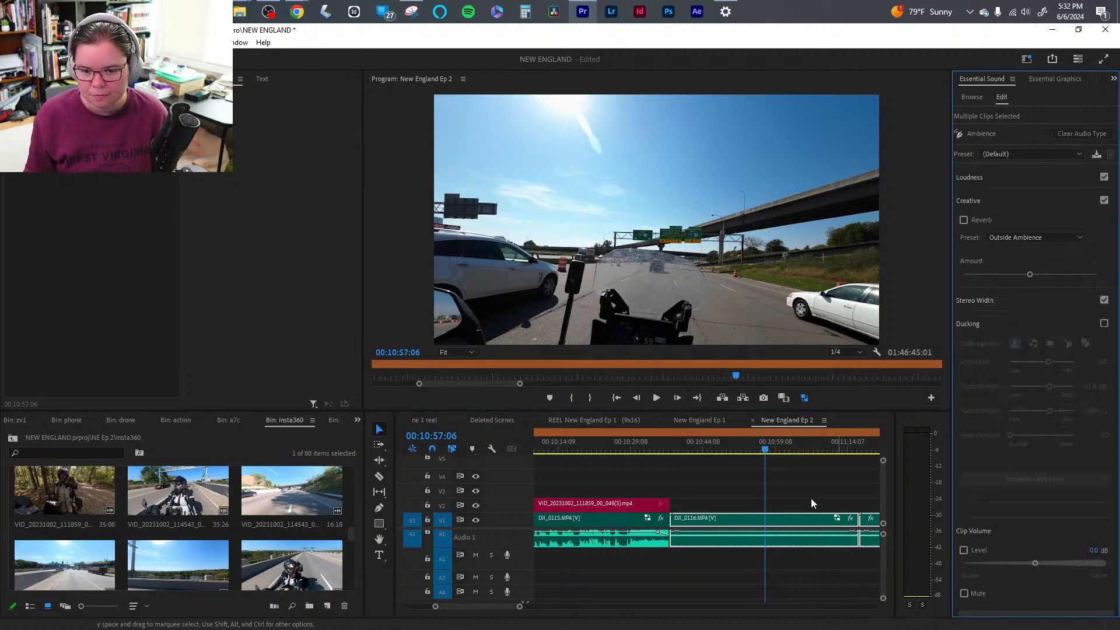
# - Ripple-trim the beginning of DJI_0116.MP4 up to a later highway shot and play the new start
pyautogui.click(746, 593)
pyautogui.click(681, 450)
pyautogui.moveTo(683, 453); pyautogui.dragTo(728, 455)
pyautogui.press('q')
pyautogui.press('space')
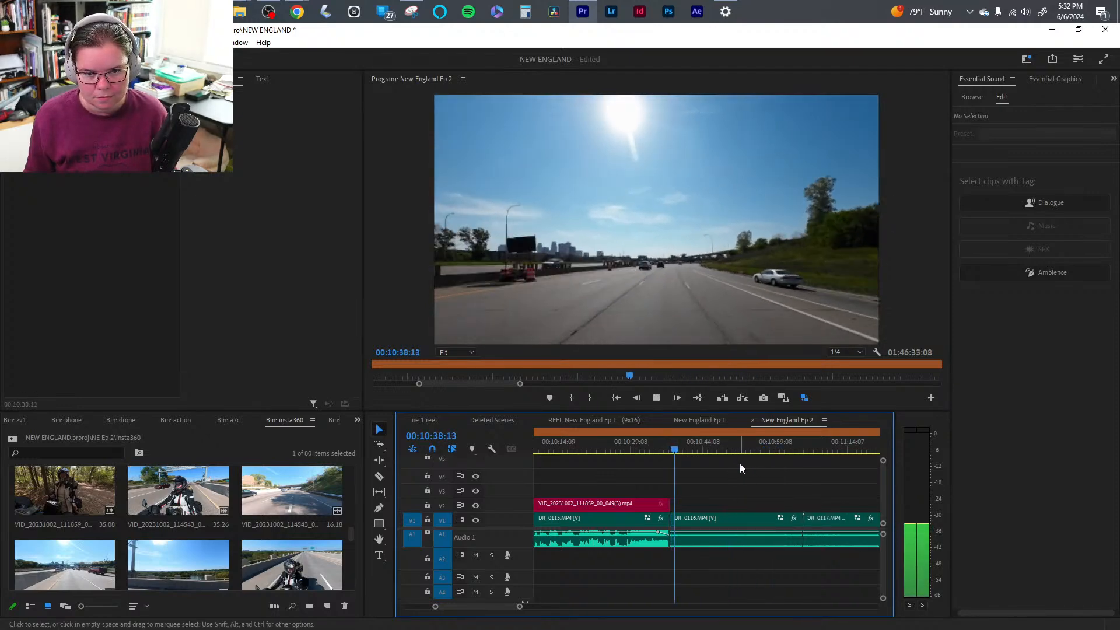
# - Split DJI_0116.MP4 at about 00:10:40, delete its remainder while leaving the gap open, and save the project
pyautogui.press('w')
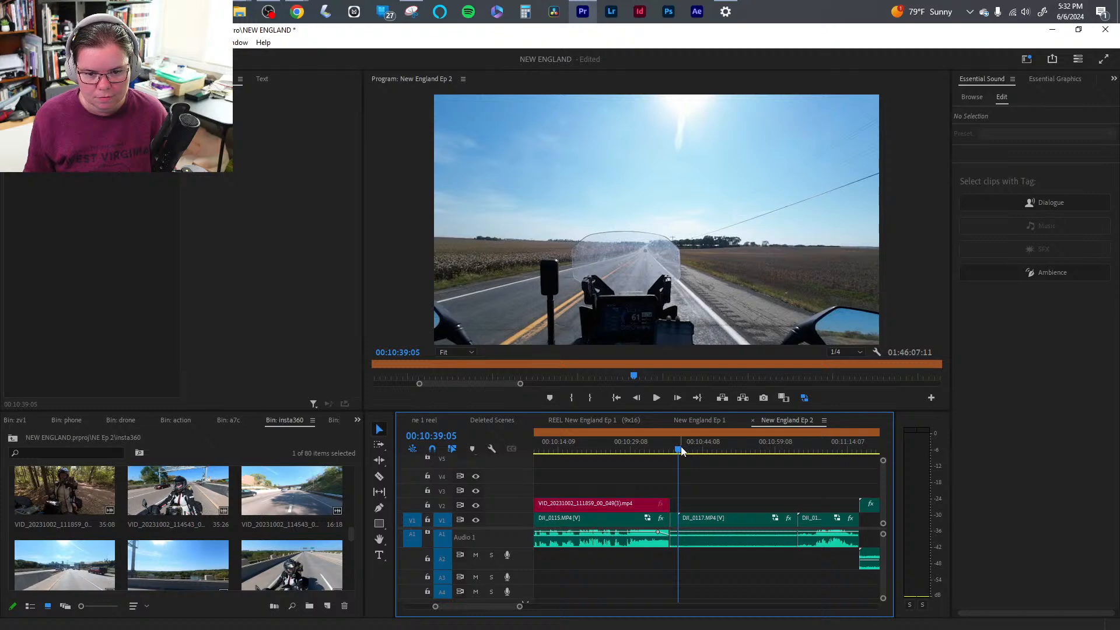
pyautogui.hotkey('ctrl', 'z')
pyautogui.moveTo(680, 454); pyautogui.dragTo(798, 453)
pyautogui.press('c')
pyautogui.click(752, 517)
pyautogui.press('Delete')
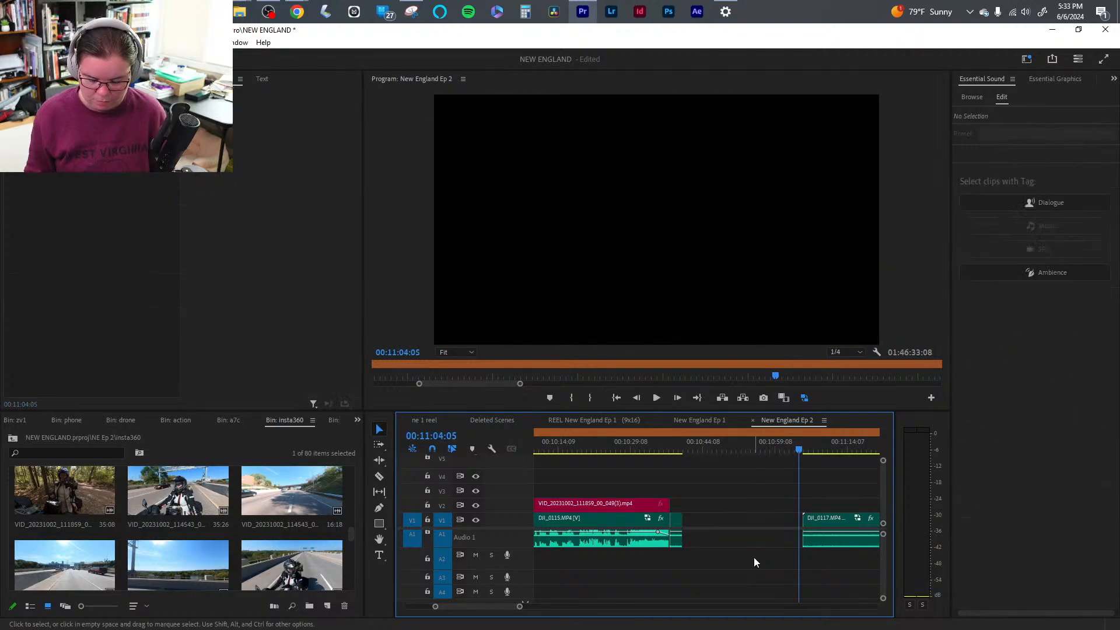
pyautogui.hotkey('ctrl', 's')
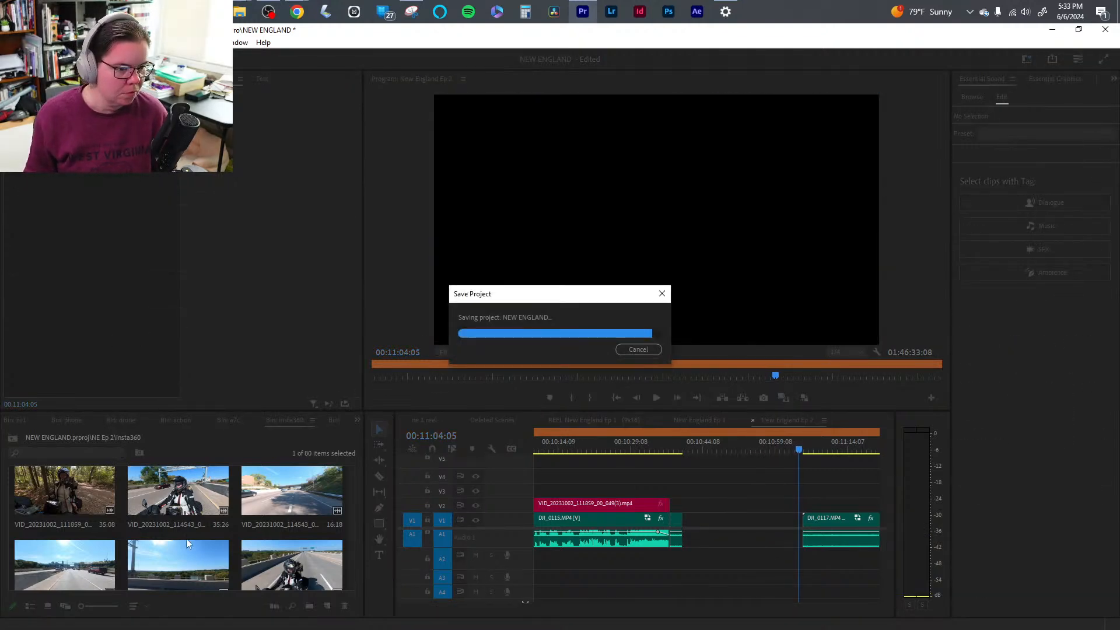
# - Skim the 35:08 insta360 clip VID_20231002_111859 from start to end in the source preview
pyautogui.doubleClick(64, 490)
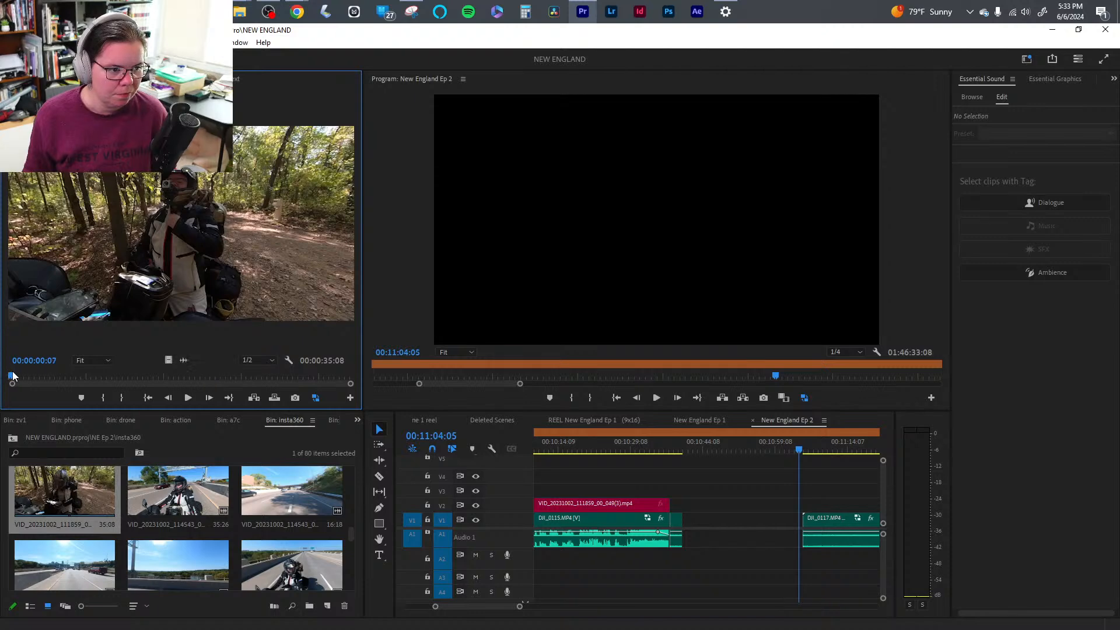
pyautogui.moveTo(13, 376); pyautogui.dragTo(154, 380)
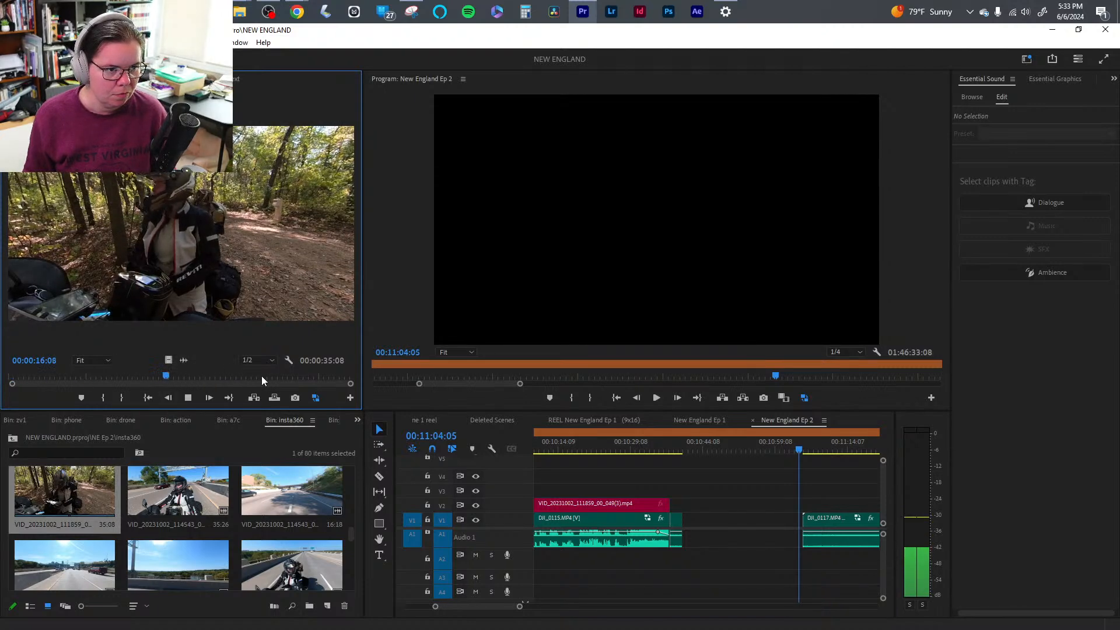
pyautogui.moveTo(290, 376); pyautogui.dragTo(310, 379)
# - Open the 35:26 insta360 clip VID_20231002_114543 and mark its out point at 00:00:02:10
pyautogui.doubleClick(149, 515)
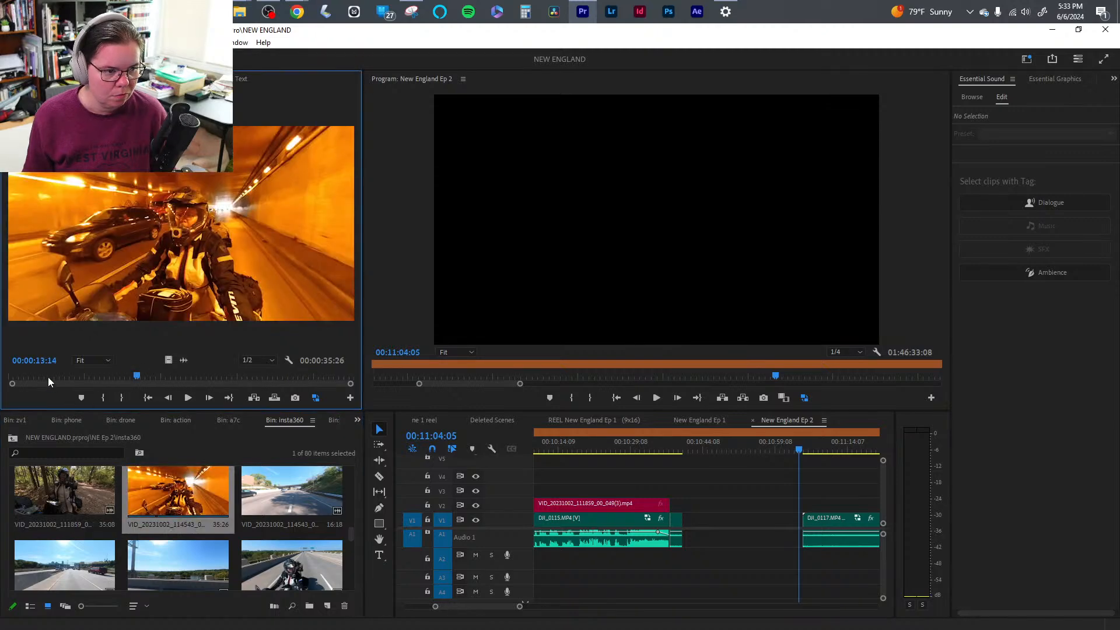
pyautogui.moveTo(48, 377); pyautogui.dragTo(0, 400)
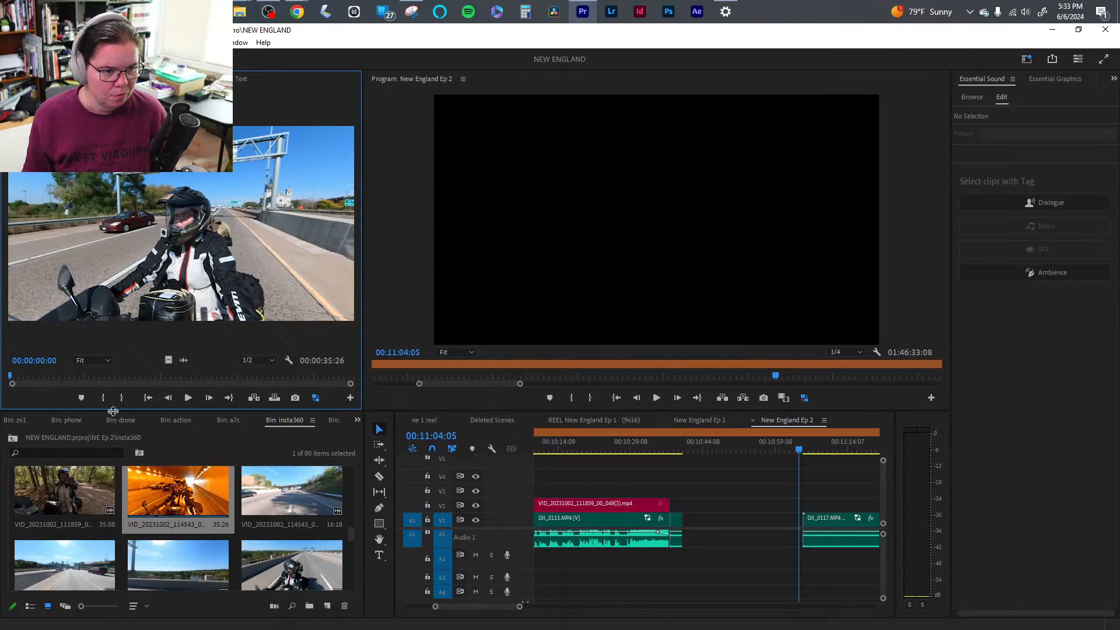
pyautogui.press('space')
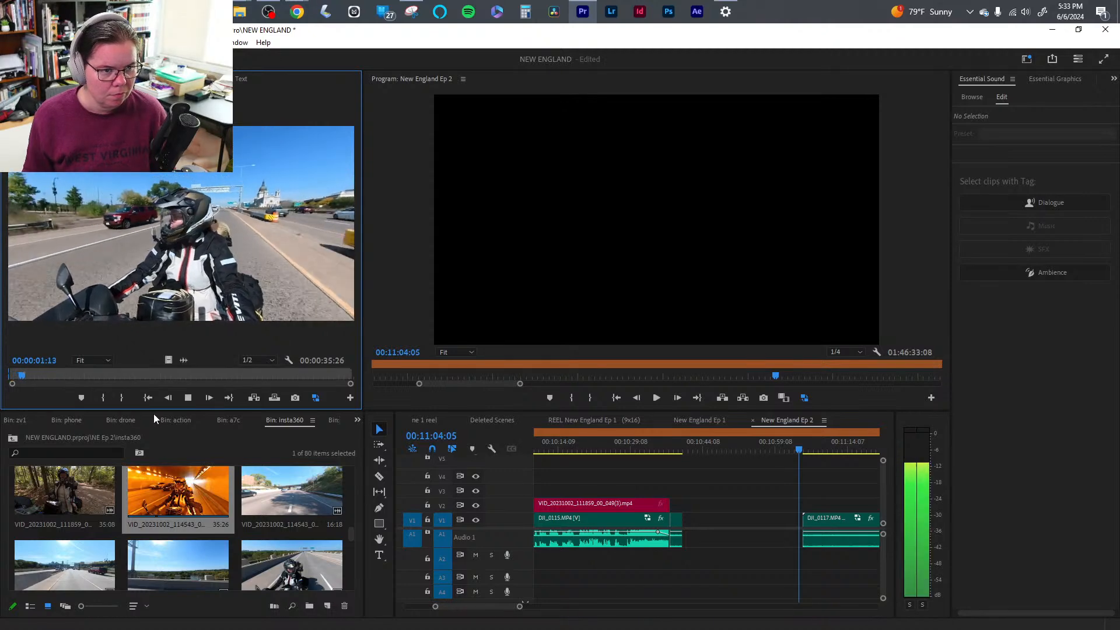
pyautogui.press('space')
pyautogui.click(122, 397)
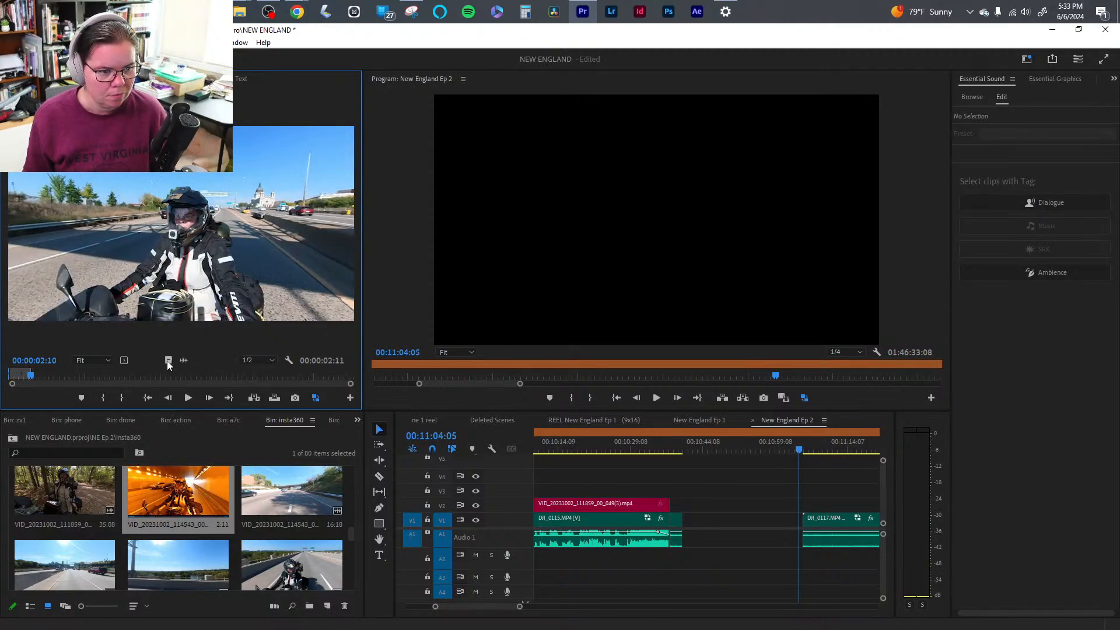
# - Place only the video of the marked highway excerpt on V2 directly after DJI_0116.MP4 and play it
pyautogui.moveTo(693, 506); pyautogui.dragTo(682, 505)
pyautogui.click(690, 449)
pyautogui.press('space')
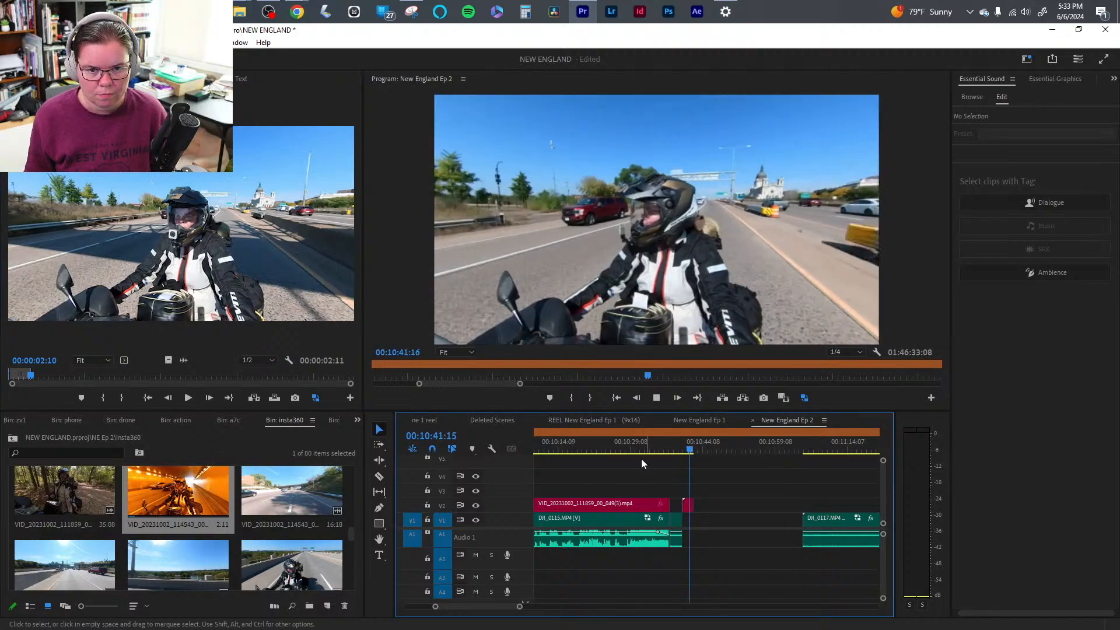
pyautogui.press('space')
# - Mark a new in point at 00:00:28:11 in the VID_20231002_114543 tunnel clip and play the tunnel exit
pyautogui.moveTo(124, 375); pyautogui.dragTo(280, 374)
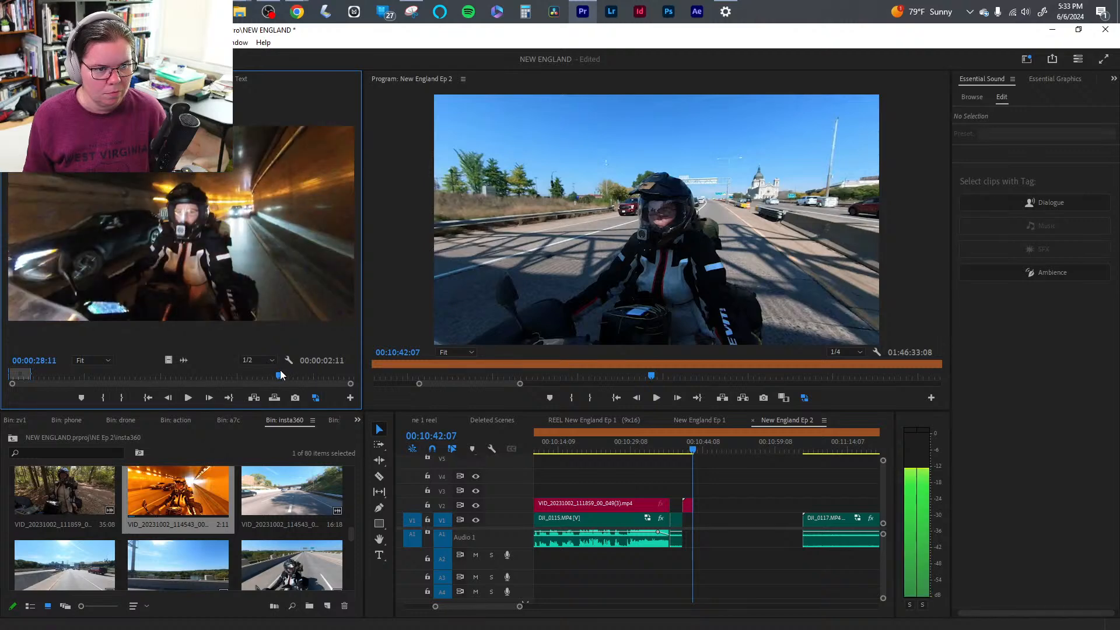
pyautogui.click(101, 397)
pyautogui.press('space')
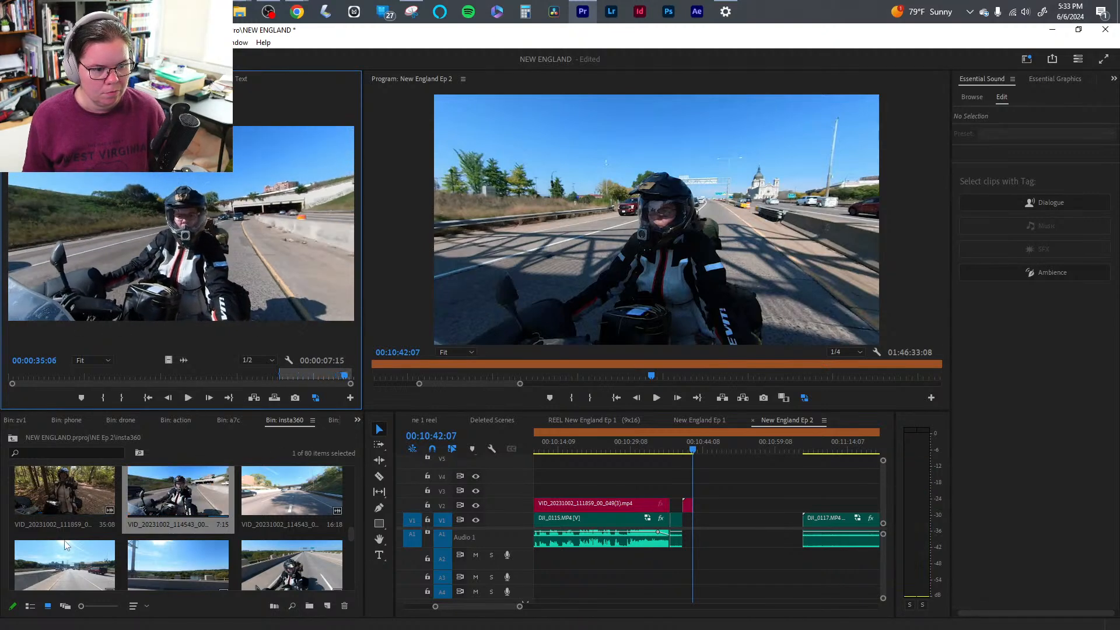
# - Preview the next three insta360 clips, 16:18, 36:14 and 17:27 long, for usable highway and bridge footage
pyautogui.doubleClick(292, 490)
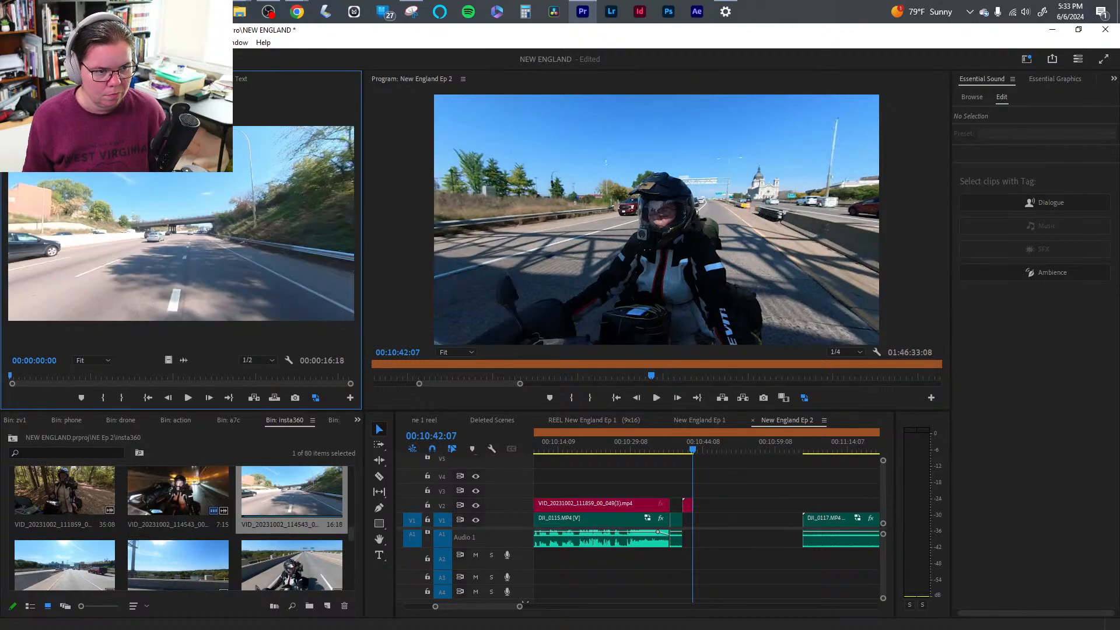
pyautogui.moveTo(11, 376); pyautogui.dragTo(322, 396)
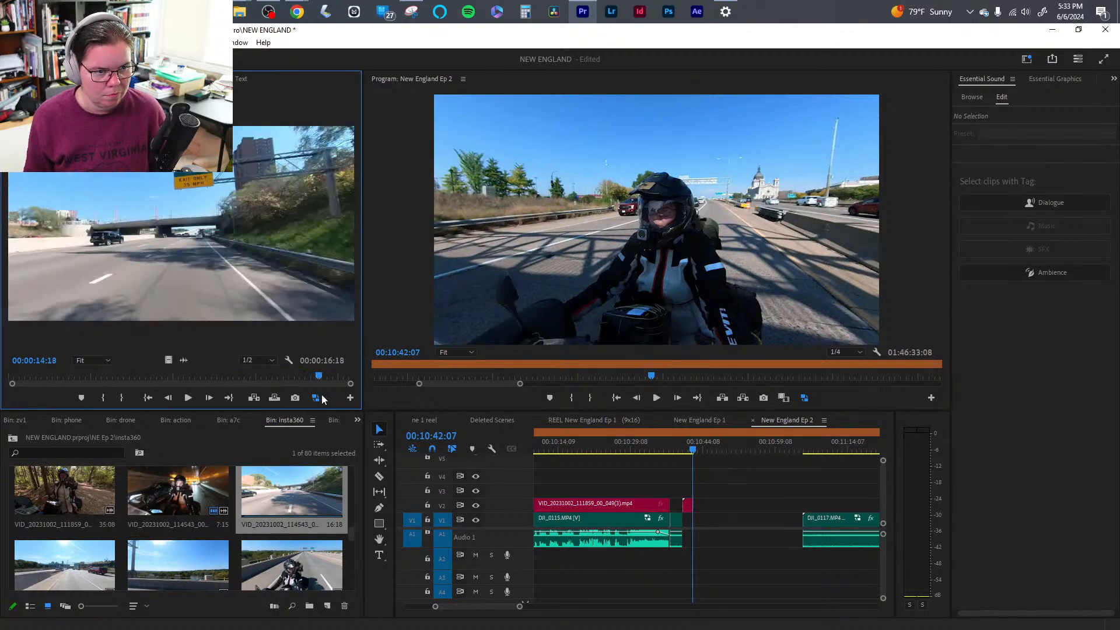
pyautogui.scroll(-1, 145, 553)
pyautogui.doubleClick(28, 488)
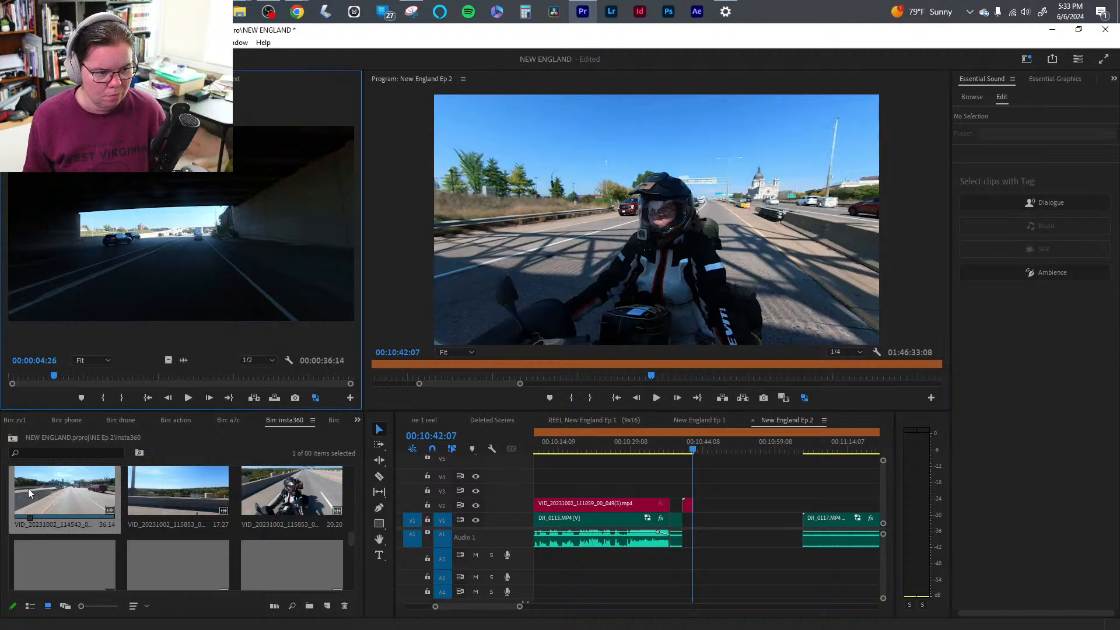
pyautogui.moveTo(22, 376); pyautogui.dragTo(1, 376)
pyautogui.moveTo(74, 376); pyautogui.dragTo(352, 378)
pyautogui.doubleClick(149, 493)
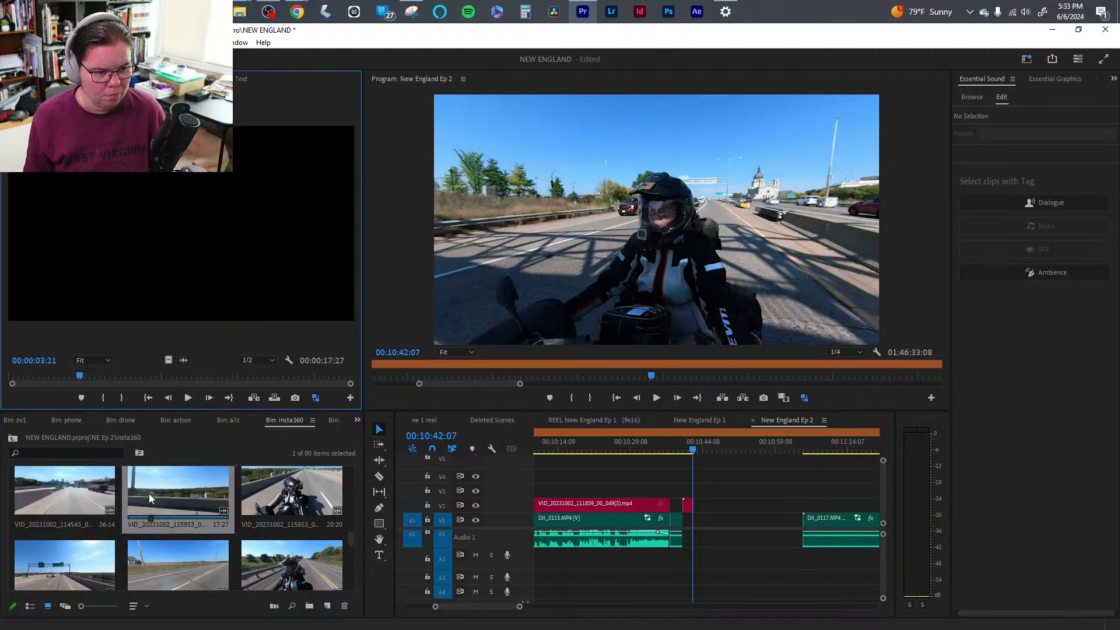
pyautogui.moveTo(27, 376); pyautogui.dragTo(9, 376)
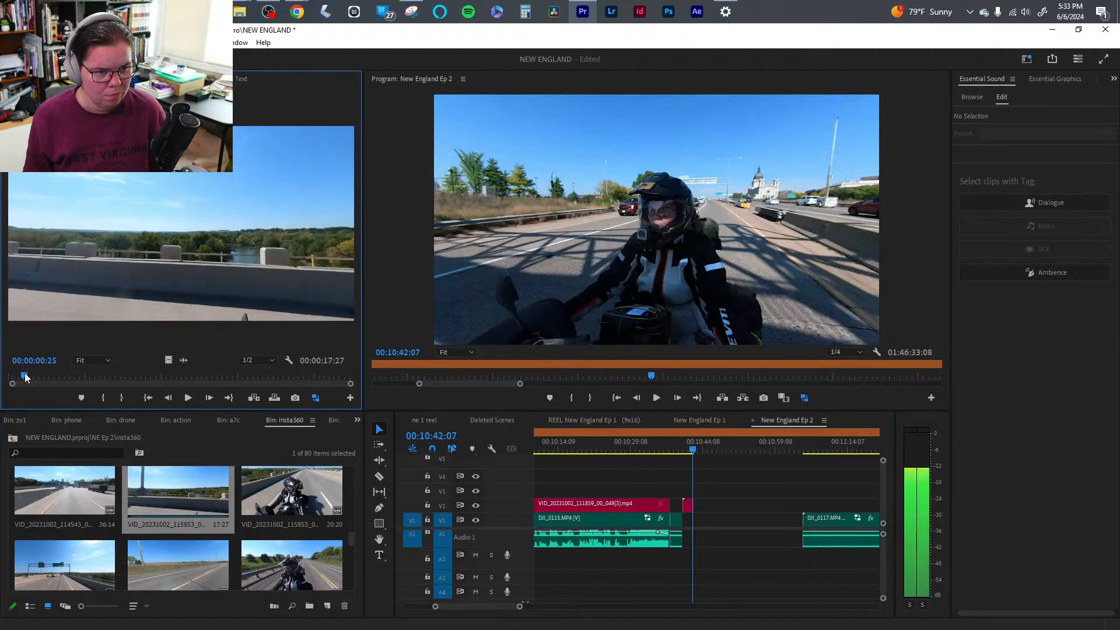
pyautogui.press('space')
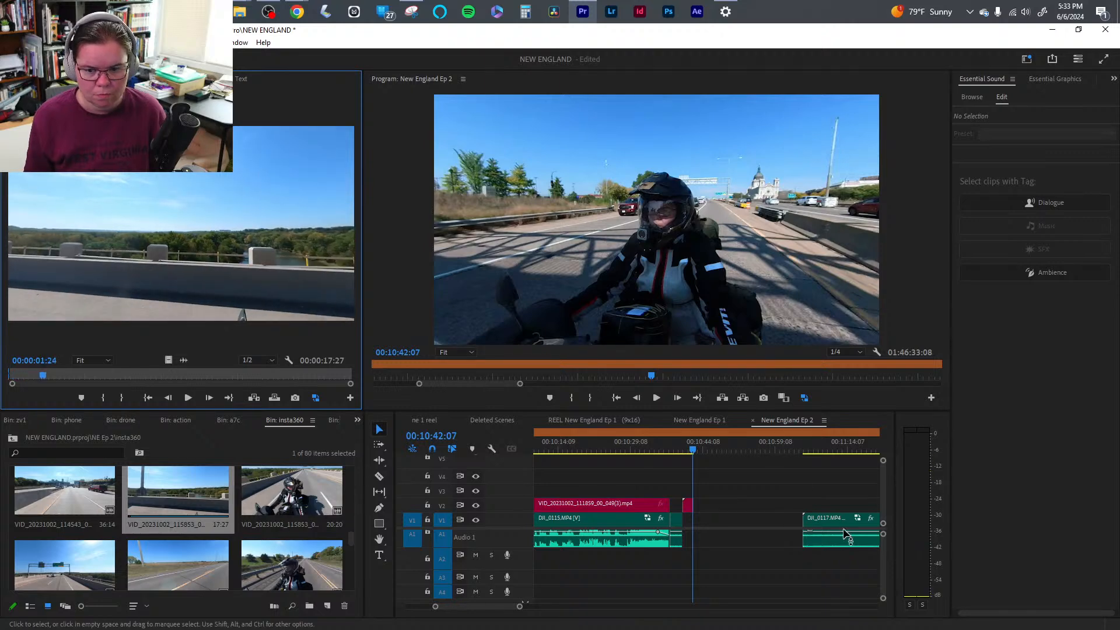
# - Check the DJI_0117.MP4 country-road footage around 00:11:09:08 and its surrounding clips in the sequence
pyautogui.moveTo(812, 450); pyautogui.dragTo(842, 459)
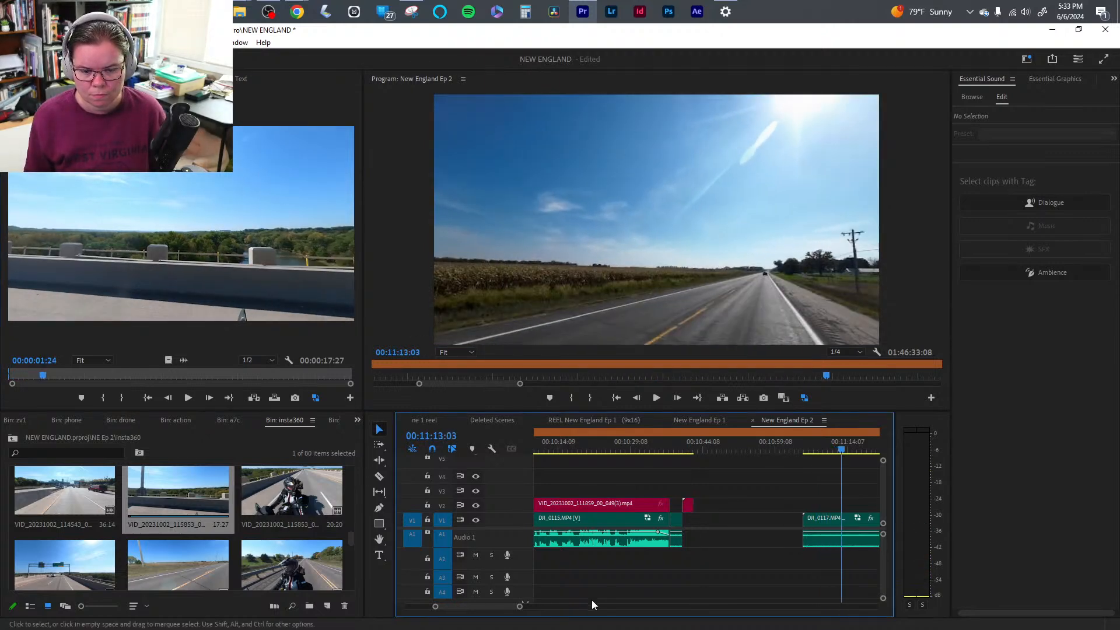
pyautogui.moveTo(519, 607); pyautogui.dragTo(554, 606)
pyautogui.moveTo(705, 452)
pyautogui.mouseDown()
pyautogui.moveTo(739, 456)
pyautogui.moveTo(700, 453)
pyautogui.mouseUp()
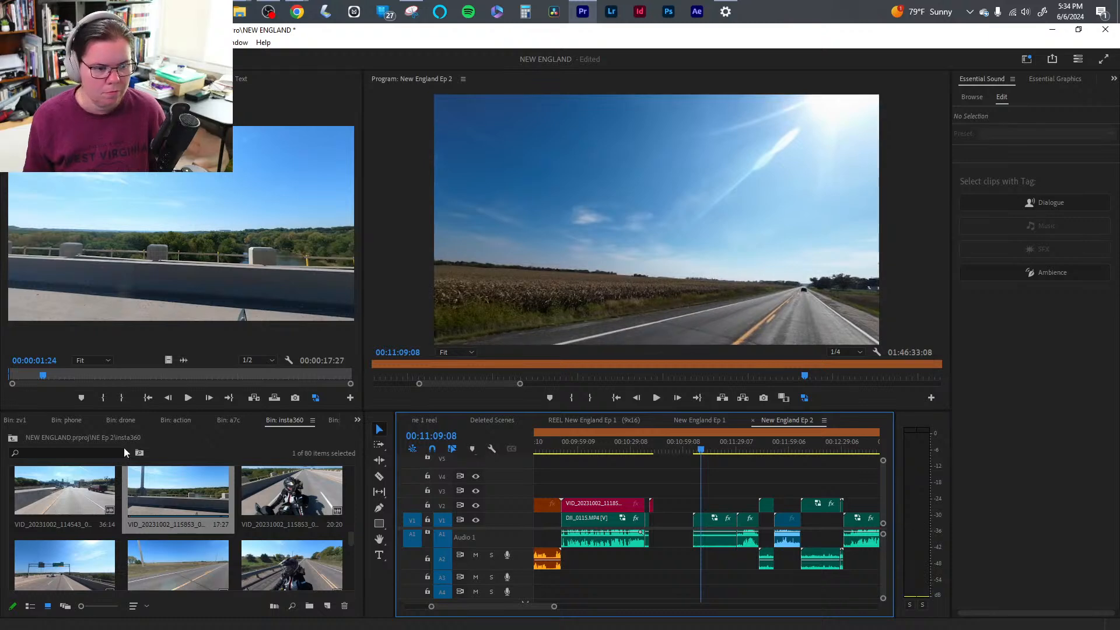
# - Mark 00:00:10:06 to 00:00:12:19 of the 20:20 VID_20231002_115853 rider clip and place its video on V2 after the last highway excerpt
pyautogui.doubleClick(264, 475)
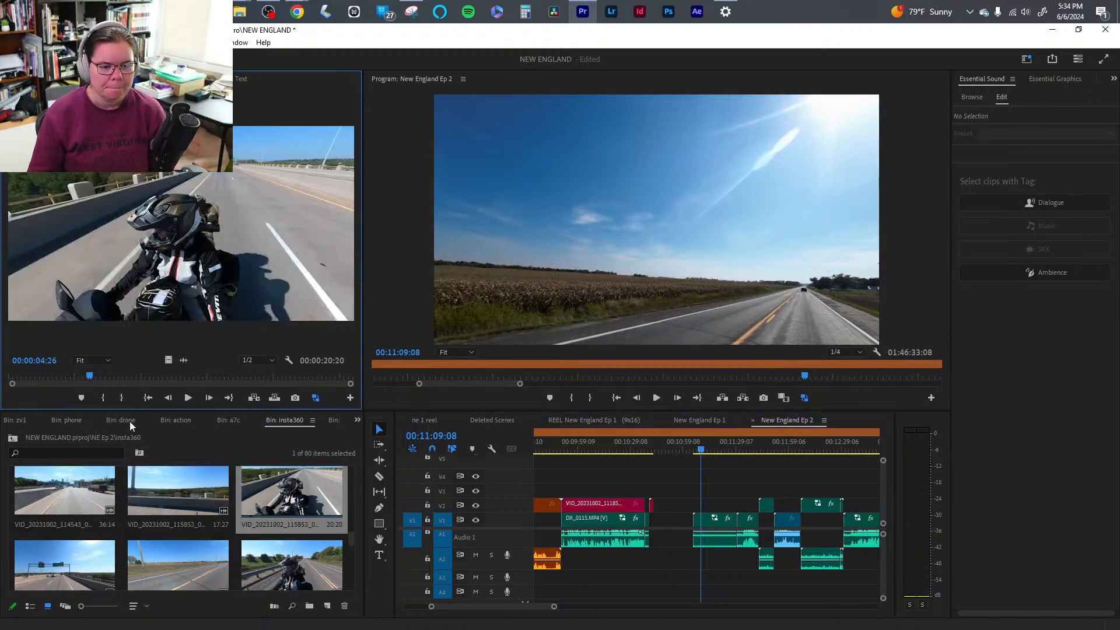
pyautogui.moveTo(59, 377); pyautogui.dragTo(167, 367)
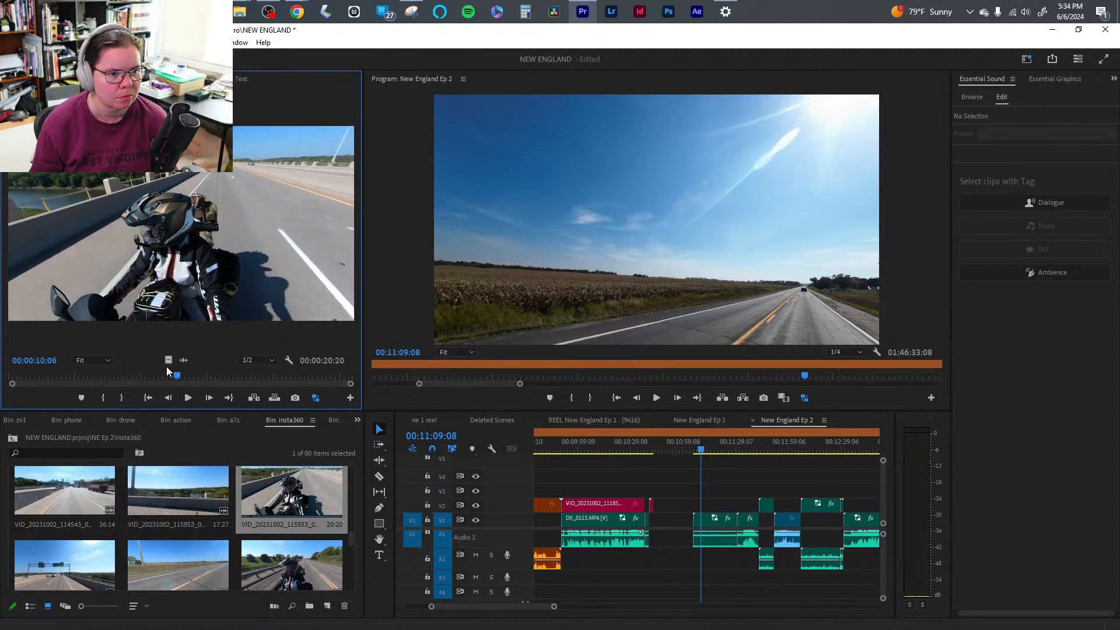
pyautogui.click(100, 397)
pyautogui.press('space')
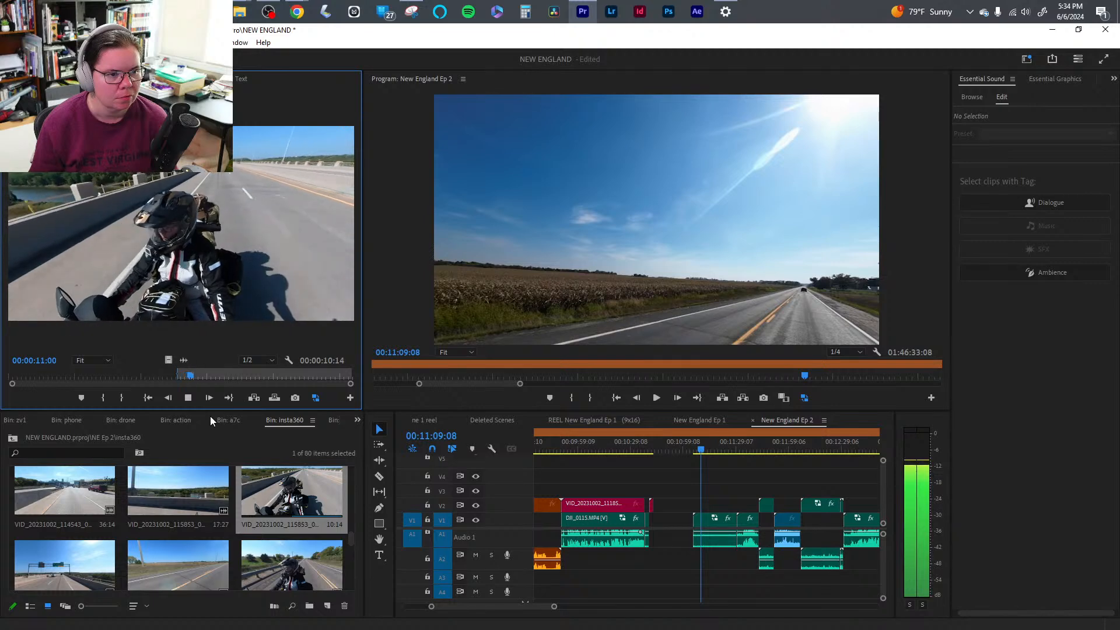
pyautogui.press('space')
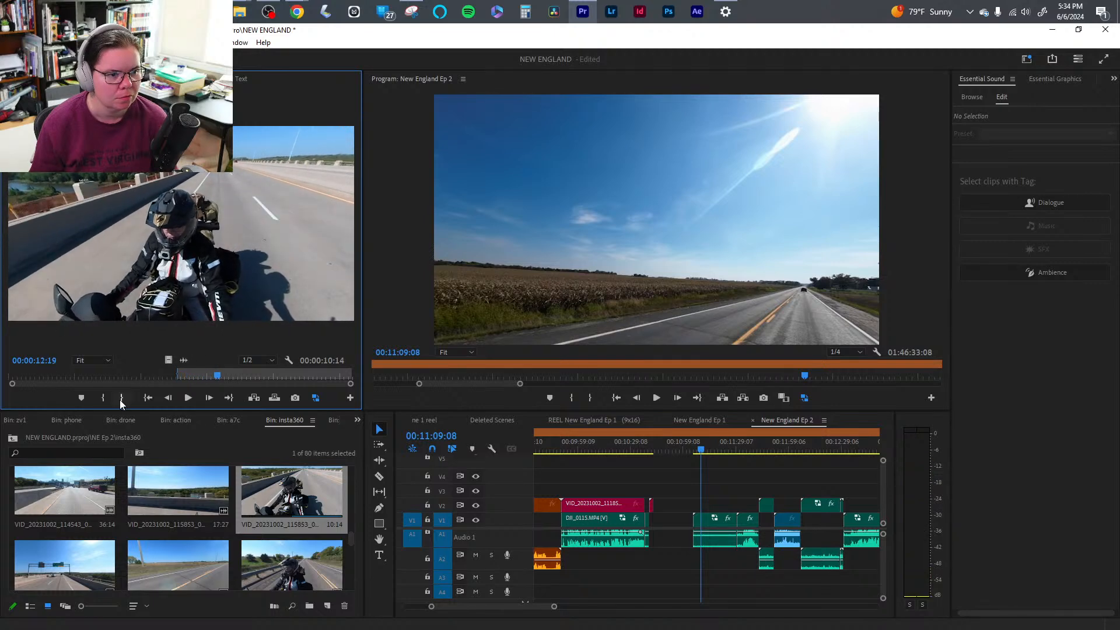
pyautogui.click(121, 398)
pyautogui.moveTo(602, 457); pyautogui.dragTo(657, 509)
# - Review the VID_20231002_115853 bridge footage, including the 17:27 river view and the 6:28 highway sign clip, for more usable moments
pyautogui.scroll(-1, 90, 547)
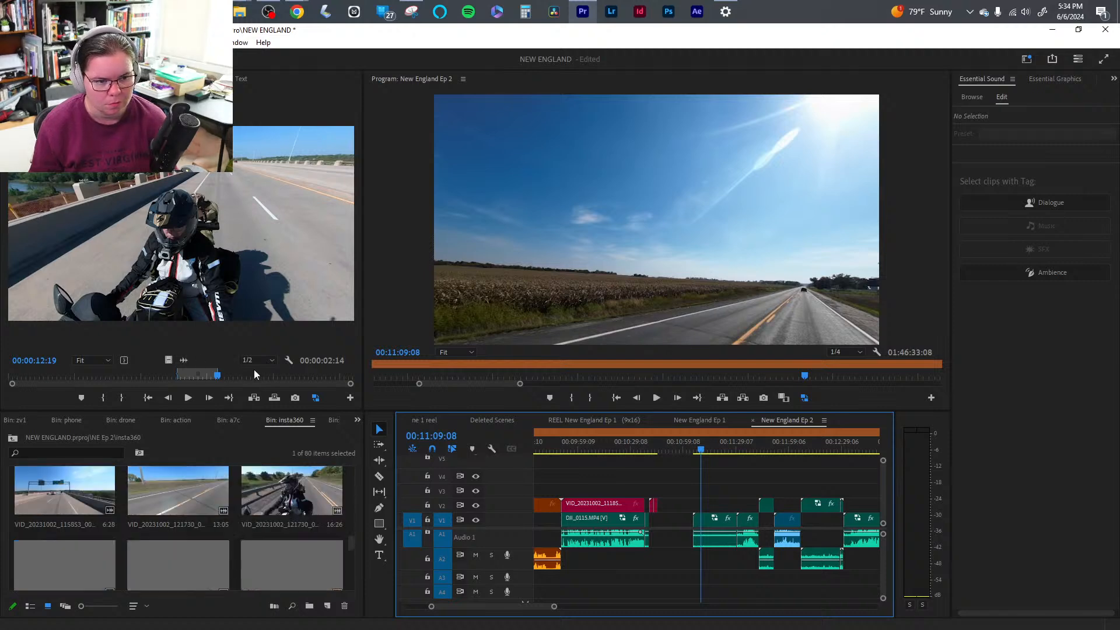
pyautogui.moveTo(255, 375); pyautogui.dragTo(188, 378)
pyautogui.scroll(1, 126, 527)
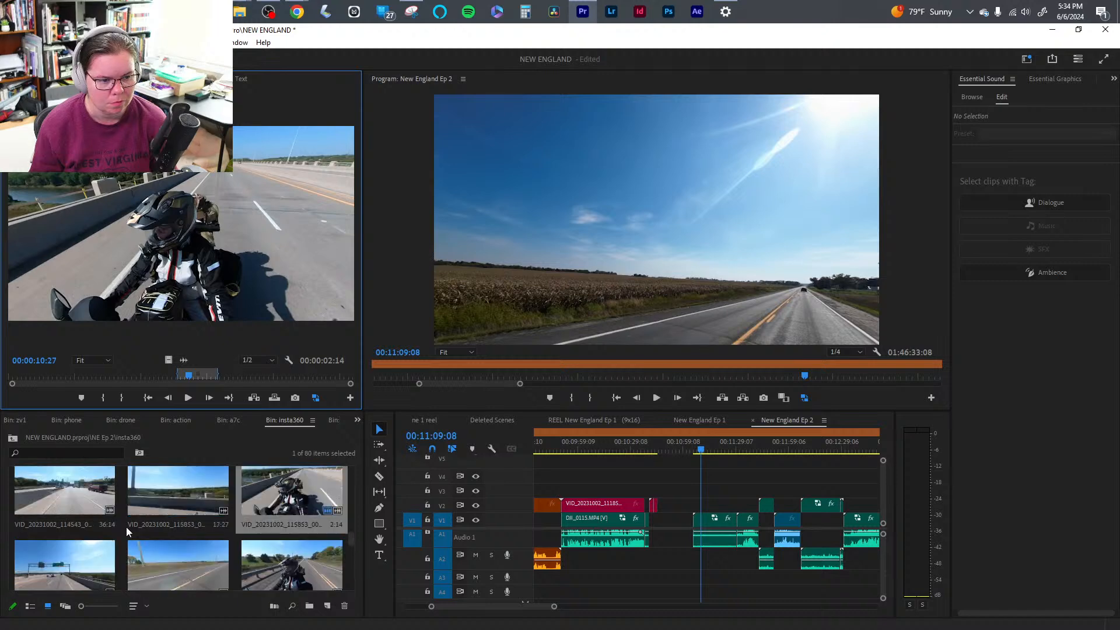
pyautogui.doubleClick(157, 489)
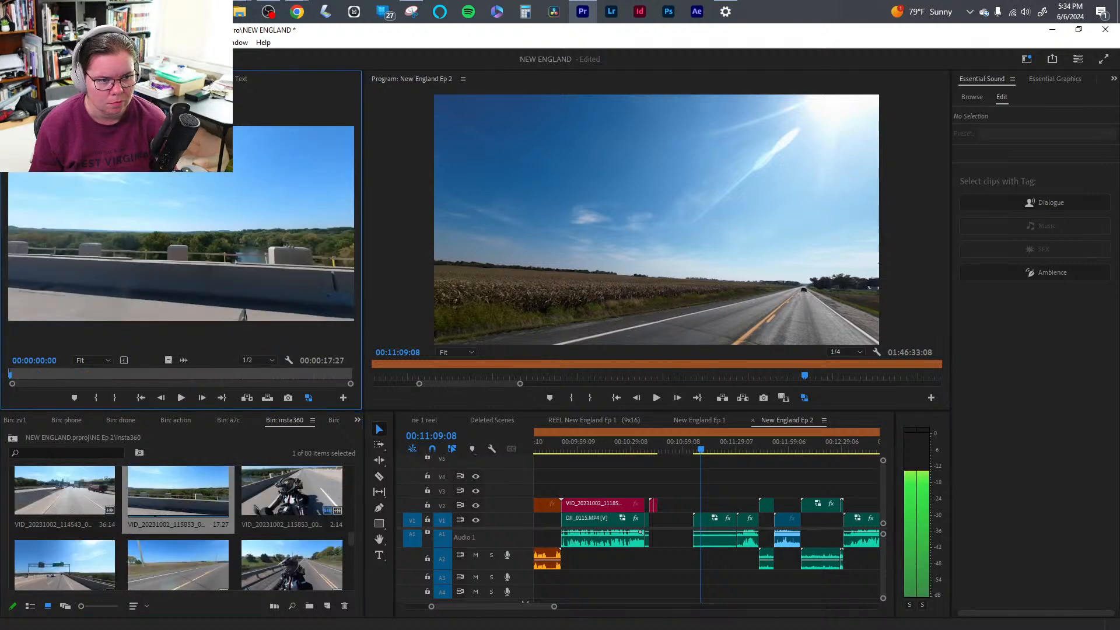
pyautogui.moveTo(9, 378)
pyautogui.mouseDown()
pyautogui.moveTo(59, 386)
pyautogui.moveTo(10, 382)
pyautogui.mouseUp()
pyautogui.press('space')
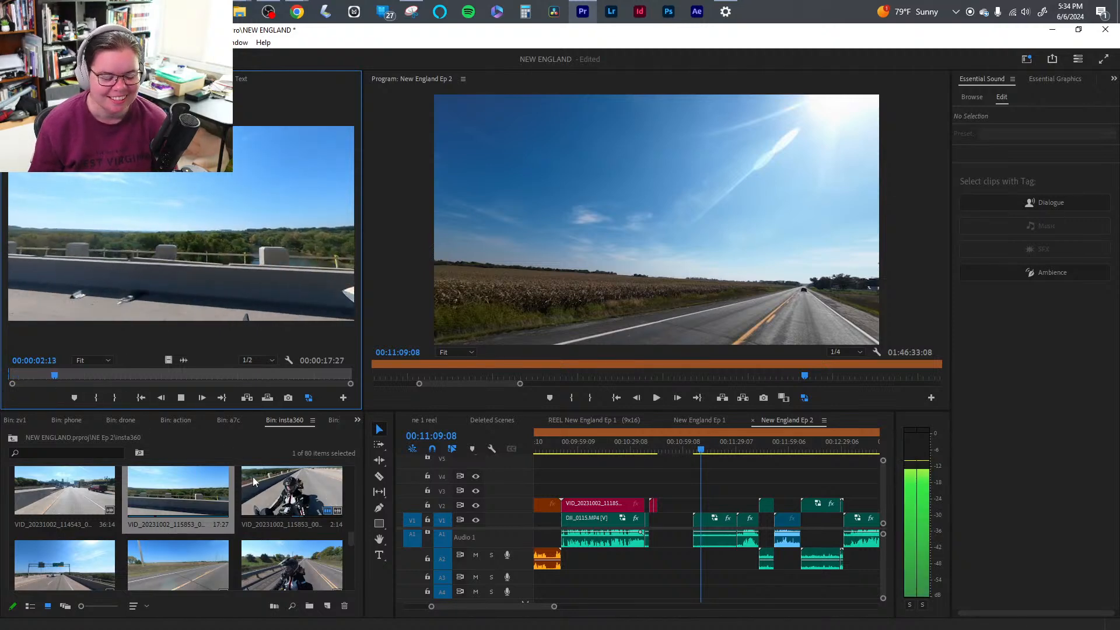
pyautogui.press('space')
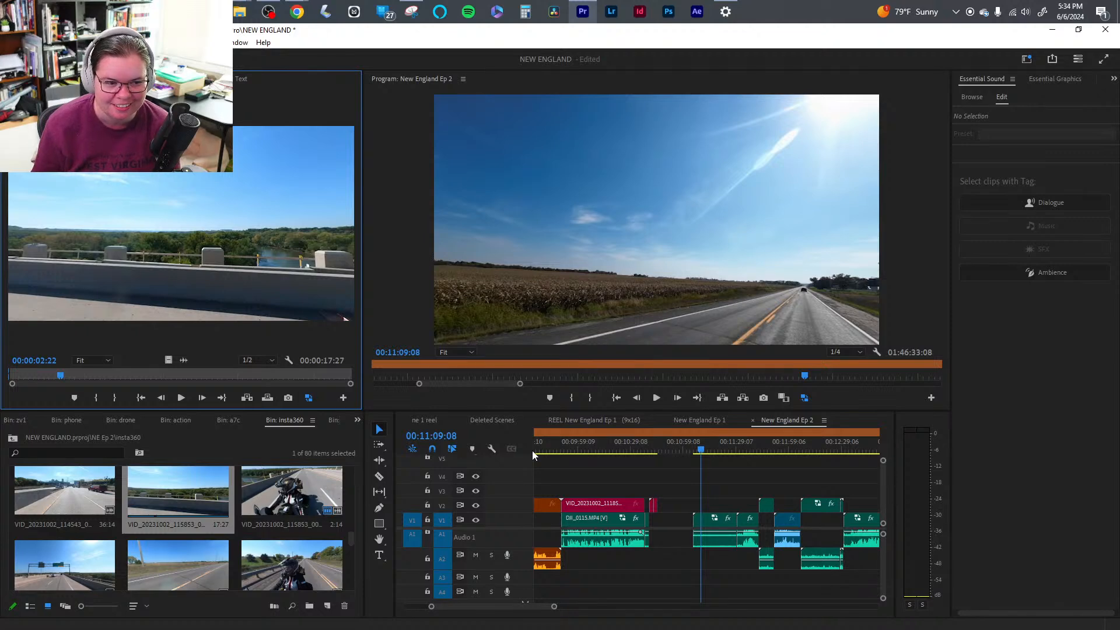
pyautogui.moveTo(67, 375); pyautogui.dragTo(8, 378)
pyautogui.press('space')
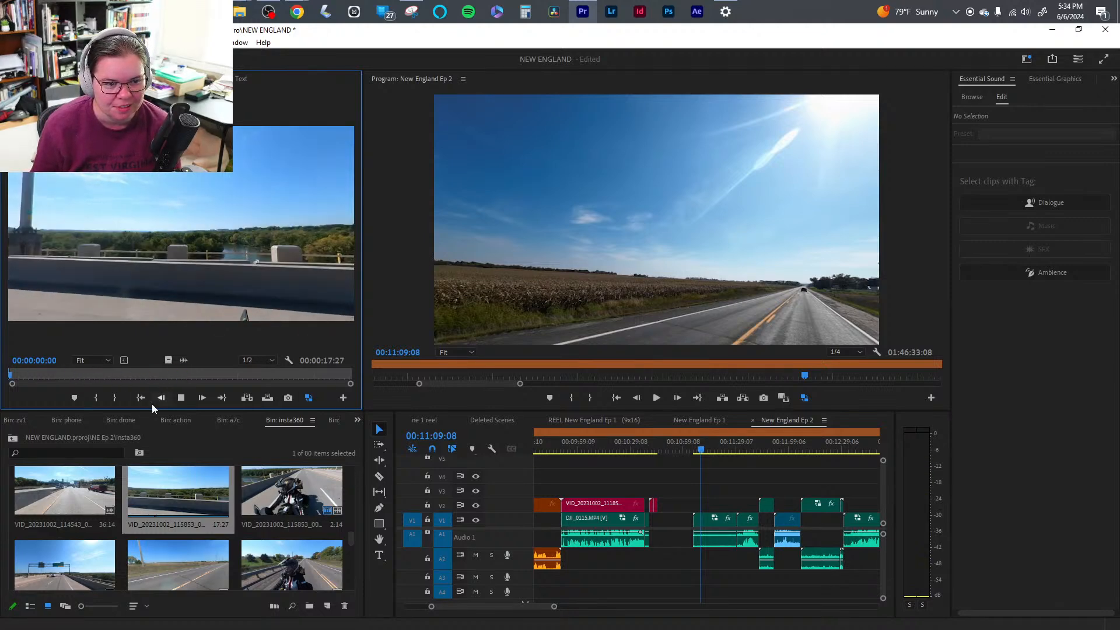
pyautogui.press('space')
pyautogui.scroll(-2, 225, 513)
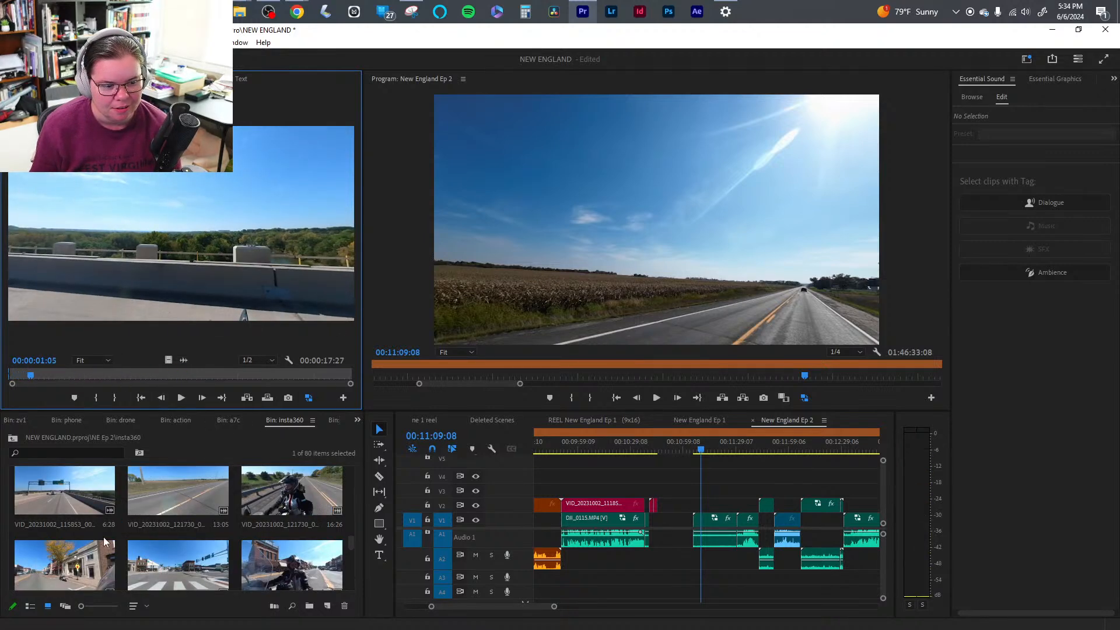
pyautogui.doubleClick(52, 492)
pyautogui.click(13, 378)
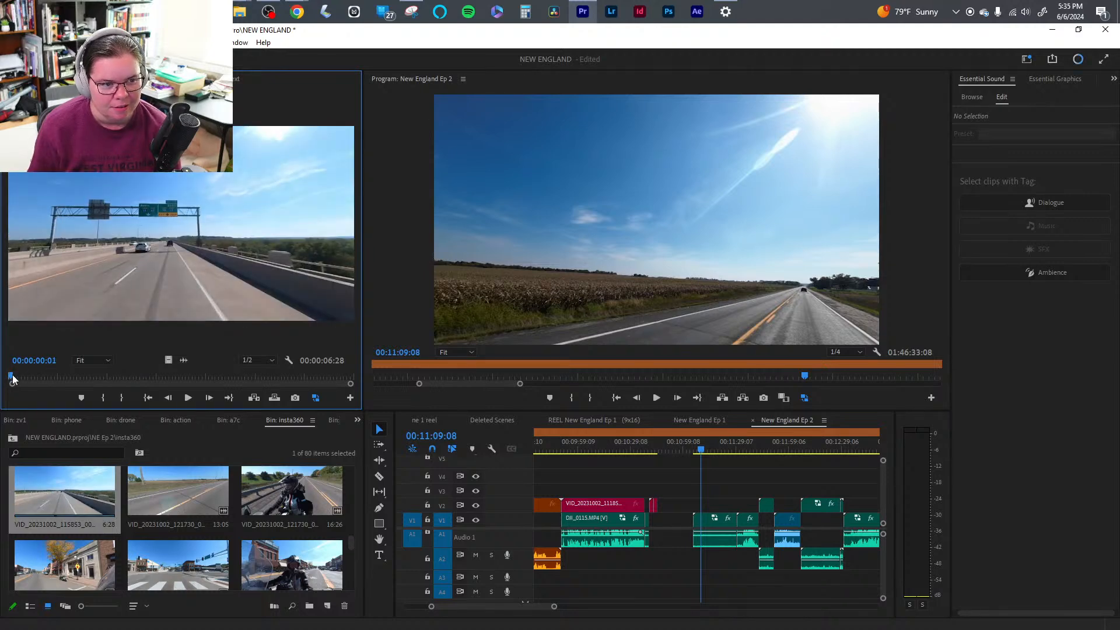
pyautogui.moveTo(13, 378); pyautogui.dragTo(262, 373)
# - Mark an in point at 00:00:02:13 in the 13:05 VID_20231002_121730 country-road clip
pyautogui.doubleClick(160, 480)
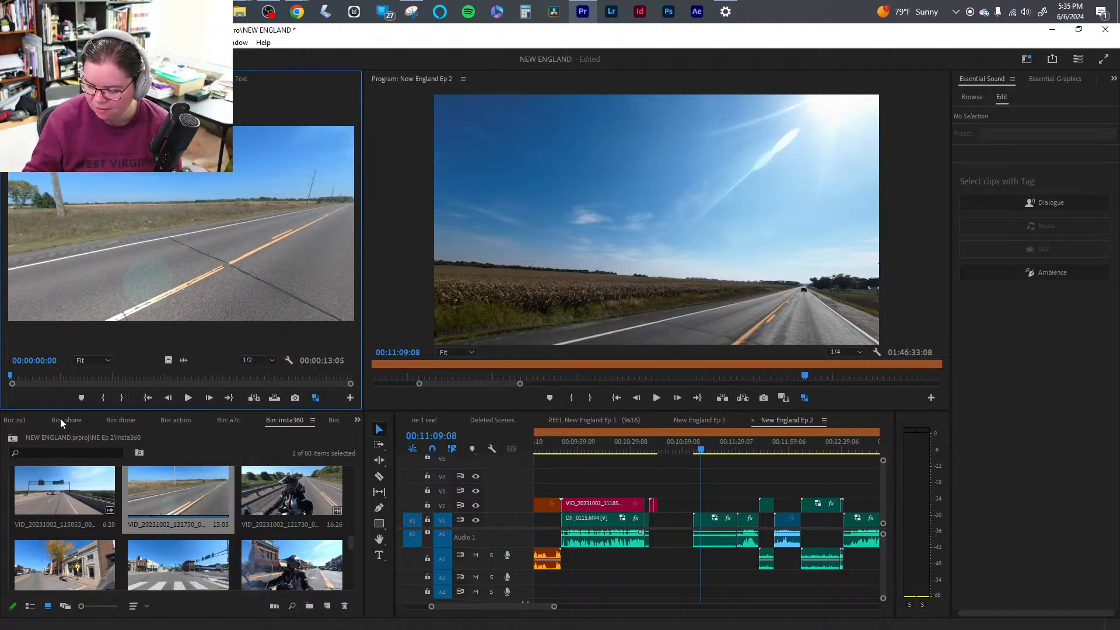
pyautogui.moveTo(36, 377); pyautogui.dragTo(72, 378)
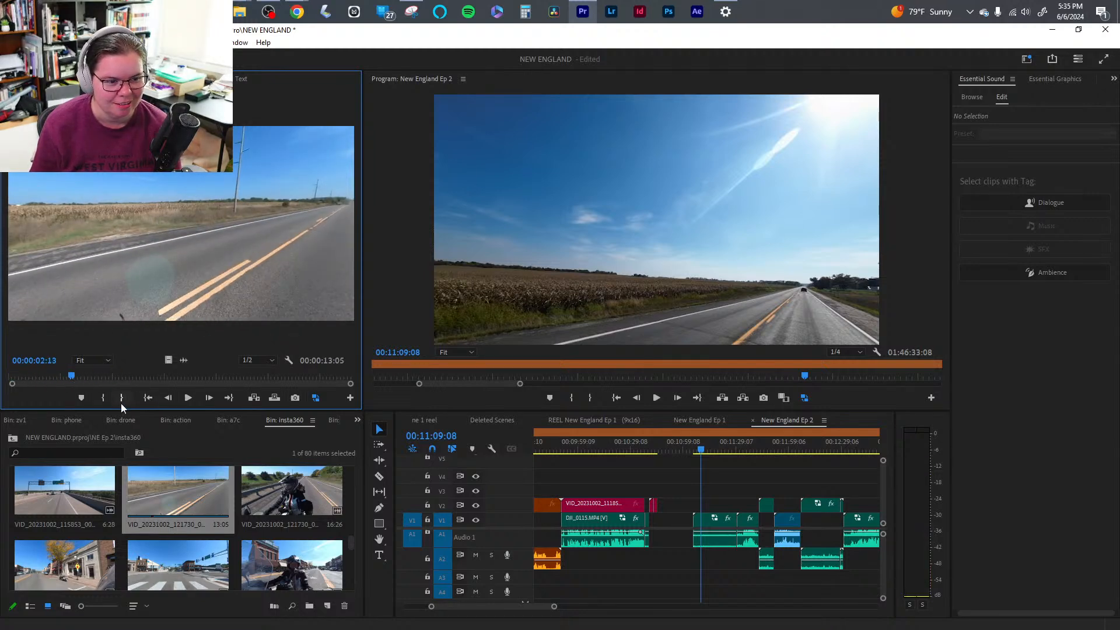
pyautogui.click(104, 400)
# - Preview the 16:26 country-road rider clip and the 9:12 town street clip in the insta360 bin
pyautogui.doubleClick(256, 485)
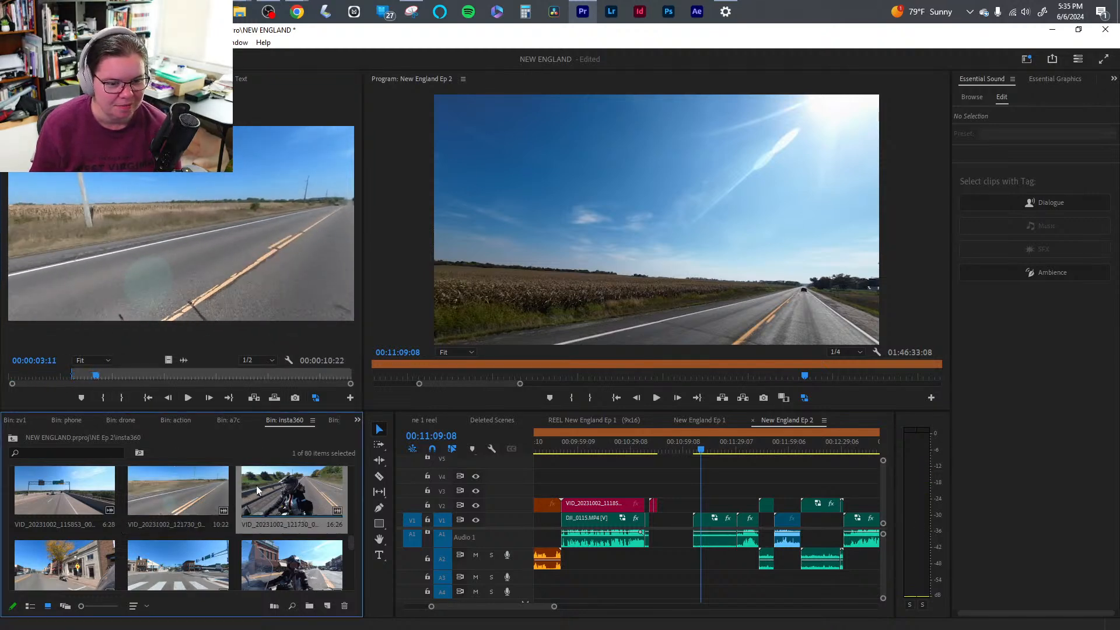
pyautogui.press('space')
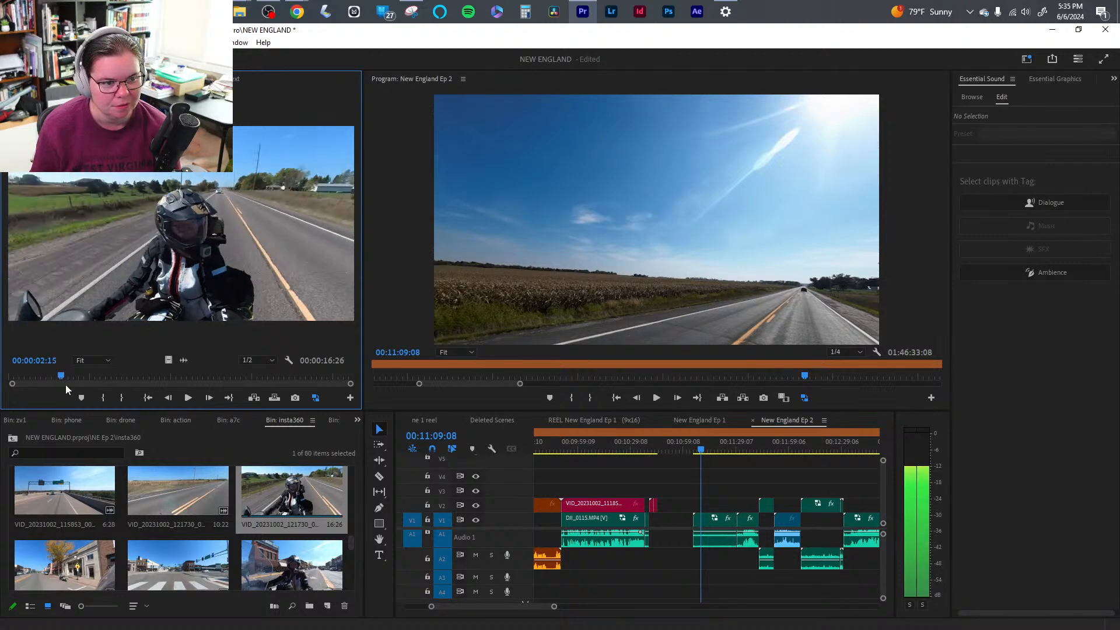
pyautogui.moveTo(117, 382)
pyautogui.mouseDown()
pyautogui.moveTo(301, 370)
pyautogui.moveTo(16, 387)
pyautogui.moveTo(131, 384)
pyautogui.mouseUp()
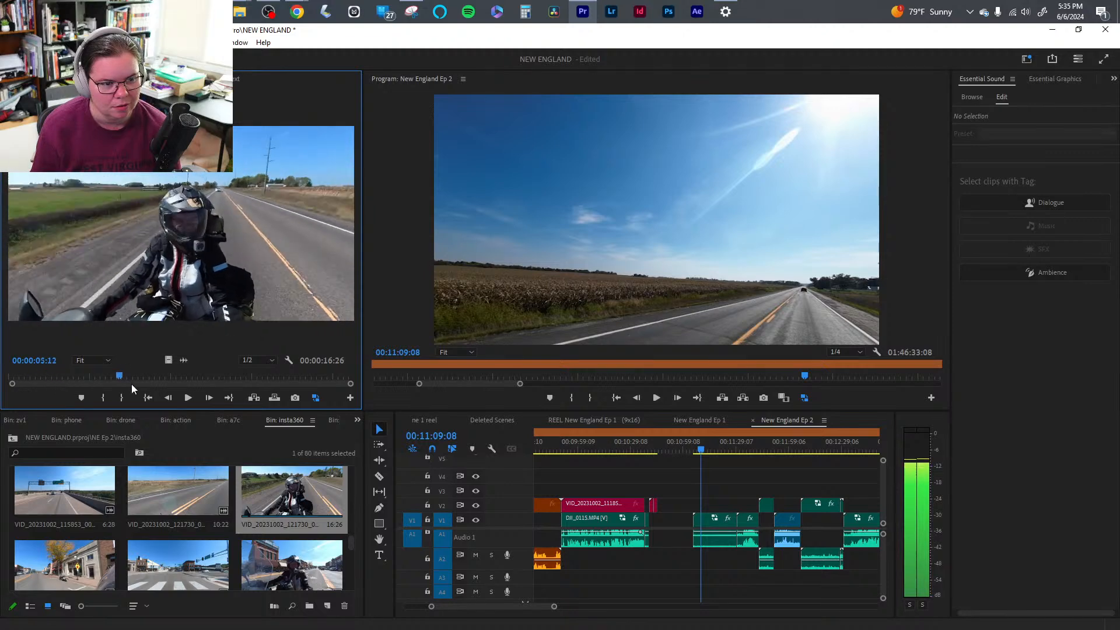
pyautogui.doubleClick(64, 562)
pyautogui.click(9, 378)
pyautogui.moveTo(11, 379); pyautogui.dragTo(48, 370)
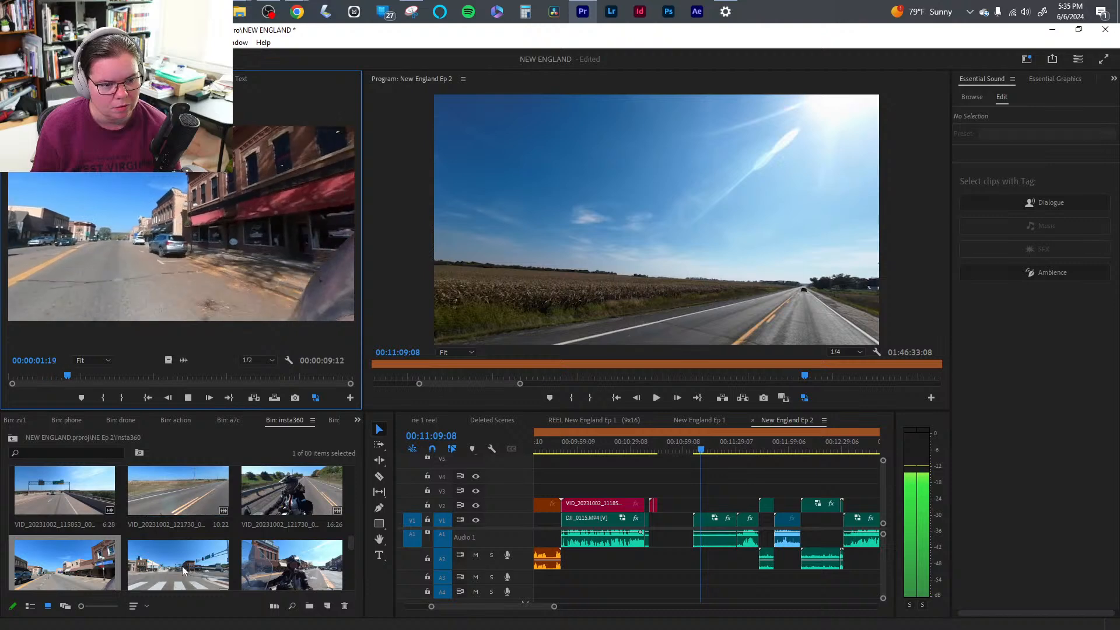
# - Mark the section from 00:00:09:24 to 00:00:14:16 in the 16:09 VID_20231002_130035 main-street clip
pyautogui.doubleClick(169, 555)
pyautogui.click(17, 376)
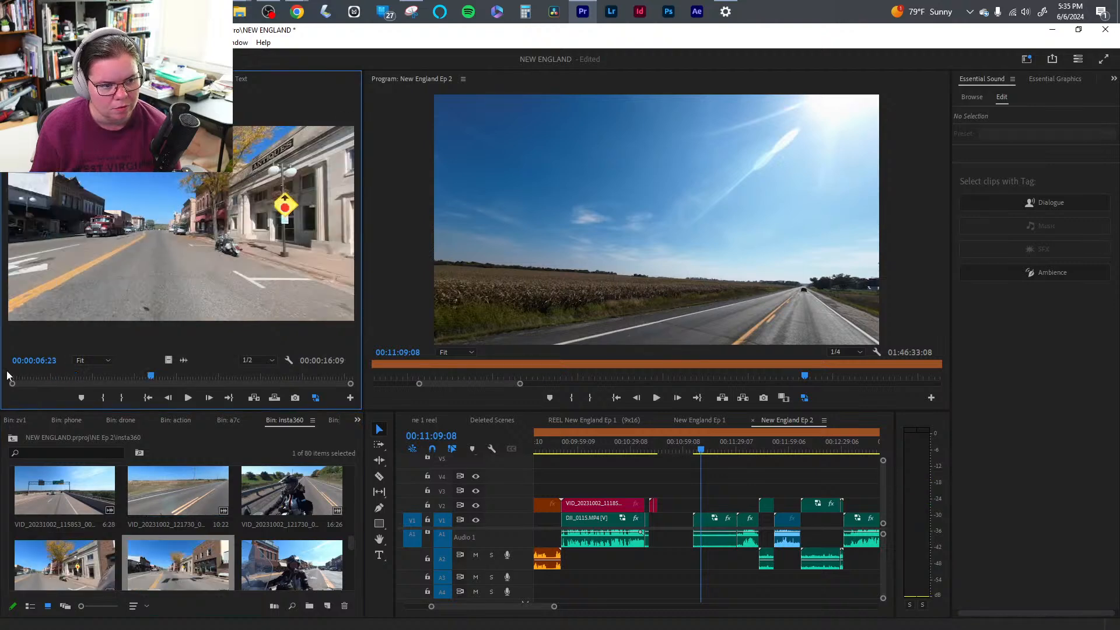
pyautogui.moveTo(18, 379)
pyautogui.mouseDown()
pyautogui.moveTo(81, 382)
pyautogui.moveTo(268, 355)
pyautogui.moveTo(215, 354)
pyautogui.mouseUp()
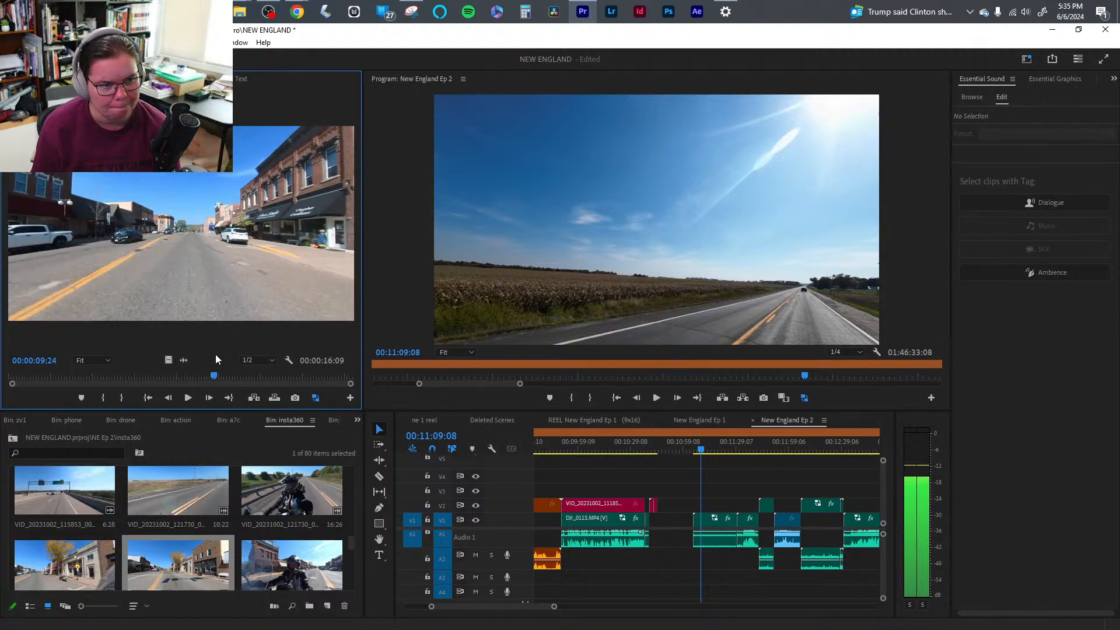
pyautogui.press('i')
pyautogui.press('space')
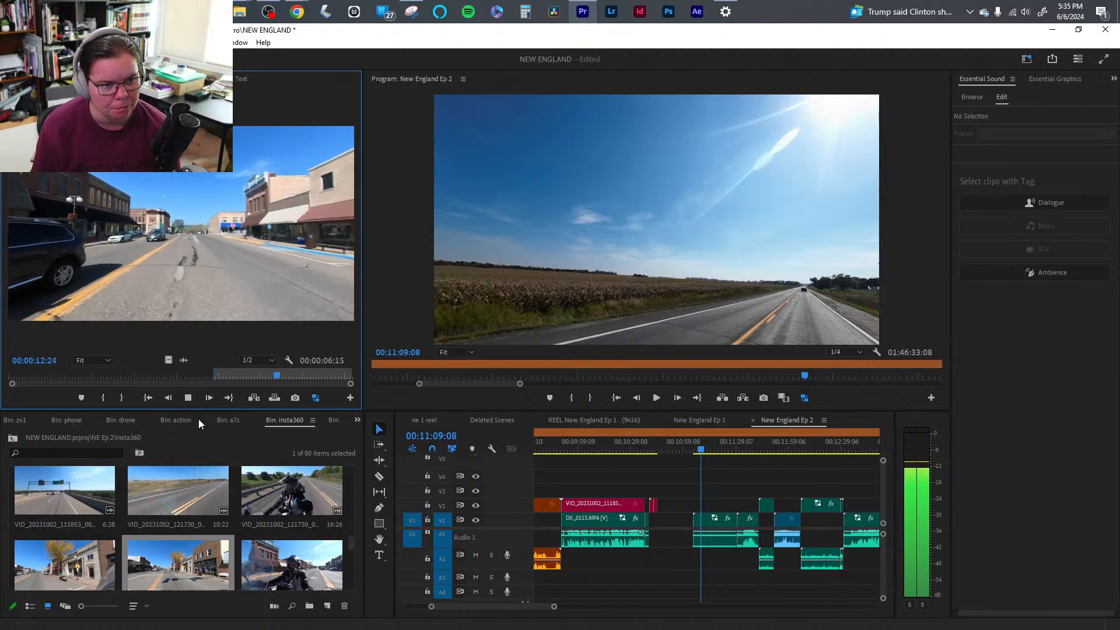
pyautogui.press('space')
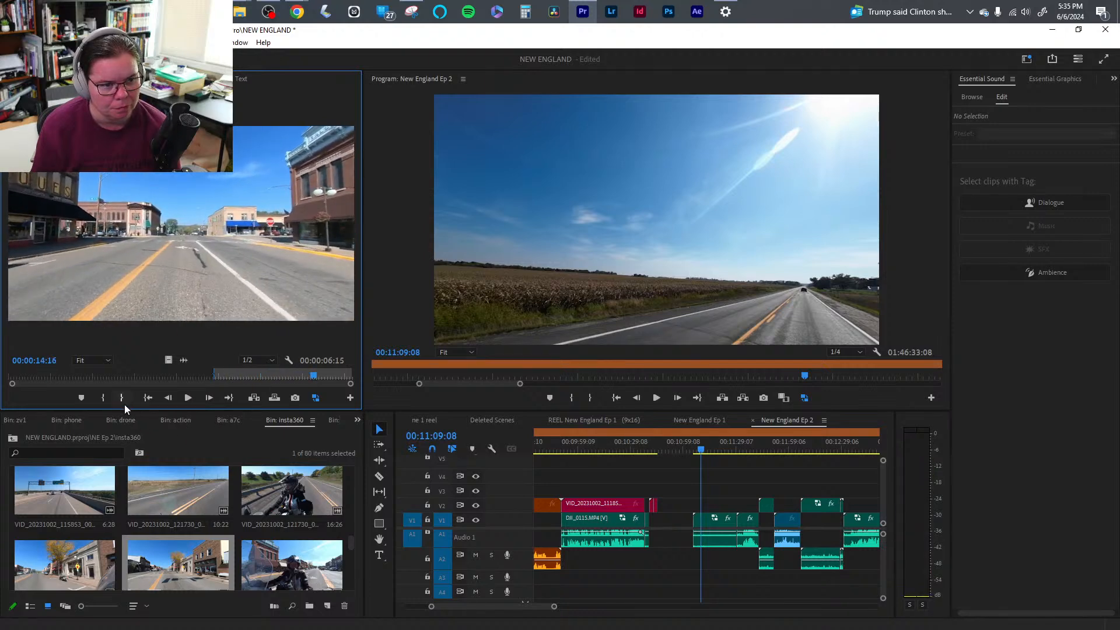
pyautogui.click(121, 397)
# - Preview the 27:03 rider clip from town and reopen the marked main-street clip
pyautogui.scroll(-1, 233, 545)
pyautogui.doubleClick(292, 493)
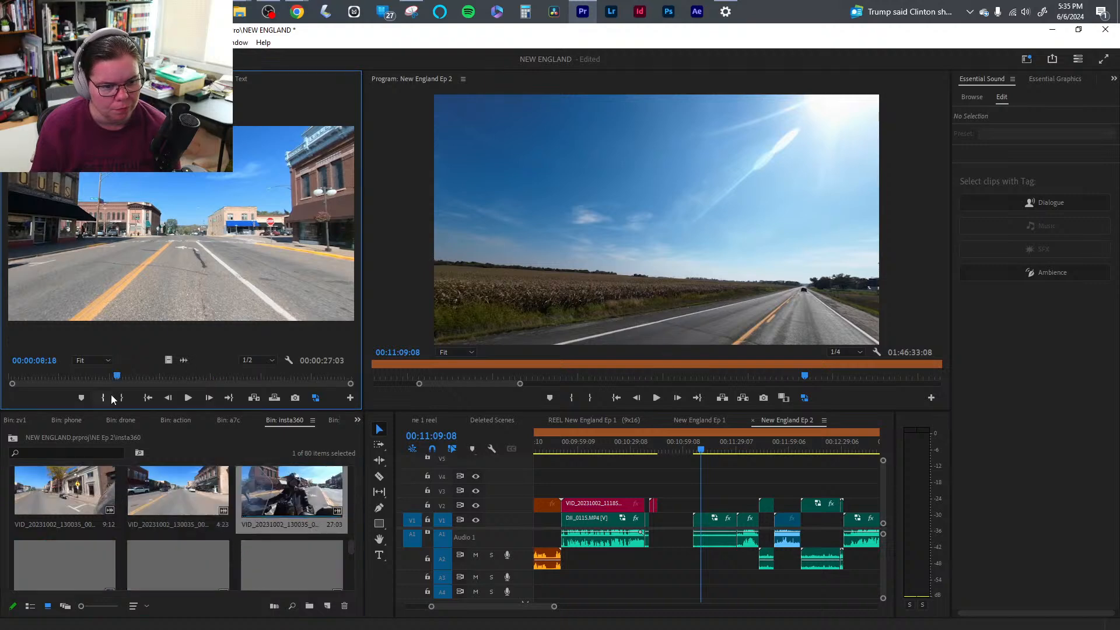
pyautogui.moveTo(42, 378); pyautogui.dragTo(322, 353)
pyautogui.doubleClick(192, 528)
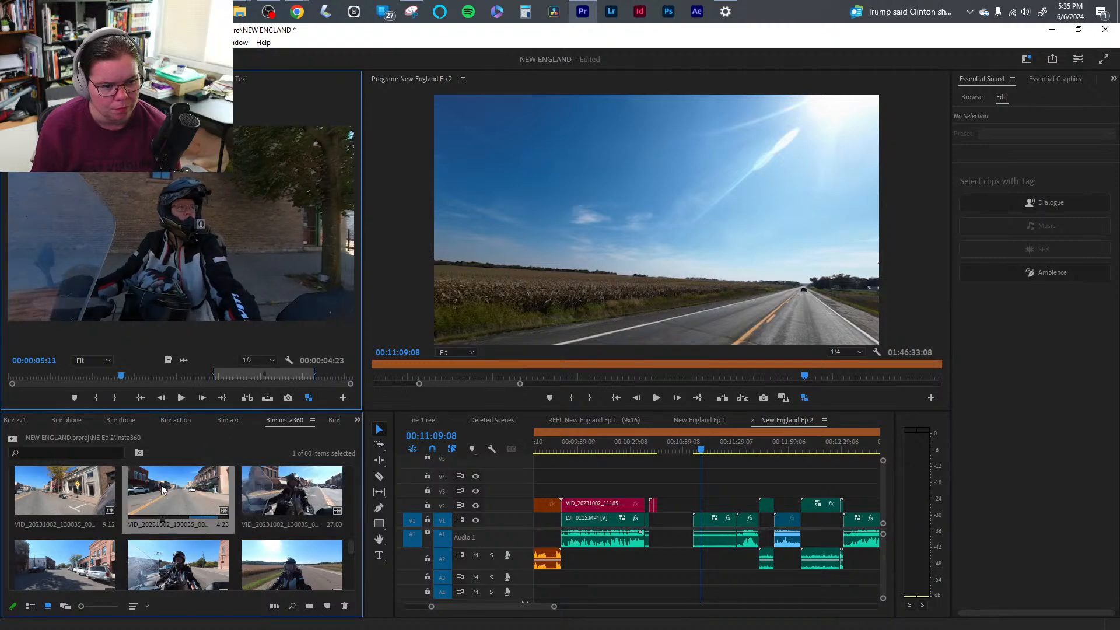
# - Close the empty gap before the DJI_0117.MP4 country-road footage in the New England Ep 2 sequence
pyautogui.click(699, 568)
pyautogui.press('Delete')
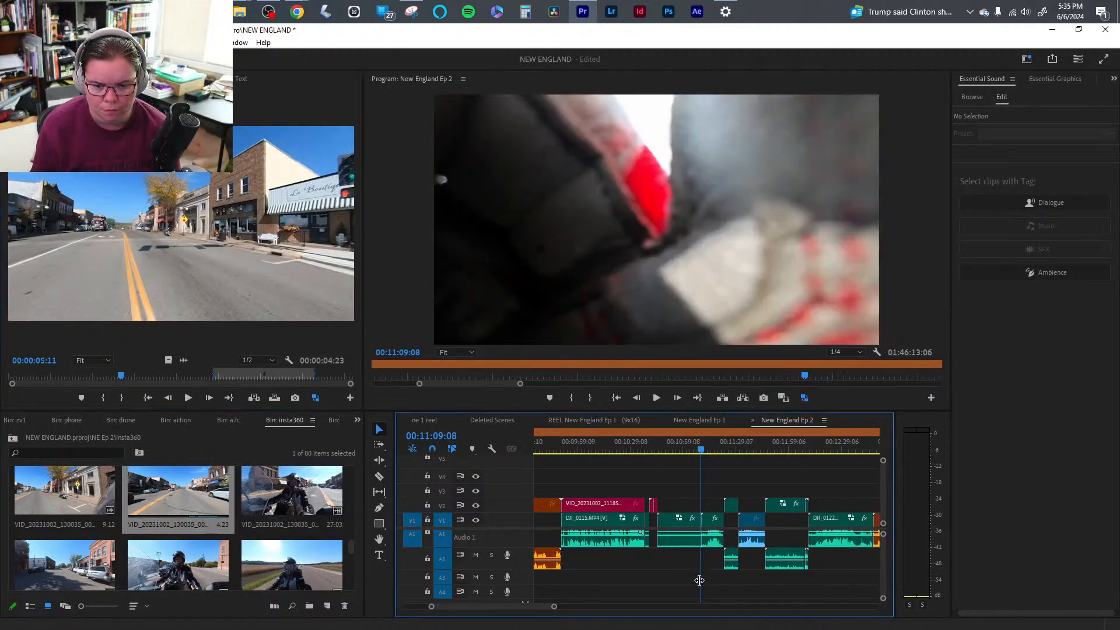
# - Ripple trim the first DJI_0117.MP4 country-road clip, cutting its start up to 00:10:49:10 and its end from 00:10:47:05
pyautogui.moveTo(658, 442); pyautogui.dragTo(666, 441)
pyautogui.press('q')
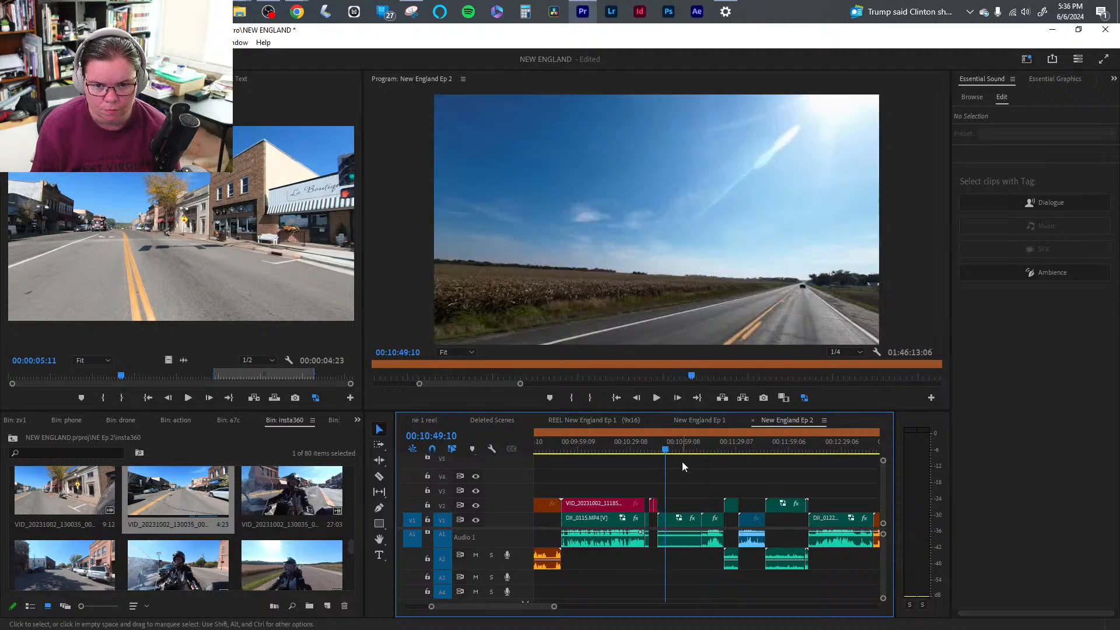
pyautogui.press('space')
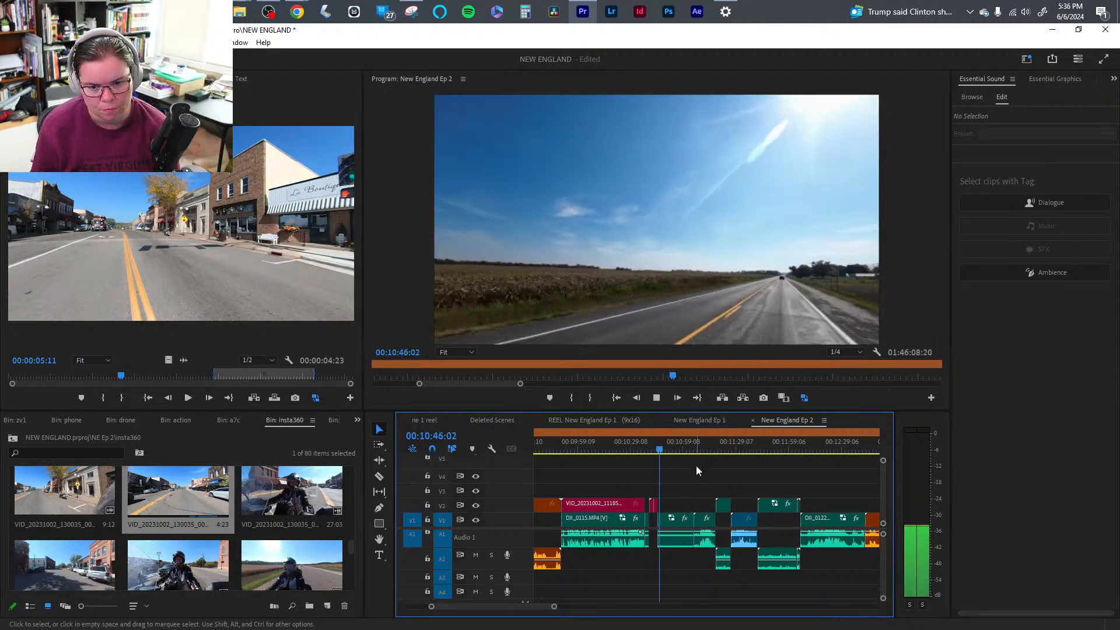
pyautogui.press('w')
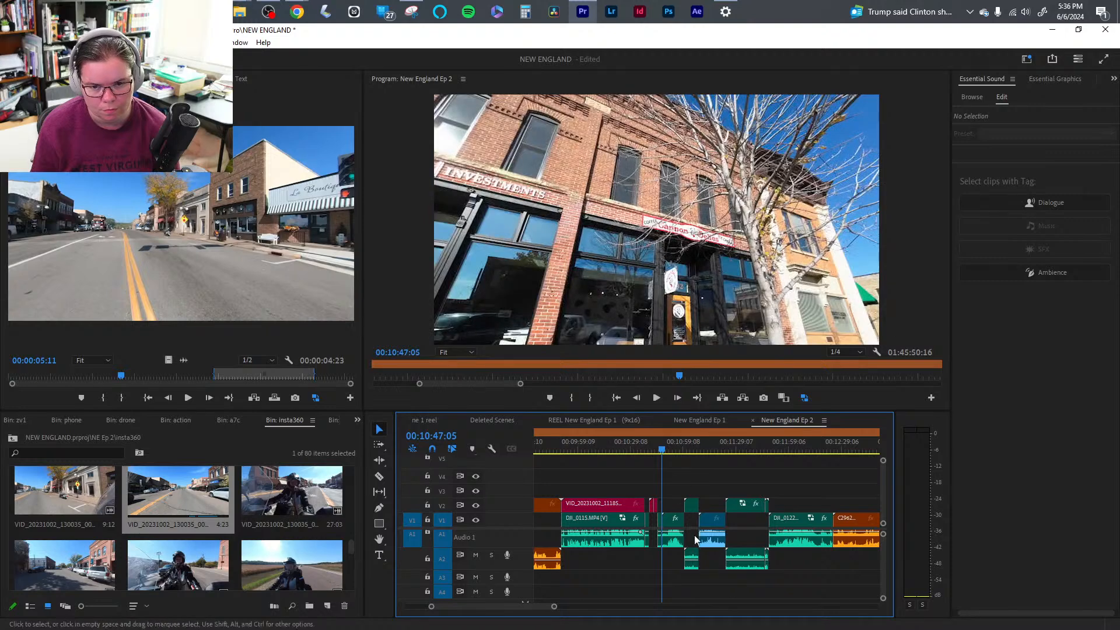
# - Shift the clips from the café storefront shot onward to make room, and place the insta360 street clip's video on V2 in the gap
pyautogui.press('a')
pyautogui.moveTo(554, 606); pyautogui.dragTo(503, 606)
pyautogui.moveTo(690, 544); pyautogui.dragTo(775, 543)
pyautogui.moveTo(168, 361); pyautogui.dragTo(729, 505)
# - Ripple-trim the end of the inserted street clip to about 00:10:50:20 so the storefront clip follows directly
pyautogui.press('space')
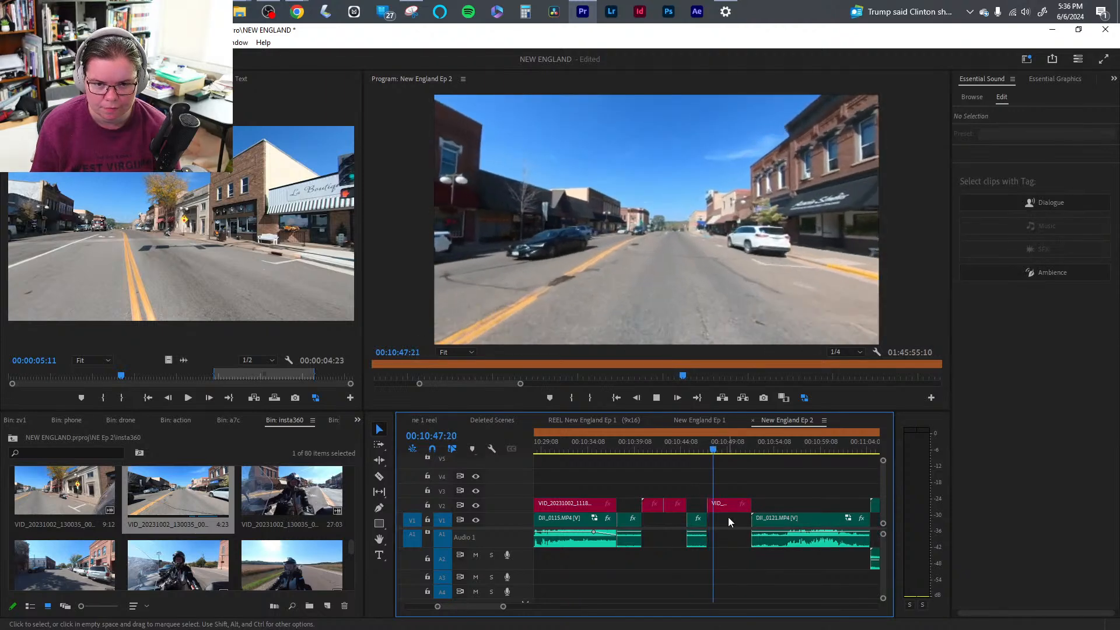
pyautogui.moveTo(749, 506); pyautogui.dragTo(741, 506)
pyautogui.click(730, 574)
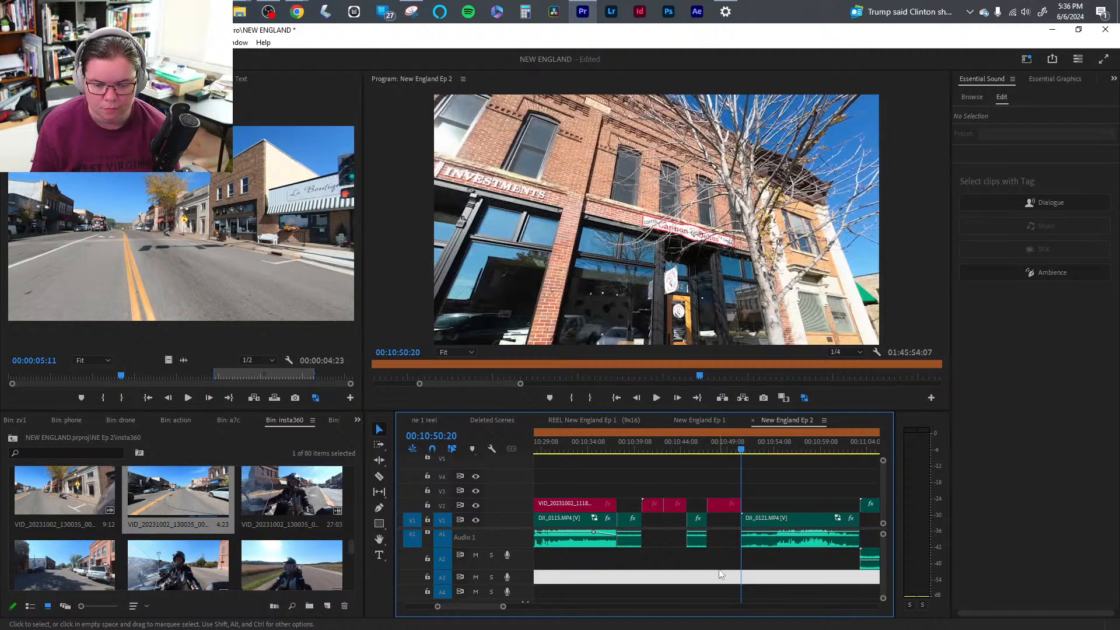
pyautogui.press('space')
# - Copy the Ramen Kazama Select location title from V3 in the Minneapolis section of the sequence
pyautogui.moveTo(503, 607); pyautogui.dragTo(551, 609)
pyautogui.click(597, 451)
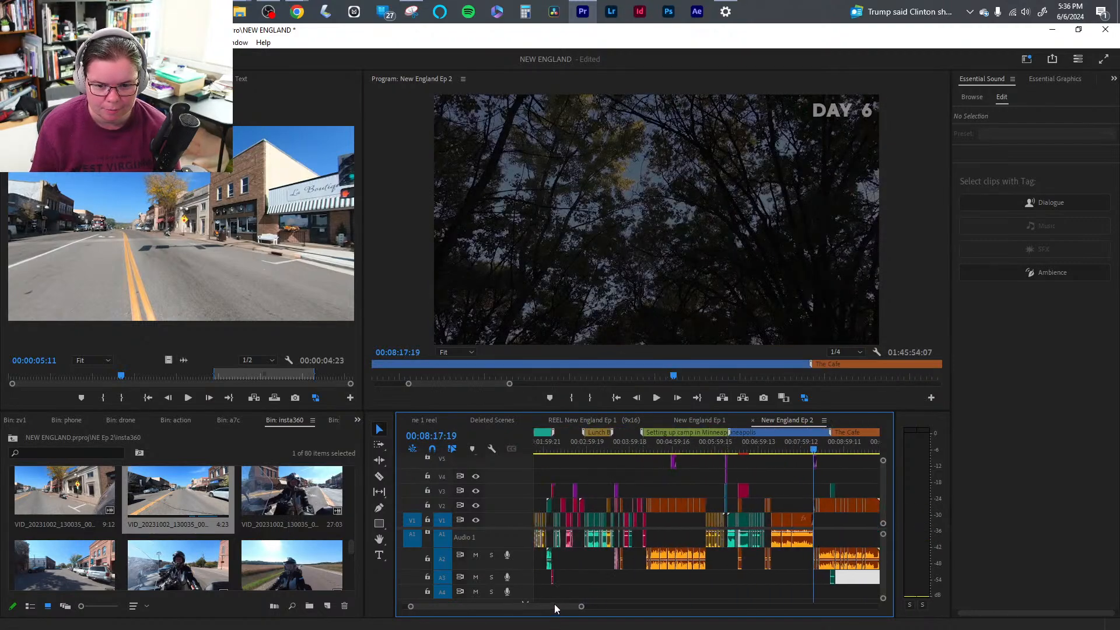
pyautogui.moveTo(726, 450); pyautogui.dragTo(744, 452)
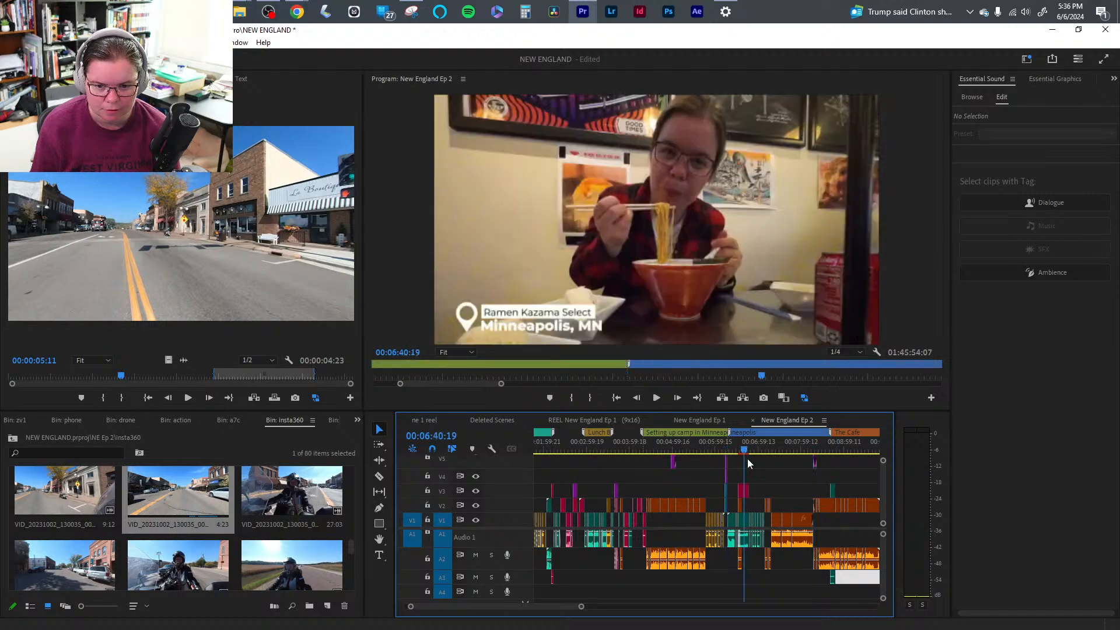
pyautogui.click(742, 490)
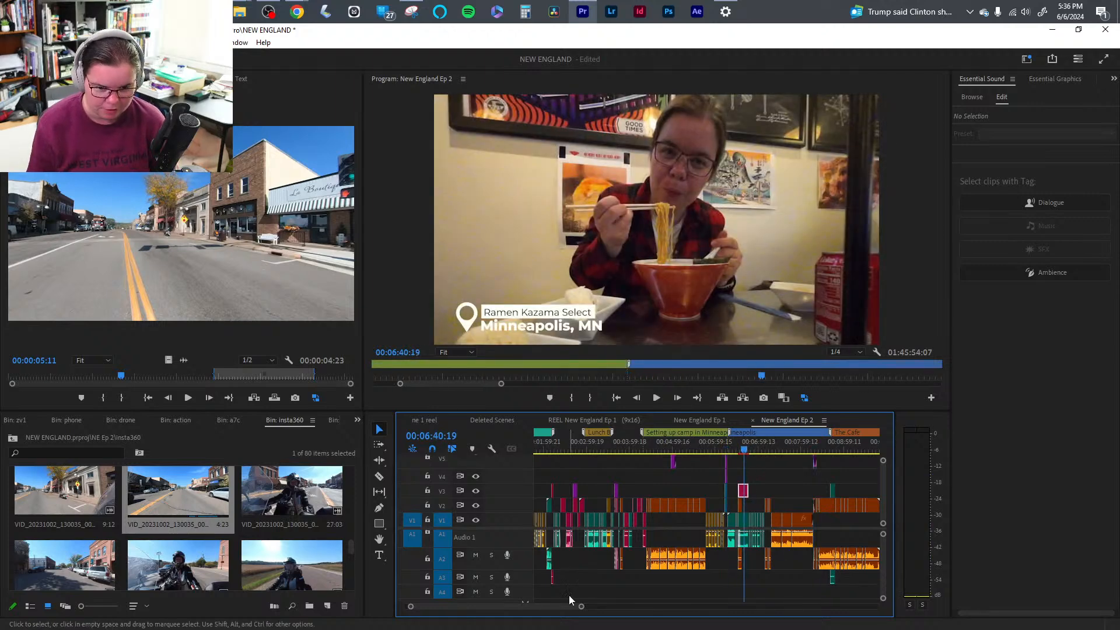
# - Paste the location title into the café section and place it on V4, aligned with the start of the storefront clip
pyautogui.moveTo(557, 607); pyautogui.dragTo(571, 607)
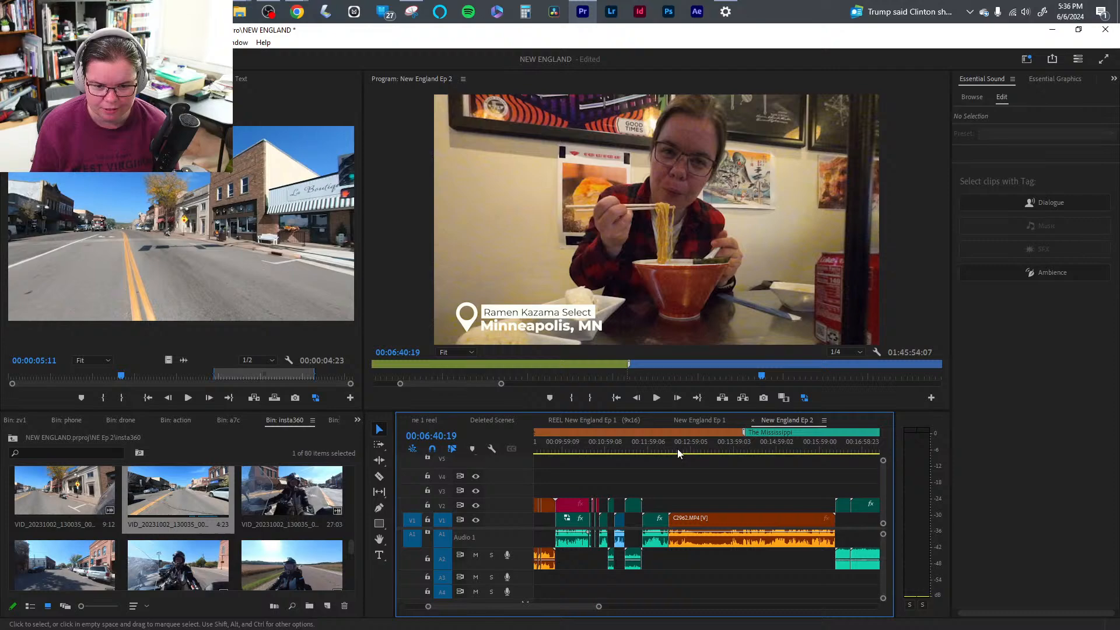
pyautogui.click(566, 450)
pyautogui.click(644, 450)
pyautogui.moveTo(665, 450); pyautogui.dragTo(605, 450)
pyautogui.moveTo(599, 607); pyautogui.dragTo(551, 612)
pyautogui.hotkey('ctrl', 'v')
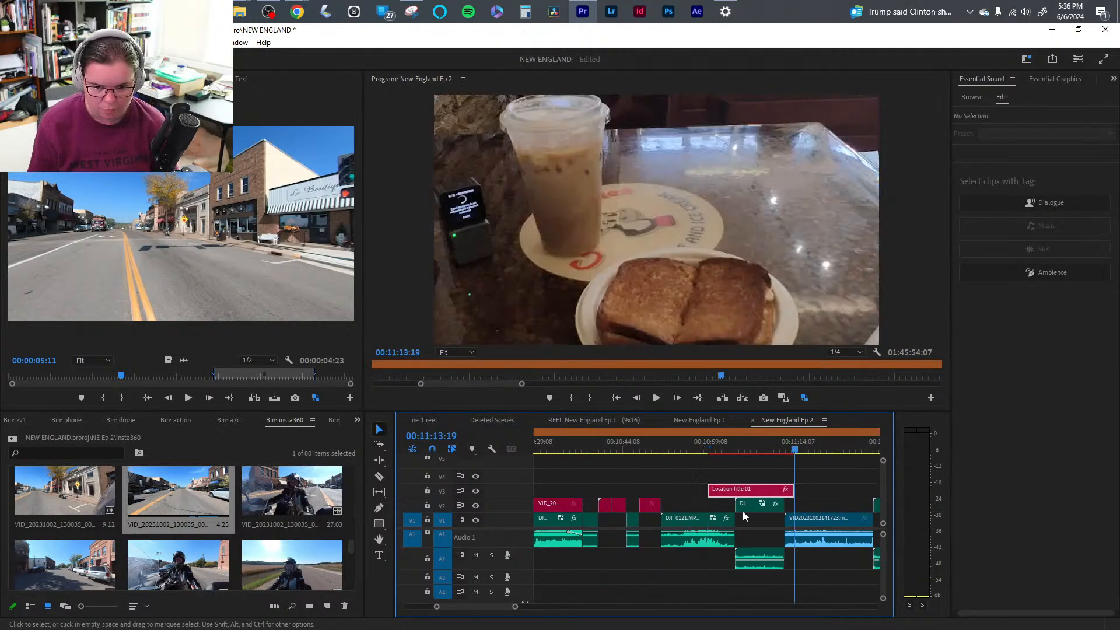
pyautogui.click(685, 449)
pyautogui.moveTo(731, 491); pyautogui.dragTo(690, 476)
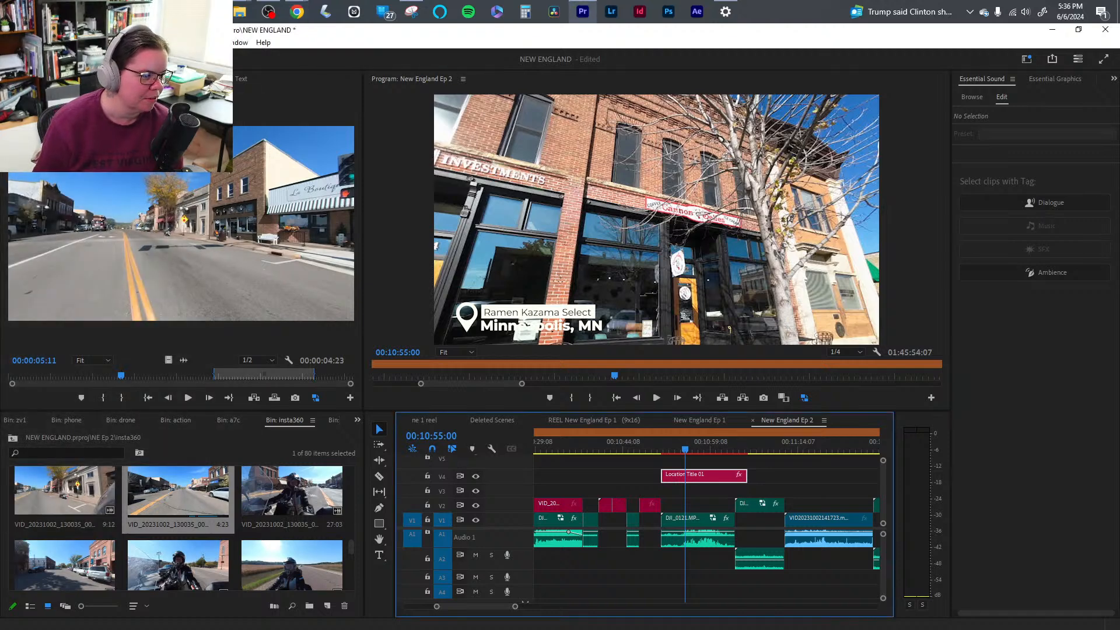
# - Change the pasted title's Text 02 to "CannonBelles Coffee & Ice Cream" and its Text 01 to "Cannon Falls, MN"
pyautogui.hotkey('alt', 'Tab')
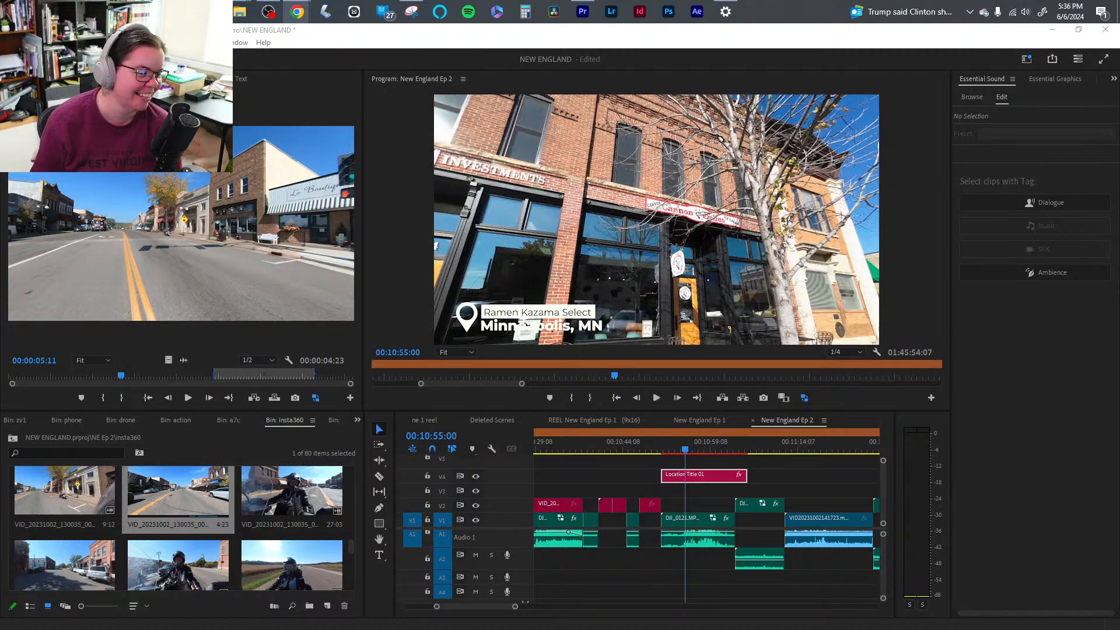
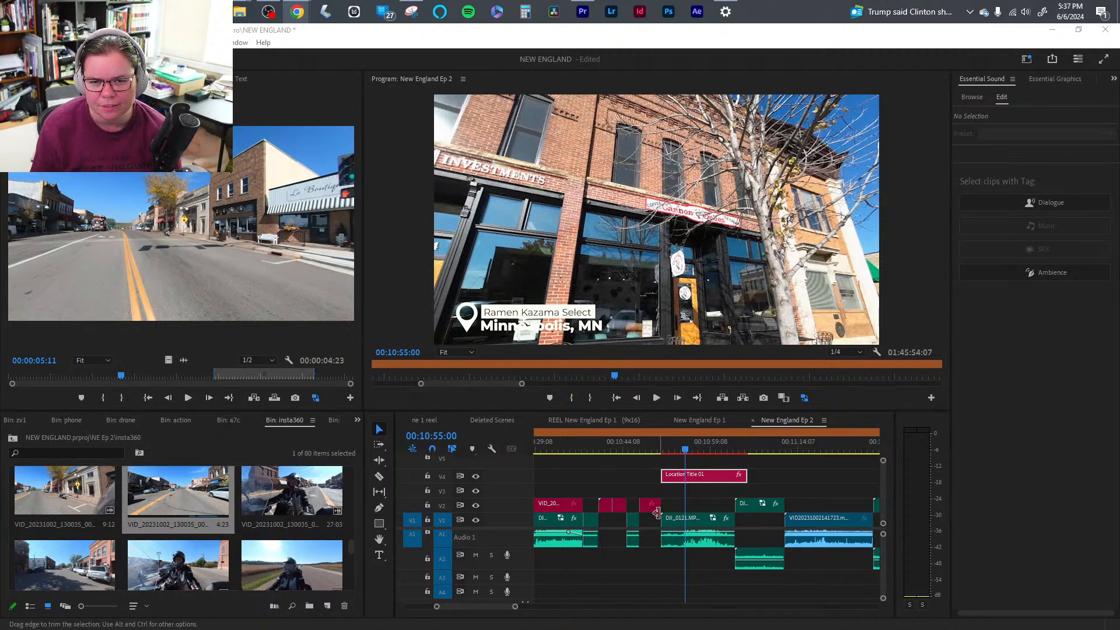
pyautogui.click(713, 453)
pyautogui.moveTo(718, 453); pyautogui.dragTo(647, 461)
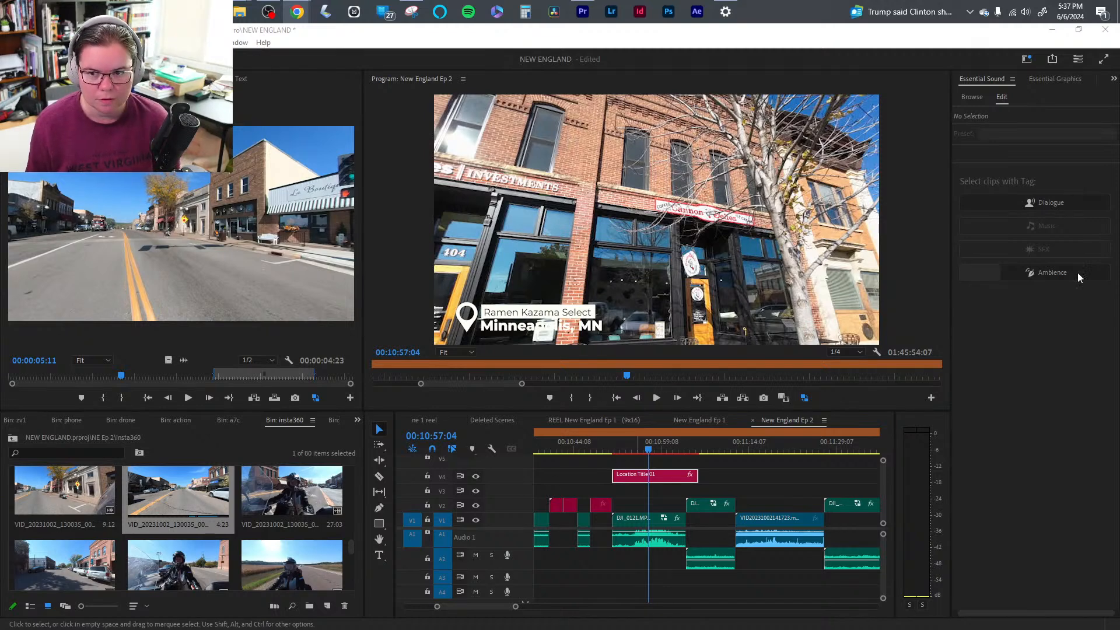
pyautogui.click(565, 316)
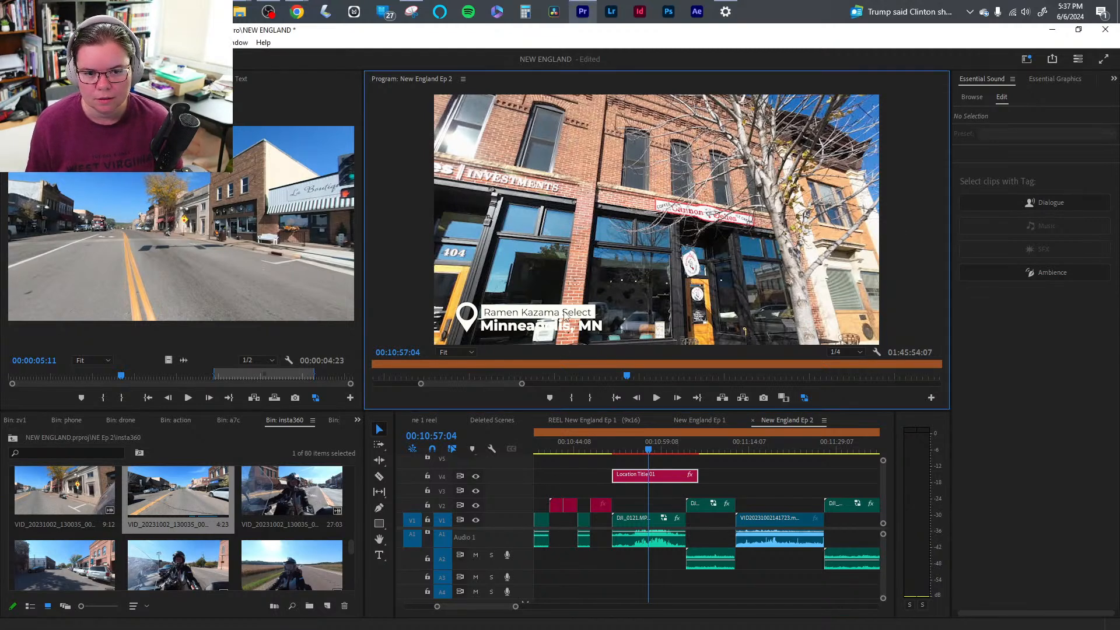
pyautogui.click(1055, 79)
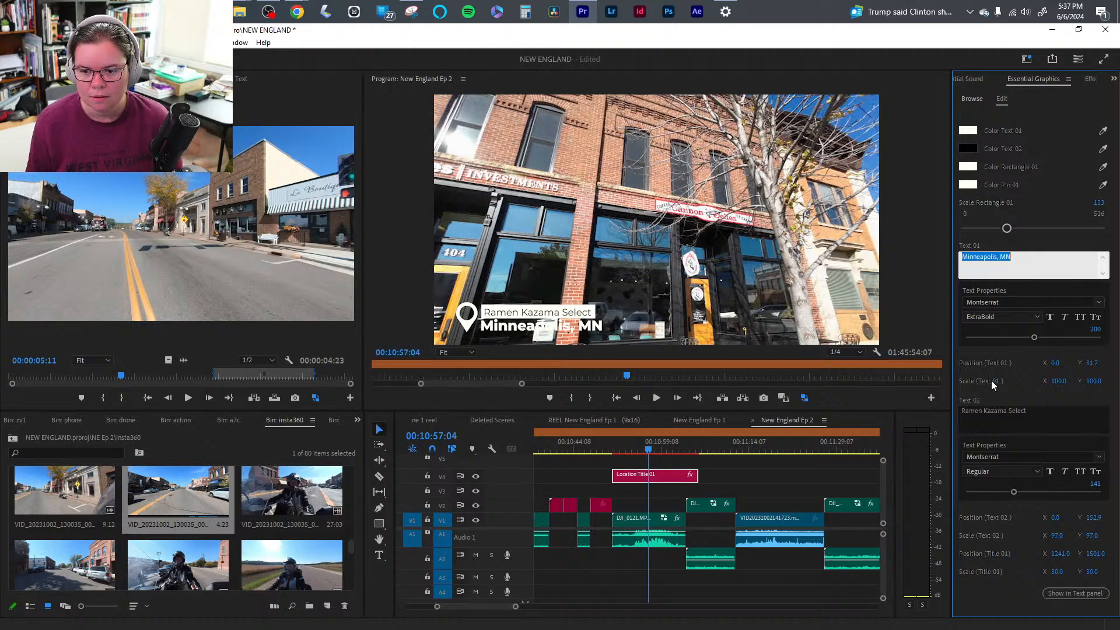
pyautogui.click(1008, 412)
pyautogui.write('CannonBelles Coffee & Ice Cream')
pyautogui.click(1024, 261)
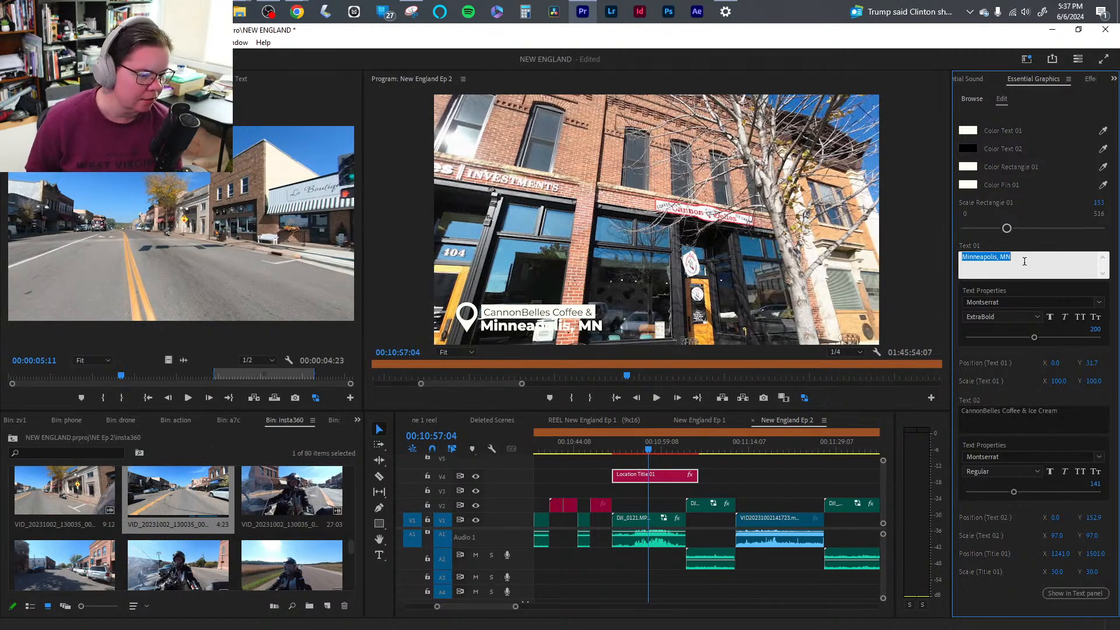
pyautogui.write('Cannon Fall')
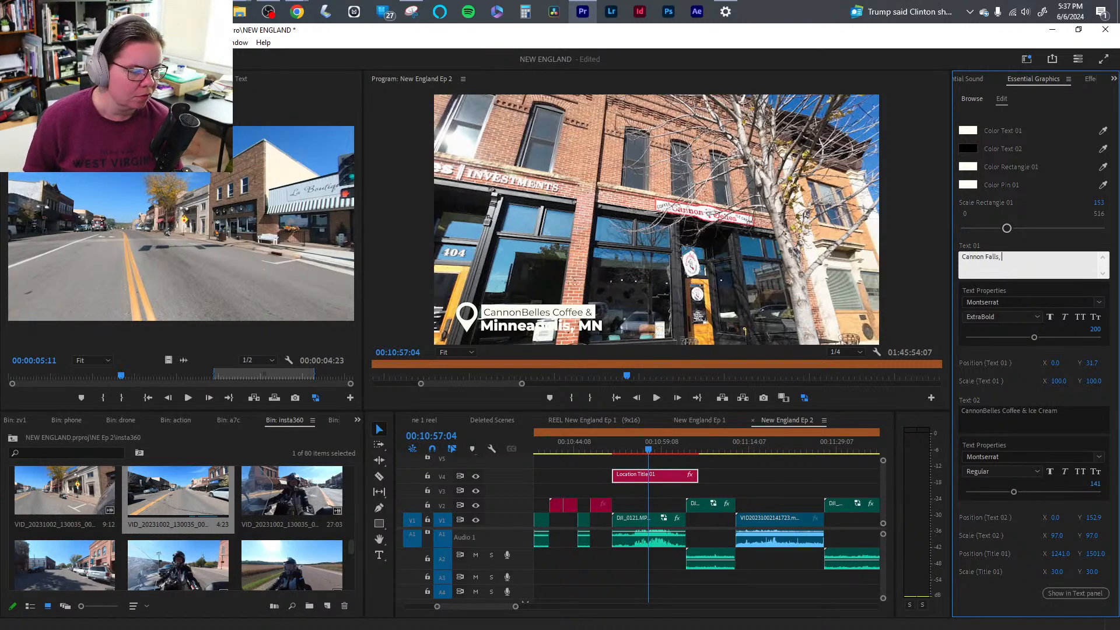
pyautogui.click(1040, 241)
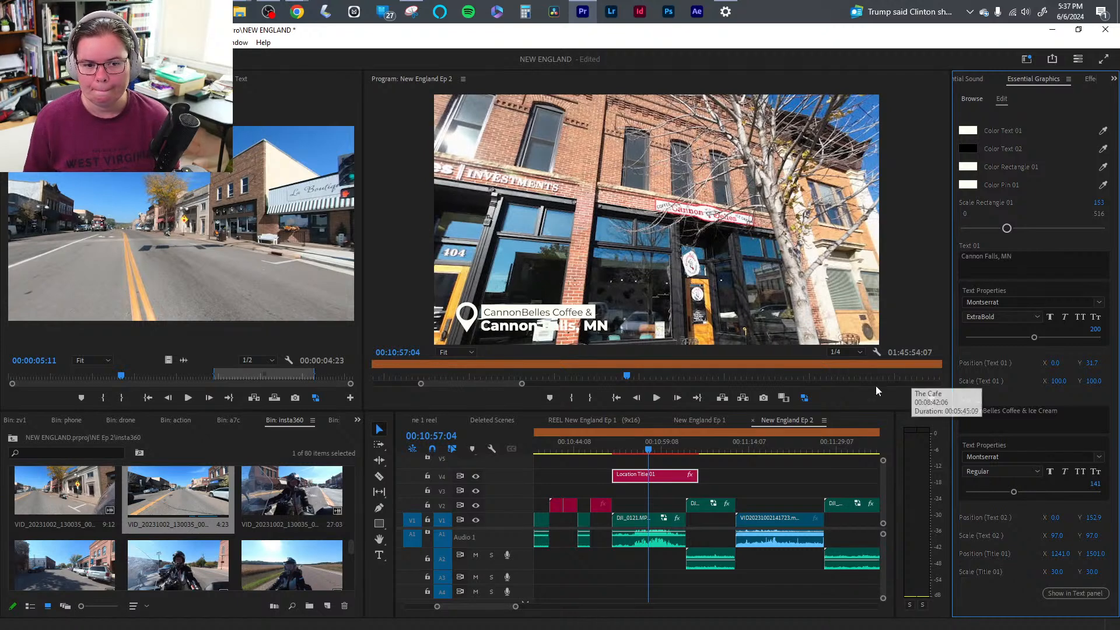
# - Fit the café name in its white box by setting Scale Rectangle 01 to about 203 and the Text 02 size to 123
pyautogui.moveTo(1013, 228); pyautogui.dragTo(1042, 228)
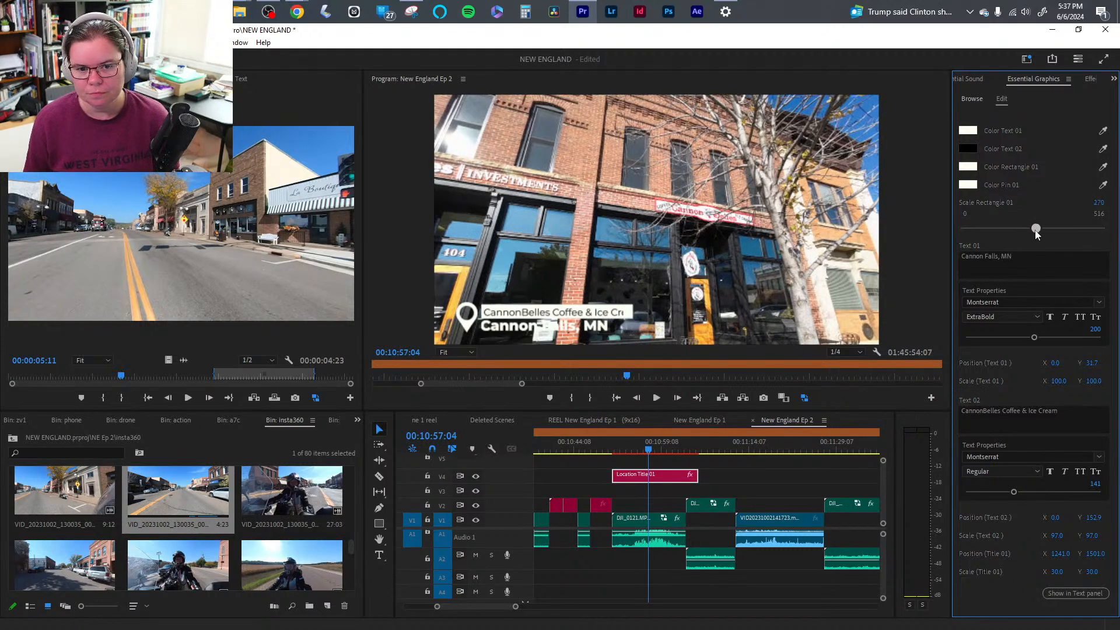
pyautogui.moveTo(1011, 496); pyautogui.dragTo(1007, 496)
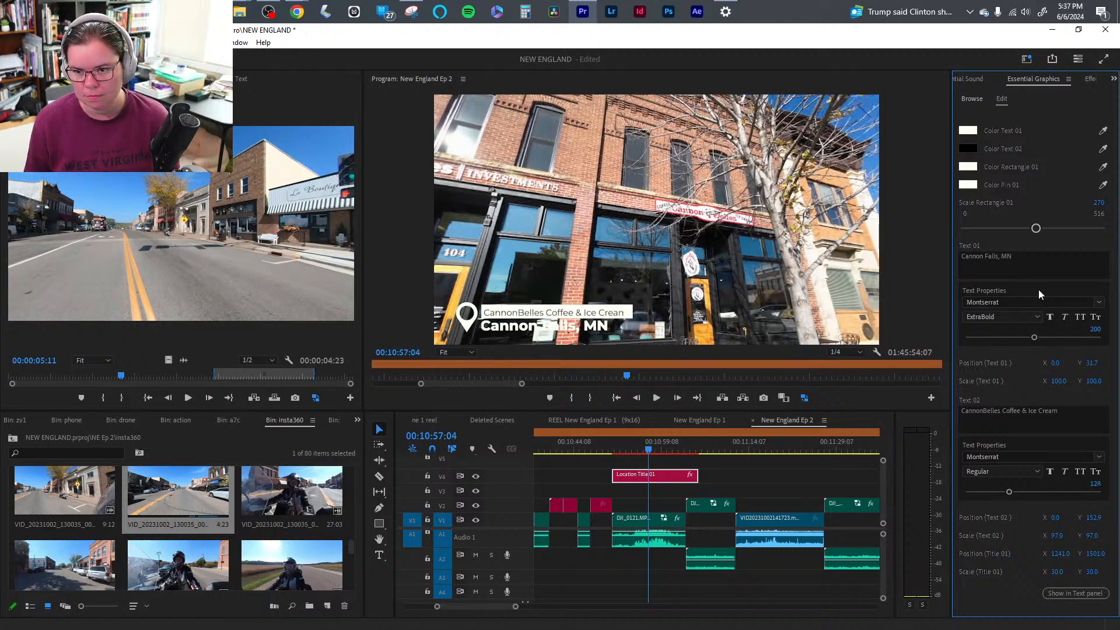
pyautogui.moveTo(1040, 231); pyautogui.dragTo(1018, 230)
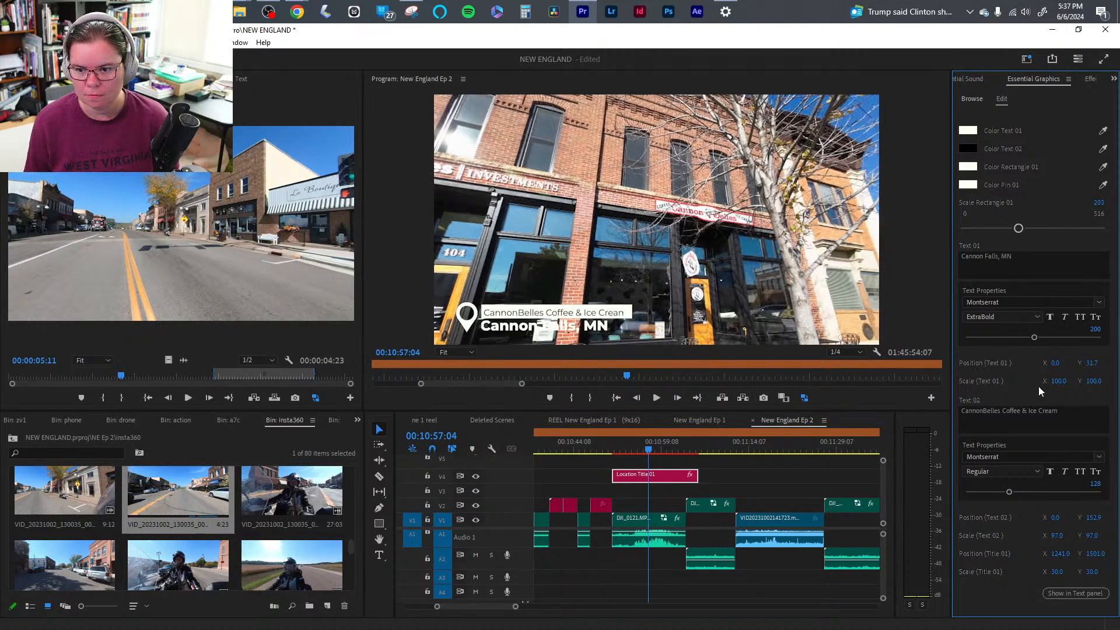
pyautogui.moveTo(1005, 495); pyautogui.dragTo(1005, 493)
# - Adjust the audio gain of the storefront clip DJI_0121 by -30 dB
pyautogui.click(726, 590)
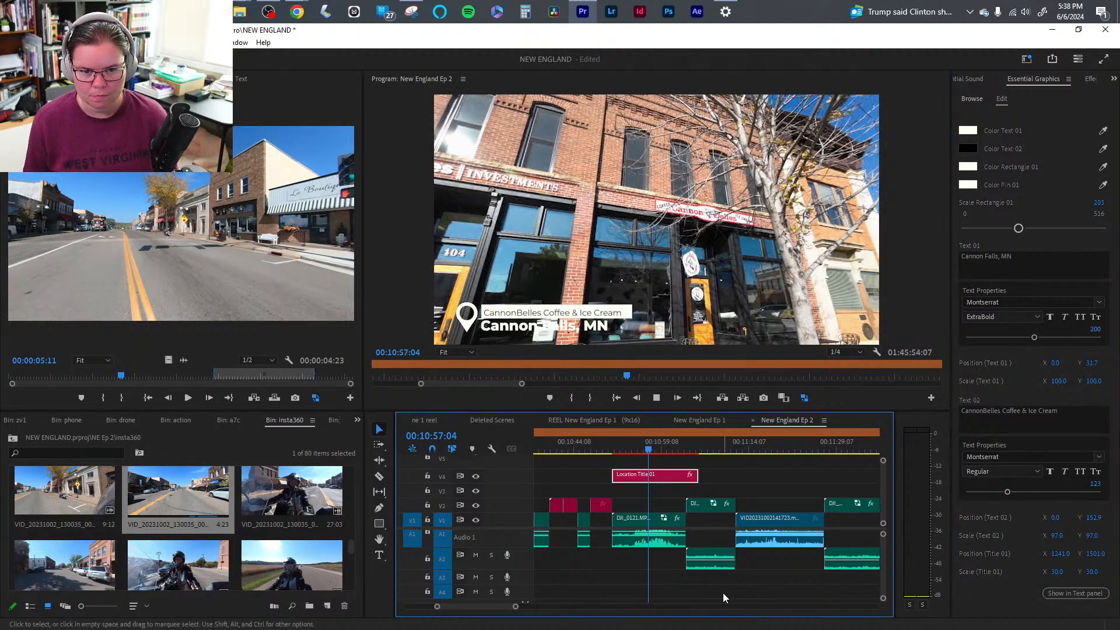
pyautogui.press('space')
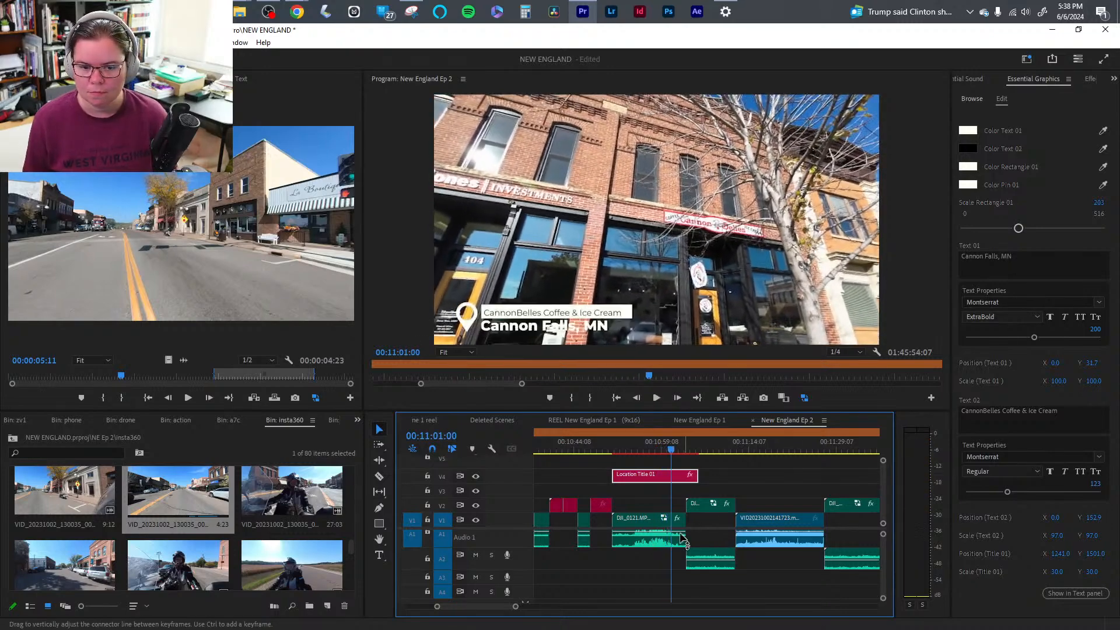
pyautogui.rightClick(652, 547)
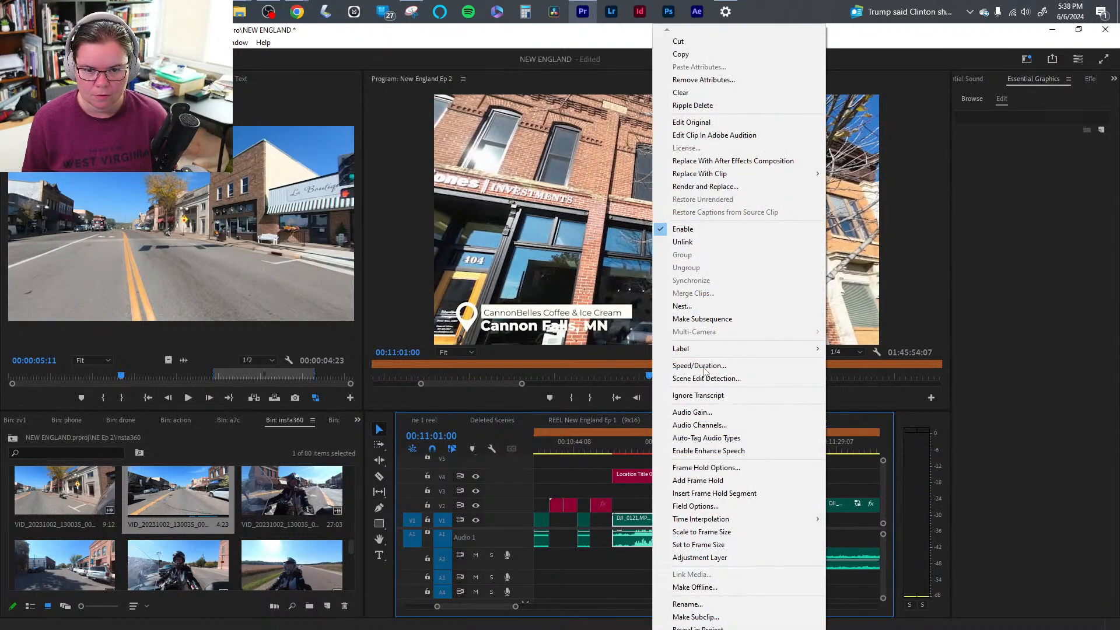
pyautogui.click(693, 413)
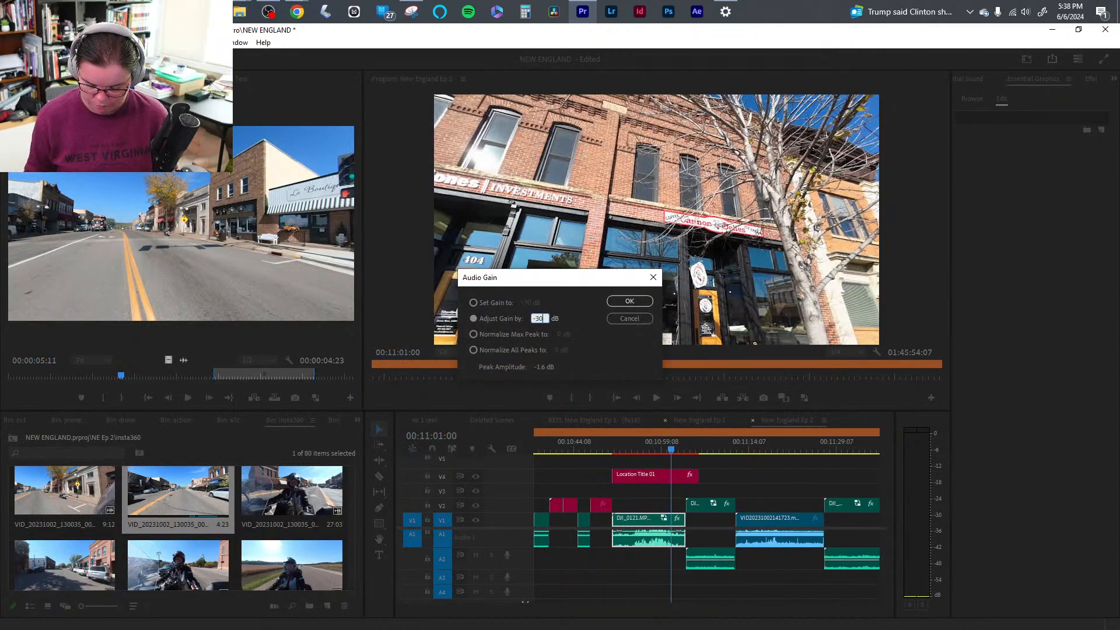
pyautogui.press('Return')
# - Trim the storefront clip to end at about 00:10:53:14 and bring the café interior clip directly against it
pyautogui.click(645, 448)
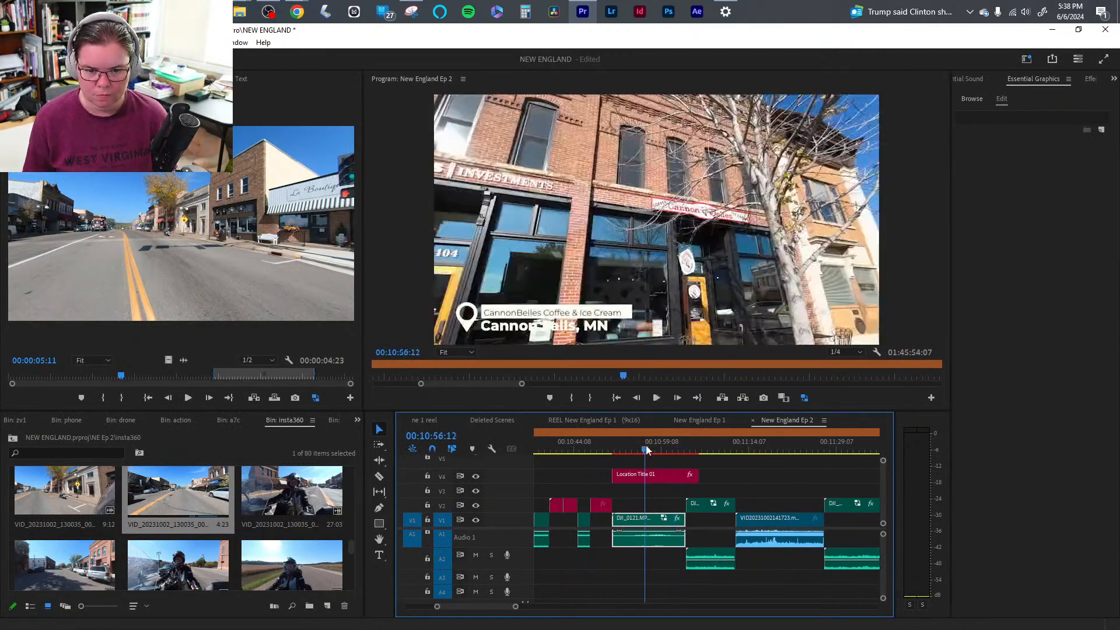
pyautogui.press('space')
pyautogui.click(619, 450)
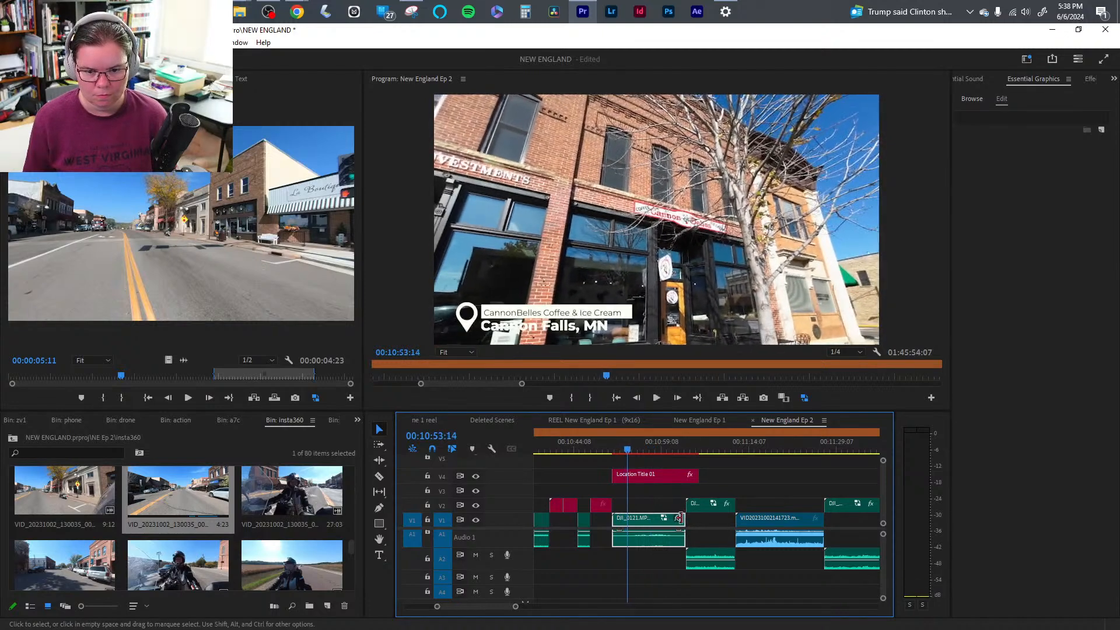
pyautogui.moveTo(678, 517); pyautogui.dragTo(654, 515)
pyautogui.press('space')
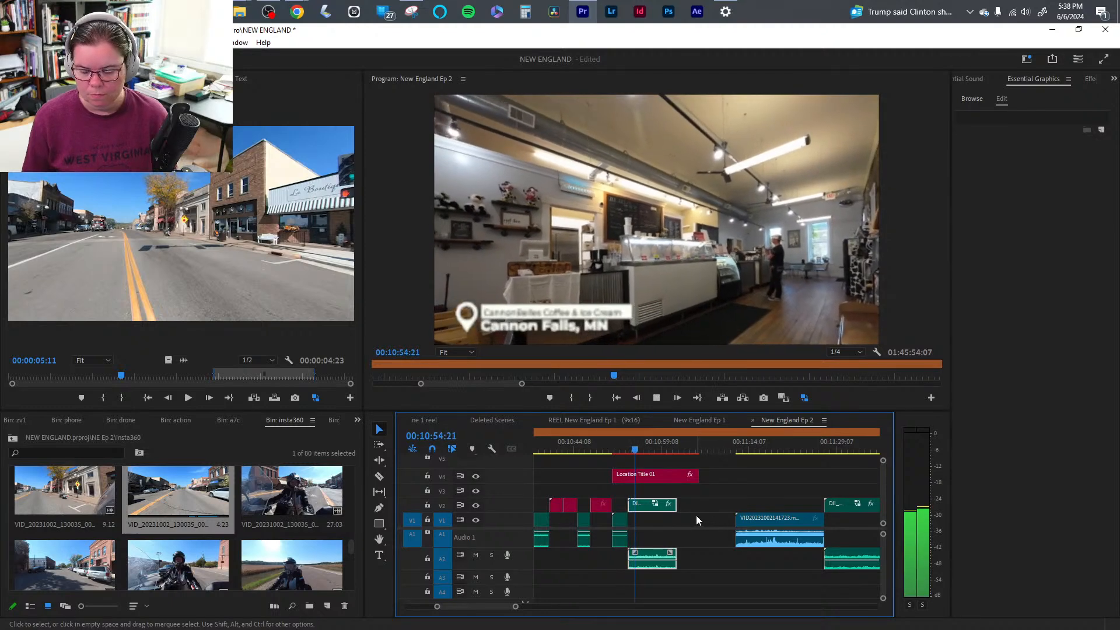
pyautogui.press('space')
# - Ripple-delete the gap after the café interior clip and save the project
pyautogui.click(734, 594)
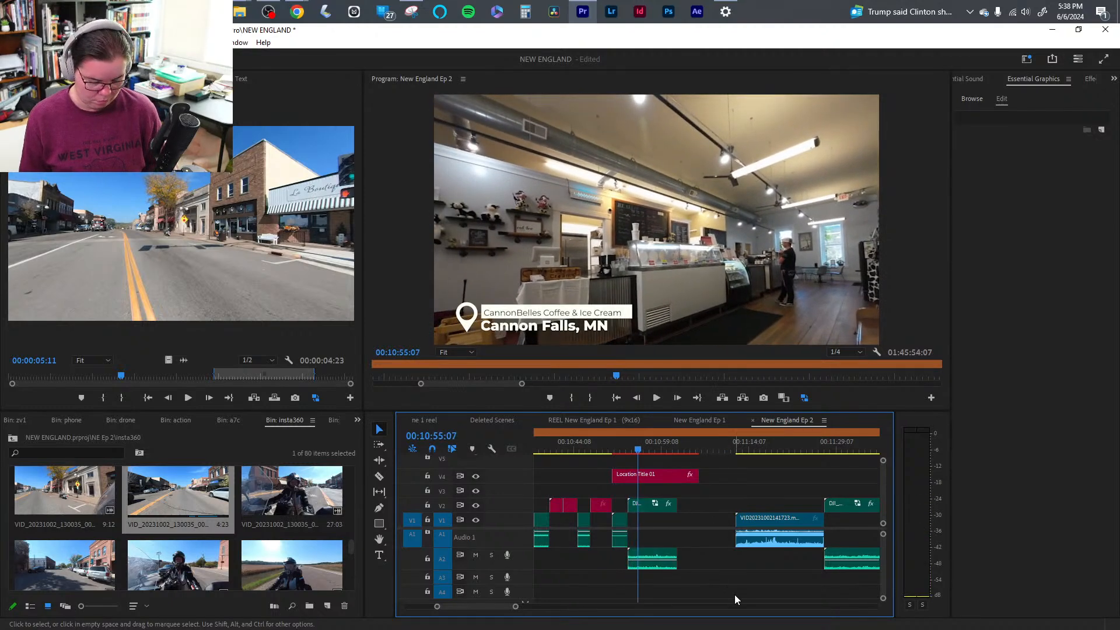
pyautogui.hotkey('shift', 'Delete')
pyautogui.hotkey('ctrl', 's')
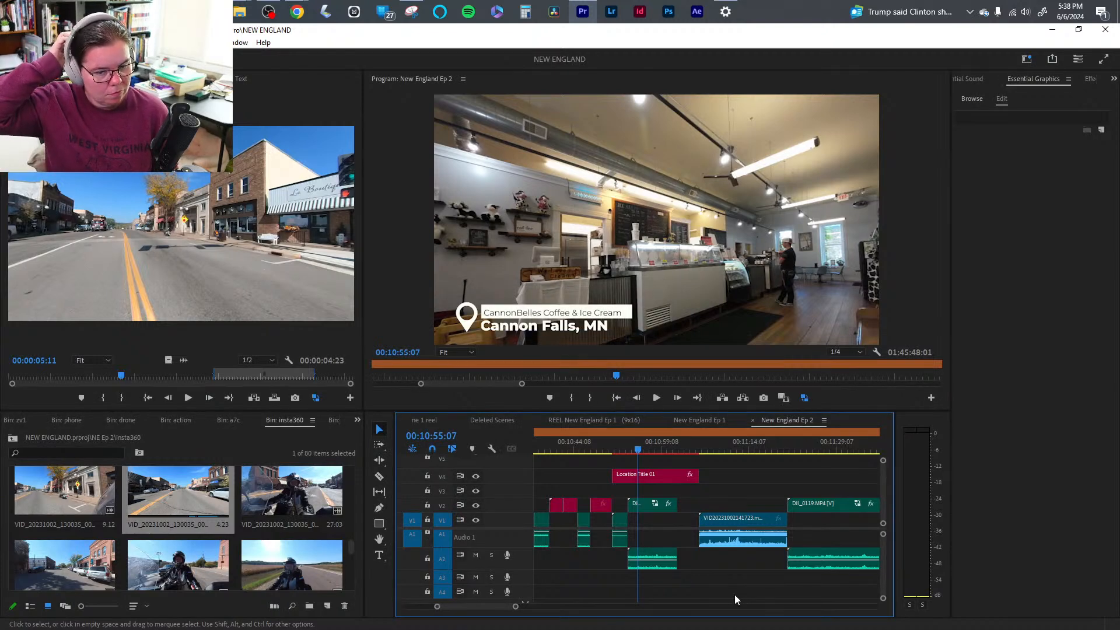
# - Ripple-trim the beginning of the café interior clip DJI_0118, keeping it directly after the storefront clip
pyautogui.click(628, 450)
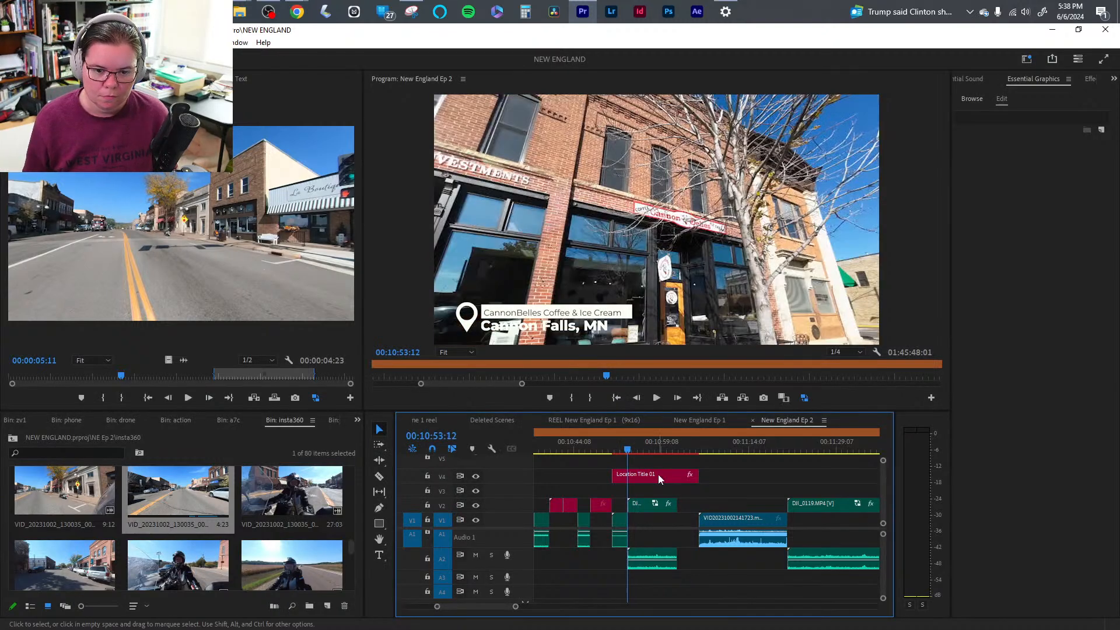
pyautogui.press('space')
pyautogui.moveTo(514, 606); pyautogui.dragTo(491, 606)
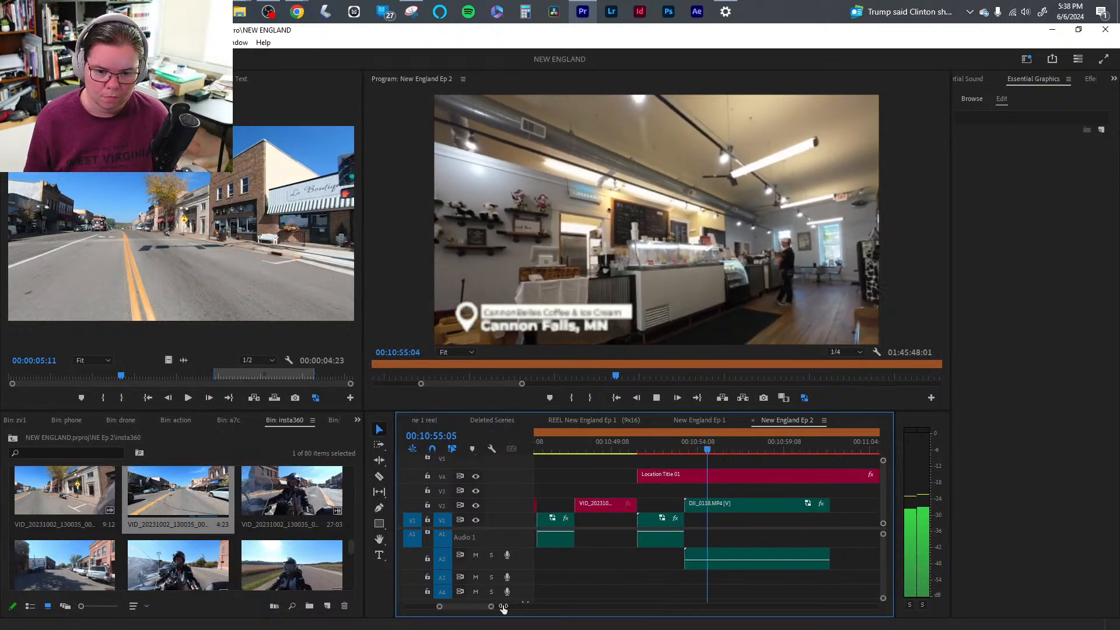
pyautogui.press('space')
pyautogui.moveTo(722, 450)
pyautogui.mouseDown()
pyautogui.moveTo(751, 448)
pyautogui.moveTo(728, 451)
pyautogui.mouseUp()
pyautogui.moveTo(688, 506)
pyautogui.mouseDown()
pyautogui.moveTo(737, 505)
pyautogui.moveTo(706, 509)
pyautogui.mouseUp()
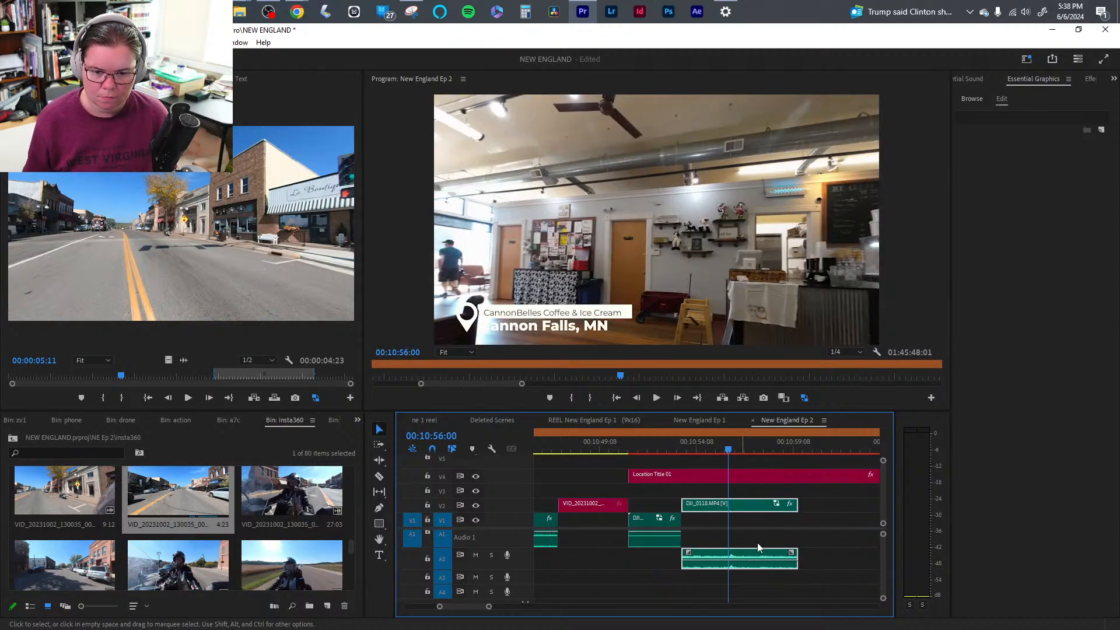
# - Play back the café interior clip and trim its end to 00:10:56:23
pyautogui.click(673, 442)
pyautogui.press('space')
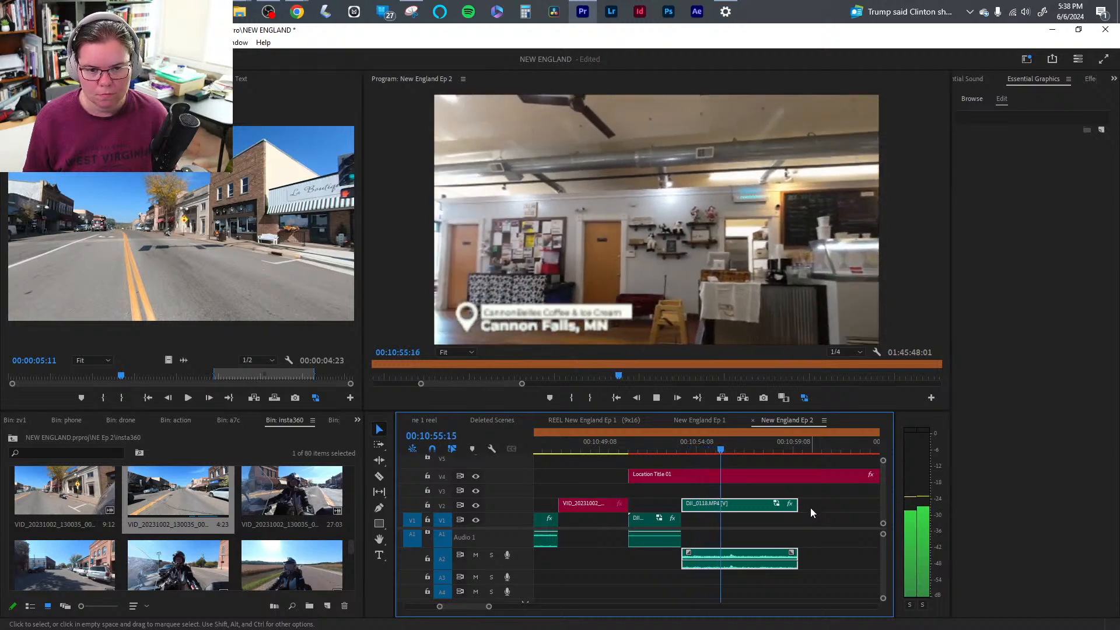
pyautogui.moveTo(796, 505); pyautogui.dragTo(740, 497)
# - Tag the audio of the storefront and café interior clips together as Ambience
pyautogui.moveTo(765, 589); pyautogui.dragTo(676, 530)
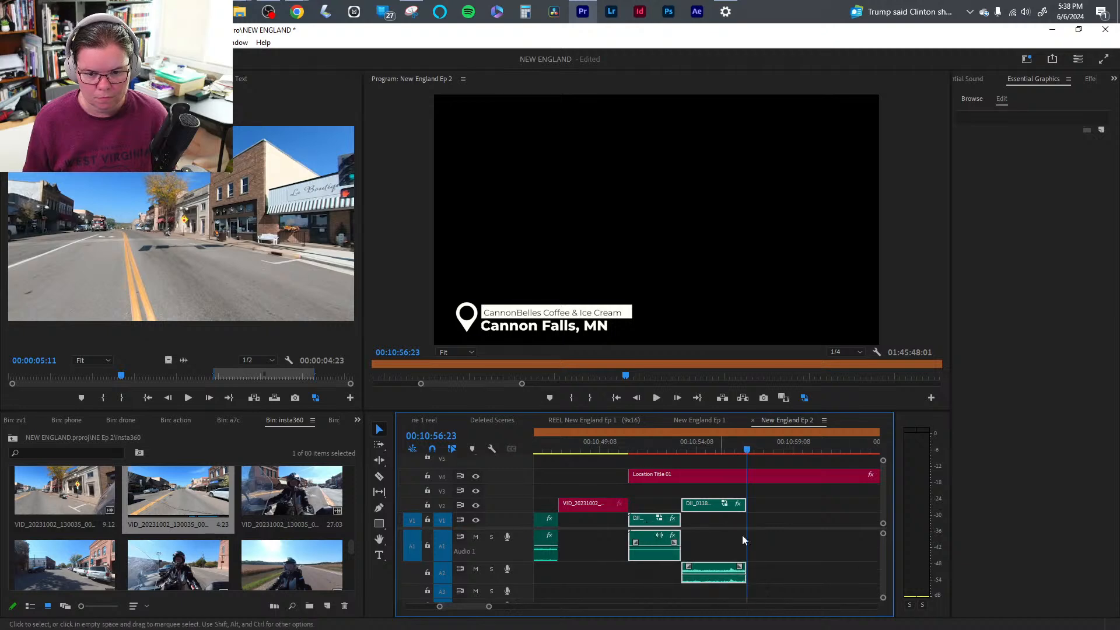
pyautogui.click(969, 79)
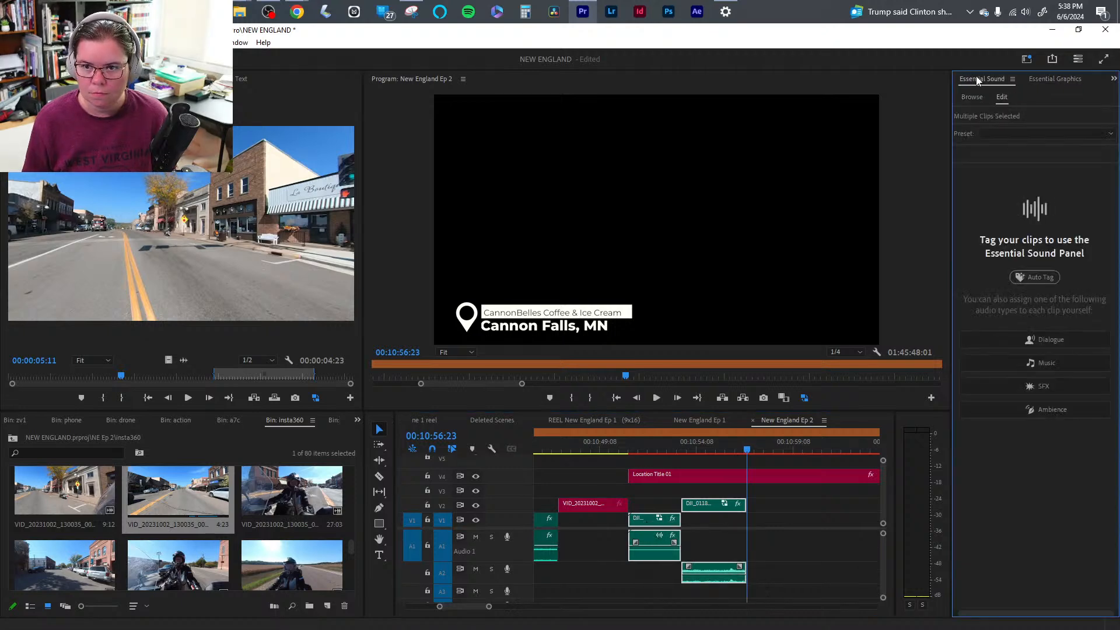
pyautogui.click(1044, 411)
pyautogui.click(780, 567)
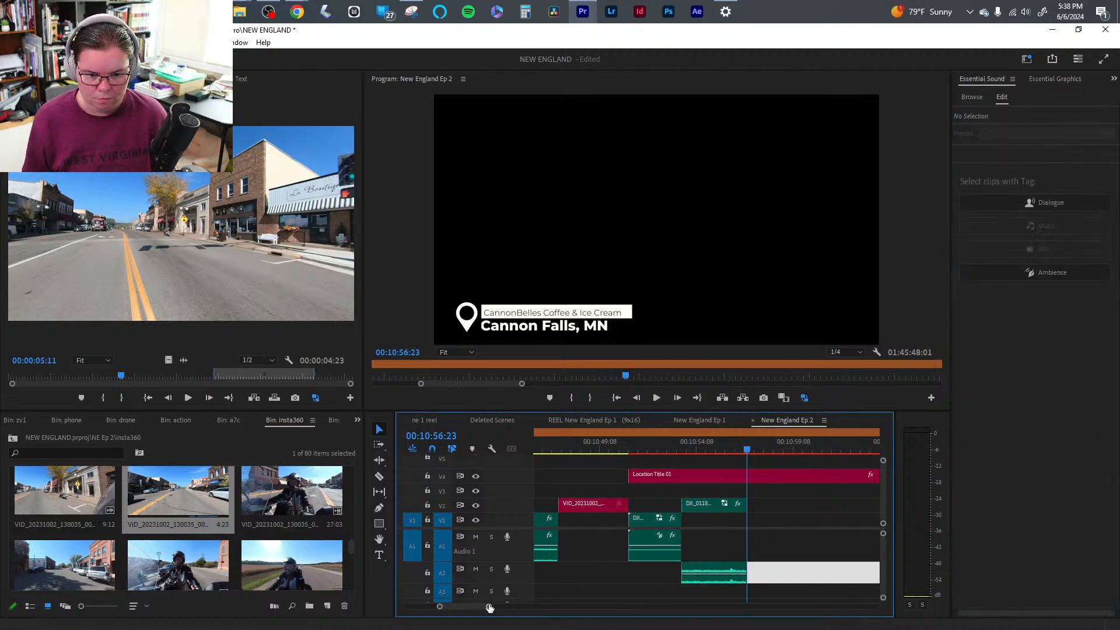
pyautogui.moveTo(489, 607); pyautogui.dragTo(508, 607)
pyautogui.moveTo(824, 523); pyautogui.dragTo(744, 524)
pyautogui.click(799, 484)
pyautogui.press('space')
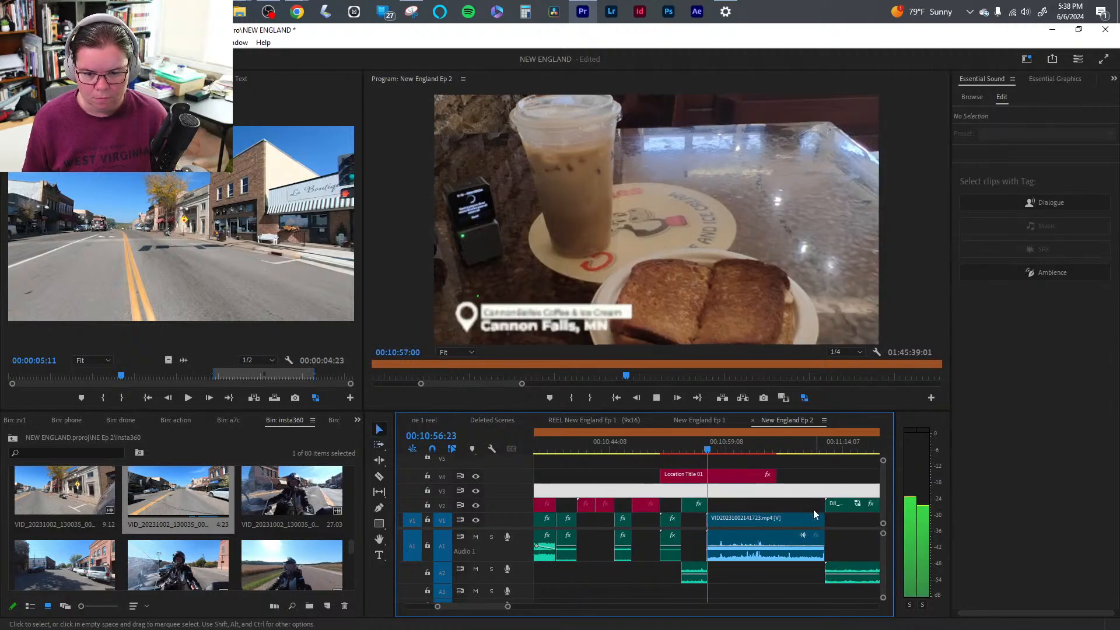
pyautogui.rightClick(768, 523)
pyautogui.click(790, 532)
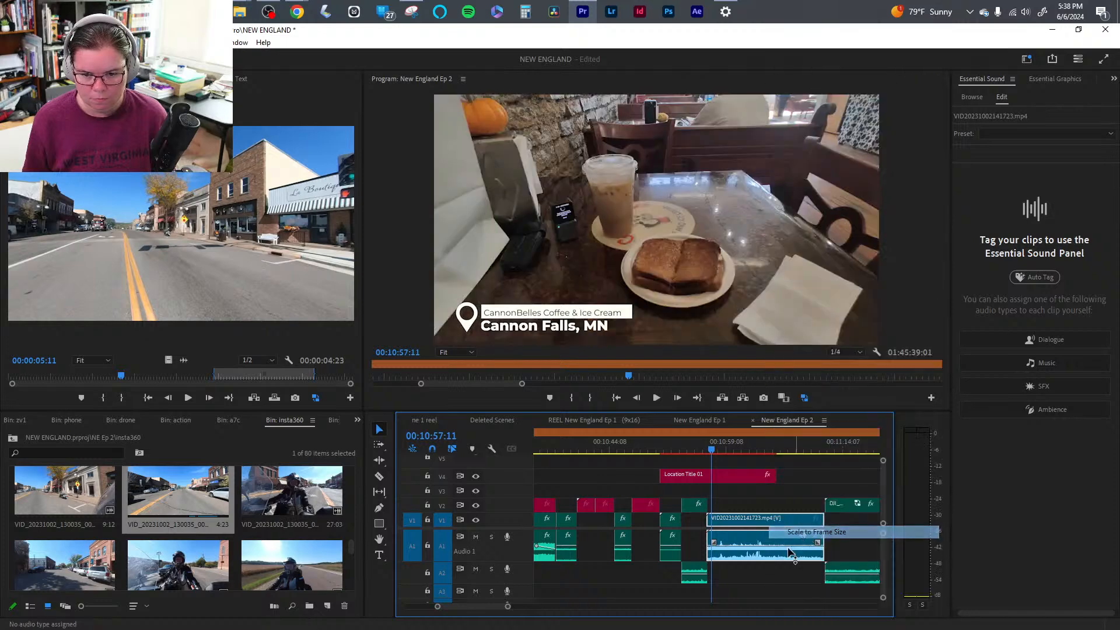
pyautogui.rightClick(763, 548)
pyautogui.click(819, 423)
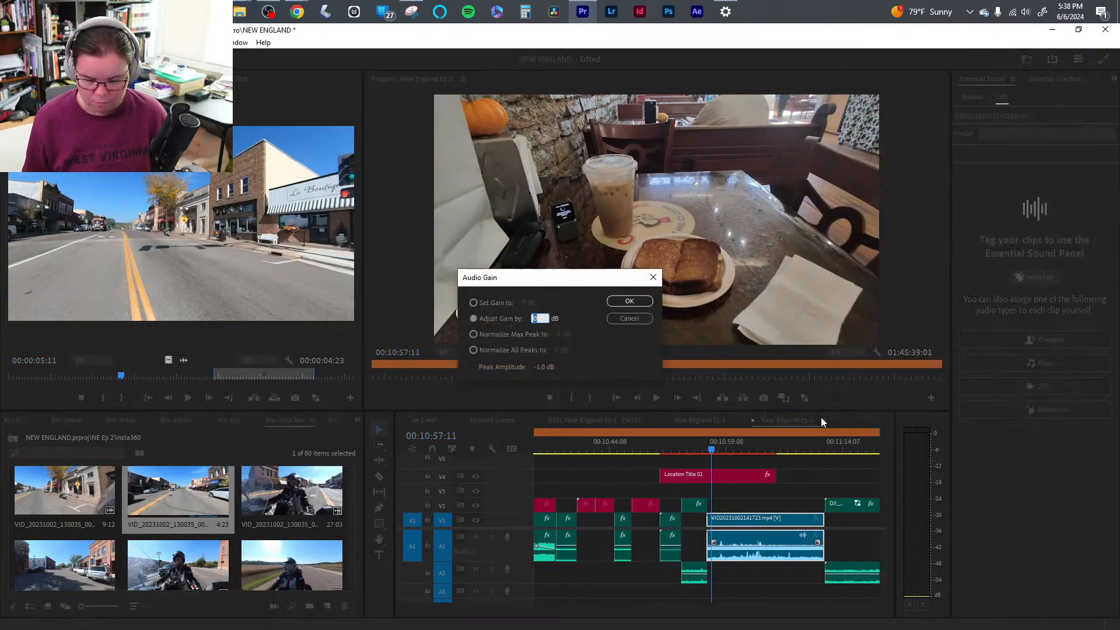
pyautogui.write('-20')
pyautogui.press('Return')
# - Trim the sandwich clip's beginning to about 00:10:58:12 and slide it back against the café interior clip
pyautogui.press('space')
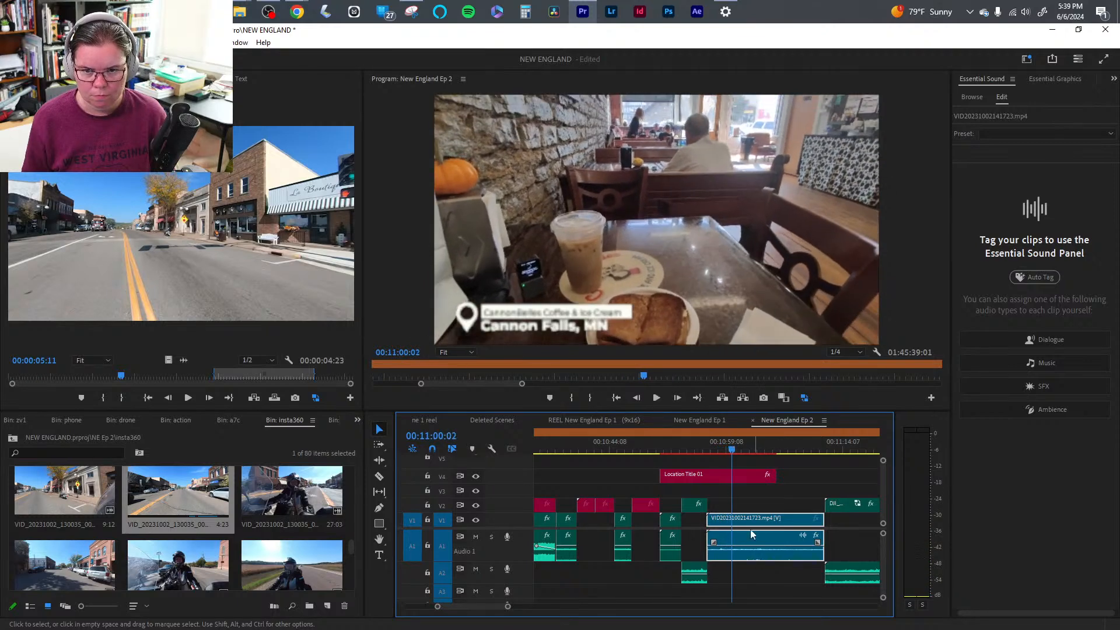
pyautogui.click(731, 450)
pyautogui.moveTo(733, 451); pyautogui.dragTo(719, 452)
pyautogui.click(723, 590)
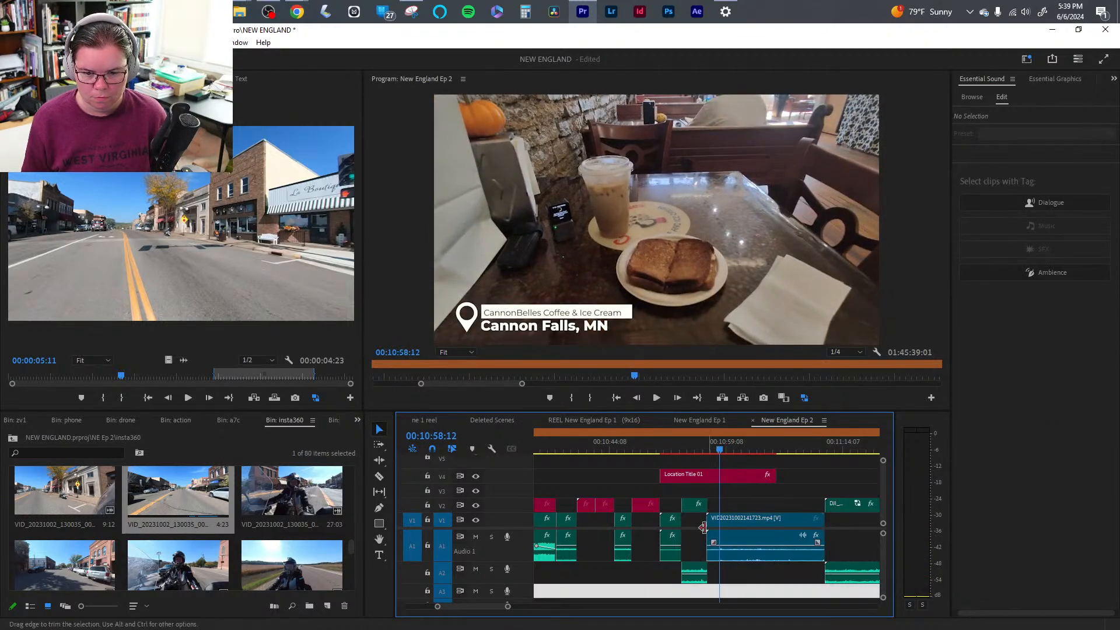
pyautogui.moveTo(703, 524); pyautogui.dragTo(715, 523)
pyautogui.moveTo(800, 519); pyautogui.dragTo(788, 519)
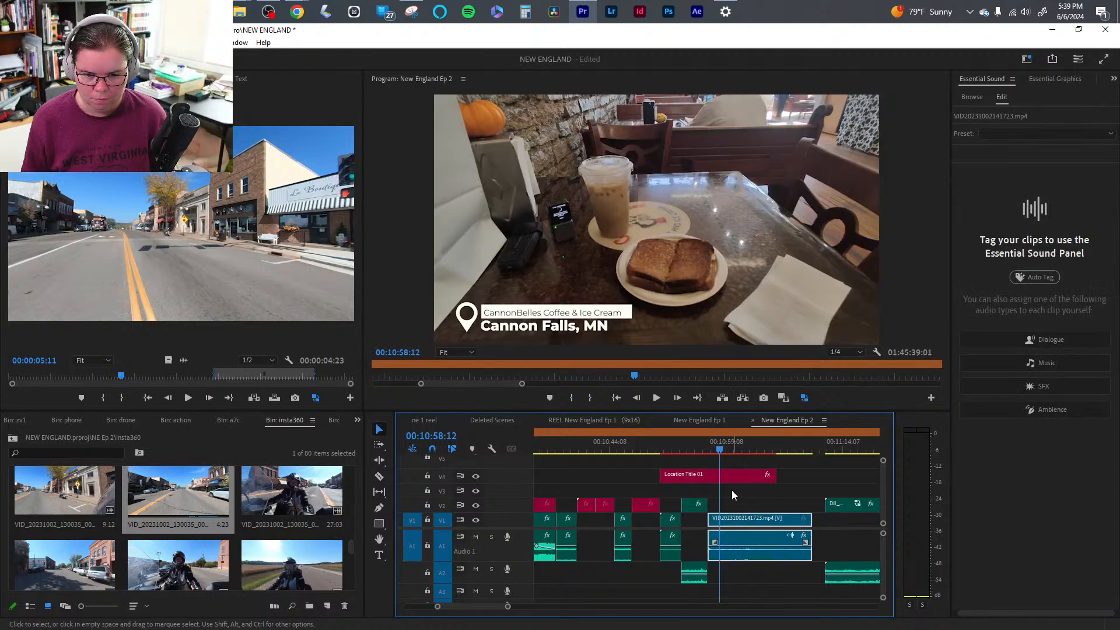
# - Play back the sandwich clip, trim more off its beginning up to about 00:11:00:14 and close the gap before it
pyautogui.press('space')
pyautogui.click(708, 445)
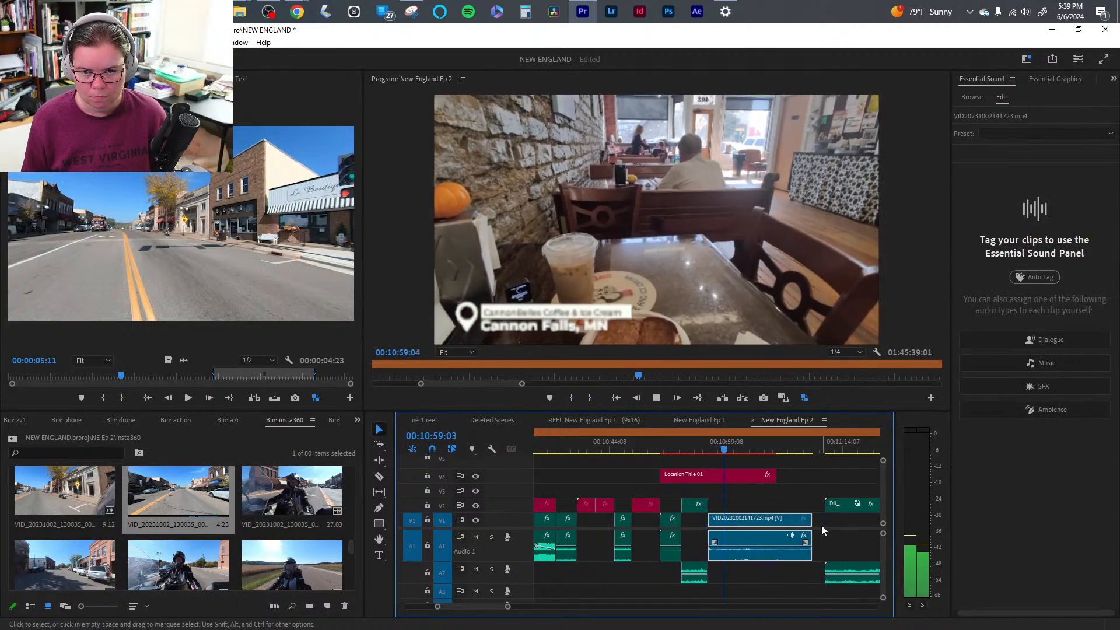
pyautogui.press('space')
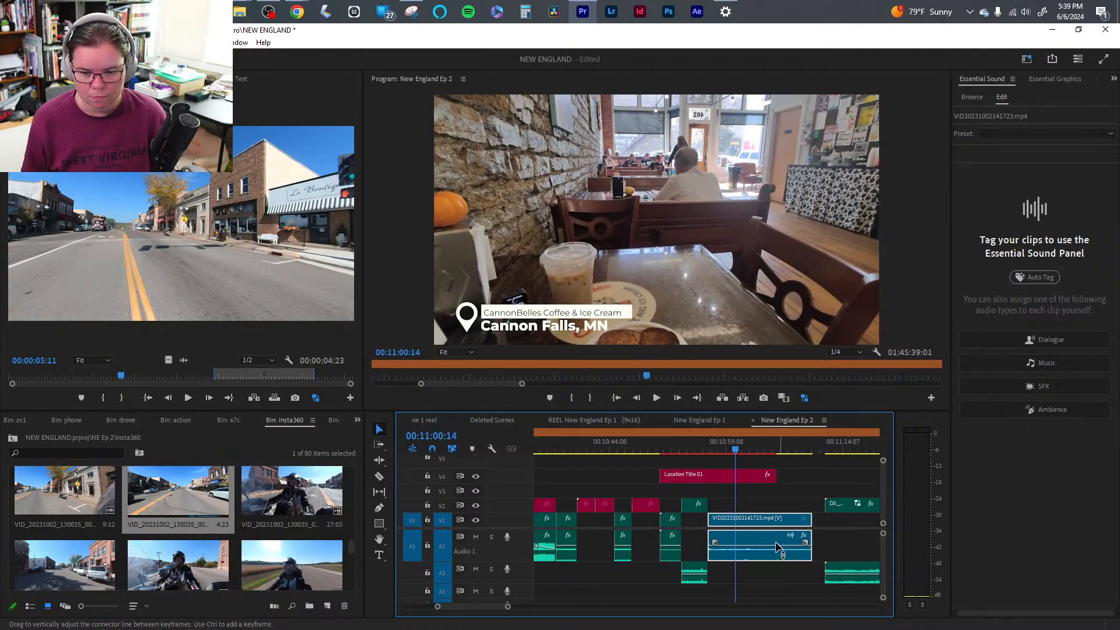
pyautogui.moveTo(730, 531)
pyautogui.mouseDown()
pyautogui.moveTo(758, 528)
pyautogui.moveTo(746, 525)
pyautogui.mouseUp()
pyautogui.press('Up')
pyautogui.press('space')
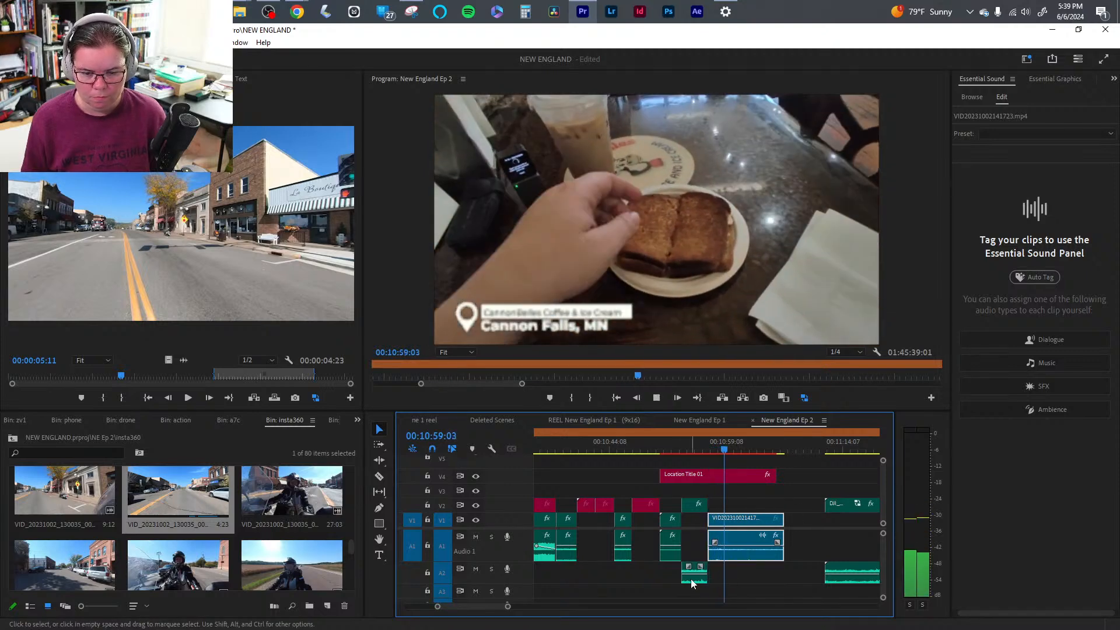
# - Move the café interior clip's audio up to track A1 and apply the default audio transition at both of its ends
pyautogui.moveTo(690, 579); pyautogui.dragTo(726, 552)
pyautogui.hotkey('ctrl', 'shift', 'd')
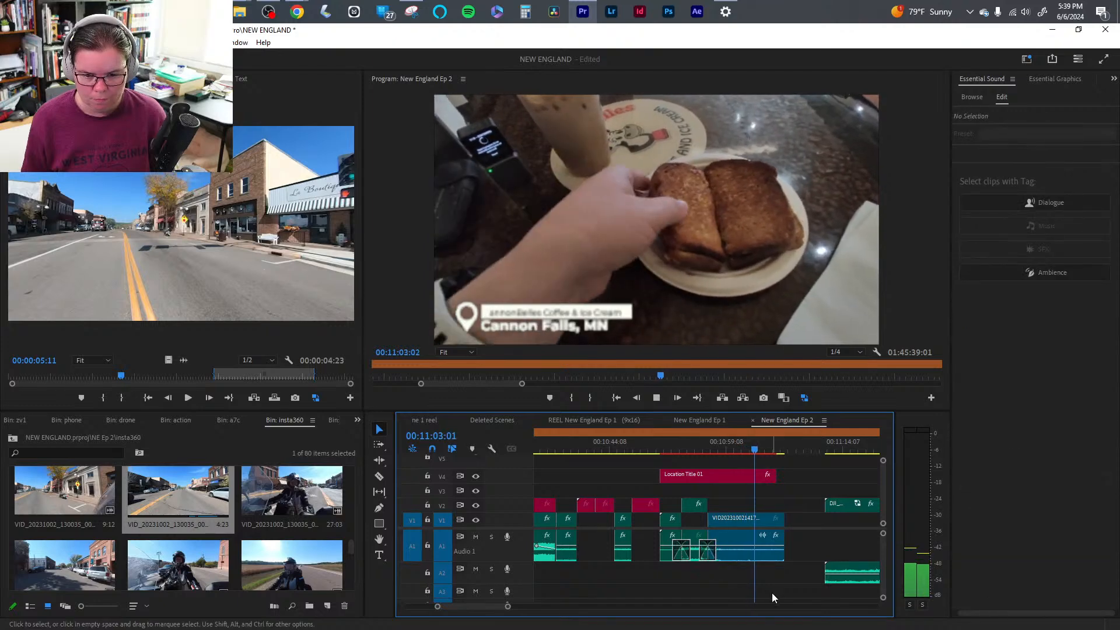
pyautogui.click(771, 592)
pyautogui.press('space')
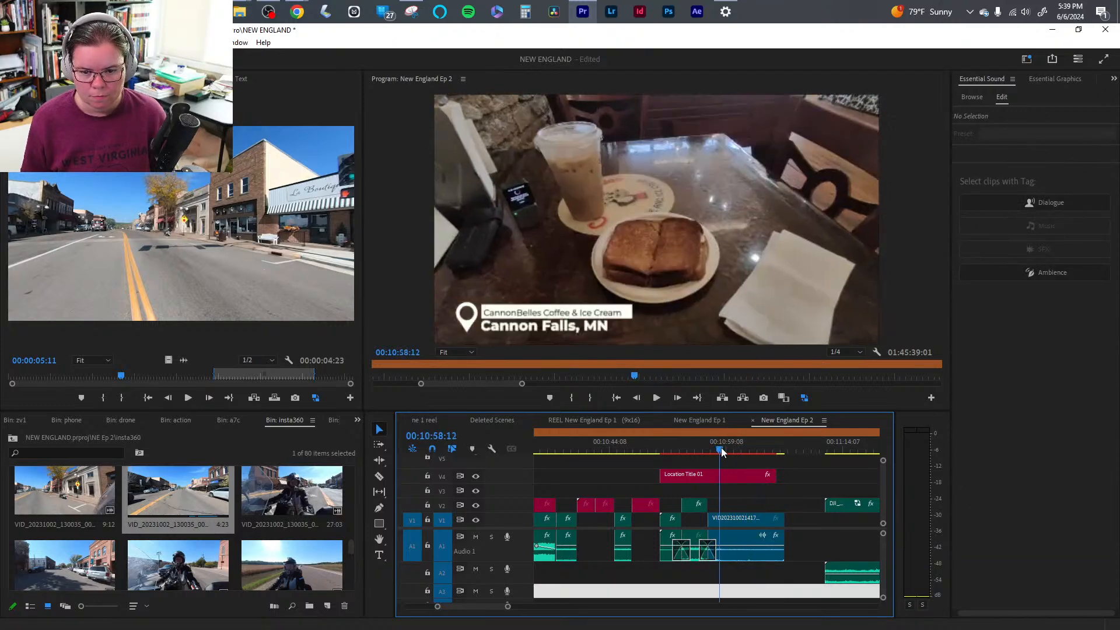
# - Review the sandwich clip and ripple-delete its middle section, joining the hand reaching for the sandwich to the halves being pulled apart
pyautogui.moveTo(722, 453)
pyautogui.mouseDown()
pyautogui.moveTo(759, 459)
pyautogui.moveTo(722, 454)
pyautogui.mouseUp()
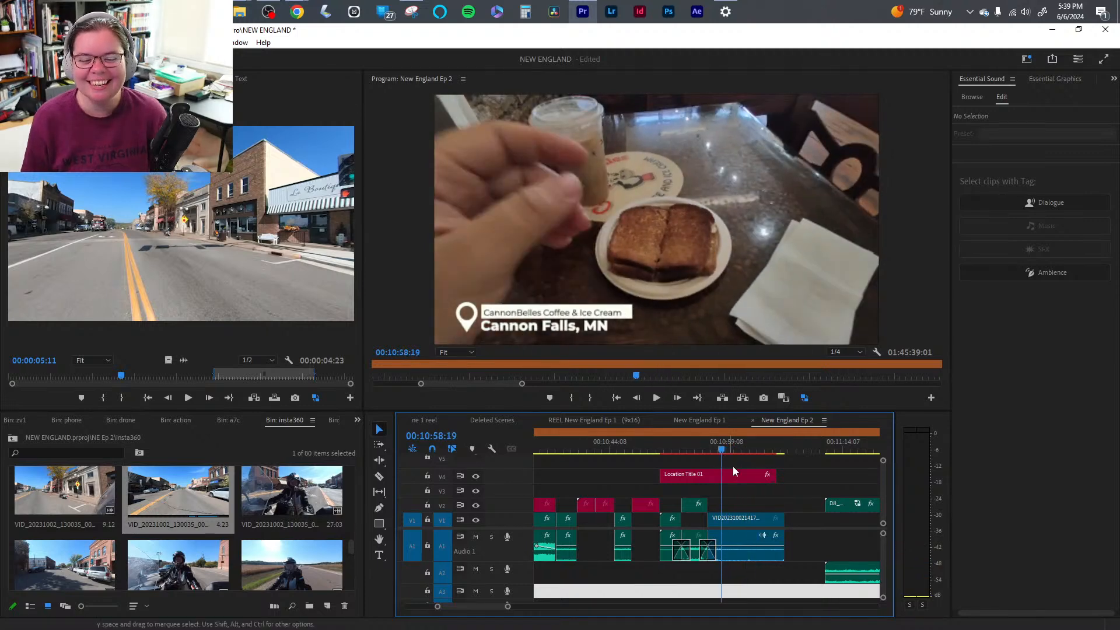
pyautogui.click(712, 455)
pyautogui.press('space')
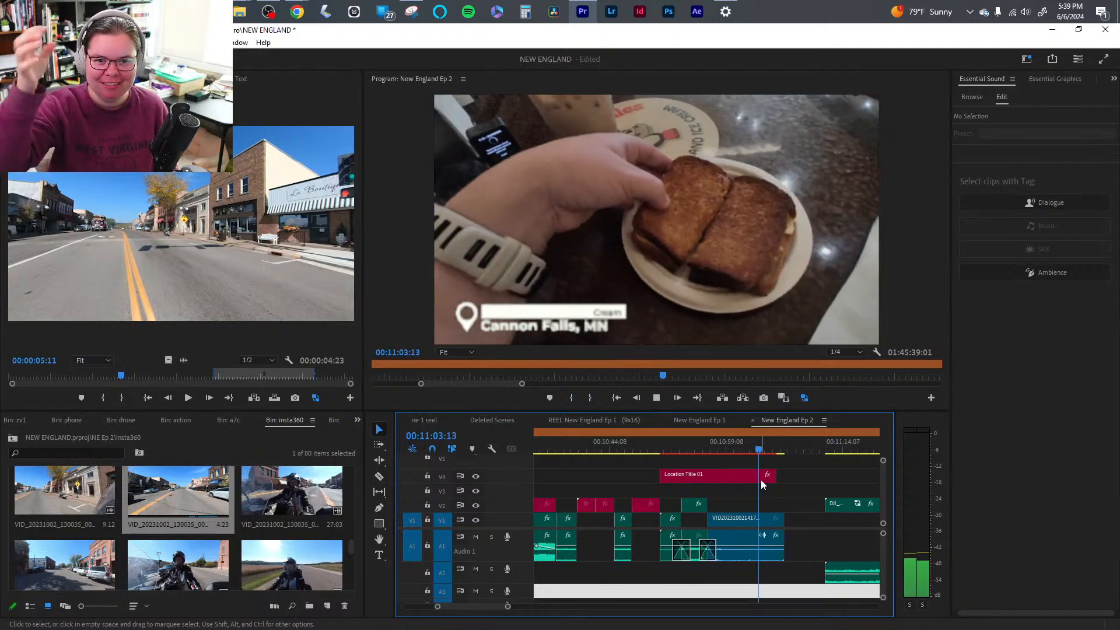
pyautogui.press('space')
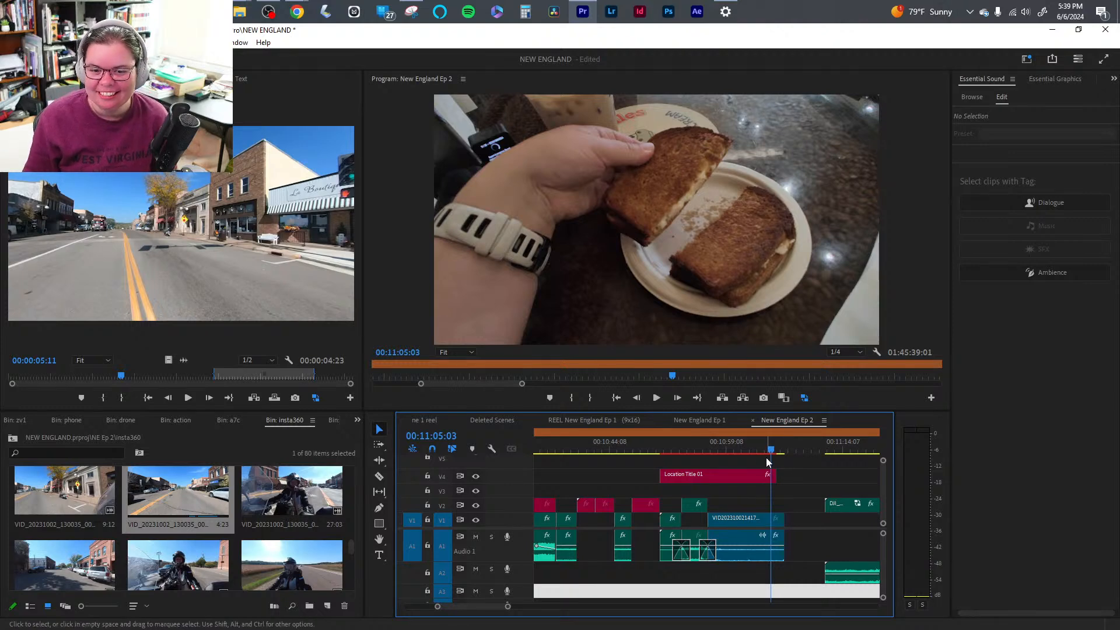
pyautogui.moveTo(767, 453); pyautogui.dragTo(712, 446)
pyautogui.press('space')
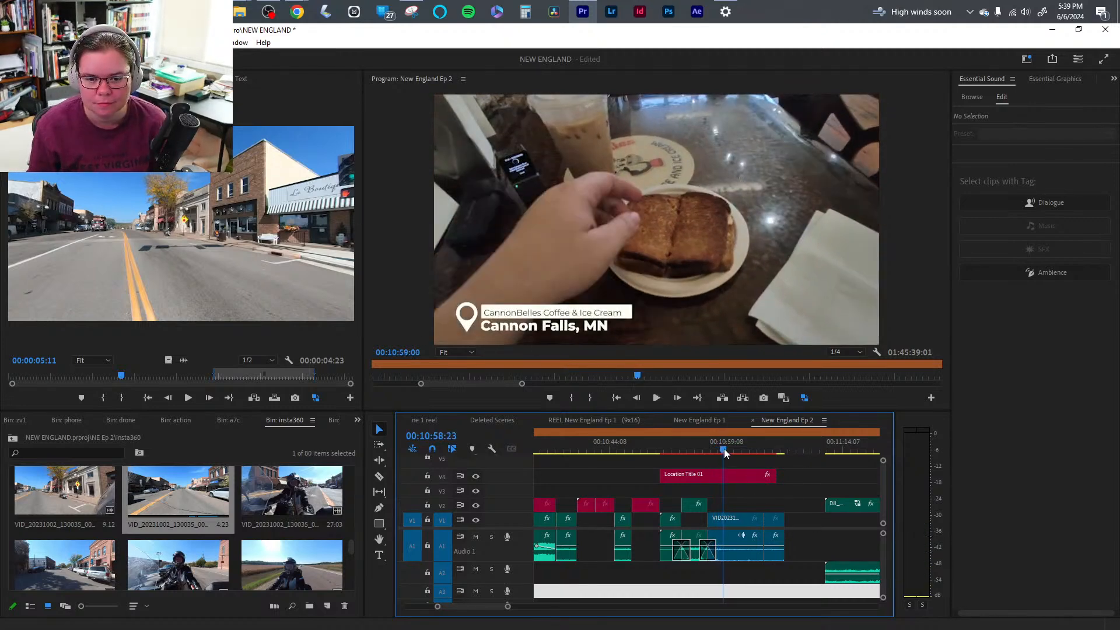
pyautogui.moveTo(723, 449); pyautogui.dragTo(720, 449)
pyautogui.press('w')
pyautogui.press('space')
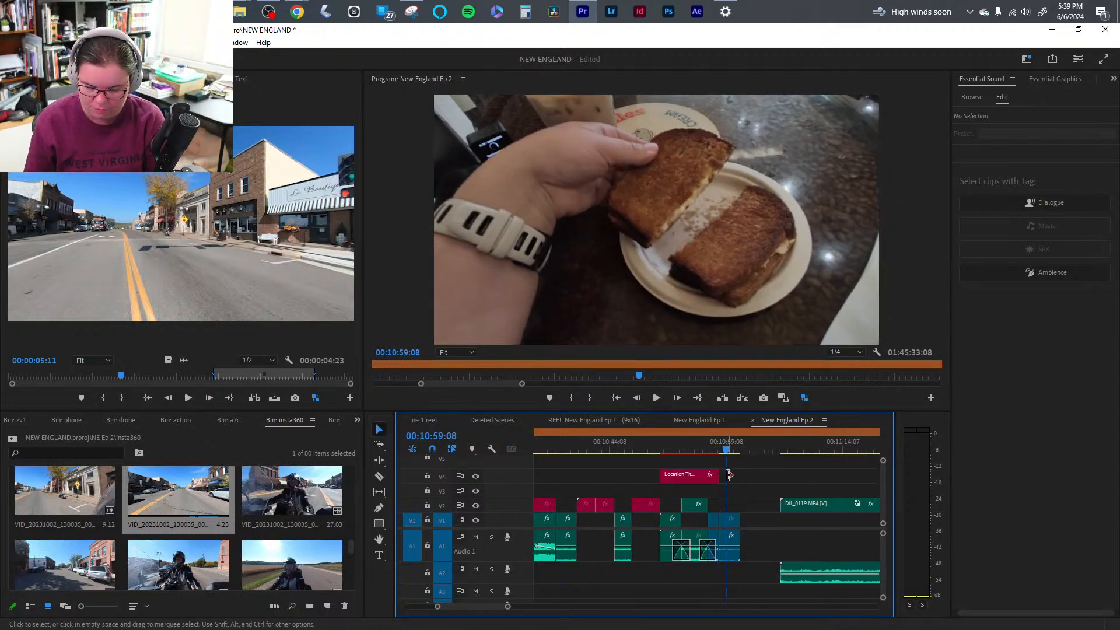
# - Extend the end of the Cannon Falls location title to 00:10:59:08 and play back the result
pyautogui.moveTo(728, 476); pyautogui.dragTo(726, 474)
pyautogui.click(711, 445)
pyautogui.press('space')
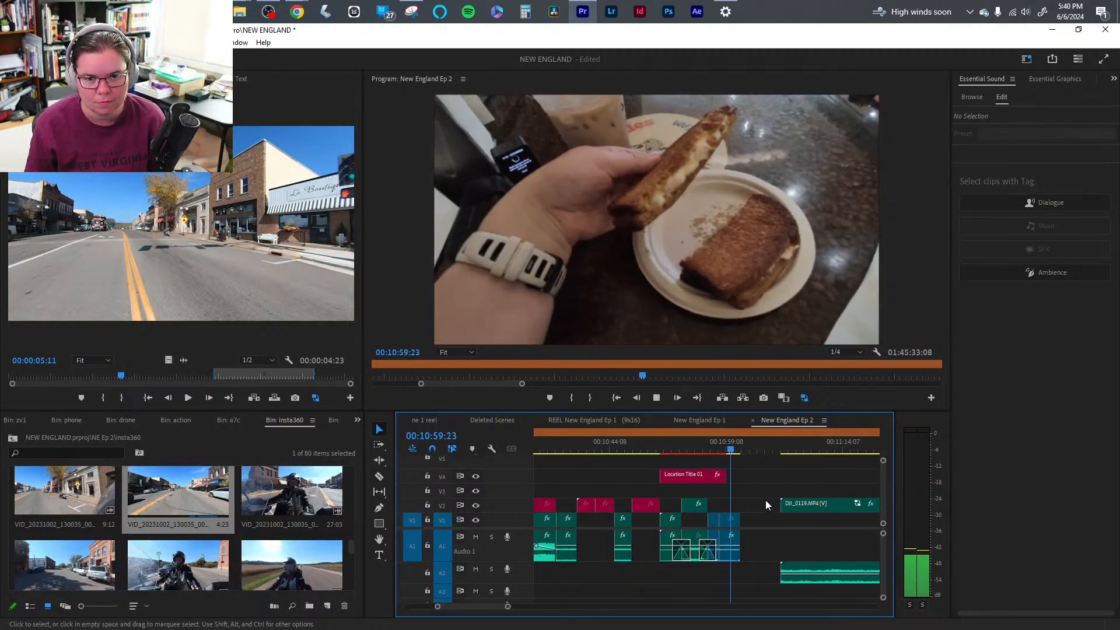
# - Ripple-trim the end of the sandwich footage to 00:11:00:15 and delete the gap before DJI_0119
pyautogui.press('space')
pyautogui.press('w')
pyautogui.click(749, 588)
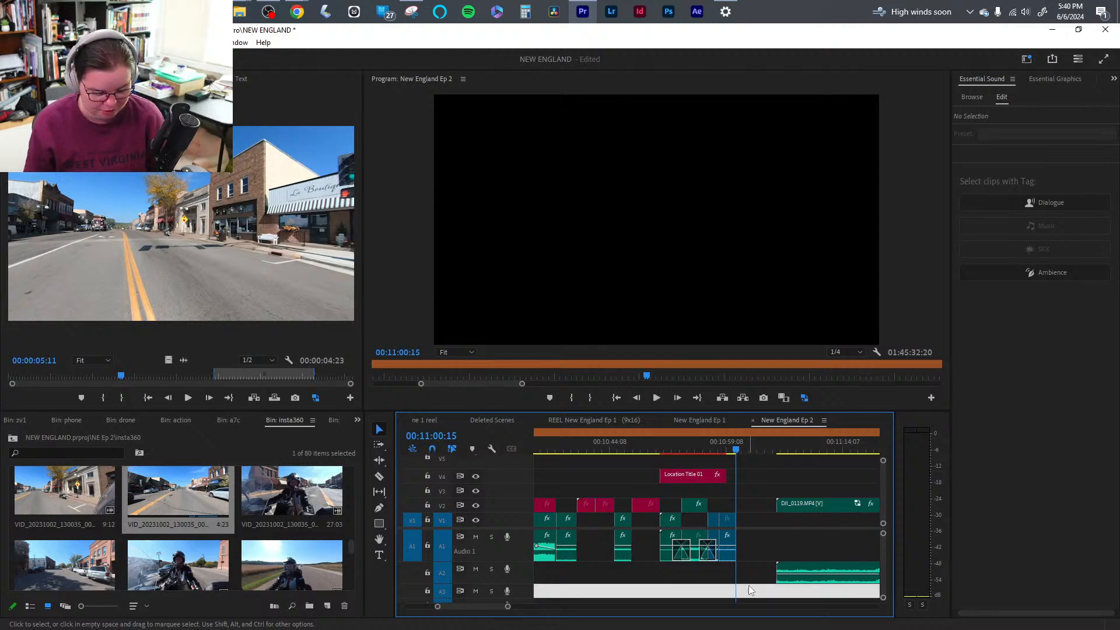
pyautogui.press('Delete')
pyautogui.press('space')
# - Ripple-trim about two seconds off the beginning of DJI_0119 and play back the eating shot
pyautogui.click(757, 448)
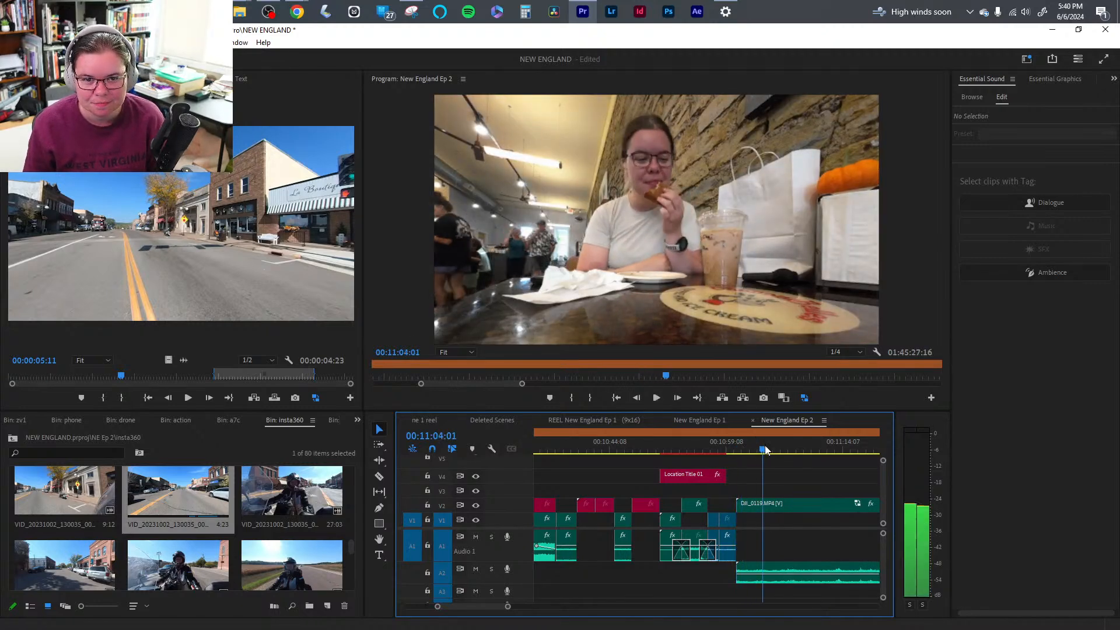
pyautogui.press('Up')
pyautogui.press('space')
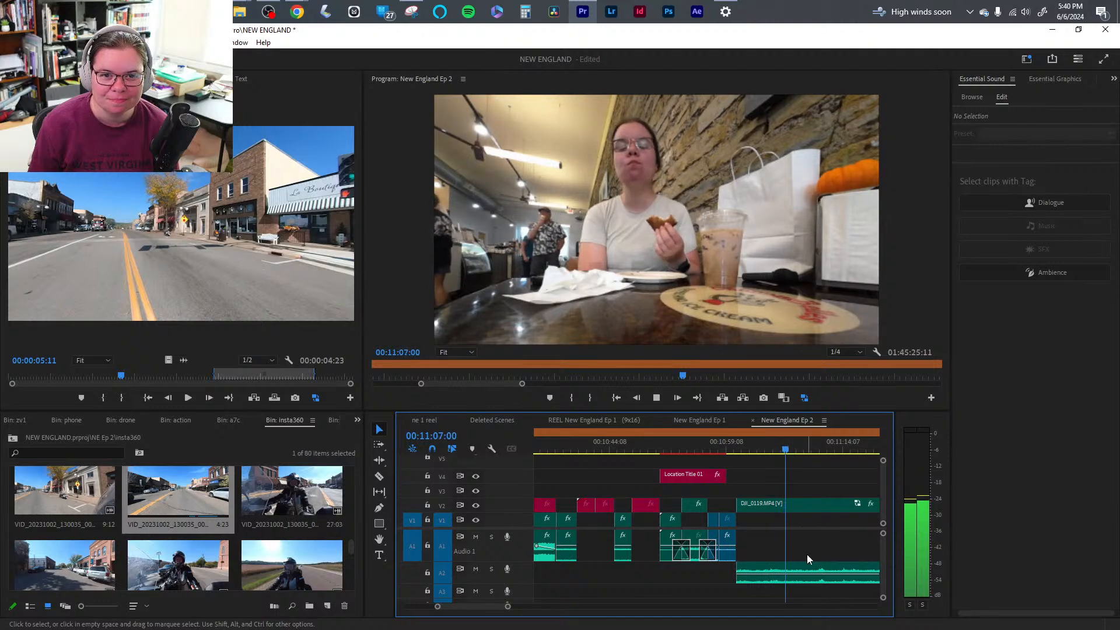
pyautogui.click(755, 449)
pyautogui.moveTo(754, 449); pyautogui.dragTo(739, 449)
pyautogui.press('space')
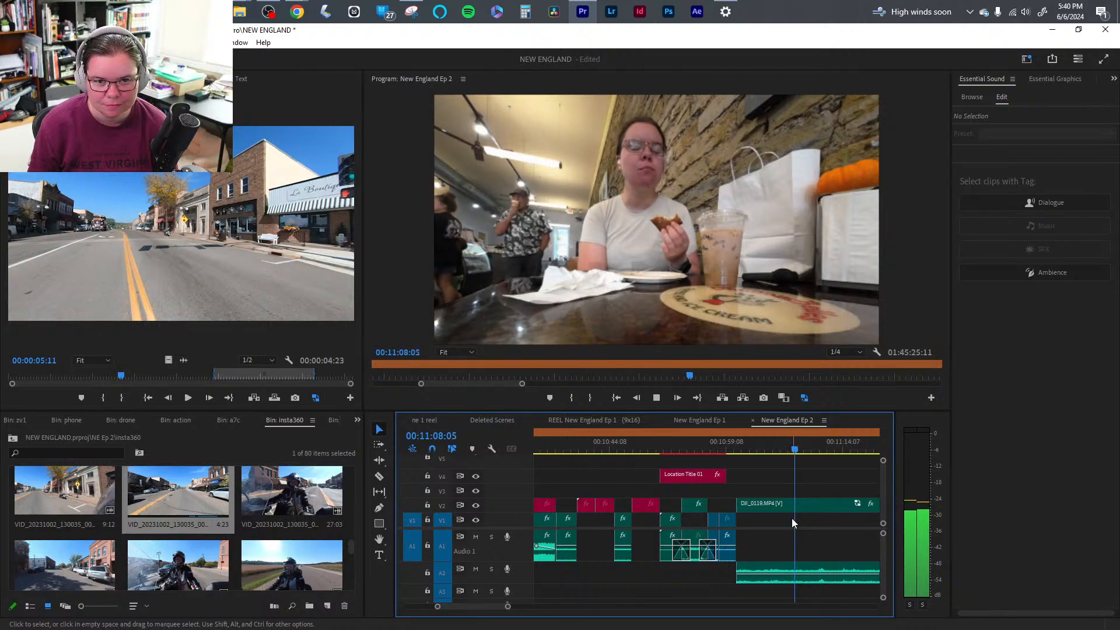
# - Cut DJI_0119 at 00:11:09:20 and ripple-delete the footage after the cut, so DJI_0122 follows directly
pyautogui.press('space')
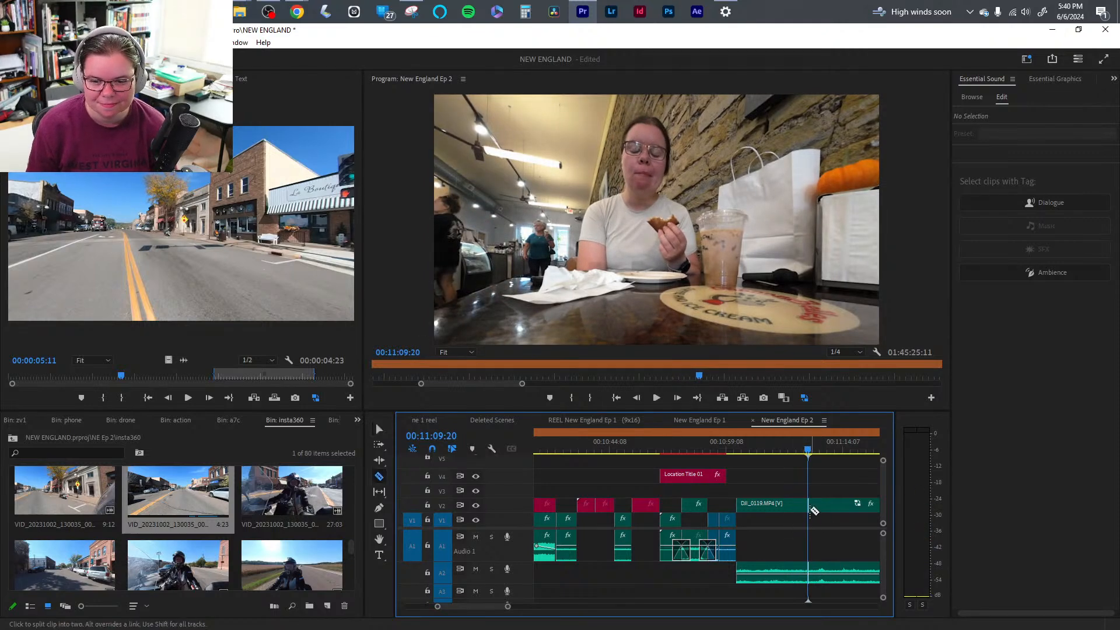
pyautogui.hotkey('ctrl', 'k')
pyautogui.moveTo(810, 450); pyautogui.dragTo(833, 450)
pyautogui.press('q')
pyautogui.click(830, 504)
pyautogui.hotkey('shift', 'Delete')
pyautogui.click(816, 503)
pyautogui.hotkey('shift', 'Delete')
pyautogui.press('q')
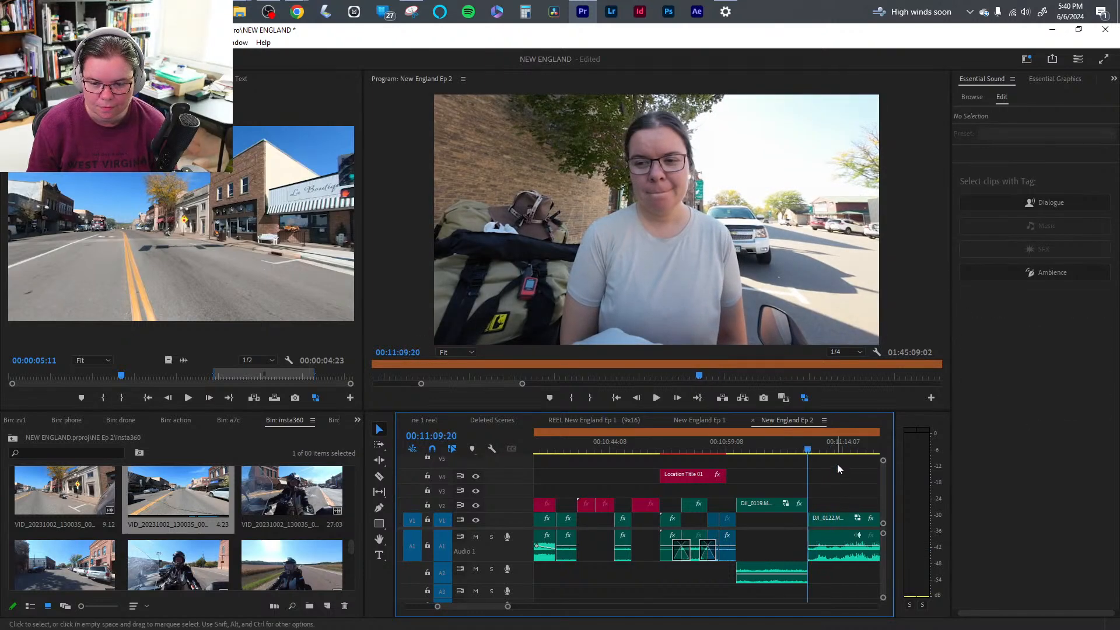
# - Slide DJI_0122 slightly earlier under the end of DJI_0119, tagging its audio as Dialogue and that of DJI_0119 as Ambience
pyautogui.moveTo(831, 523); pyautogui.dragTo(822, 522)
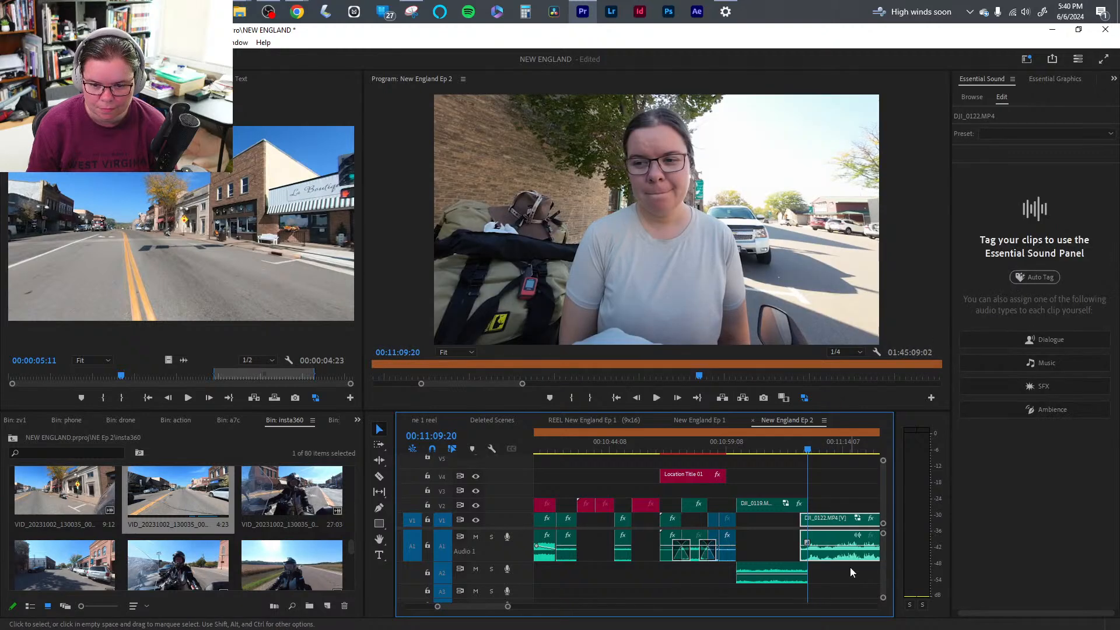
pyautogui.click(1056, 340)
pyautogui.click(793, 503)
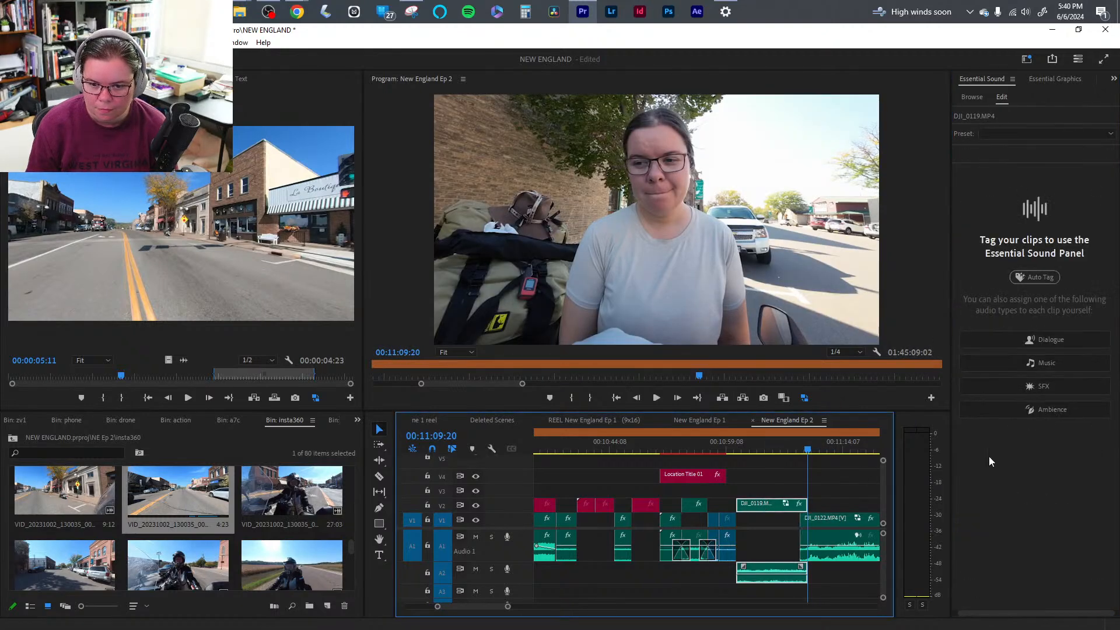
pyautogui.click(1028, 408)
pyautogui.press('space')
pyautogui.click(842, 585)
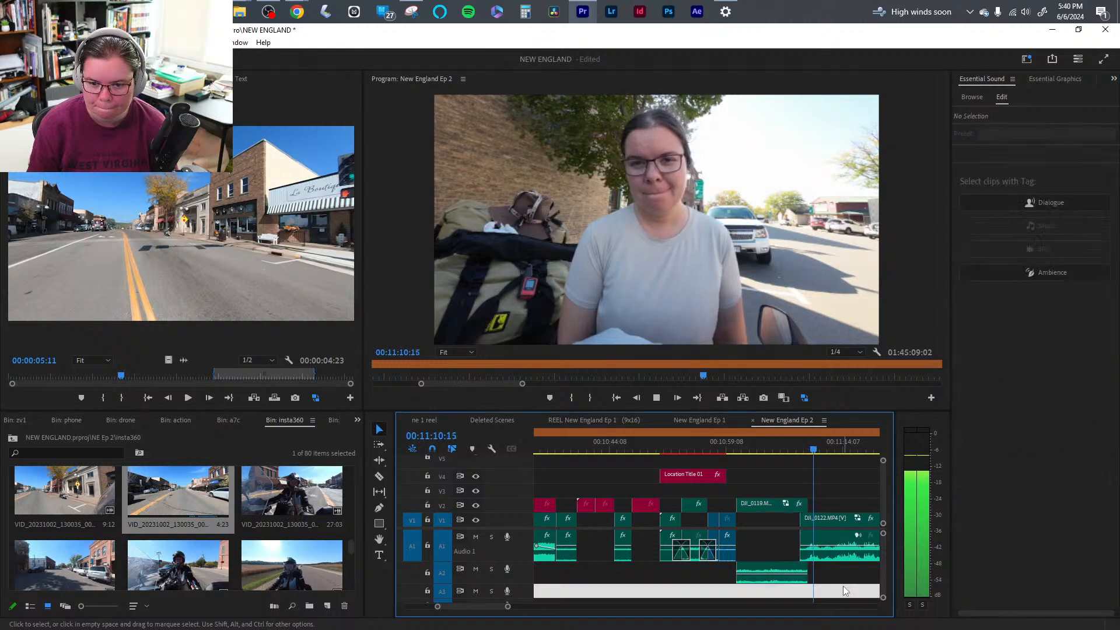
# - Play ahead through DJI_0122 into C2962 and tag the audio of C2962 as Dialogue
pyautogui.moveTo(507, 607); pyautogui.dragTo(495, 606)
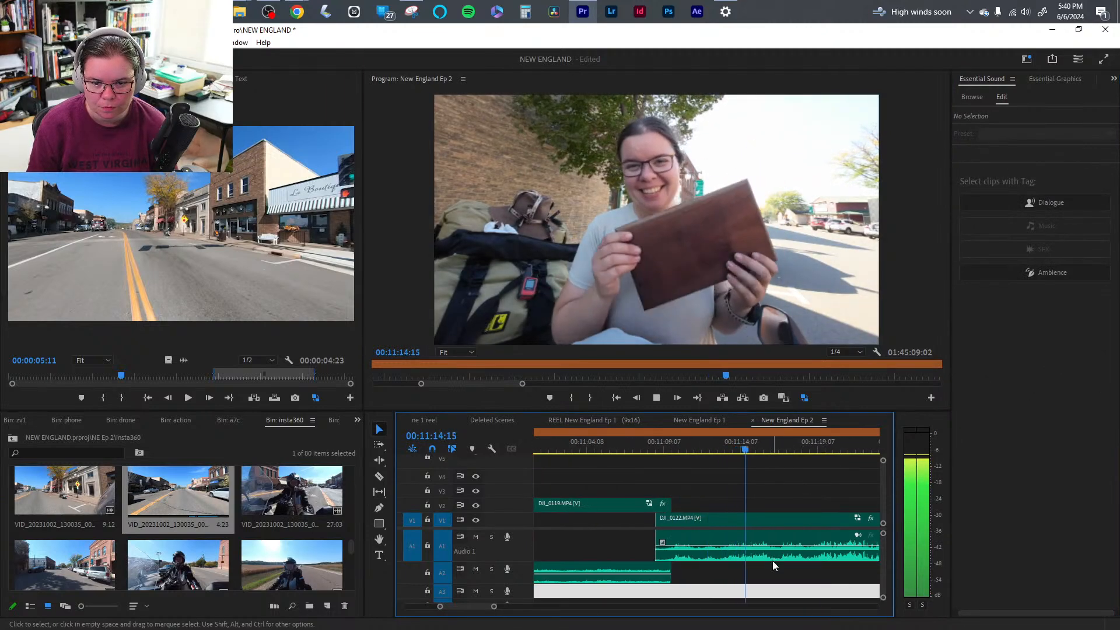
pyautogui.moveTo(494, 606); pyautogui.dragTo(513, 606)
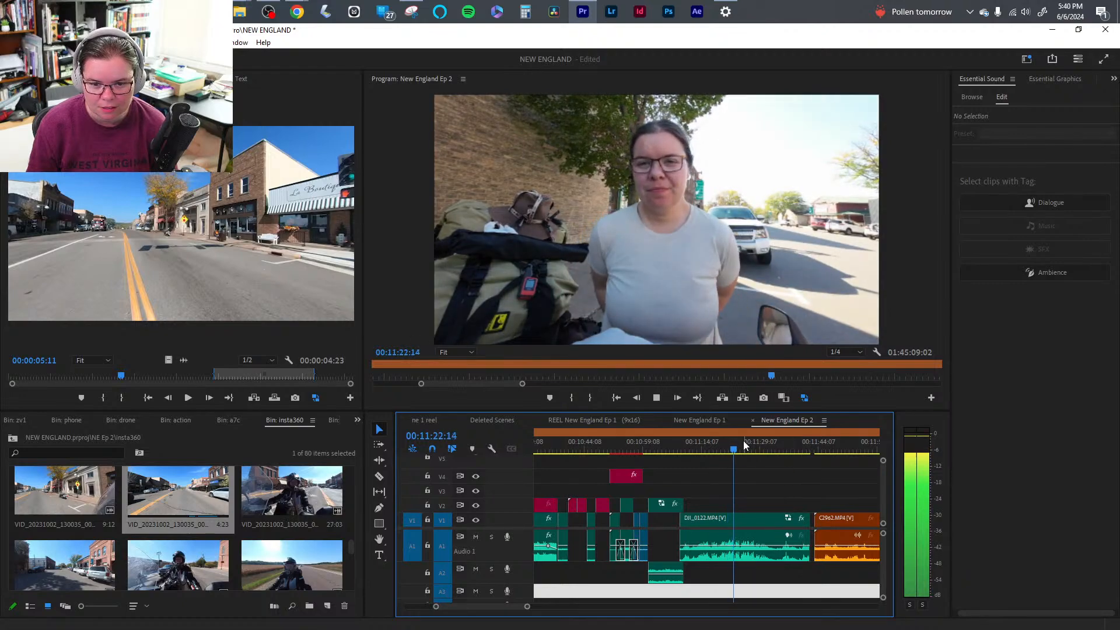
pyautogui.moveTo(754, 449); pyautogui.dragTo(849, 453)
pyautogui.press('space')
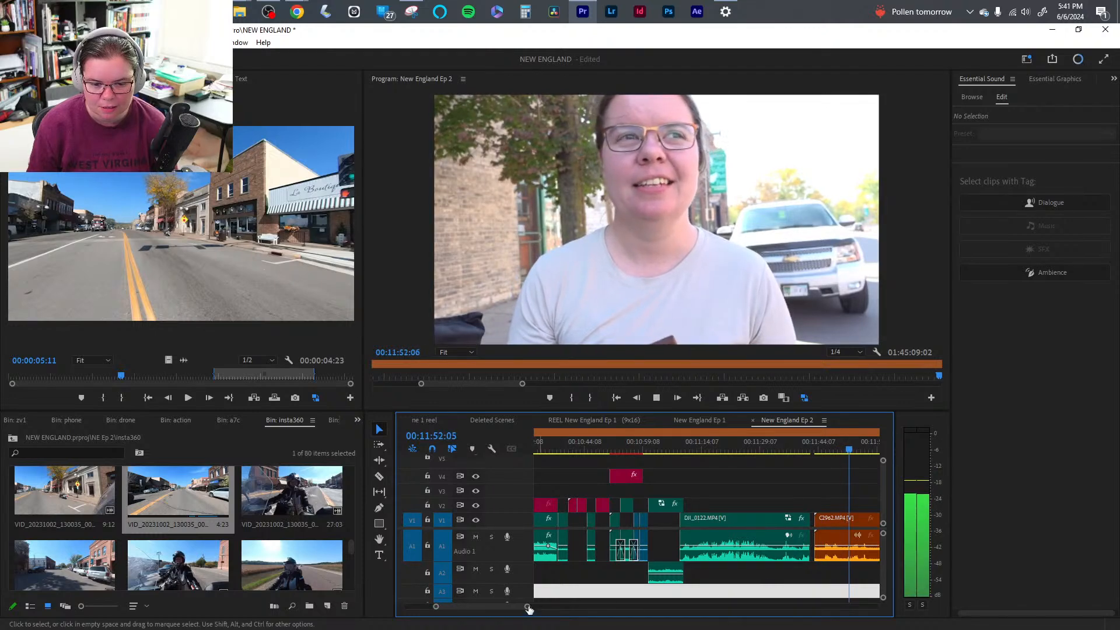
pyautogui.moveTo(528, 608); pyautogui.dragTo(553, 606)
pyautogui.click(657, 561)
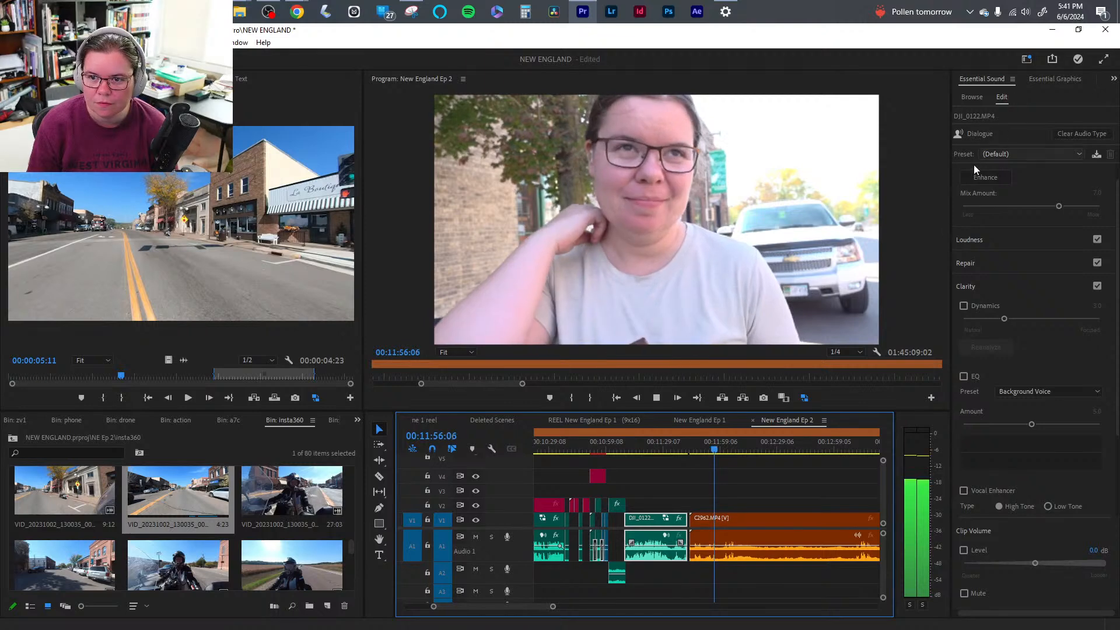
pyautogui.click(765, 572)
pyautogui.click(828, 543)
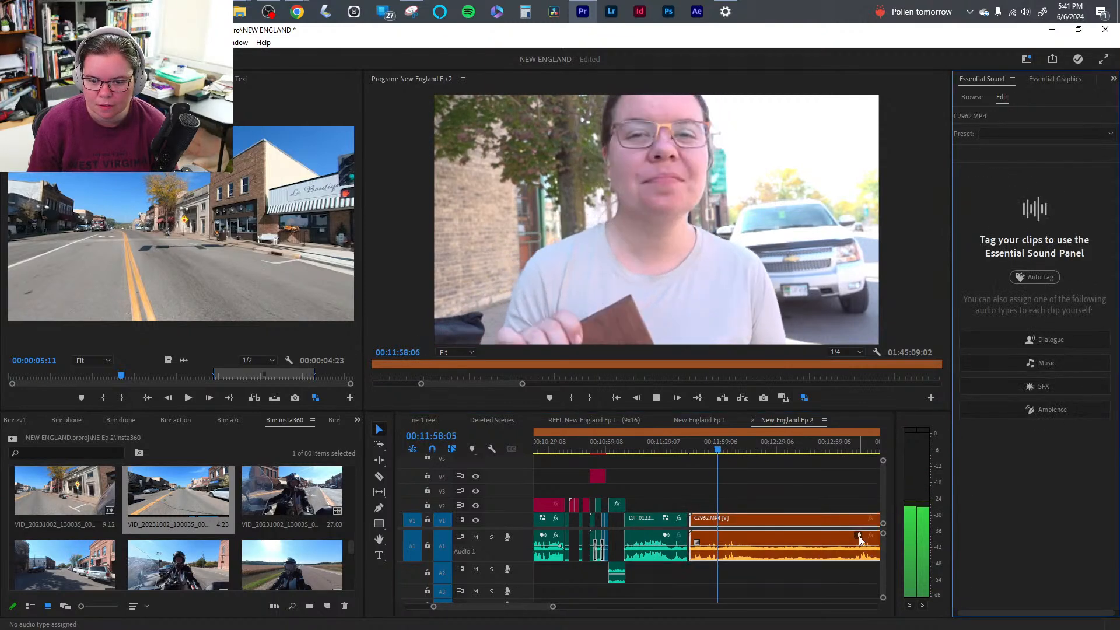
pyautogui.click(1035, 338)
pyautogui.click(760, 569)
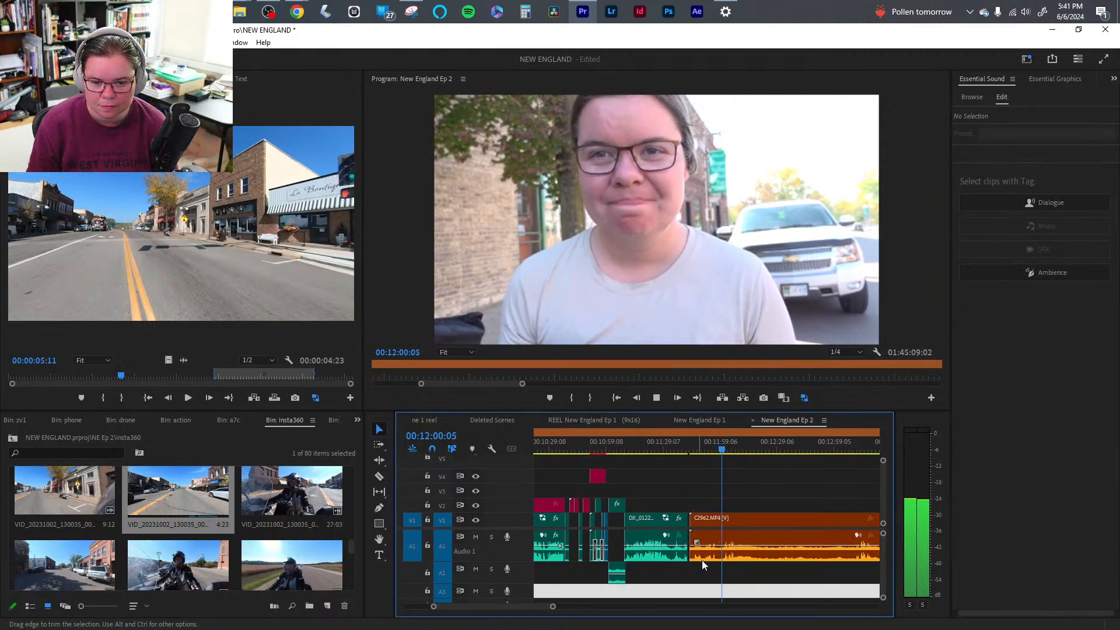
# - Skim through C2962 and ripple-trim about 84 seconds off its beginning
pyautogui.click(727, 447)
pyautogui.moveTo(730, 446); pyautogui.dragTo(750, 457)
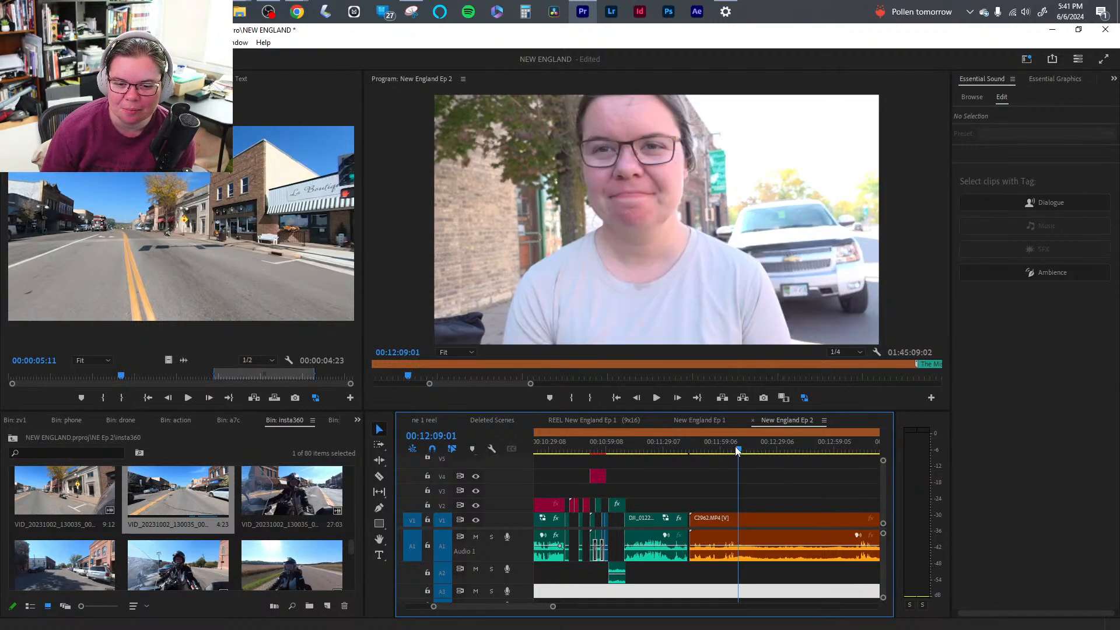
pyautogui.moveTo(748, 452); pyautogui.dragTo(753, 475)
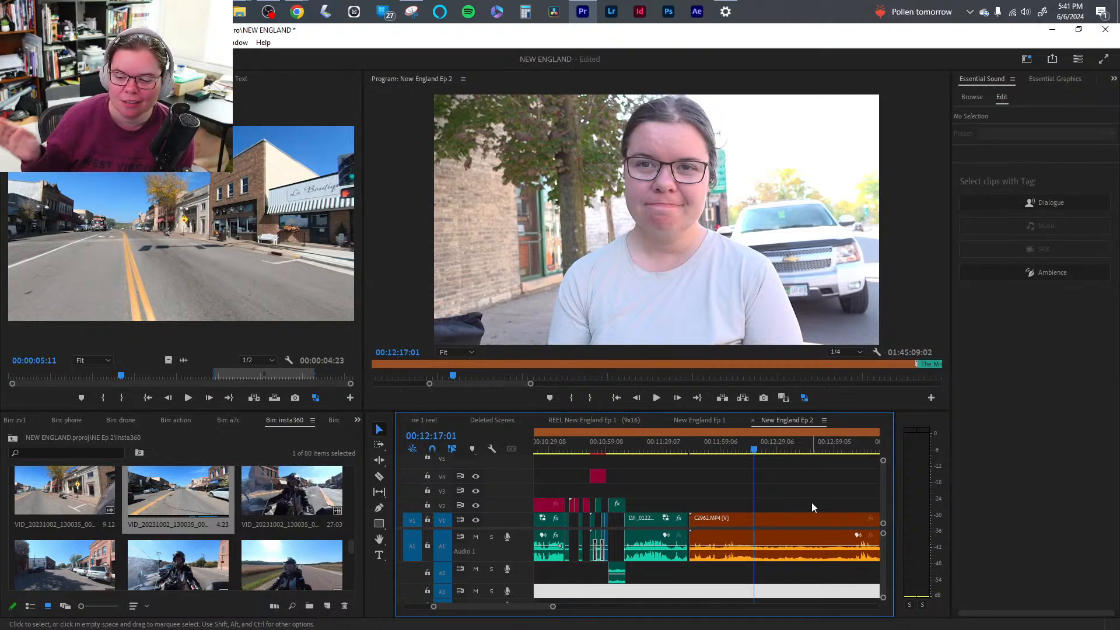
pyautogui.click(810, 448)
pyautogui.moveTo(811, 448); pyautogui.dragTo(850, 449)
pyautogui.press('space')
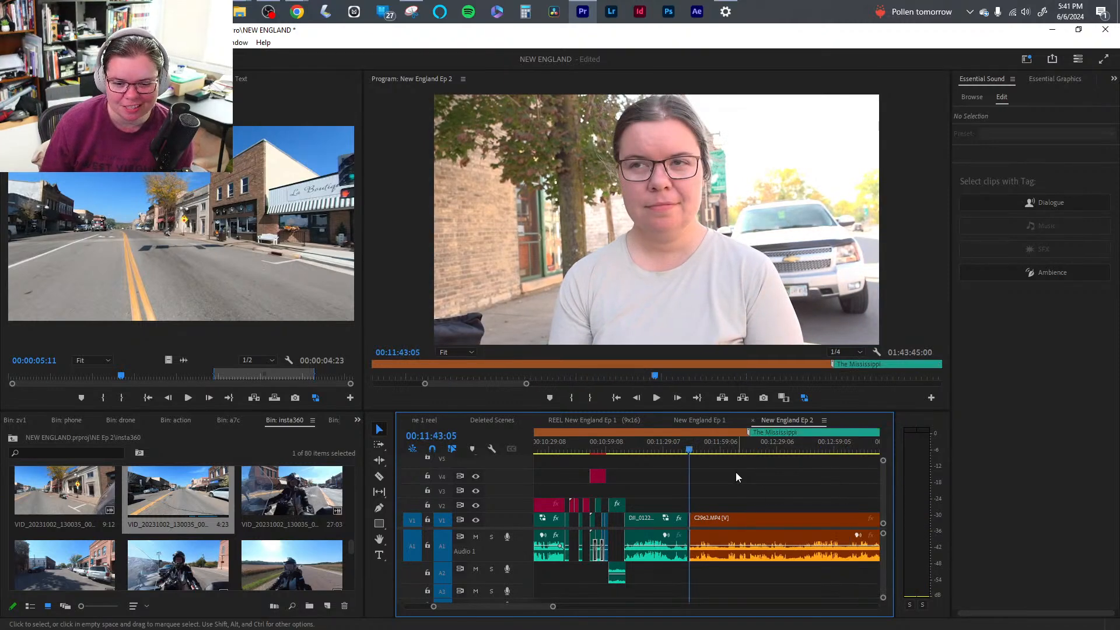
# - Skim further into C2962 and ripple-trim about 32 more seconds off its beginning
pyautogui.moveTo(686, 448); pyautogui.dragTo(708, 453)
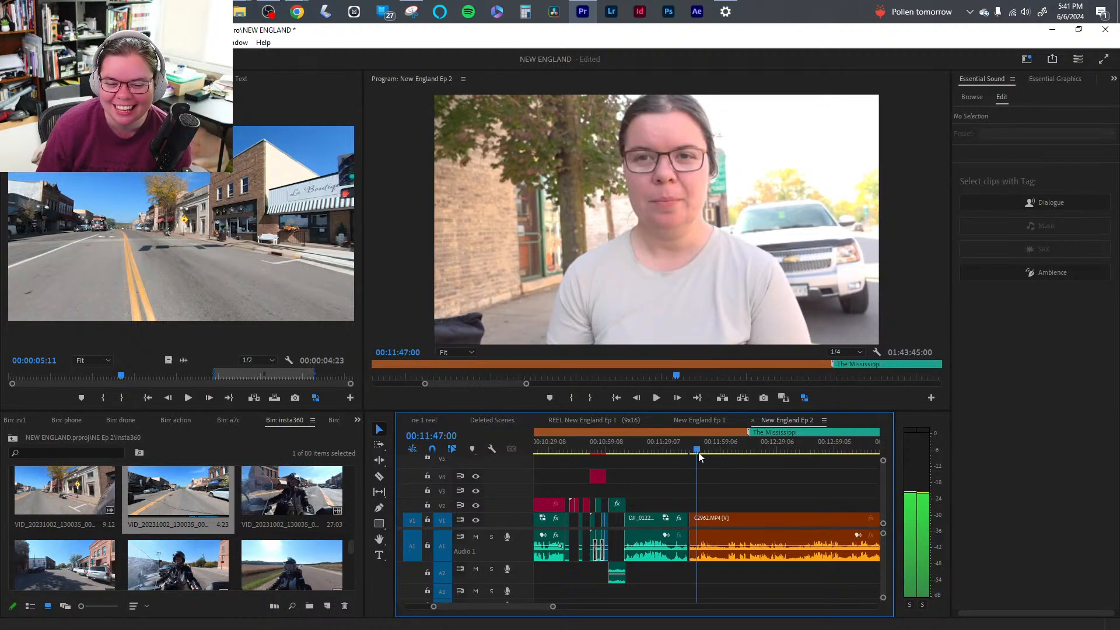
pyautogui.press('space')
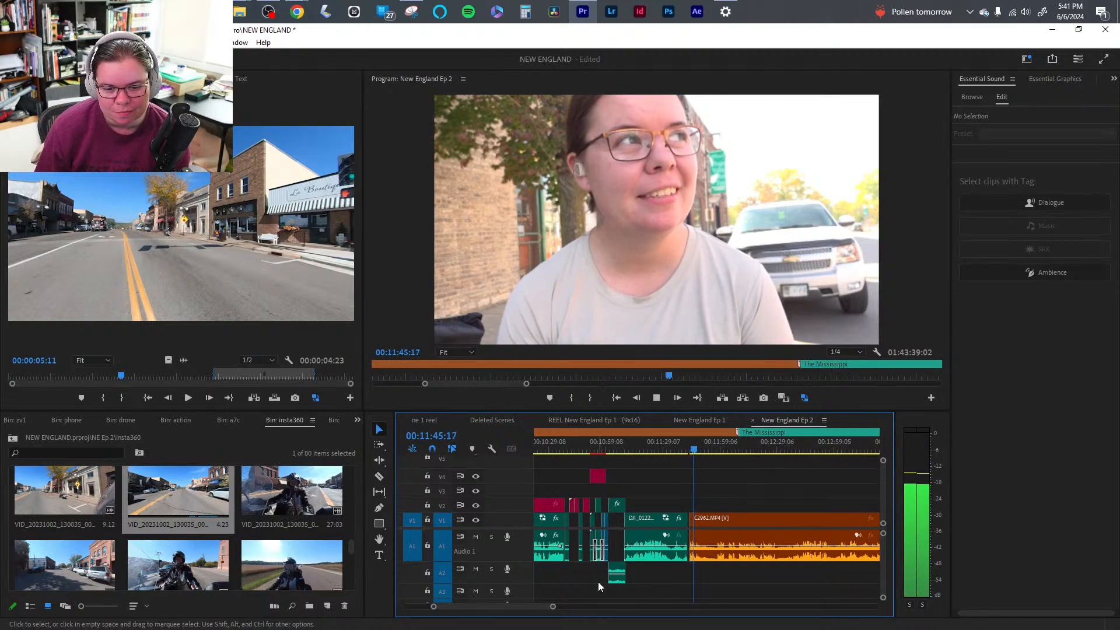
pyautogui.moveTo(553, 607); pyautogui.dragTo(526, 606)
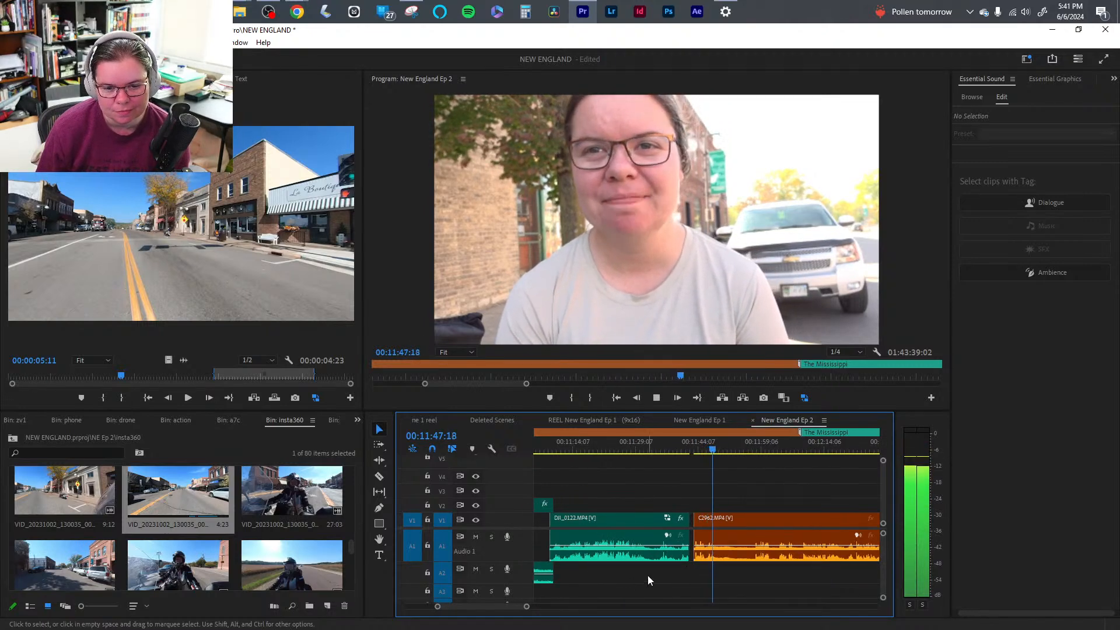
pyautogui.click(671, 579)
pyautogui.moveTo(738, 450); pyautogui.dragTo(756, 450)
pyautogui.press('q')
pyautogui.press('space')
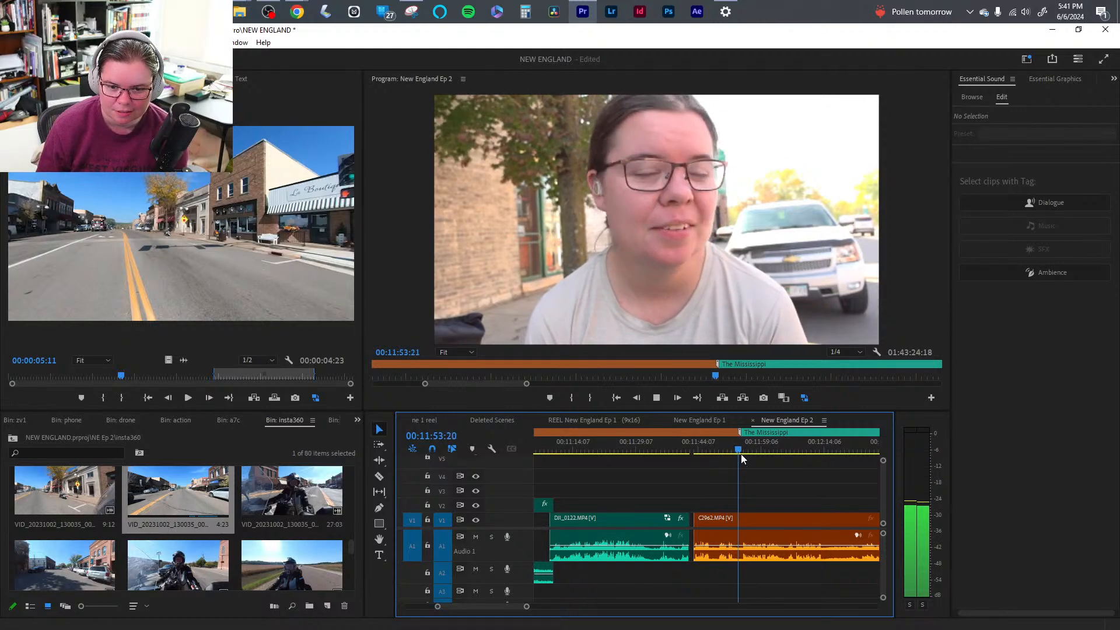
pyautogui.press('Up')
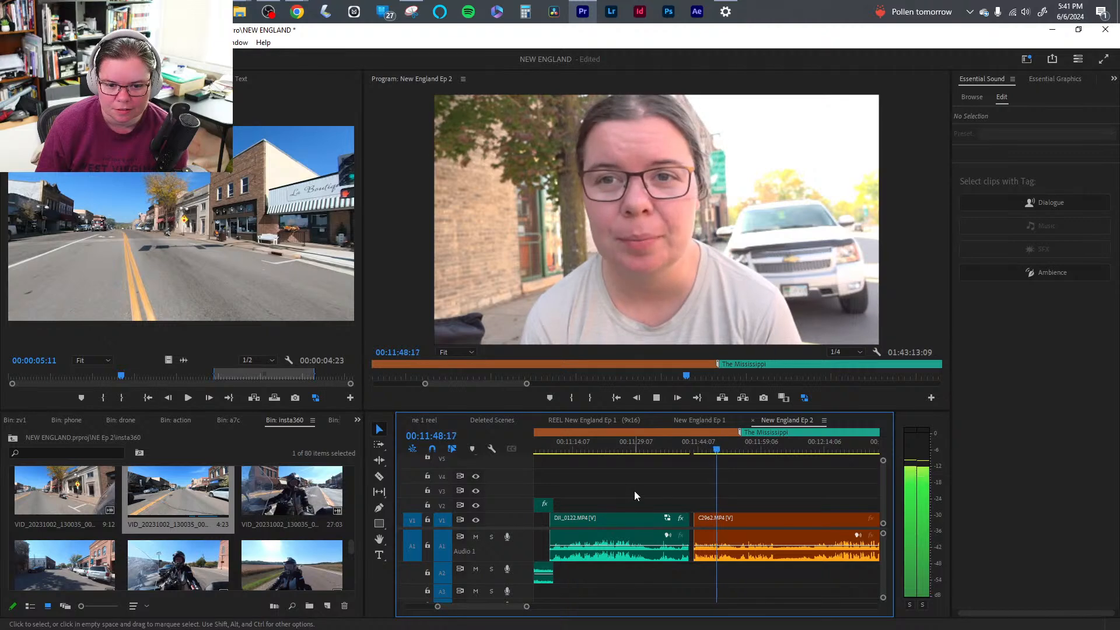
# - Unlink and delete the audio of DJI_0122, move its video to V3 near 00:11:54, and slide C2962 earlier to follow DJI_0119
pyautogui.click(635, 520)
pyautogui.rightClick(635, 523)
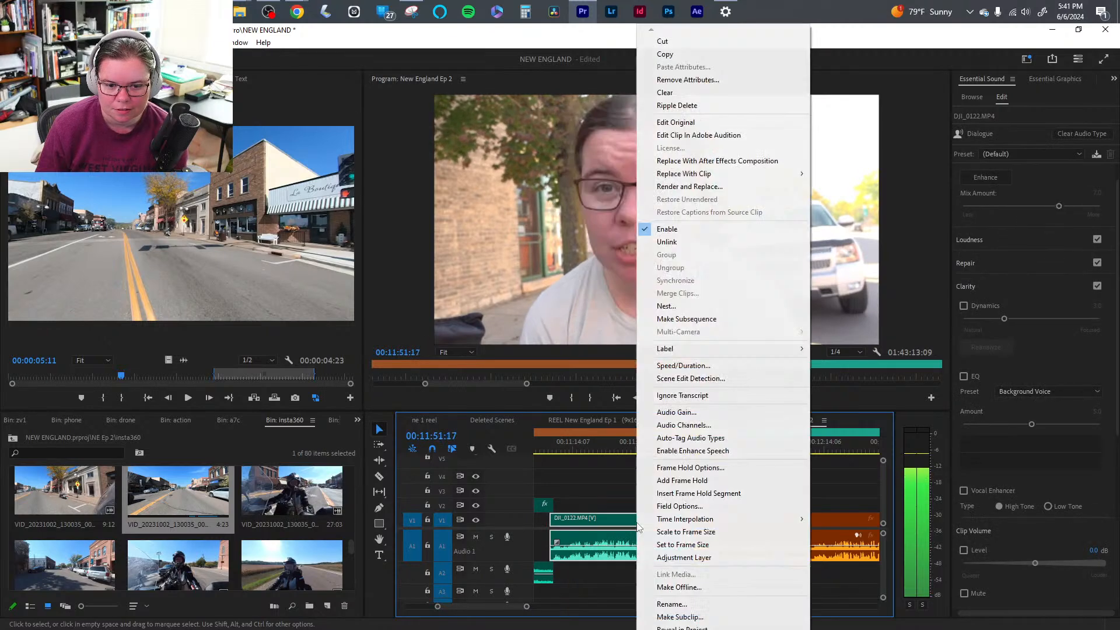
pyautogui.click(684, 246)
pyautogui.press('Delete')
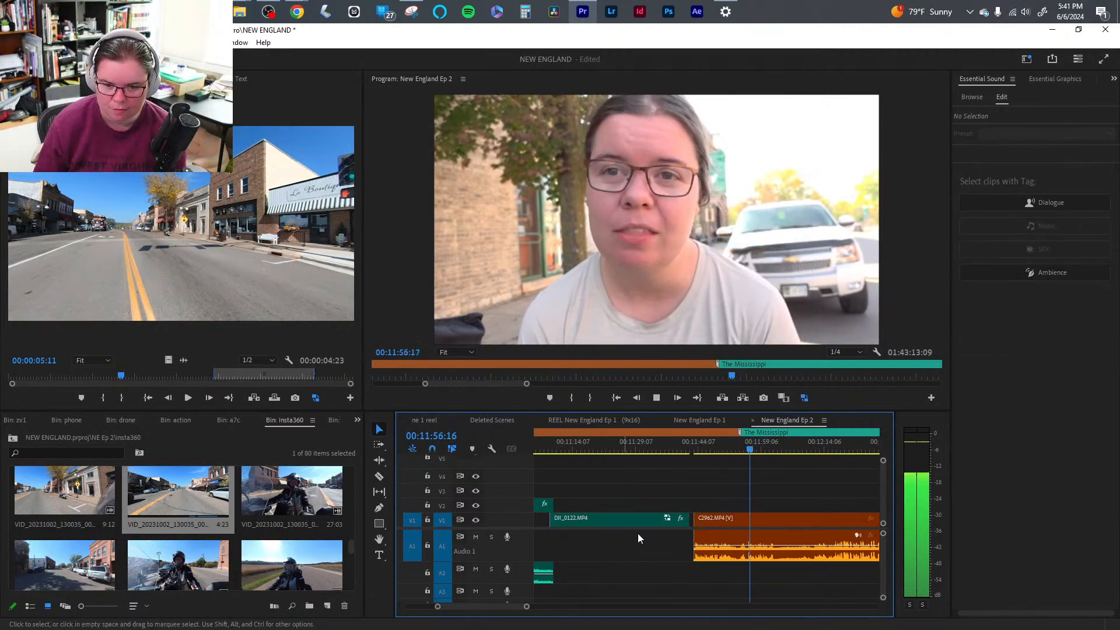
pyautogui.moveTo(601, 520); pyautogui.dragTo(796, 491)
pyautogui.moveTo(734, 519); pyautogui.dragTo(594, 519)
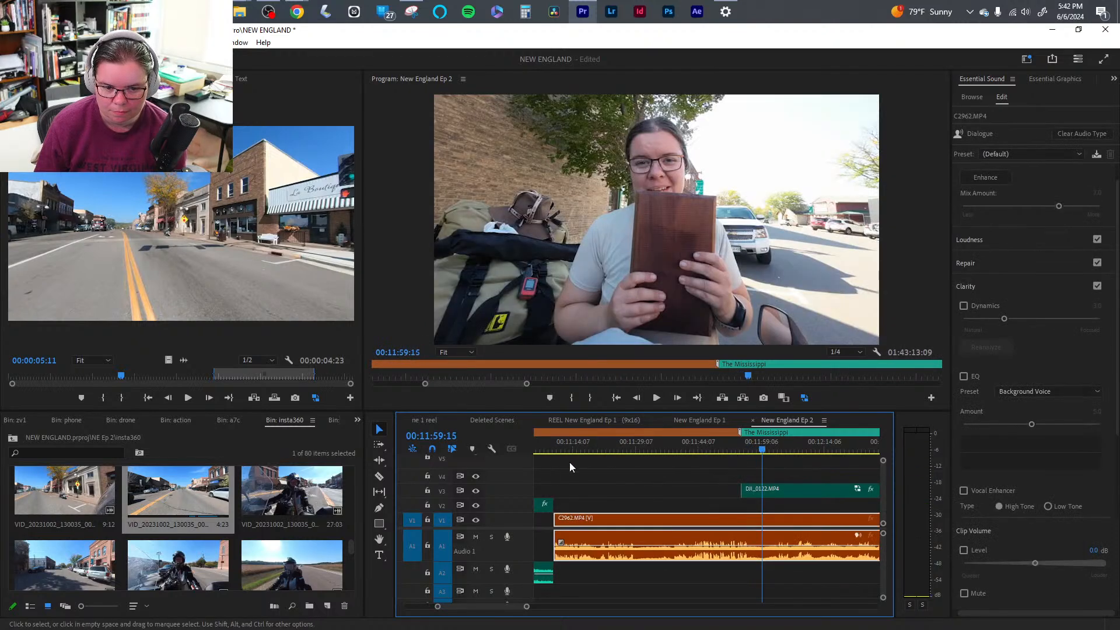
# - Play C2962 from its new start and slide it slightly earlier so it begins under the end of DJI_0119
pyautogui.click(562, 449)
pyautogui.press('space')
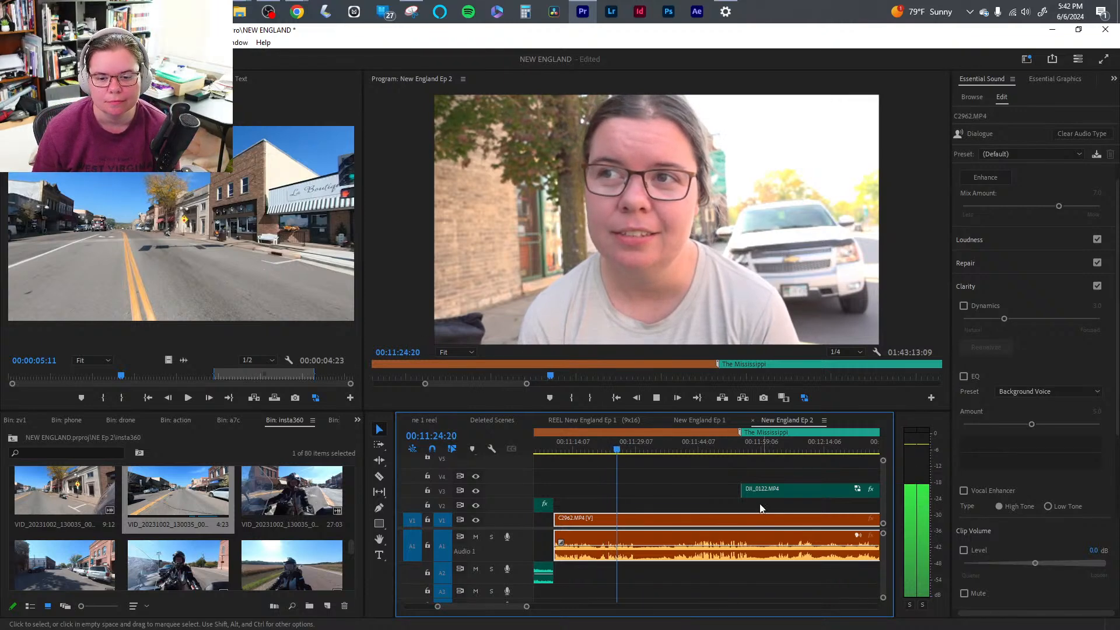
pyautogui.click(557, 448)
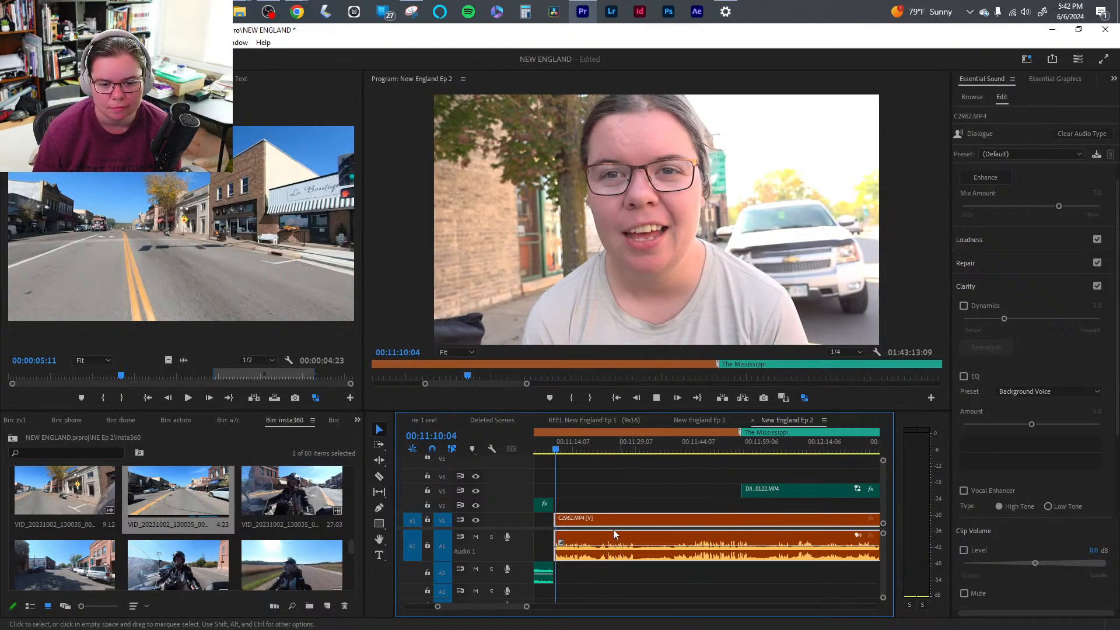
pyautogui.moveTo(526, 607); pyautogui.dragTo(499, 607)
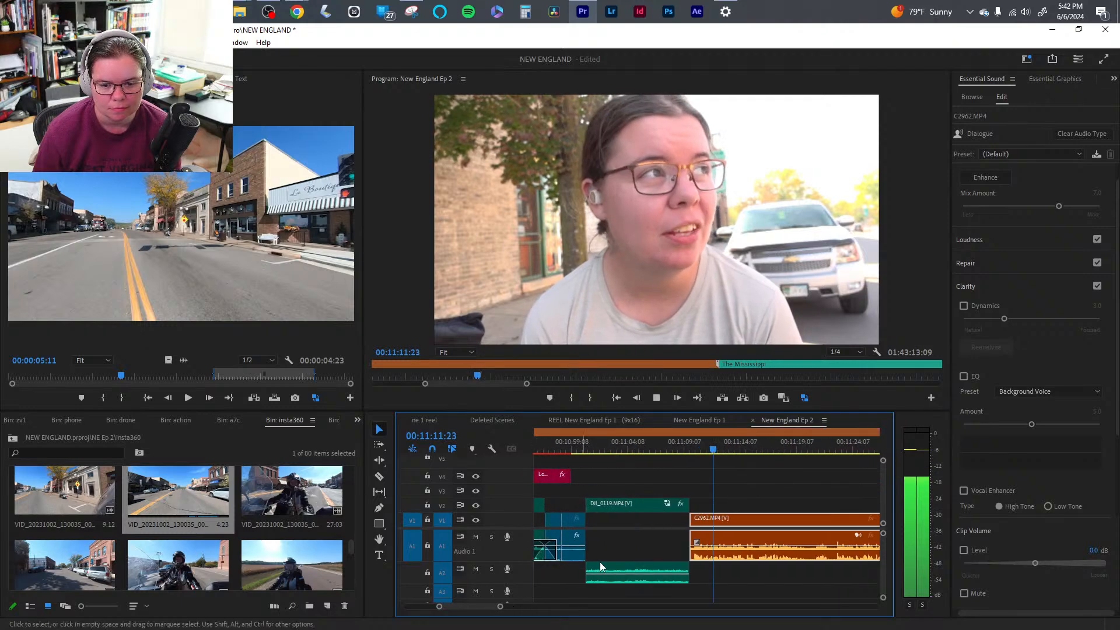
pyautogui.press('space')
pyautogui.moveTo(715, 524); pyautogui.dragTo(705, 519)
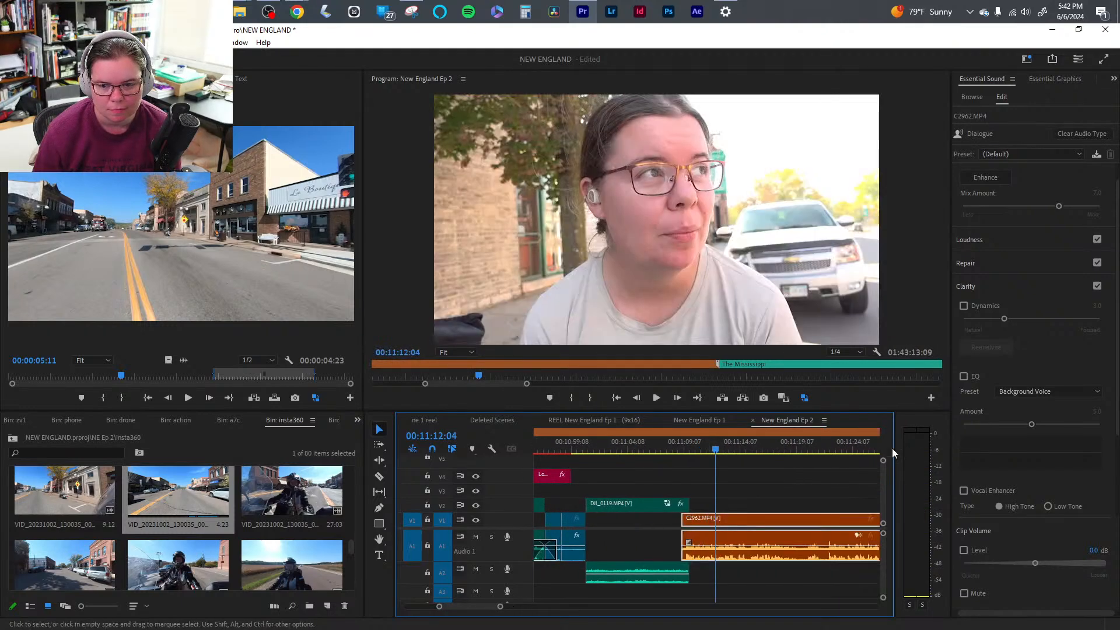
# - Enhance the speech of C2962 and apply the Podcast Voice EQ preset to its audio
pyautogui.click(986, 178)
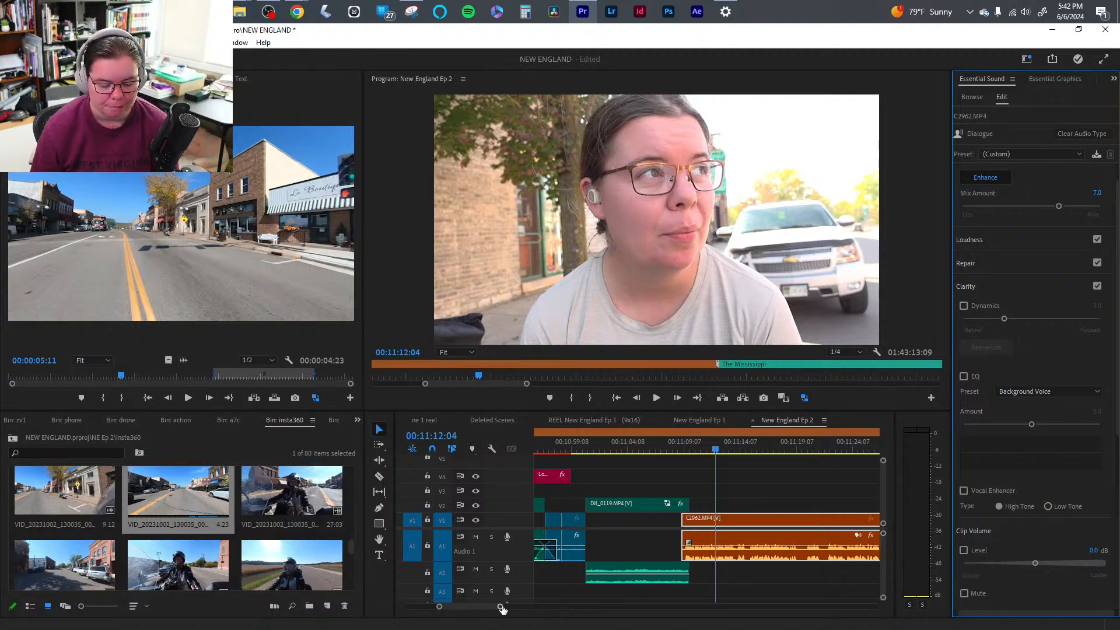
pyautogui.moveTo(502, 608); pyautogui.dragTo(483, 608)
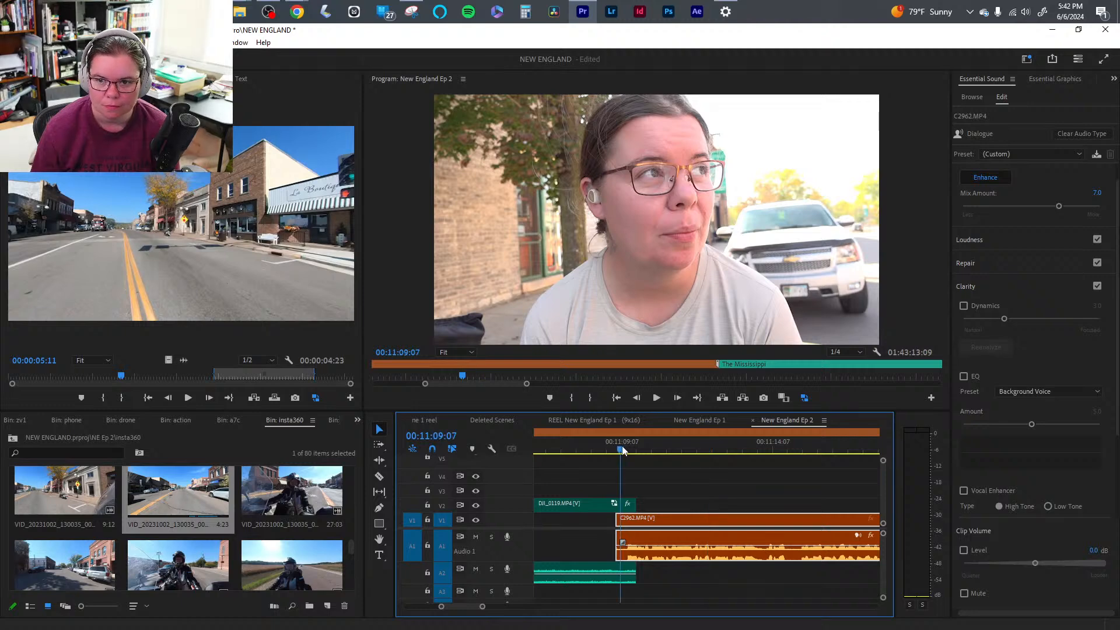
pyautogui.press('space')
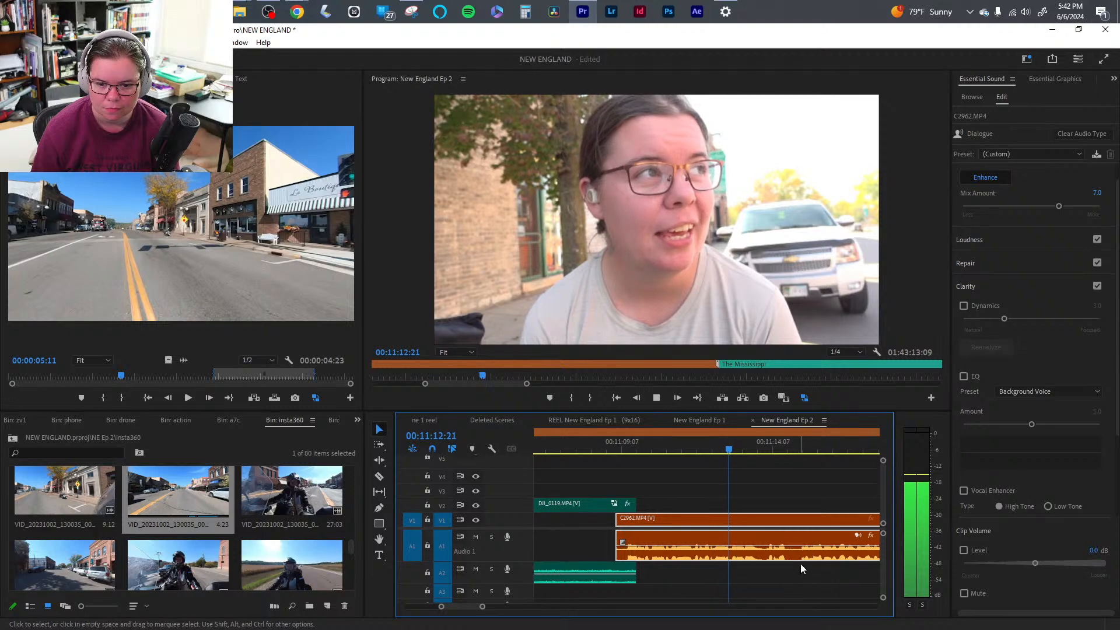
pyautogui.click(1021, 391)
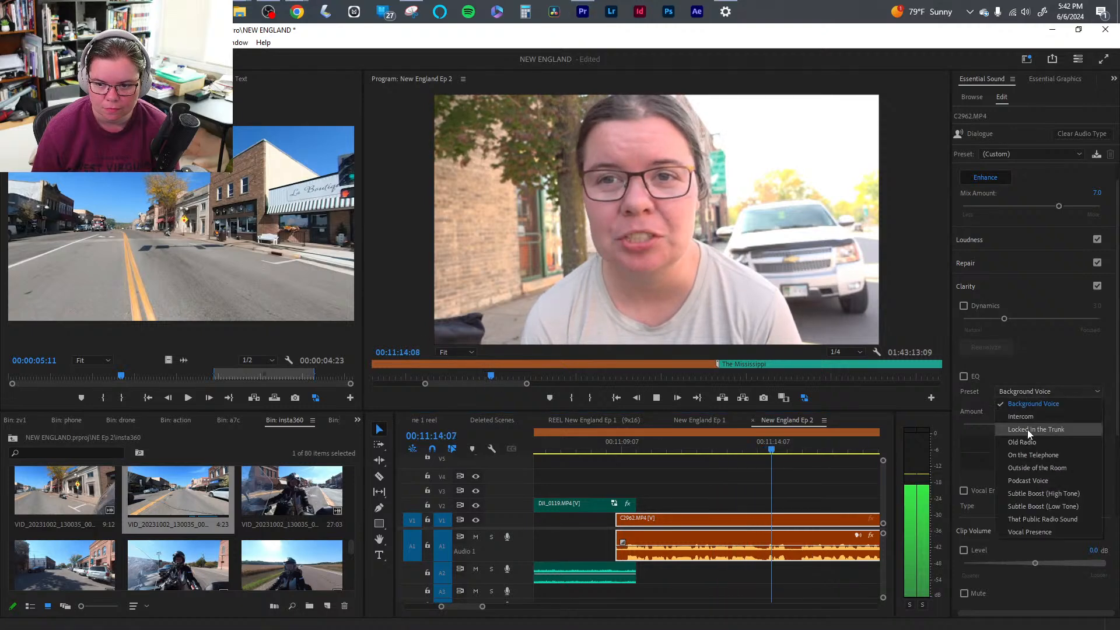
pyautogui.click(1037, 481)
pyautogui.click(711, 575)
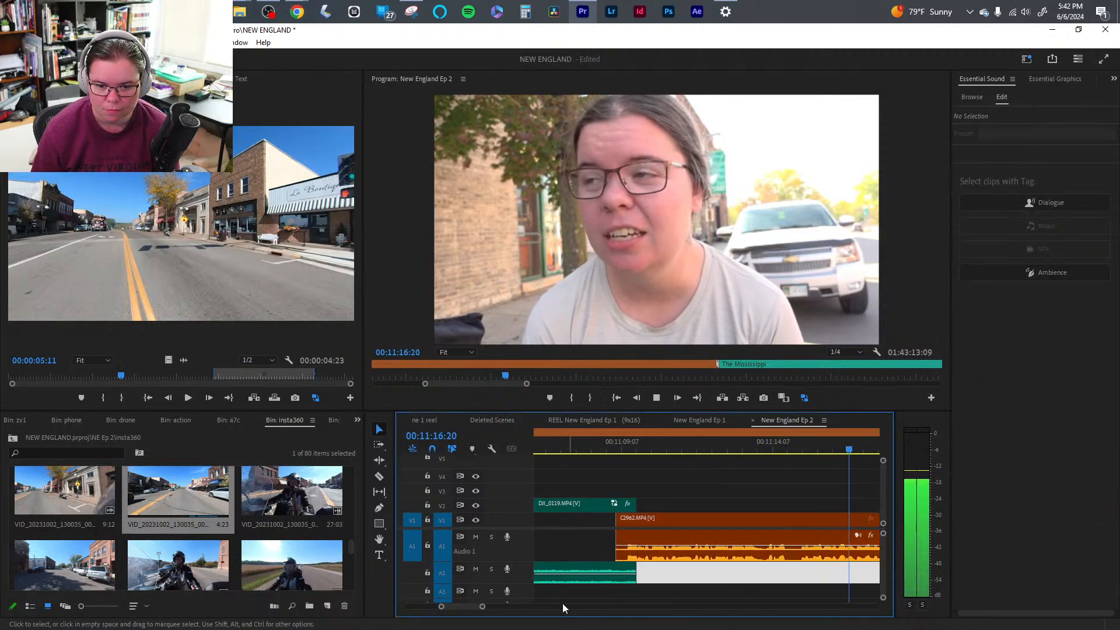
# - Find the end of the opening remark in C2962 and cut the clip at about 00:11:15:04
pyautogui.press('-')
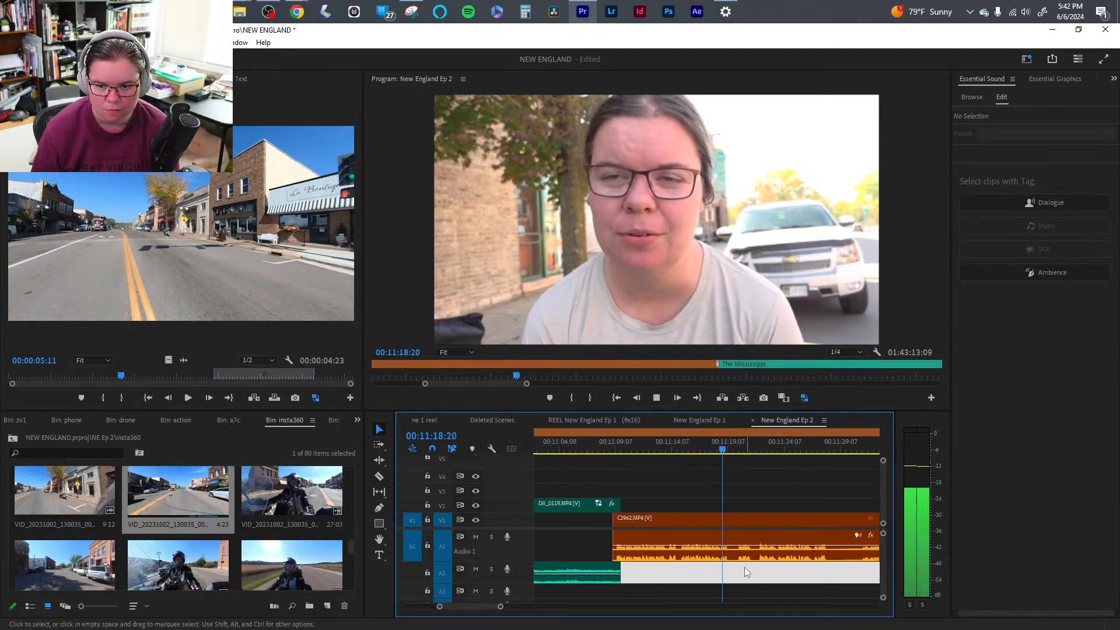
pyautogui.click(752, 556)
pyautogui.click(674, 450)
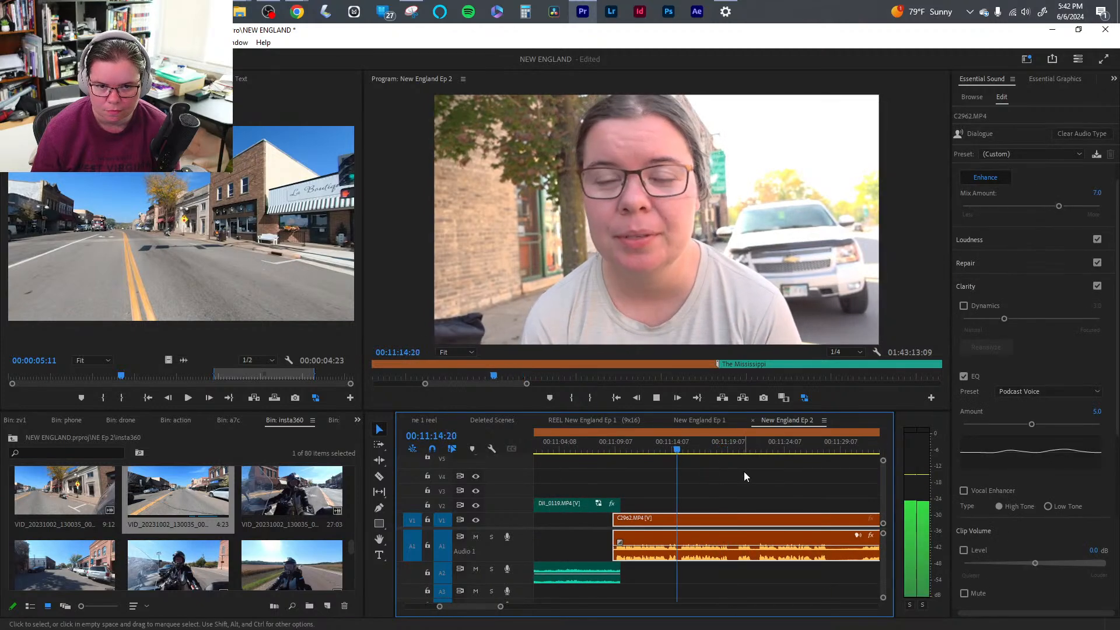
pyautogui.press('space')
pyautogui.hotkey('ctrl', 'k')
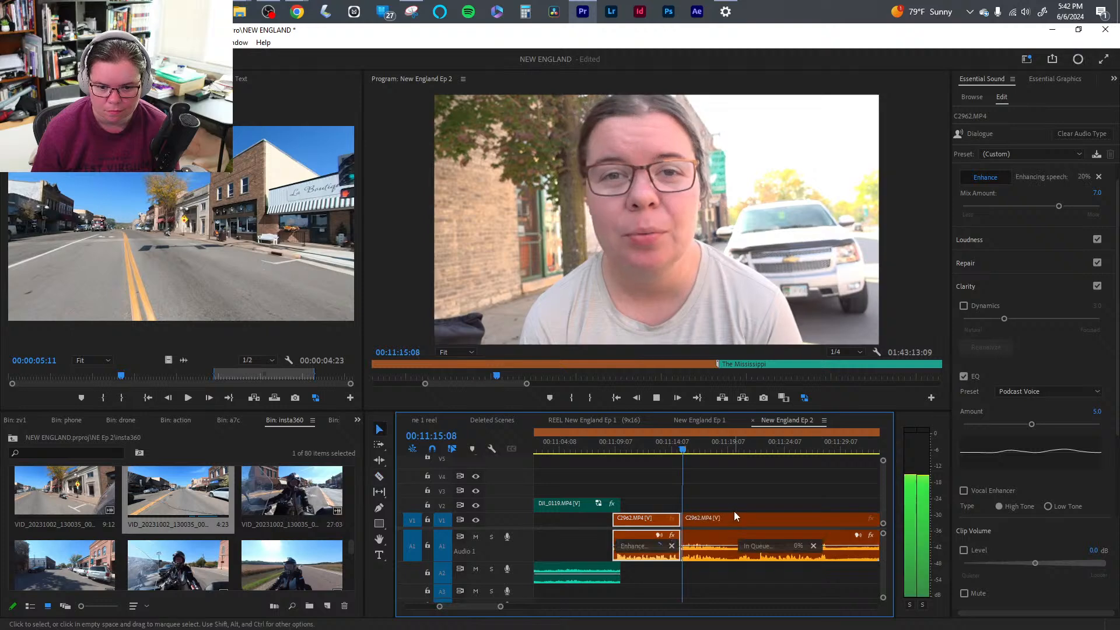
pyautogui.press('space')
# - Ripple-trim about seven seconds off the start of the second C2962 piece, undoing and redoing the trim at a slightly adjusted point
pyautogui.click(734, 586)
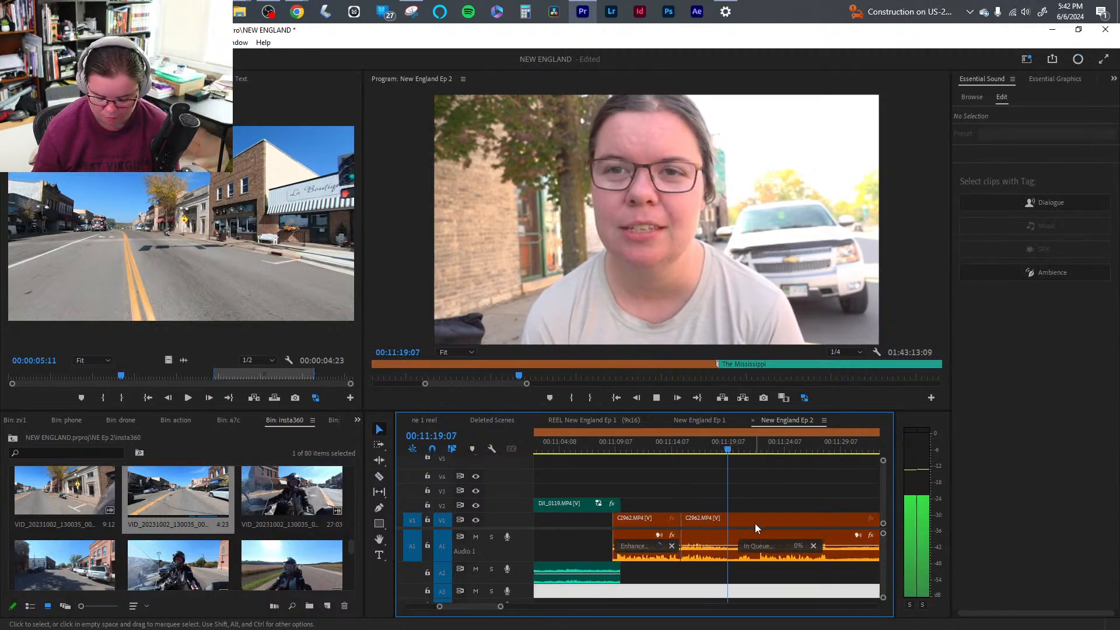
pyautogui.click(759, 460)
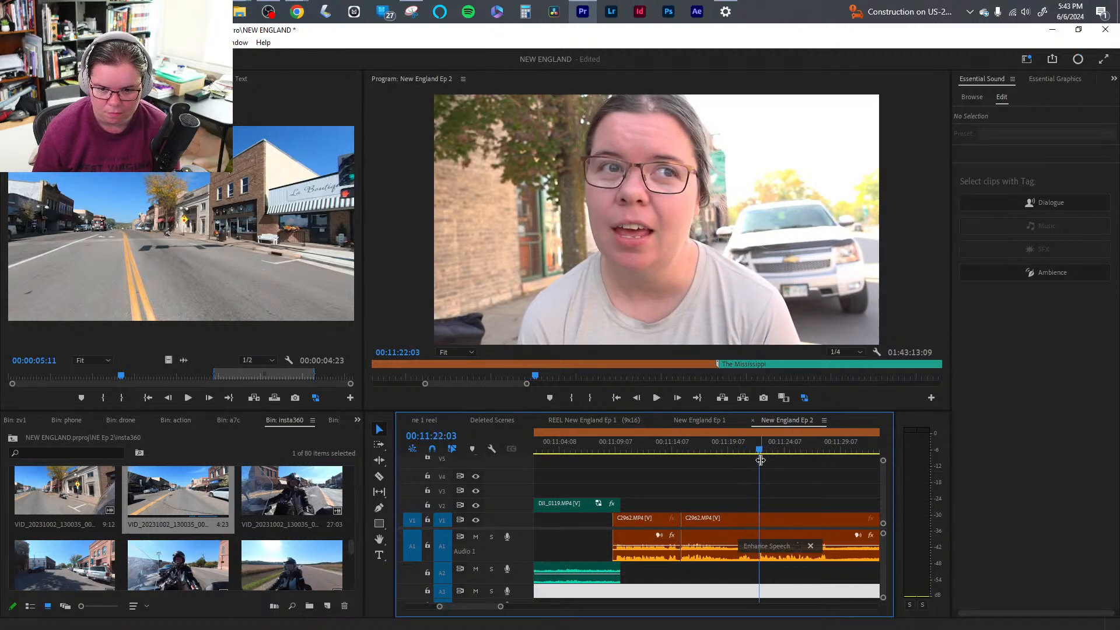
pyautogui.press('Up')
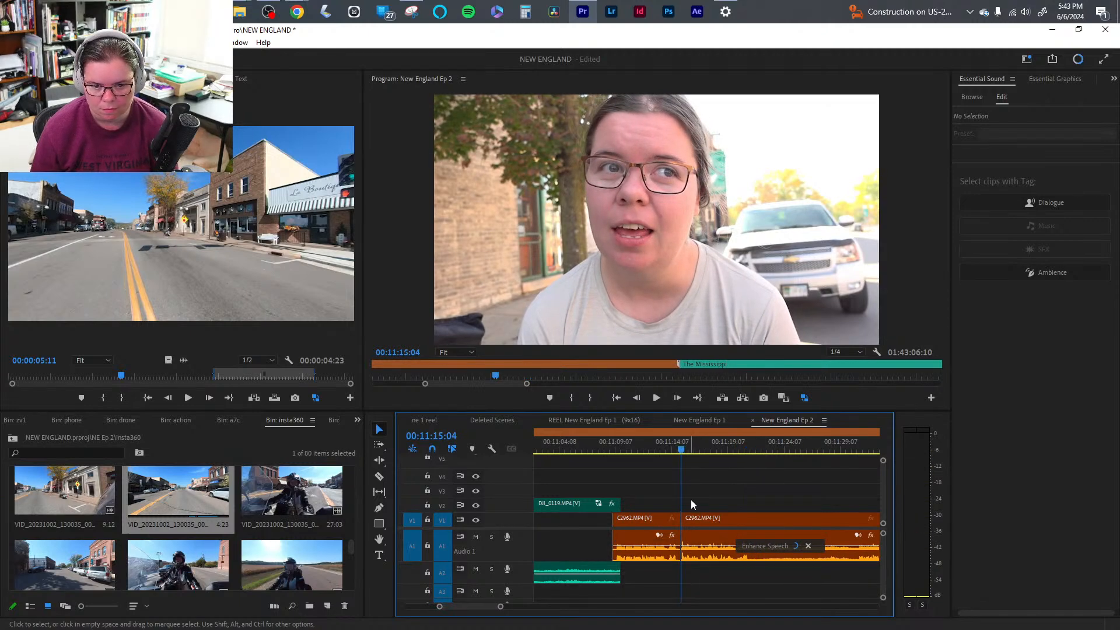
pyautogui.hotkey('ctrl', 'z')
pyautogui.click(760, 455)
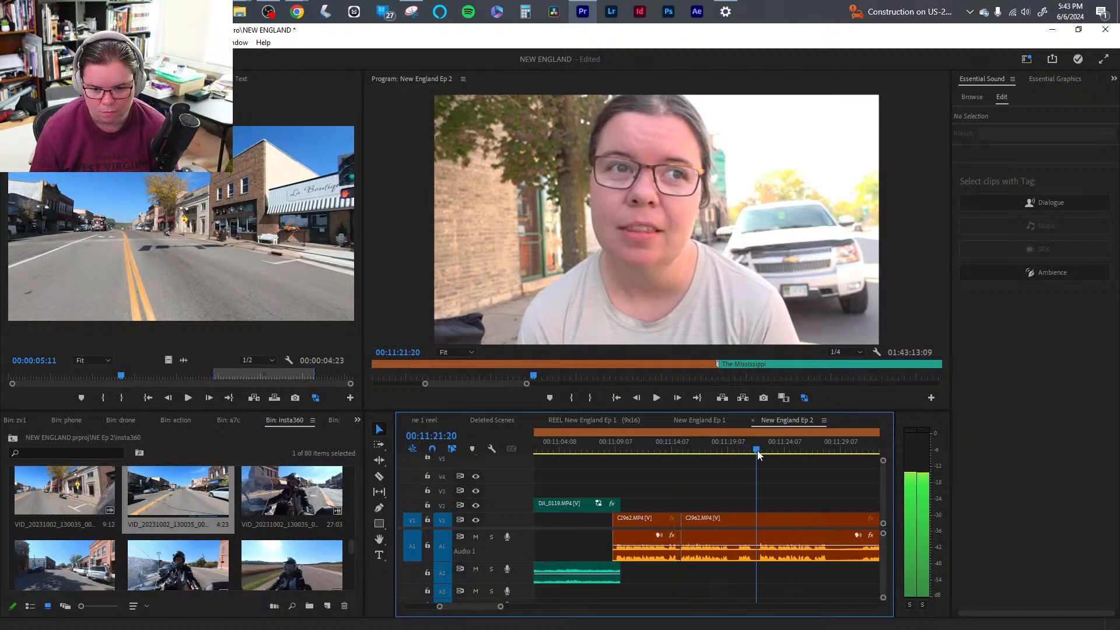
pyautogui.press('q')
pyautogui.press('space')
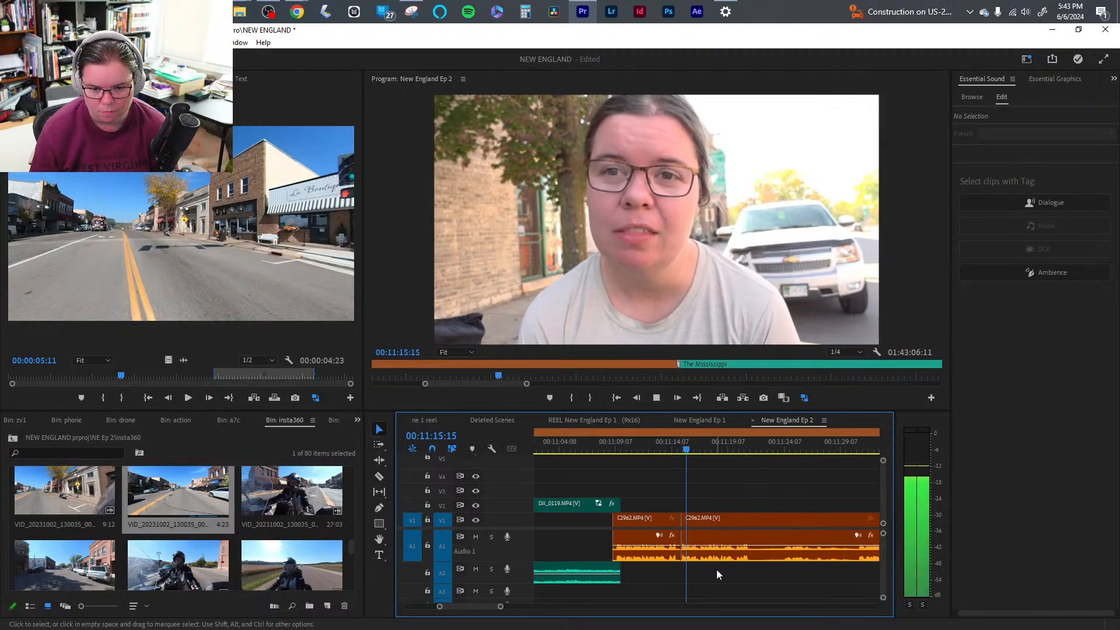
# - Raise the clip volume level of both C2962 pieces to 3.5 dB
pyautogui.moveTo(716, 569); pyautogui.dragTo(648, 553)
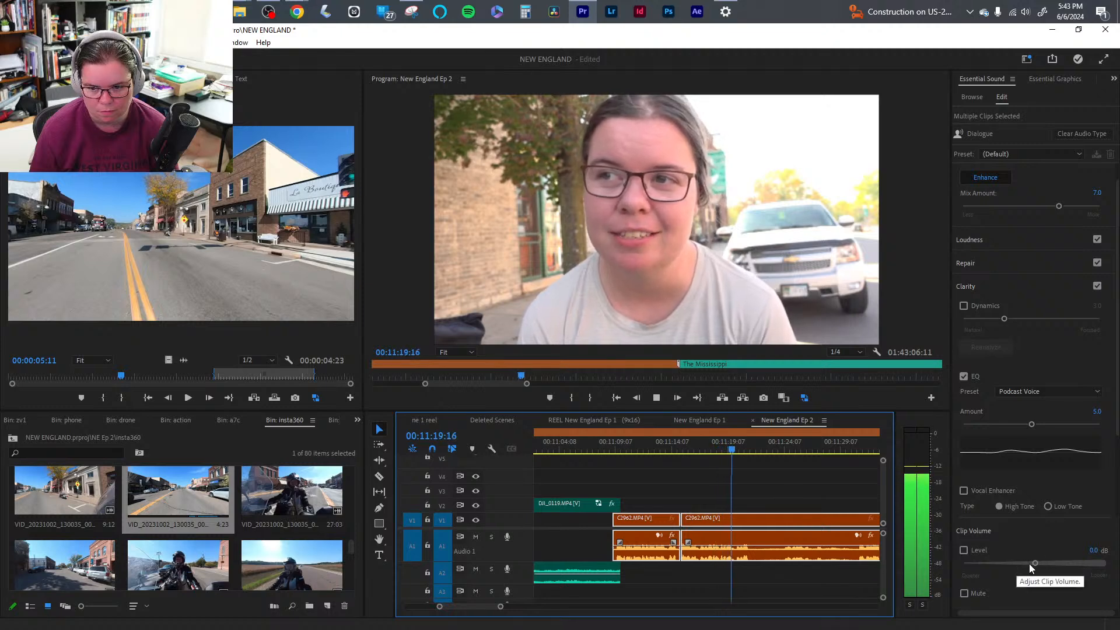
pyautogui.press('space')
pyautogui.moveTo(1036, 558); pyautogui.dragTo(1041, 565)
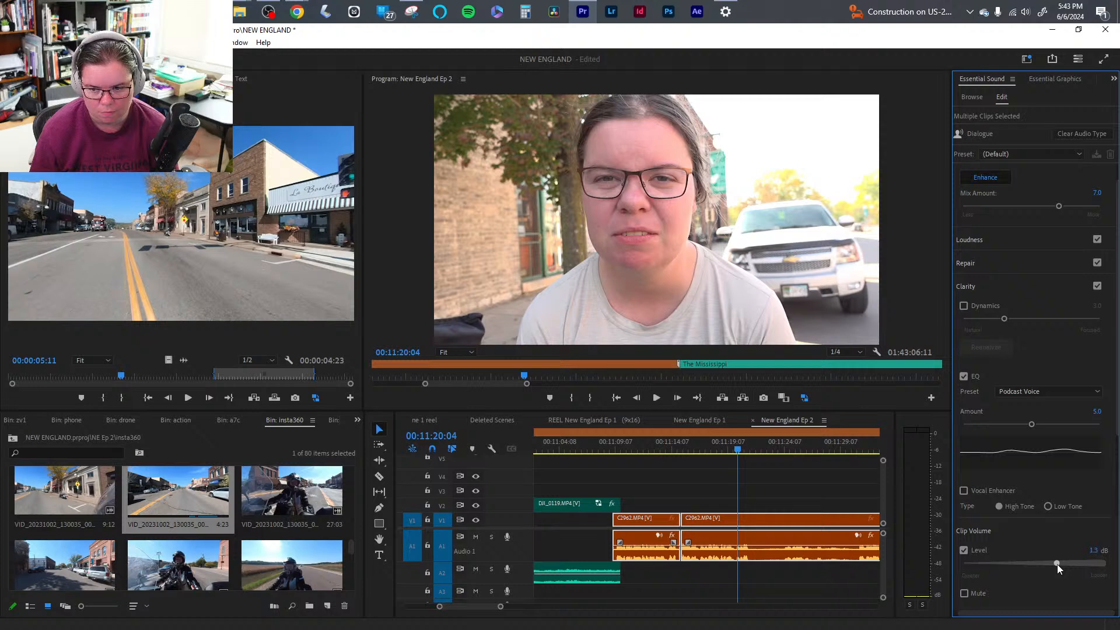
pyautogui.press('space')
pyautogui.click(775, 582)
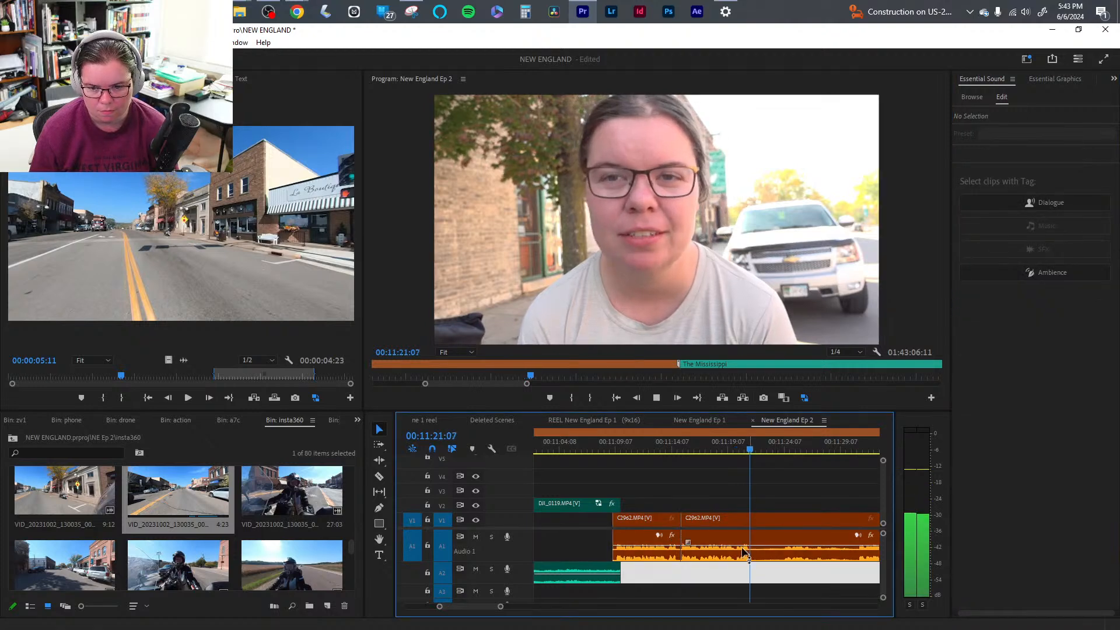
# - Play C2962 from about 00:11:10 and split it where the remark ends, at about 00:11:21
pyautogui.click(633, 443)
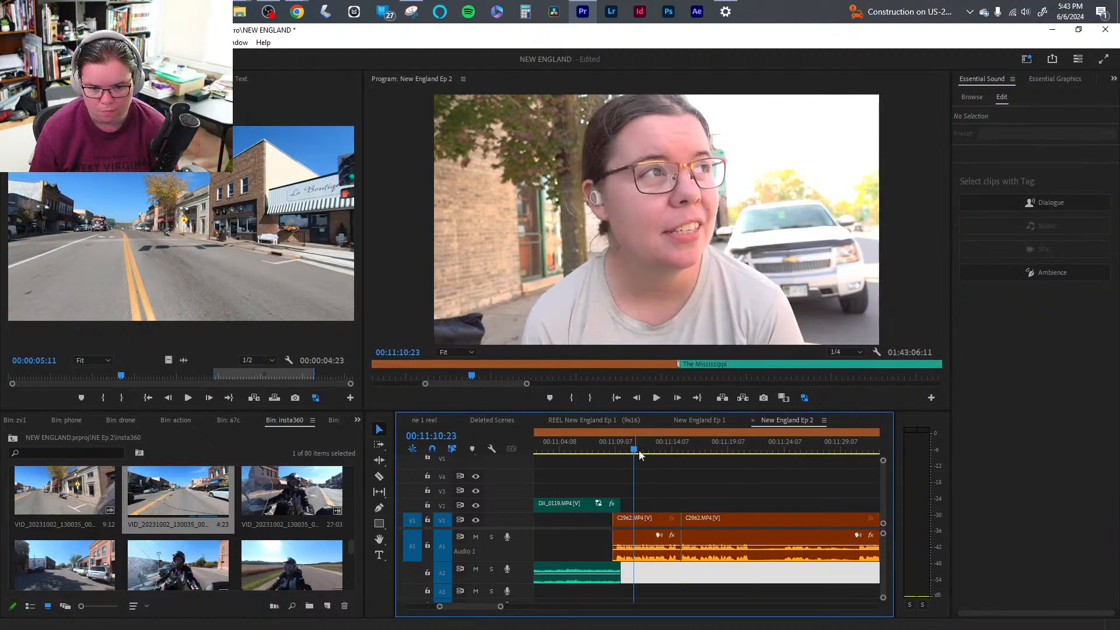
pyautogui.click(662, 518)
pyautogui.click(697, 584)
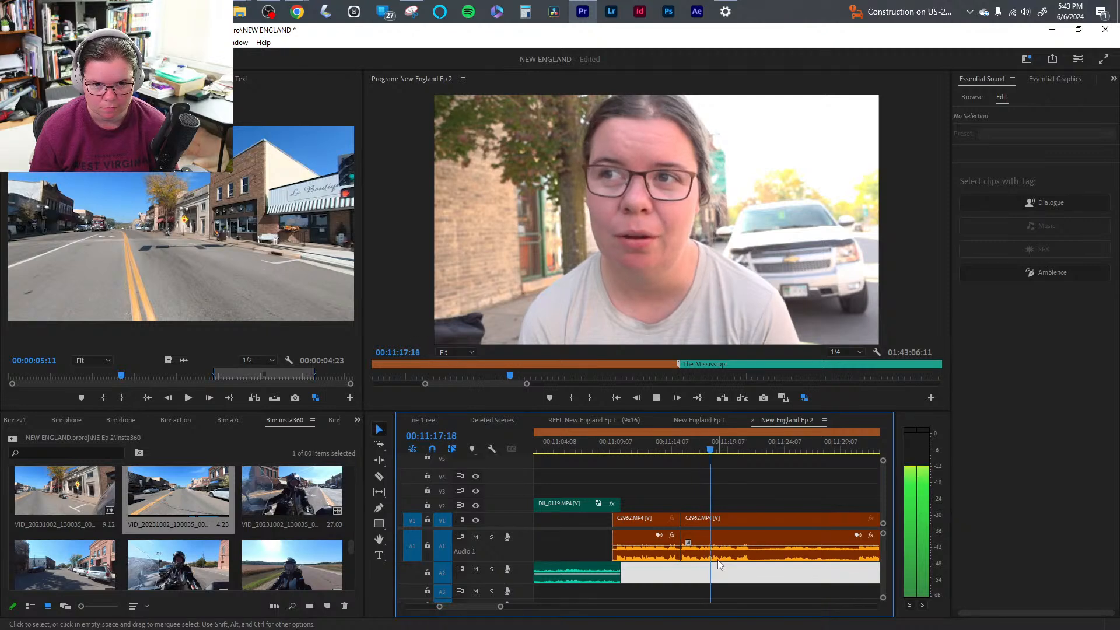
pyautogui.press('space')
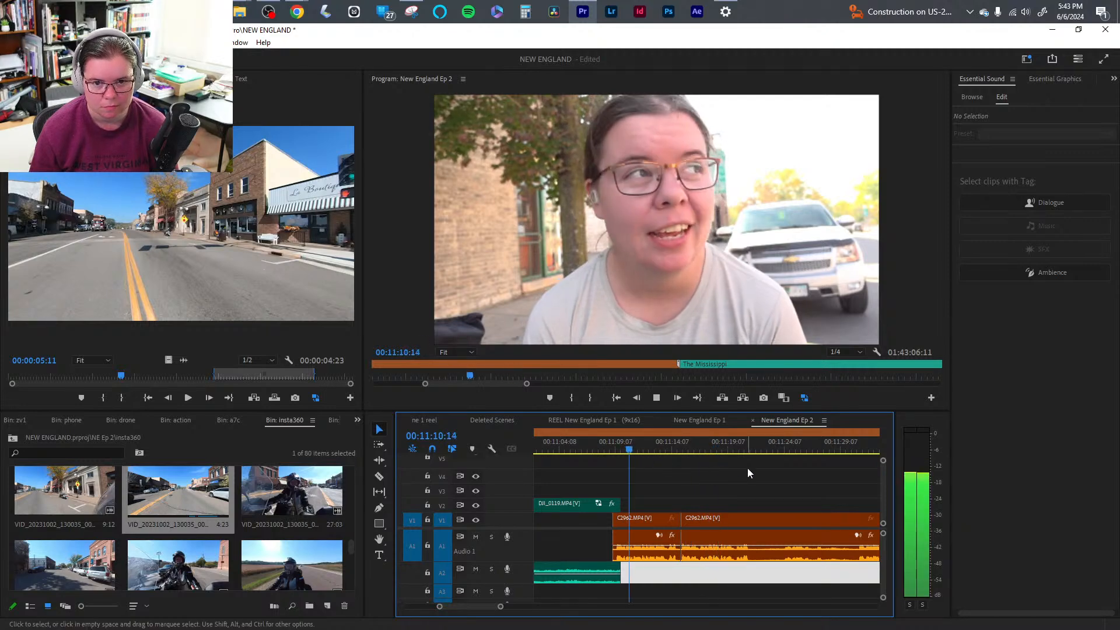
pyautogui.press('space')
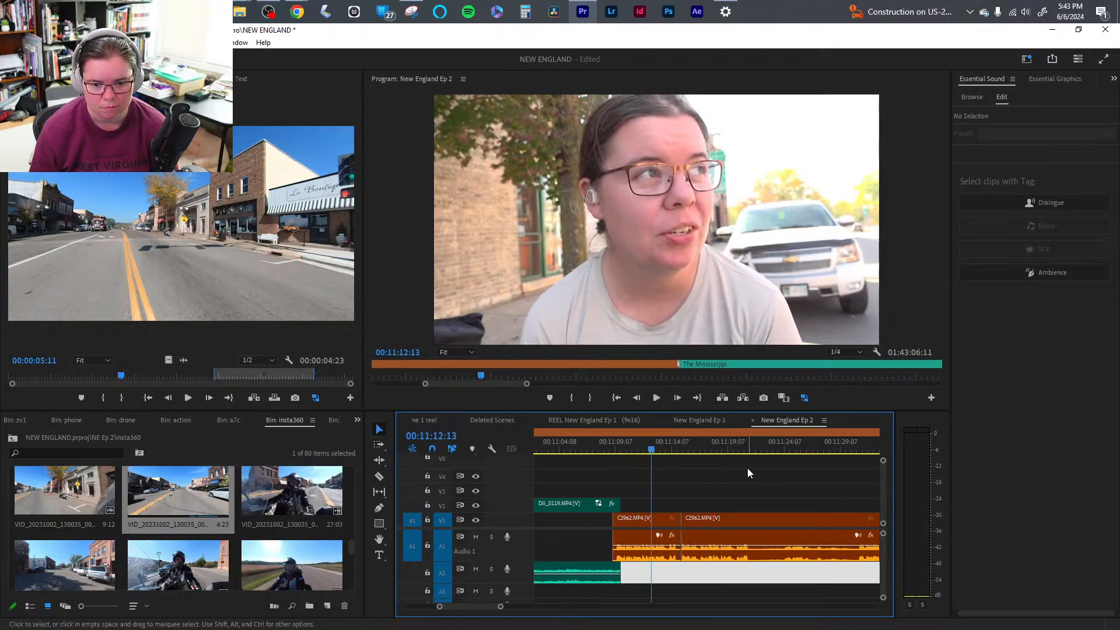
pyautogui.press('space')
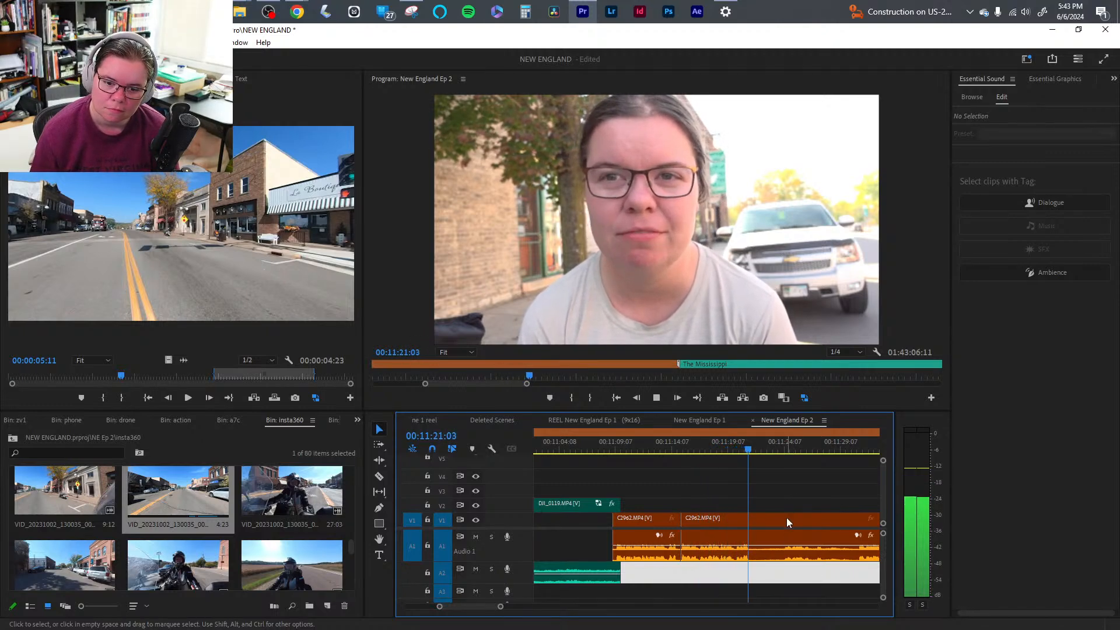
pyautogui.hotkey('ctrl', 'k')
# - Find the next usable remark in C2962 and ripple-trim about nine seconds off the start of the piece after 00:11:21
pyautogui.click(781, 449)
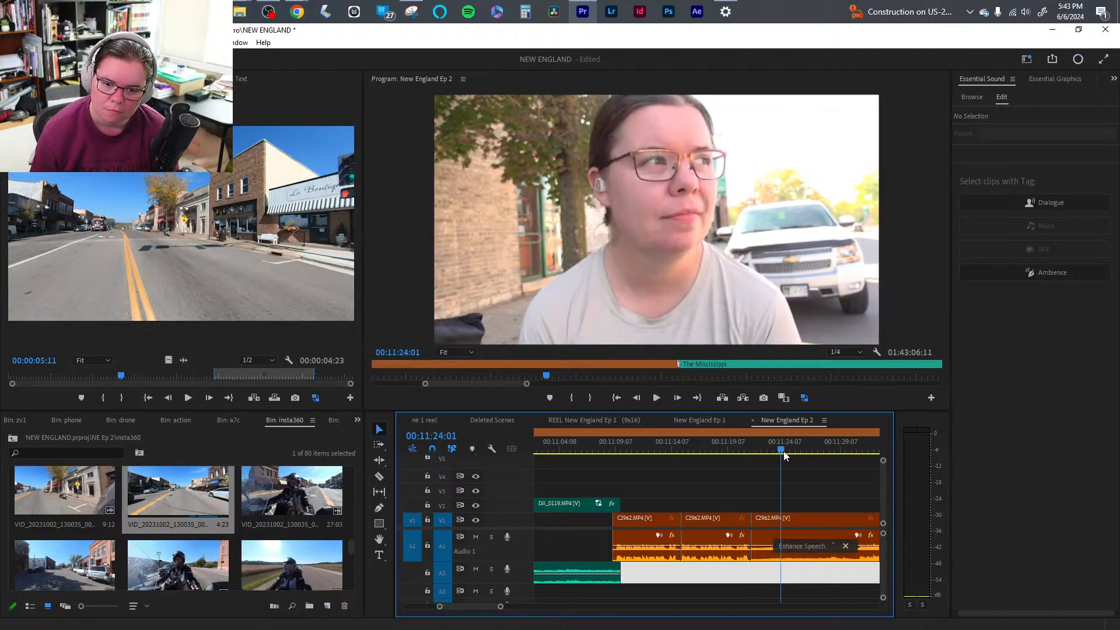
pyautogui.press('space')
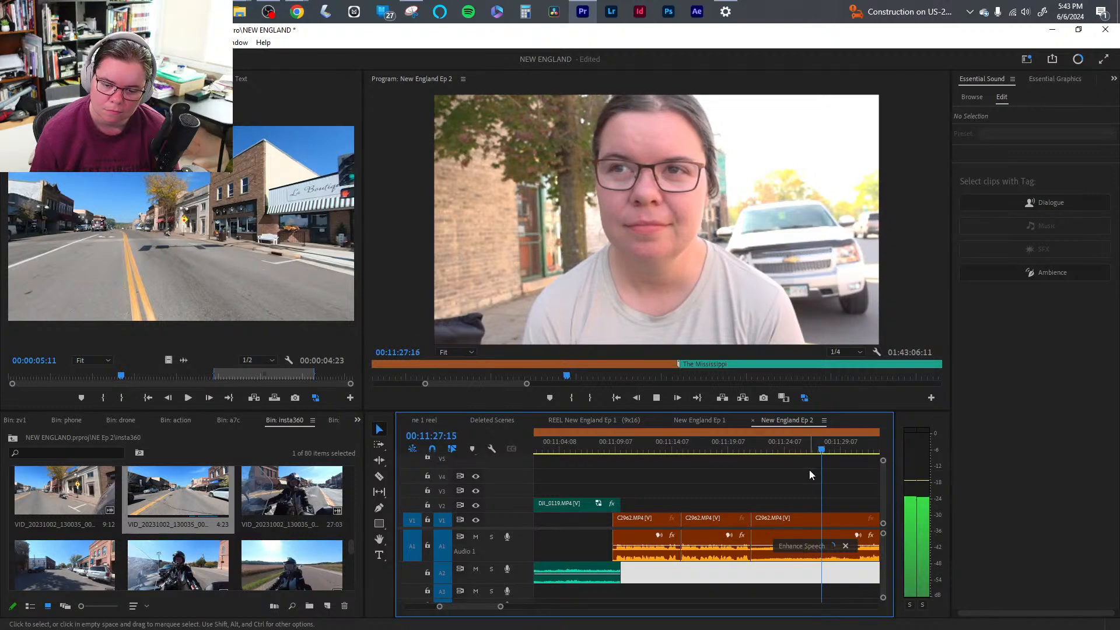
pyautogui.moveTo(501, 606); pyautogui.dragTo(527, 607)
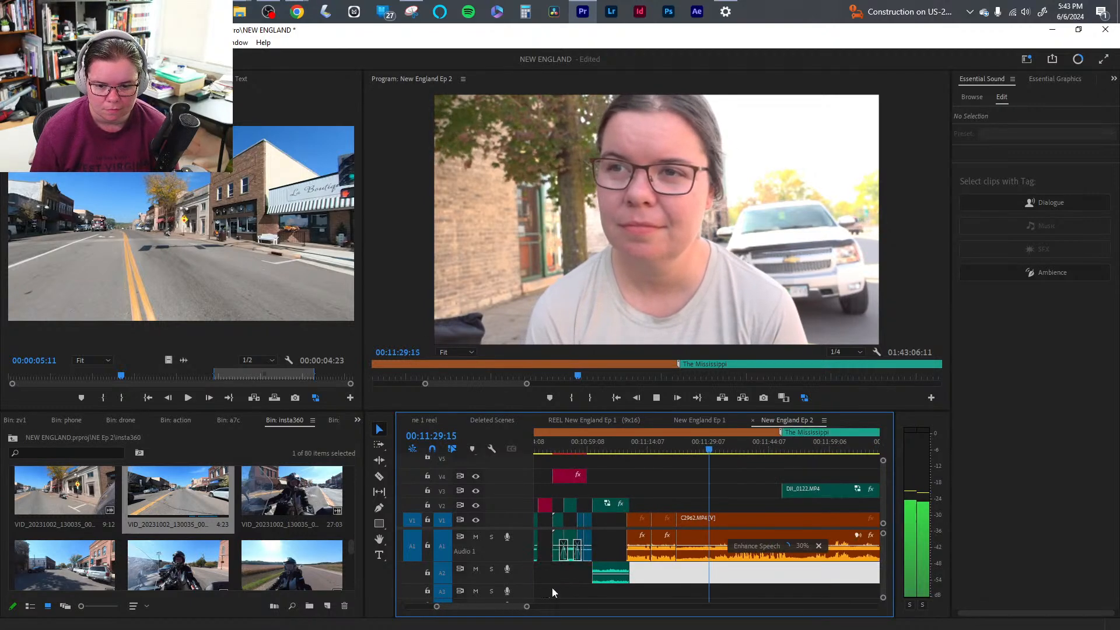
pyautogui.press('q')
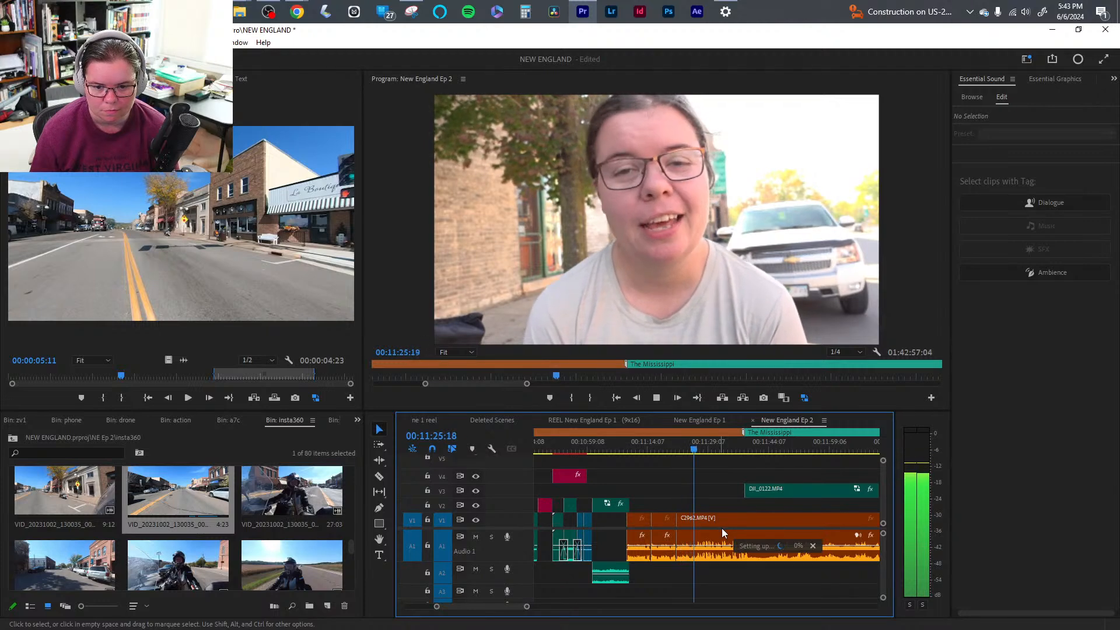
# - Try to ripple-trim about seven seconds more off the start of the C2962 piece after 00:11:21
pyautogui.moveTo(527, 607); pyautogui.dragTo(492, 607)
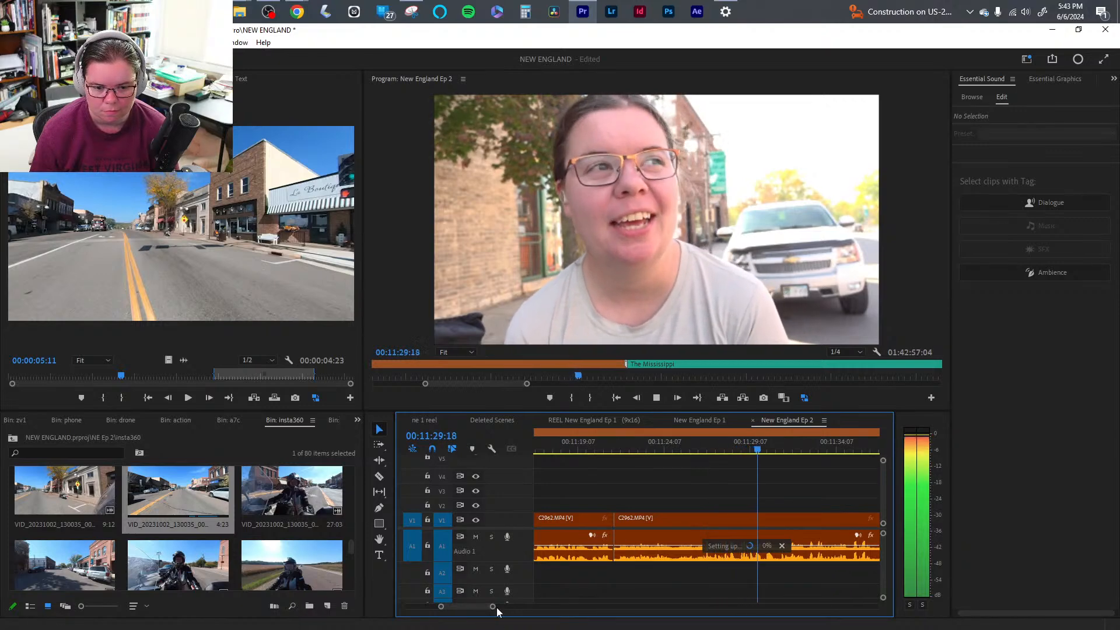
pyautogui.moveTo(492, 607); pyautogui.dragTo(501, 607)
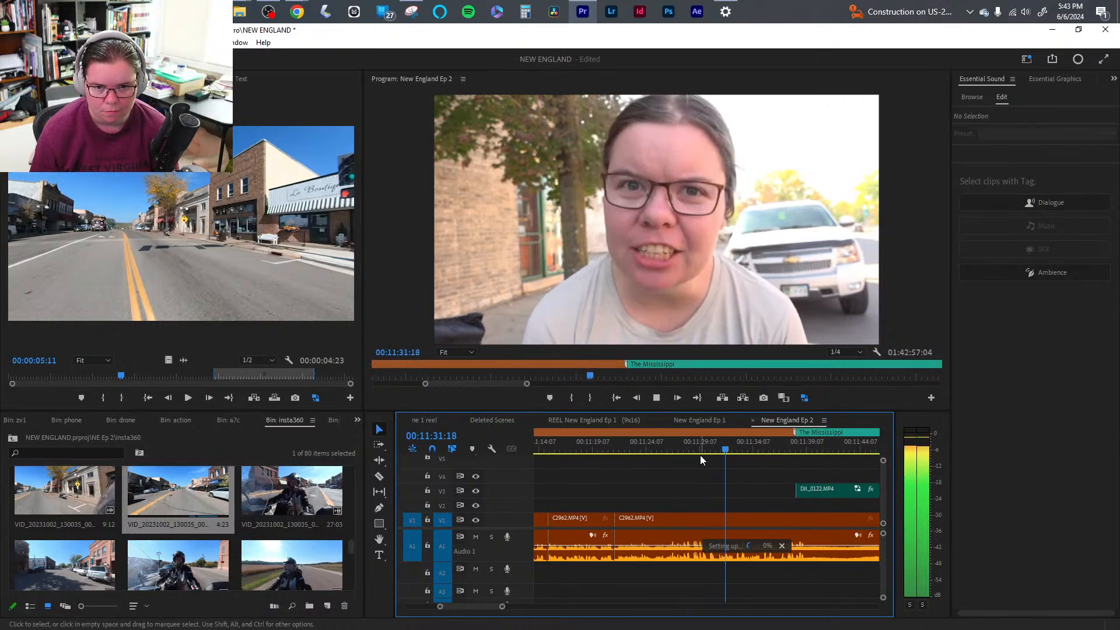
pyautogui.click(684, 450)
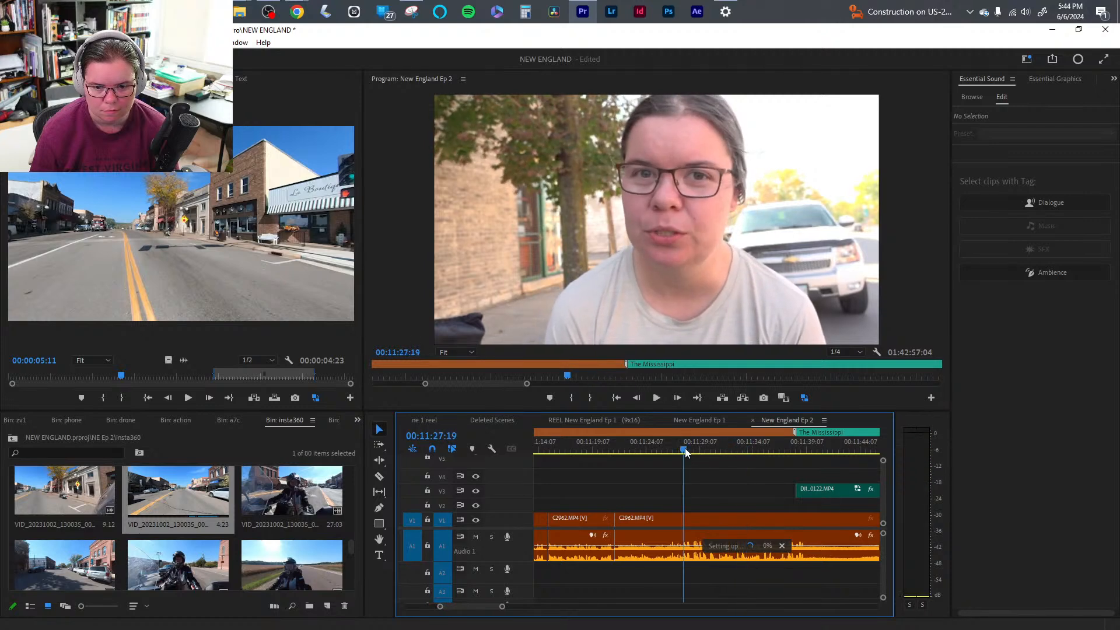
pyautogui.moveTo(686, 452); pyautogui.dragTo(695, 455)
pyautogui.press('q')
pyautogui.press('space')
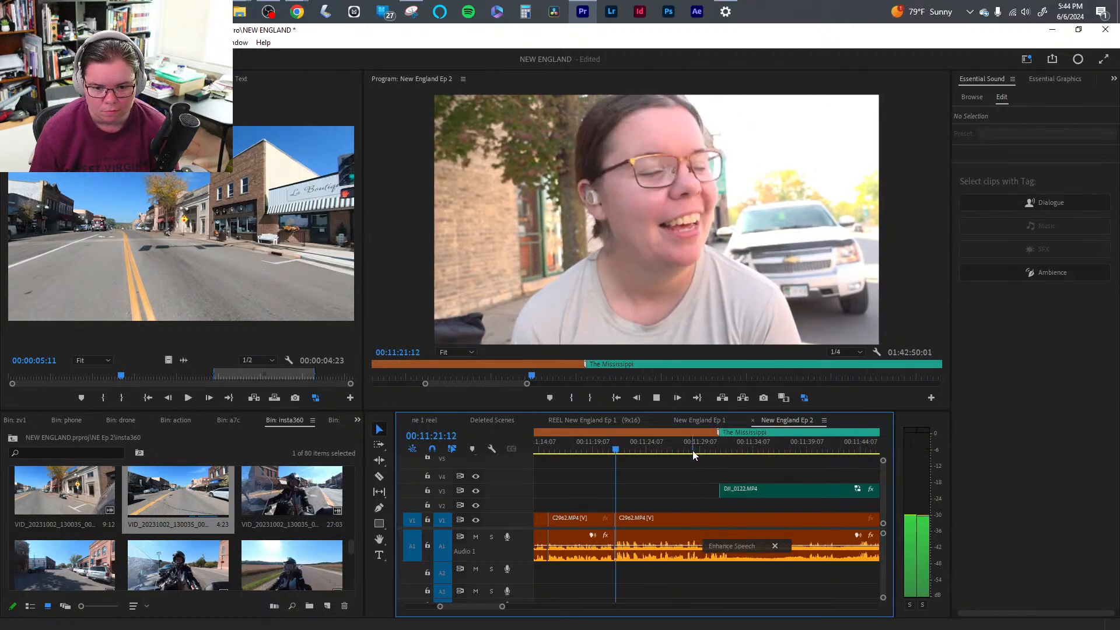
pyautogui.press('space')
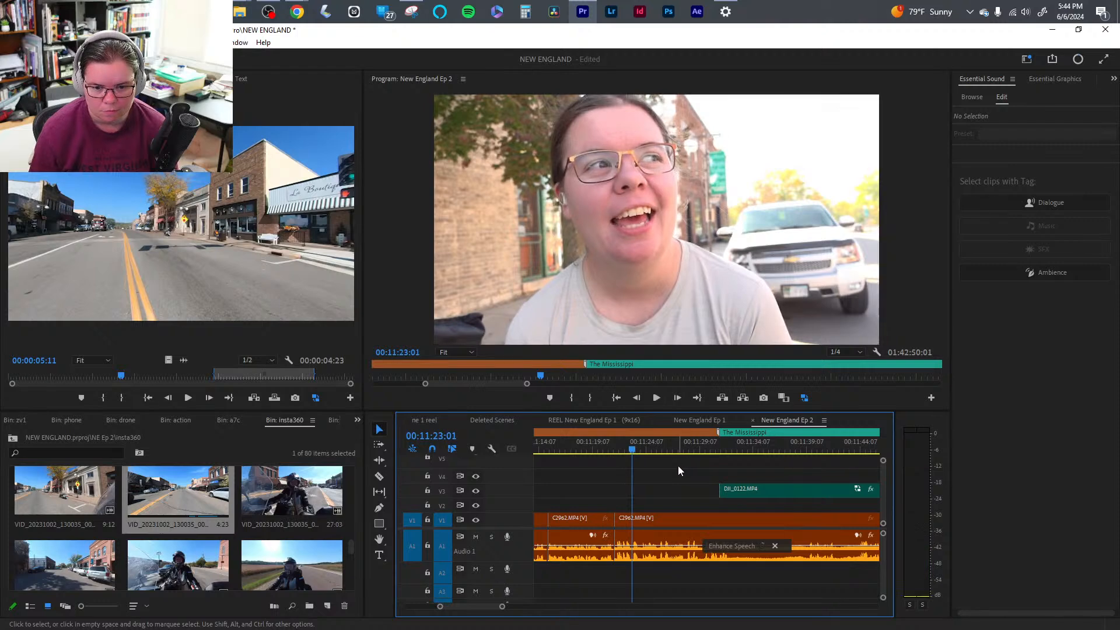
pyautogui.hotkey('ctrl', 'z')
# - Ripple-trim the start of the C2962 piece after 00:11:21 up to the smile at 00:11:27:18
pyautogui.click(677, 449)
pyautogui.press('space')
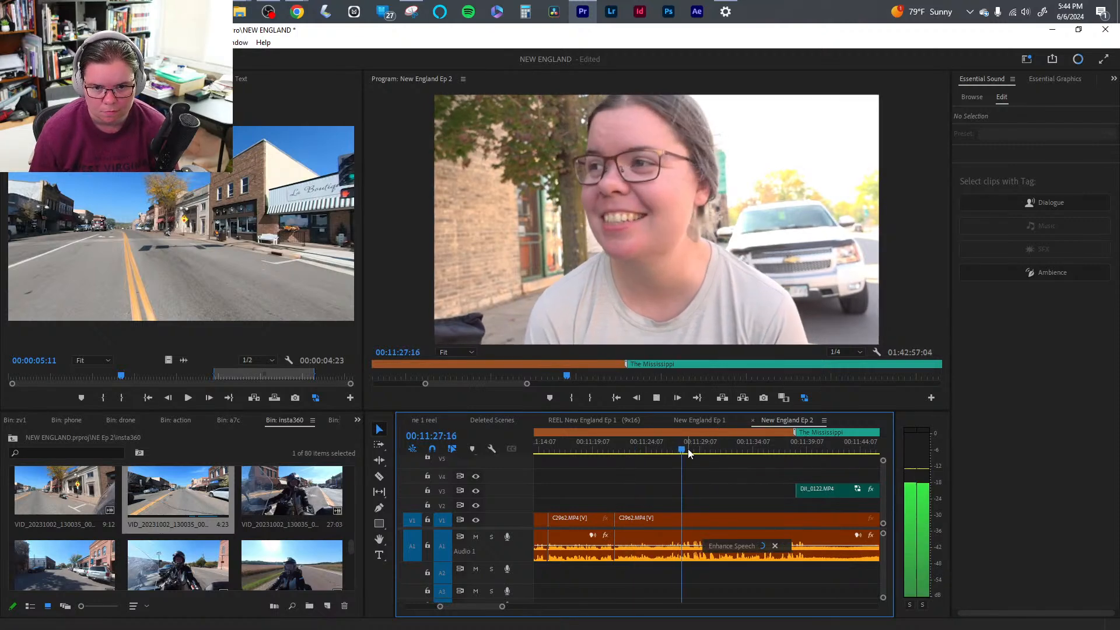
pyautogui.click(684, 453)
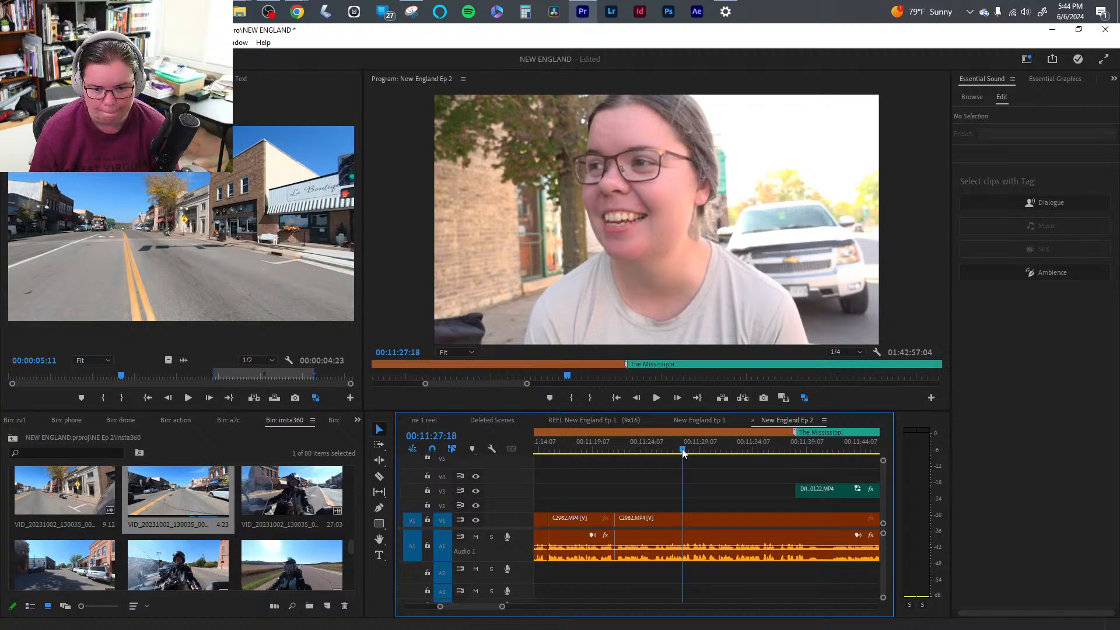
pyautogui.press('q')
# - Split the remaining C2962 piece at about 00:11:28 and again at about 00:11:32, where the spoken remarks end
pyautogui.press('space')
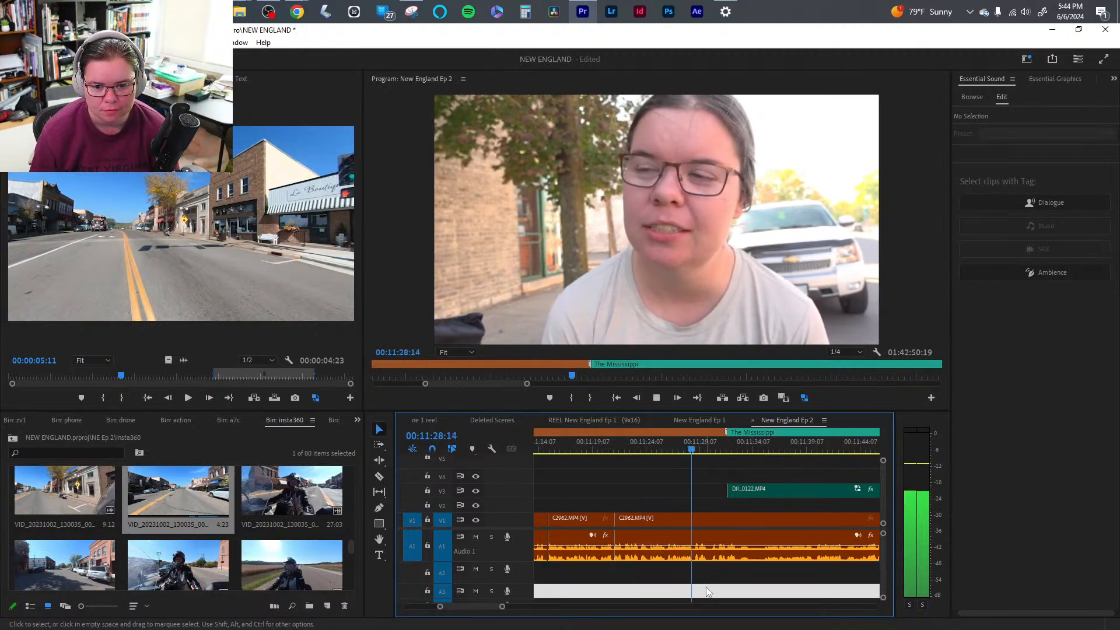
pyautogui.press('space')
pyautogui.hotkey('ctrl', 'k')
pyautogui.press('space')
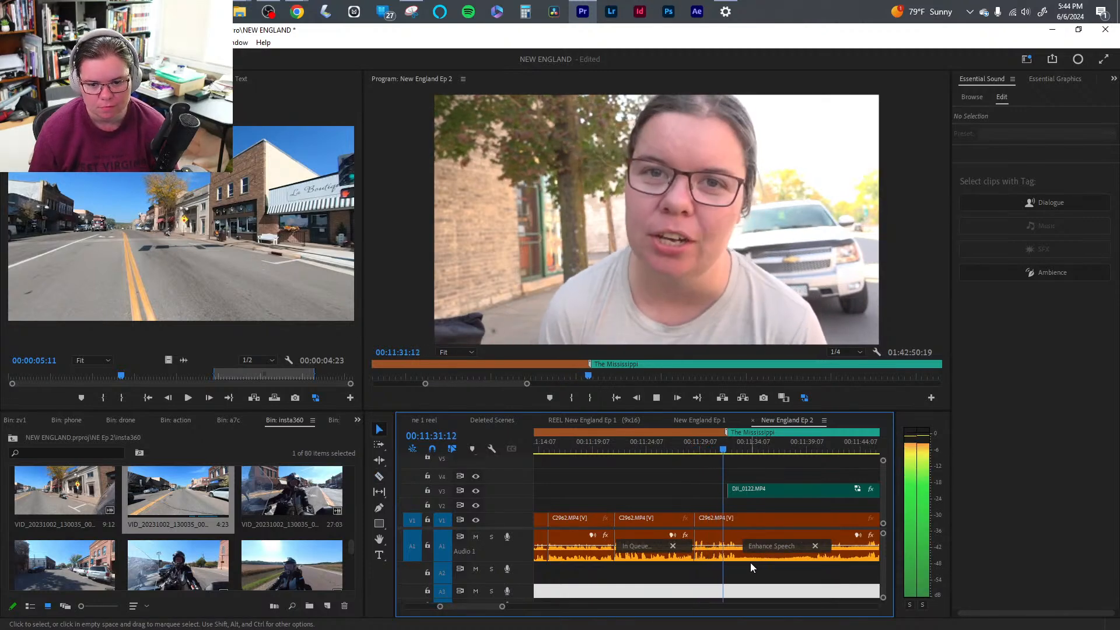
pyautogui.press('space')
pyautogui.hotkey('ctrl', 'k')
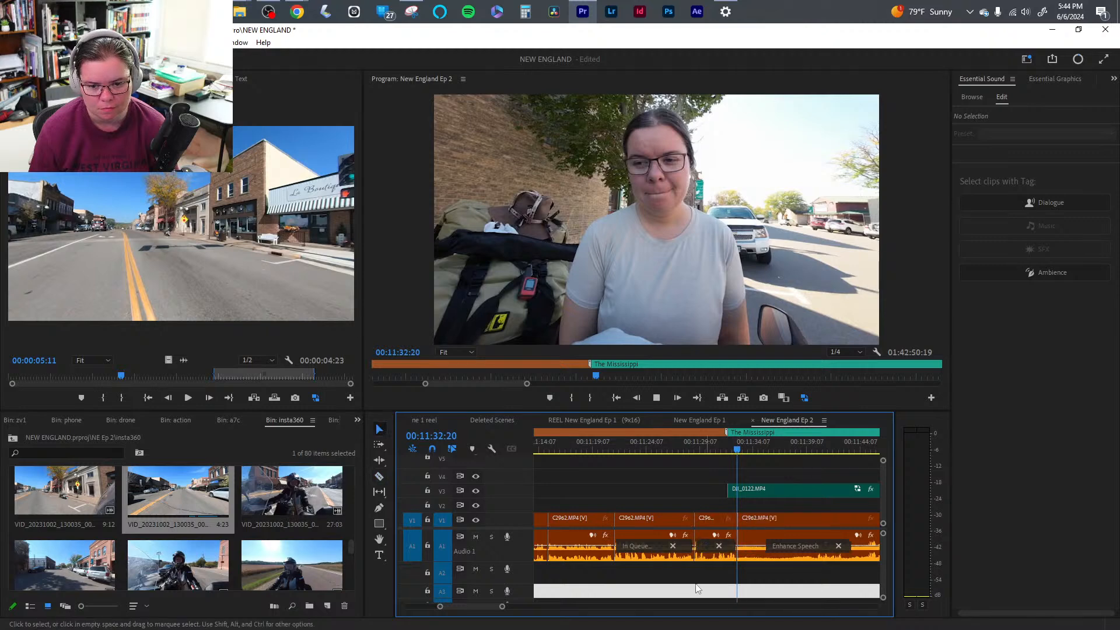
# - Move the DJI_0122 clip on V3 out to just past the end of the C2962 footage
pyautogui.press('space')
pyautogui.moveTo(500, 609); pyautogui.dragTo(566, 607)
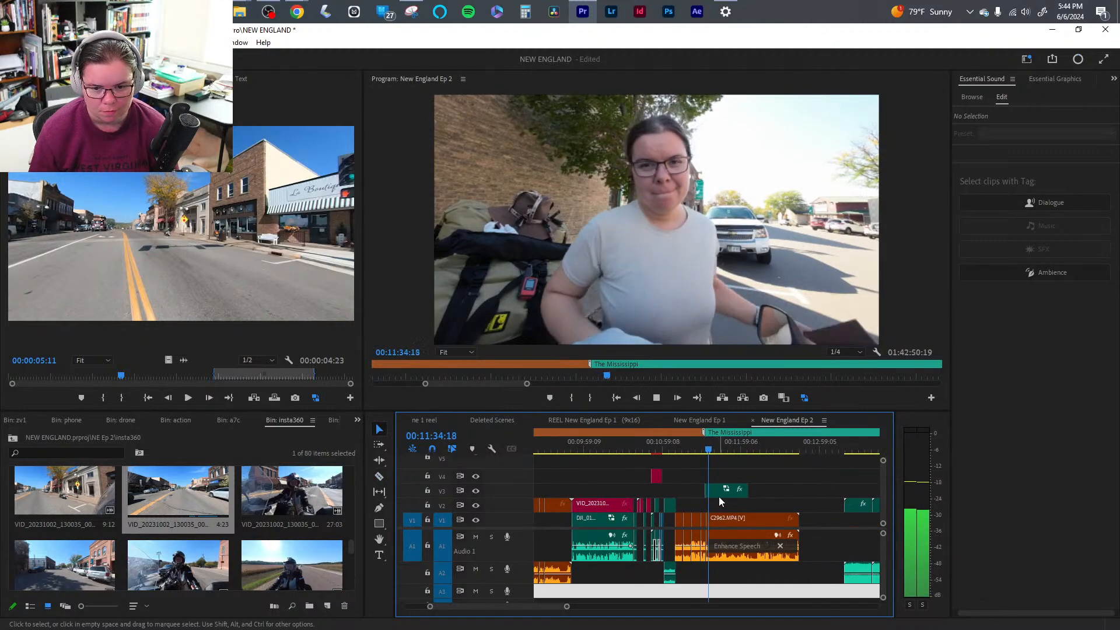
pyautogui.click(813, 491)
pyautogui.click(763, 581)
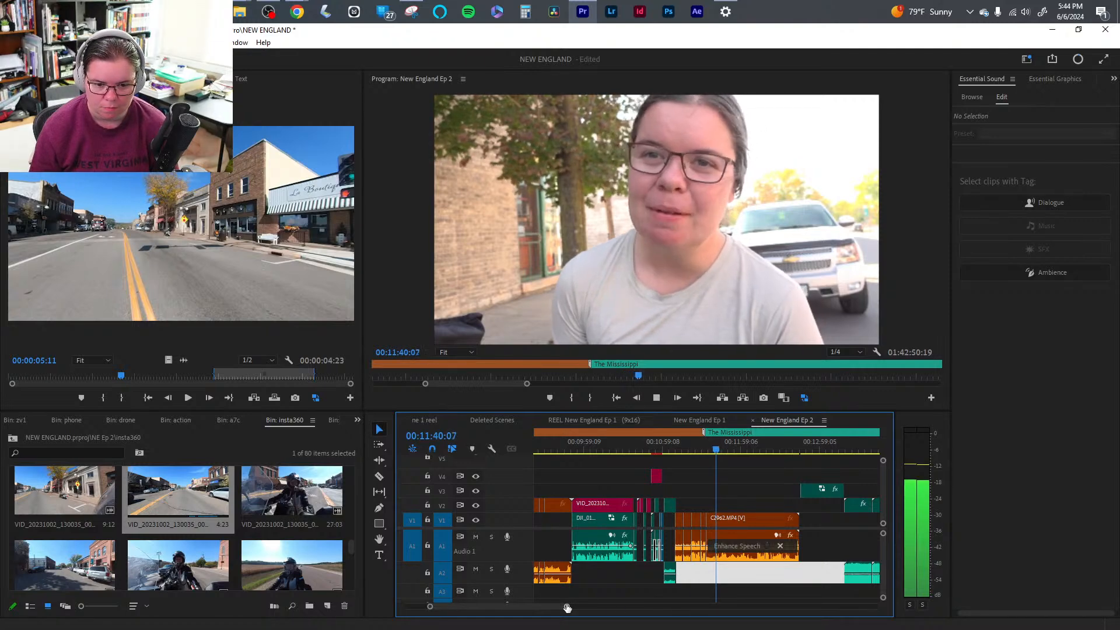
# - Find where the talking picks up after 00:12:00 and ripple-trim about 39 seconds off the start of the last C2962 piece
pyautogui.press('=')
pyautogui.press('=')
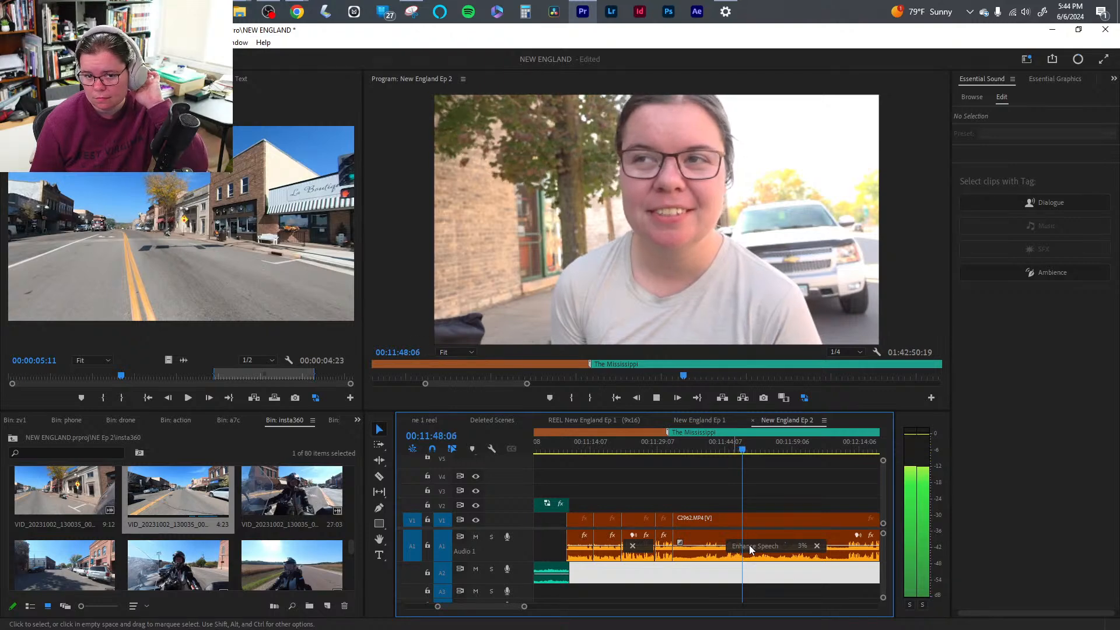
pyautogui.click(794, 450)
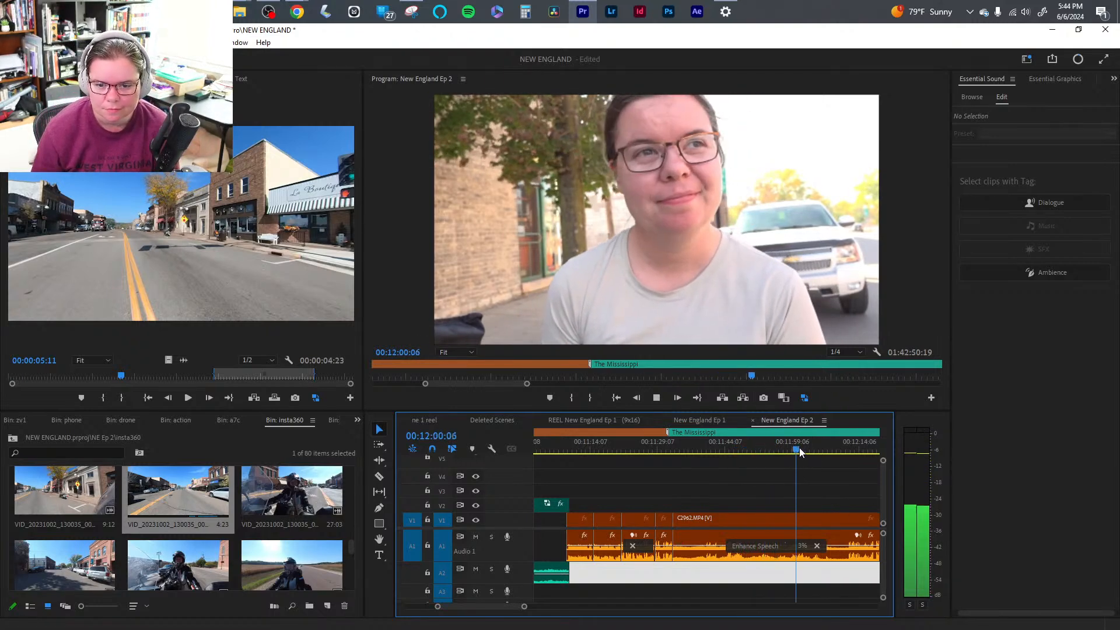
pyautogui.click(838, 450)
pyautogui.click(845, 450)
pyautogui.press('q')
# - Play the last C2962 piece, check its Essential Sound settings, and cut it at 00:11:46:00
pyautogui.press('space')
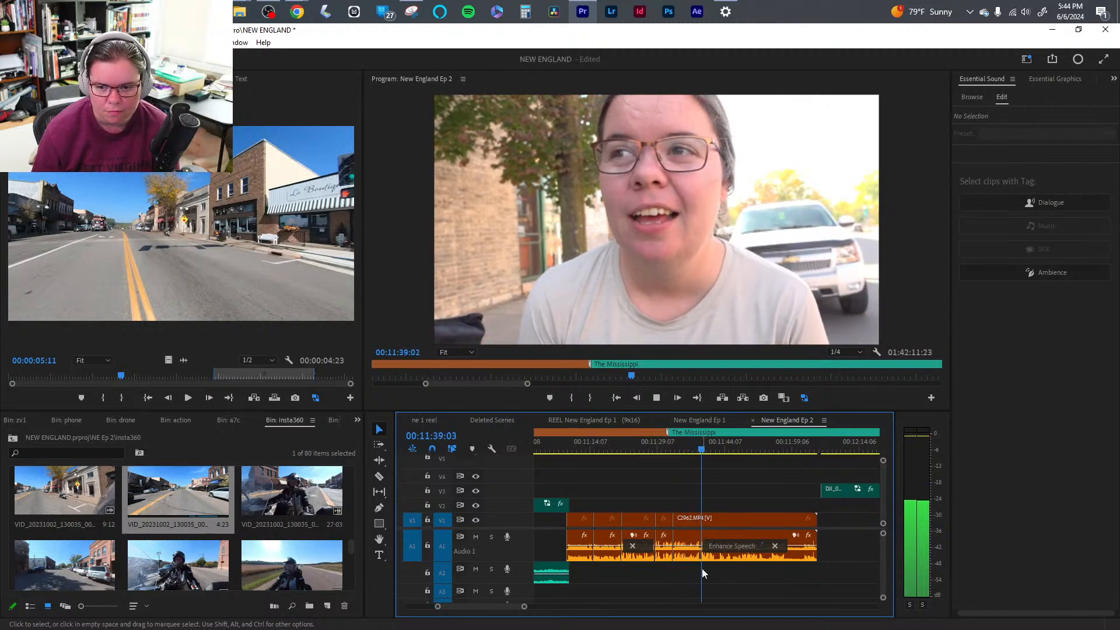
pyautogui.click(765, 519)
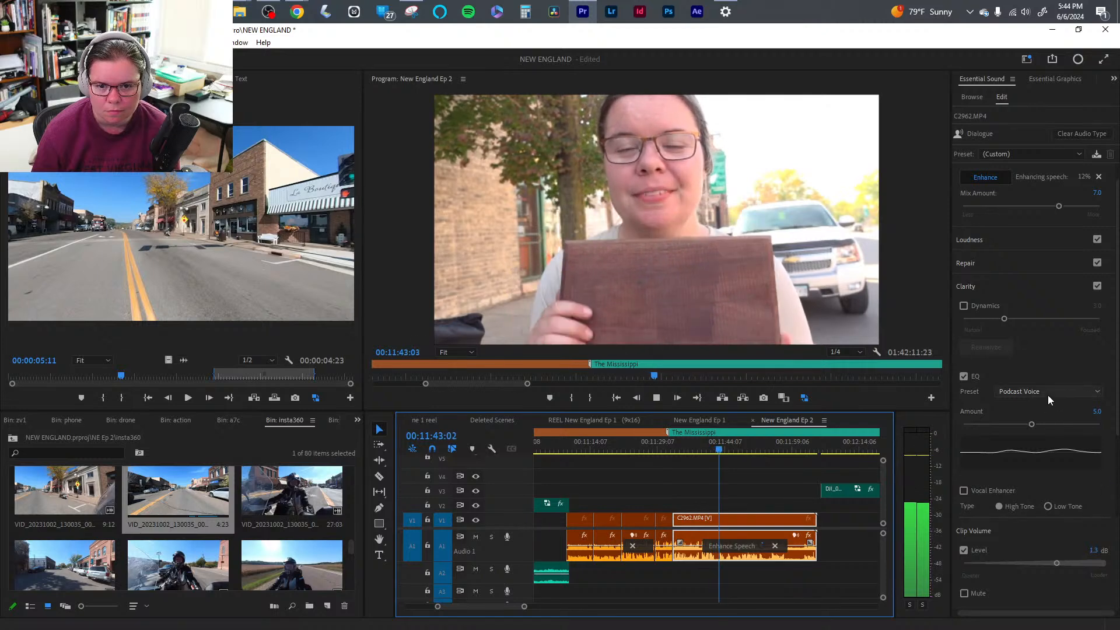
pyautogui.click(736, 577)
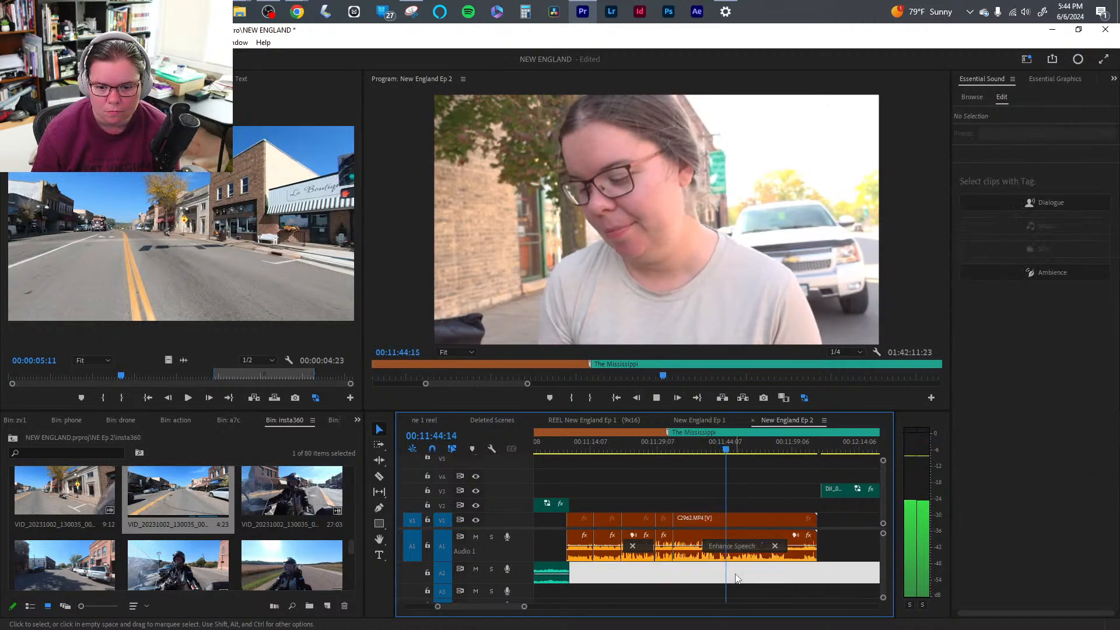
pyautogui.click(780, 589)
pyautogui.press('space')
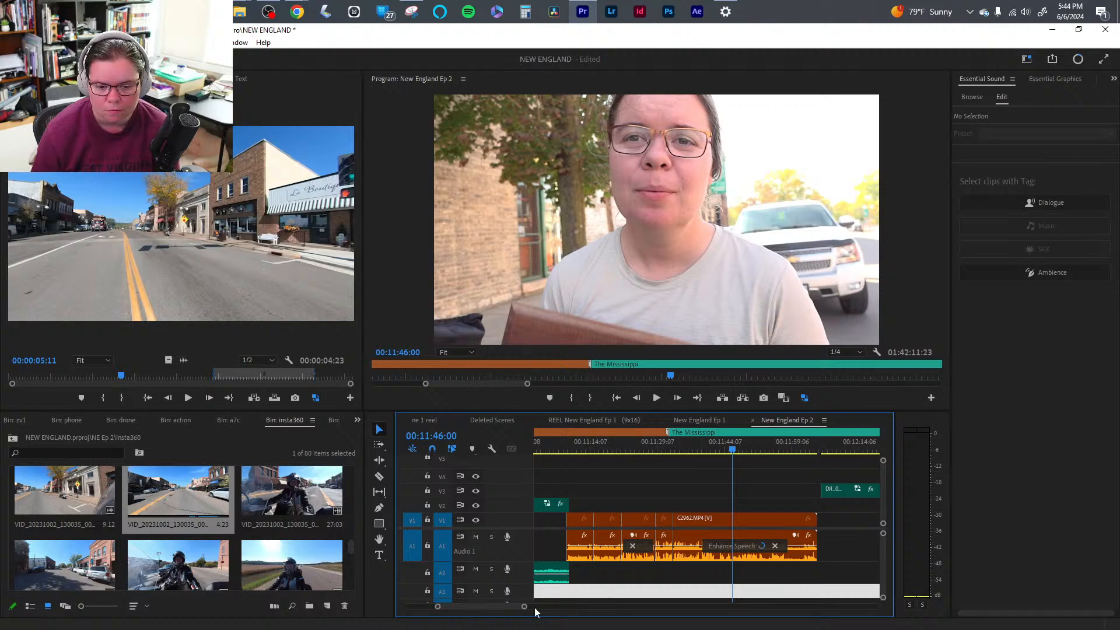
pyautogui.moveTo(523, 606); pyautogui.dragTo(501, 606)
pyautogui.press('c')
pyautogui.click(710, 519)
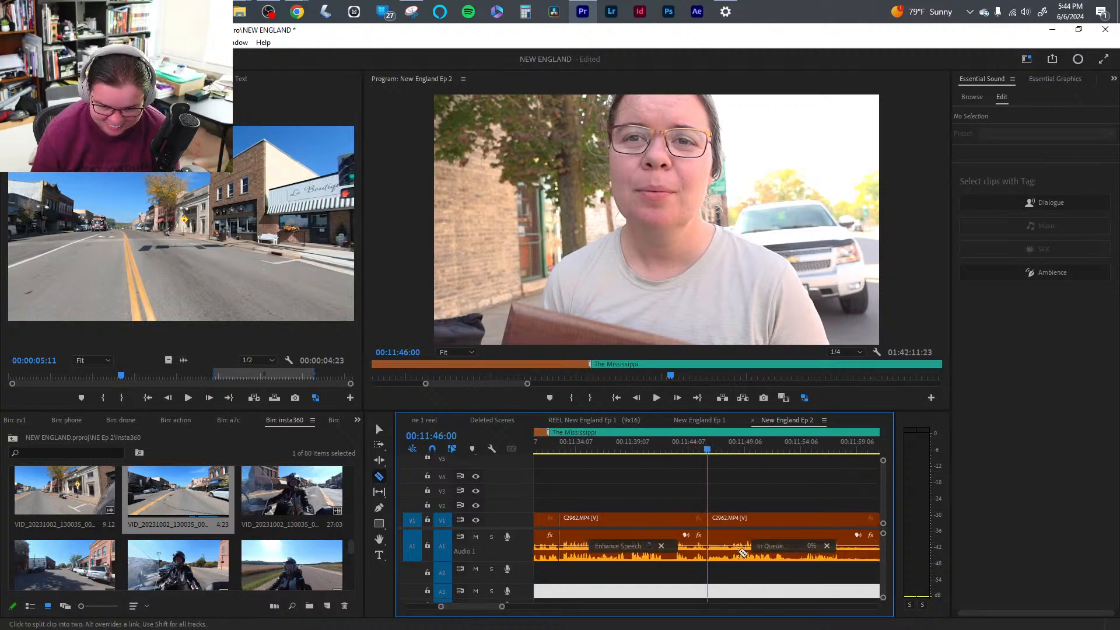
pyautogui.press('v')
# - Review C2962 from about 00:11:36 onward and cut it where the talking stops, at 00:11:58:12
pyautogui.click(603, 450)
pyautogui.press('space')
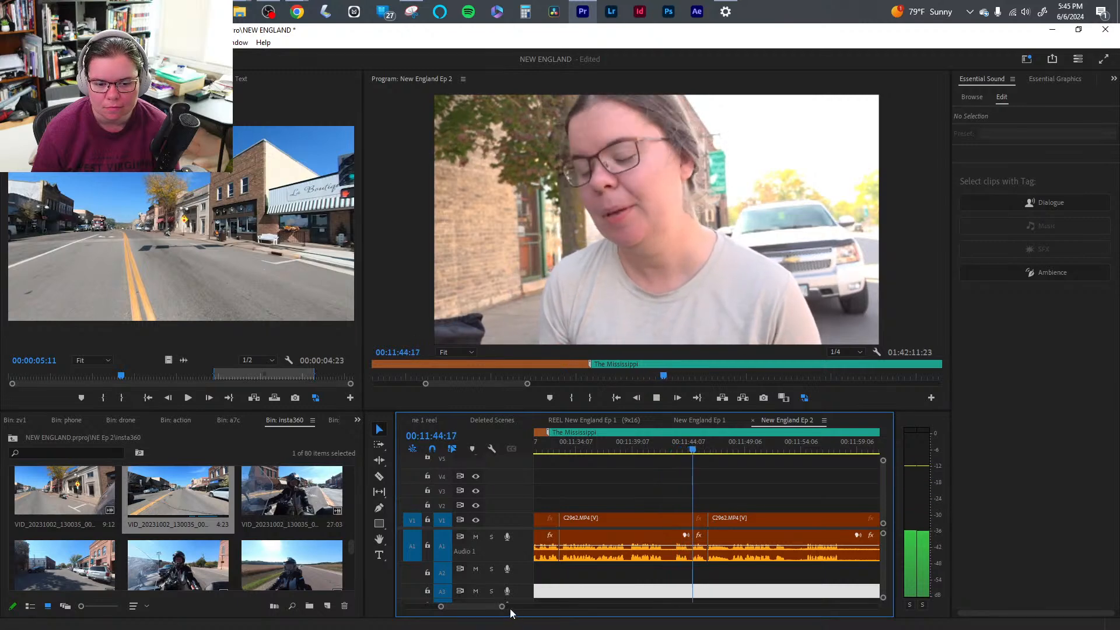
pyautogui.scroll(-5, 513, 608)
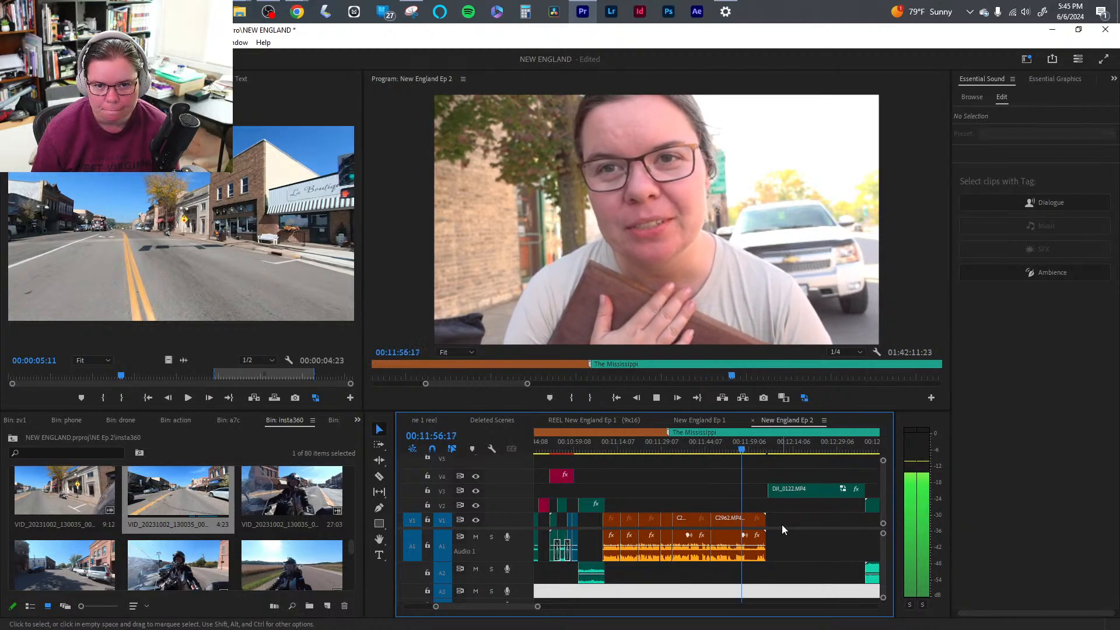
pyautogui.press('space')
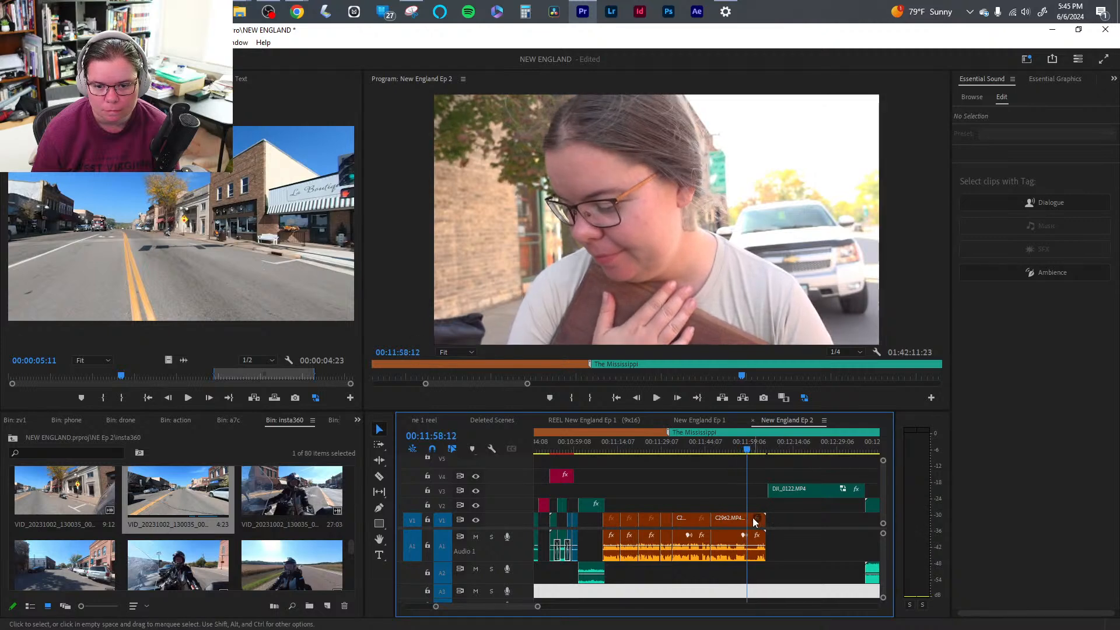
pyautogui.press('c')
pyautogui.click(748, 517)
pyautogui.press('v')
# - Find the closing remark at 00:12:01:22 and ripple-trim about three seconds off the start of the final C2962 piece
pyautogui.press('space')
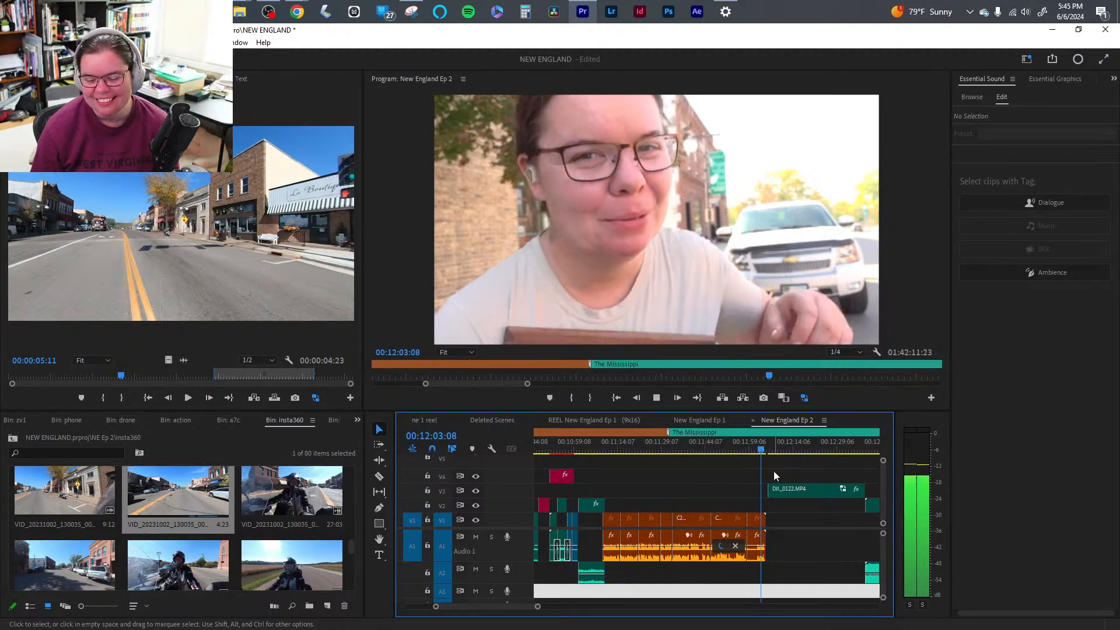
pyautogui.press('space')
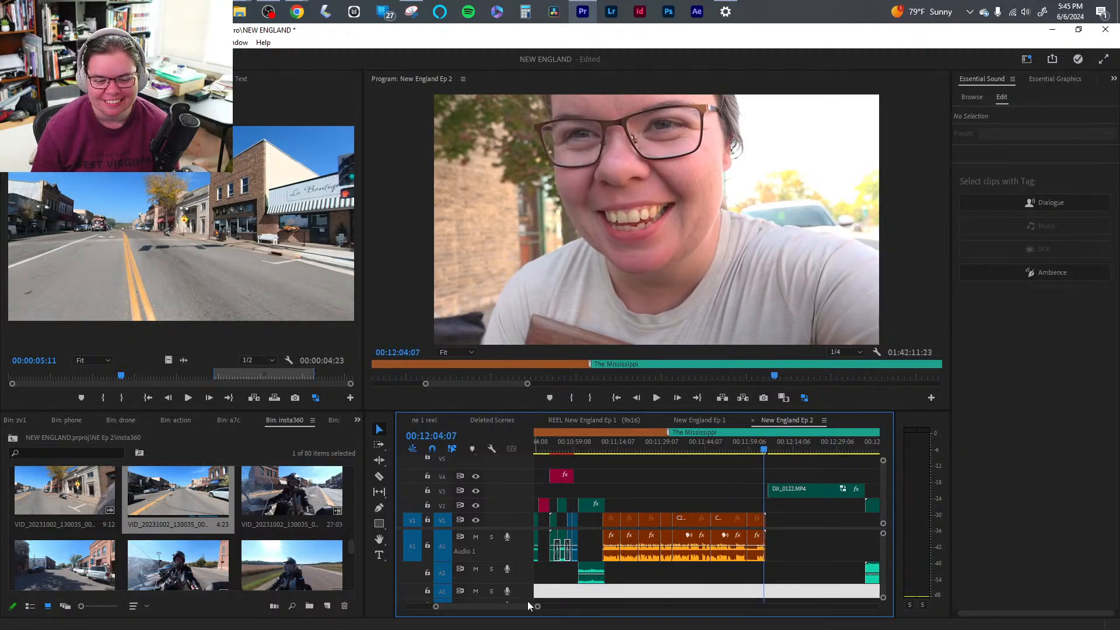
pyautogui.moveTo(537, 606); pyautogui.dragTo(514, 608)
pyautogui.press('=')
pyautogui.click(648, 449)
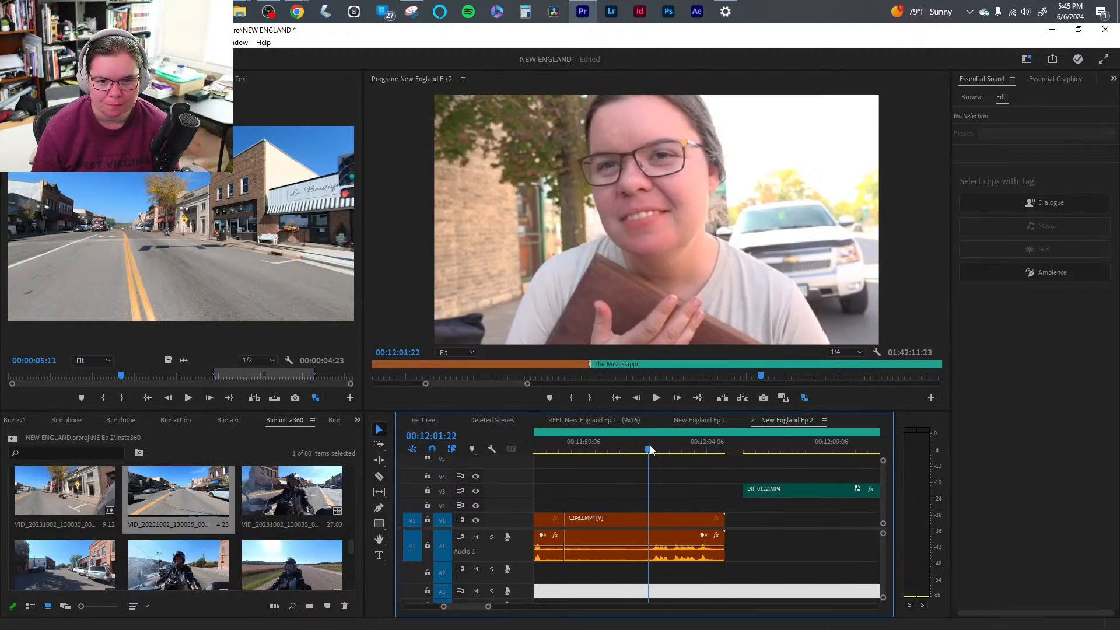
pyautogui.press('q')
pyautogui.press('space')
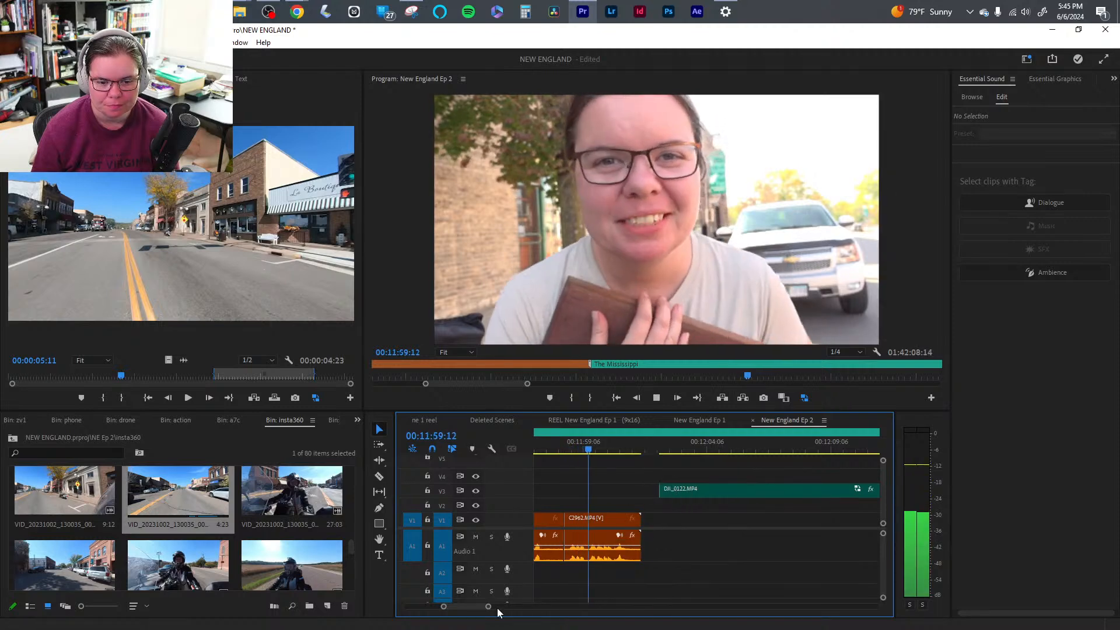
# - Play the final C2962 piece to its last moments and ripple-trim its end at about 00:12:01
pyautogui.moveTo(488, 608); pyautogui.dragTo(507, 609)
pyautogui.press('space')
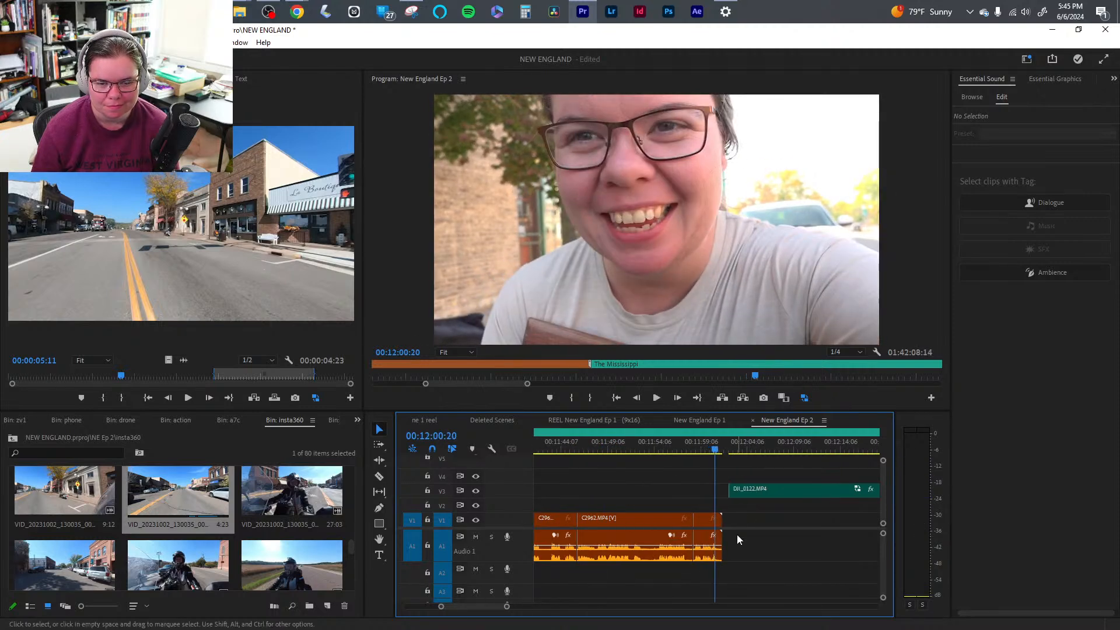
pyautogui.press('space')
pyautogui.press('w')
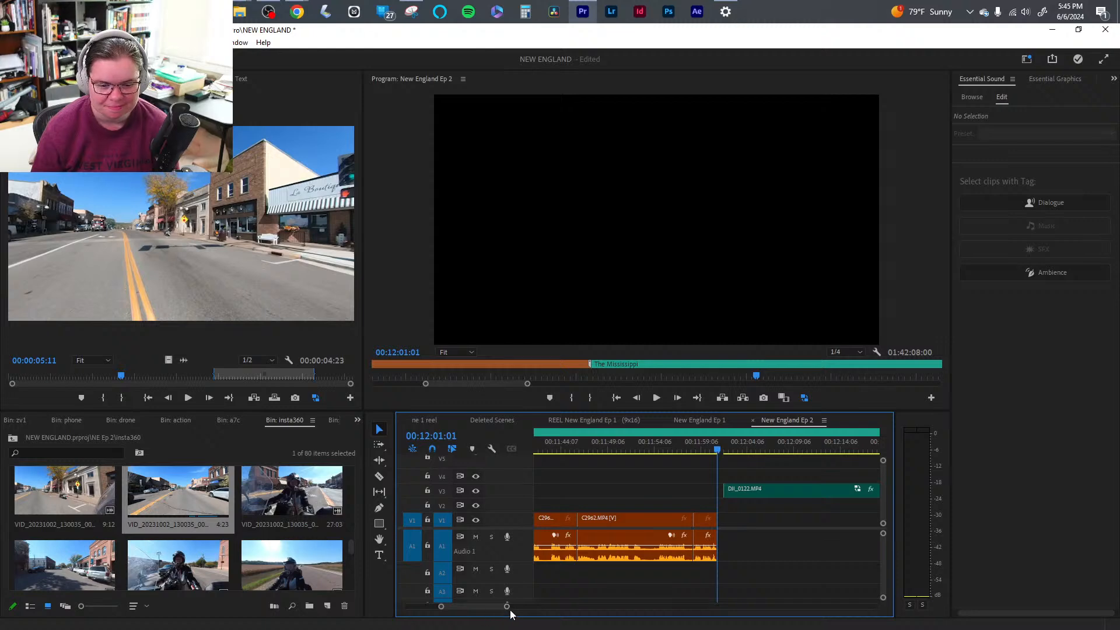
# - Check the drive footage after the talking section and ripple-delete DJI_0122.MP4 to close up the gap
pyautogui.moveTo(506, 606); pyautogui.dragTo(593, 606)
pyautogui.click(730, 450)
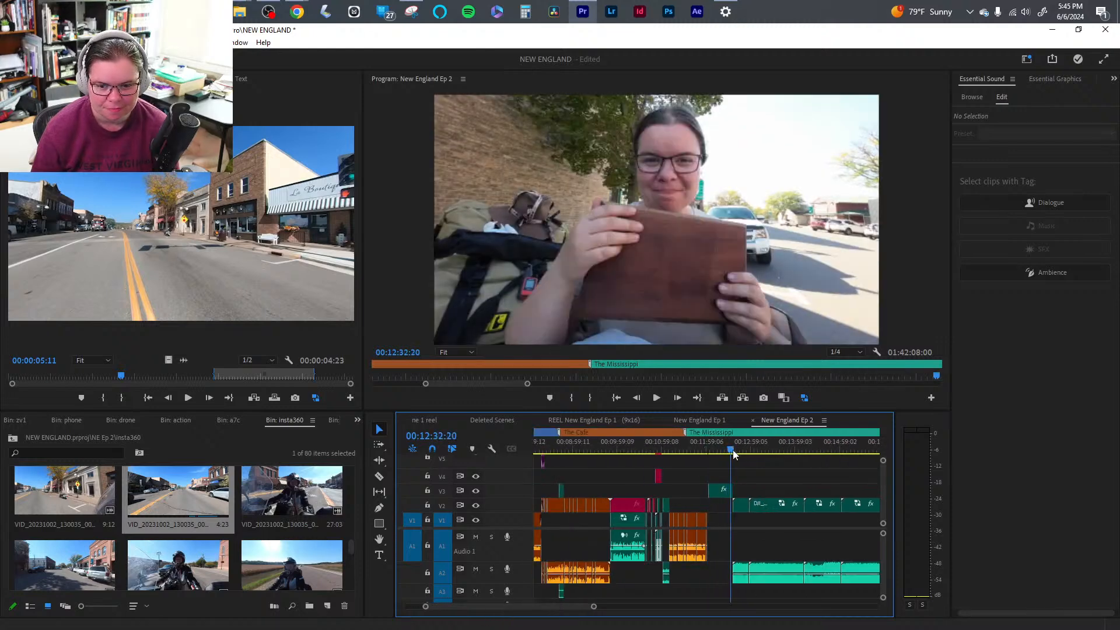
pyautogui.click(737, 450)
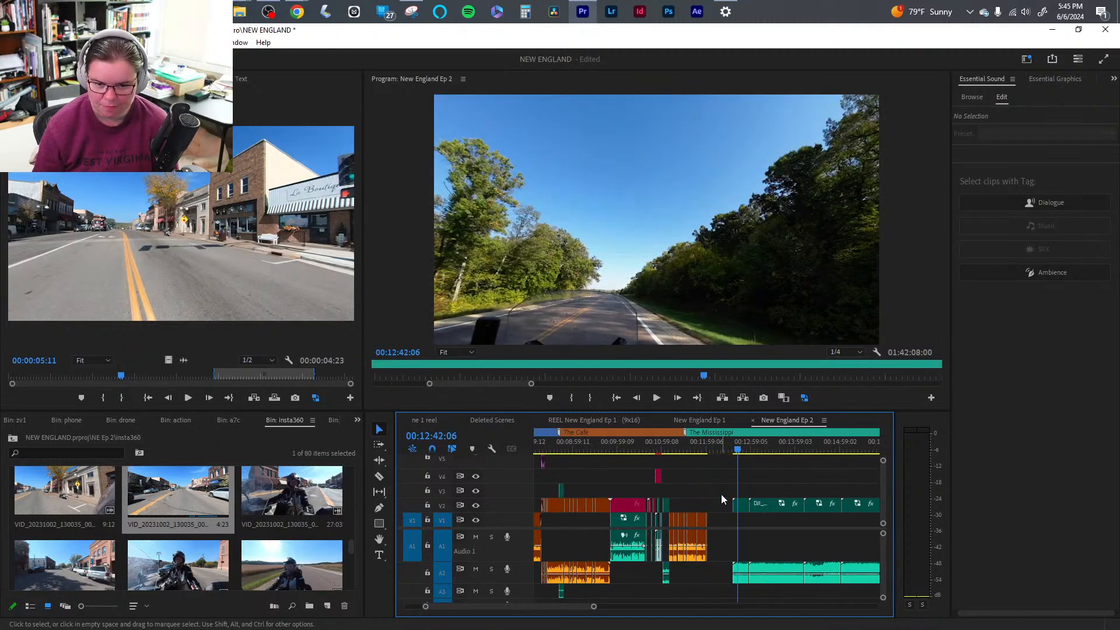
pyautogui.click(720, 495)
pyautogui.press('Delete')
# - Play the talking from 00:11:42:14 and apply Enhance Speech to all the C2962 pieces together
pyautogui.moveTo(705, 450); pyautogui.dragTo(696, 450)
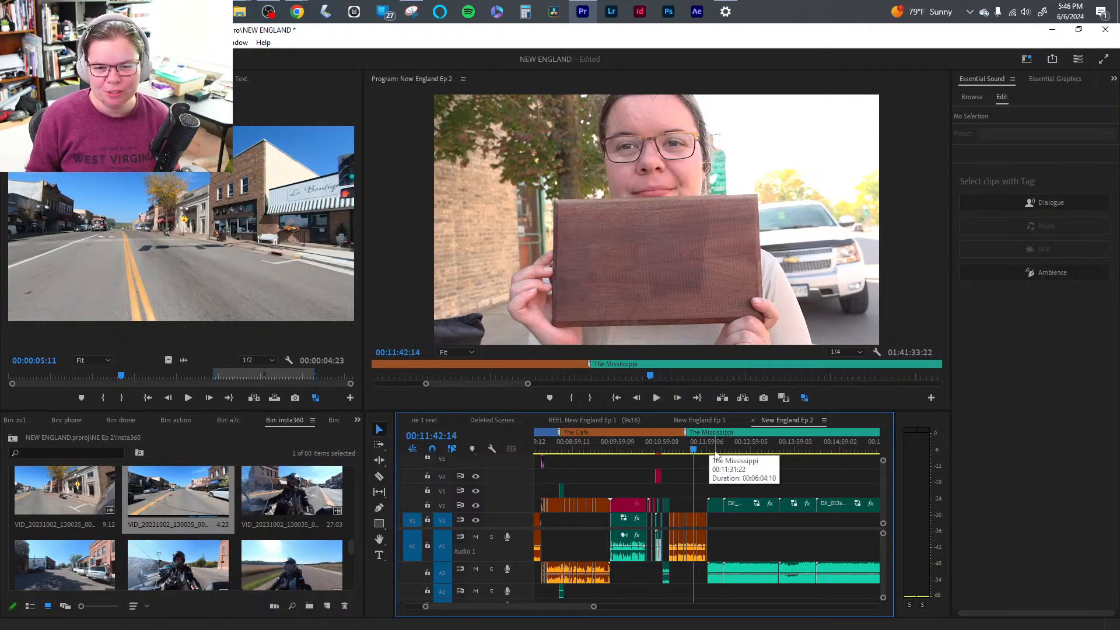
pyautogui.press('space')
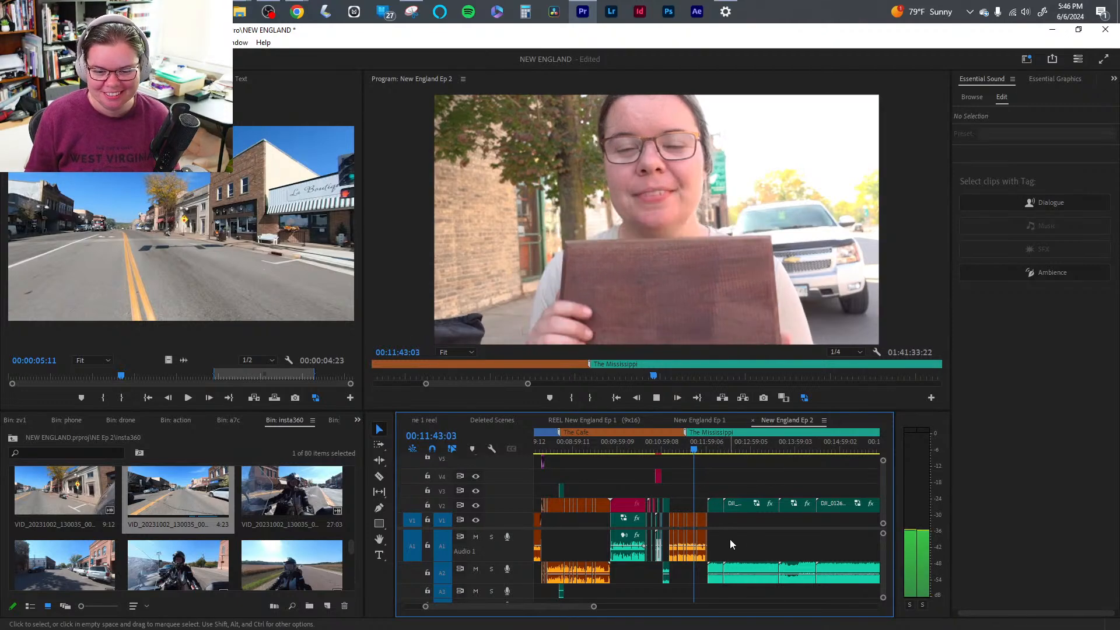
pyautogui.moveTo(590, 607); pyautogui.dragTo(539, 607)
pyautogui.press('space')
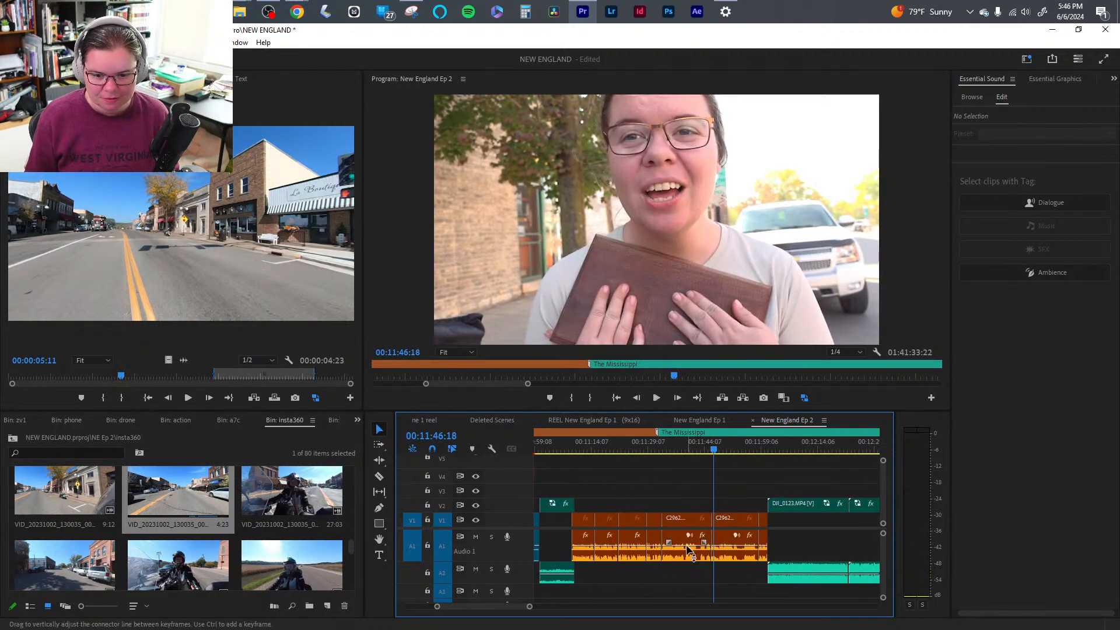
pyautogui.moveTo(800, 561); pyautogui.dragTo(577, 544)
pyautogui.click(988, 179)
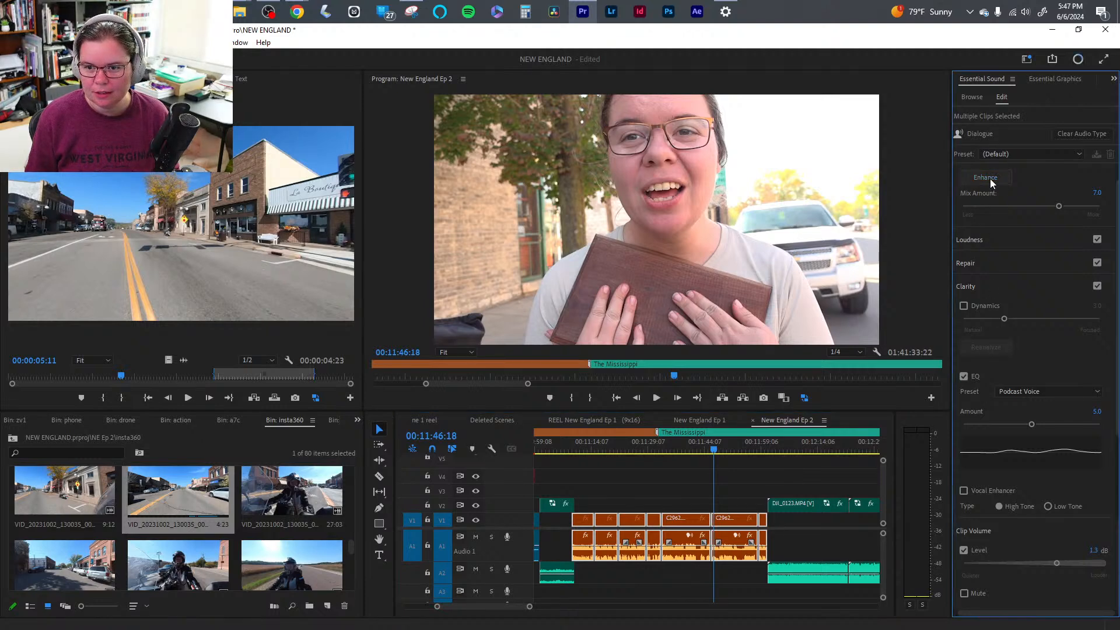
# - Listen to the C2962 pieces from about 00:11:12 to check the enhanced dialogue, including the changeover to the drive footage near 00:12:01
pyautogui.press('space')
pyautogui.click(724, 589)
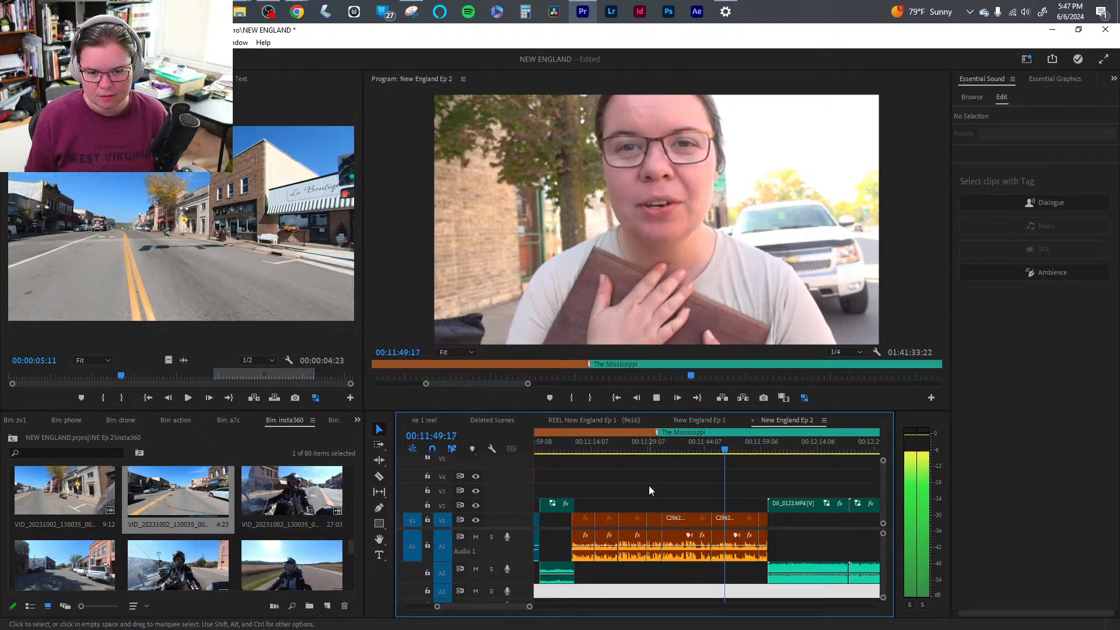
pyautogui.click(583, 450)
pyautogui.press('space')
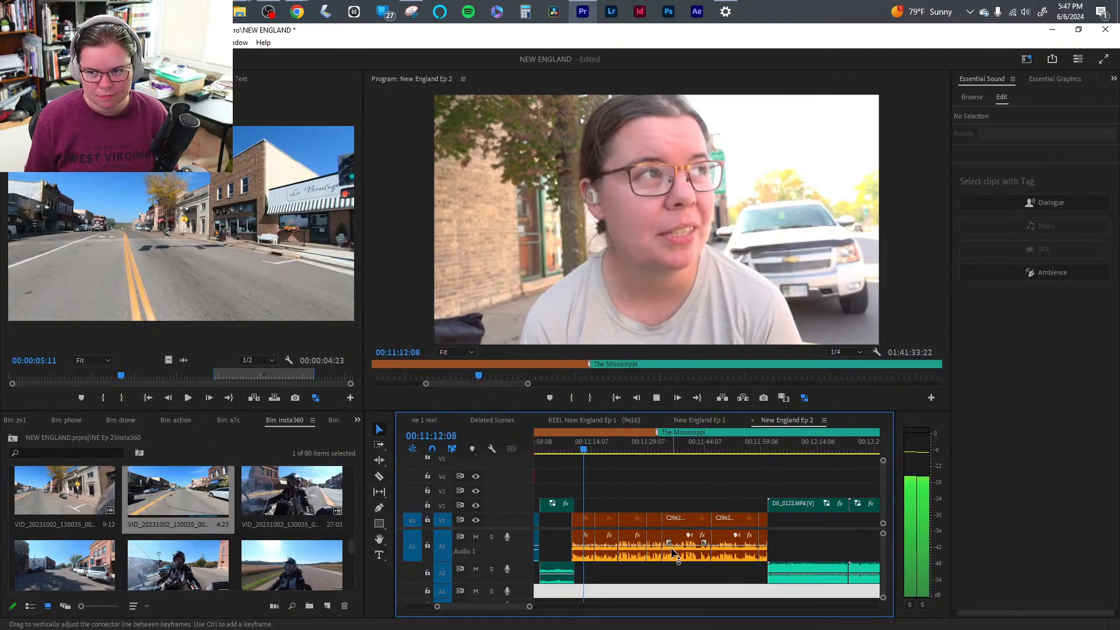
pyautogui.click(580, 547)
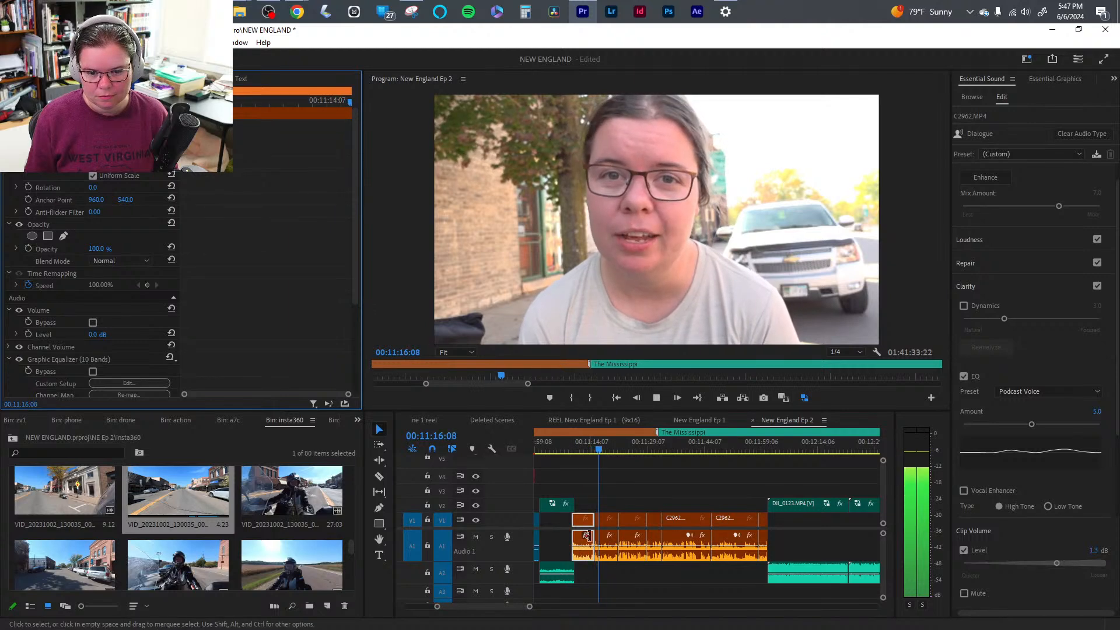
pyautogui.click(652, 584)
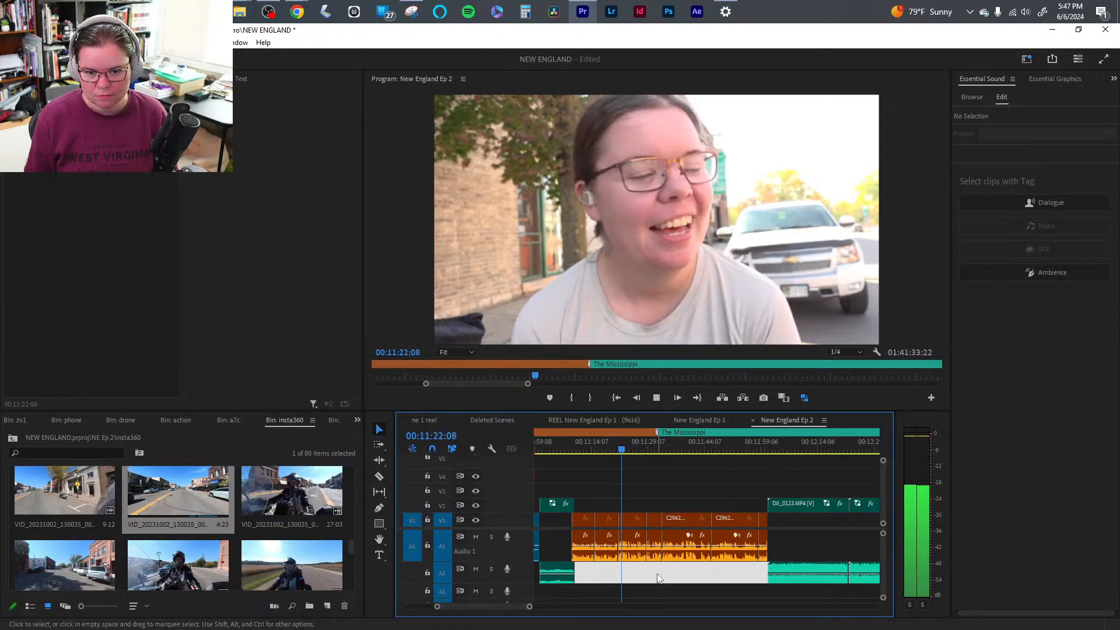
pyautogui.moveTo(528, 608)
pyautogui.mouseDown()
pyautogui.moveTo(540, 607)
pyautogui.moveTo(521, 608)
pyautogui.mouseUp()
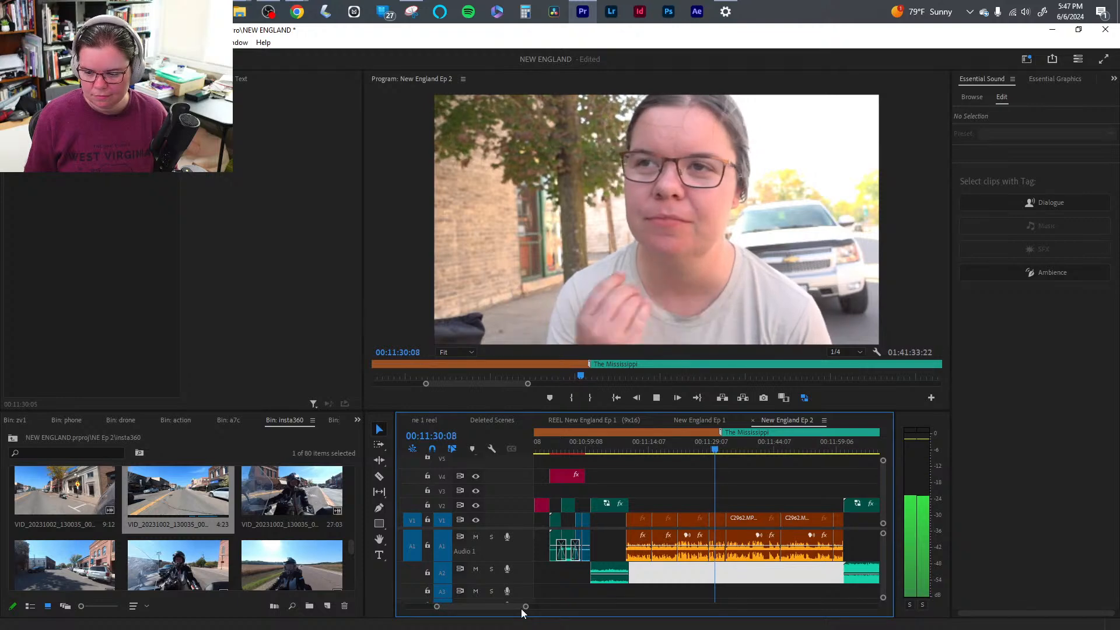
pyautogui.press('space')
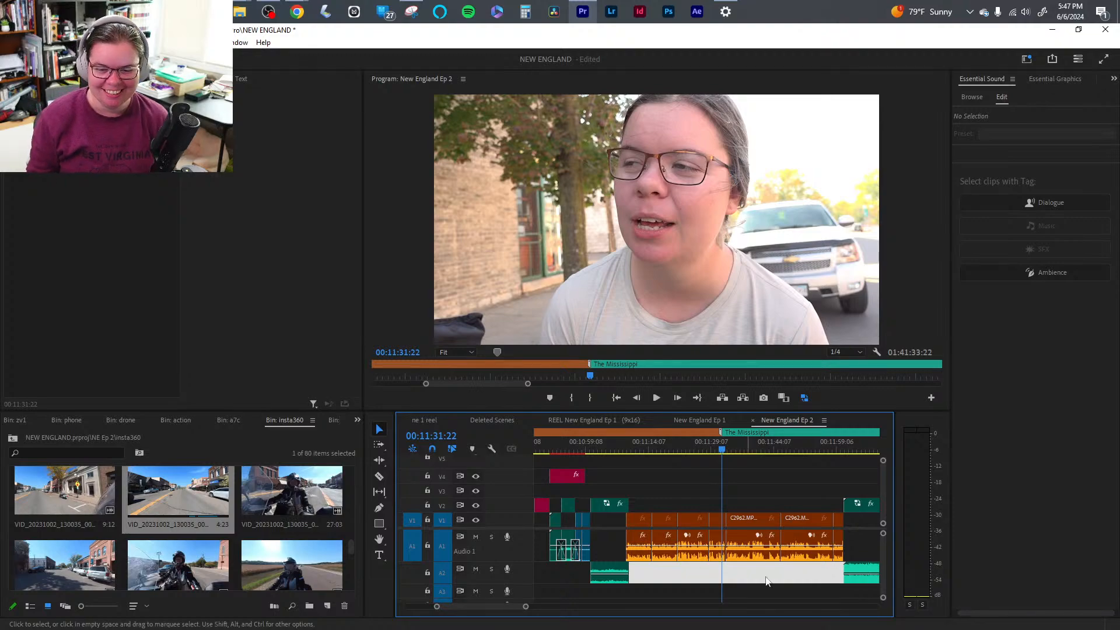
pyautogui.press('space')
pyautogui.moveTo(815, 452); pyautogui.dragTo(842, 450)
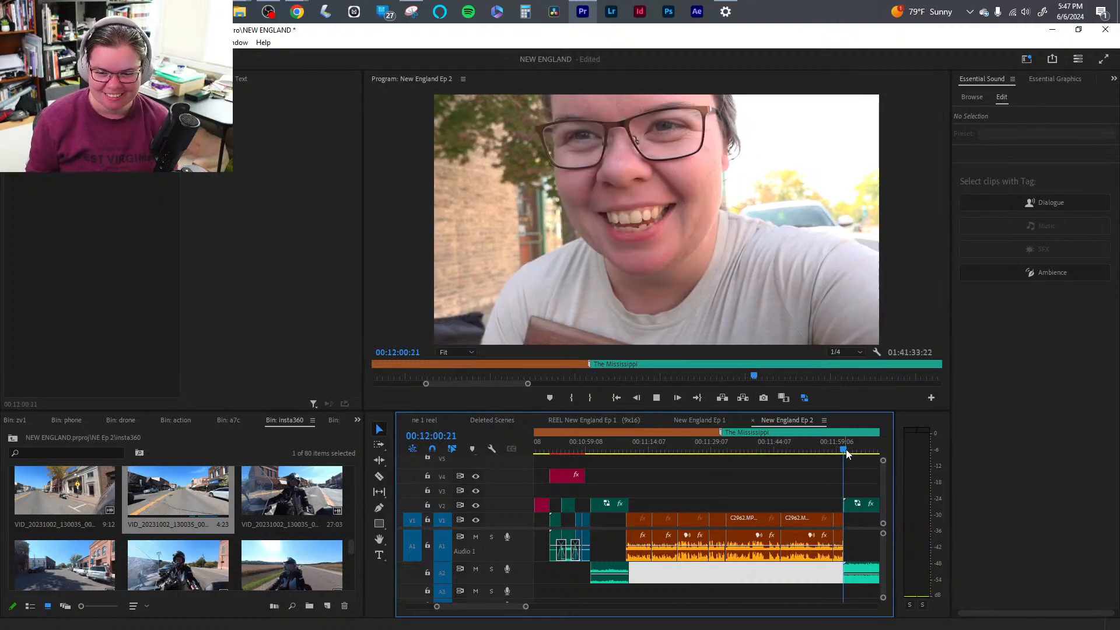
pyautogui.press('space')
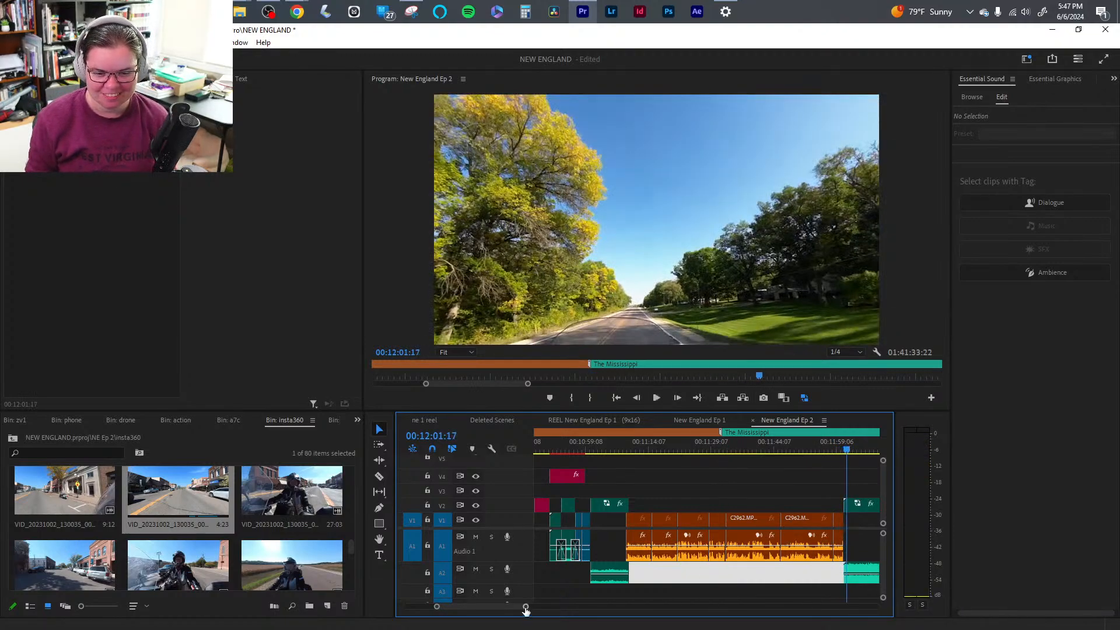
# - Lower the audio gain of the selected drive clips that follow the talking section
pyautogui.moveTo(526, 607); pyautogui.dragTo(544, 607)
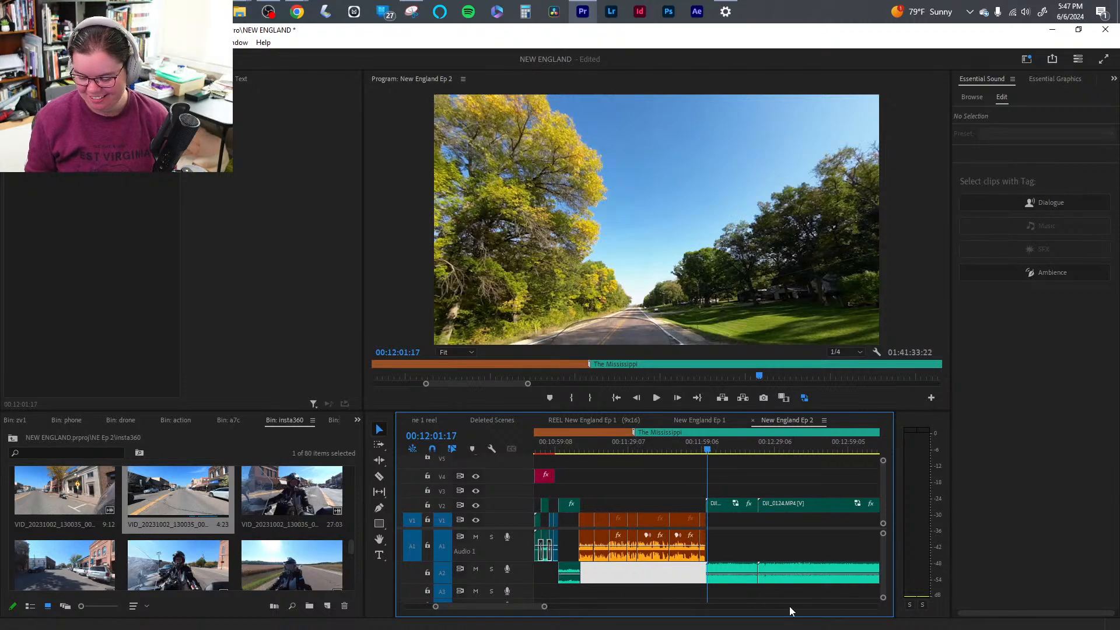
pyautogui.click(738, 582)
pyautogui.rightClick(738, 582)
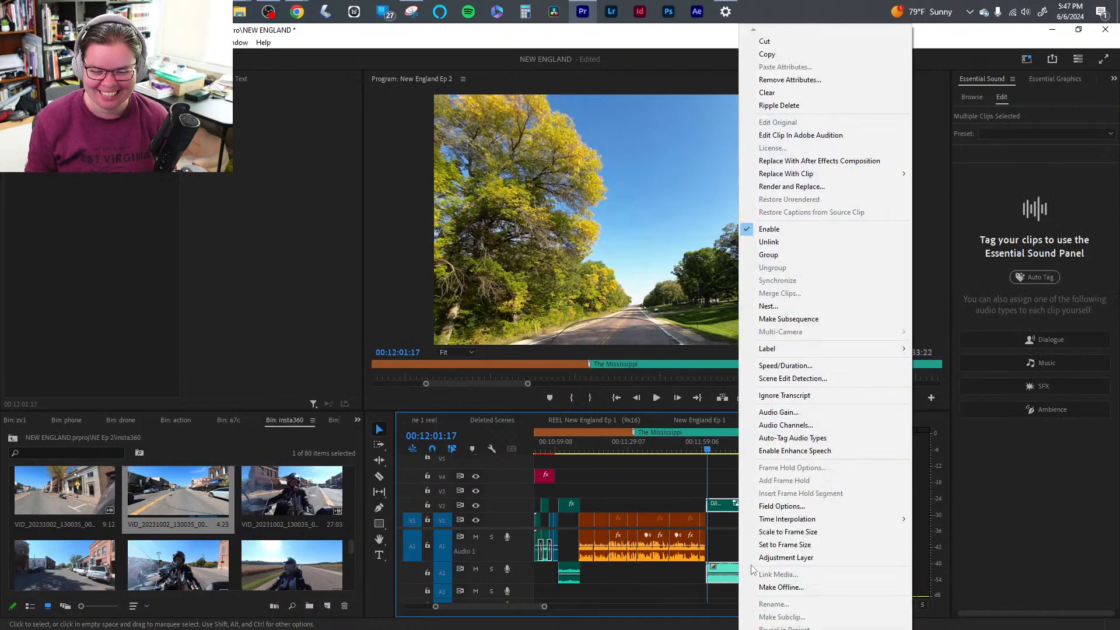
pyautogui.click(815, 412)
pyautogui.press('Return')
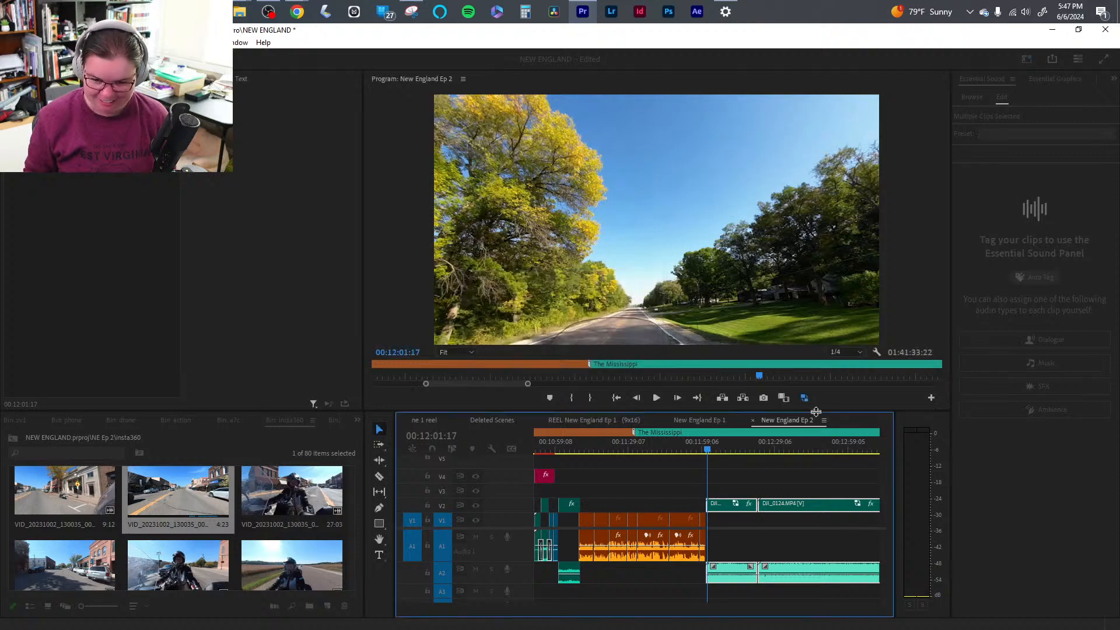
# - Play the start of DJI_0123.MP4 and ripple-trim about two seconds off its beginning
pyautogui.press('space')
pyautogui.press('space')
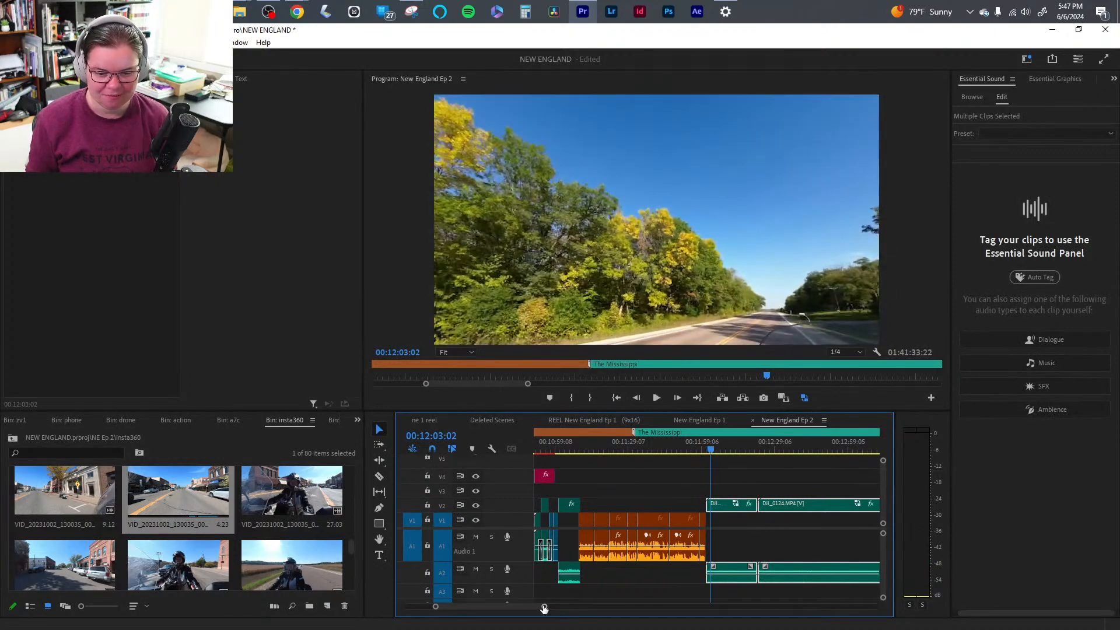
pyautogui.moveTo(542, 605); pyautogui.dragTo(513, 607)
pyautogui.moveTo(707, 455)
pyautogui.mouseDown()
pyautogui.moveTo(694, 455)
pyautogui.moveTo(704, 455)
pyautogui.mouseUp()
pyautogui.press('q')
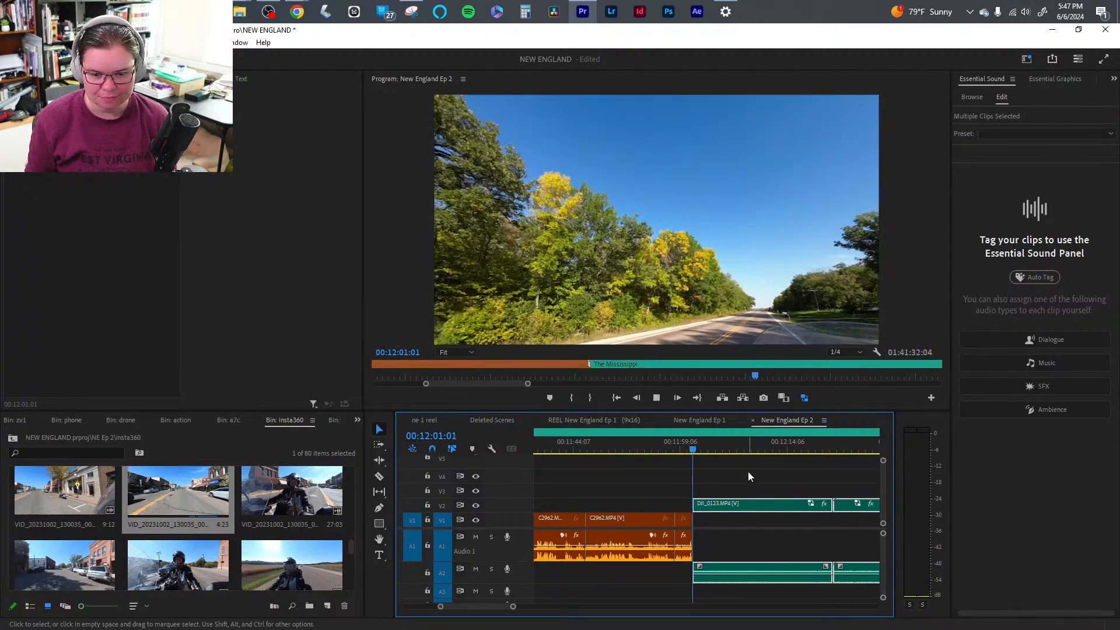
# - Cut DJI_0123.MP4 at 00:12:03:01 and ripple-trim about twelve seconds off the start of its second piece
pyautogui.press('space')
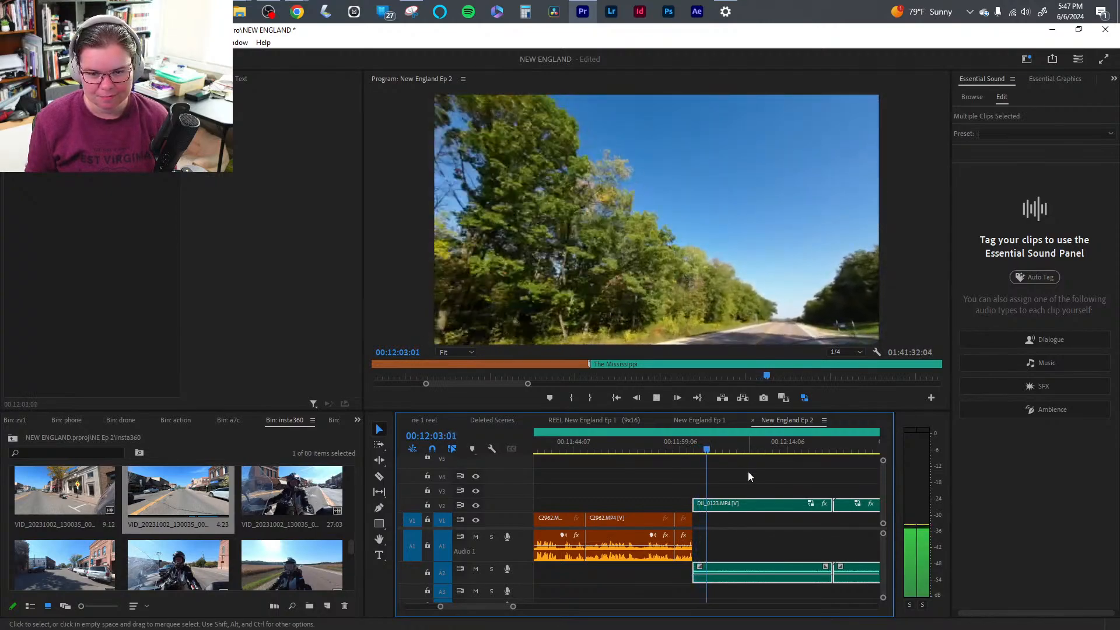
pyautogui.press('space')
pyautogui.moveTo(711, 450); pyautogui.dragTo(796, 450)
pyautogui.press('c')
pyautogui.click(708, 502)
pyautogui.press('v')
pyautogui.press('q')
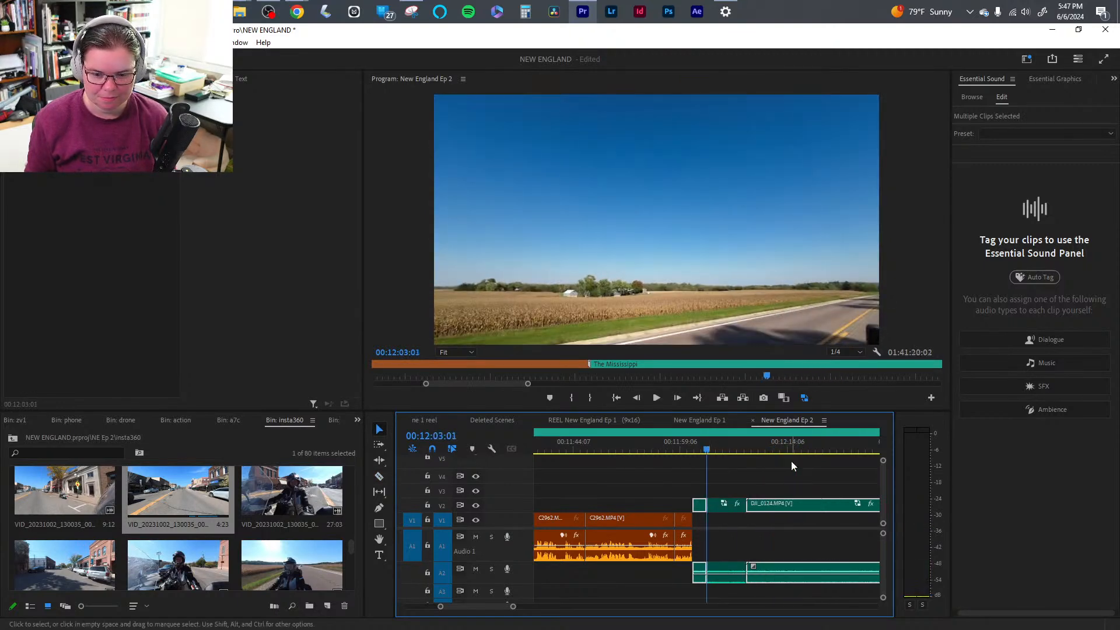
# - Play the second DJI_0123 piece and ripple-trim its end at 00:12:04:16
pyautogui.press('space')
pyautogui.press('space')
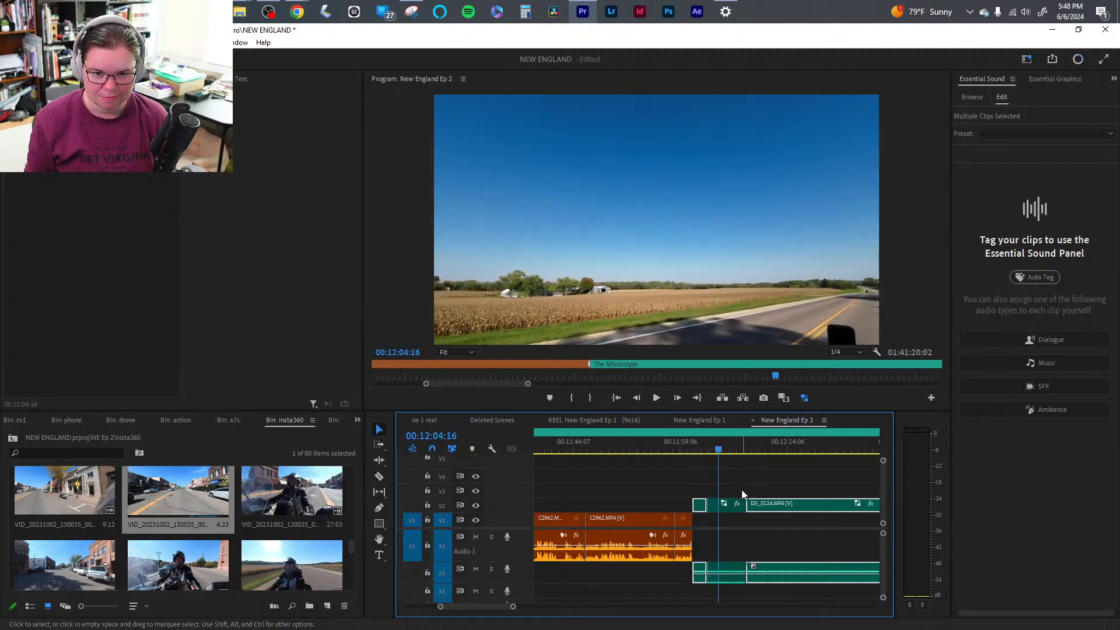
pyautogui.press('w')
# - Move The Mississippi marker later in the timeline and extend The Cafe marker past the talking section
pyautogui.hotkey('ctrl', 'shift', 'm')
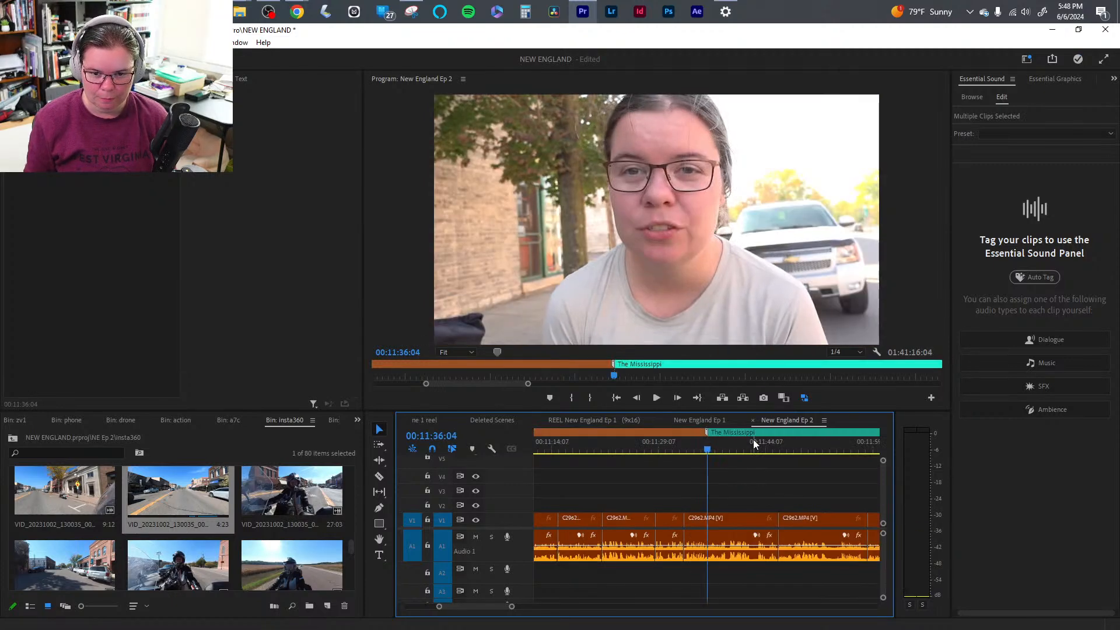
pyautogui.moveTo(734, 456); pyautogui.dragTo(819, 450)
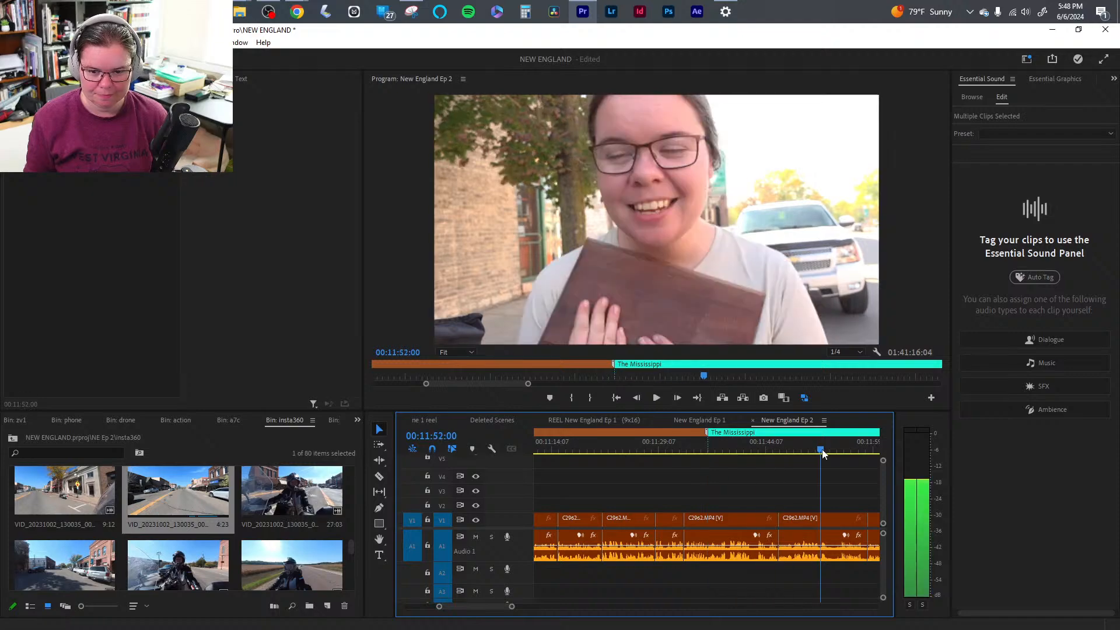
pyautogui.moveTo(515, 607); pyautogui.dragTo(620, 606)
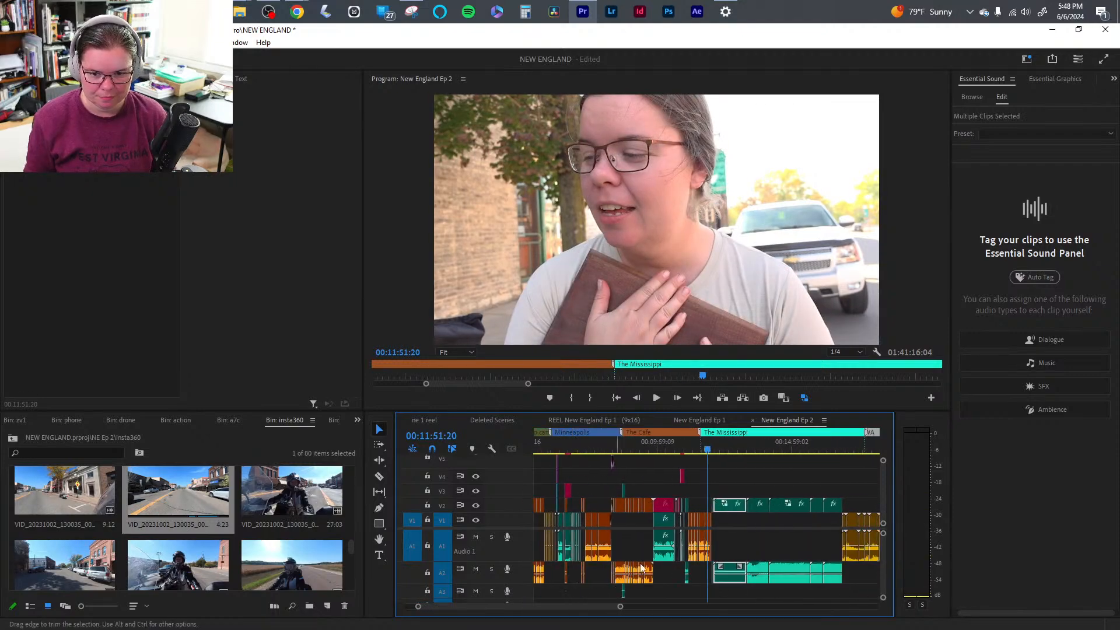
pyautogui.moveTo(793, 457)
pyautogui.mouseDown()
pyautogui.moveTo(815, 449)
pyautogui.moveTo(715, 432)
pyautogui.mouseUp()
pyautogui.click(703, 447)
pyautogui.click(764, 433)
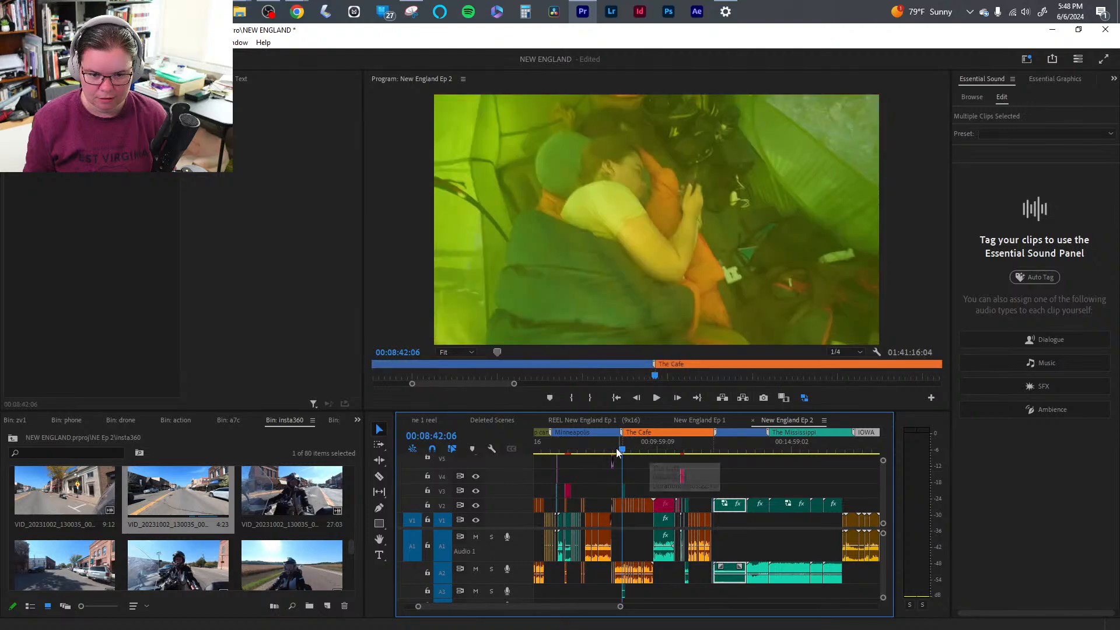
# - Adjust the Minneapolis marker's range to end at the highway drive towards the city skyline
pyautogui.click(600, 435)
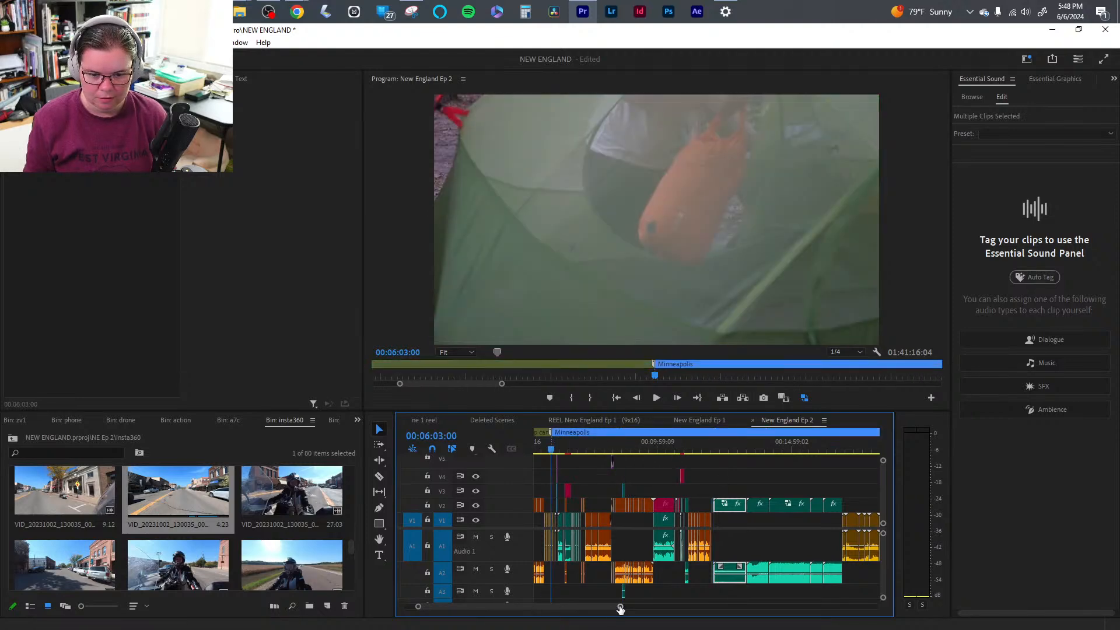
pyautogui.moveTo(620, 608); pyautogui.dragTo(725, 606)
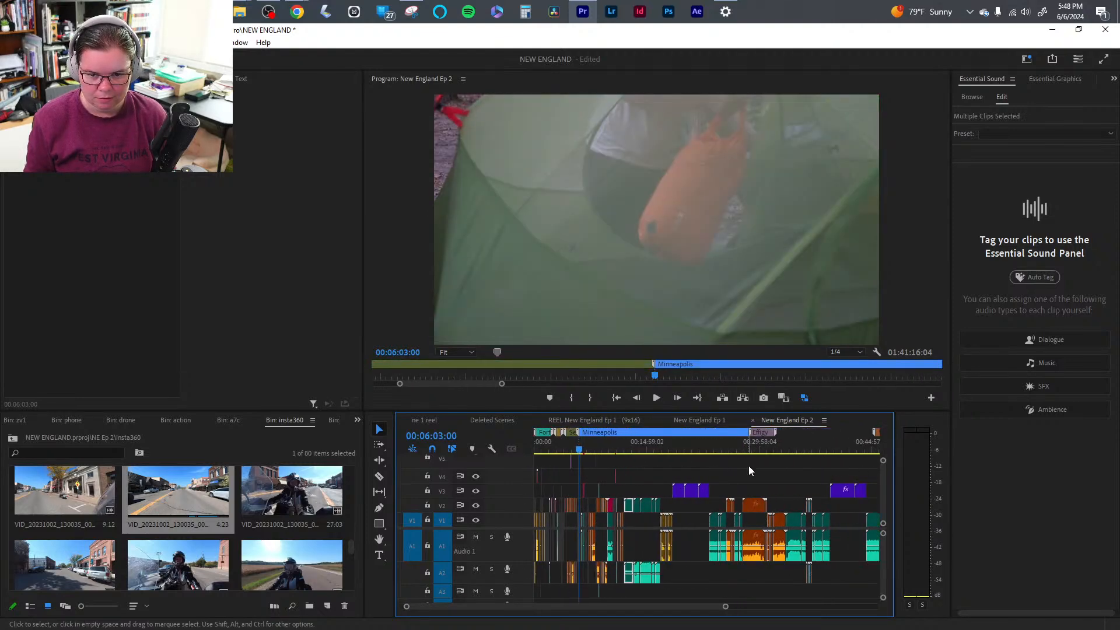
pyautogui.moveTo(734, 435)
pyautogui.mouseDown()
pyautogui.moveTo(596, 439)
pyautogui.moveTo(613, 447)
pyautogui.mouseUp()
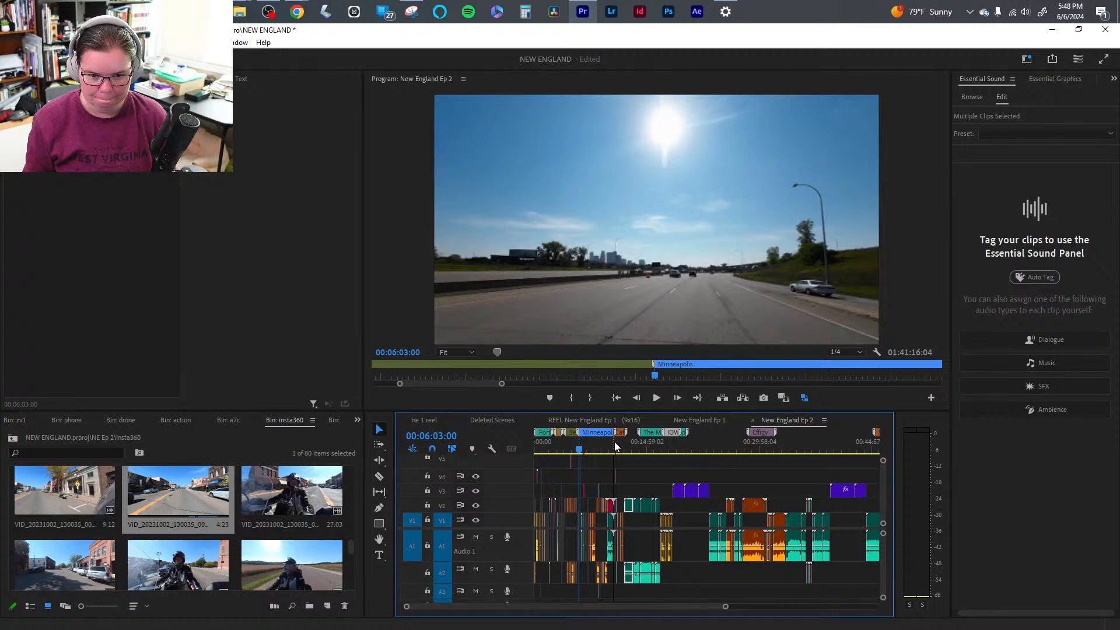
pyautogui.click(614, 448)
pyautogui.click(619, 450)
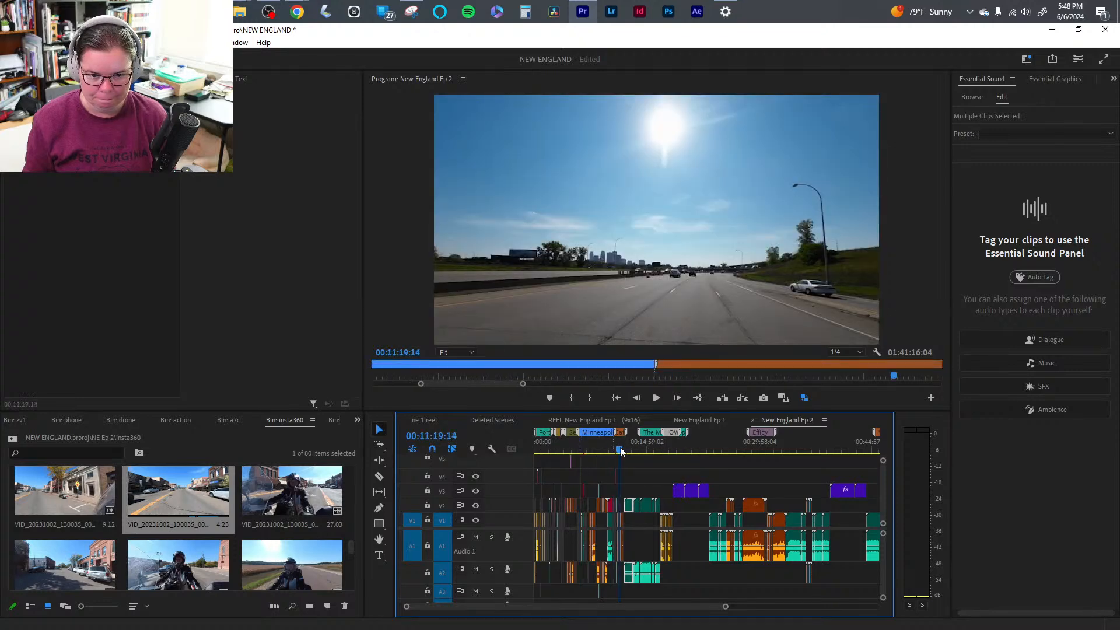
# - Set The Cafe marker's range to run from the end of the Minneapolis marker to the end of the talking section
pyautogui.moveTo(726, 608); pyautogui.dragTo(635, 604)
pyautogui.moveTo(670, 451)
pyautogui.mouseDown()
pyautogui.moveTo(767, 432)
pyautogui.moveTo(670, 446)
pyautogui.moveTo(704, 457)
pyautogui.moveTo(759, 447)
pyautogui.mouseUp()
pyautogui.moveTo(566, 608); pyautogui.dragTo(640, 606)
pyautogui.click(738, 433)
pyautogui.moveTo(750, 433); pyautogui.dragTo(711, 433)
# - Play the end of the talking section around 00:11:58, save the project, and go to the drive footage at 00:12:33:05
pyautogui.press('space')
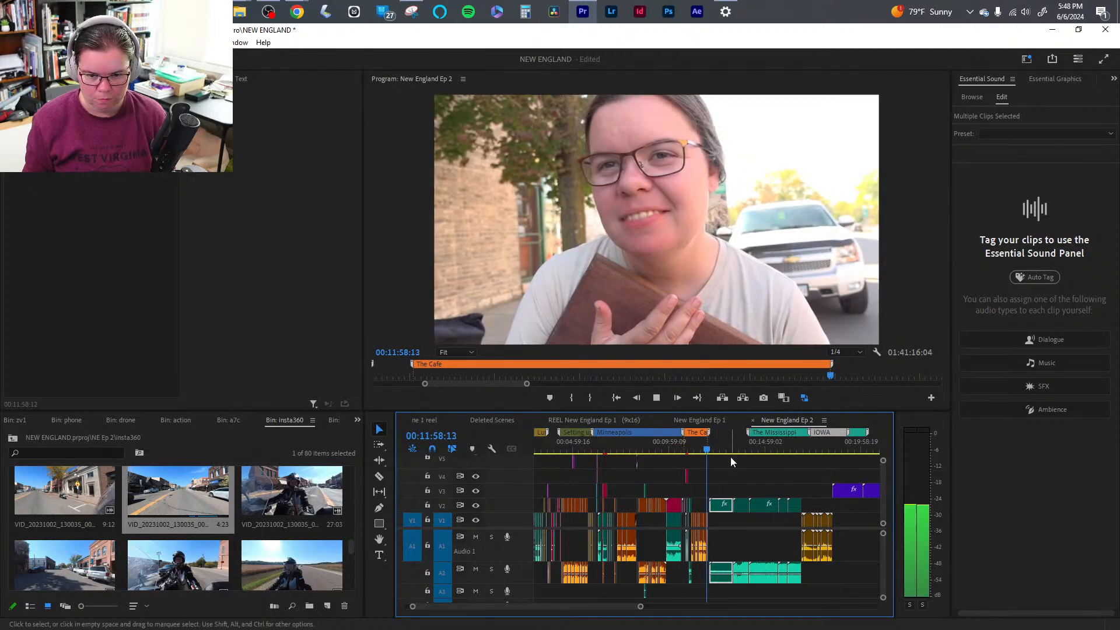
pyautogui.hotkey('ctrl', 's')
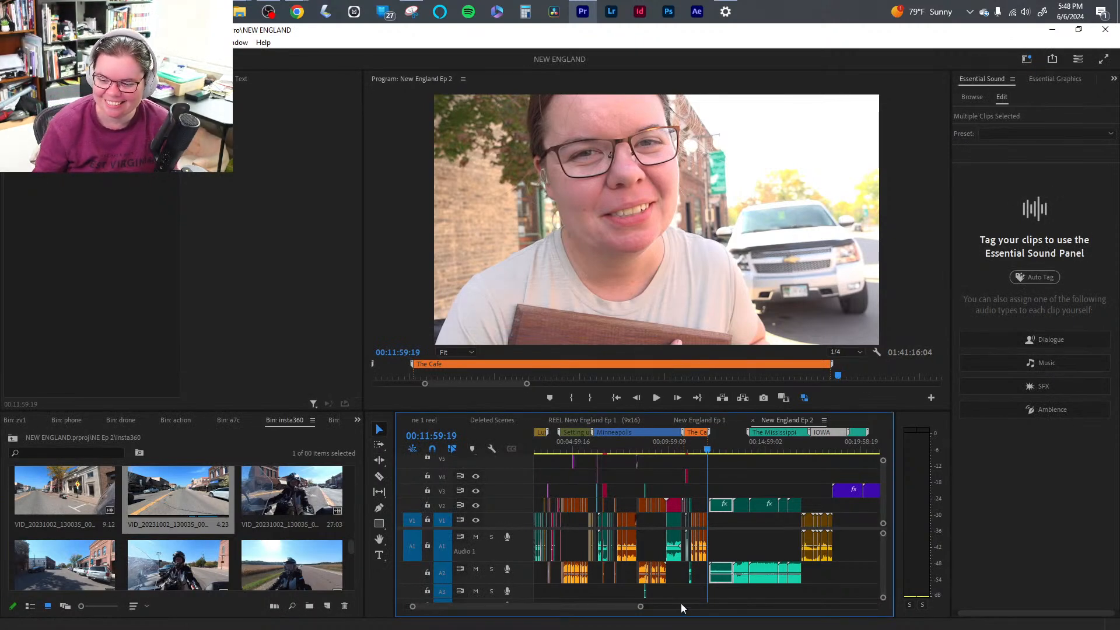
pyautogui.click(718, 449)
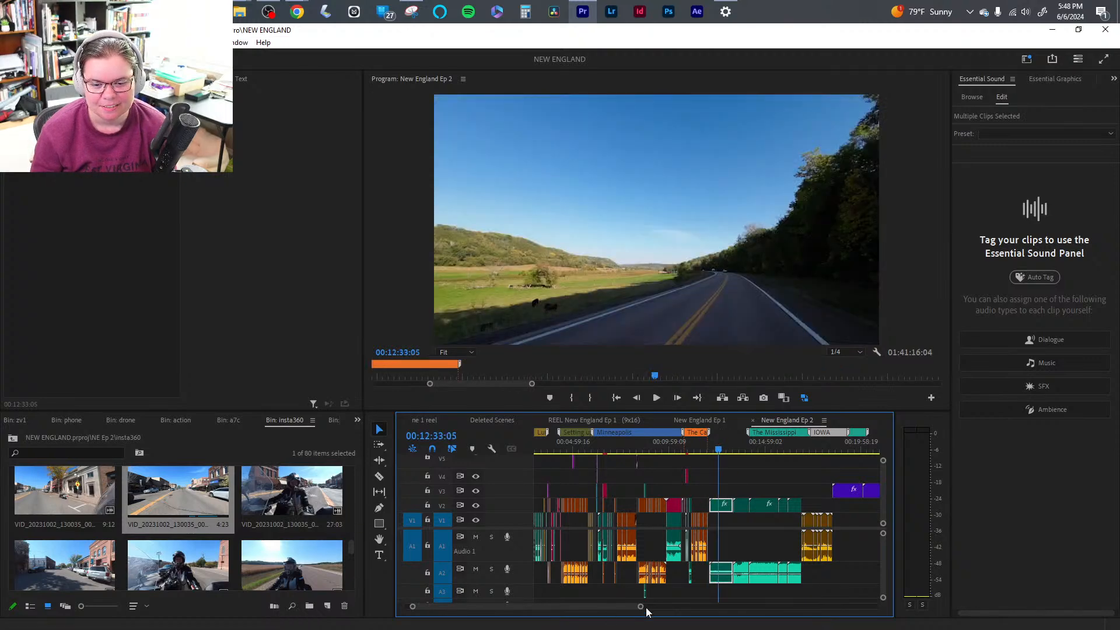
# - Play the drive footage from the end of the talking section at 00:12:00:21 and adjust the selected drive clips' audio gain
pyautogui.moveTo(646, 607); pyautogui.dragTo(532, 606)
pyautogui.click(595, 453)
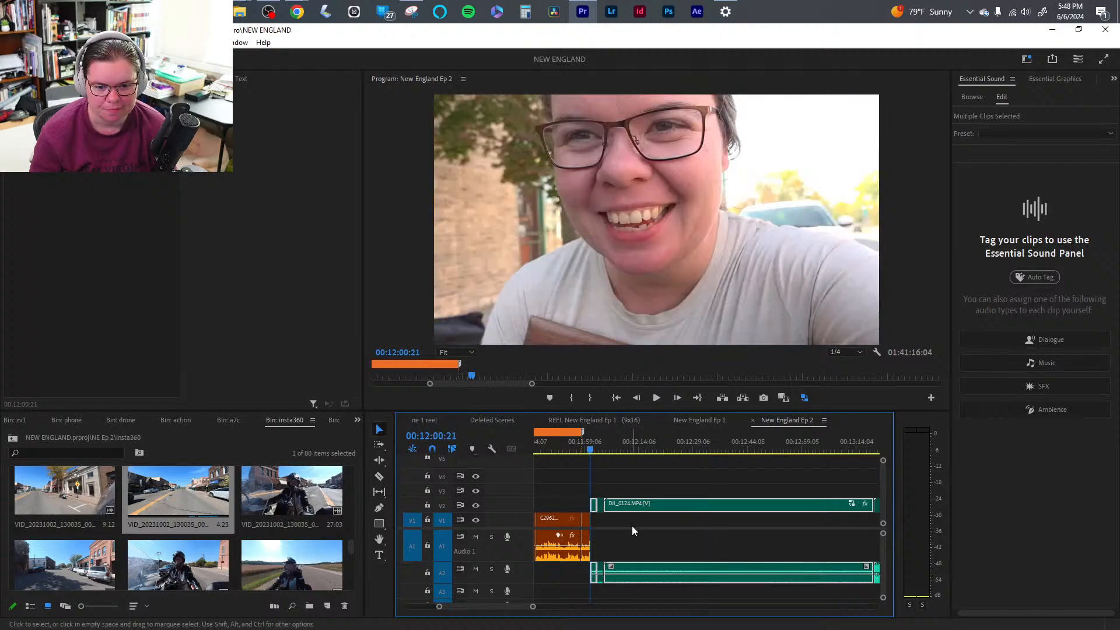
pyautogui.press('space')
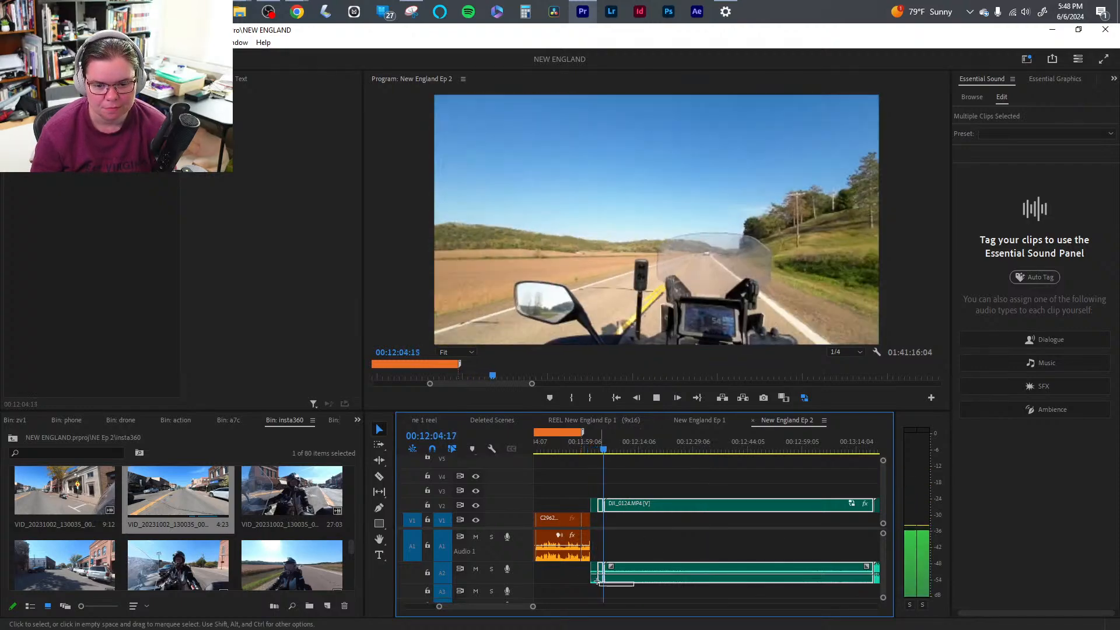
pyautogui.press('space')
pyautogui.rightClick(623, 580)
pyautogui.click(716, 413)
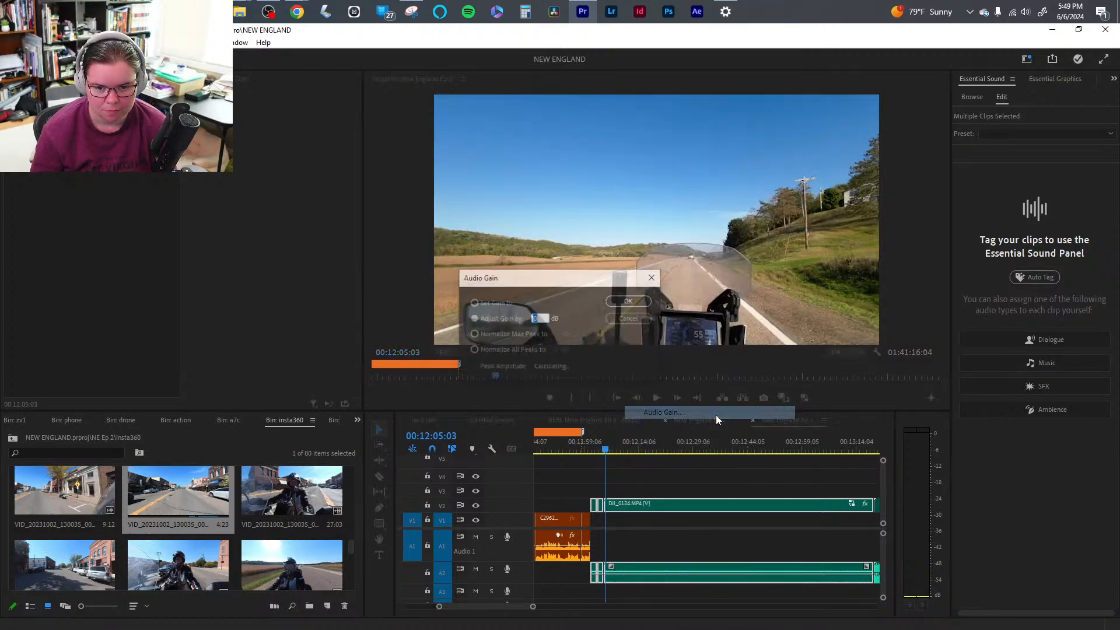
pyautogui.press('space')
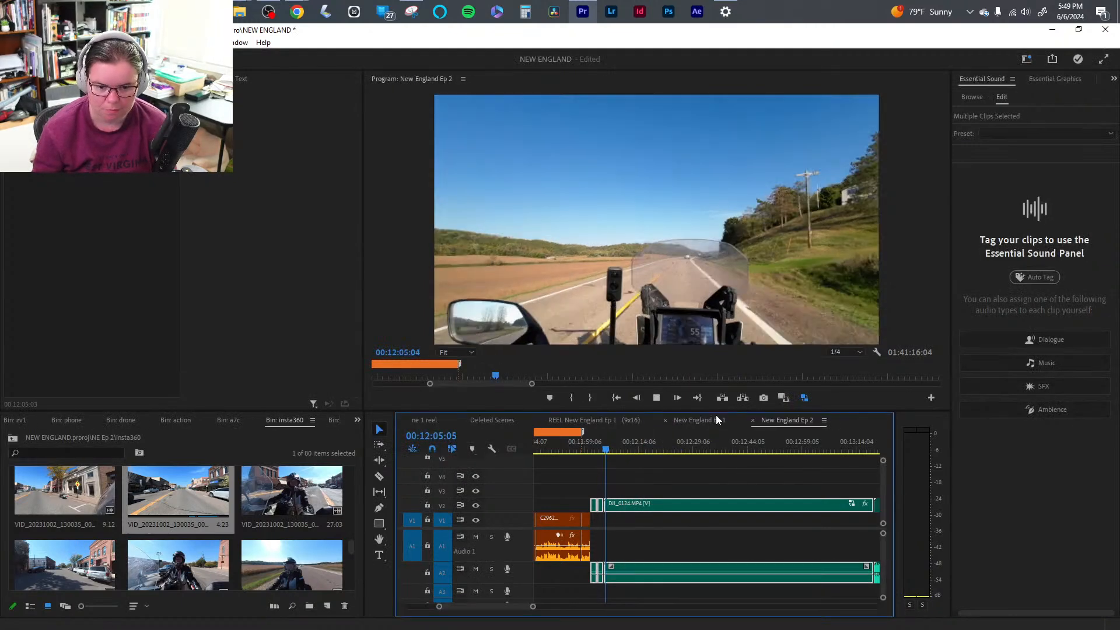
# - Ripple trim the beginning of DJI_0124.MP4 to remove the motorcycle dash view and the first stretch of tree-lined road
pyautogui.click(597, 448)
pyautogui.moveTo(600, 452); pyautogui.dragTo(725, 454)
pyautogui.press('q')
pyautogui.press('space')
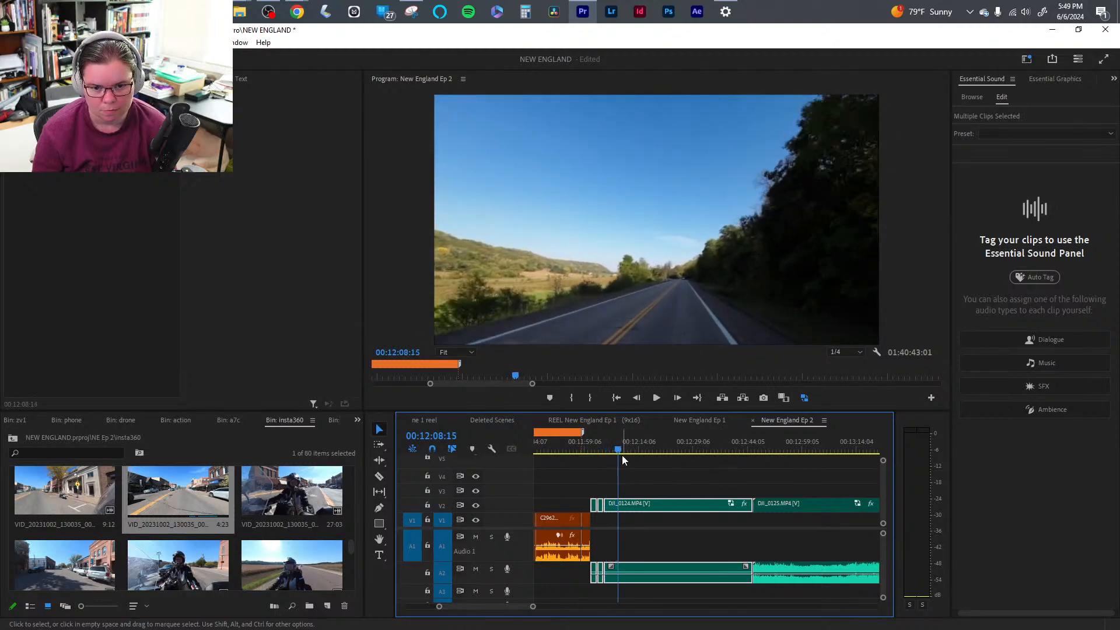
pyautogui.press('q')
pyautogui.press('space')
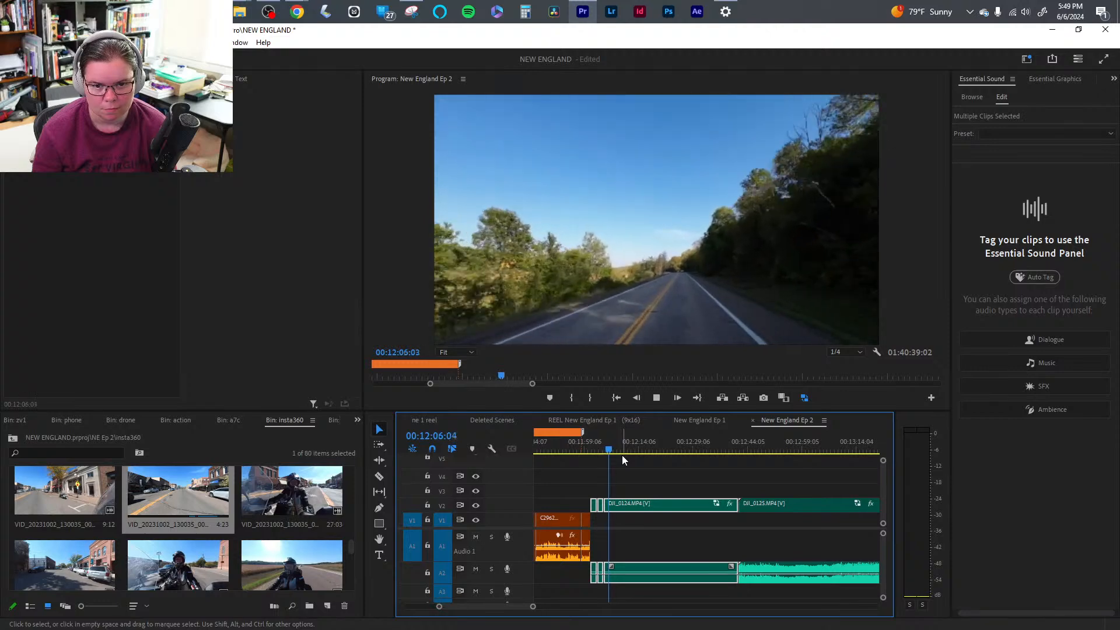
# - Ripple trim the start of DJI_0124.MP4 to the open valley view and cut its end at 00:12:07:15
pyautogui.press('space')
pyautogui.press('q')
pyautogui.press('space')
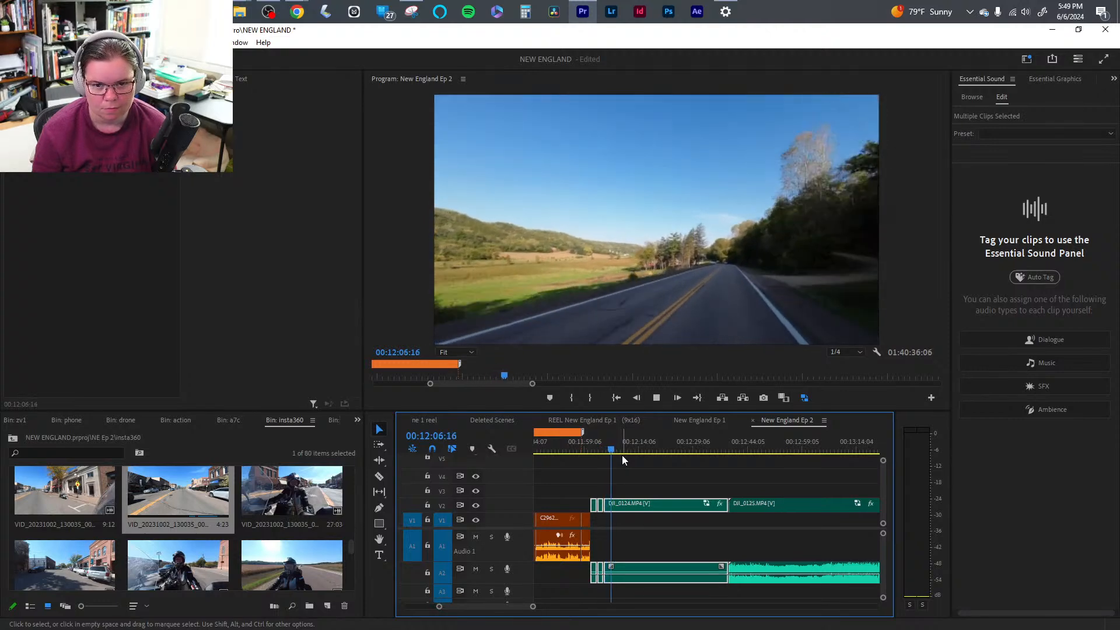
pyautogui.press('space')
pyautogui.press('w')
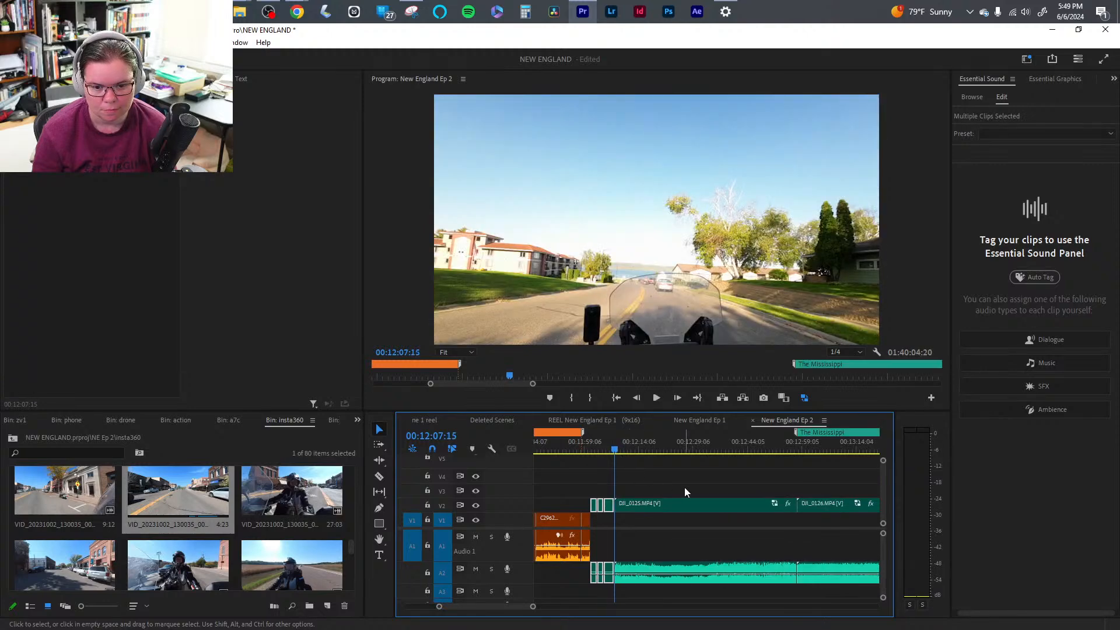
# - Lower the audio gain of DJI_0125.MP4 and DJI_0126.MP4 together and play the result
pyautogui.moveTo(835, 599); pyautogui.dragTo(618, 498)
pyautogui.rightClick(719, 574)
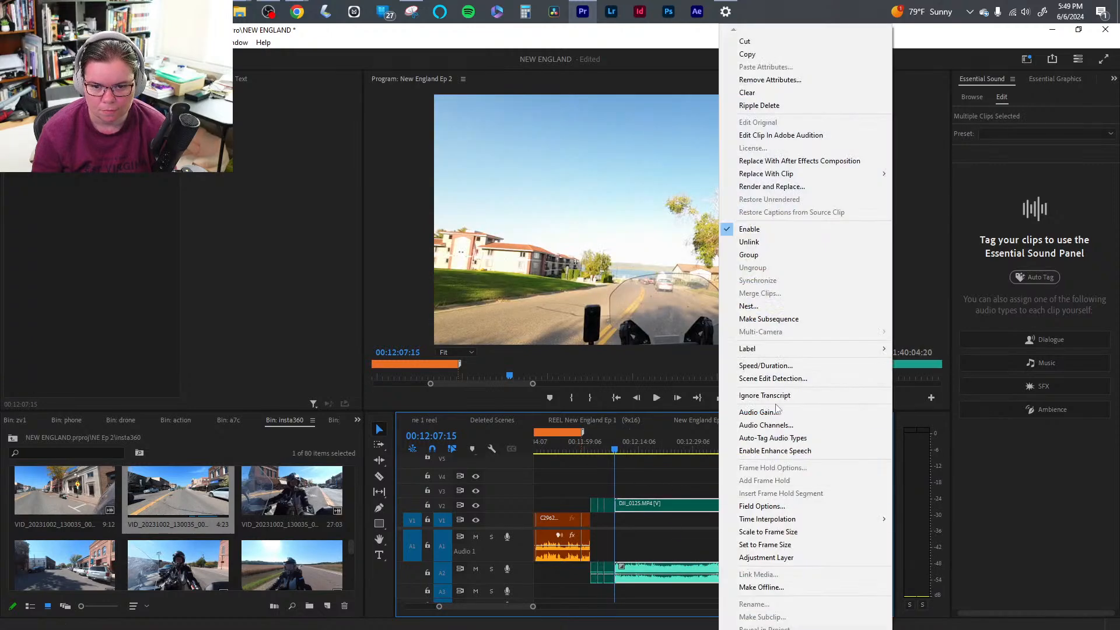
pyautogui.click(772, 412)
pyautogui.press('Return')
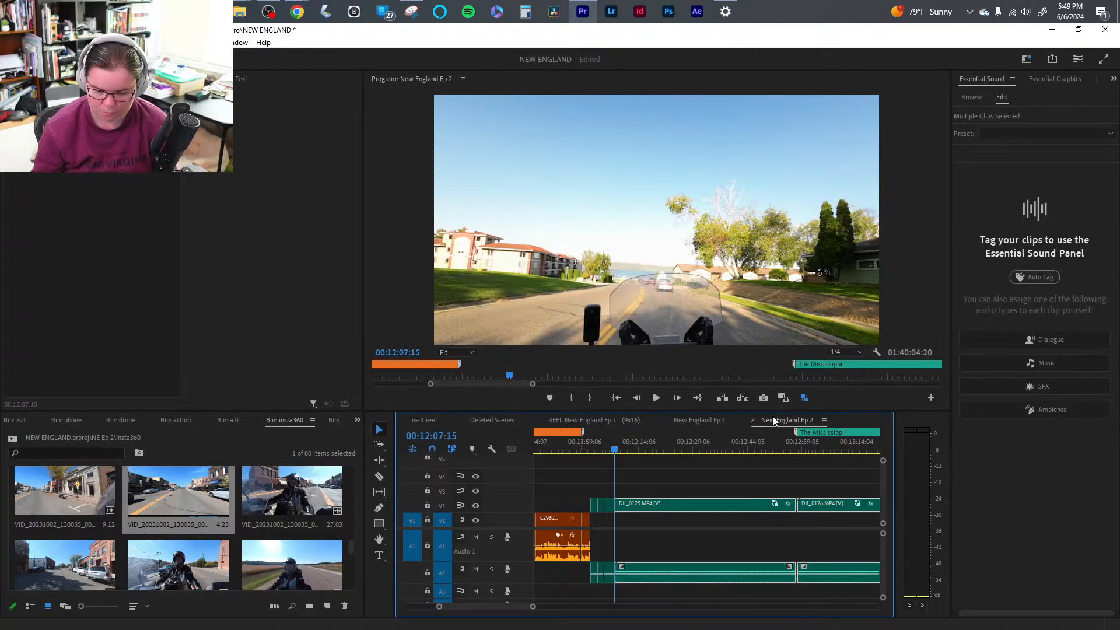
pyautogui.press('space')
# - Skim through DJI_0125.MP4 to about 00:12:42:22 and ripple delete the clip
pyautogui.click(635, 485)
pyautogui.moveTo(635, 450); pyautogui.dragTo(747, 439)
pyautogui.click(698, 506)
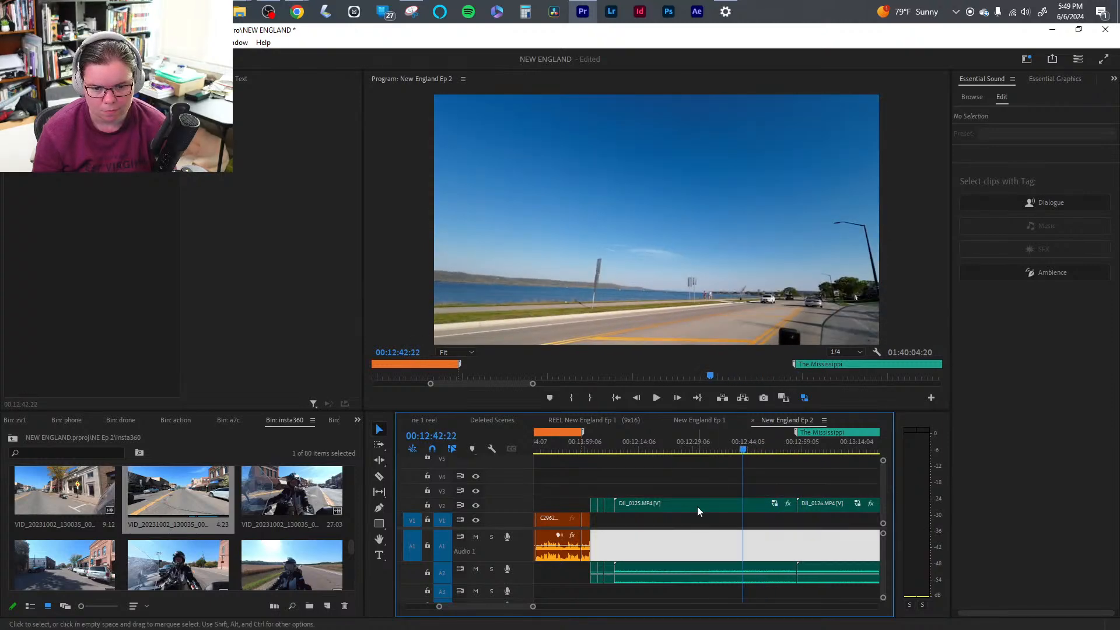
pyautogui.hotkey('shift', 'Delete')
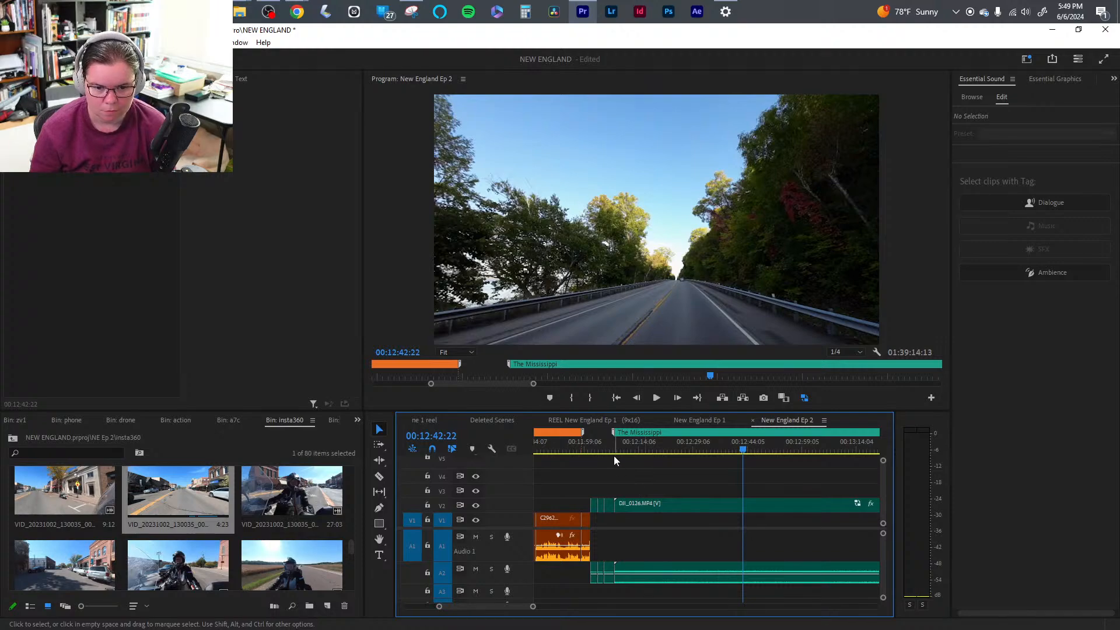
# - Play across the cut into DJI_0126.MP4 and ripple trim the clip's start to the road beside the water
pyautogui.click(608, 451)
pyautogui.press('space')
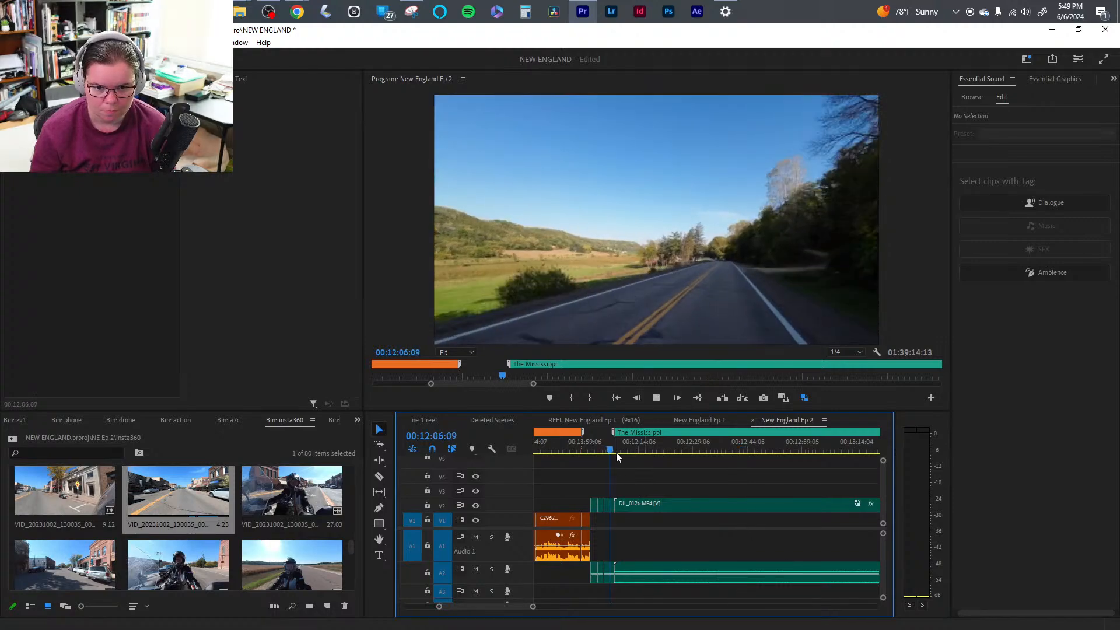
pyautogui.moveTo(616, 456); pyautogui.dragTo(714, 456)
pyautogui.press('space')
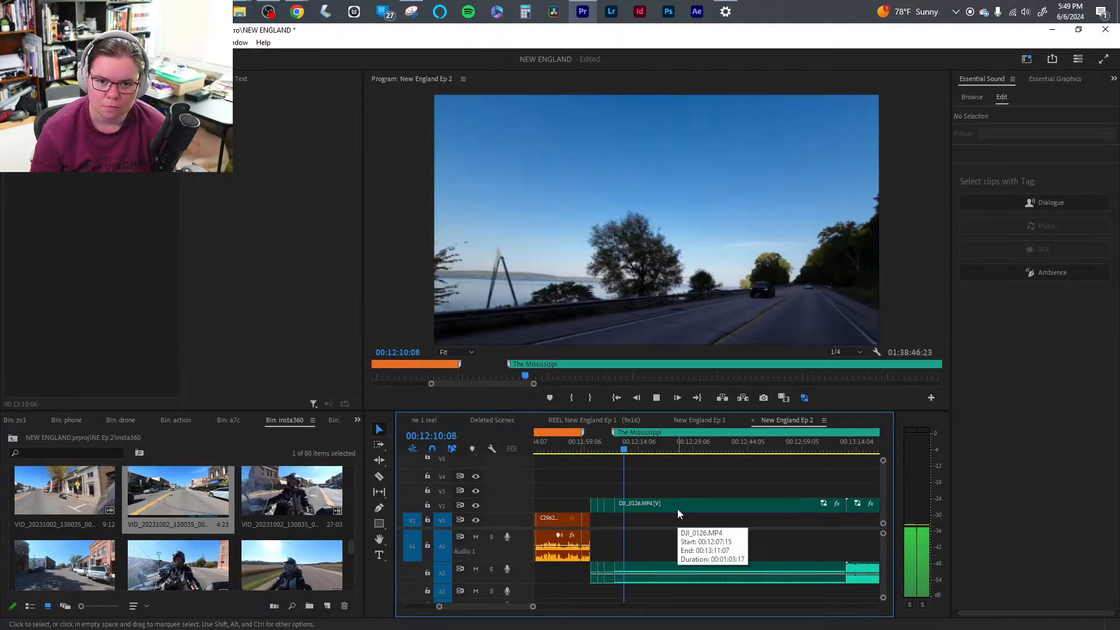
# - Lower the audio gain of DJI_0126.MP4 further and play it from 00:12:11:02
pyautogui.rightClick(689, 582)
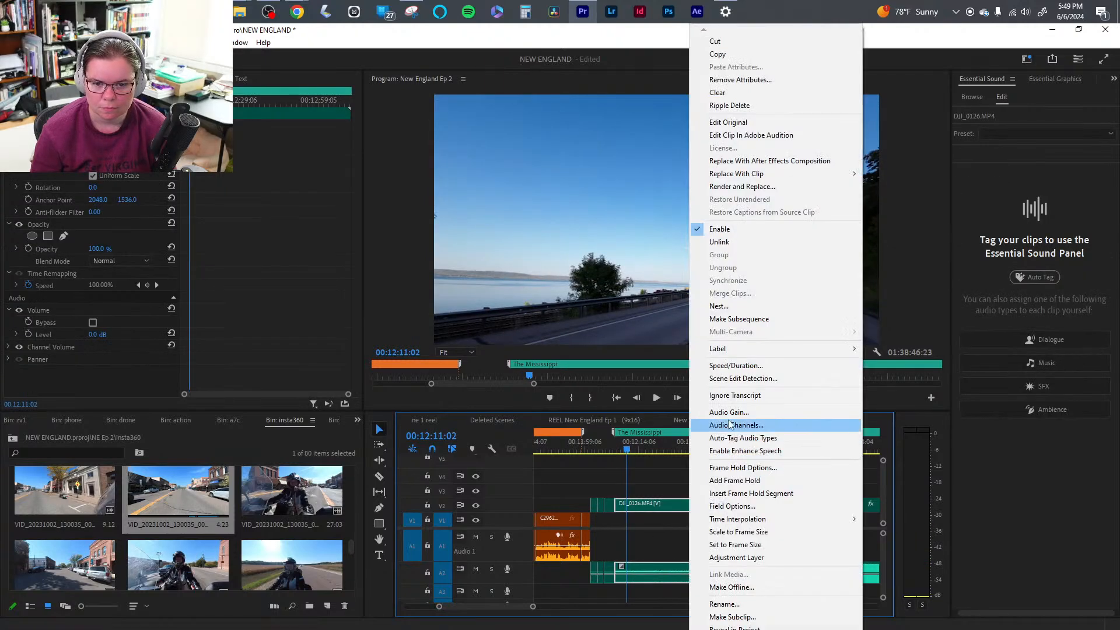
pyautogui.click(728, 412)
pyautogui.press('Return')
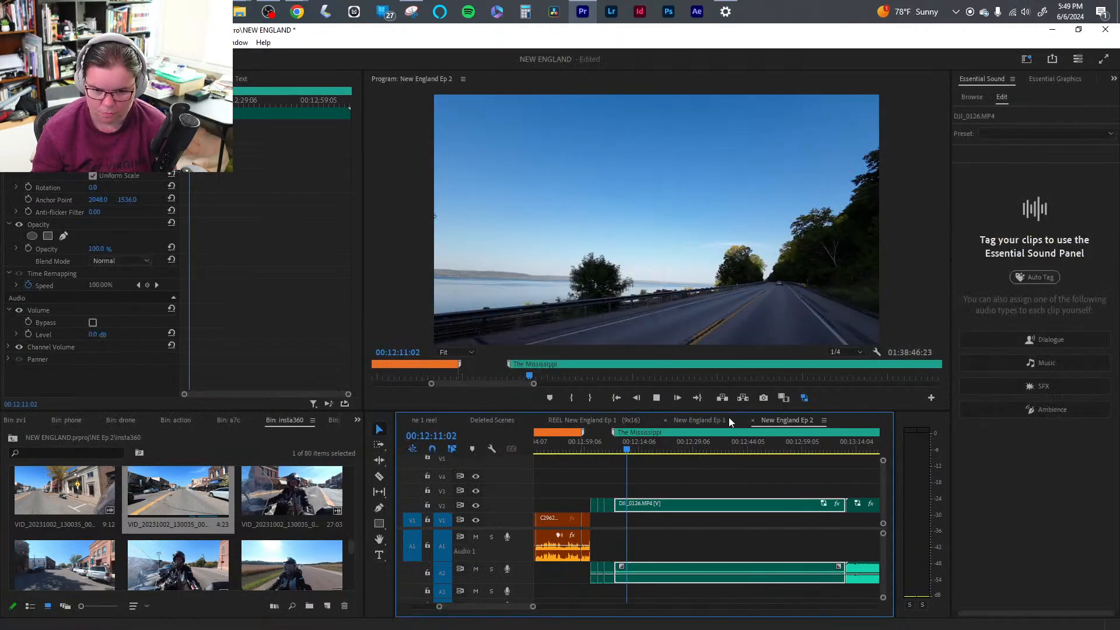
pyautogui.press('space')
# - Ripple trim the start of DJI_0126.MP4 to the tree-lined guardrail road and split the clip at about 00:12:12
pyautogui.press('space')
pyautogui.moveTo(629, 448); pyautogui.dragTo(627, 449)
pyautogui.press('q')
pyautogui.press('space')
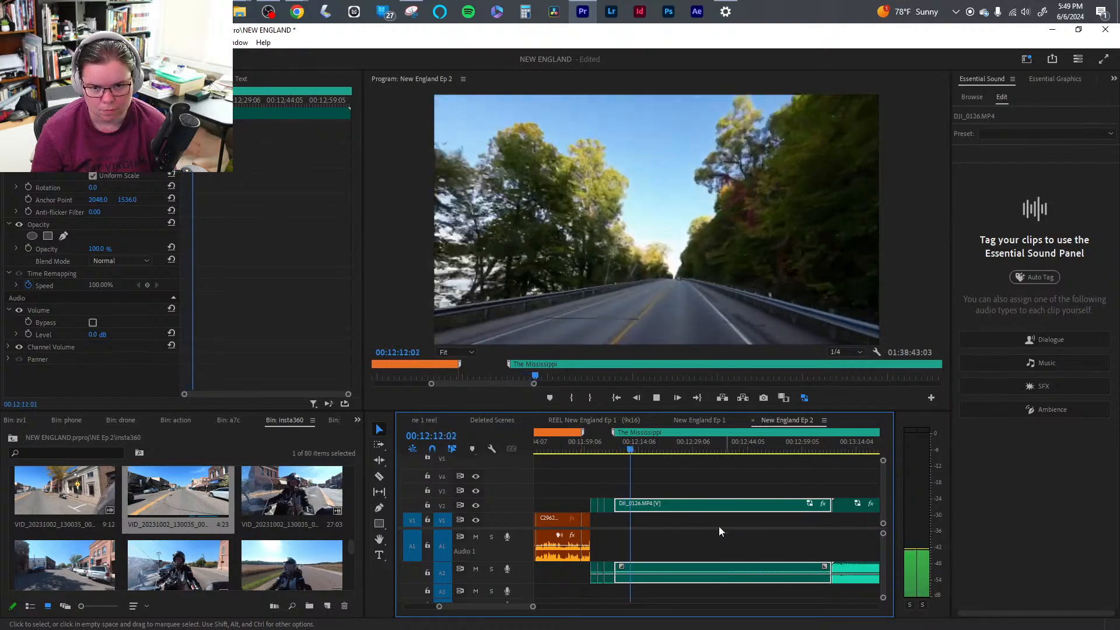
pyautogui.press('space')
pyautogui.press('c')
pyautogui.click(634, 506)
pyautogui.press('v')
# - Review the part of DJI_0126.MP4 after the split and ripple delete it
pyautogui.moveTo(672, 450); pyautogui.dragTo(769, 456)
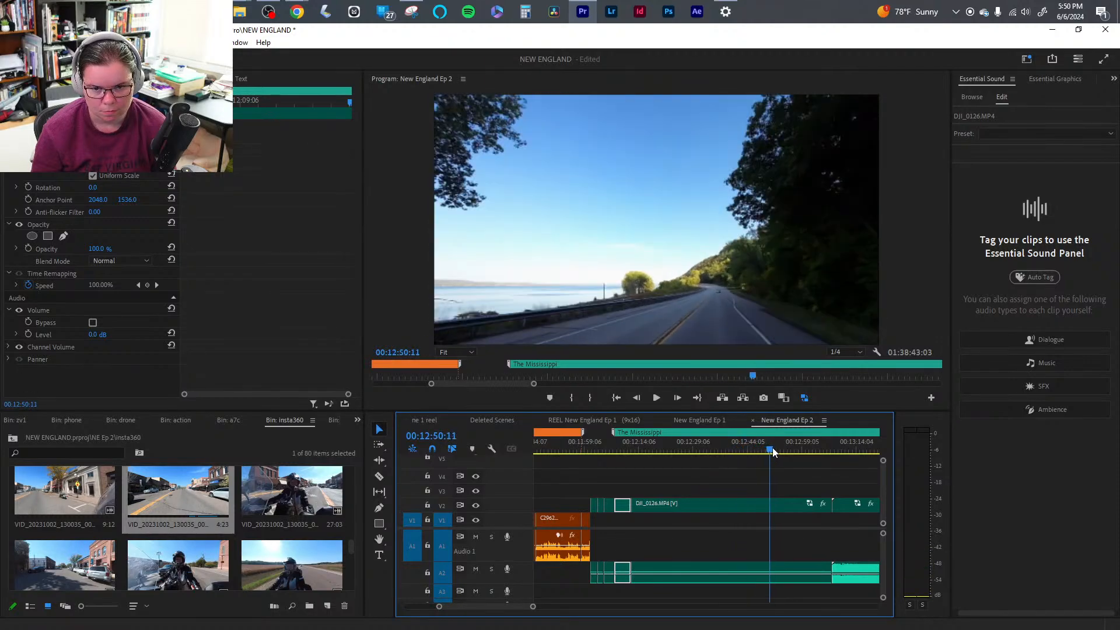
pyautogui.press('q')
pyautogui.press('space')
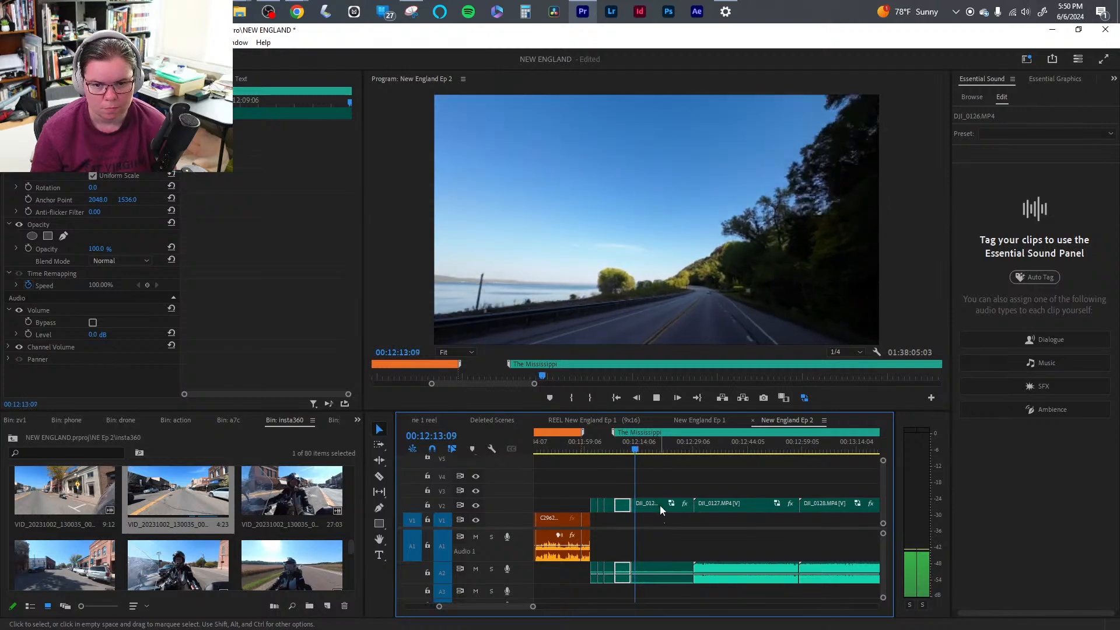
pyautogui.moveTo(654, 455); pyautogui.dragTo(708, 455)
pyautogui.click(663, 507)
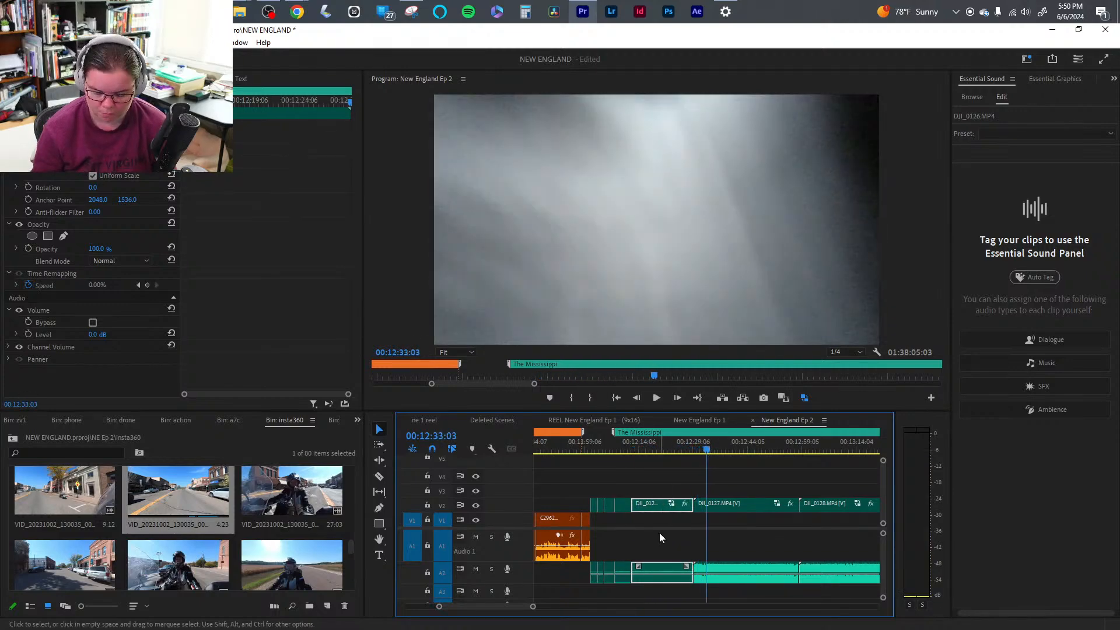
pyautogui.hotkey('shift', 'Delete')
# - Adjust the audio gain of DJI_0127.MP4 and DJI_0128.MP4 by -30 dB and play from the start of DJI_0127.MP4
pyautogui.moveTo(782, 595); pyautogui.dragTo(670, 580)
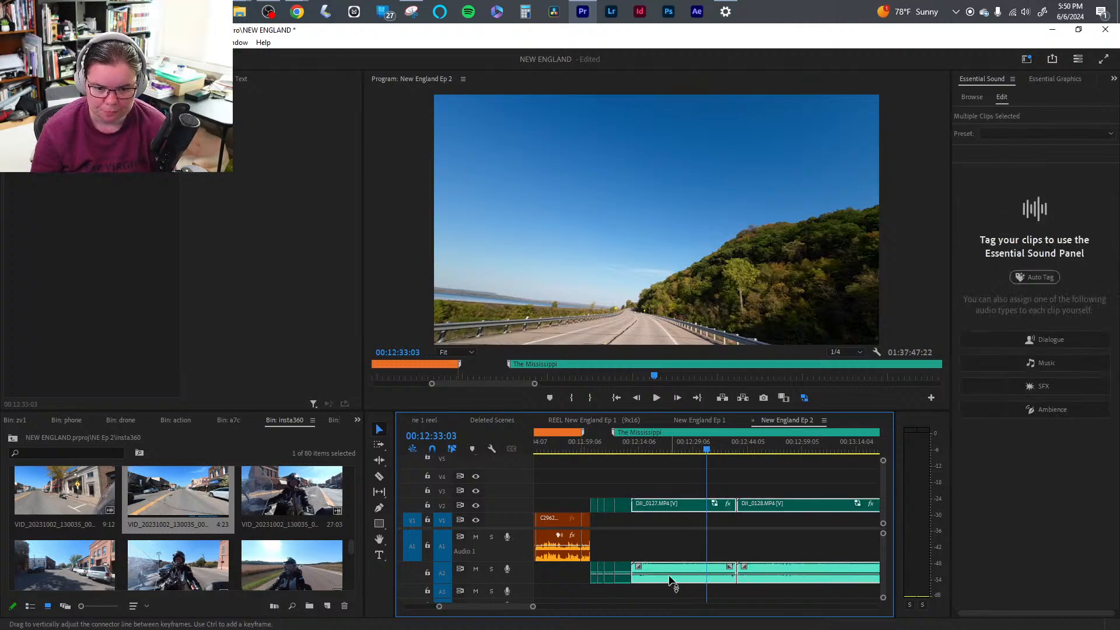
pyautogui.rightClick(670, 580)
pyautogui.click(725, 412)
pyautogui.write('-')
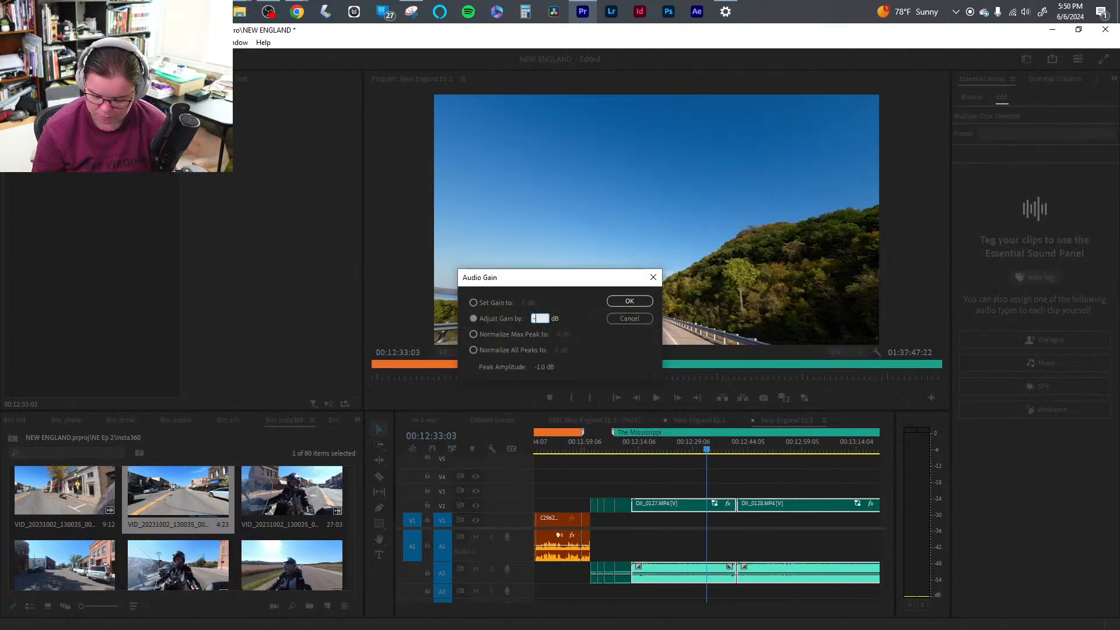
pyautogui.write('30')
pyautogui.press('Return')
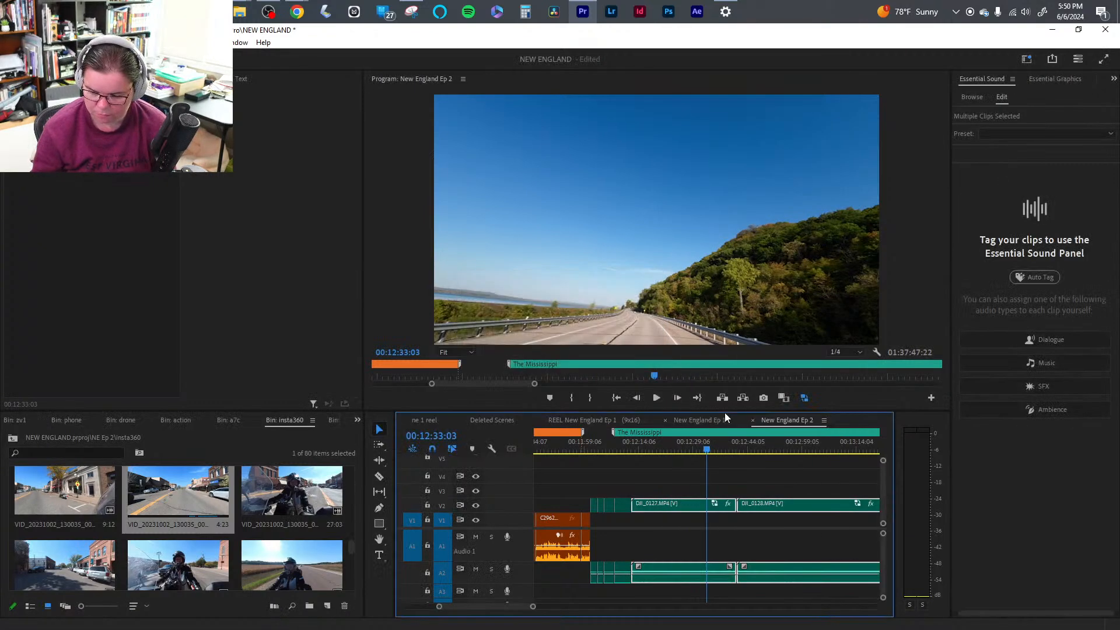
pyautogui.click(628, 457)
pyautogui.press('space')
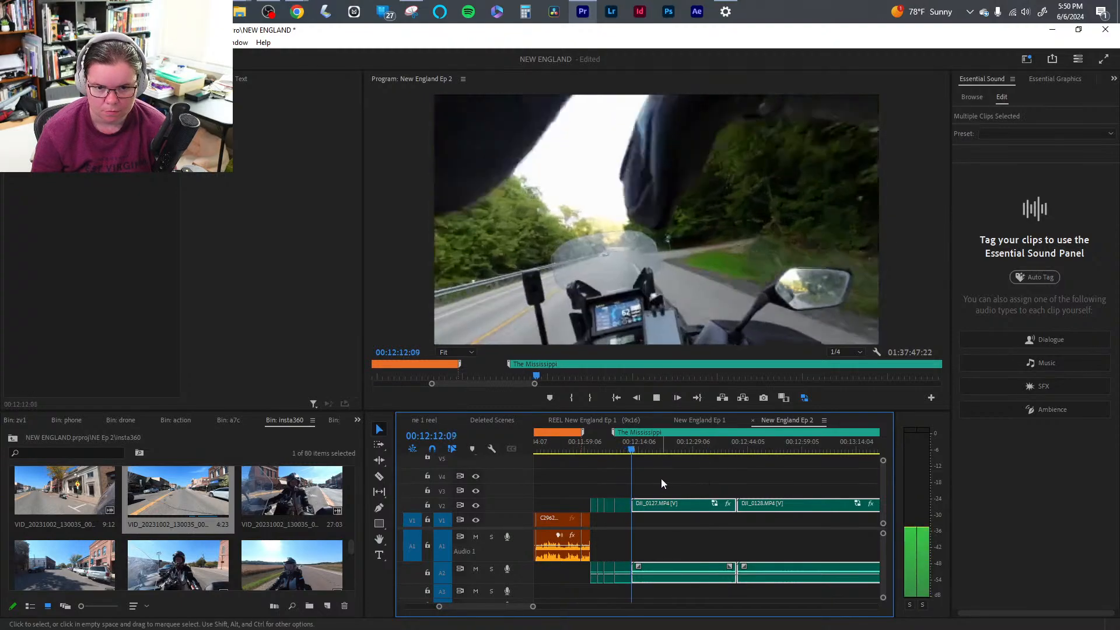
# - Try ripple trimming the start of DJI_0127.MP4 to the rider side view at 00:12:24:11
pyautogui.moveTo(643, 450); pyautogui.dragTo(676, 454)
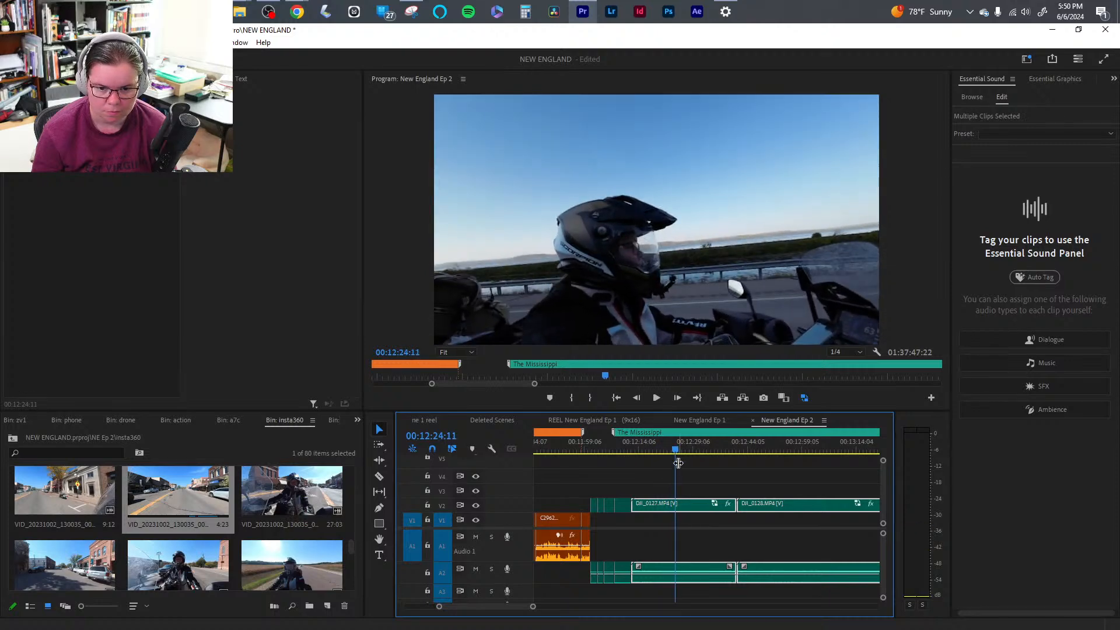
pyautogui.press('q')
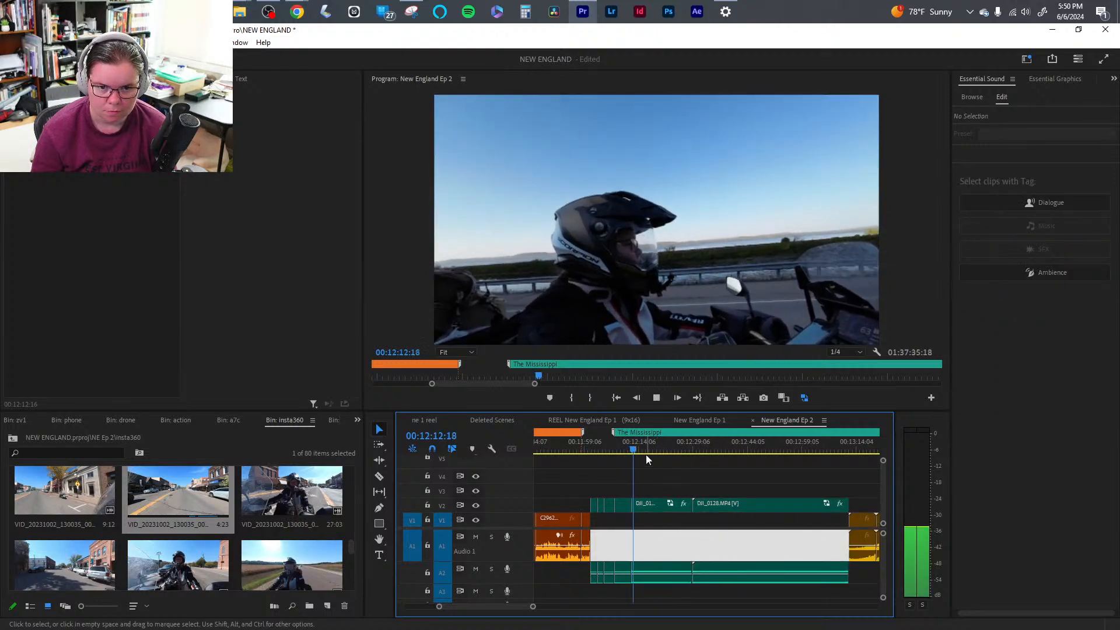
pyautogui.click(638, 448)
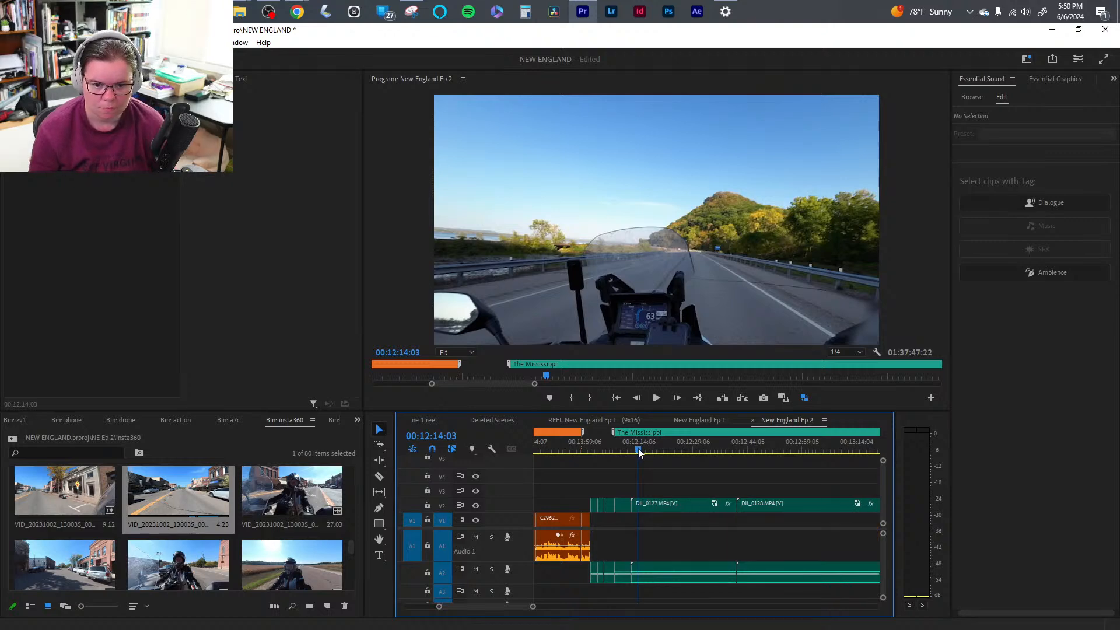
# - Ripple trim the start of DJI_0127.MP4 to the beginning of the rider side view and play it
pyautogui.moveTo(638, 449); pyautogui.dragTo(656, 454)
pyautogui.press('q')
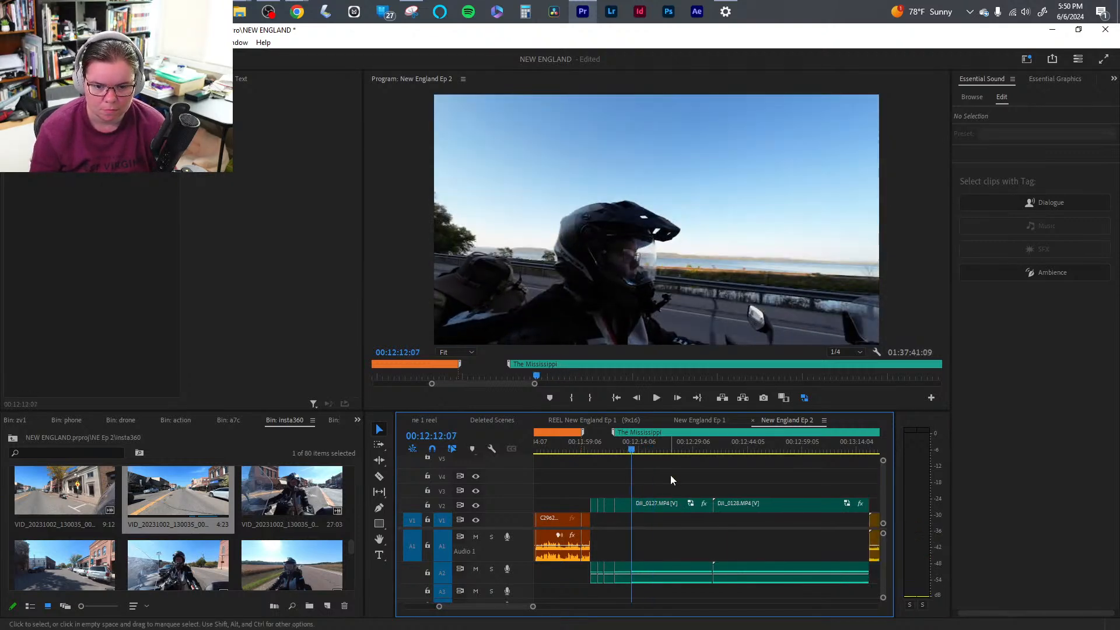
pyautogui.press('space')
# - Reposition DJI_0127.MP4 so the rider sits higher in the frame and set its rotation to -2°
pyautogui.click(657, 507)
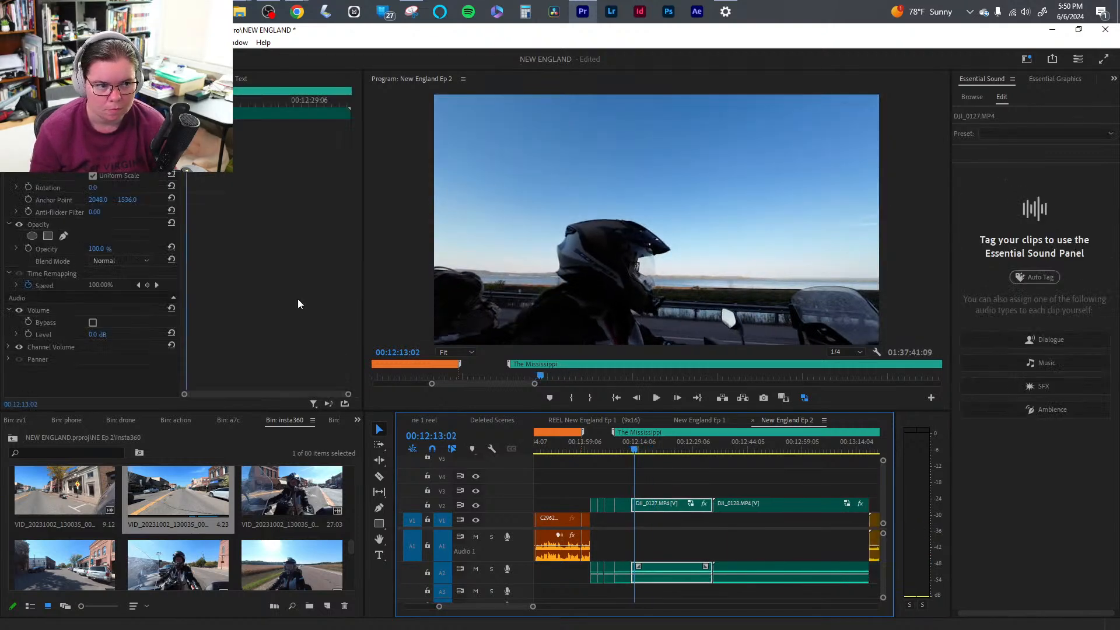
pyautogui.moveTo(125, 138); pyautogui.dragTo(6, 139)
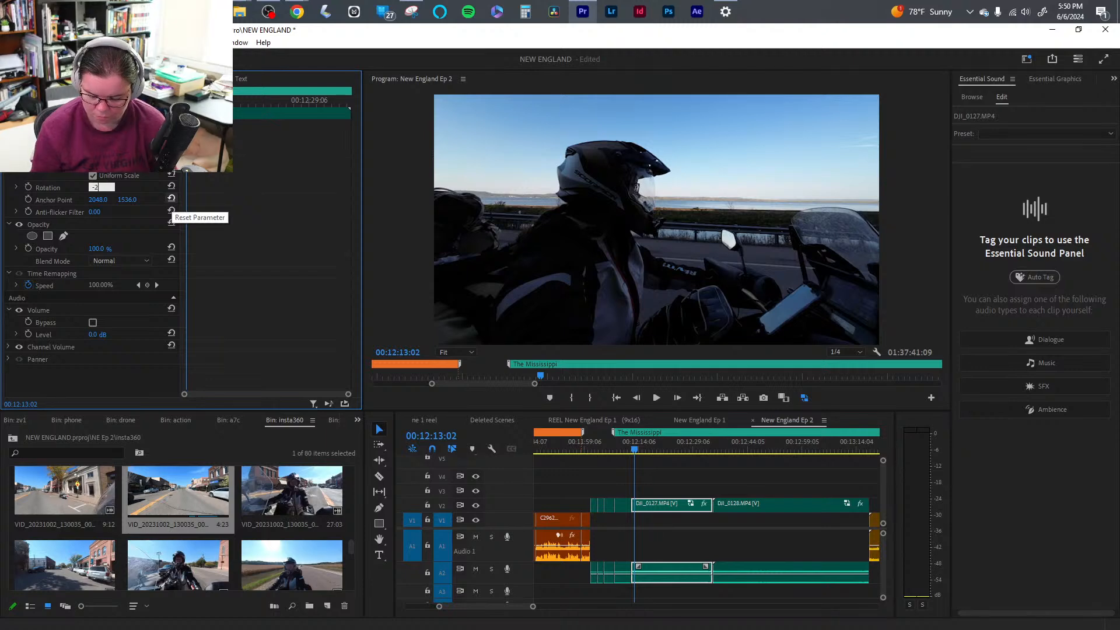
pyautogui.press('Return')
pyautogui.press('space')
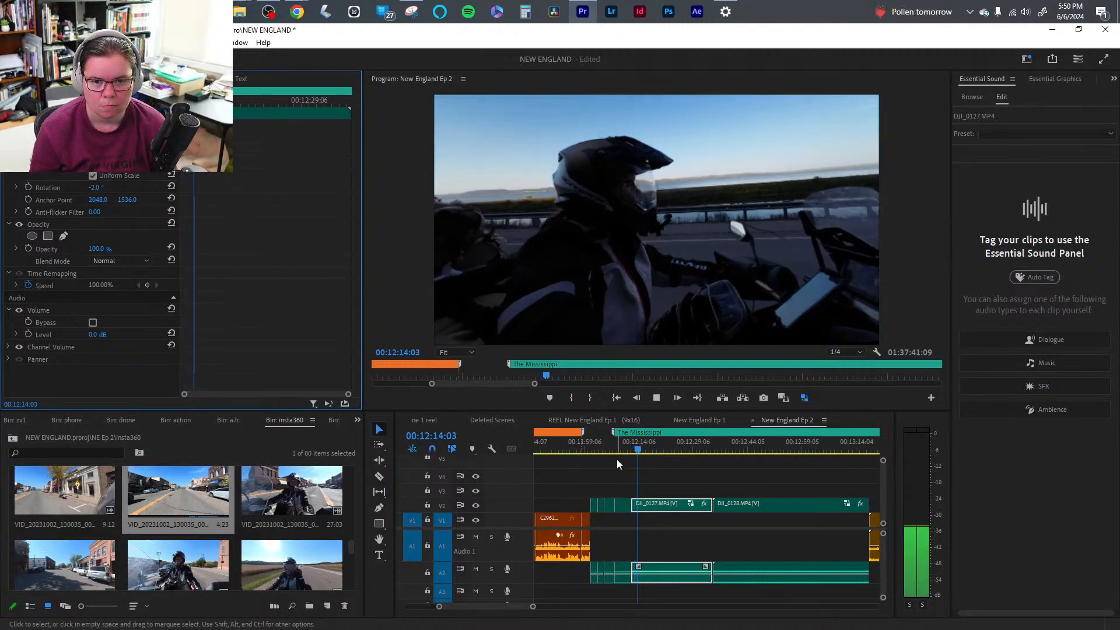
# - Ripple trim the start of DJI_0127.MP4 to 00:12:16:07 and set the clip's rotation to 4°
pyautogui.moveTo(639, 449); pyautogui.dragTo(646, 449)
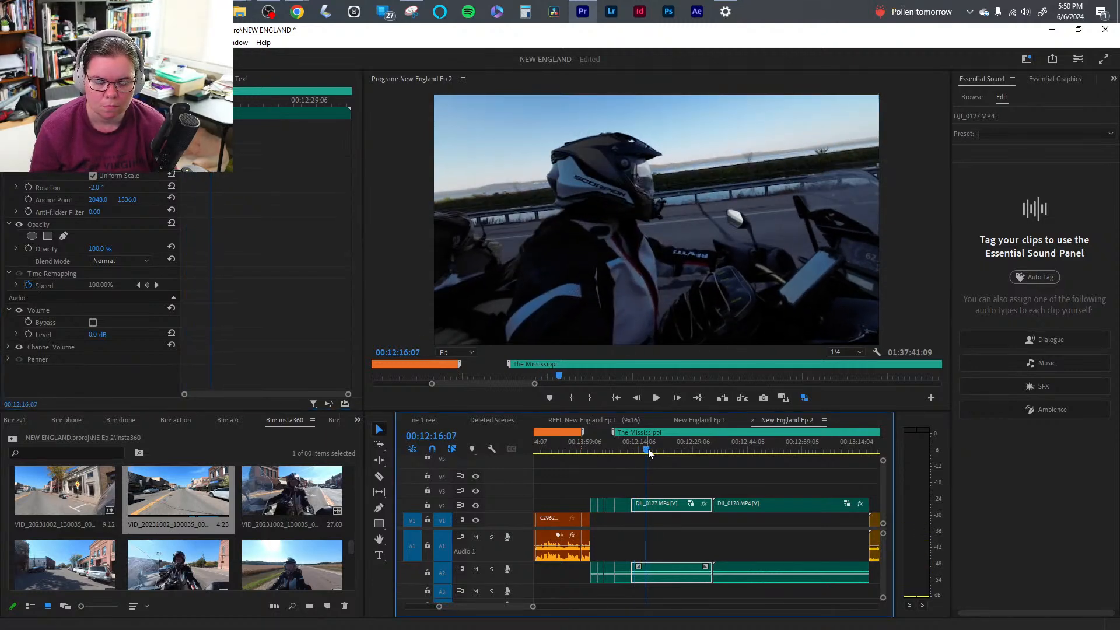
pyautogui.press('q')
pyautogui.click(100, 186)
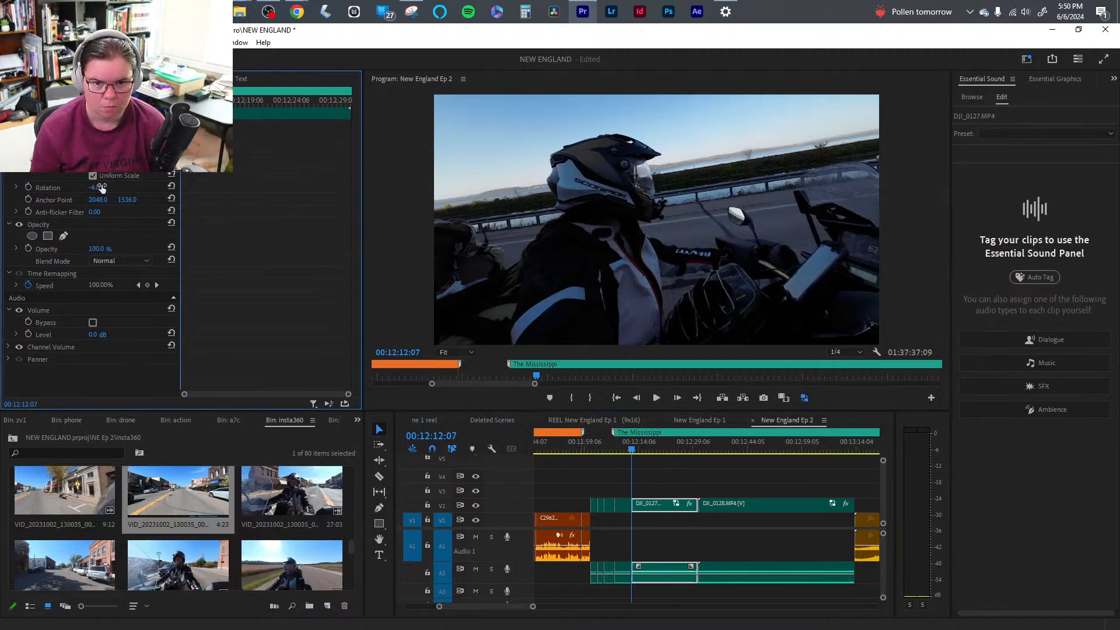
pyautogui.write('4')
pyautogui.press('Return')
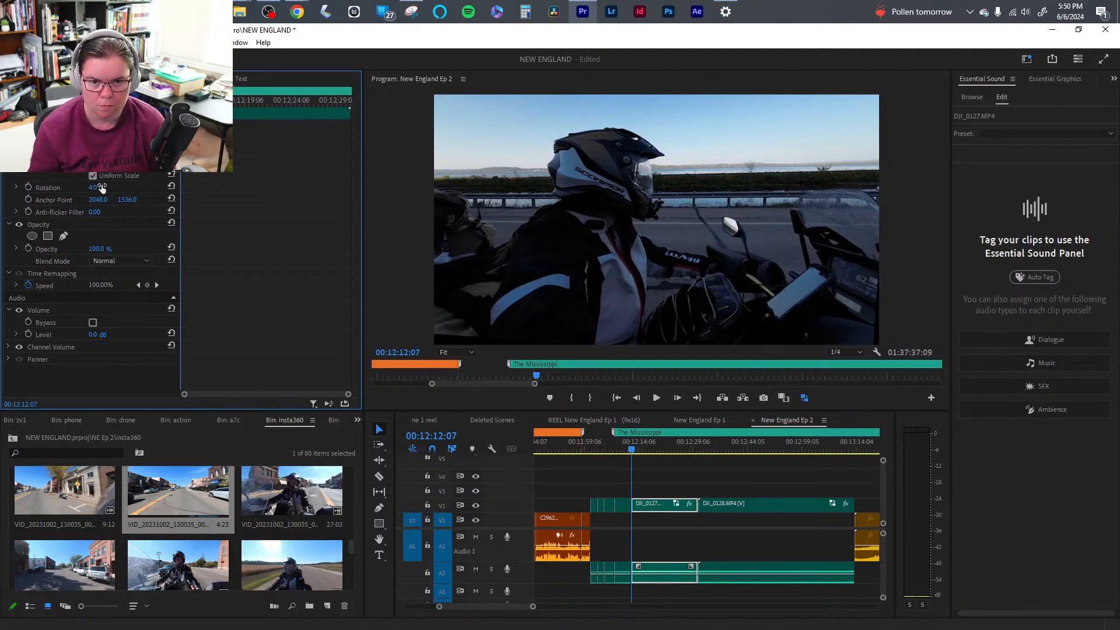
pyautogui.press('space')
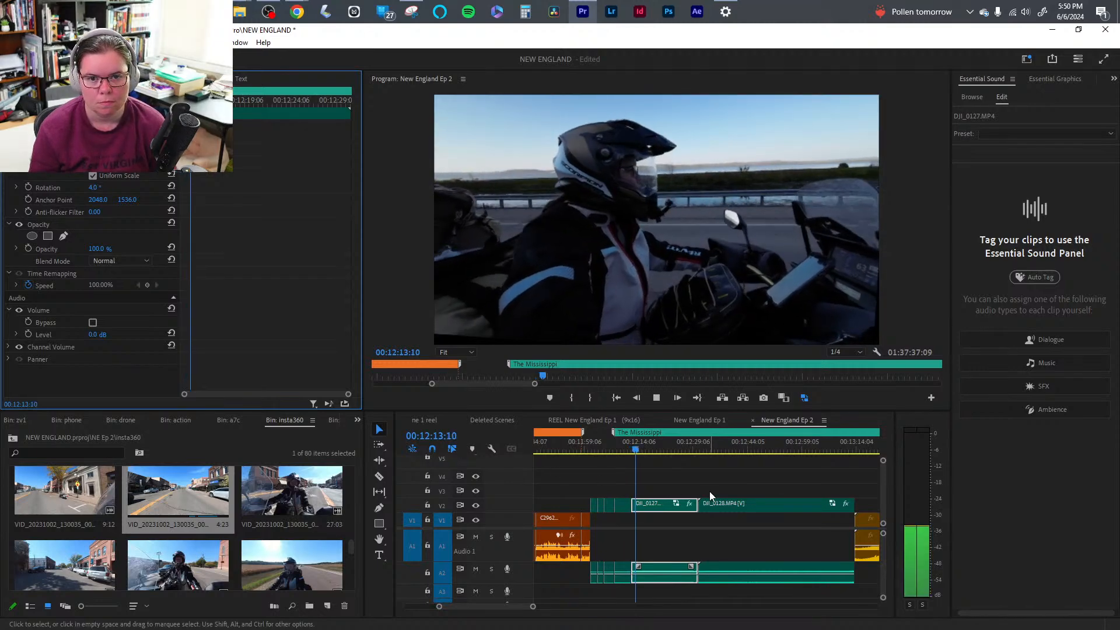
# - Split DJI_0127.MP4 shortly after its start on the rider side view and ripple delete the remaining part
pyautogui.click(642, 451)
pyautogui.moveTo(642, 451); pyautogui.dragTo(733, 457)
pyautogui.click(641, 505)
pyautogui.press('v')
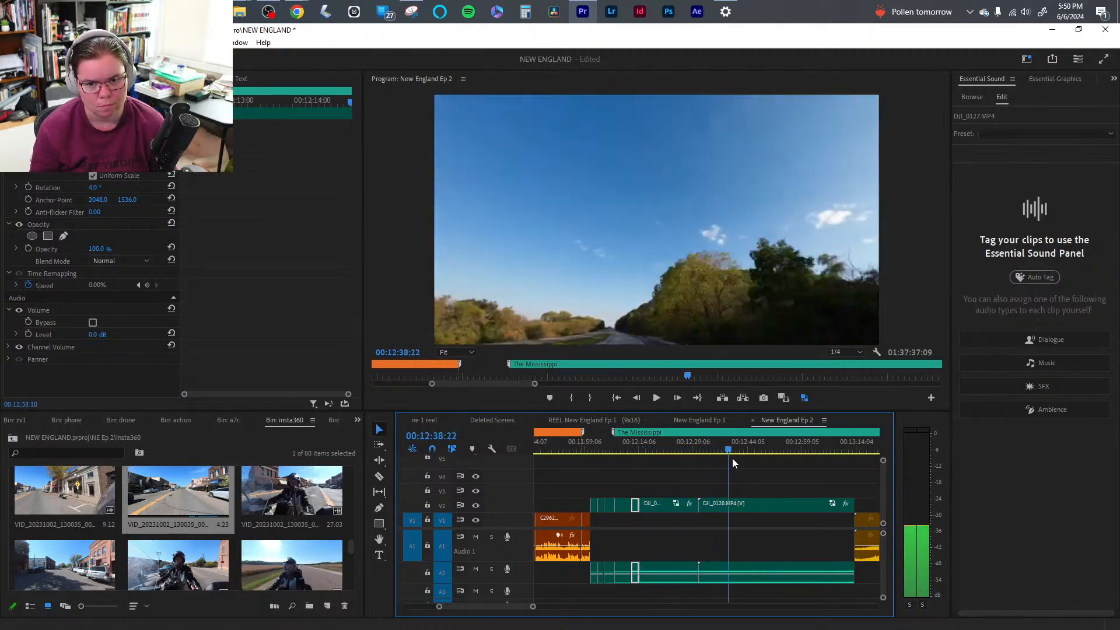
pyautogui.click(668, 505)
pyautogui.hotkey('shift', 'Delete')
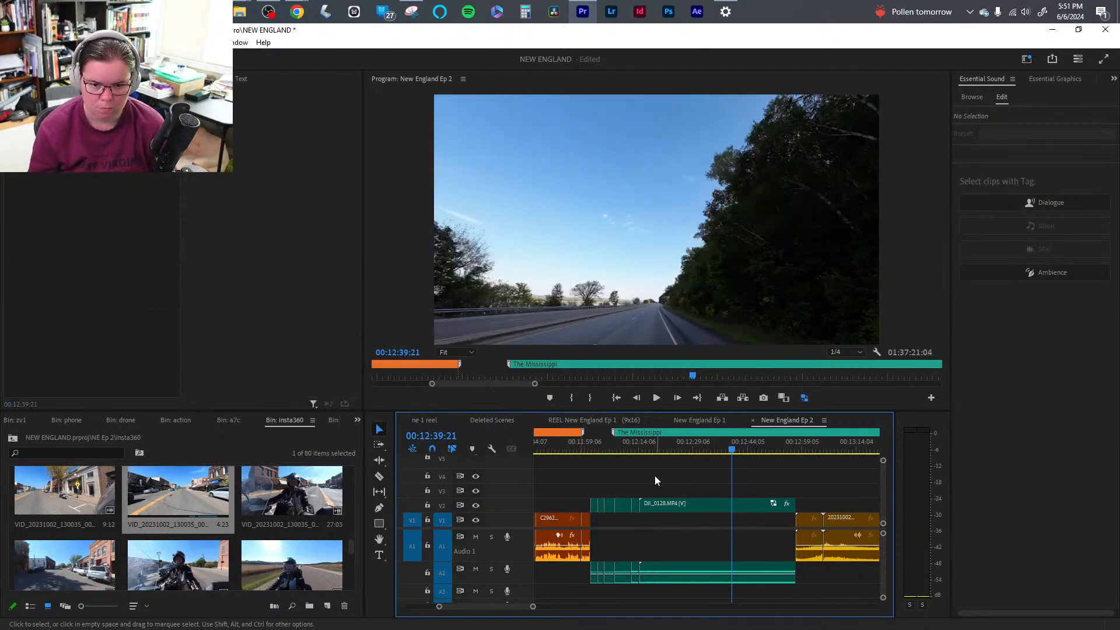
# - Review the footage in DJI_0128.MP4, ripple delete the clip from the Mississippi section and save the project
pyautogui.moveTo(635, 453); pyautogui.dragTo(736, 463)
pyautogui.press('q')
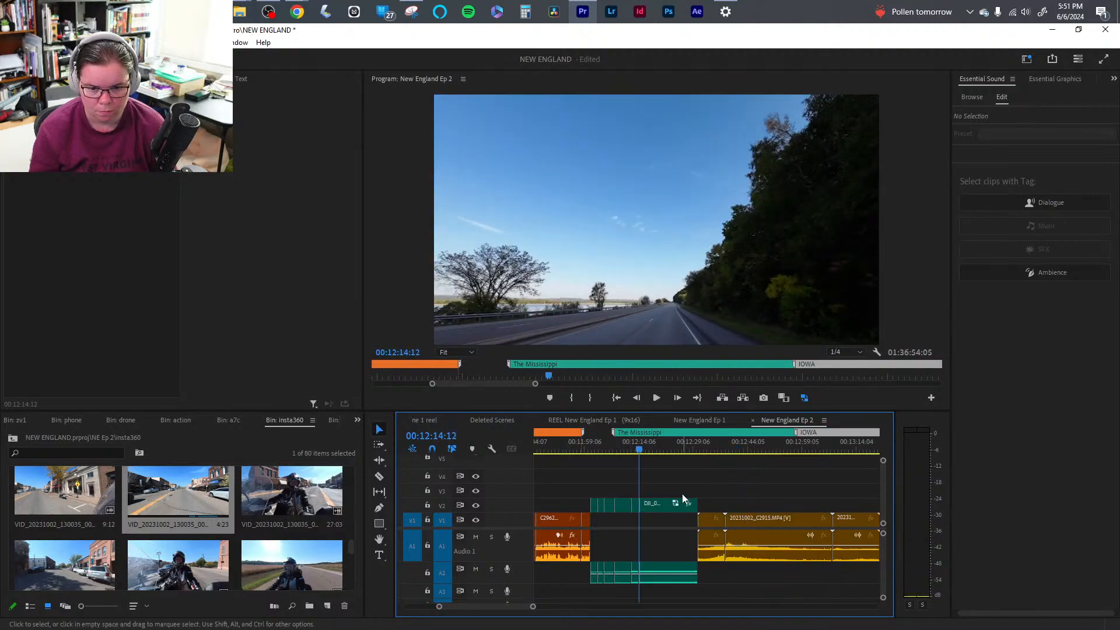
pyautogui.press('space')
pyautogui.moveTo(667, 452); pyautogui.dragTo(706, 455)
pyautogui.click(661, 503)
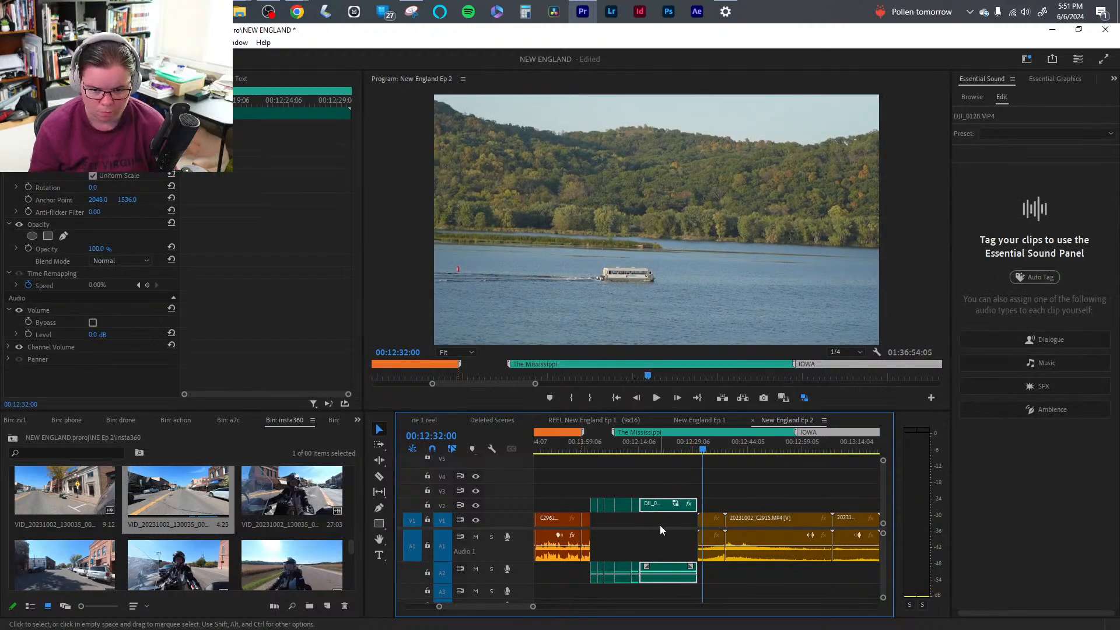
pyautogui.hotkey('shift', 'Delete')
pyautogui.hotkey('ctrl', 's')
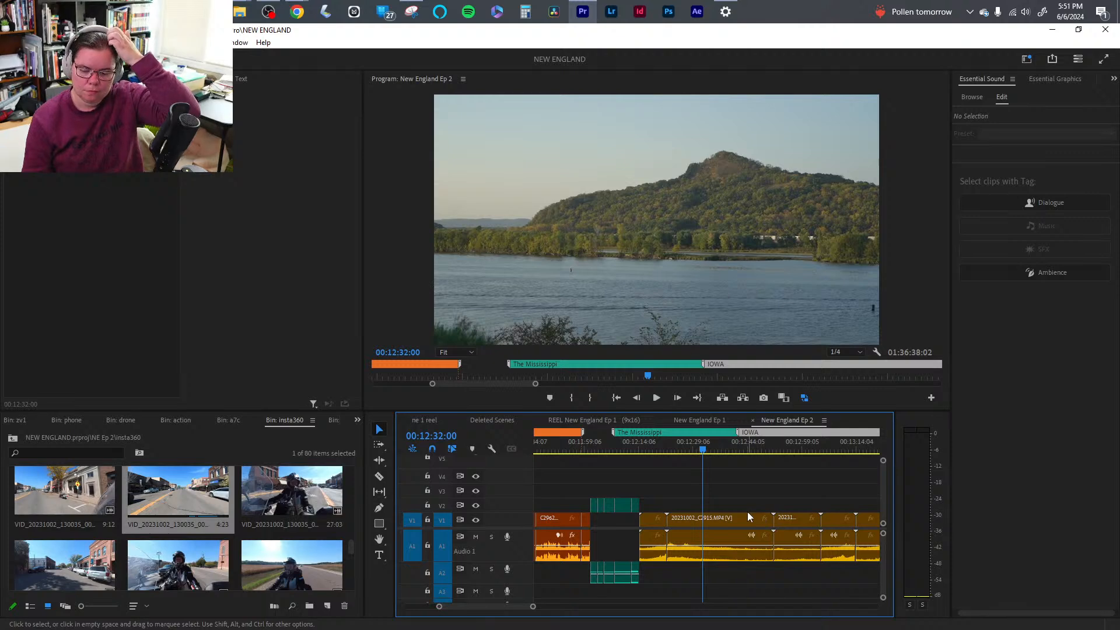
# - Tag the river view clips from 20231002_C2914.MP4 onward as Ambience
pyautogui.click(643, 452)
pyautogui.press('space')
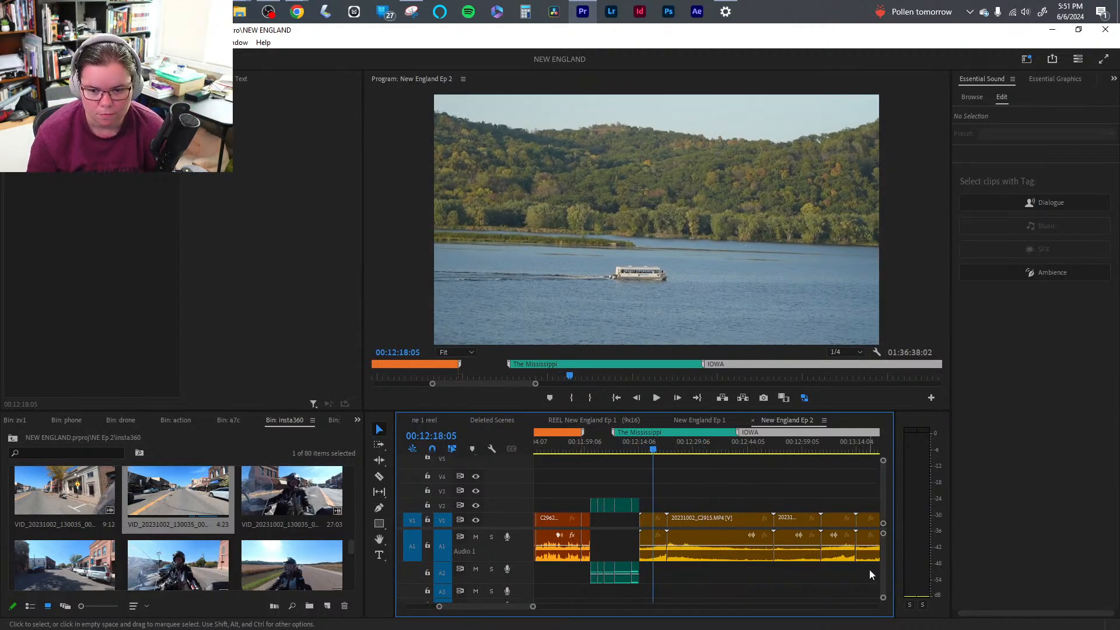
pyautogui.moveTo(869, 569); pyautogui.dragTo(650, 516)
pyautogui.click(1049, 404)
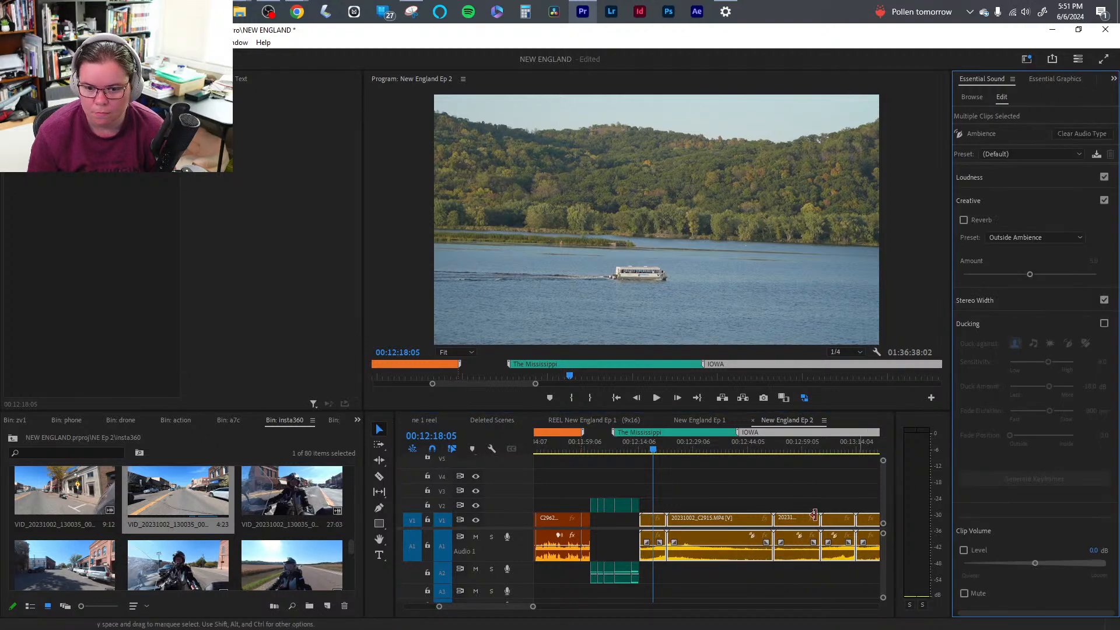
pyautogui.click(679, 588)
# - Ripple trim the start of 20231002_C2914.MP4, set its rotation to -2° and play the levelled boat shot
pyautogui.moveTo(535, 609); pyautogui.dragTo(499, 606)
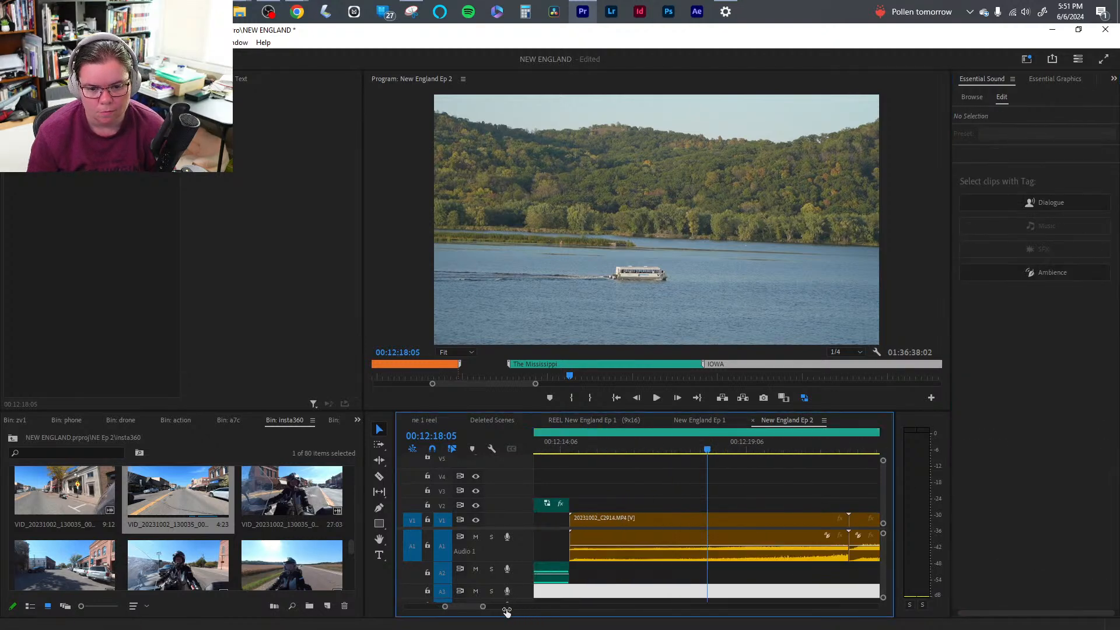
pyautogui.moveTo(654, 452); pyautogui.dragTo(683, 456)
pyautogui.press('q')
pyautogui.click(685, 521)
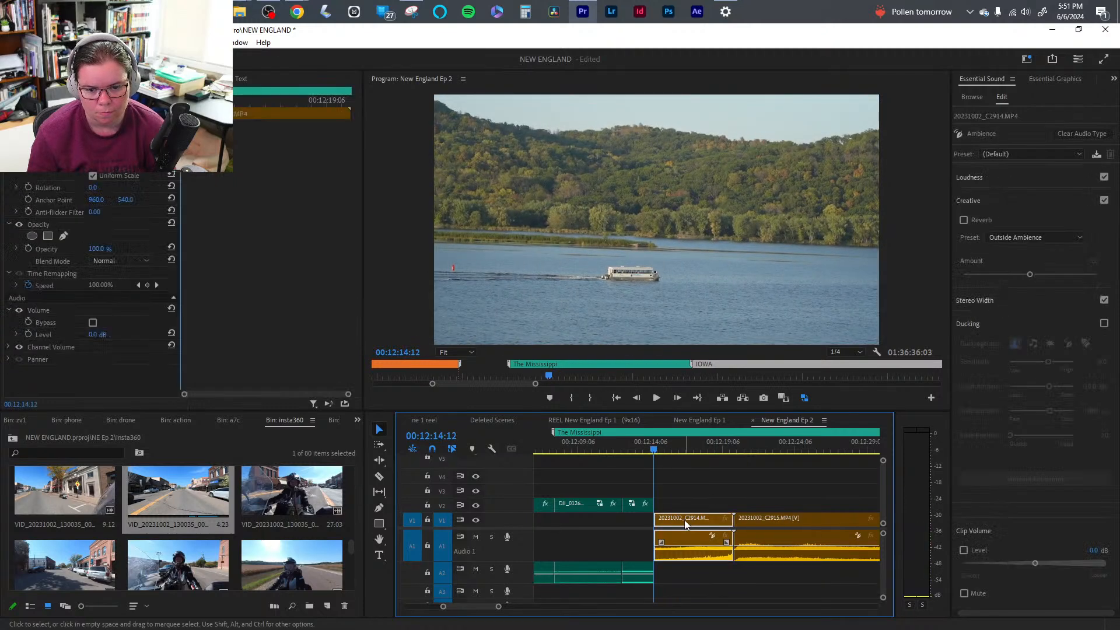
pyautogui.click(95, 188)
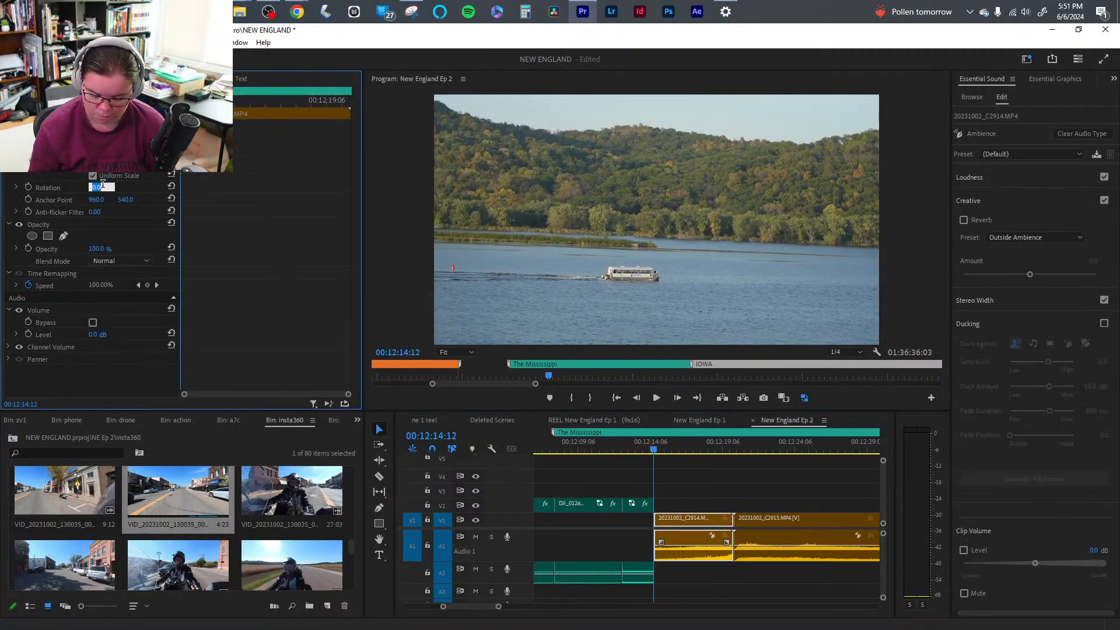
pyautogui.write('-2')
pyautogui.press('Return')
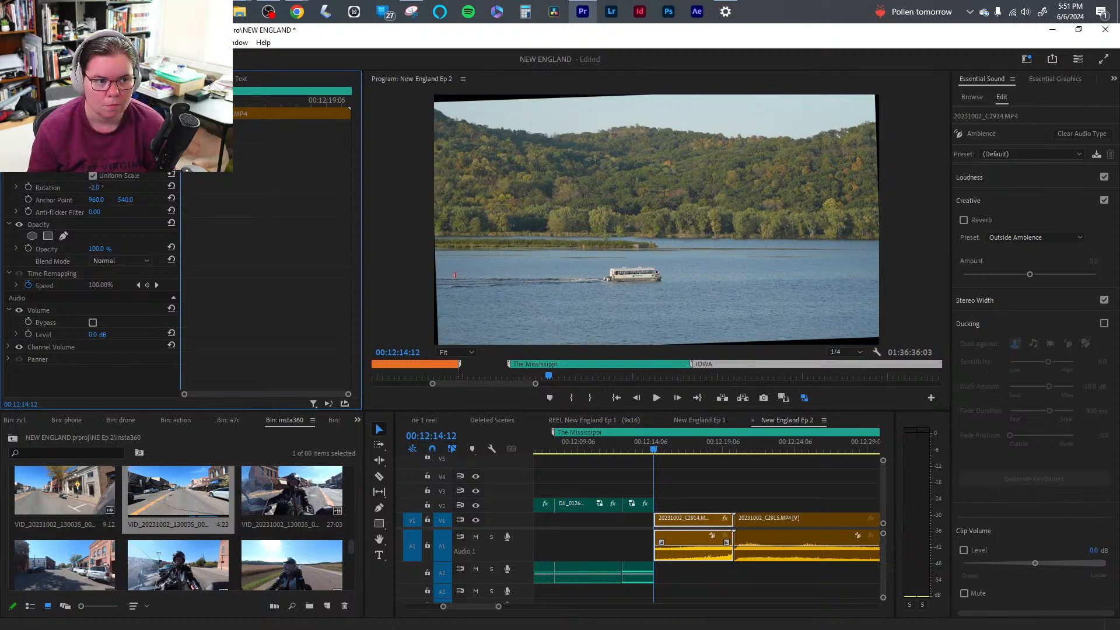
pyautogui.press('space')
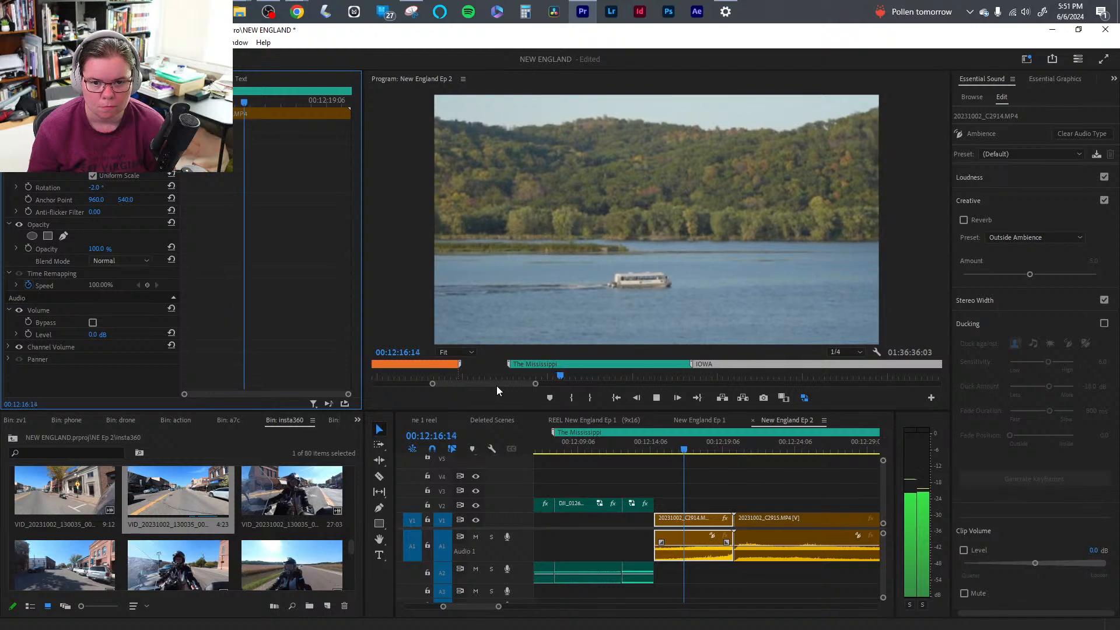
# - Ripple trim the end of 20231002_C2914.MP4 to 00:12:16:22 and play on into the next clip
pyautogui.press('space')
pyautogui.click(751, 593)
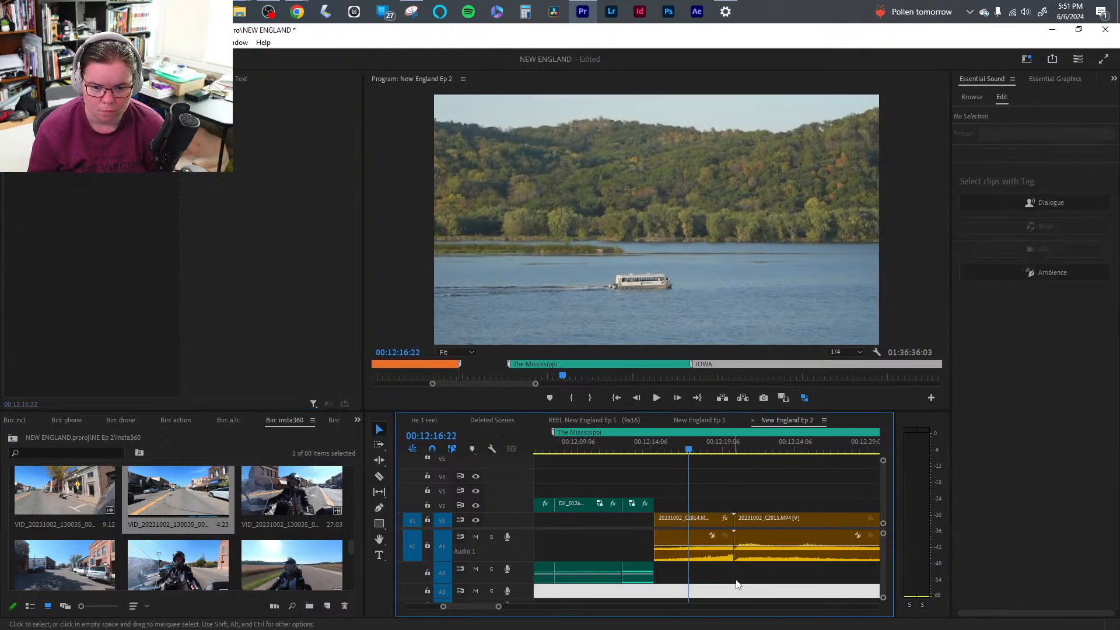
pyautogui.press('w')
pyautogui.press('space')
# - Lower the selected river clips' audio gain by 20 dB and add audio transitions at 20231002_C2914.MP4's start and its cut to 20231002_C2915.MP4
pyautogui.click(771, 563)
pyautogui.rightClick(729, 557)
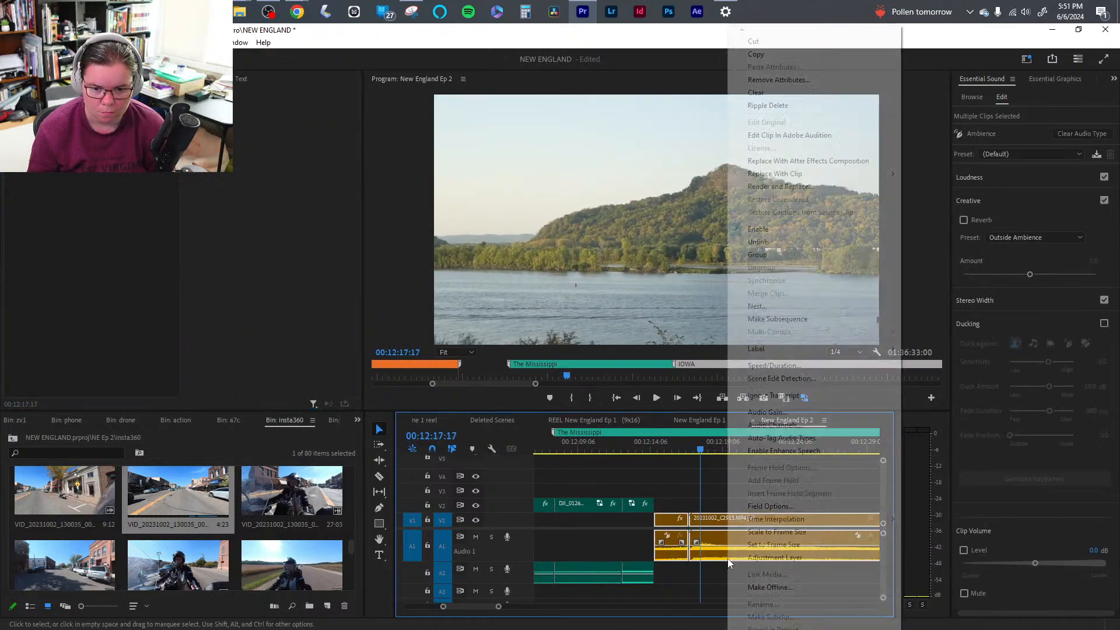
pyautogui.click(793, 413)
pyautogui.write('-10')
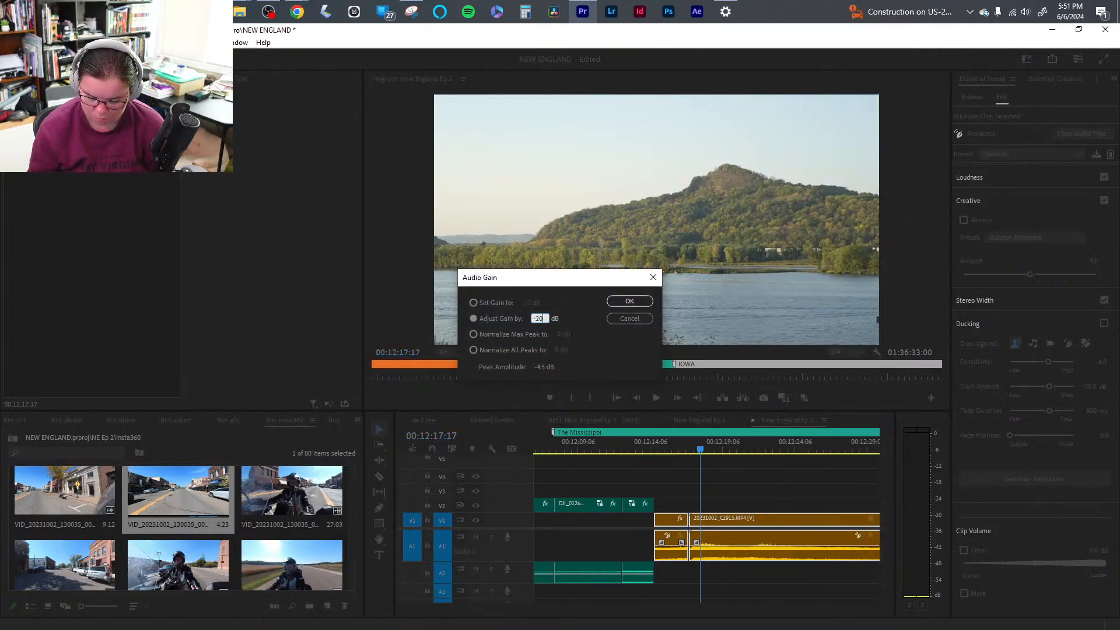
pyautogui.press('Return')
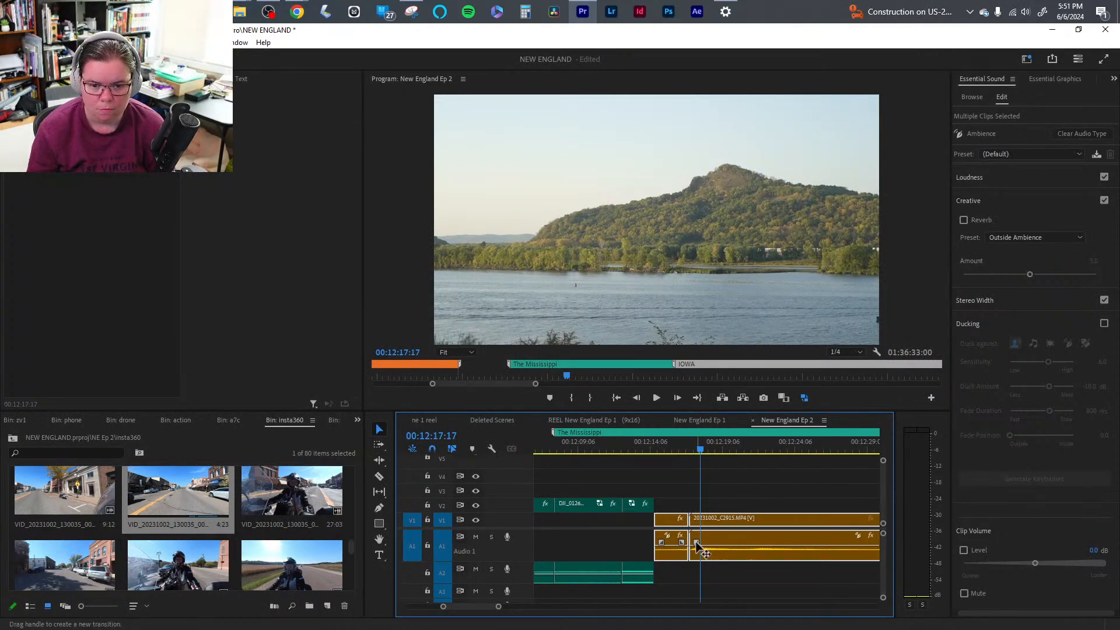
pyautogui.moveTo(698, 545); pyautogui.dragTo(668, 549)
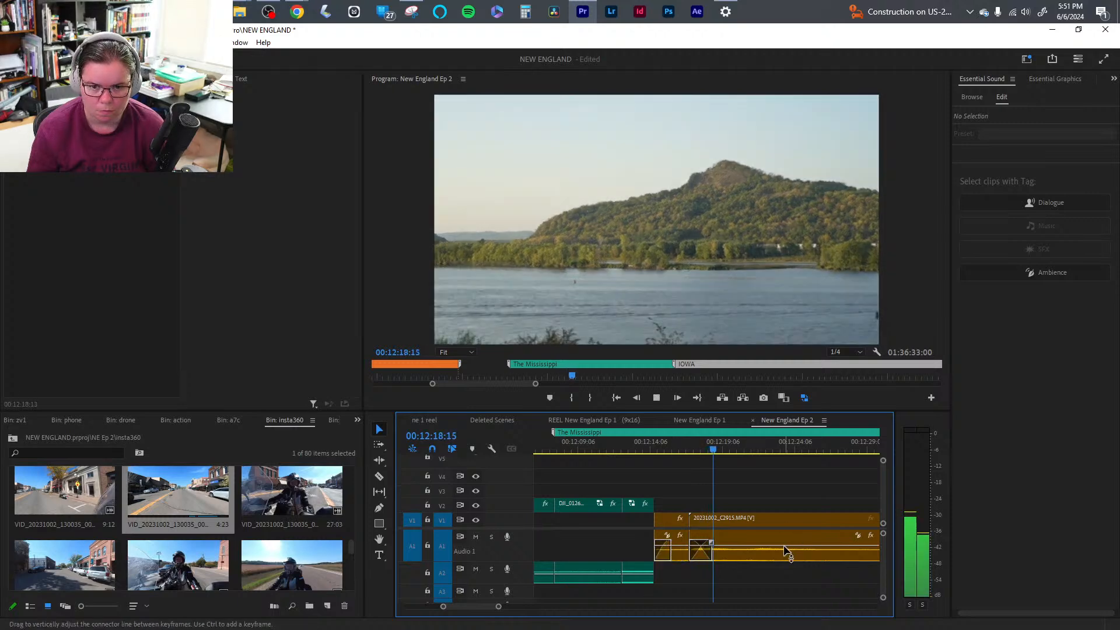
# - Ripple trim the start of 20231002_C2915.MP4 repeatedly down to the steady hill view, playing it between trims
pyautogui.click(725, 443)
pyautogui.moveTo(726, 444); pyautogui.dragTo(826, 453)
pyautogui.press('q')
pyautogui.moveTo(705, 452); pyautogui.dragTo(807, 452)
pyautogui.press('q')
pyautogui.press('space')
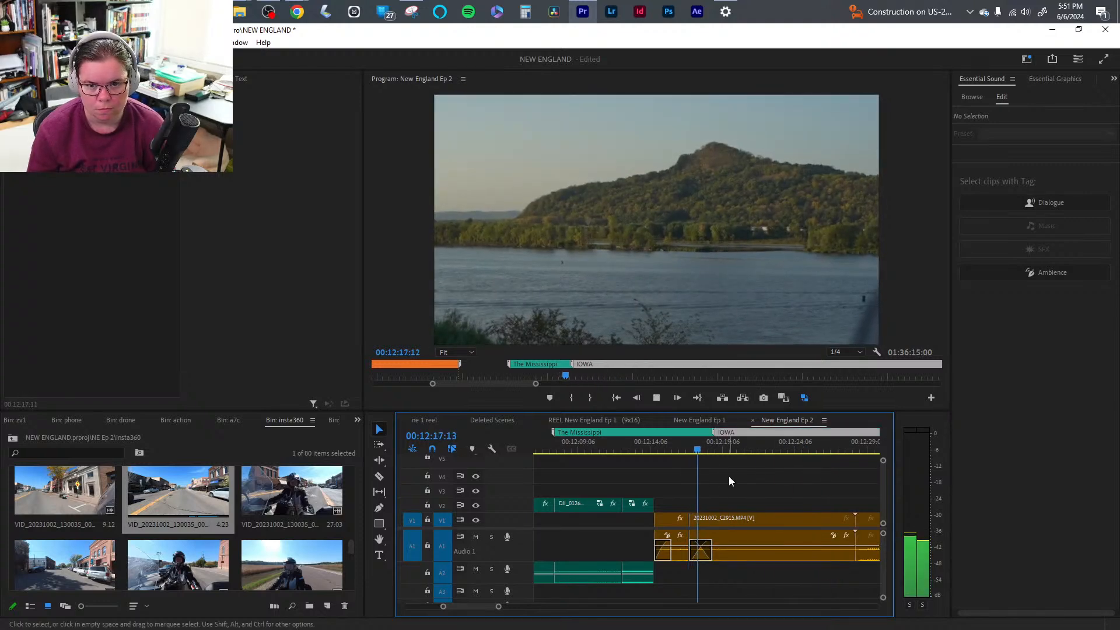
pyautogui.click(734, 449)
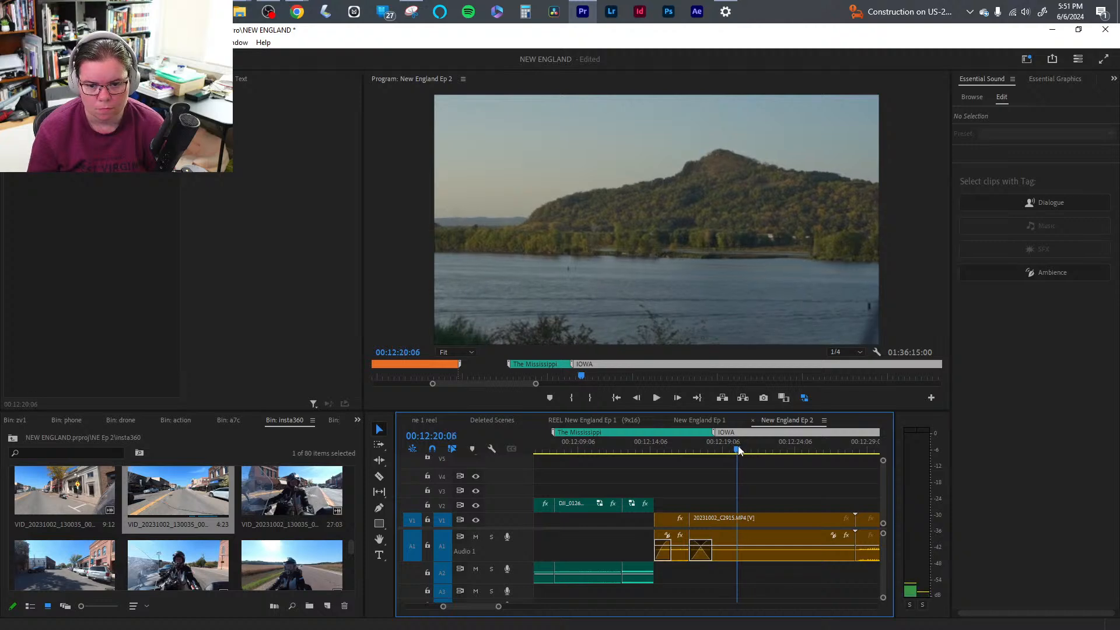
pyautogui.press('q')
pyautogui.press('space')
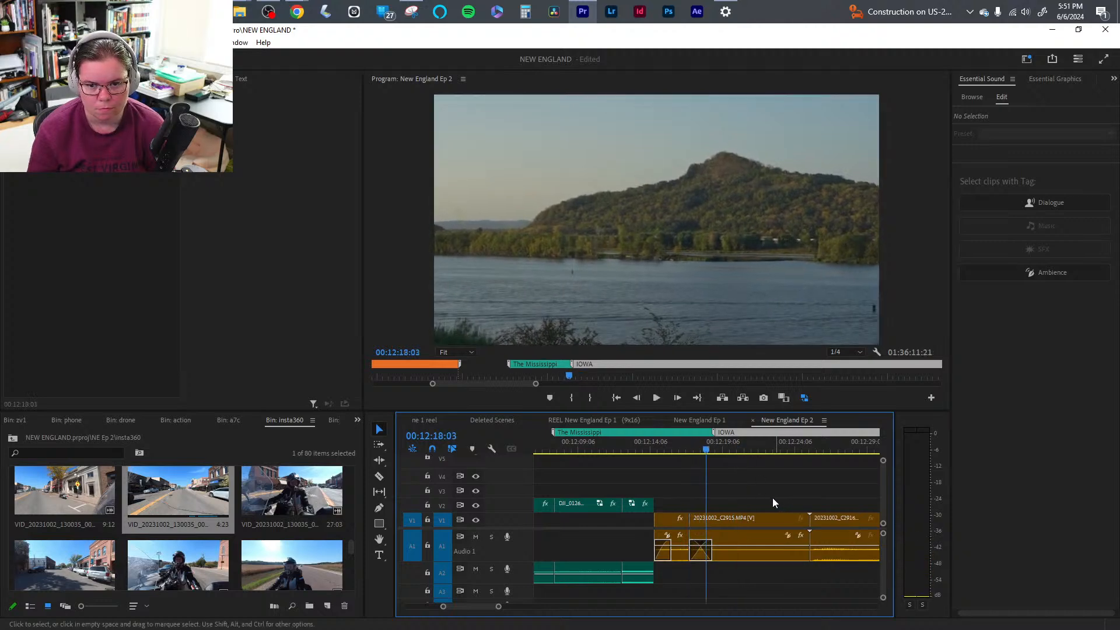
pyautogui.press('q')
pyautogui.press('space')
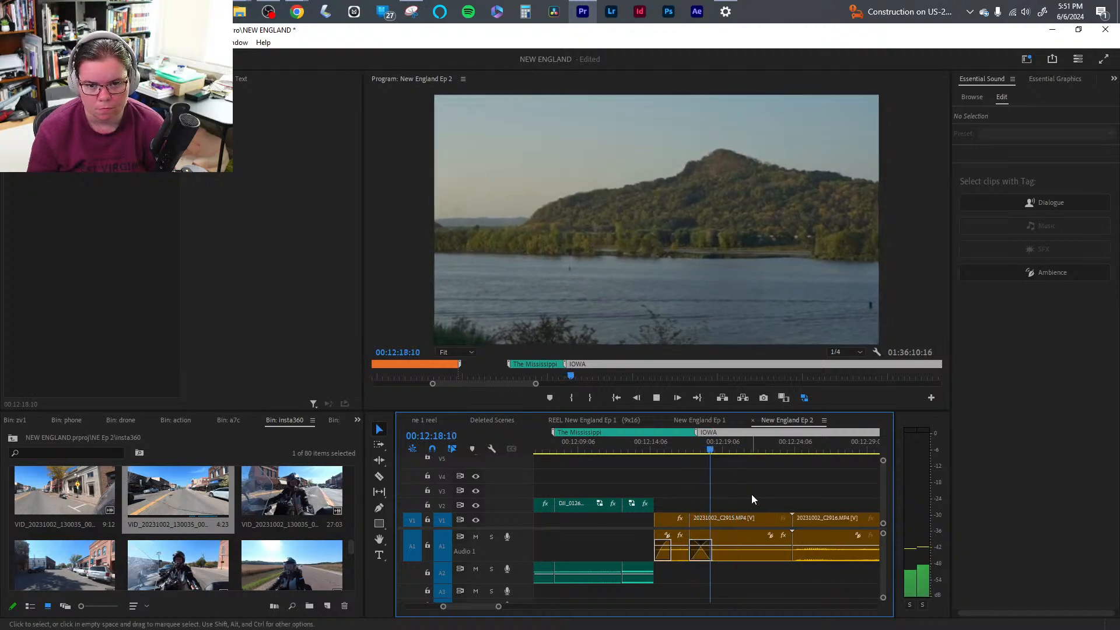
# - Ripple trim the end of 20231002_C2915.MP4 to 00:12:19:07
pyautogui.press('space')
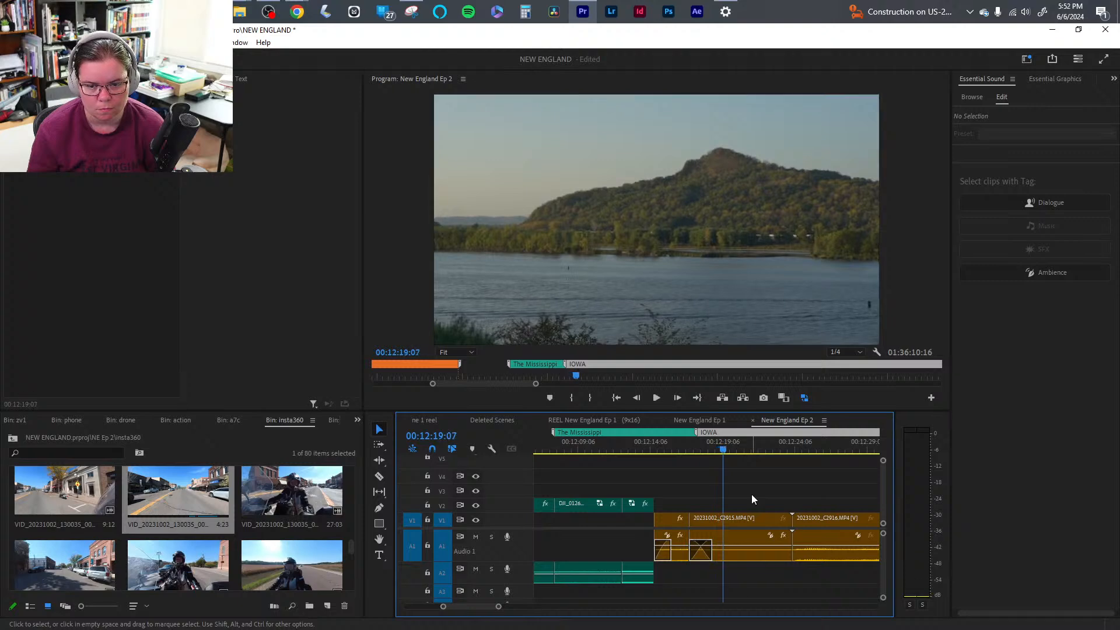
pyautogui.press('w')
pyautogui.press('space')
# - Scrub through 20231002_C2916.MP4 and ripple delete the clip
pyautogui.moveTo(730, 450); pyautogui.dragTo(819, 449)
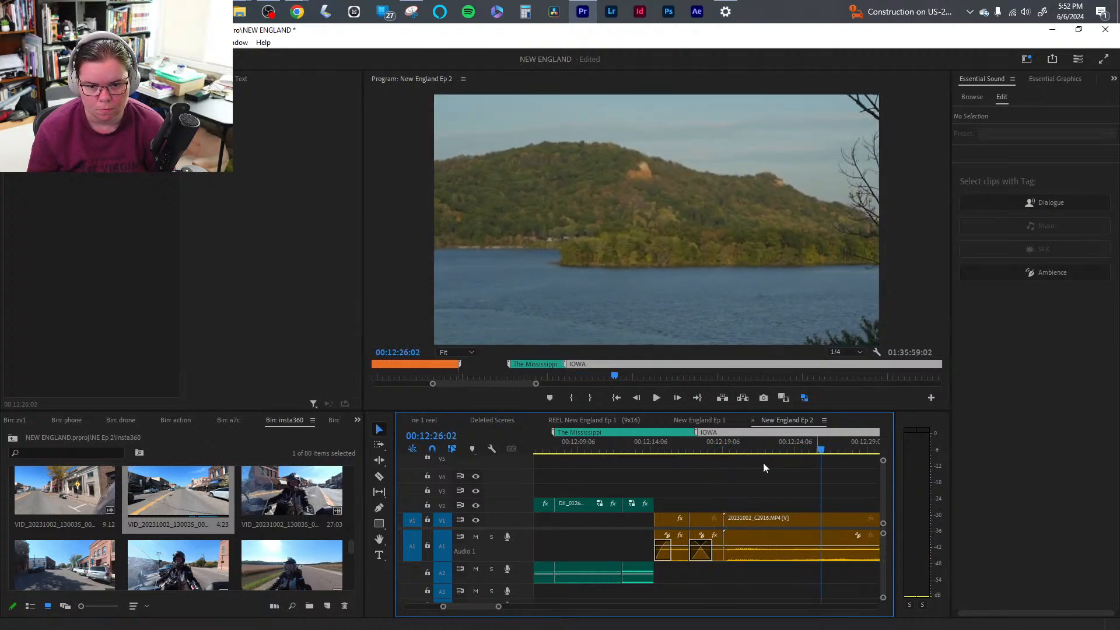
pyautogui.press('q')
pyautogui.moveTo(743, 449); pyautogui.dragTo(847, 450)
pyautogui.click(769, 547)
pyautogui.hotkey('shift', 'Delete')
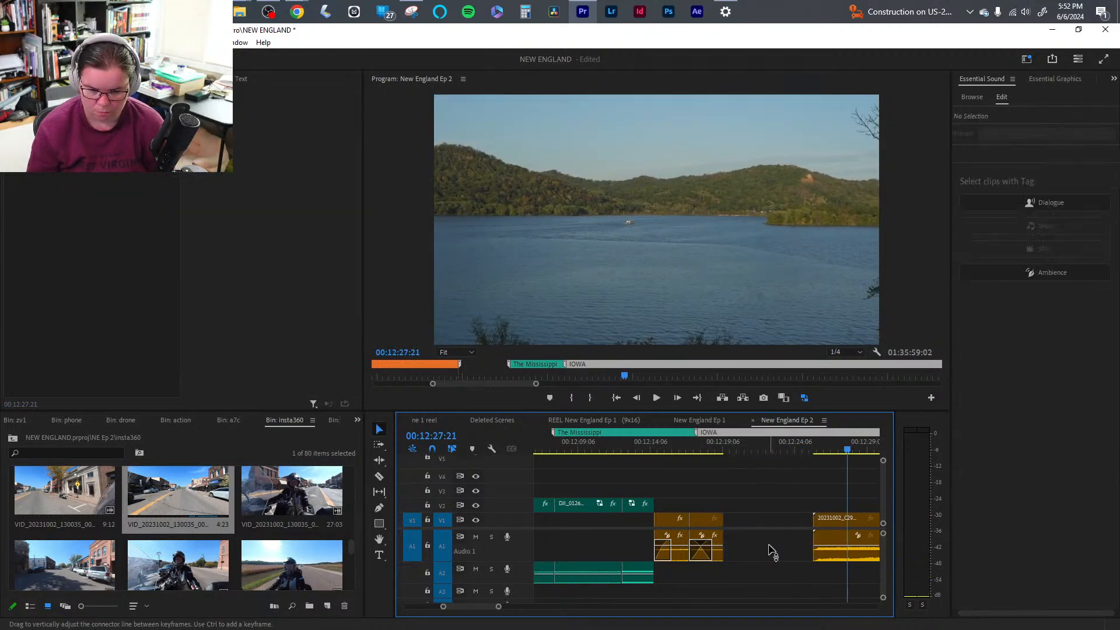
# - Review the clip just before 20231002_C2918.MP4, delete it and close the gap it leaves
pyautogui.moveTo(709, 449); pyautogui.dragTo(821, 454)
pyautogui.press('q')
pyautogui.press('space')
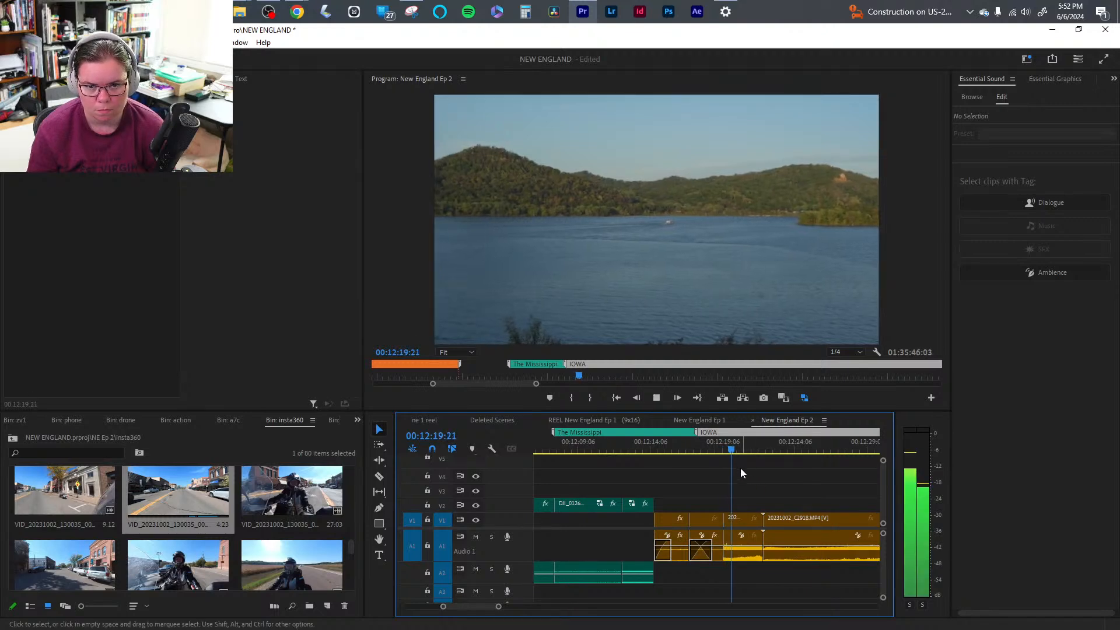
pyautogui.press('space')
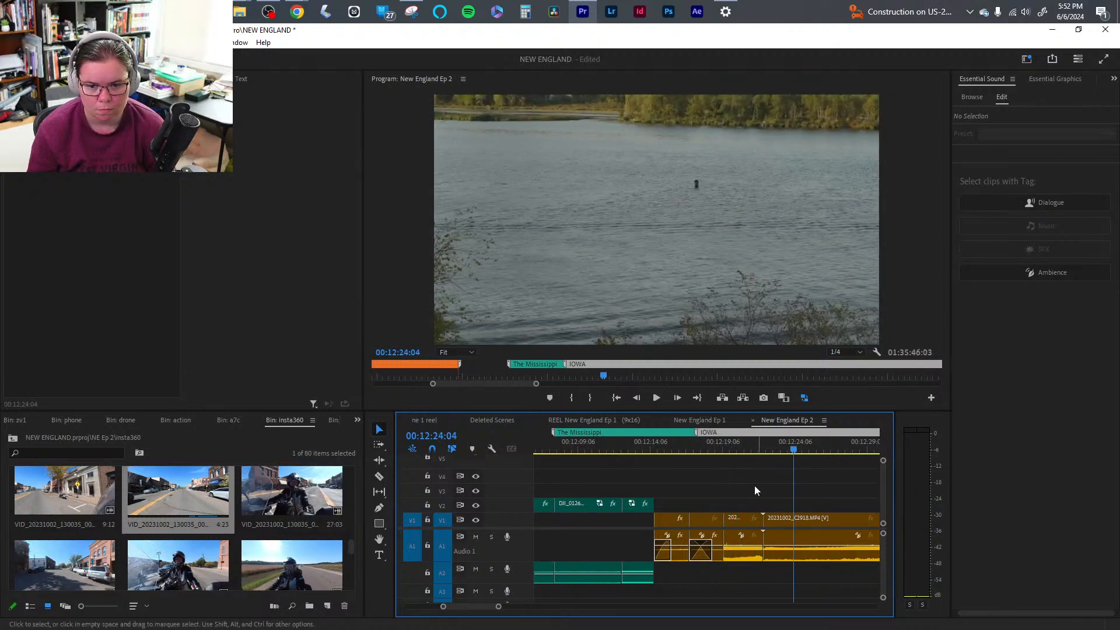
pyautogui.click(738, 558)
pyautogui.press('Delete')
pyautogui.click(738, 555)
pyautogui.press('Delete')
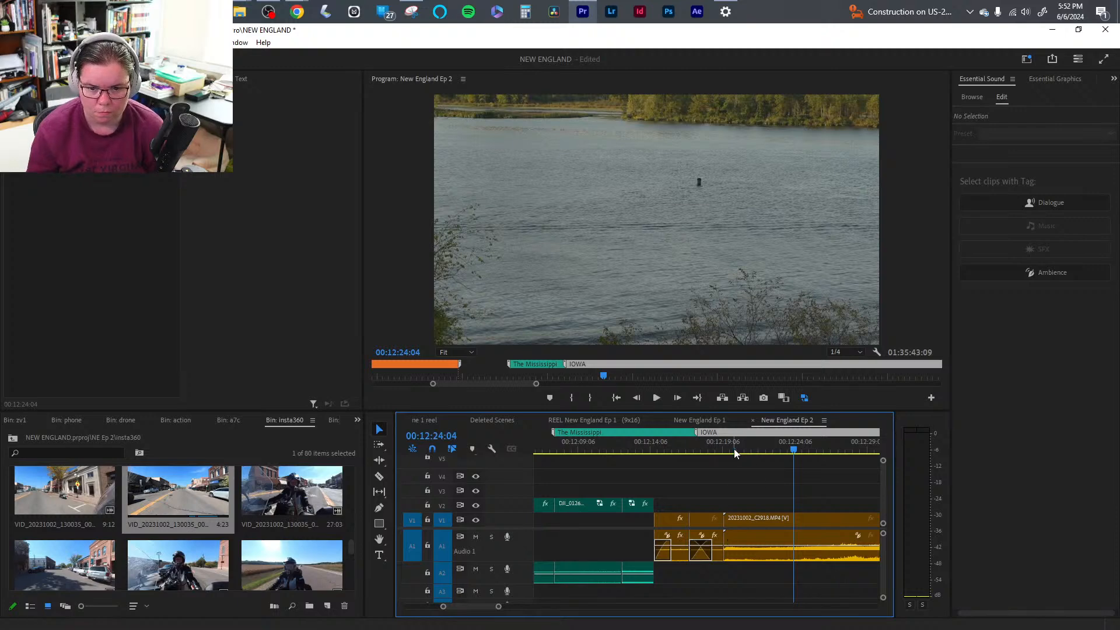
# - Lower the audio gain of 20231002_C2918.MP4 by 20 dB and play it
pyautogui.press('space')
pyautogui.press('space')
pyautogui.click(812, 544)
pyautogui.rightClick(814, 554)
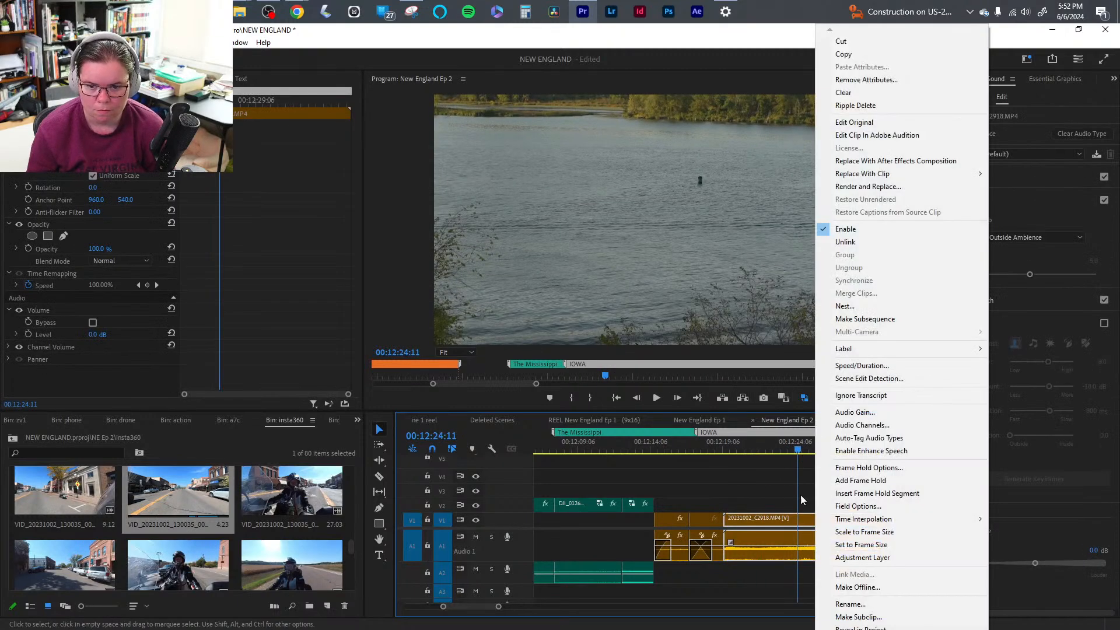
pyautogui.click(853, 413)
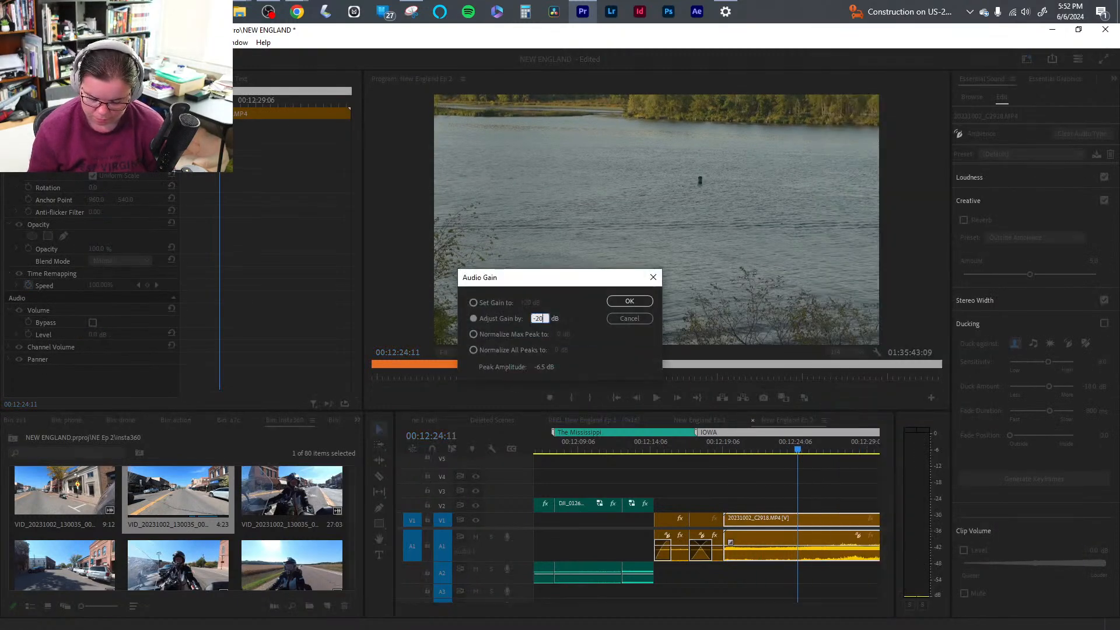
pyautogui.press('Return')
pyautogui.press('space')
# - Ripple trim the start of 20231002_C2918.MP4 up to 00:12:29:13 and play the shortened clip
pyautogui.moveTo(498, 606); pyautogui.dragTo(519, 606)
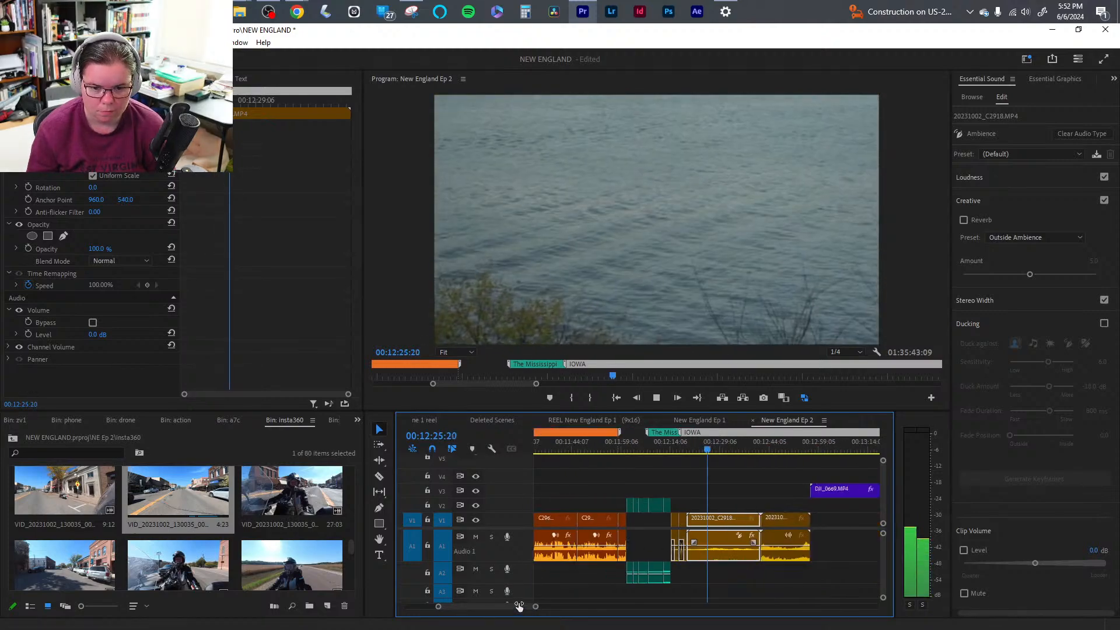
pyautogui.click(721, 450)
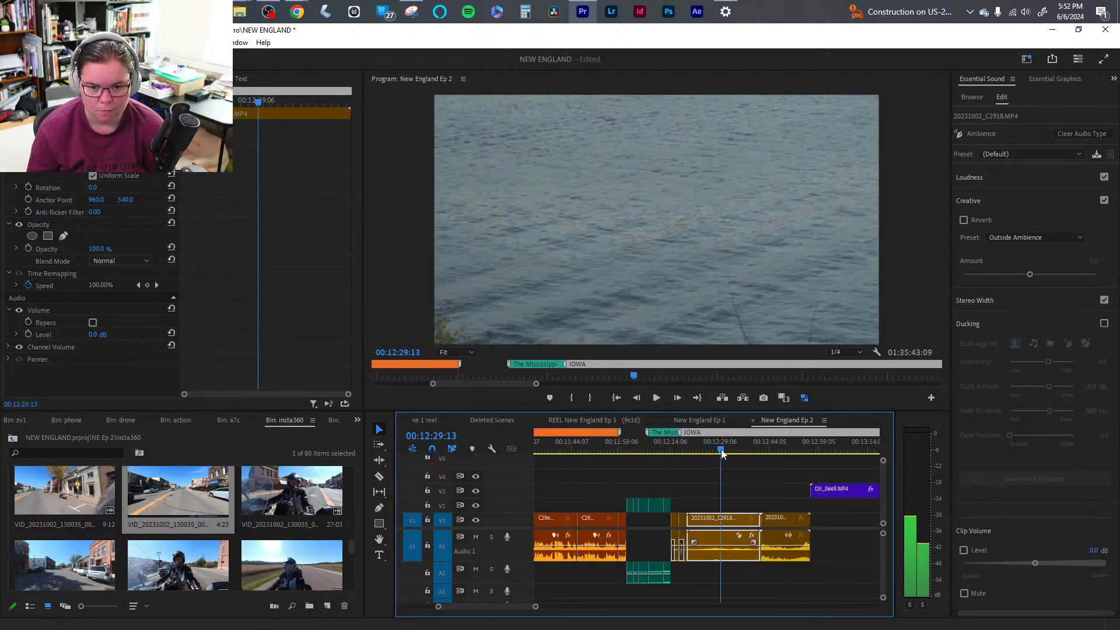
pyautogui.press('q')
pyautogui.press('space')
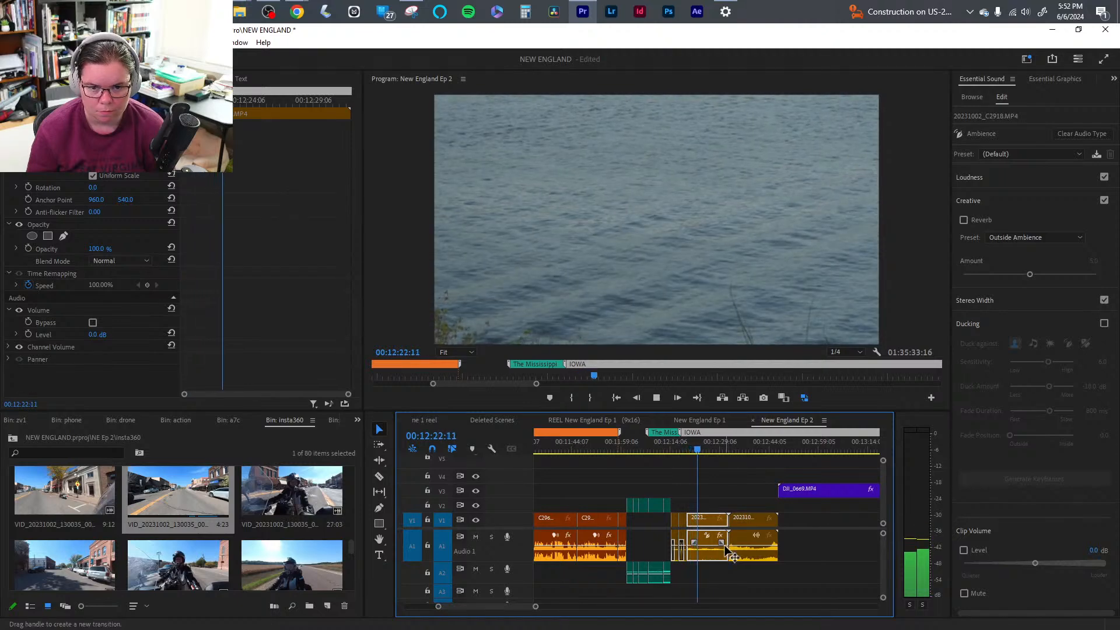
# - Ripple trim the end of 20231002_C2918.MP4 and the start of the following river clip up to 00:12:28:20, and play the result
pyautogui.press('space')
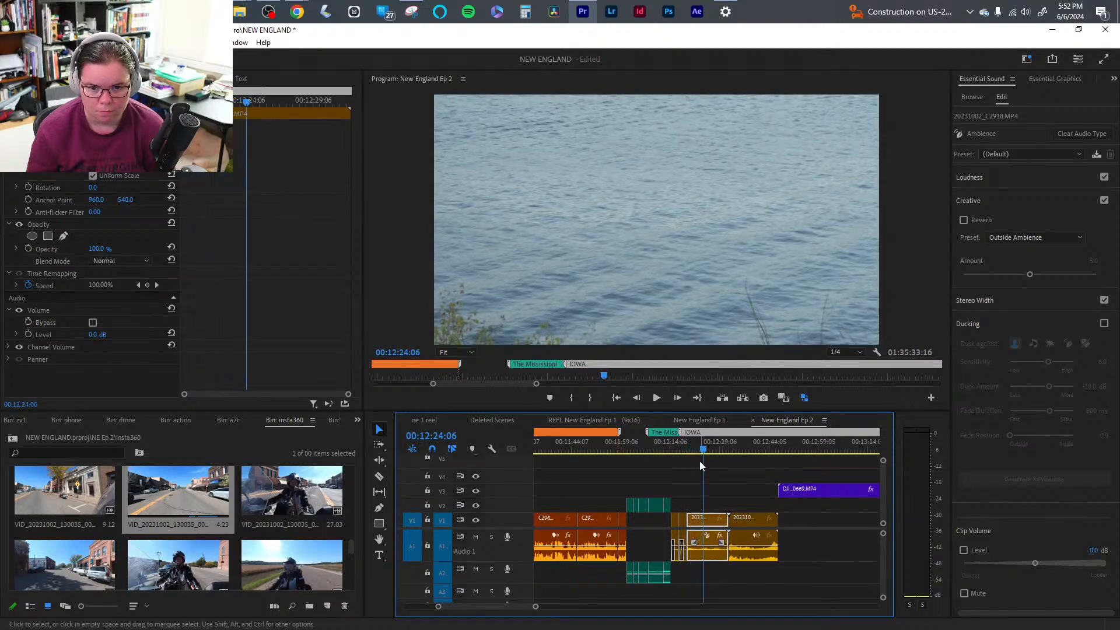
pyautogui.moveTo(702, 447); pyautogui.dragTo(721, 454)
pyautogui.press('w')
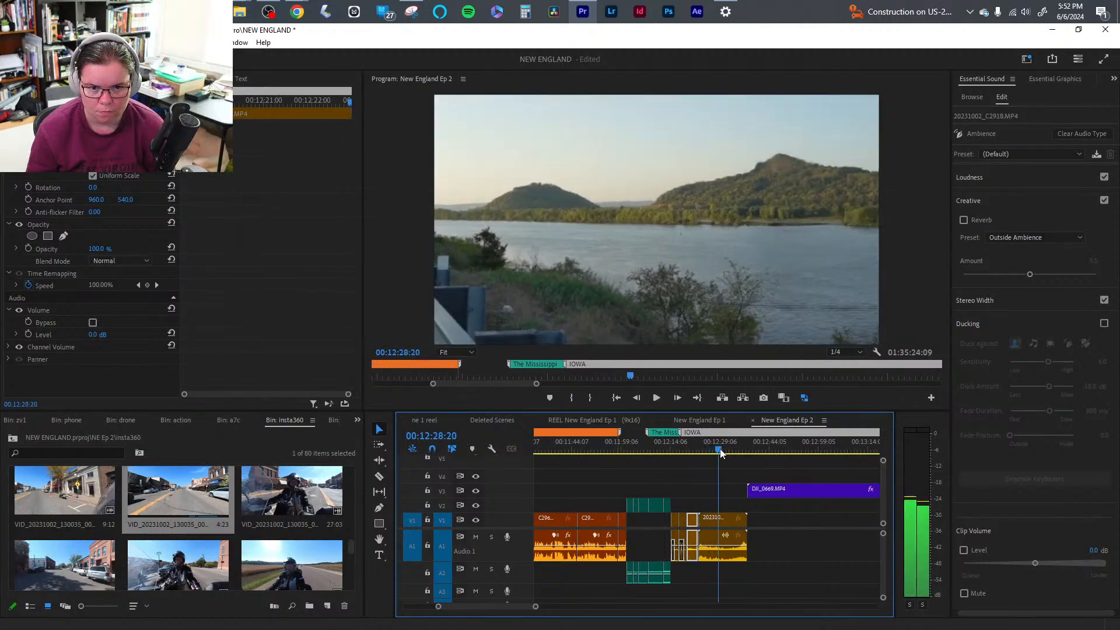
pyautogui.press('q')
pyautogui.press('space')
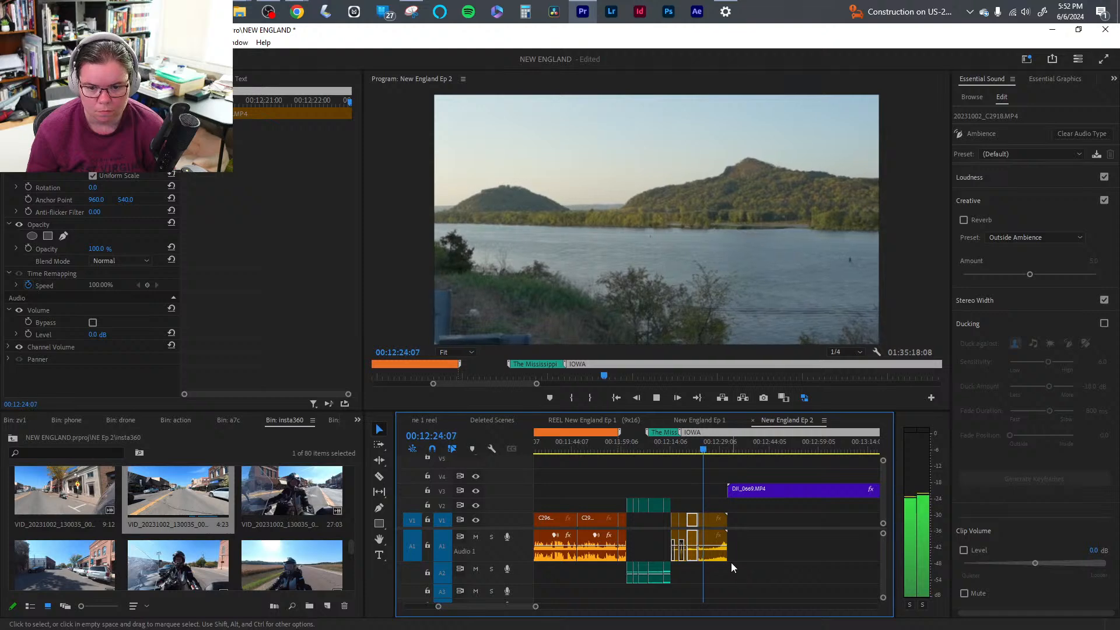
# - Lower the audio gain of 20231002_C2919.MP4 and resume playback of the river view
pyautogui.click(722, 549)
pyautogui.rightClick(722, 549)
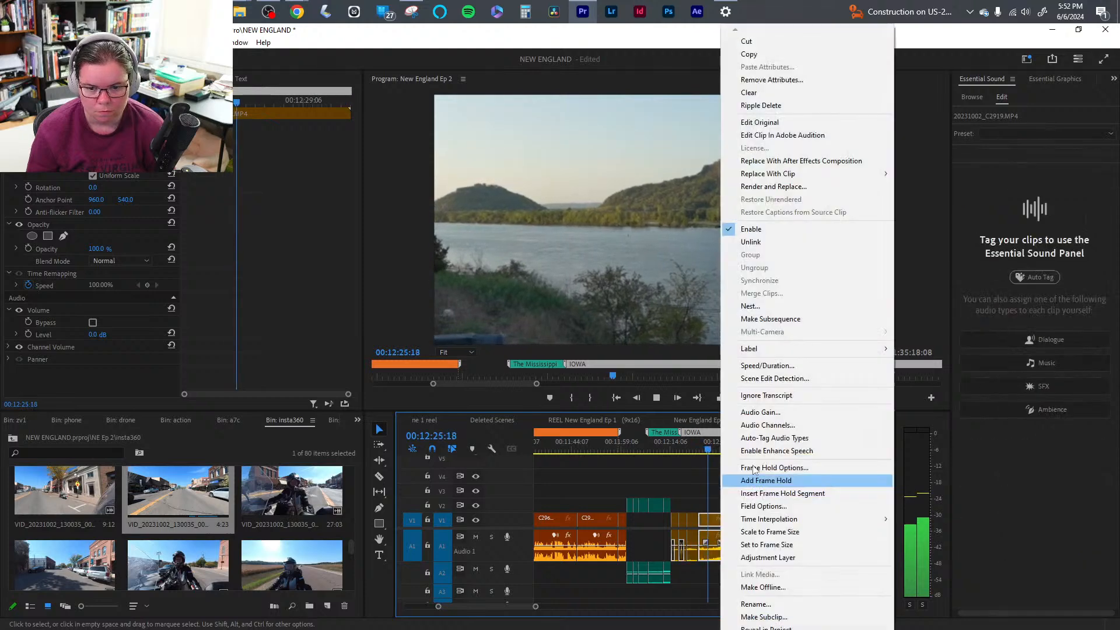
pyautogui.click(772, 416)
pyautogui.press('Return')
pyautogui.press('space')
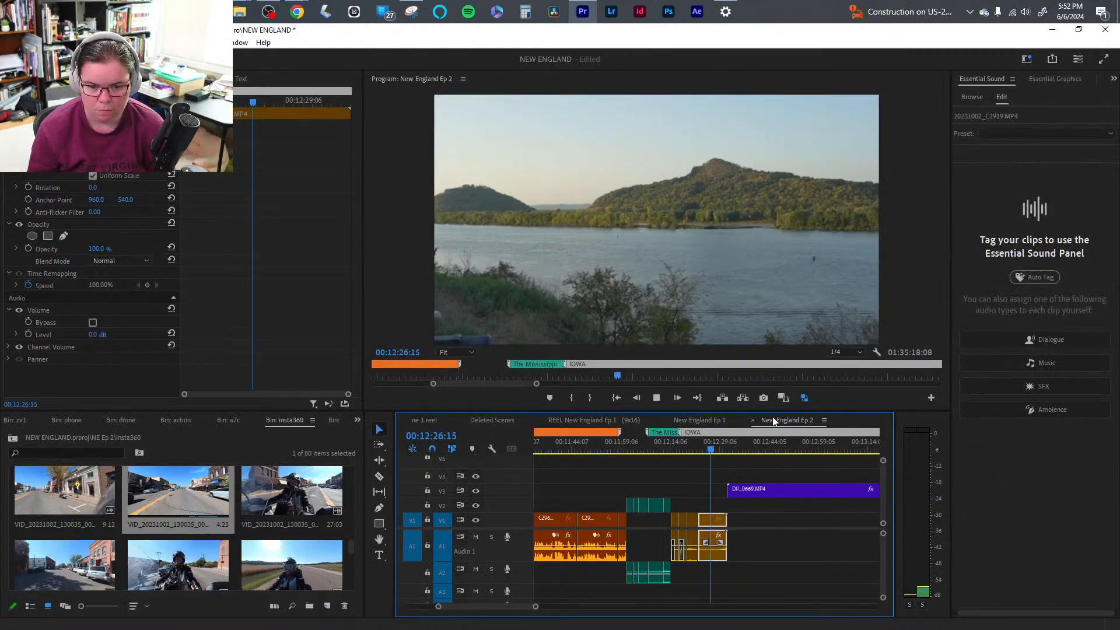
# - Ripple trim the end of 20231002_C2919.MP4 back to 00:12:30:10 and play through the cut and the preceding Mississippi riding shot
pyautogui.click(724, 449)
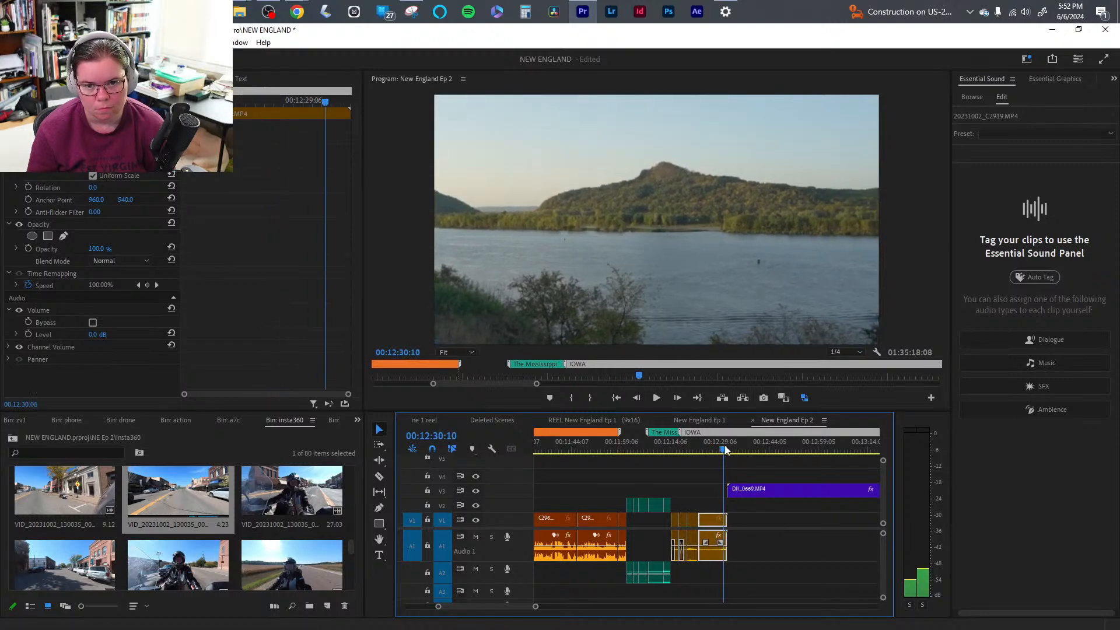
pyautogui.press('space')
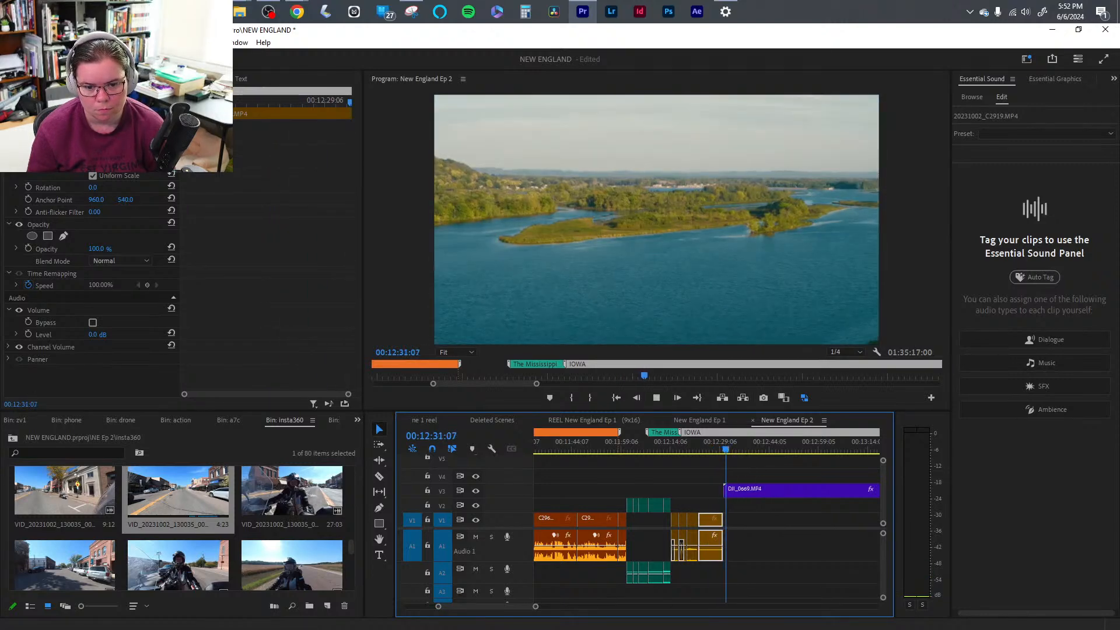
pyautogui.moveTo(537, 609); pyautogui.dragTo(523, 610)
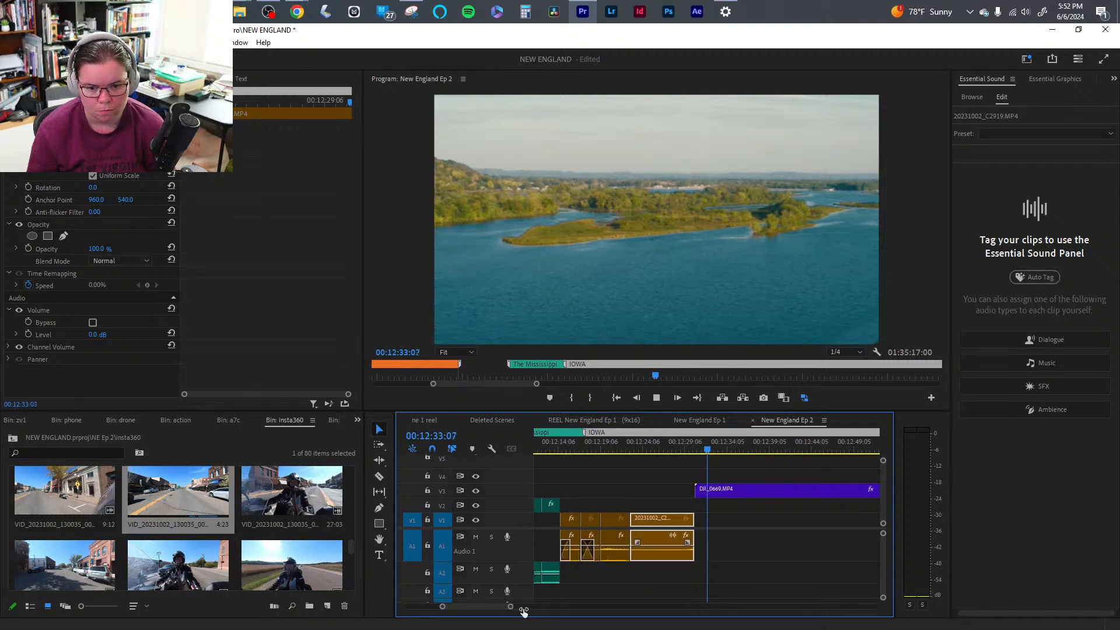
pyautogui.click(554, 450)
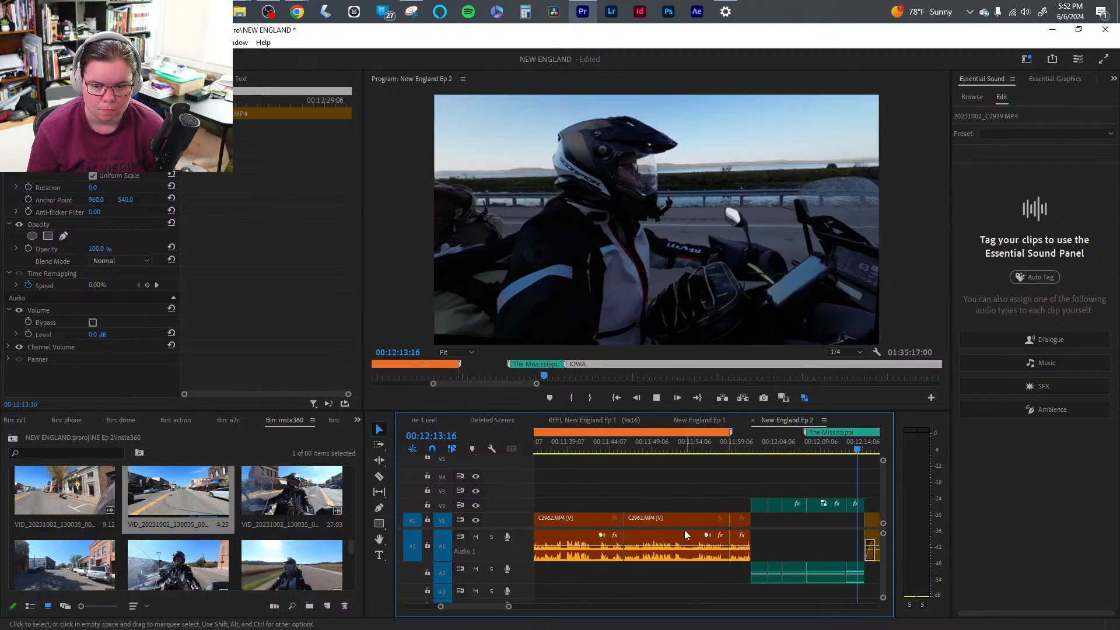
pyautogui.moveTo(508, 606); pyautogui.dragTo(531, 606)
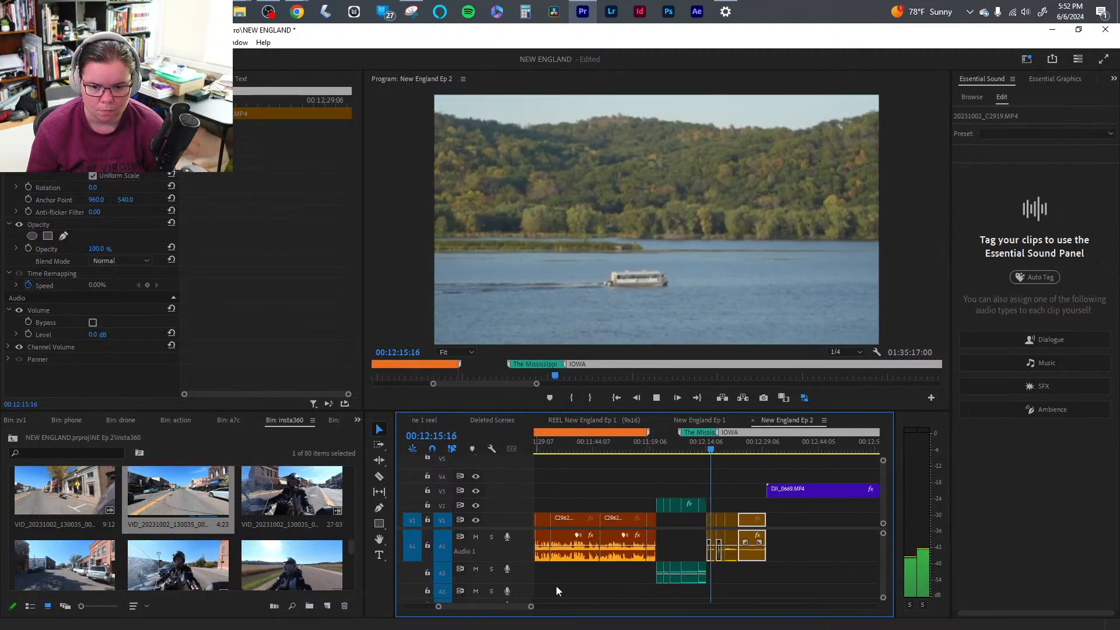
# - Shift the last Mississippi riding clips and everything following about 9 seconds later, opening a gap after the road shots
pyautogui.moveTo(675, 453); pyautogui.dragTo(675, 449)
pyautogui.click(691, 504)
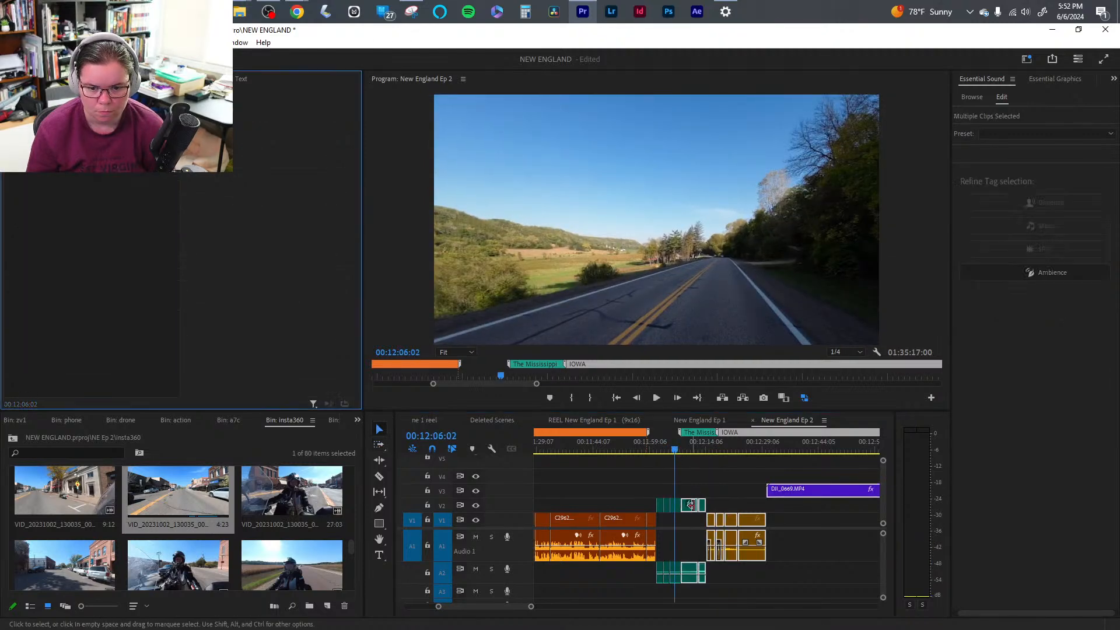
pyautogui.moveTo(690, 509); pyautogui.dragTo(722, 508)
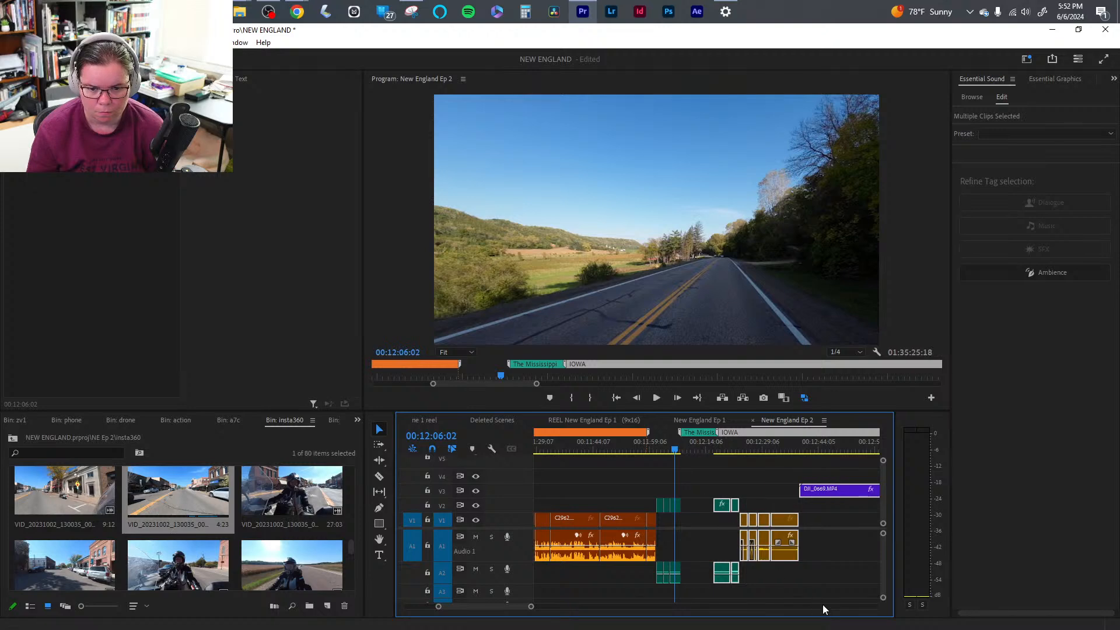
pyautogui.click(822, 606)
pyautogui.moveTo(536, 606)
pyautogui.mouseDown()
pyautogui.moveTo(558, 601)
pyautogui.moveTo(528, 604)
pyautogui.mouseUp()
pyautogui.click(727, 577)
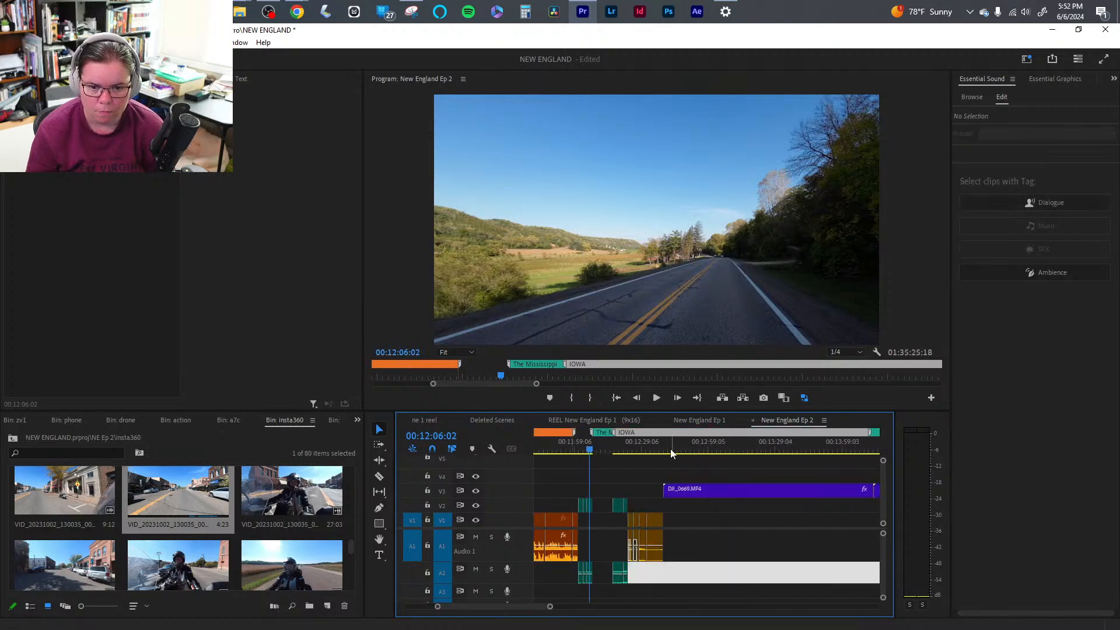
# - Scale the drone clip DJI_0669.MP4 to the frame size
pyautogui.moveTo(675, 452); pyautogui.dragTo(774, 452)
pyautogui.click(774, 490)
pyautogui.rightClick(774, 490)
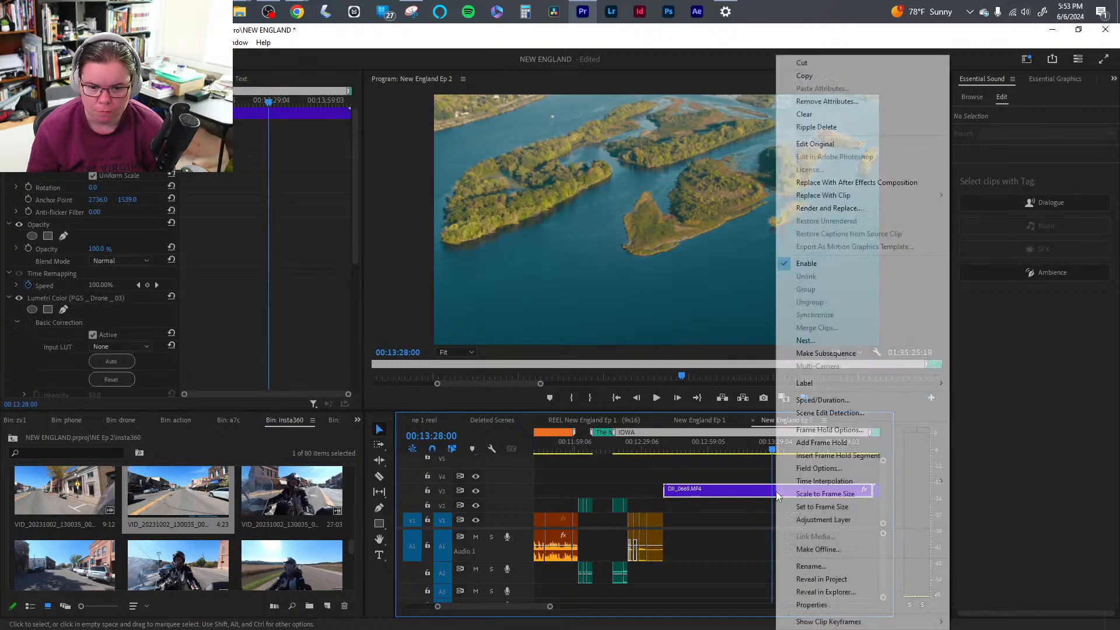
pyautogui.click(827, 496)
pyautogui.click(748, 534)
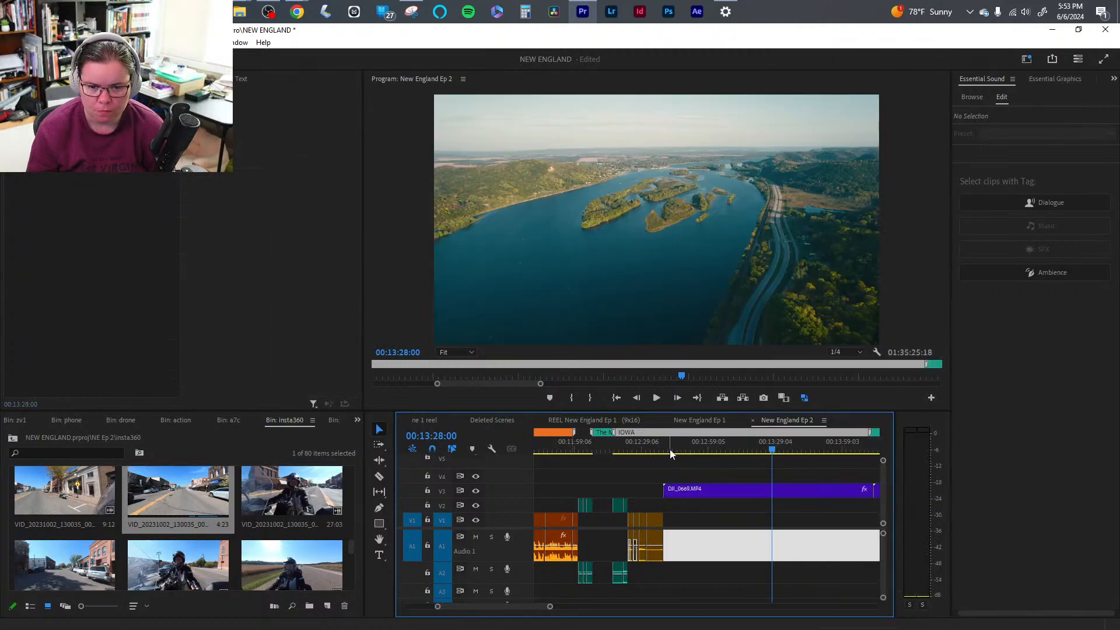
# - Ripple trim the start of DJI_0669.MP4 to about 00:13:04, trim it again to about 00:13:20, and play it
pyautogui.moveTo(669, 455); pyautogui.dragTo(723, 461)
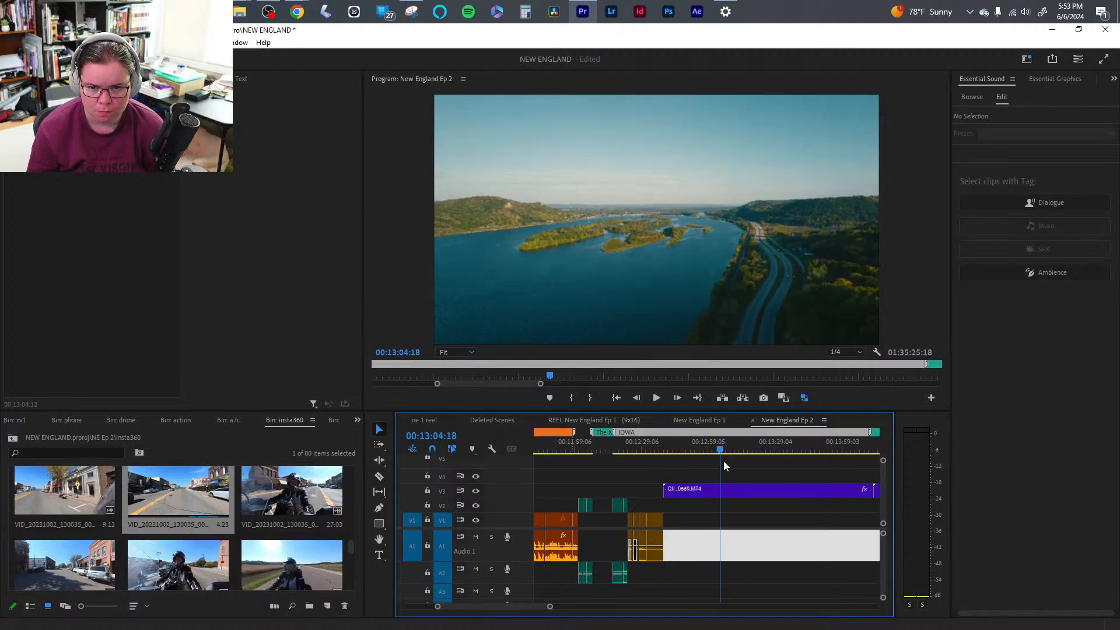
pyautogui.press('Delete')
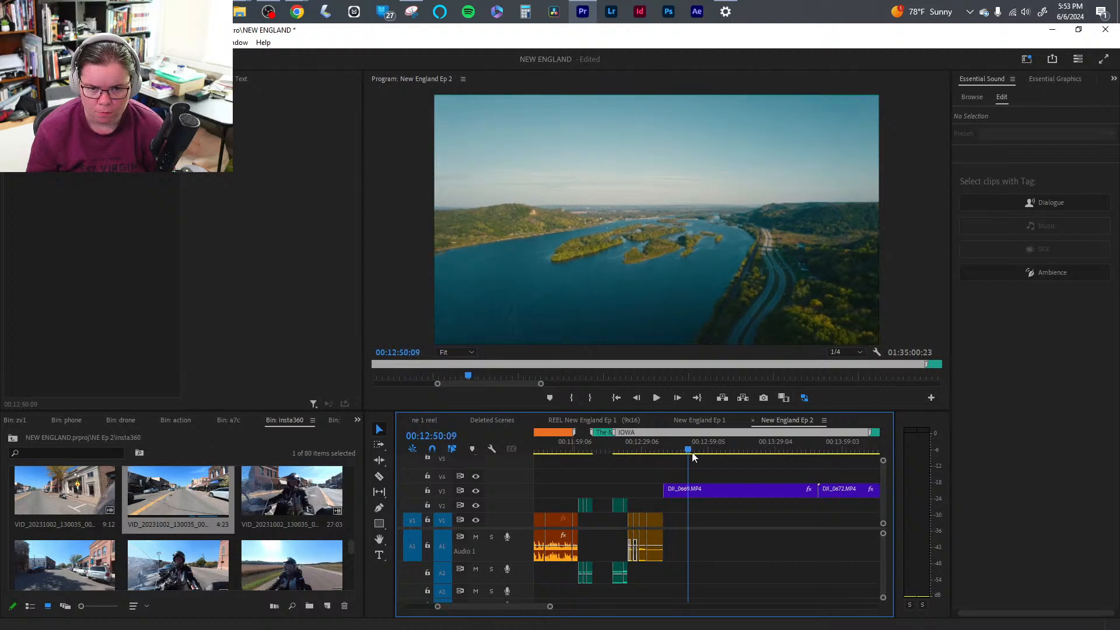
pyautogui.moveTo(706, 456); pyautogui.dragTo(753, 455)
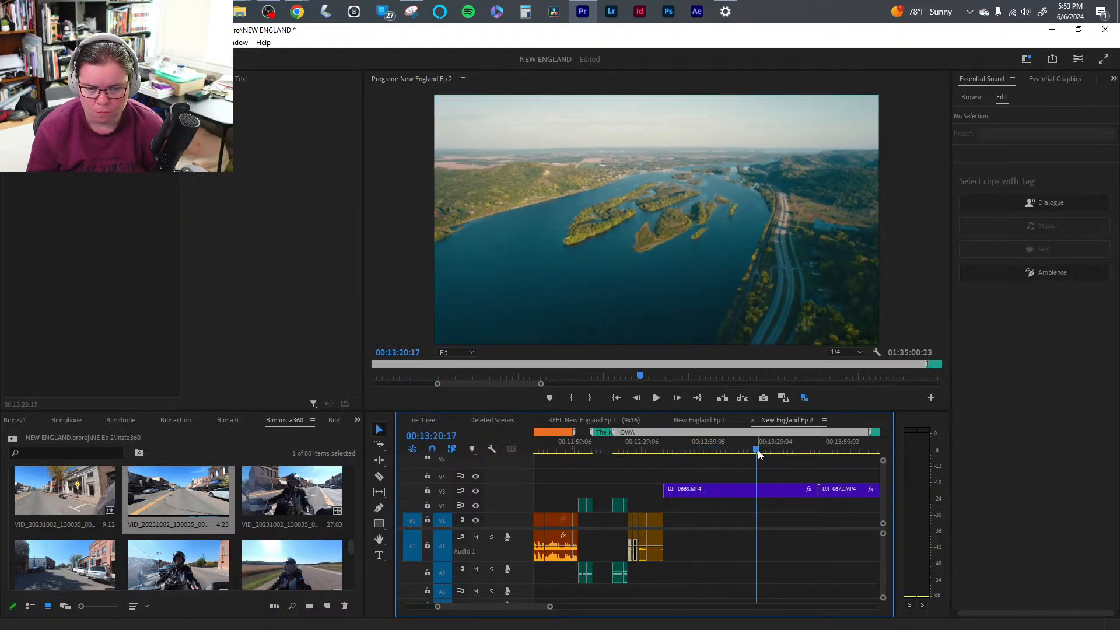
pyautogui.press('space')
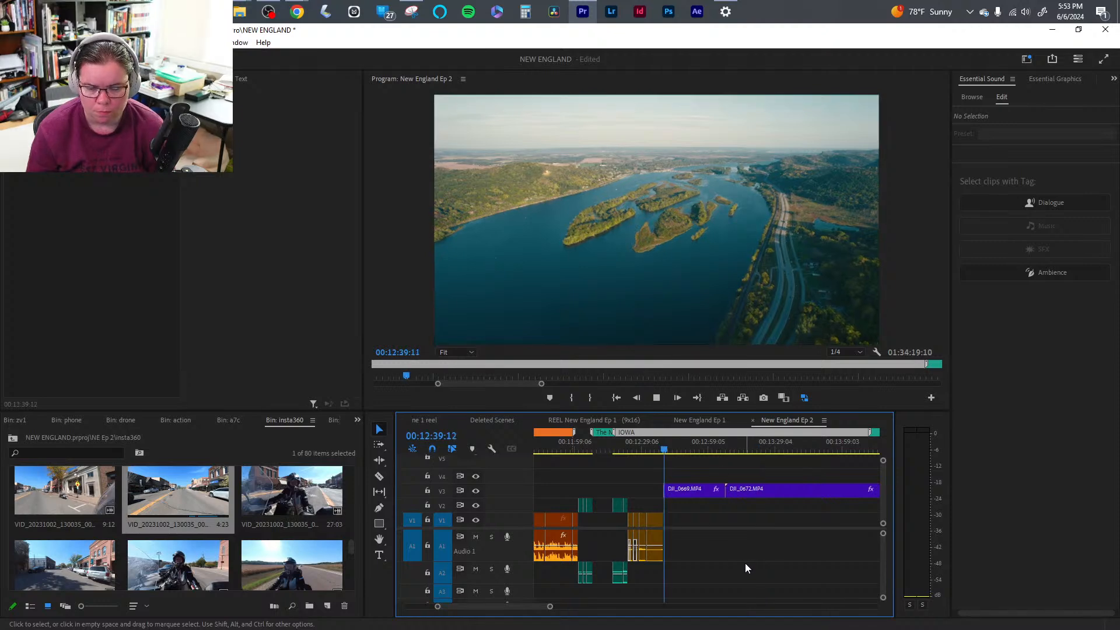
# - Ripple trim the start of DJI_0669.MP4 up to about 00:12:46 and play the shortened clip to 00:12:45:07
pyautogui.click(681, 449)
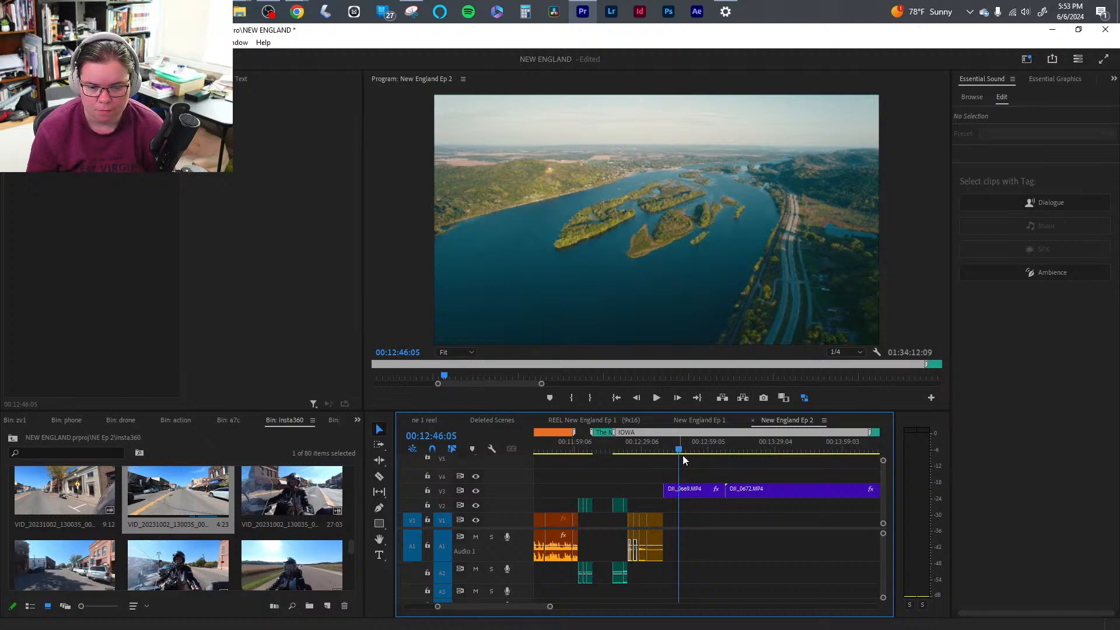
pyautogui.press('q')
pyautogui.press('space')
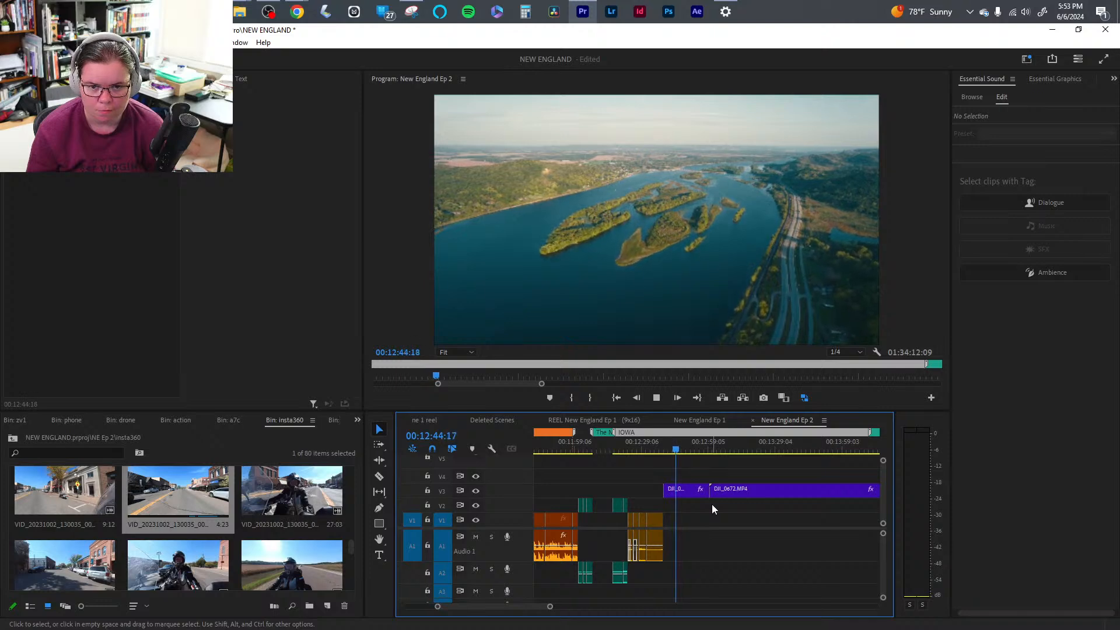
pyautogui.press('space')
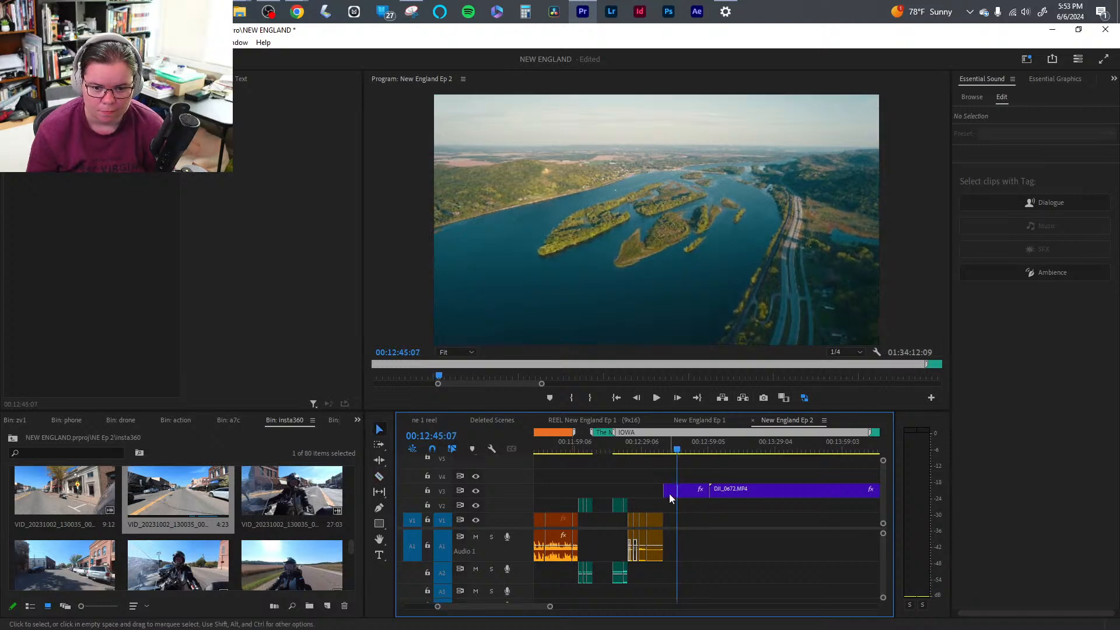
# - Split DJI_0669.MP4 at 00:12:45:07, move its first part into the Mississippi gap on V1 and save the project
pyautogui.moveTo(670, 494); pyautogui.dragTo(600, 513)
pyautogui.click(596, 449)
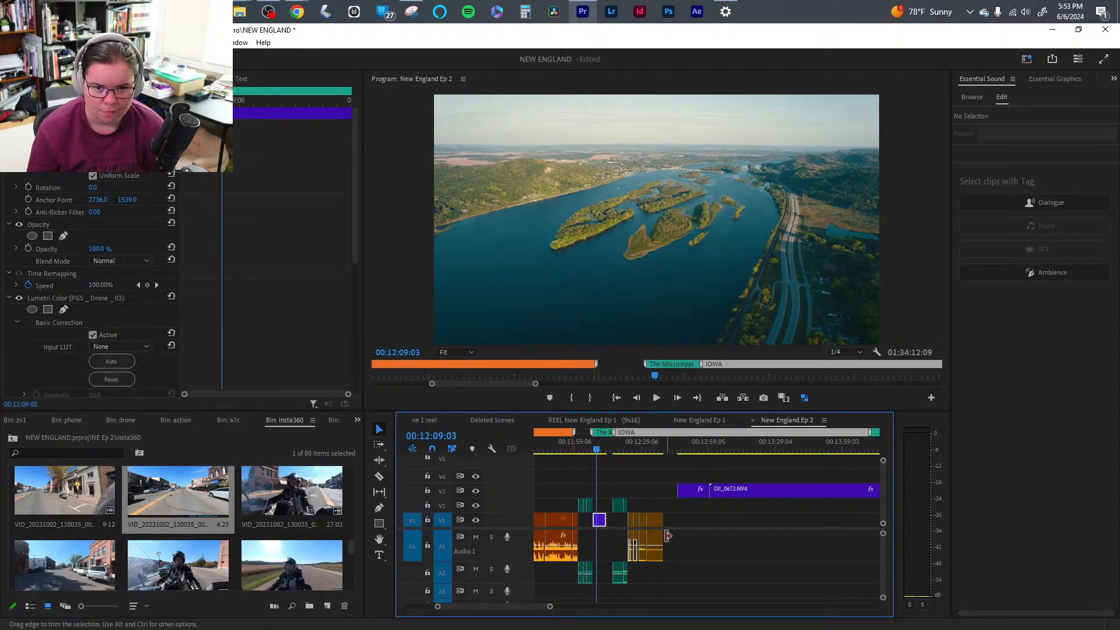
pyautogui.hotkey('ctrl', 's')
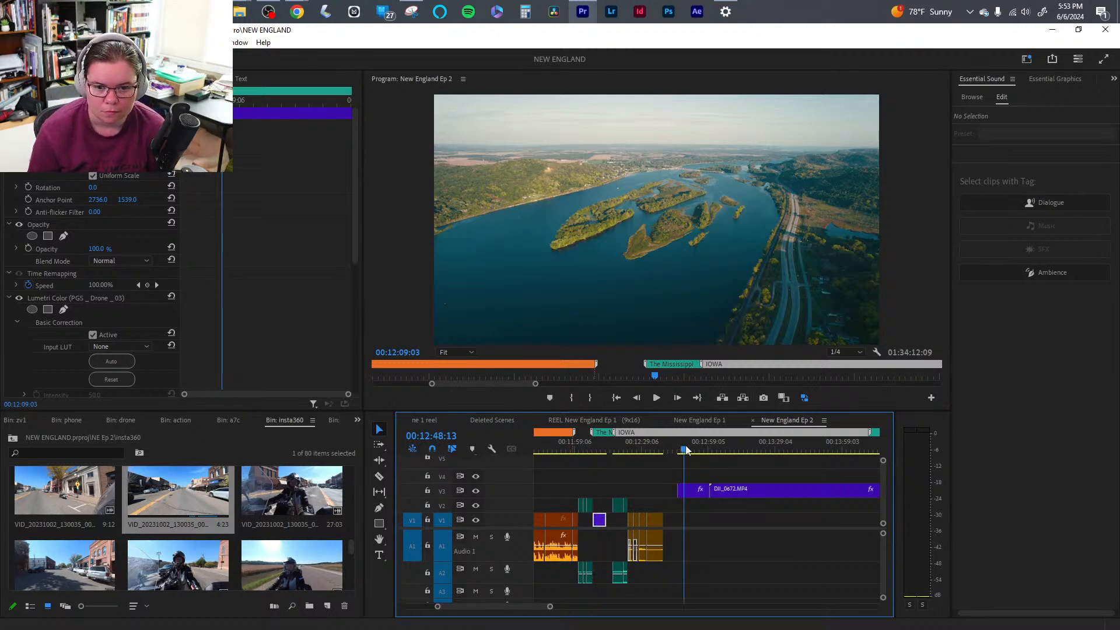
# - Ripple trim more off the start of the remaining DJI_0669.MP4 clip and play it
pyautogui.moveTo(687, 449); pyautogui.dragTo(693, 452)
pyautogui.press('q')
pyautogui.press('space')
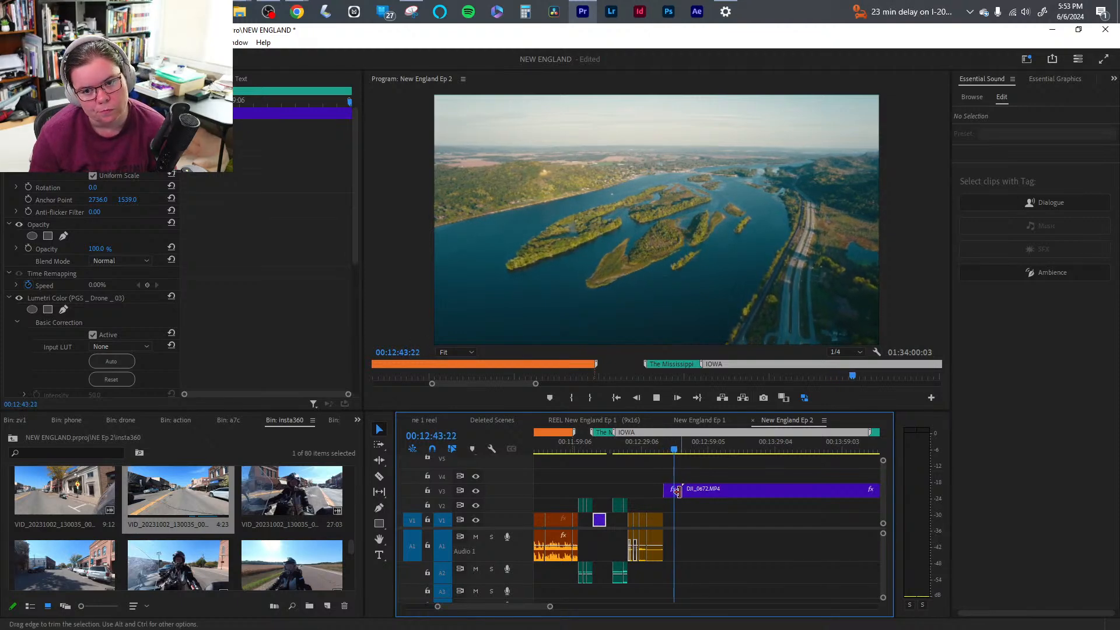
# - Move the section of DJI_0669.MP4 ending at 00:12:44:21 into the Mississippi gap on V2 and delete the earlier drone piece on V1
pyautogui.press('space')
pyautogui.moveTo(676, 491); pyautogui.dragTo(599, 511)
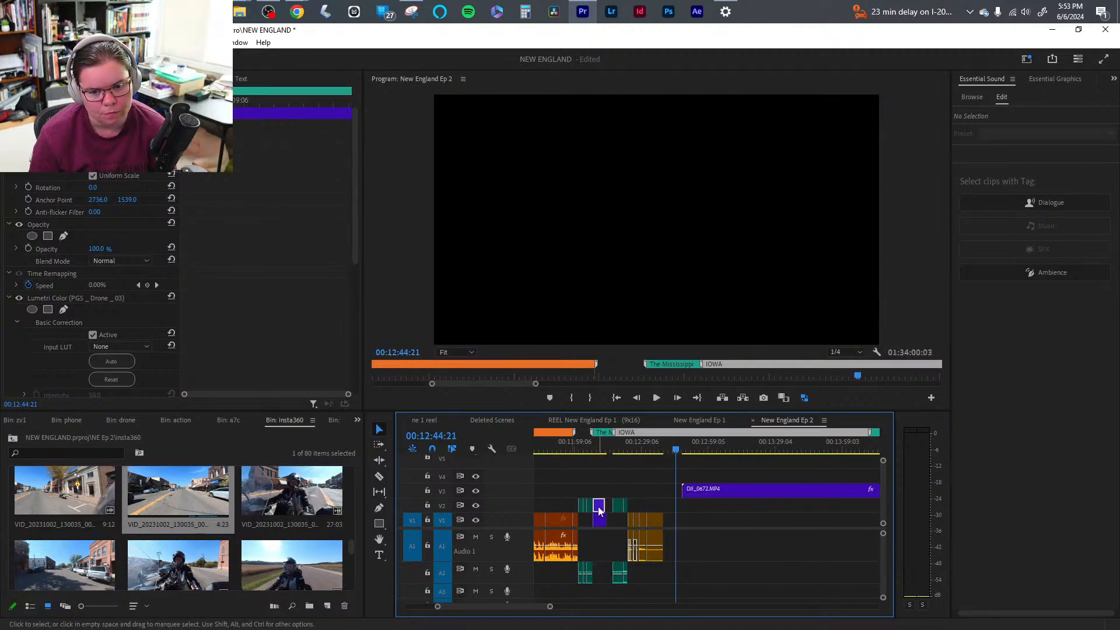
pyautogui.press('Delete')
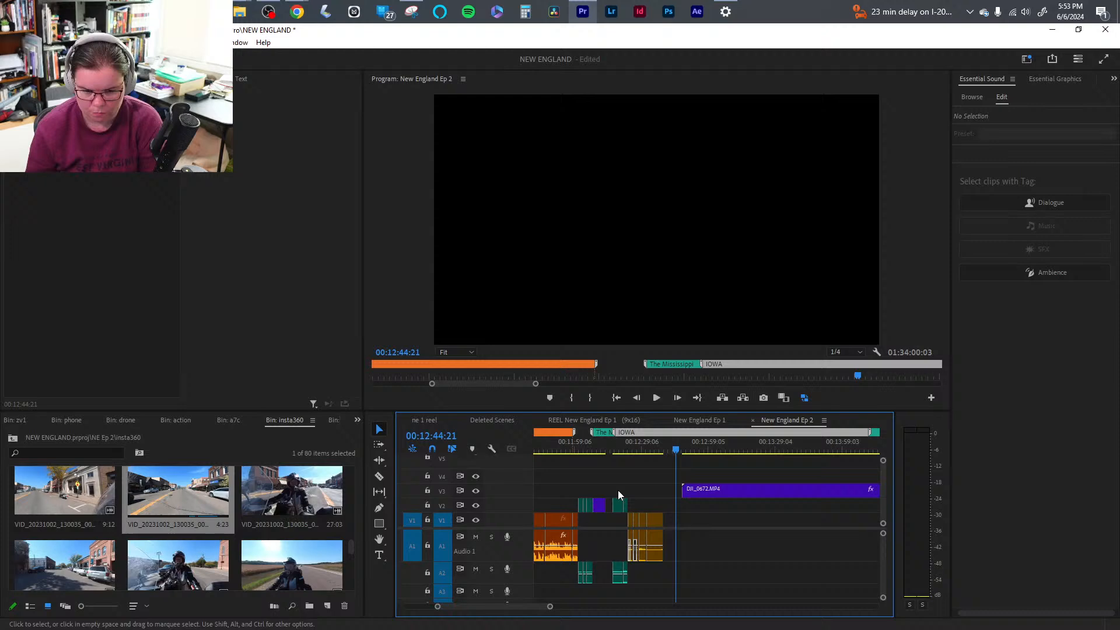
# - Scale the drone clip DJI_0672.MP4 to the frame size and skim through its footage
pyautogui.click(699, 450)
pyautogui.click(735, 496)
pyautogui.rightClick(737, 494)
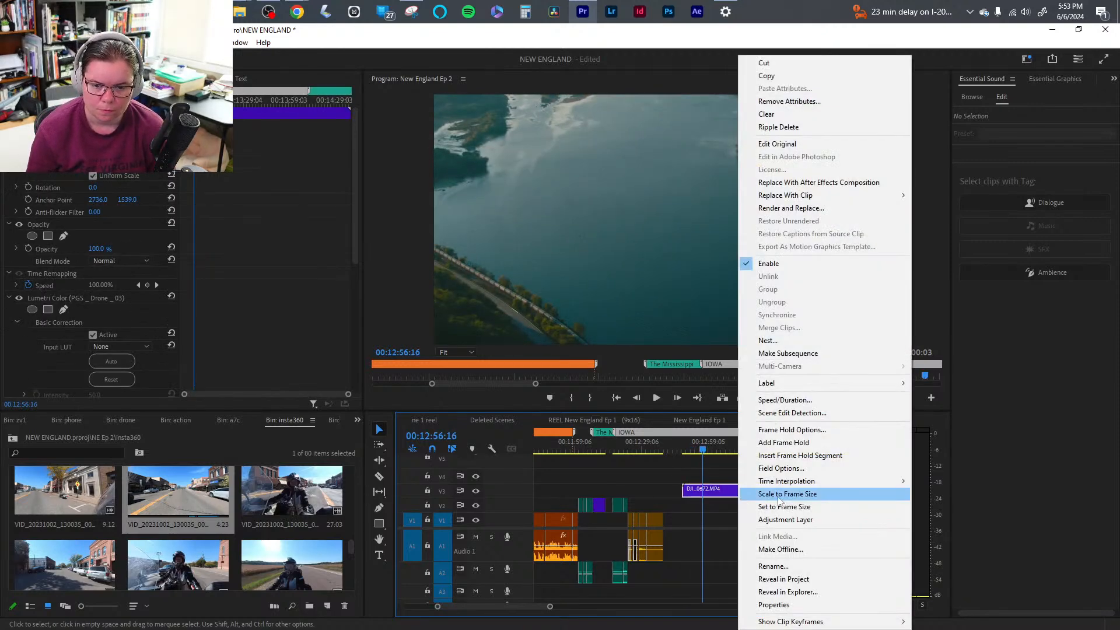
pyautogui.click(779, 495)
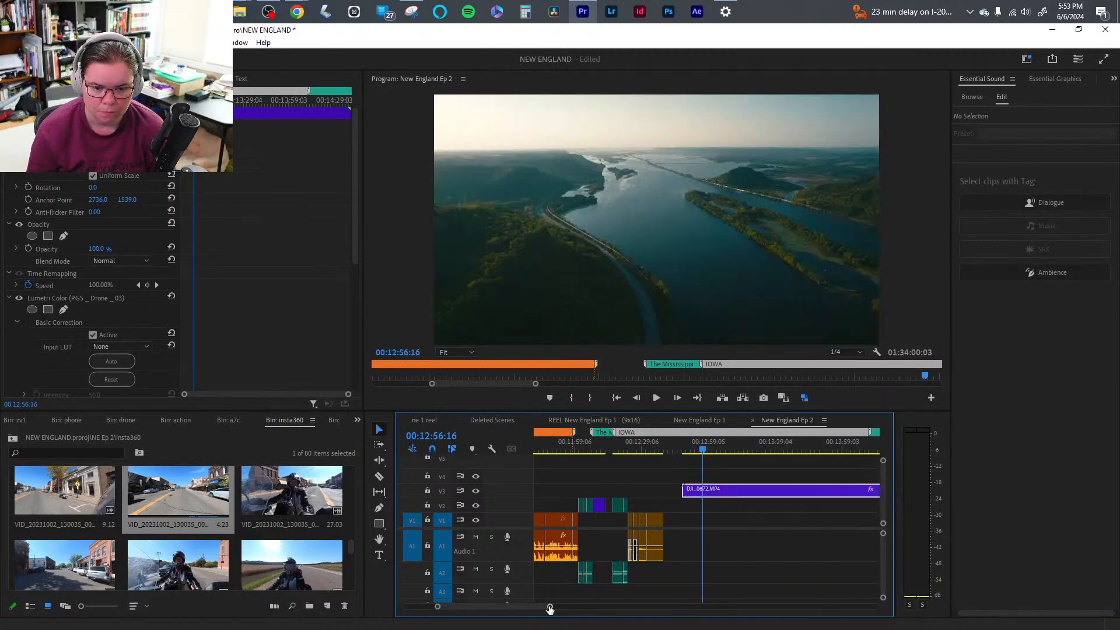
pyautogui.moveTo(549, 608); pyautogui.dragTo(571, 606)
pyautogui.click(723, 450)
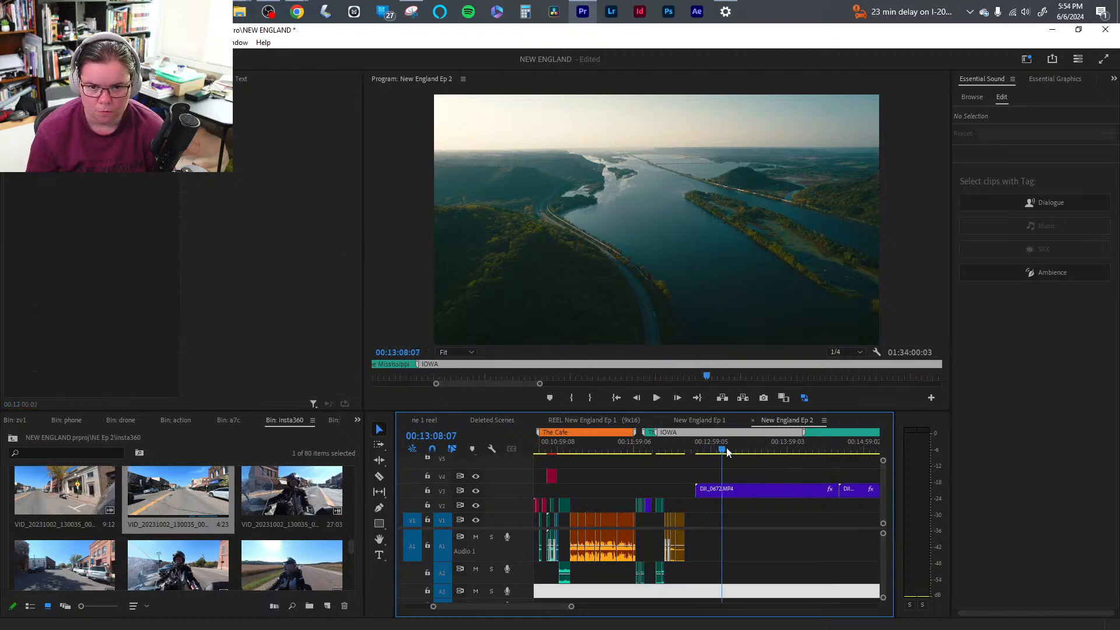
pyautogui.click(748, 455)
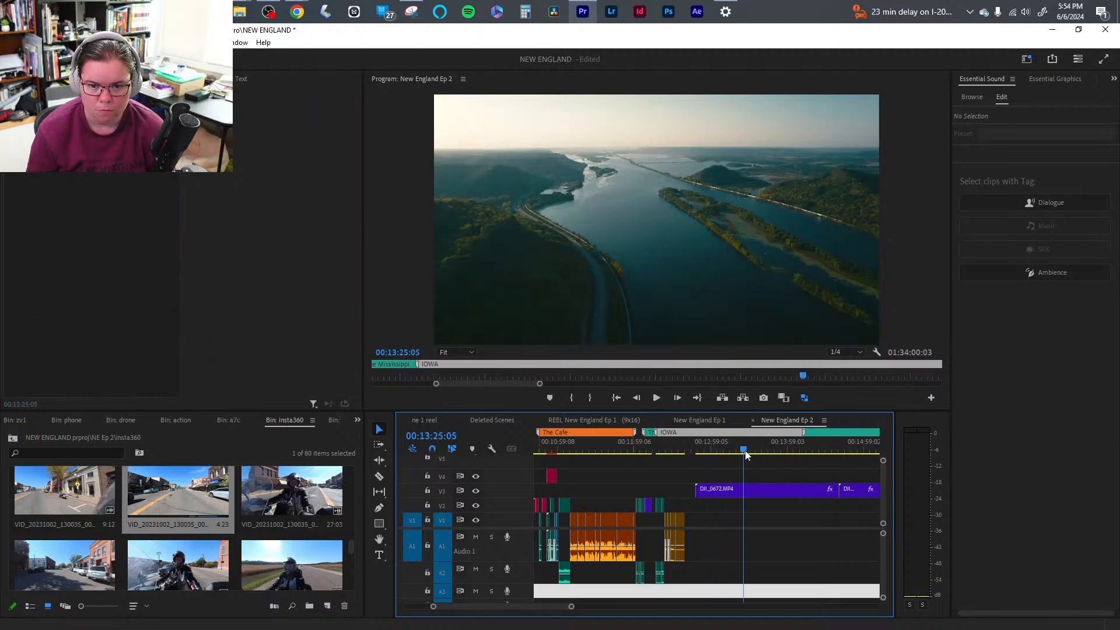
# - Review the rest of DJI_0672.MP4 and scale the following drone clip DJI_0673.MP4 to the frame size
pyautogui.moveTo(750, 455); pyautogui.dragTo(855, 455)
pyautogui.click(855, 495)
pyautogui.rightClick(854, 495)
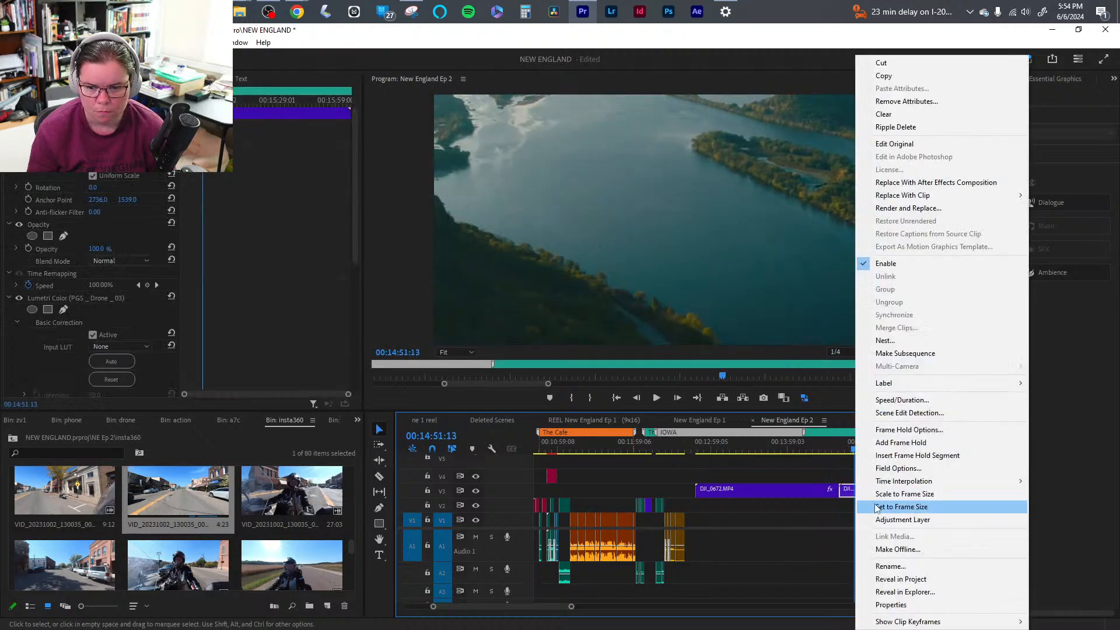
pyautogui.click(888, 495)
# - Remove DJI_0672.MP4 and the opening part of DJI_0673.MP4, closing the space up to the river view clips
pyautogui.moveTo(571, 606); pyautogui.dragTo(599, 607)
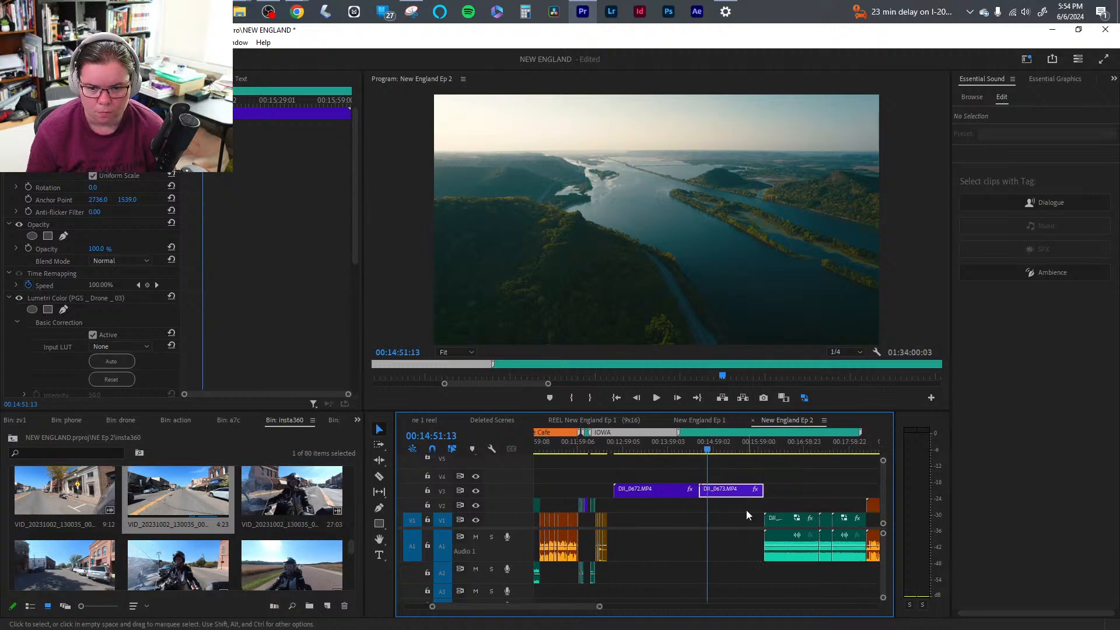
pyautogui.moveTo(707, 447); pyautogui.dragTo(725, 451)
pyautogui.press('q')
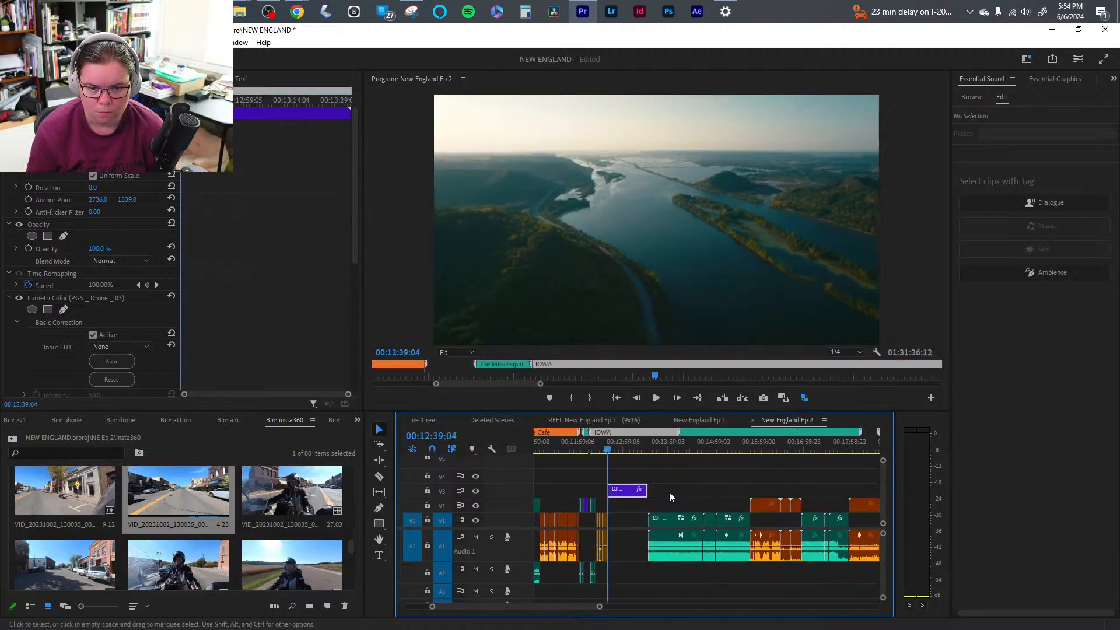
# - Move the last Mississippi riding clips and the river view clips earlier to meet the inserted drone shot, and play the section
pyautogui.moveTo(600, 608); pyautogui.dragTo(542, 606)
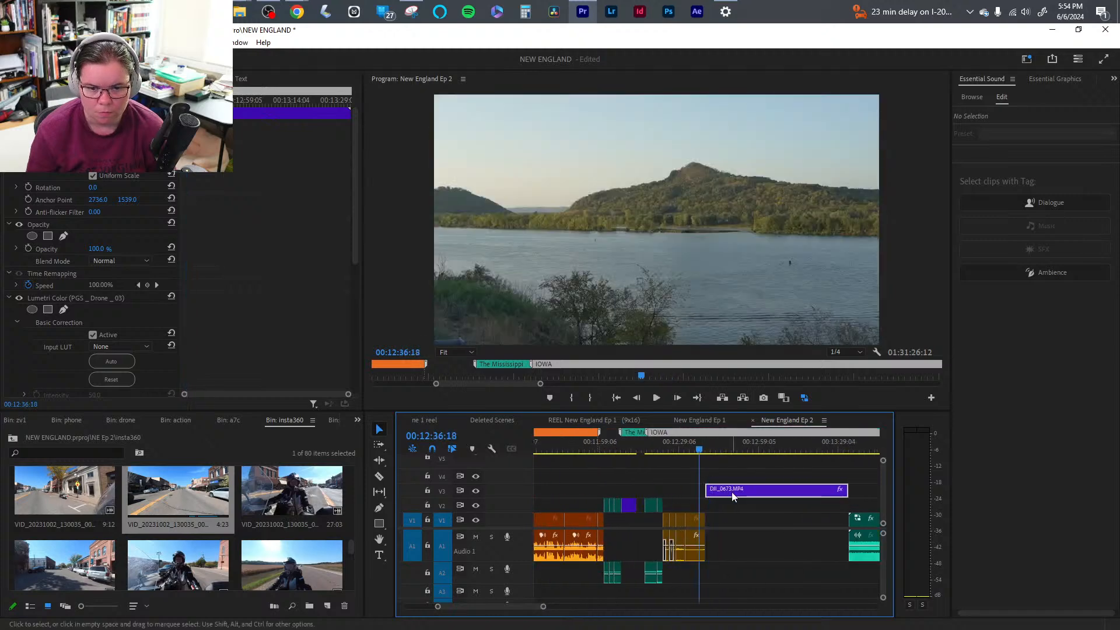
pyautogui.moveTo(652, 448); pyautogui.dragTo(632, 448)
pyautogui.moveTo(717, 573); pyautogui.dragTo(643, 505)
pyautogui.click(716, 578)
pyautogui.press('space')
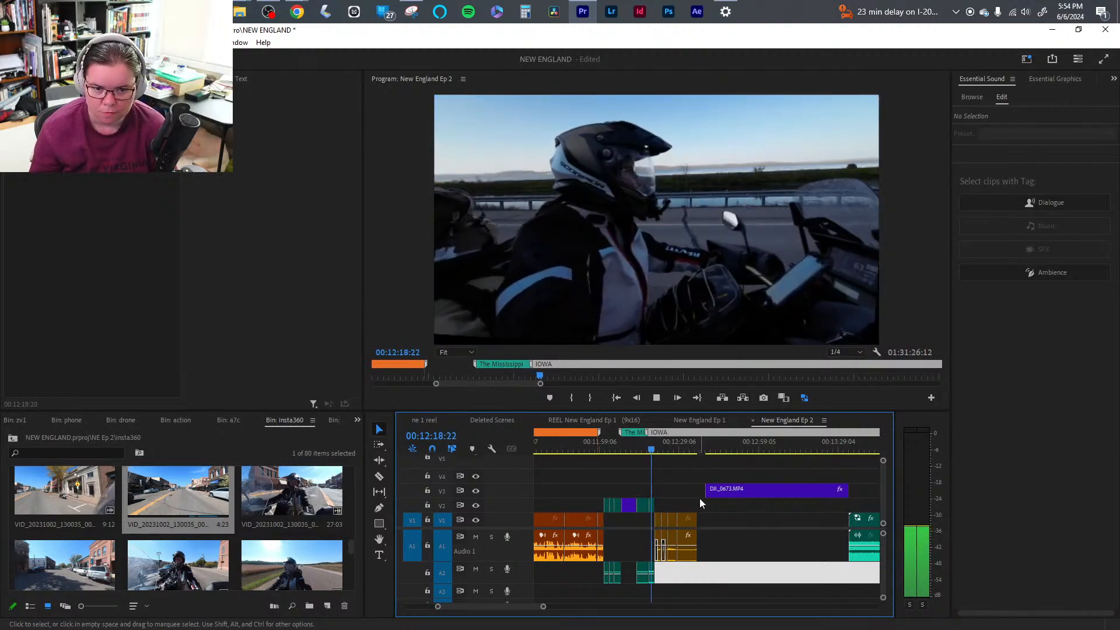
# - Lower the audio gain of the side-view riding clip DJI_0127.MP4 by 30 dB
pyautogui.rightClick(649, 582)
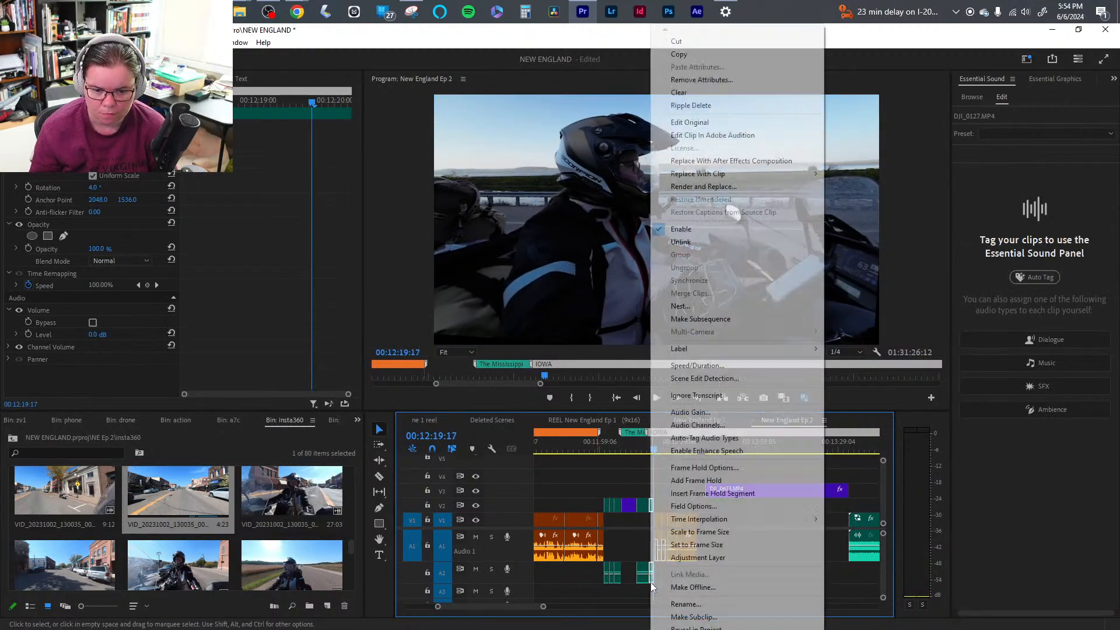
pyautogui.click(723, 414)
pyautogui.write('-30')
pyautogui.press('Return')
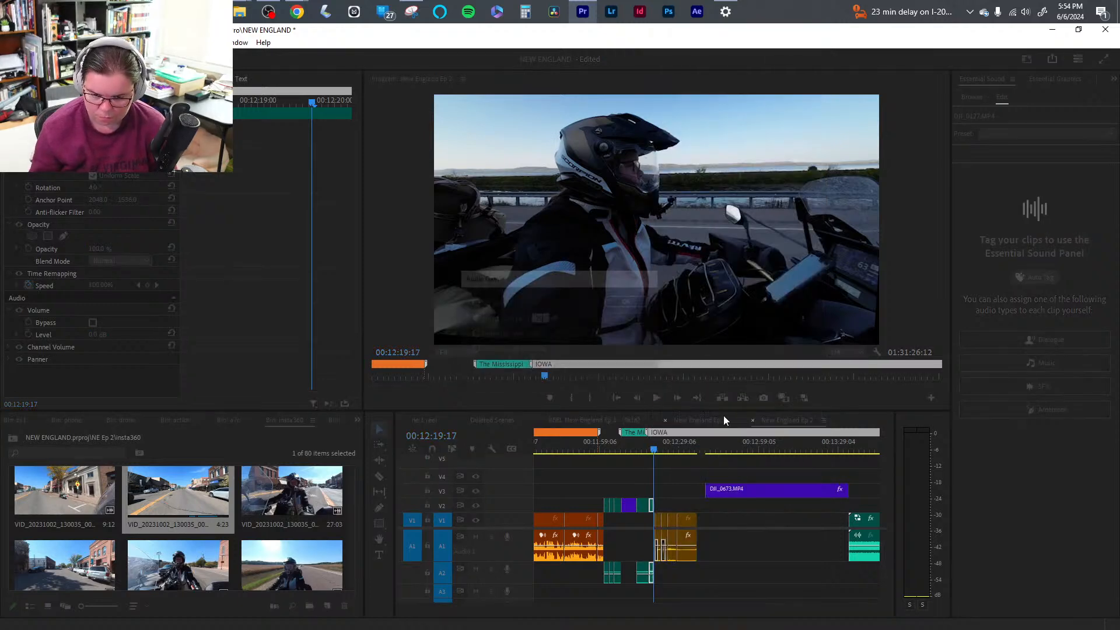
# - Swap the river view clips and drone clip DJI_0673.MP4 so the drone shot directly follows the last riding clip
pyautogui.press('space')
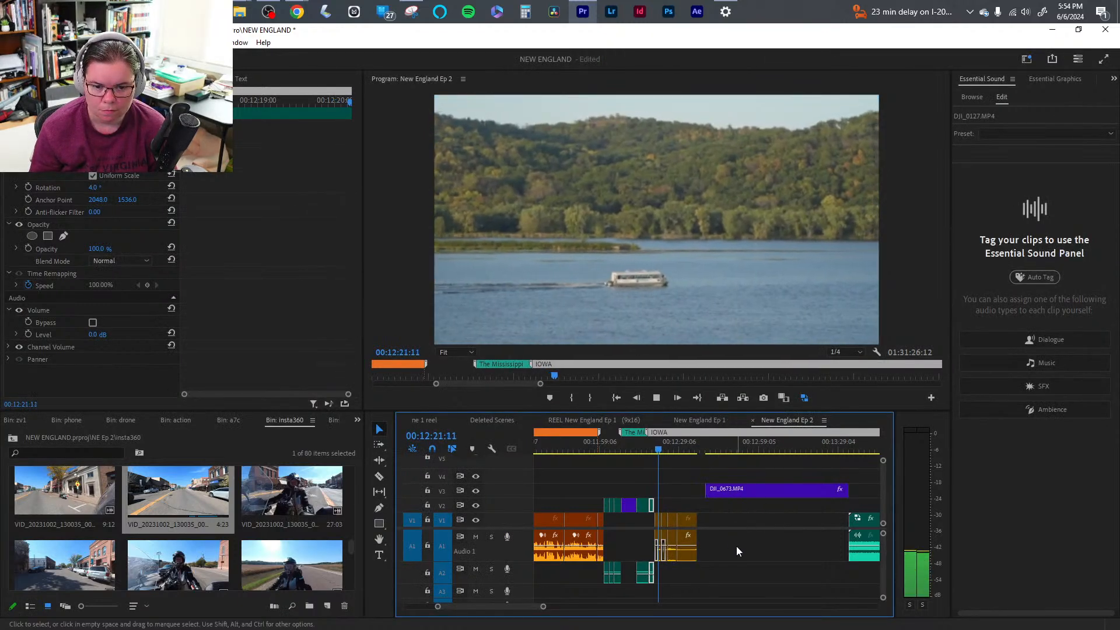
pyautogui.press('space')
pyautogui.moveTo(682, 524); pyautogui.dragTo(700, 495)
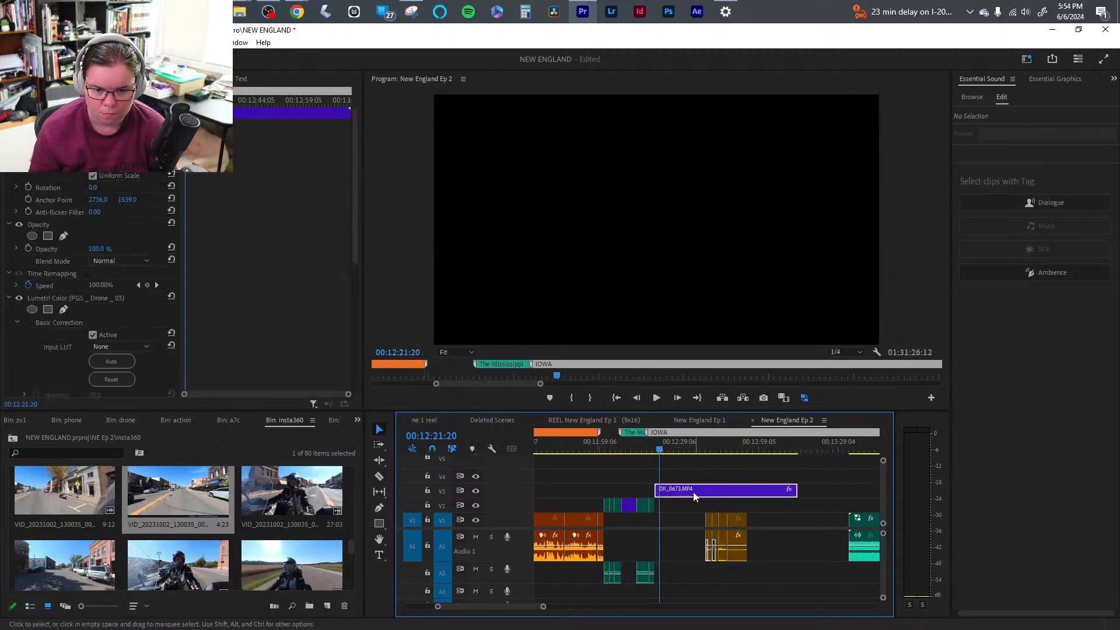
# - Ripple-trim the opening of drone clip DJI_0673.MP4, closing the space on all tracks, and play it
pyautogui.press('space')
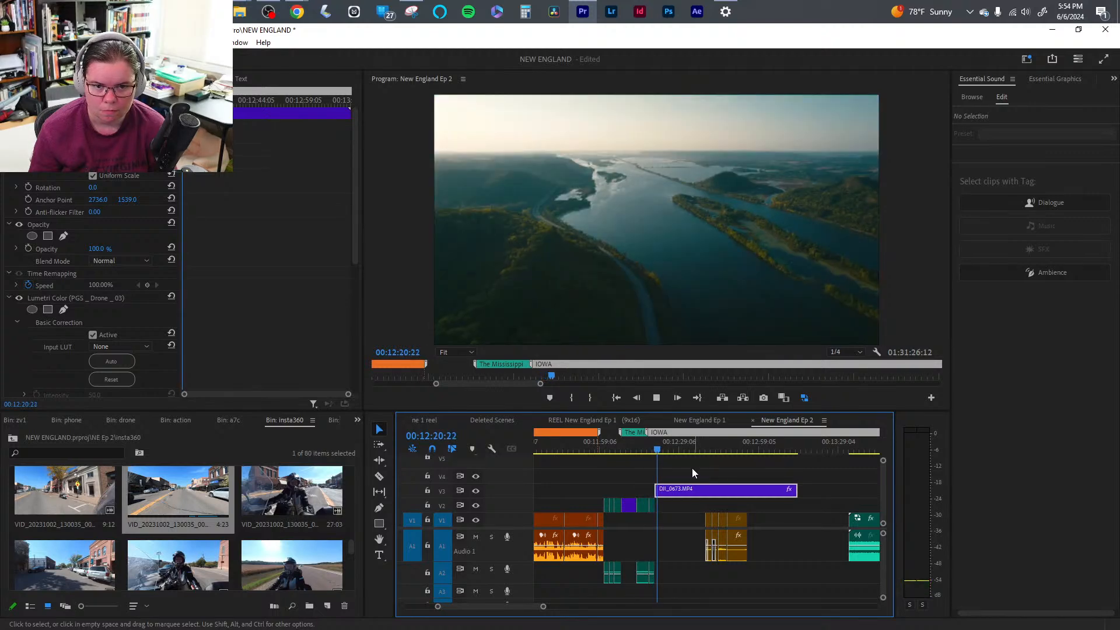
pyautogui.moveTo(663, 447); pyautogui.dragTo(687, 454)
pyautogui.press('q')
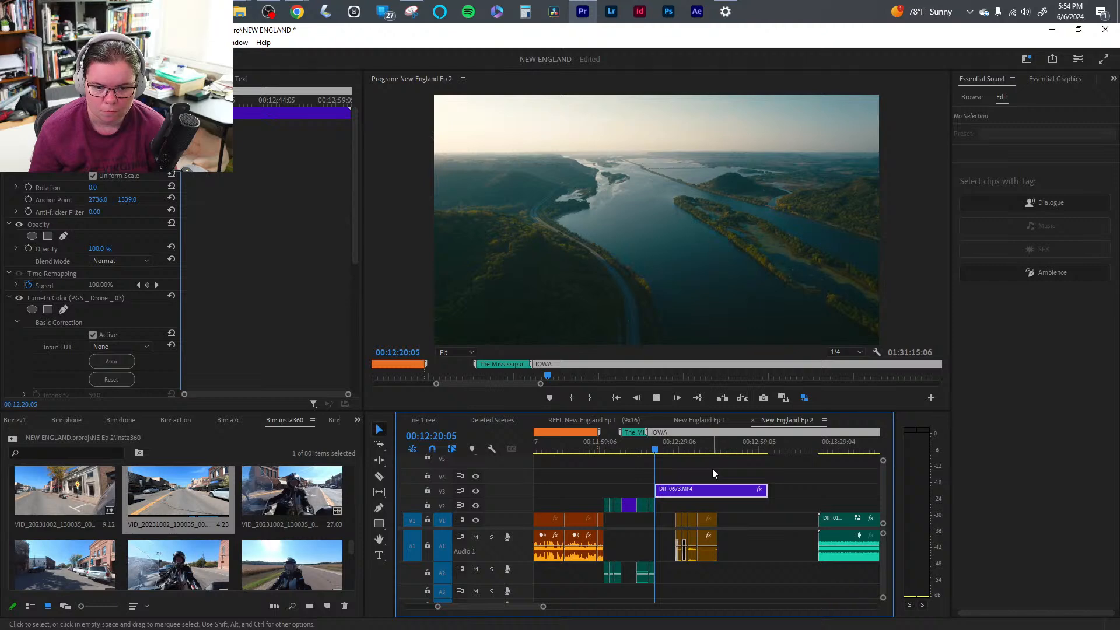
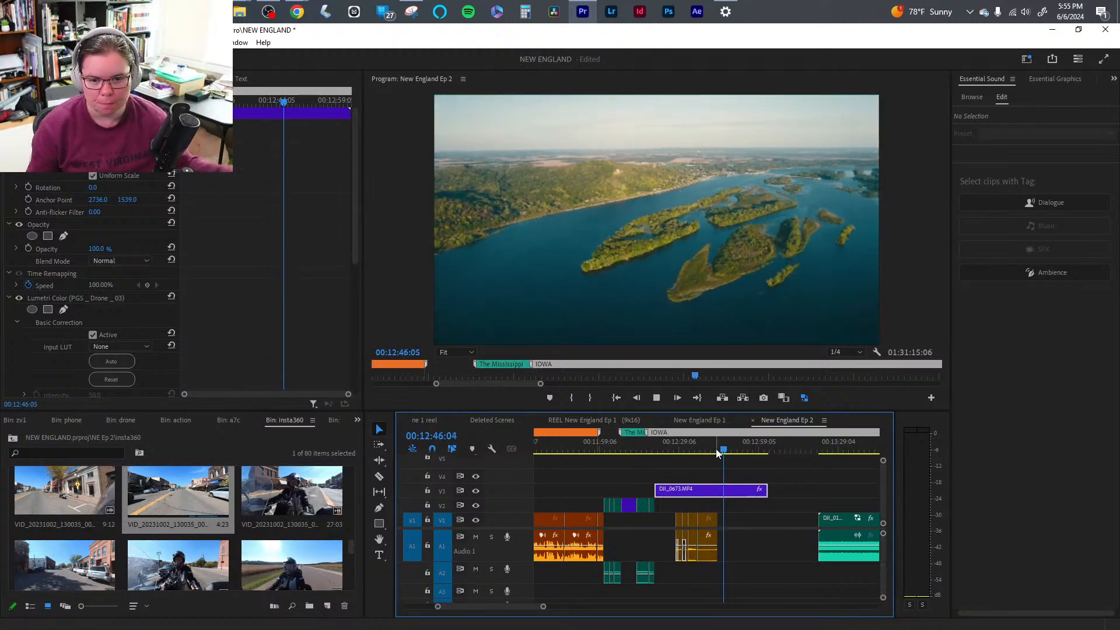
# - Shorten the end of DJI_0673.MP4 to where the river view clips start and play through the transition
pyautogui.moveTo(671, 449)
pyautogui.mouseDown()
pyautogui.moveTo(660, 448)
pyautogui.moveTo(670, 448)
pyautogui.mouseUp()
pyautogui.press('space')
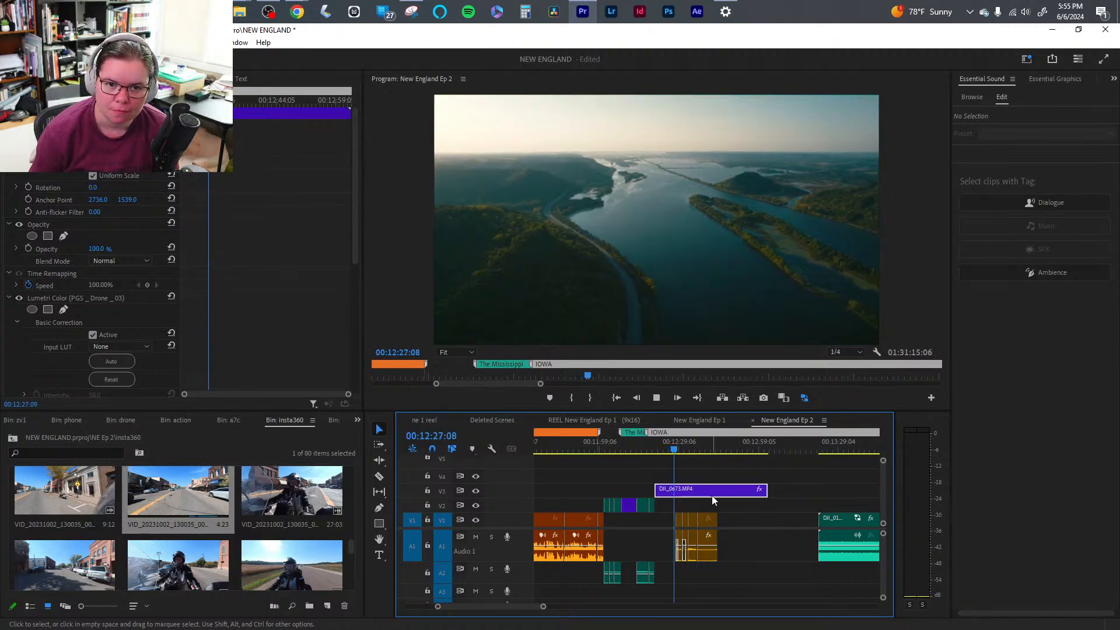
pyautogui.moveTo(765, 488); pyautogui.dragTo(675, 480)
pyautogui.click(673, 455)
pyautogui.press('space')
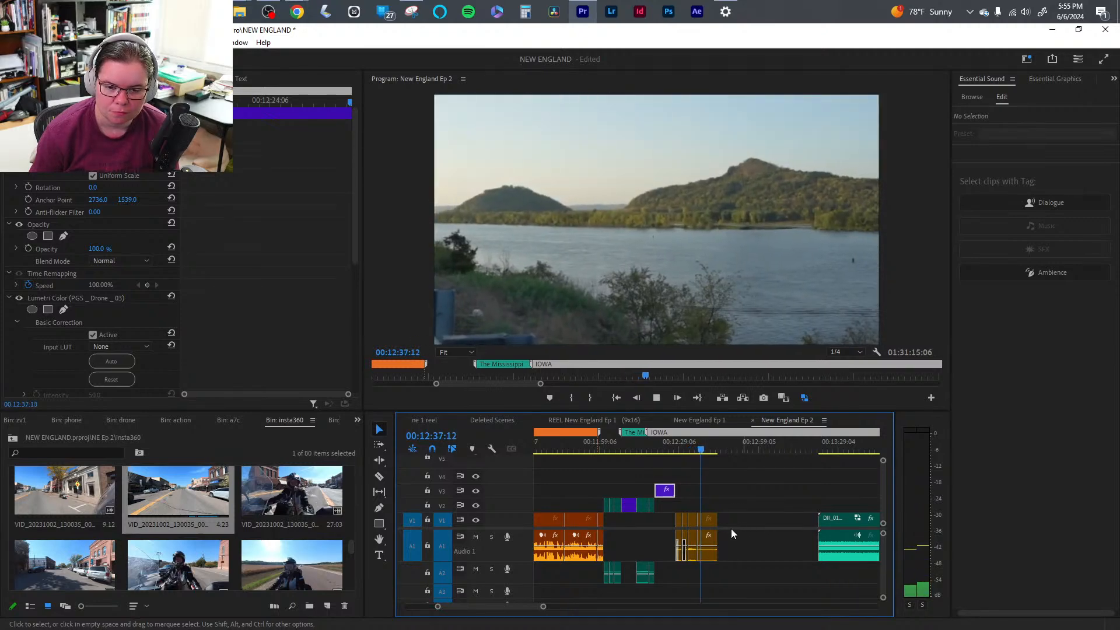
# - Apply the Warp Stabilizer effect to the last river view clip
pyautogui.press('space')
pyautogui.click(708, 520)
pyautogui.click(1062, 79)
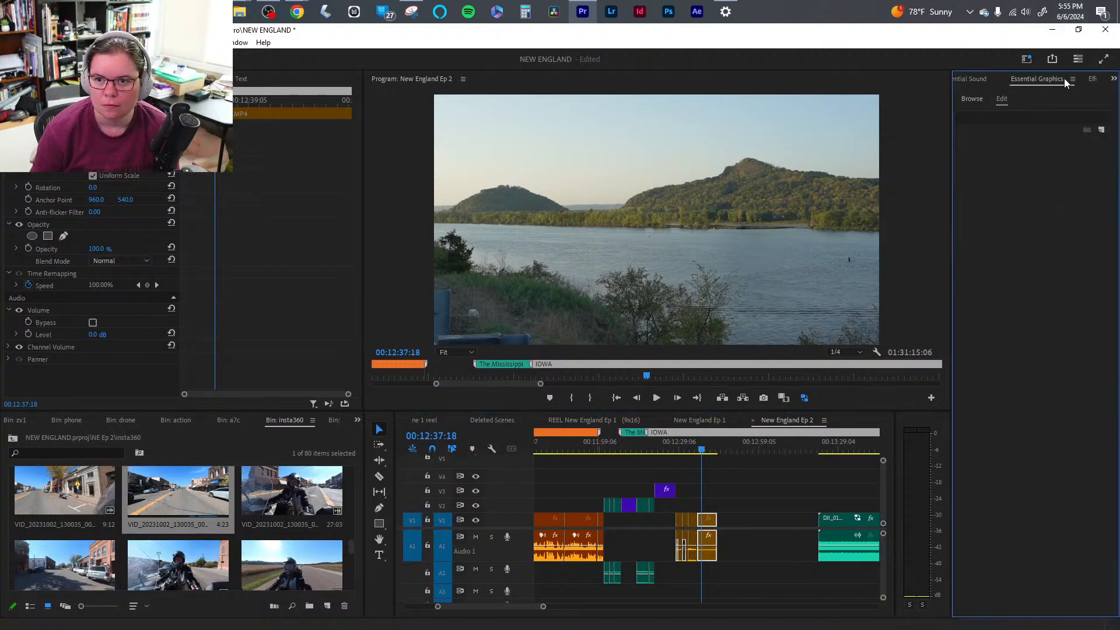
pyautogui.click(1089, 80)
pyautogui.click(958, 157)
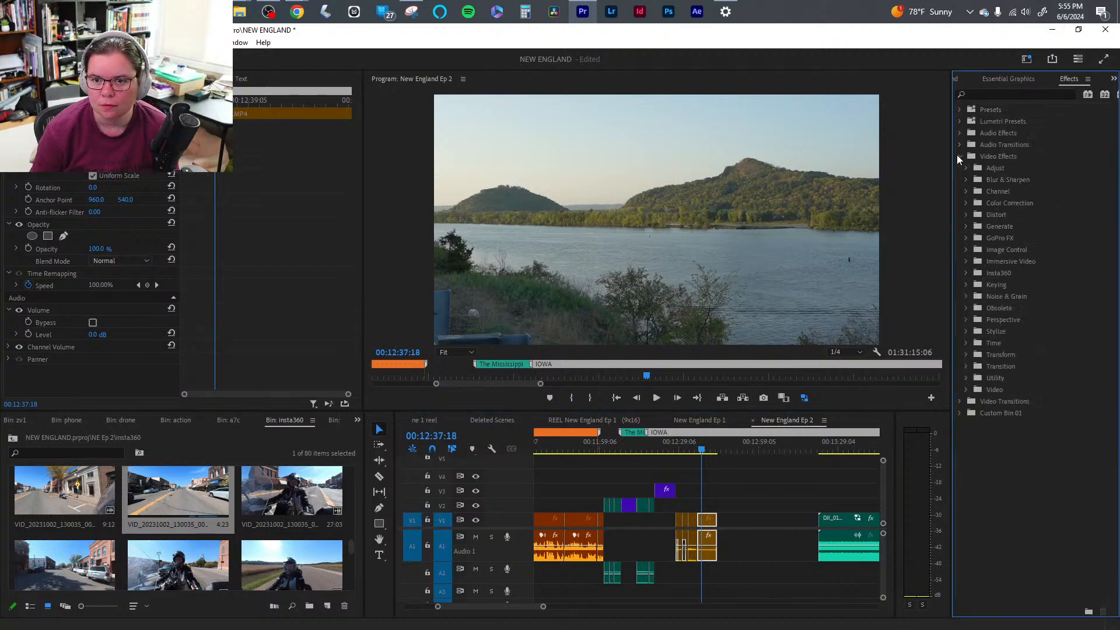
pyautogui.click(966, 214)
pyautogui.moveTo(1022, 344); pyautogui.dragTo(795, 459)
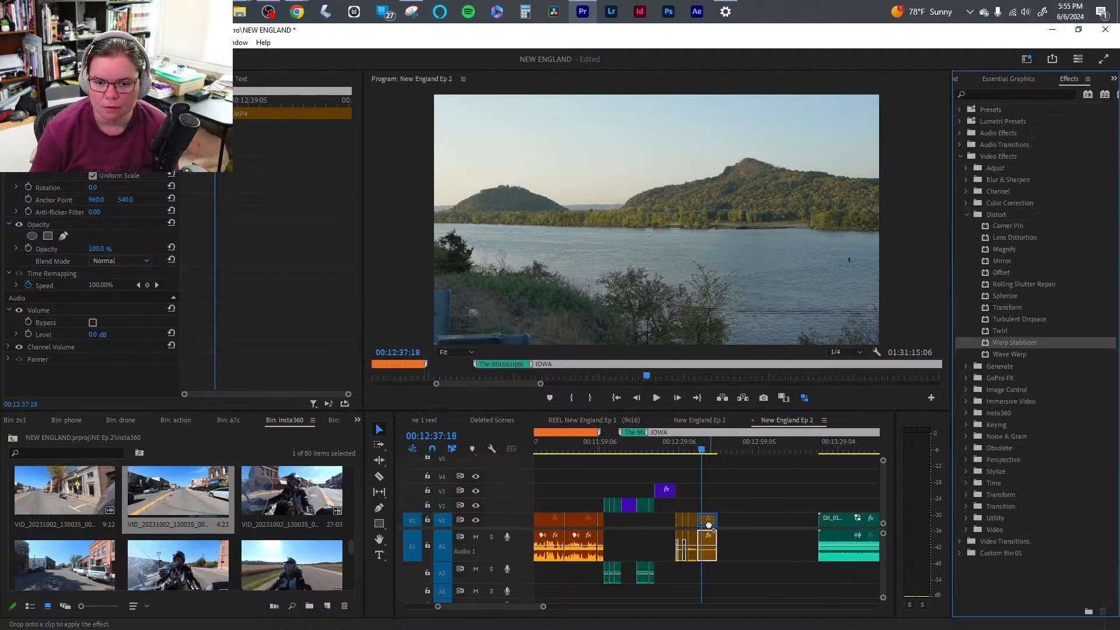
pyautogui.moveTo(709, 524); pyautogui.dragTo(709, 524)
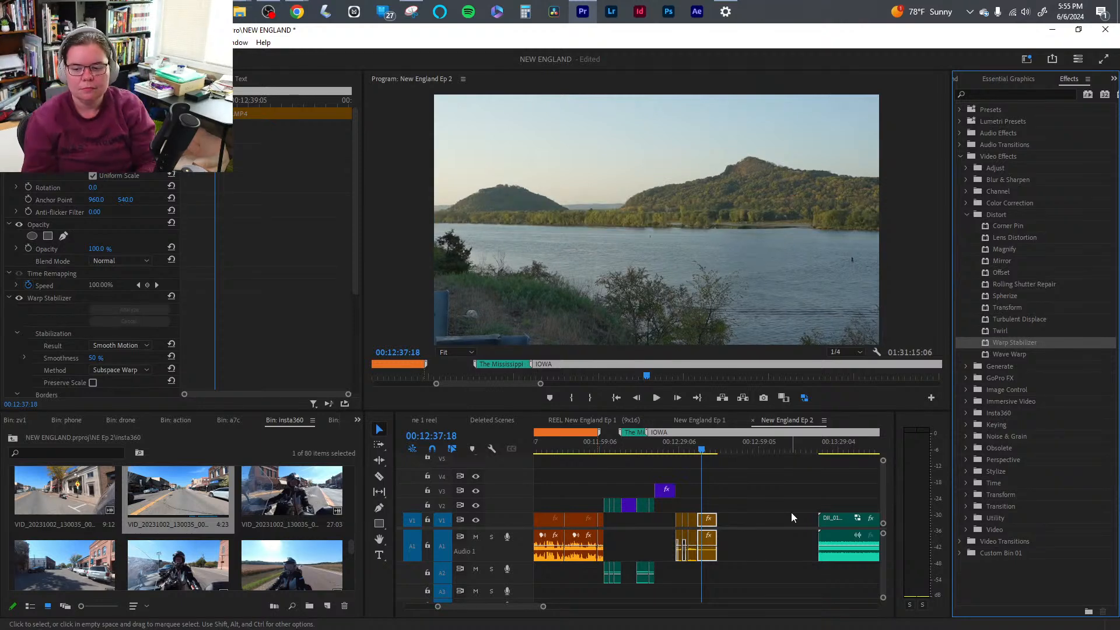
# - Play the stabilized clip, save the project, and close the gap between the river view clips and DJI_0129.MP4
pyautogui.press('space')
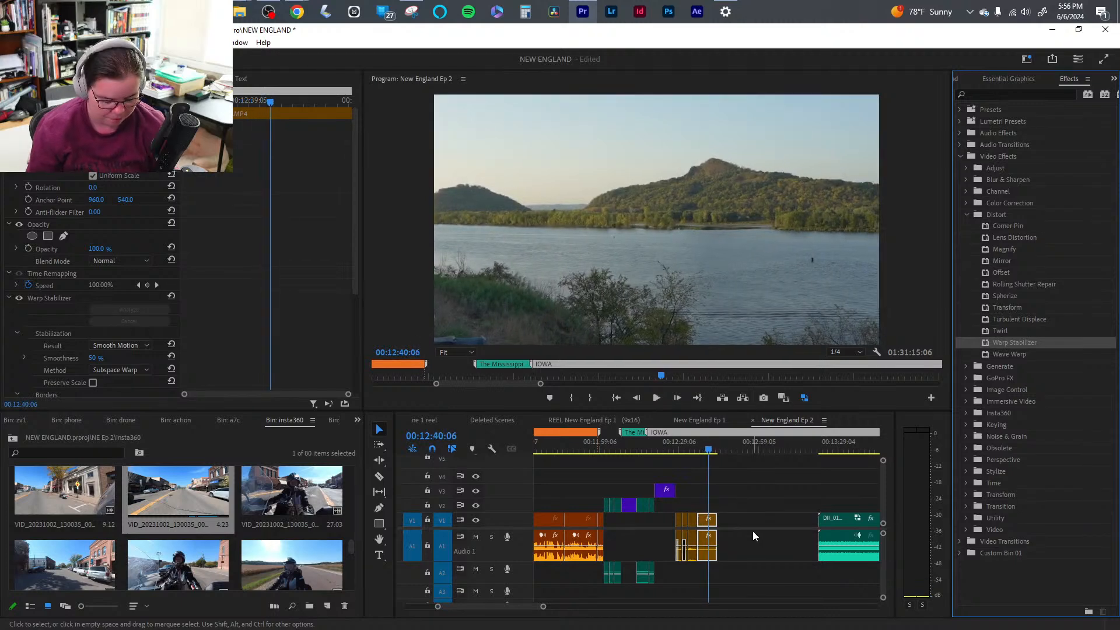
pyautogui.hotkey('ctrl', 's')
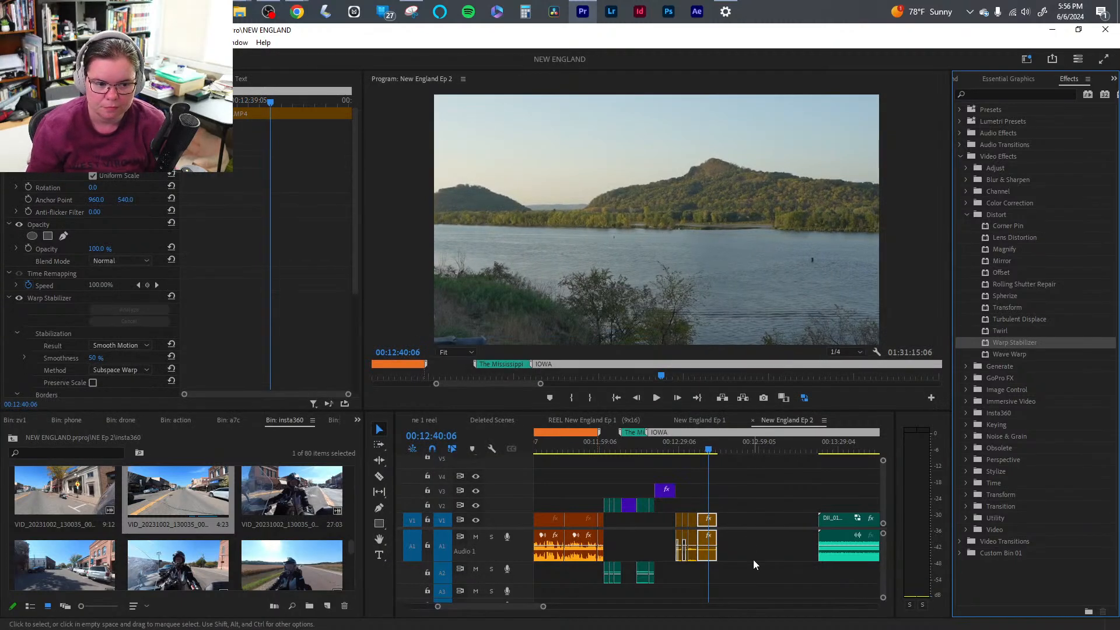
pyautogui.click(764, 588)
pyautogui.press('Delete')
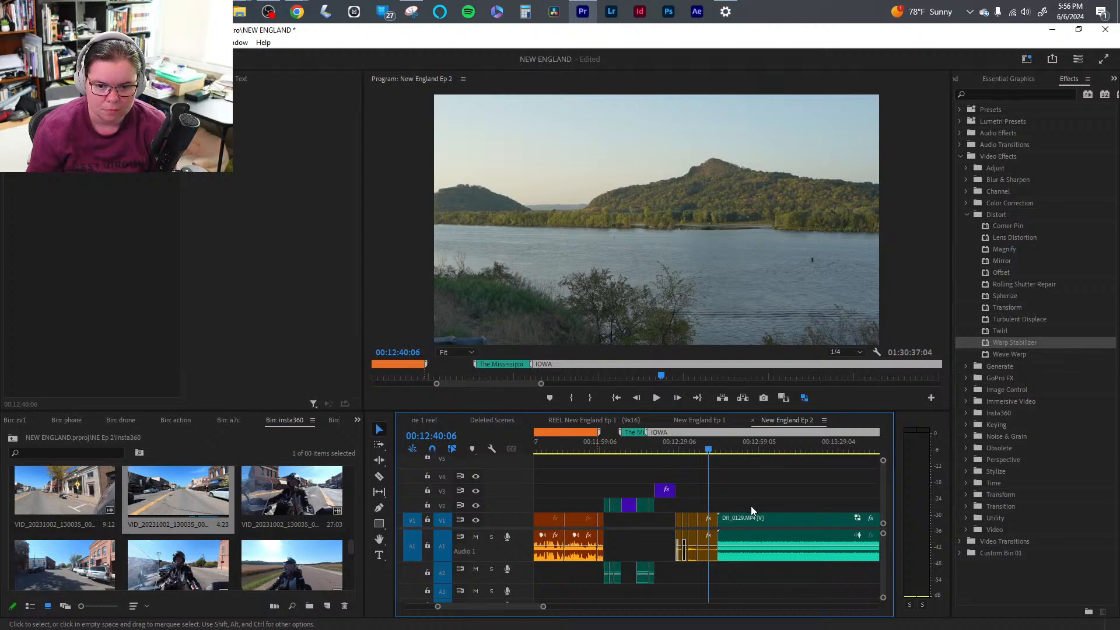
# - Lower the audio gain of DJI_0129.MP4 by 30 dB and play part of it
pyautogui.click(739, 450)
pyautogui.click(783, 559)
pyautogui.rightClick(783, 559)
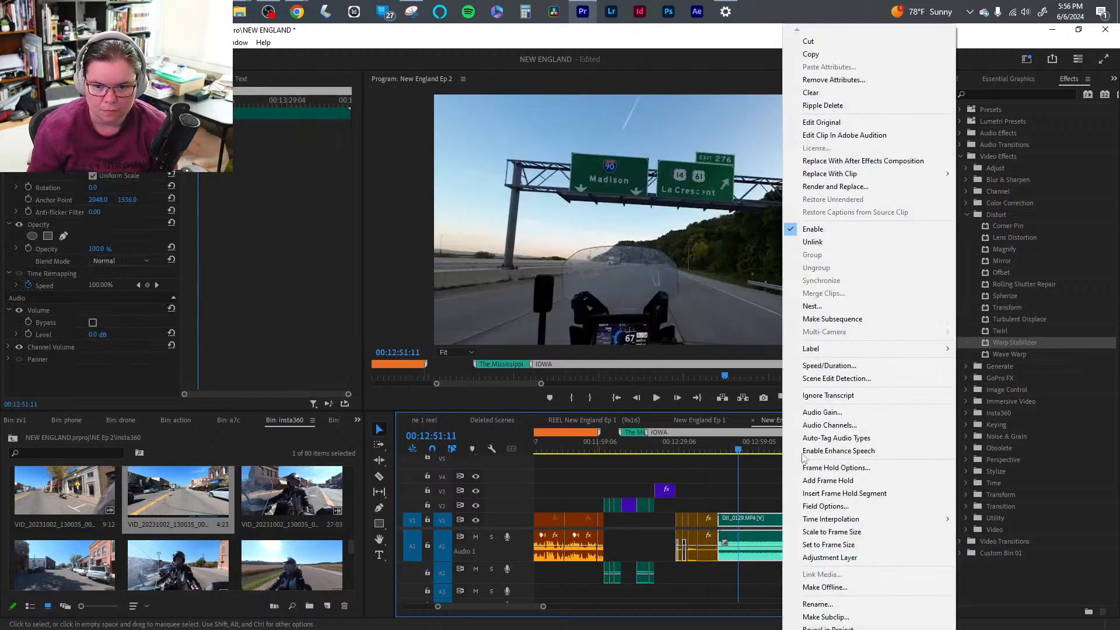
pyautogui.click(823, 412)
pyautogui.press('Return')
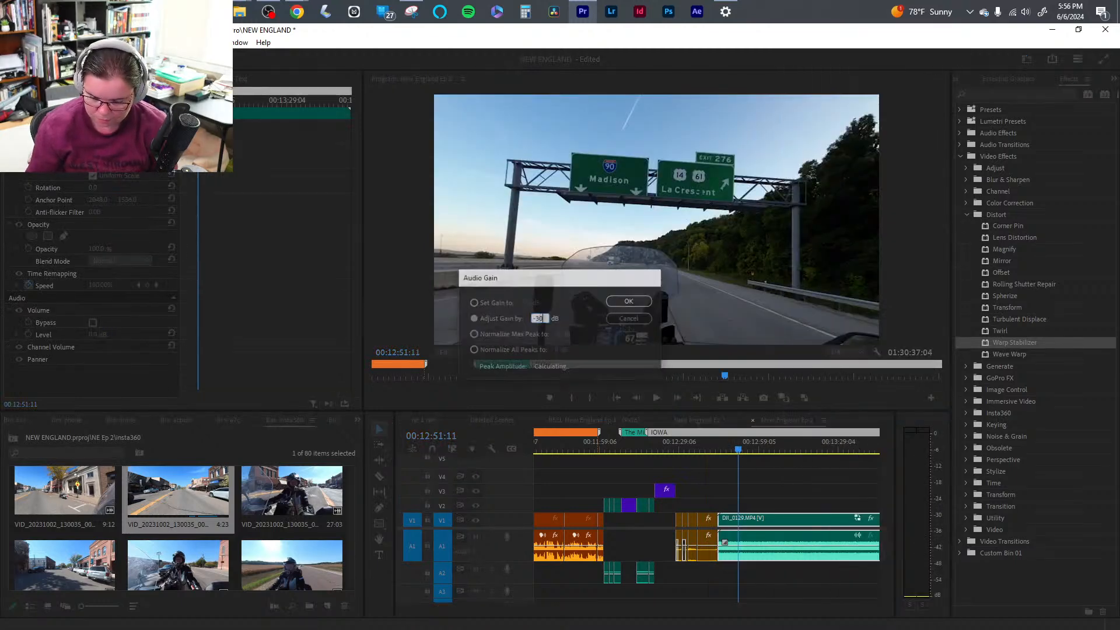
pyautogui.press('space')
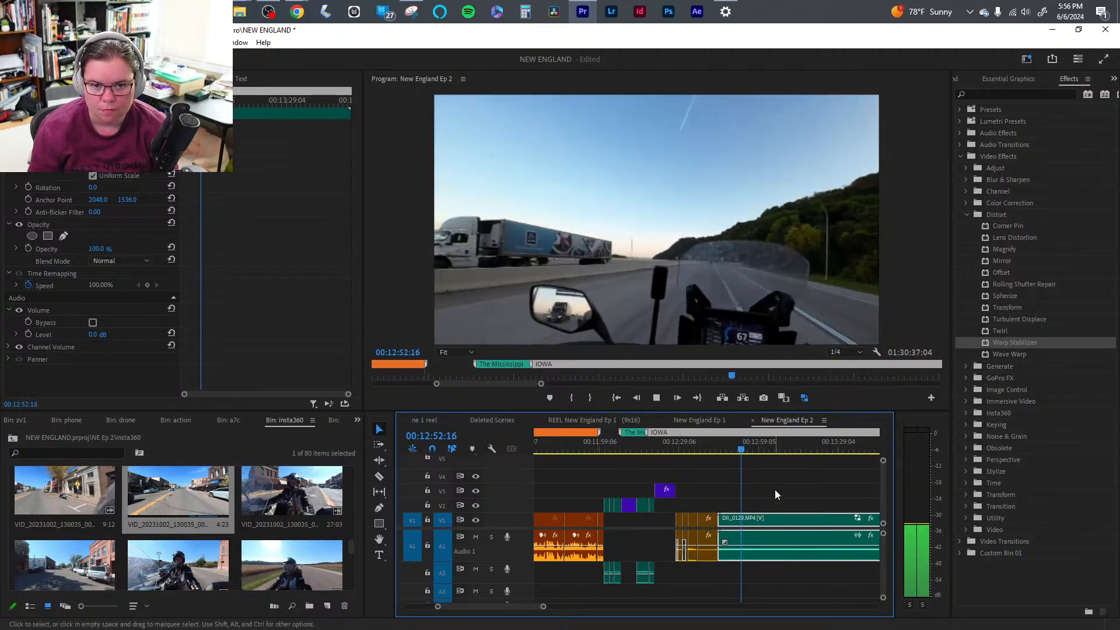
pyautogui.press('space')
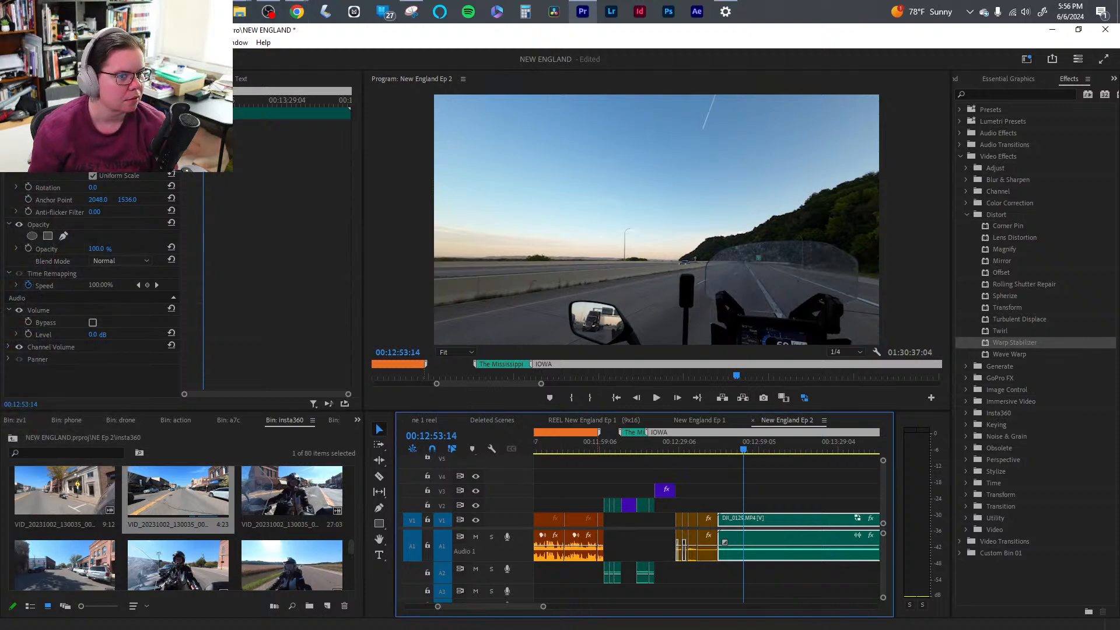
# - Save the project and ripple-trim the opening of DJI_0129.MP4 in two passes, playing after each cut
pyautogui.moveTo(294, 7)
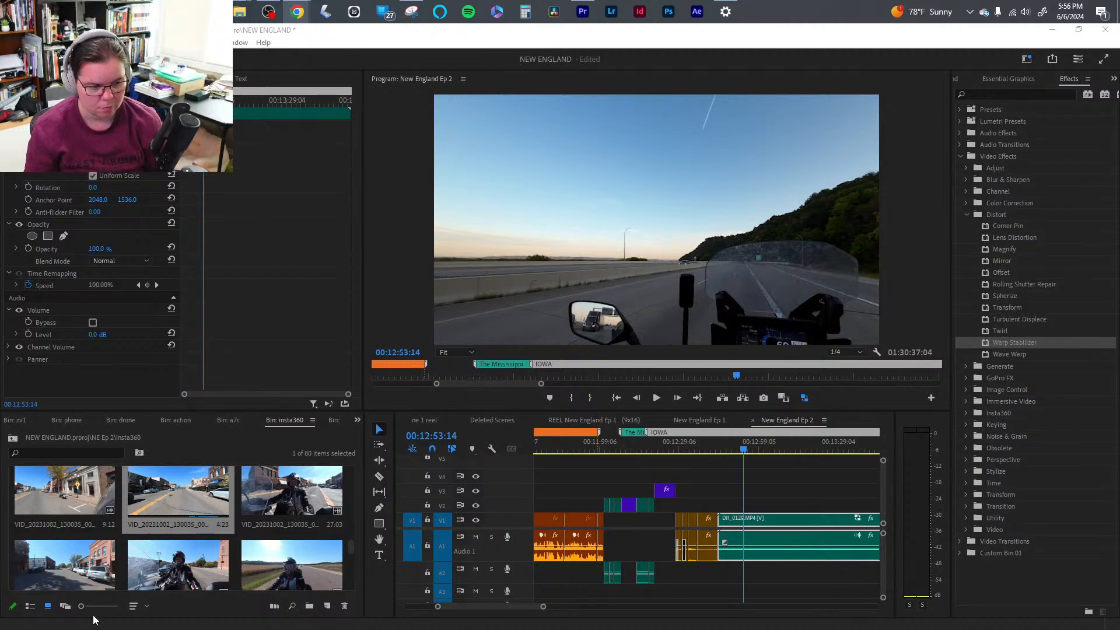
pyautogui.click(756, 496)
pyautogui.hotkey('ctrl', 's')
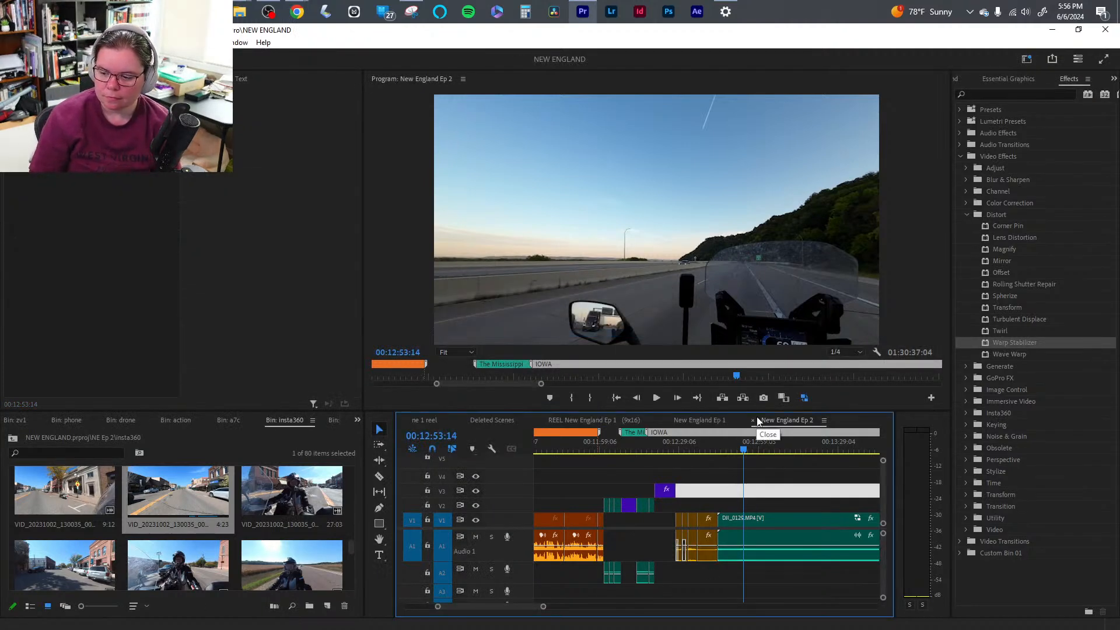
pyautogui.click(709, 449)
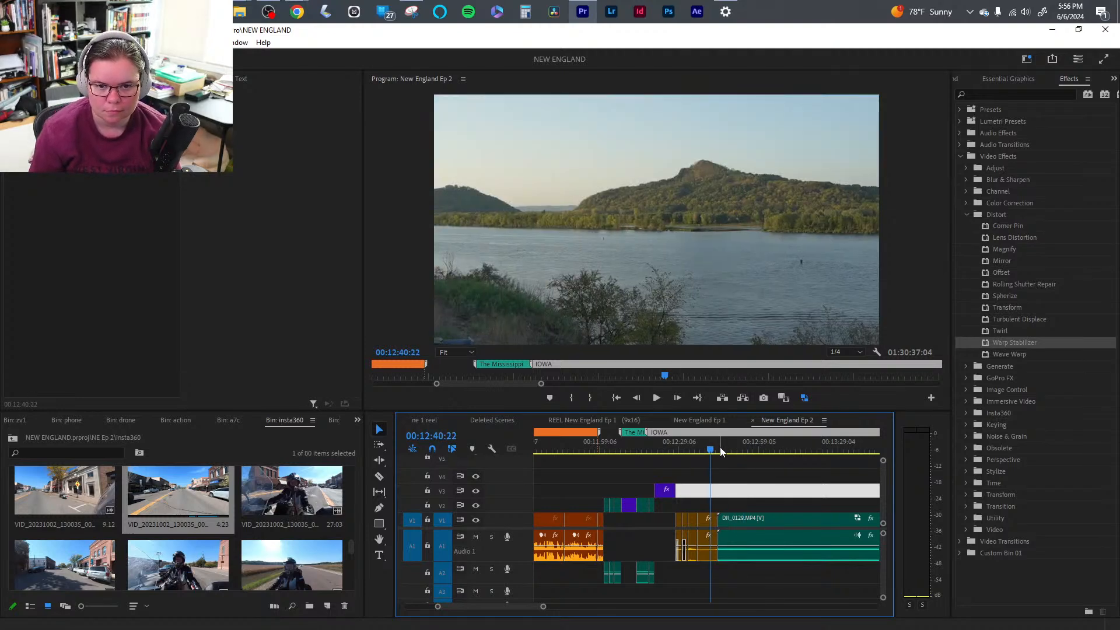
pyautogui.moveTo(720, 451); pyautogui.dragTo(841, 448)
pyautogui.press('q')
pyautogui.press('space')
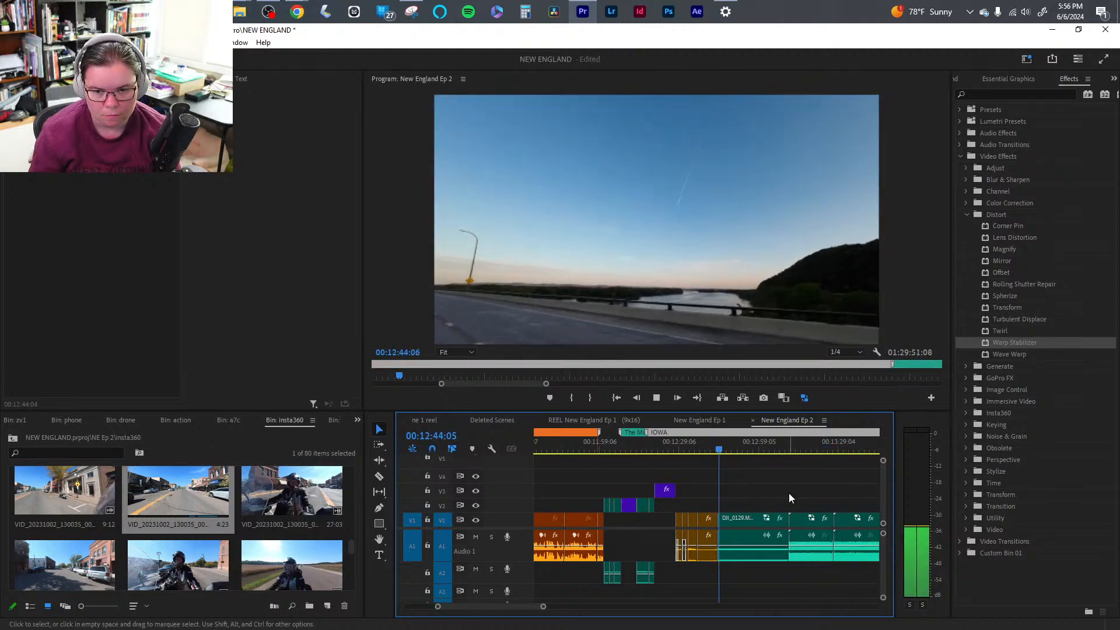
pyautogui.click(725, 450)
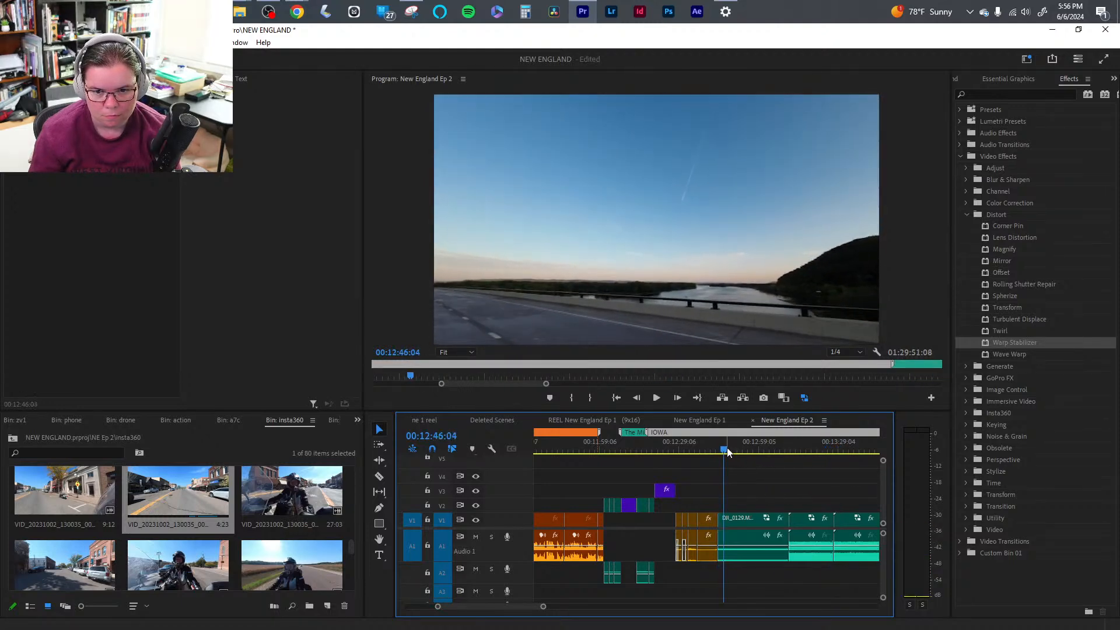
pyautogui.moveTo(727, 449); pyautogui.dragTo(729, 449)
pyautogui.press('q')
pyautogui.press('space')
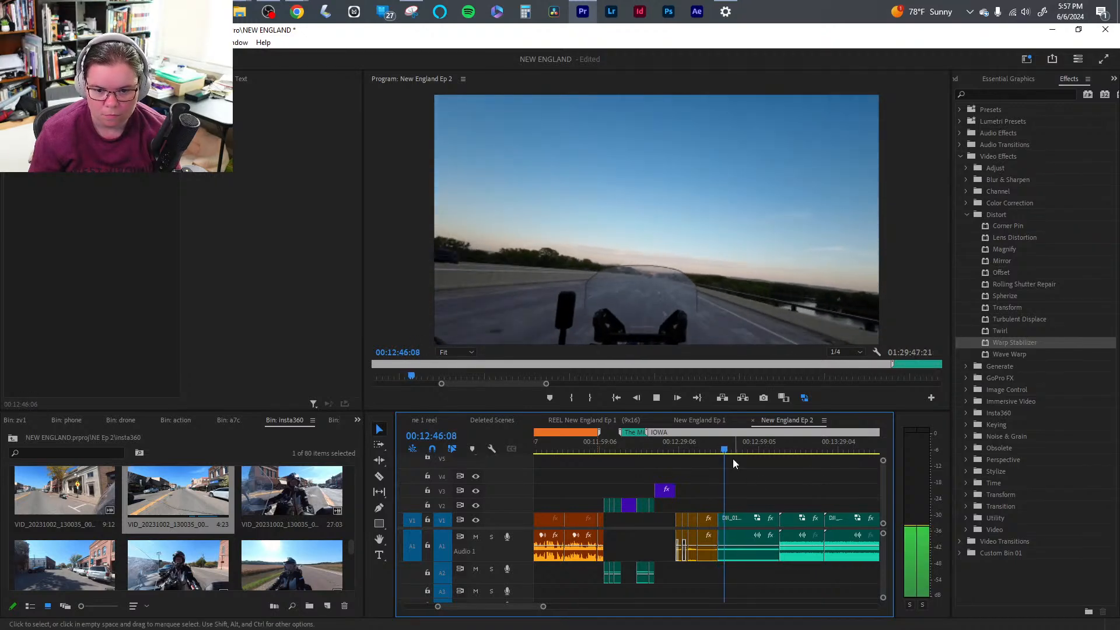
# - Ripple-delete the remainder of DJI_0129.MP4 so the riverside road clip follows the river views
pyautogui.moveTo(732, 450); pyautogui.dragTo(794, 455)
pyautogui.click(745, 545)
pyautogui.hotkey('shift', 'Delete')
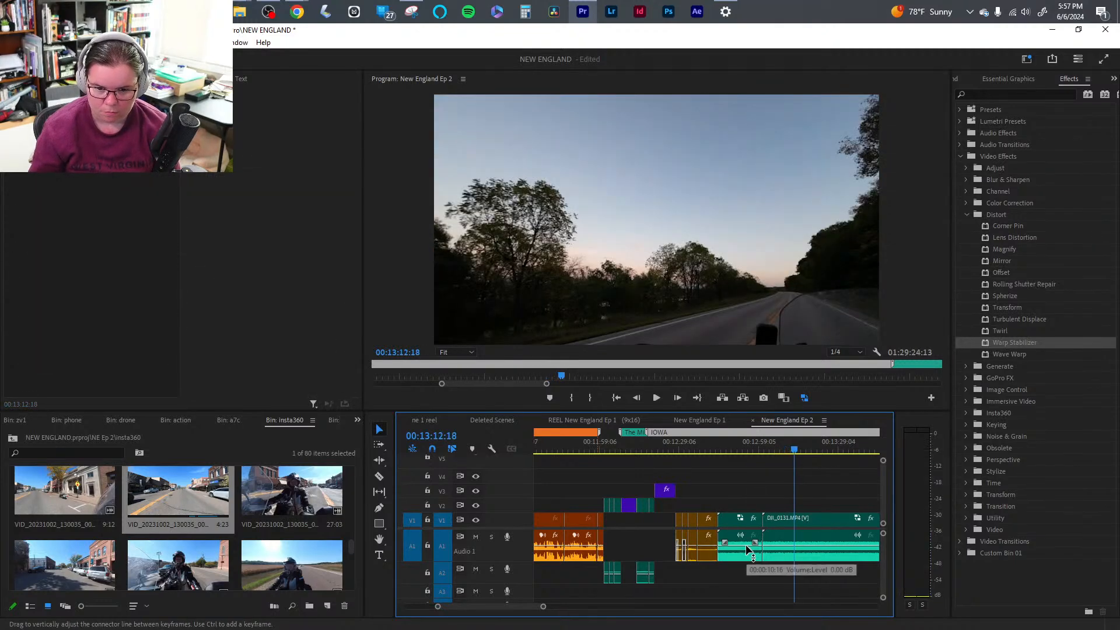
# - Lower the audio gain of the riverside road clip and DJI_0131.MP4 together
pyautogui.rightClick(799, 546)
pyautogui.click(882, 413)
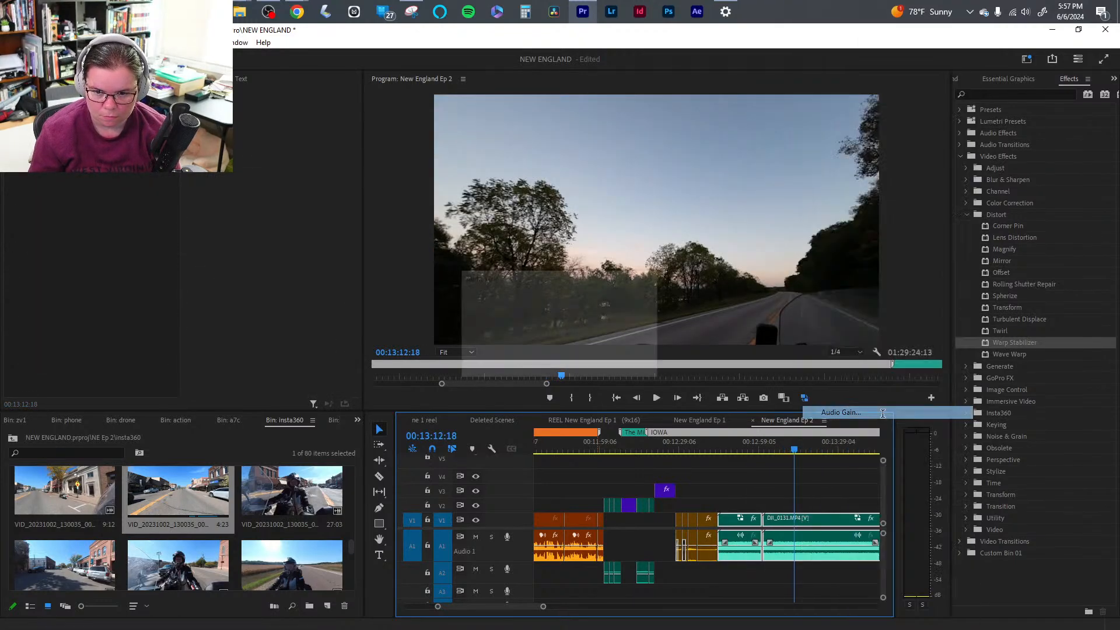
pyautogui.press('Return')
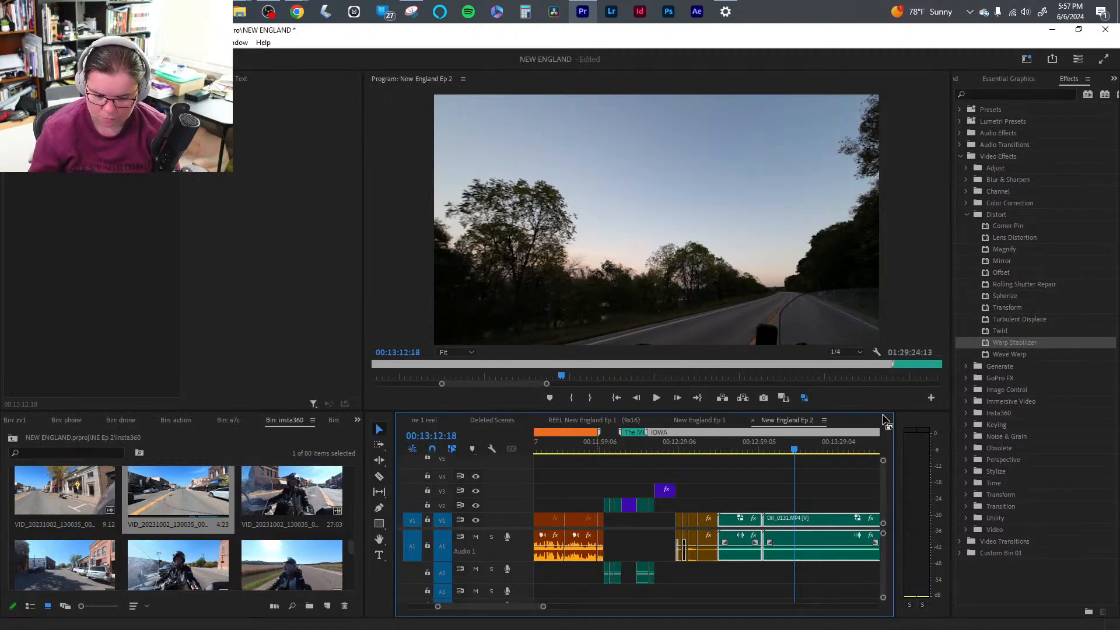
# - Ripple-trim the opening of the riverside road clip up to 00:12:47:01 and play its new start
pyautogui.click(729, 450)
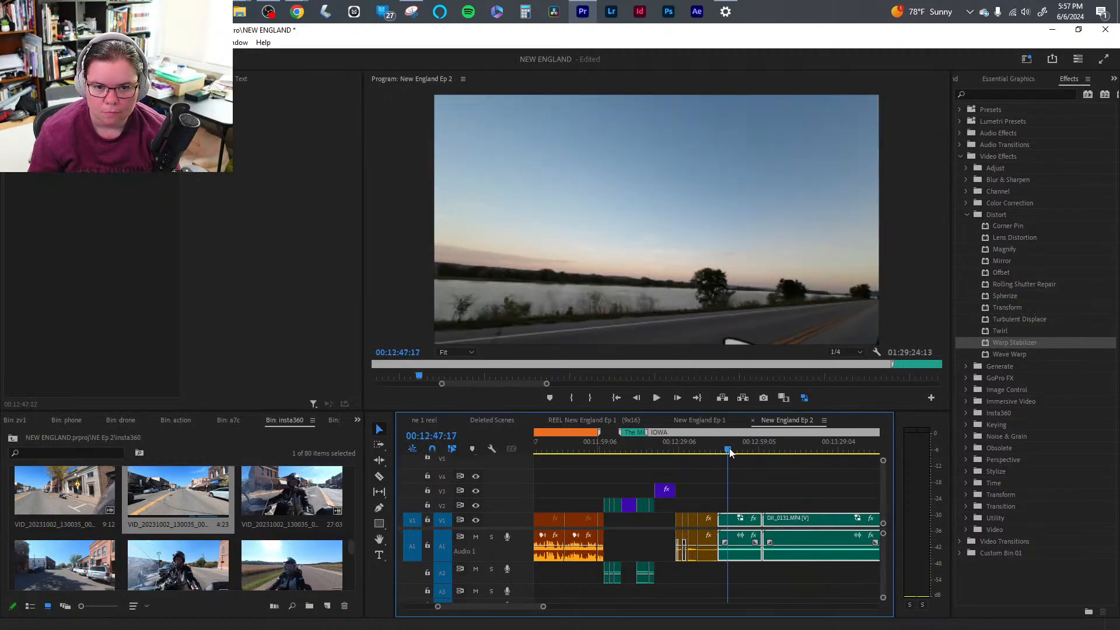
pyautogui.moveTo(729, 452); pyautogui.dragTo(727, 456)
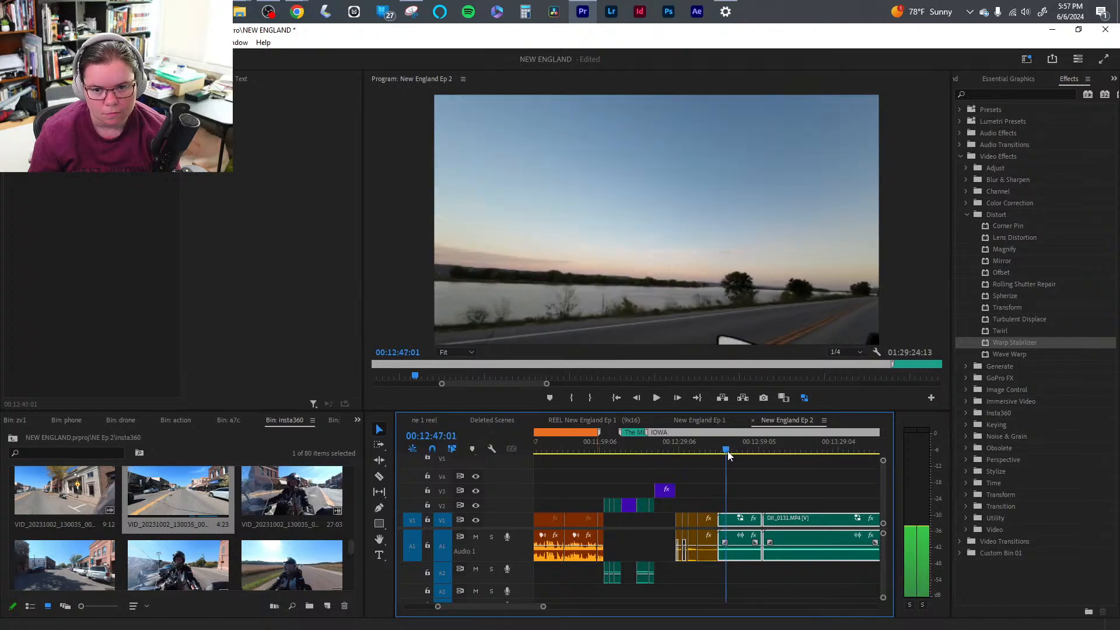
pyautogui.press('q')
pyautogui.press('space')
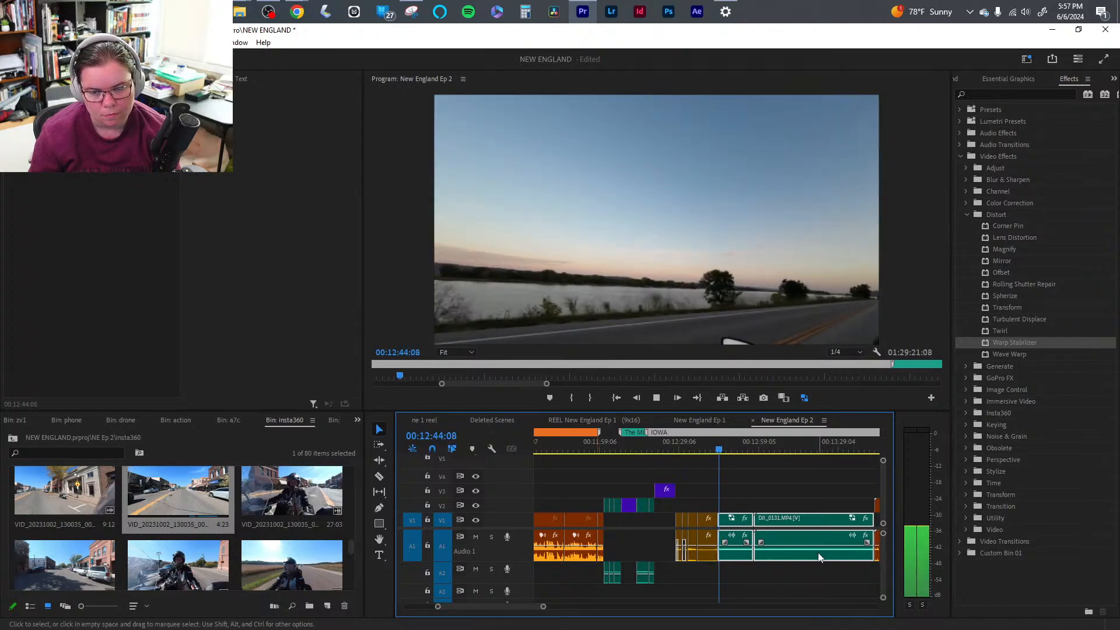
pyautogui.press('space')
# - Shift the riverside road clip's picture upward in the frame and set its rotation to -4.0° to level the horizon
pyautogui.click(738, 557)
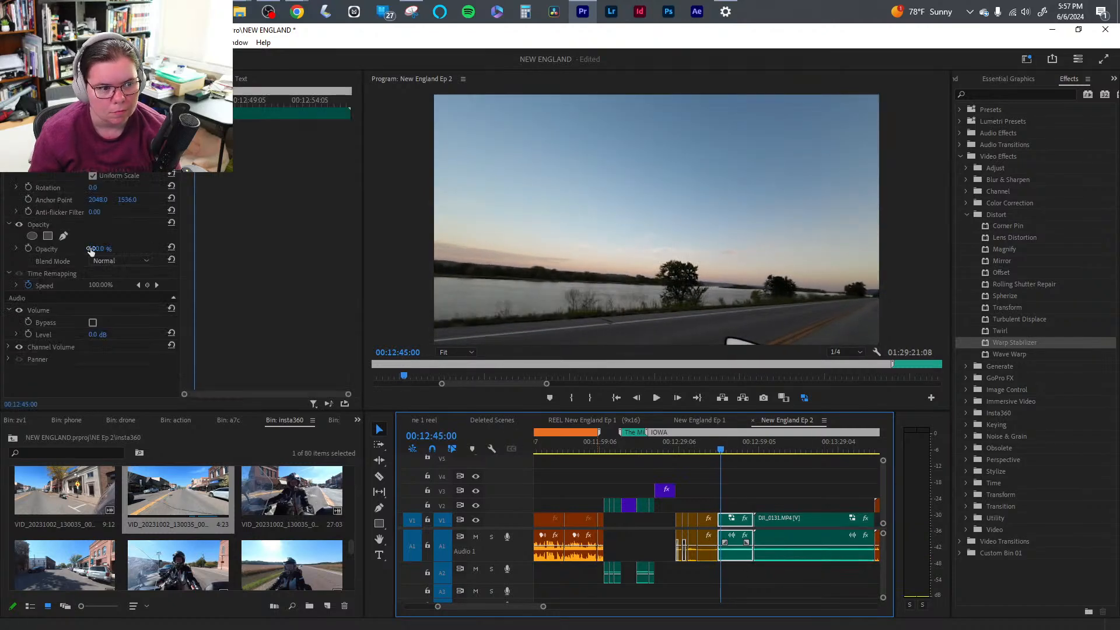
pyautogui.moveTo(122, 138); pyautogui.dragTo(4, 138)
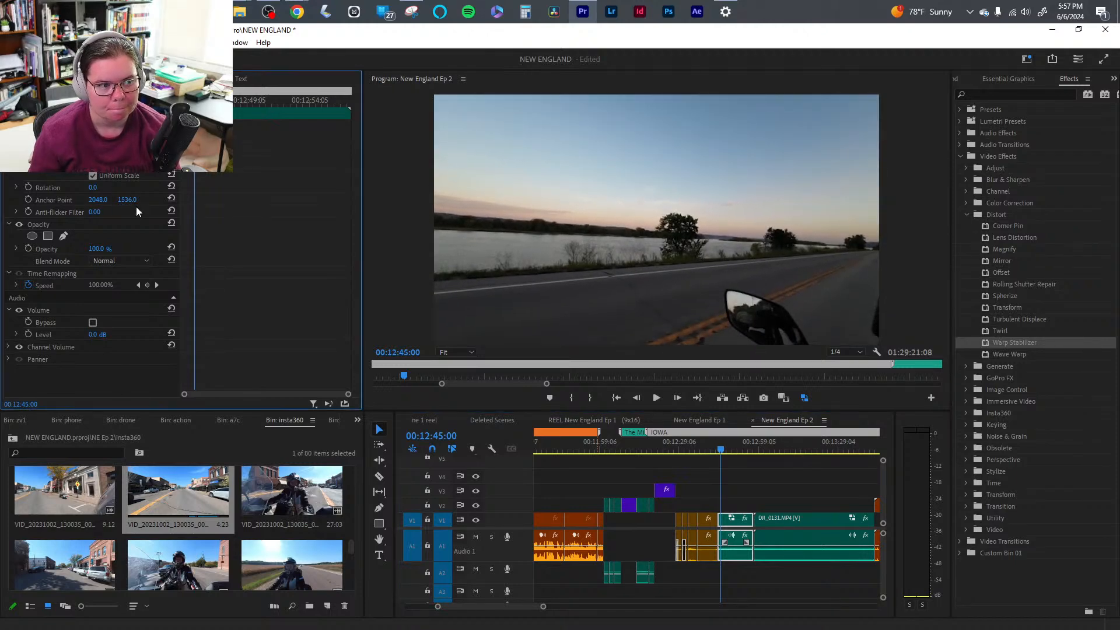
pyautogui.write('-3')
pyautogui.press('Return')
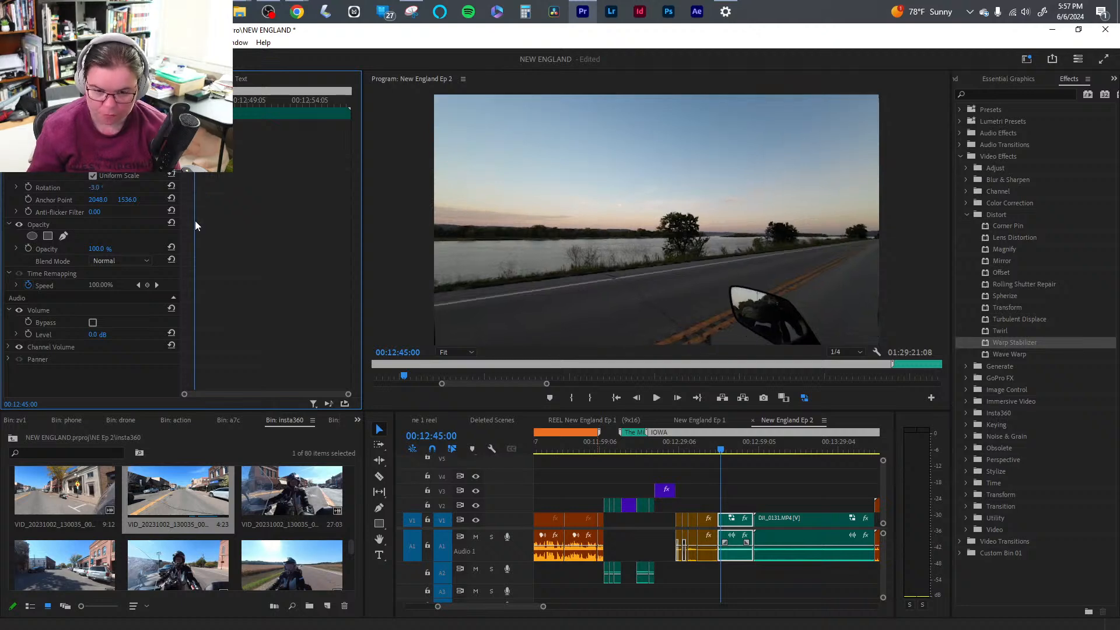
pyautogui.click(95, 187)
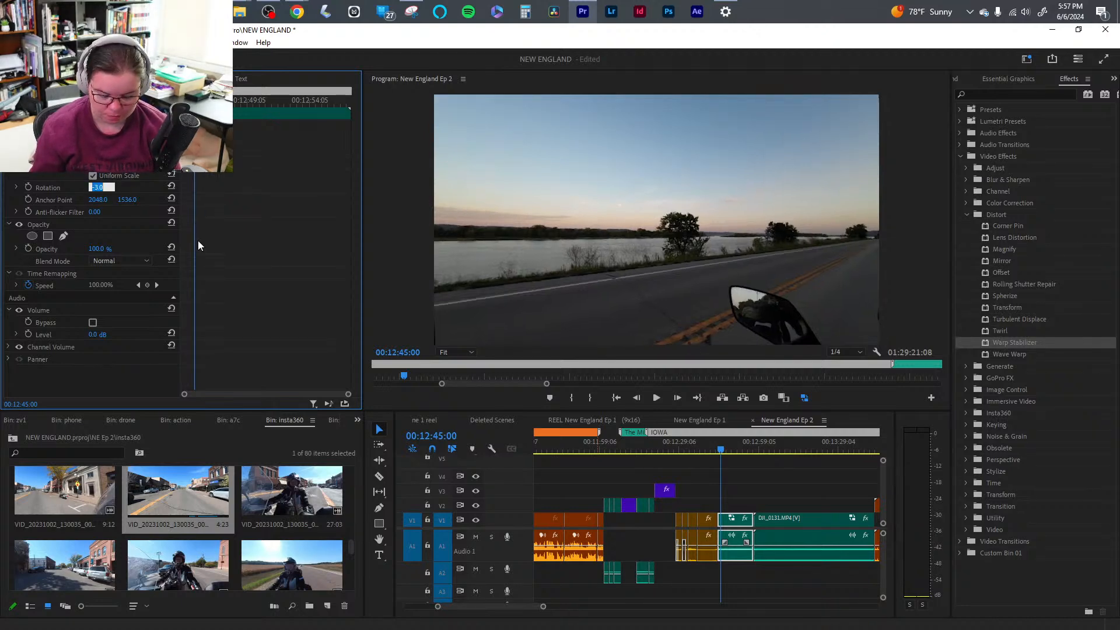
pyautogui.write('-4')
pyautogui.press('Return')
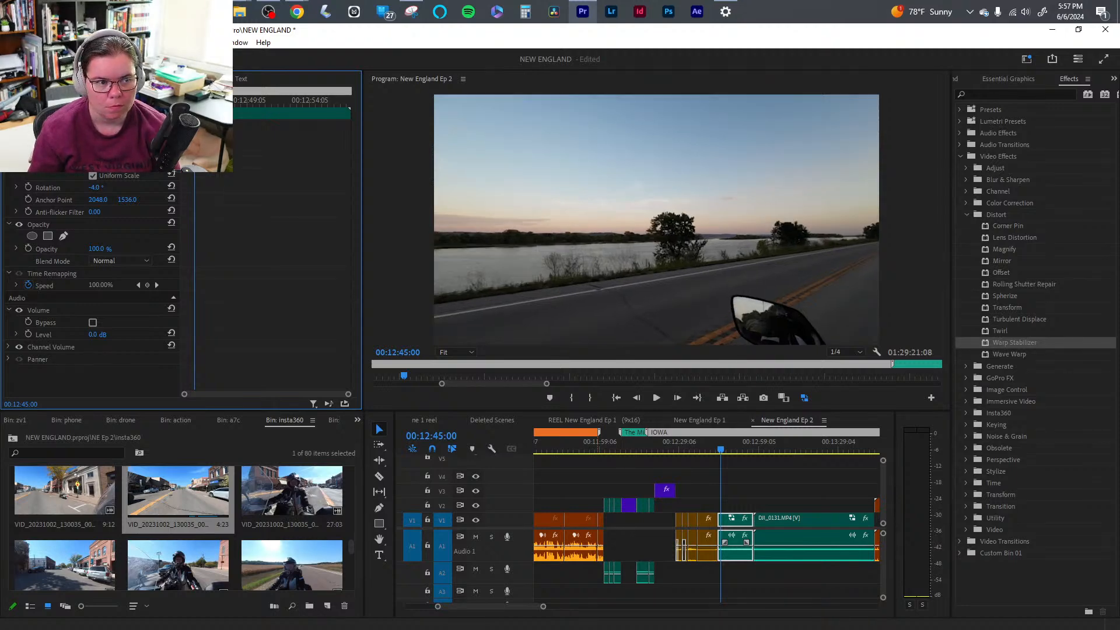
# - Nudge the riverside road clip's picture up in the frame, and ripple-trim its end at 00:12:53:01
pyautogui.moveTo(126, 139); pyautogui.dragTo(94, 138)
pyautogui.press('space')
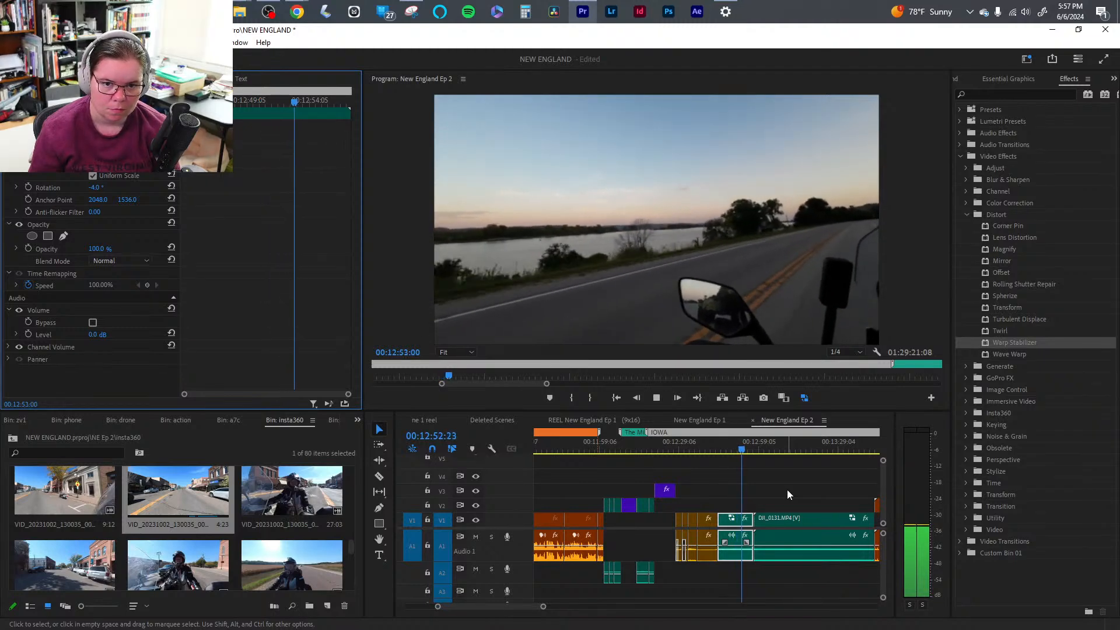
pyautogui.press('space')
pyautogui.click(777, 581)
pyautogui.press('w')
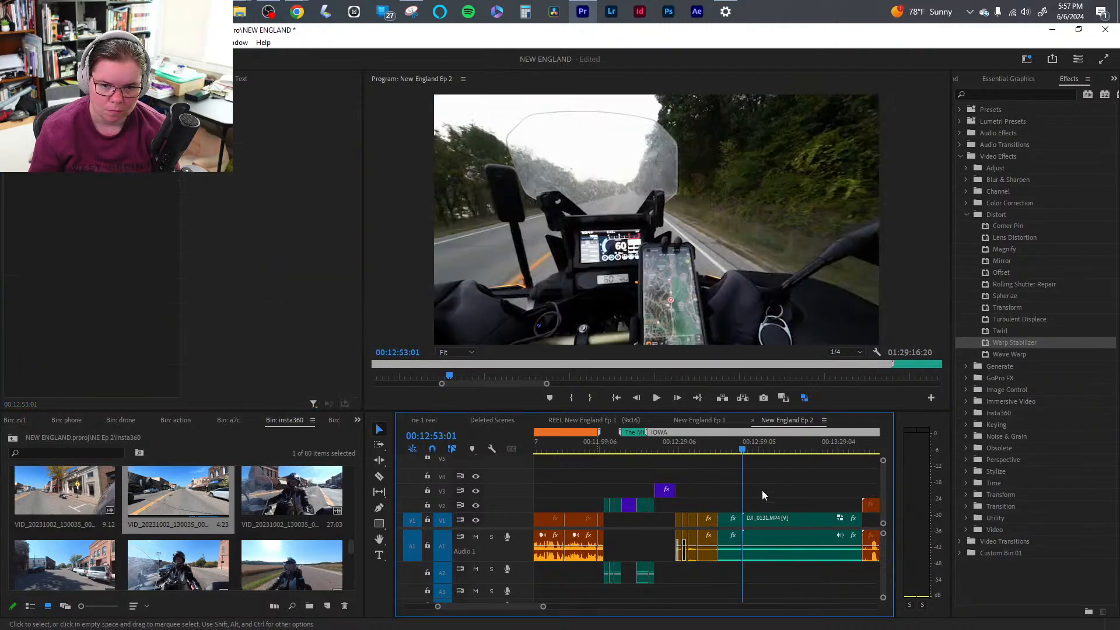
# - Ripple-trim the first few frames of DJI_0131.MP4 and play it from its new start
pyautogui.moveTo(747, 445)
pyautogui.mouseDown()
pyautogui.moveTo(772, 446)
pyautogui.moveTo(741, 449)
pyautogui.mouseUp()
pyautogui.click(778, 516)
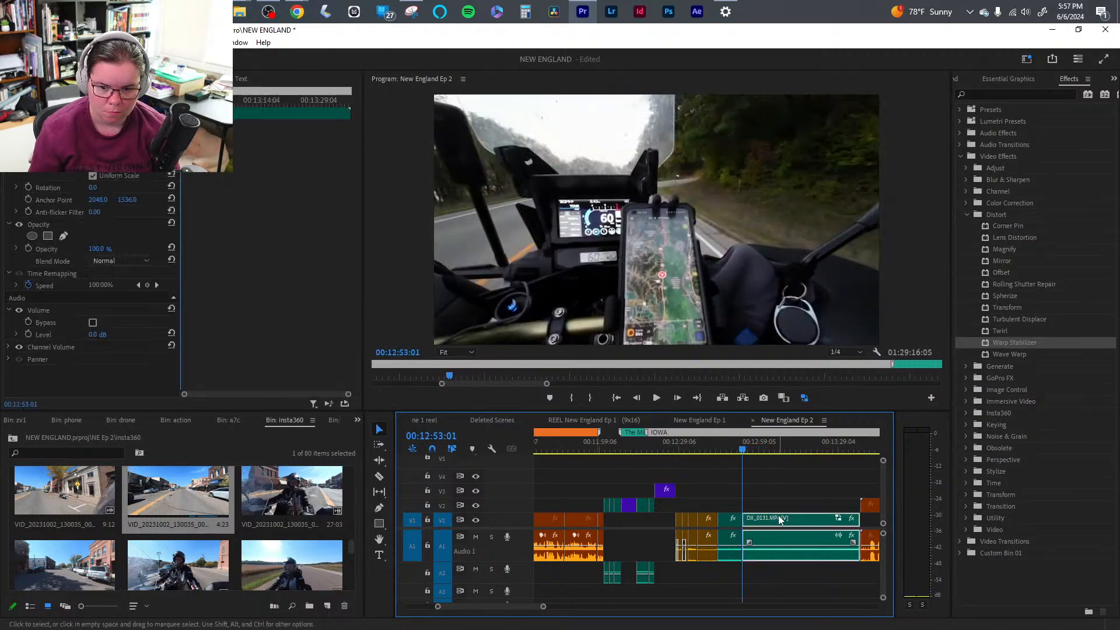
pyautogui.press('space')
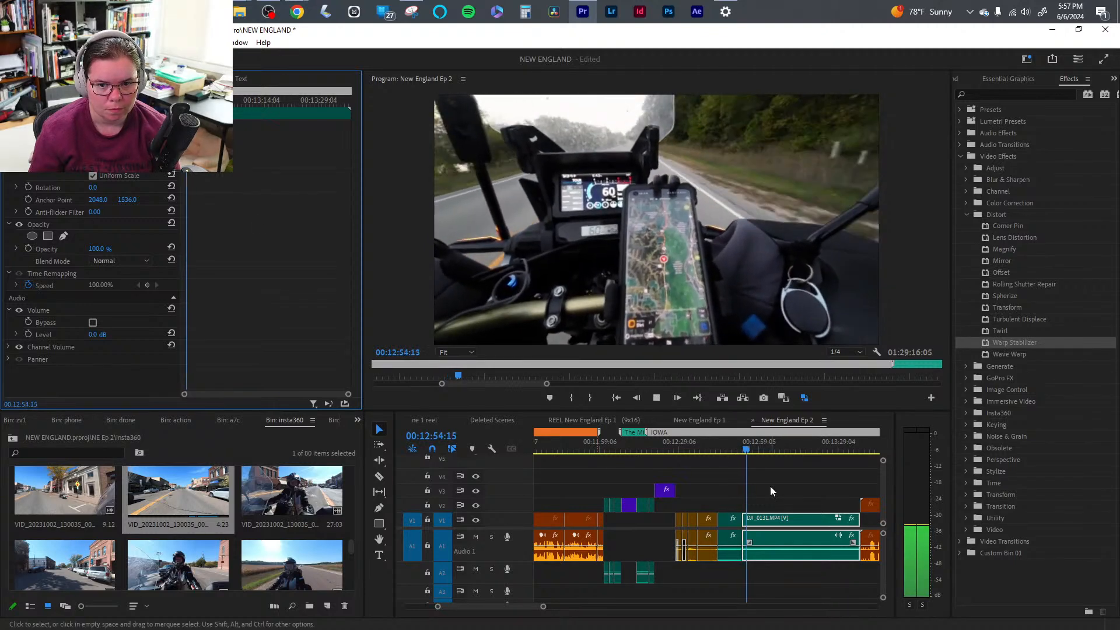
pyautogui.click(761, 489)
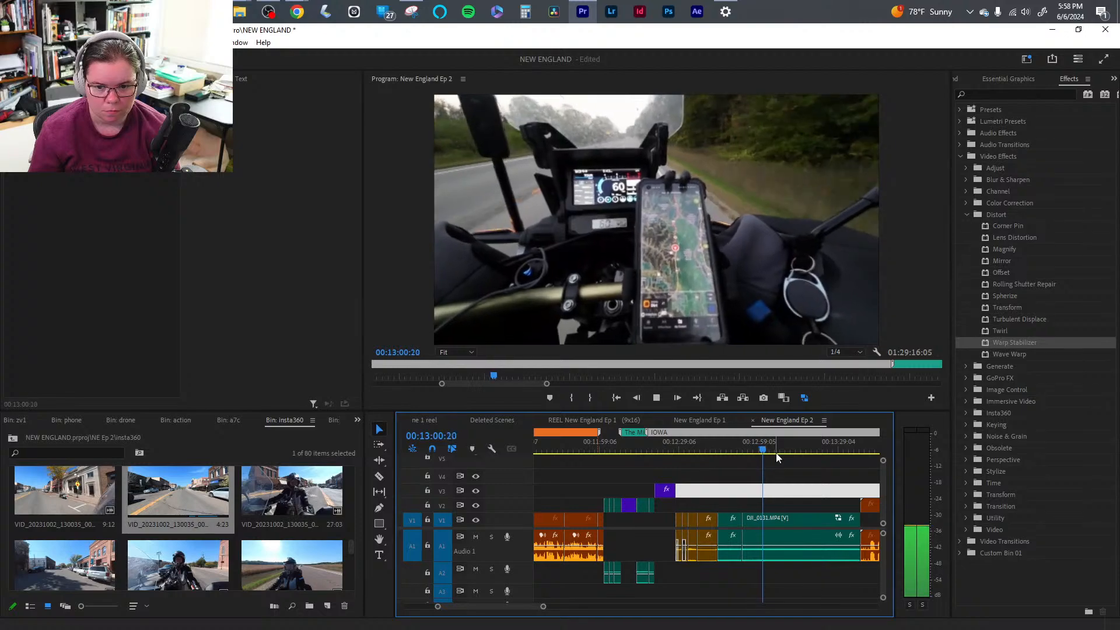
pyautogui.press('space')
# - Cut DJI_0131.MP4 at about 00:13:01, delete the remainder without closing the gap, and save the project
pyautogui.moveTo(767, 450); pyautogui.dragTo(782, 553)
pyautogui.press('c')
pyautogui.click(771, 521)
pyautogui.press('v')
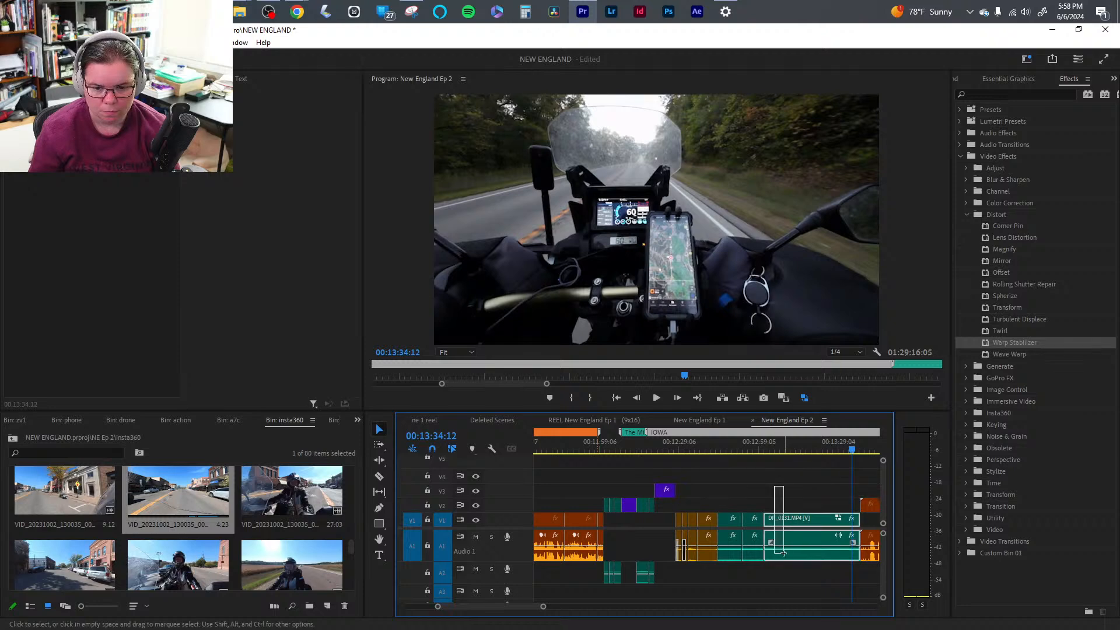
pyautogui.press('Delete')
pyautogui.hotkey('ctrl', 's')
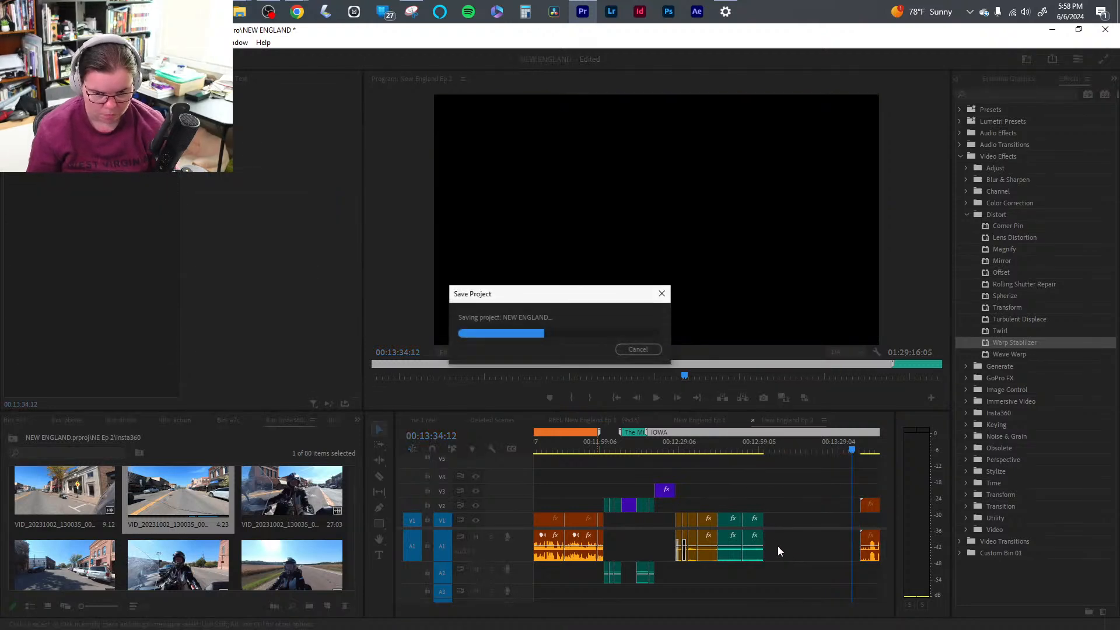
# - Play the end of DJI_0131.MP4 and add a marker at about 00:12:59
pyautogui.click(758, 446)
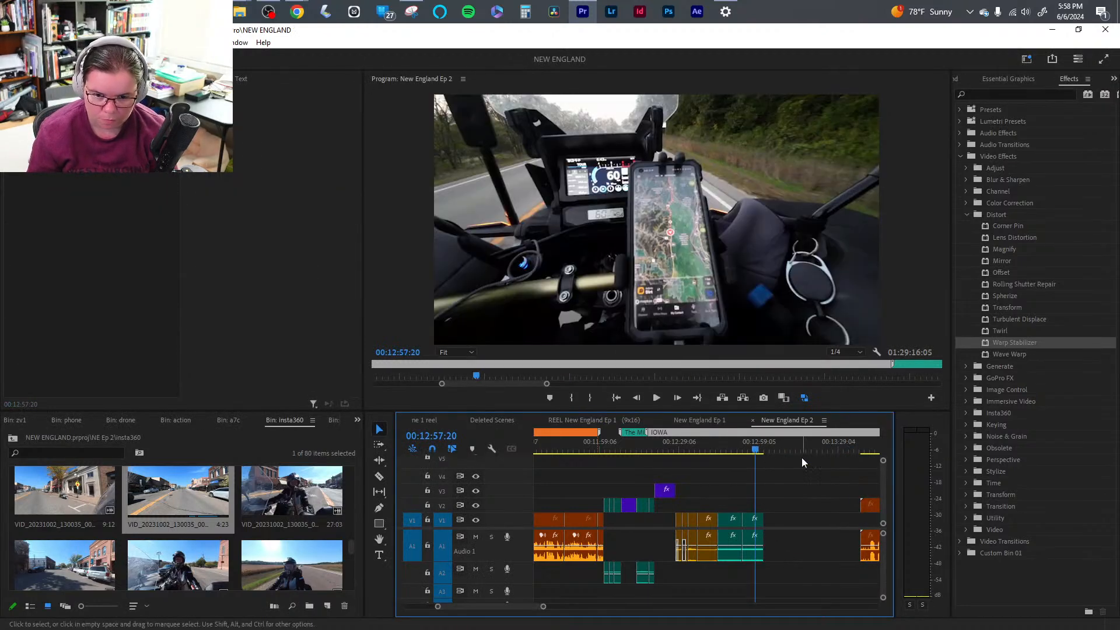
pyautogui.press('space')
pyautogui.press('space')
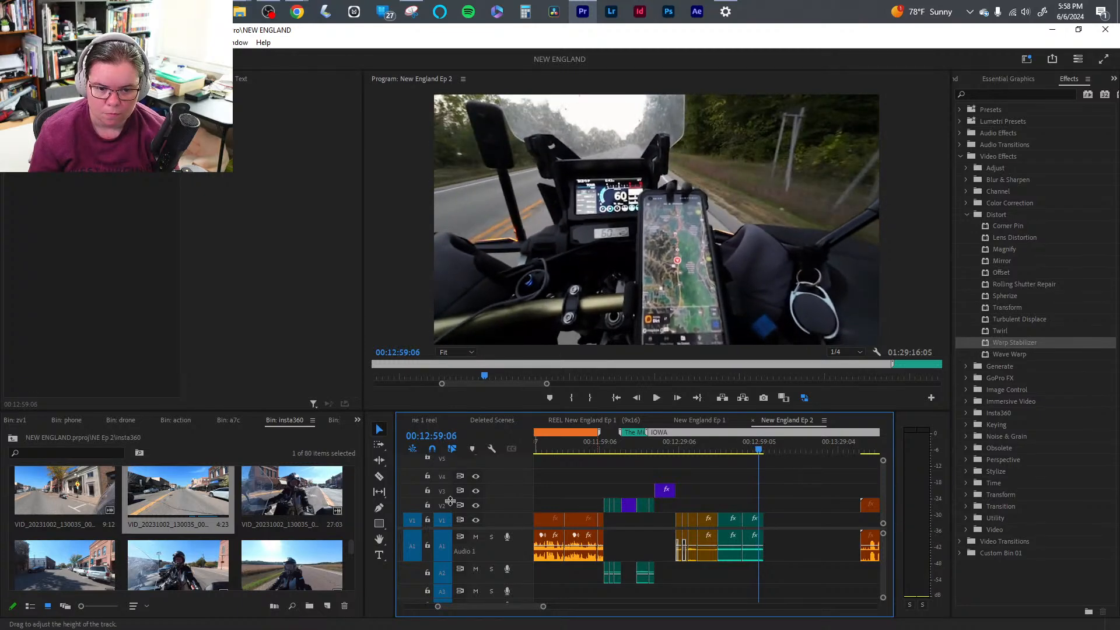
pyautogui.click(549, 397)
# - Close the gap after DJI_0131.MP4, ripple-trim the opening of C2963.MP4, and play its new start
pyautogui.moveTo(545, 607); pyautogui.dragTo(571, 607)
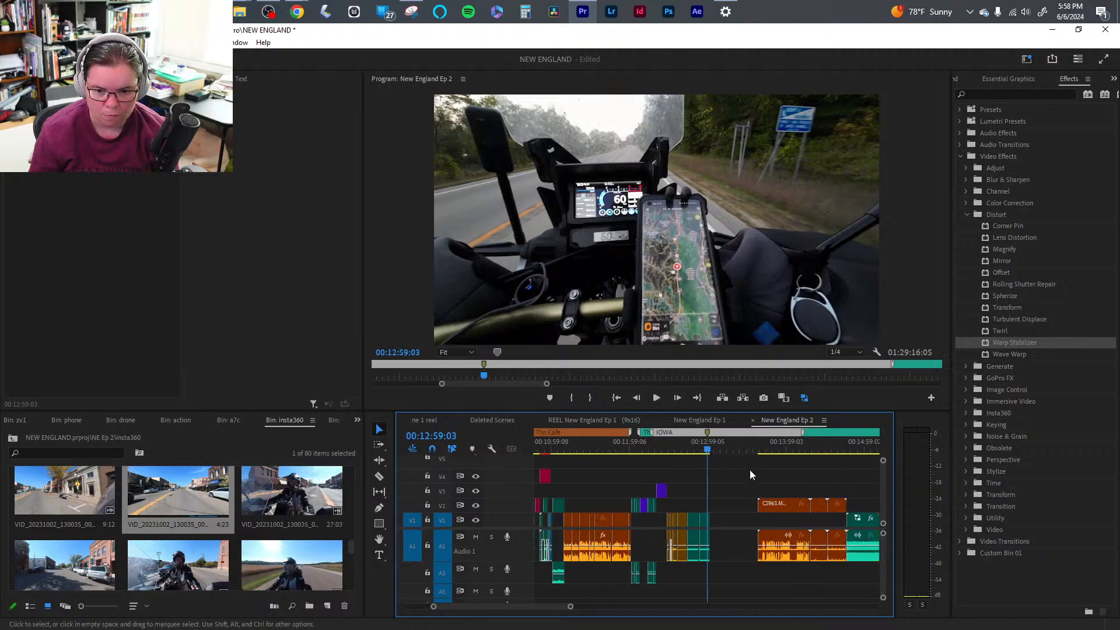
pyautogui.click(756, 448)
pyautogui.moveTo(712, 447); pyautogui.dragTo(715, 446)
pyautogui.press('q')
pyautogui.press('space')
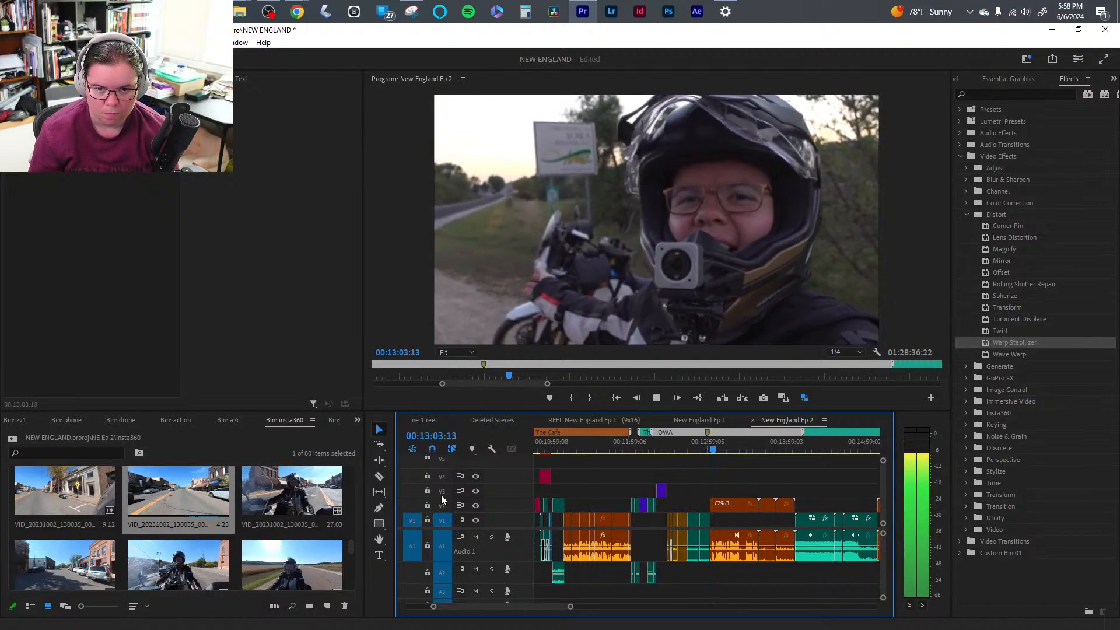
pyautogui.press('space')
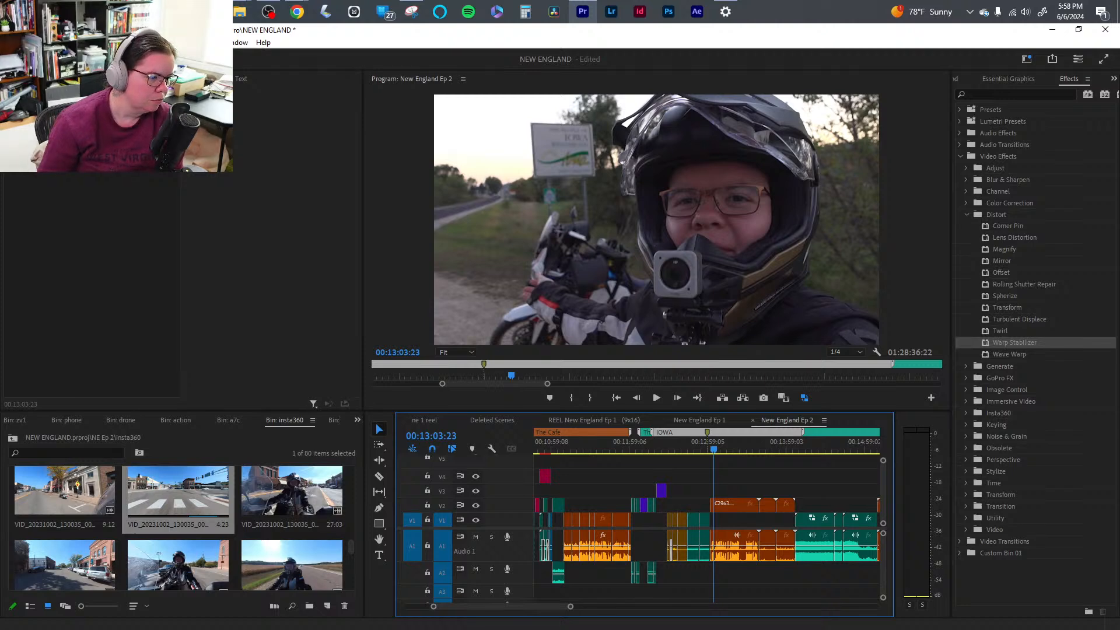
# - Play C2963.MP4 and ripple-trim two more short portions off its opening so it still starts at 00:13:01:03
pyautogui.hotkey('alt', 'Tab')
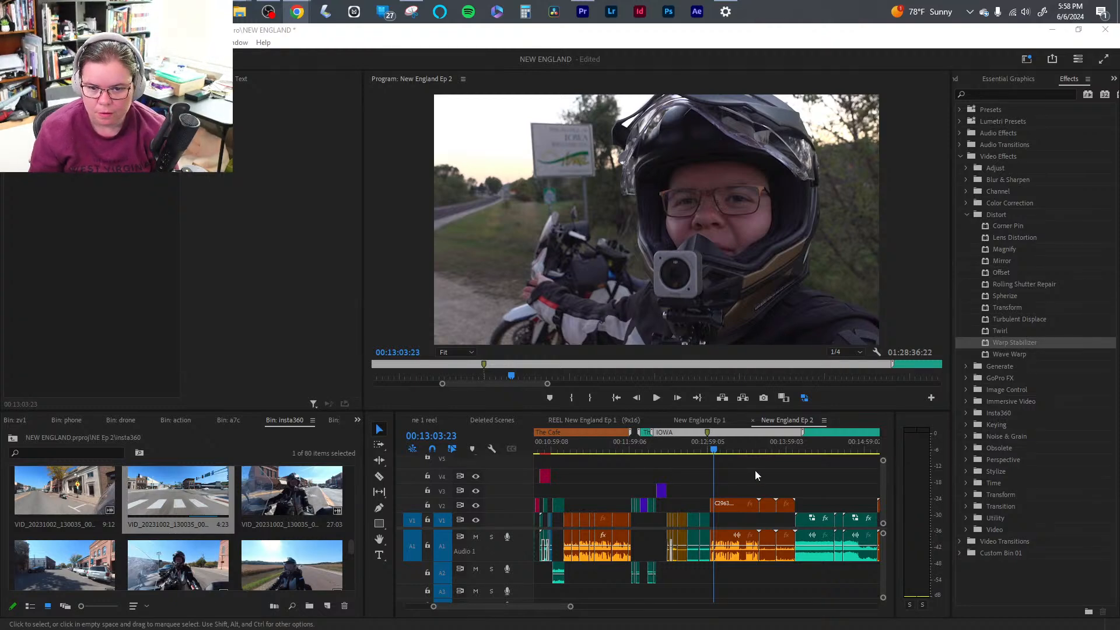
pyautogui.click(721, 448)
pyautogui.press('space')
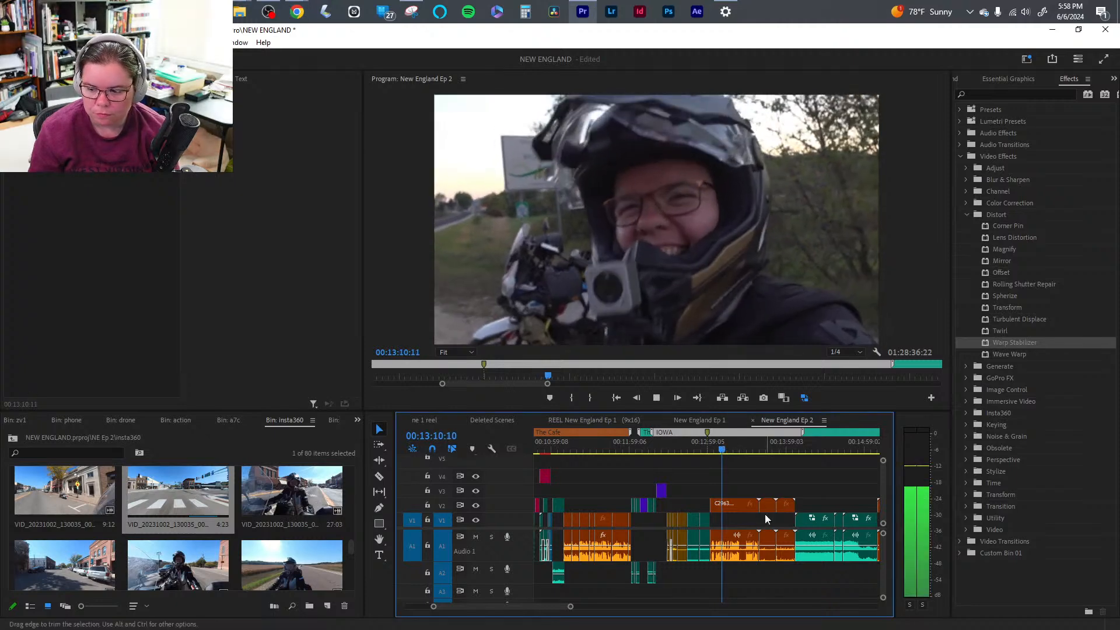
pyautogui.moveTo(570, 609); pyautogui.dragTo(515, 606)
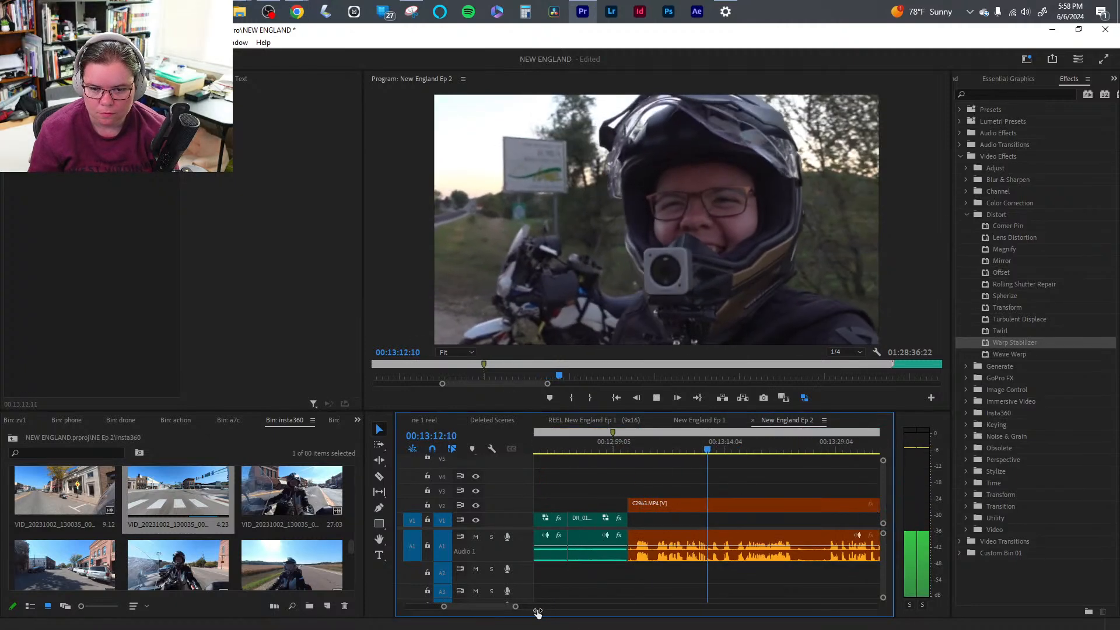
pyautogui.click(635, 449)
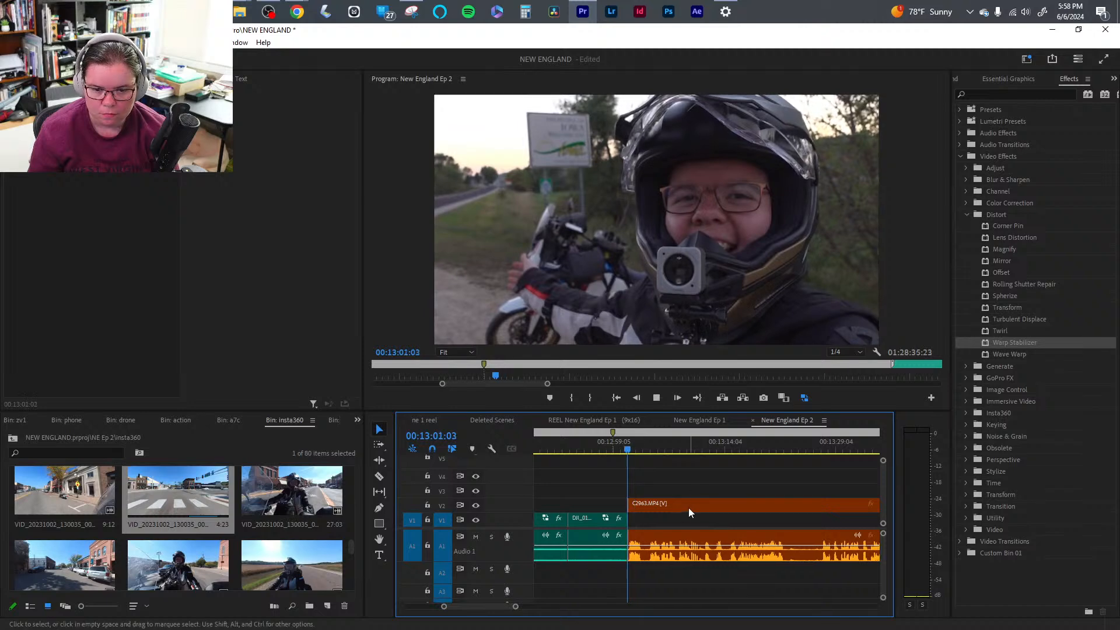
pyautogui.press('space')
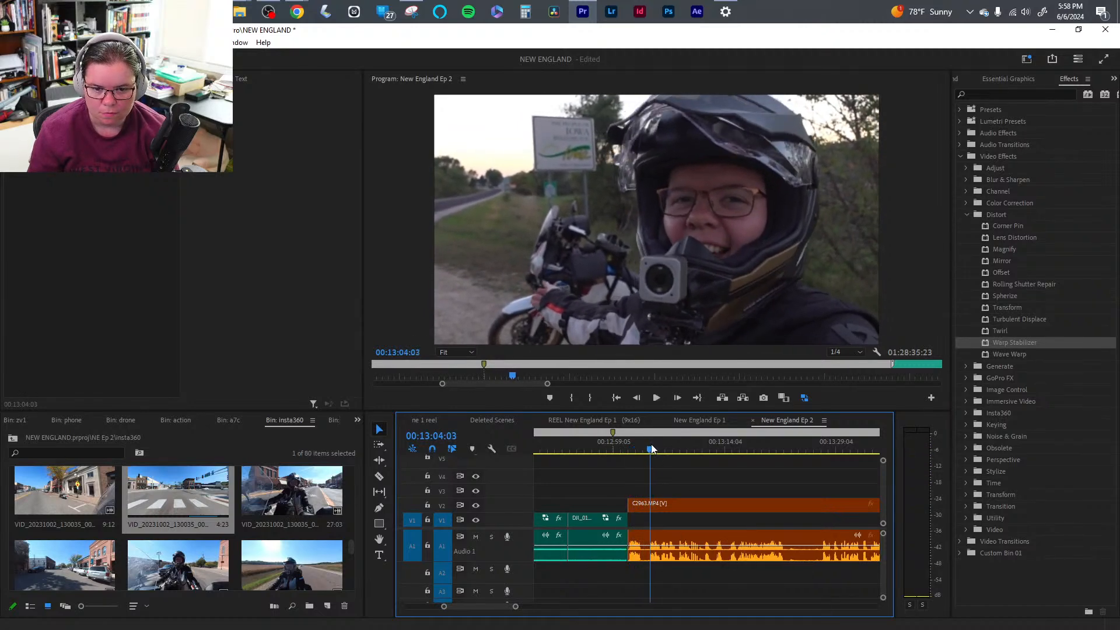
pyautogui.press('space')
pyautogui.press('Up')
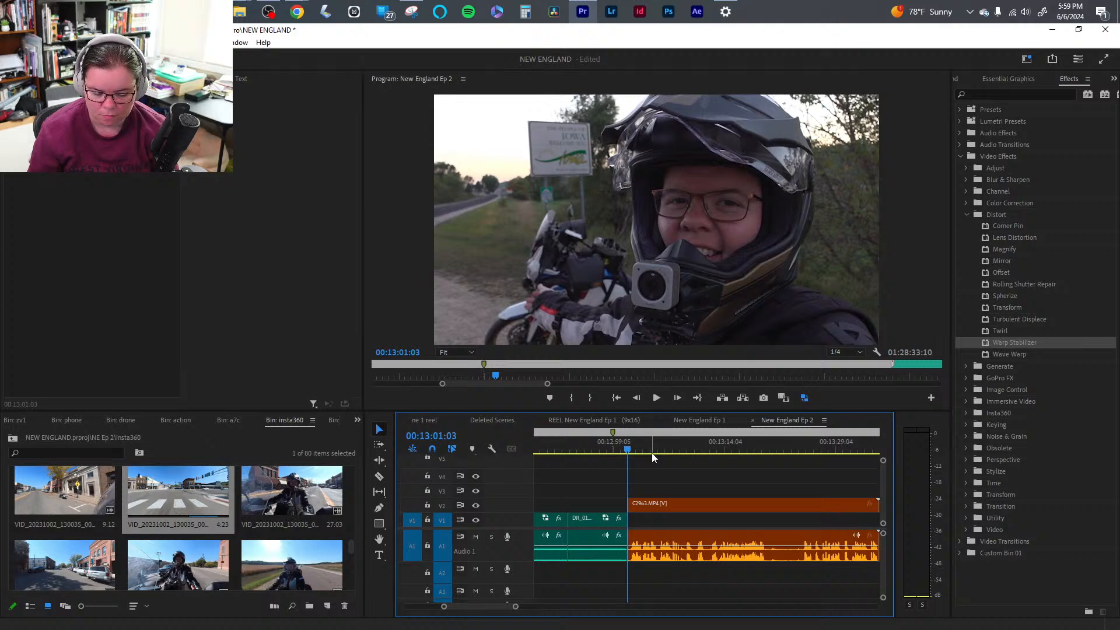
# - Play through C2963.MP4 and split it at 00:13:05:08 and 00:13:08:20
pyautogui.press('space')
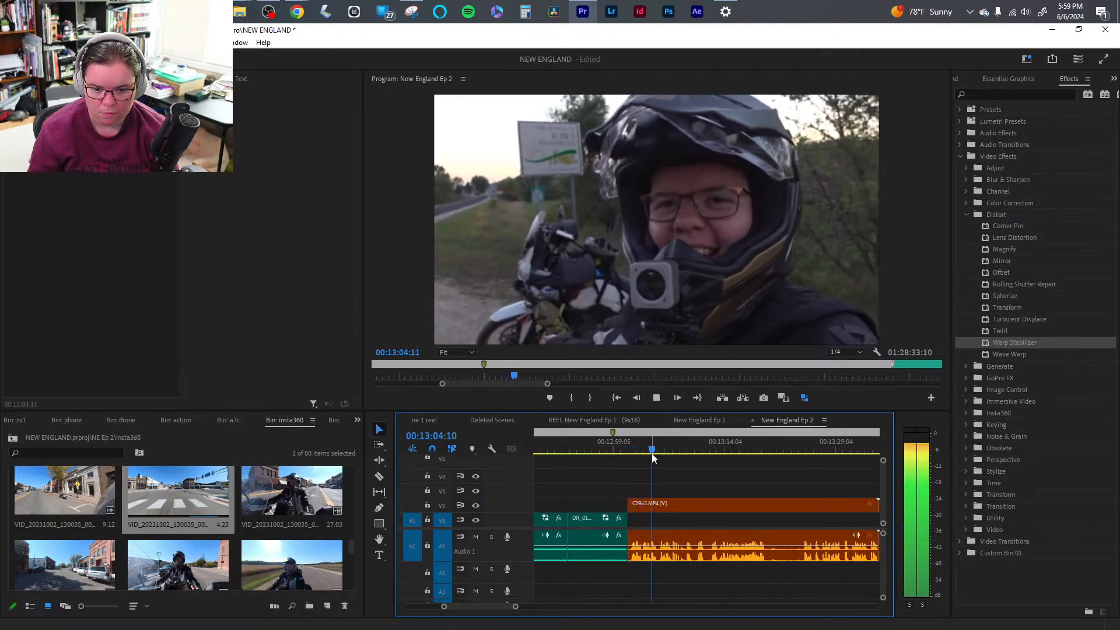
pyautogui.hotkey('ctrl', 'k')
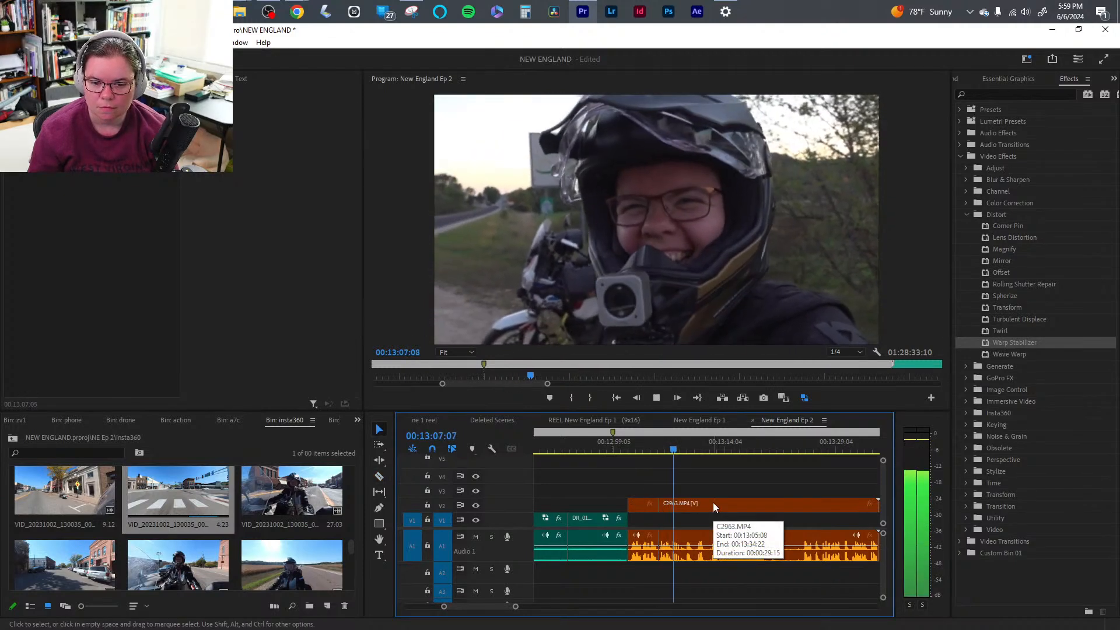
pyautogui.press('space')
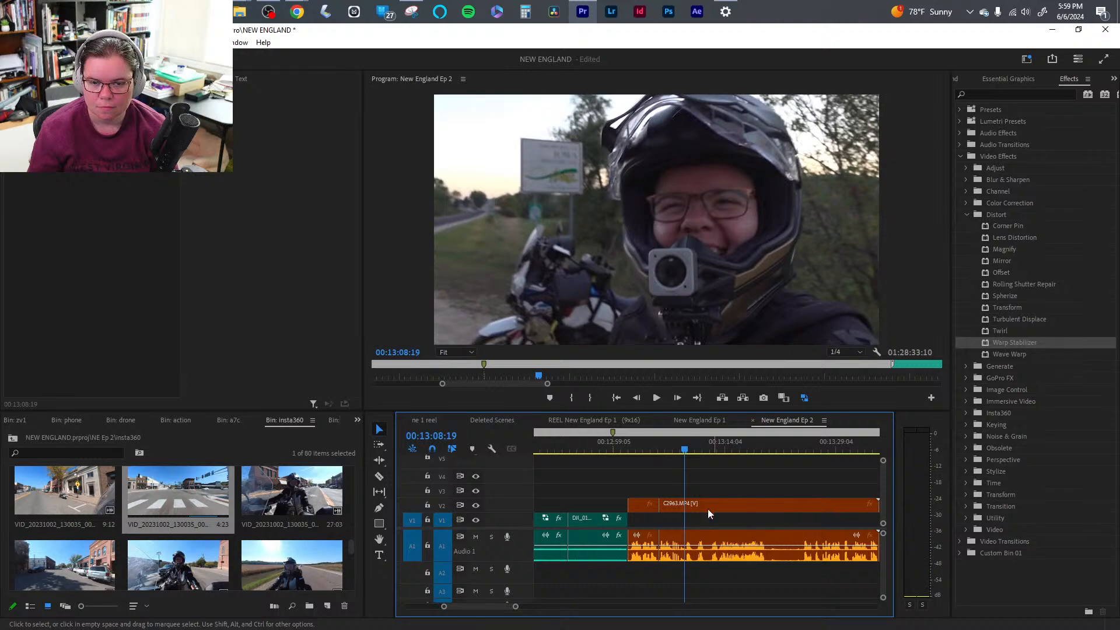
pyautogui.click(663, 454)
pyautogui.press('space')
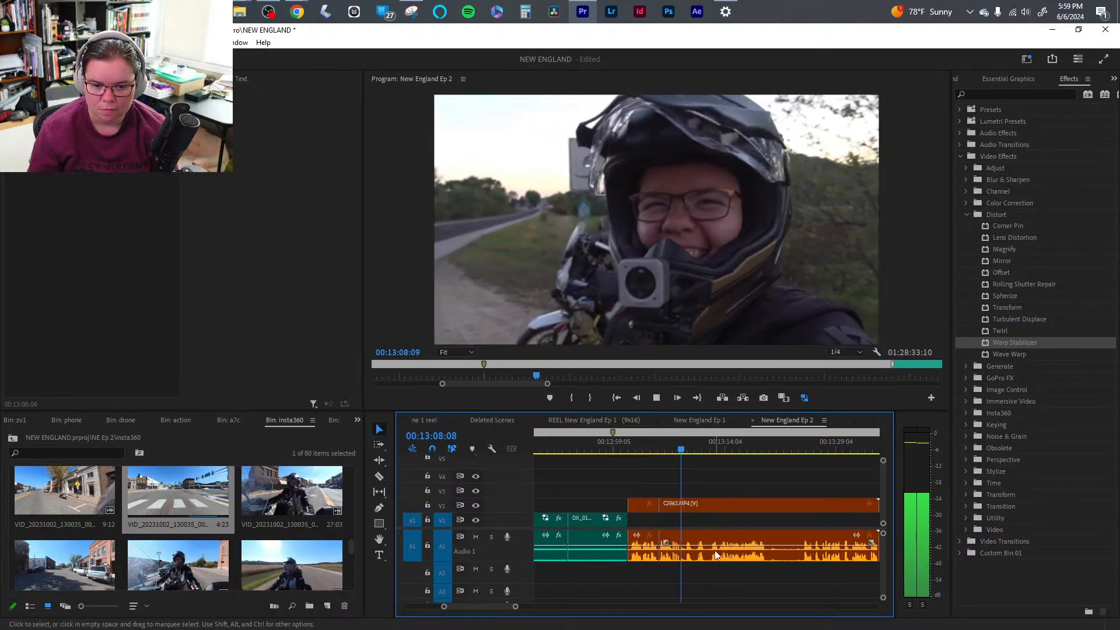
pyautogui.press('space')
pyautogui.hotkey('ctrl', 'k')
# - Play the C2963.MP4 segment starting at 00:13:08:20 and ripple-trim its unwanted opening in two passes
pyautogui.press('space')
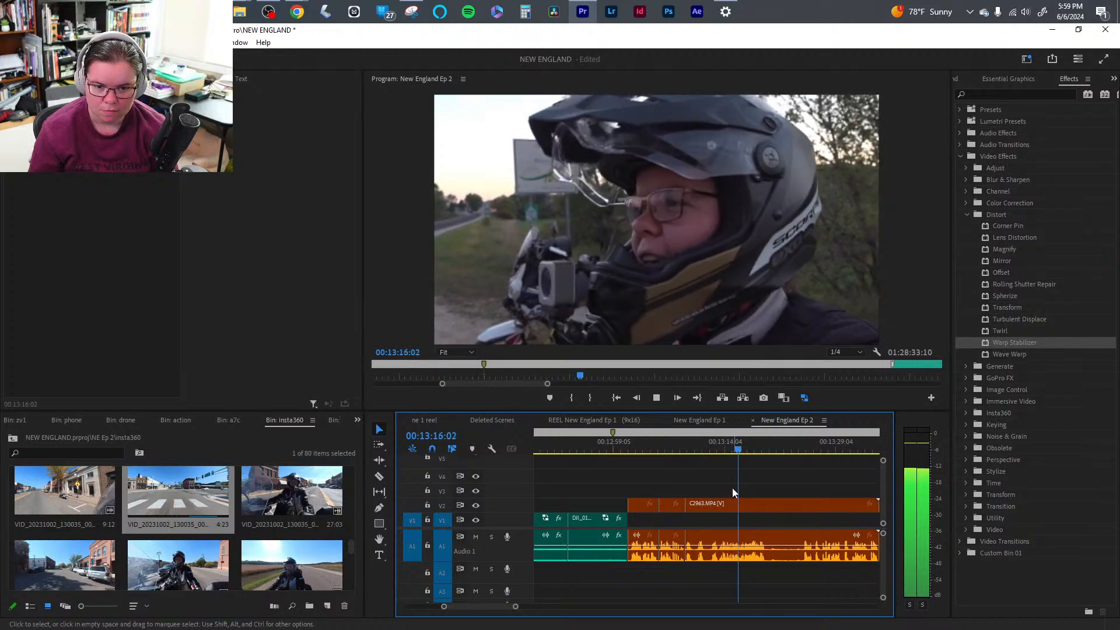
pyautogui.click(709, 451)
pyautogui.press('space')
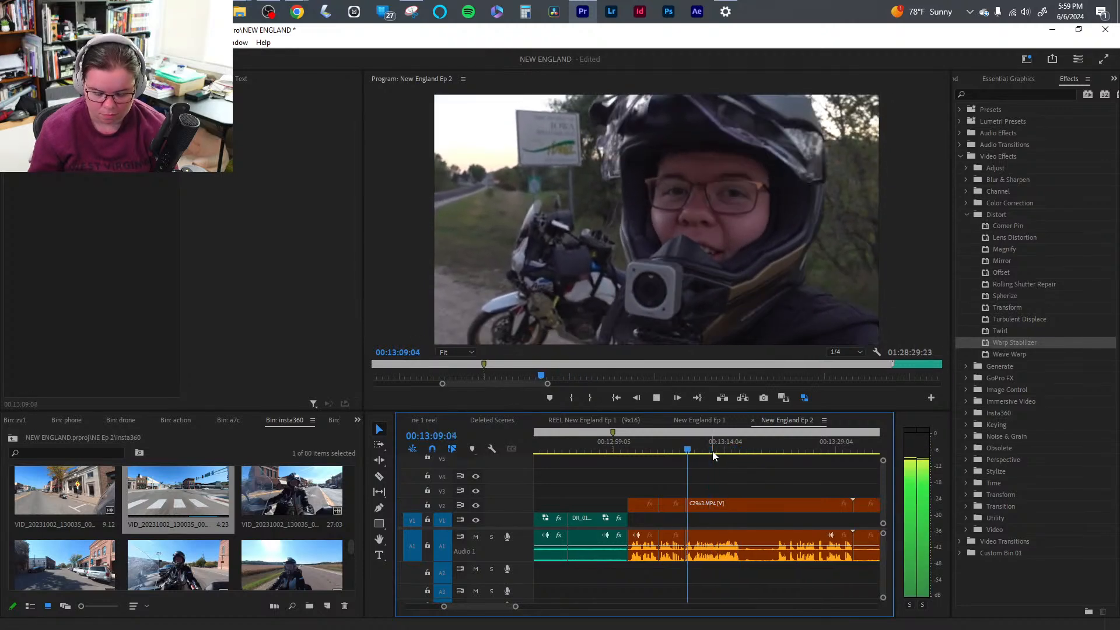
pyautogui.click(694, 450)
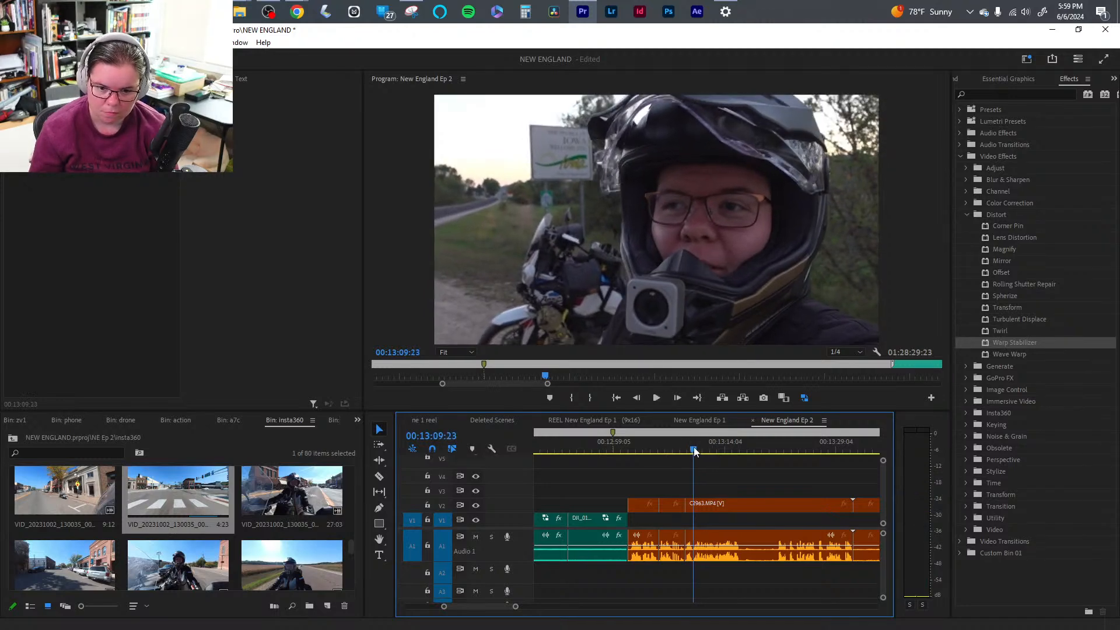
pyautogui.press('q')
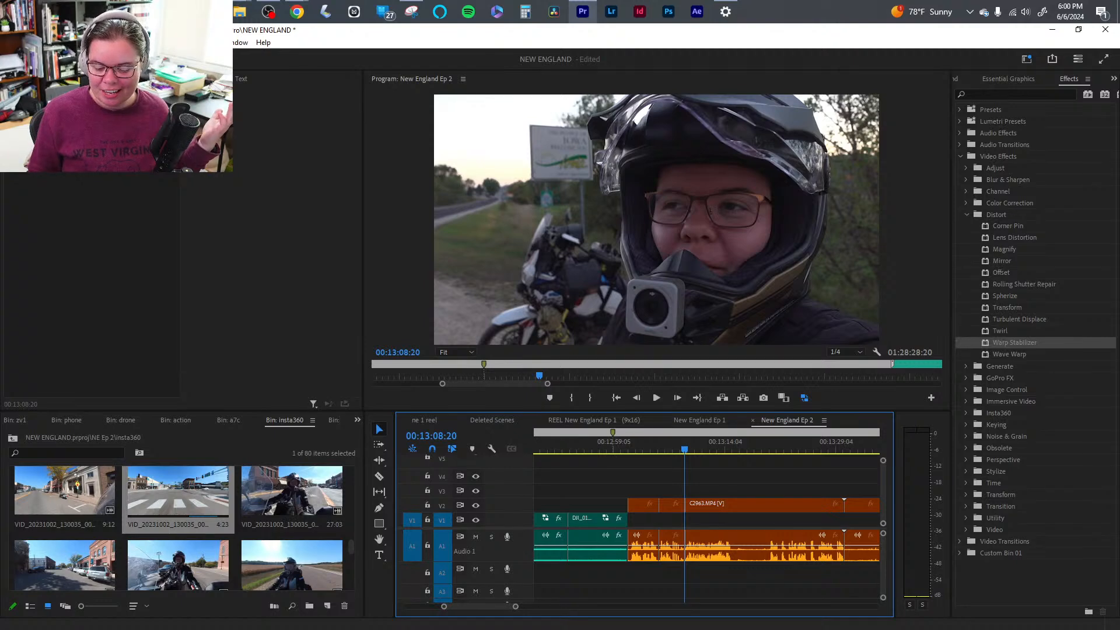
pyautogui.hotkey('alt', 'Tab')
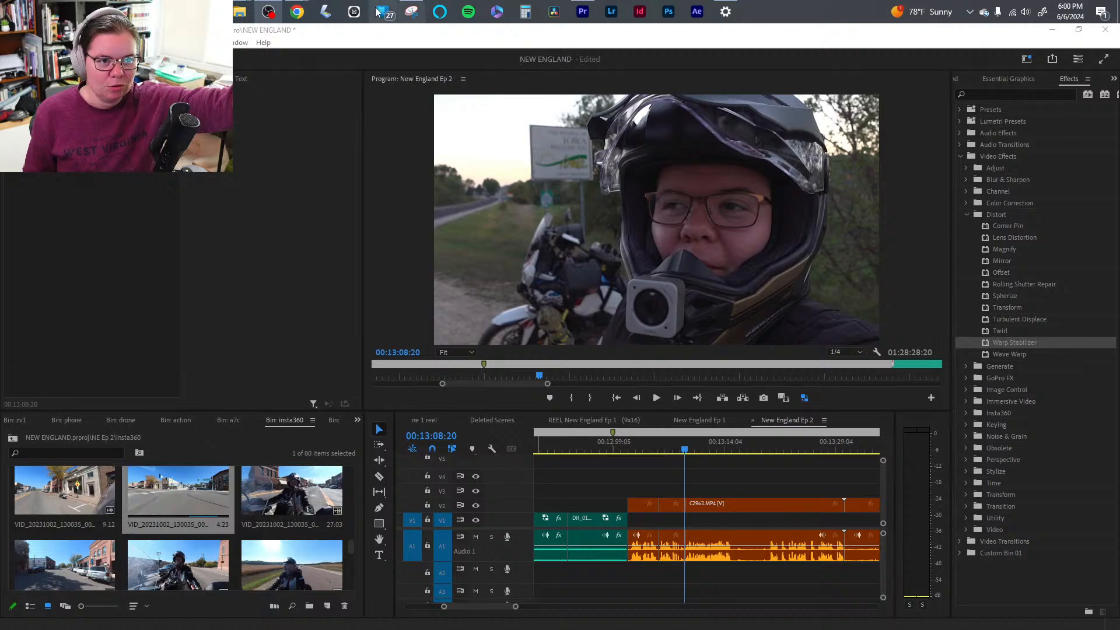
pyautogui.moveTo(297, 12)
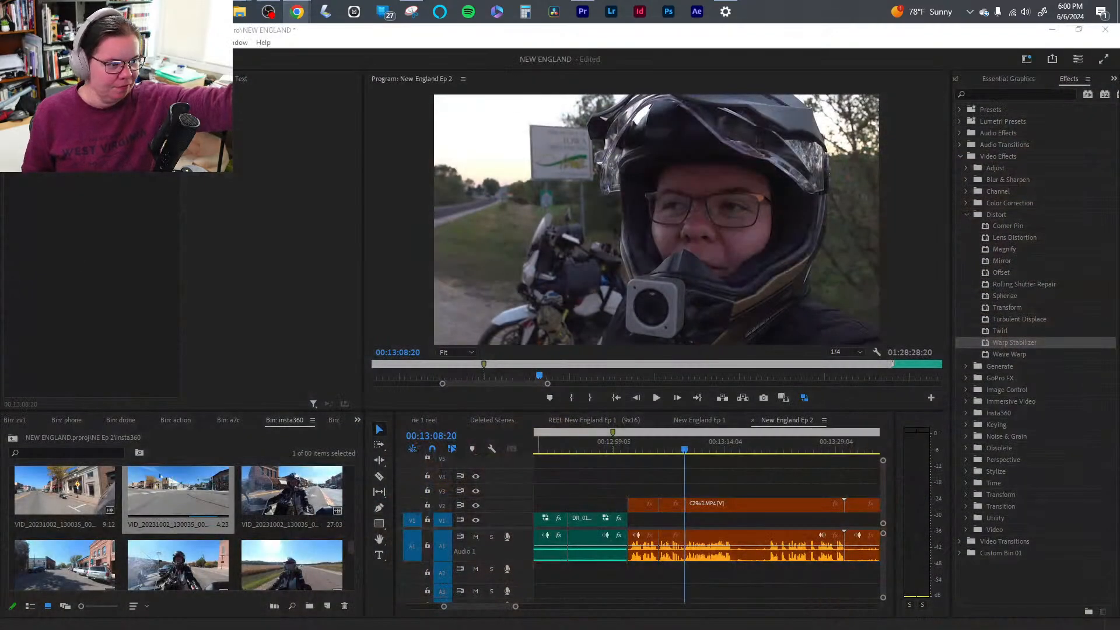